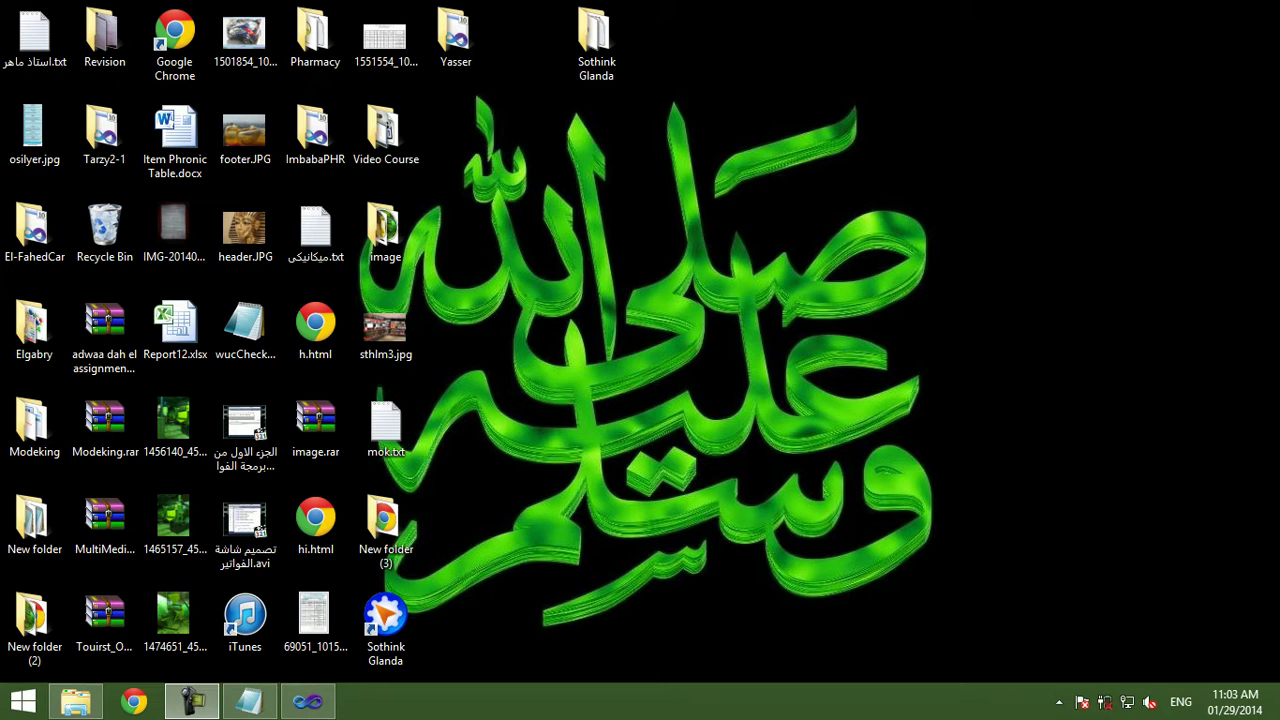
Open the desktop's Sothink Glanda folder, look at SETUP.EXE and serial.txt.txt, then minimize it.
left_click(596, 40)
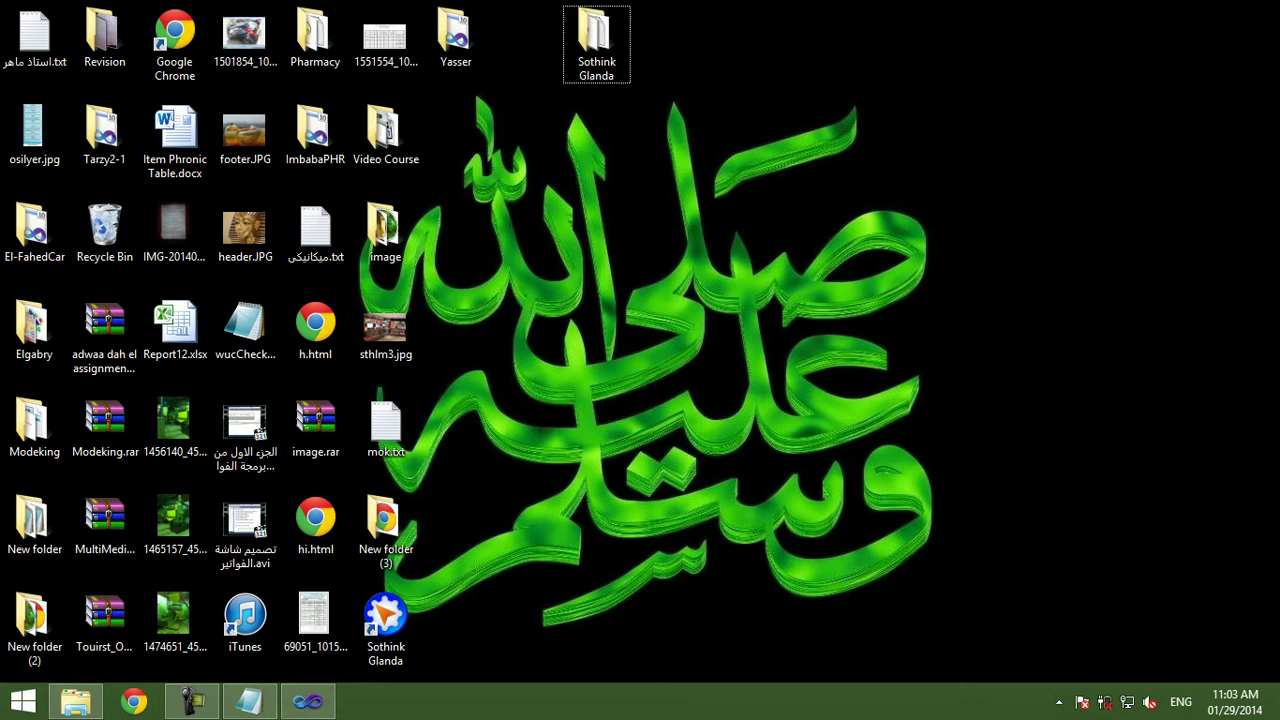
double_click(596, 40)
left_click(211, 137)
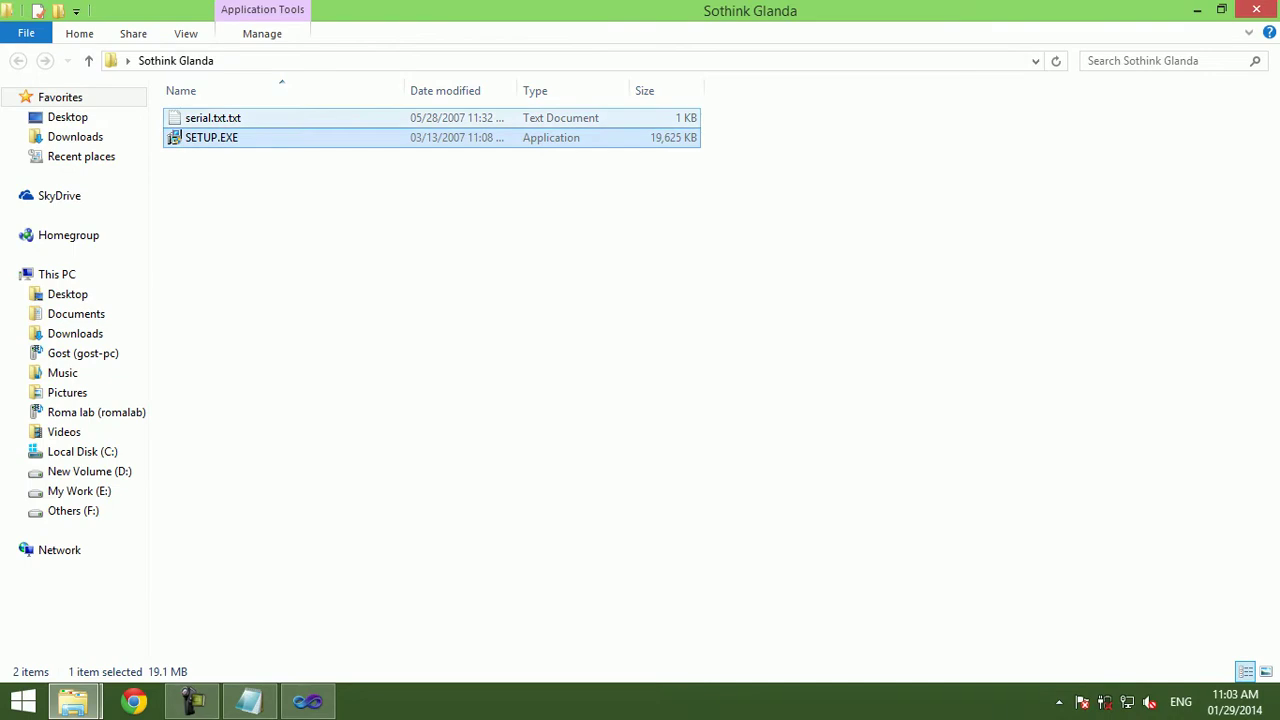
left_click(212, 118)
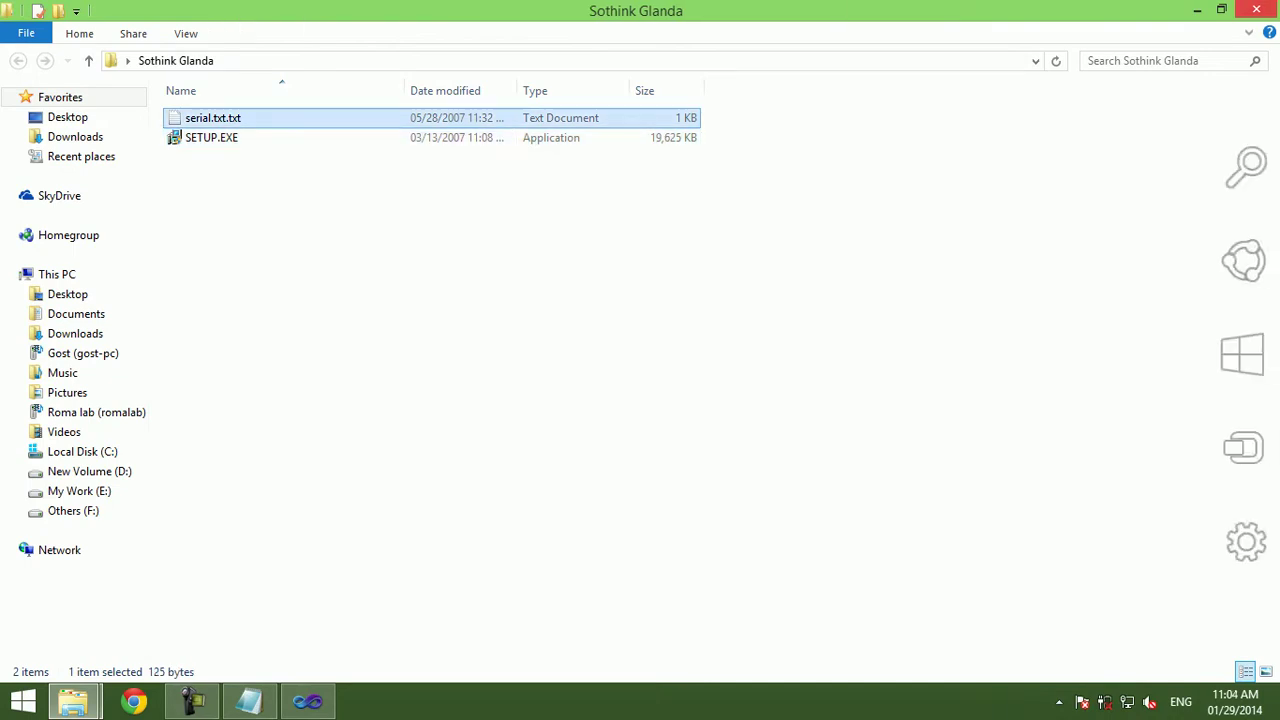
left_click(1278, 715)
Search the Start screen for 'sot' and launch Sothink Glanda.
key("super")
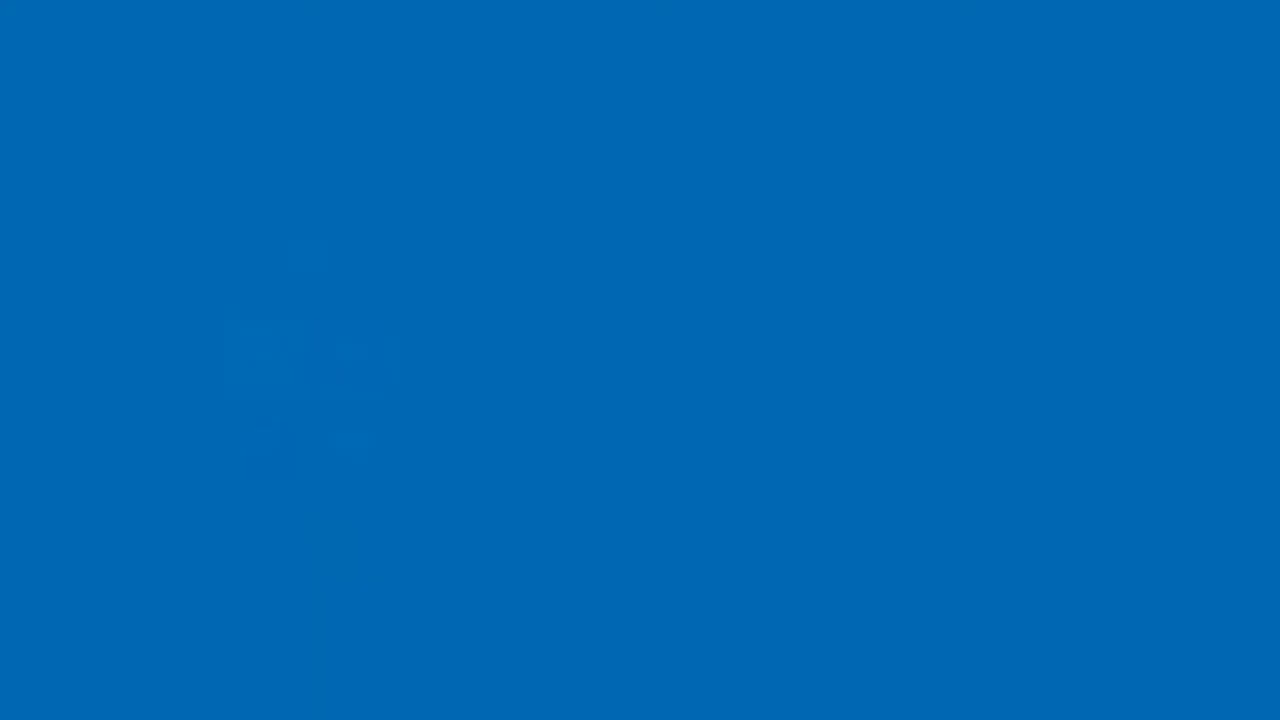
type("sothink Glanda")
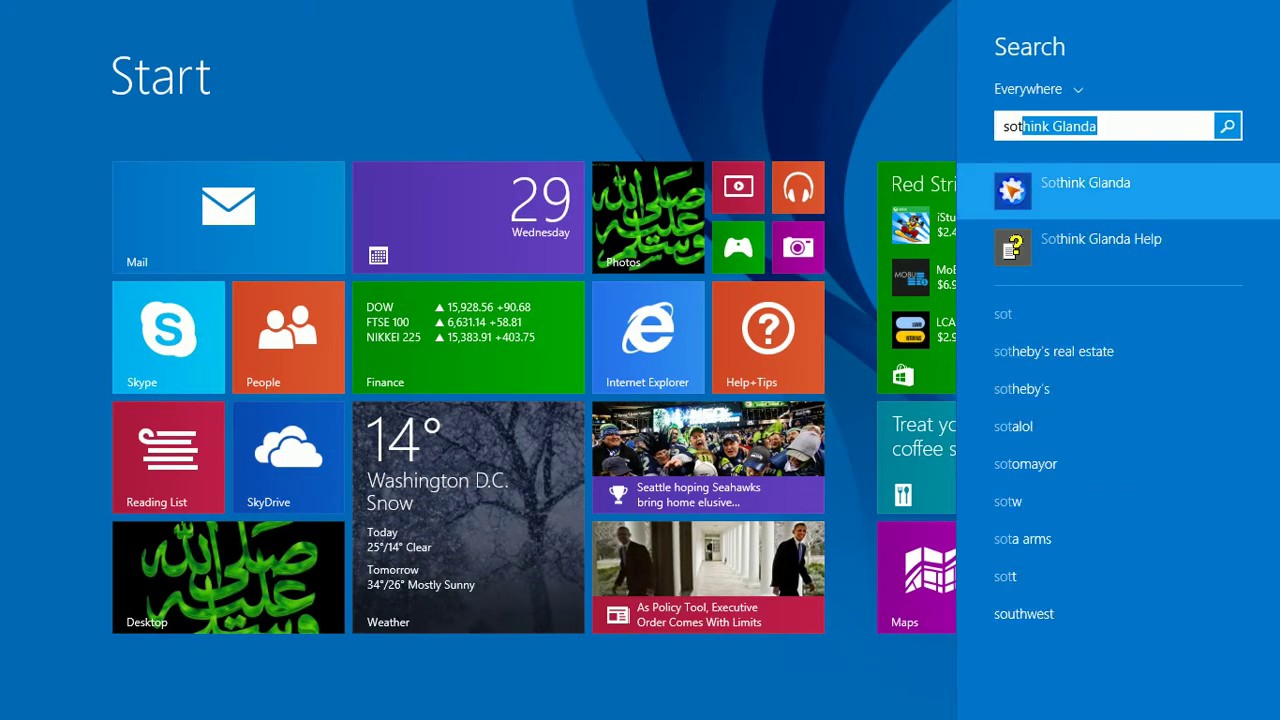
key("Return")
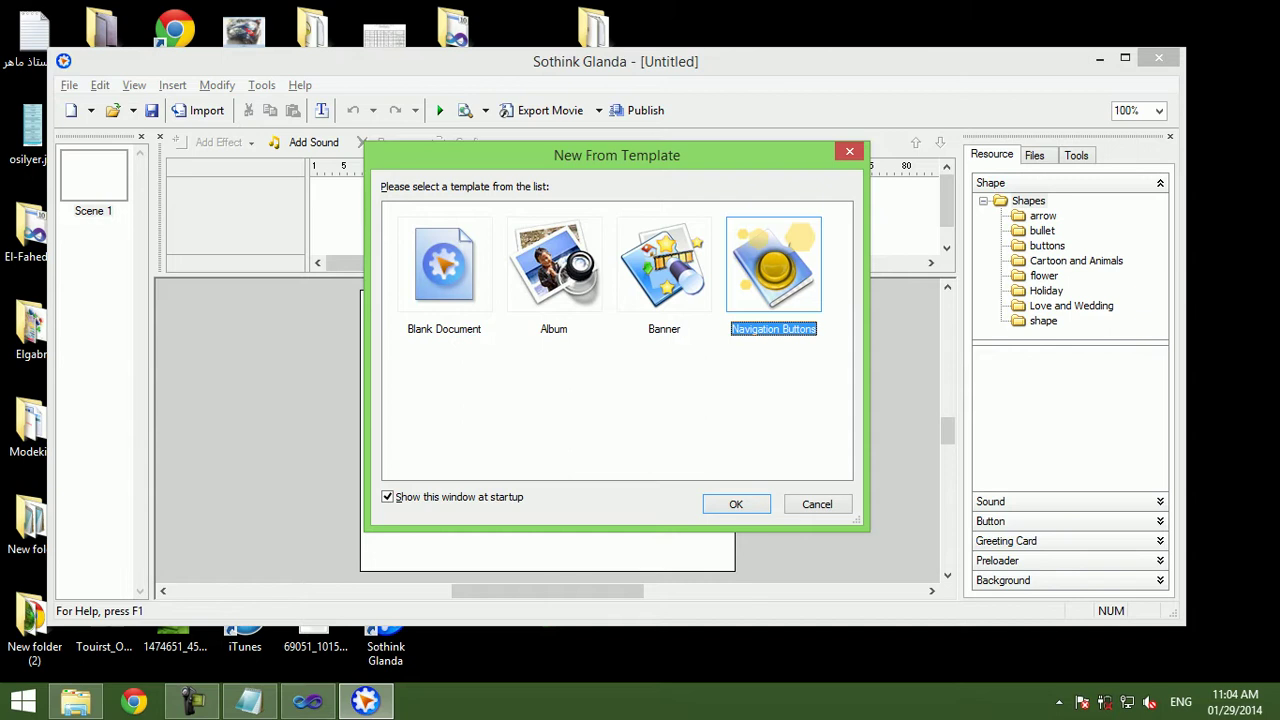
Start the Banner template wizard and preview the Christmas and Christmas-tree templates.
key("Left")
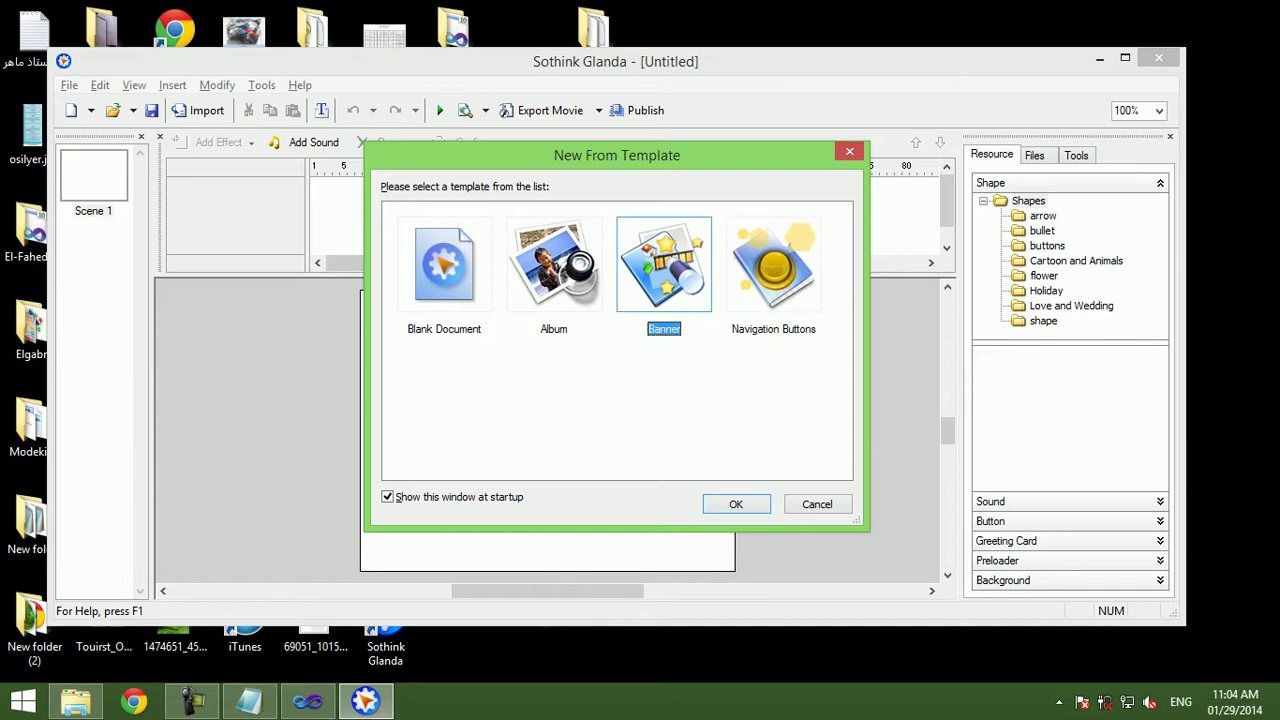
key("Return")
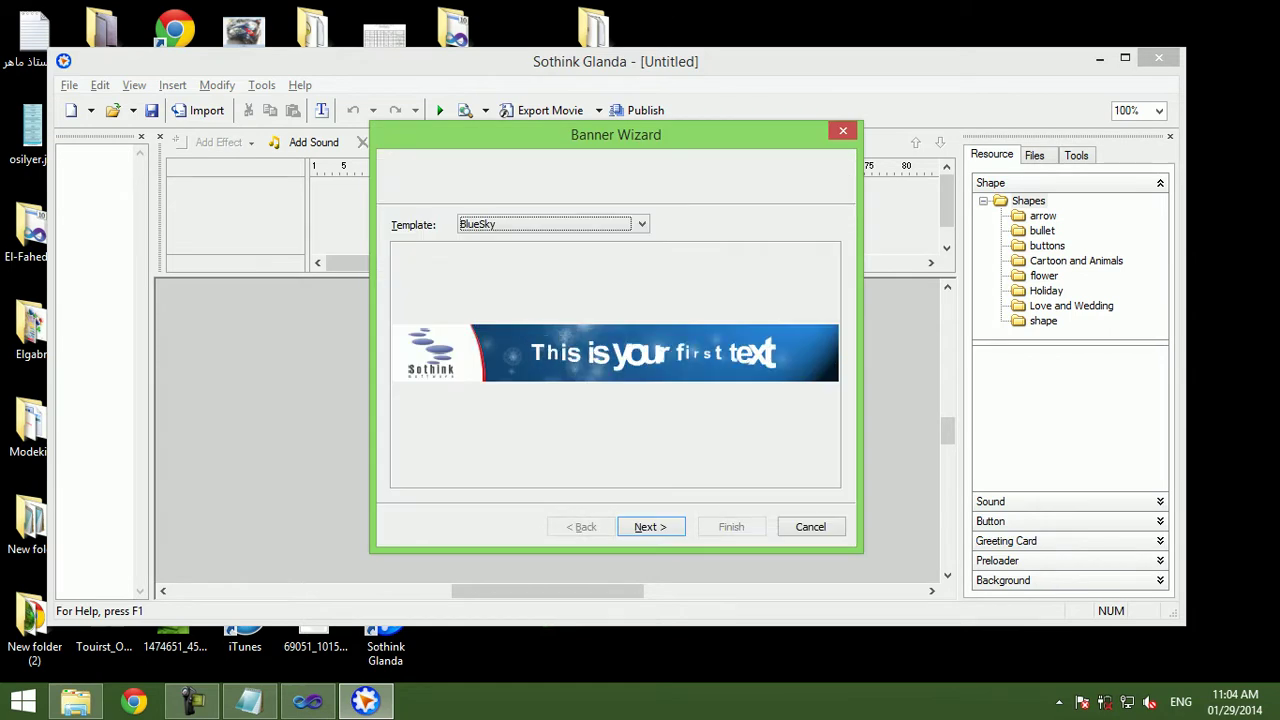
key("alt+Down")
key("Down")
key("Return")
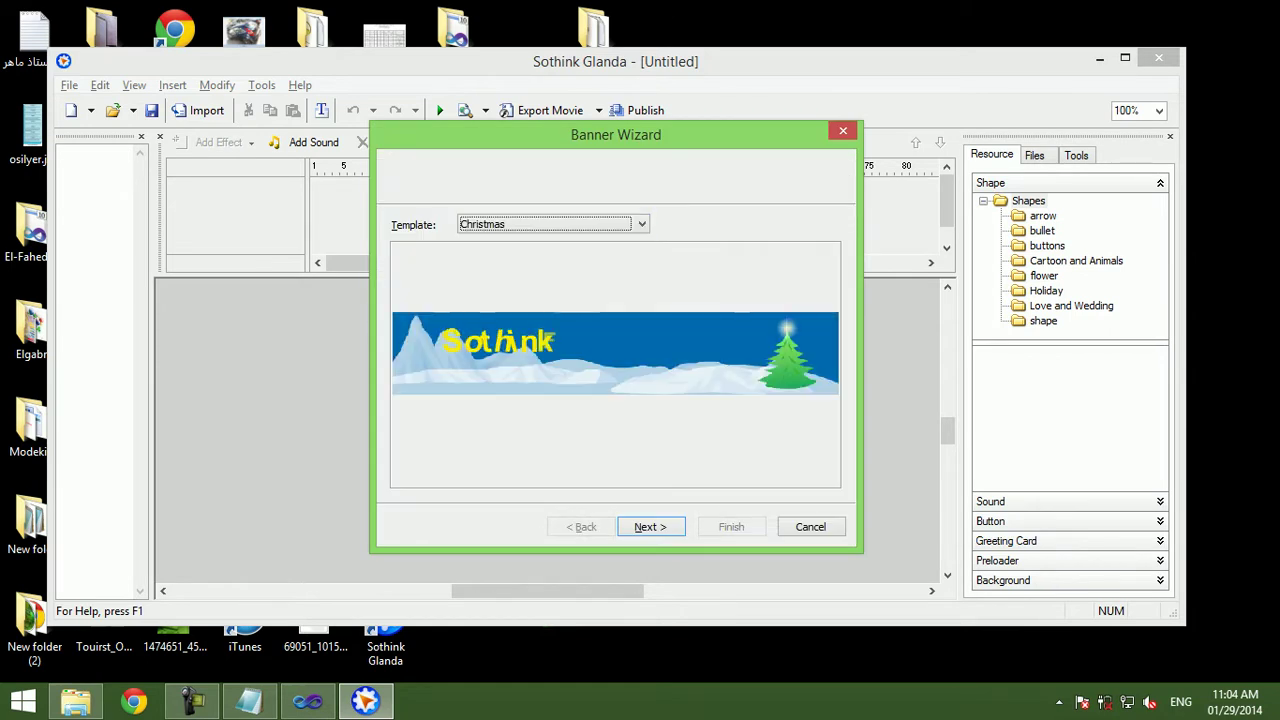
key("alt+Down")
key("Down")
key("Return")
Preview the Gas, Sea and xmas banner templates.
key("alt+Down")
key("Down")
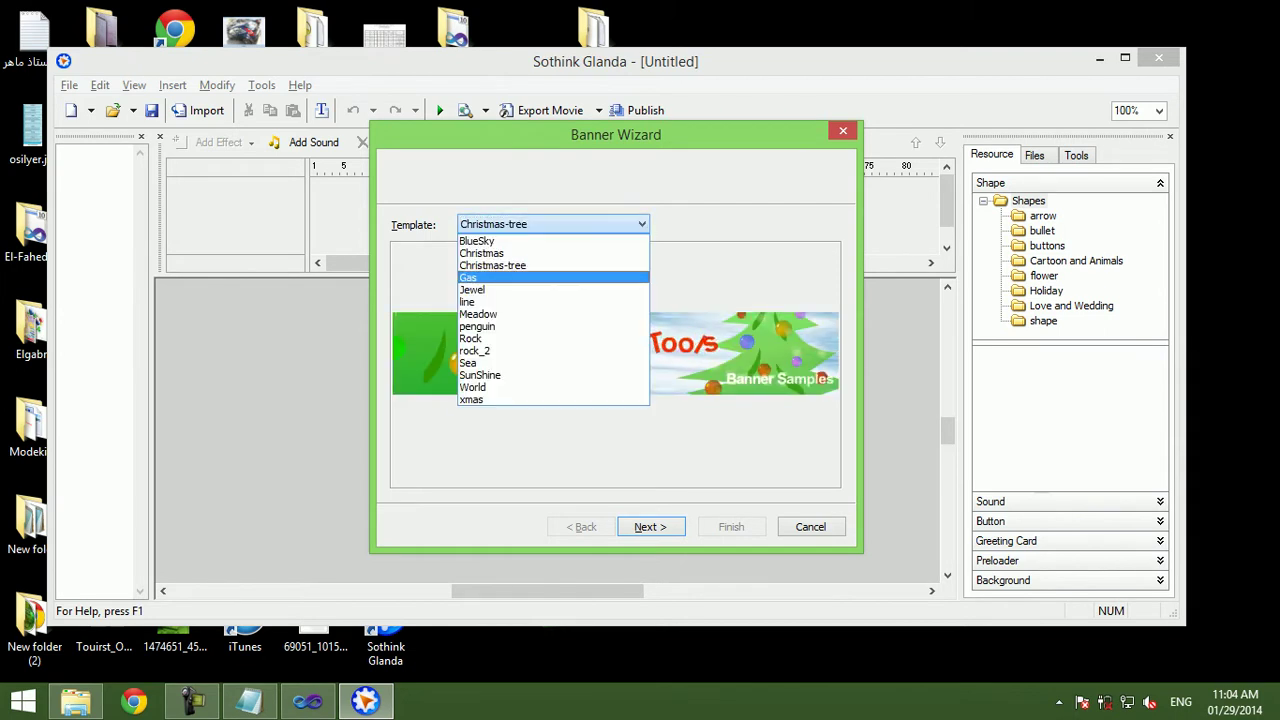
key("Return")
key("alt+Down")
key("s")
key("Return")
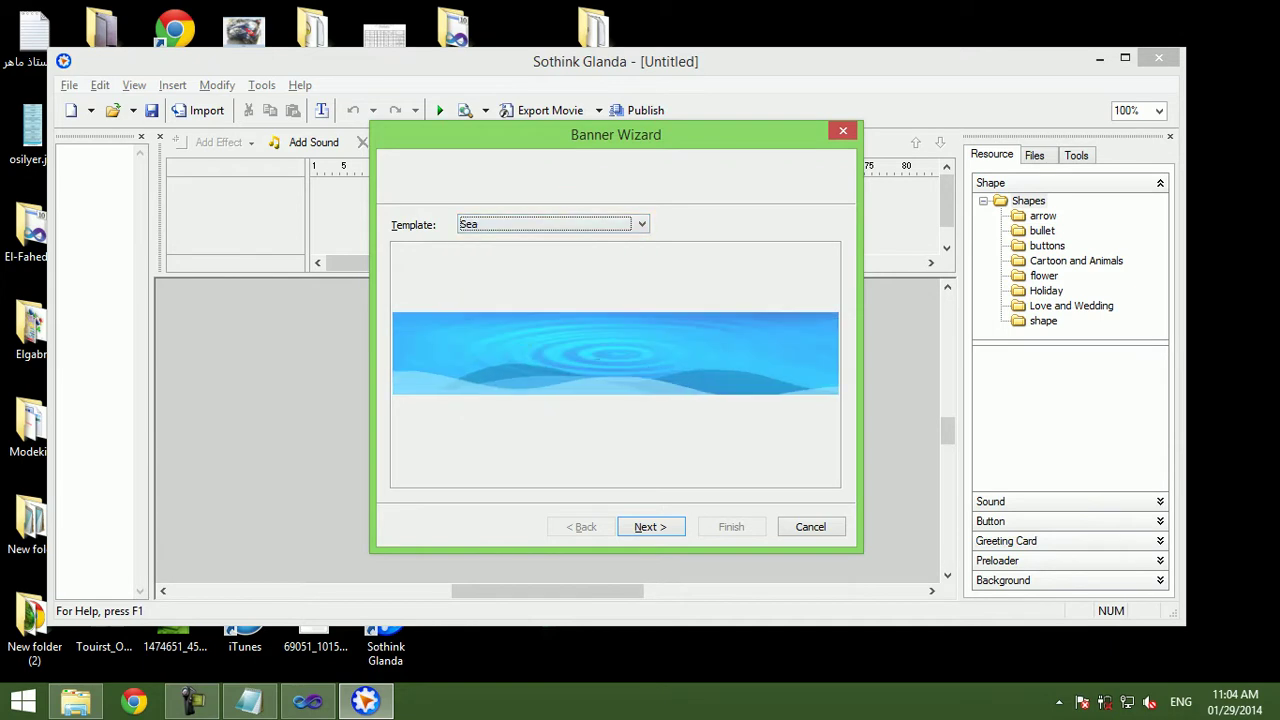
key("alt+Down")
key("x")
key("Return")
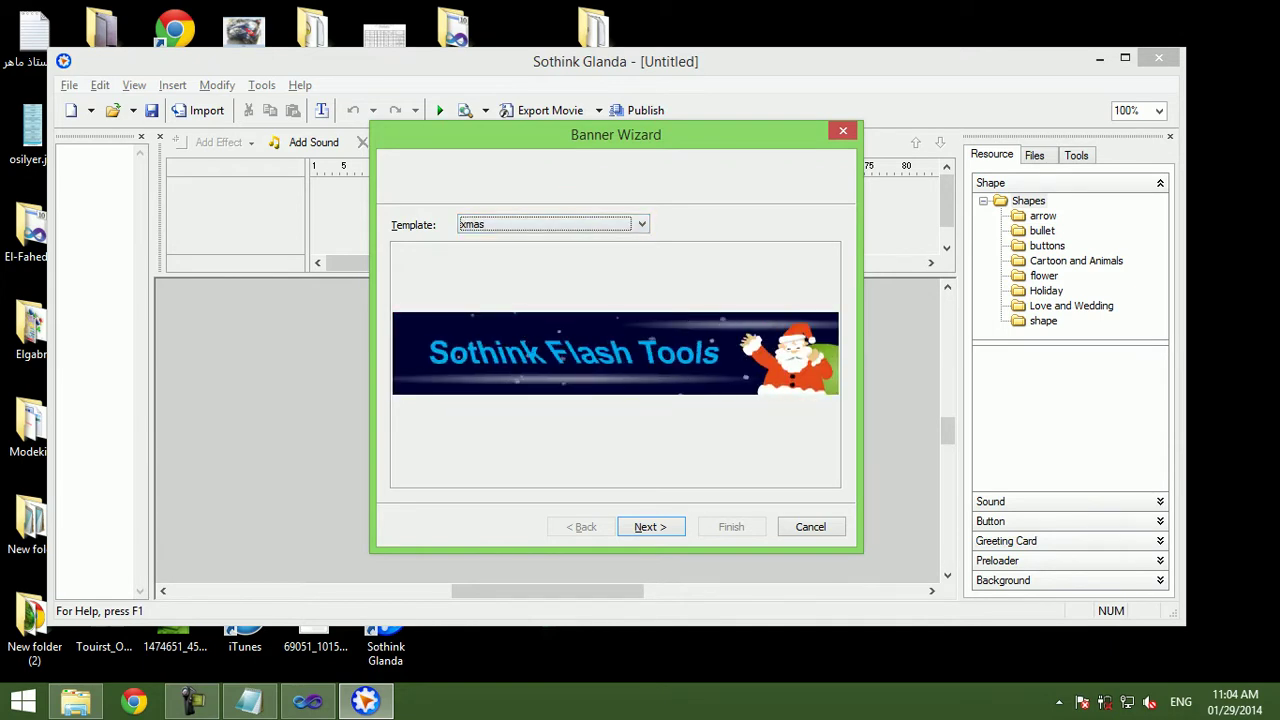
Preview the World template, then settle on BlueSky and continue.
key("alt+Down")
key("w")
key("Return")
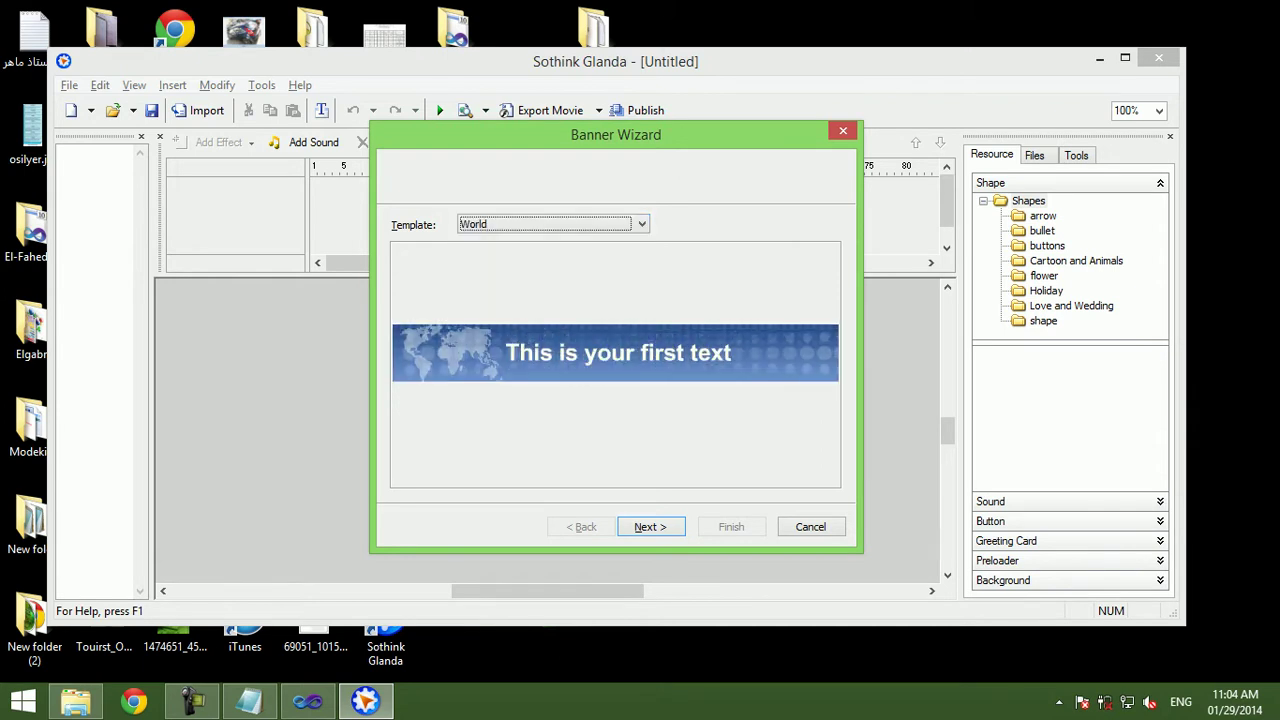
key("alt+Down")
key("b")
key("Return")
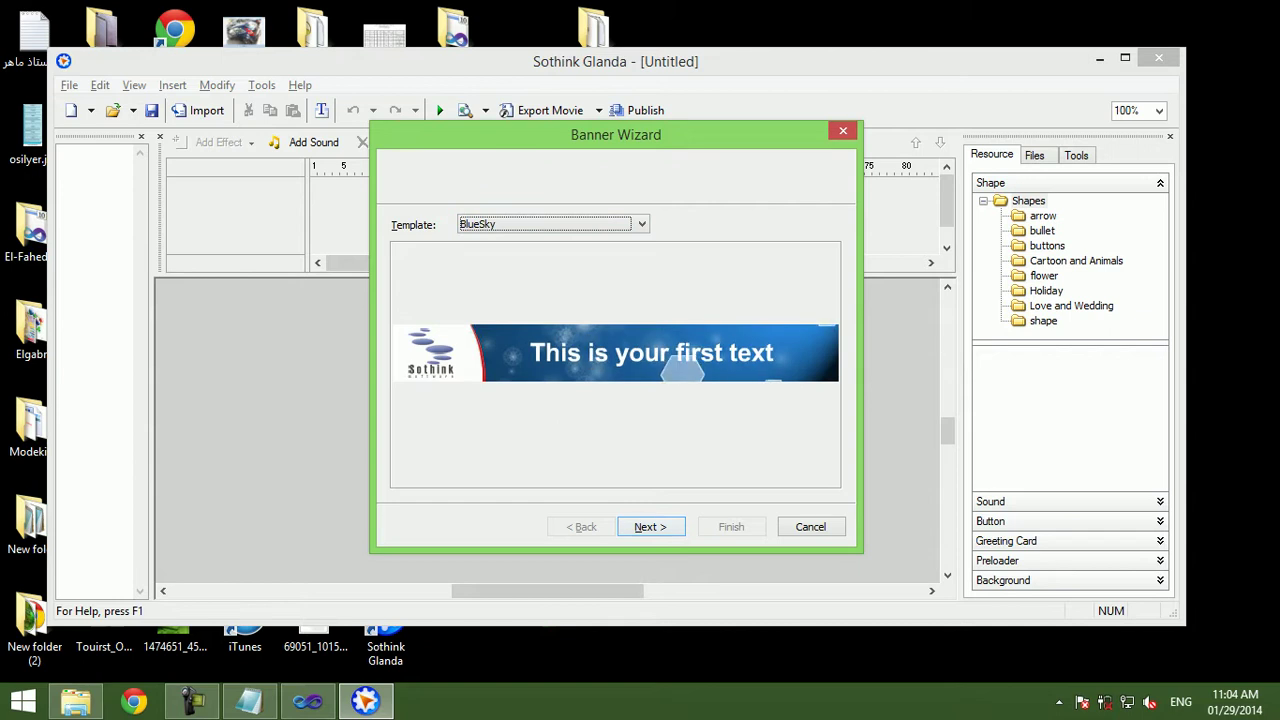
key("Return")
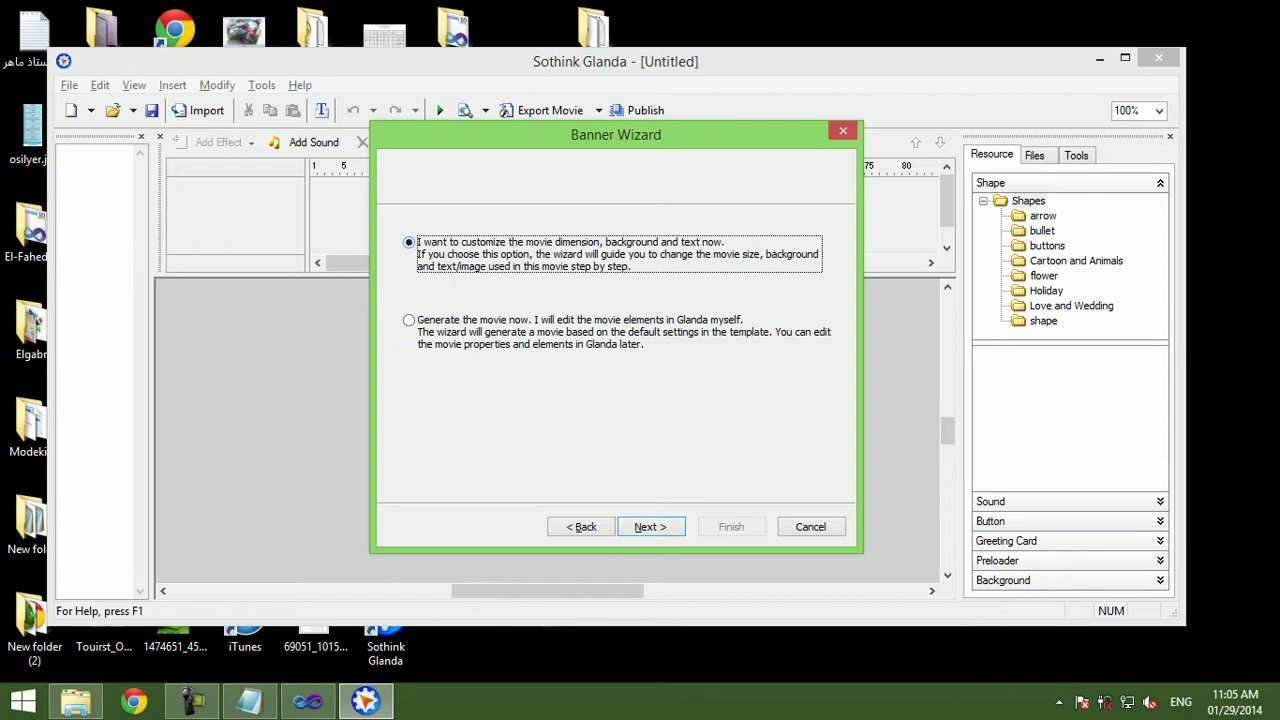
Choose to customise the banner, keeping the back.jpg background centred at 468×60.
left_click(650, 526)
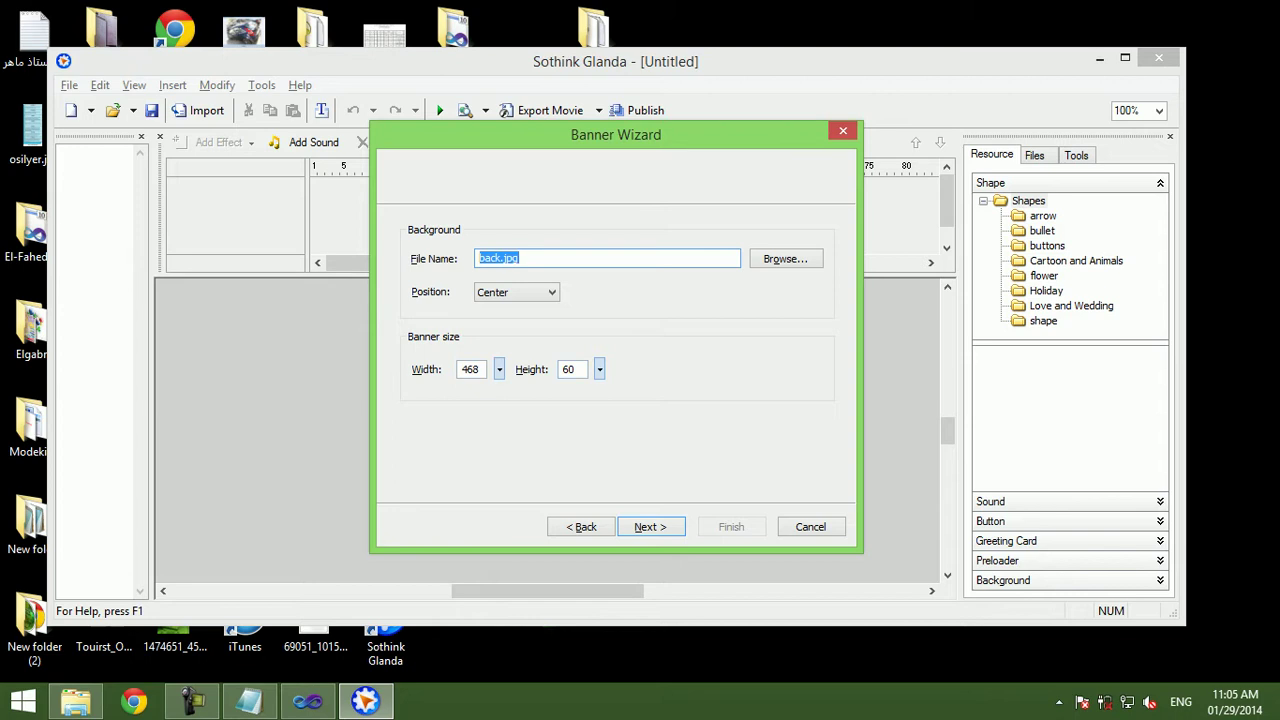
left_click(672, 524)
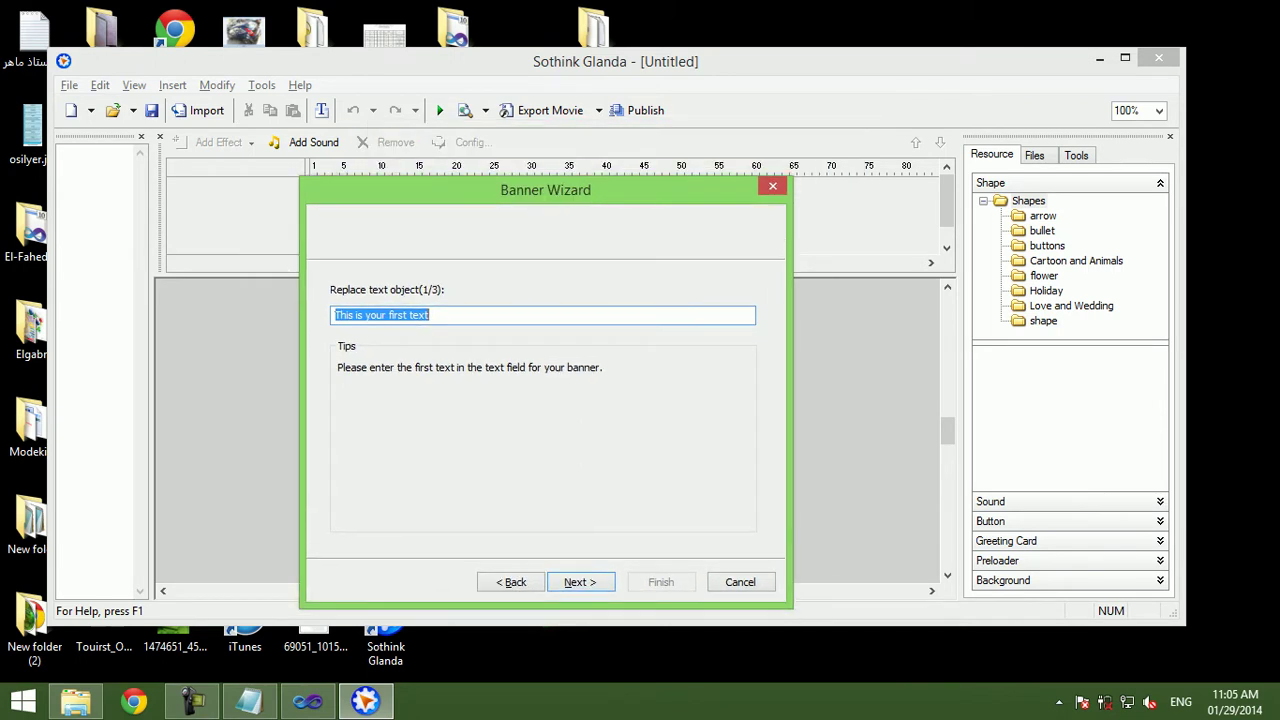
Set banner text 1 to 'Computer Shop' and text 2 to 'Customer Data Screen'.
type("Cus")
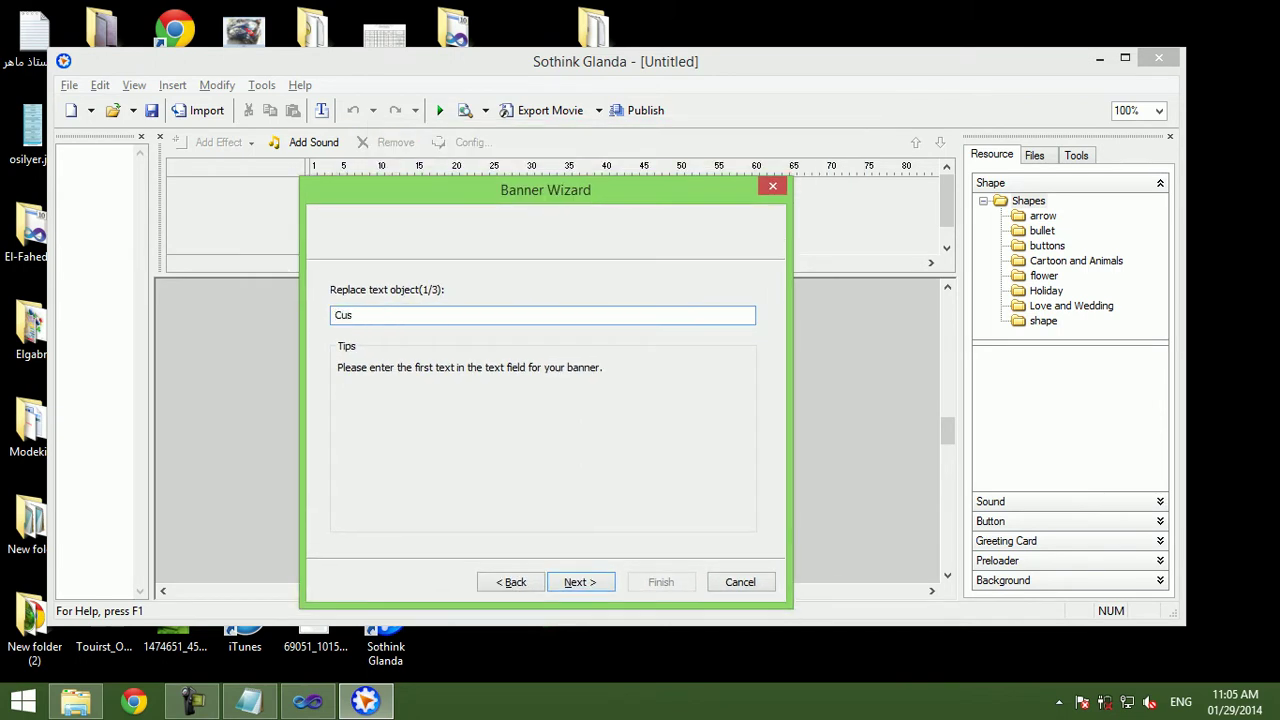
type("tomer Data ")
type("Screen")
key("Return")
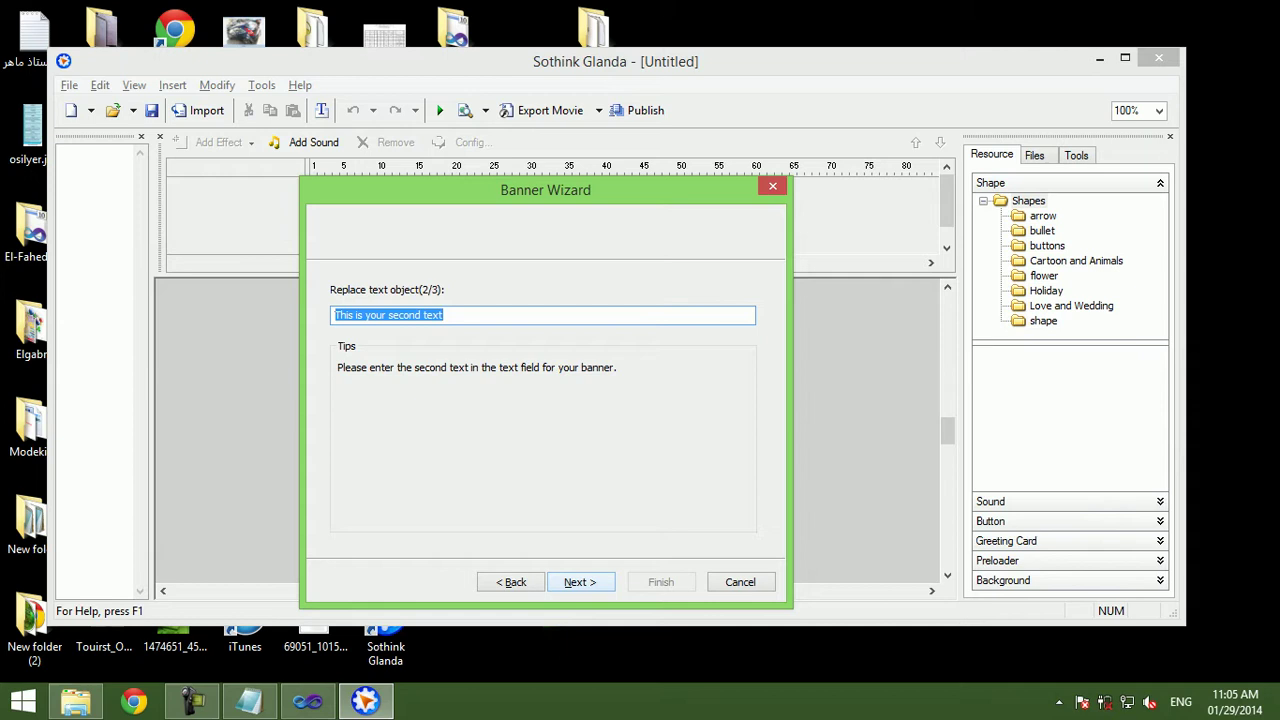
key("alt+b")
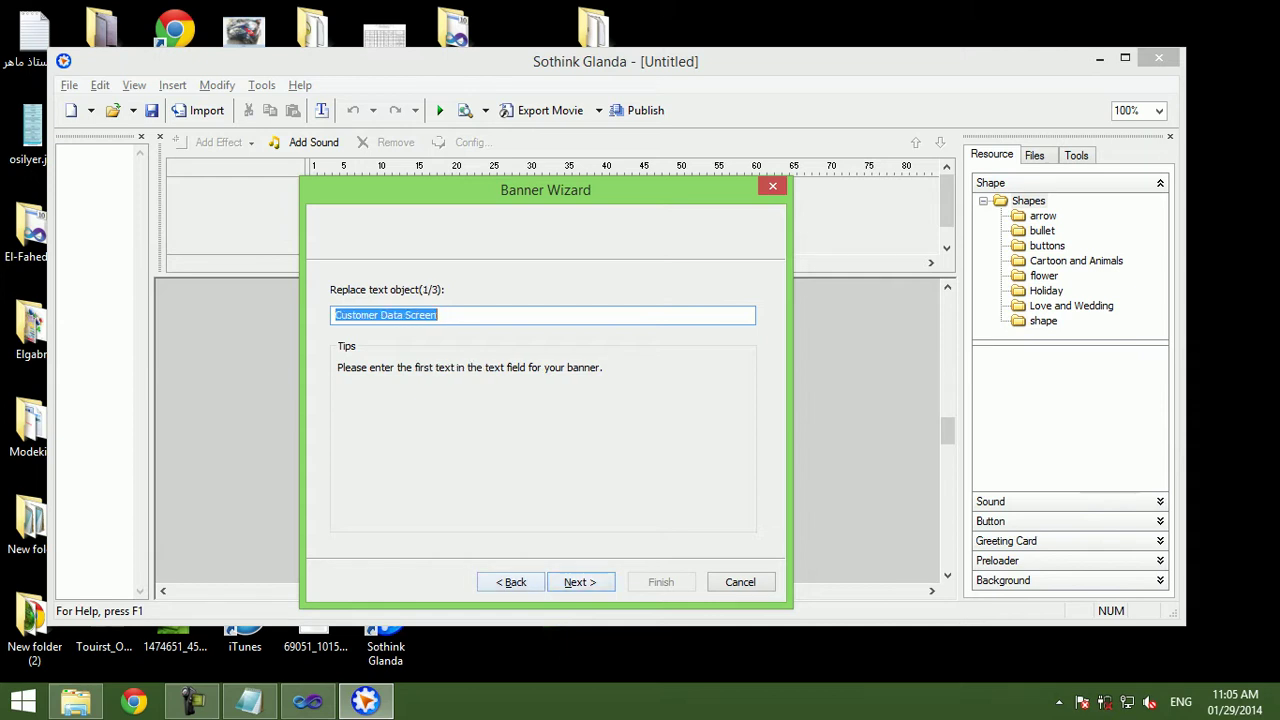
key("BackSpace")
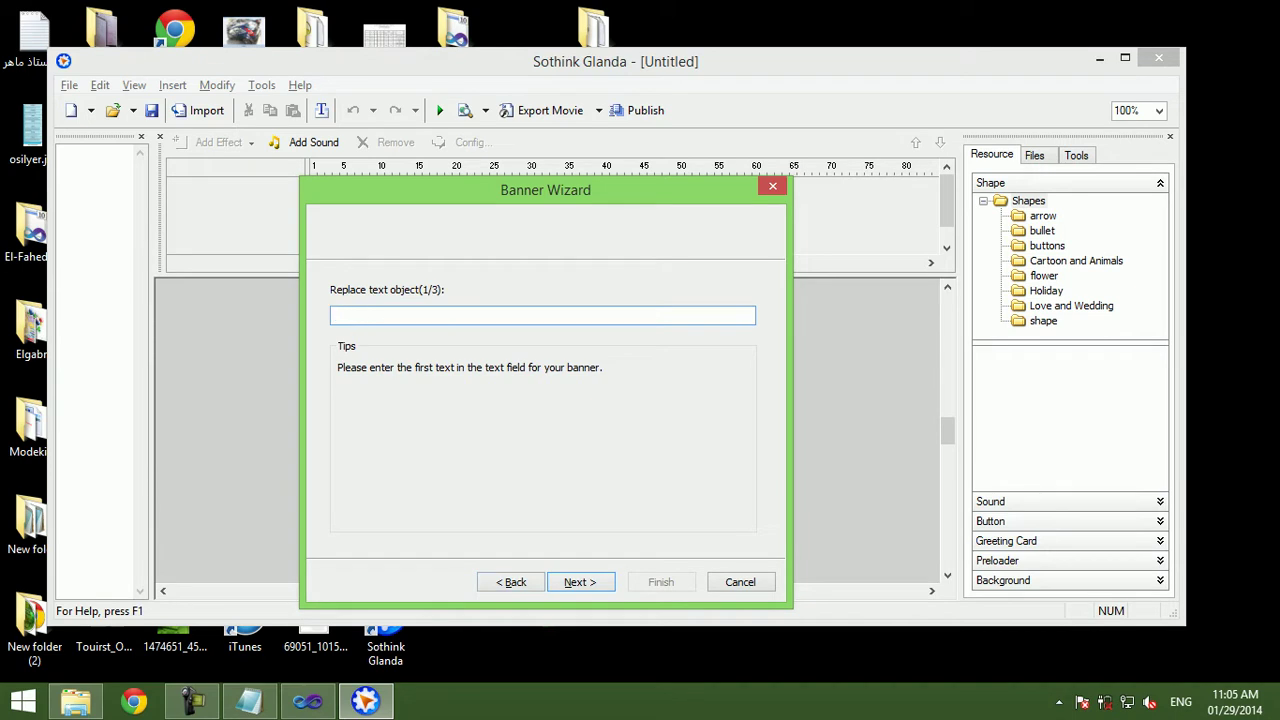
type("Cu")
key("BackSpace")
key("BackSpace")
type("Computer Shop")
key("Return")
type("Customer Data Screen")
key("Return")
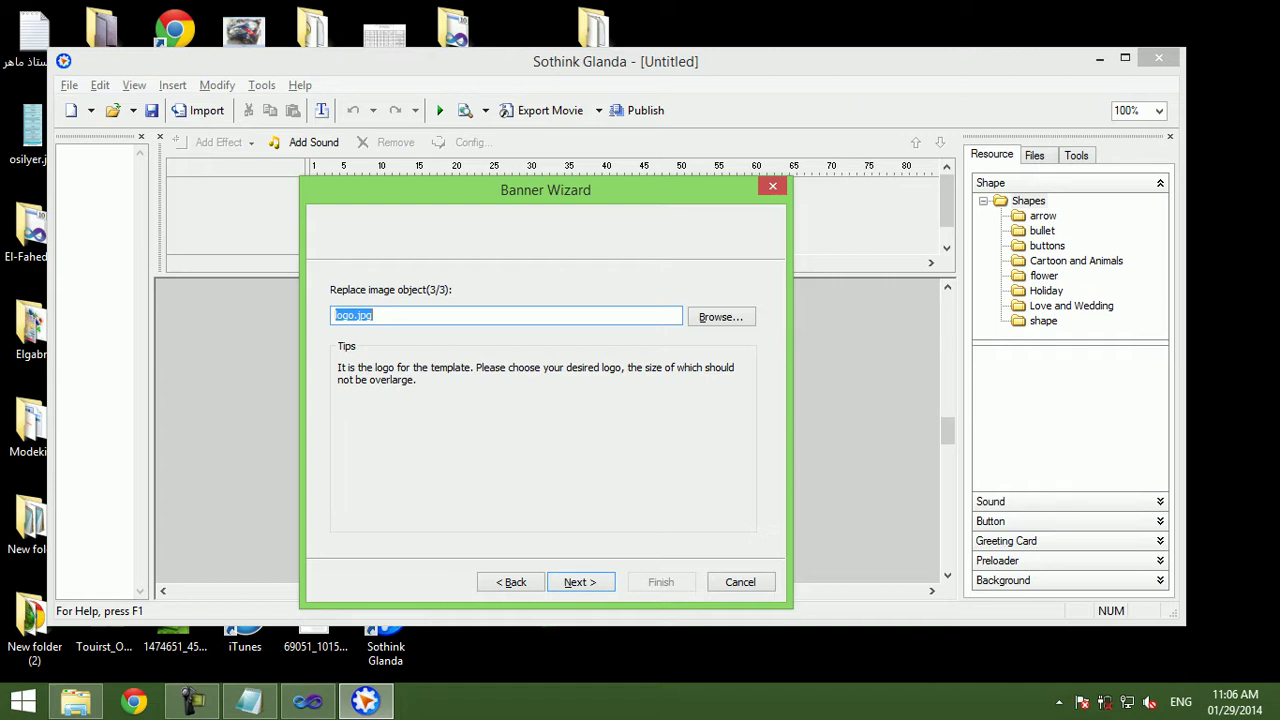
Keep the logo.jpg image, leave the link empty, and generate the banner.
left_click(580, 582)
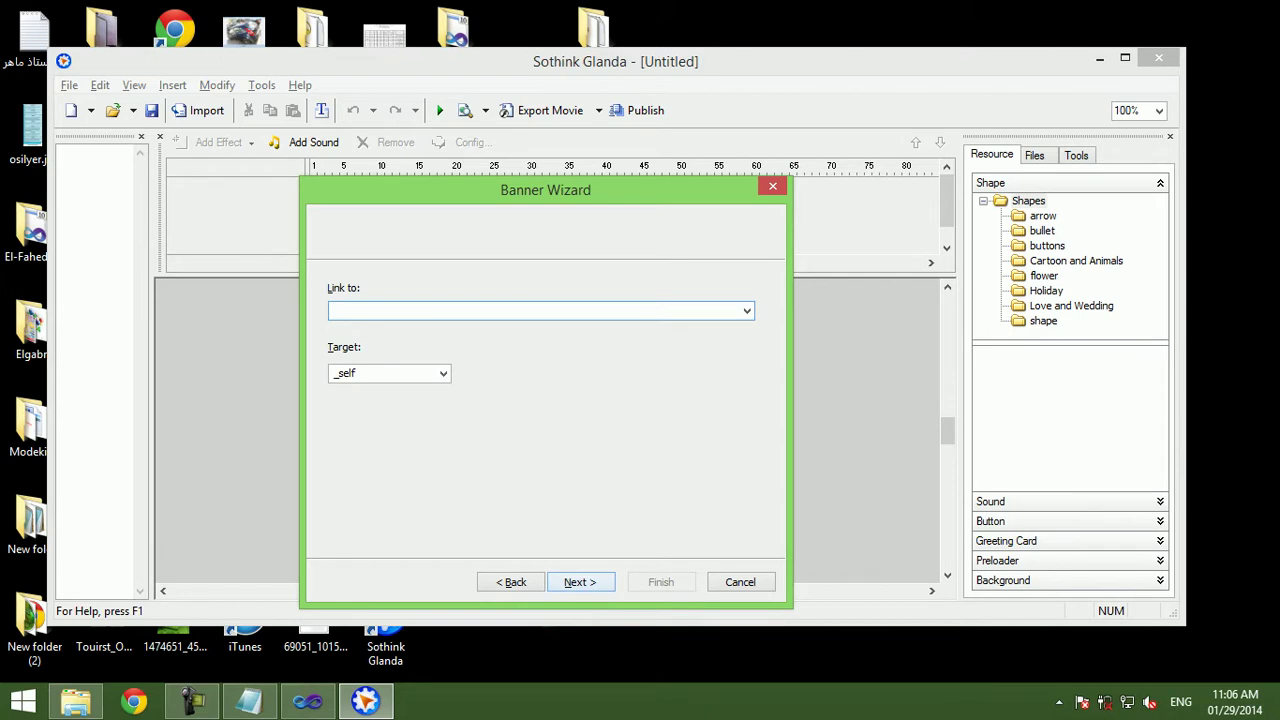
key("alt+Down")
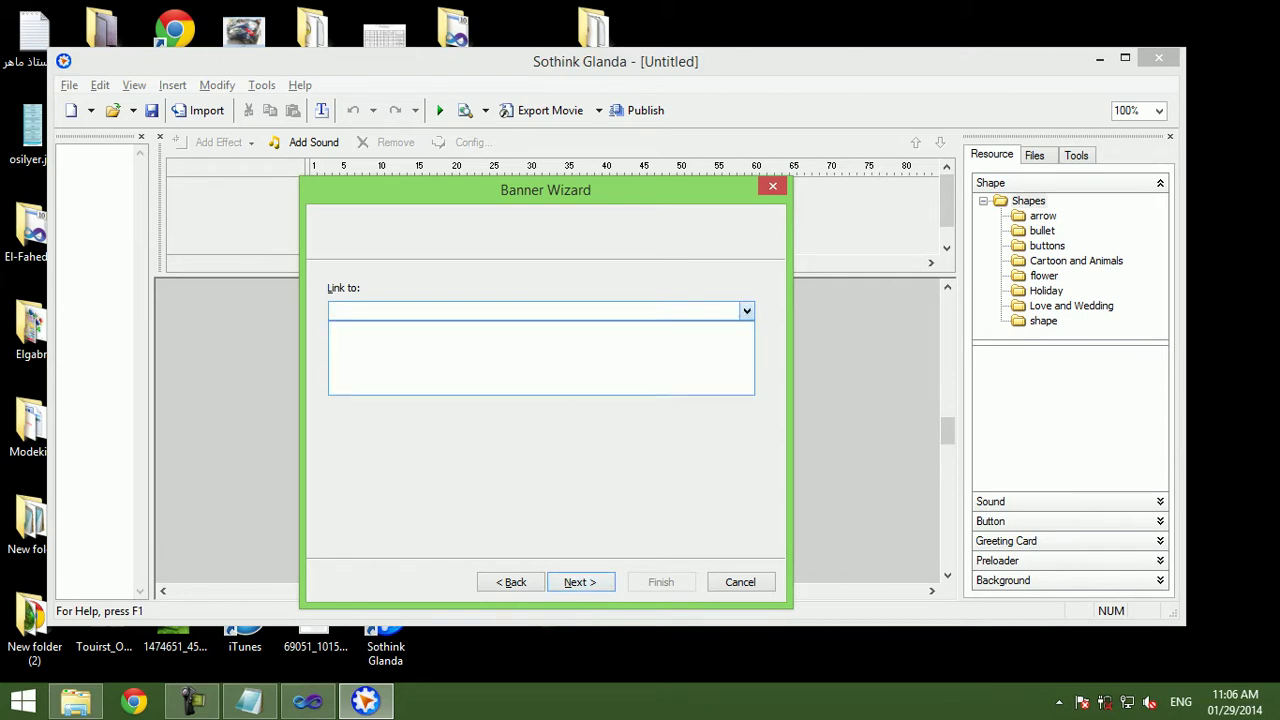
key("Escape")
key("Return")
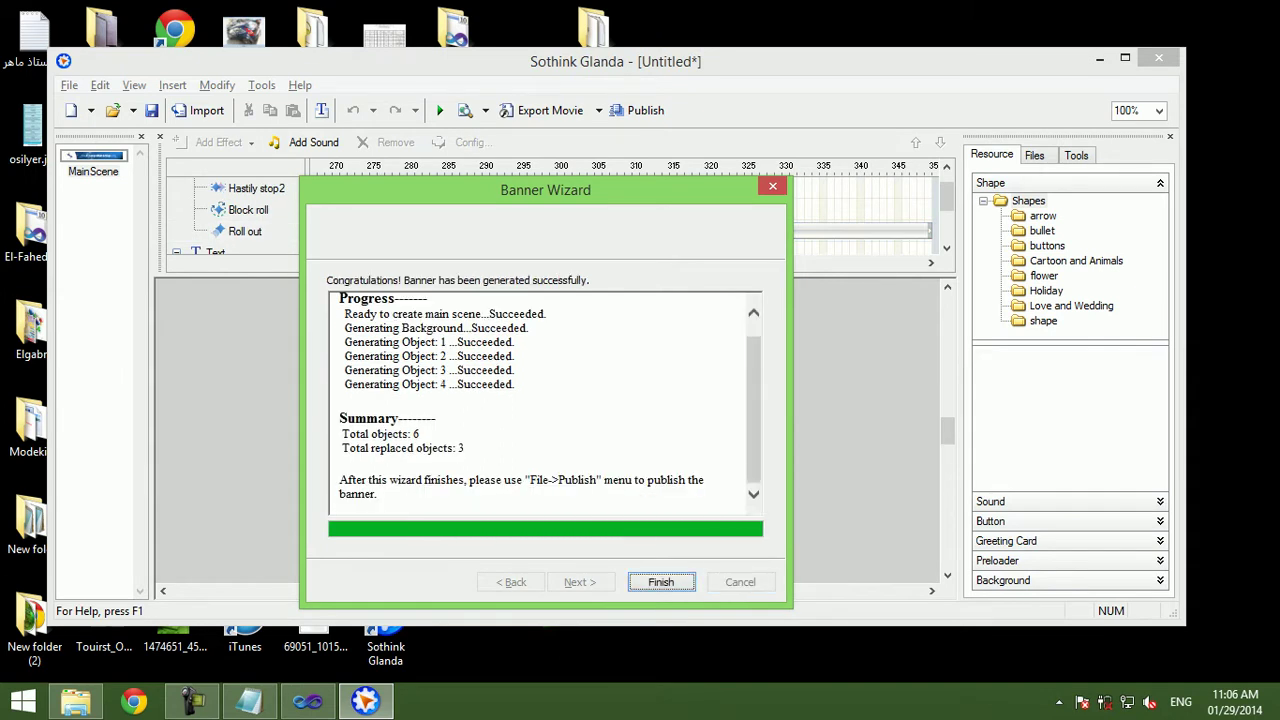
Place the generated banner on the stage and play its animation preview.
key("Return")
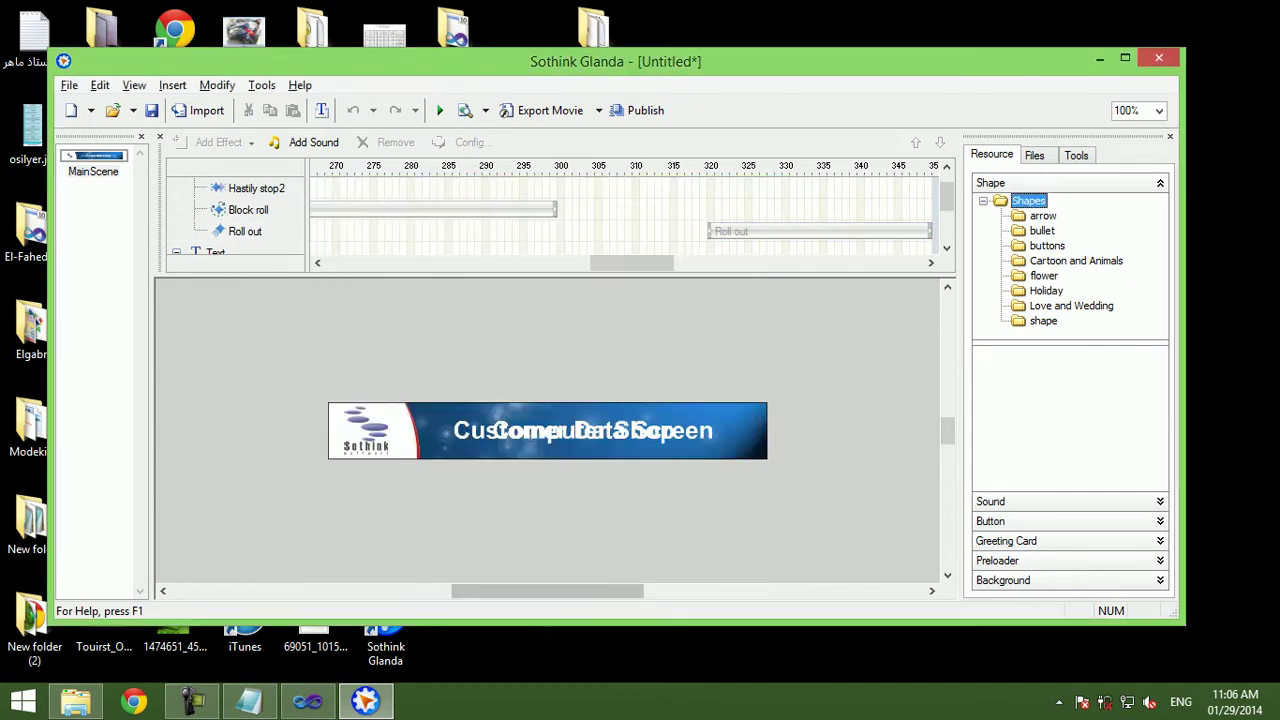
left_click(439, 110)
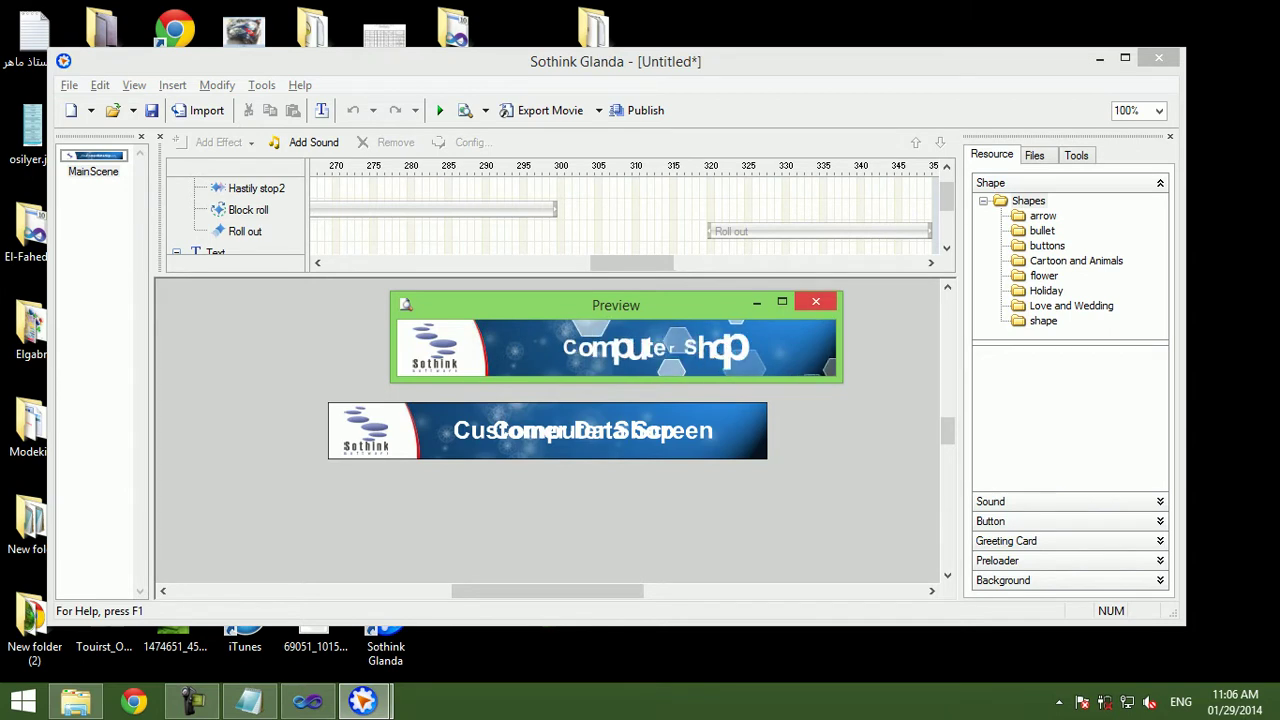
left_click(816, 301)
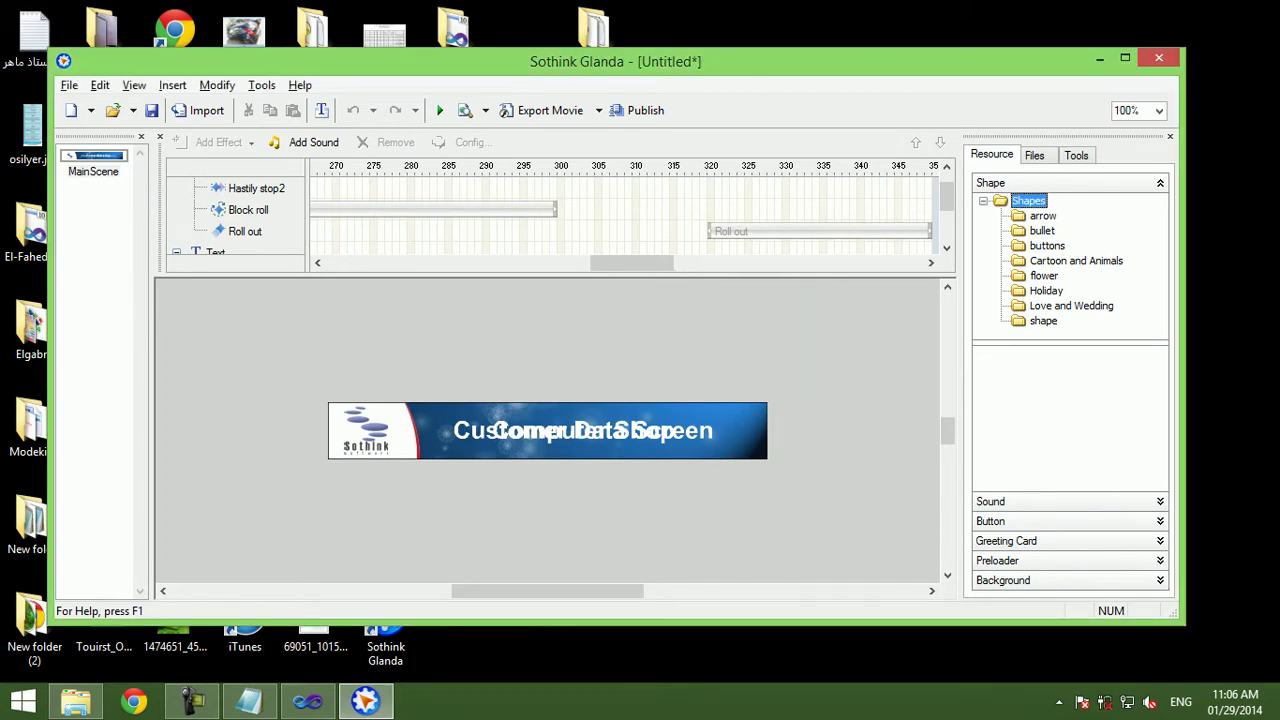
left_click(69, 85)
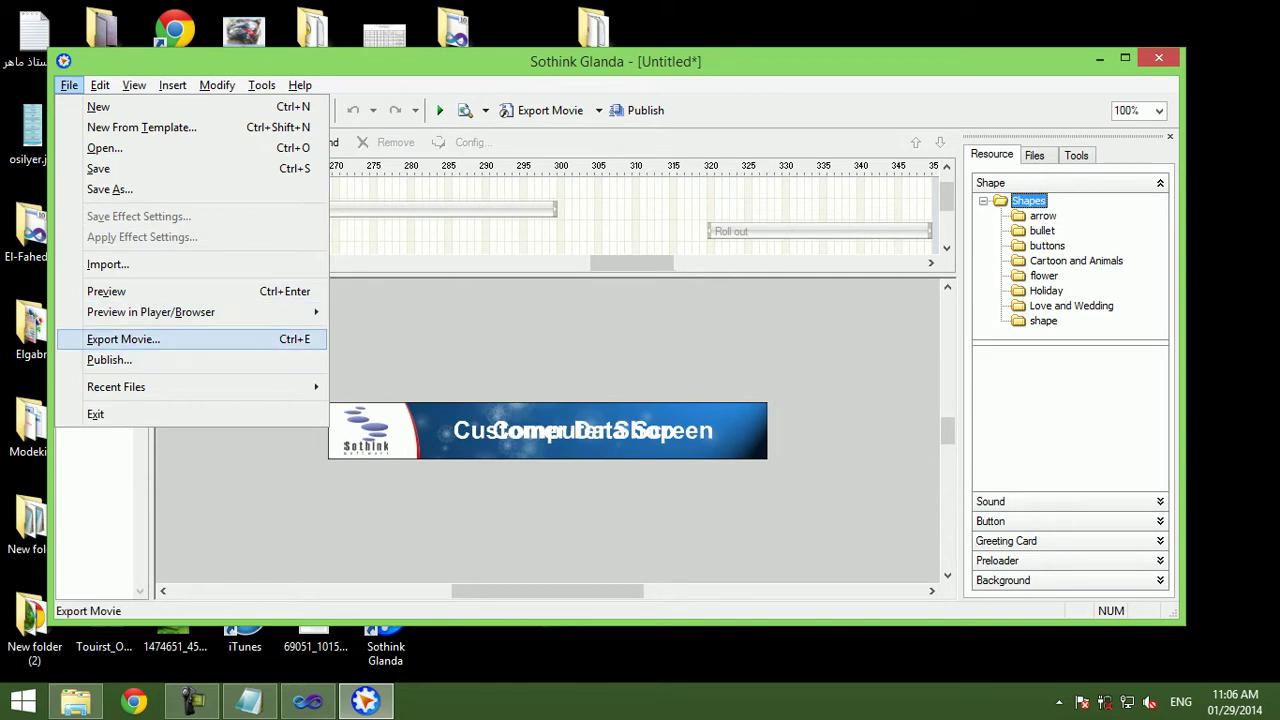
Export as SWF, browsing to My Work (E:) > Institute Work > CourseSales.
left_click(123, 339)
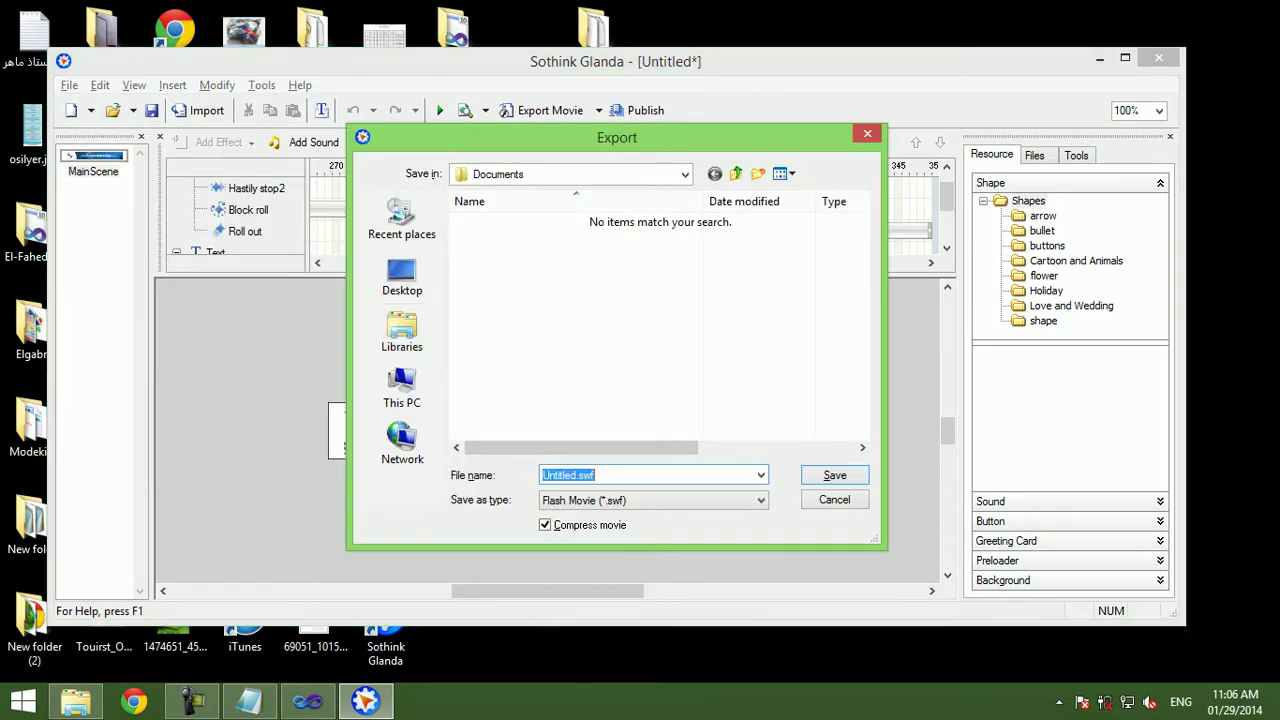
left_click(402, 278)
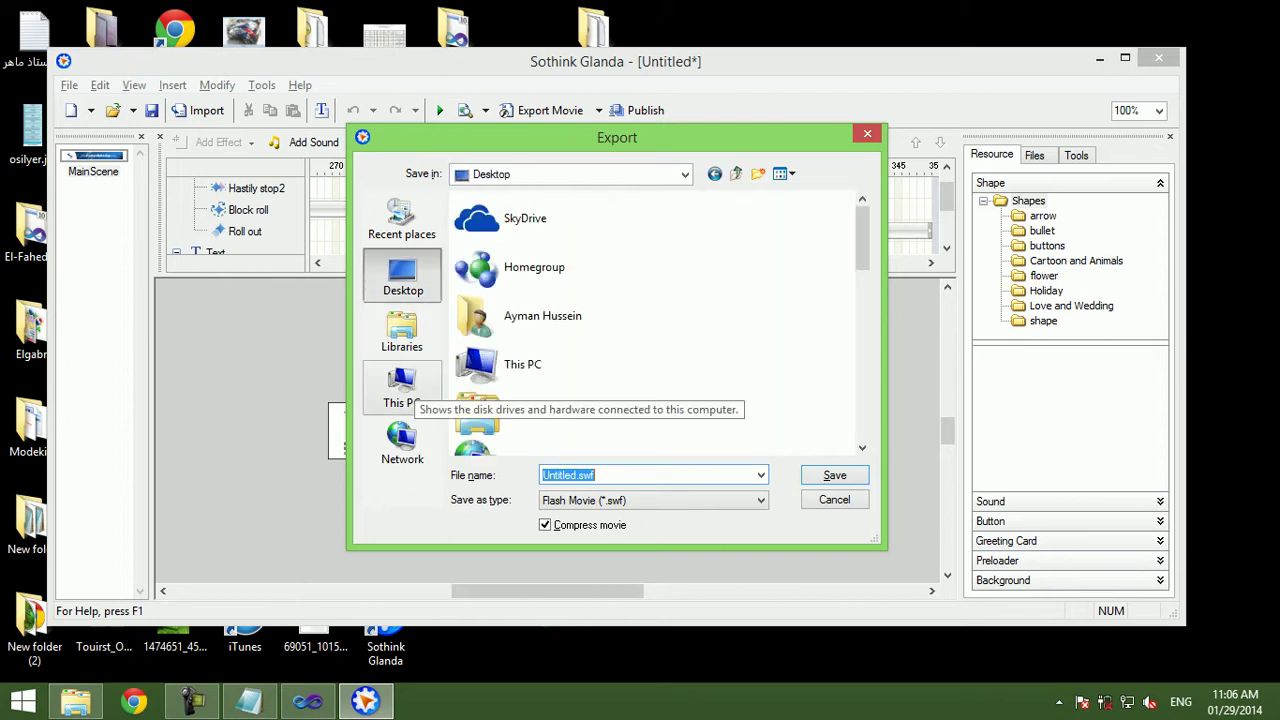
left_click(402, 385)
scroll(550, 350, "down", 3)
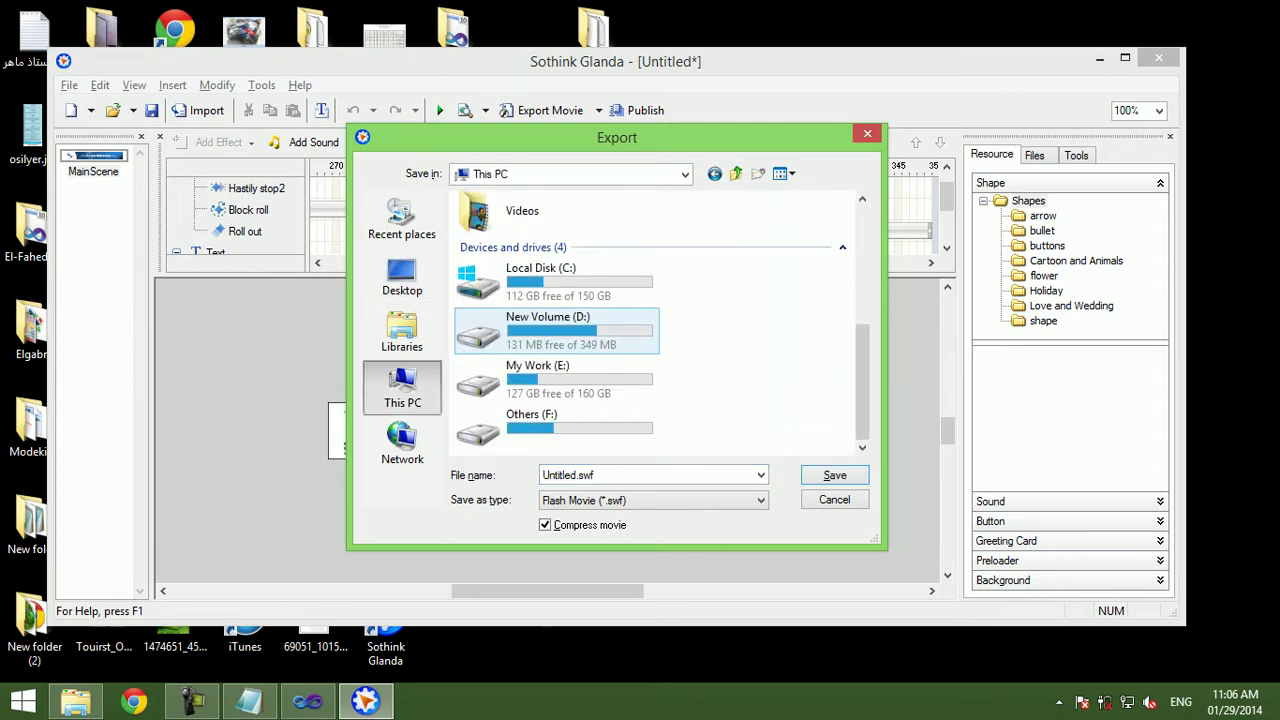
double_click(530, 372)
double_click(508, 293)
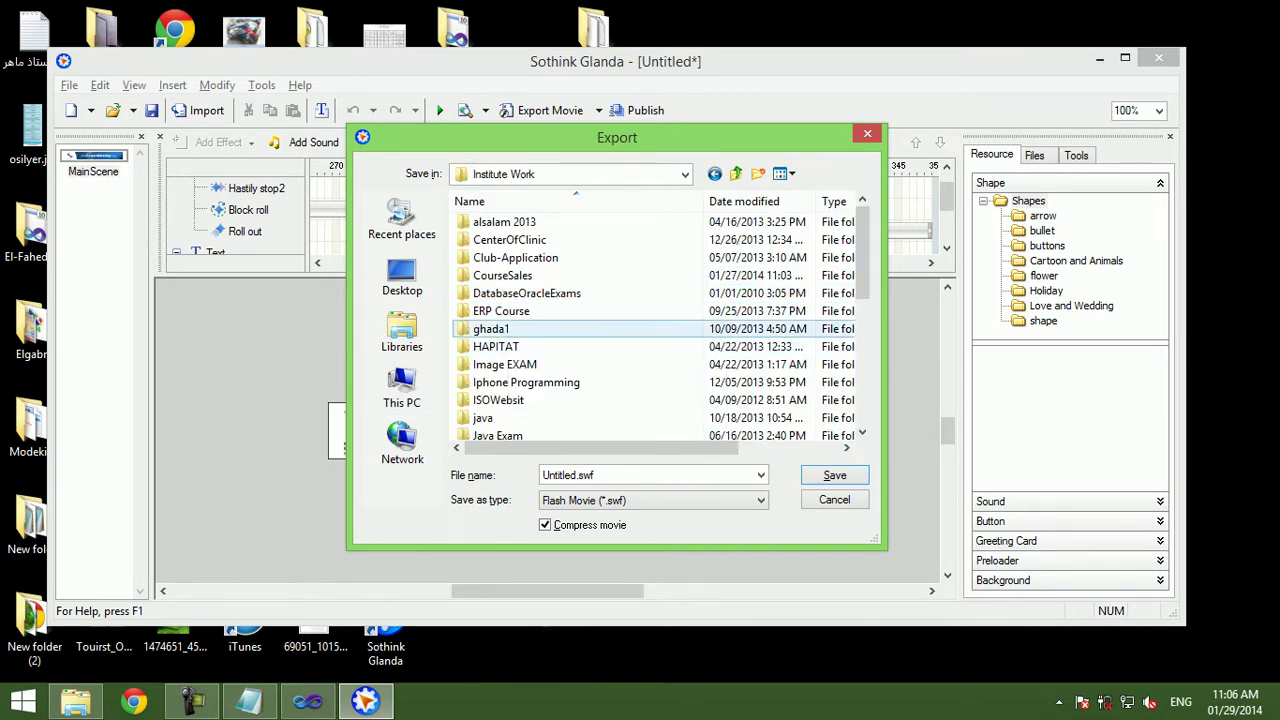
double_click(502, 275)
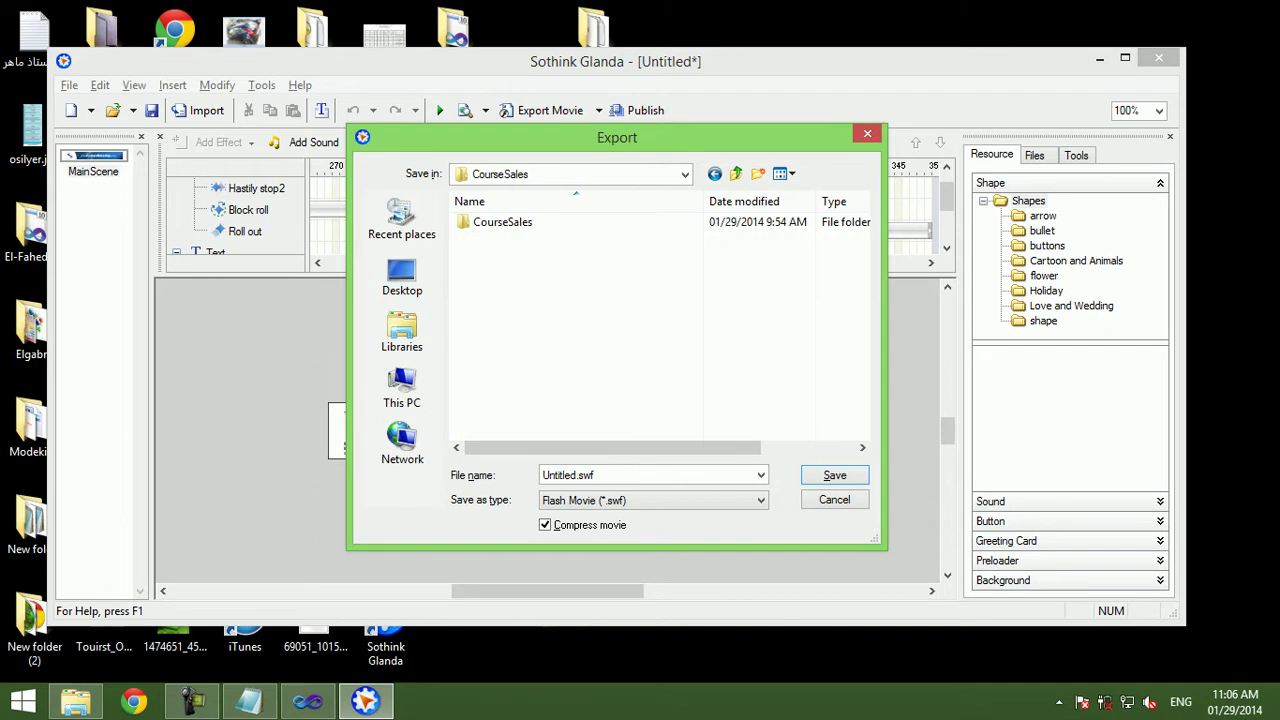
Create a new folder named Flash inside CourseSales and open it.
left_click(758, 173)
type("D")
key("BackSpace")
type("Flash")
key("Return")
key("Return")
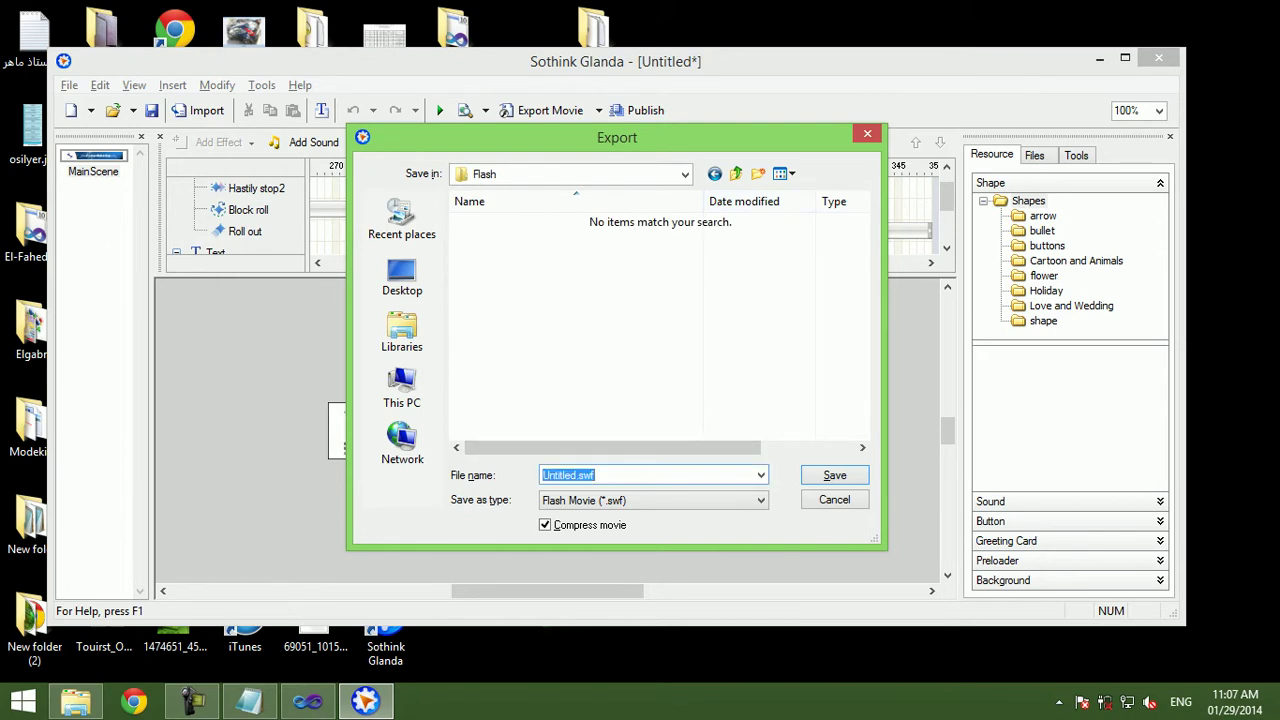
Save the exported movie as Customer.swf in the Flash folder.
key("Right")
key("Left")
key("Left")
key("Left")
key("shift+Left")
key("shift+Home")
type("Customer")
key("Return")
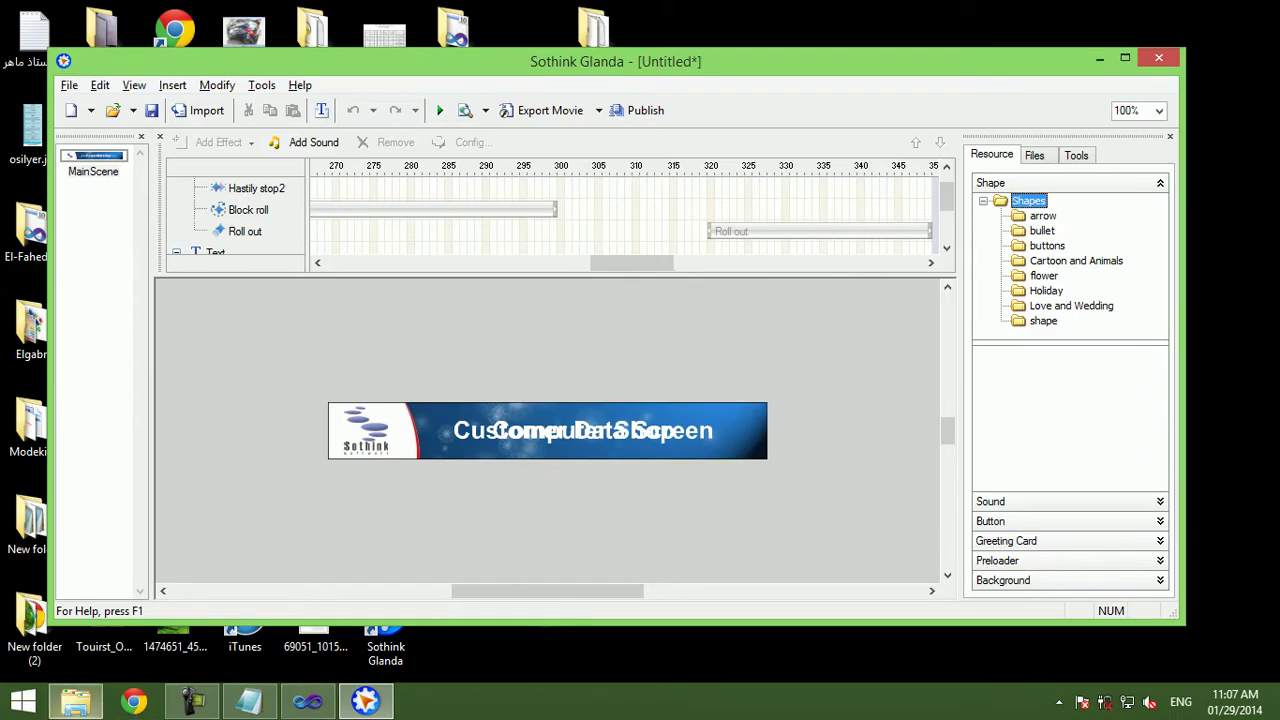
left_click(76, 700)
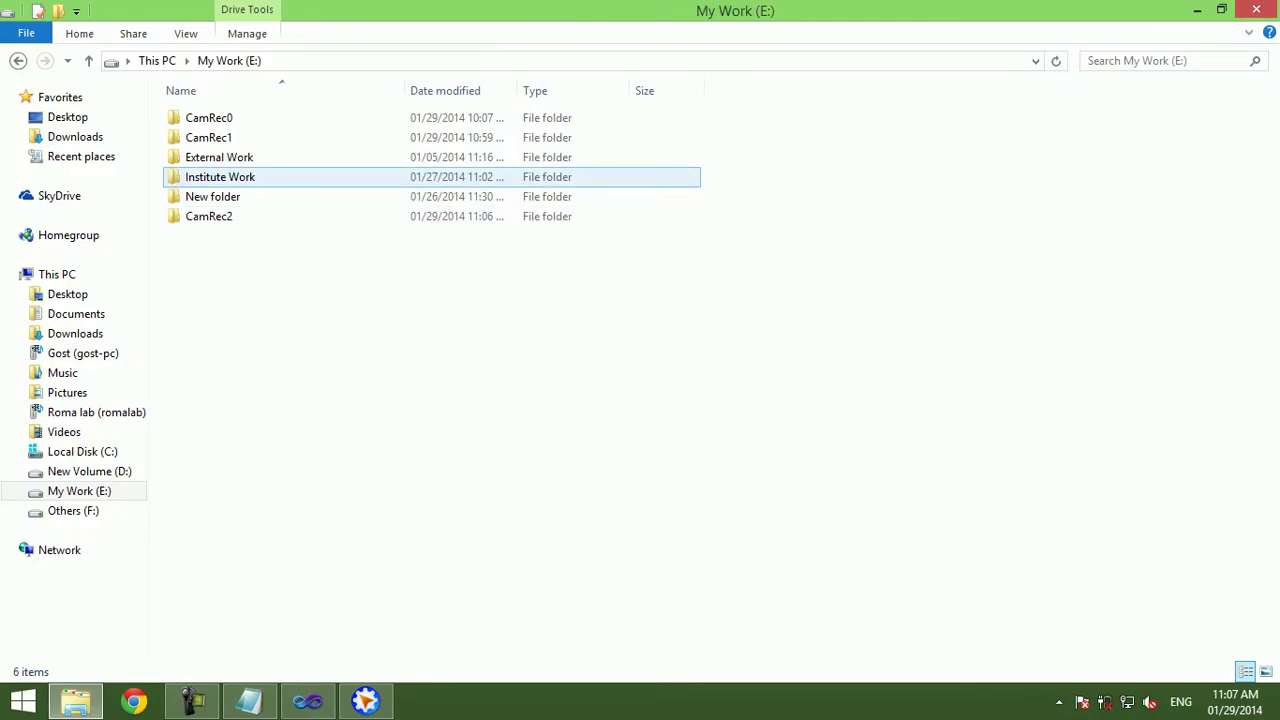
Browse Institute Work > CourseSales > Flash to find the 25 KB Customer.swf, then return to Glanda.
double_click(220, 176)
double_click(220, 171)
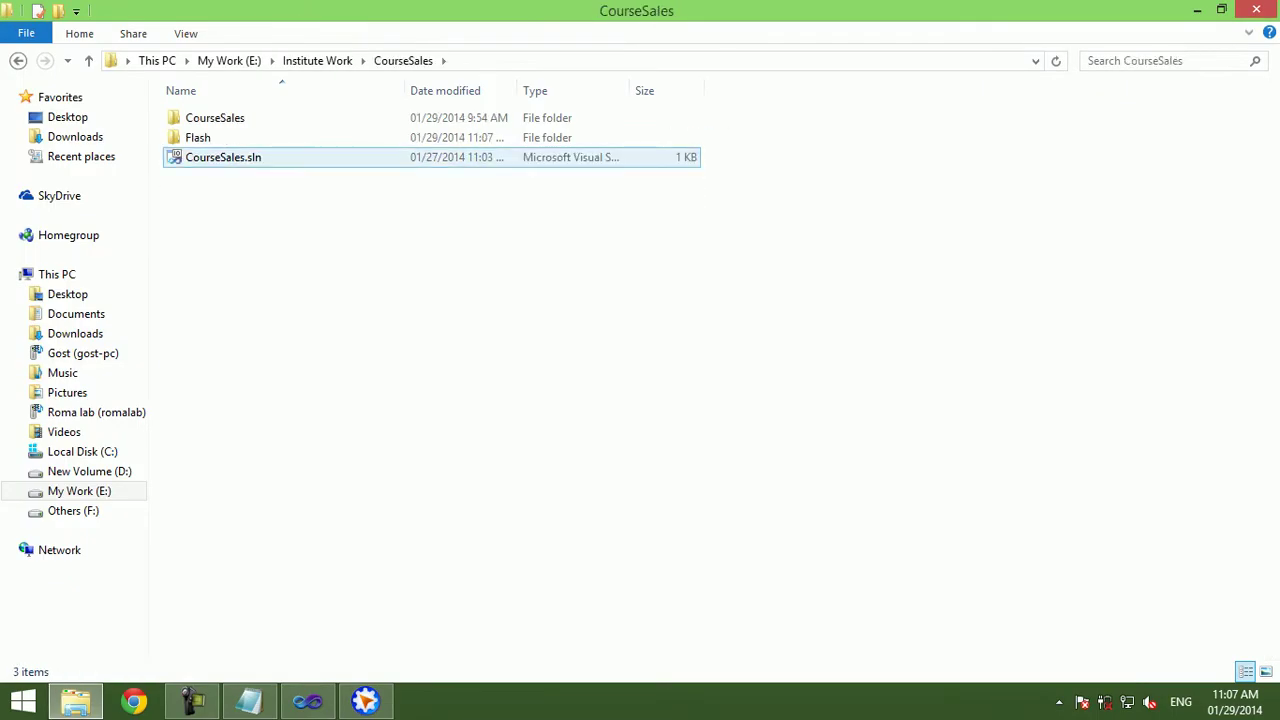
double_click(198, 137)
left_click(220, 118)
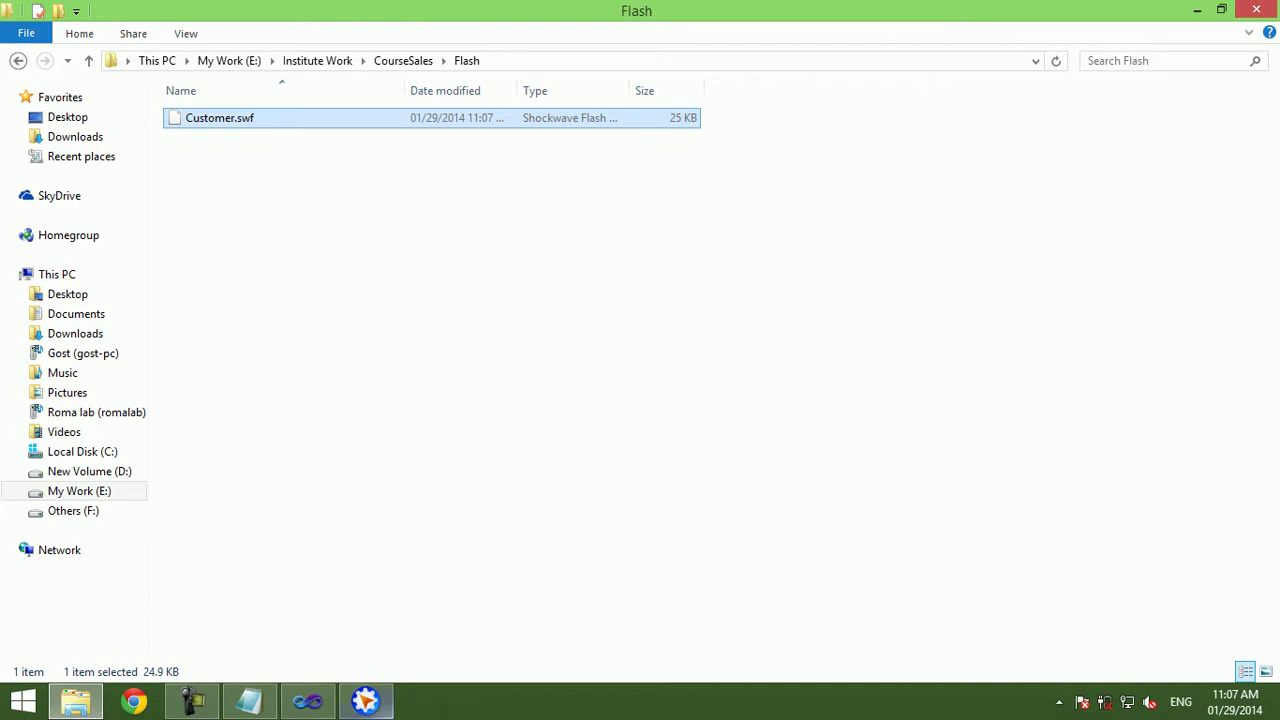
left_click(365, 701)
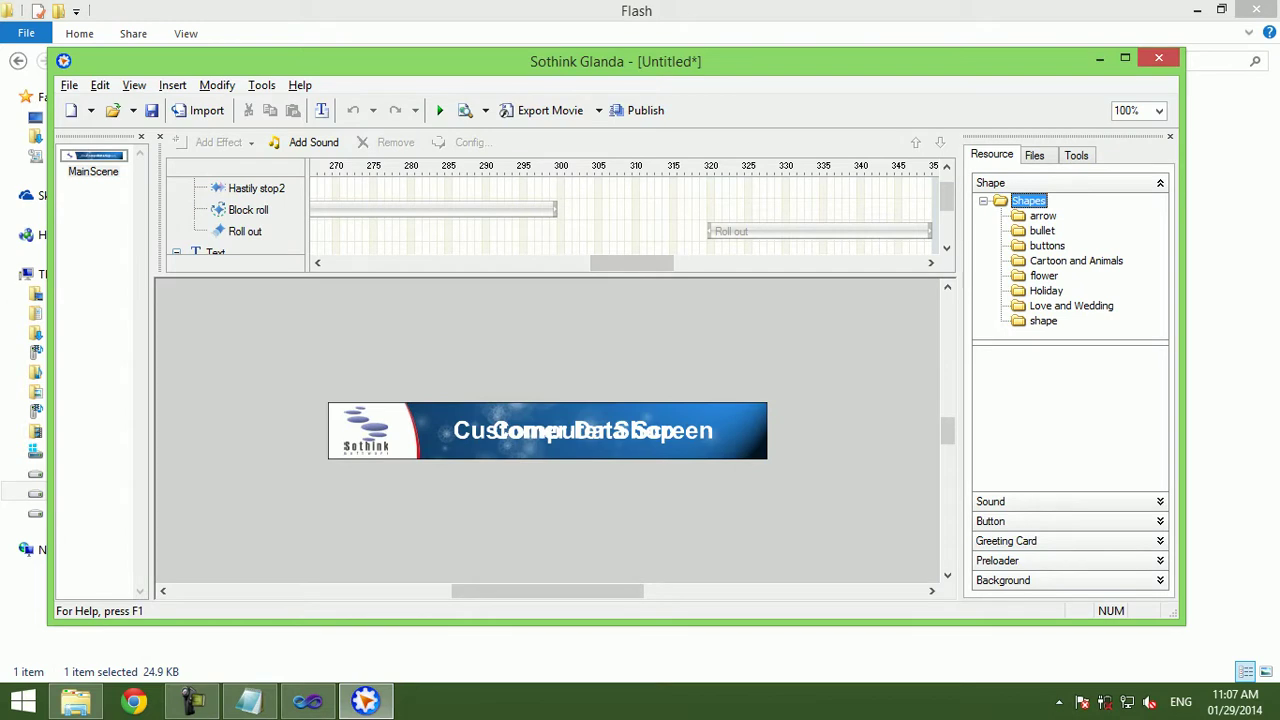
Maximize Glanda and add the Flower entrance effect to the banner.
left_click(1125, 58)
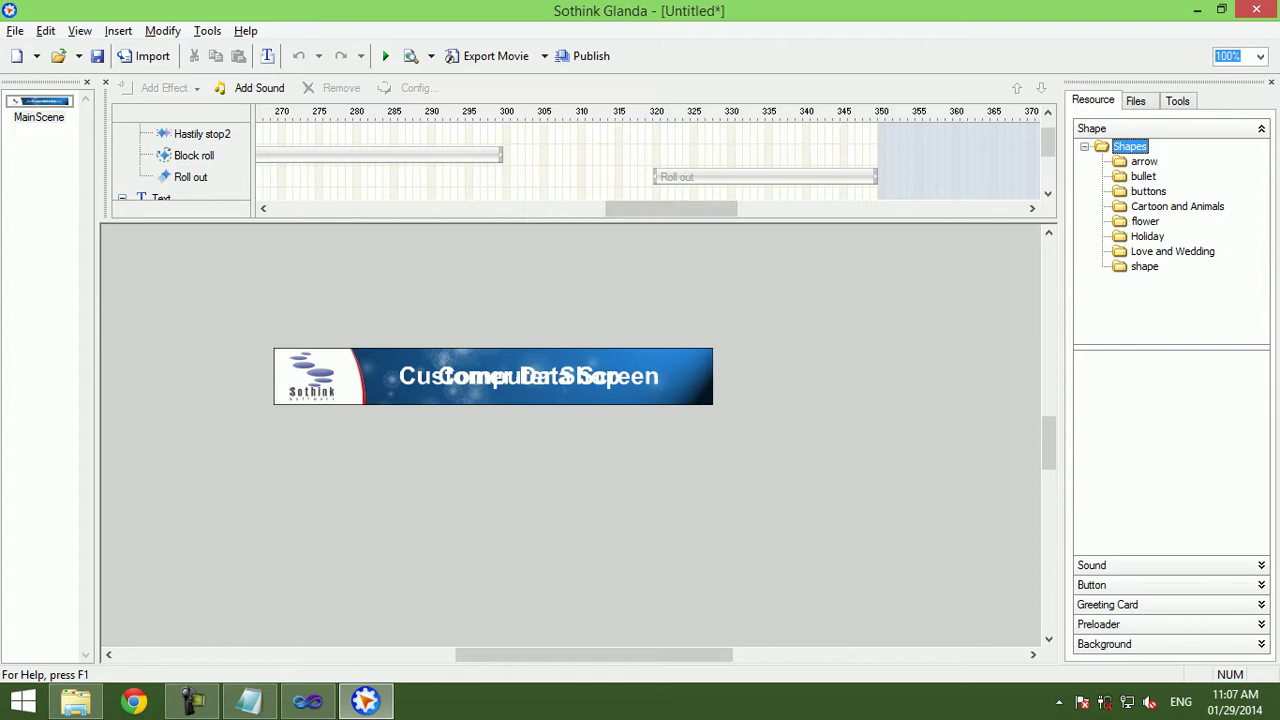
left_click(192, 700)
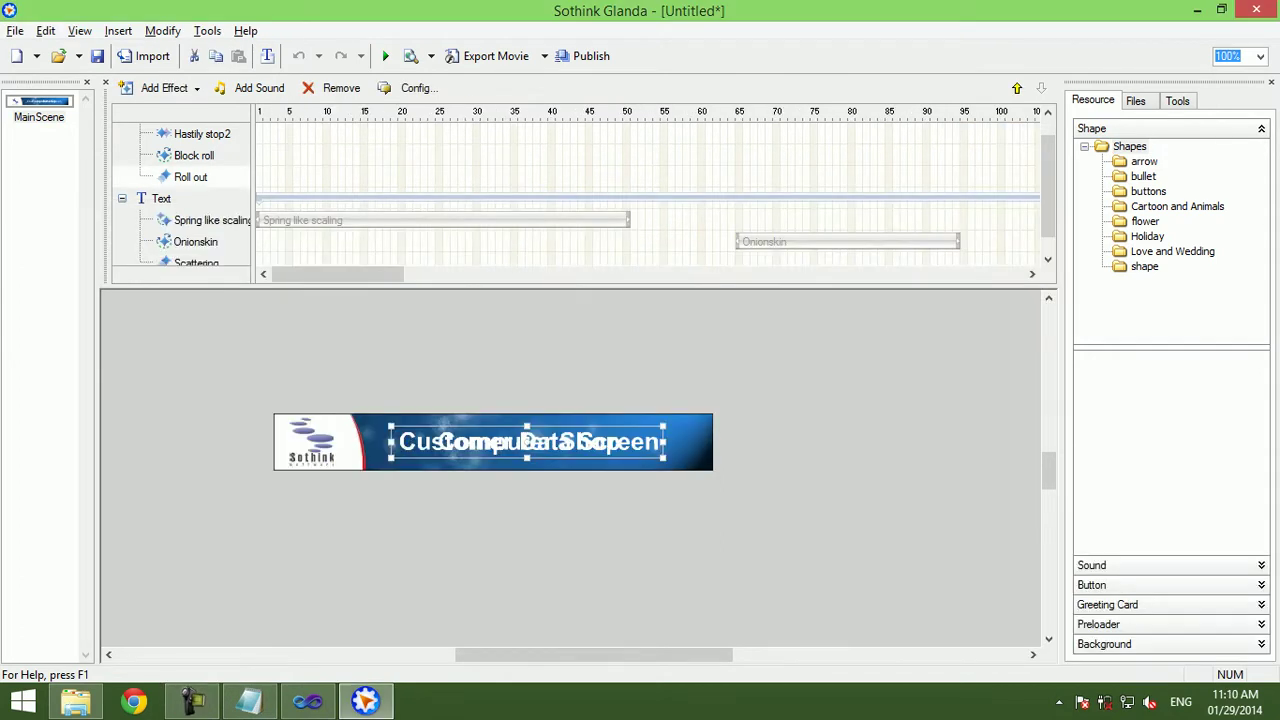
left_click(197, 88)
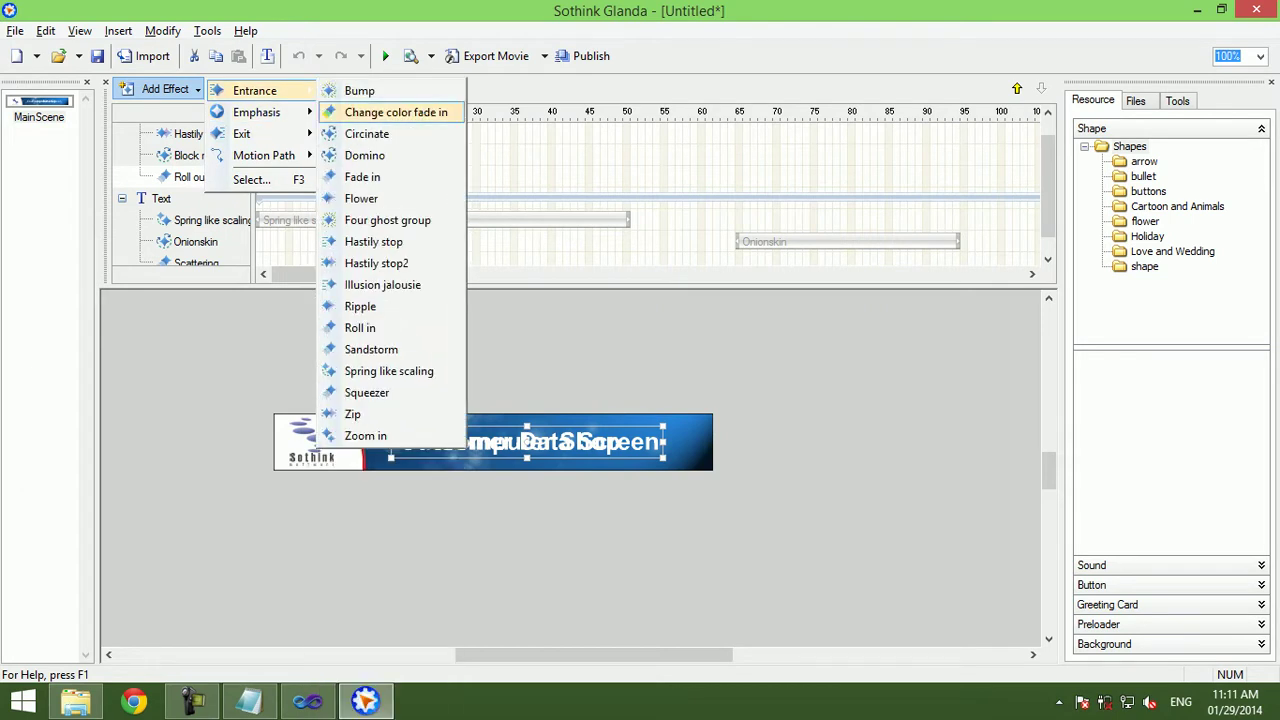
left_click(361, 198)
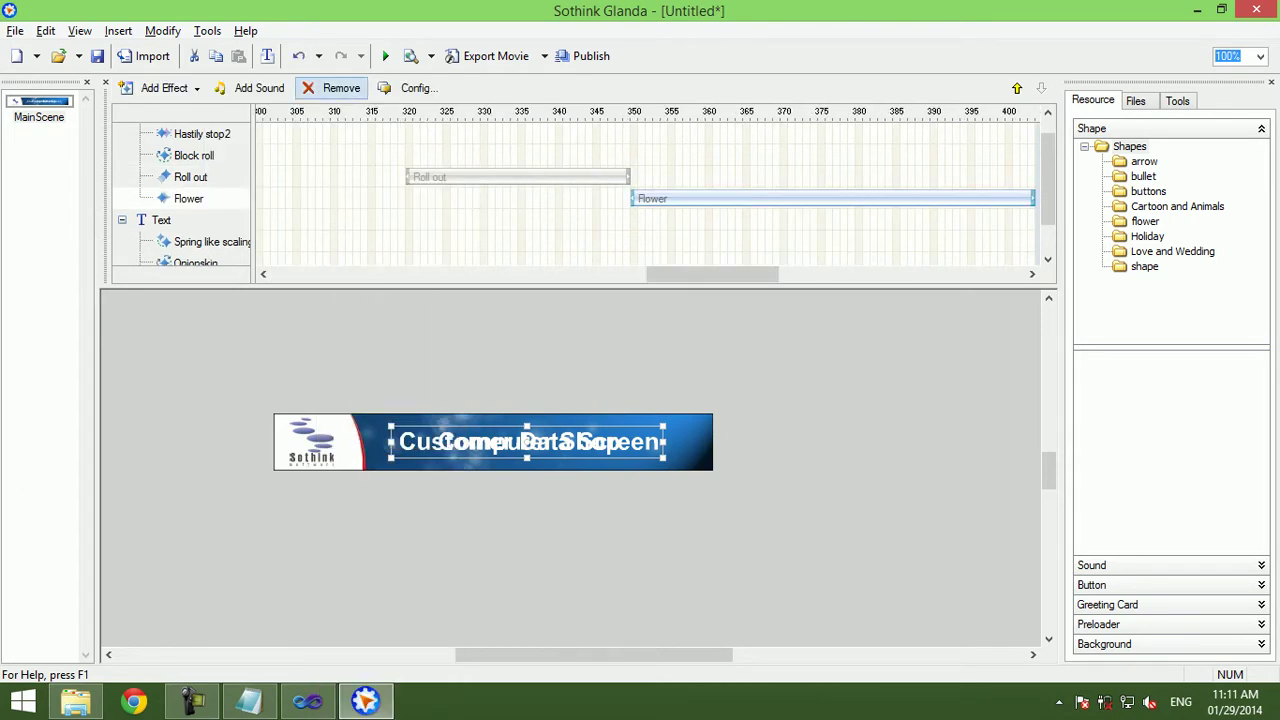
Preview the banner with the Flower effect, then go to File > New.
left_click(385, 56)
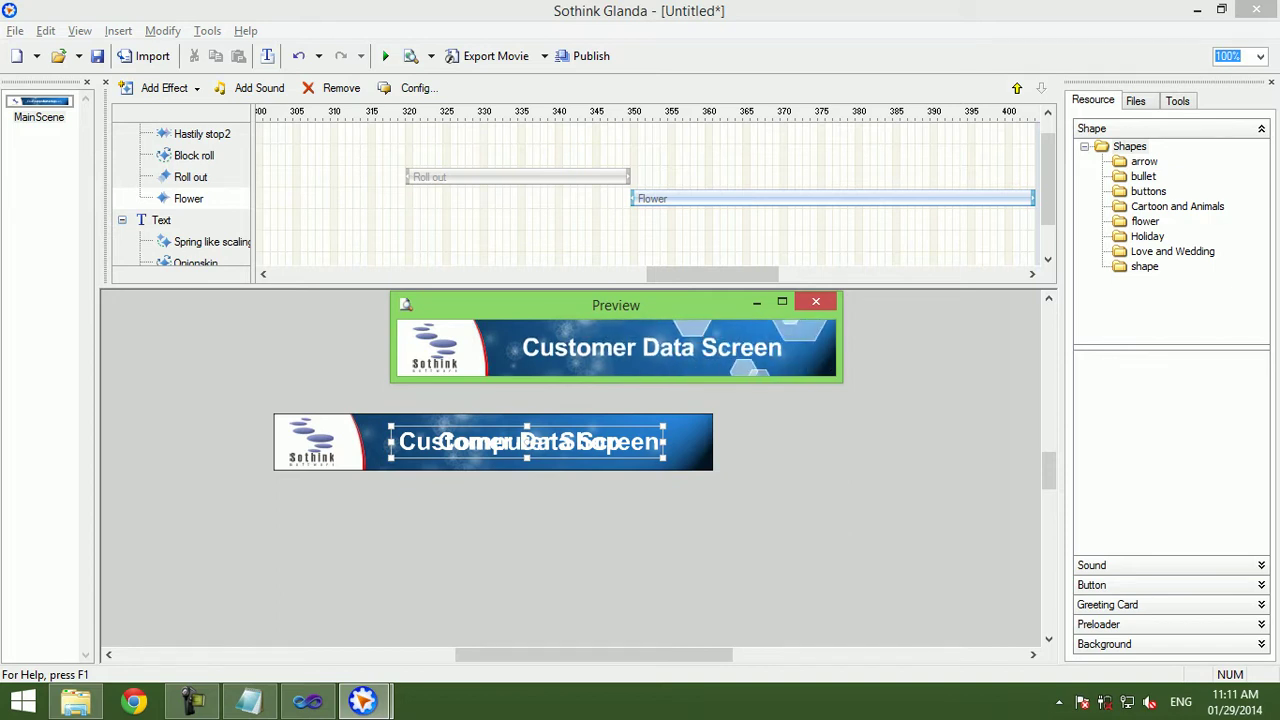
key("Escape")
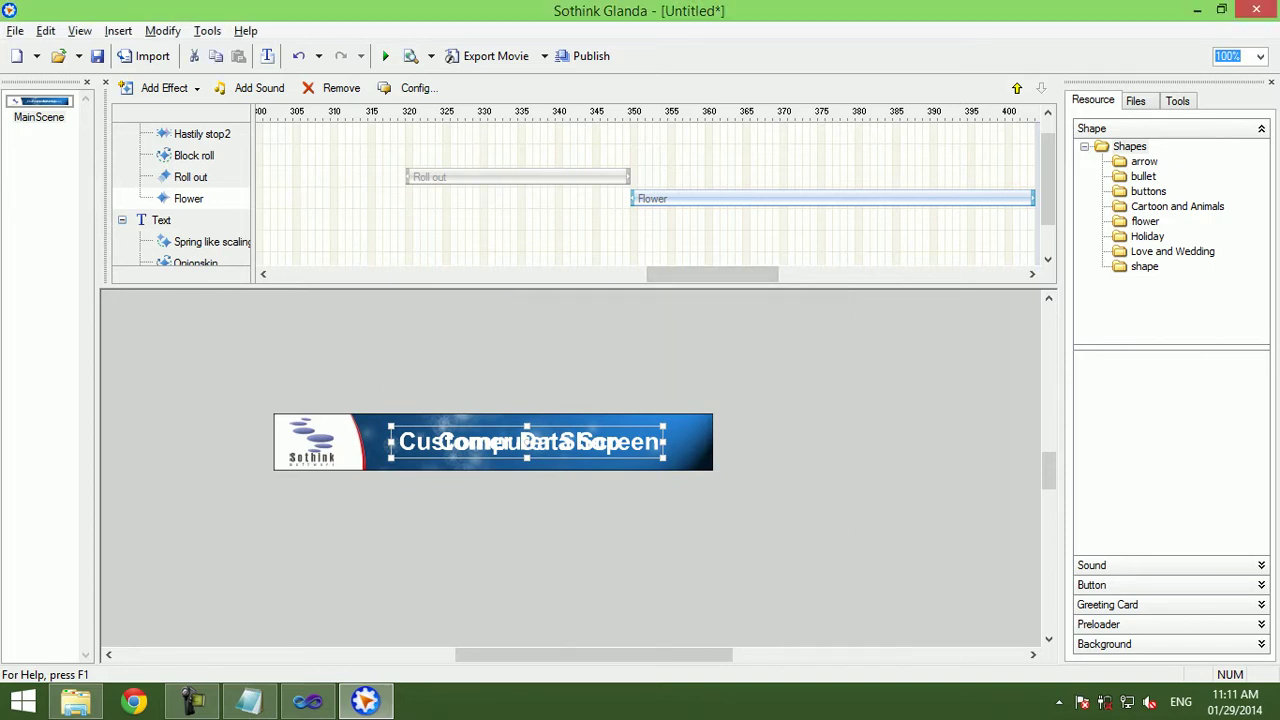
key("alt+f")
key("Down")
Discard the current banner and start a new Banner template wizard.
key("Return")
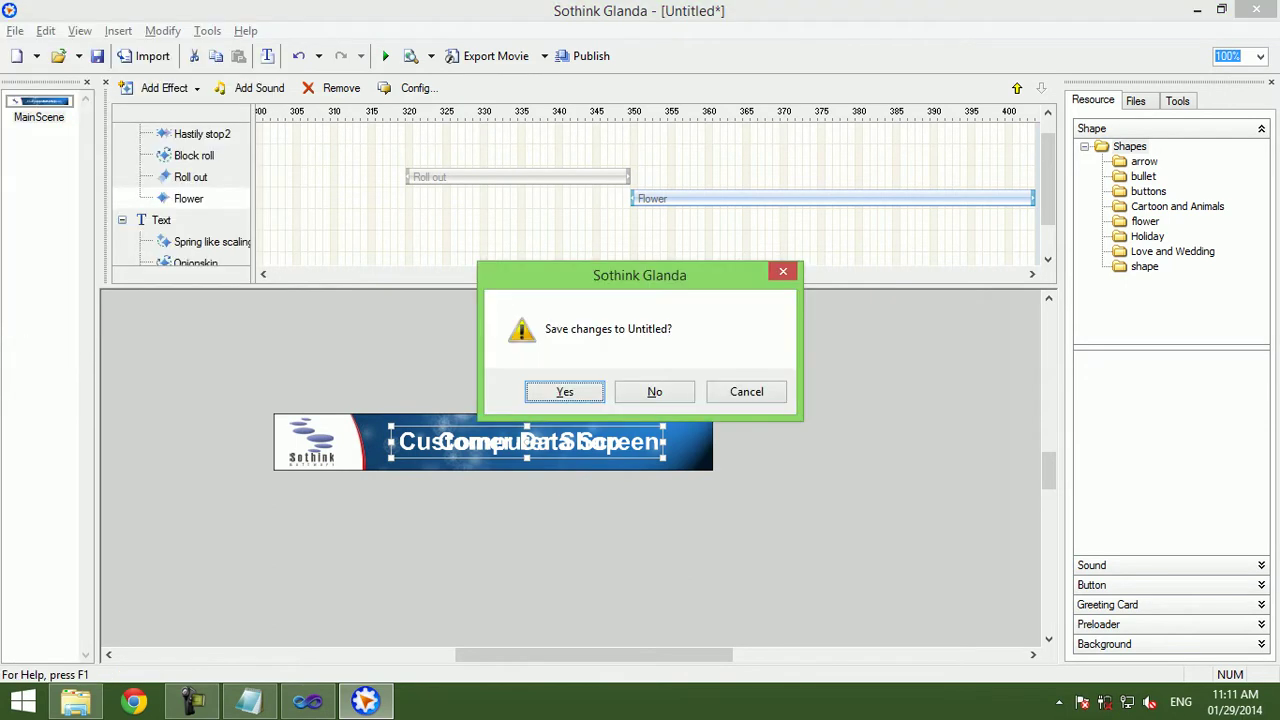
key("n")
left_click(15, 30)
key("Return")
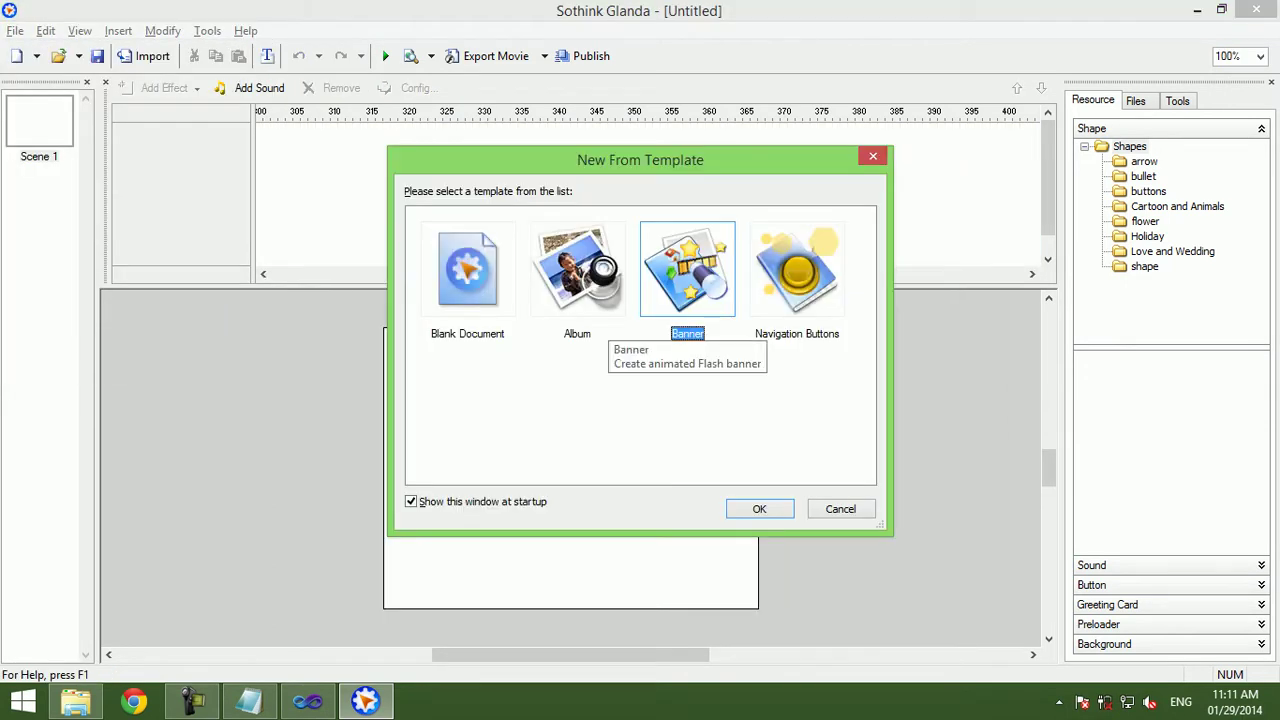
key("Return")
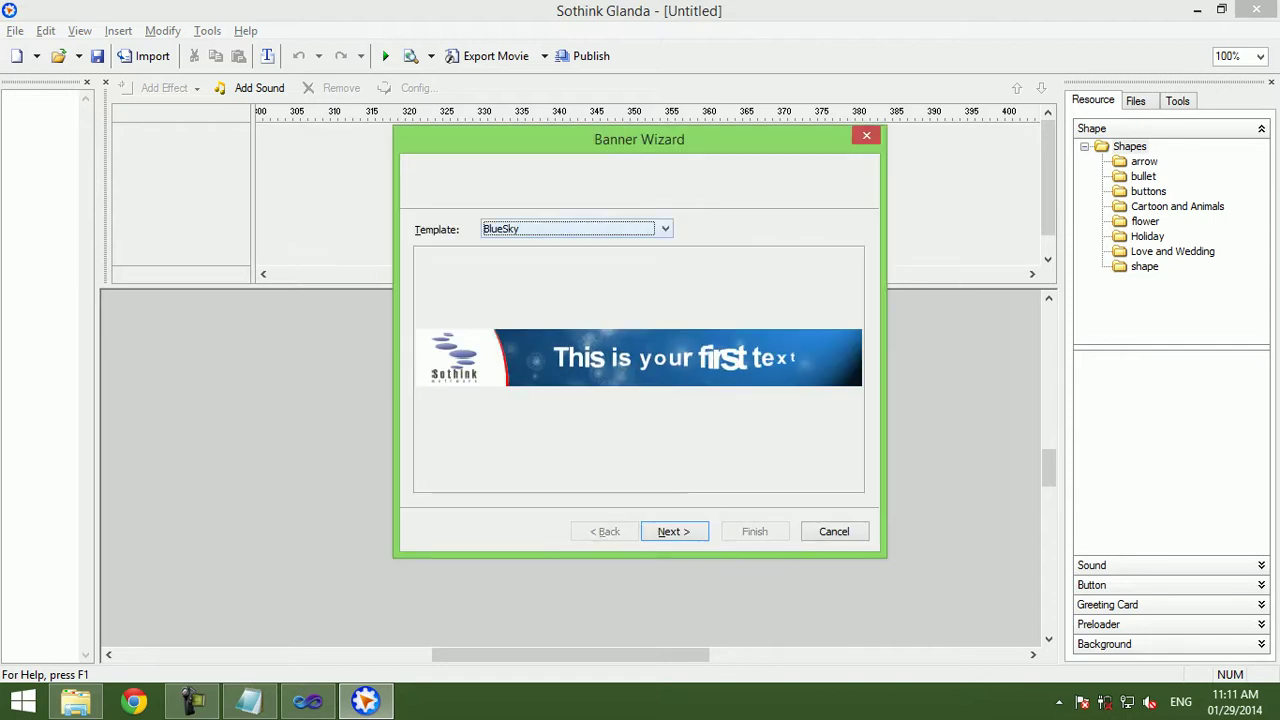
Pick the Rock banner template after previewing Jewel, keeping the default size.
key("alt+Down")
key("Down")
key("Down")
key("Down")
key("Return")
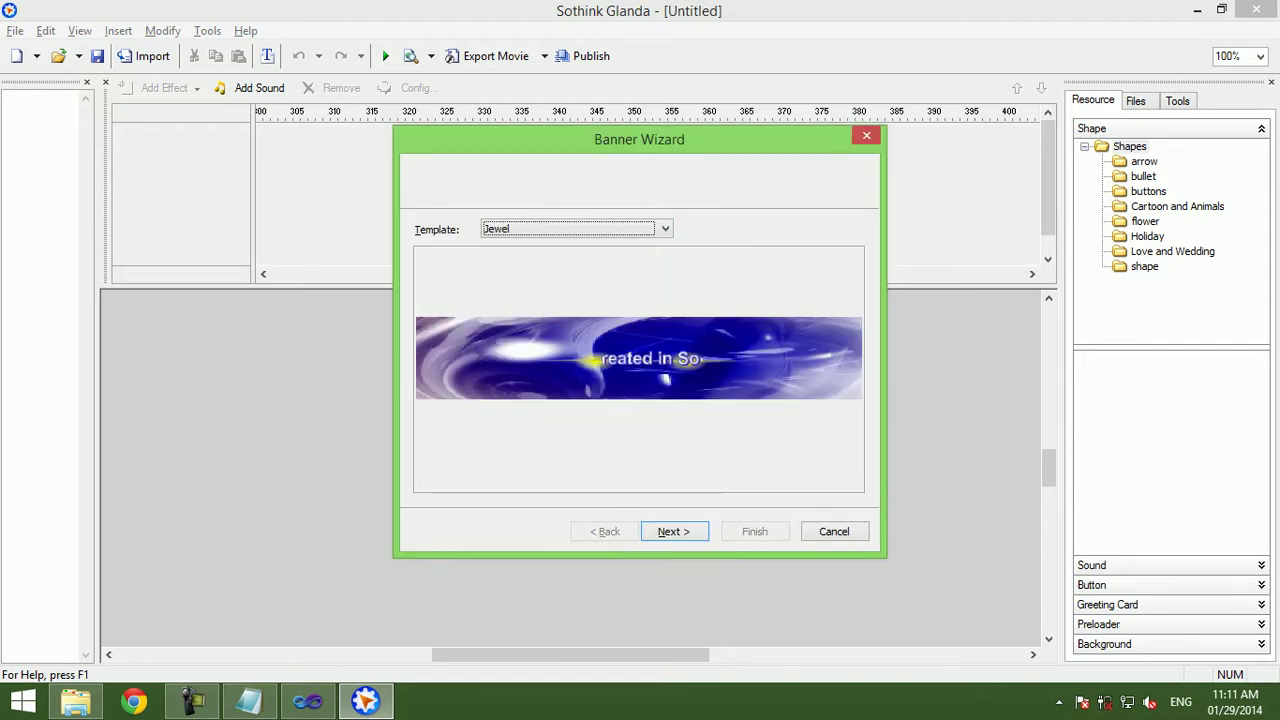
key("alt+Down")
key("Down")
key("Down")
key("Down")
key("Return")
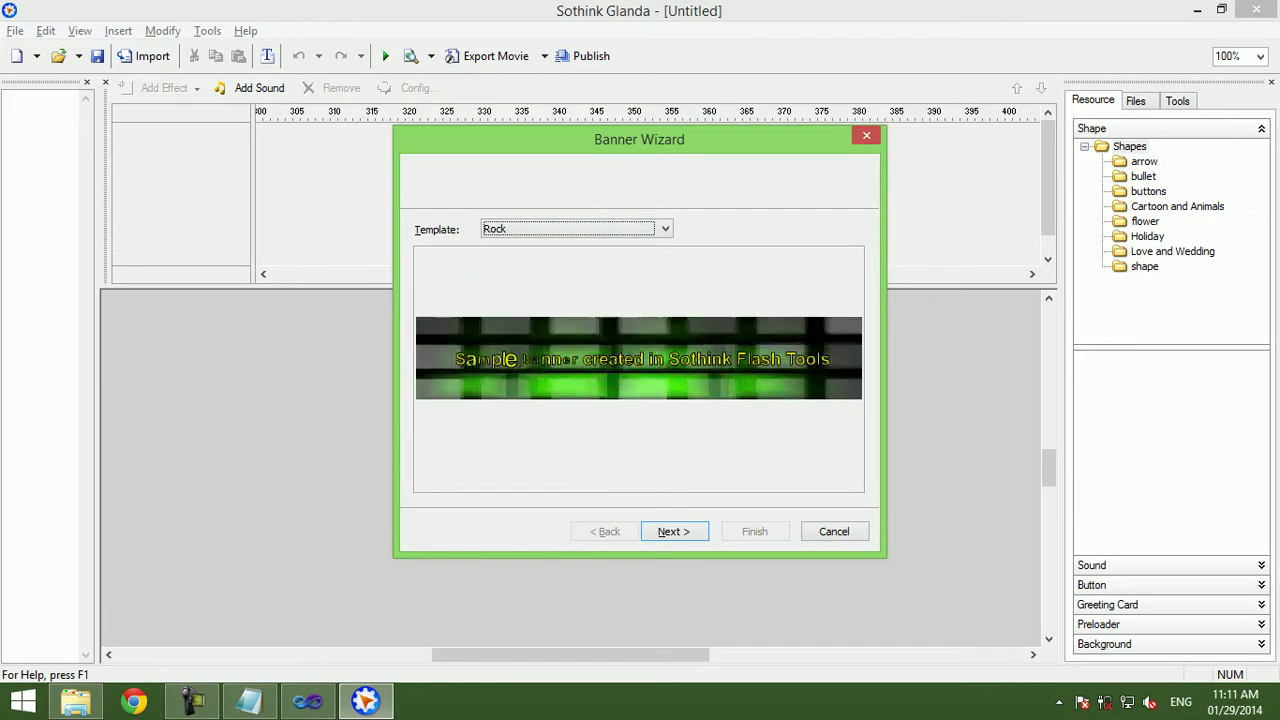
key("Return")
key("Return")
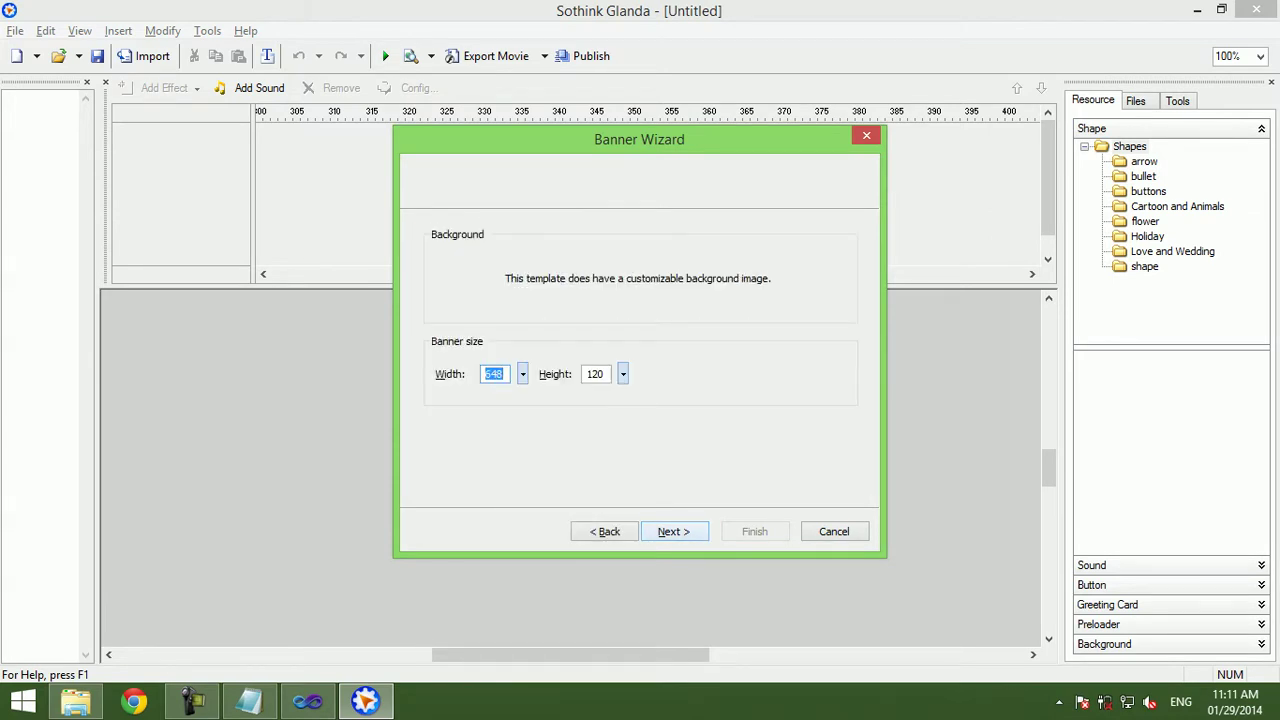
key("Return")
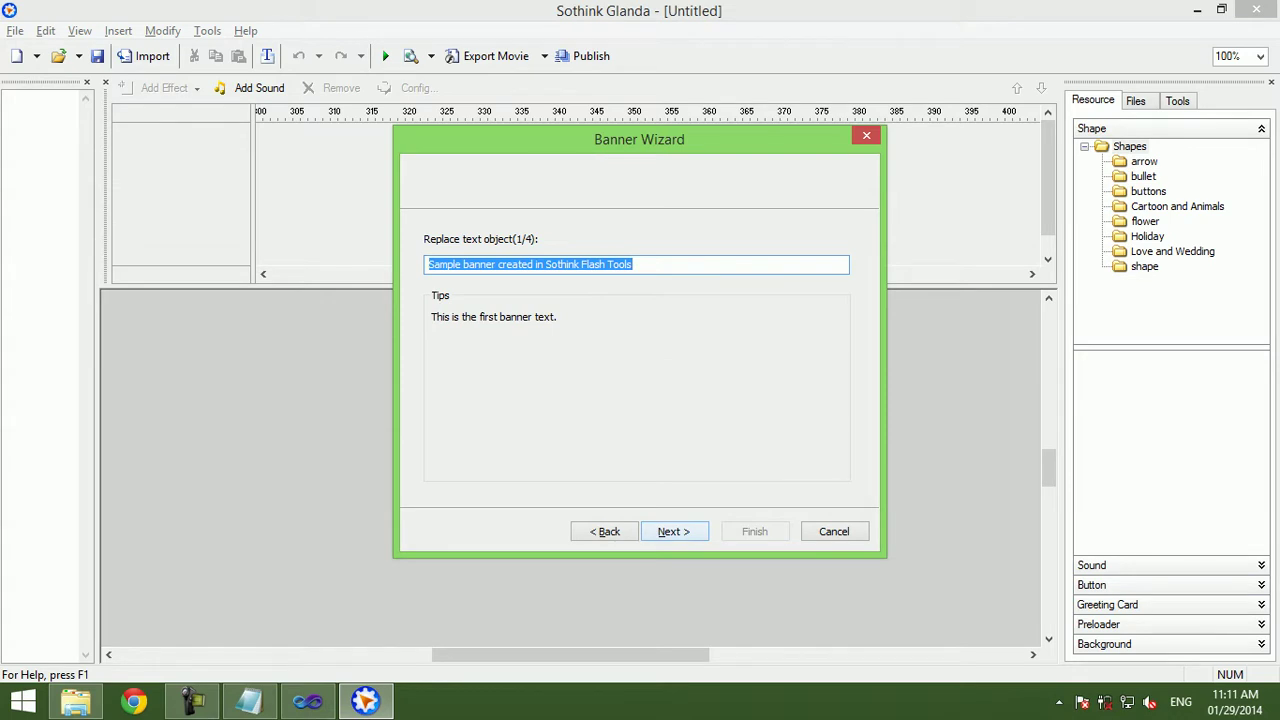
Replace all four banner texts with random placeholder strings and generate with no link.
type("jwbwdknz,csdcds")
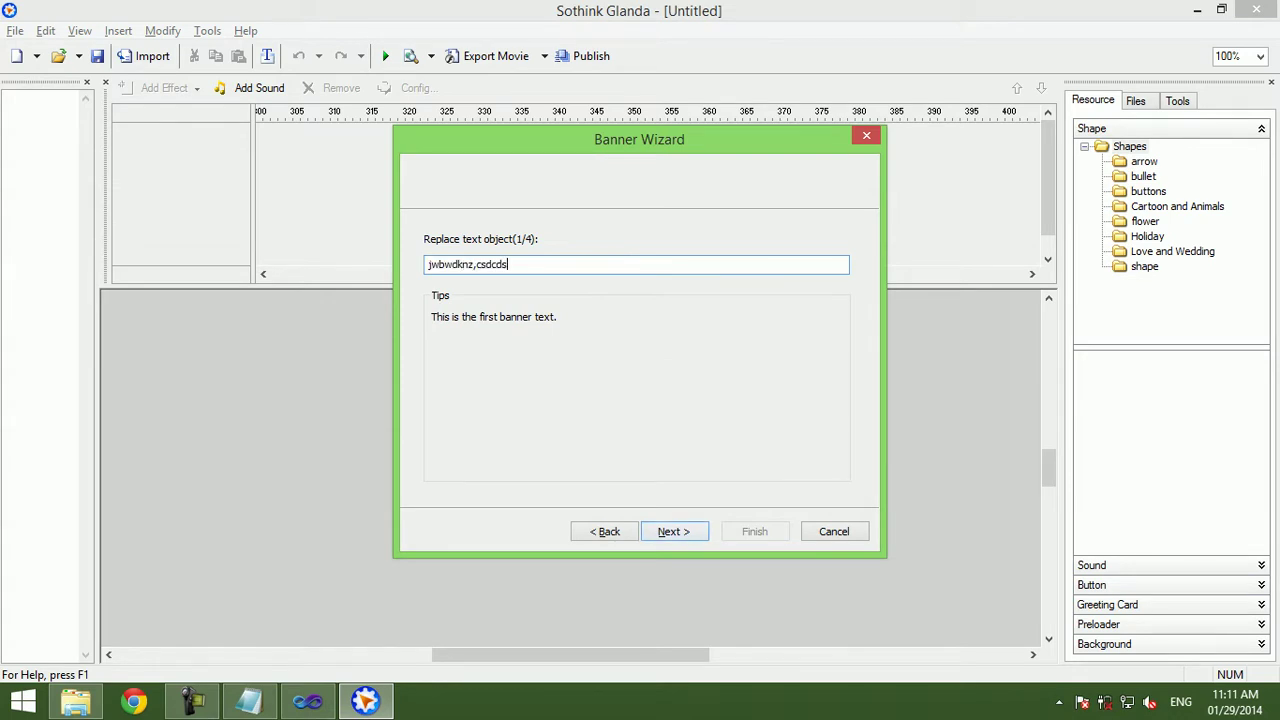
key("Return")
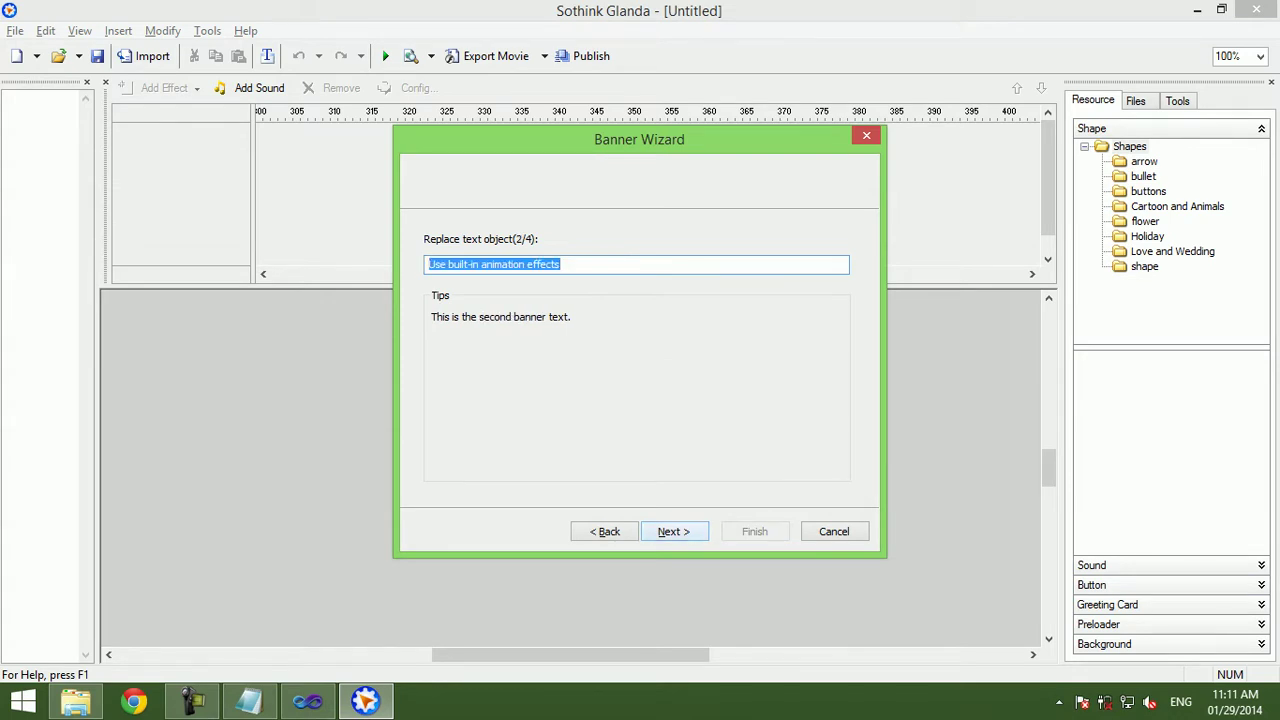
type("ggfvbcbcv")
key("Return")
type("cvxcbvdfcvbcv")
key("Return")
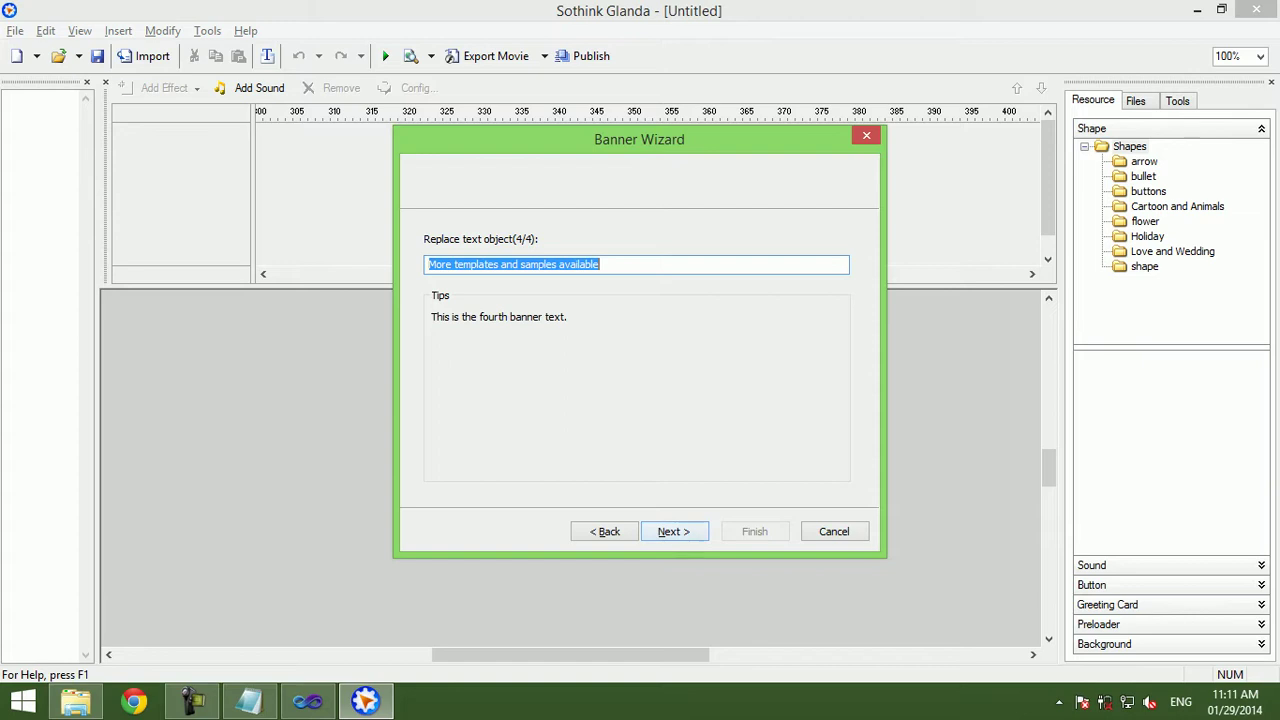
type("vcbvcbfghfgh")
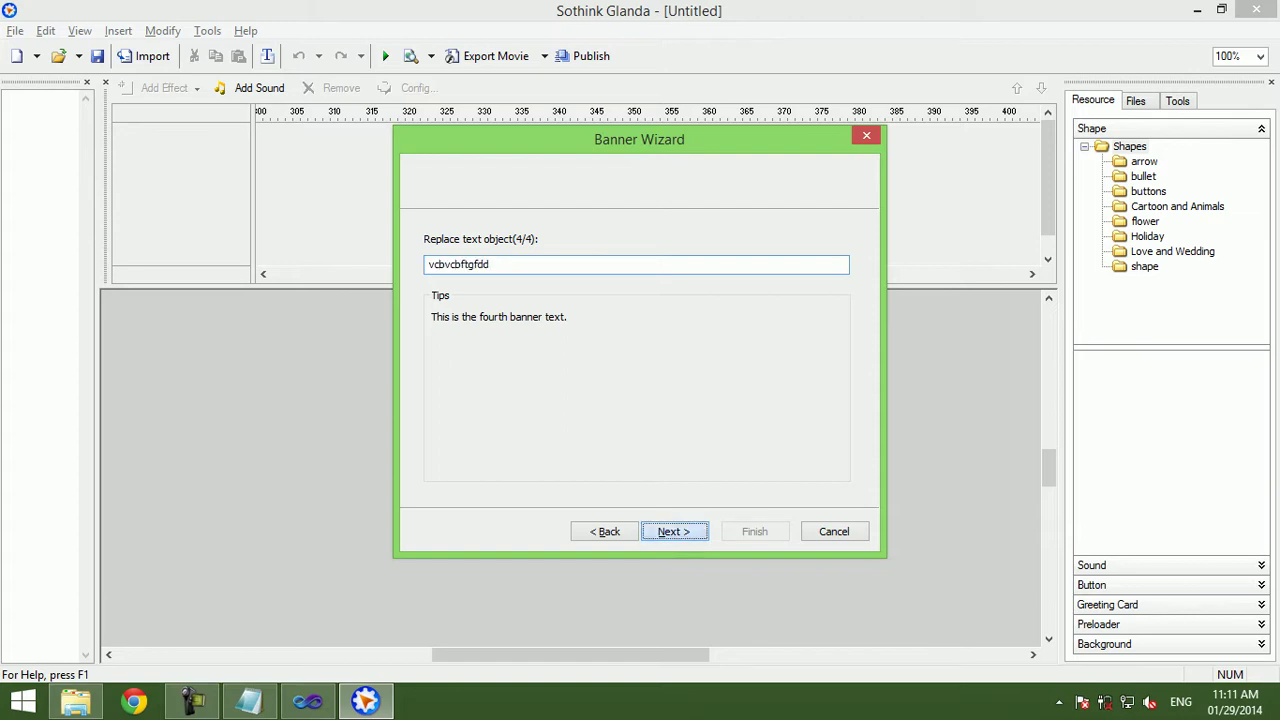
key("Return")
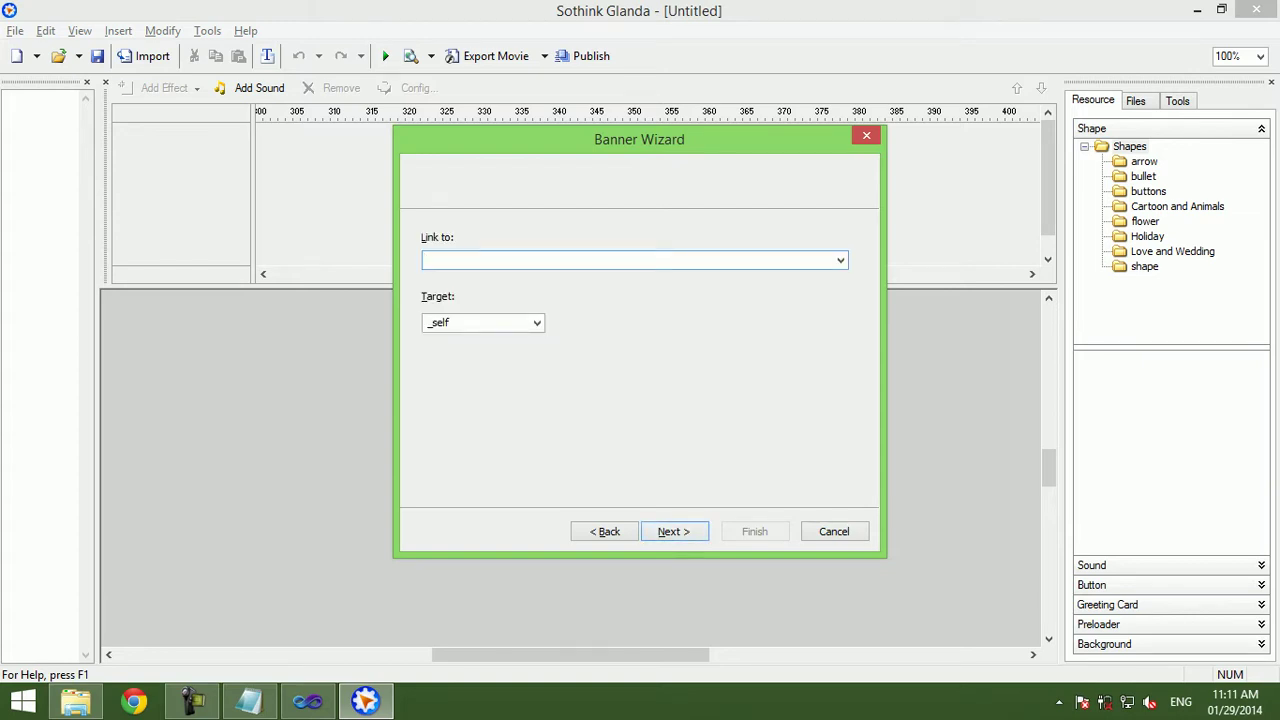
key("Return")
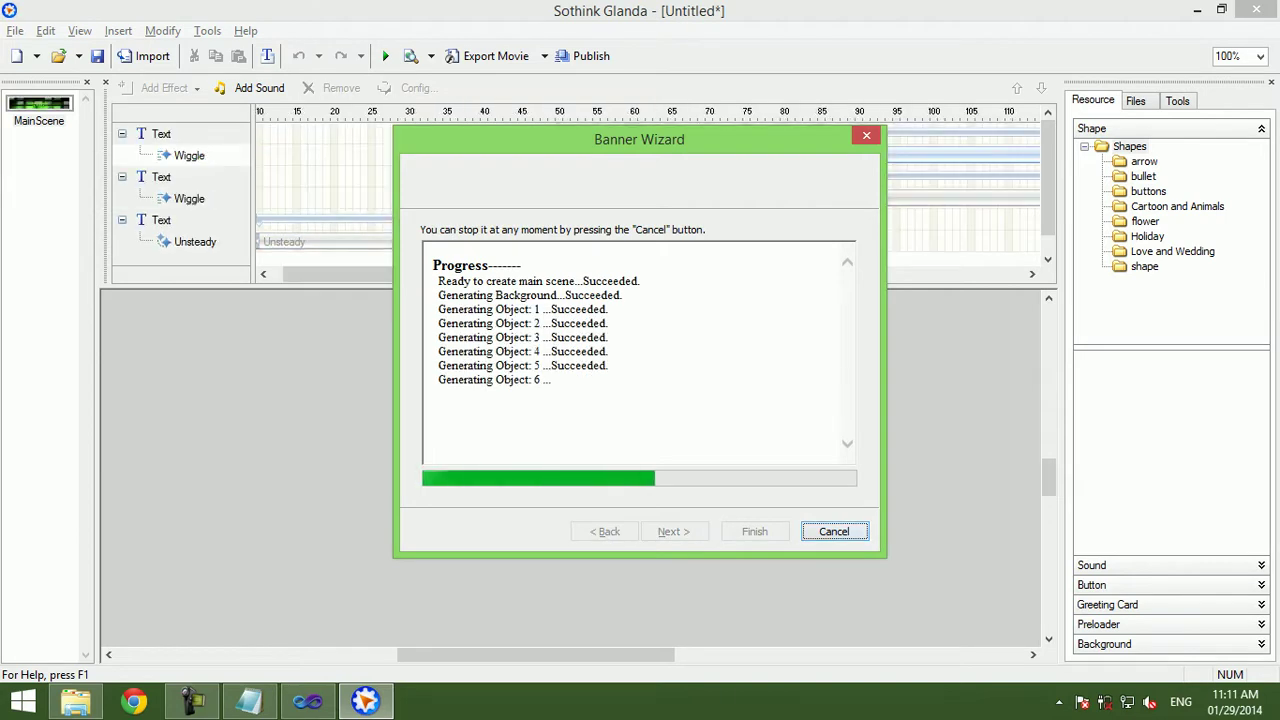
key("Return")
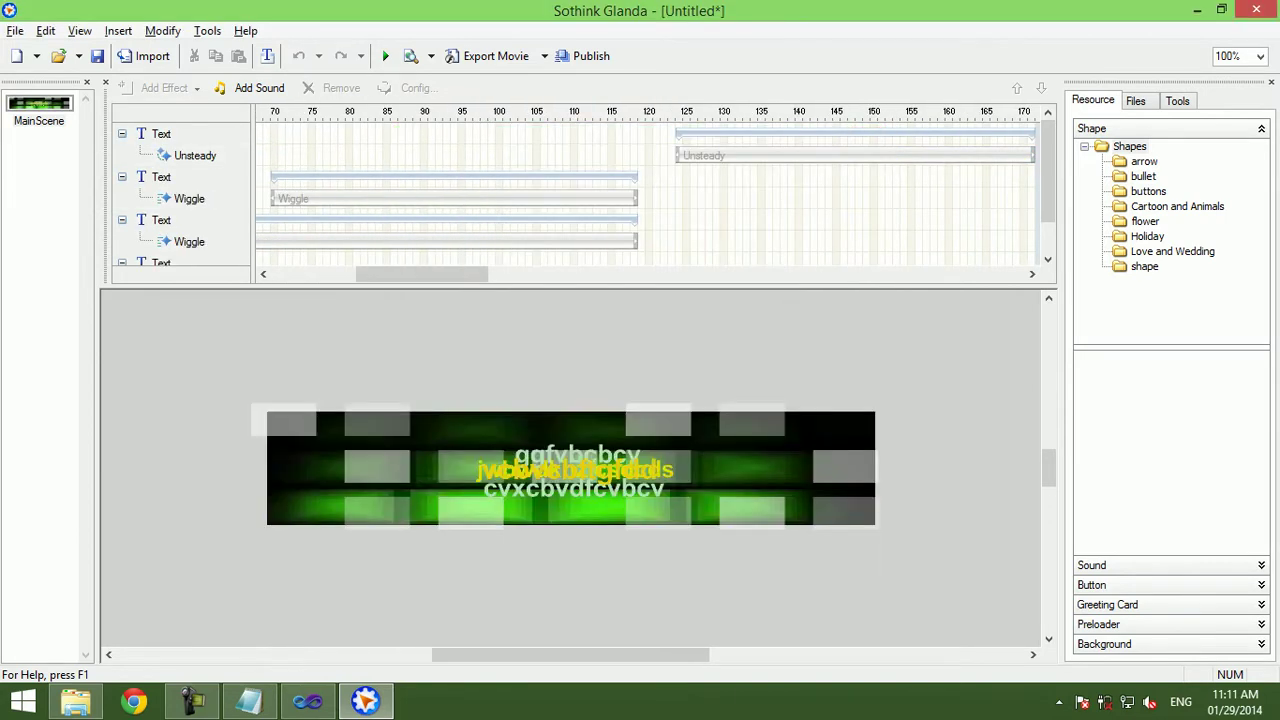
left_click(385, 55)
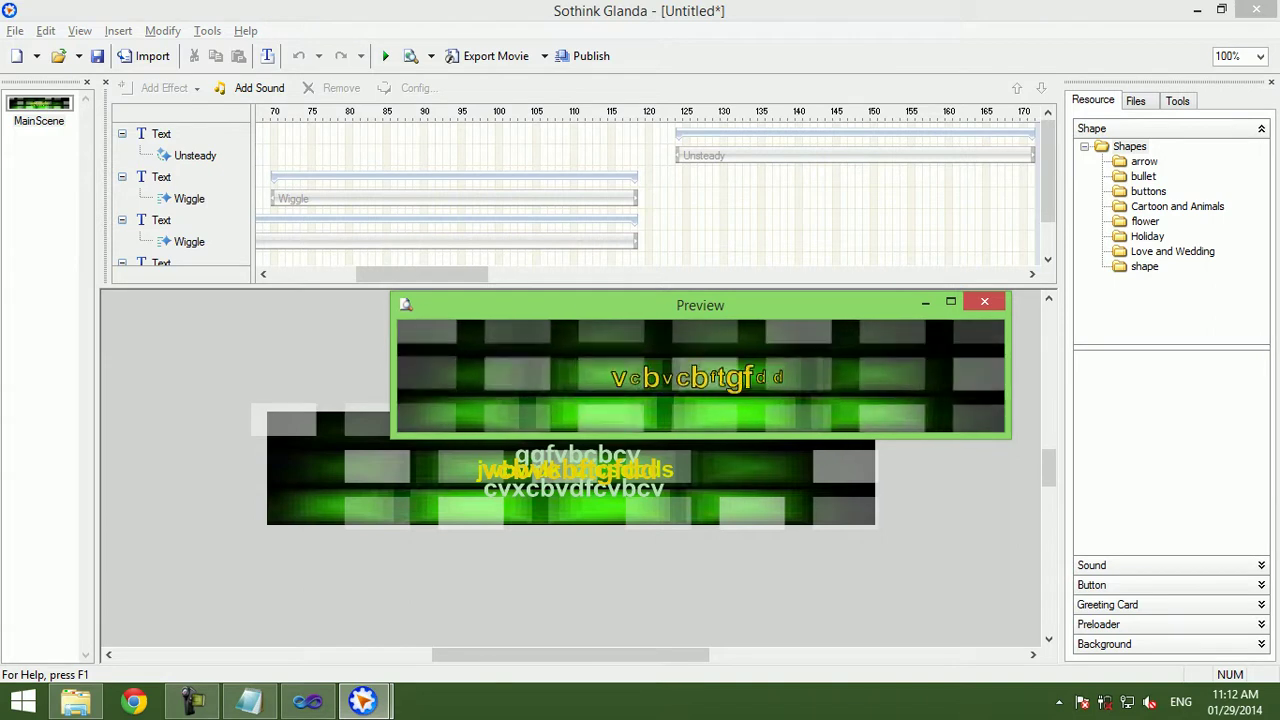
key("Escape")
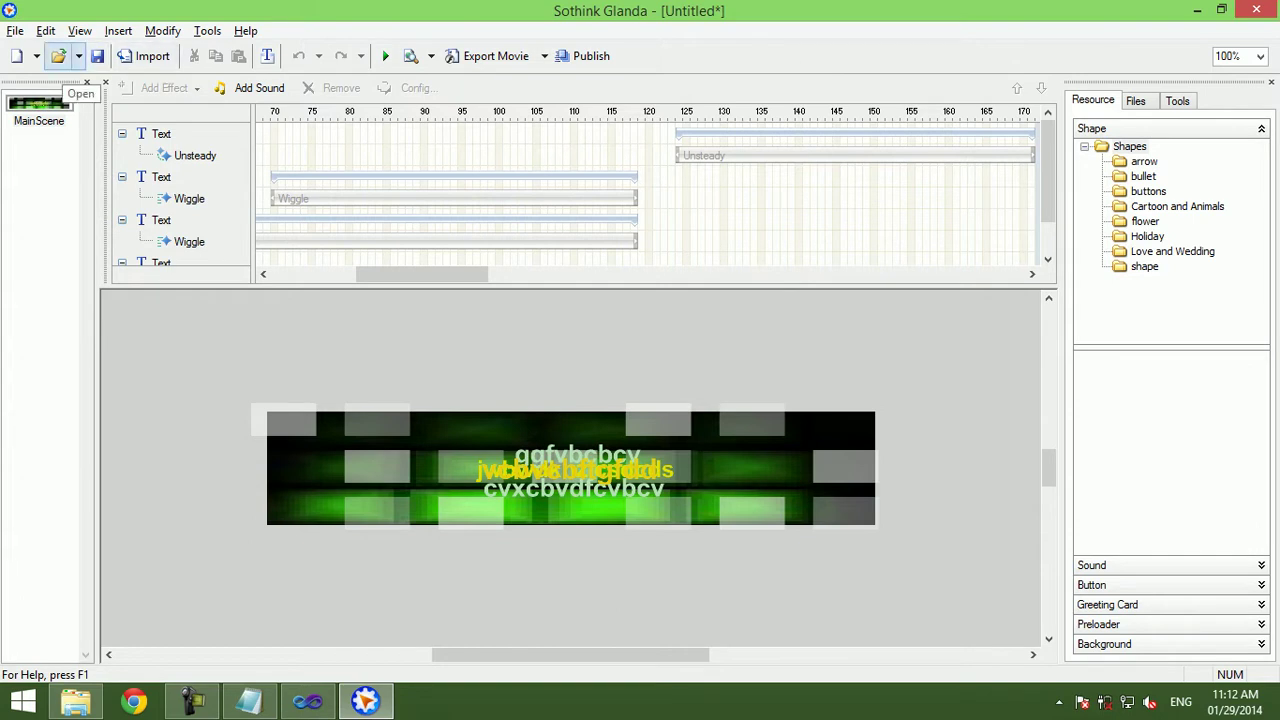
Move the banner's background shape slightly higher on the stage.
left_click(570, 470)
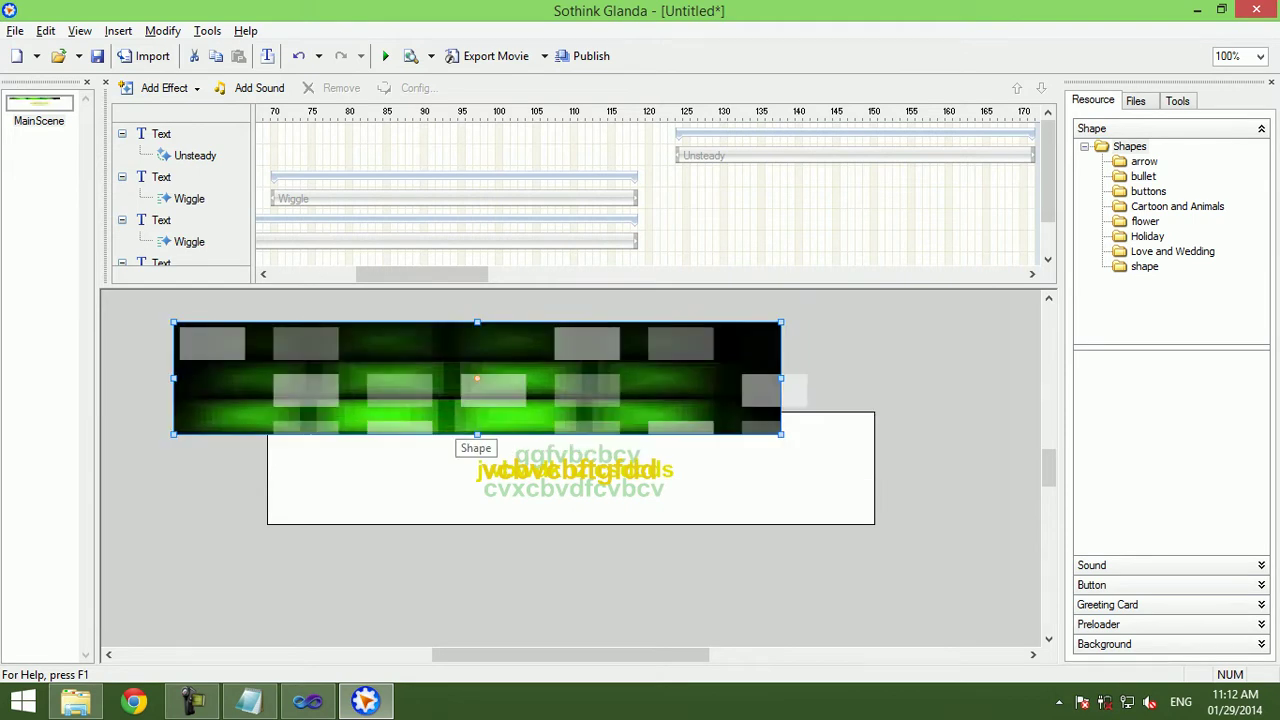
key("Delete")
key("ctrl+z")
mouse_move(553, 457)
left_mouse_down()
mouse_move(559, 376)
mouse_move(581, 353)
mouse_move(579, 426)
left_mouse_up()
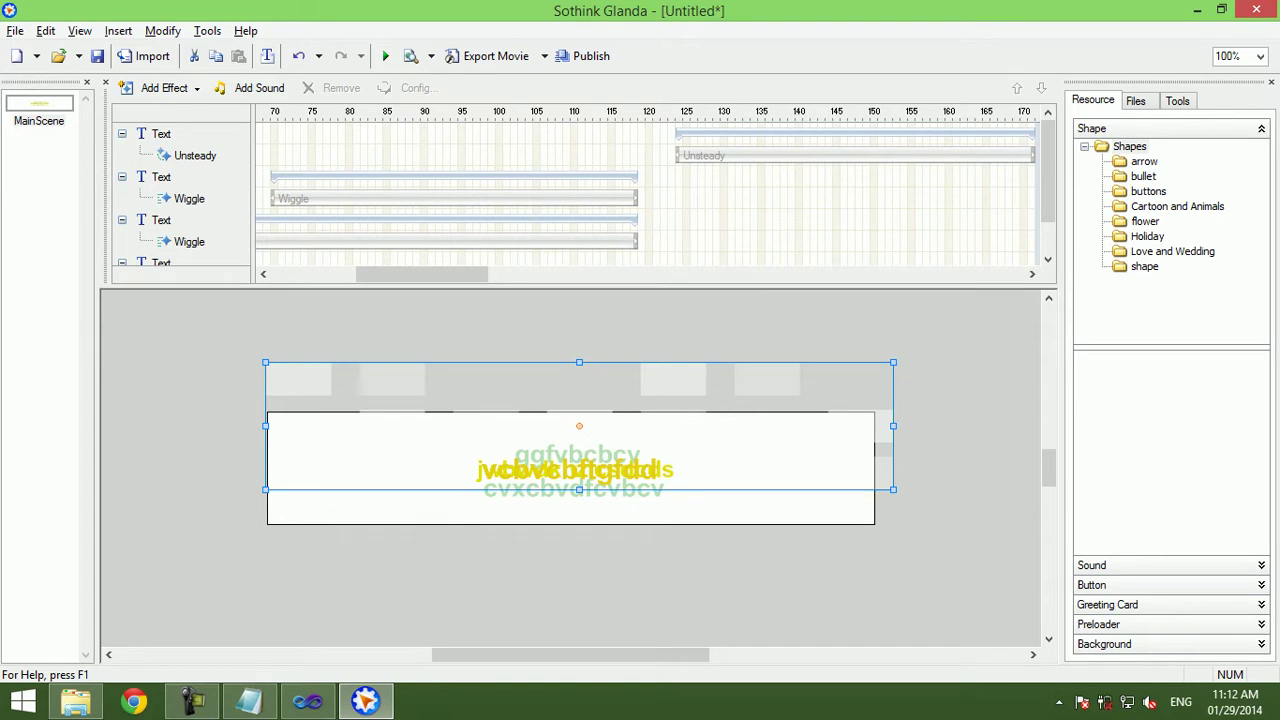
Select the banner's centre text, then switch to the FormCustomers designer in Visual Studio.
left_click(565, 470)
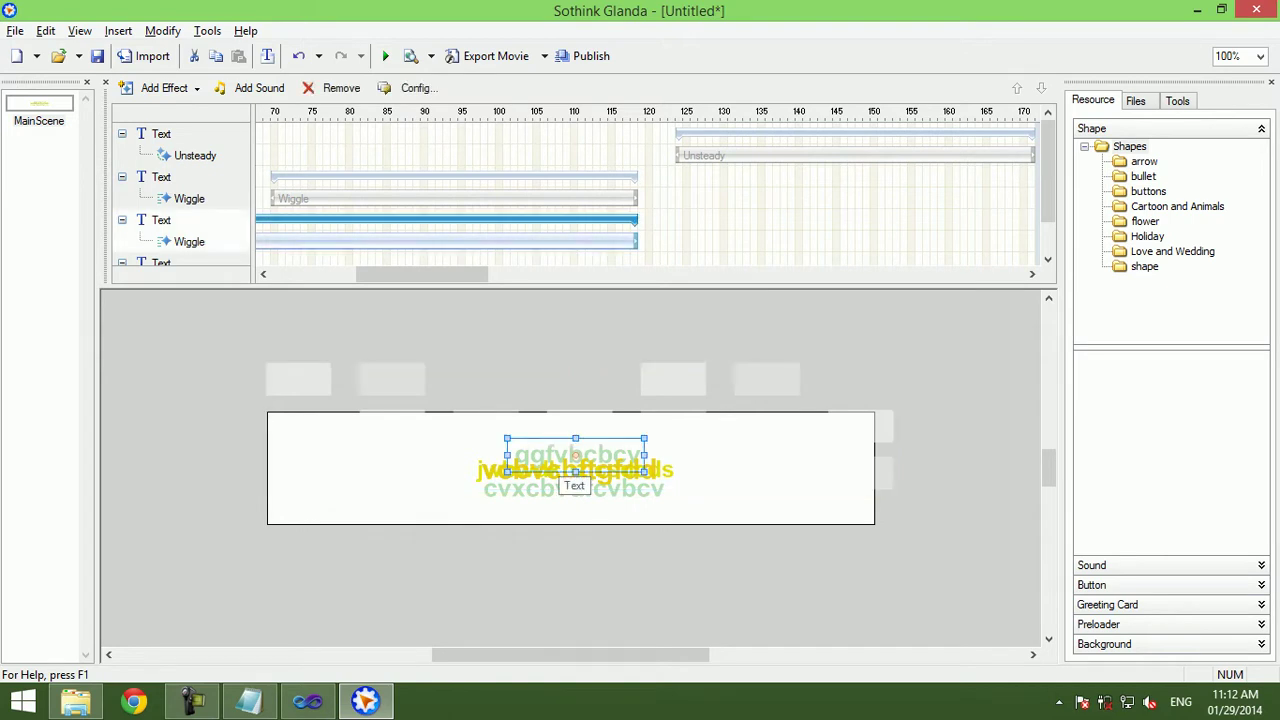
left_click(567, 472)
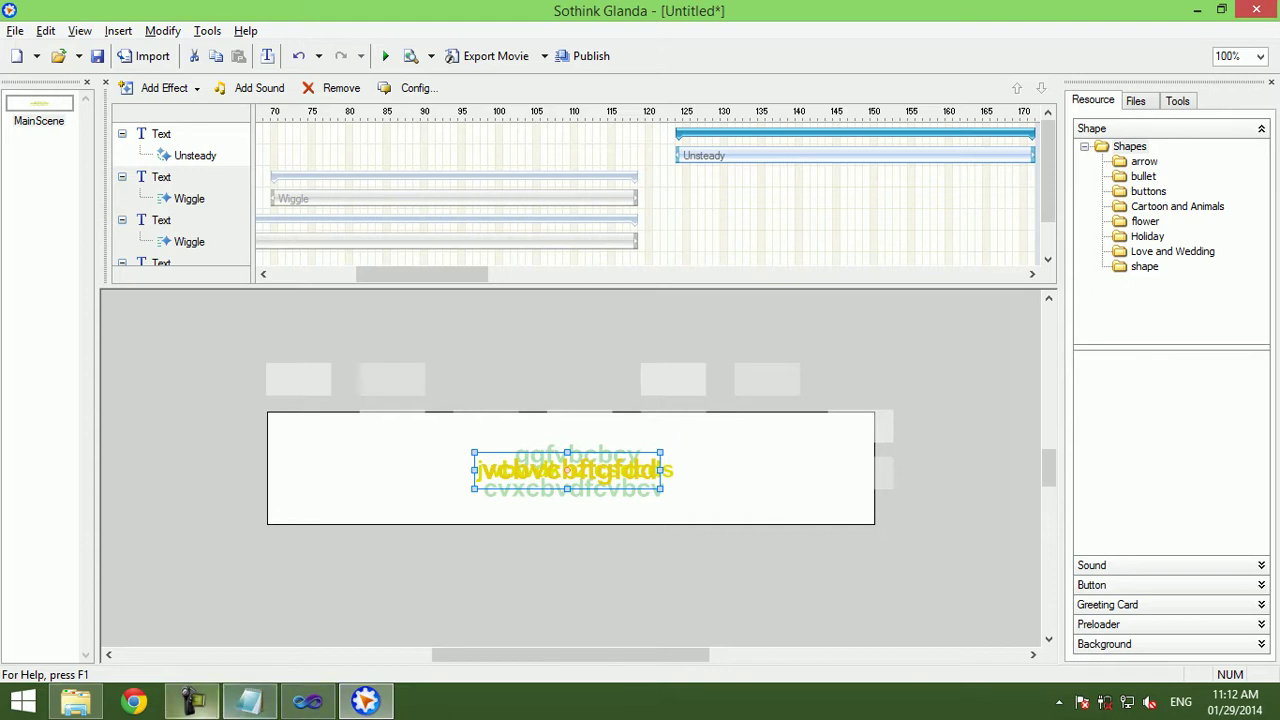
left_click(307, 701)
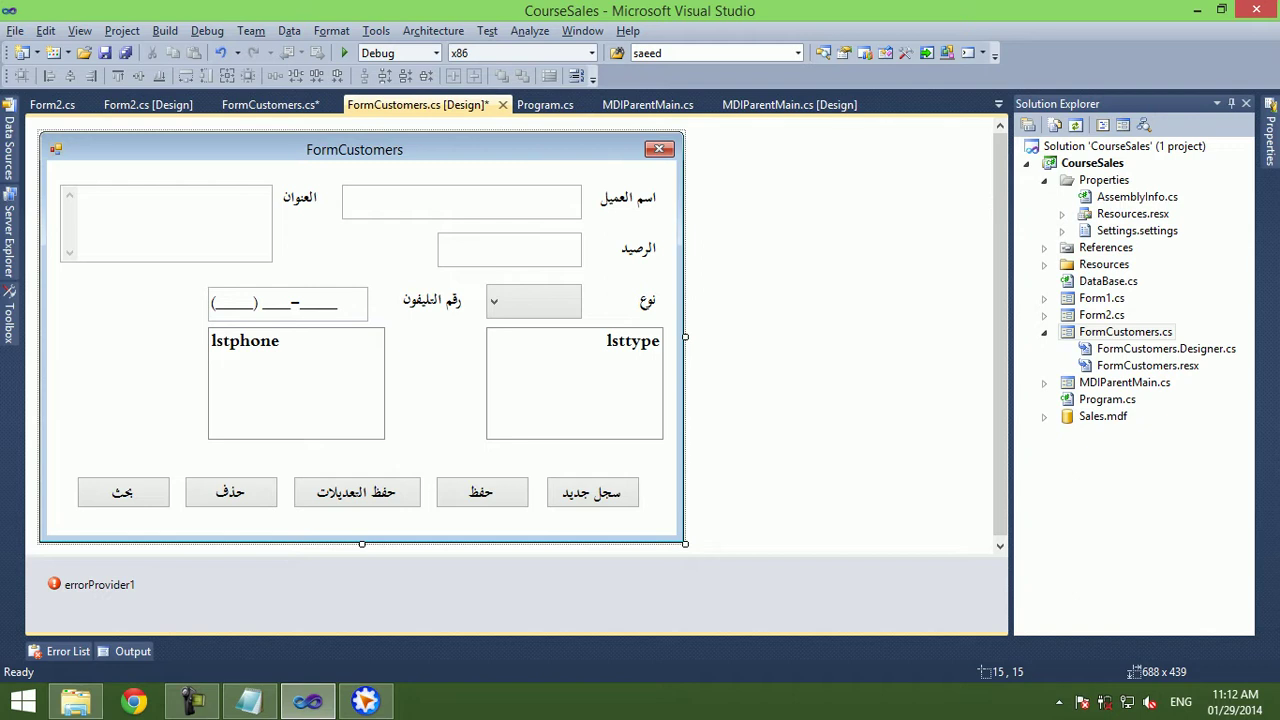
Make FormCustomers taller and shift all its controls down to free space at the top.
left_click_drag(362, 543, 362, 640)
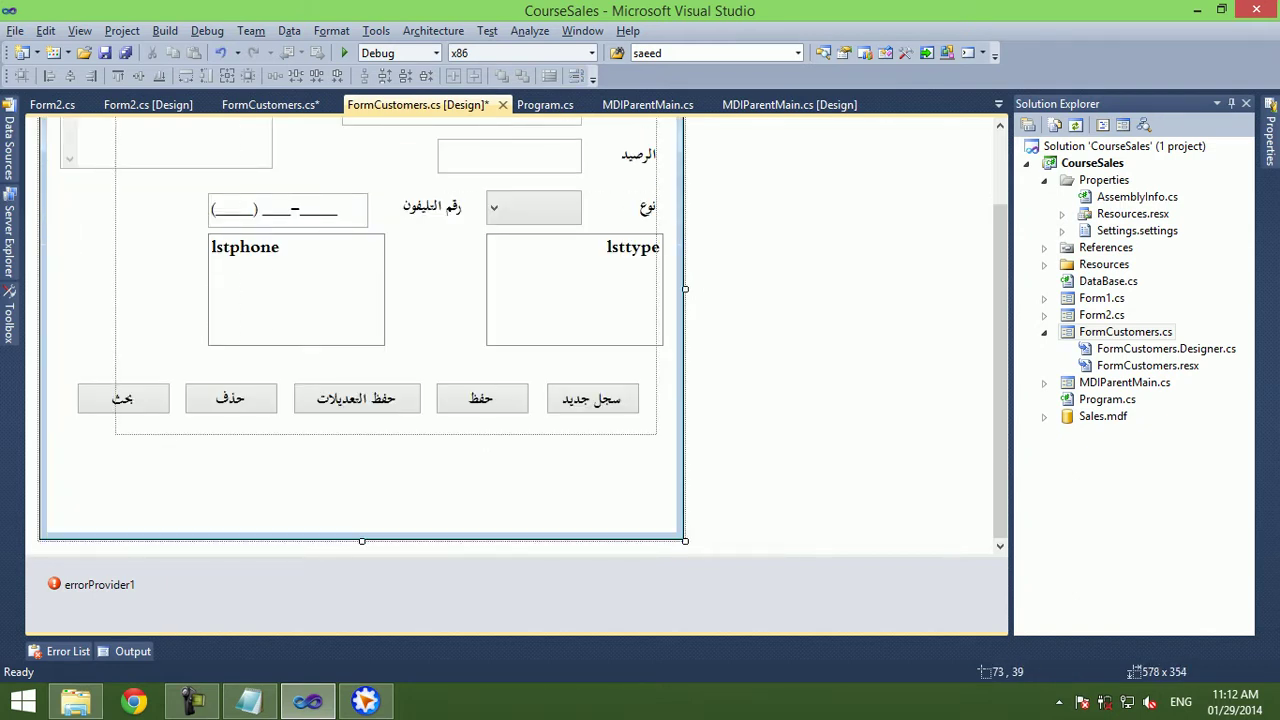
left_click_drag(668, 436, 56, 118)
left_click_drag(575, 290, 577, 382)
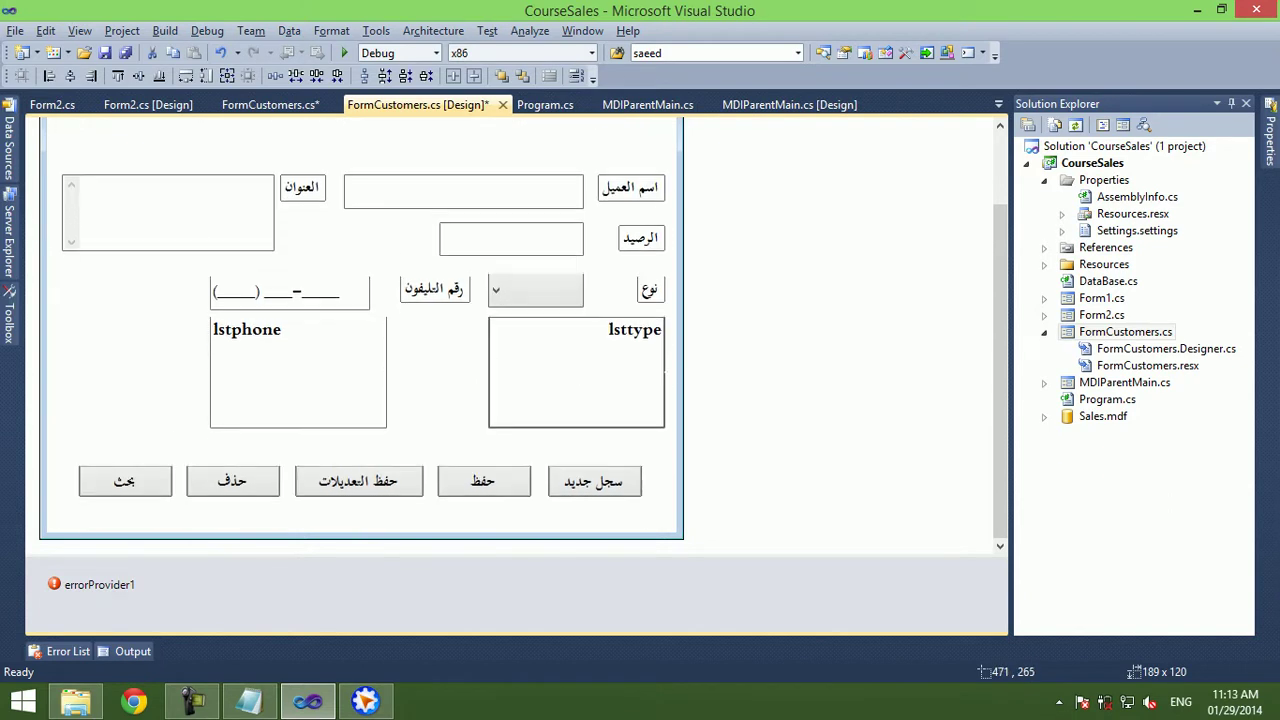
scroll(685, 382, "up", 2)
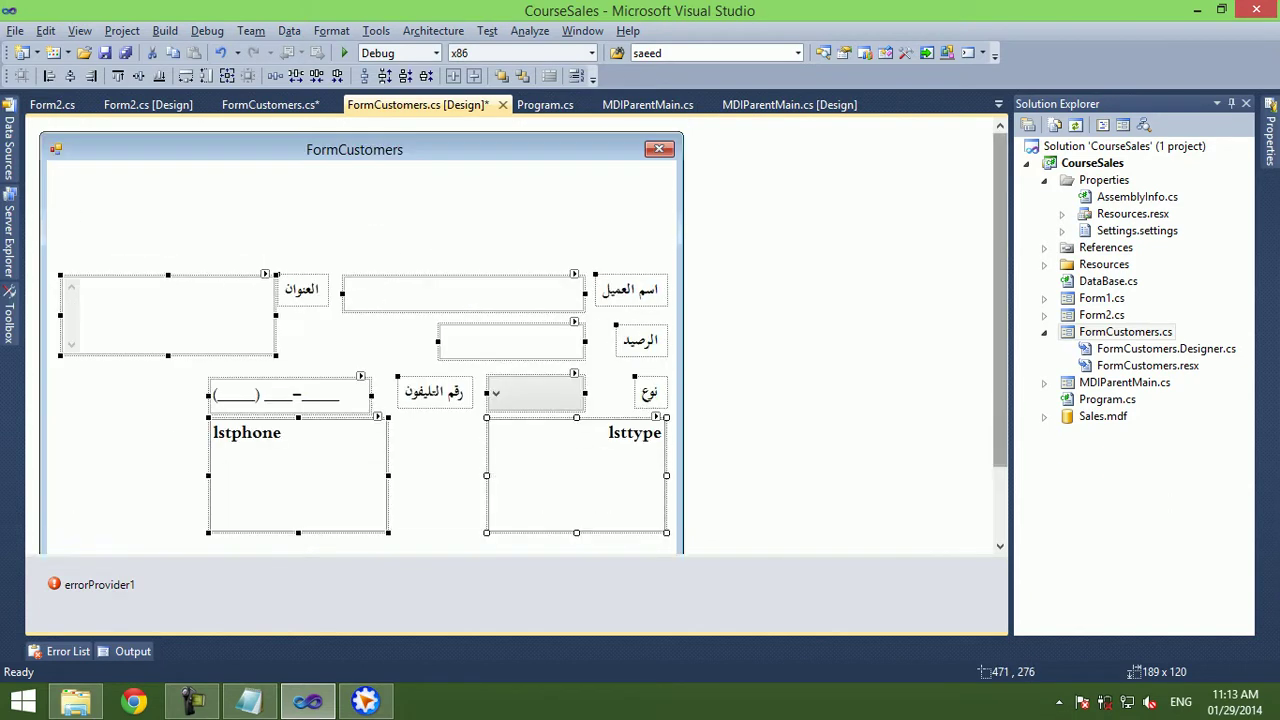
left_click(685, 382)
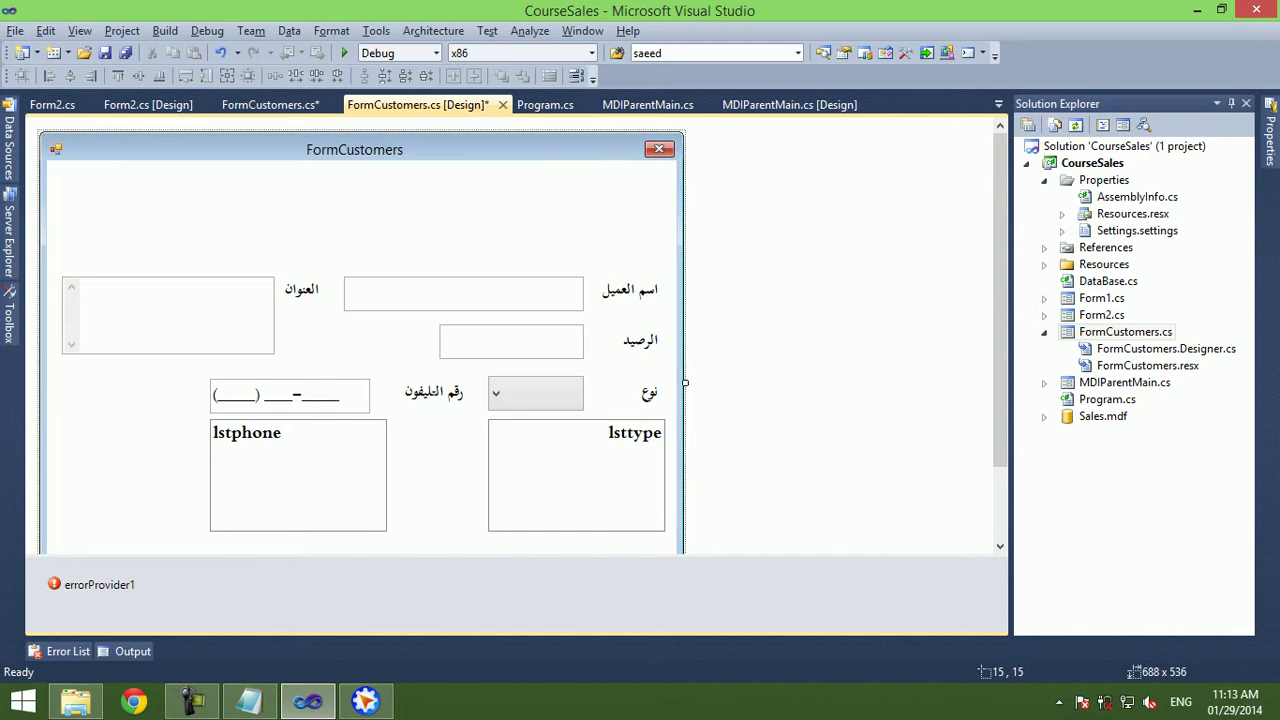
Show the Toolbox and collapse its Components, Printing and Dialogs groups.
left_click(9, 315)
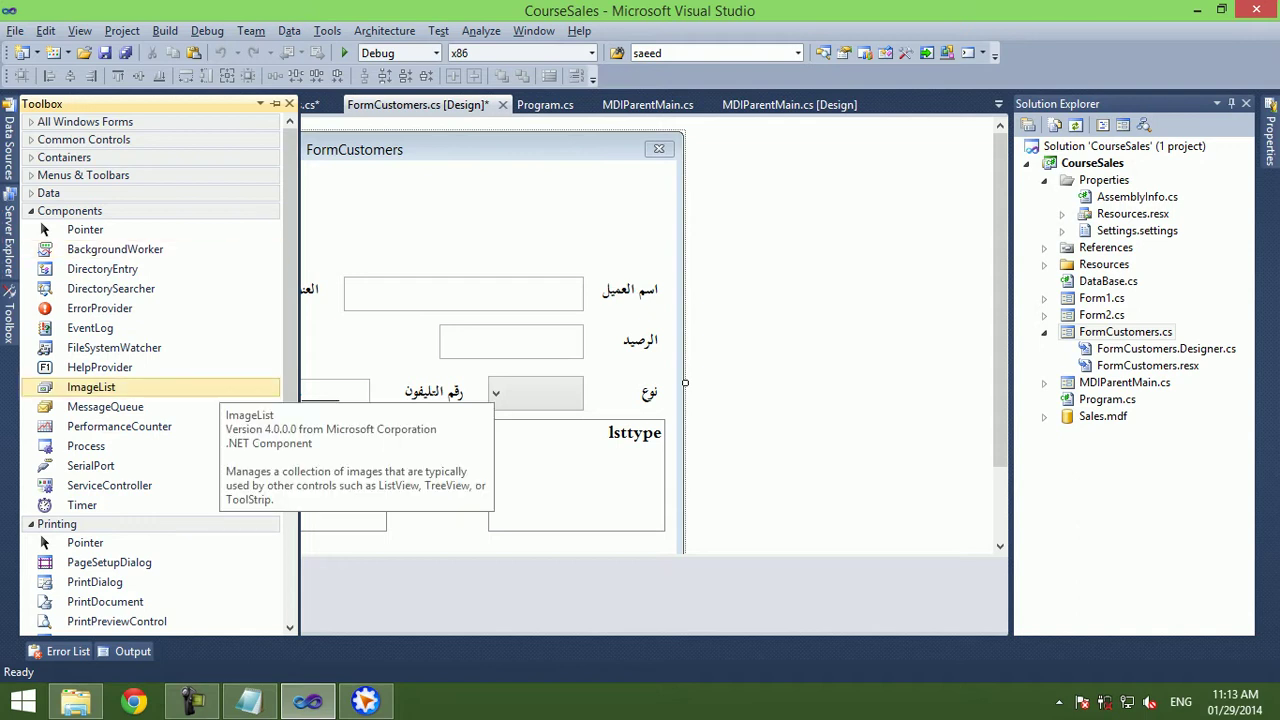
left_click(70, 210)
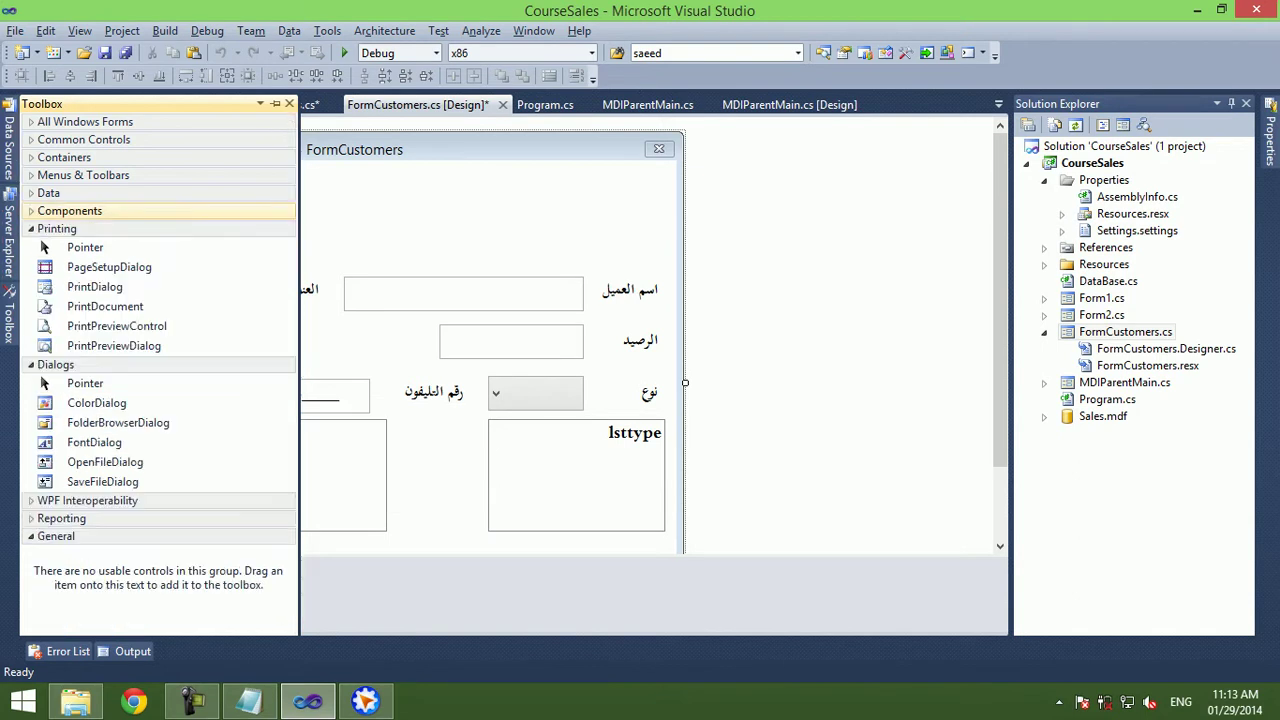
left_click(57, 228)
left_click(55, 246)
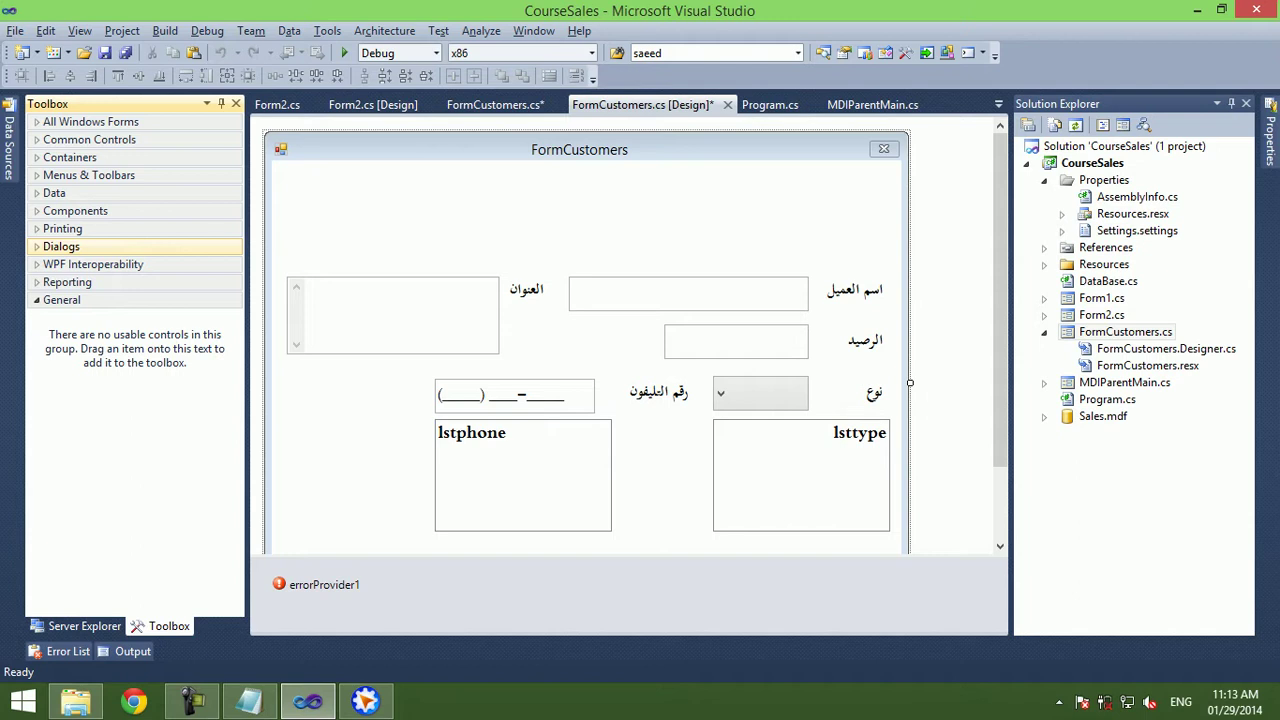
Open the Choose Toolbox Items dialog from the Toolbox Dialogs group's context menu.
right_click(192, 246)
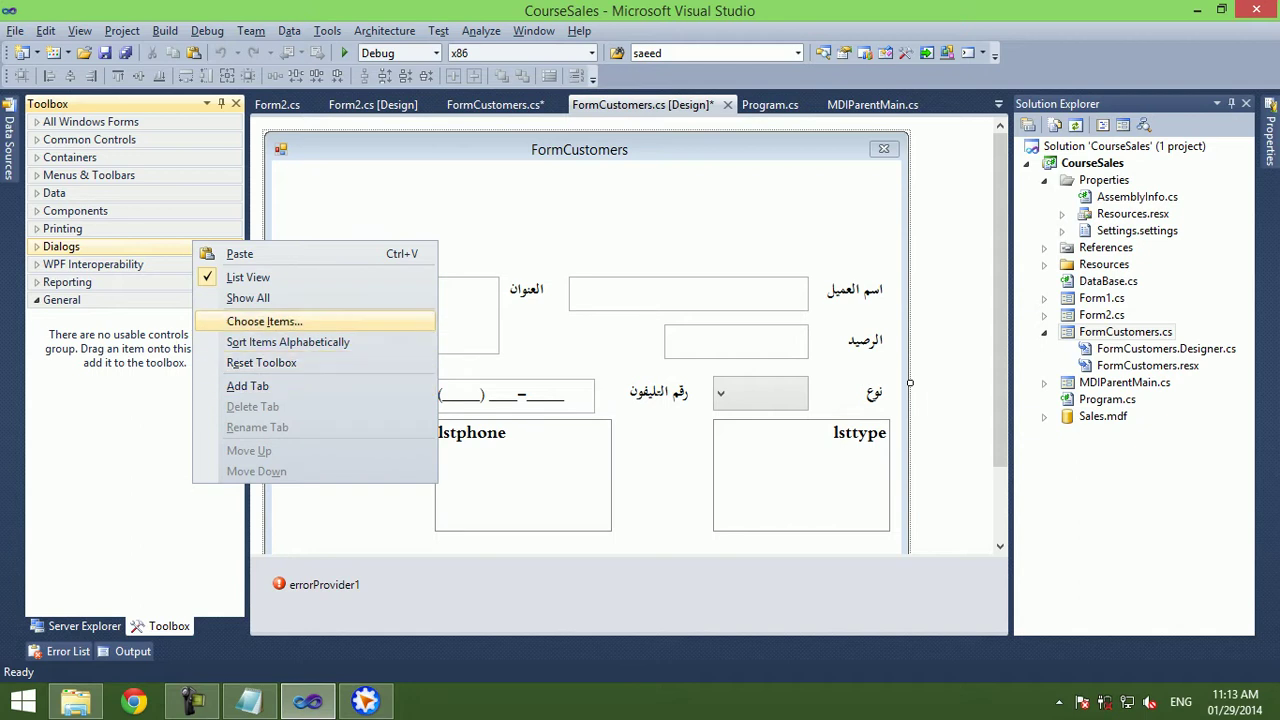
key("Escape")
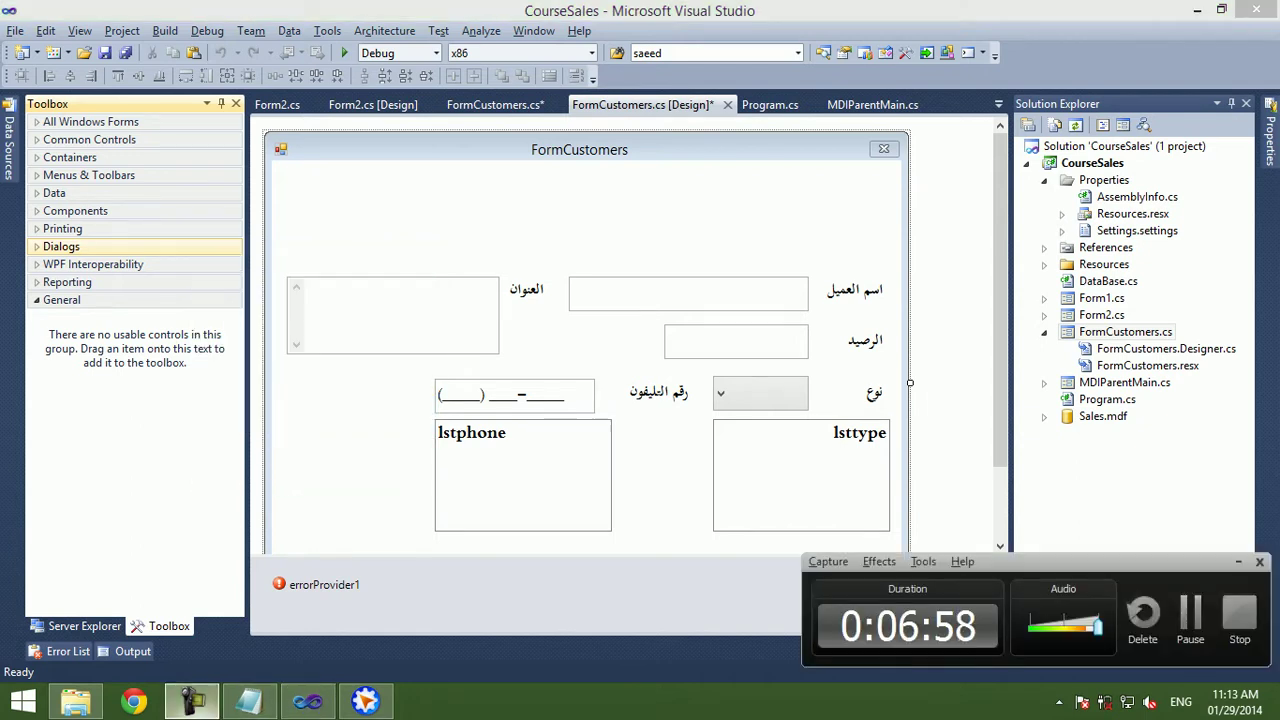
right_click(184, 240)
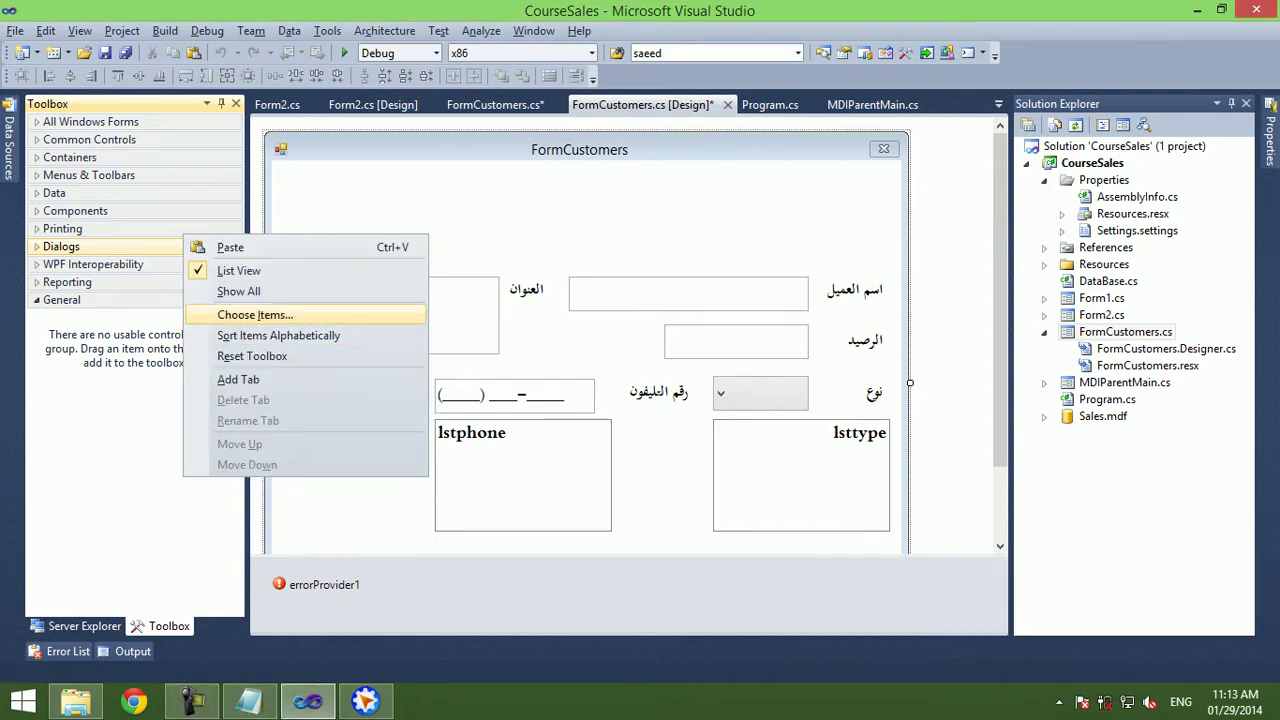
left_click(255, 315)
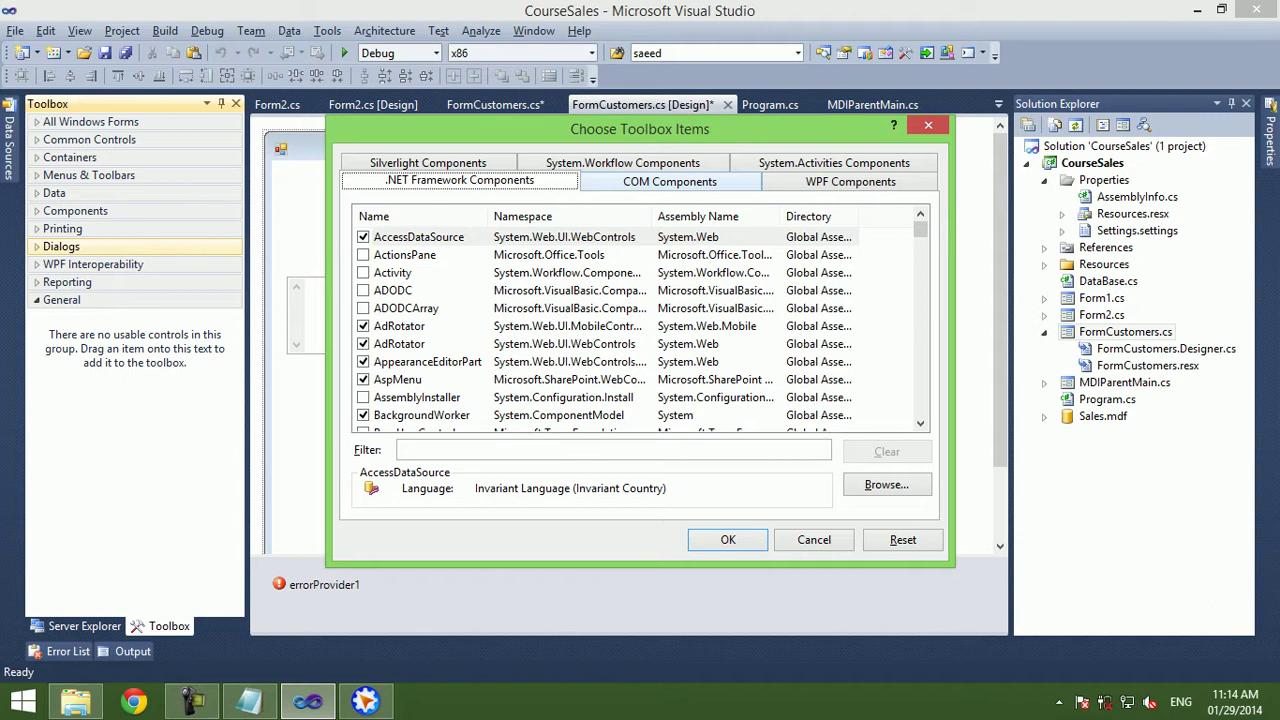
Tick Shockwave Flash Object in the COM Components list and confirm with OK.
left_click(670, 181)
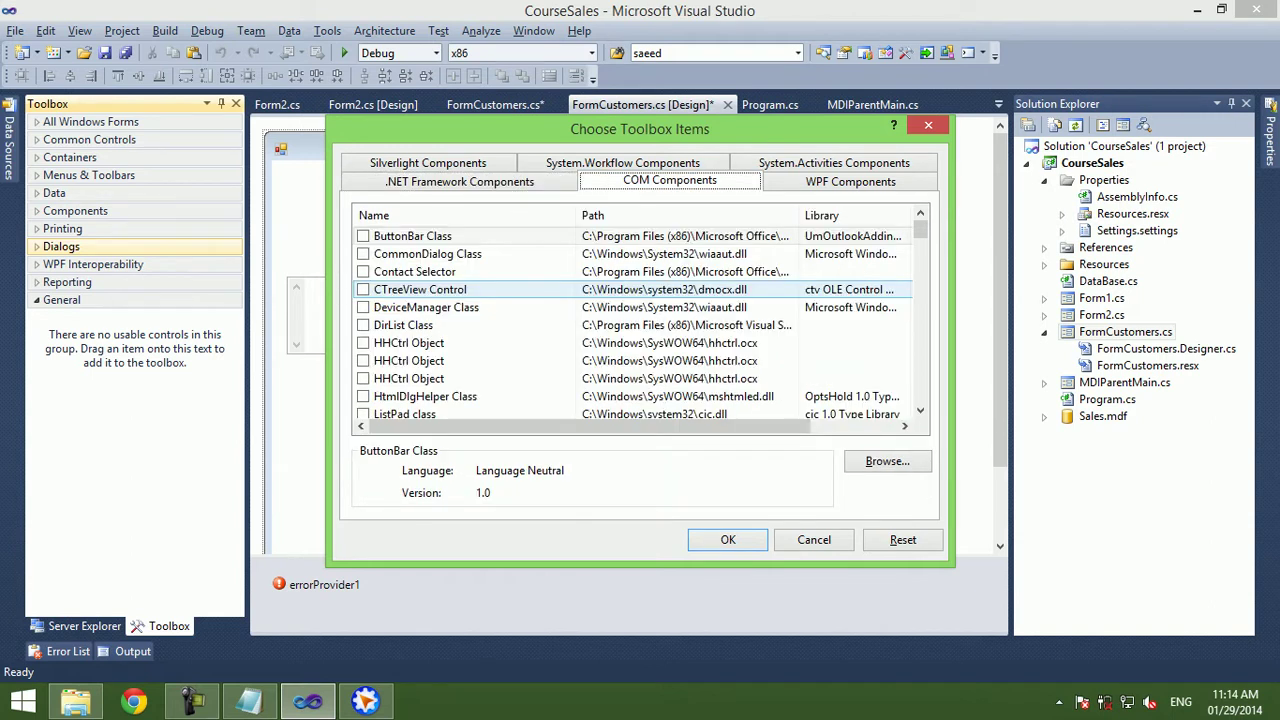
left_click(409, 343)
scroll(500, 340, "down", 8)
scroll(500, 340, "down", 3)
scroll(470, 325, "down", 3)
scroll(470, 325, "down", 5)
scroll(470, 325, "down", 5)
scroll(470, 325, "down", 5)
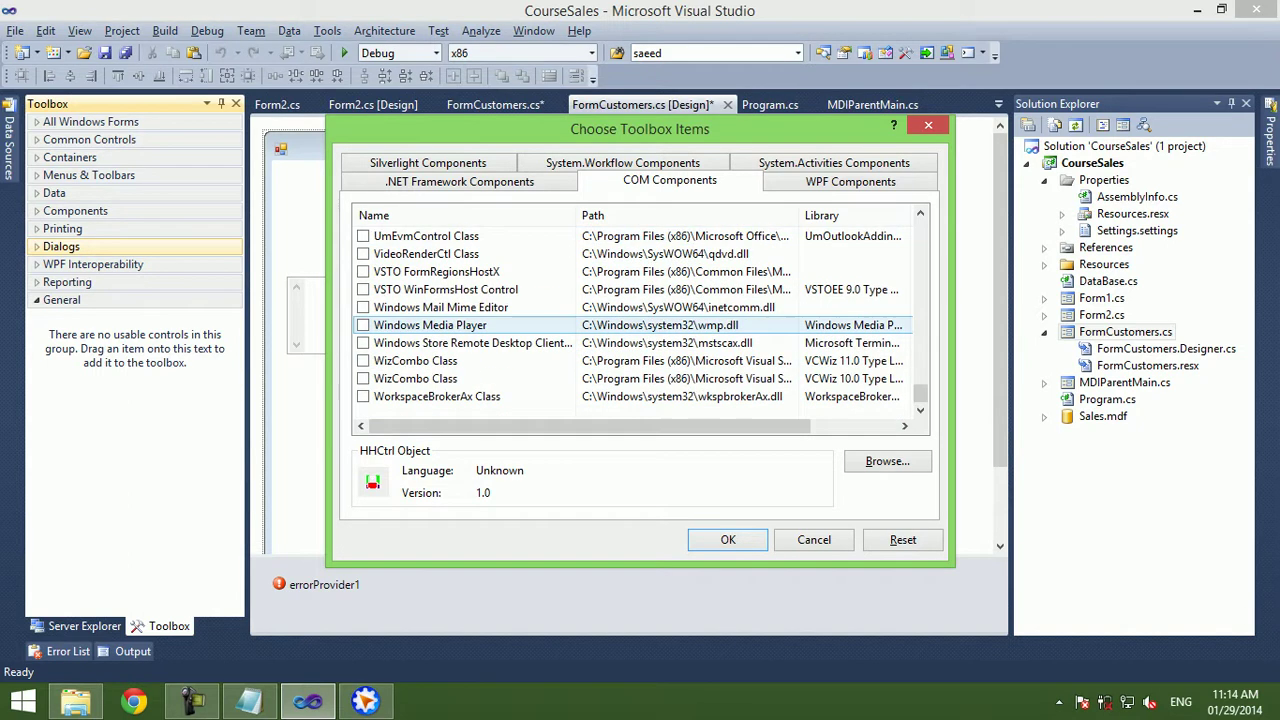
scroll(470, 325, "up", 2)
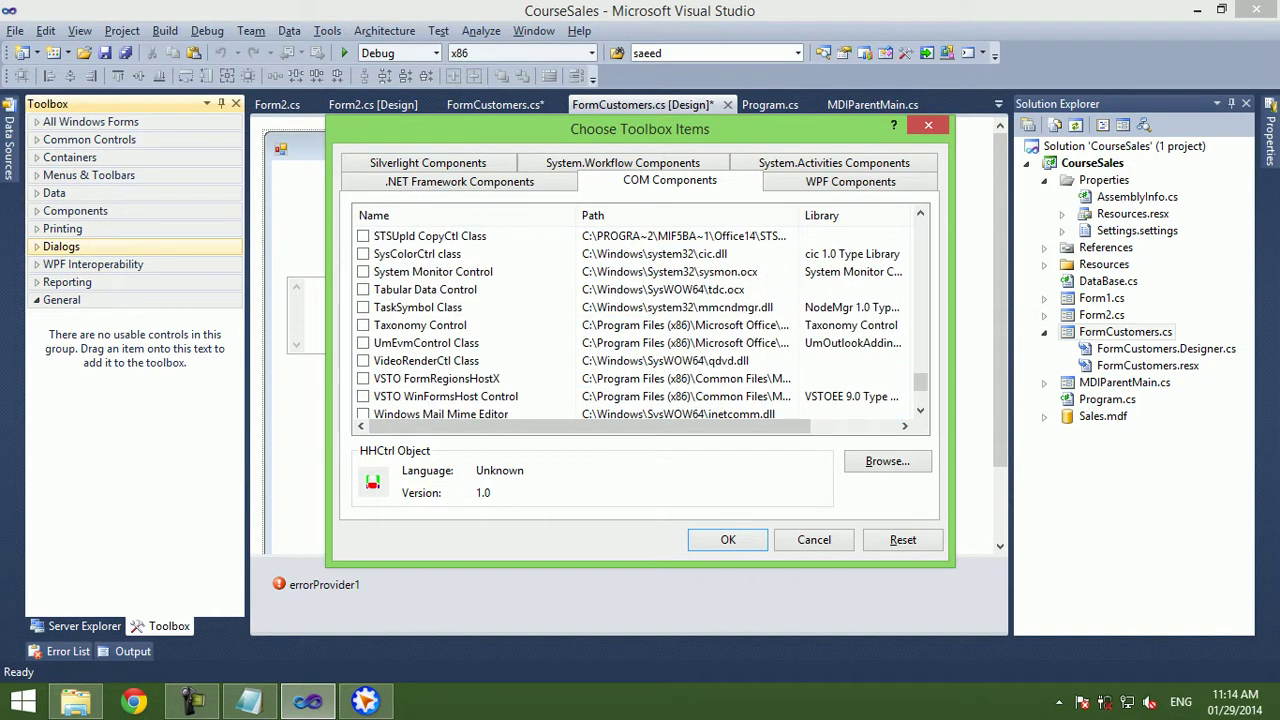
scroll(470, 307, "up", 1)
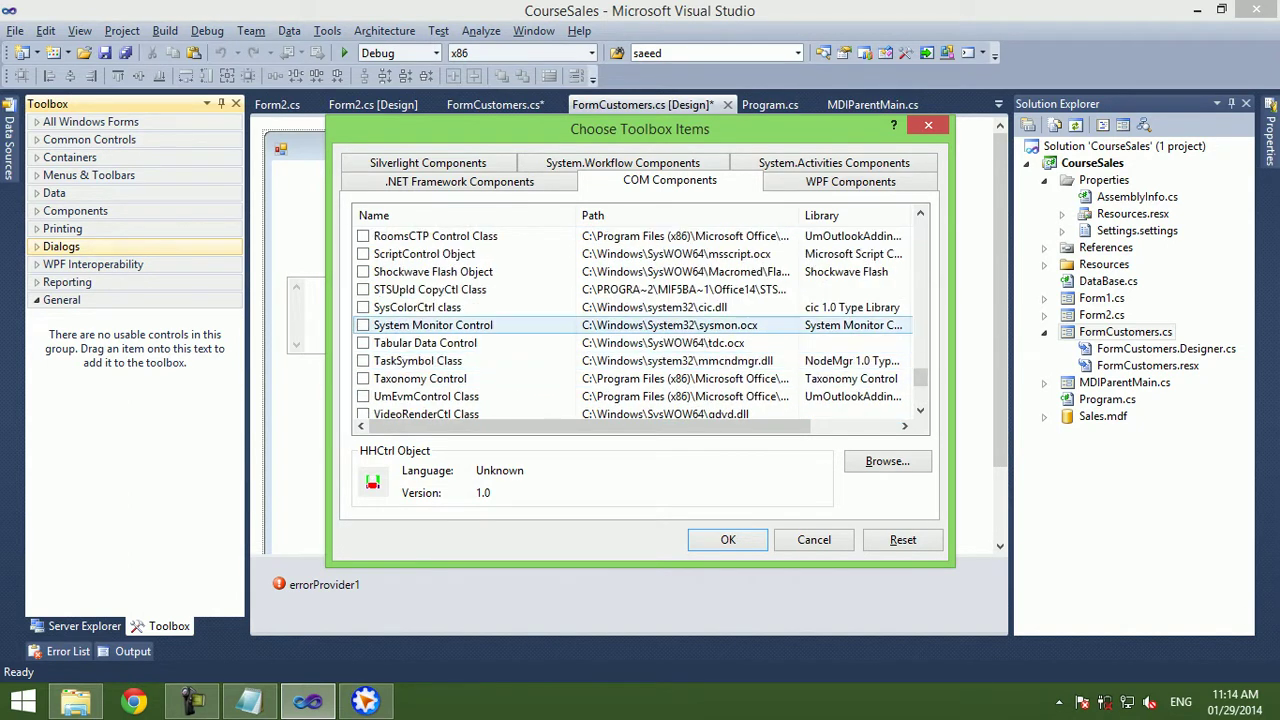
left_click(450, 271)
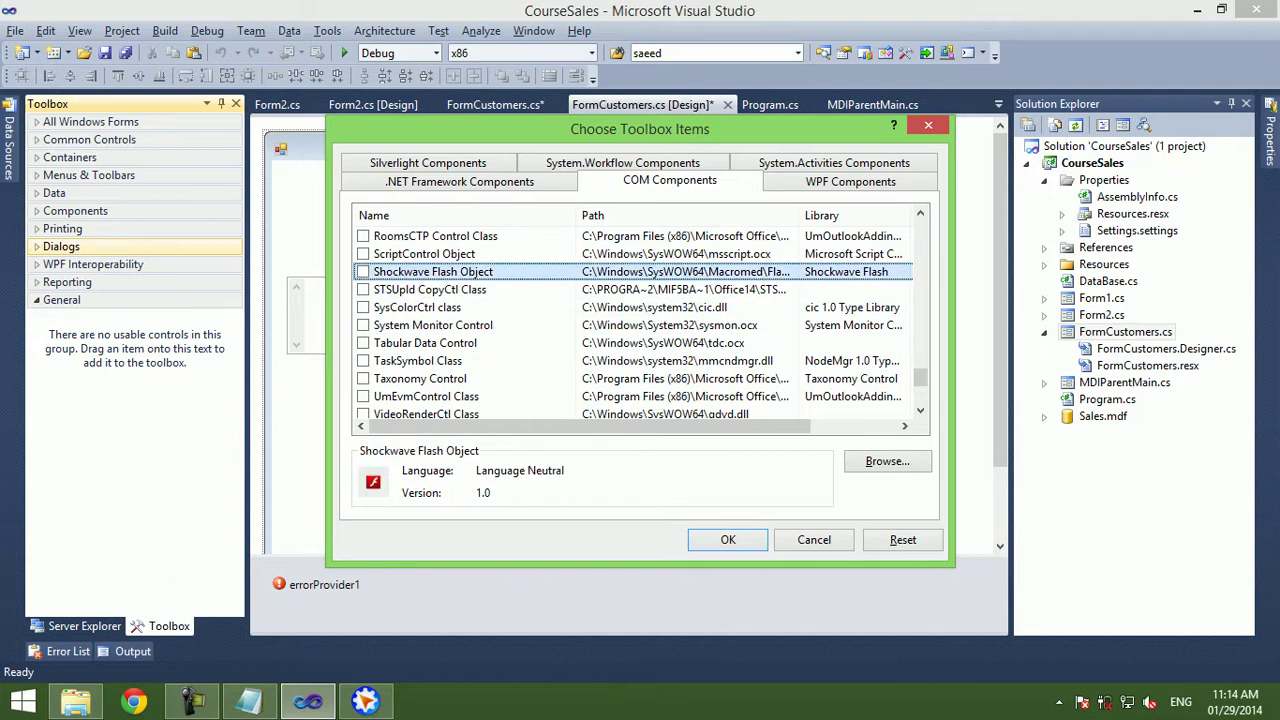
left_click(363, 271)
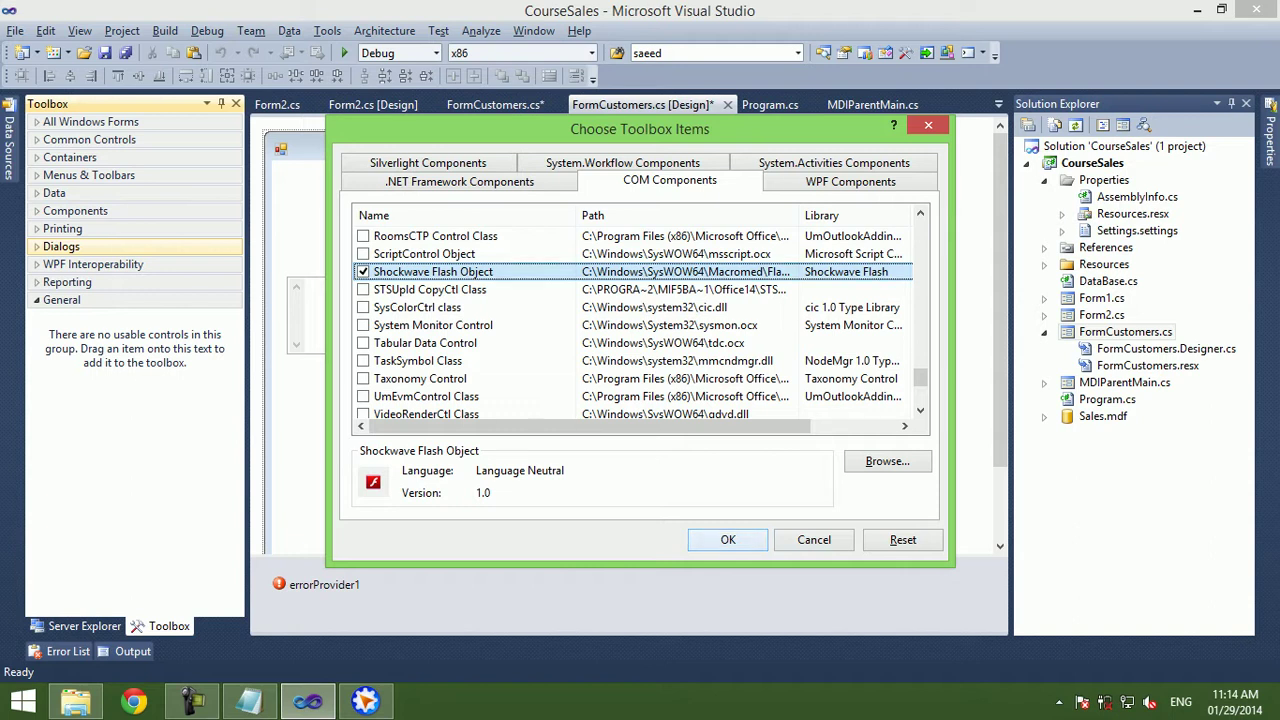
left_click(728, 540)
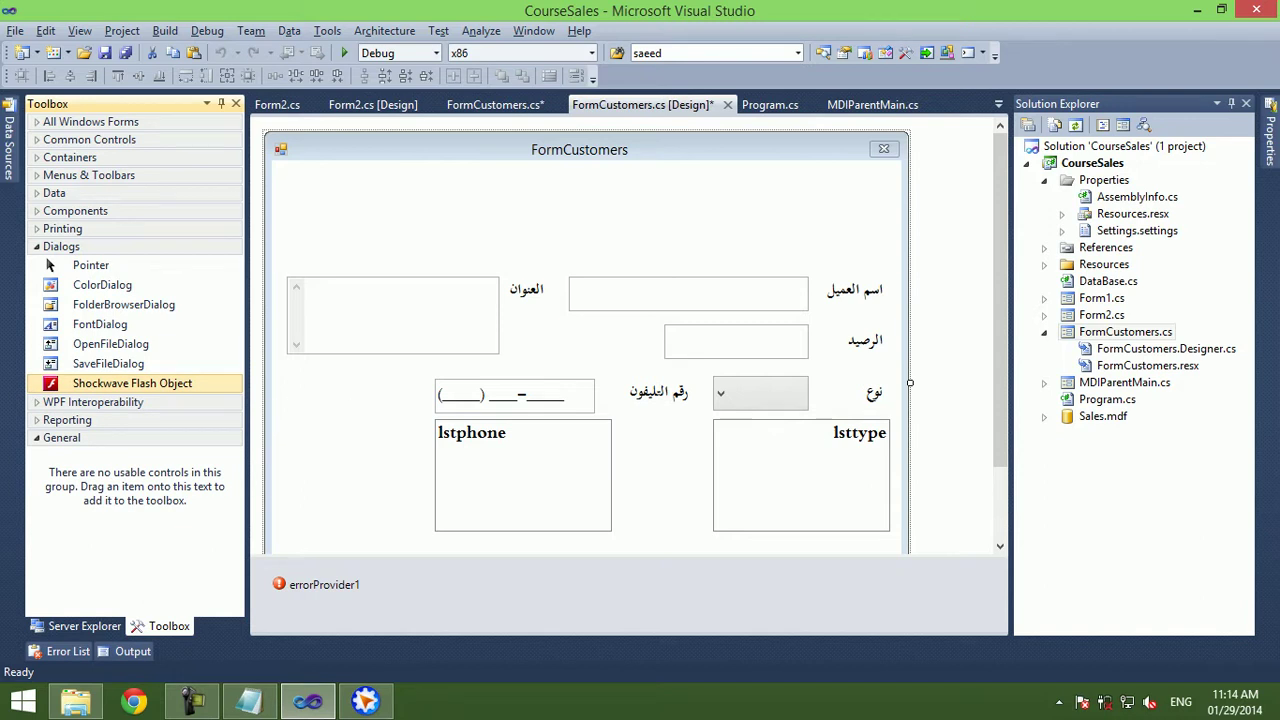
Reopen Choose Toolbox Items from the Flash control and scroll the COM list to Shockwave Flash Object.
right_click(155, 249)
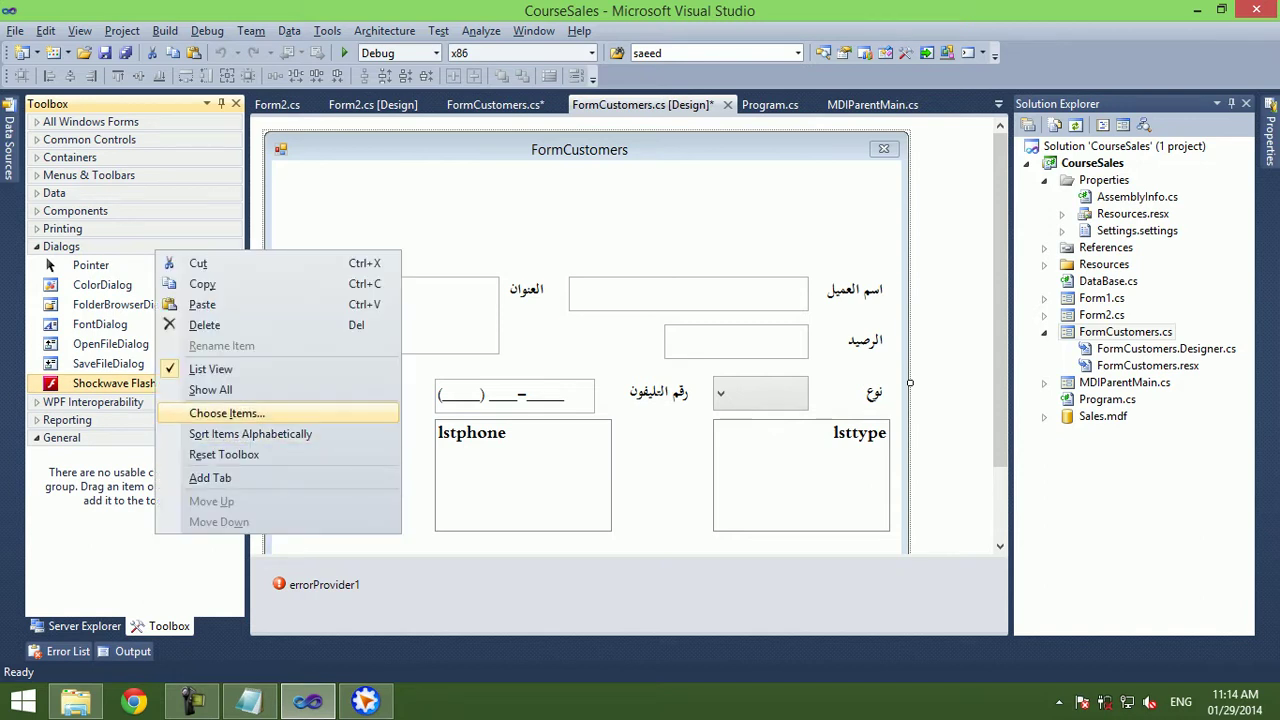
left_click(227, 413)
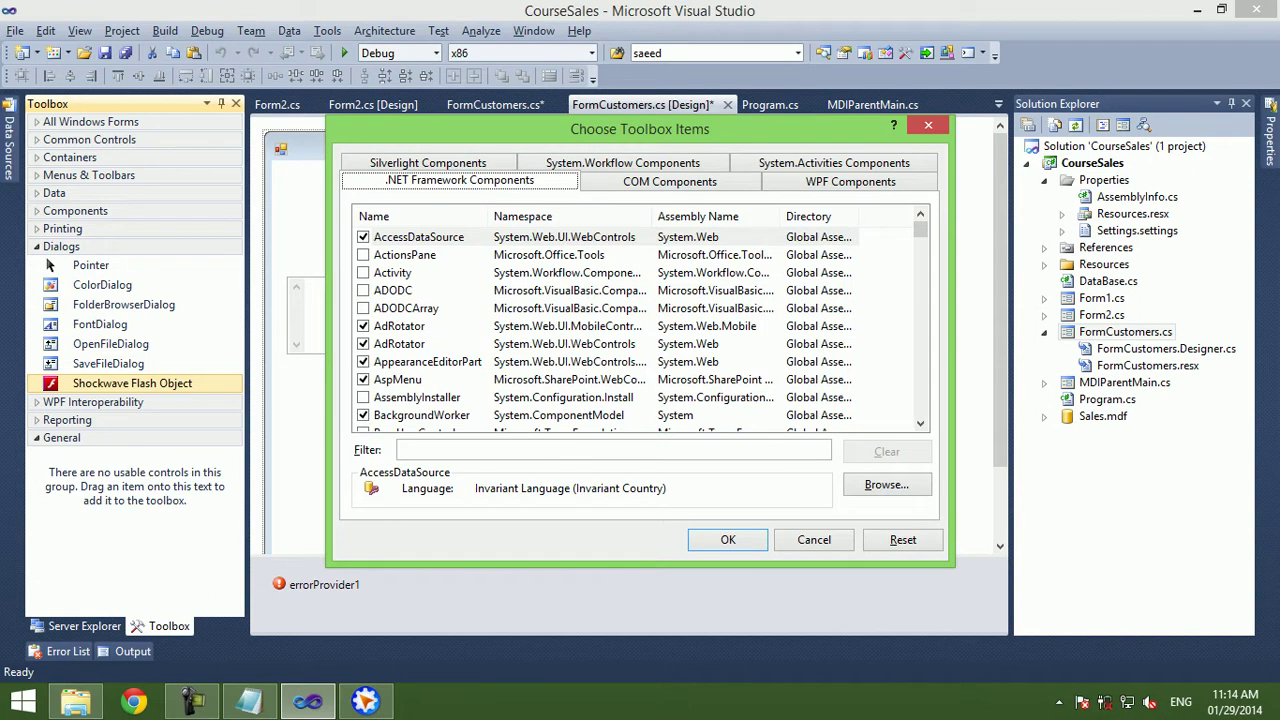
left_click(670, 181)
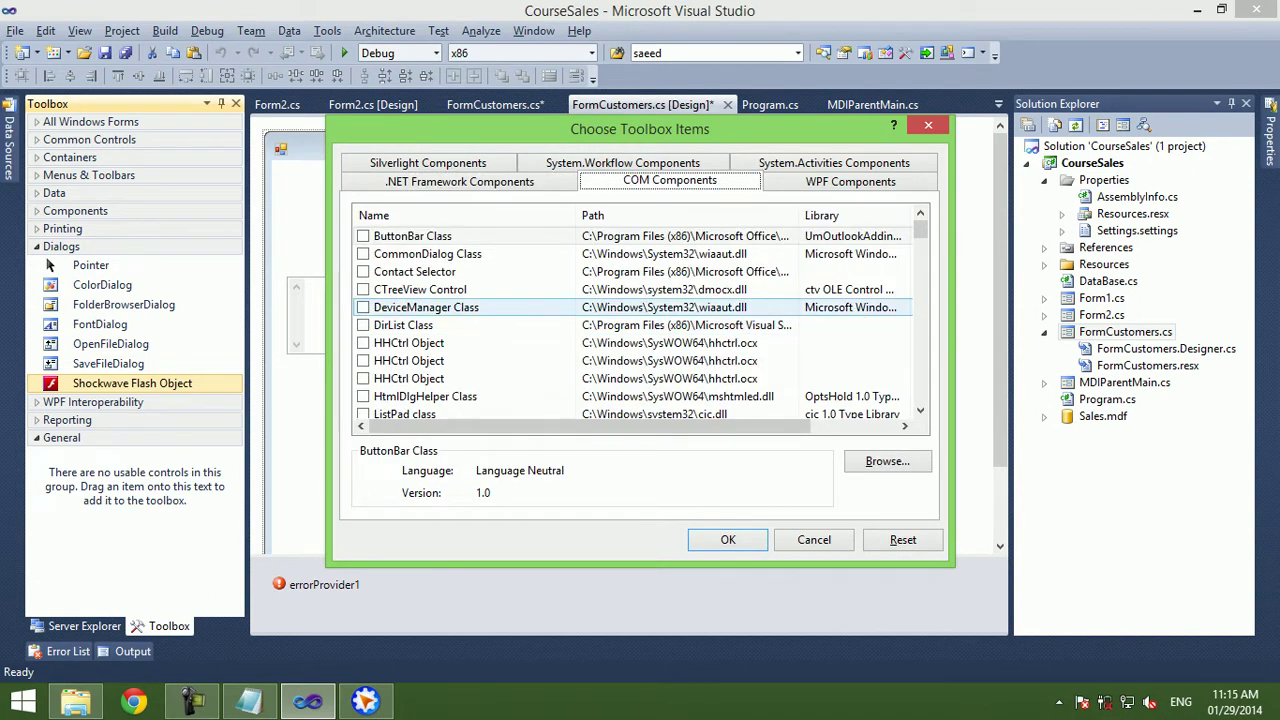
scroll(640, 325, "down", 5)
scroll(640, 325, "down", 5)
scroll(640, 325, "down", 5)
scroll(640, 325, "down", 2)
scroll(640, 325, "down", 2)
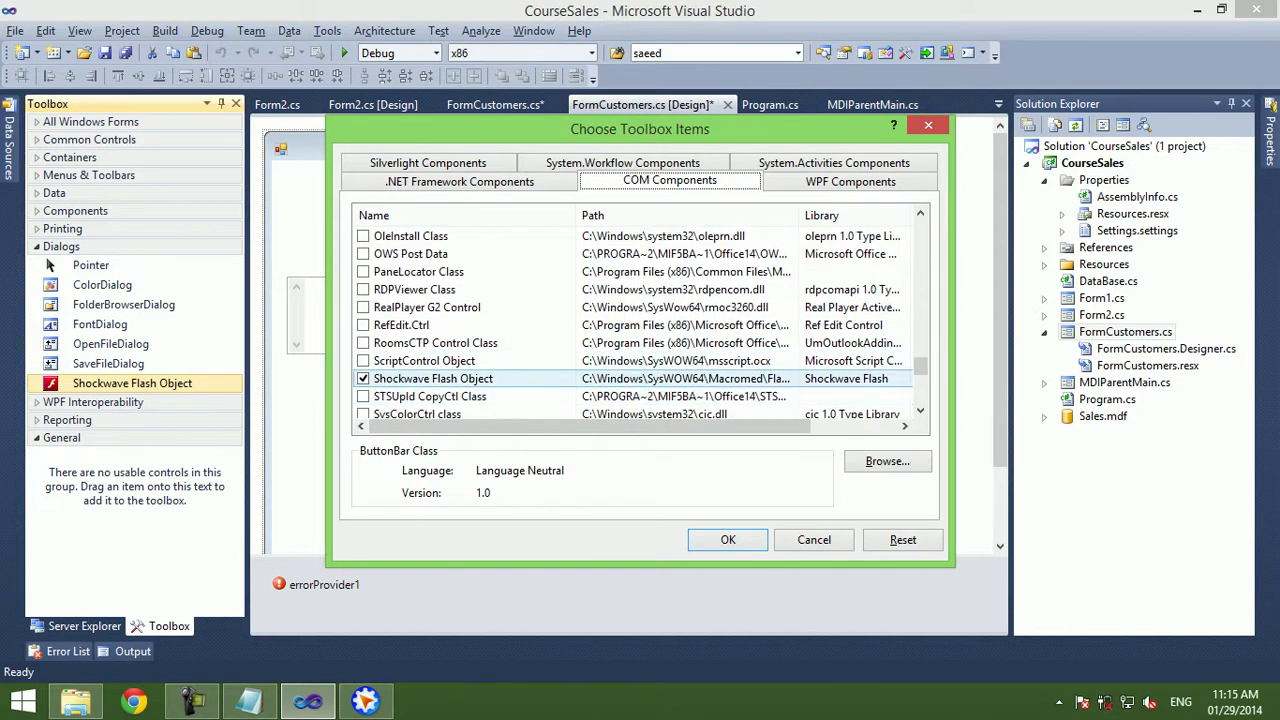
Place a Shockwave Flash control at the form's top-left corner and stretch it to full width.
left_click(728, 539)
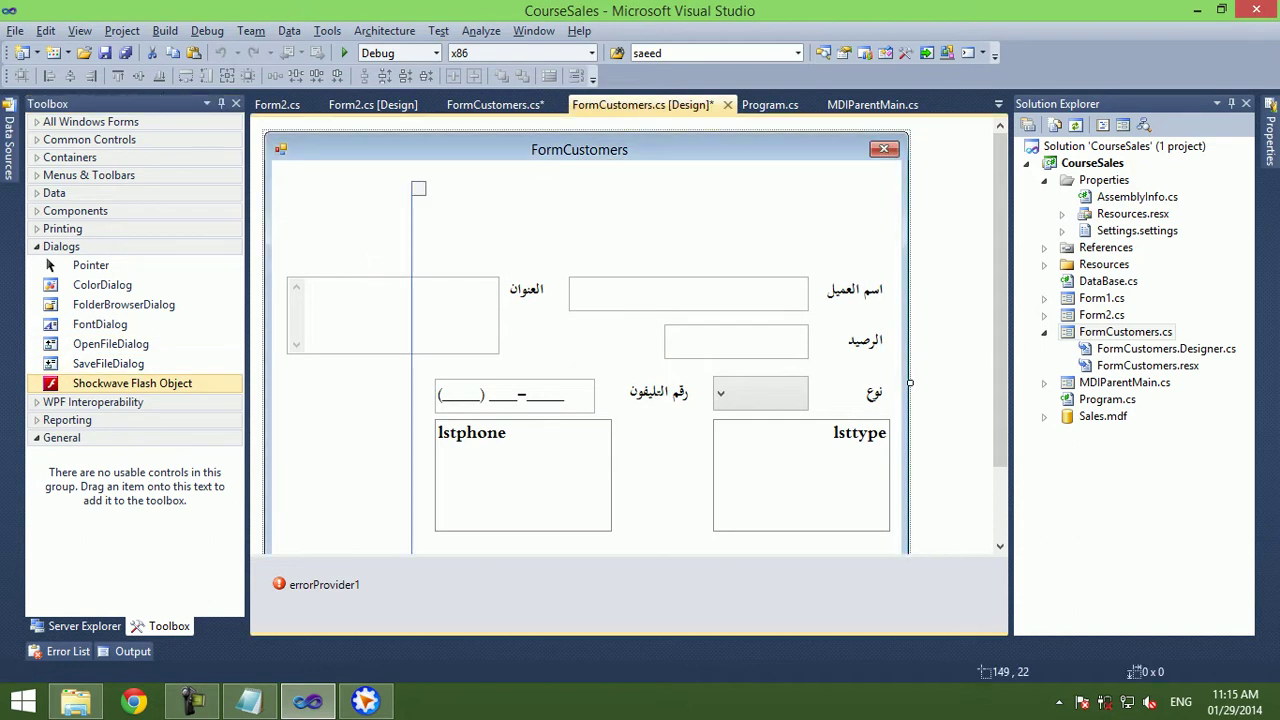
left_click(410, 180)
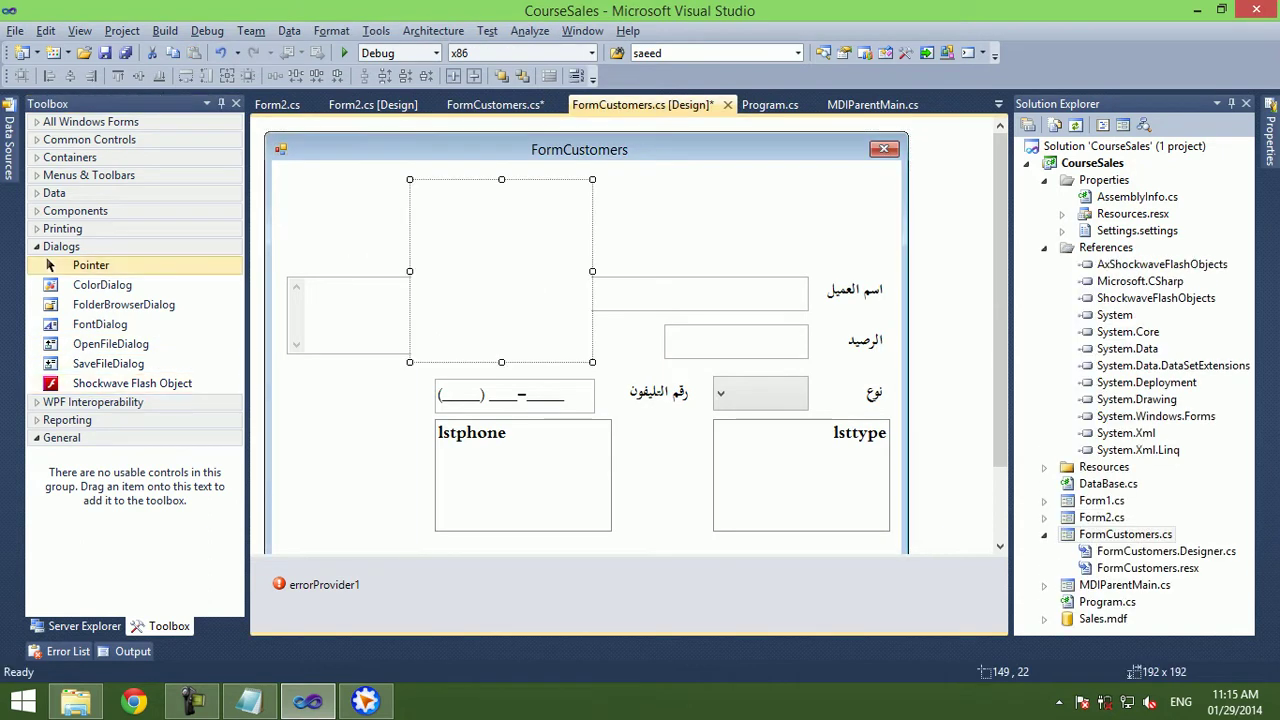
left_click_drag(501, 271, 363, 250)
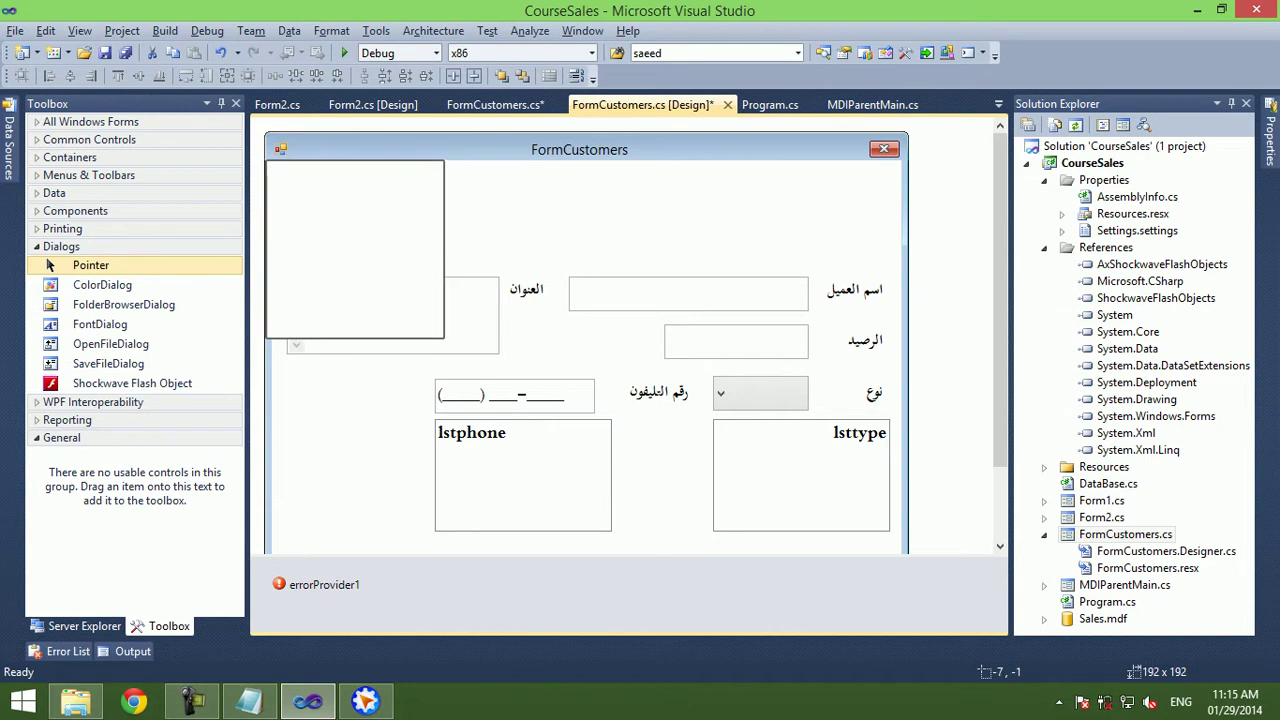
left_click_drag(363, 250, 364, 253)
left_click_drag(362, 341, 362, 259)
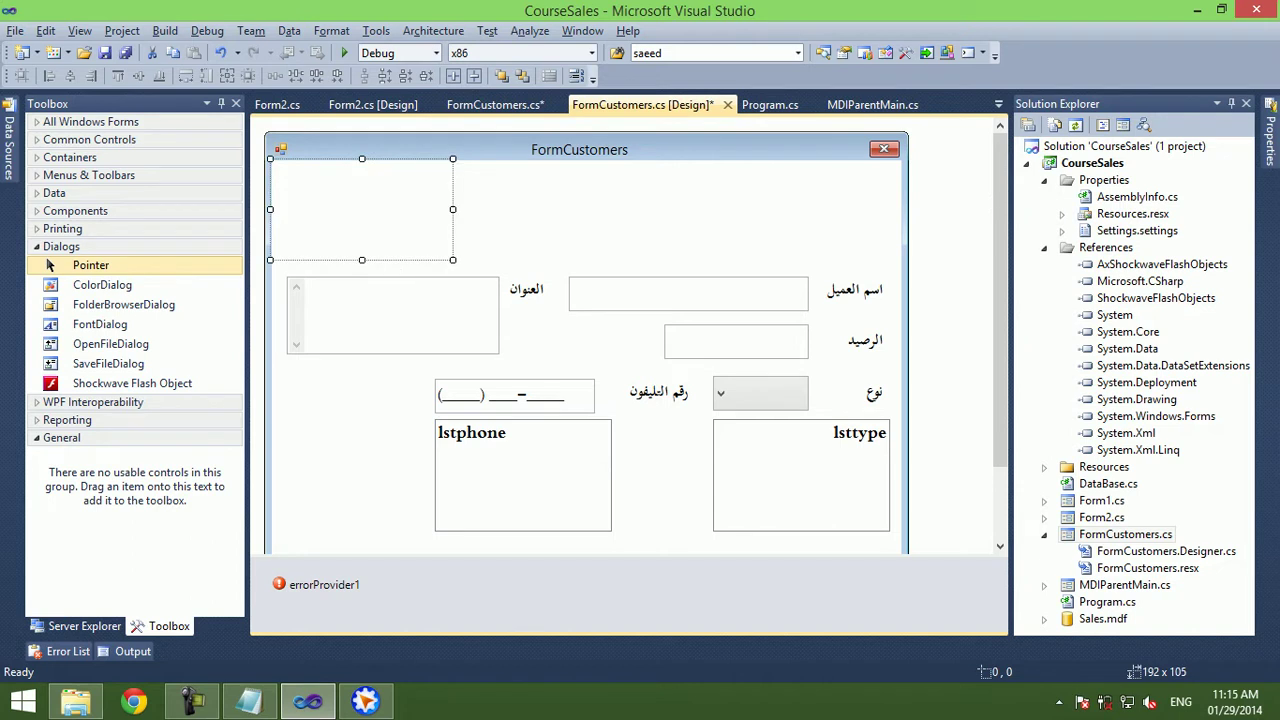
left_click_drag(453, 209, 900, 209)
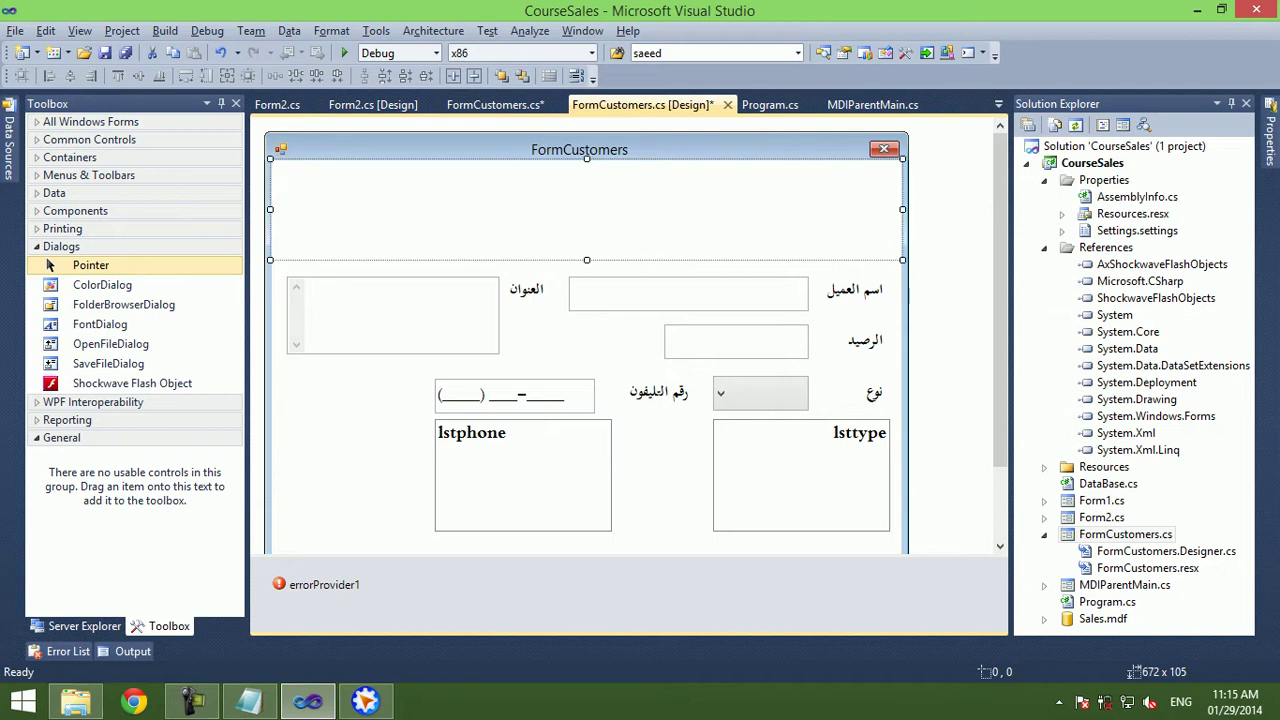
Open the Flash control's Properties and expand Size to show 672 × 105.
right_click(739, 231)
left_click(797, 466)
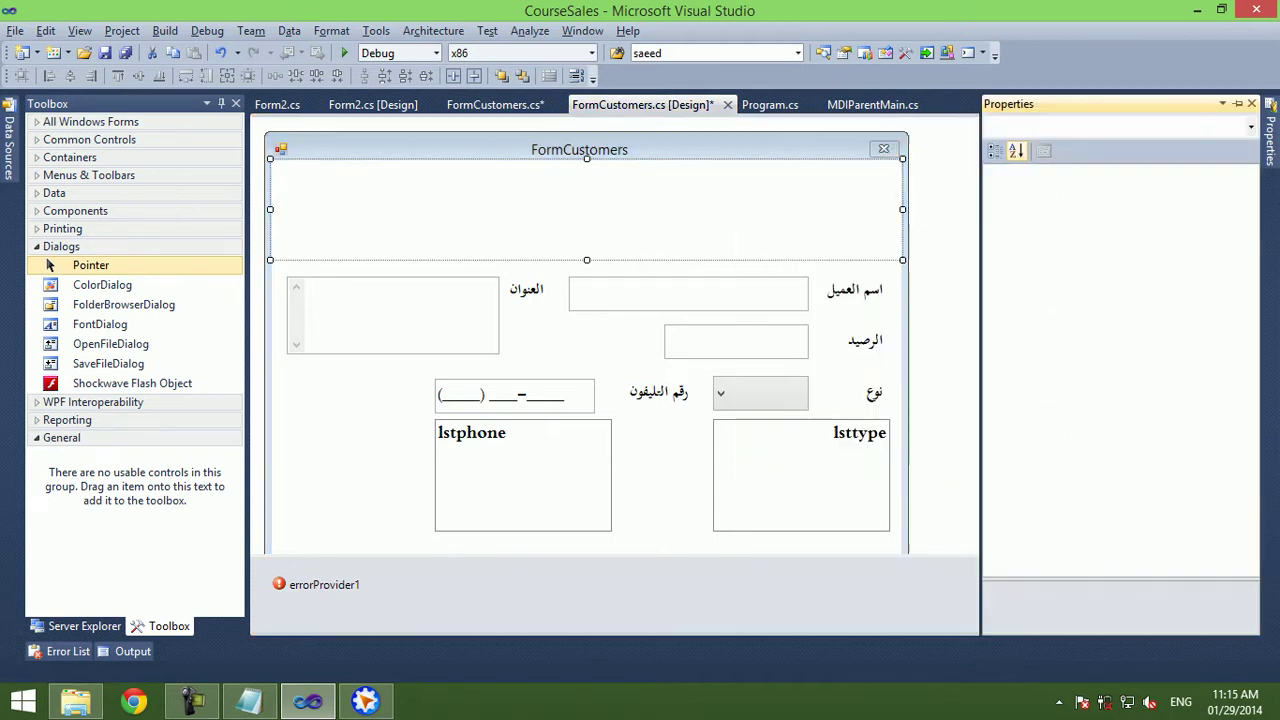
scroll(1120, 370, "down", 5)
scroll(1120, 370, "down", 3)
scroll(1120, 370, "down", 1)
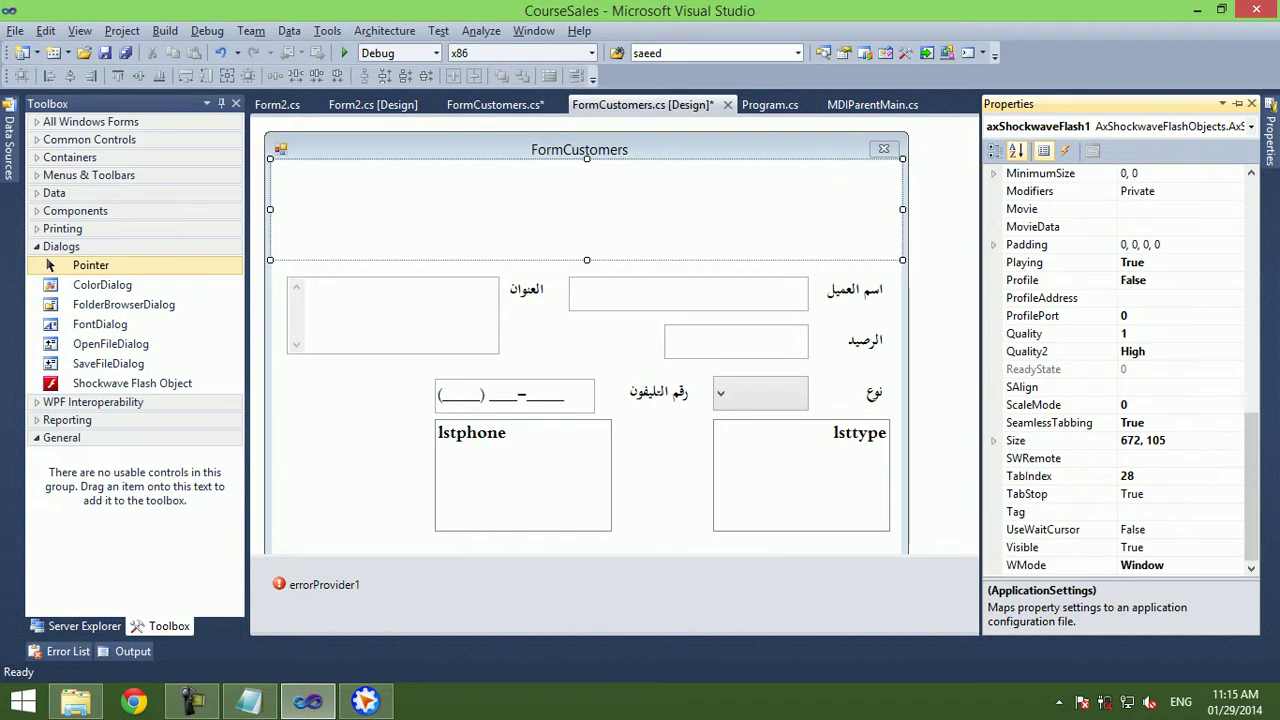
double_click(1016, 440)
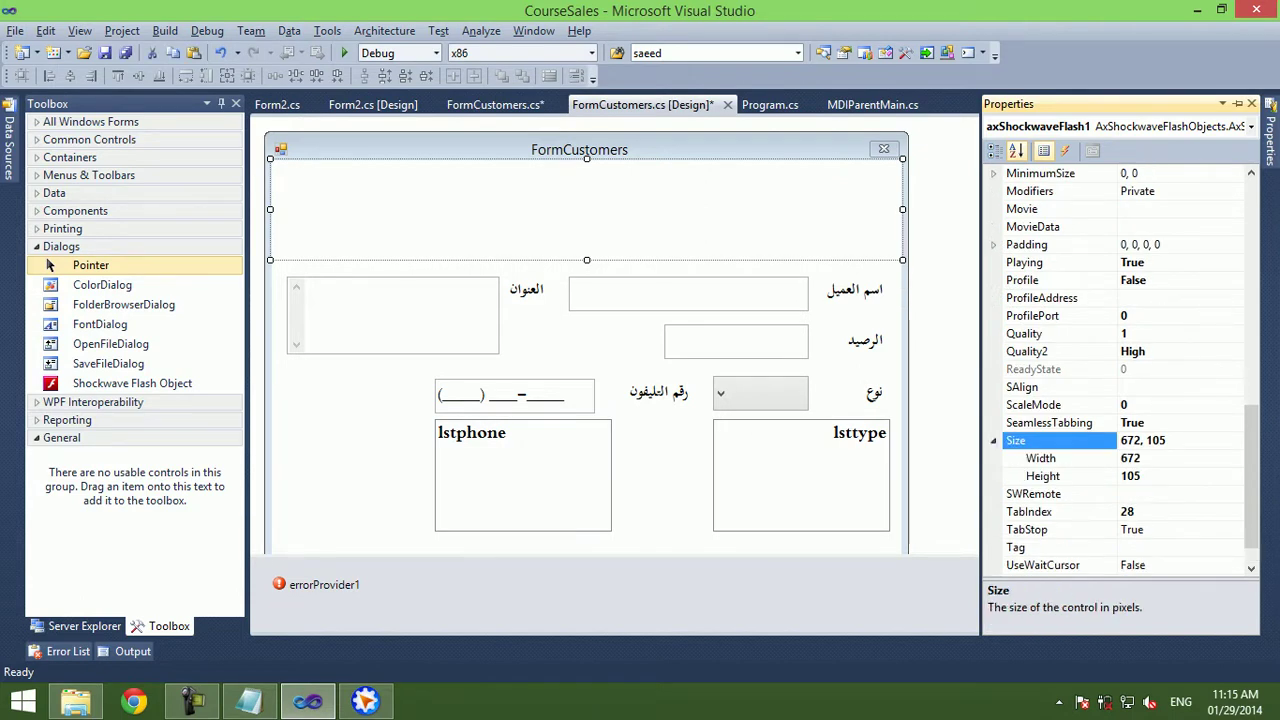
Switch to Sothink Glanda and try the File menu's template and open commands, cancelling both.
left_click(365, 701)
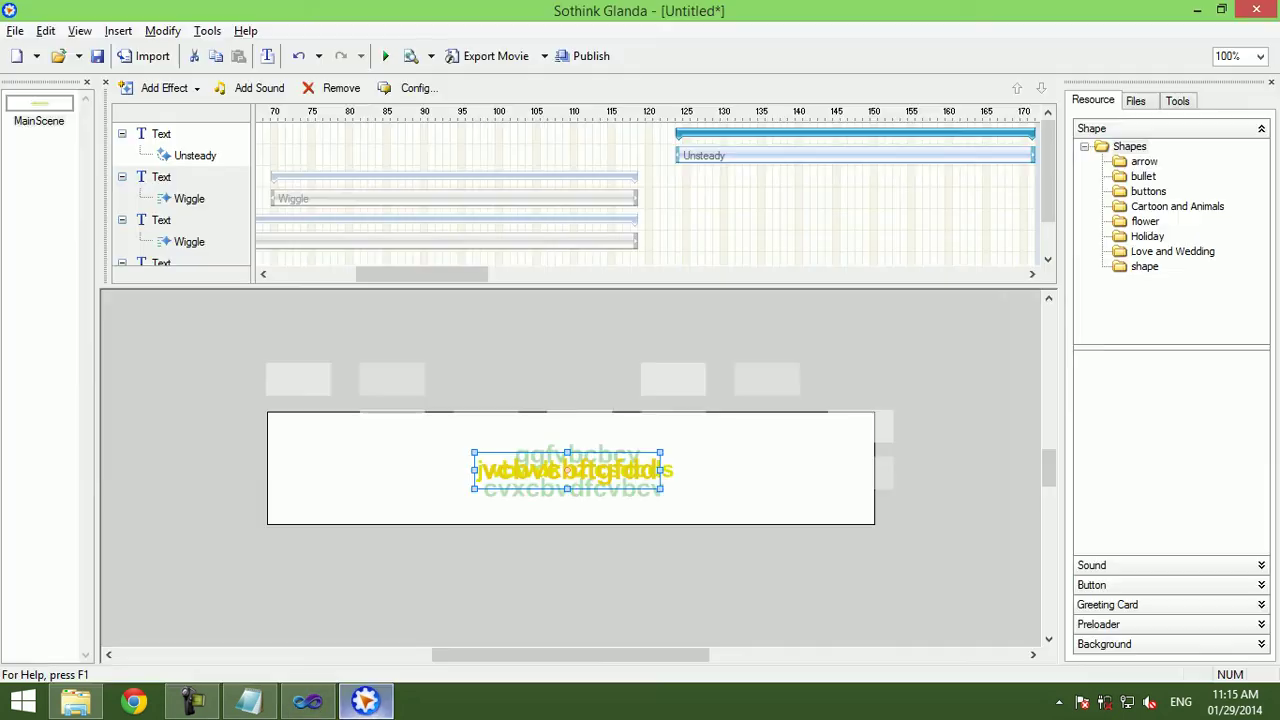
left_click(15, 30)
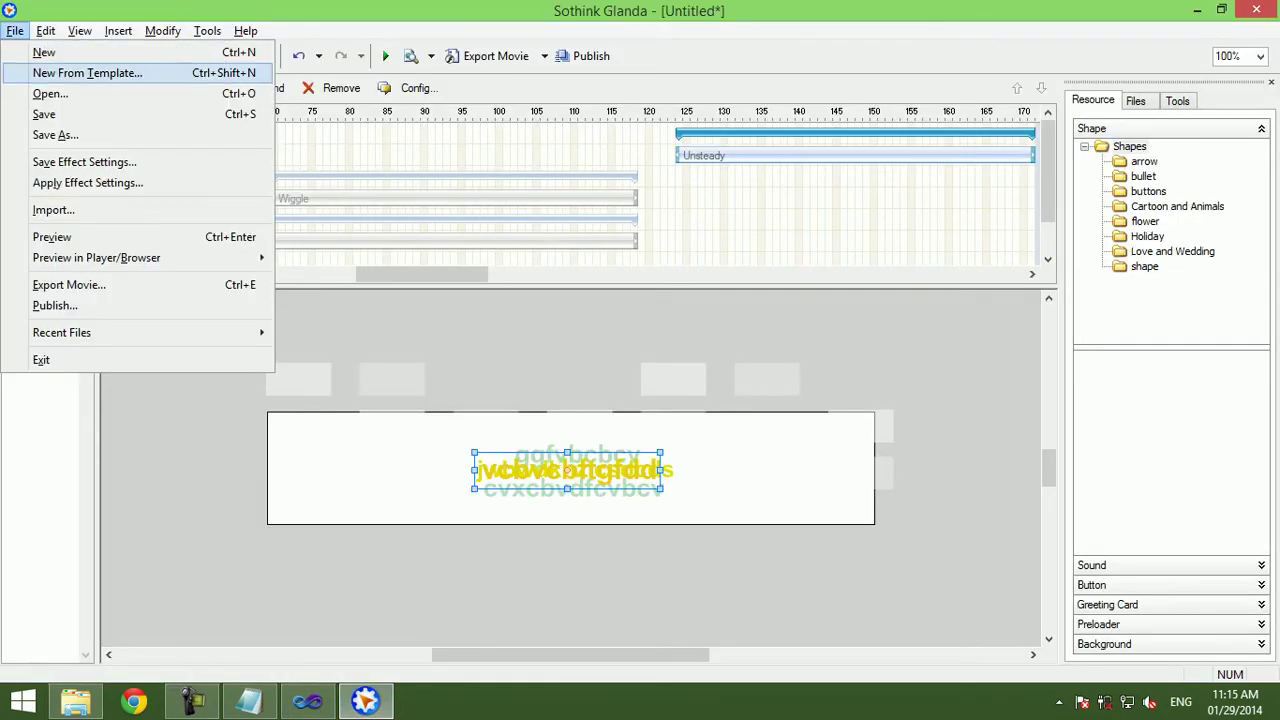
left_click(60, 73)
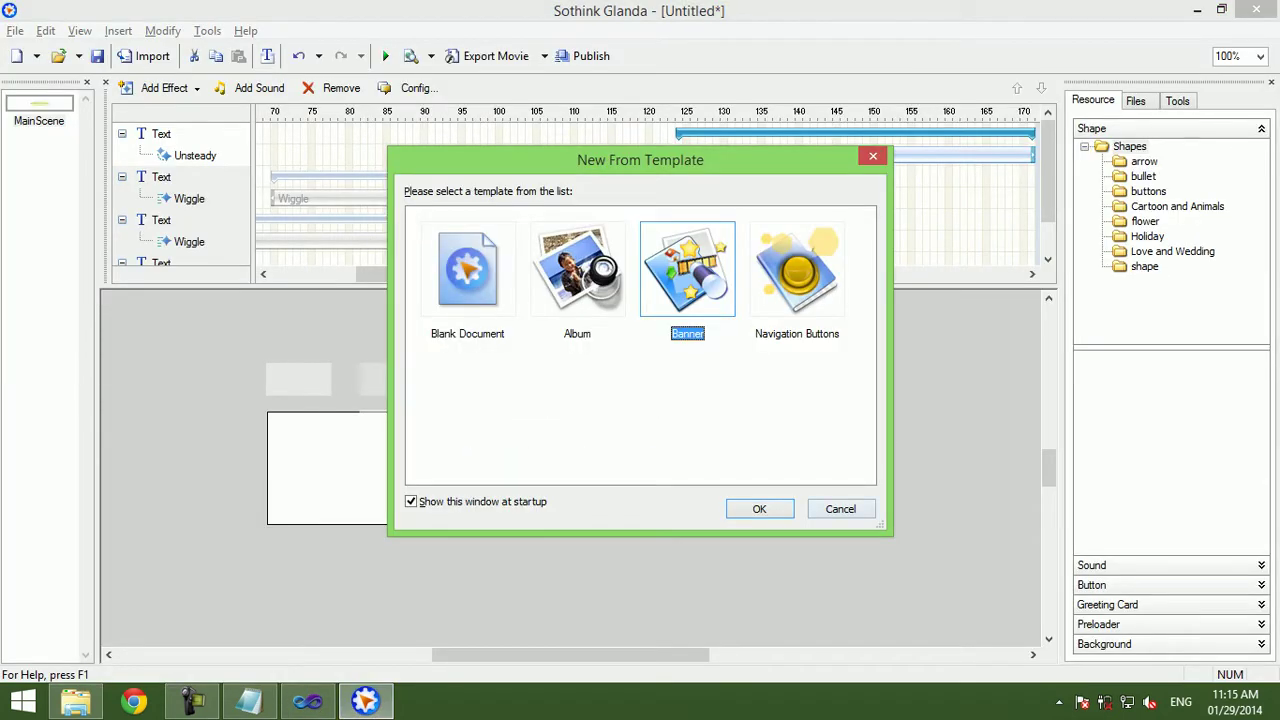
key("Escape")
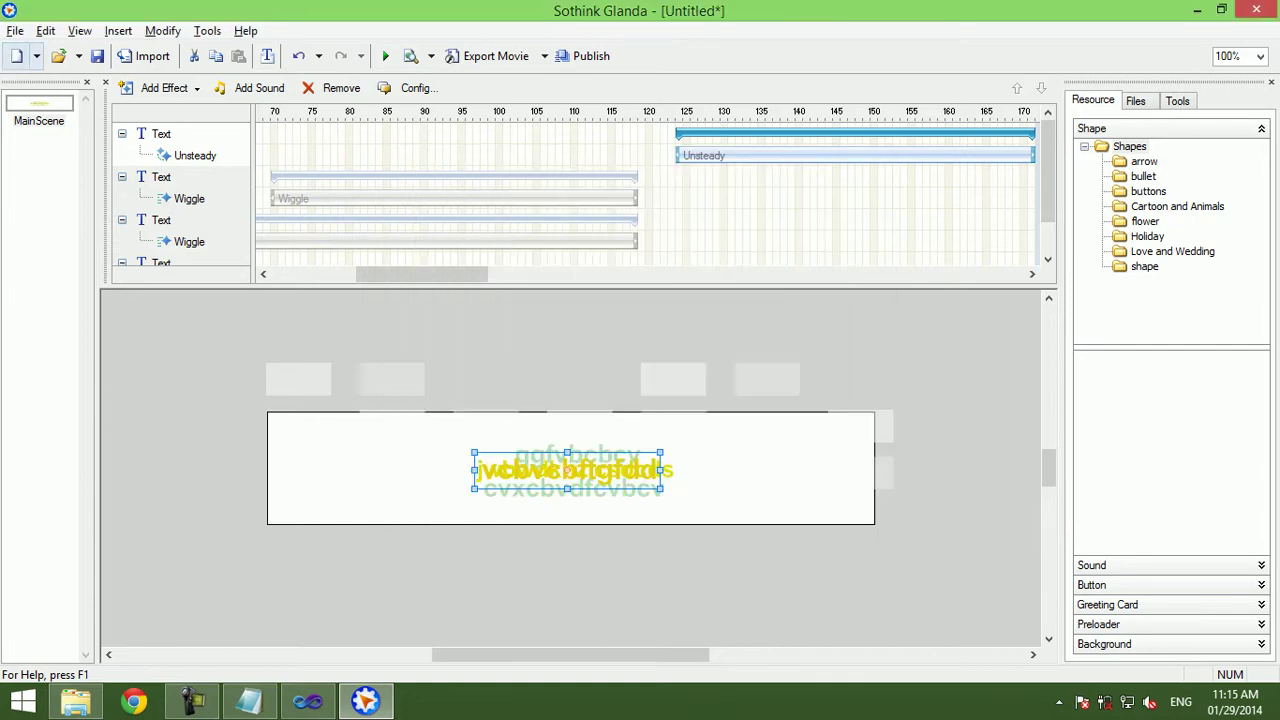
left_click(15, 30)
key("Down")
key("Return")
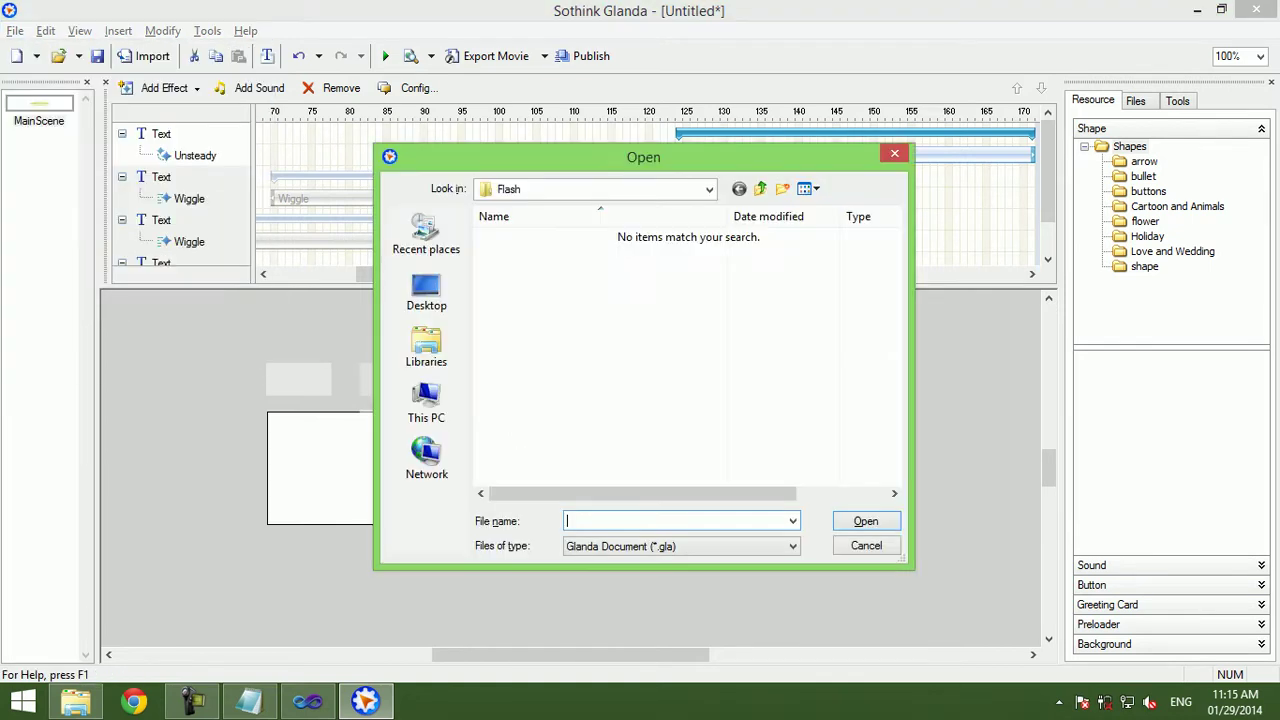
key("Escape")
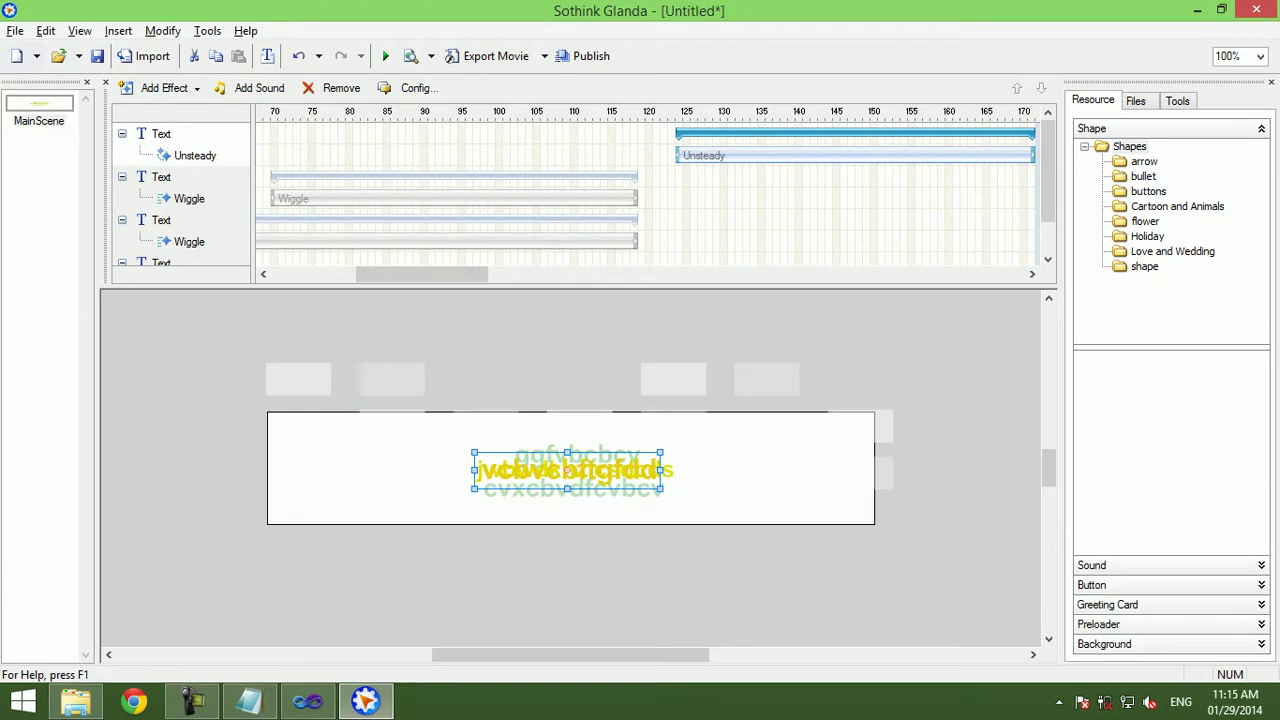
Start a new Banner from template, discarding the untitled movie, and open the template list.
key("alt+f")
key("Down")
key("Return")
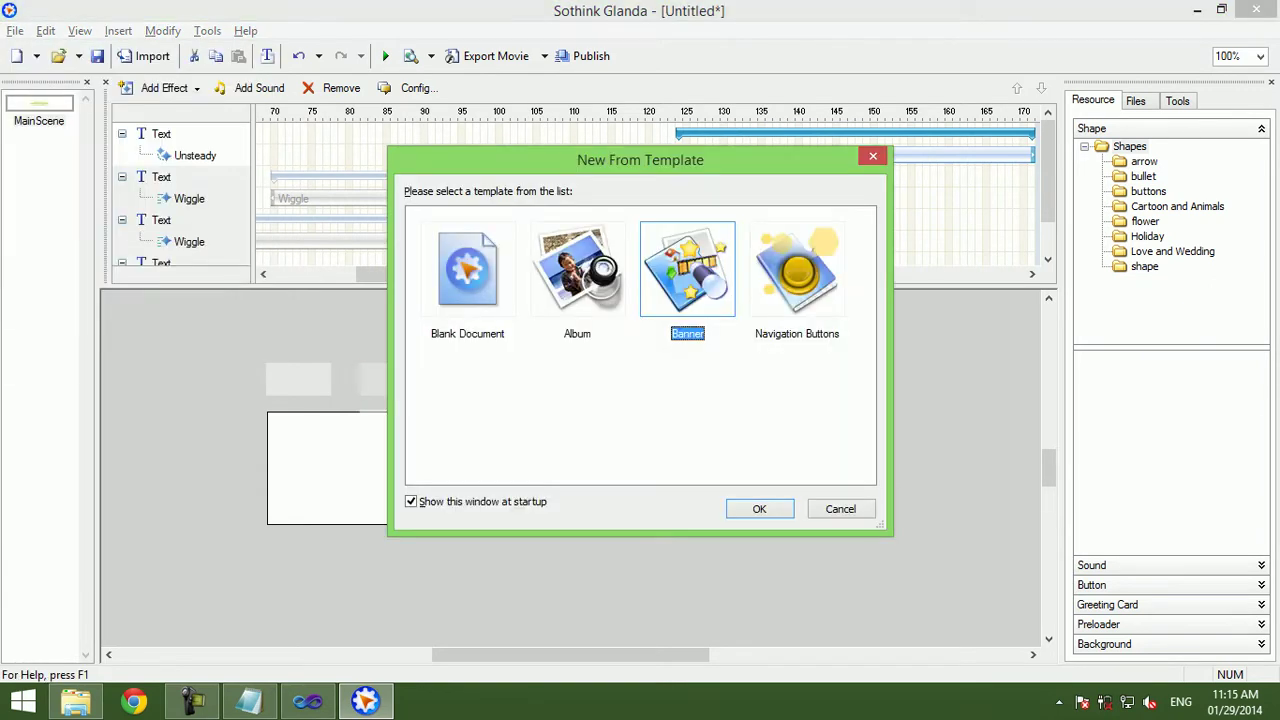
key("Return")
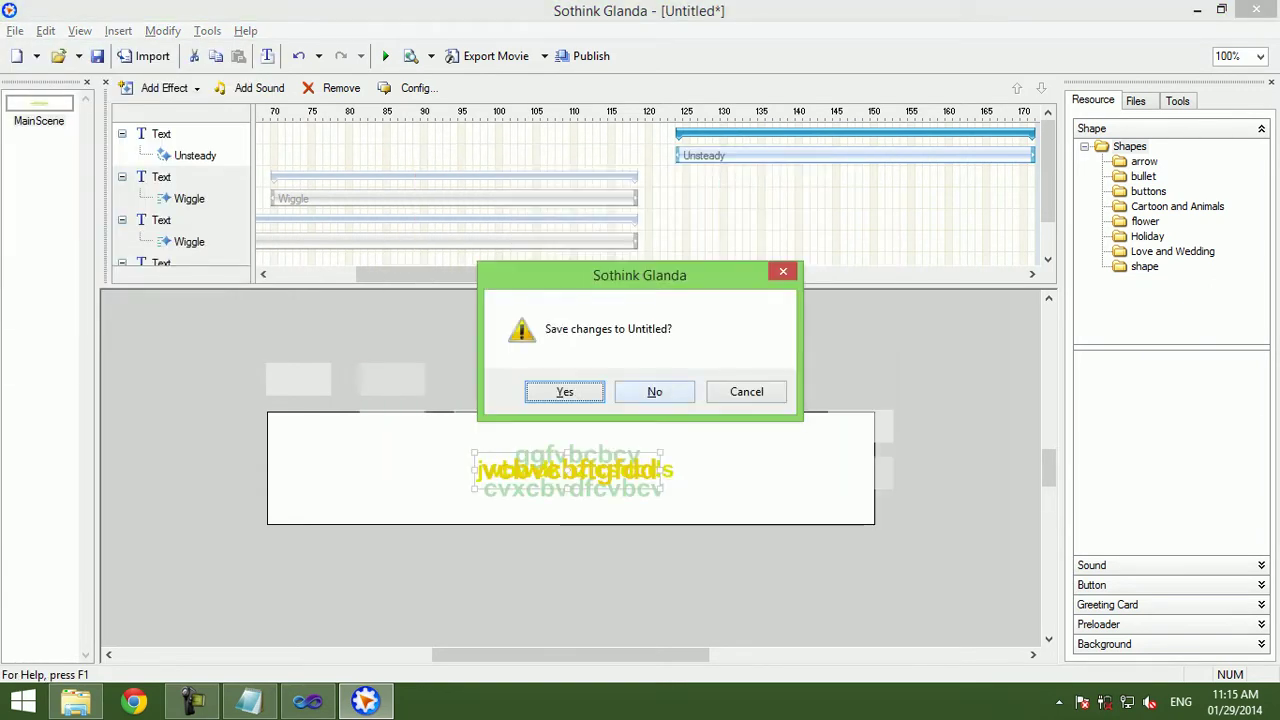
key("n")
key("alt+Down")
Pick the BlueSky template and enter banner size values 672 and 100 in the wizard.
key("Home")
key("Return")
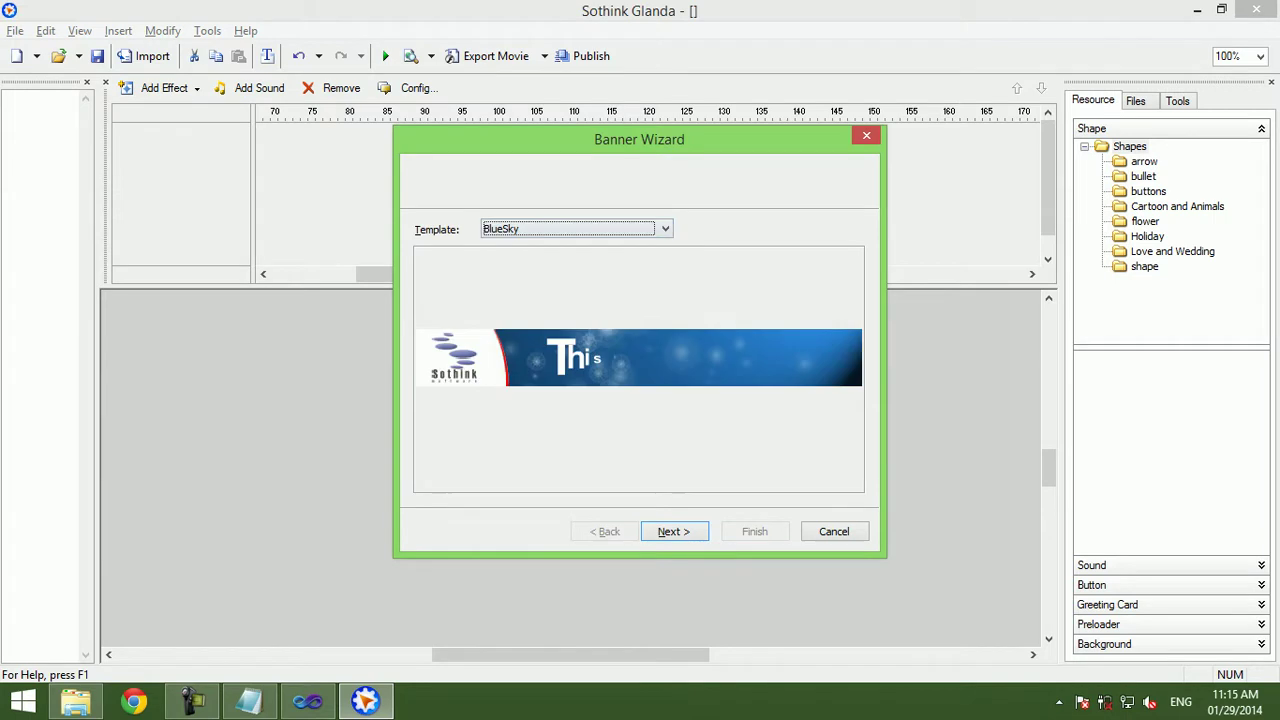
key("Return")
key("Return")
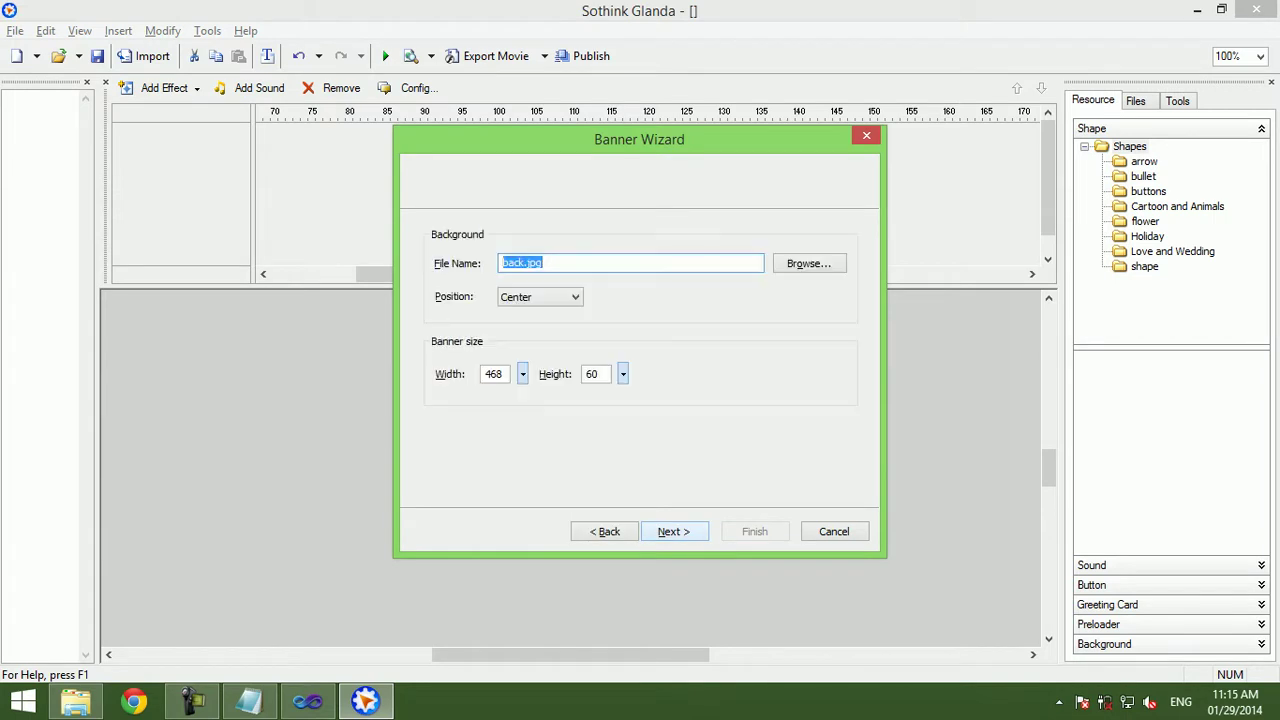
key("Tab")
key("Tab")
key("Tab")
type("672")
key("Tab")
type("100")
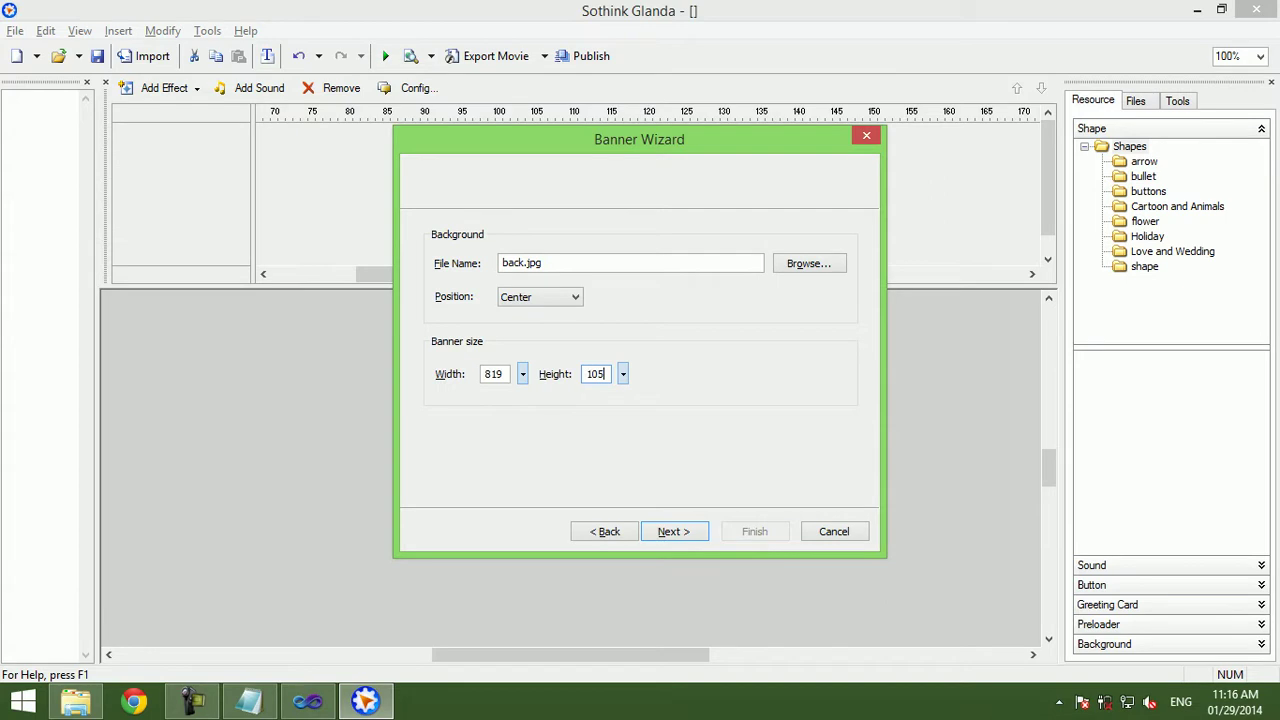
key("Return")
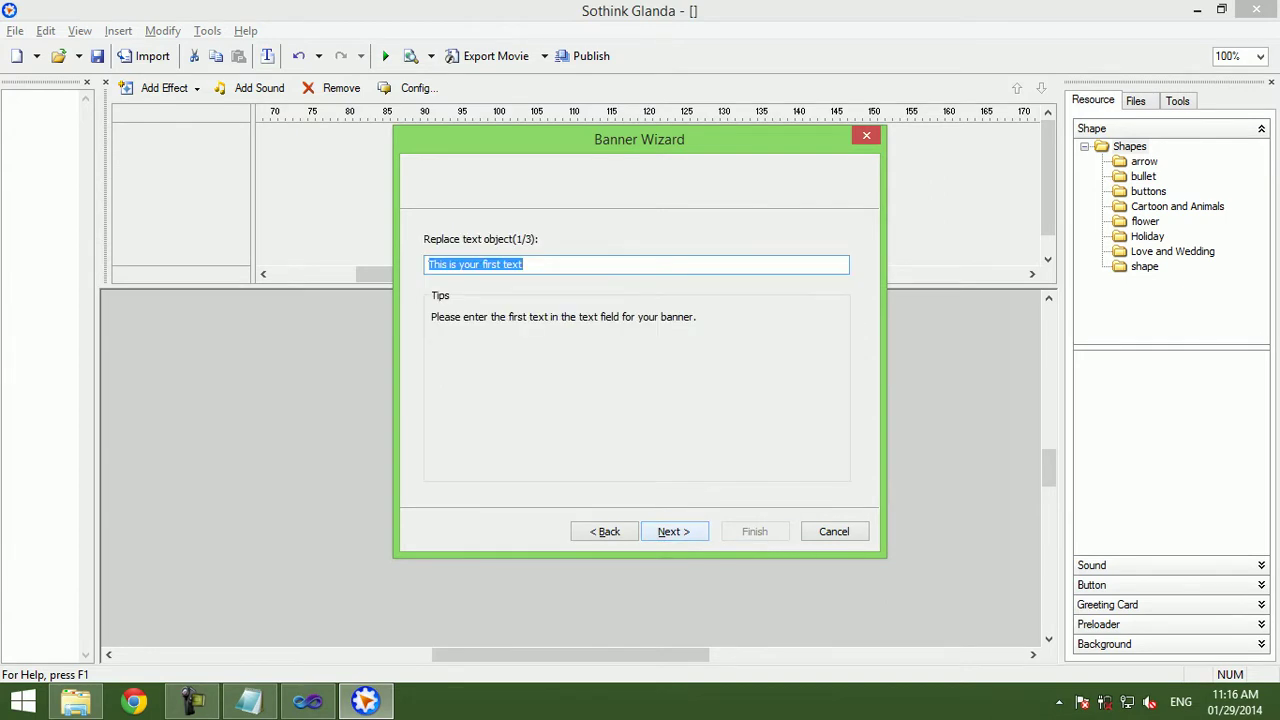
Return to the size page and re-enter the banner width as 672.
key("alt+b")
key("alt+w")
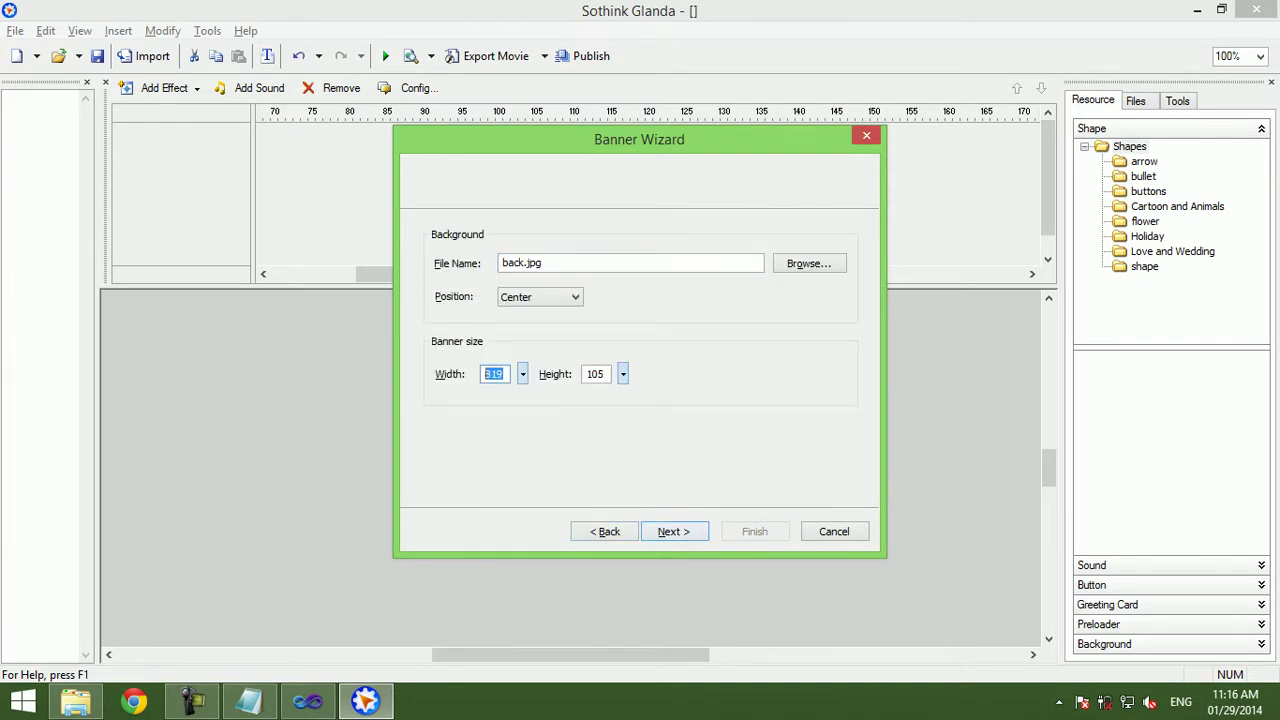
key("alt+Down")
key("Up")
key("Up")
key("Up")
key("Up")
key("Up")
key("Up")
key("Up")
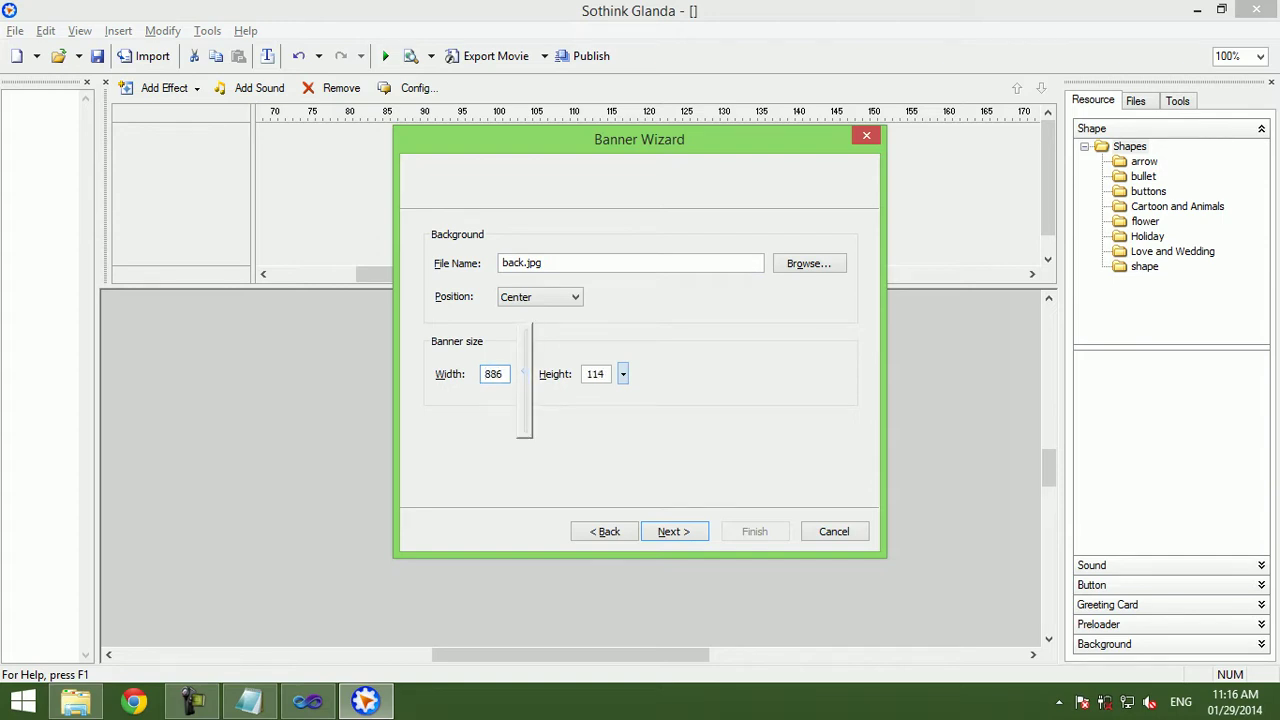
key("Down")
key("Down")
key("Down")
key("Return")
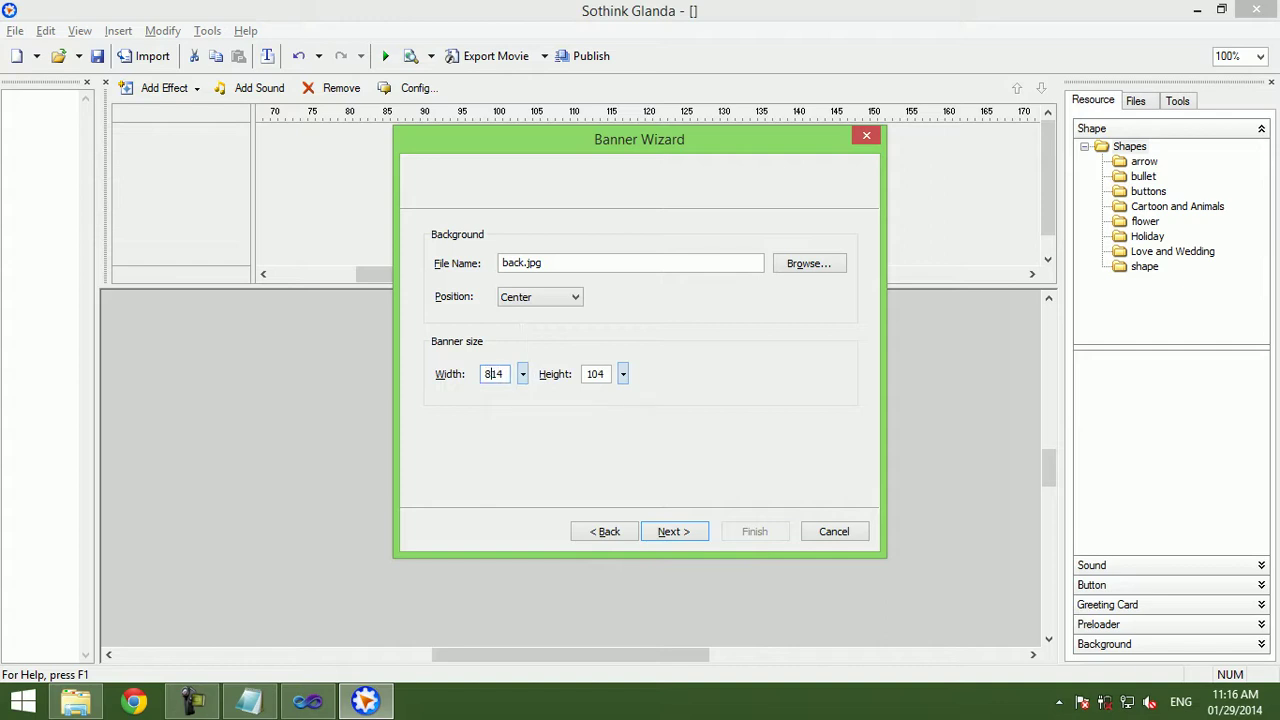
double_click(488, 374)
type("672")
key("Tab")
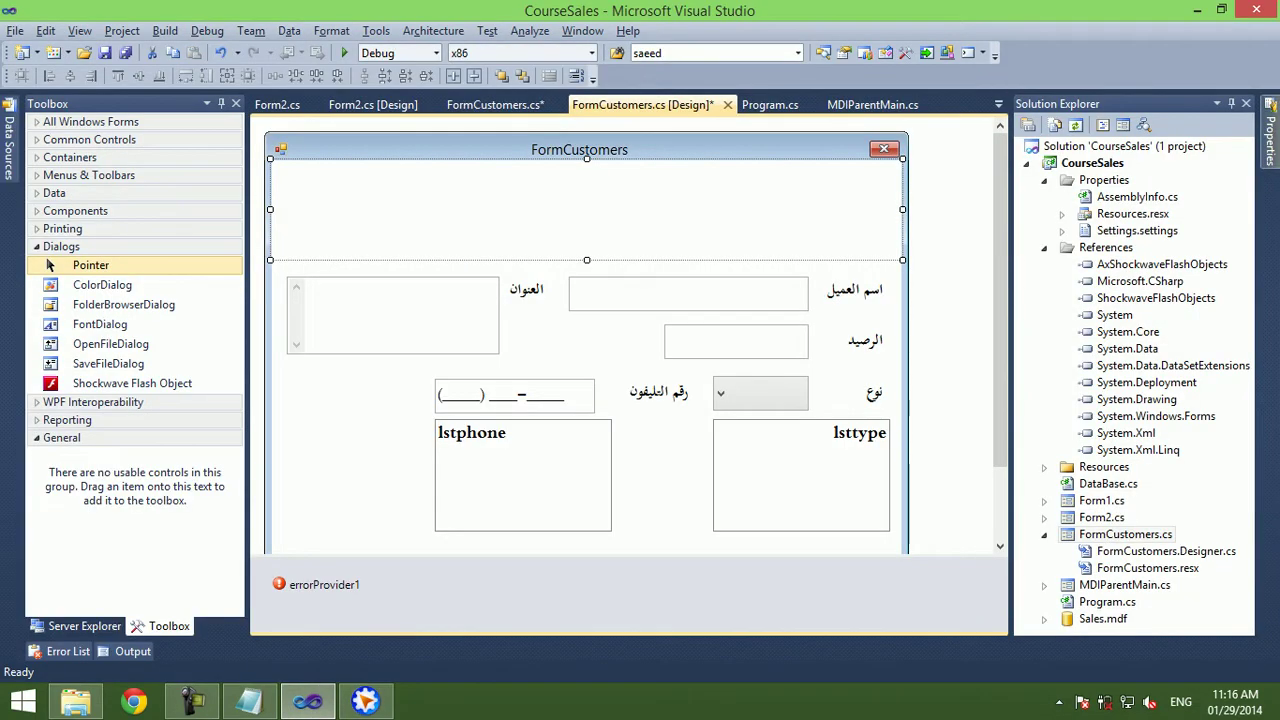
Set the Flash control's height to 86 in Visual Studio, then return to the wizard.
key("F4")
key("Down")
key("Down")
key("Tab")
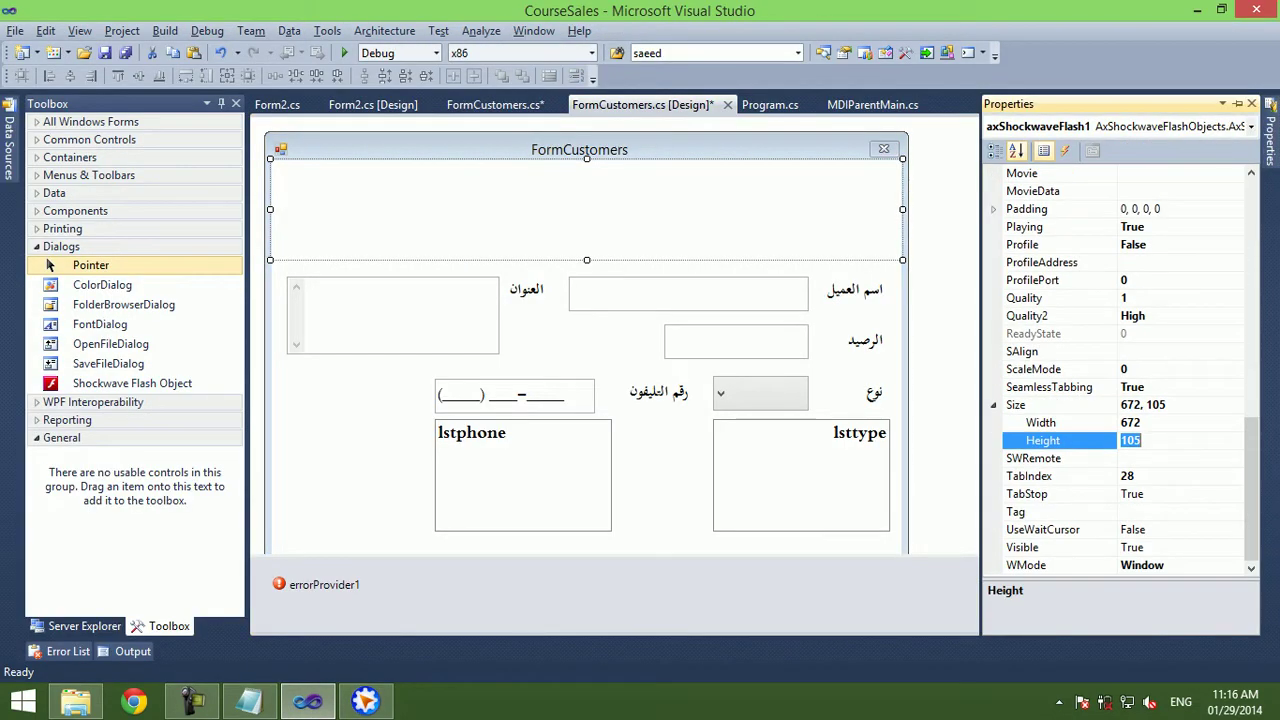
type("86")
key("Return")
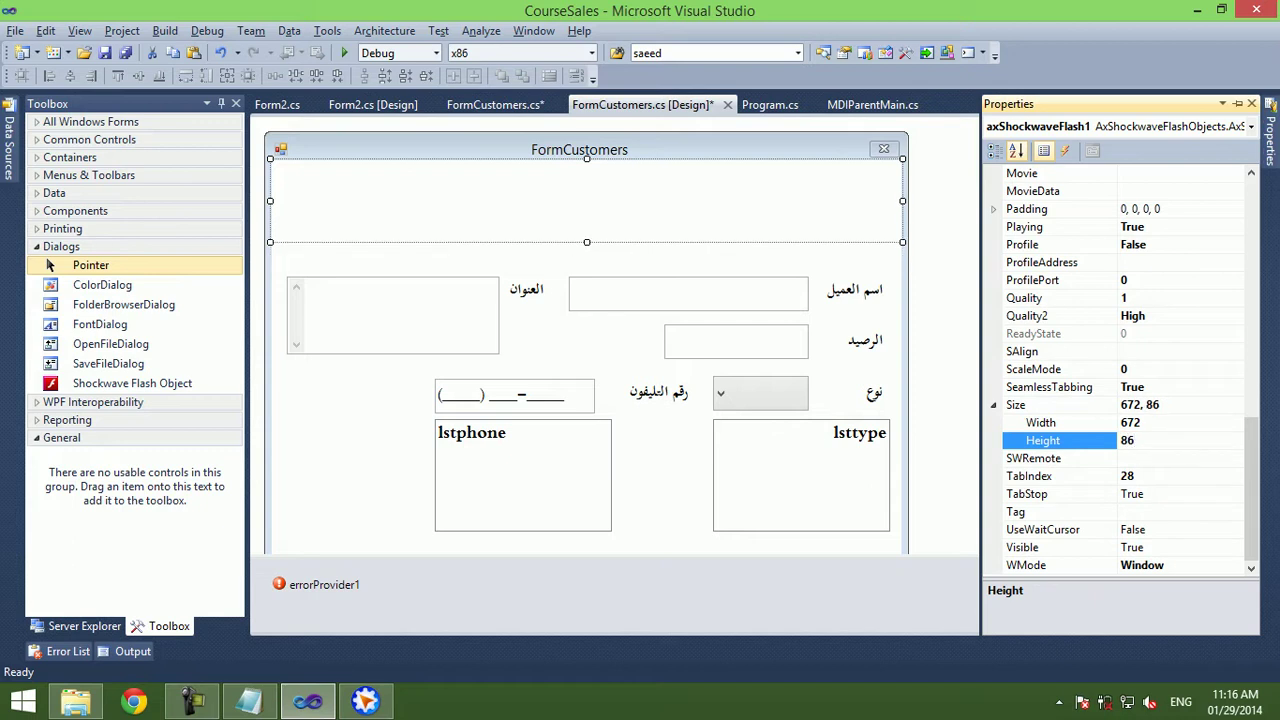
key("alt+Tab")
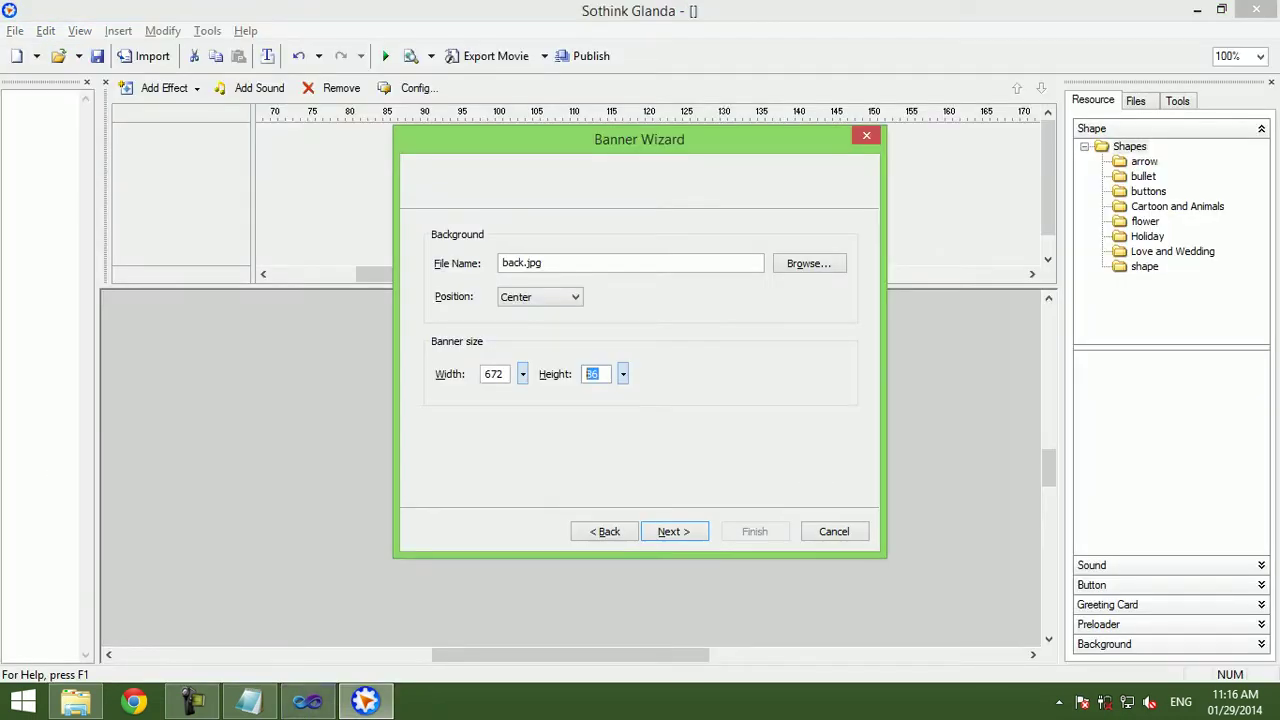
Enter 'Computer Shop' and 'Customer Data Screen' as the banner texts and advance past the link settings.
key("Return")
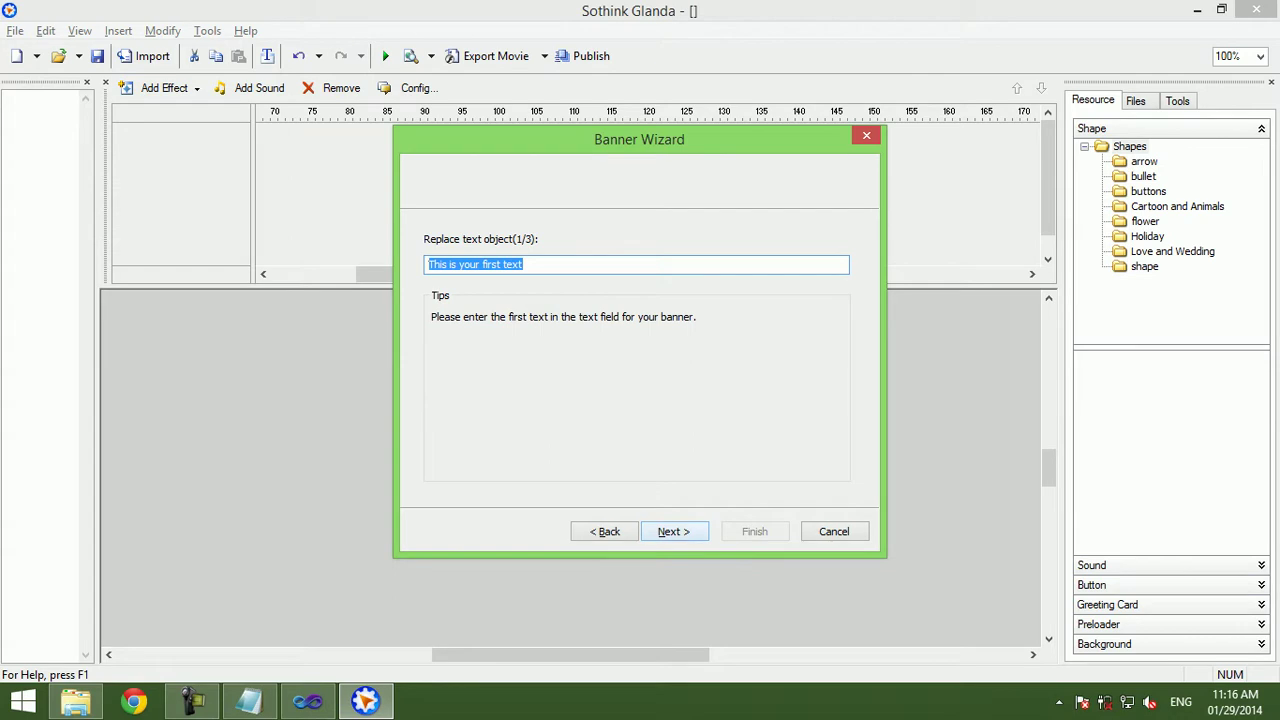
type("Computer Shop")
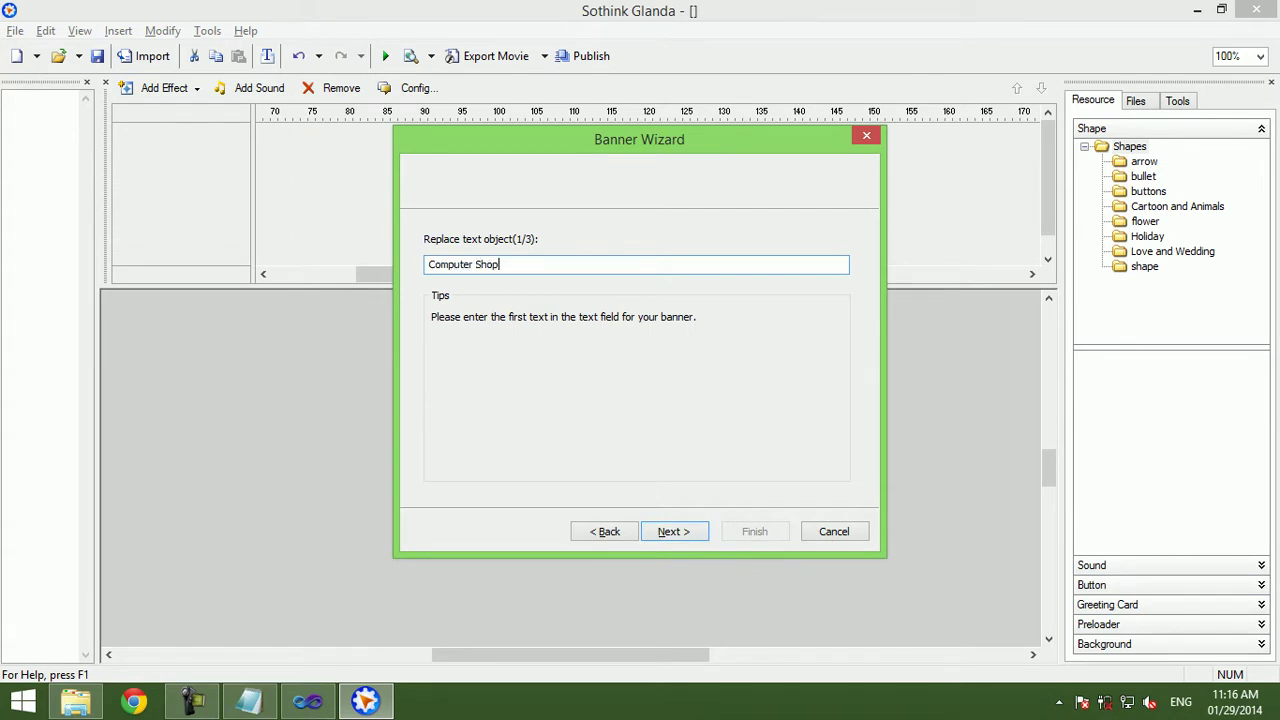
key("Return")
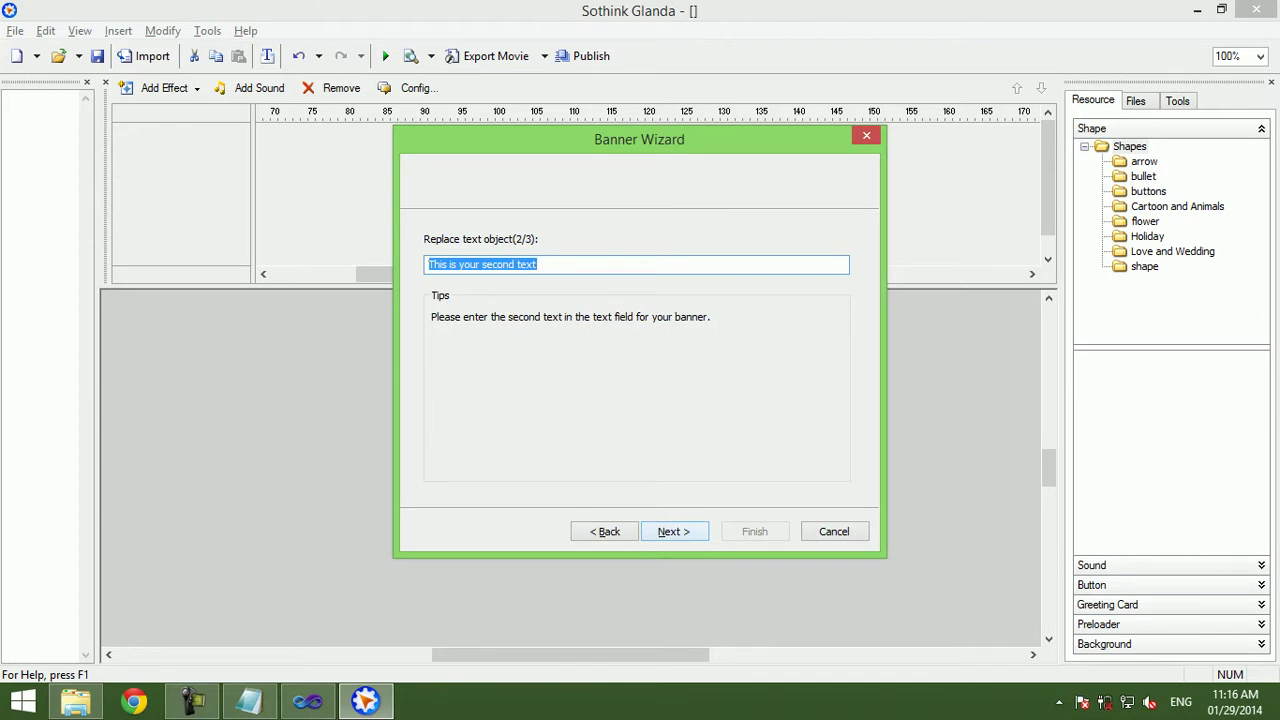
type("Customer Data Screen")
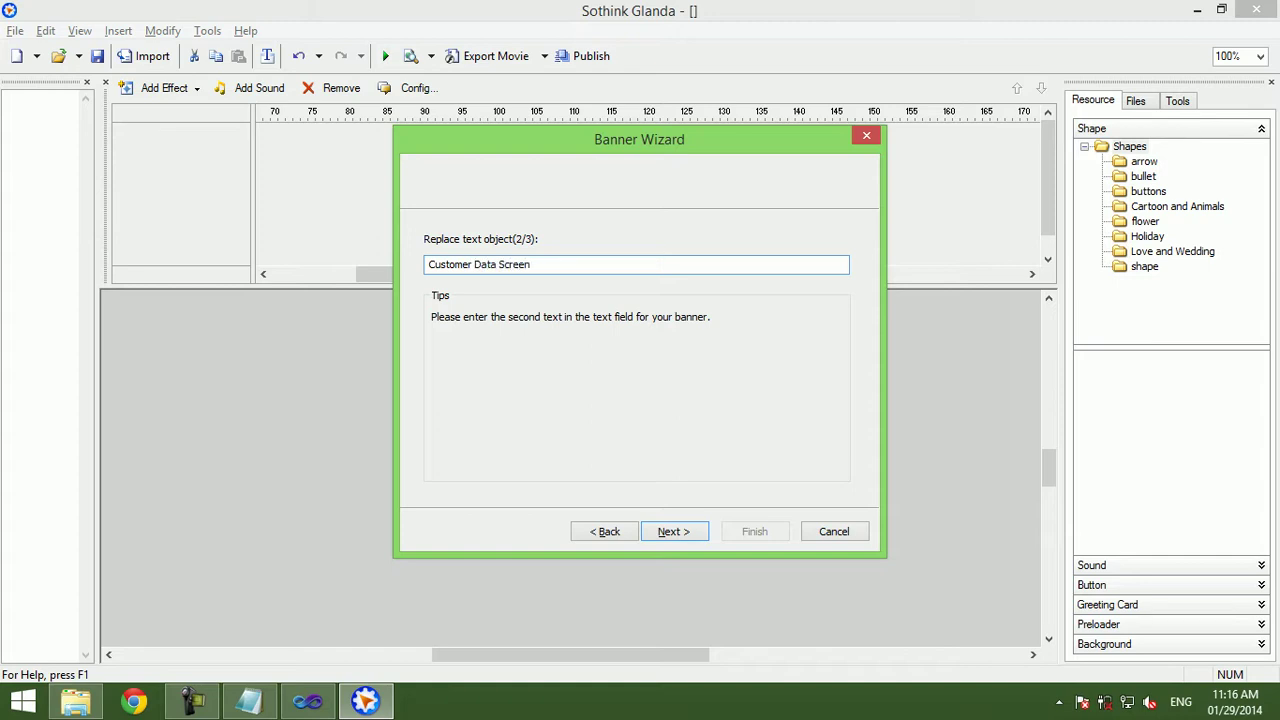
key("Return")
key("Return")
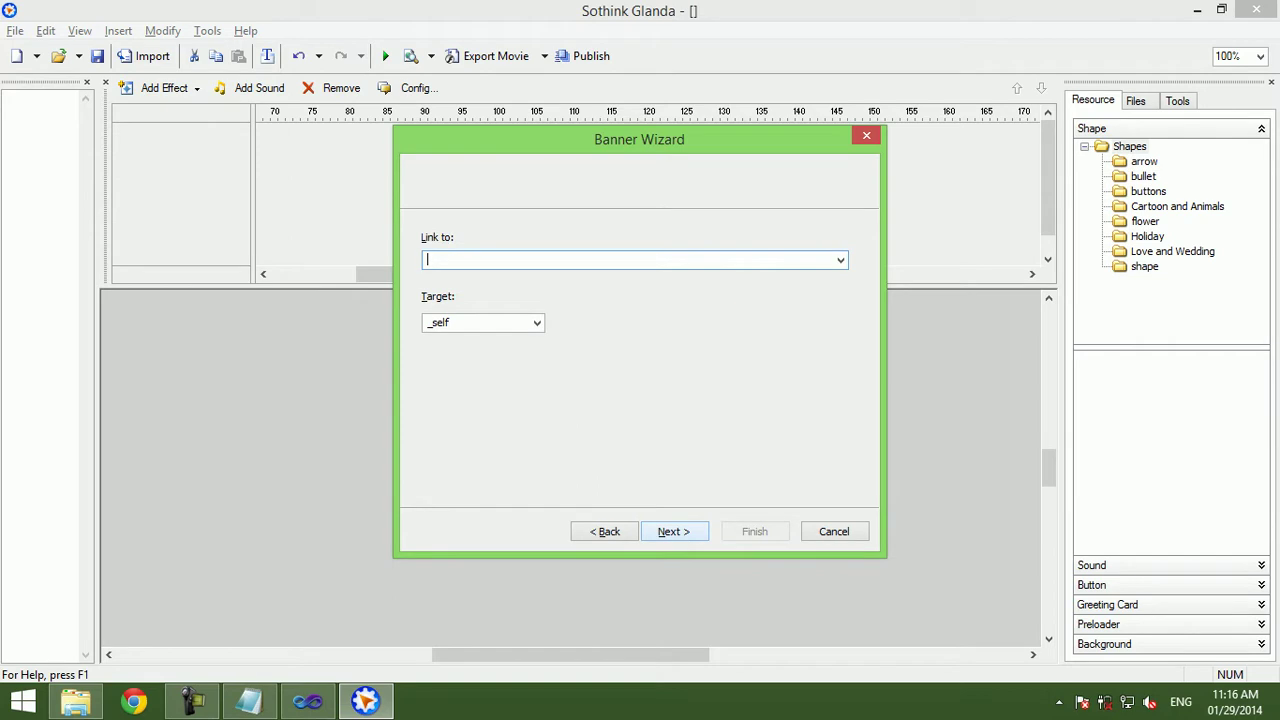
key("alt+b")
key("alt+n")
key("Return")
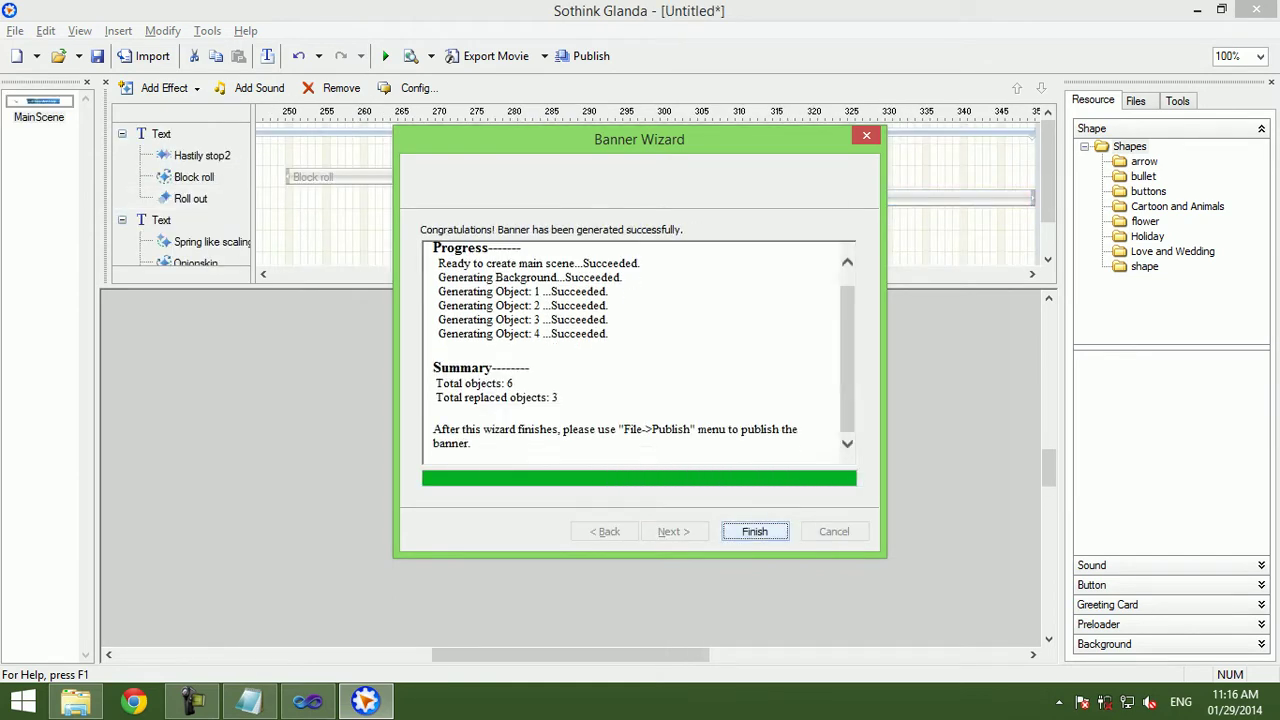
Generate and preview the banner, then widen the blue image to the full banner width.
key("Return")
left_click(385, 56)
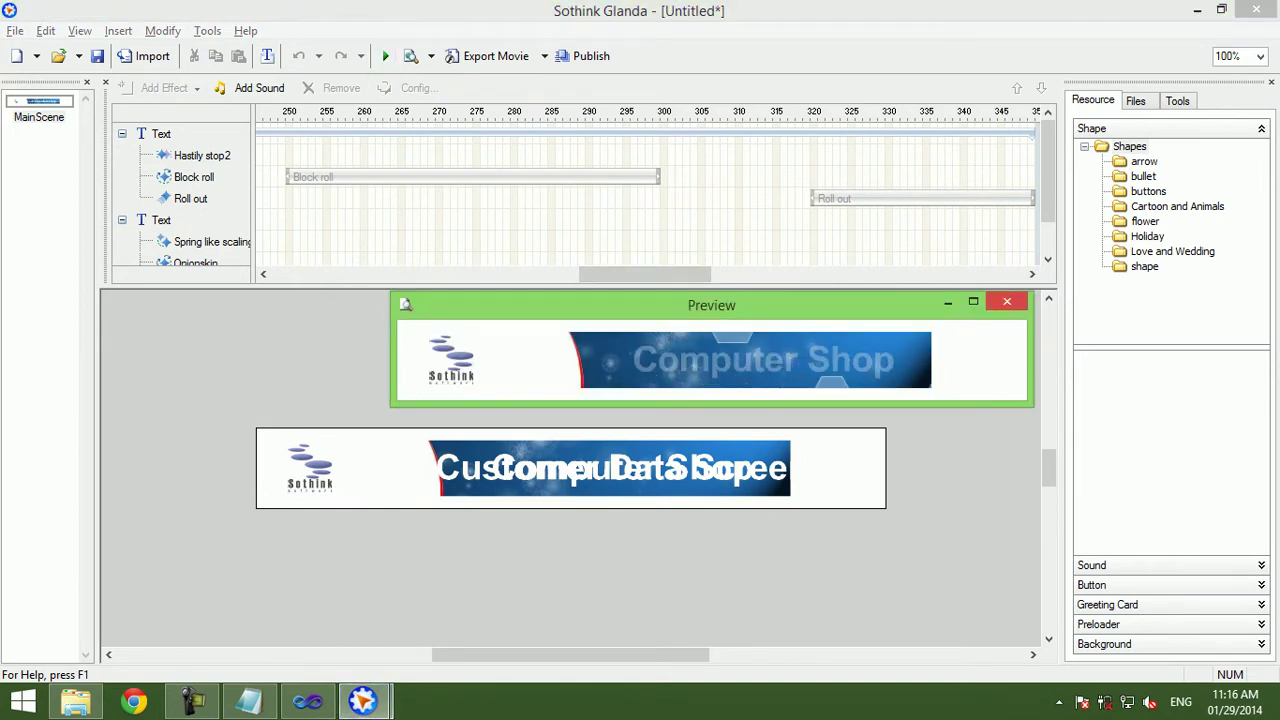
left_click(1007, 301)
left_click(571, 468)
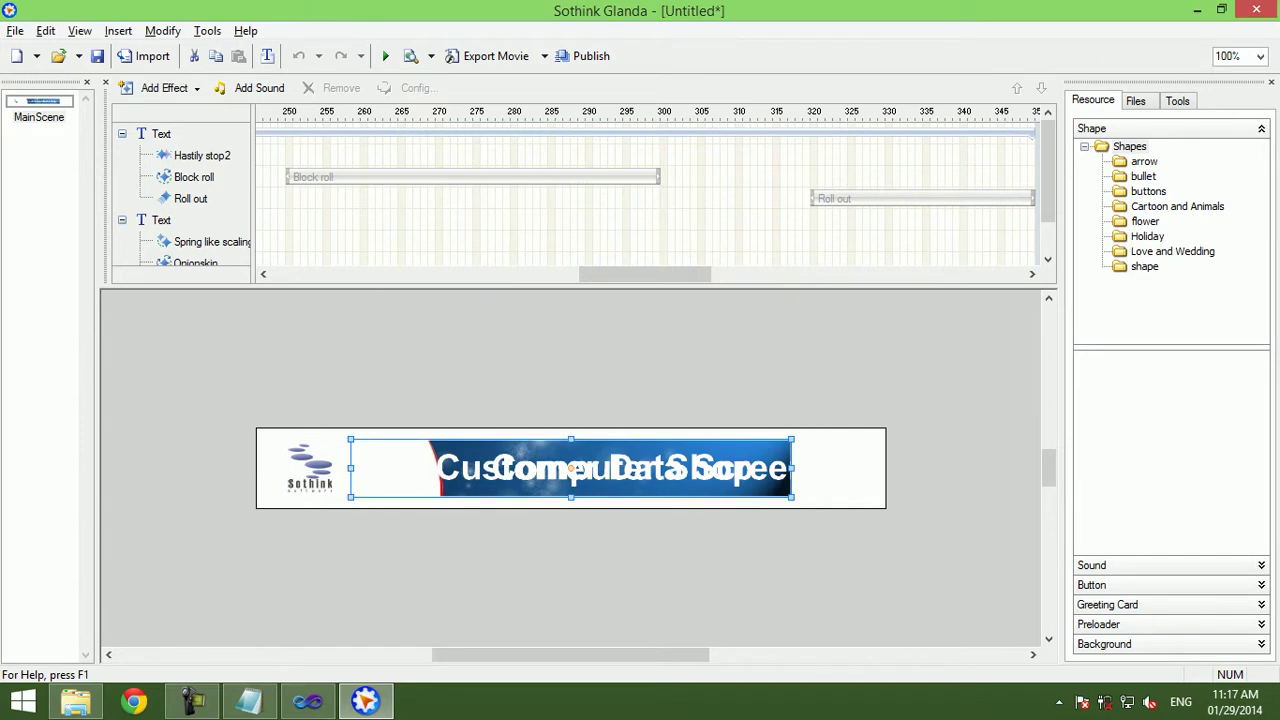
left_click(571, 468)
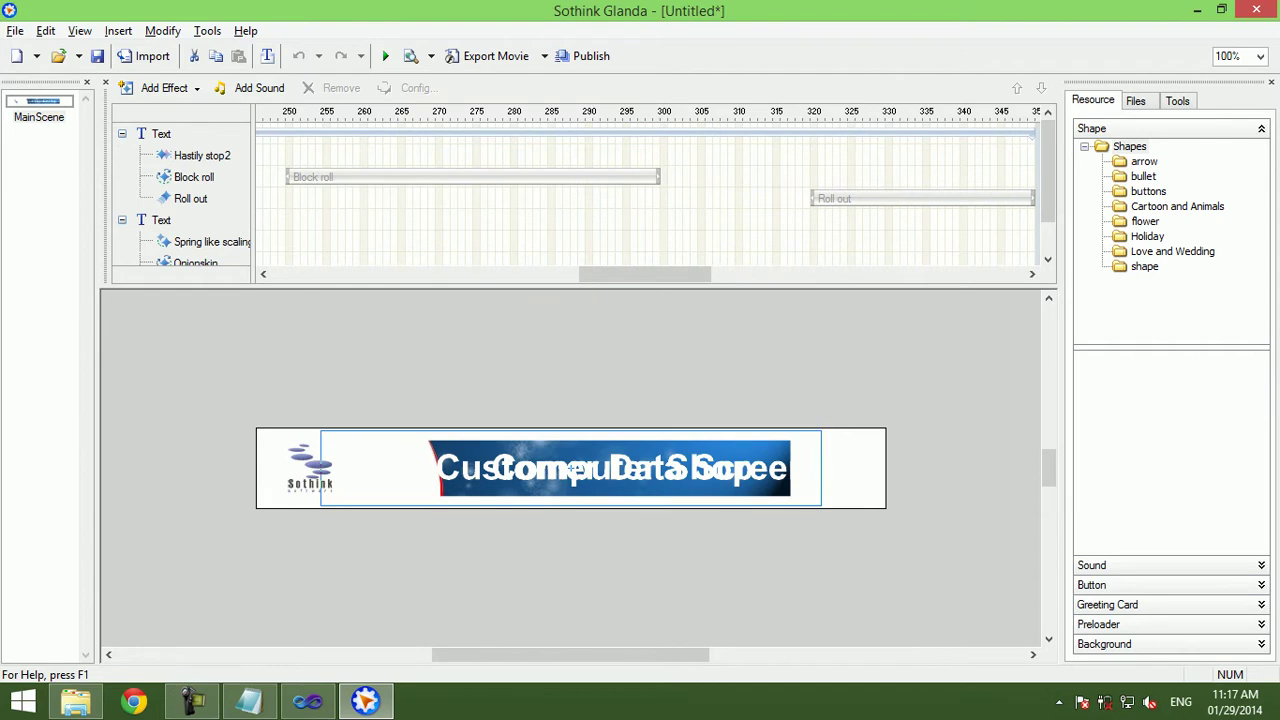
left_click(571, 468)
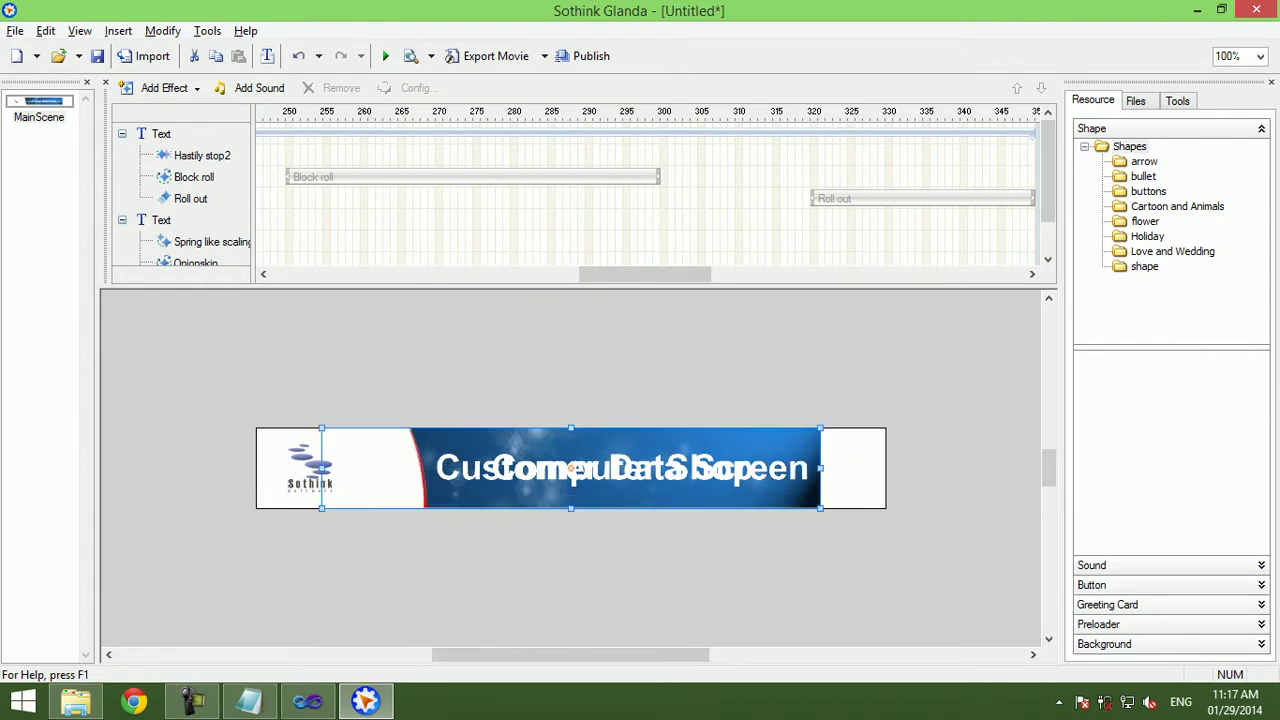
left_click(571, 468)
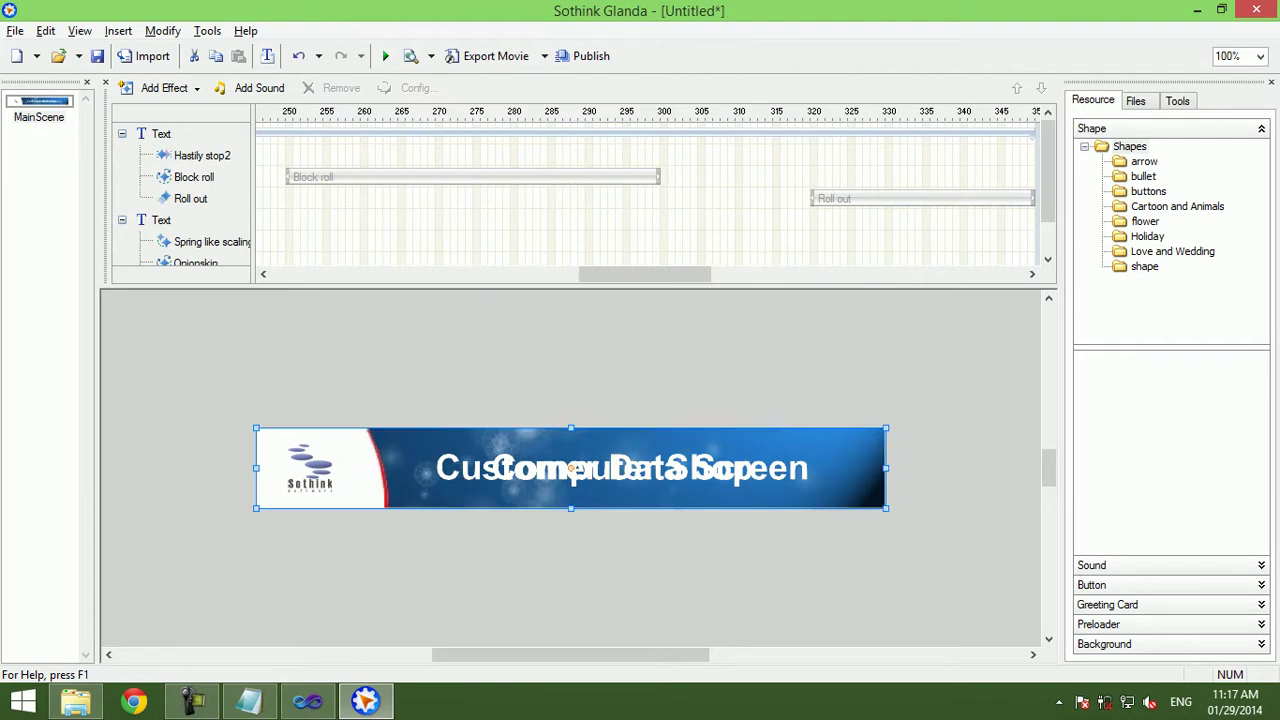
Preview the updated banner and delete the Sothink logo from its left end.
left_click(410, 56)
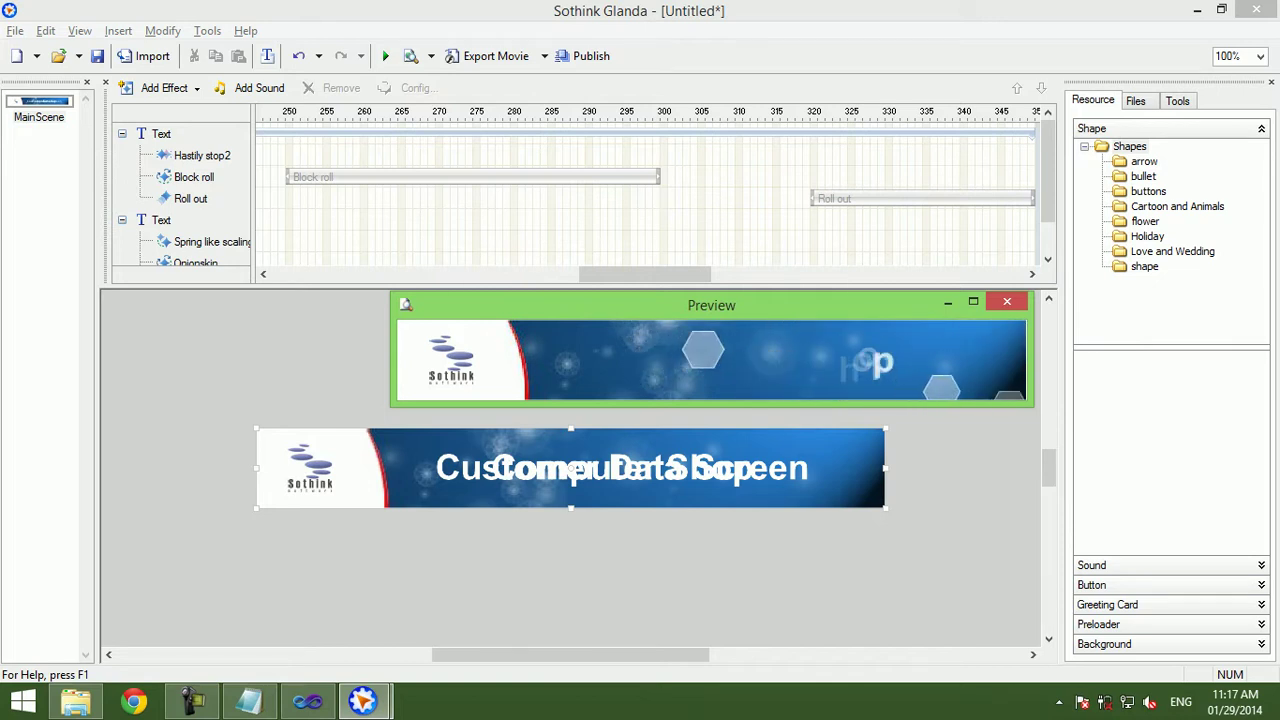
key("Escape")
left_click(310, 466)
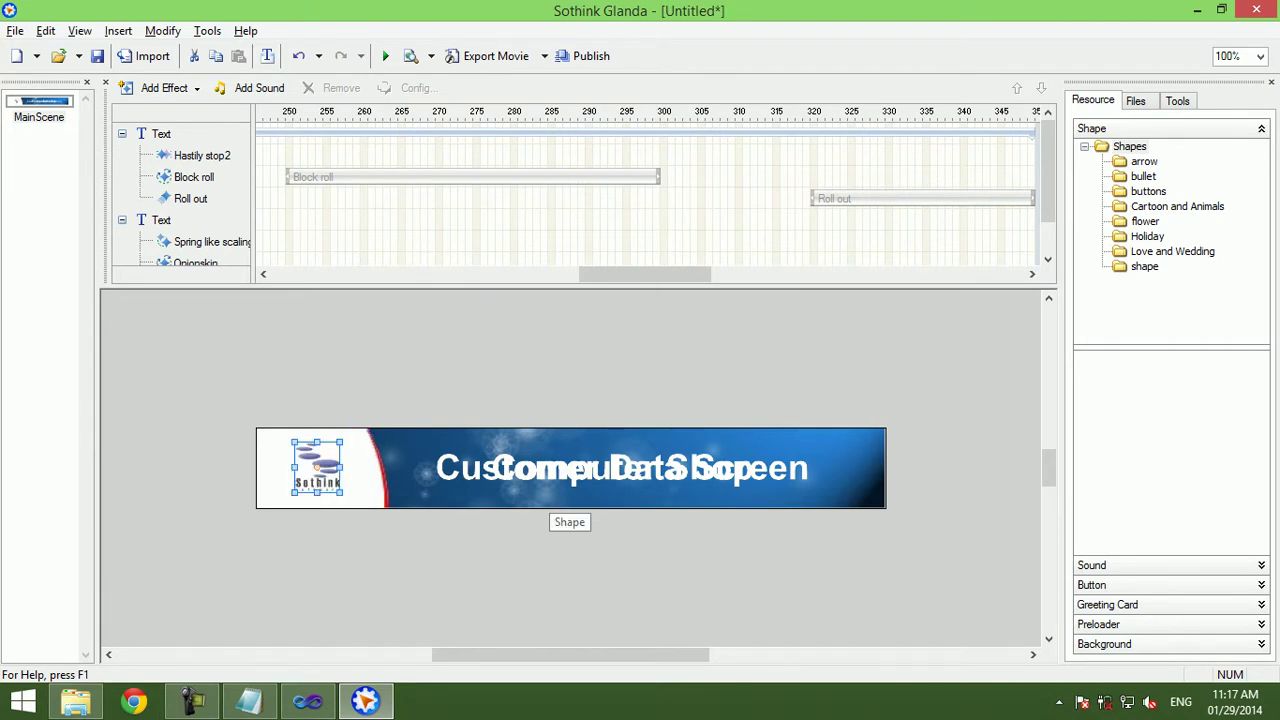
key("Delete")
Insert the Desktop photo sthlm3.jpg into the banner at its original image size.
left_click(118, 31)
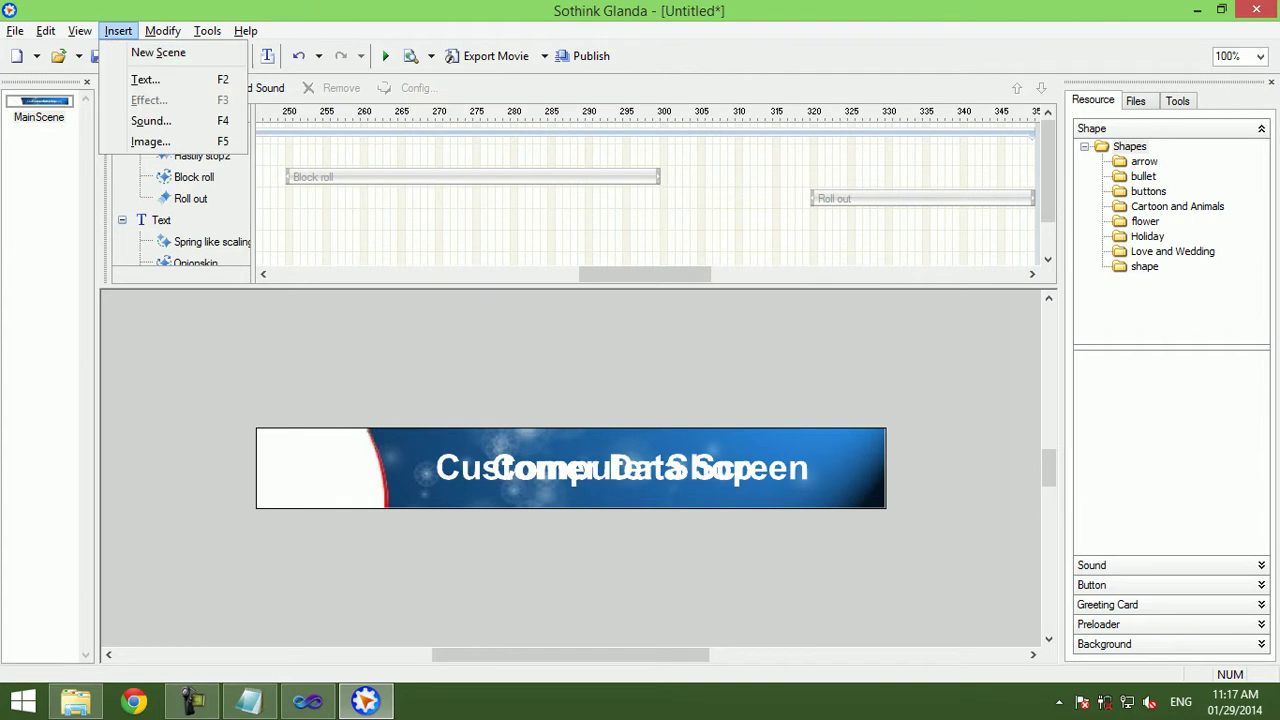
left_click(150, 141)
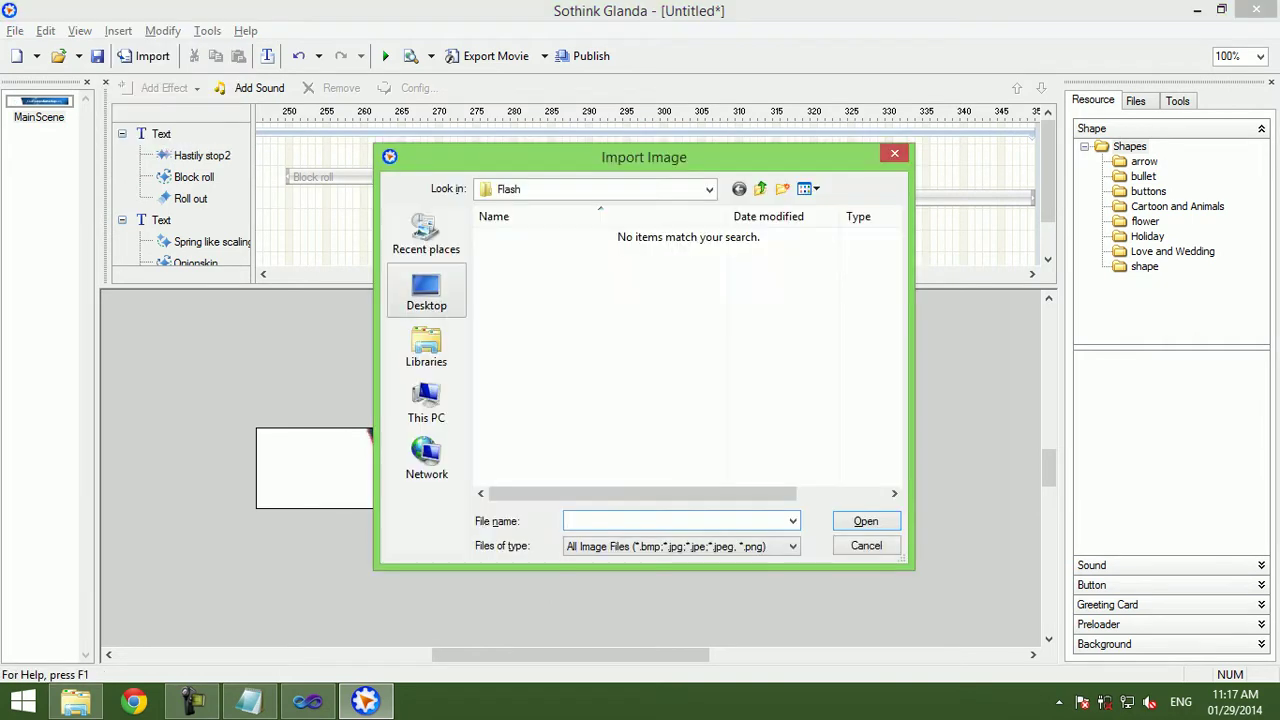
left_click(427, 290)
double_click(547, 379)
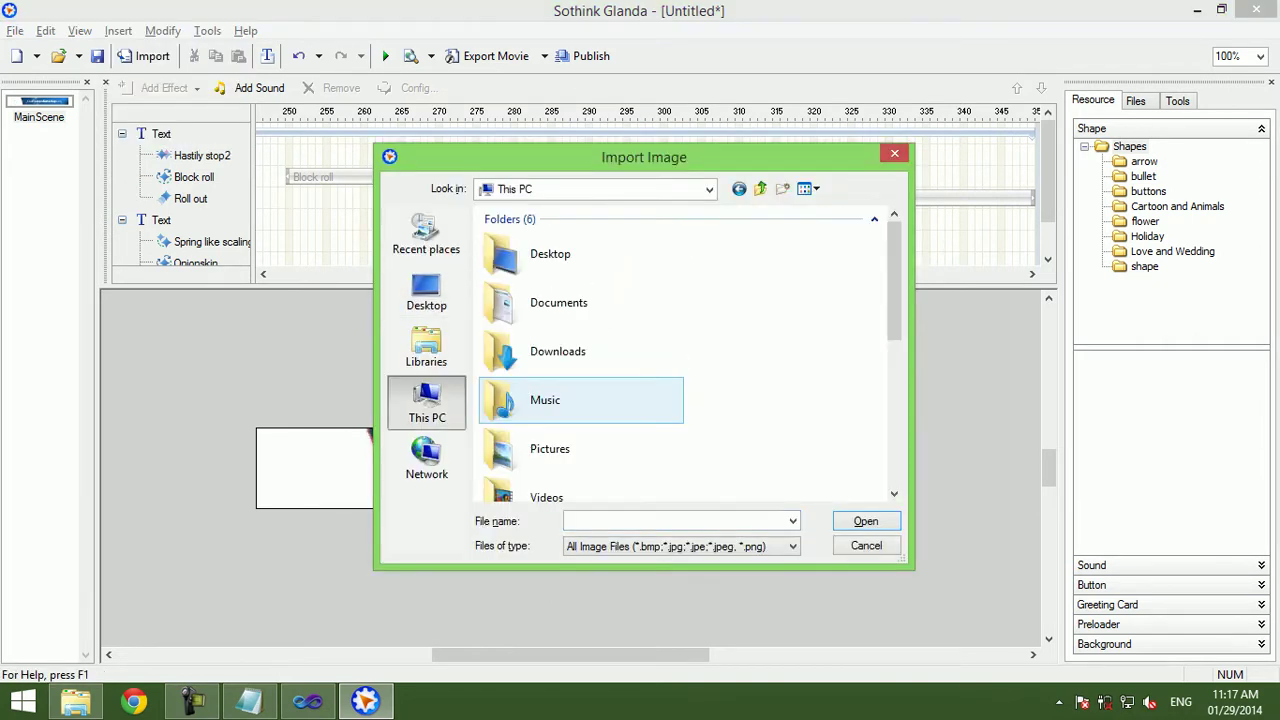
scroll(580, 400, "down", 5)
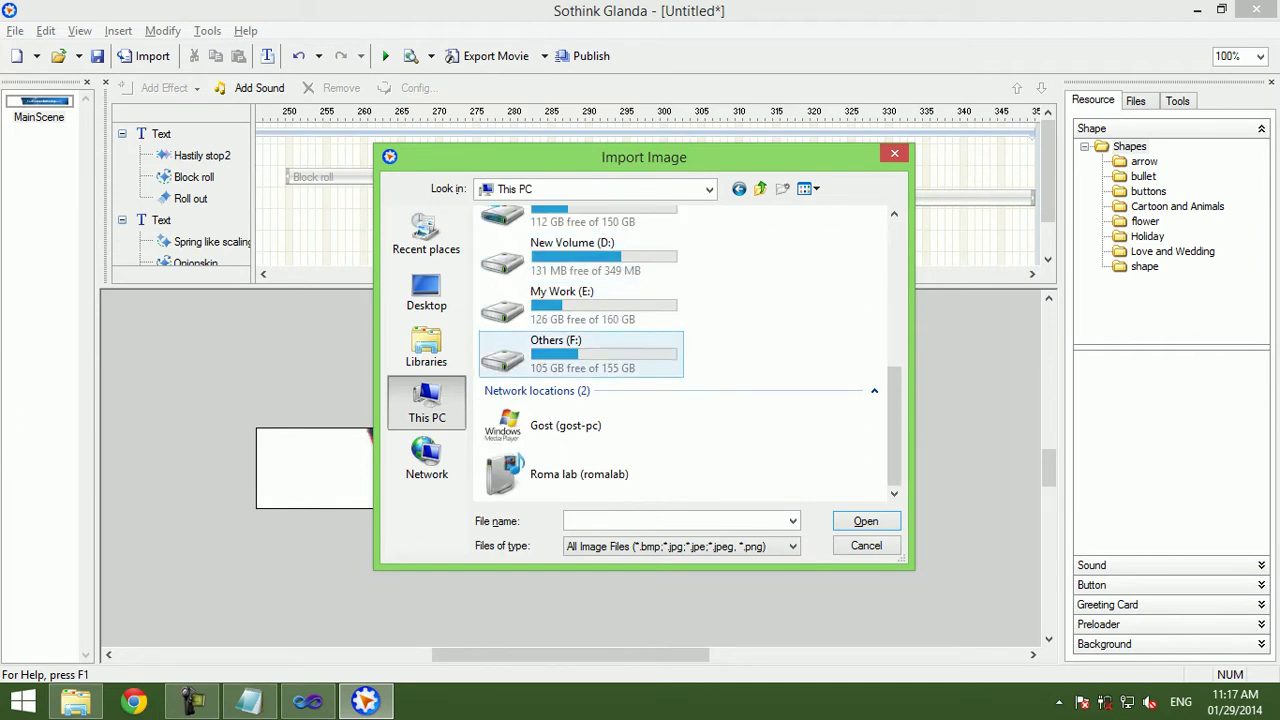
left_click(427, 290)
scroll(580, 380, "down", 5)
scroll(580, 380, "down", 5)
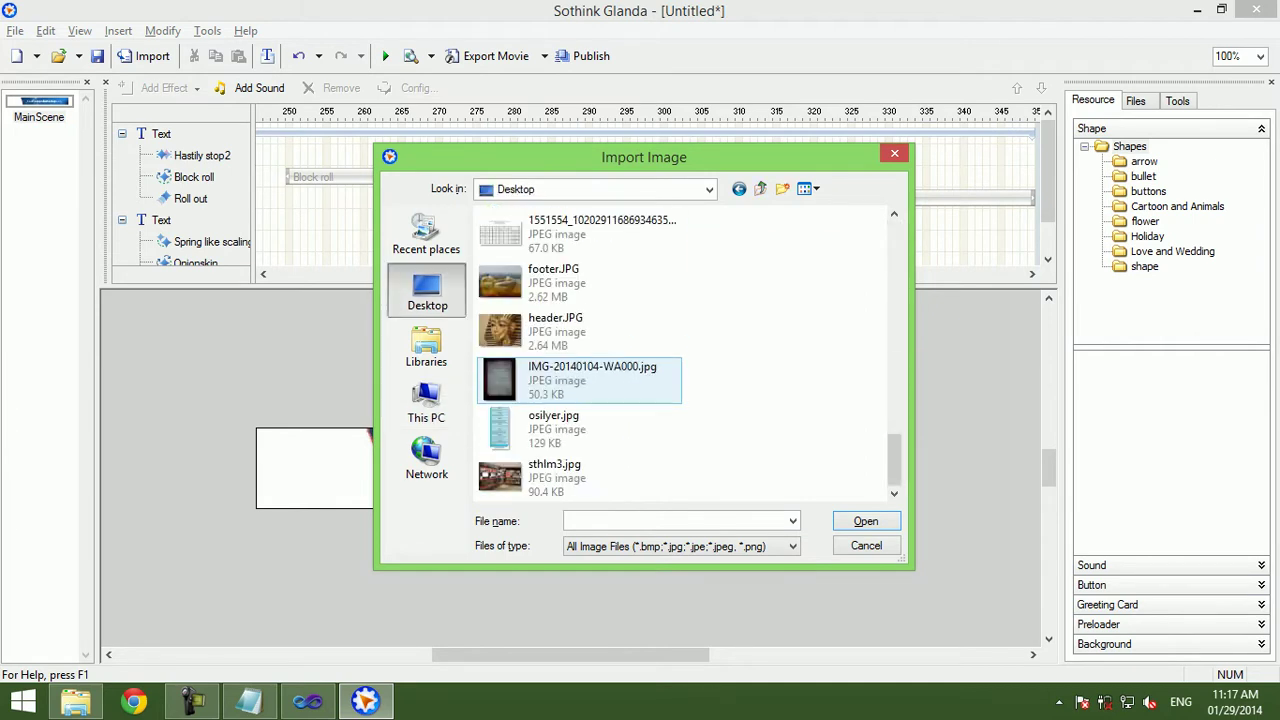
left_click(556, 330)
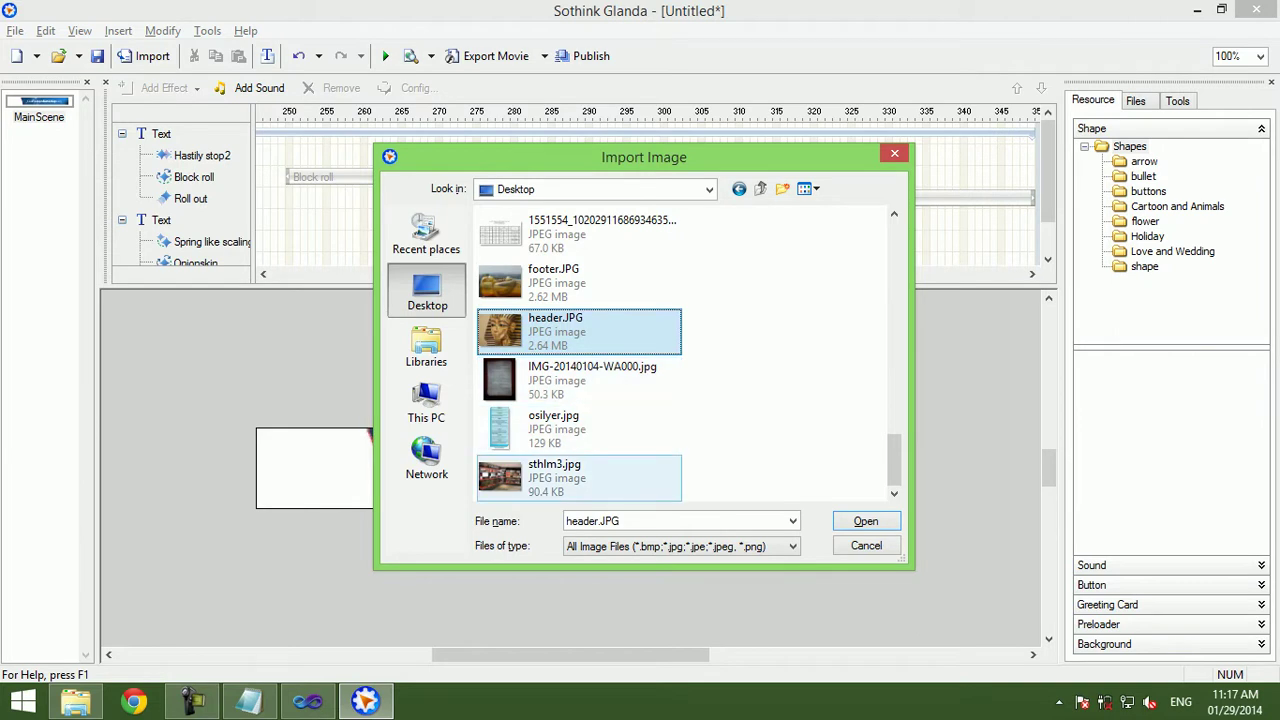
left_click(565, 478)
double_click(565, 478)
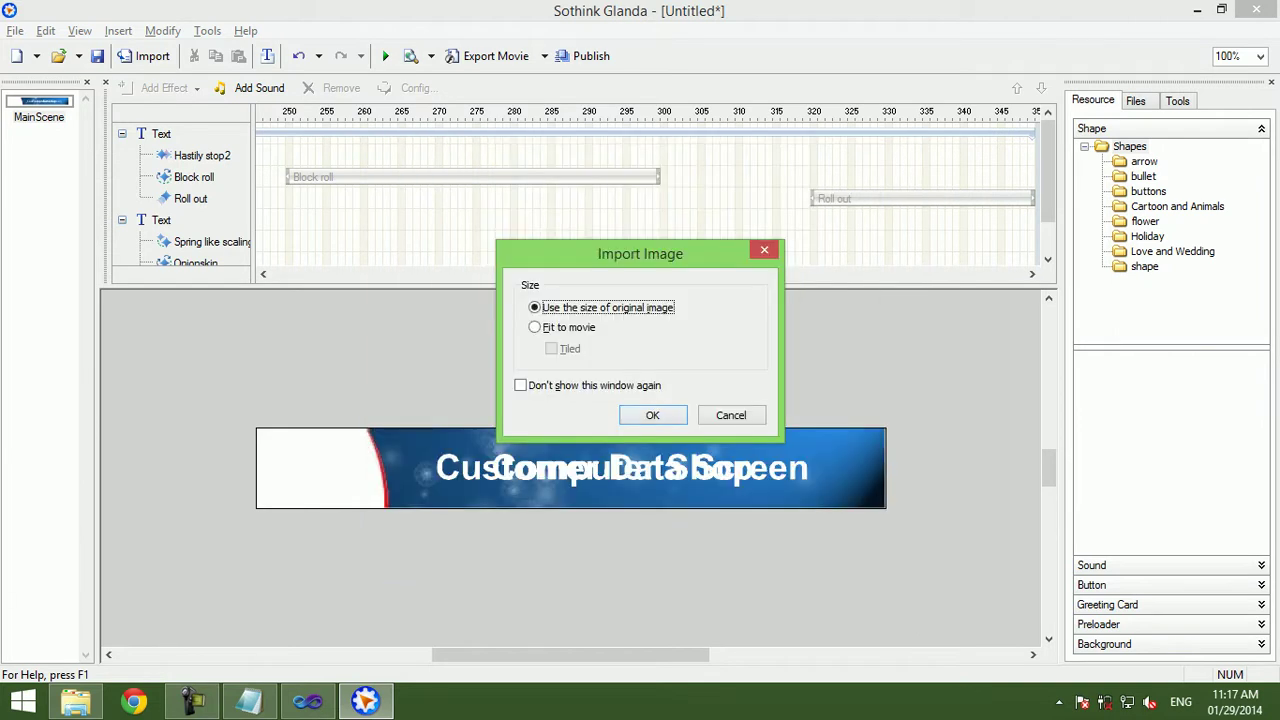
key("Return")
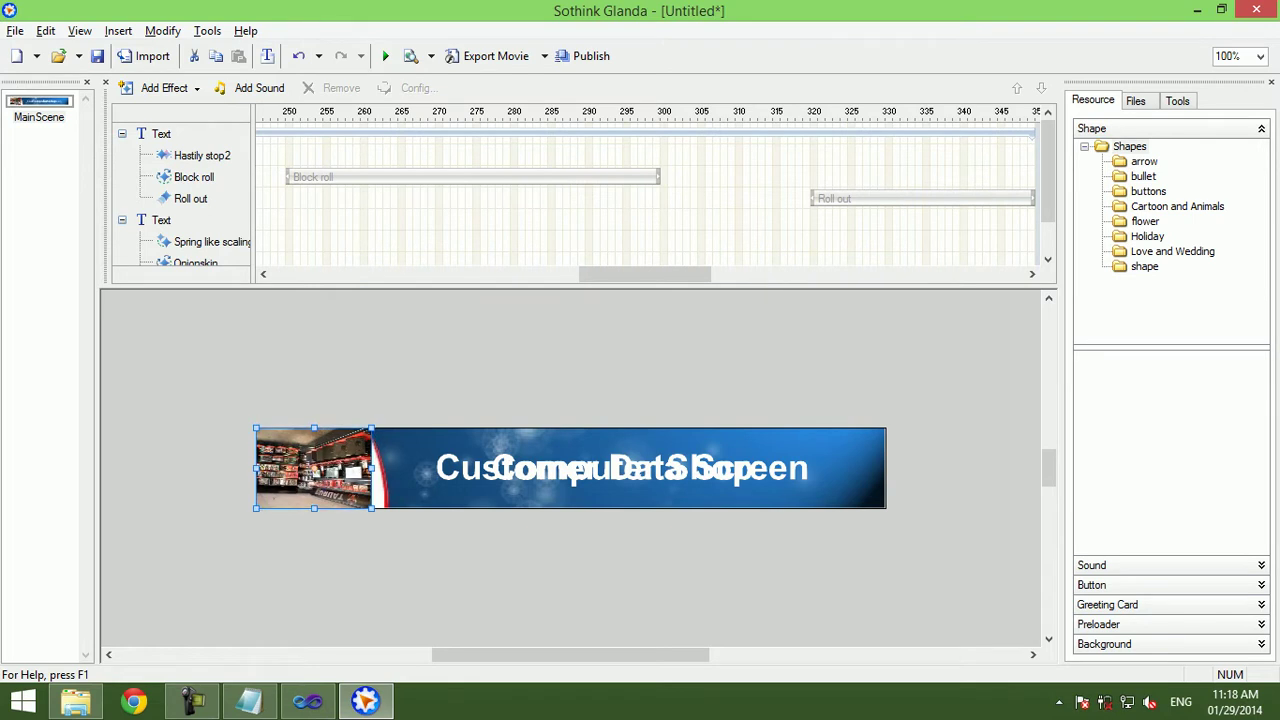
Preview the banner with the store photo, then cancel a stray image import.
left_click(385, 56)
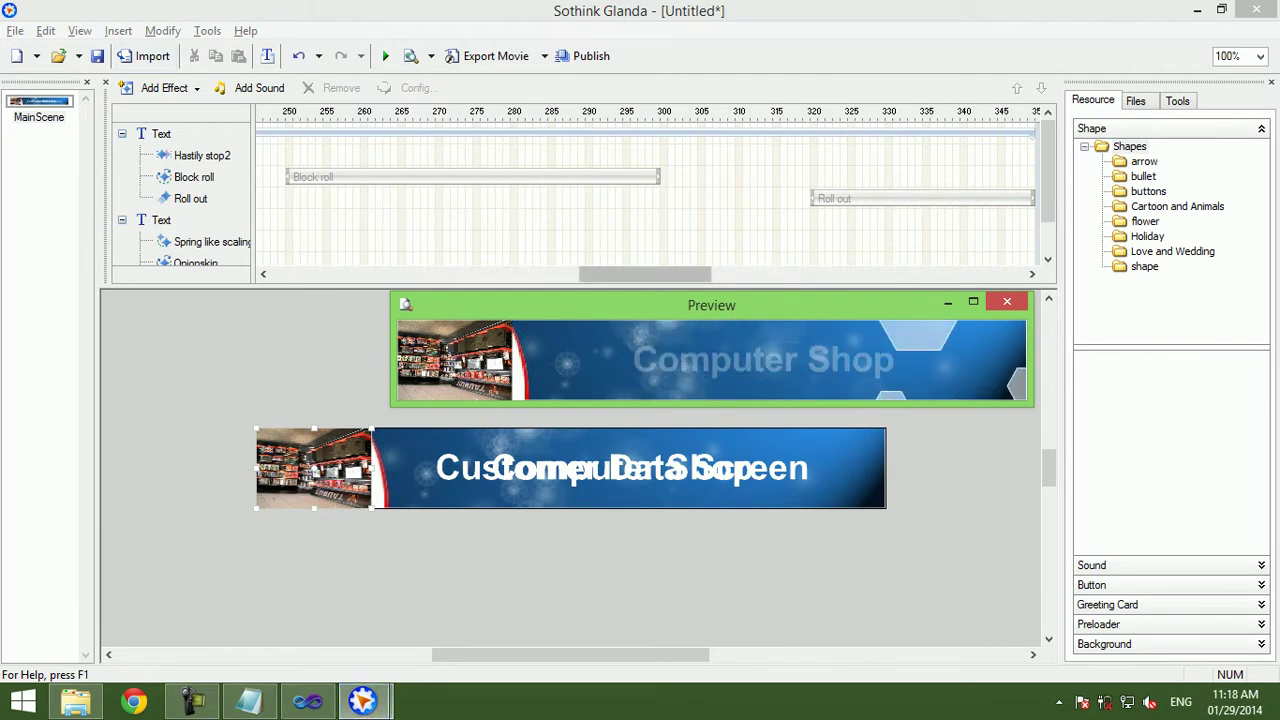
left_click(1007, 301)
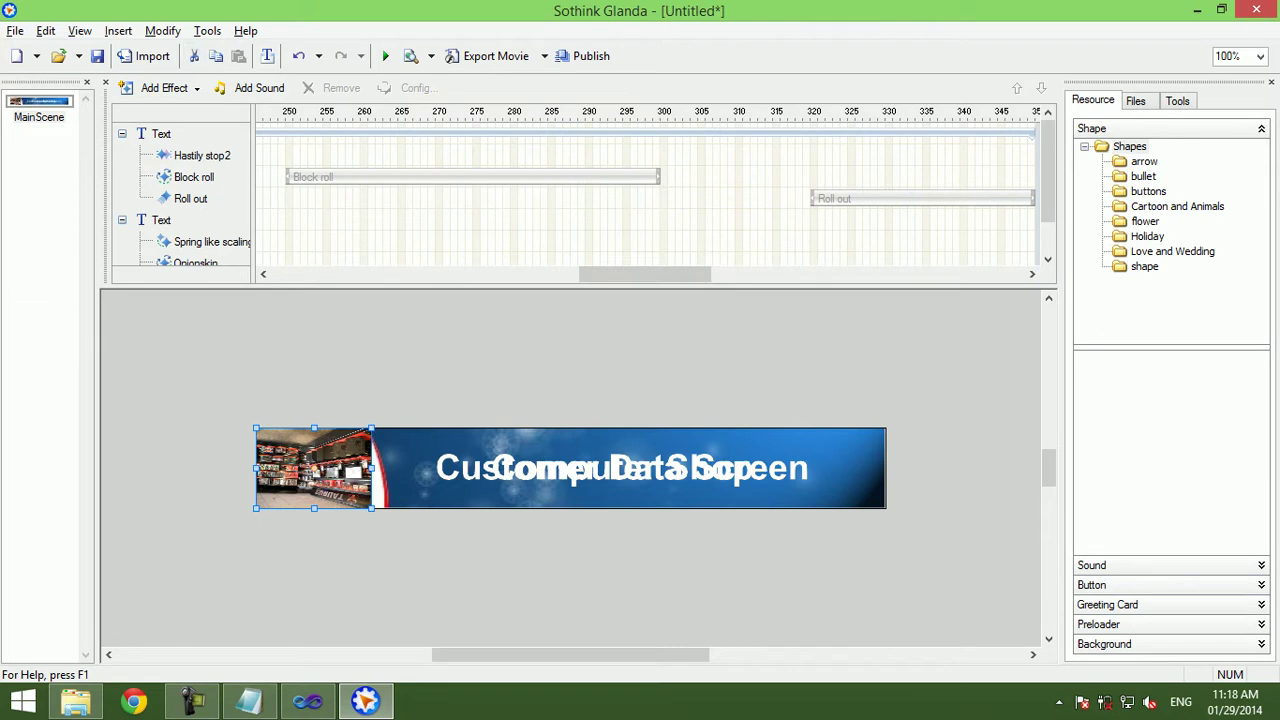
left_click(15, 30)
left_click(53, 210)
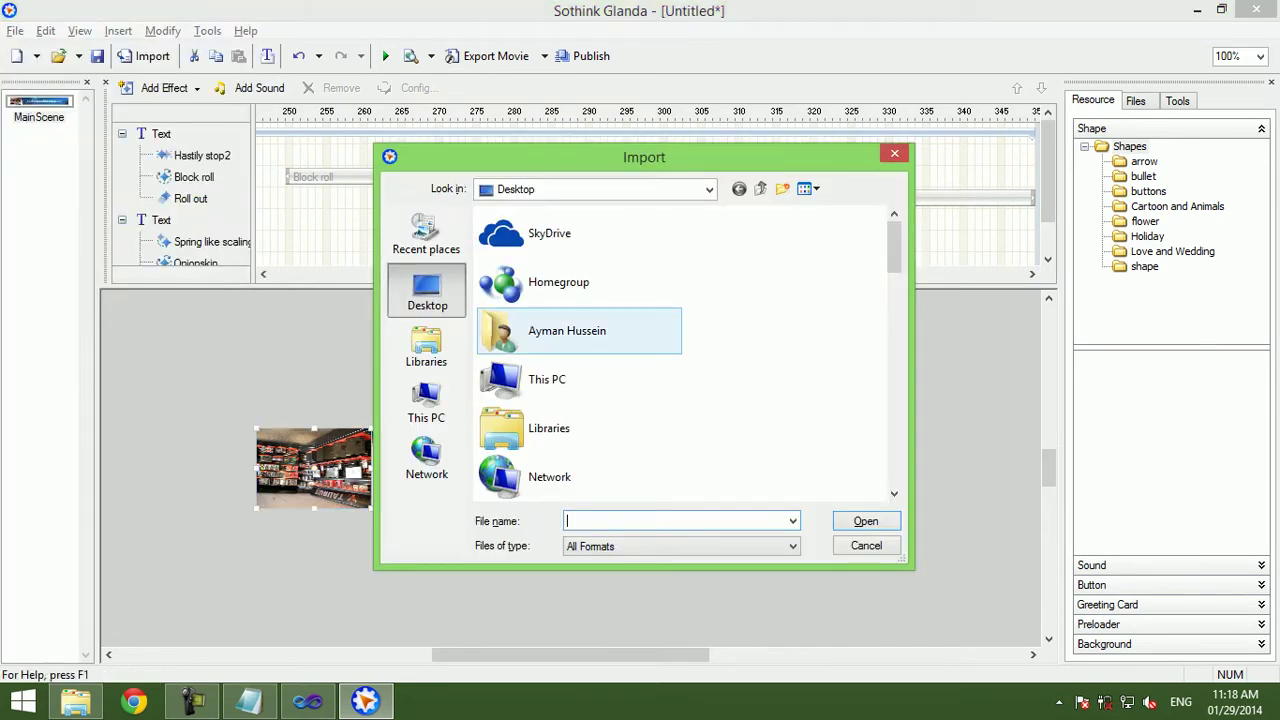
key("Escape")
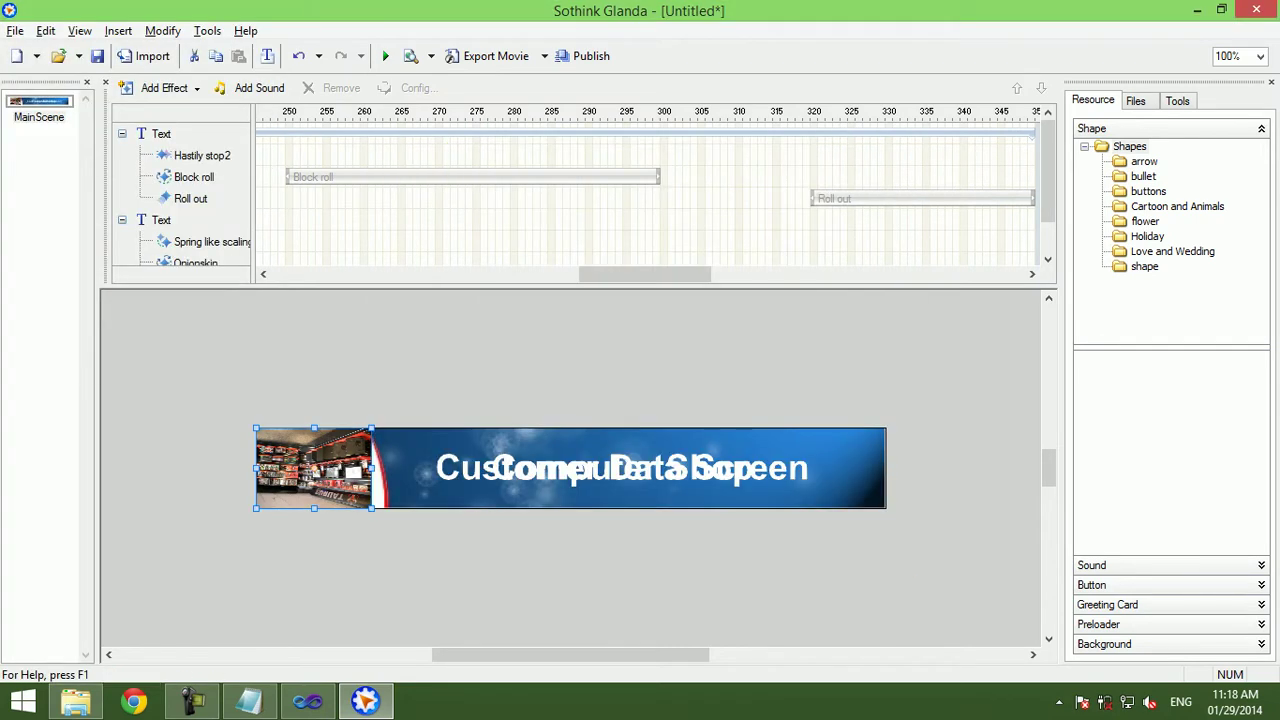
Export the banner over the existing Customer.swf and switch to Visual Studio.
left_click(15, 30)
left_click(60, 283)
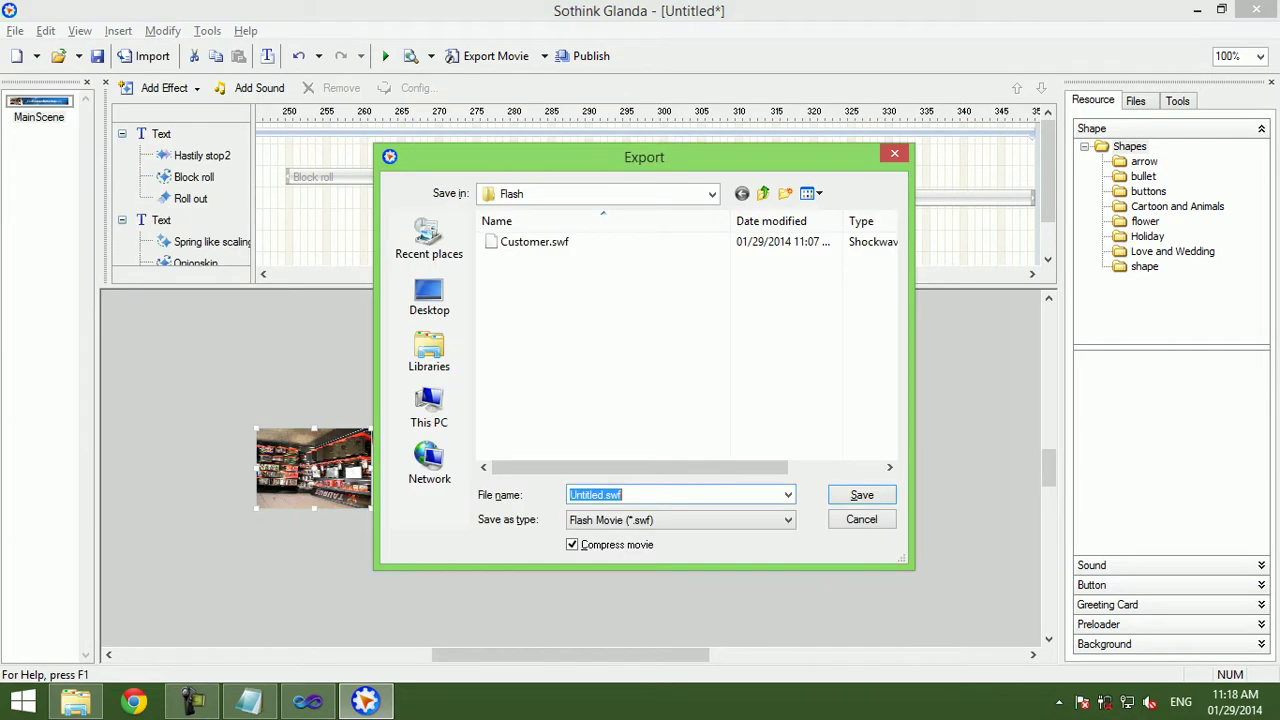
left_click(534, 241)
left_click(862, 494)
key("Left")
key("Return")
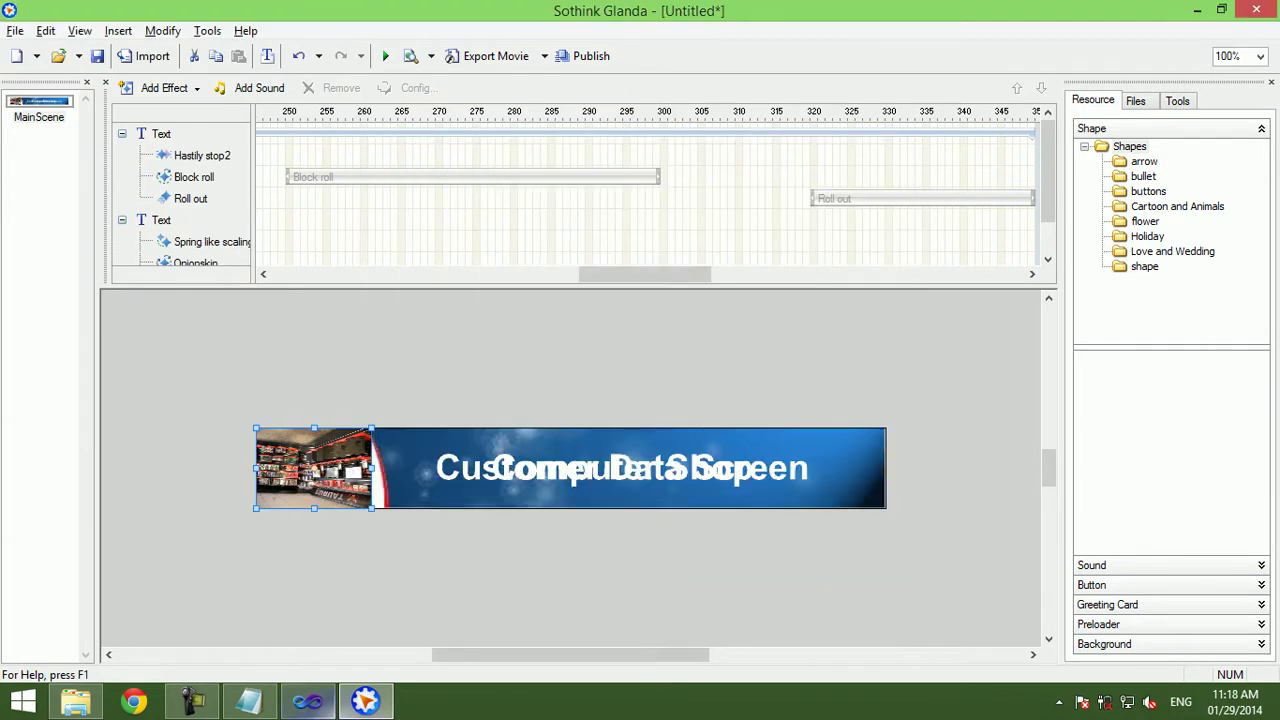
left_click(307, 700)
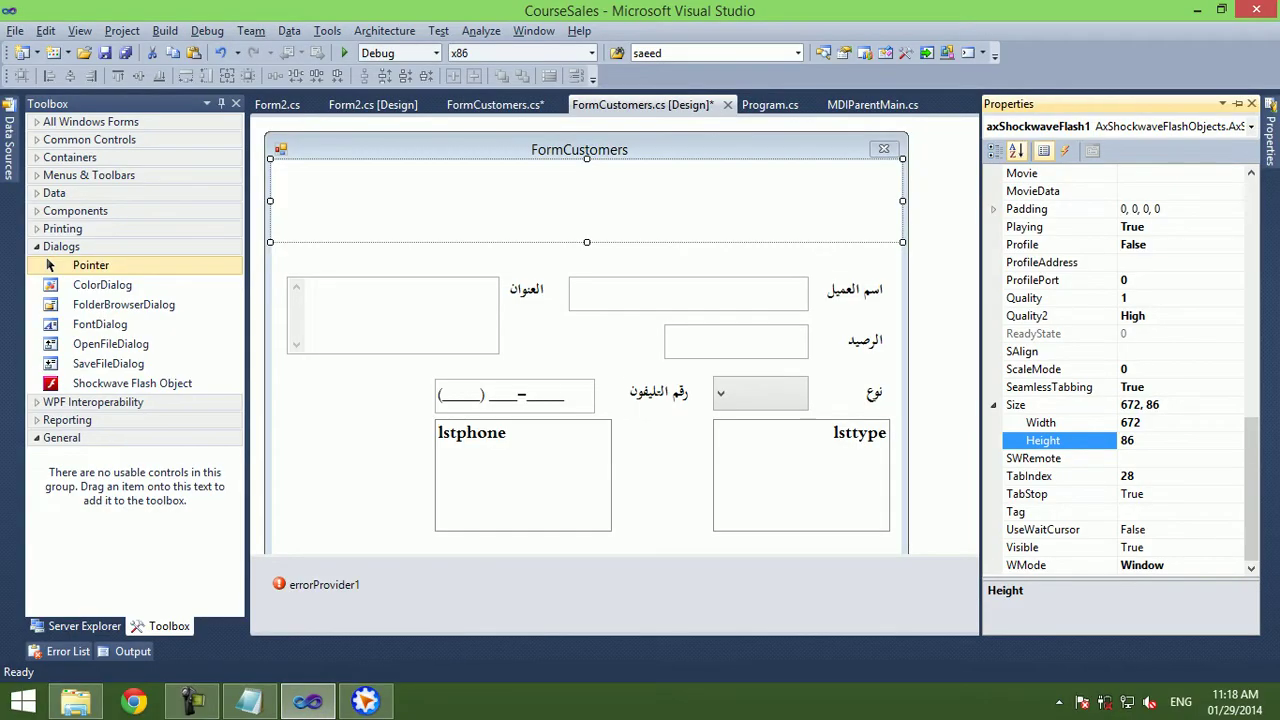
Select the Shockwave Flash control's Movie property, then view the FormCustomers.cs code.
right_click(593, 211)
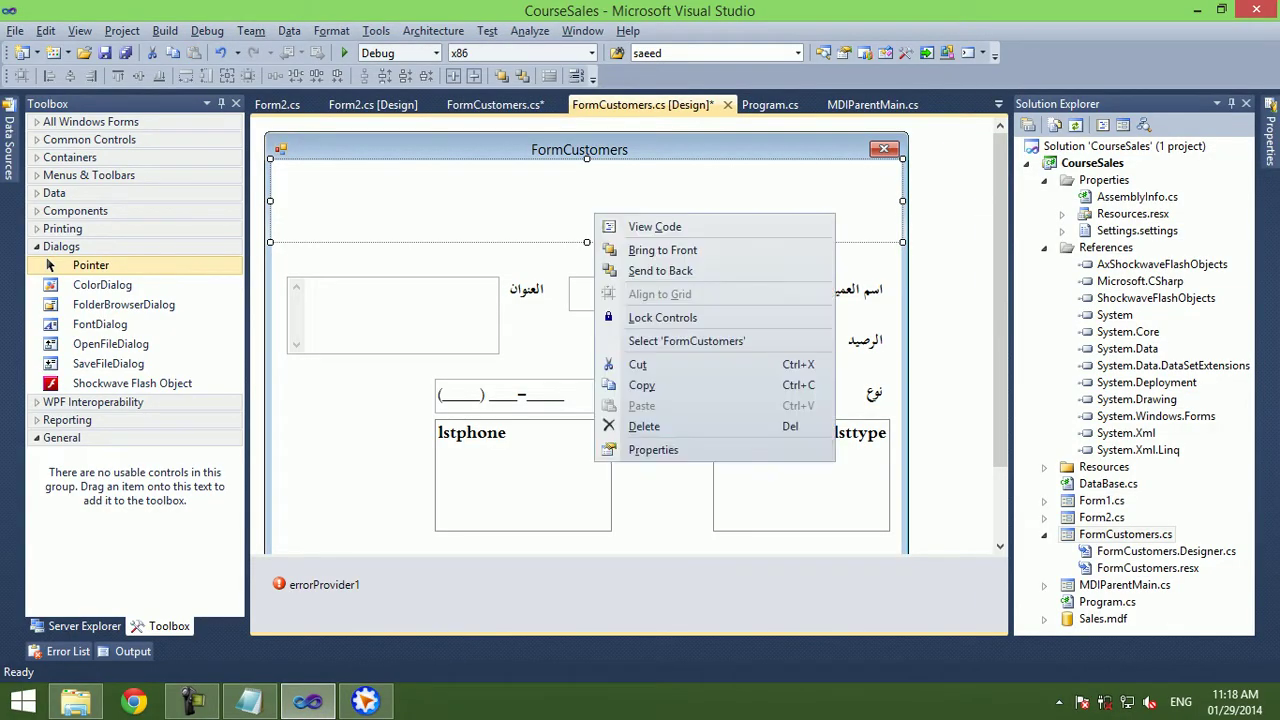
left_click(625, 449)
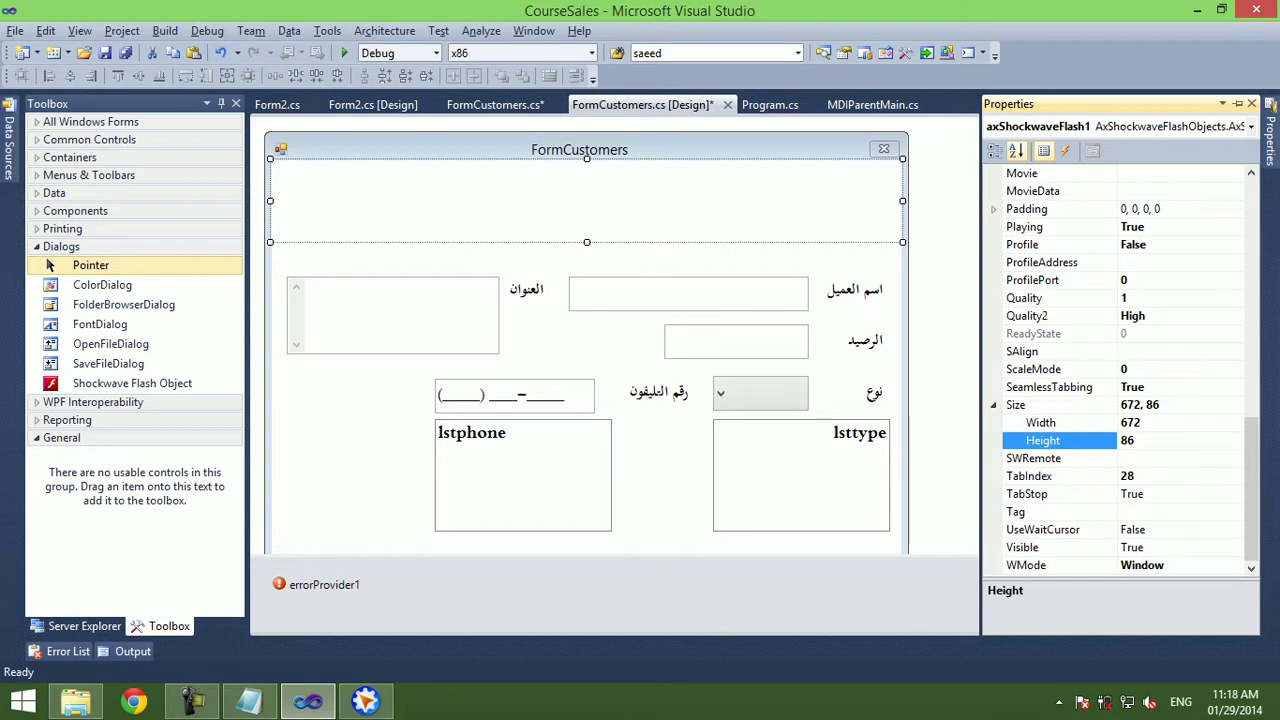
scroll(1120, 370, "up", 3)
left_click(1022, 333)
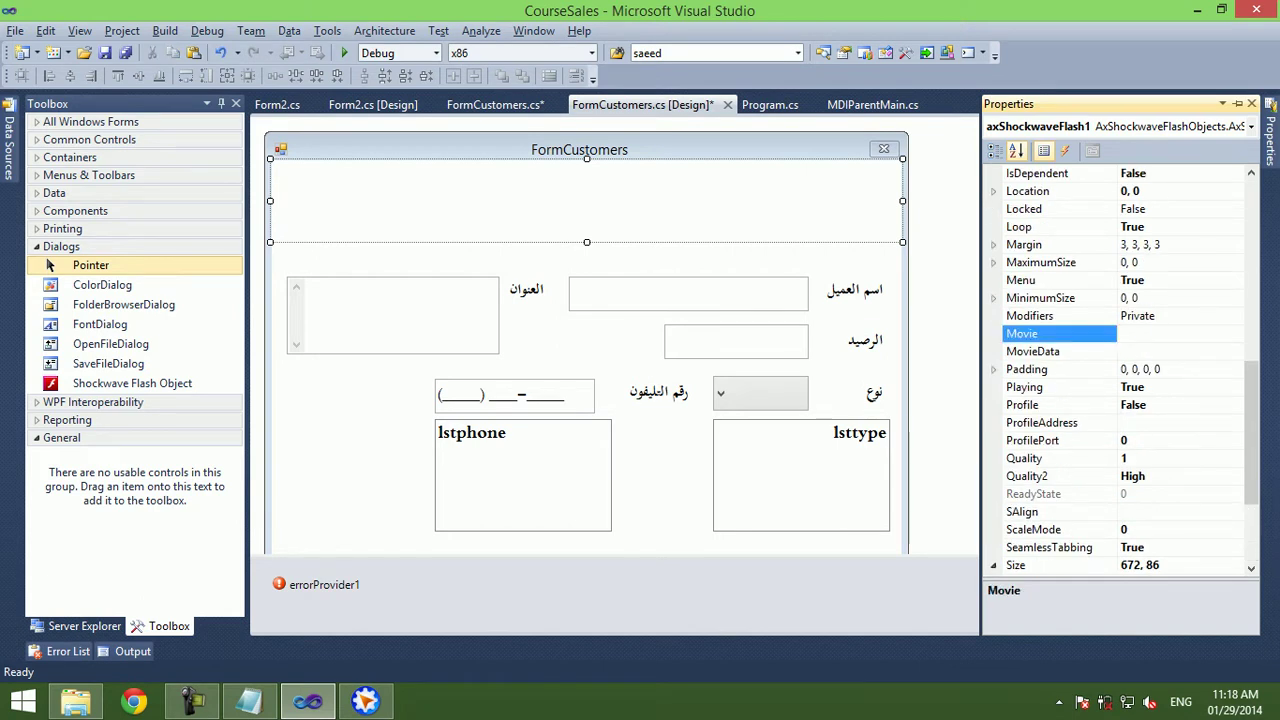
scroll(1120, 370, "up", 2)
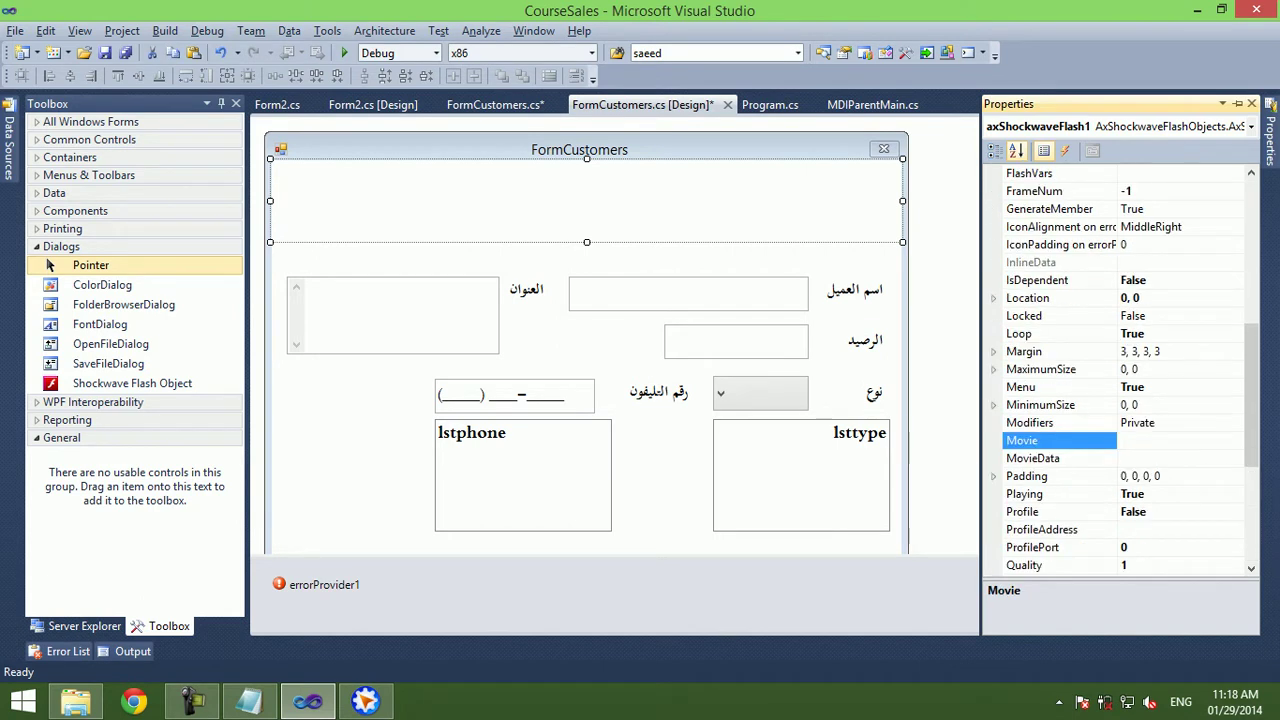
scroll(1120, 370, "down", 2)
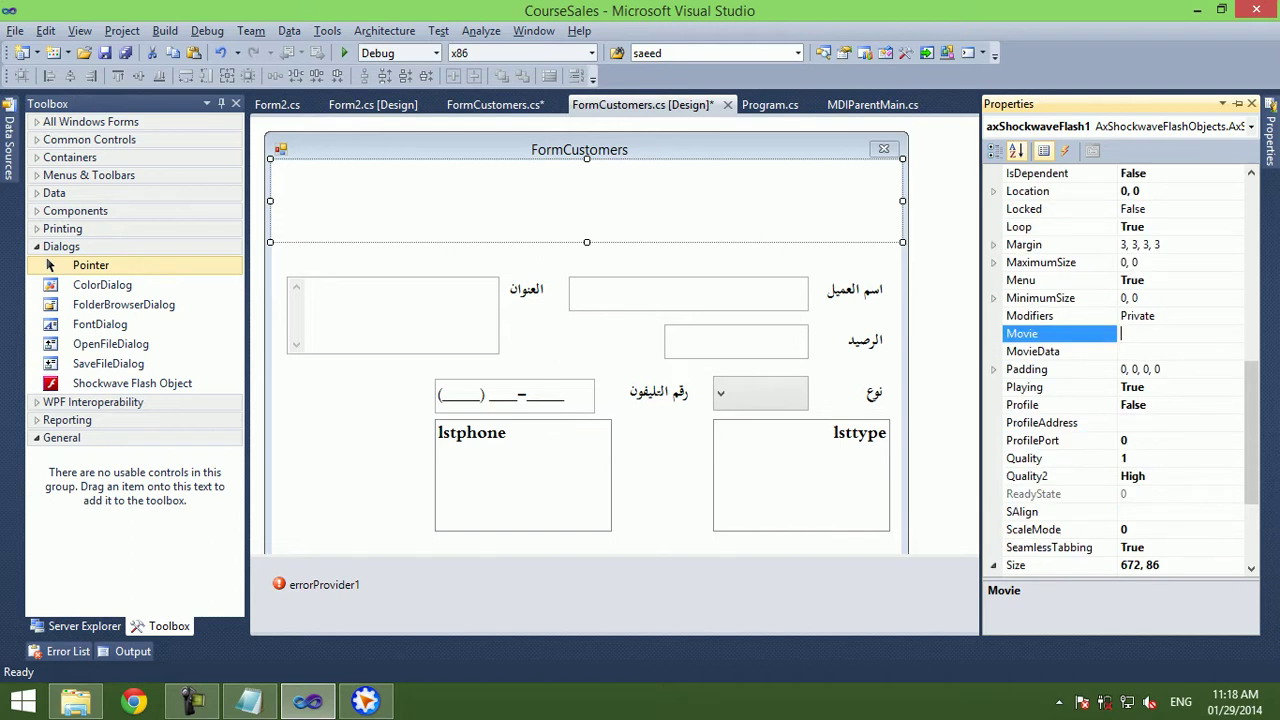
key("F7")
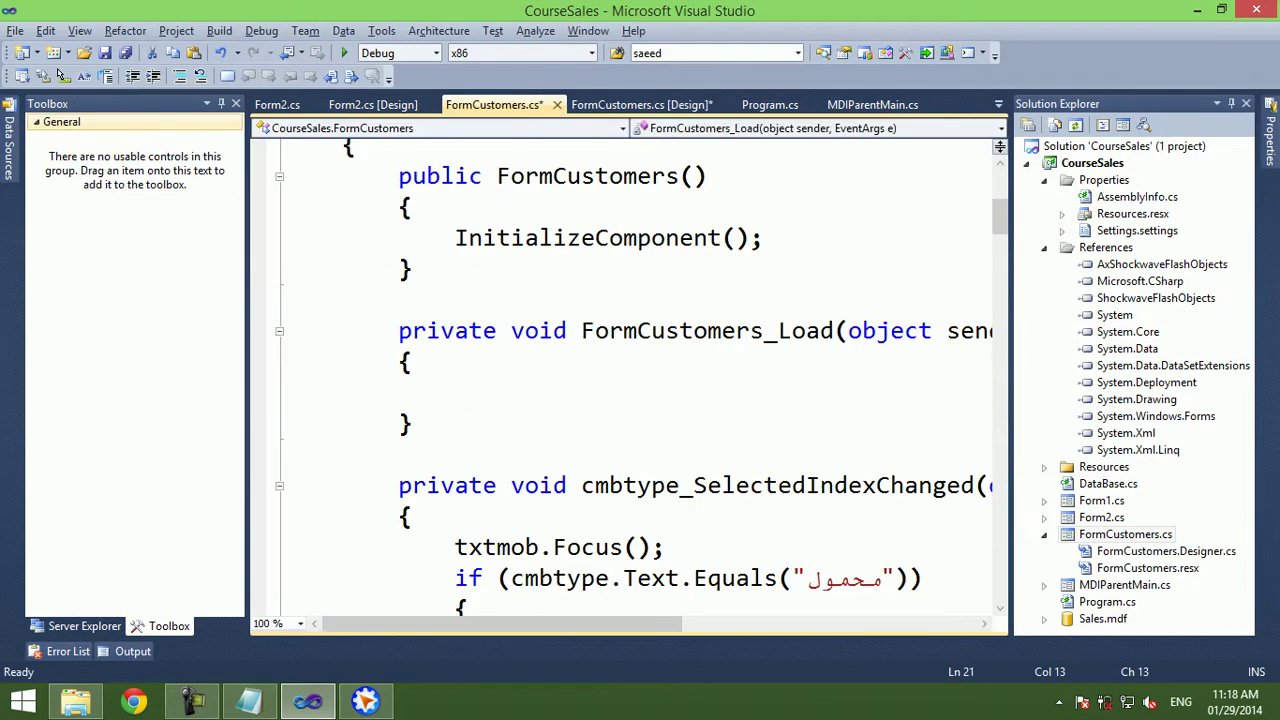
Try typing the Flash control's name in FormCustomers_Load, then erase it.
type("sho")
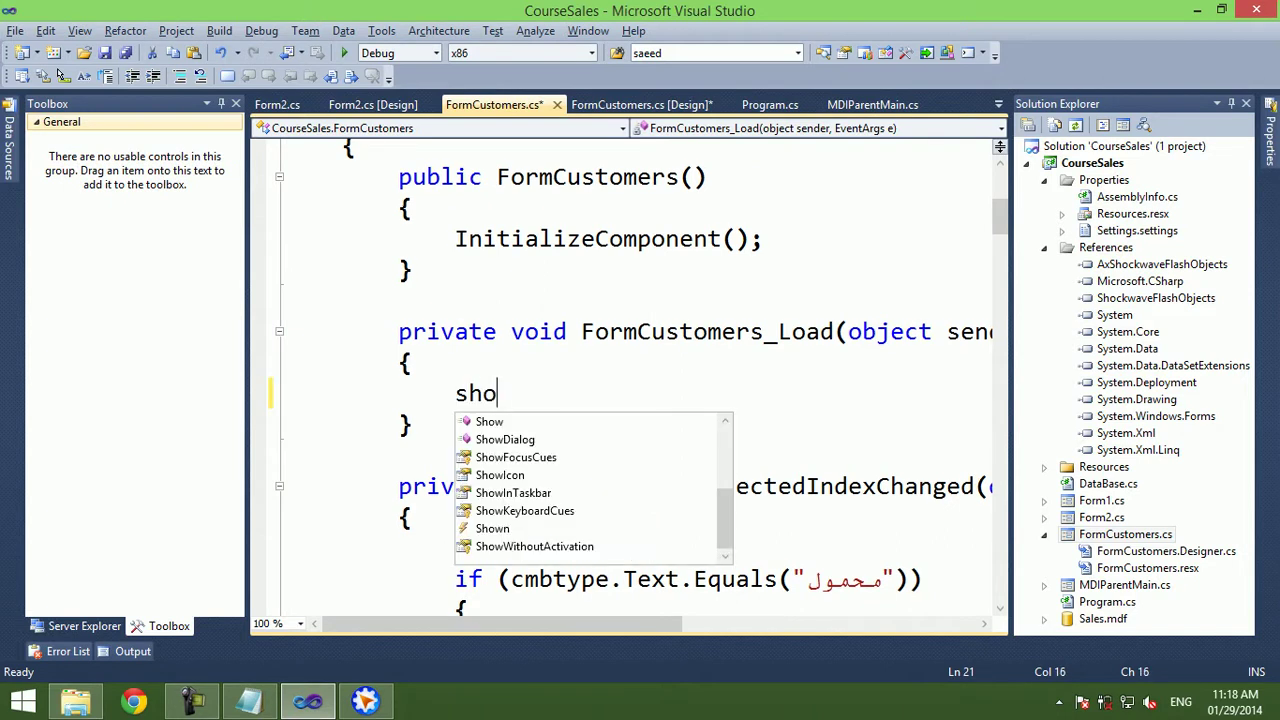
key("BackSpace")
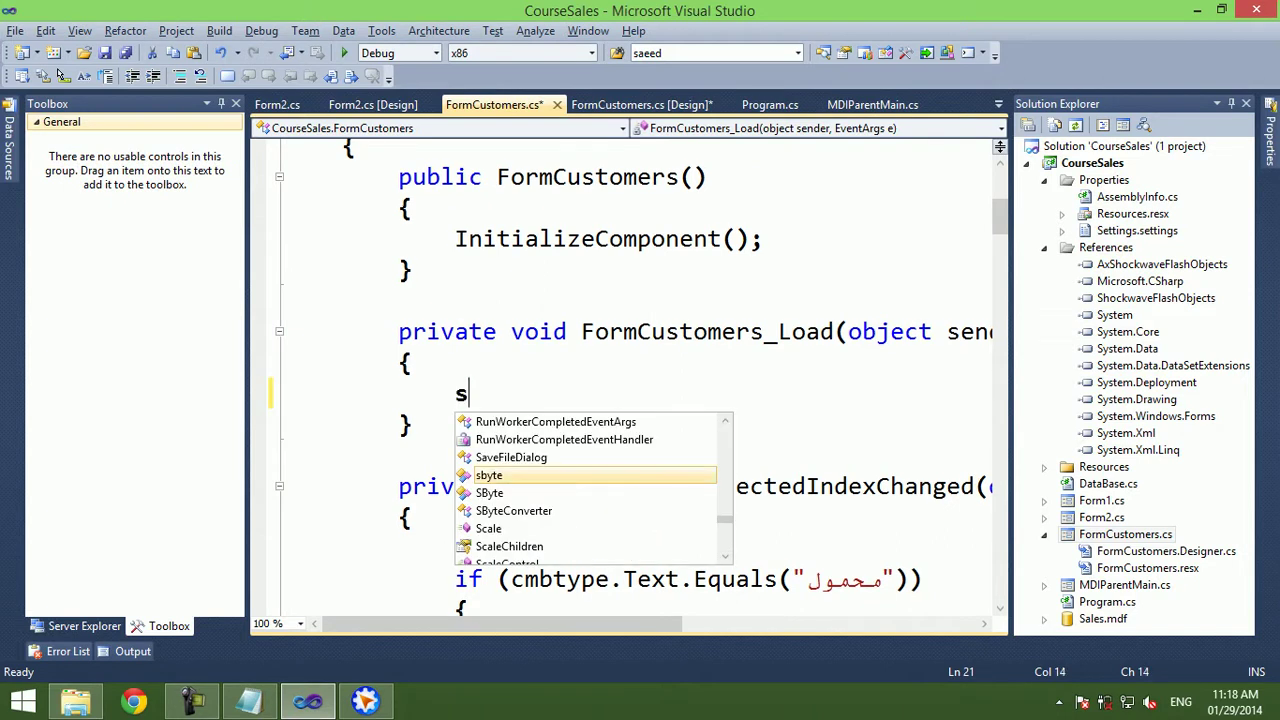
type("hok")
key("Down")
key("Page_Down")
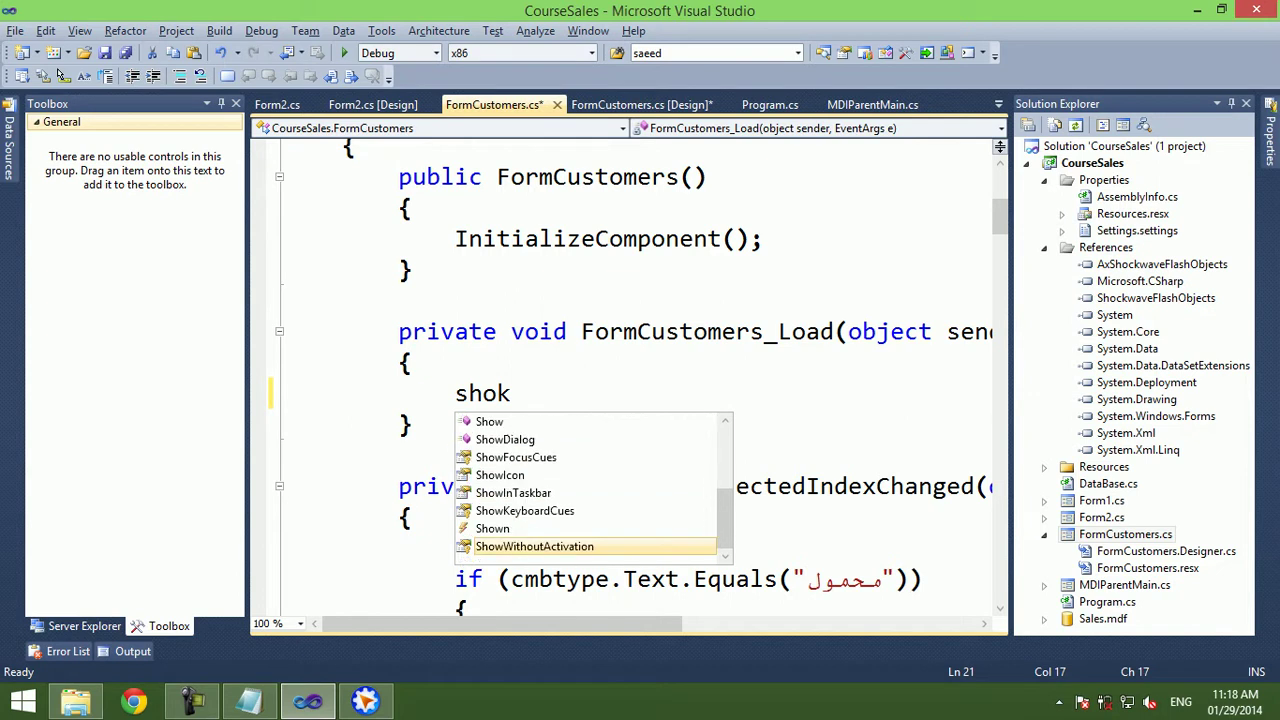
key("BackSpace")
key("BackSpace")
key("BackSpace")
key("BackSpace")
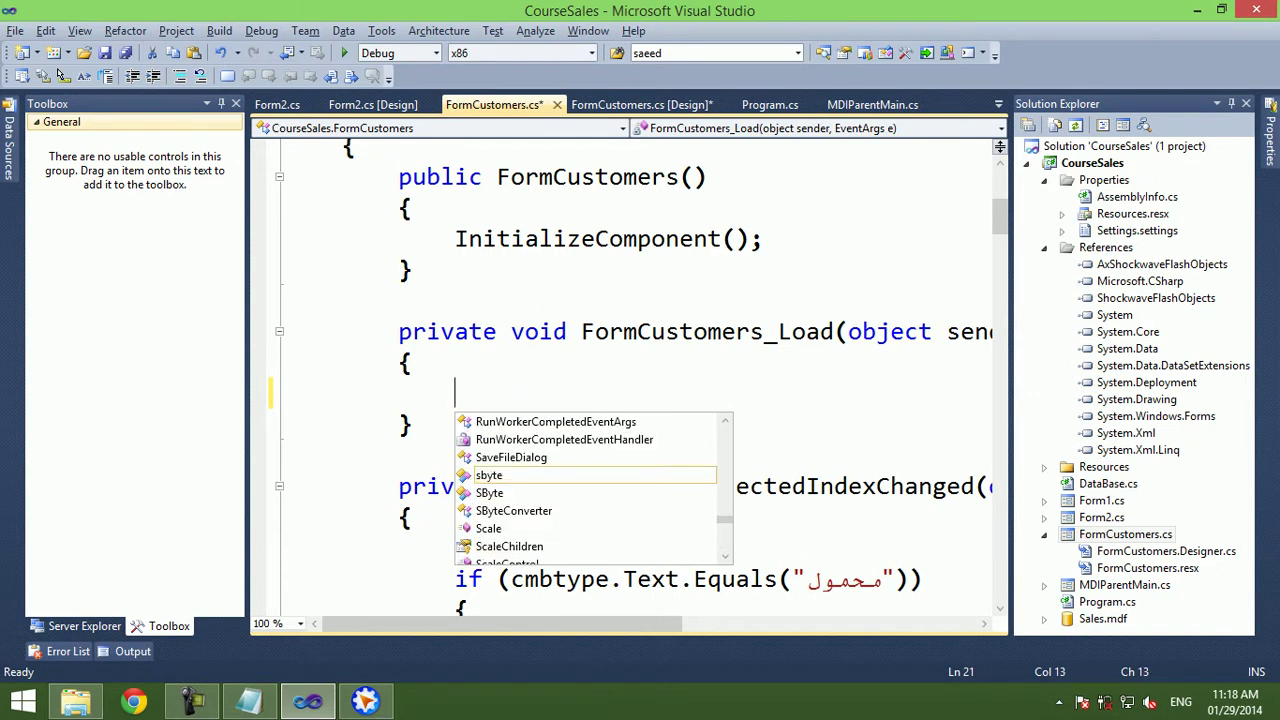
Copy the axShockwaveFlash1 name and write axShockwaveFlash1.LoadMovie(1, ""); in the load handler.
left_click(641, 104)
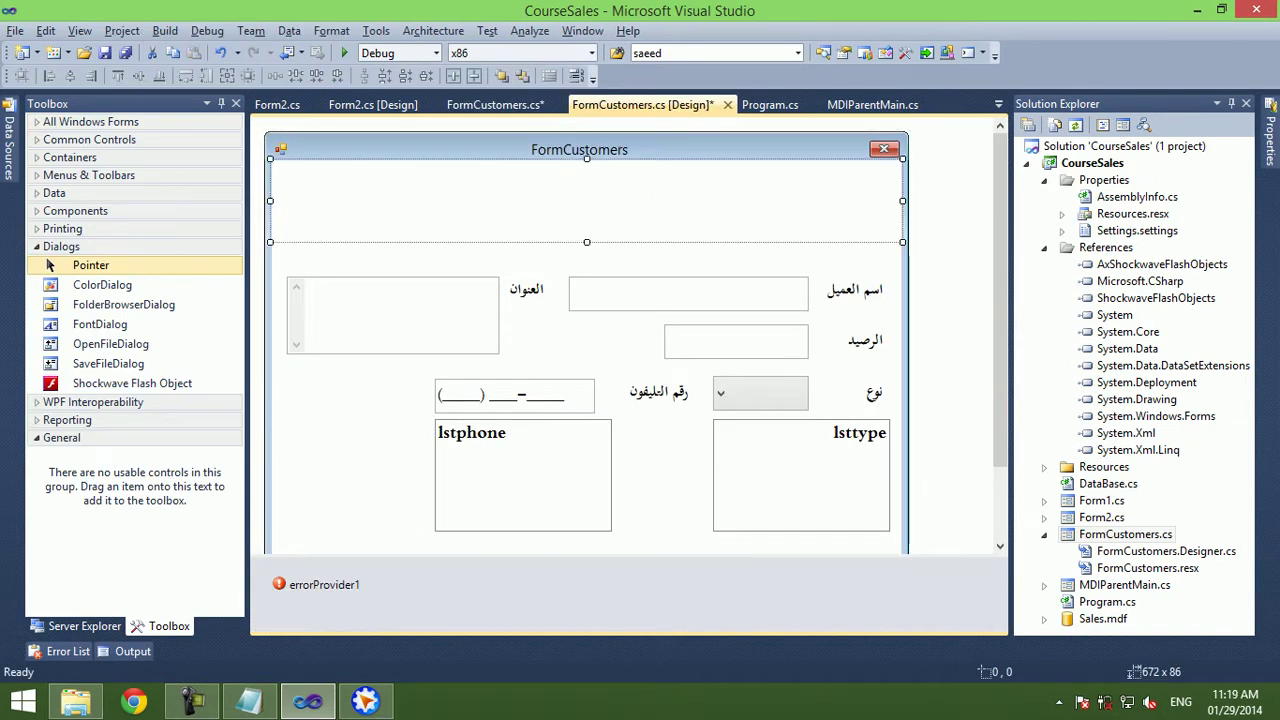
key("F4")
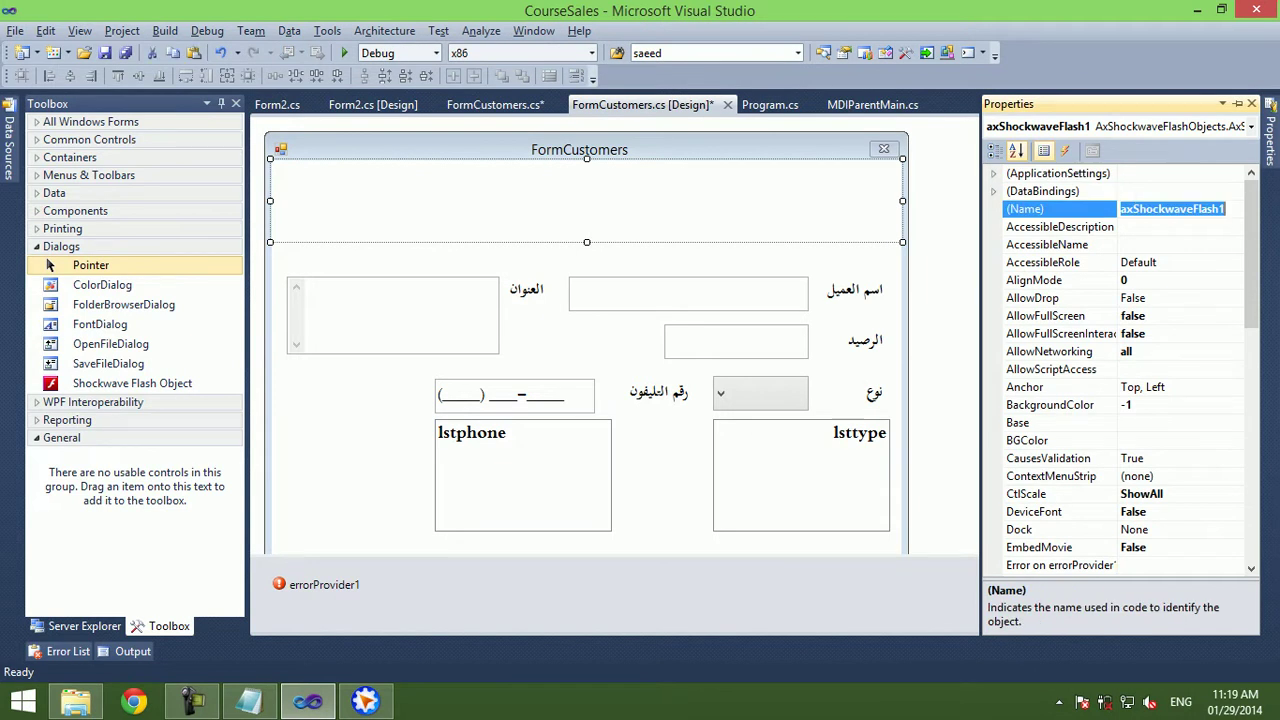
key("ctrl+c")
key("F7")
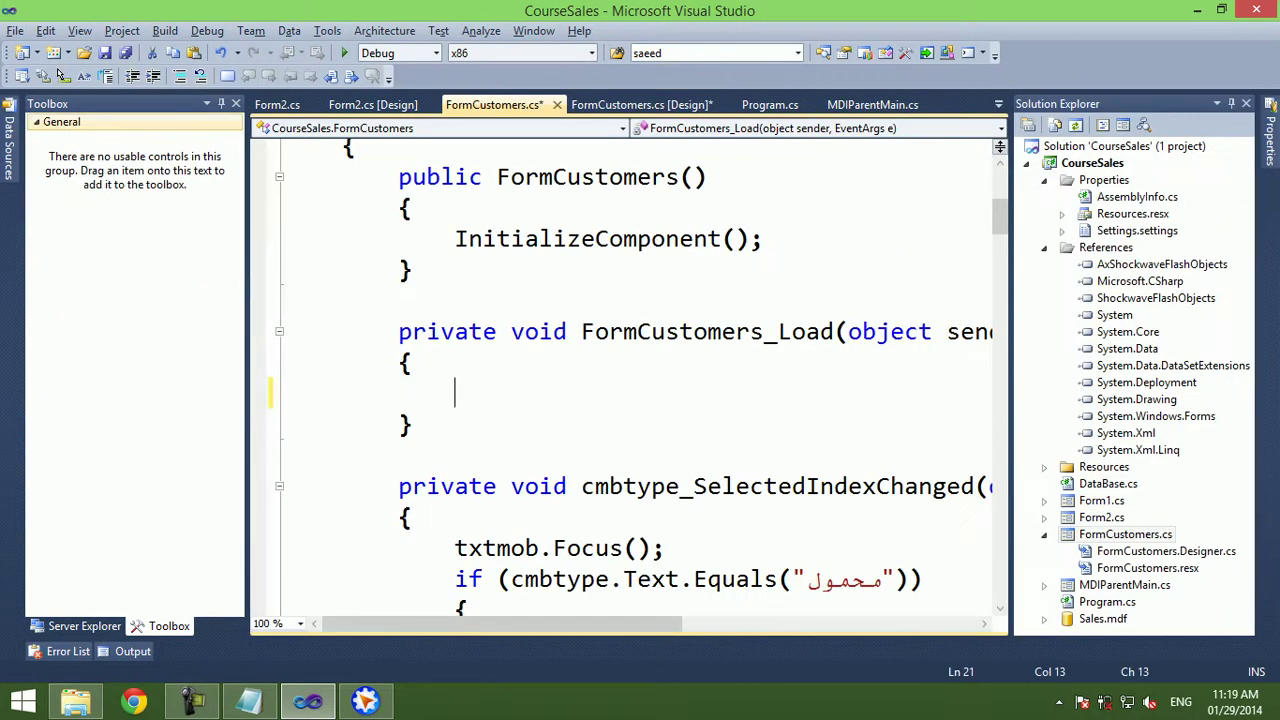
key("ctrl+v")
type(".")
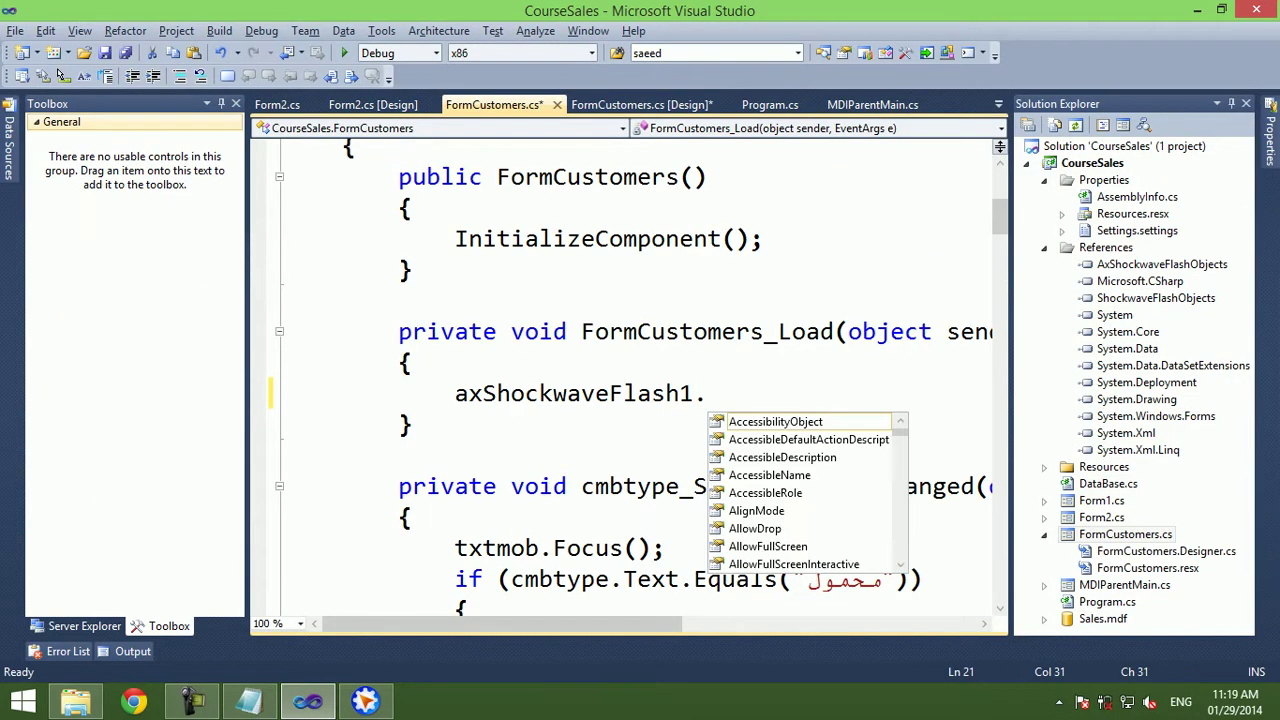
type("lo")
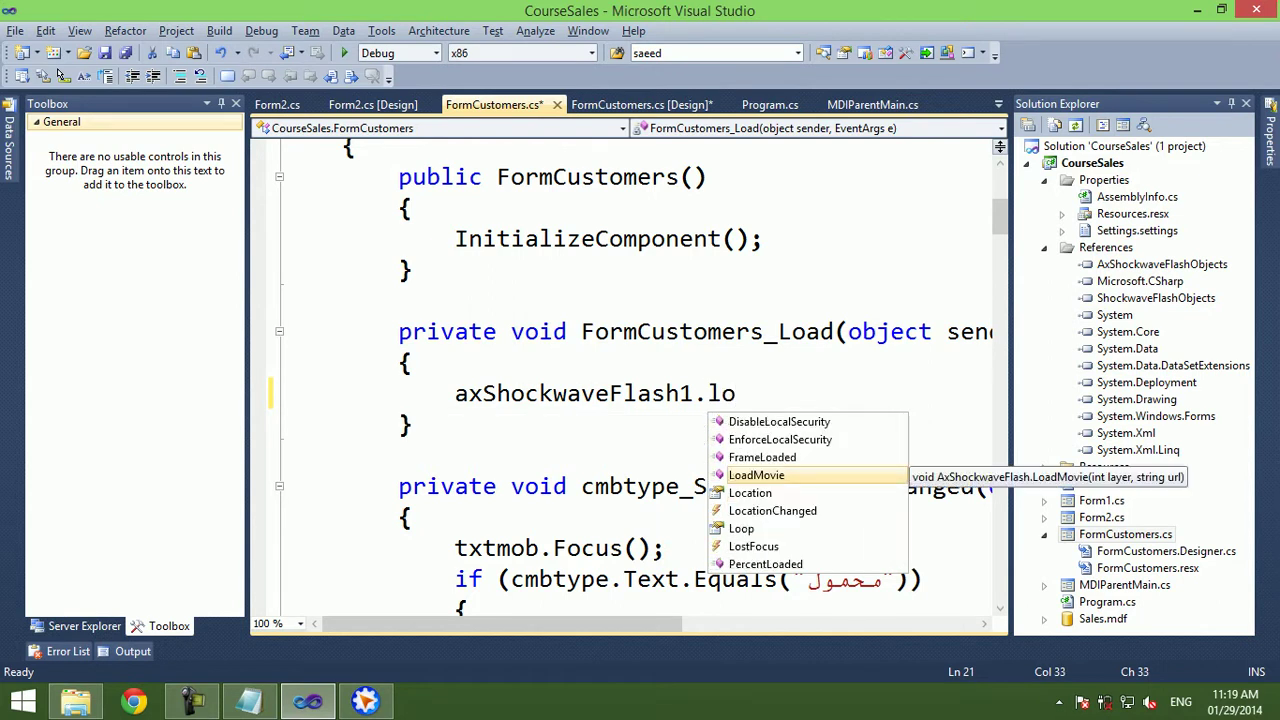
key("Tab")
type("(")
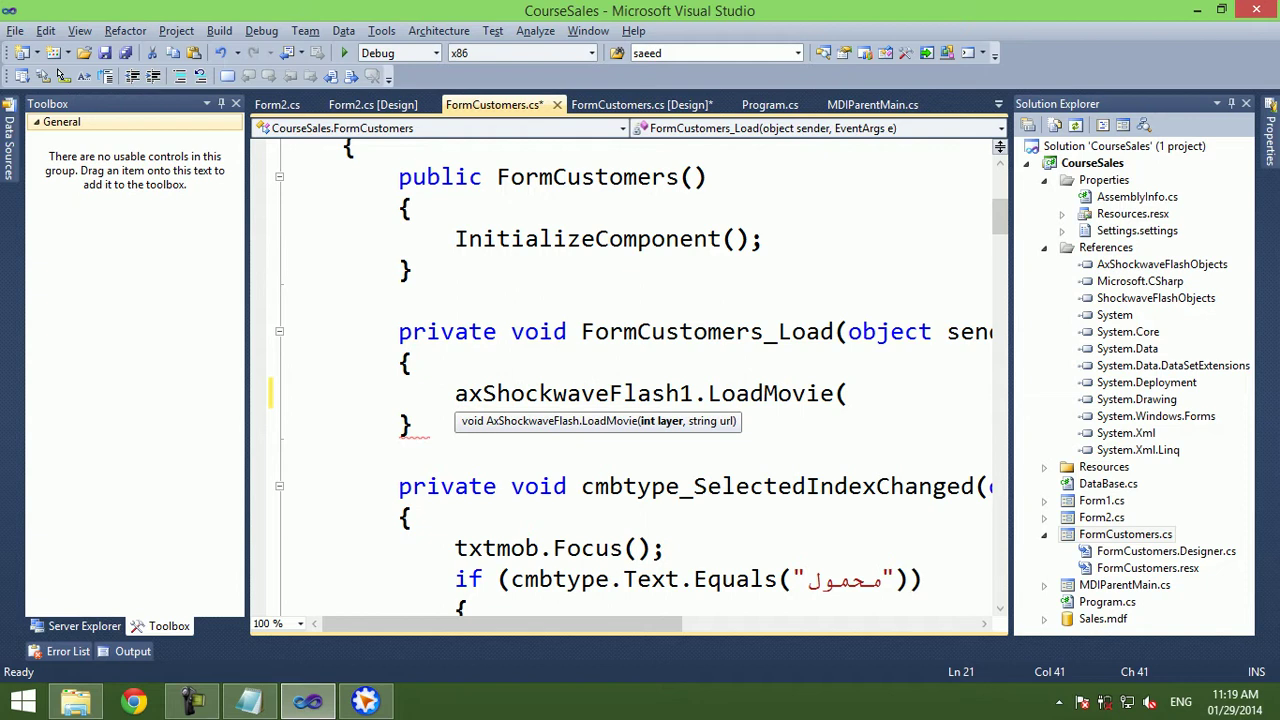
type("1, \"\");")
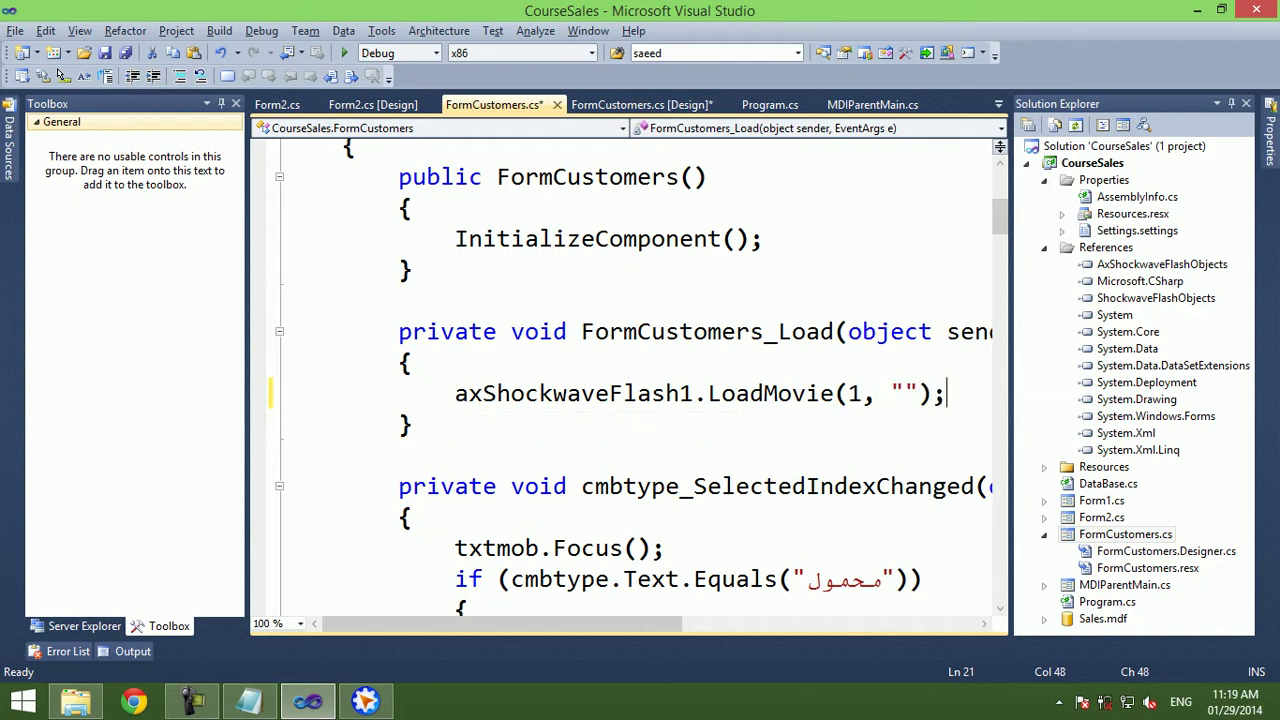
Hide the toolbox and place the caret before the empty movie path.
left_click(221, 103)
key("Down")
left_click(679, 393)
type("App")
key("BackSpace")
key("BackSpace")
key("BackSpace")
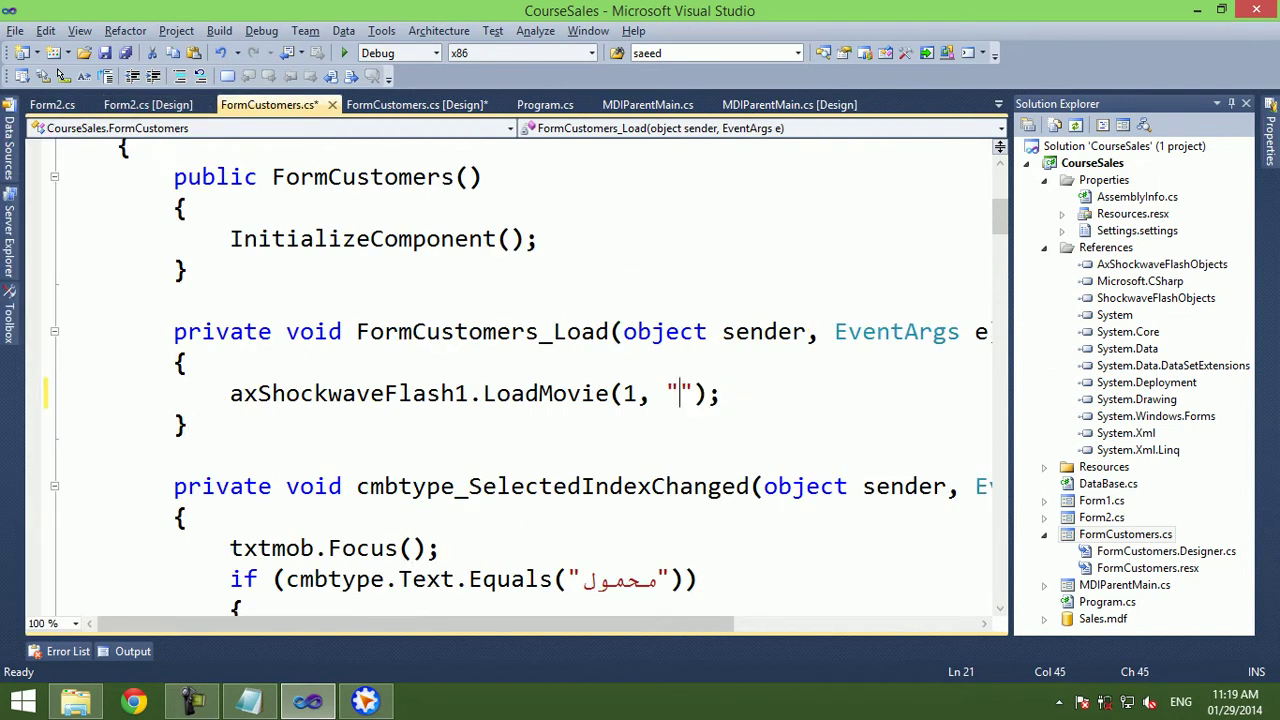
key("shift+F10")
key("Escape")
key("Left")
key("alt+Tab")
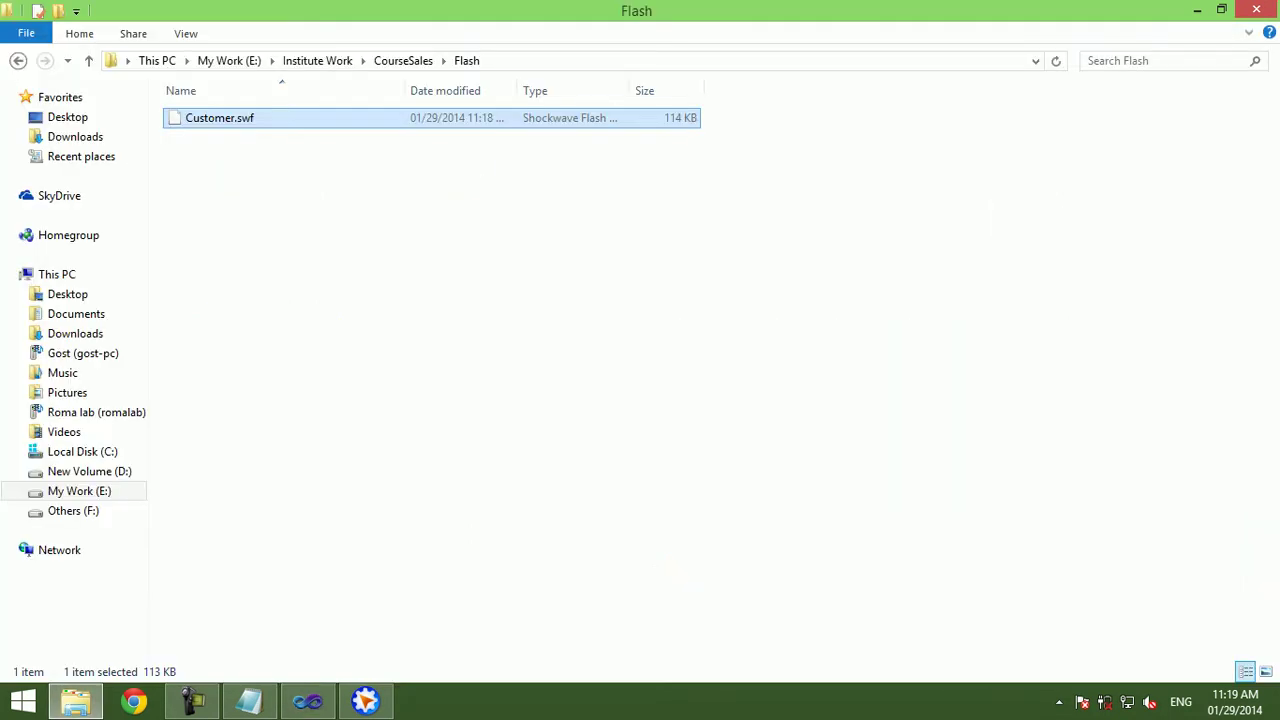
Cut the Flash folder and paste it into CourseSales\bin\Debug.
key("BackSpace")
right_click(194, 132)
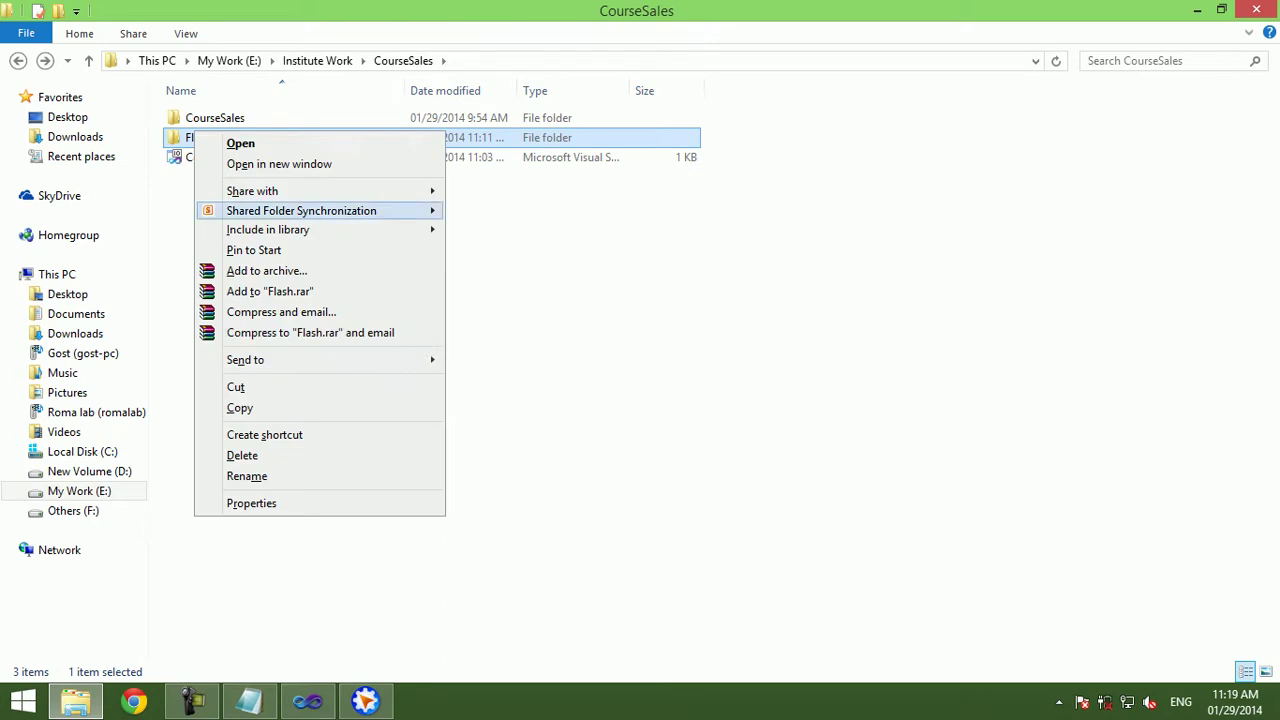
left_click(230, 386)
double_click(214, 117)
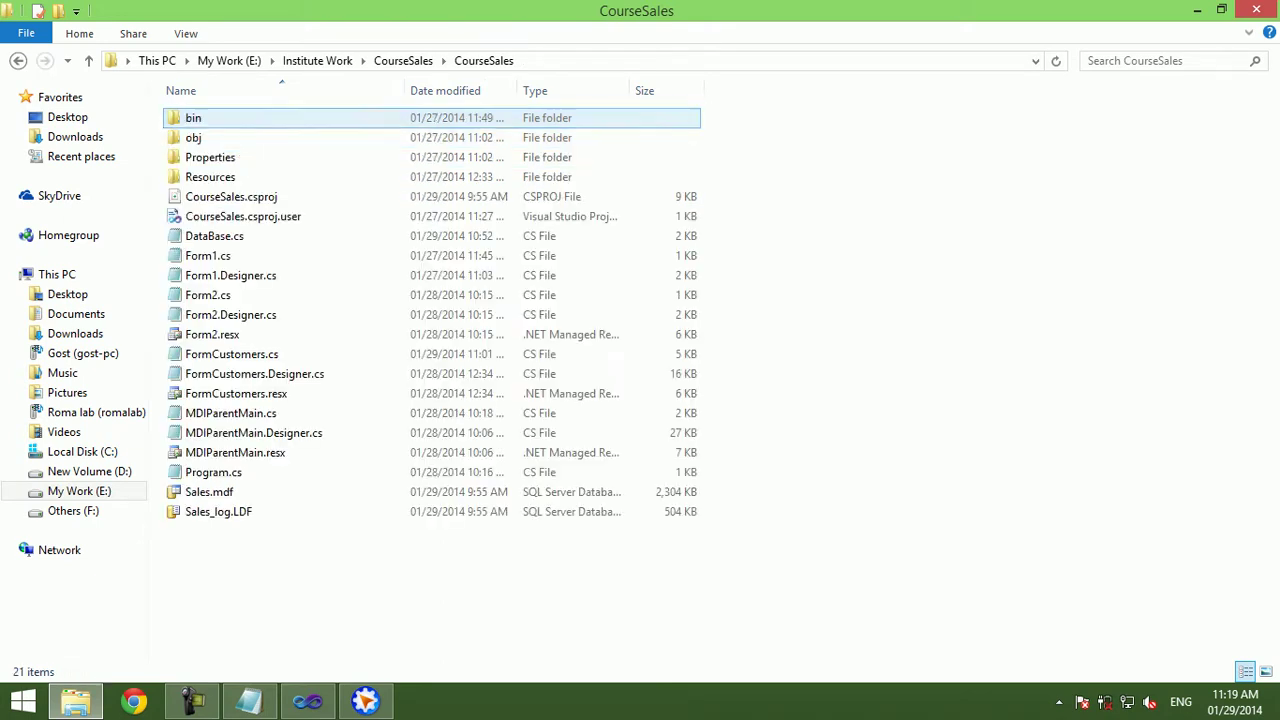
double_click(214, 117)
right_click(316, 330)
left_click(350, 461)
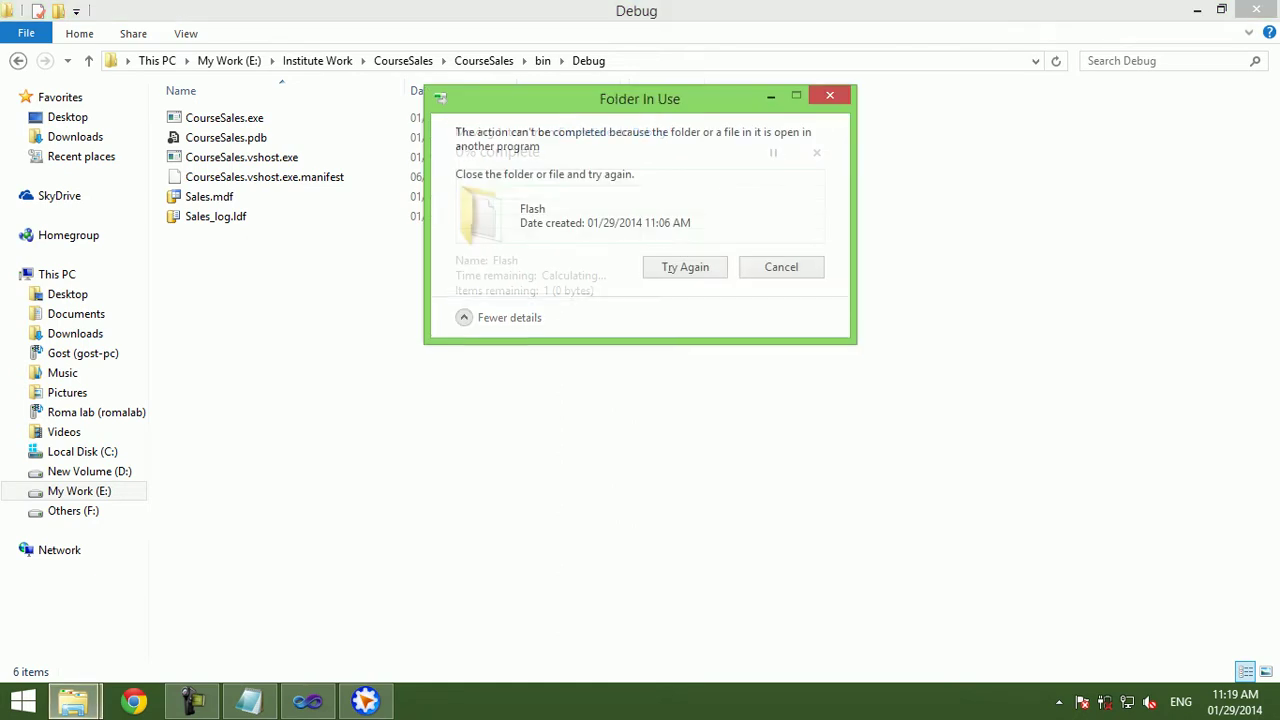
Close Glanda saving the project as Untitled.gla, then retry the folder move.
left_click(366, 701)
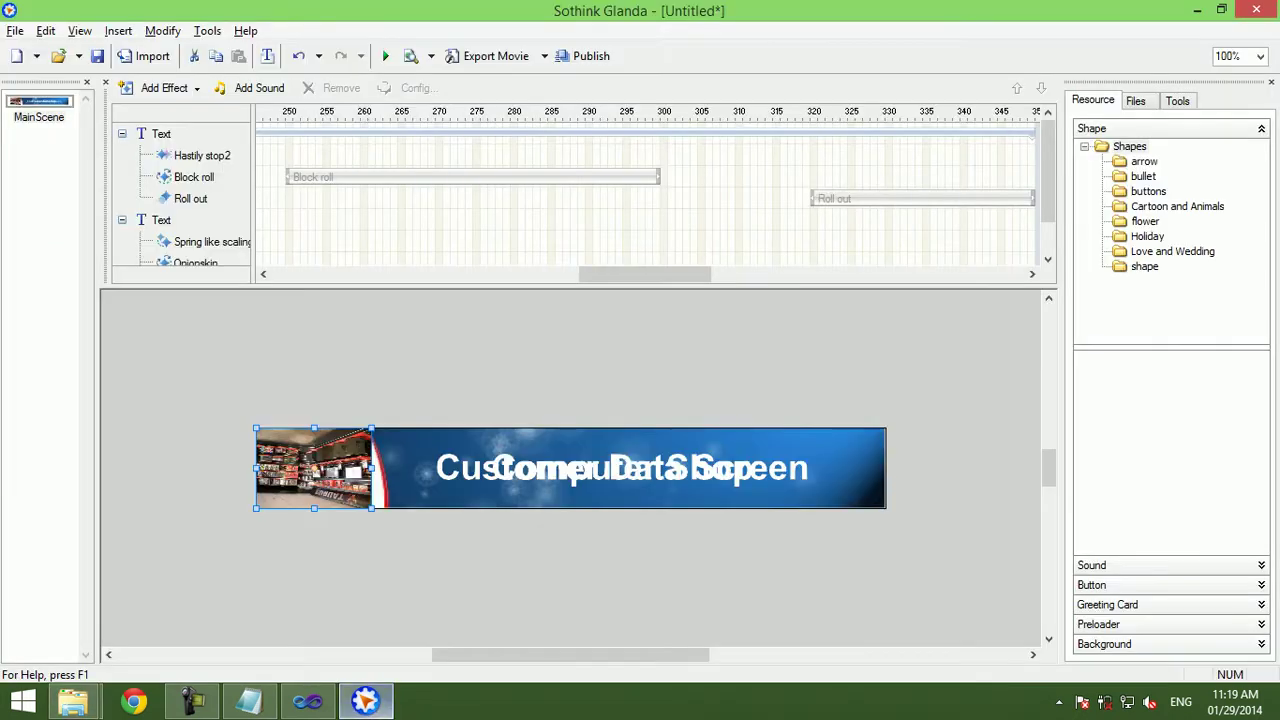
left_click(1256, 9)
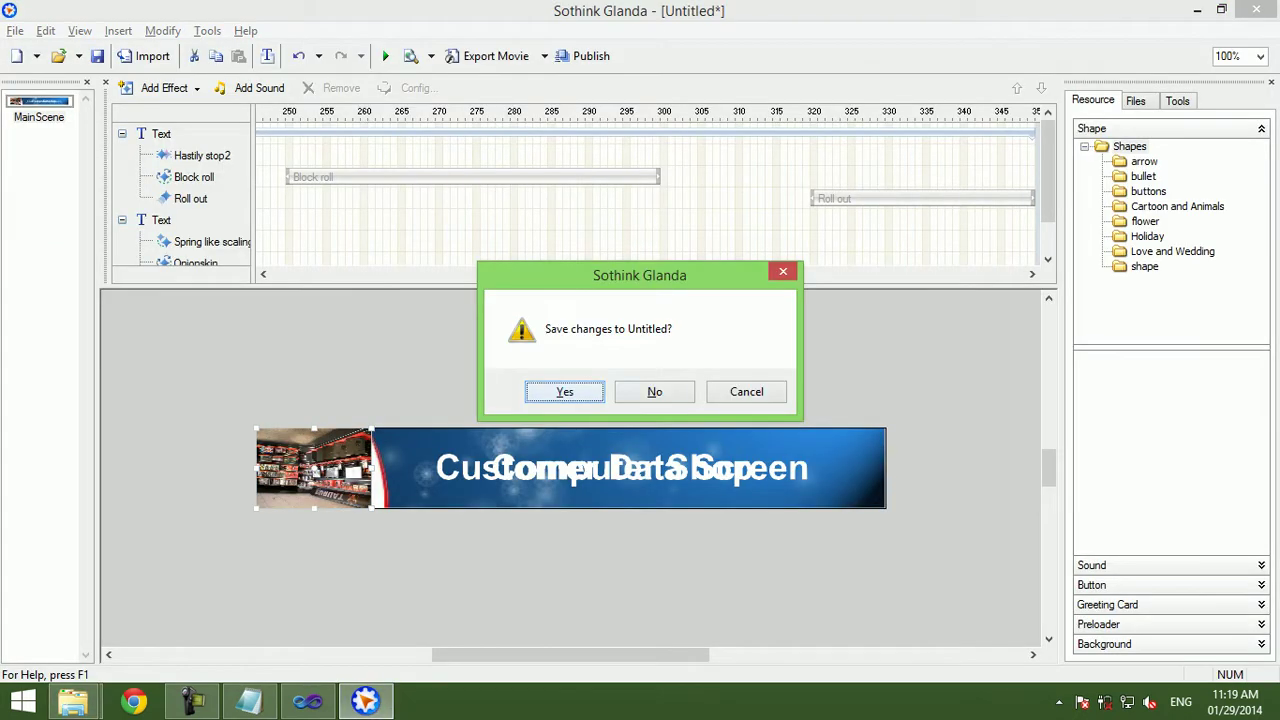
key("Return")
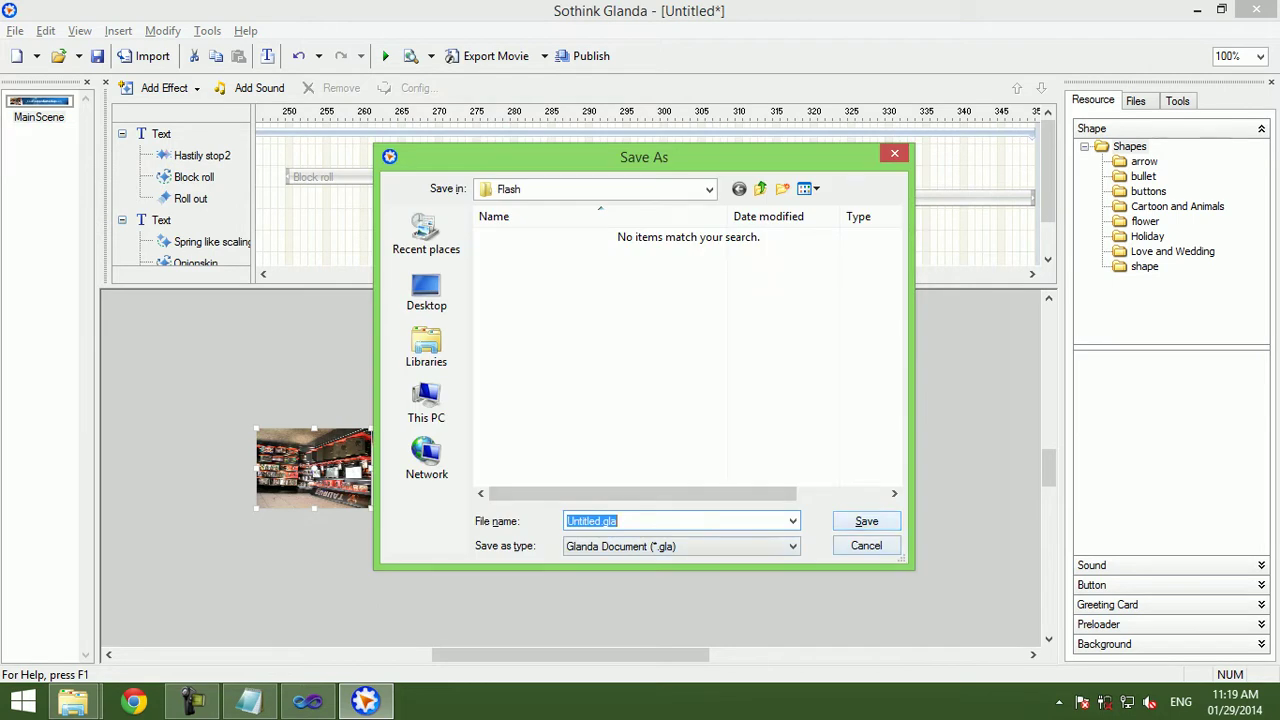
key("Return")
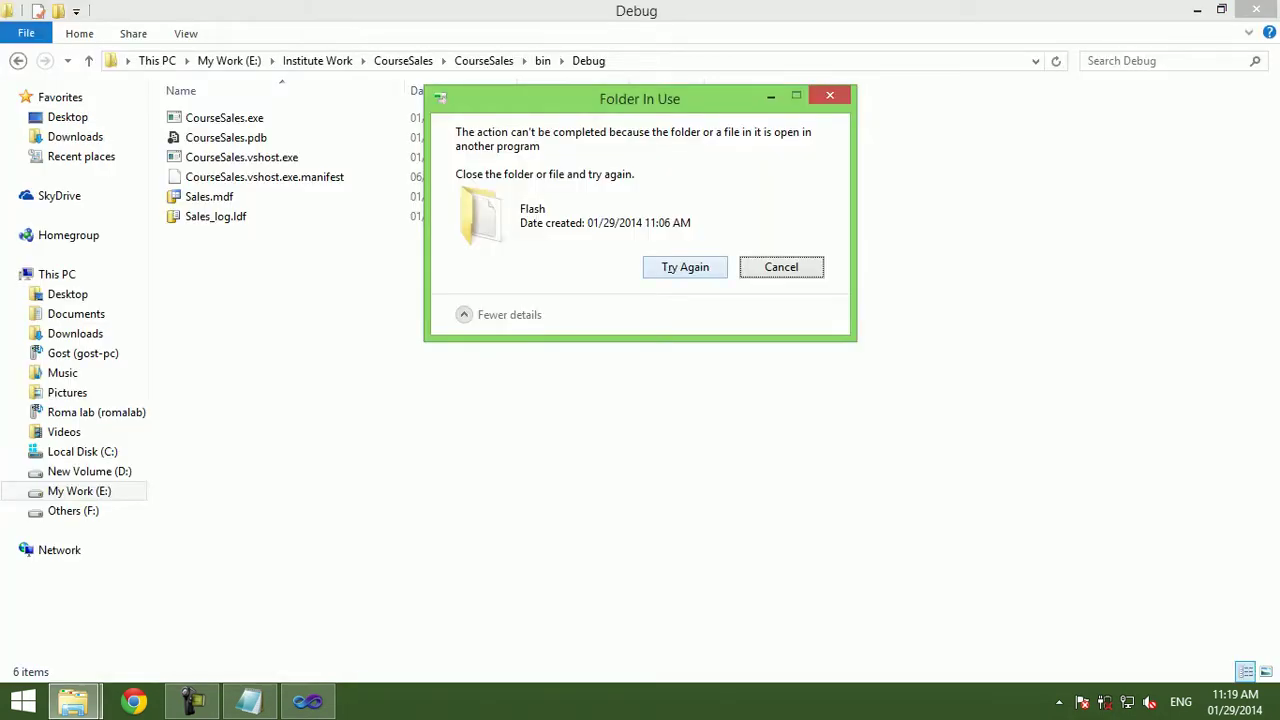
key("t")
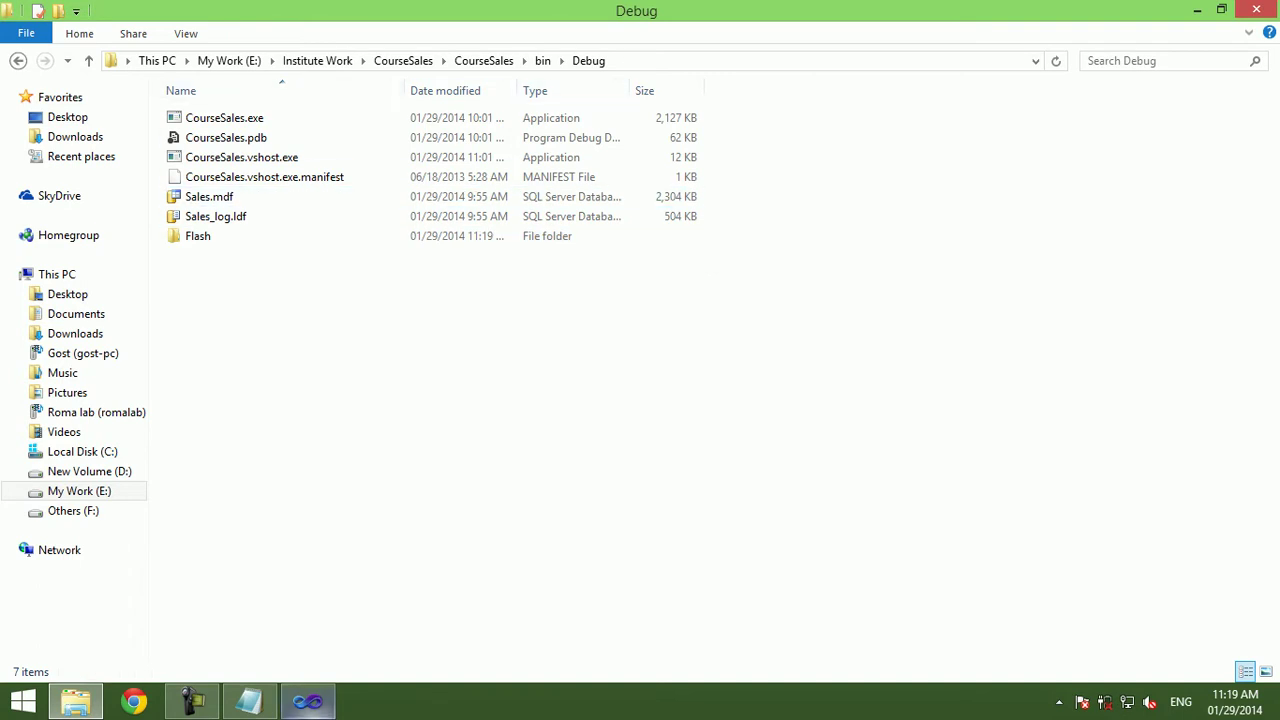
Make the LoadMovie path read Application.StartupPath + "/flash/".
left_click(308, 700)
type("Appl")
key("space")
type(".st")
key("space")
type("+")
key("Right")
key("alt+Tab")
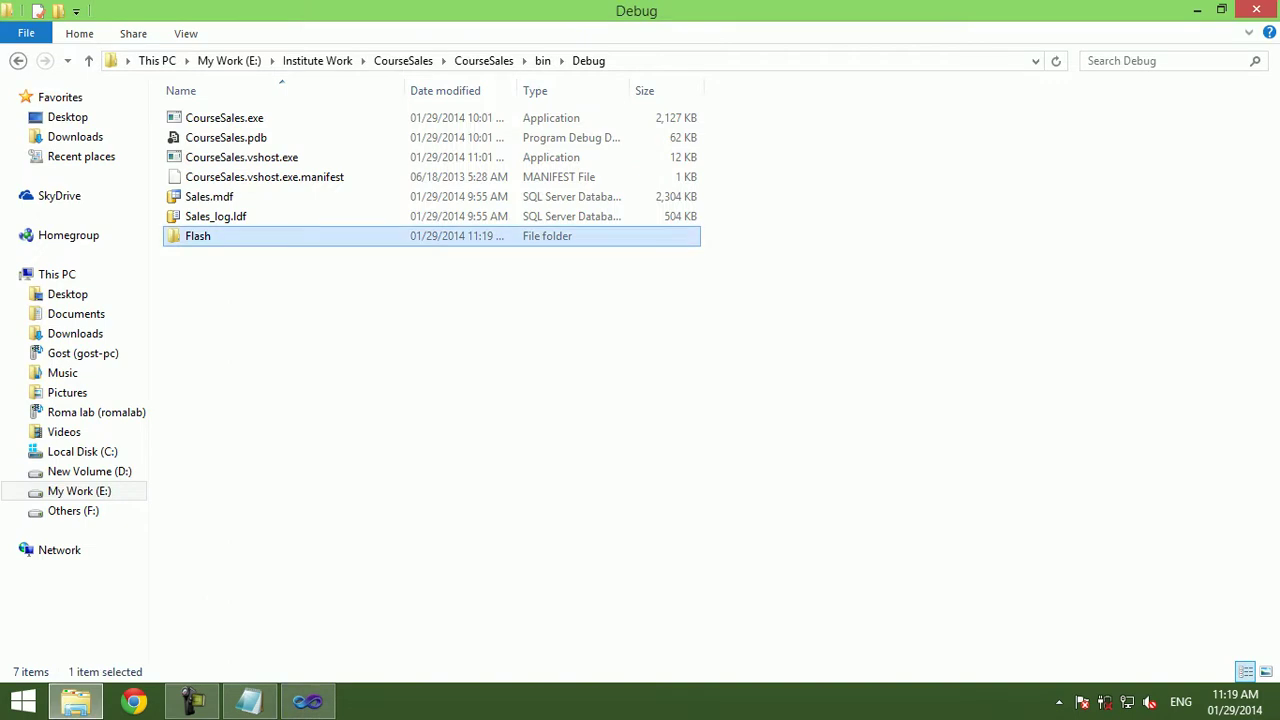
key("alt+Tab")
type("/")
type("lash/\");")
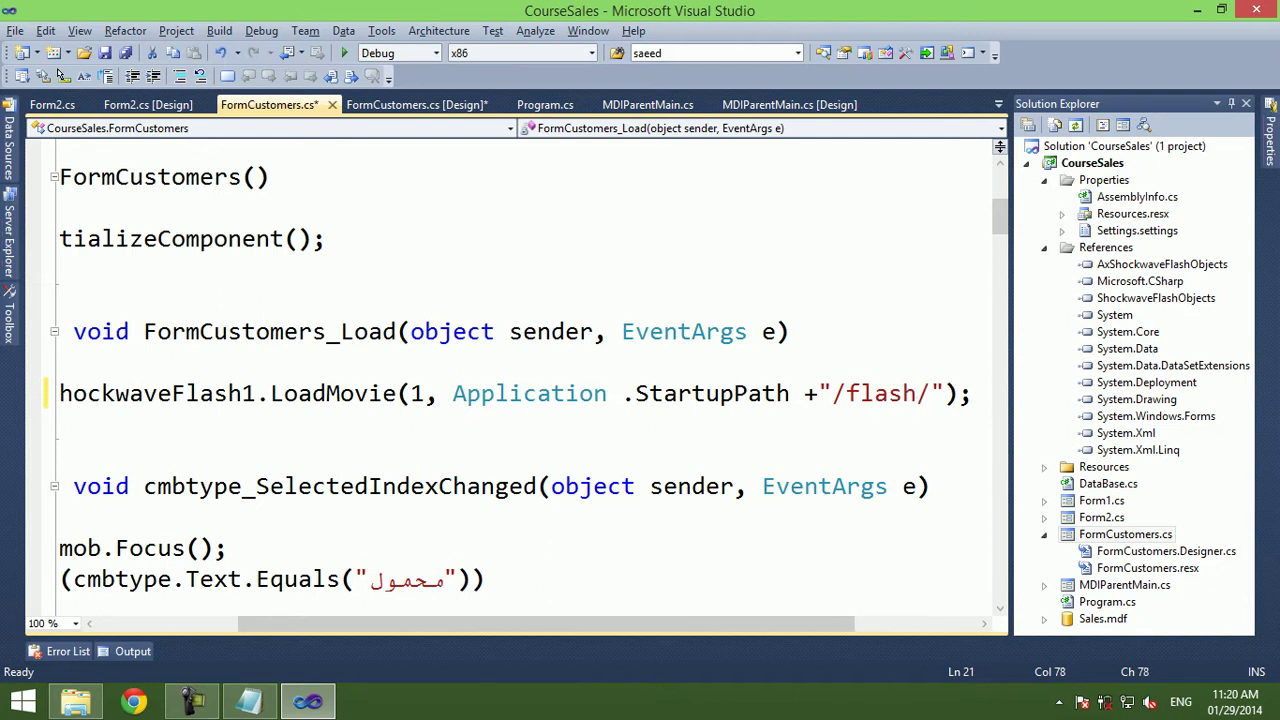
Copy the file name Customer.swf from the Flash folder in Explorer.
key("alt+Tab")
key("Return")
key("Down")
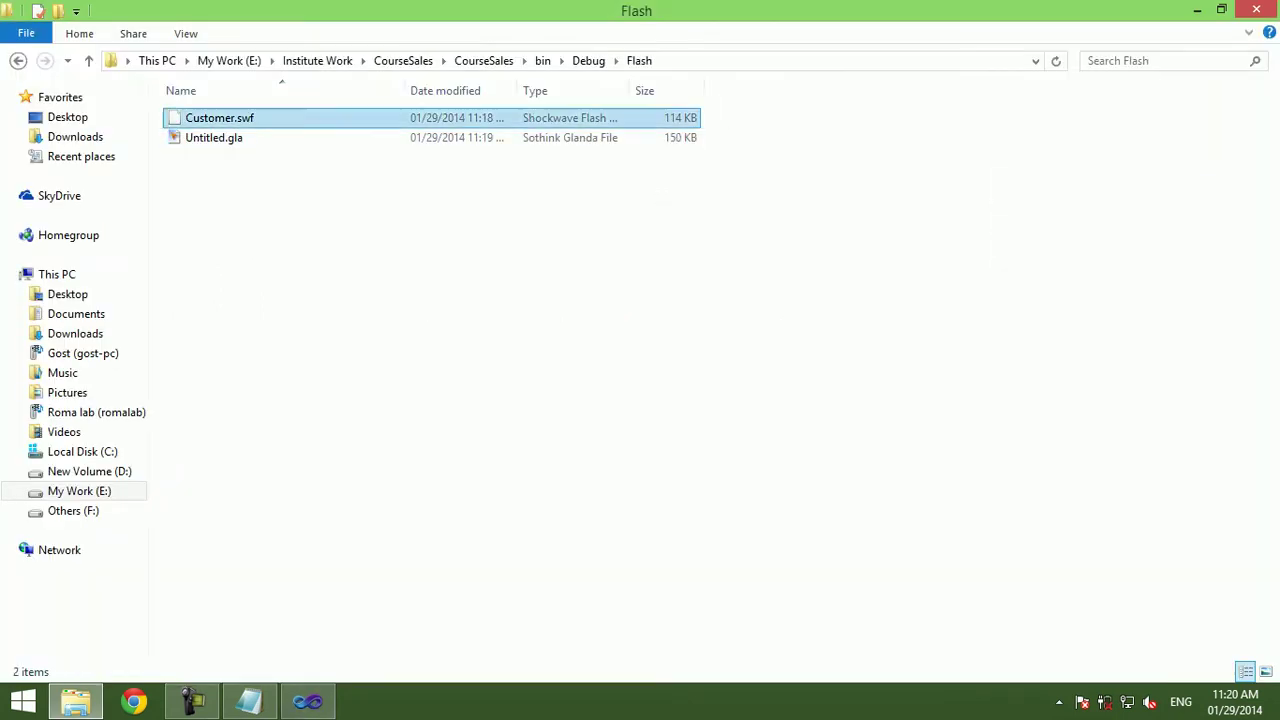
key("F2")
key("ctrl+a")
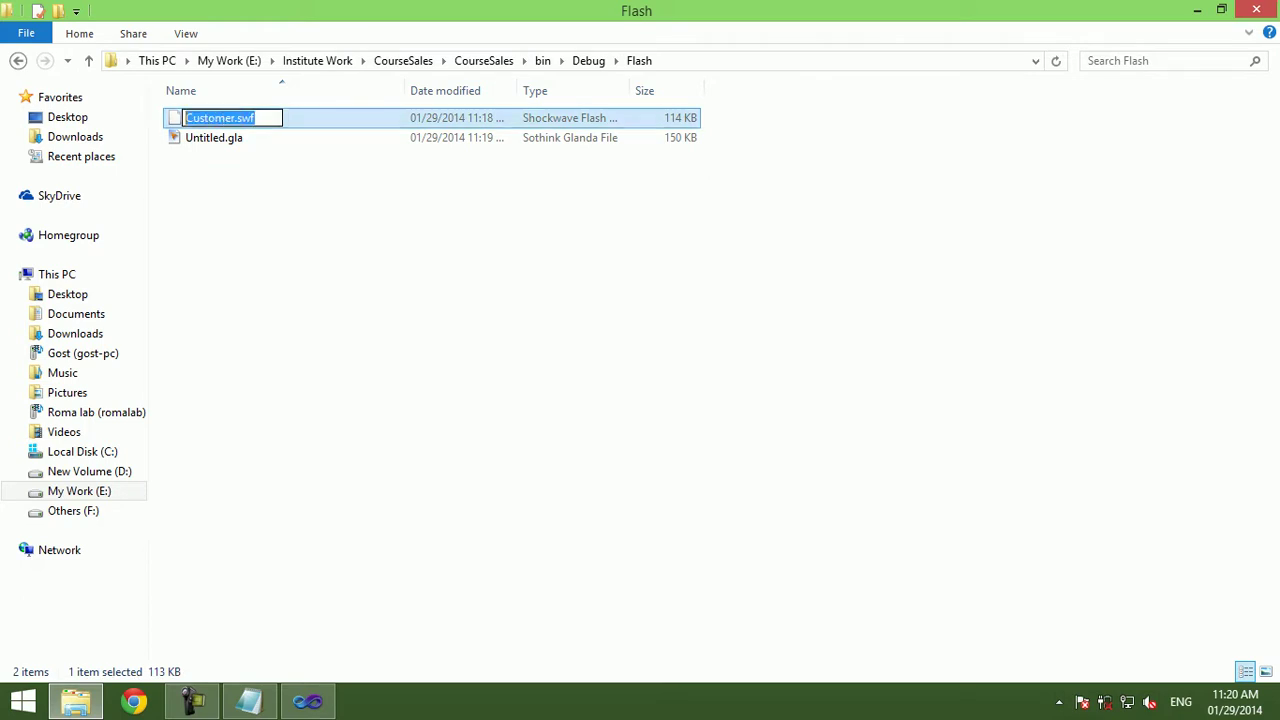
key("ctrl+c")
key("Escape")
key("alt+Tab")
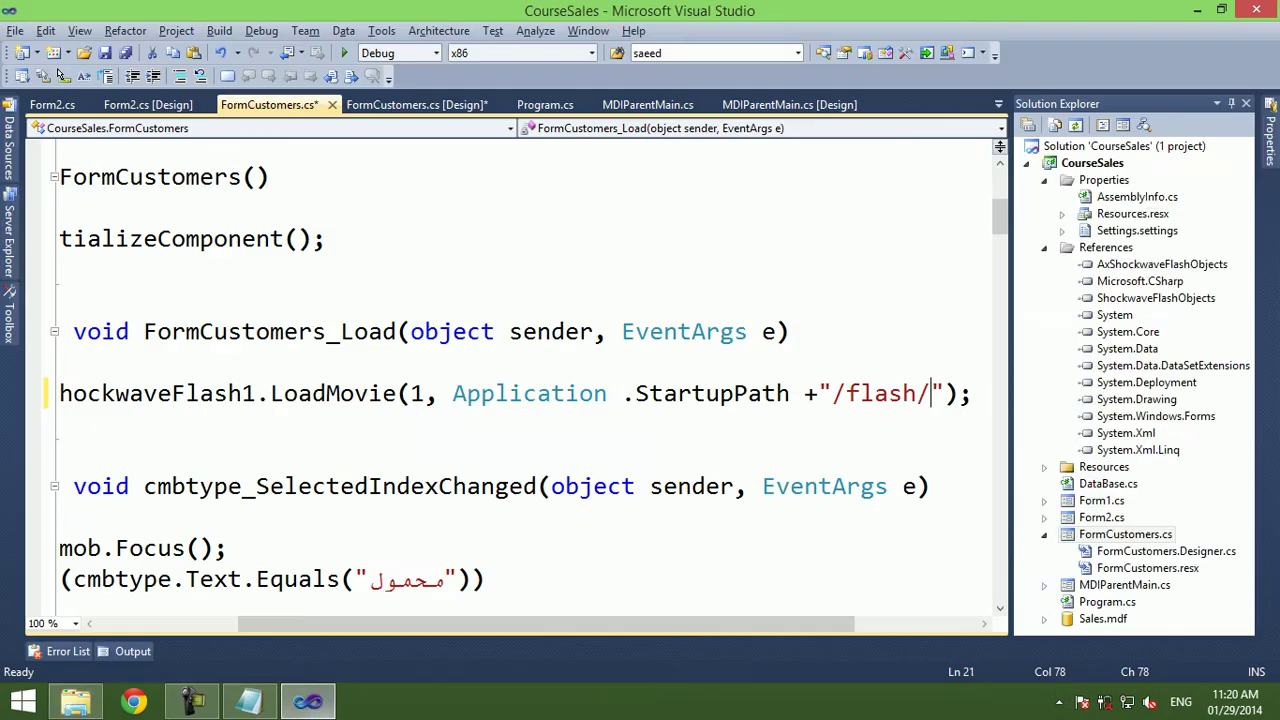
Complete the path as Application.StartupPath + "/flash/Customer.swf", tidy spacing, and run with F5.
key("ctrl+v")
key("Down")
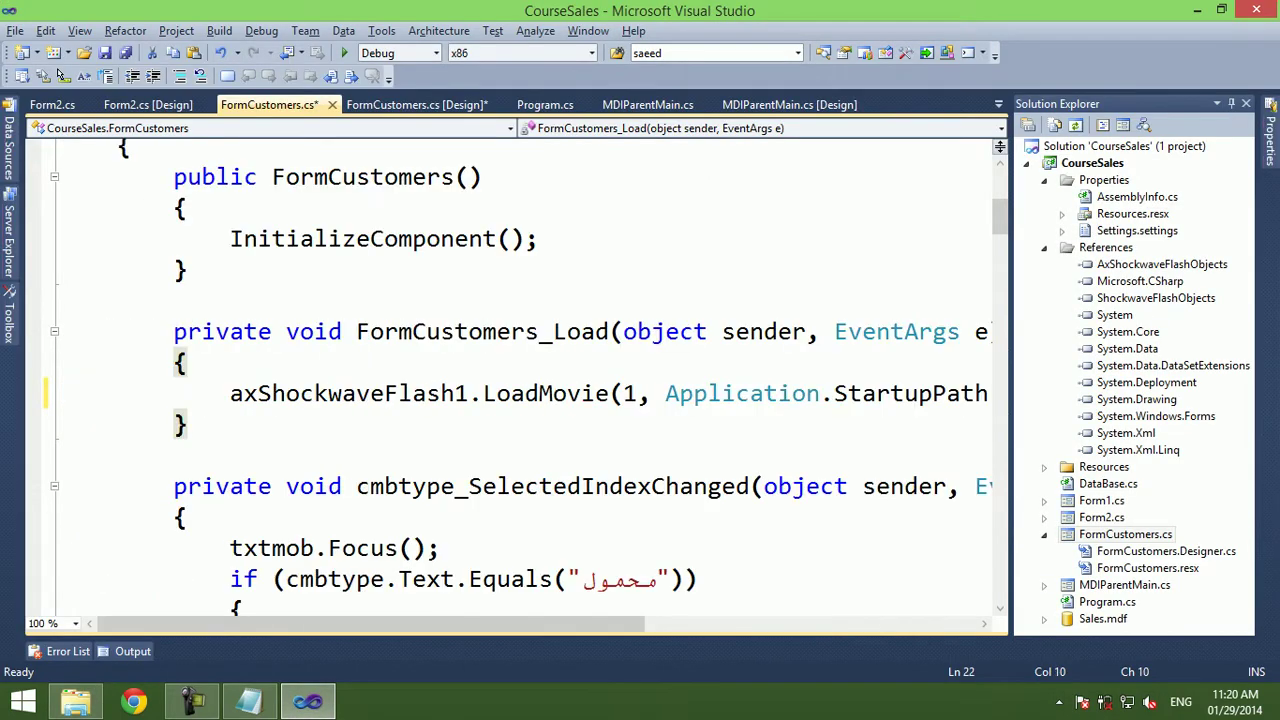
scroll(520, 385, "right", 10)
left_click(633, 393)
double_click(631, 393)
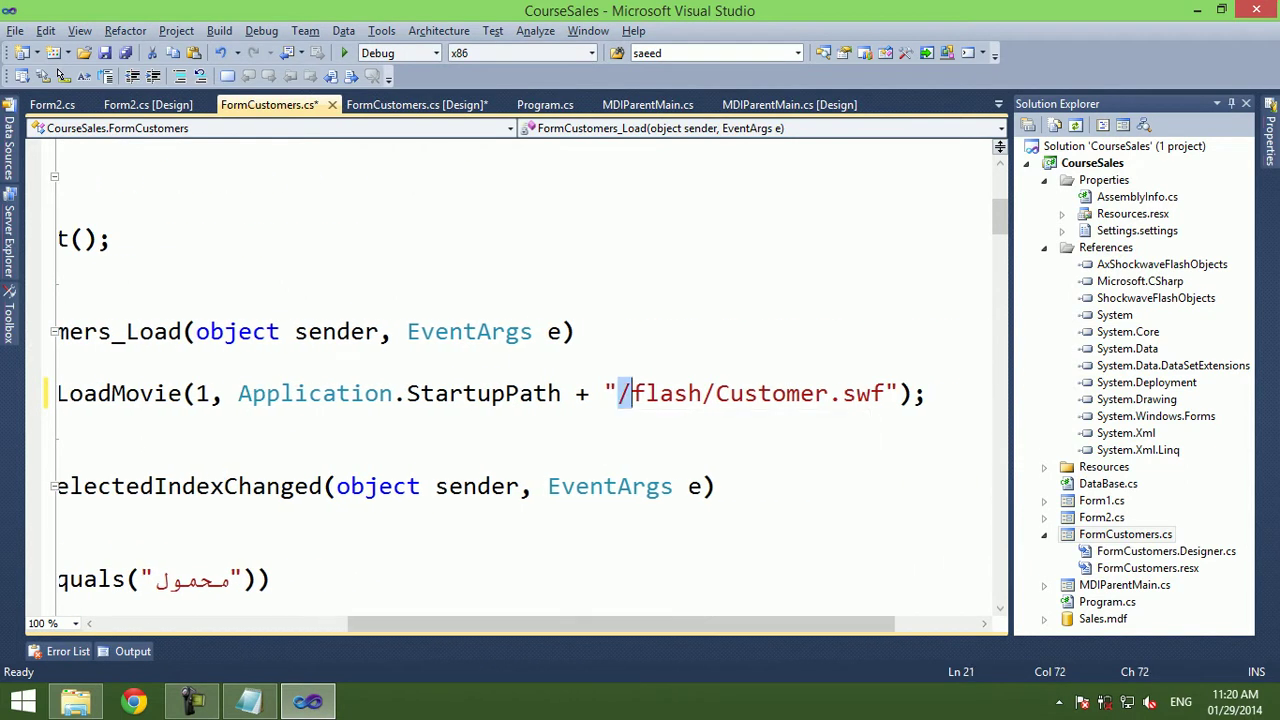
key("Left")
key("Left")
key("Down")
left_click_drag(370, 623, 660, 623)
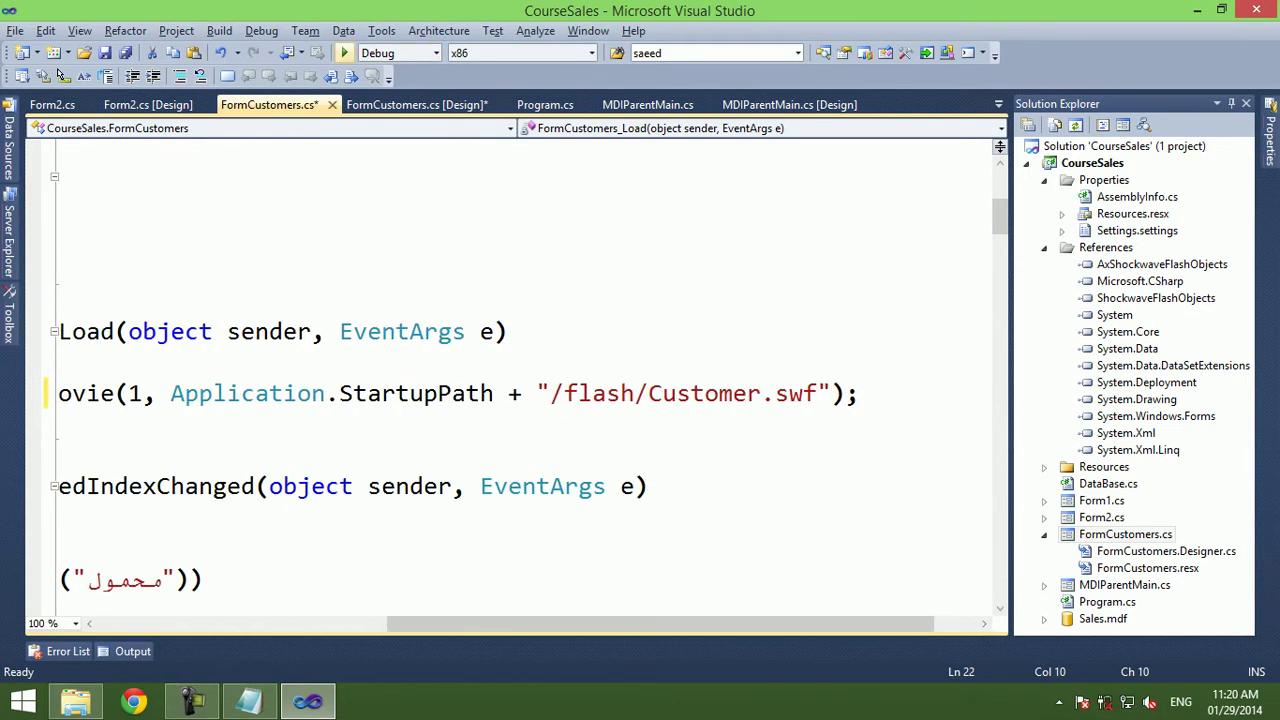
key("F5")
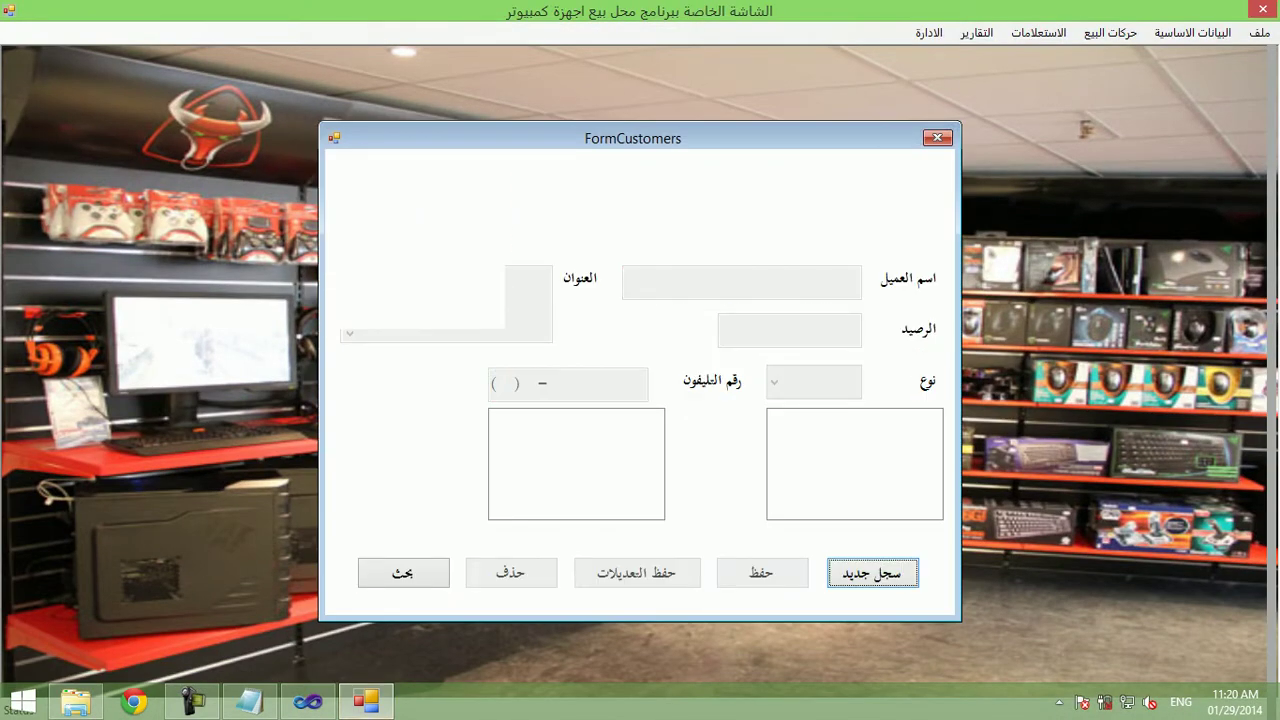
Close the running app, then swap the slash before flash to a backslash and back.
left_click(937, 137)
left_click(1263, 10)
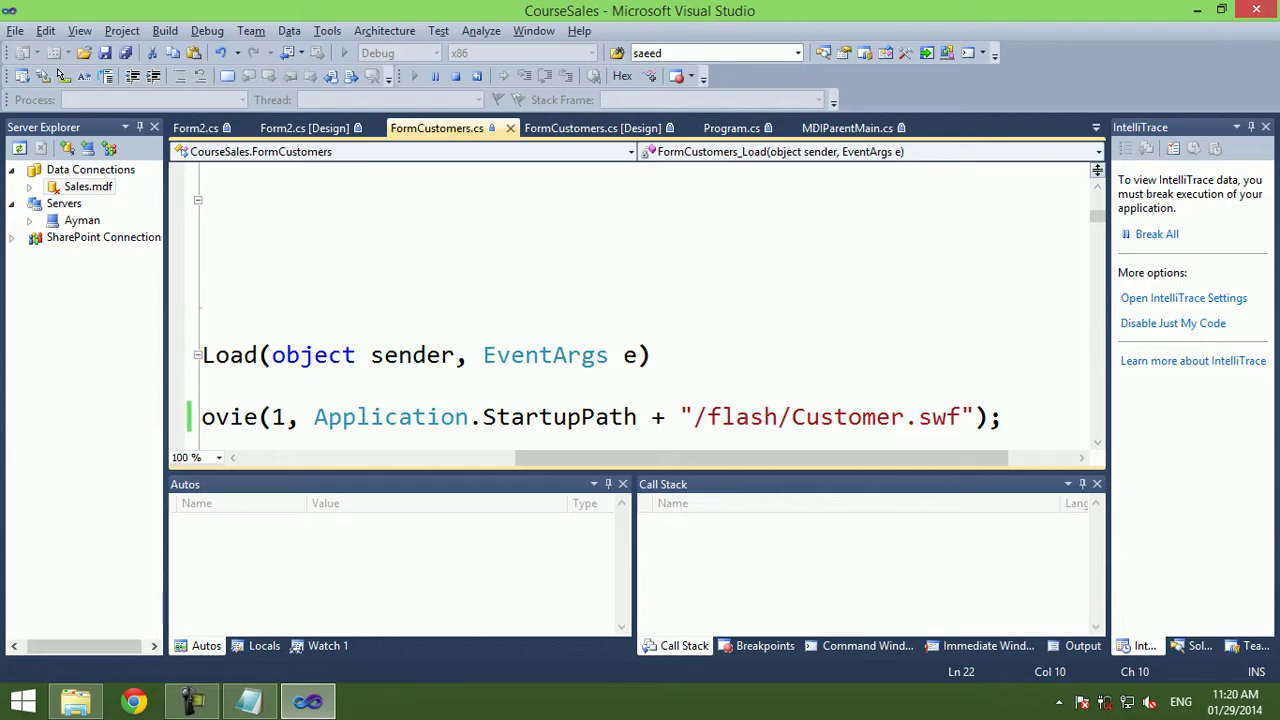
left_click(565, 393)
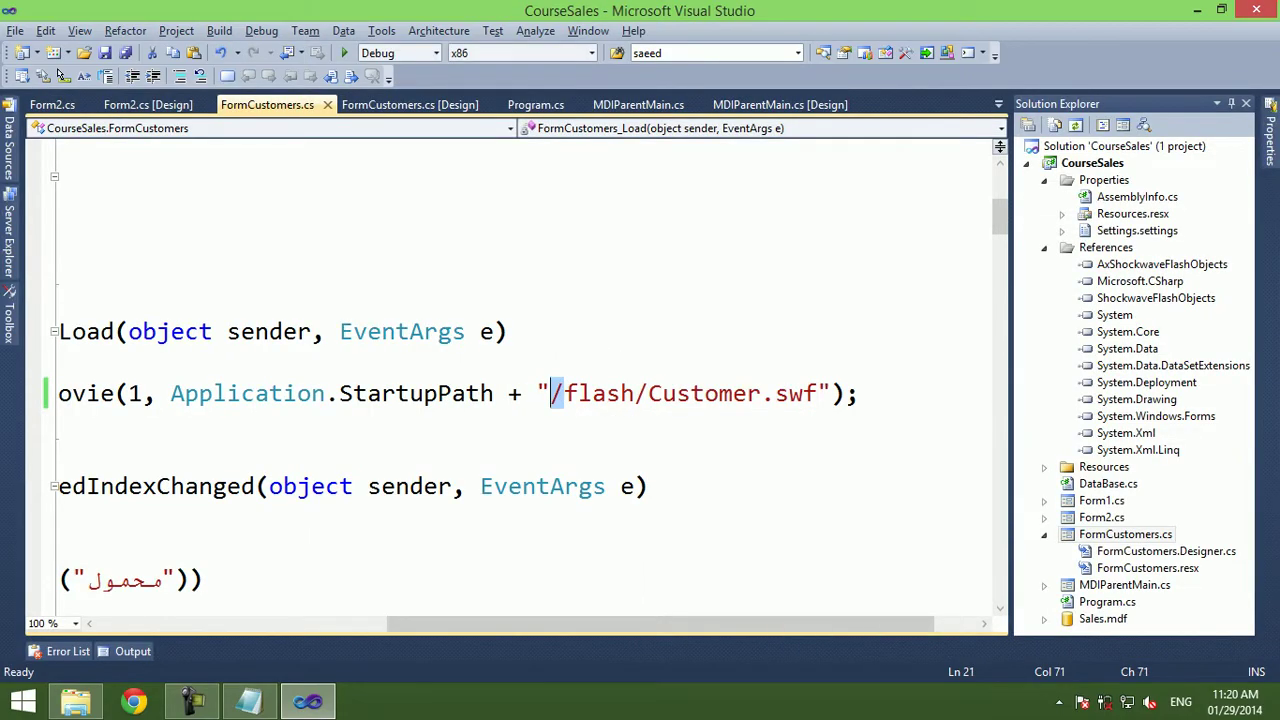
key("BackSpace")
type("\\")
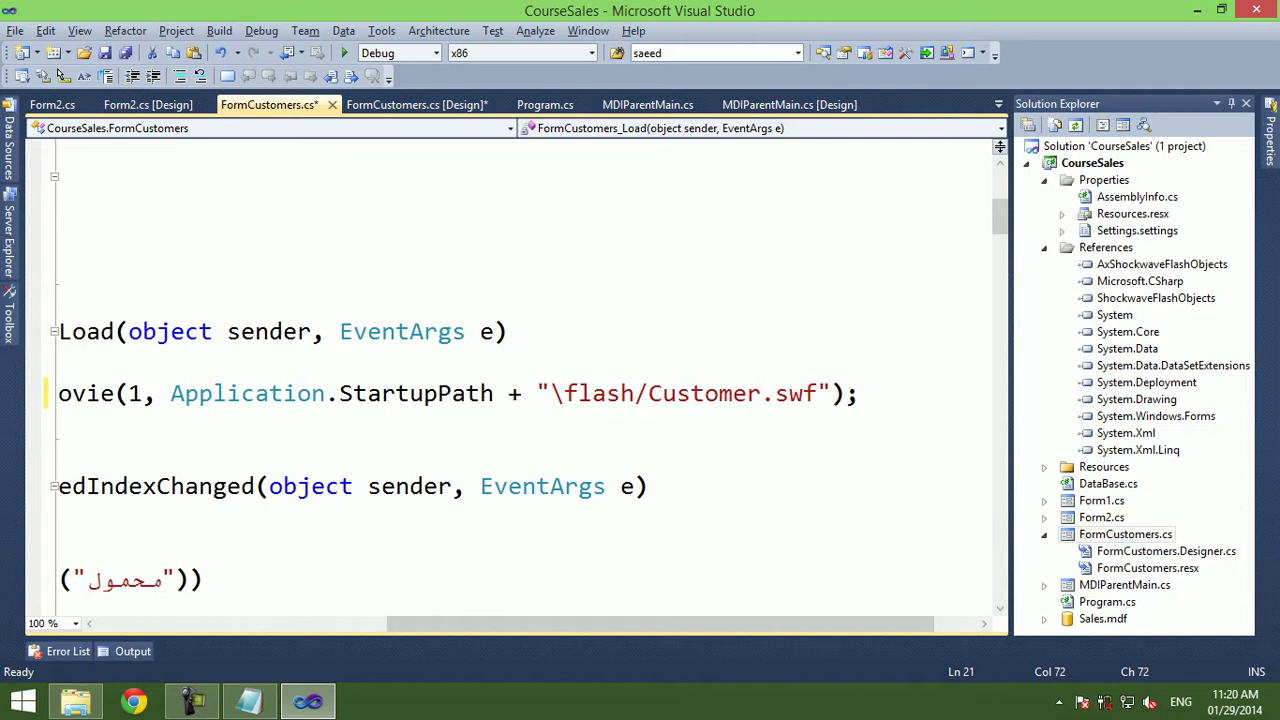
left_click(552, 393)
key("Delete")
type("/")
key("Down")
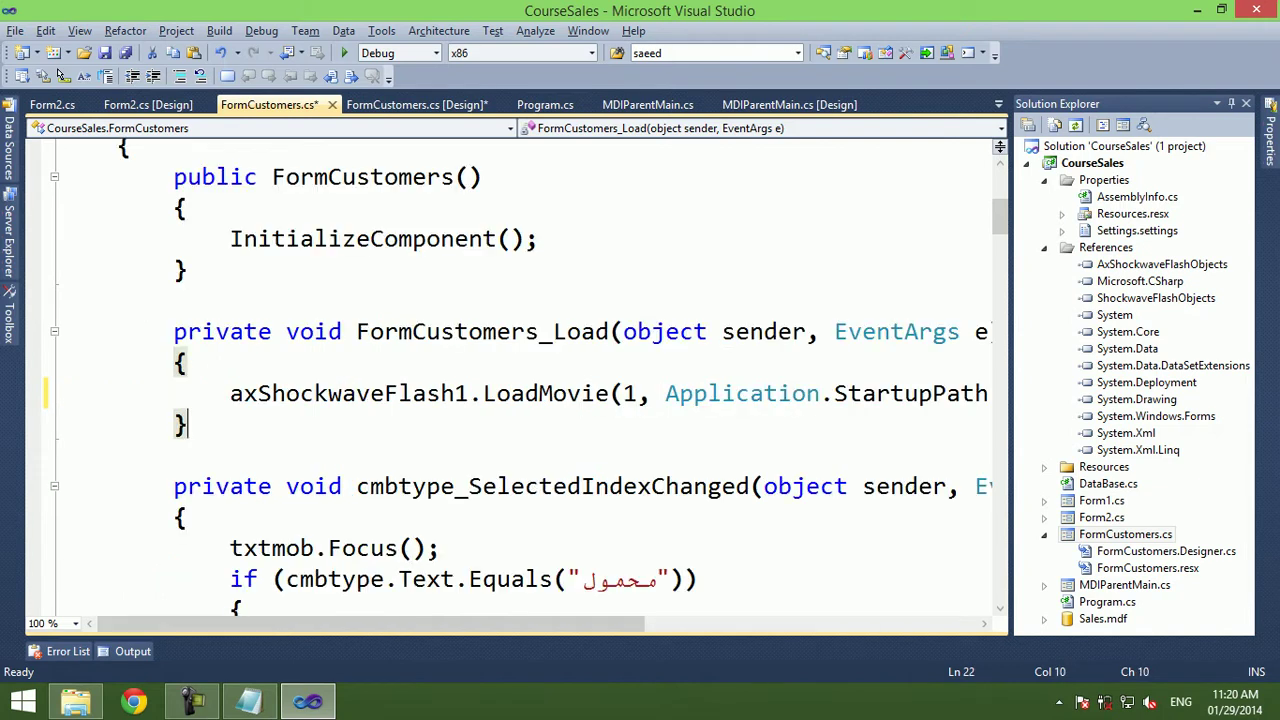
Copy the Flash folder's full path from Explorer and select Application.StartupPath + in code.
left_click(76, 700)
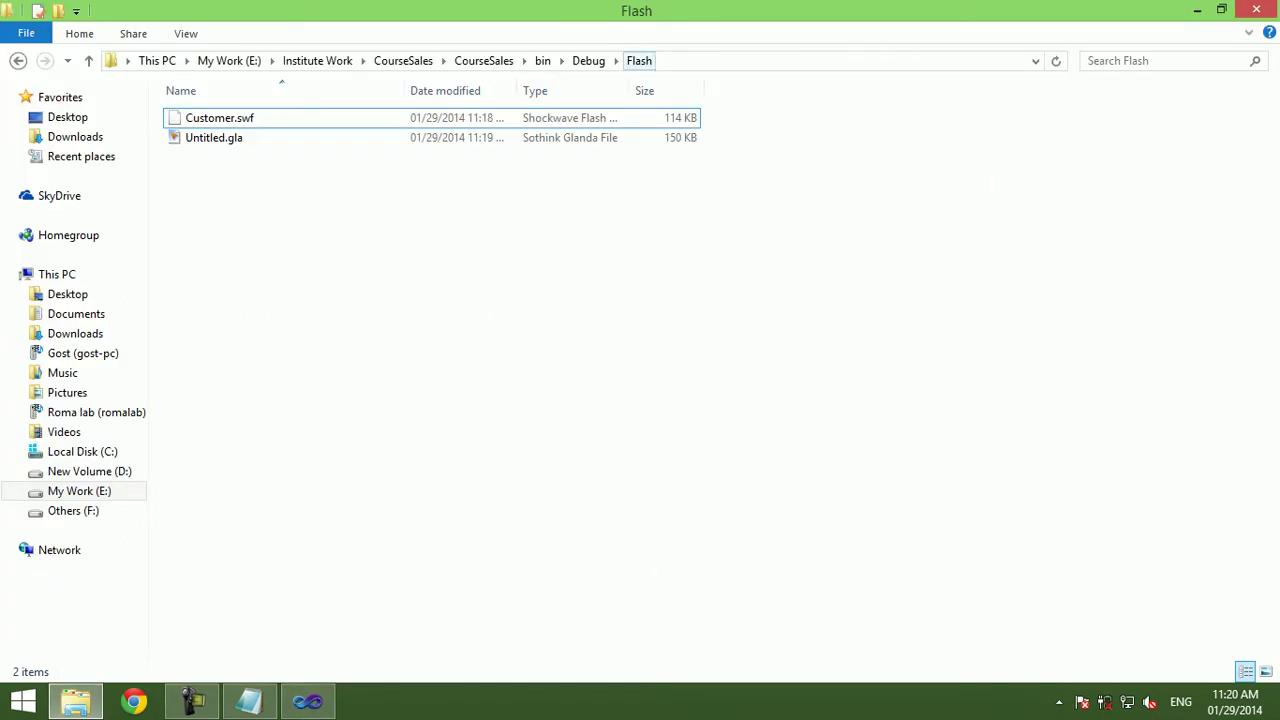
key("alt+d")
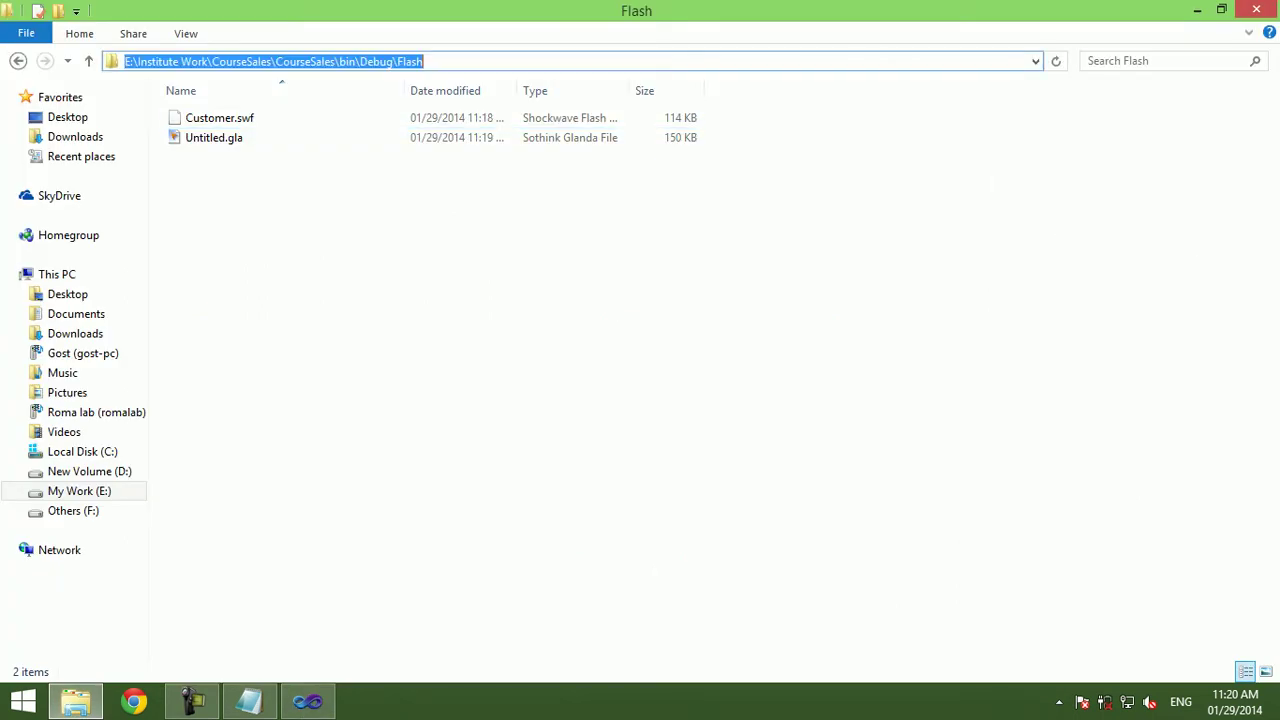
left_click(307, 700)
left_click_drag(368, 623, 576, 623)
left_click_drag(694, 393, 315, 393)
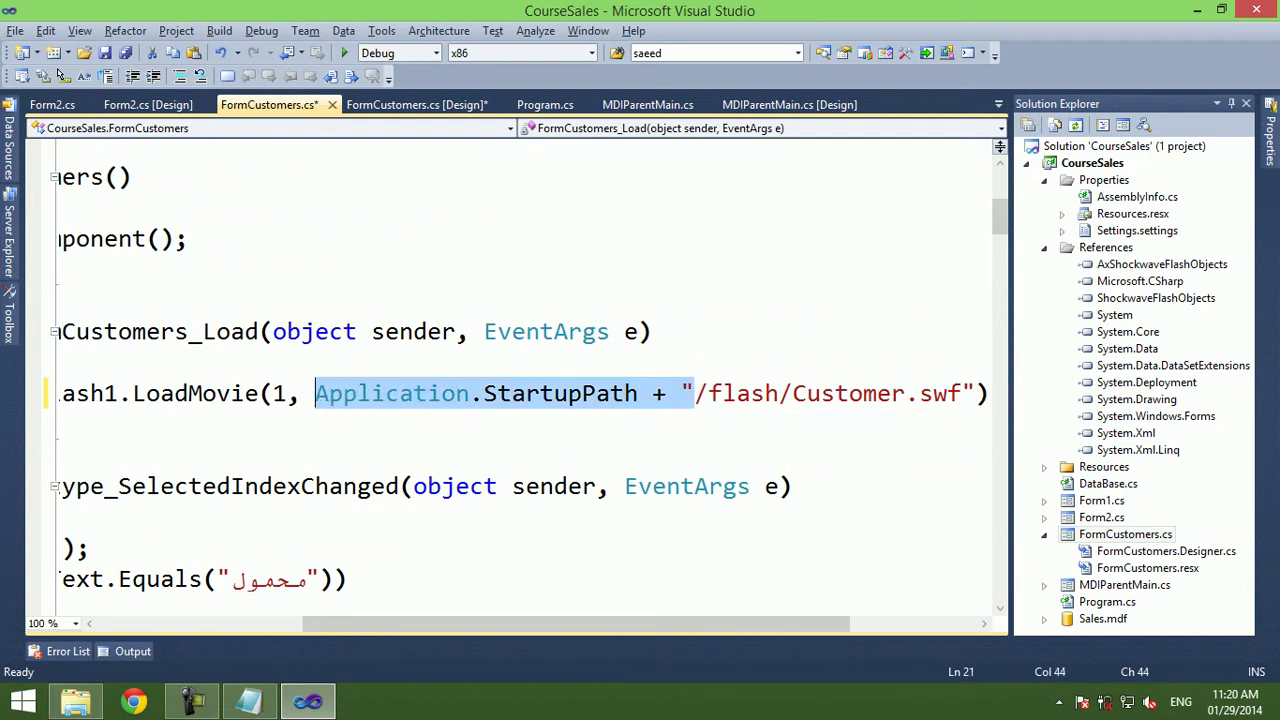
Paste and undo the folder path, then change both path slashes to backslashes.
key("Delete")
key("ctrl+v")
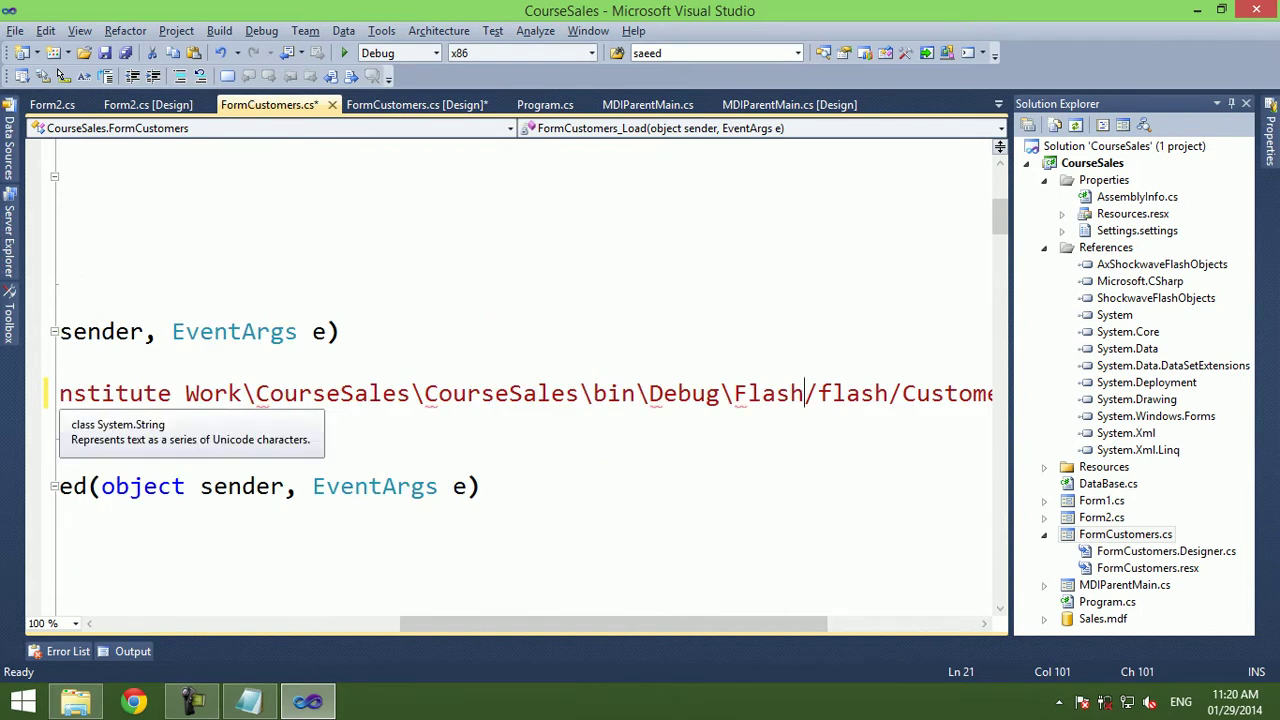
key("ctrl+z")
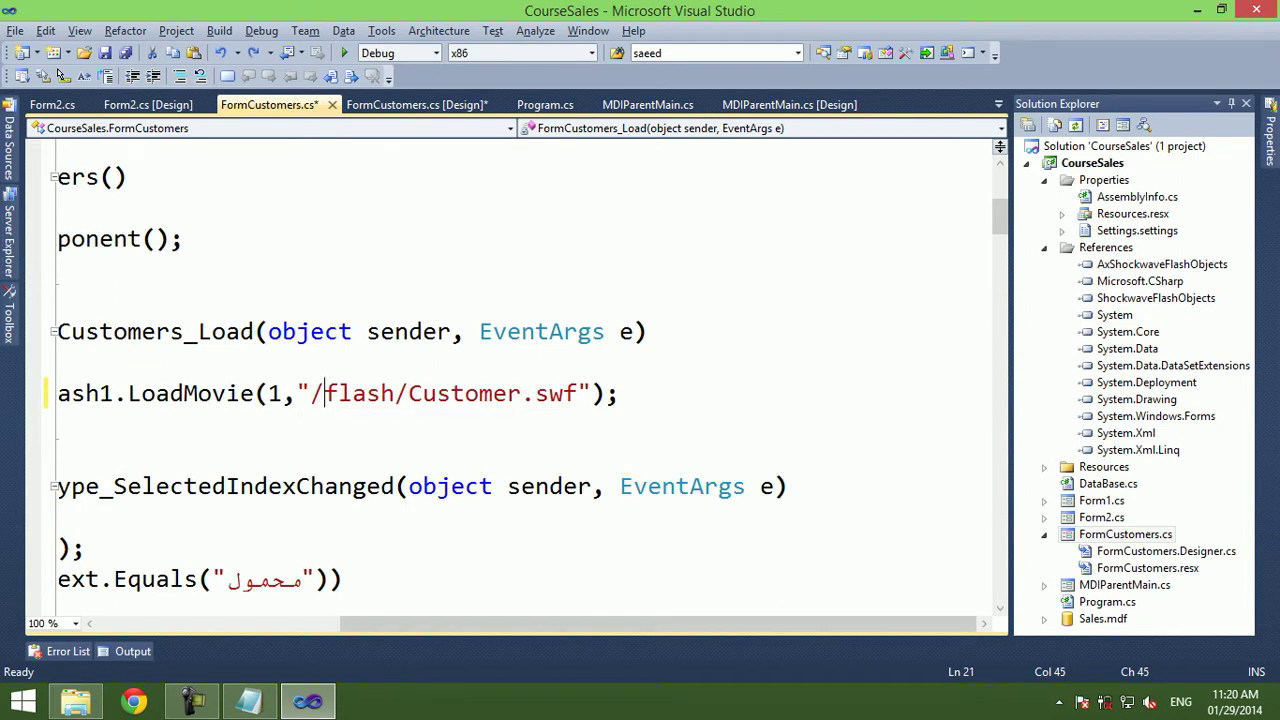
key("BackSpace")
type("\\")
key("Right")
key("BackSpace")
type("\\")
Prefix the path with @ to make @"\flash\Customer.swf" and start debugging.
key("Down")
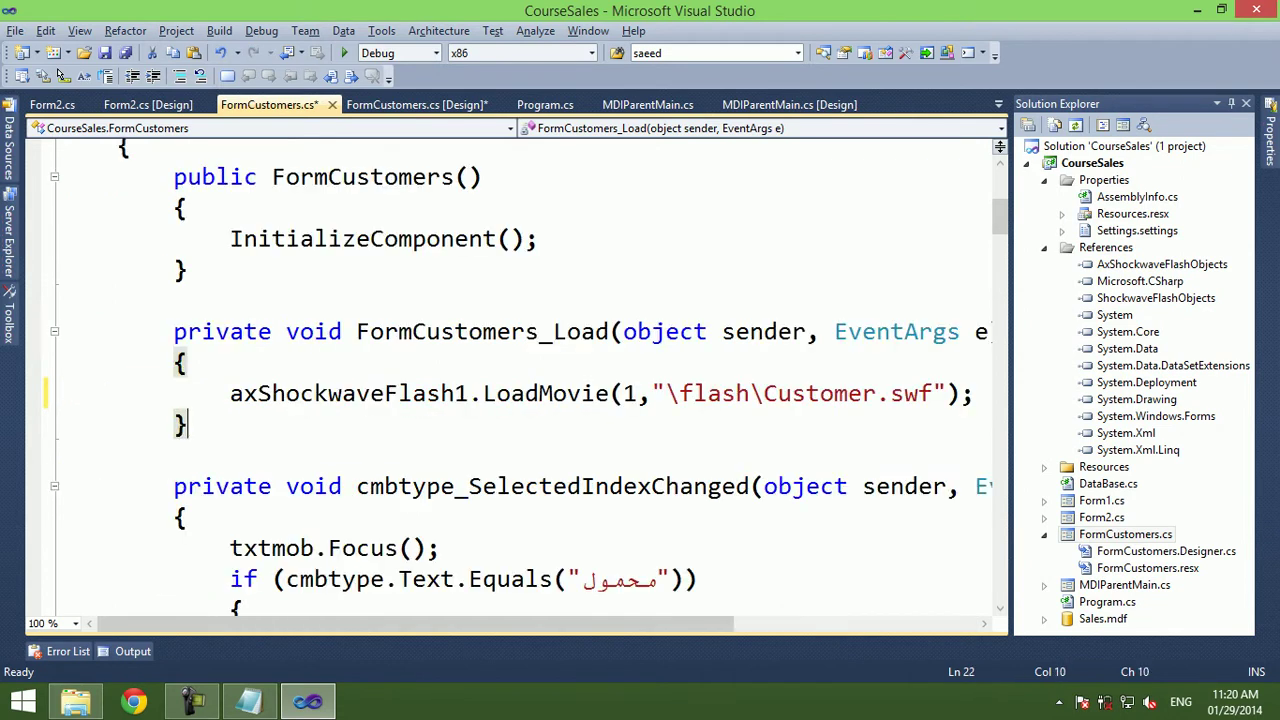
left_click(637, 393)
type("@")
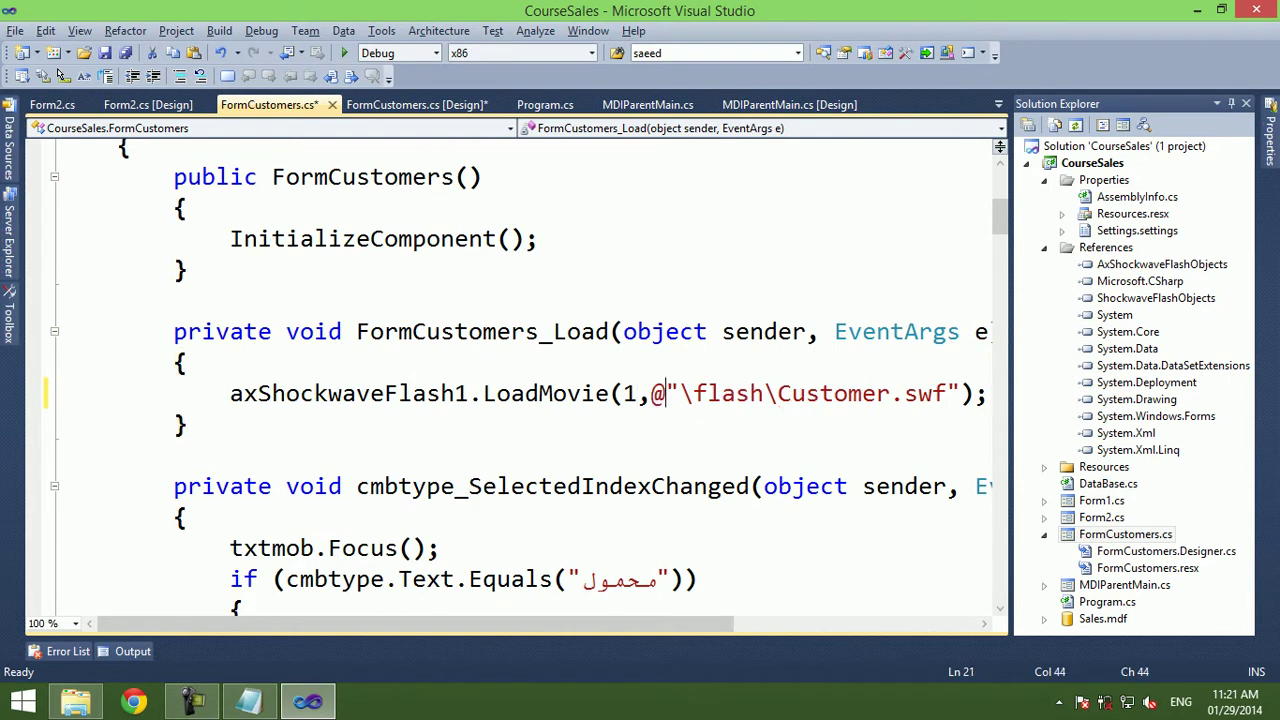
key("Down")
key("F5")
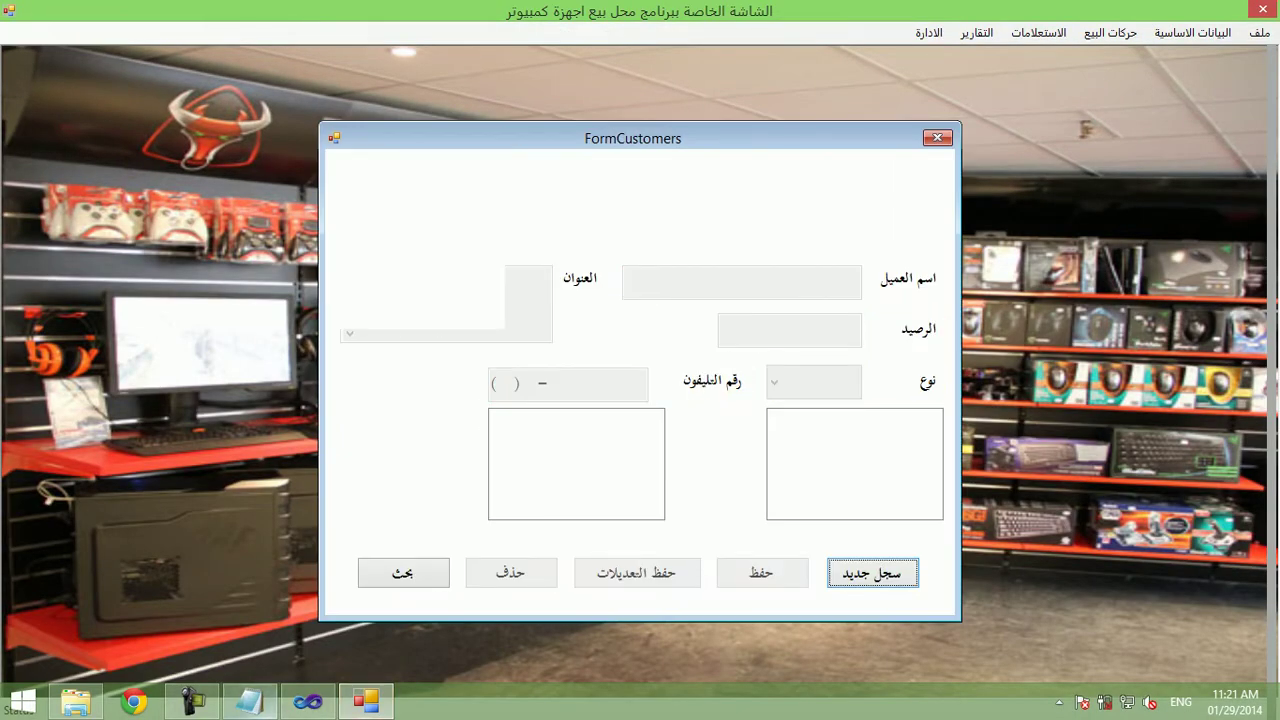
Stop debugging and replace \flash in the LoadMovie call with the full Flash folder path.
left_click(307, 700)
left_click(468, 76)
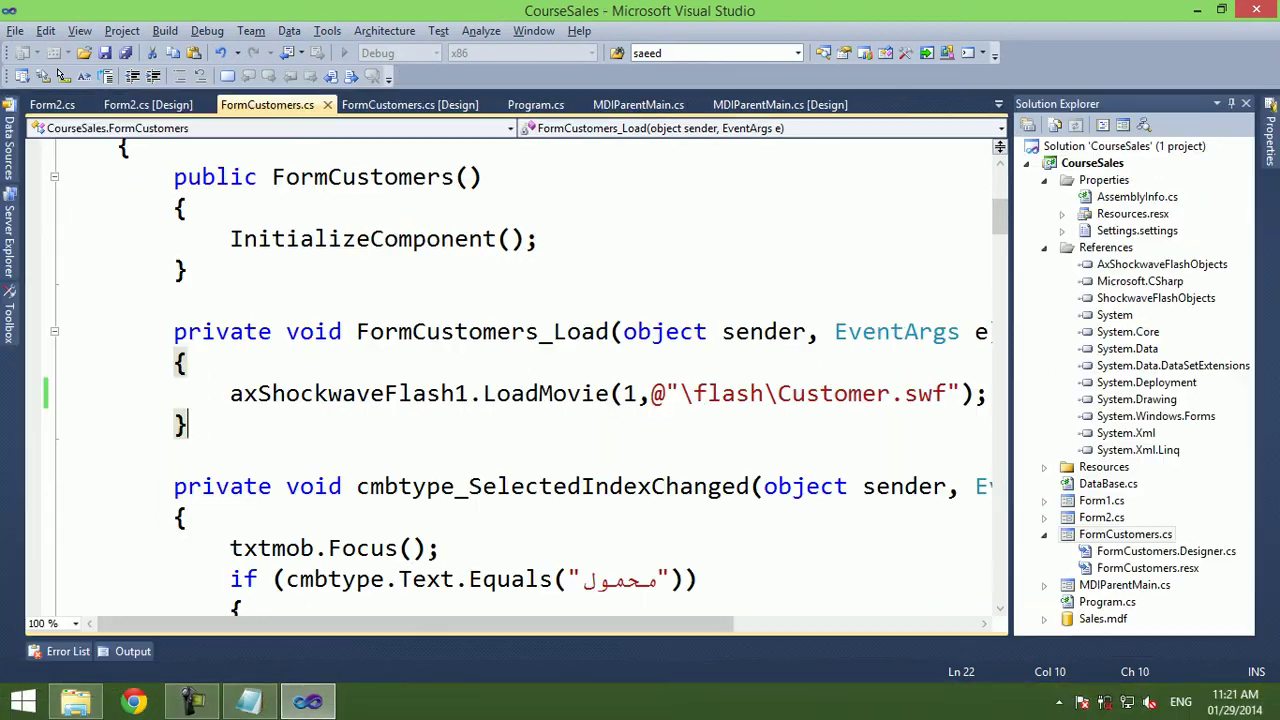
mouse_move(680, 394)
left_mouse_down()
mouse_move(960, 394)
mouse_move(752, 394)
left_mouse_up()
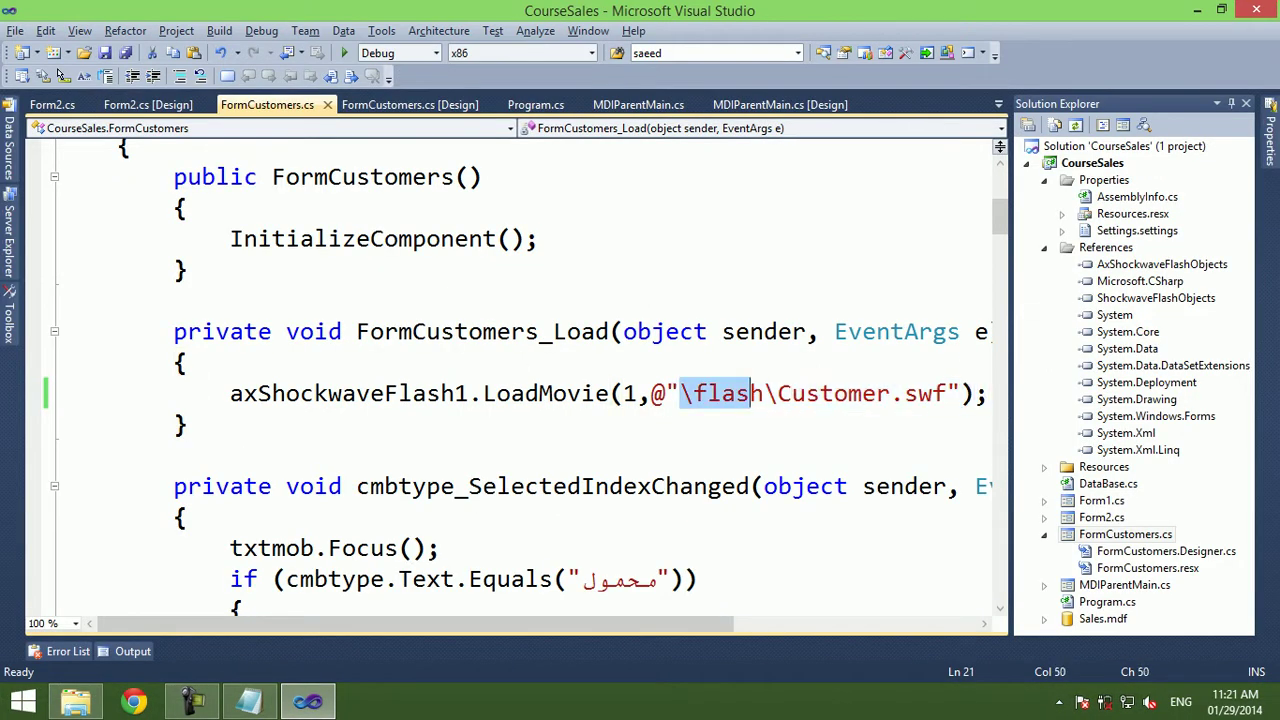
key("ctrl+v")
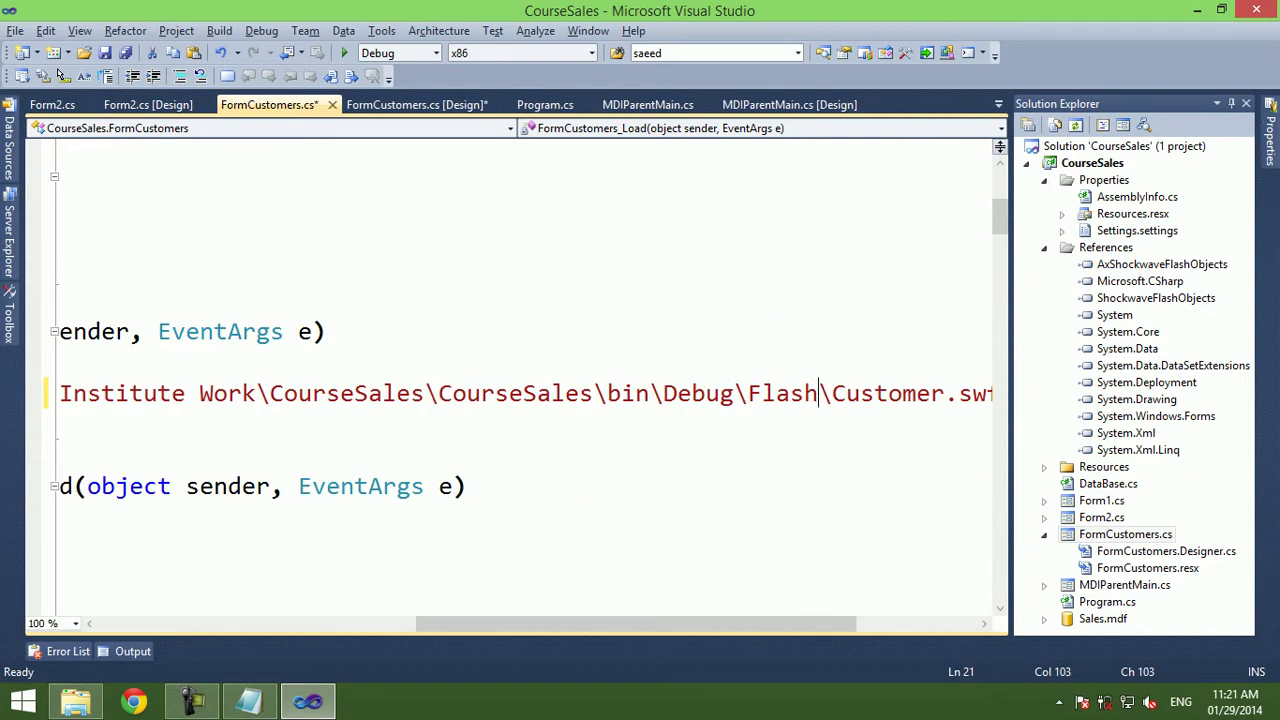
Change LoadMovie's layer argument from 1 to 0 and run the app.
key("Down")
key("Down")
left_click(651, 394)
key("BackSpace")
type("0, @\"E:\\Institute Work\\Cou")
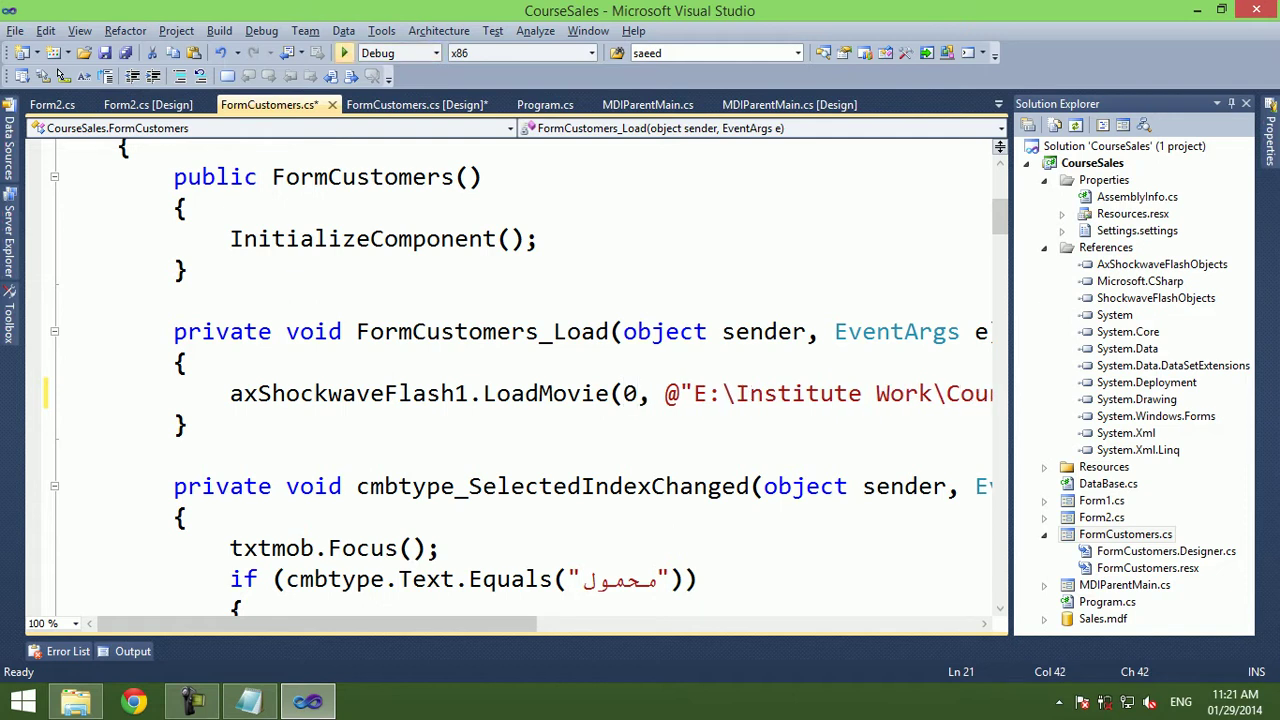
left_click(344, 53)
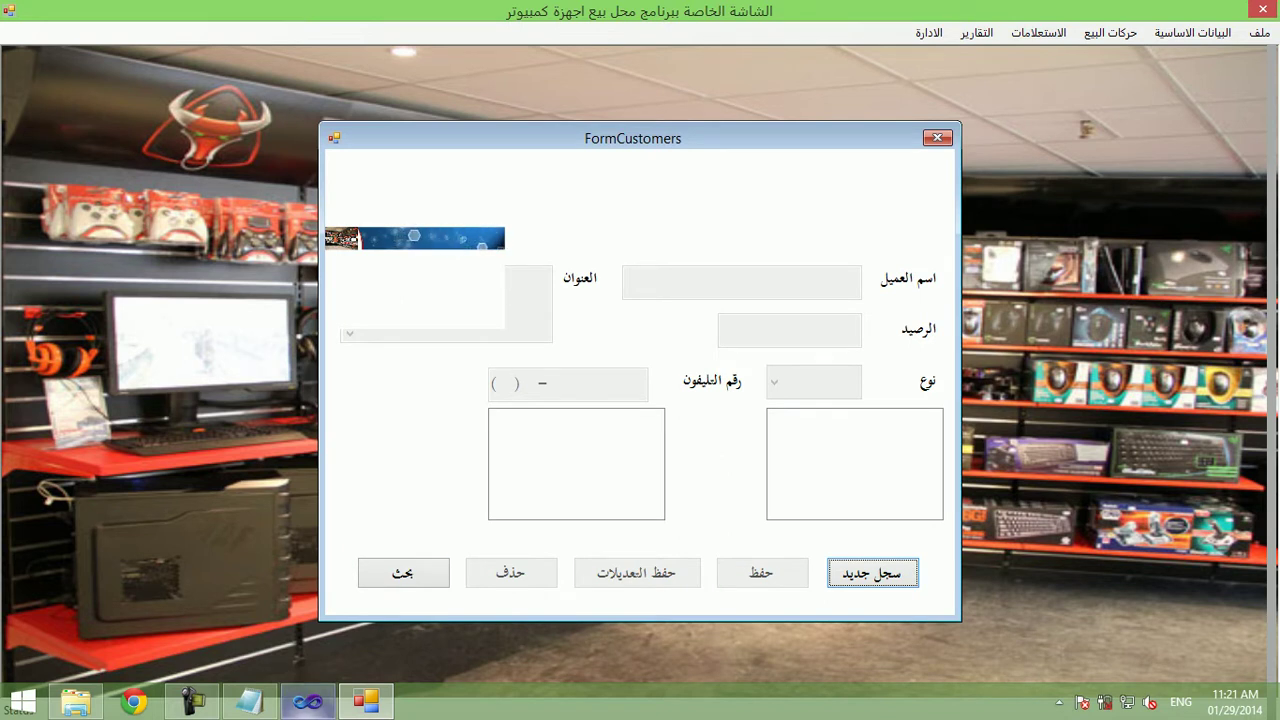
Stop debugging and switch to the FormCustomers design view.
left_click(308, 701)
key("Menu")
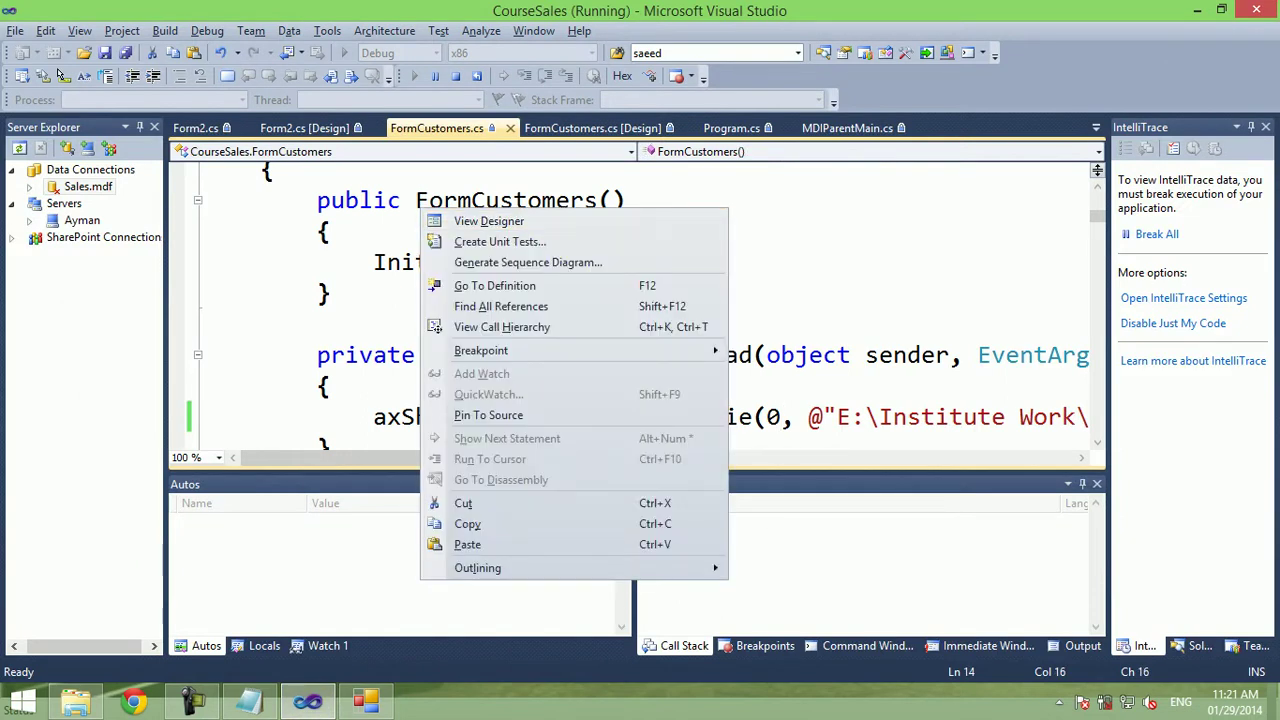
key("shift+F5")
left_click(427, 239)
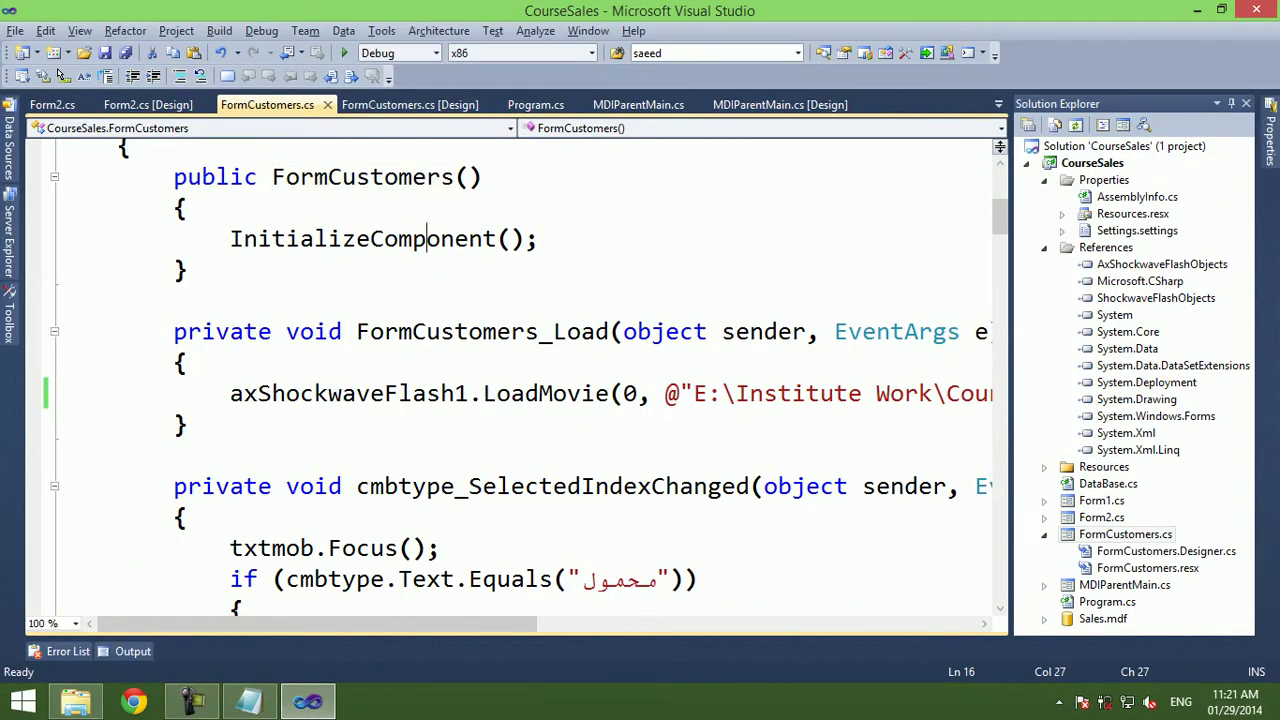
key("Menu")
key("Return")
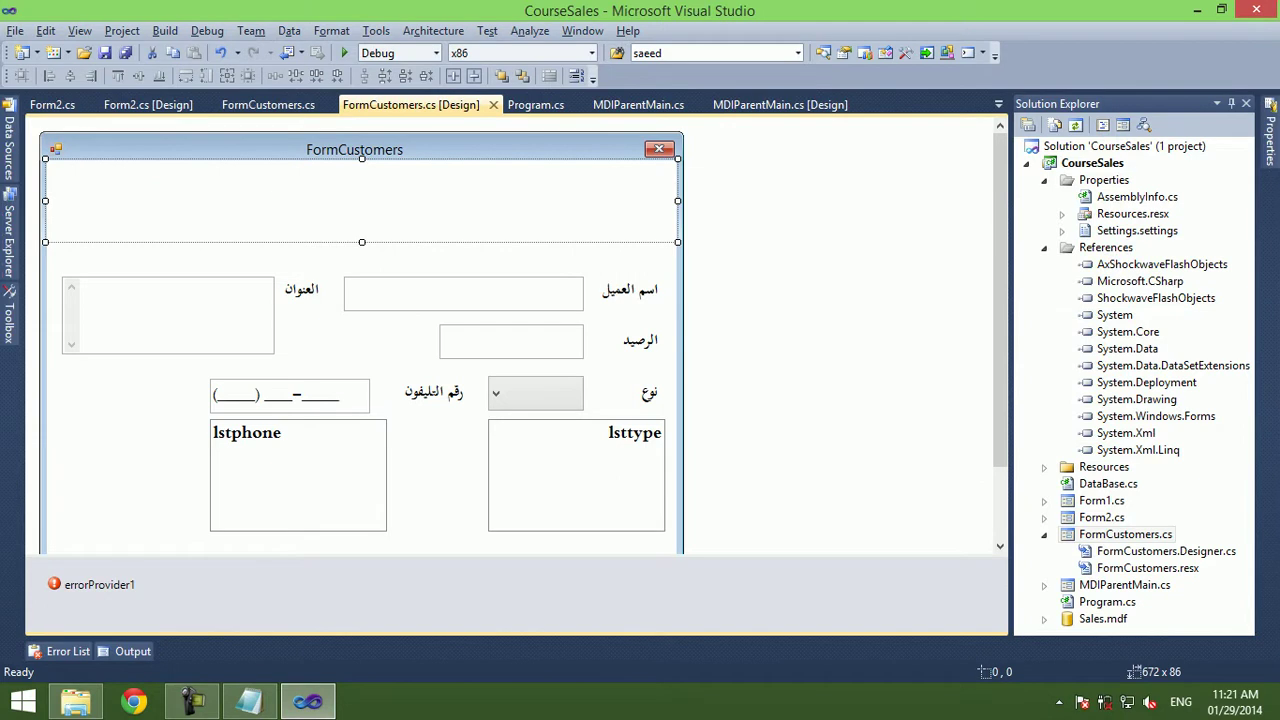
Enlarge the Flash banner control to 1008 x 195 and test-run the app.
left_click_drag(678, 242, 990, 344)
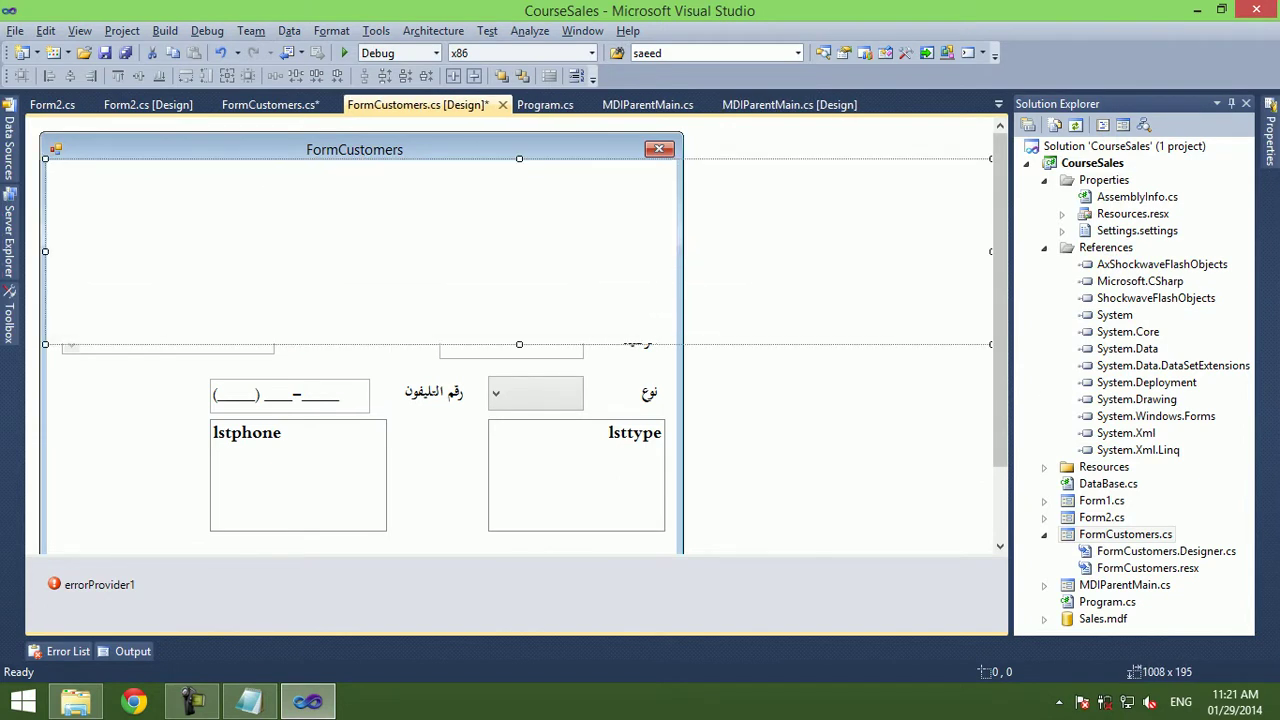
left_click(343, 53)
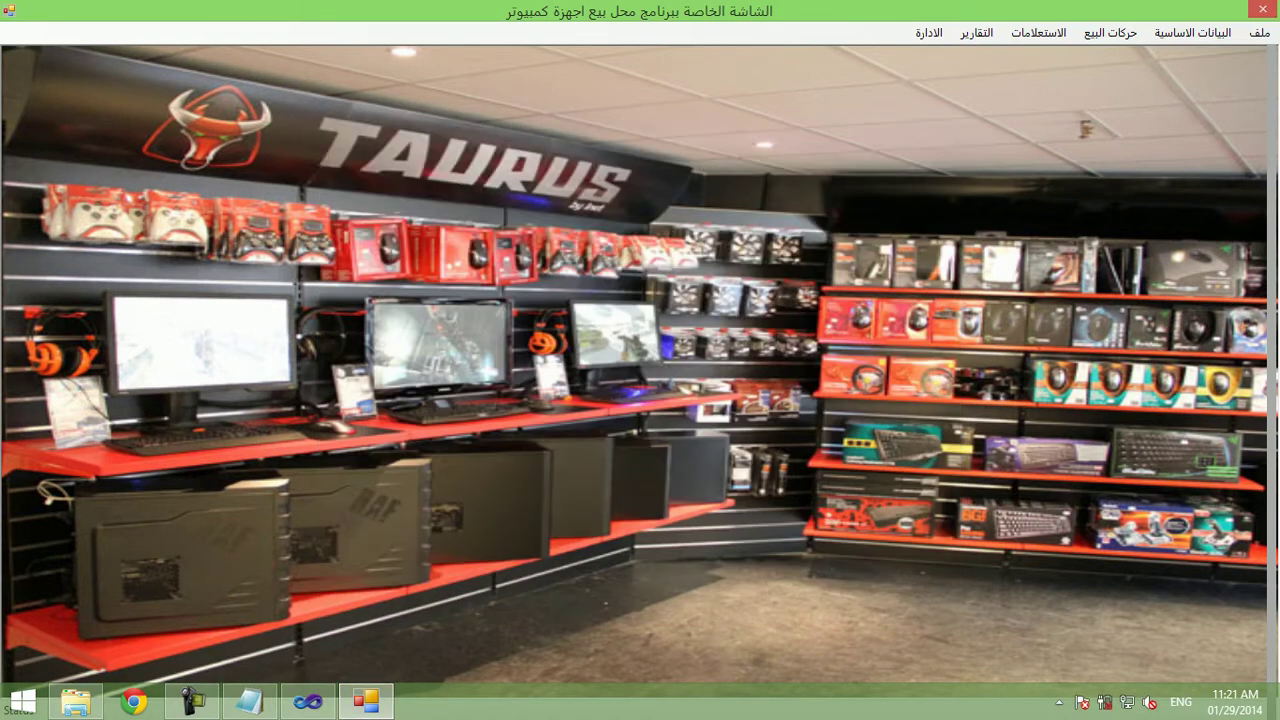
left_click(1257, 9)
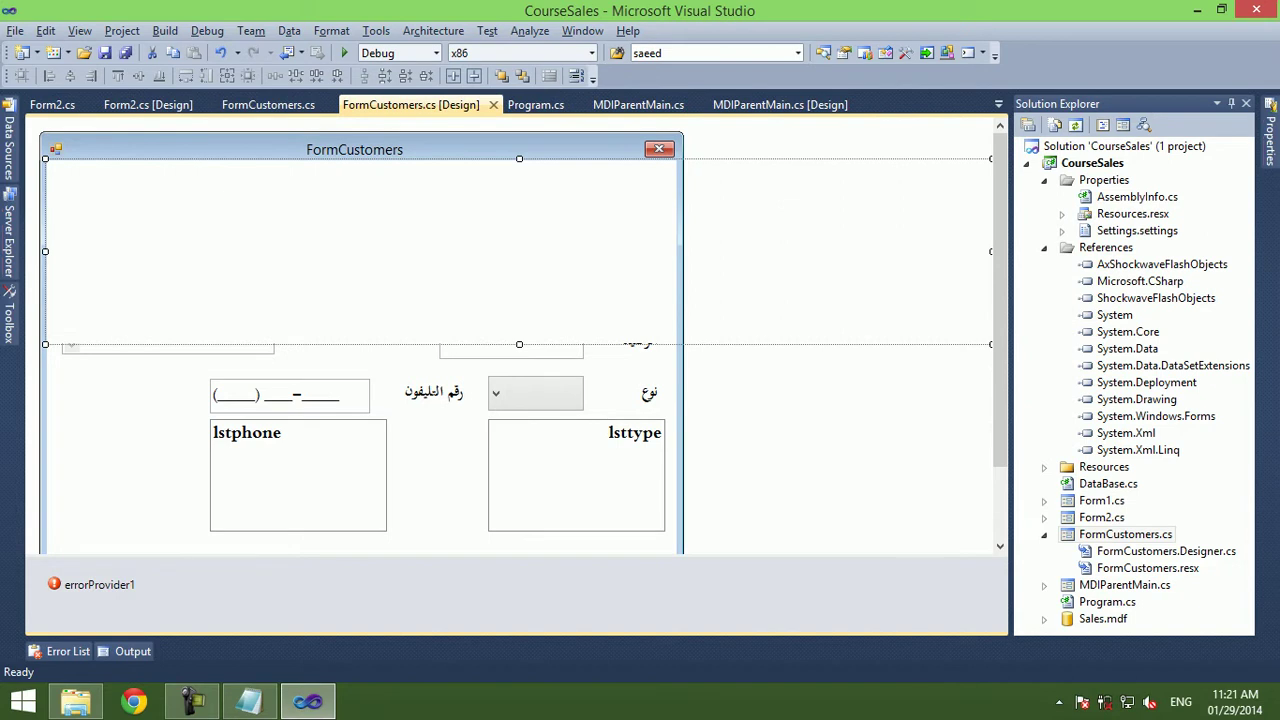
Shrink the Flash banner control to fit the form and run the app again.
left_click(685, 382)
key("Tab")
mouse_move(990, 344)
left_mouse_down()
mouse_move(863, 302)
mouse_move(863, 273)
left_mouse_up()
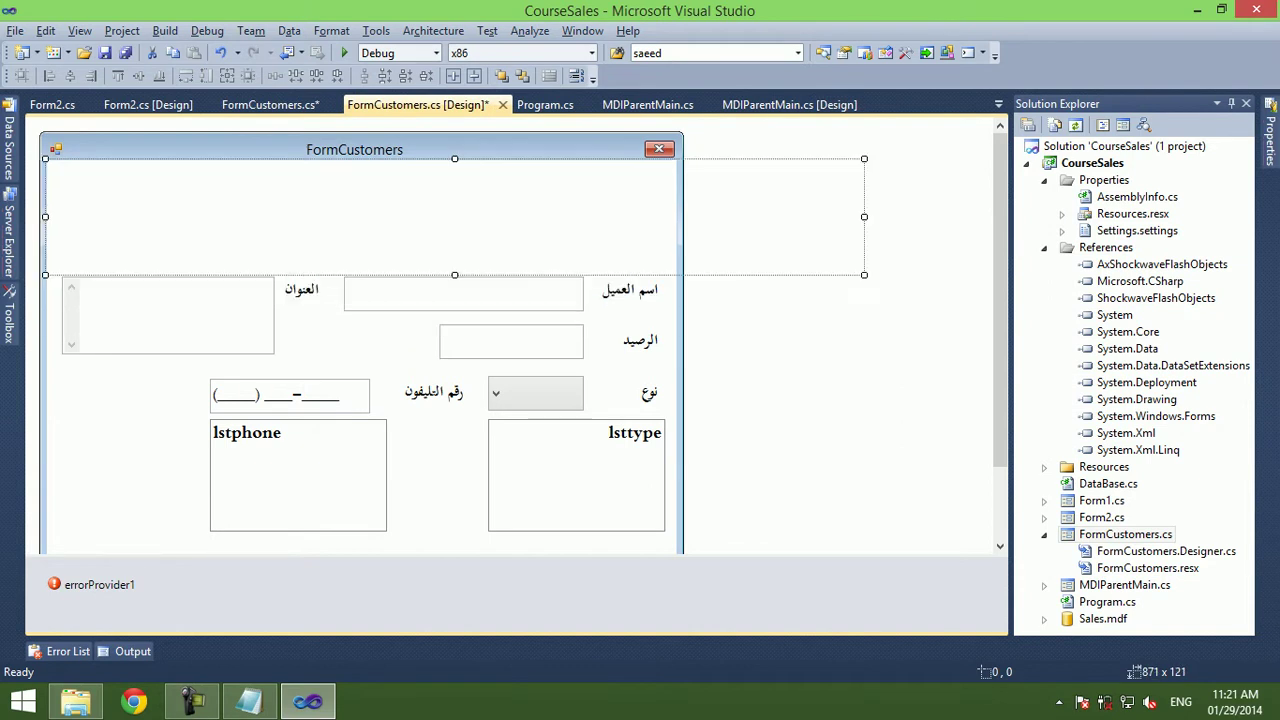
key("F5")
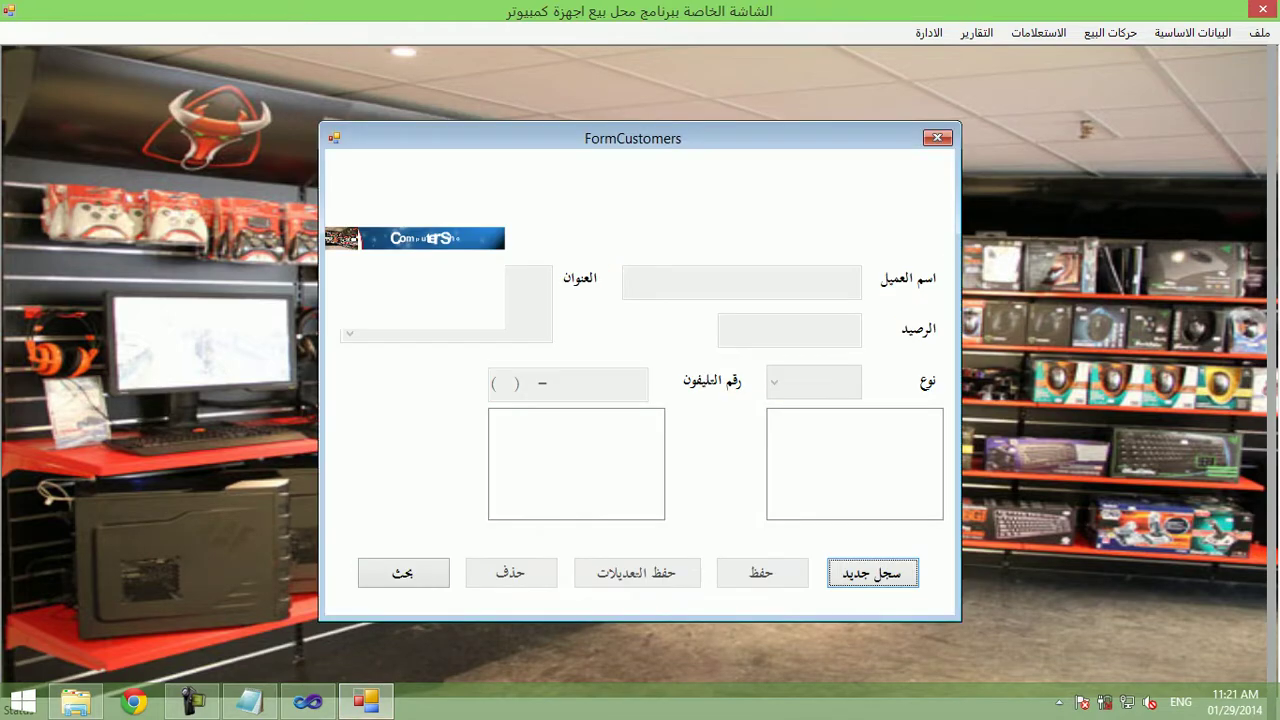
Make the Flash banner control taller and test it in the running app.
key("alt+F4")
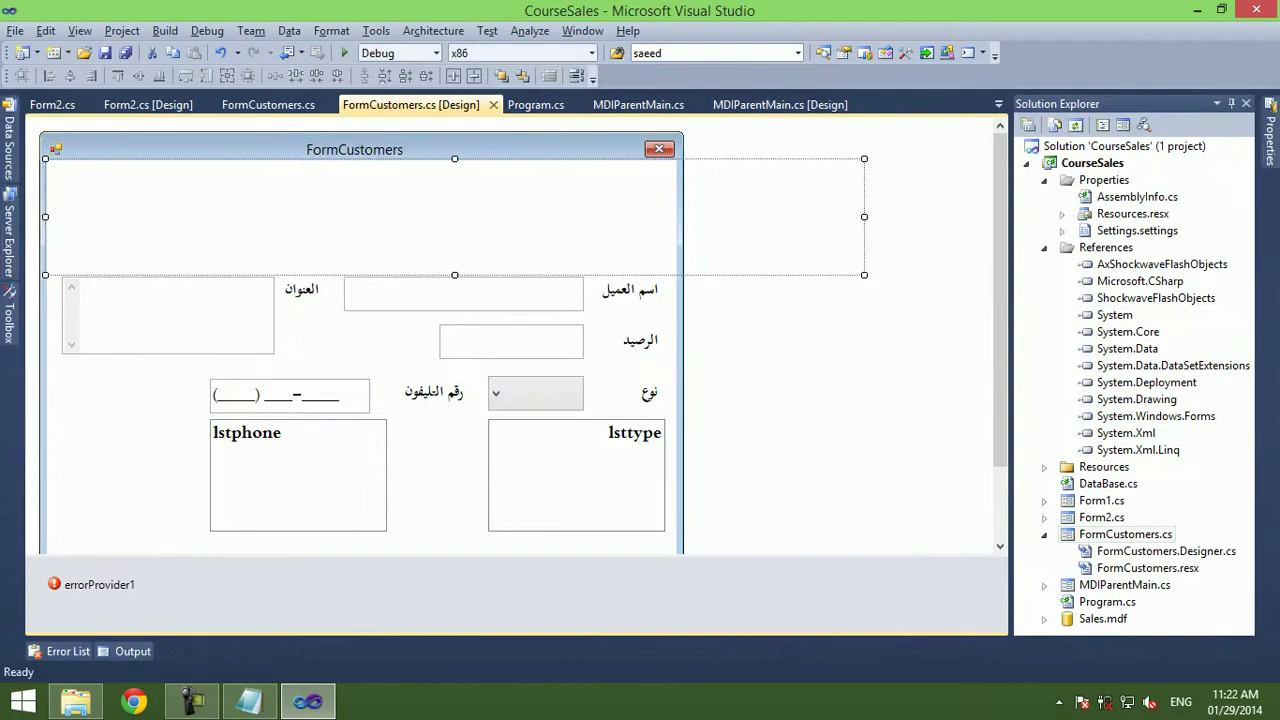
left_click_drag(454, 274, 454, 305)
key("alt+c")
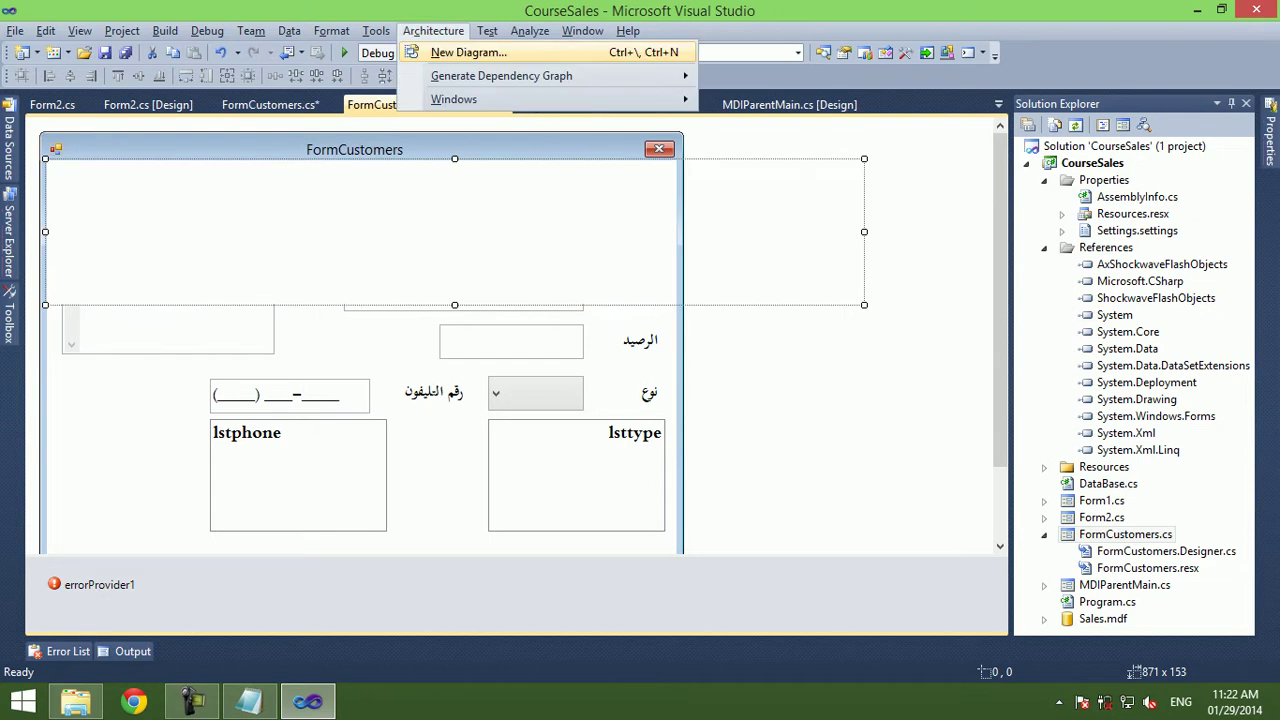
key("Escape")
key("Escape")
key("F5")
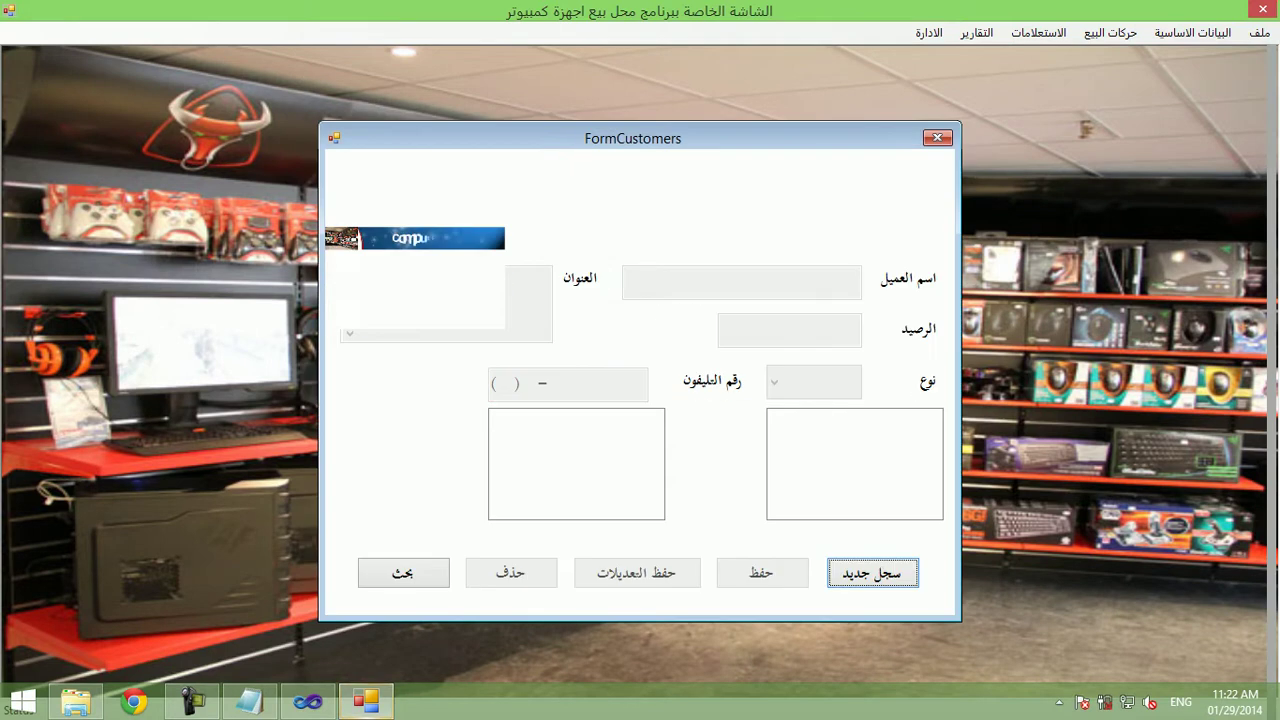
key("shift+F5")
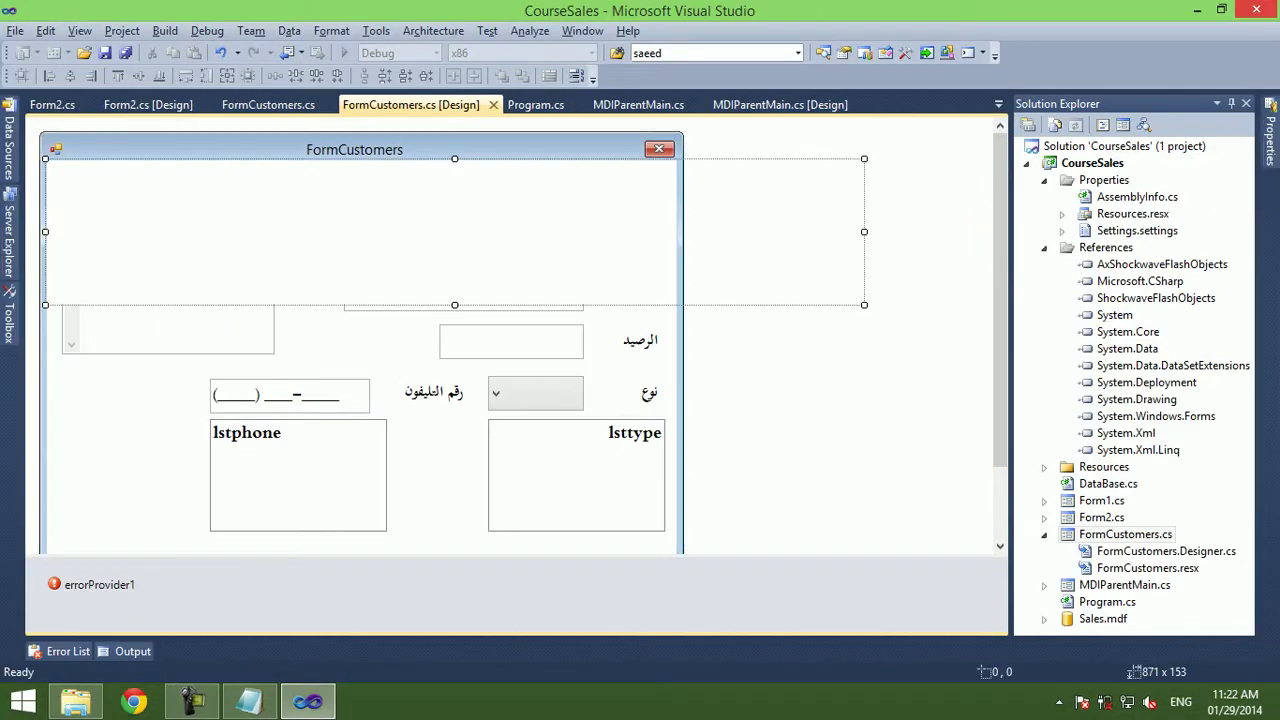
Widen the banner control at 175 px high and preview it, closing the customers form.
left_click_drag(864, 305, 946, 325)
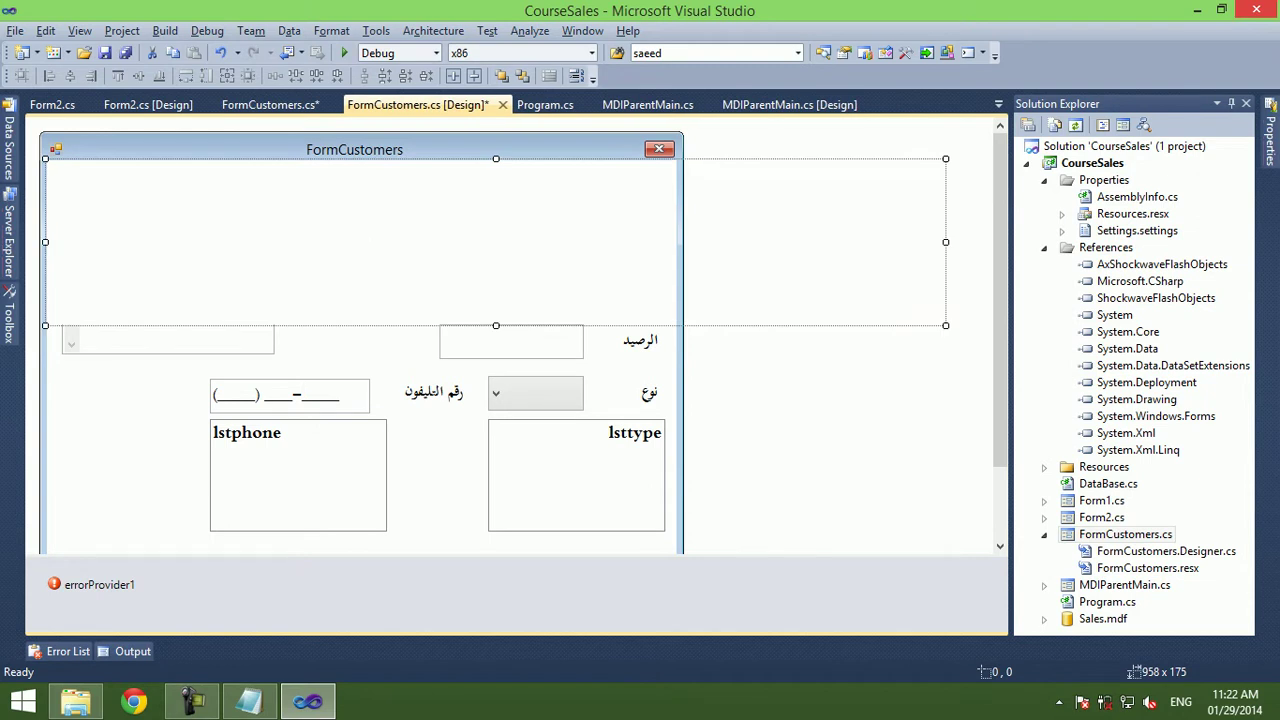
key("F5")
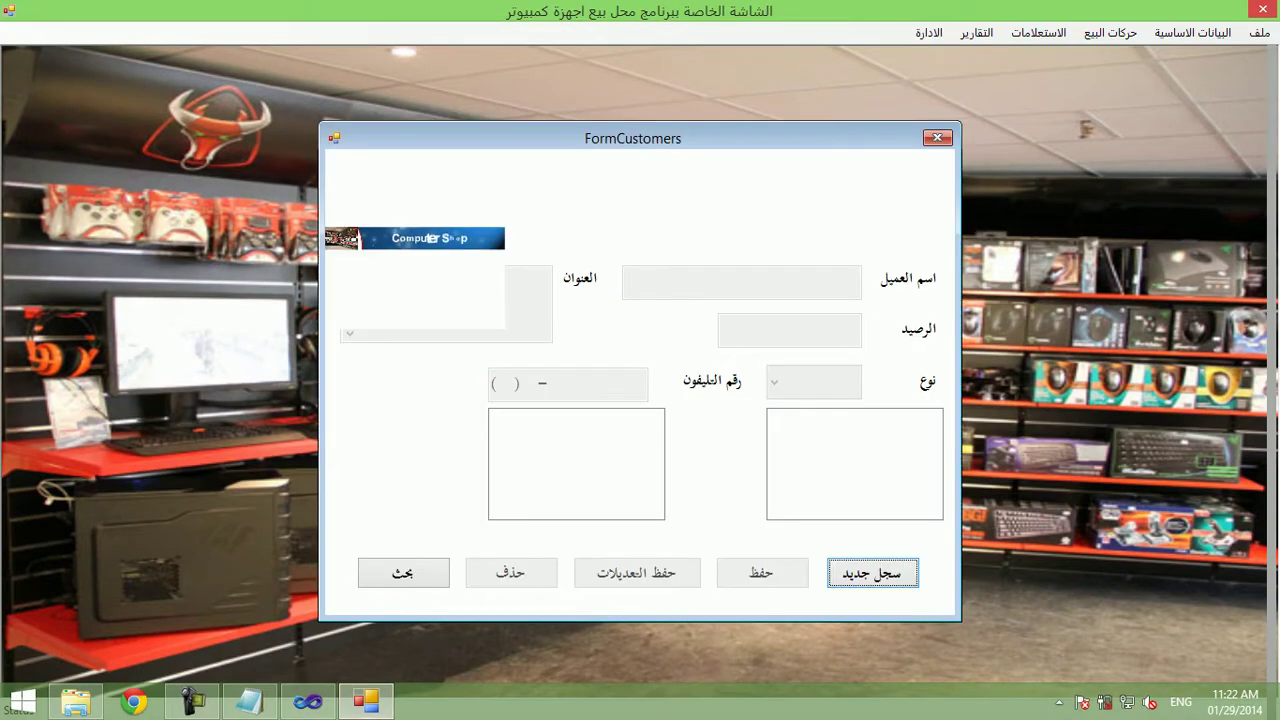
left_click(1256, 9)
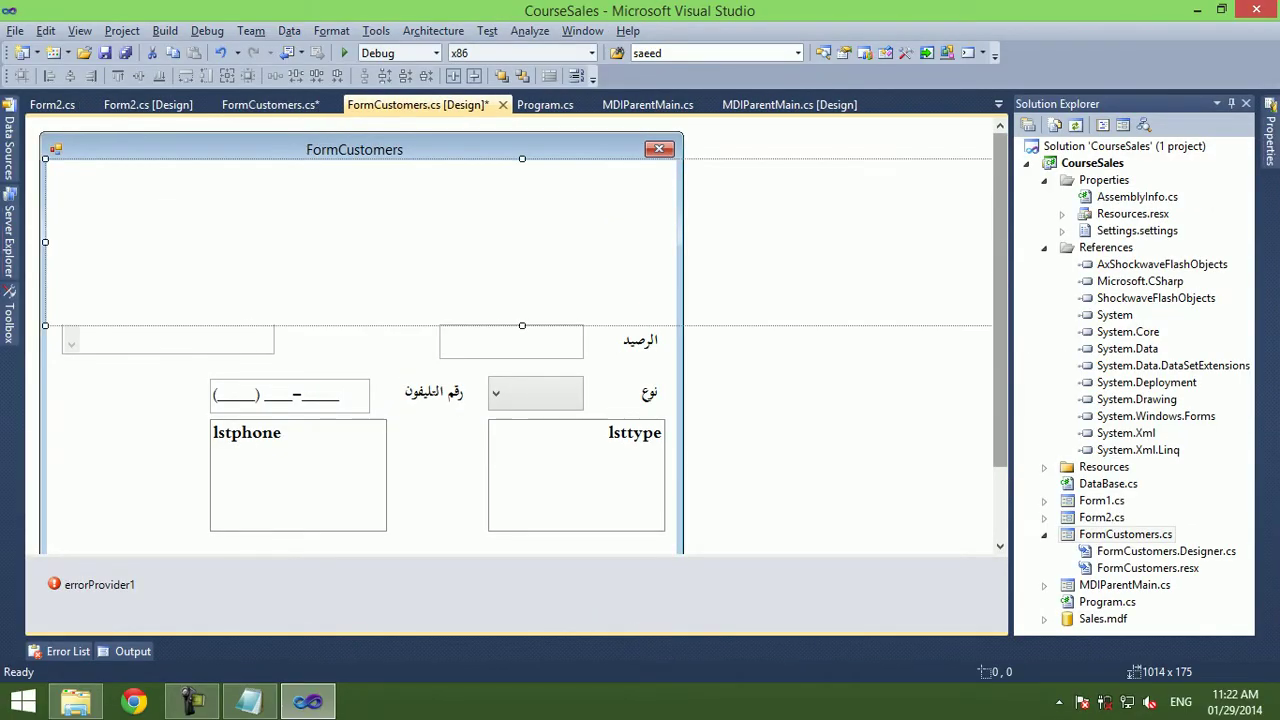
key("F5")
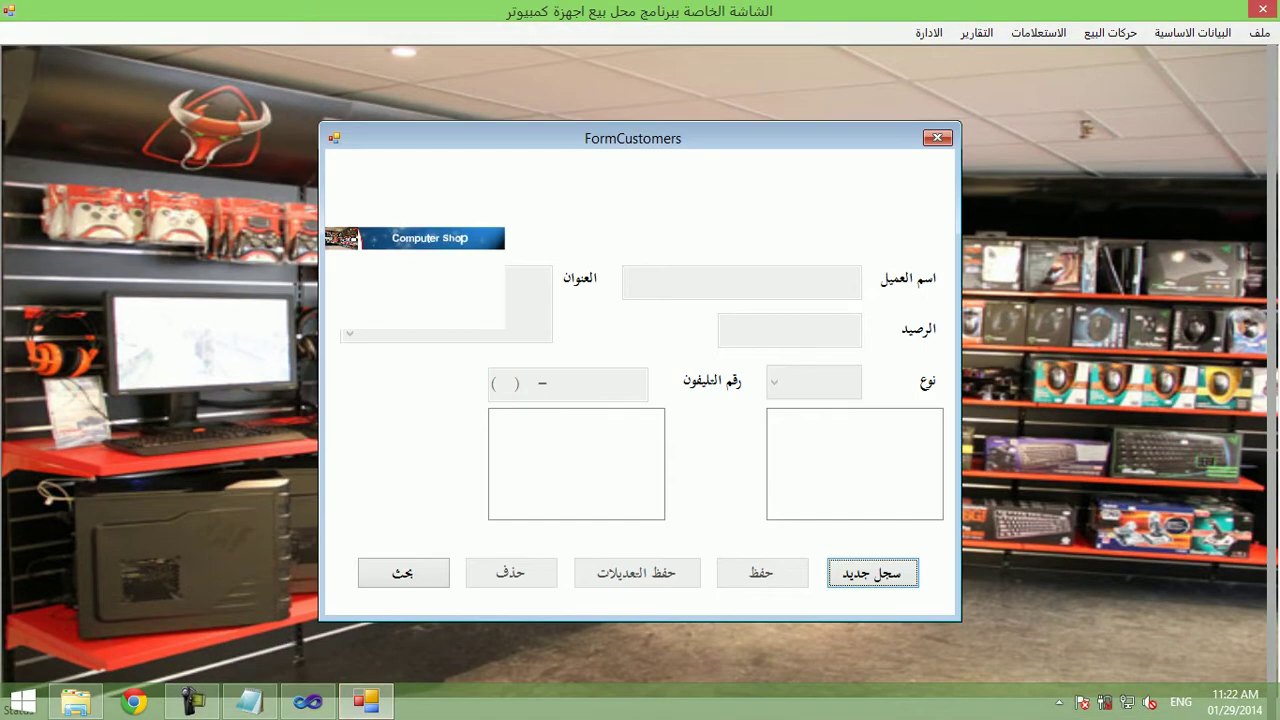
key("alt+F4")
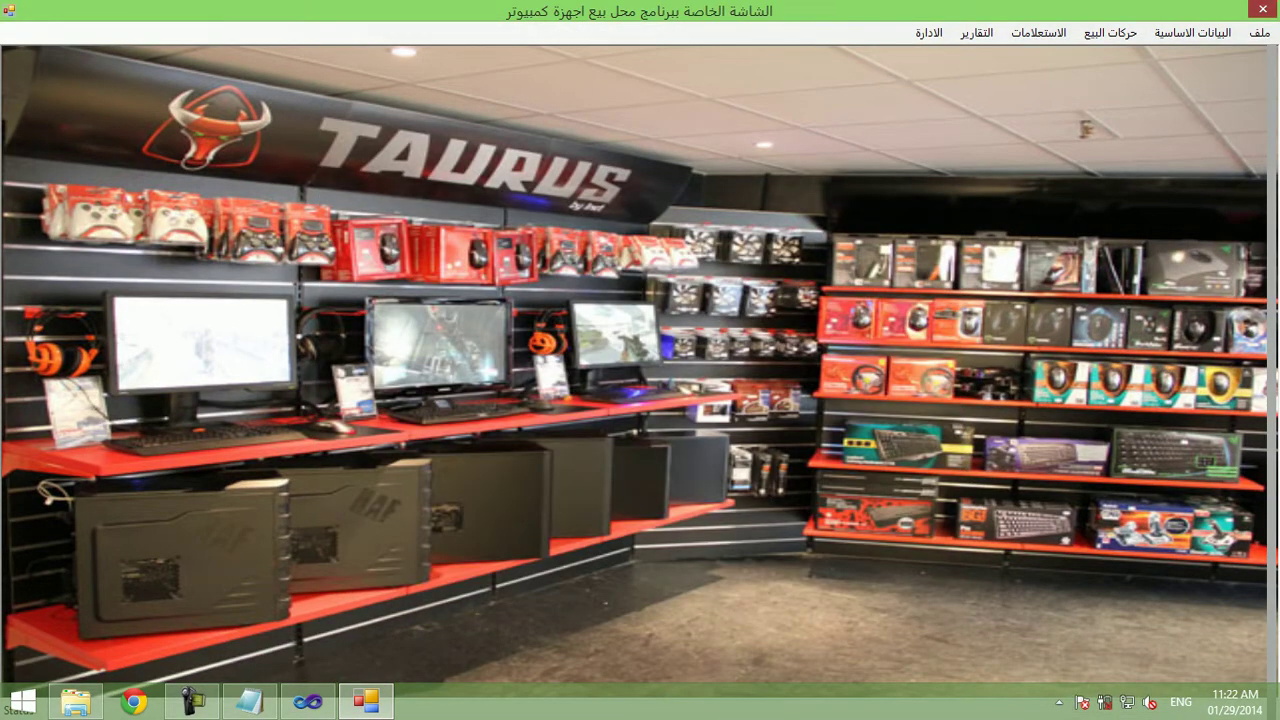
Move the banner control to the form's left edge, enlarge it to 1082 x 293, and test it.
key("alt+F4")
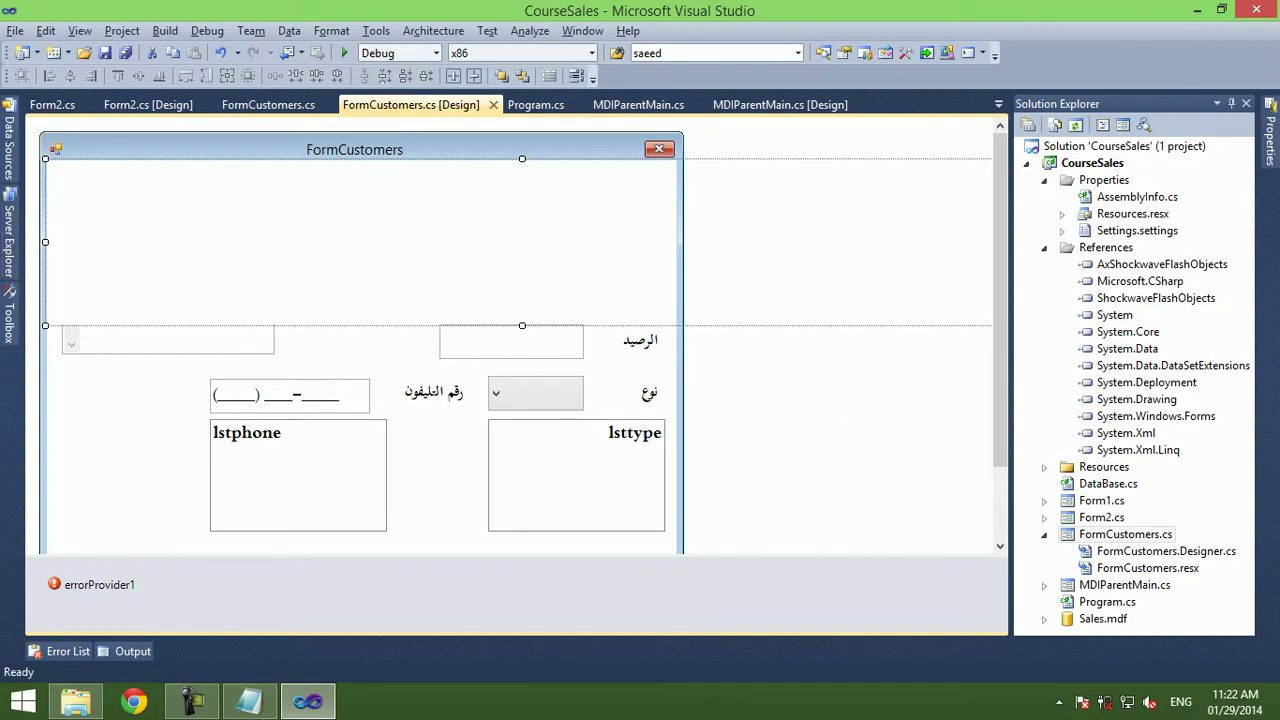
left_click_drag(600, 240, 527, 240)
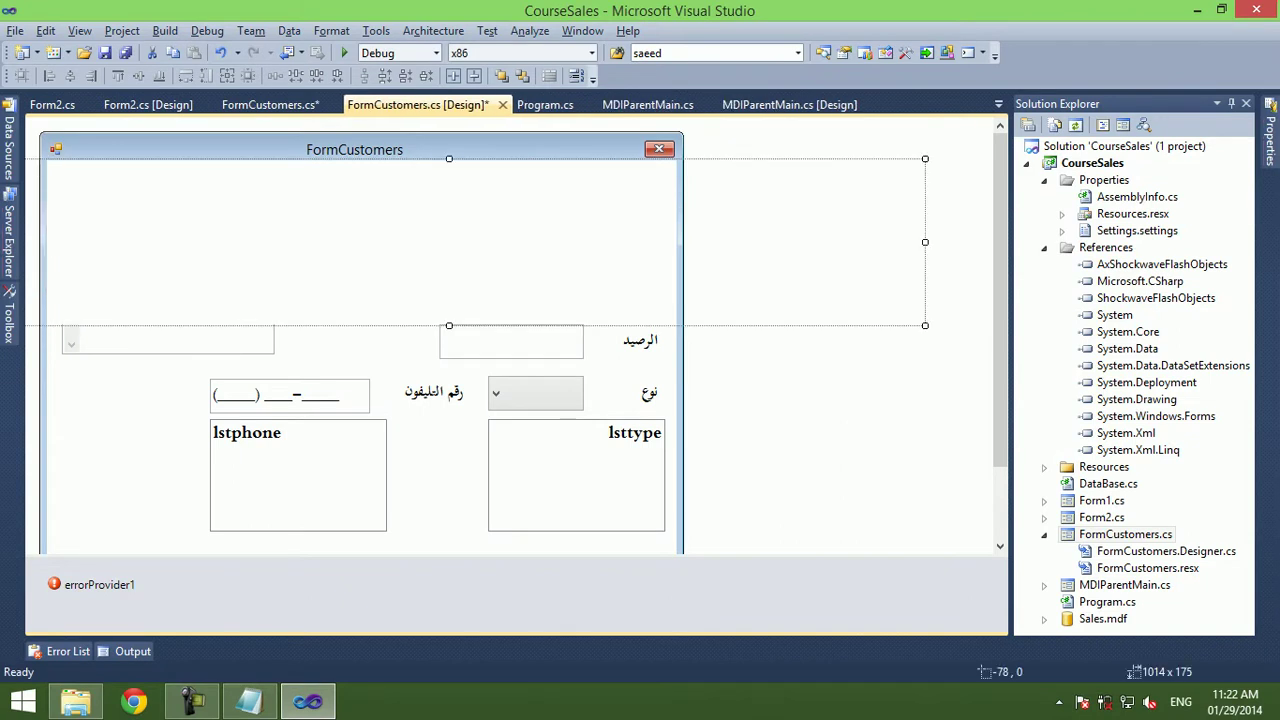
left_click_drag(925, 325, 988, 436)
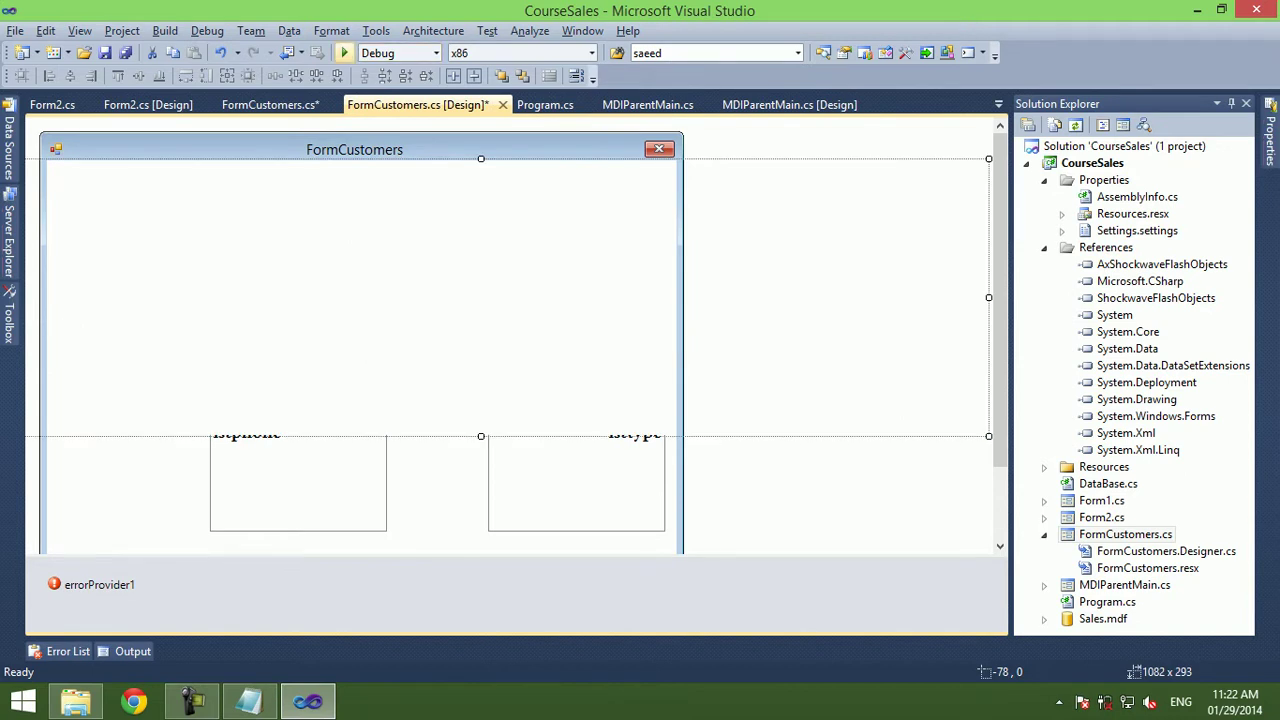
left_click(344, 53)
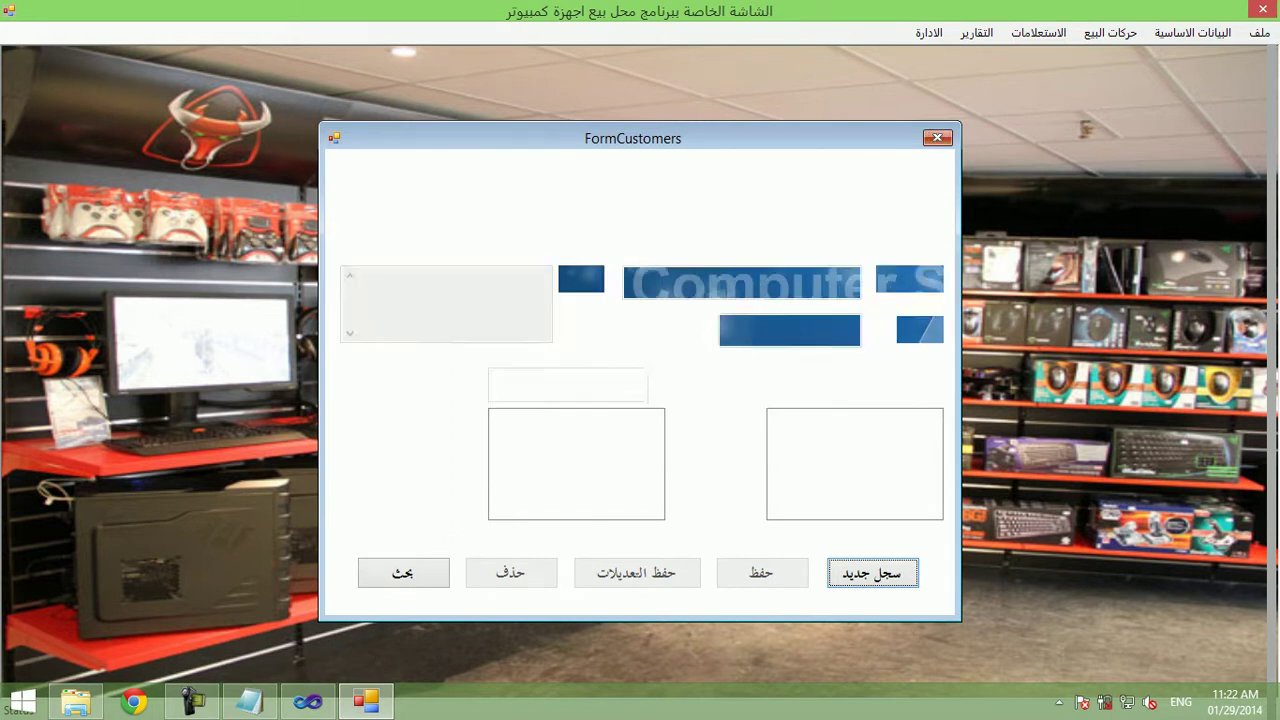
left_click(937, 137)
left_click(1261, 10)
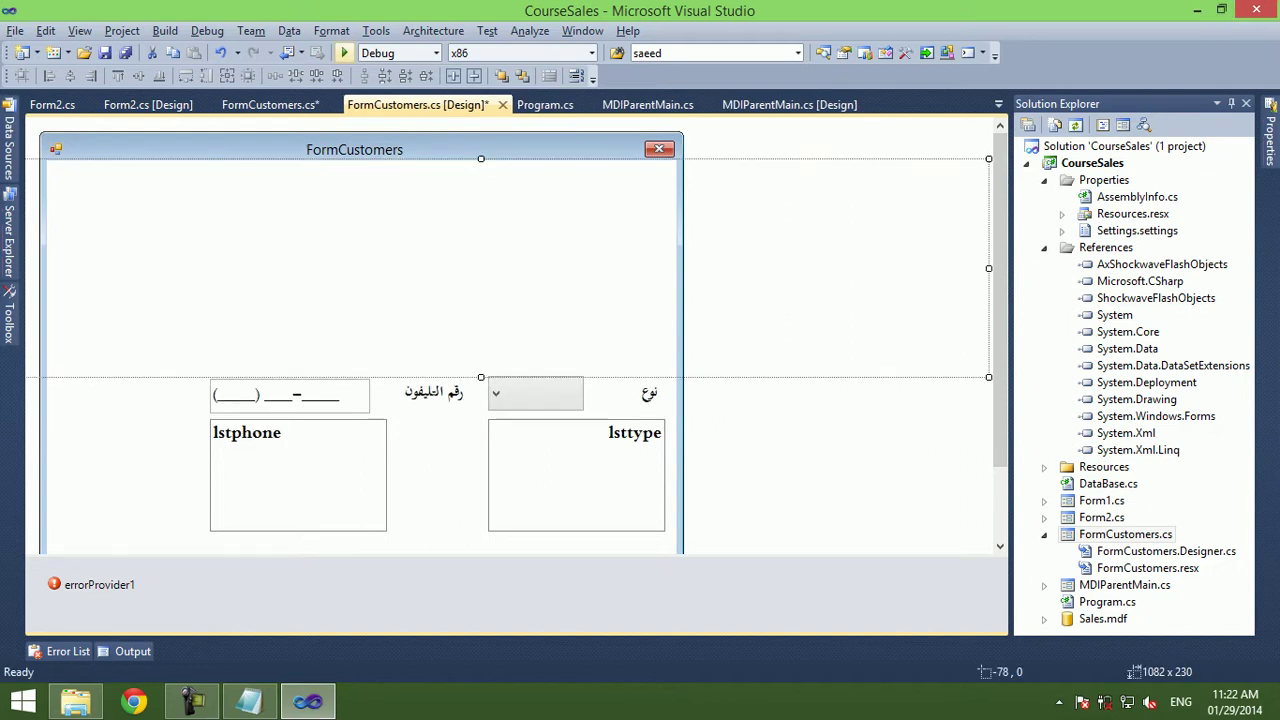
Cut the banner control down to 886 x 207, test-running the app in between.
key("F5")
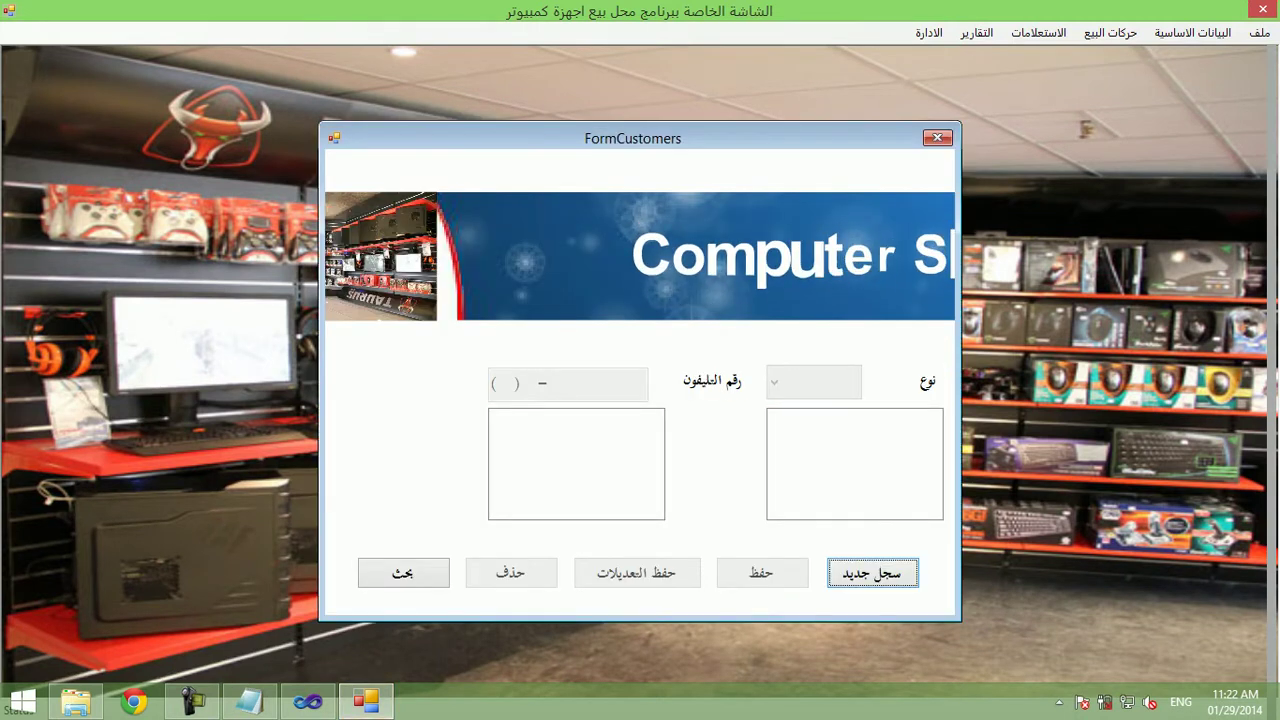
key("shift+F5")
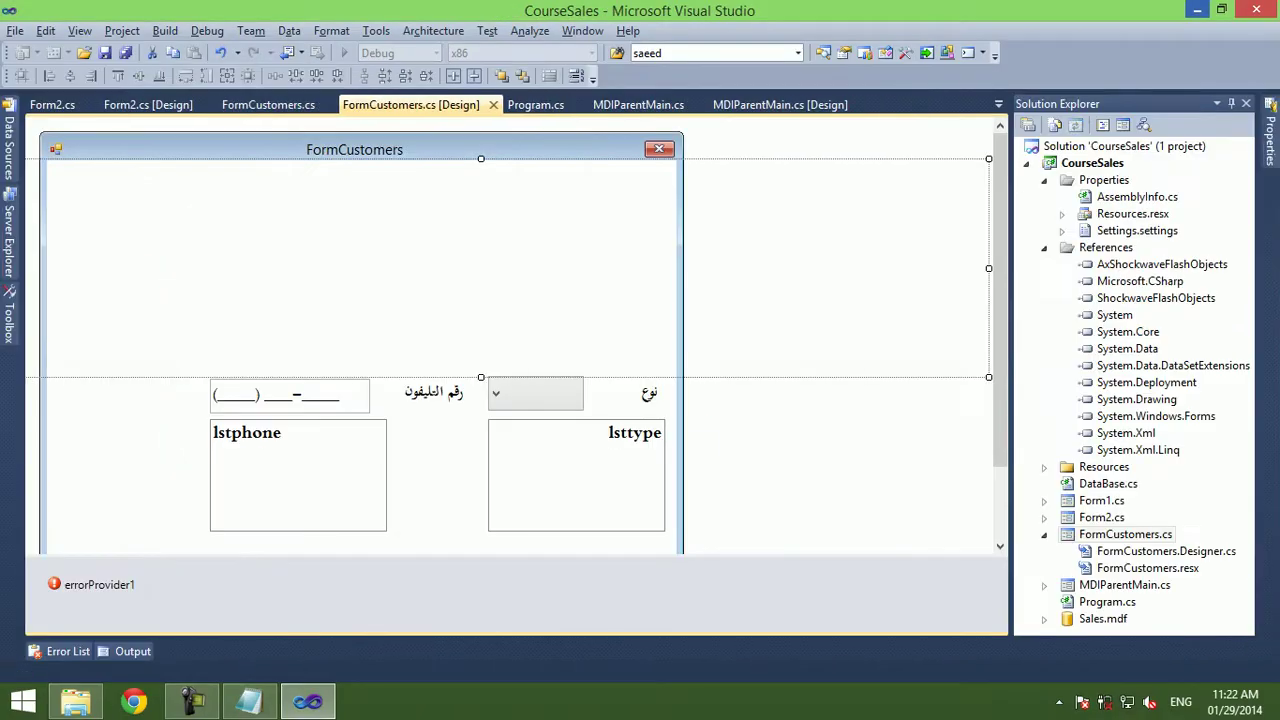
left_click_drag(481, 377, 481, 355)
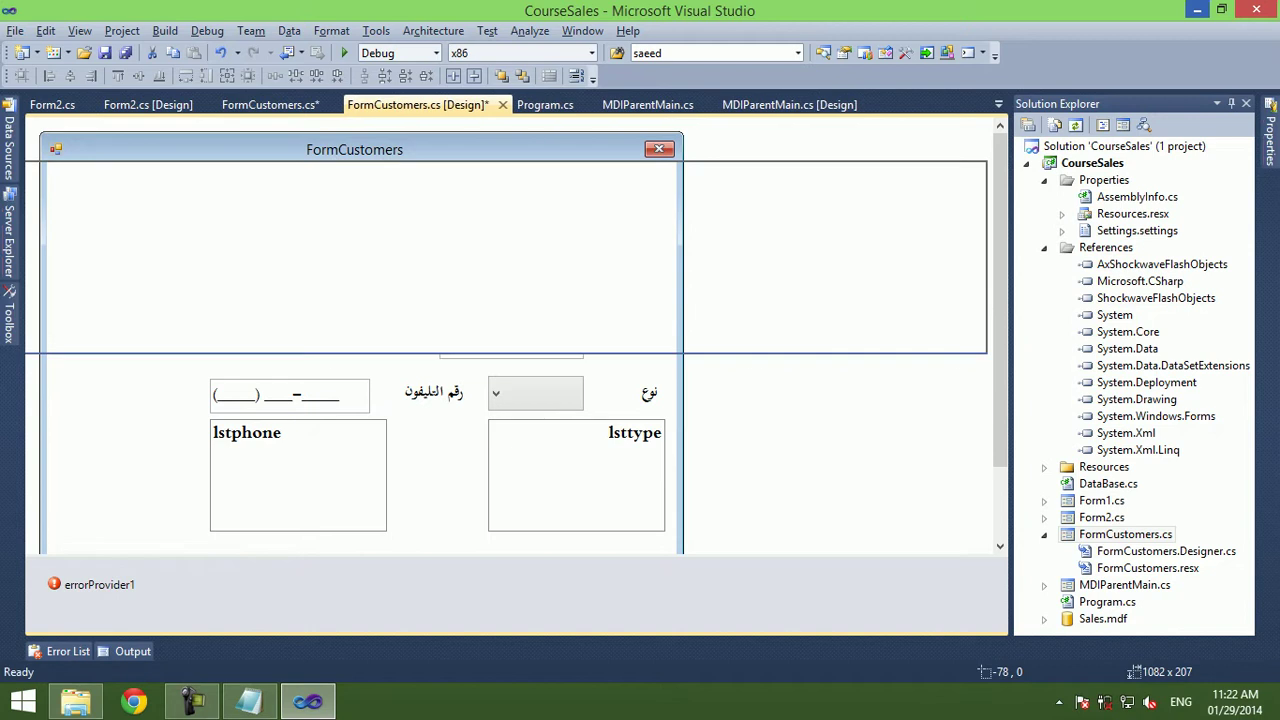
key("F5")
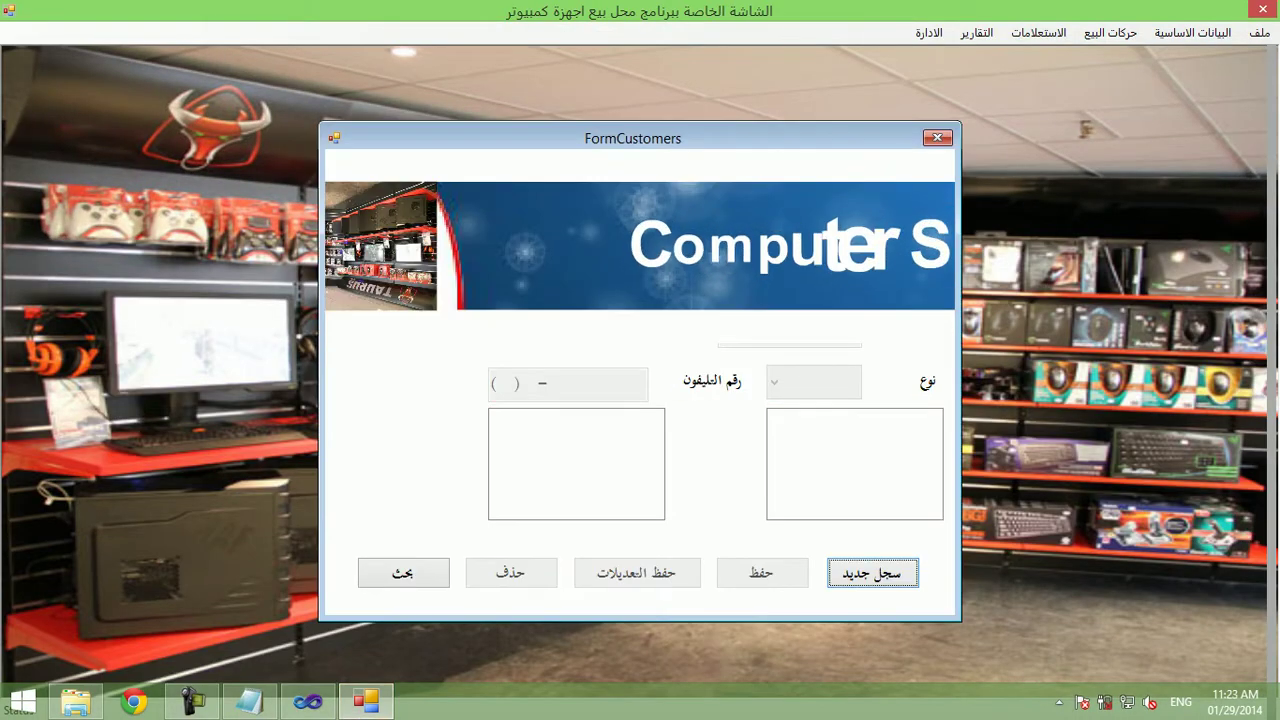
left_click(1256, 9)
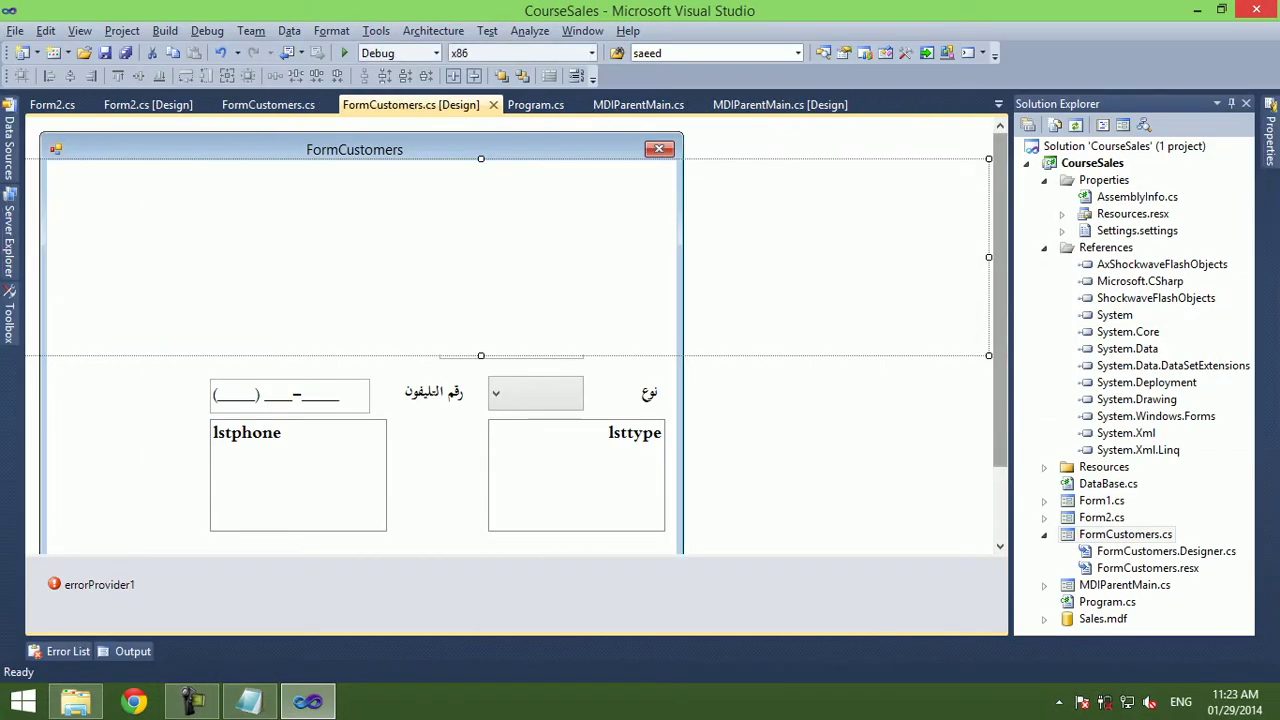
left_click_drag(988, 257, 805, 257)
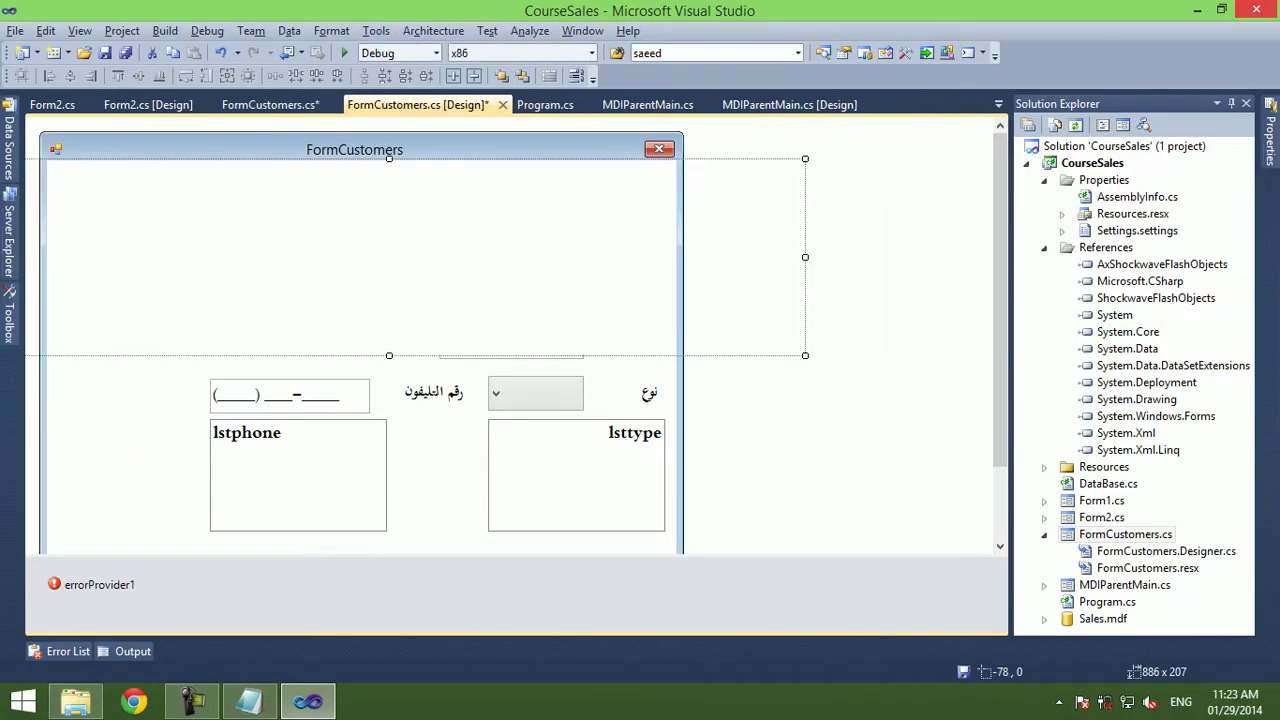
Narrow the Flash banner control to the form's width (752) and check it at runtime.
key("F5")
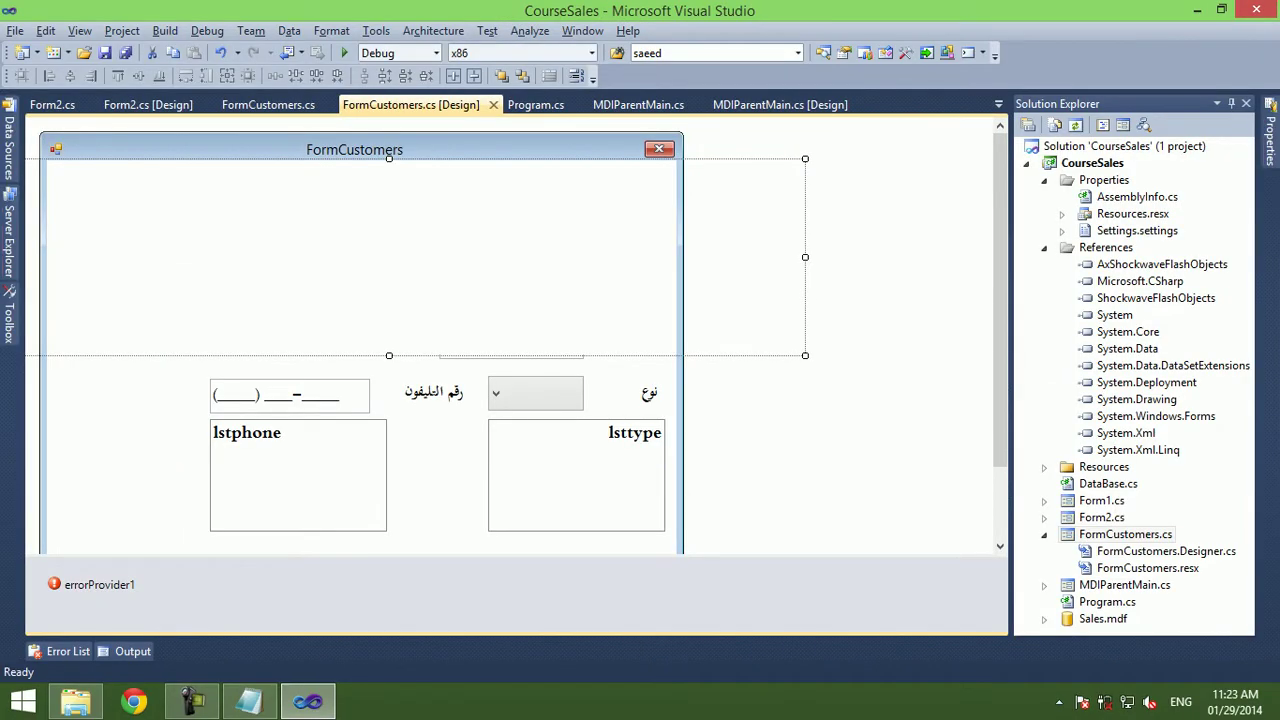
left_click_drag(805, 257, 679, 257)
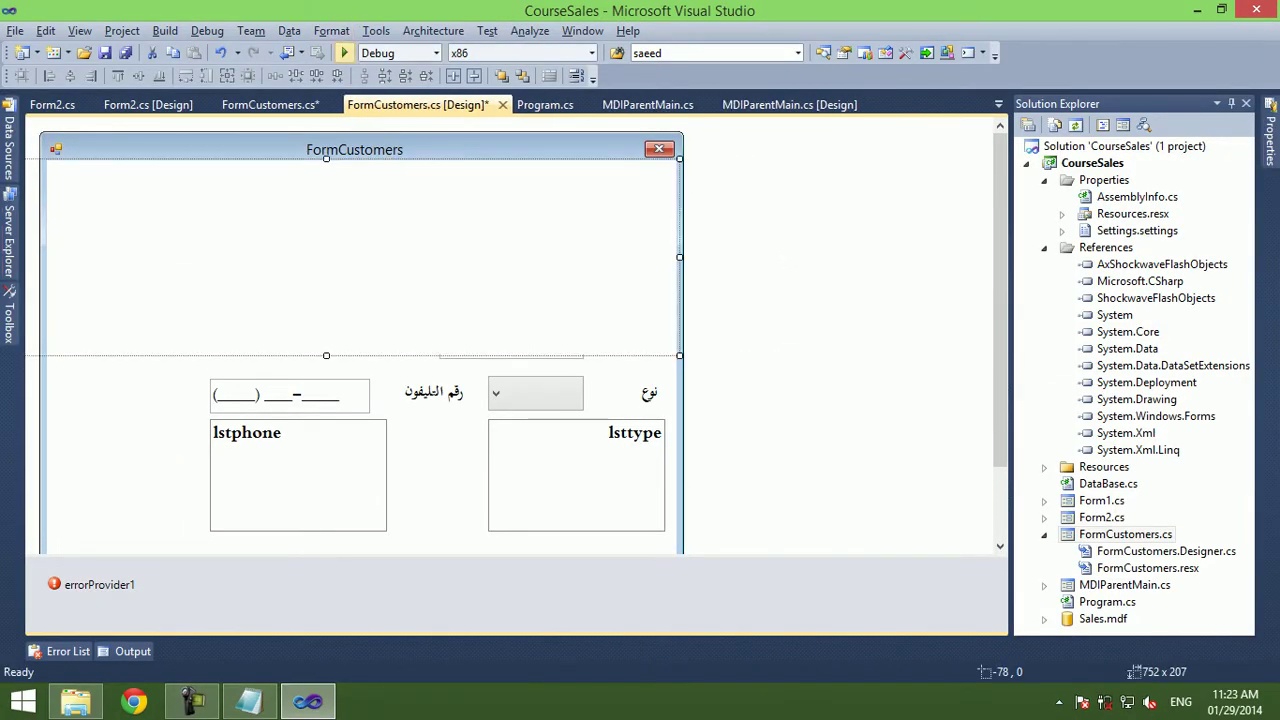
left_click(344, 53)
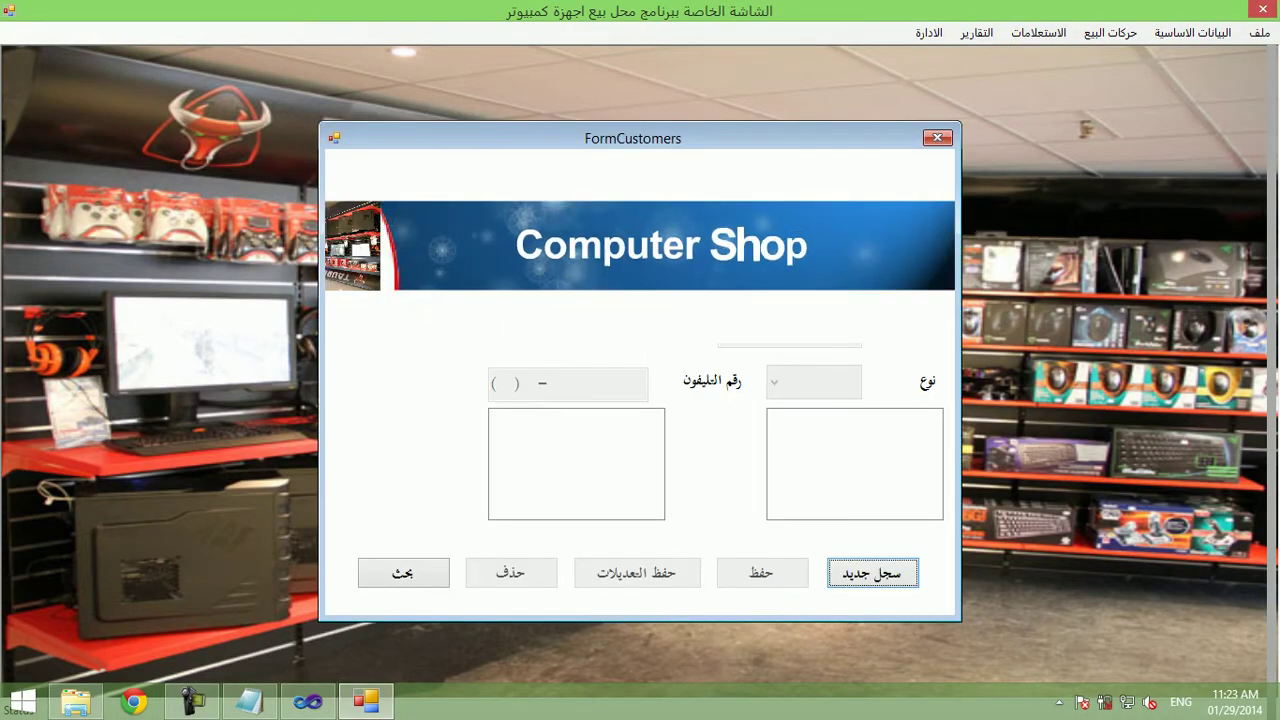
left_click(1262, 9)
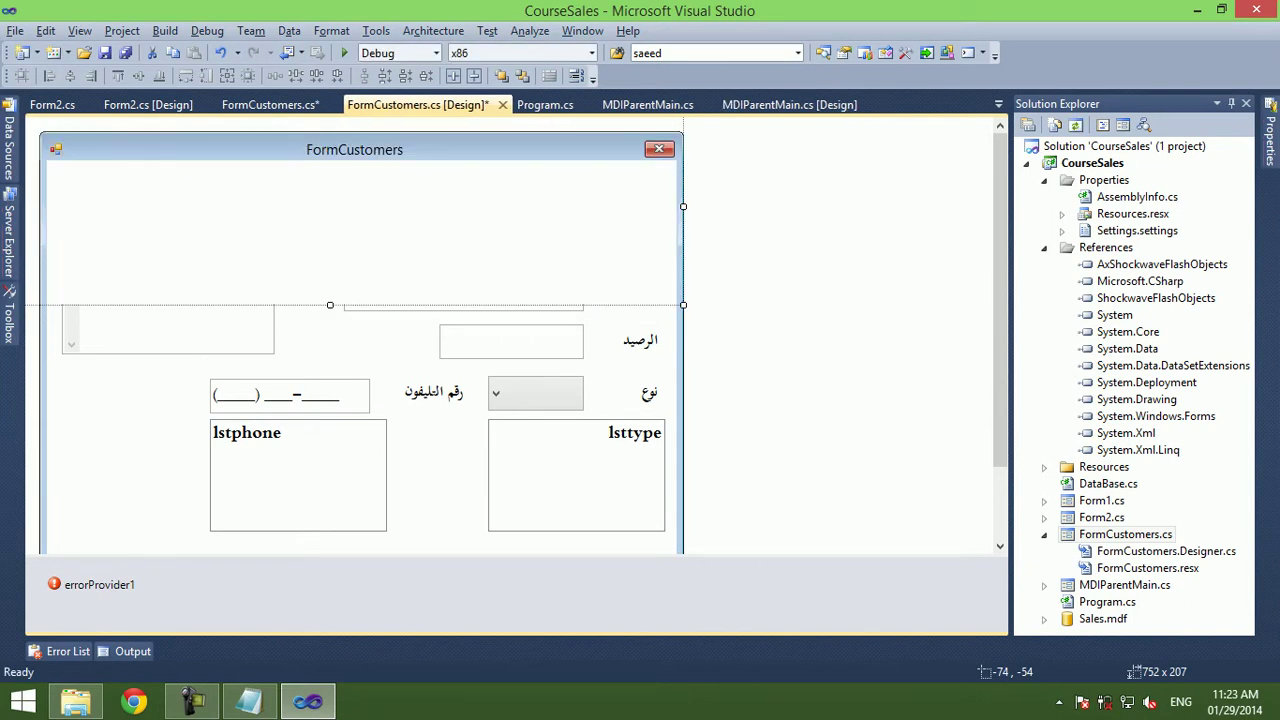
key("F5")
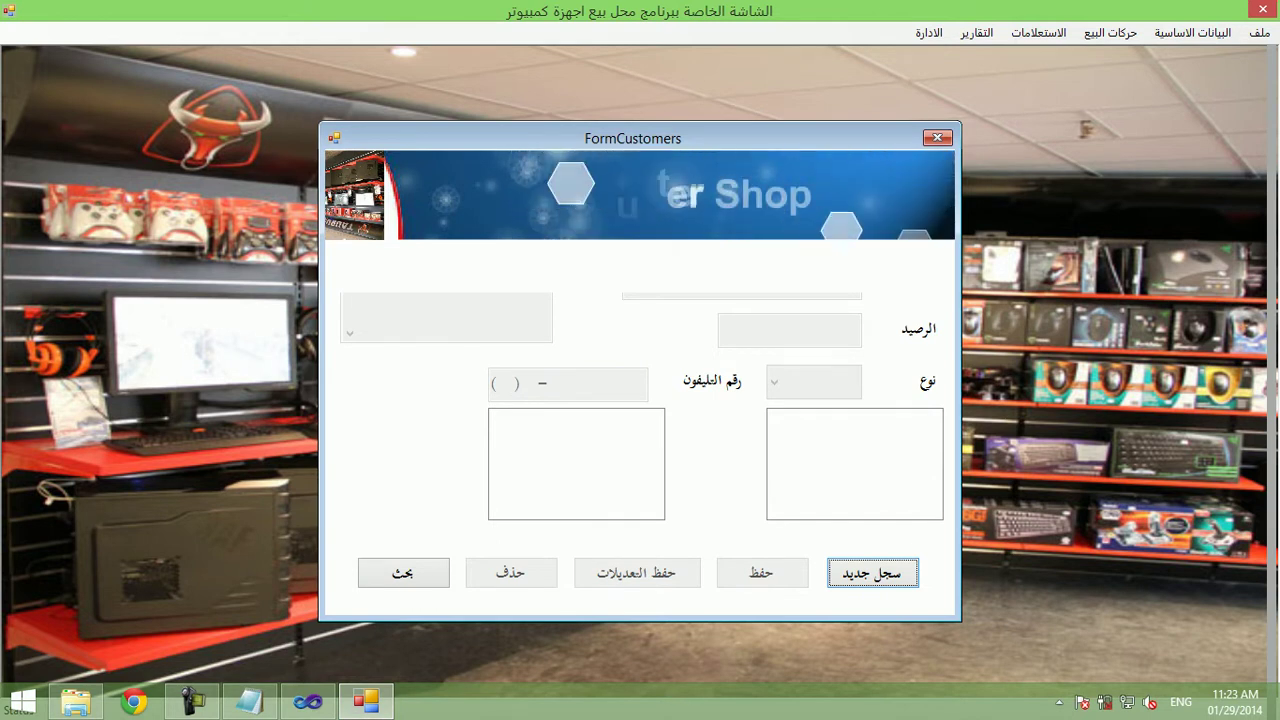
key("alt+F4")
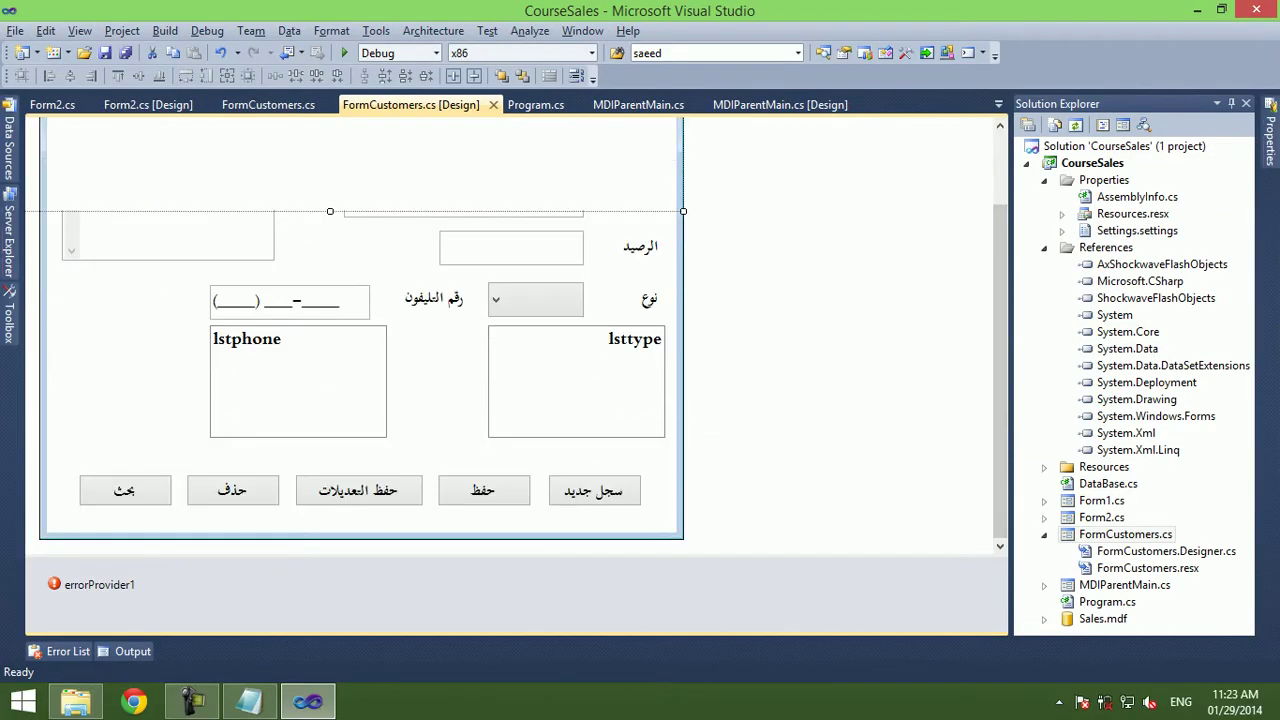
Make the customers form taller and cut the Flash banner control out of it.
left_click_drag(362, 541, 362, 652)
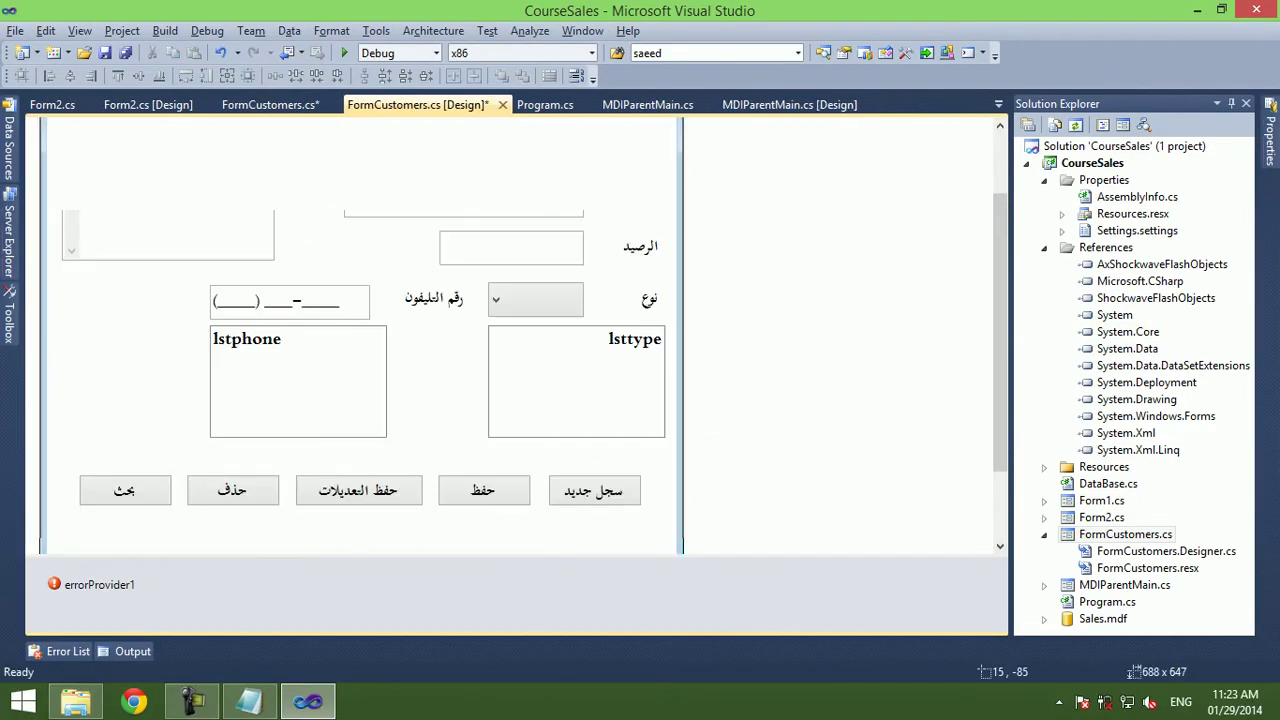
scroll(360, 335, "up", 3)
left_click(502, 246)
right_click(502, 246)
key("Escape")
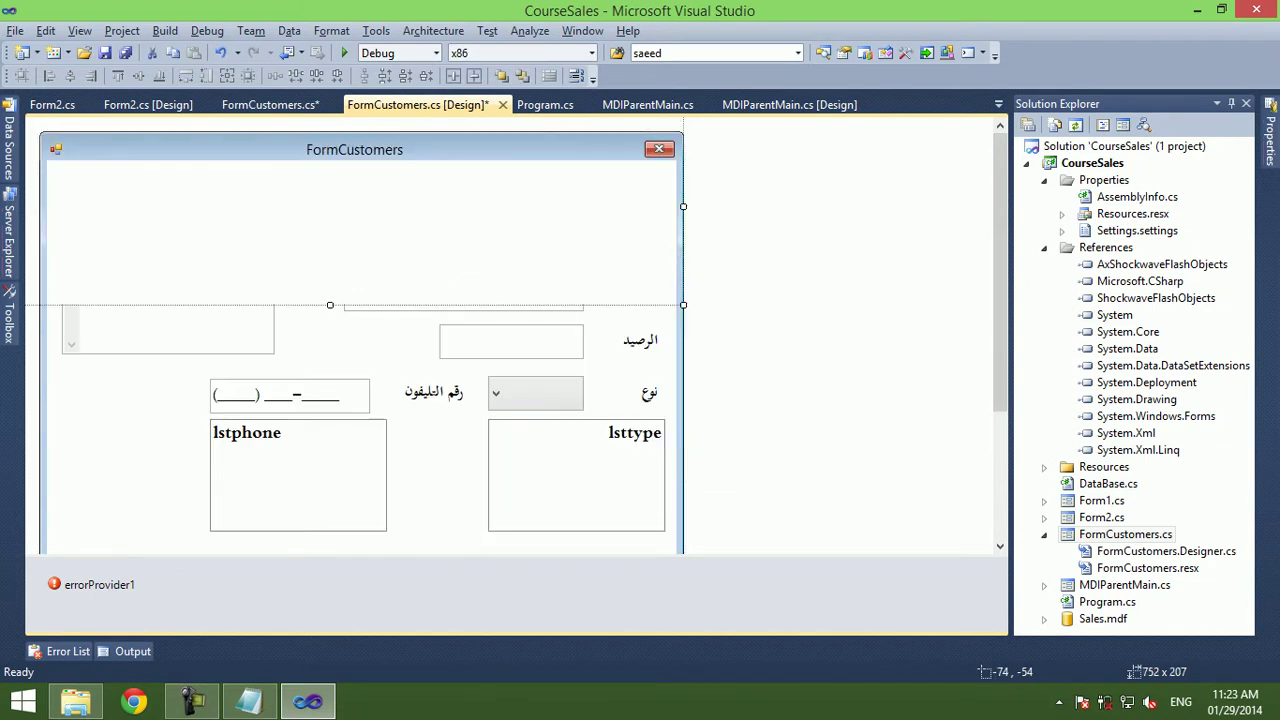
right_click(437, 273)
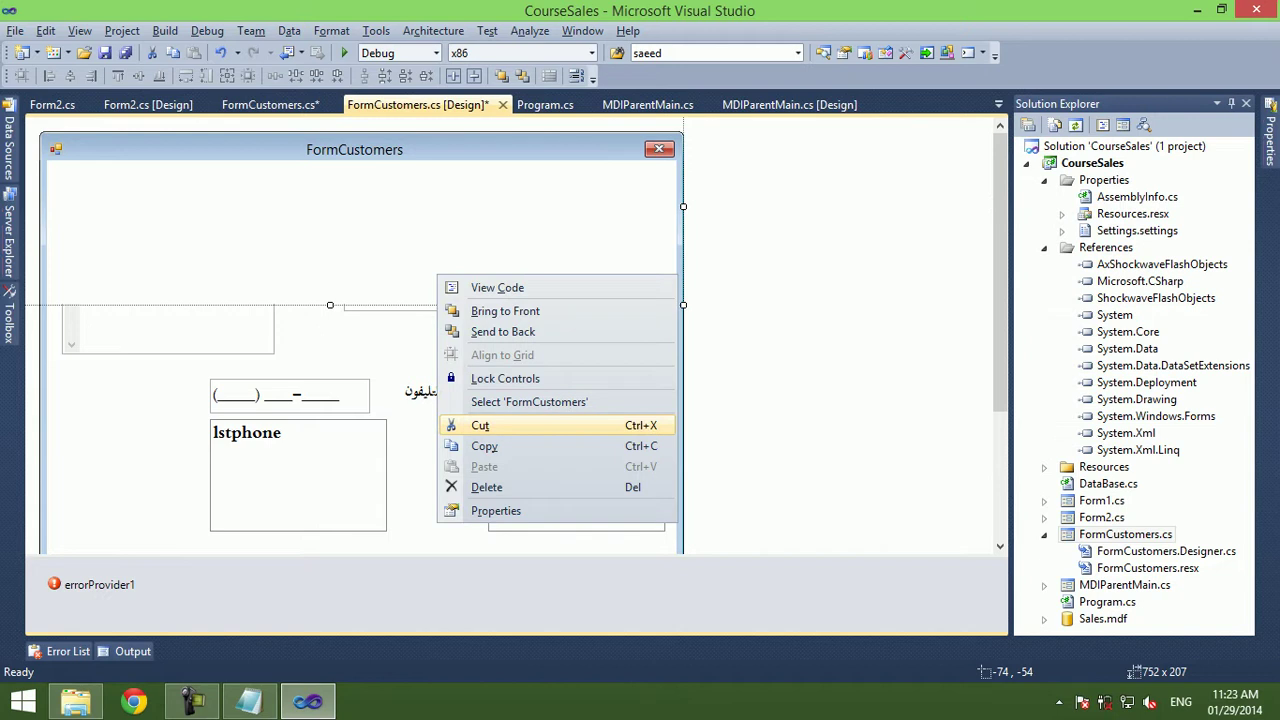
left_click(480, 425)
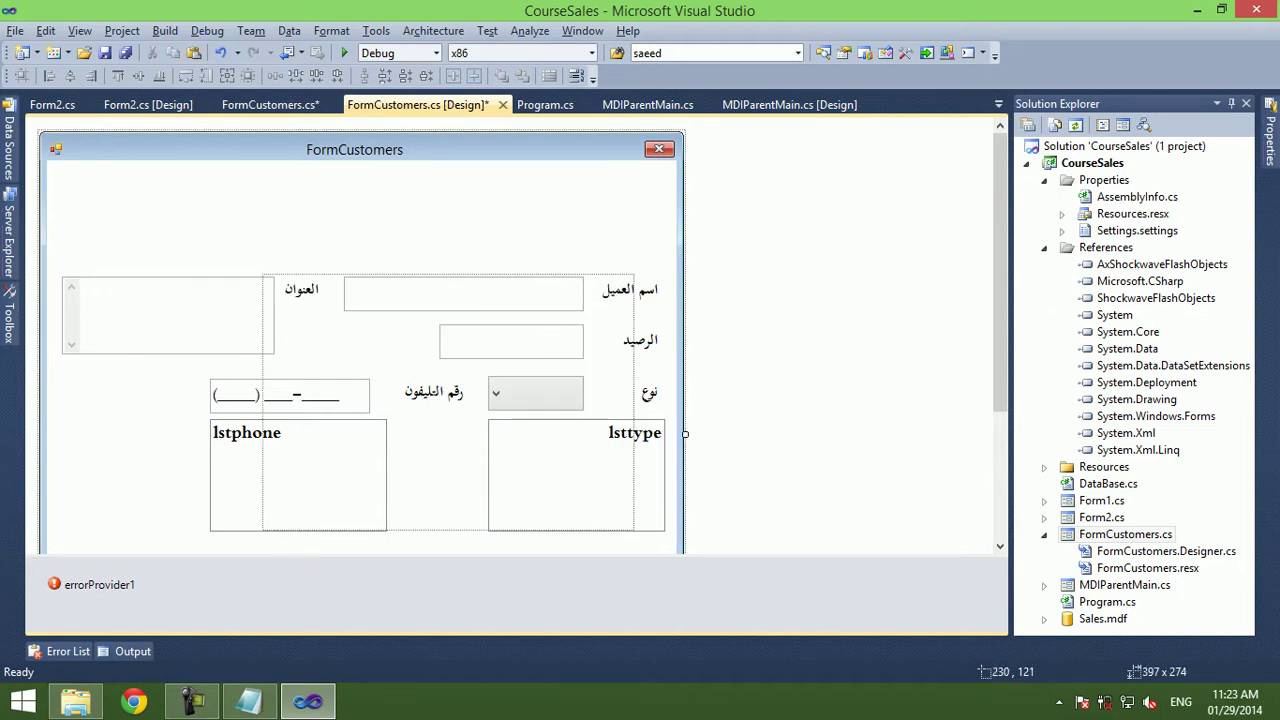
Paste the banner control back at the very top of the form and run the app.
left_click_drag(670, 289, 190, 350)
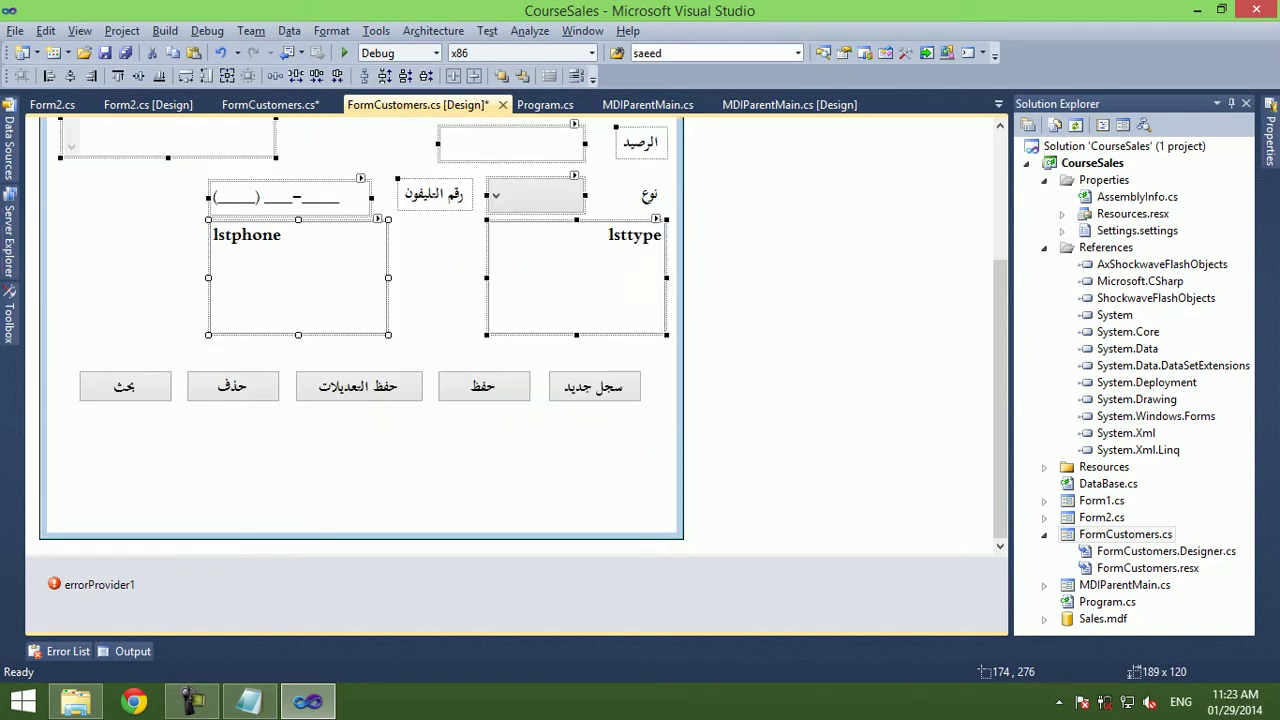
left_click_drag(626, 418, 60, 362)
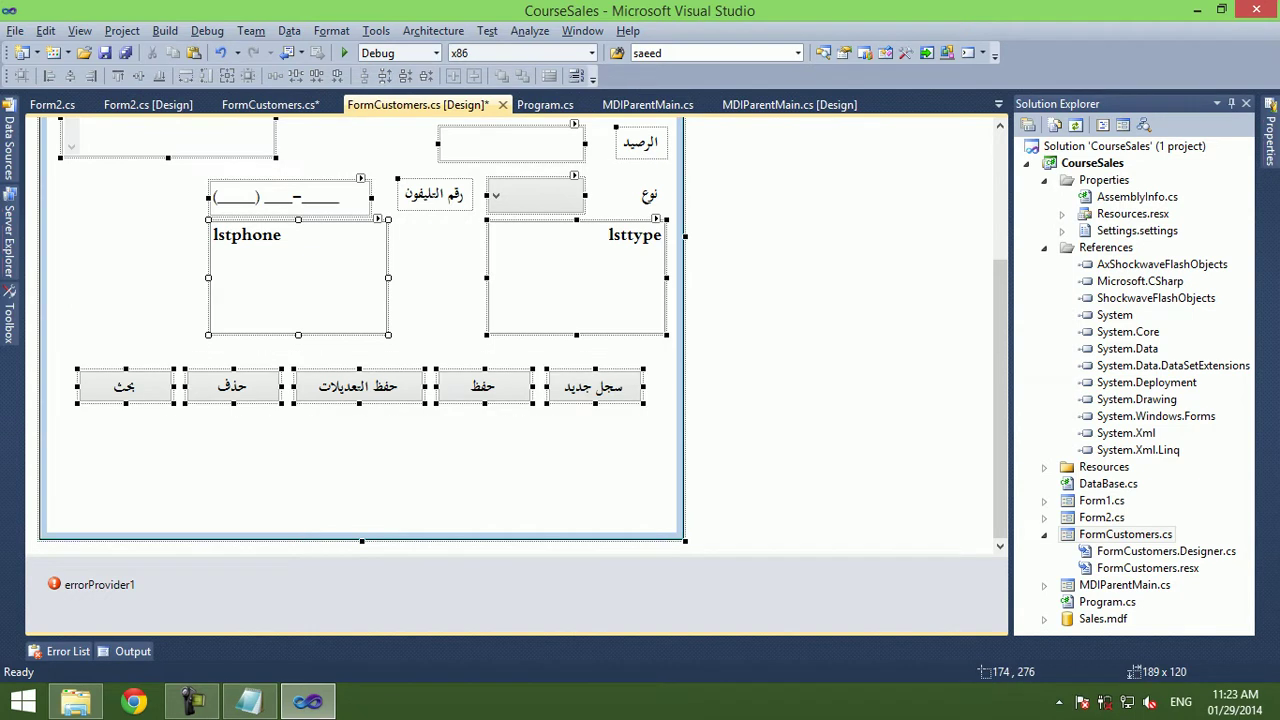
scroll(360, 330, "up", 2)
scroll(360, 330, "up", 4)
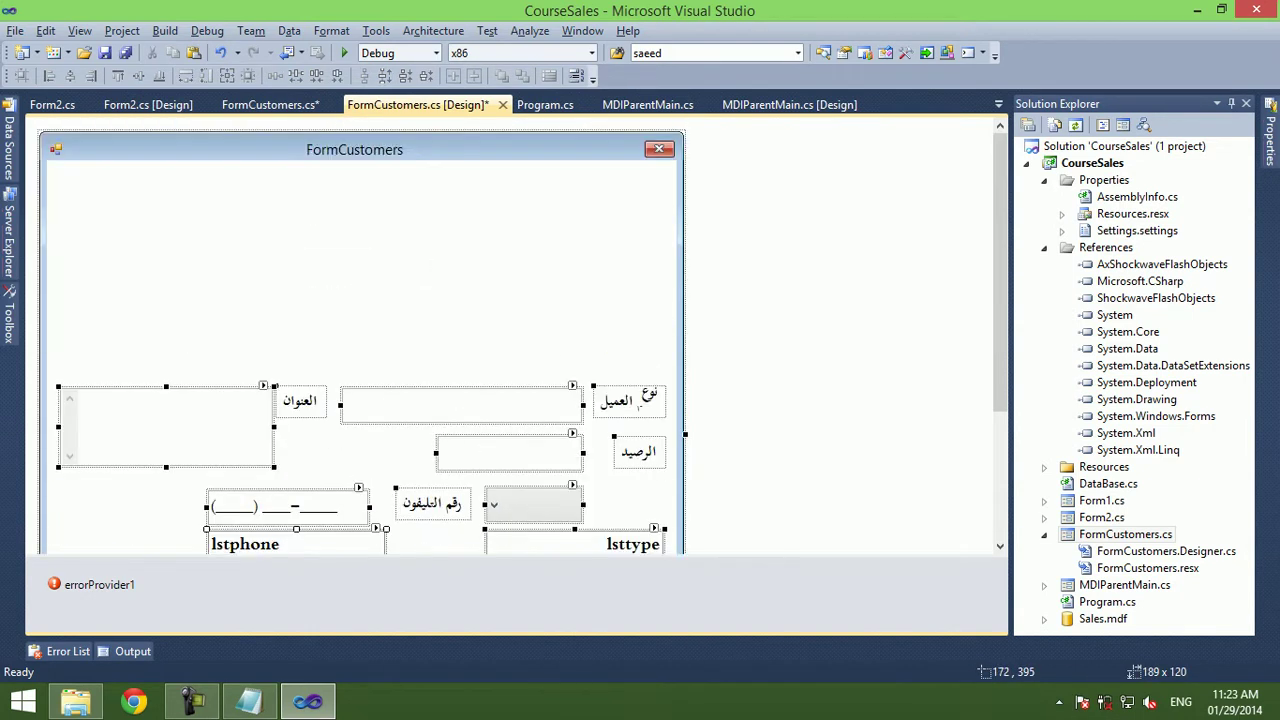
right_click(316, 250)
left_click(380, 418)
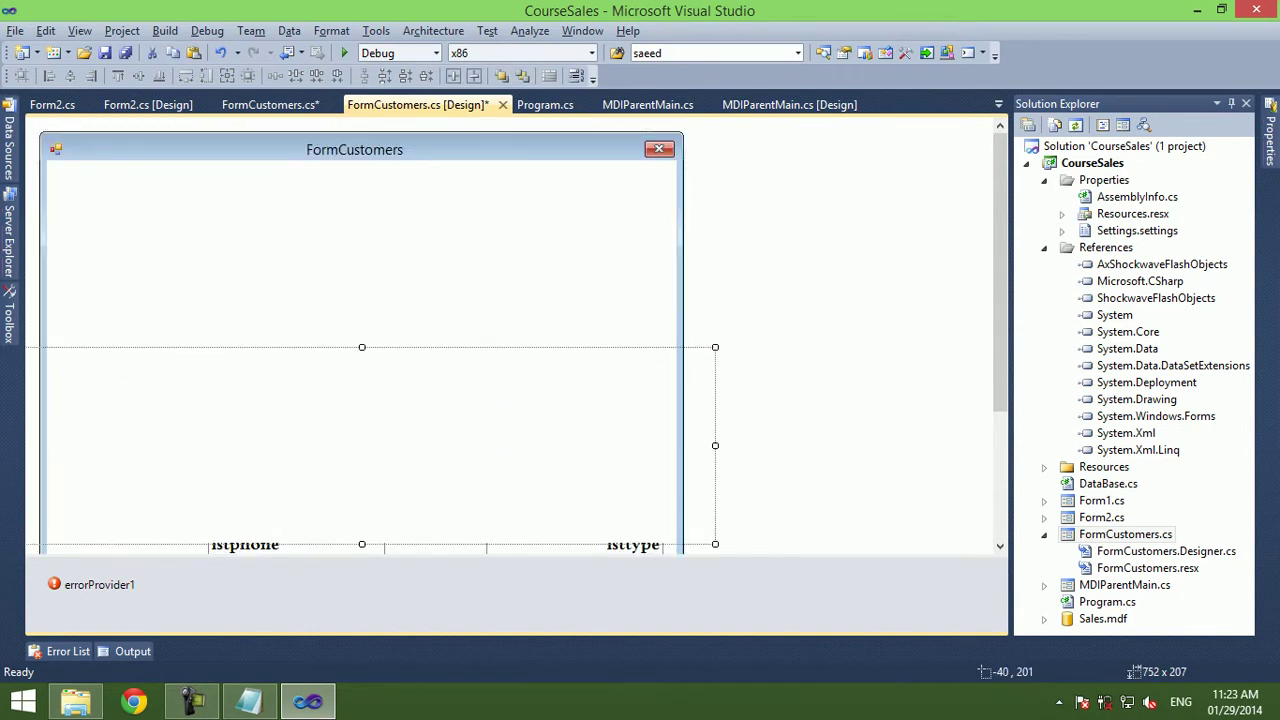
left_click_drag(380, 445, 393, 244)
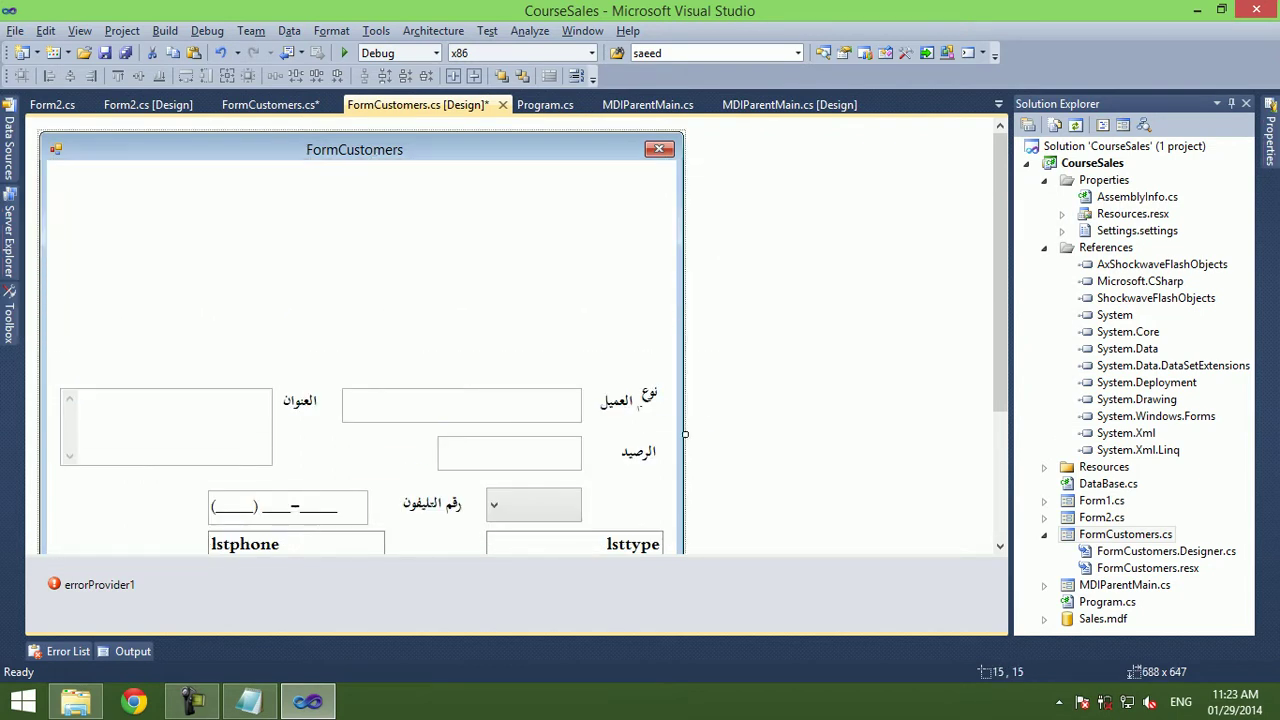
left_click_drag(393, 244, 391, 205)
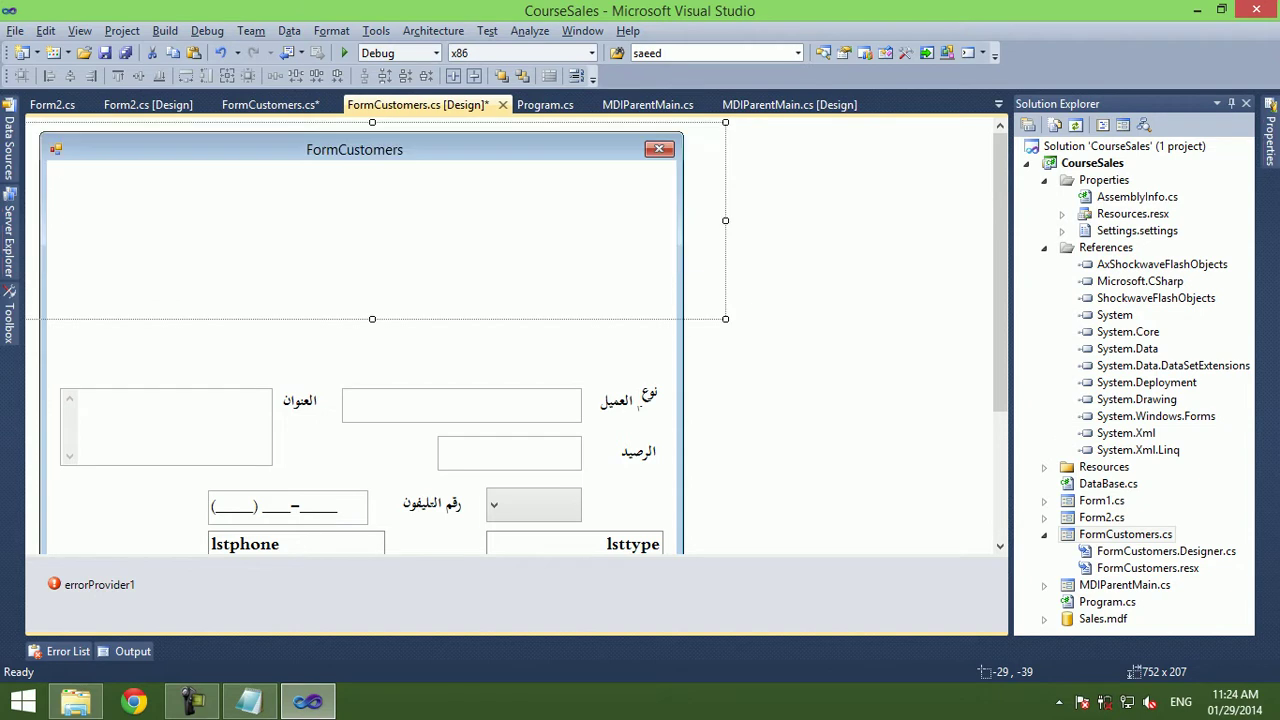
key("F5")
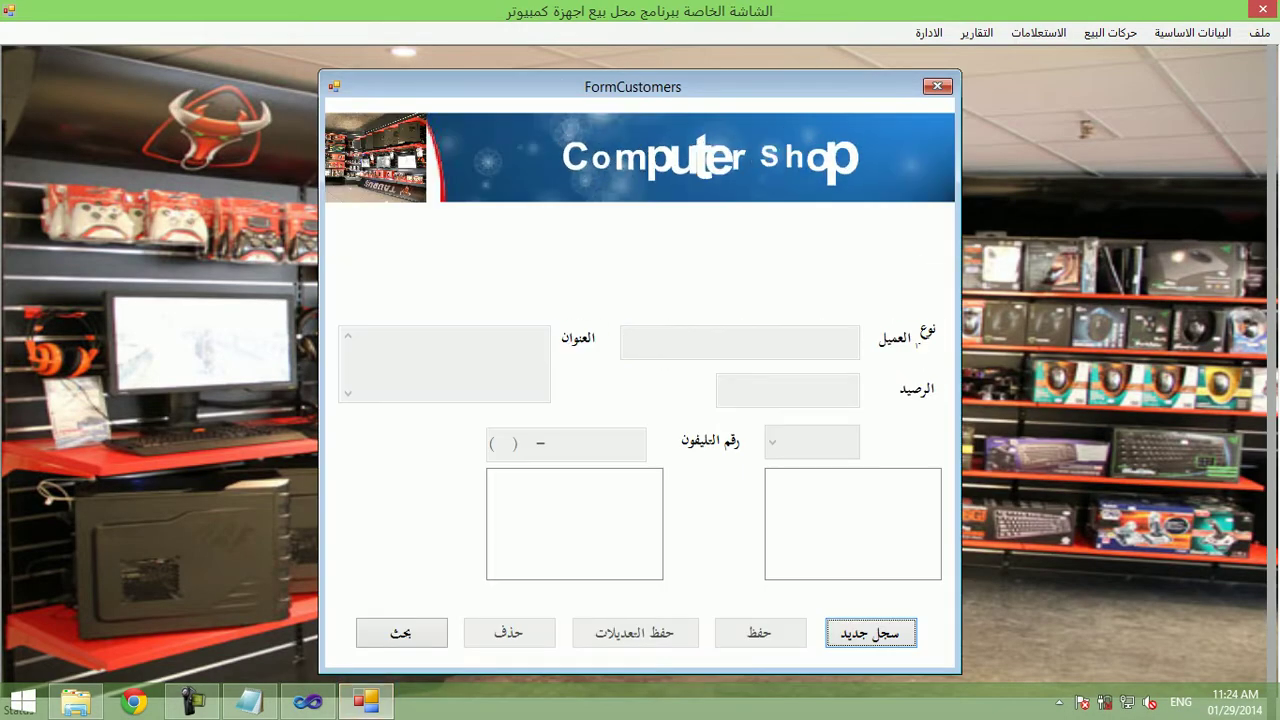
left_click(1262, 10)
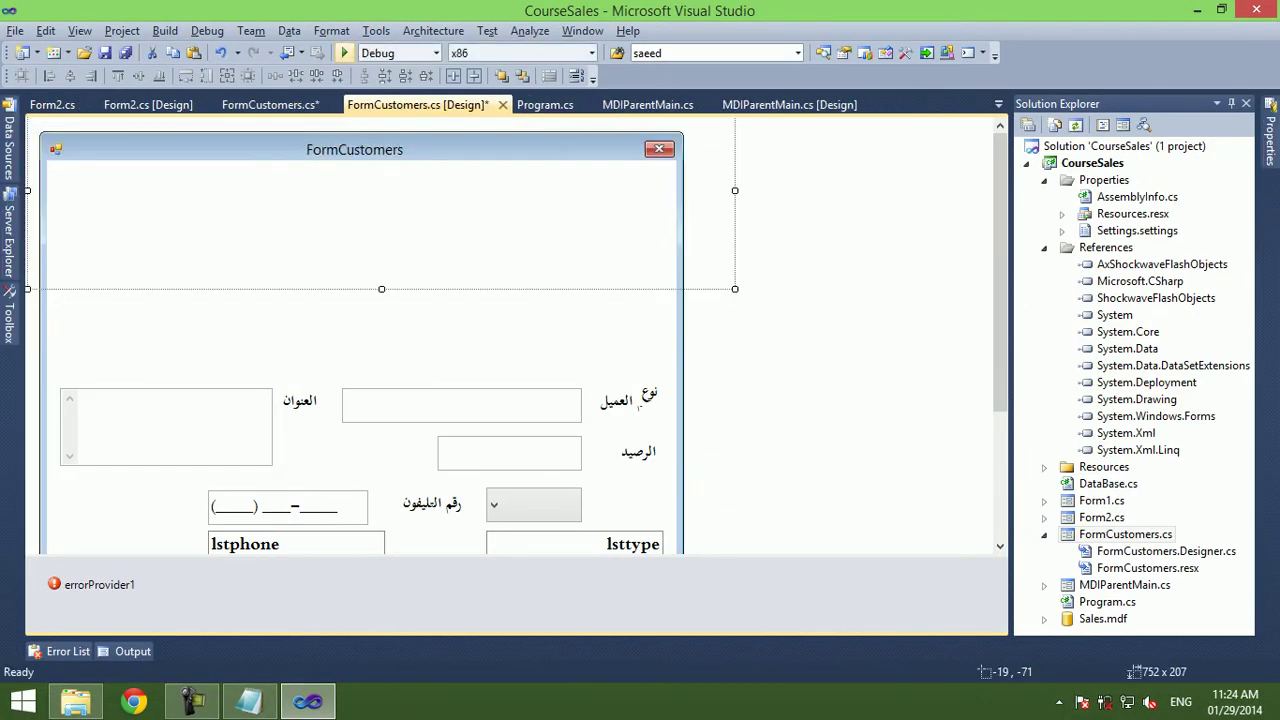
key("F5")
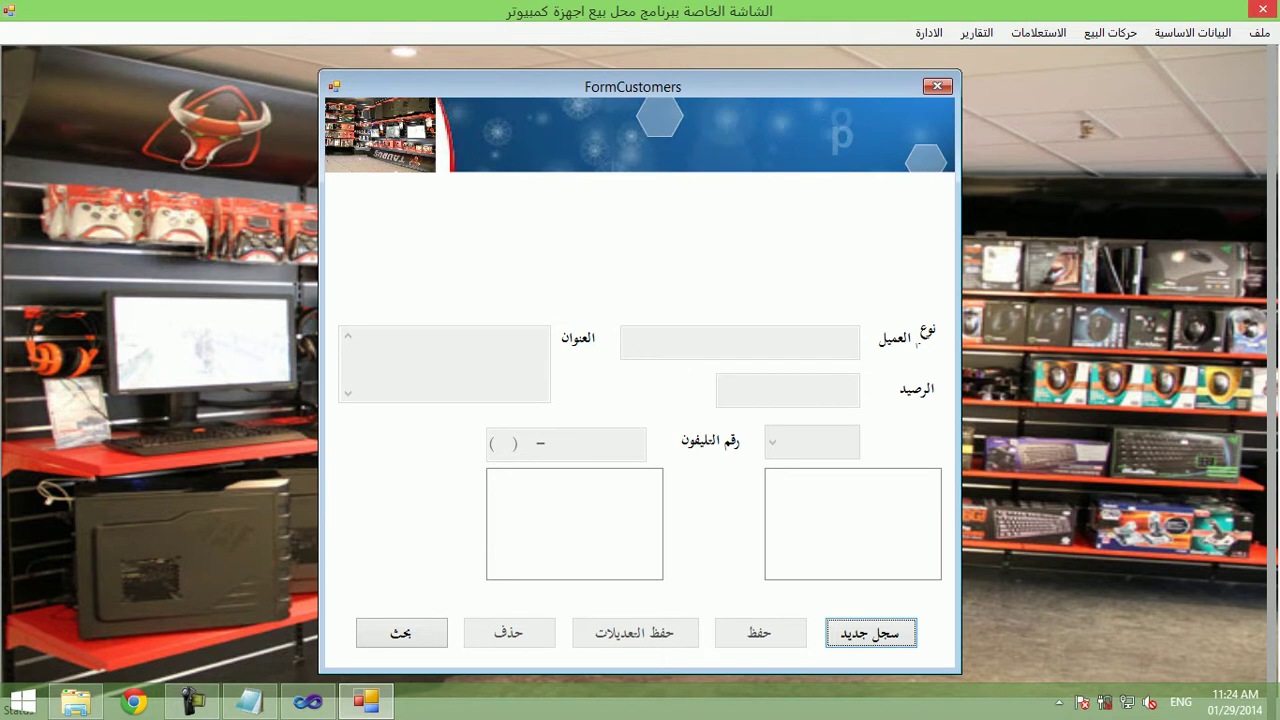
key("alt+F4")
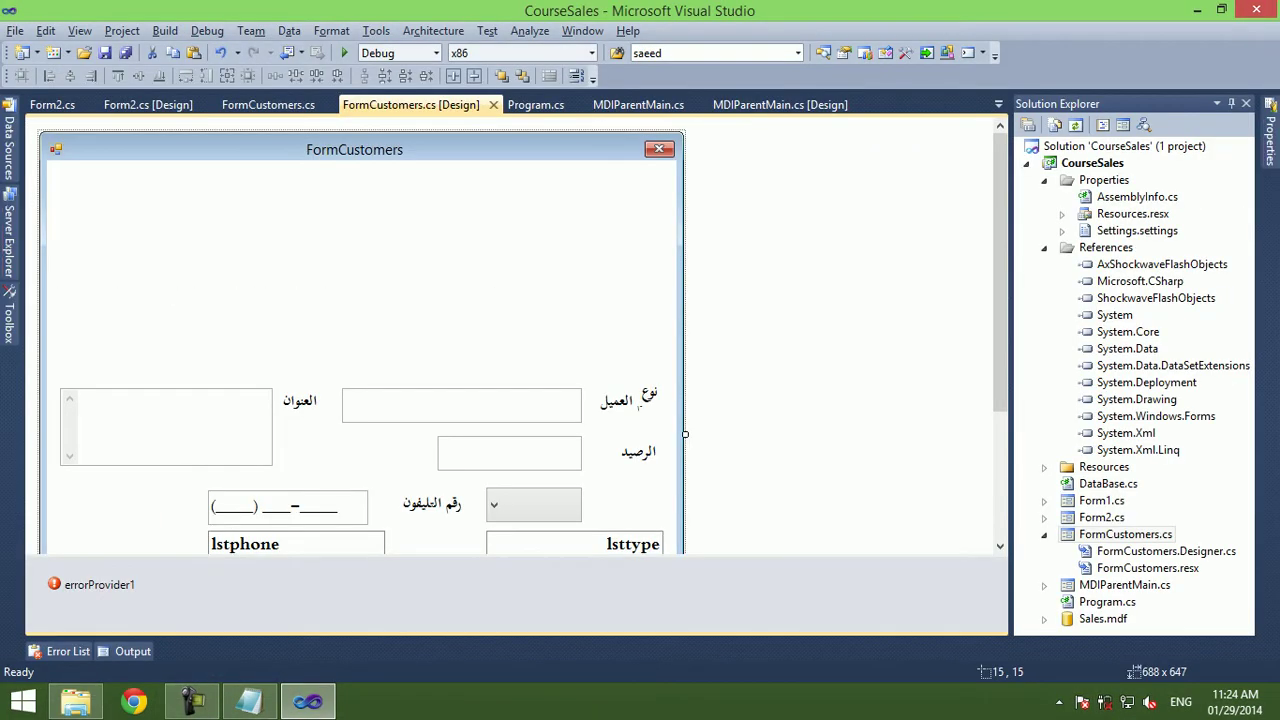
scroll(520, 335, "down", 2)
Move the نوع label beside the type dropdown and review the Flash banner's properties.
left_click(650, 281)
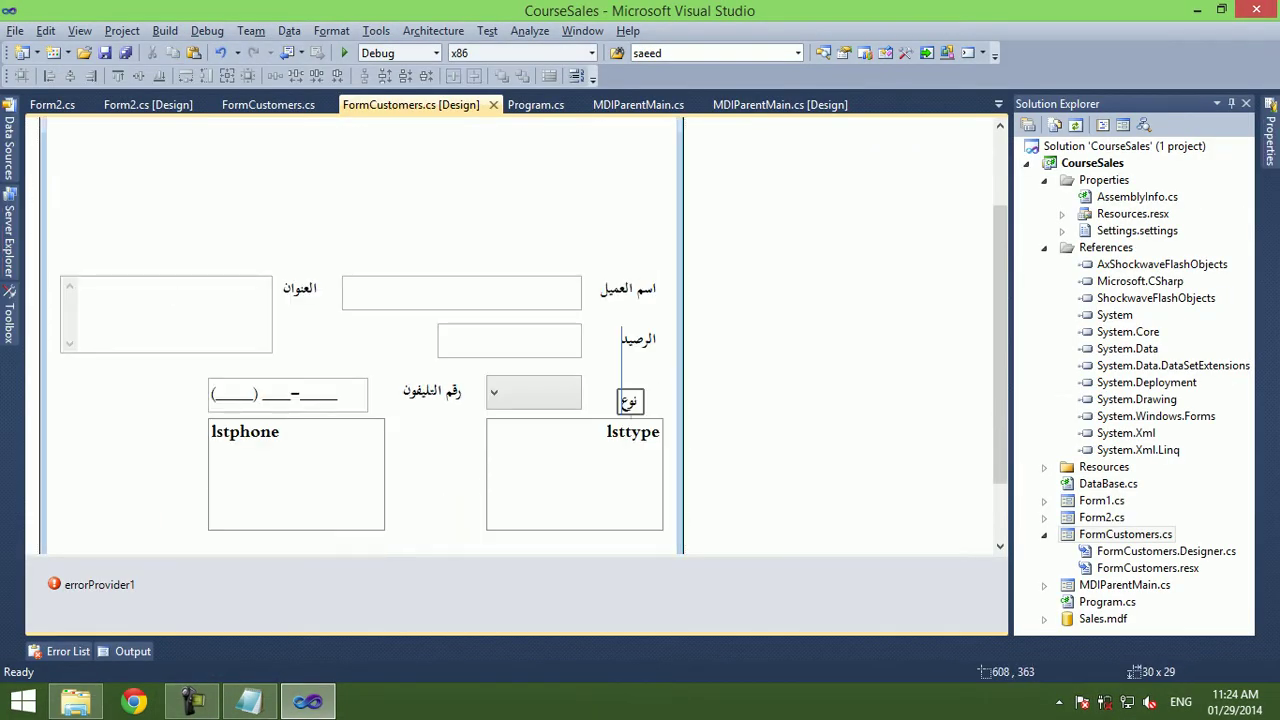
left_click_drag(630, 401, 641, 391)
left_click_drag(634, 256, 194, 520)
scroll(360, 340, "up", 2)
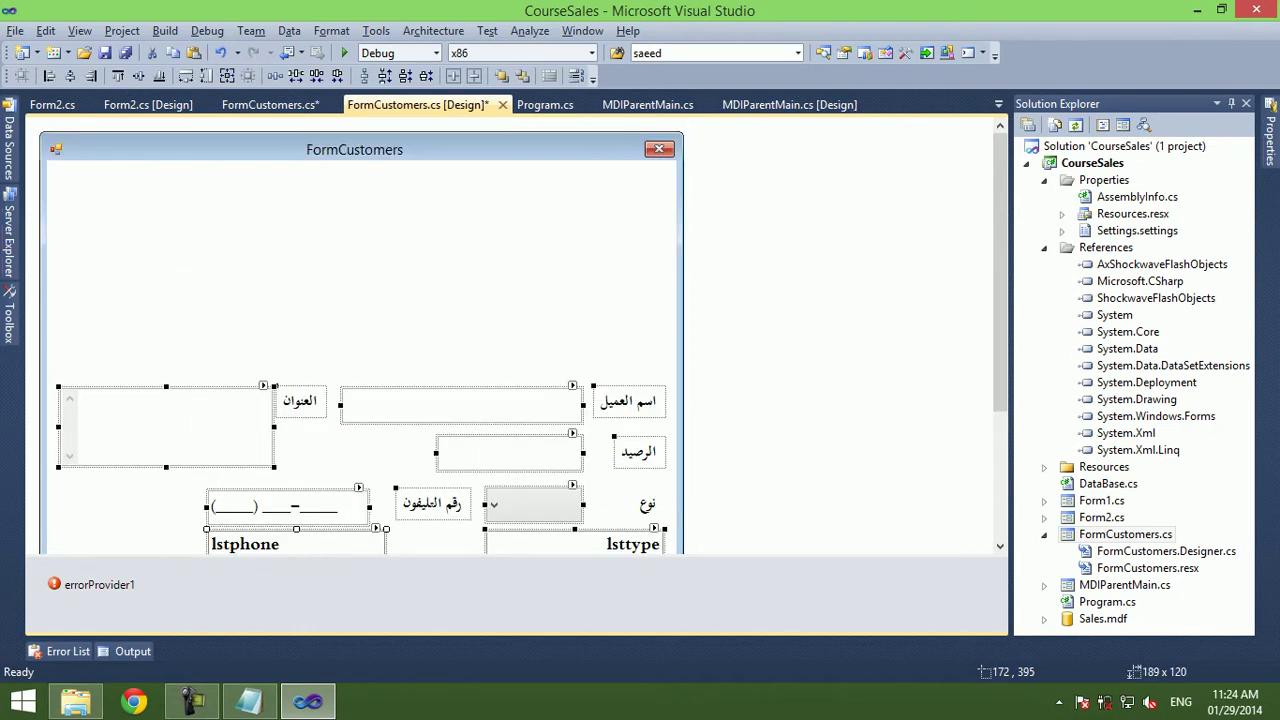
left_click(381, 240)
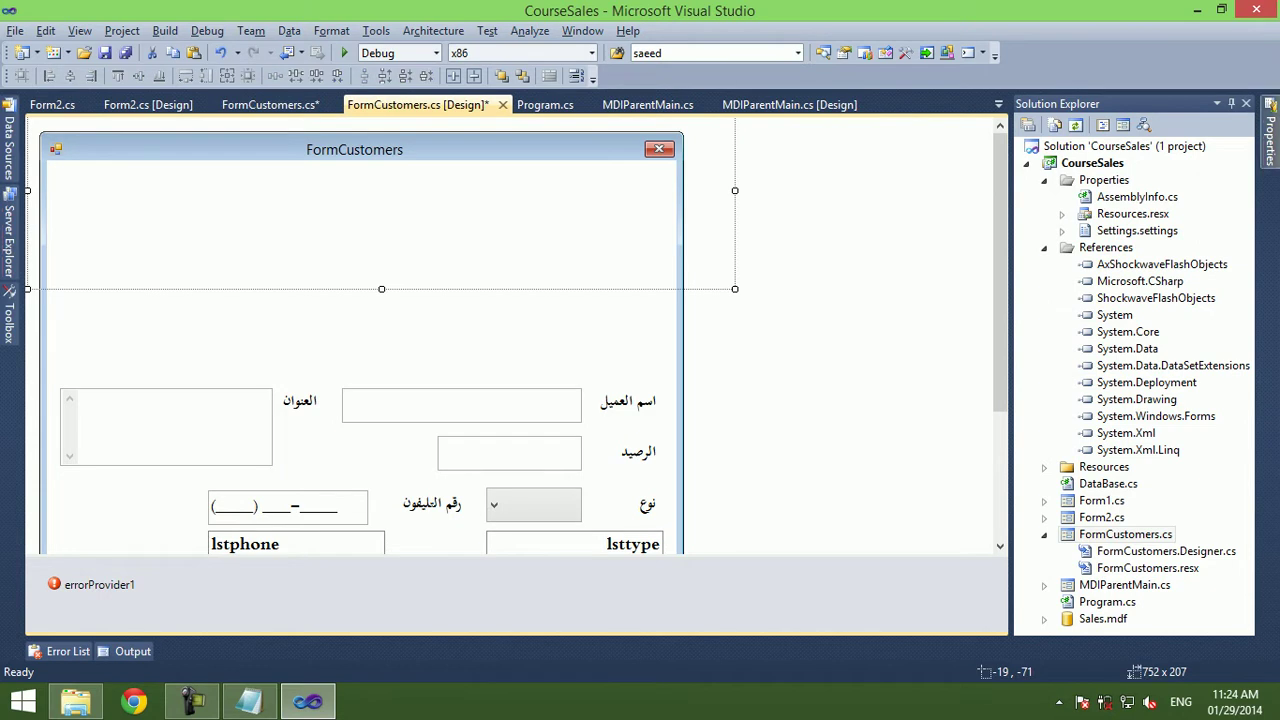
key("F4")
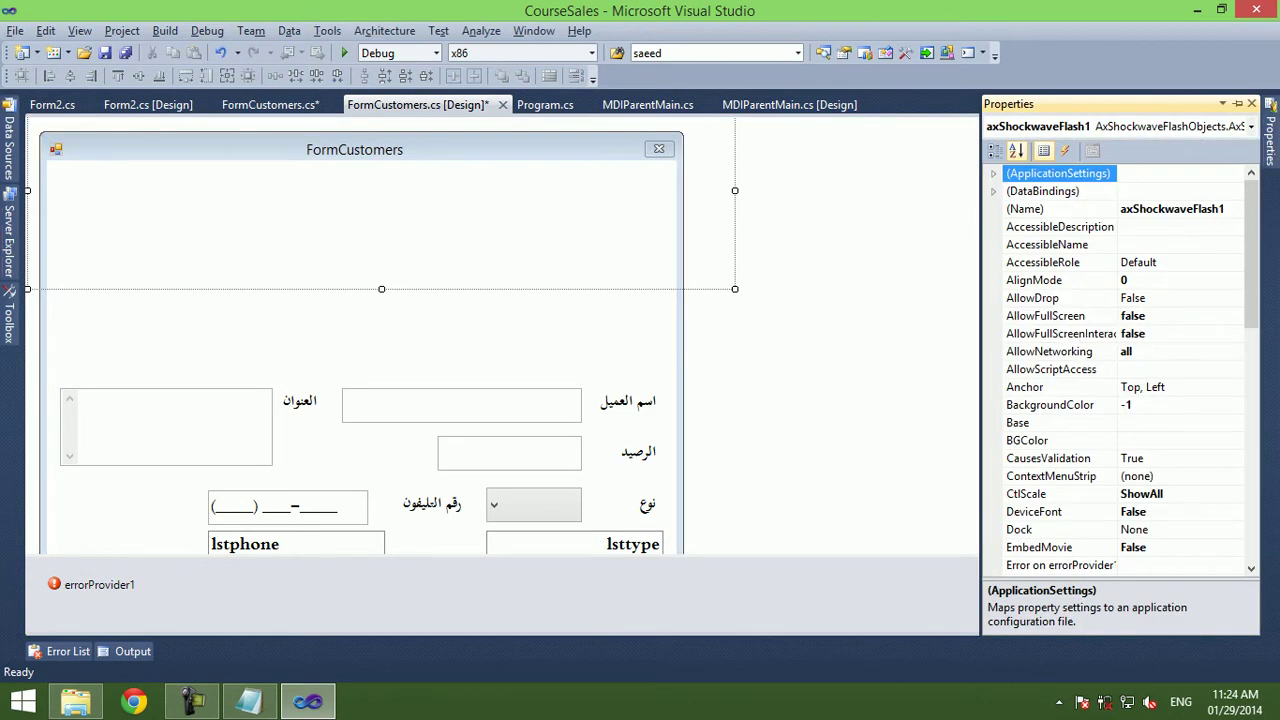
scroll(1130, 367, "down", 1)
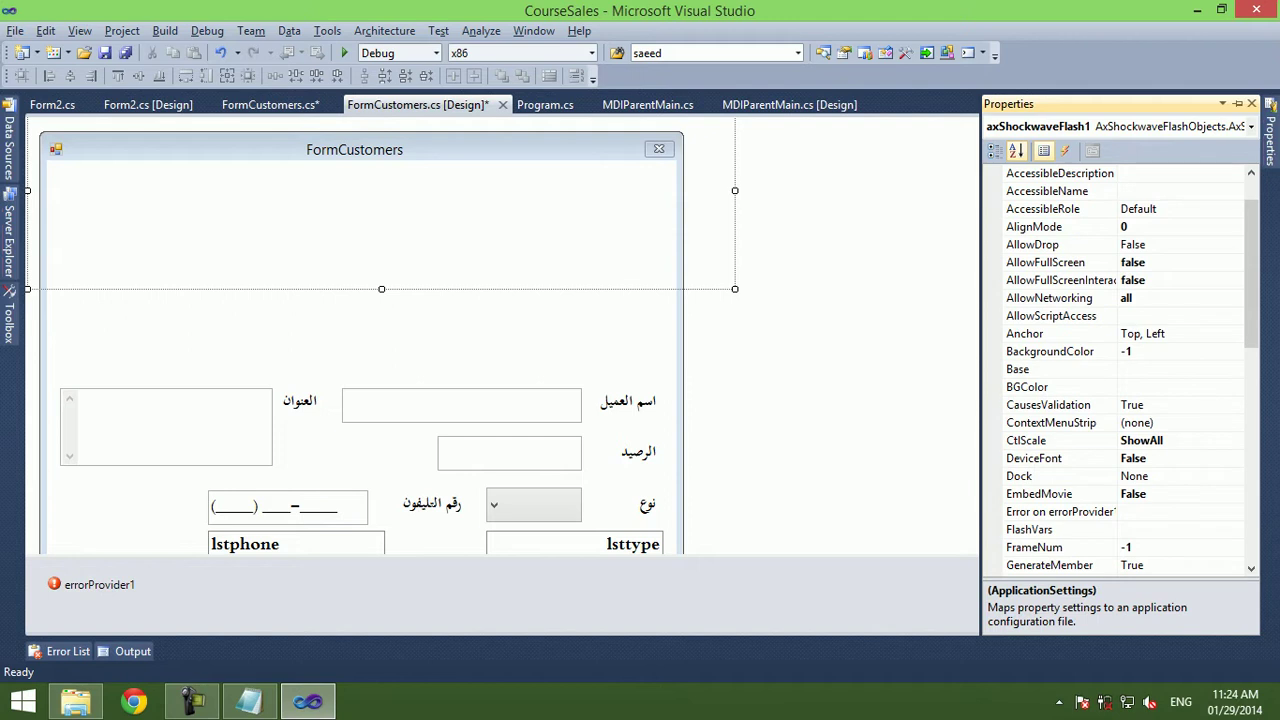
key("Escape")
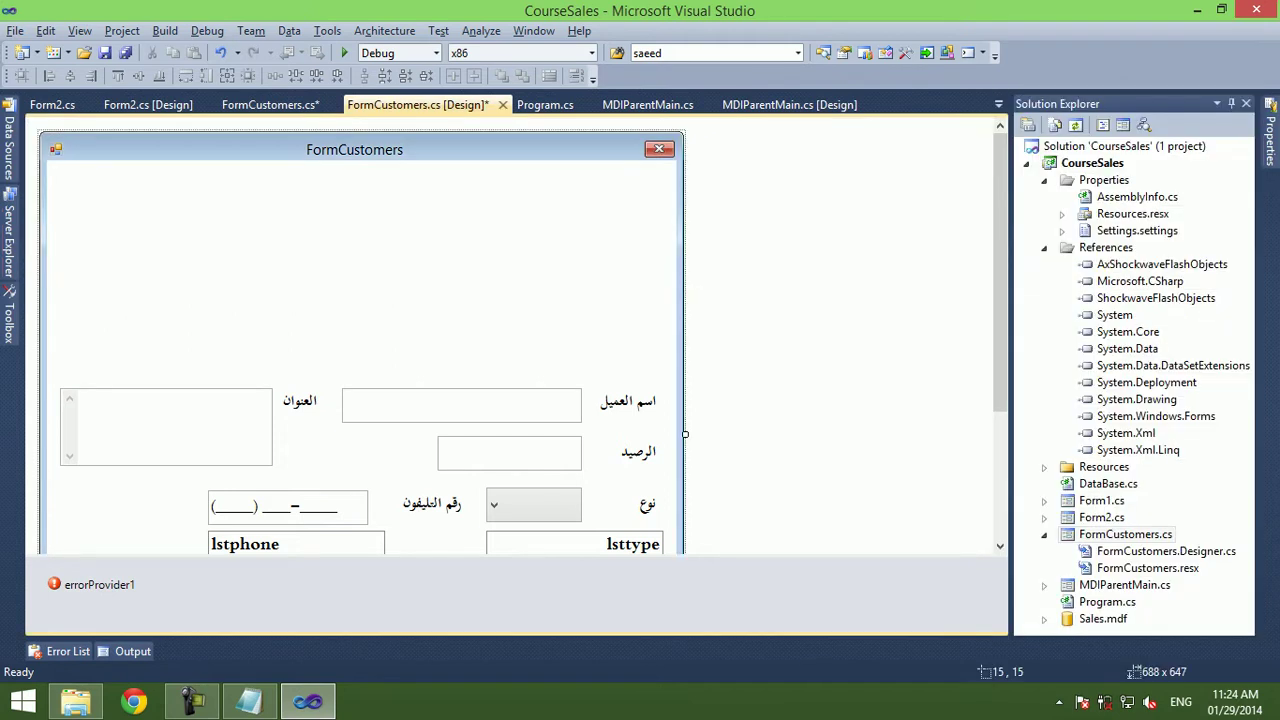
Move all customer fields up toward the banner, realign the نوع label, and test-run.
scroll(515, 335, "down", 3)
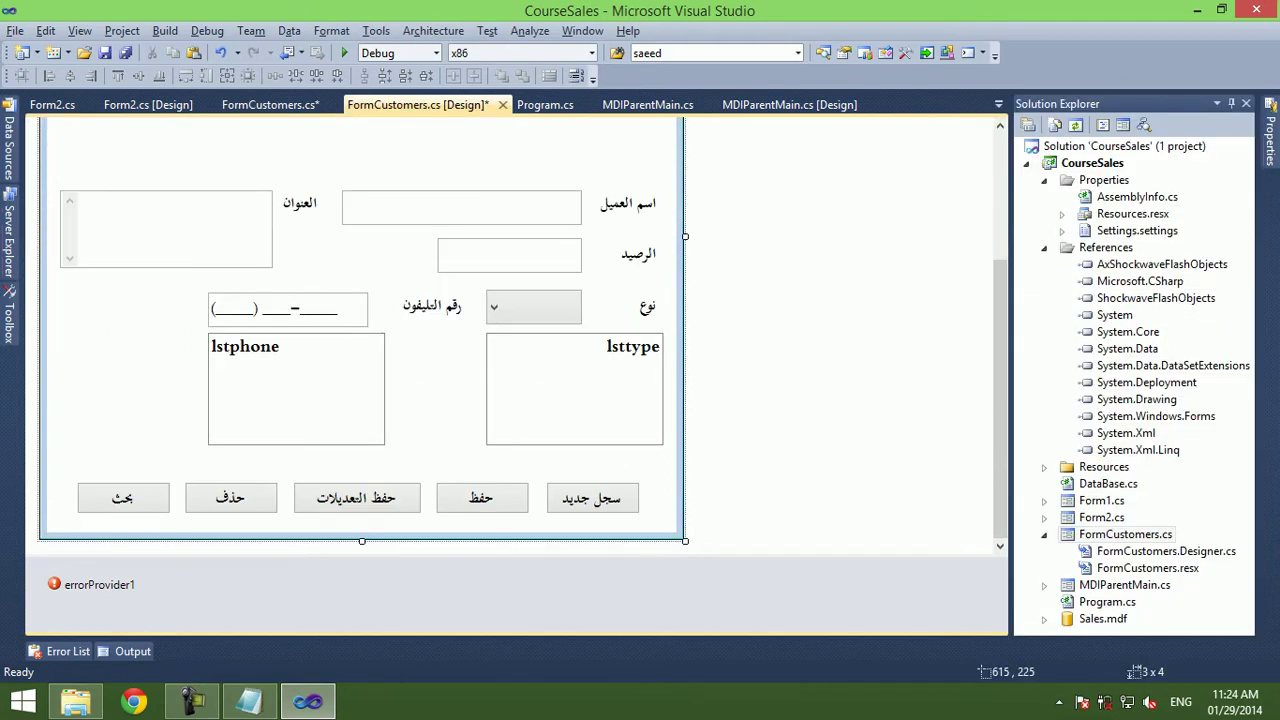
left_click_drag(630, 172, 62, 515)
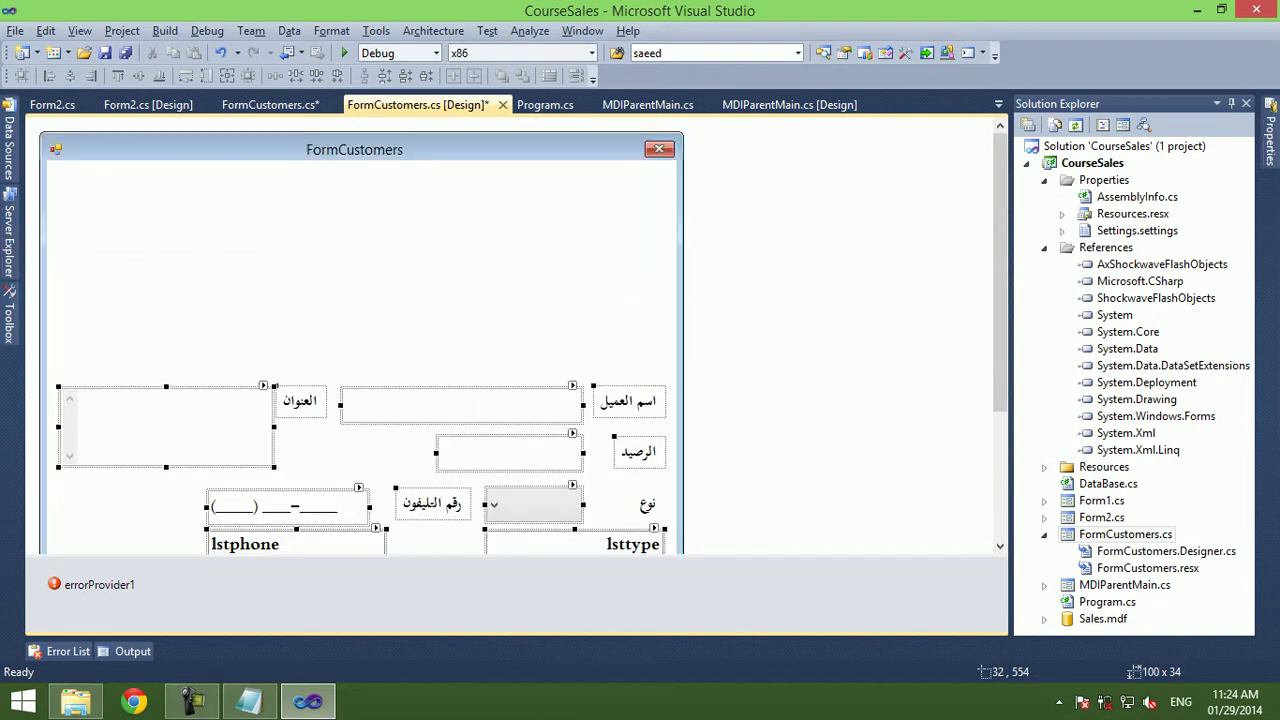
left_click_drag(461, 388, 451, 292)
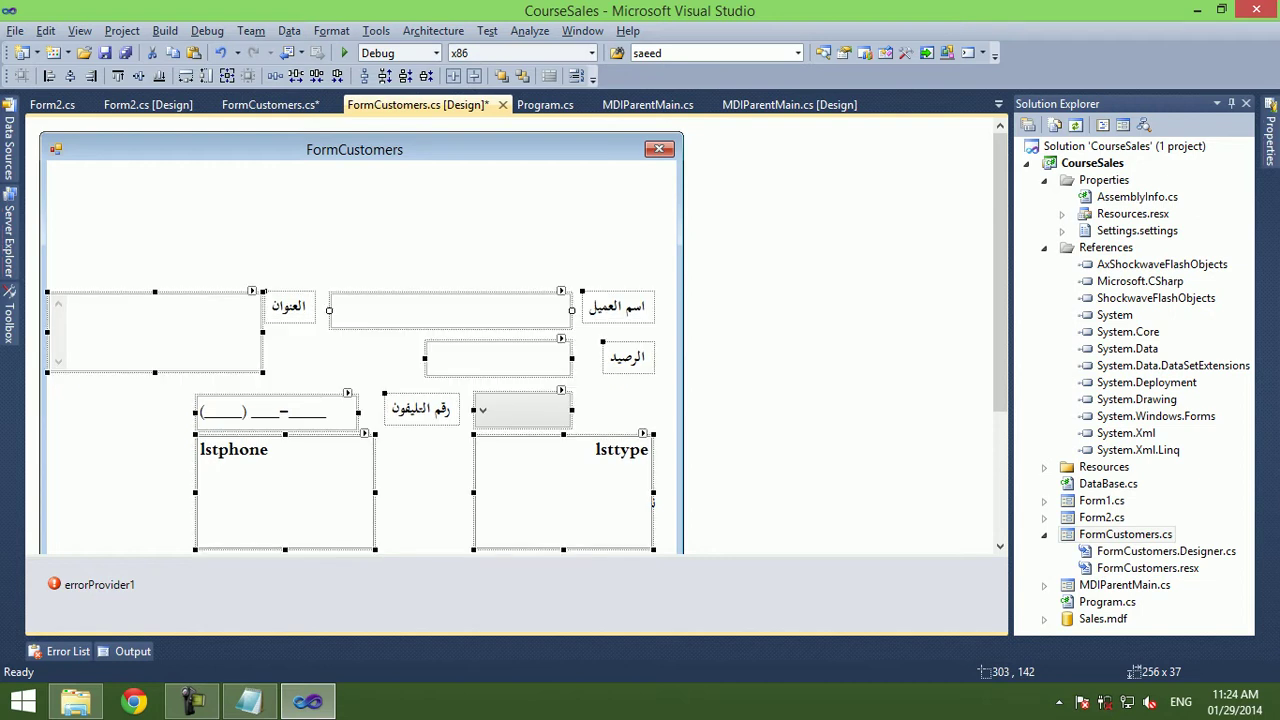
left_click(650, 503)
left_click_drag(615, 410, 635, 413)
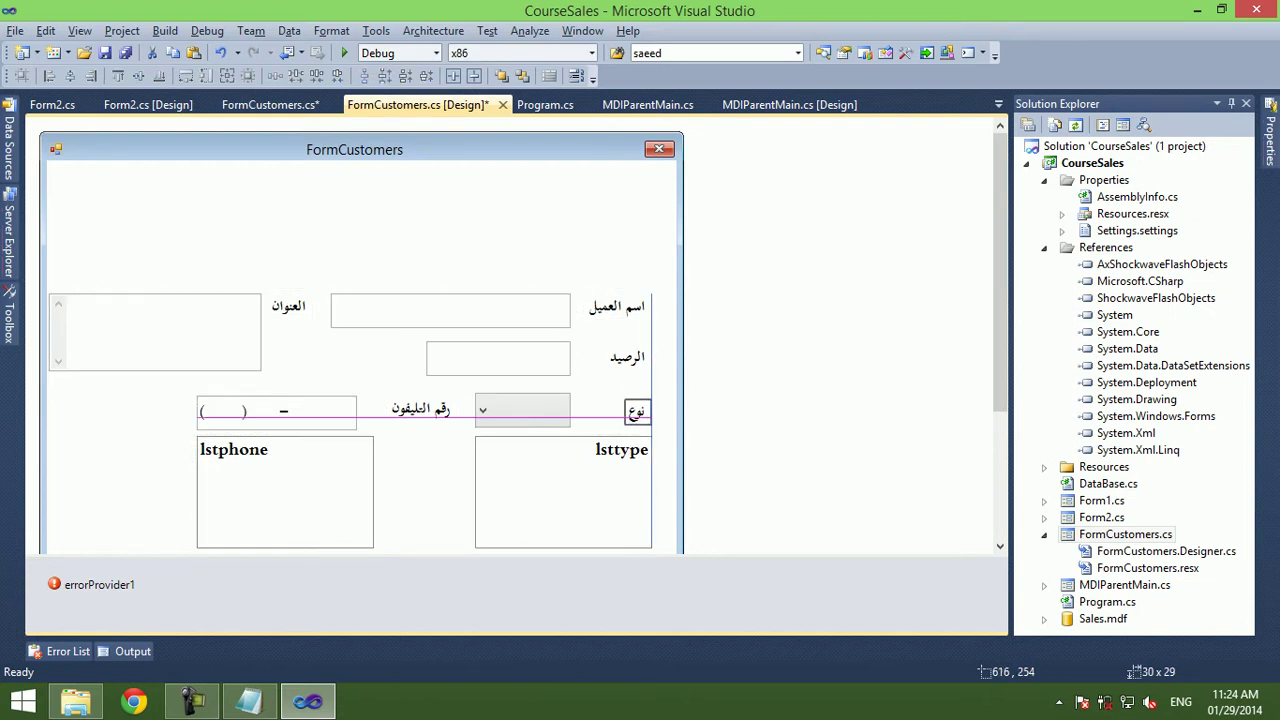
scroll(635, 413, "down", 5)
left_click(344, 53)
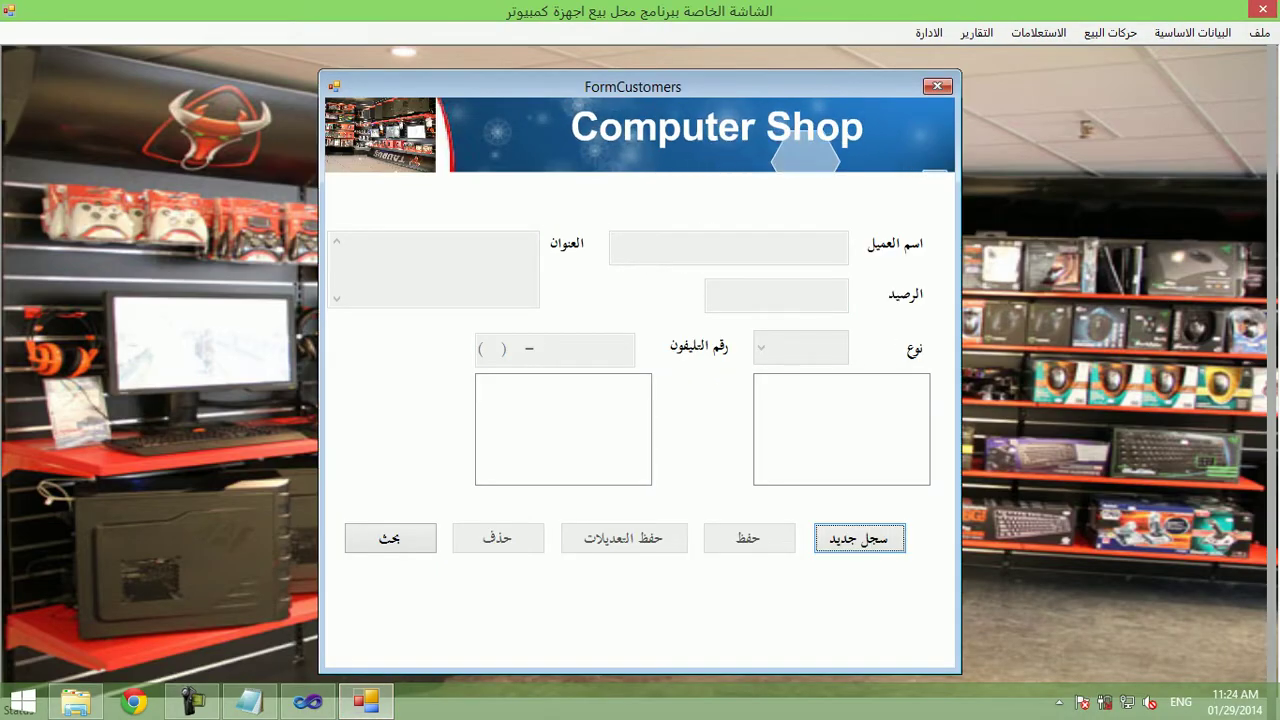
left_click(1256, 9)
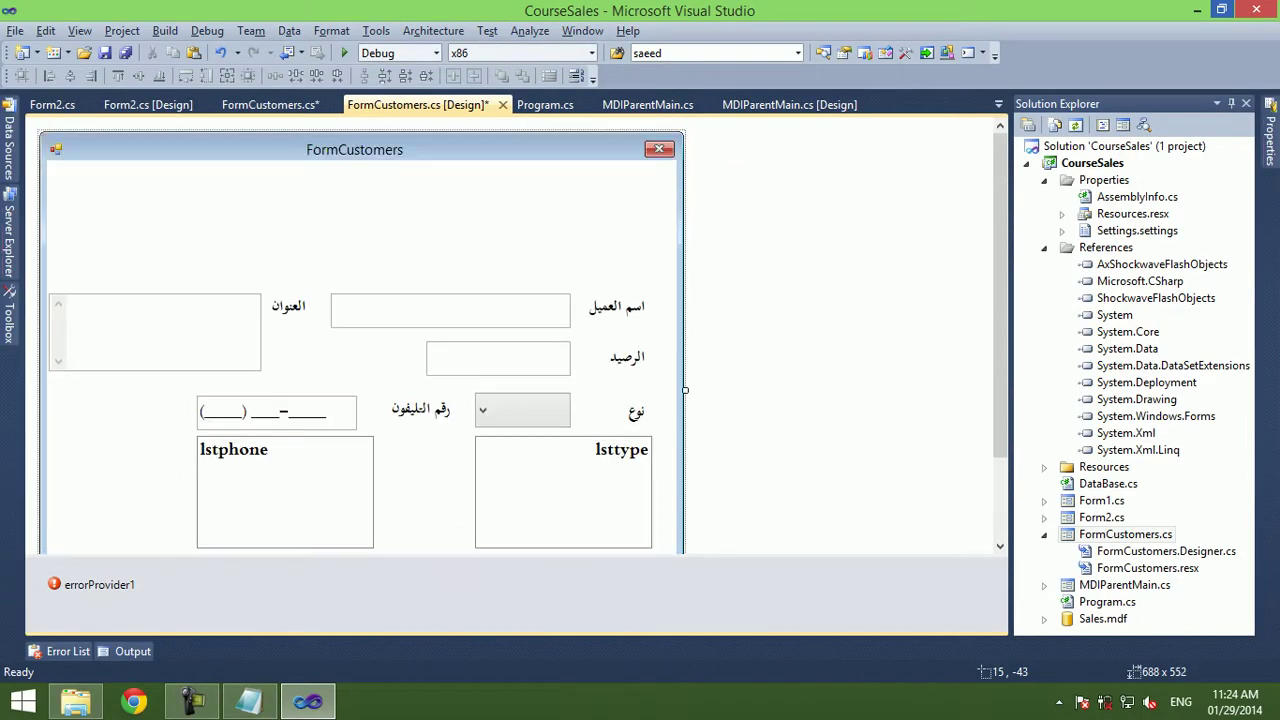
key("Tab")
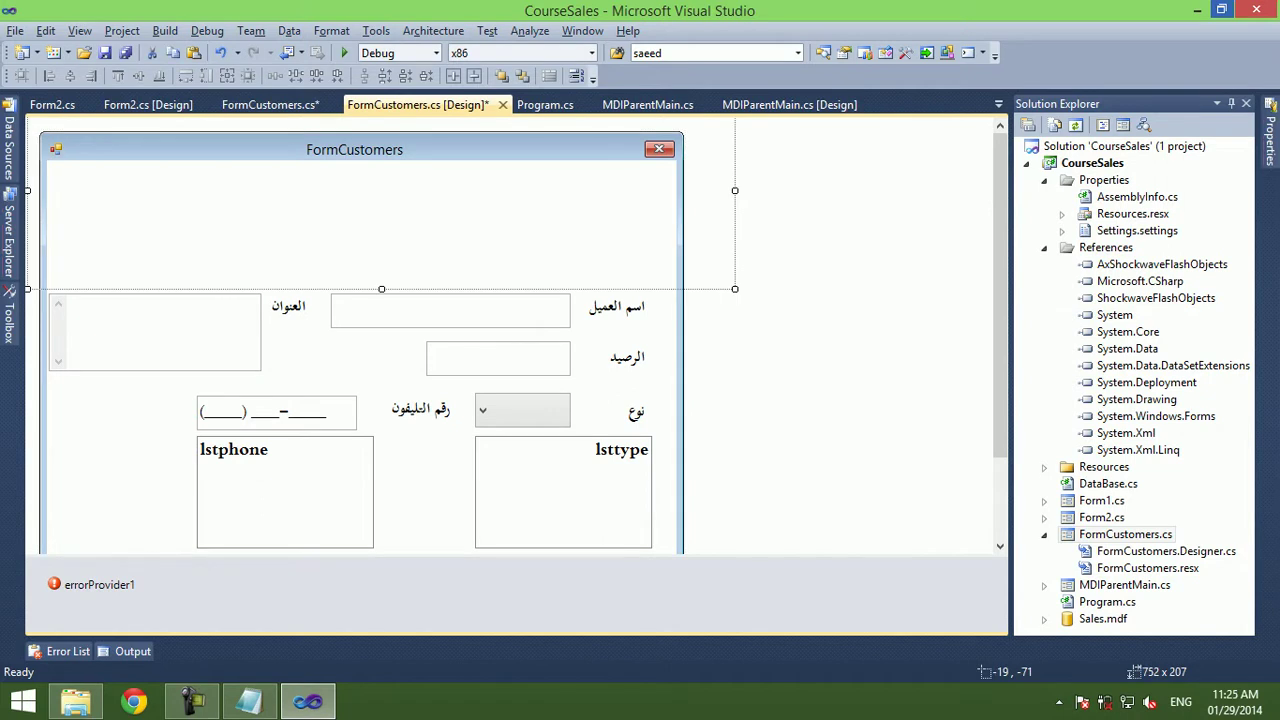
Cut all customer fields and buttons, paste them beneath the banner, and test-run the form.
scroll(400, 350, "down", 2)
left_click_drag(655, 192, 110, 480)
key("ctrl+z")
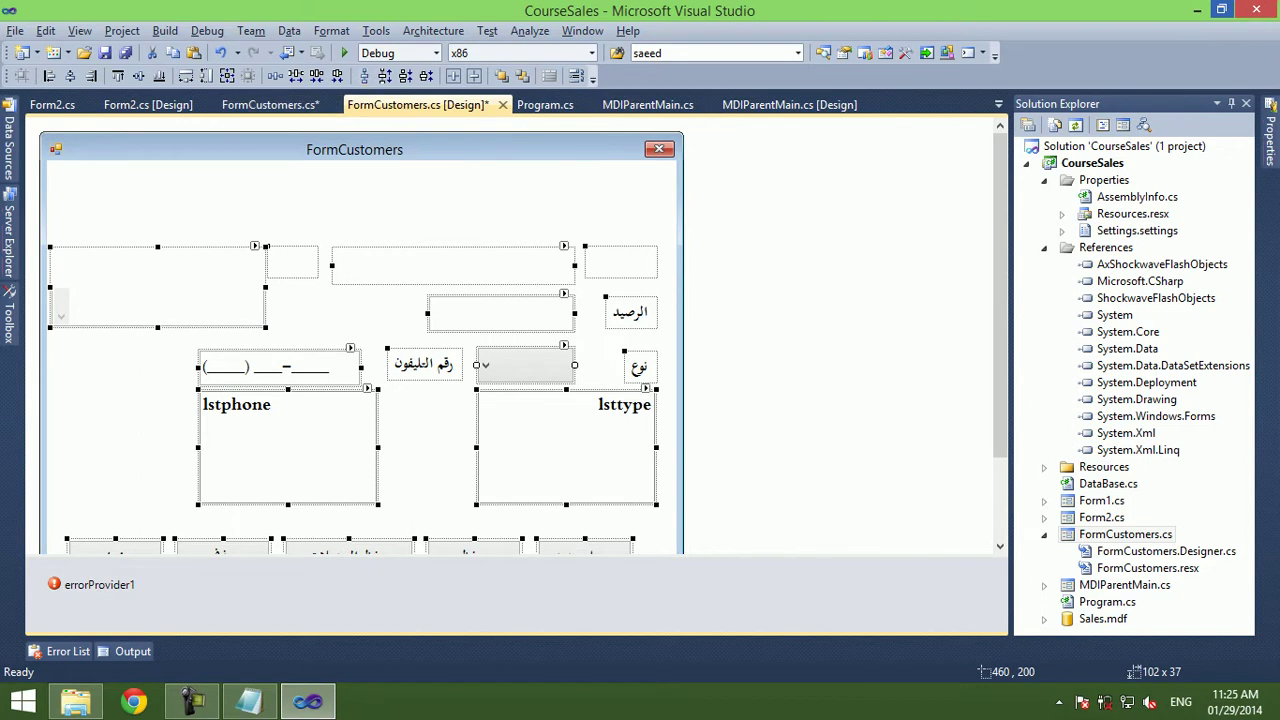
right_click(494, 311)
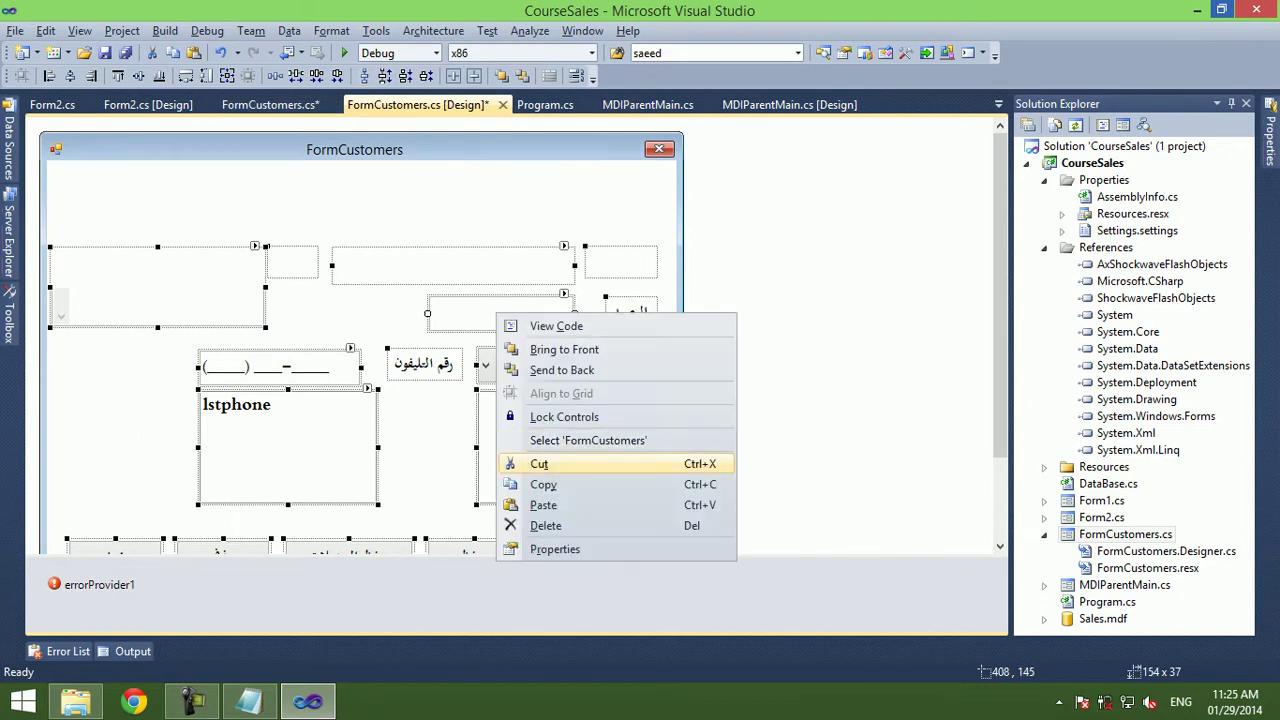
left_click(540, 464)
right_click(468, 396)
left_click(515, 457)
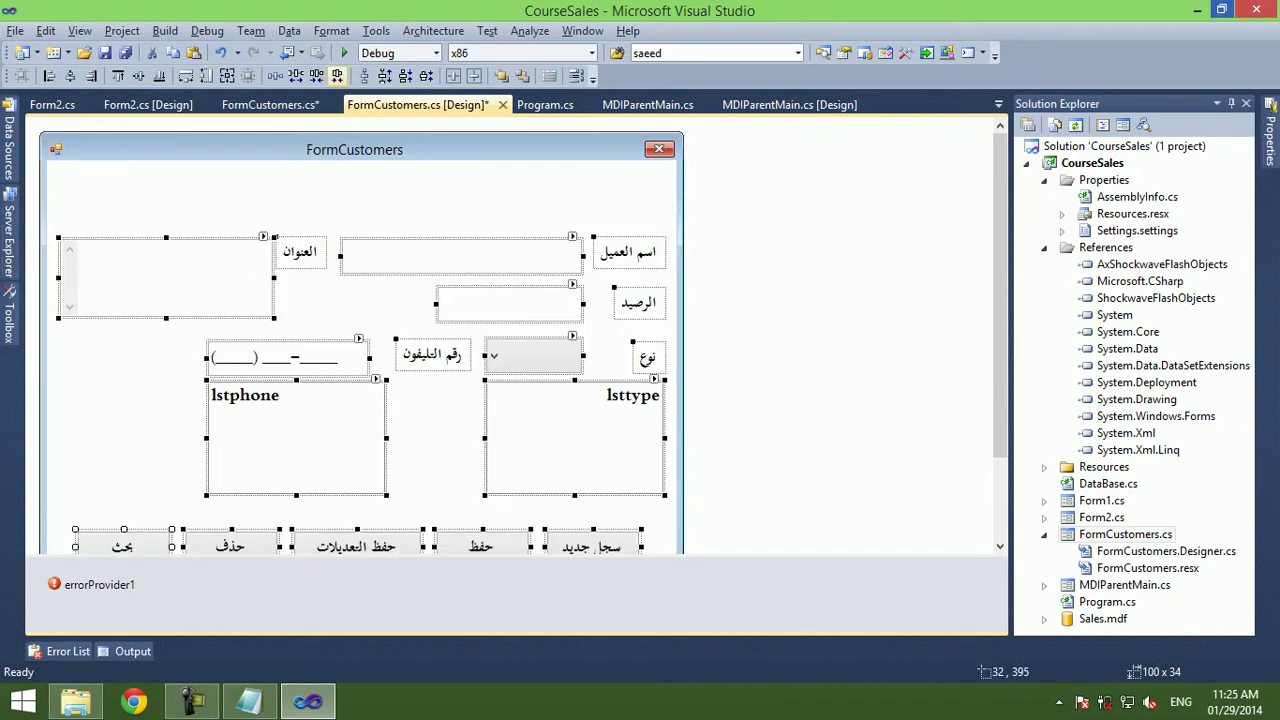
key("F5")
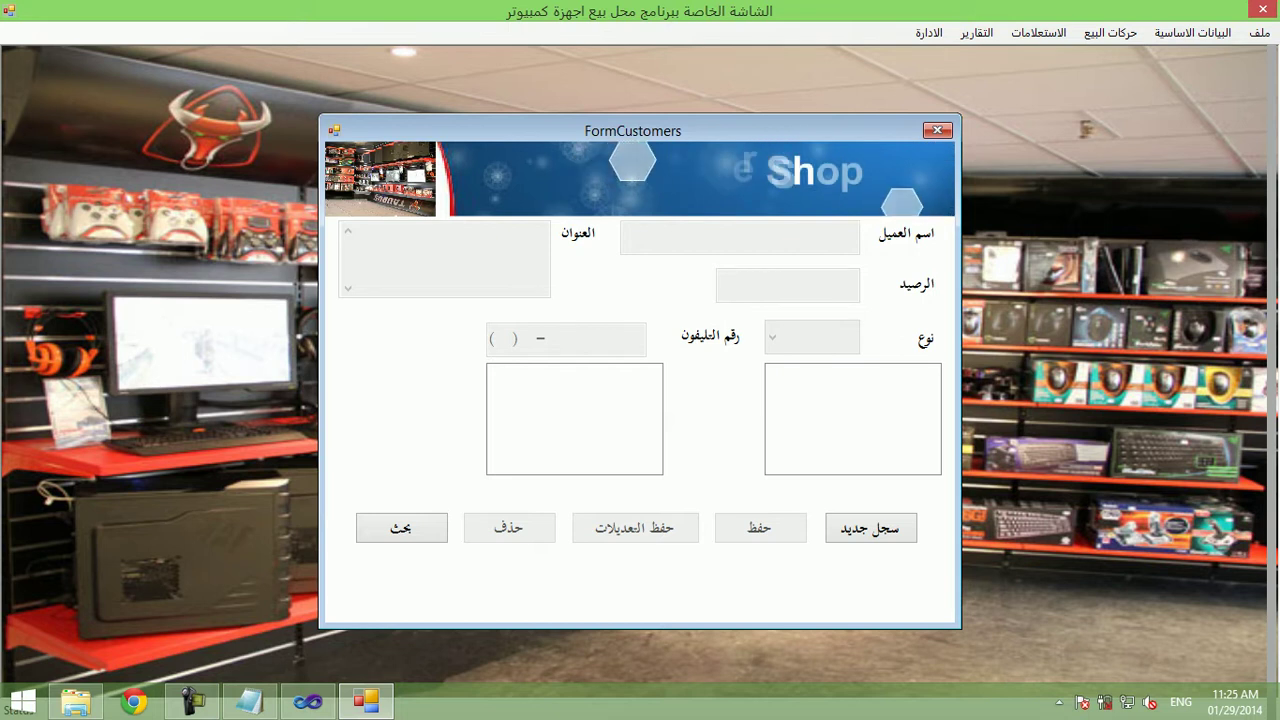
left_click(1256, 9)
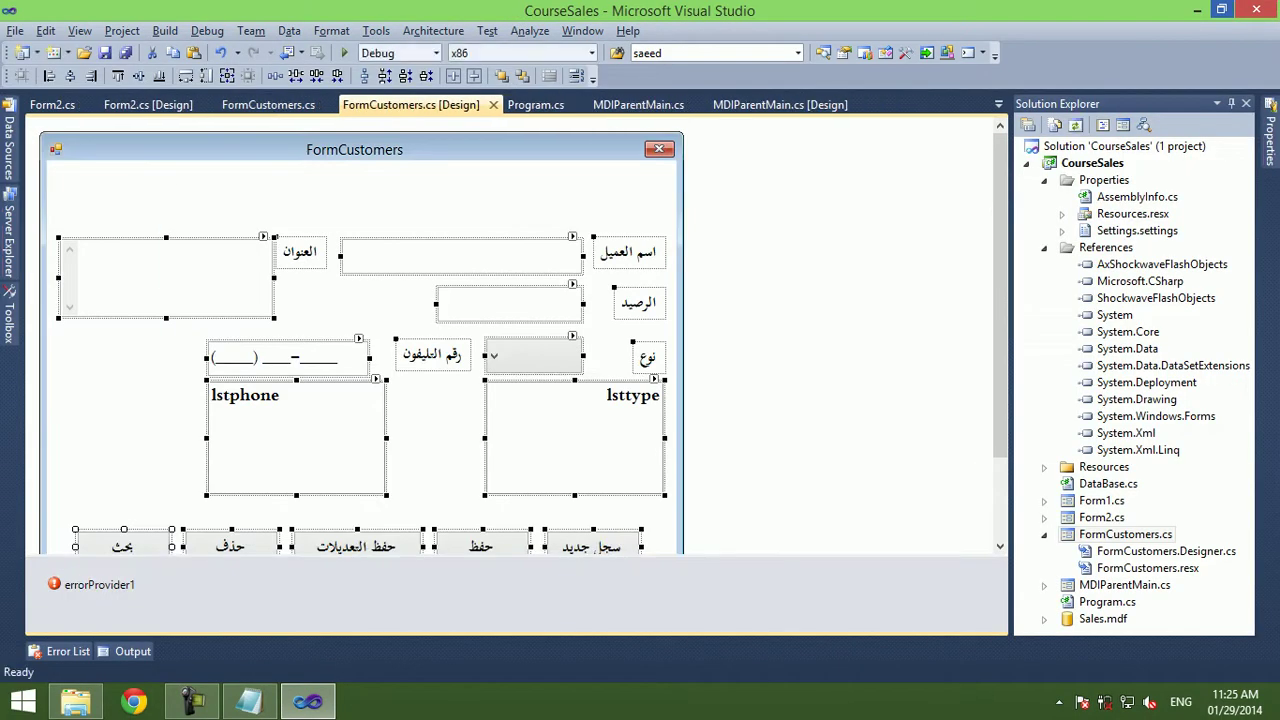
Nudge the selected customer fields down a few pixels and preview the form at runtime.
key("Down")
key("Down")
key("Down")
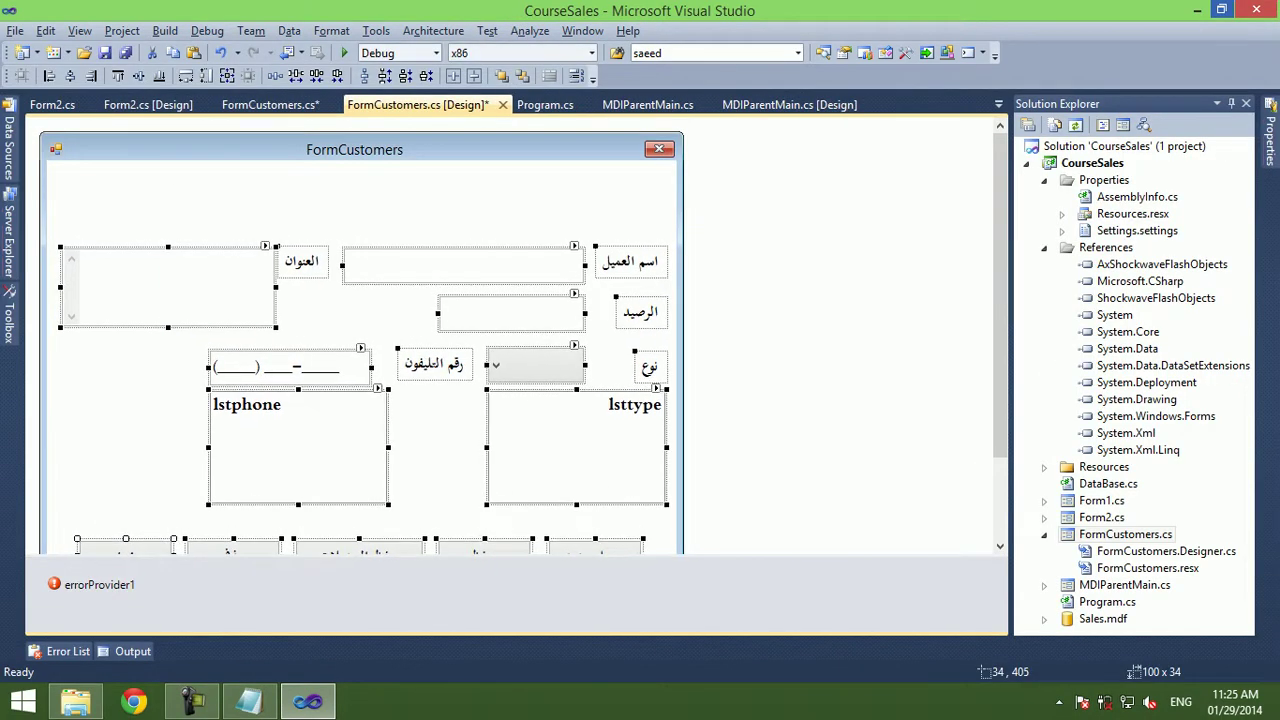
key("Right")
key("Right")
key("Down")
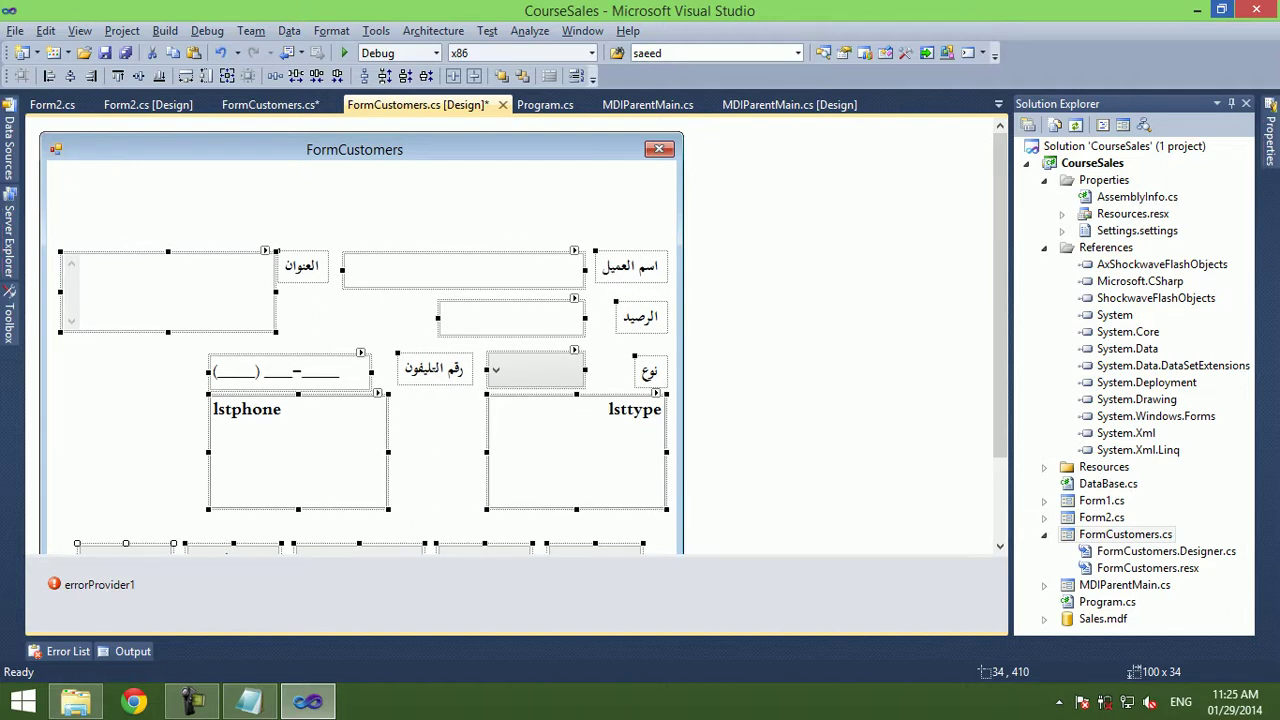
scroll(520, 330, "down", 2)
key("Escape")
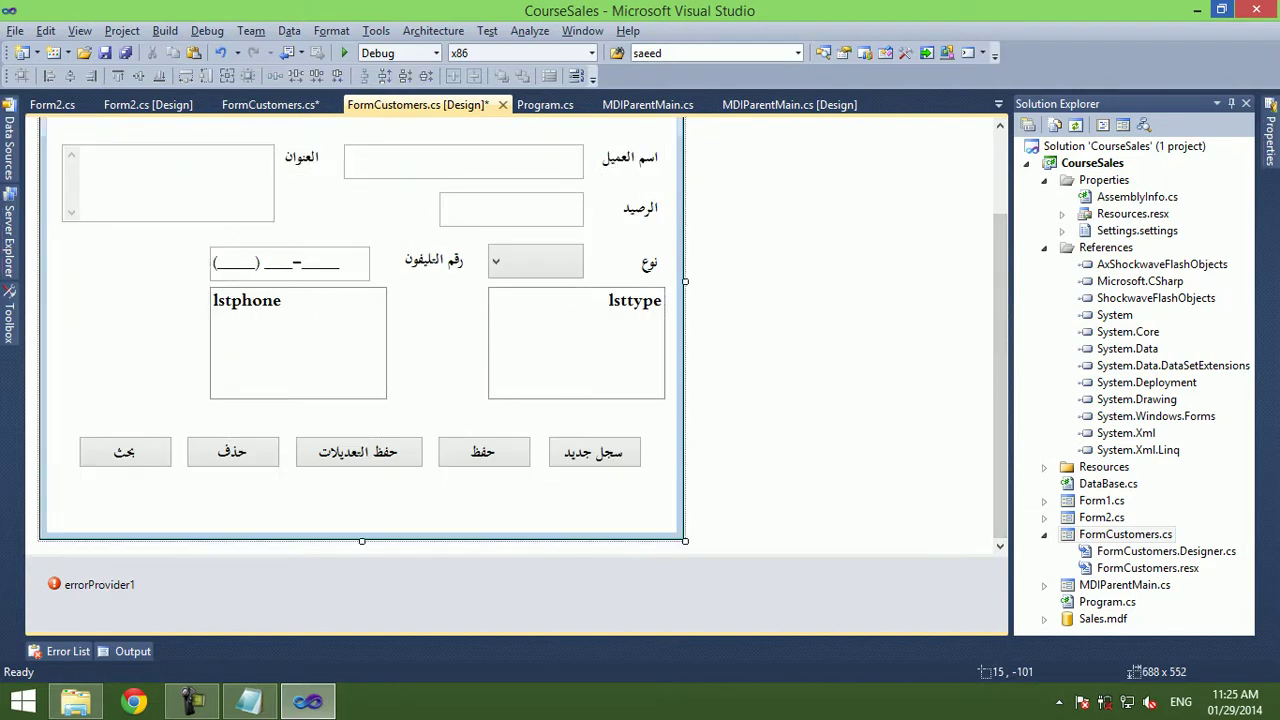
key("F5")
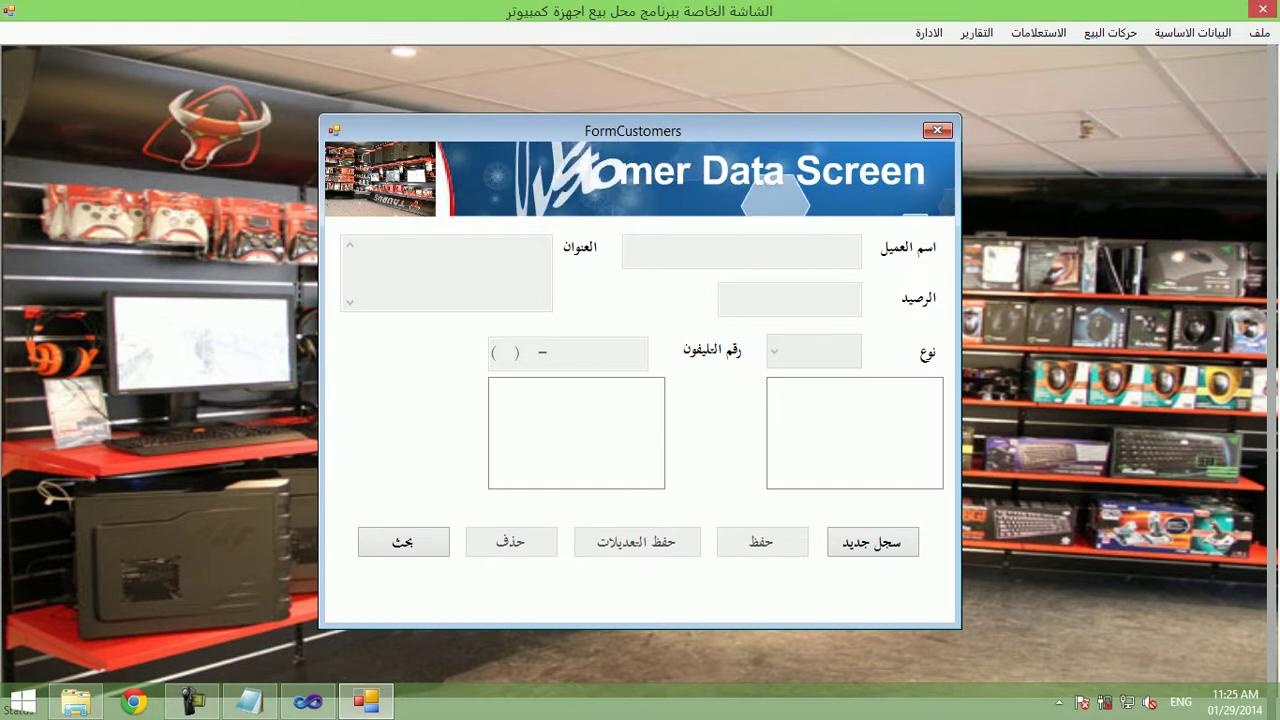
left_click(1262, 9)
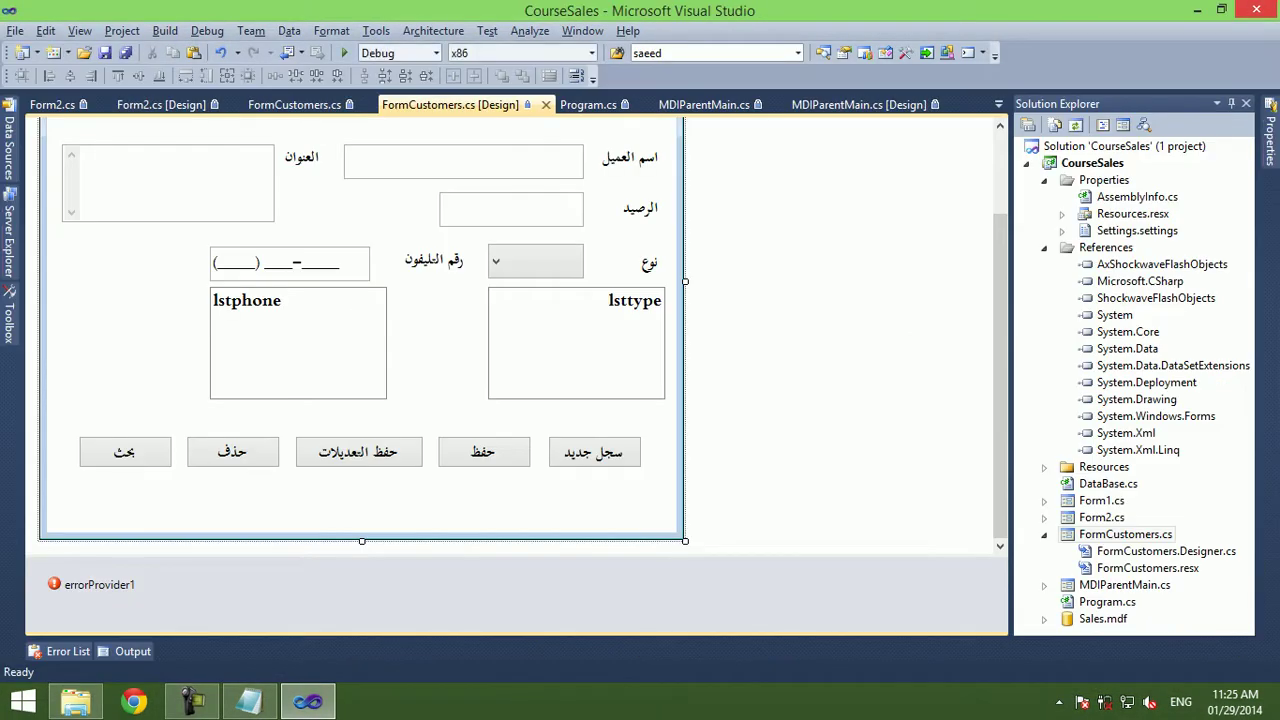
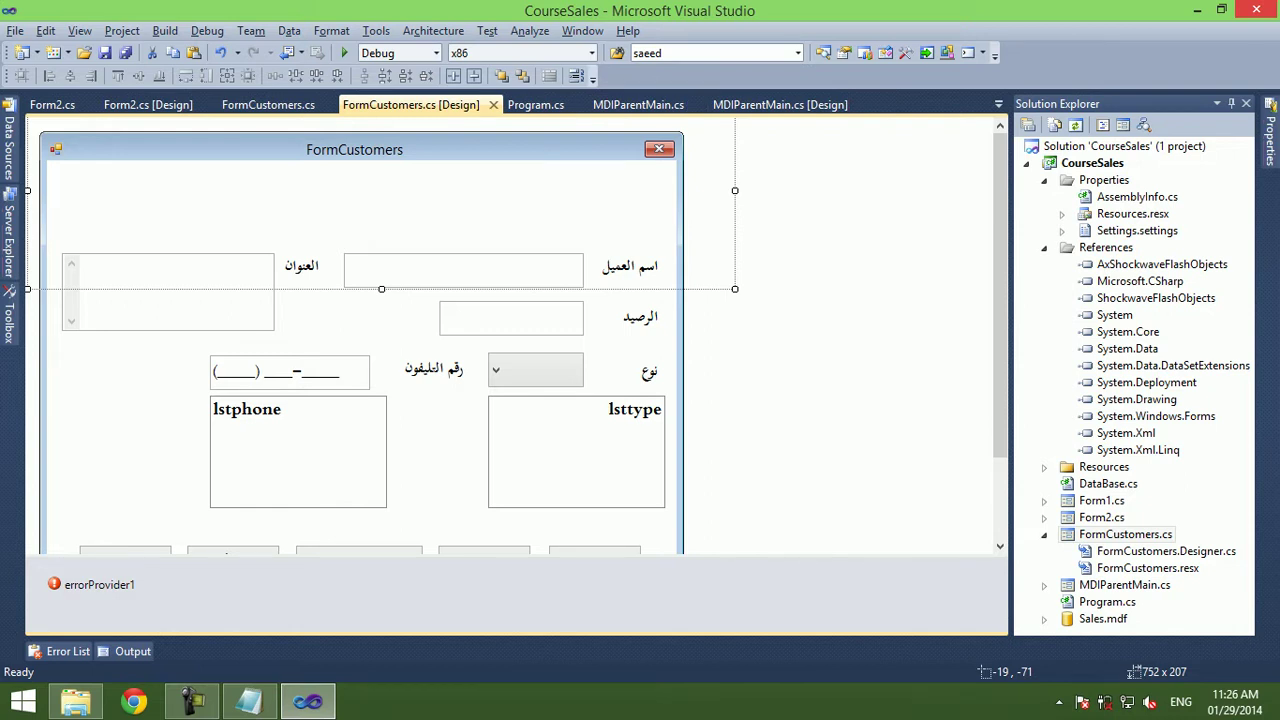
Launch Sothink Glanda by searching 'so' from the Windows 8 Start screen.
key("super")
type("v")
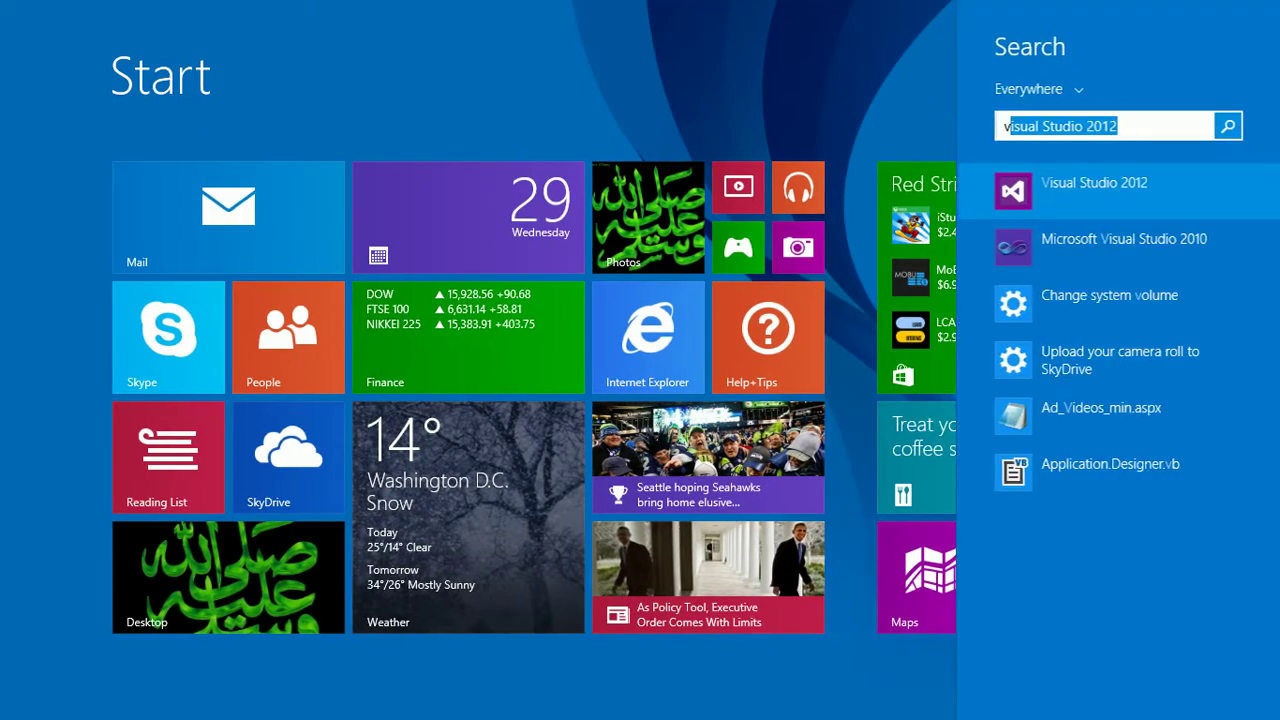
key("BackSpace")
key("BackSpace")
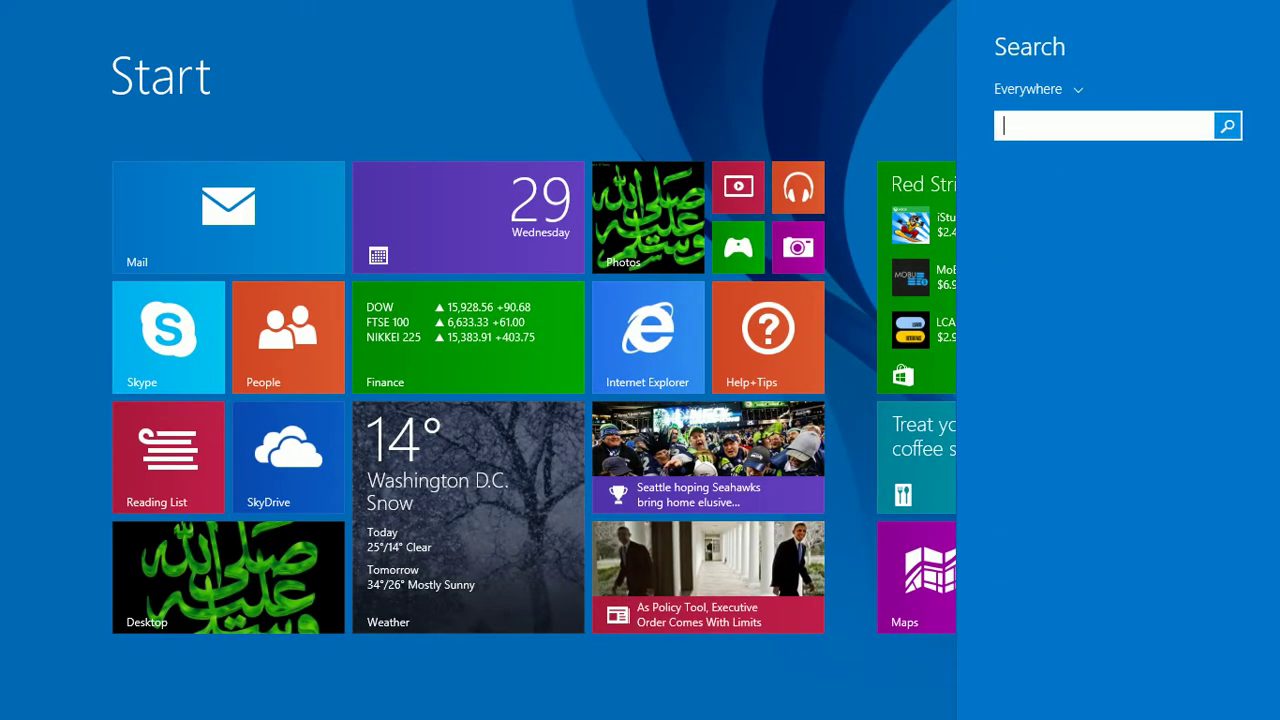
type("so")
key("Return")
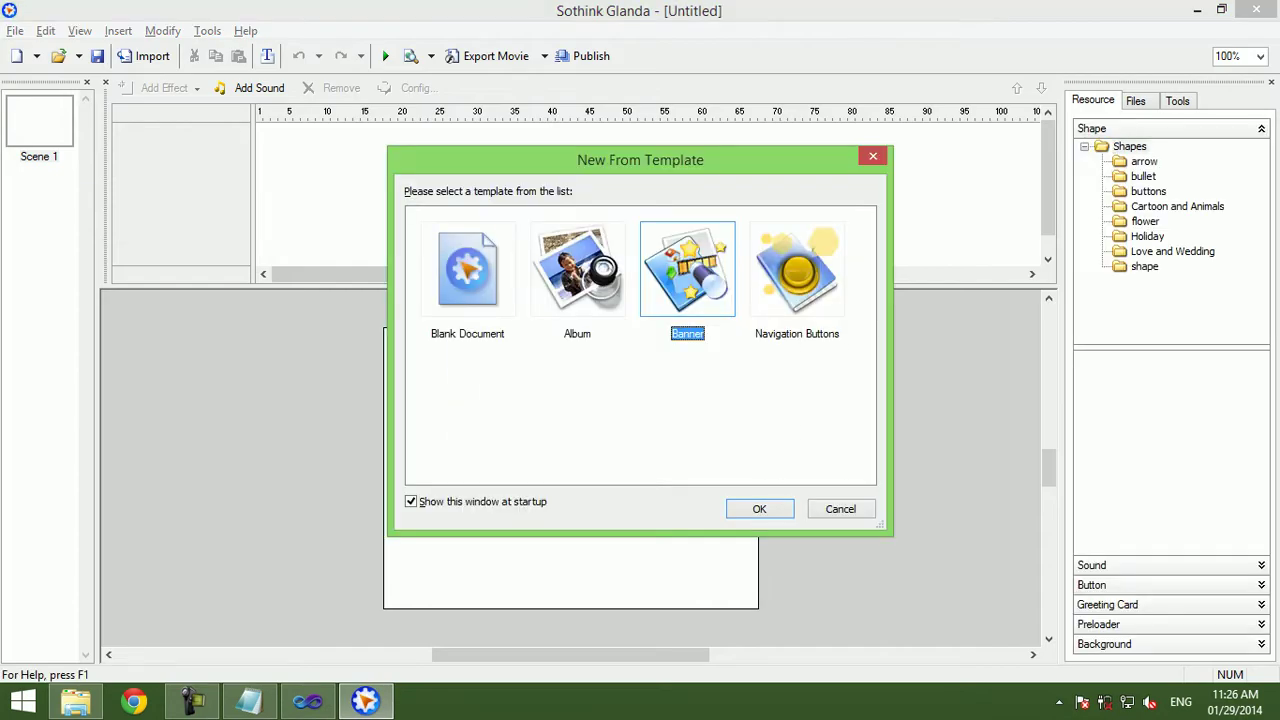
Start a Navigation Buttons template project in the ball2 style and reach the button list.
key("Right")
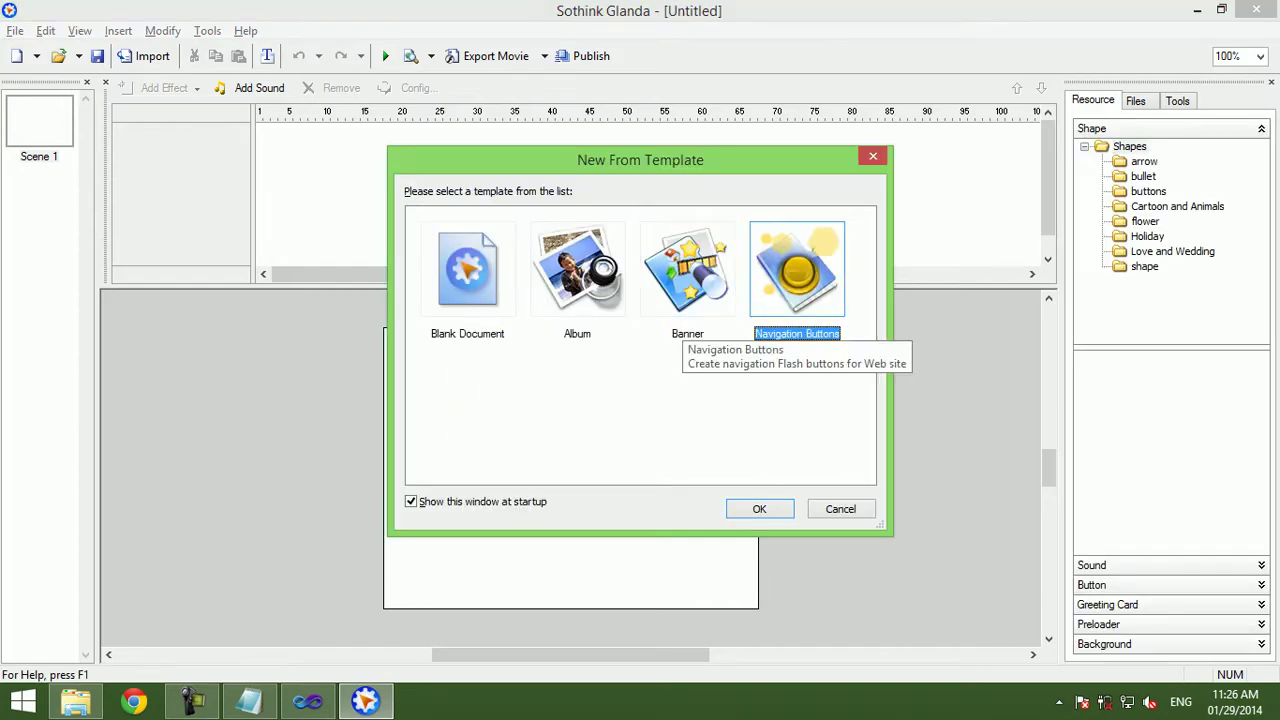
key("Left")
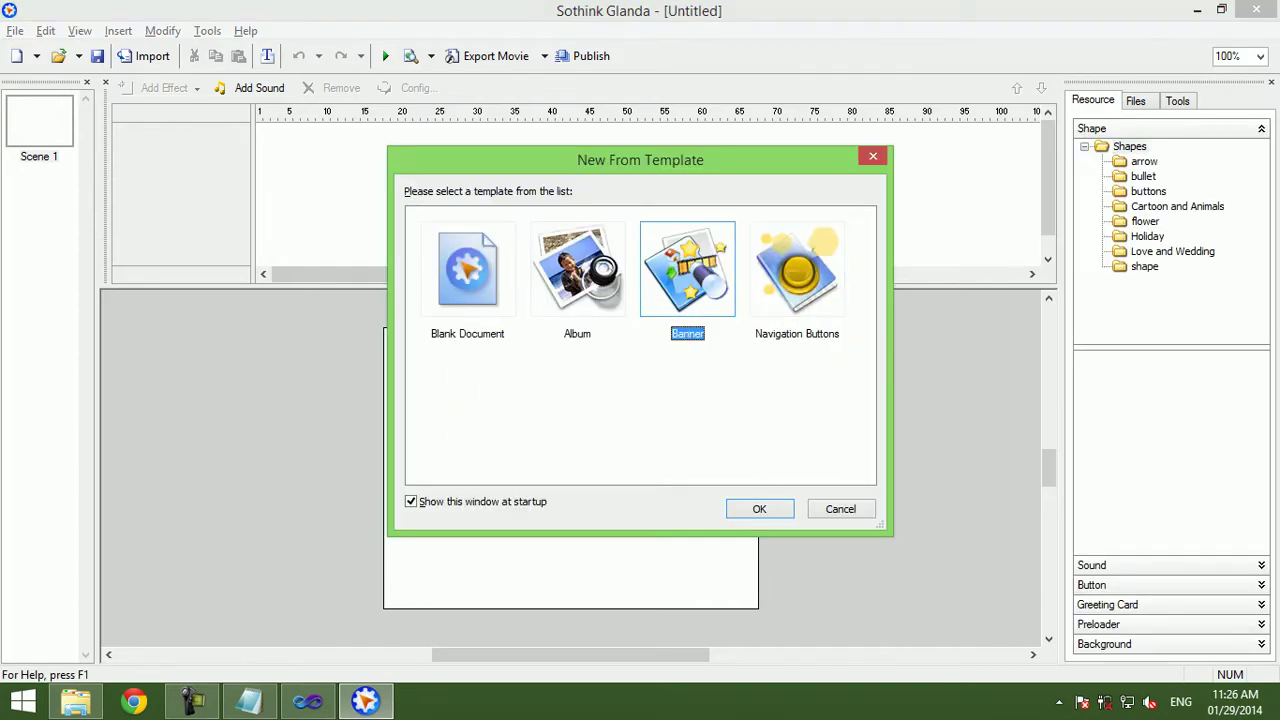
key("Right")
key("Return")
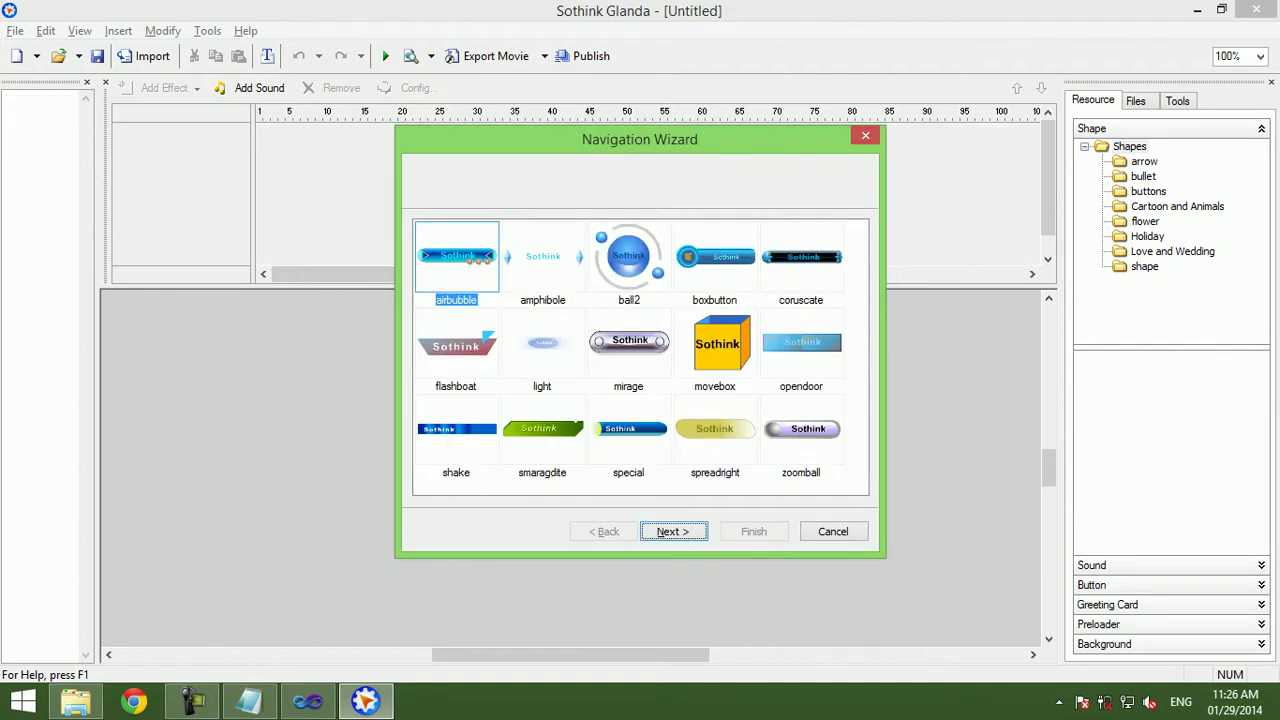
key("Right")
key("Right")
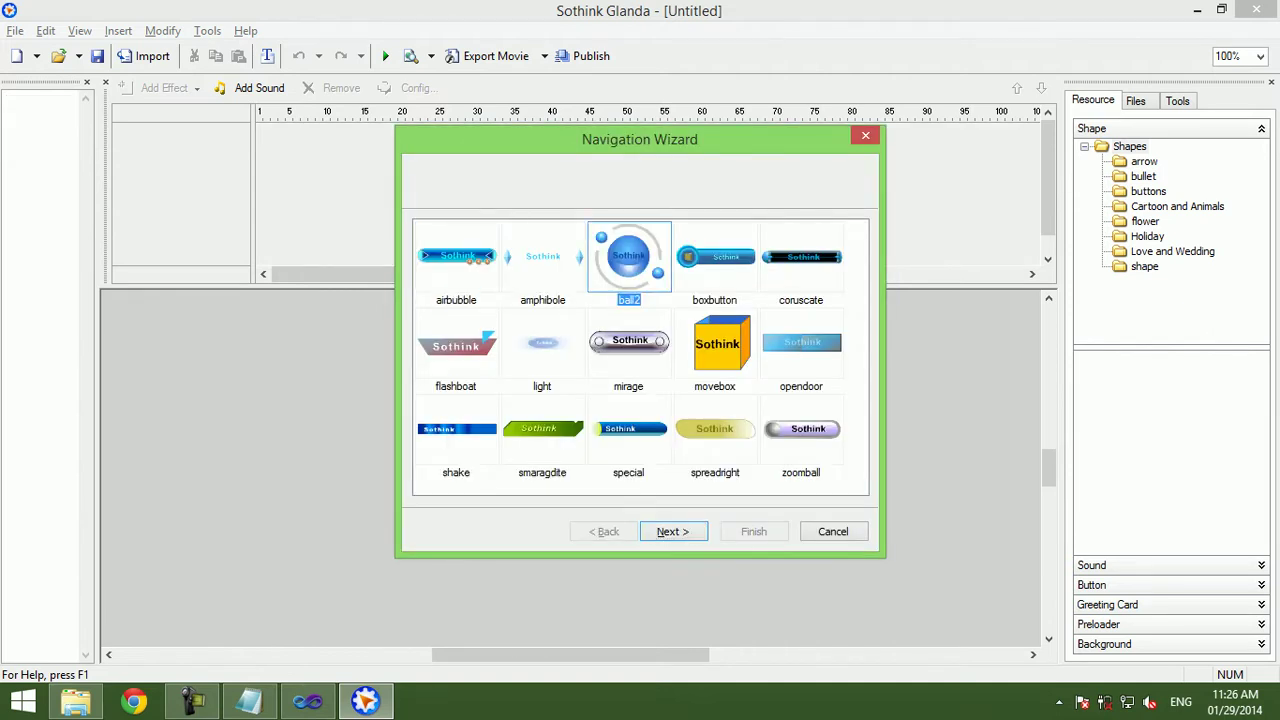
key("Return")
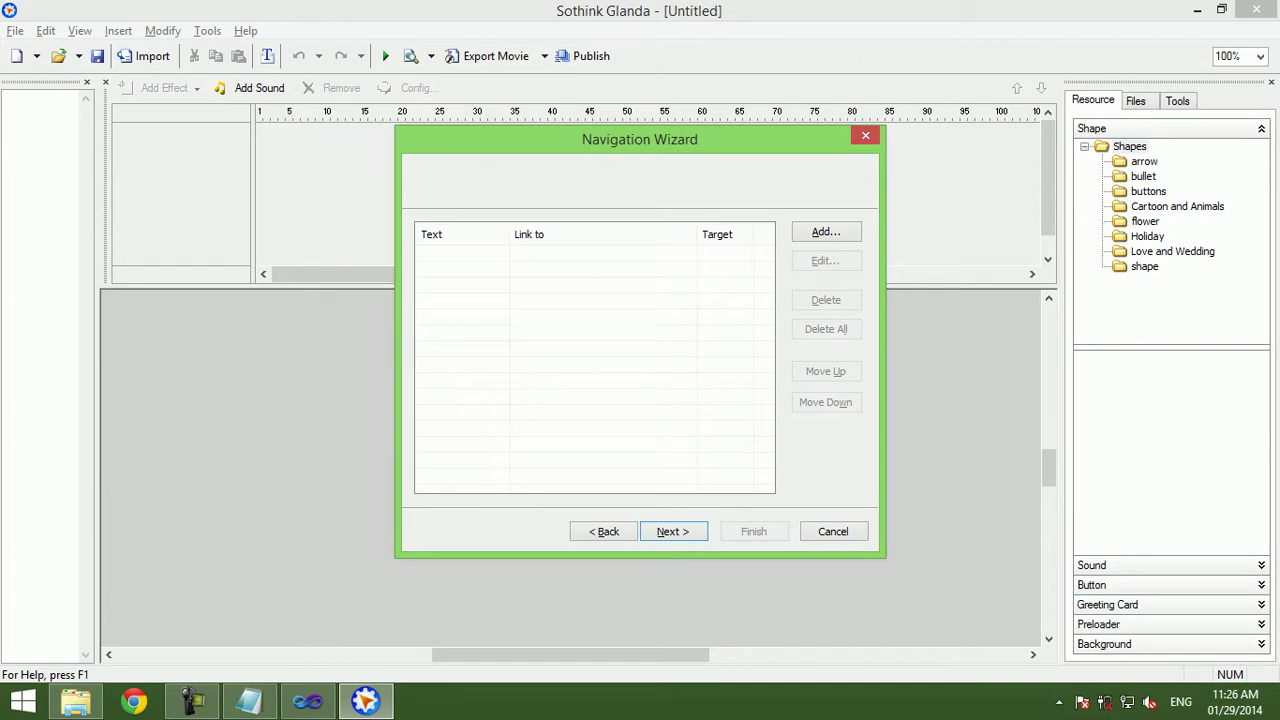
key("alt+b")
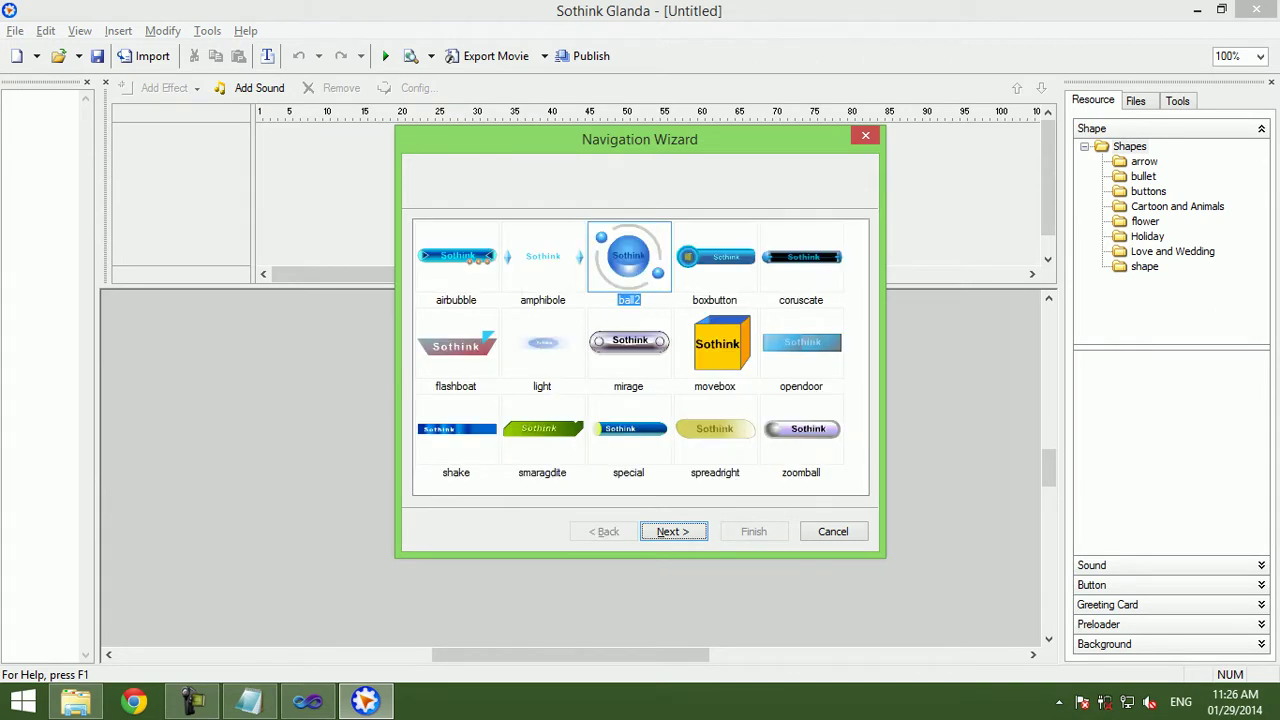
key("Return")
key("Return")
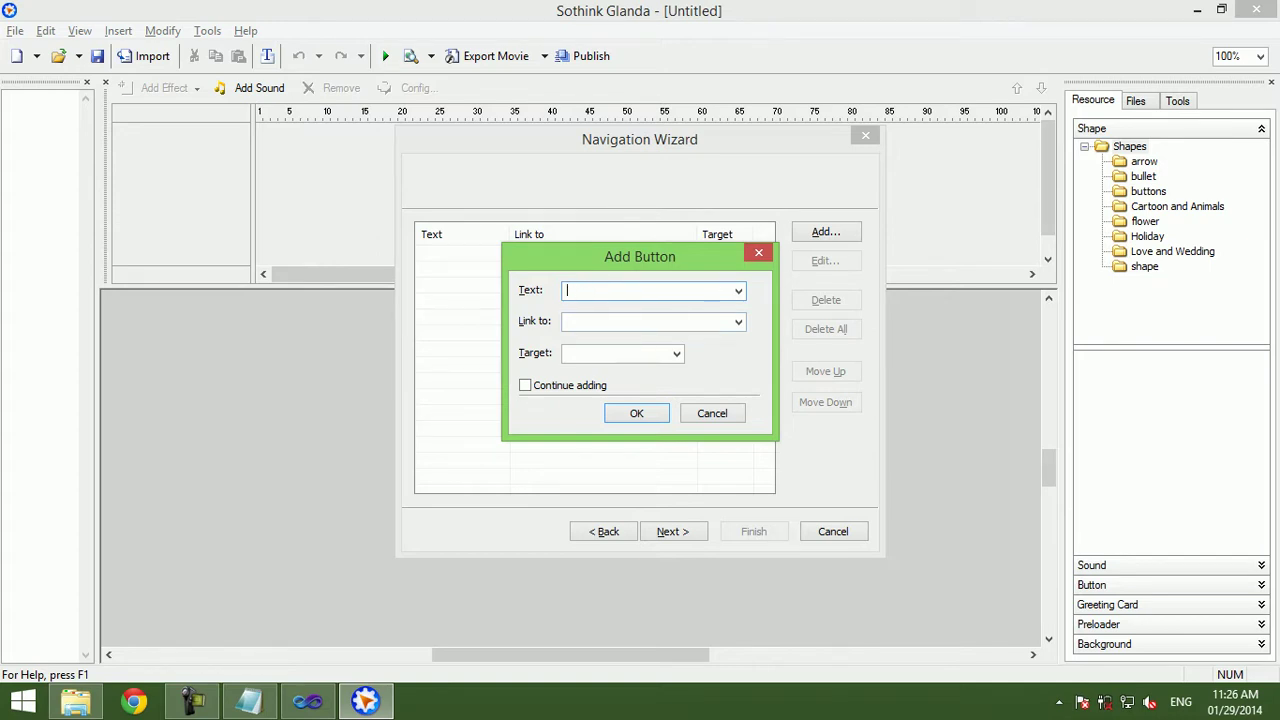
Add a single button to the wizard and label it 'New Record'.
type("سجلجديد")
key("Return")
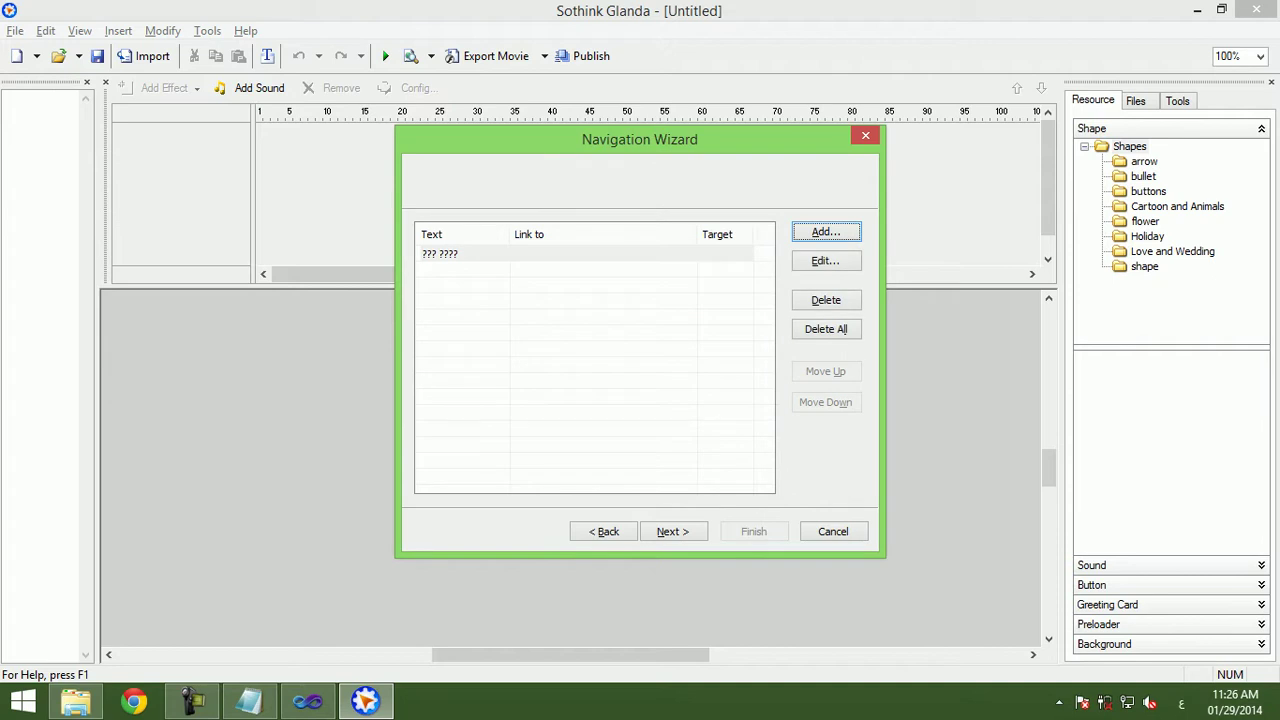
left_click(825, 260)
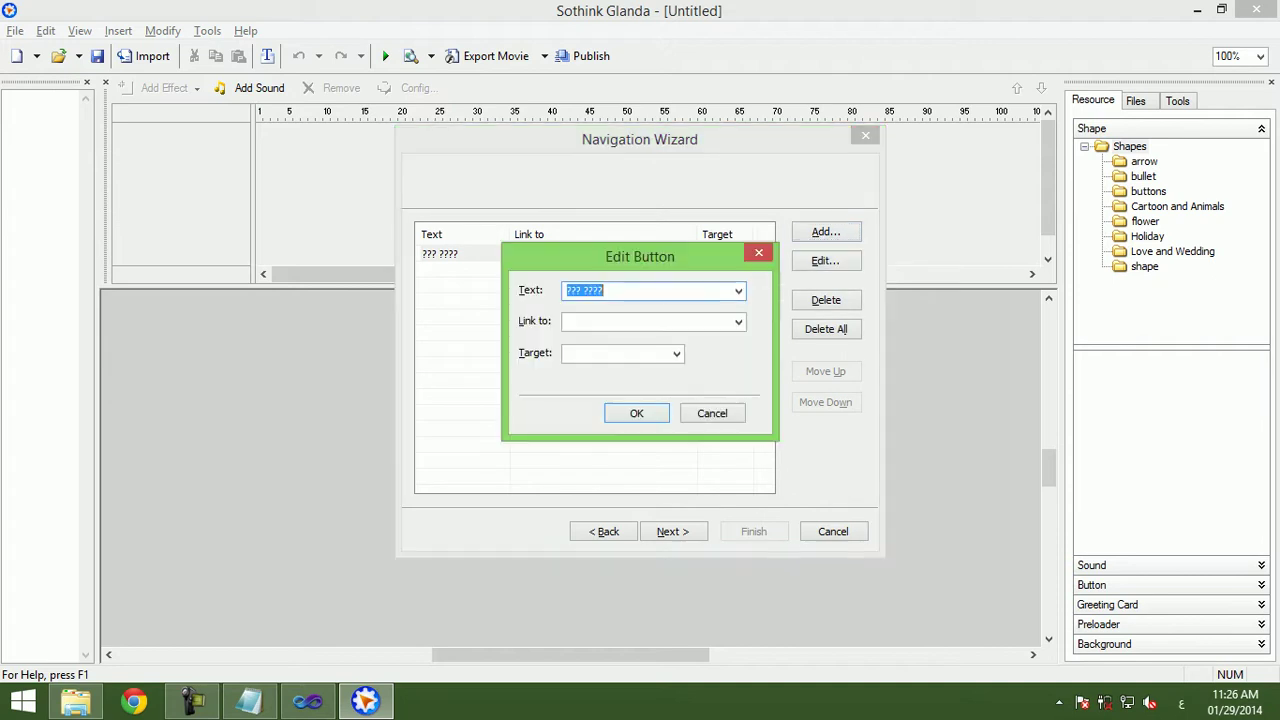
key("alt+shift")
type("New")
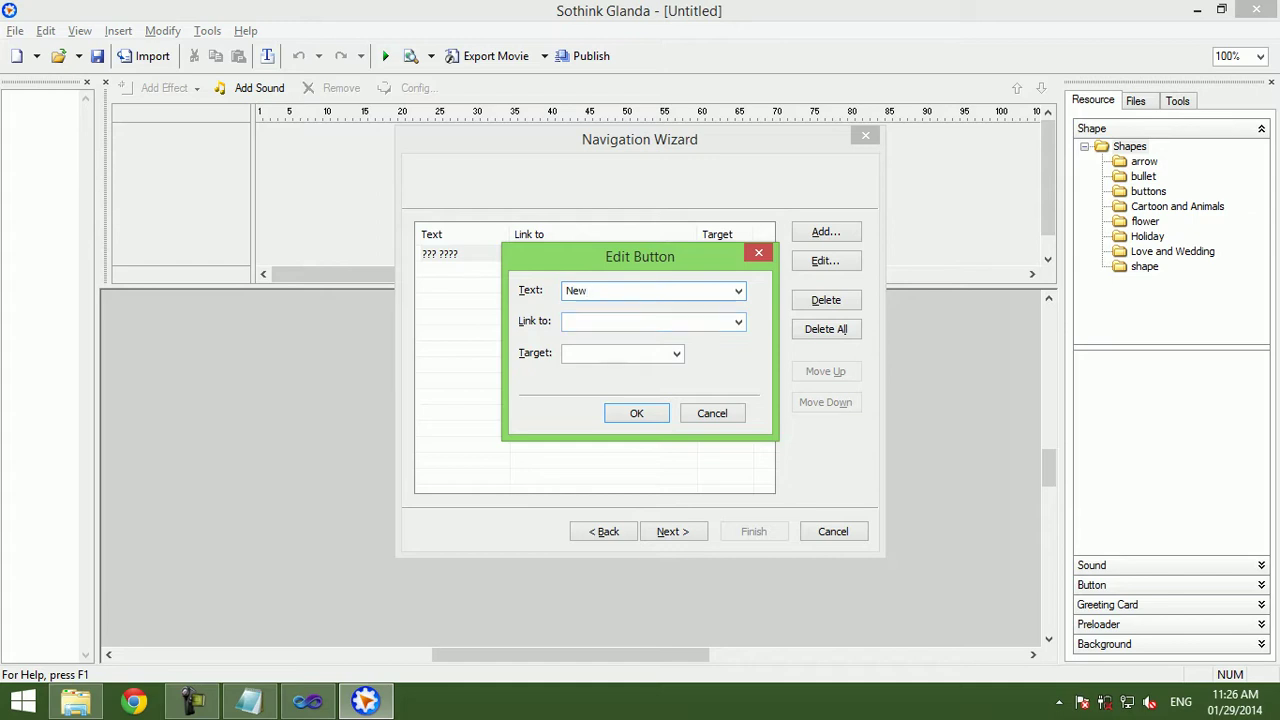
type(" Record")
key("Return")
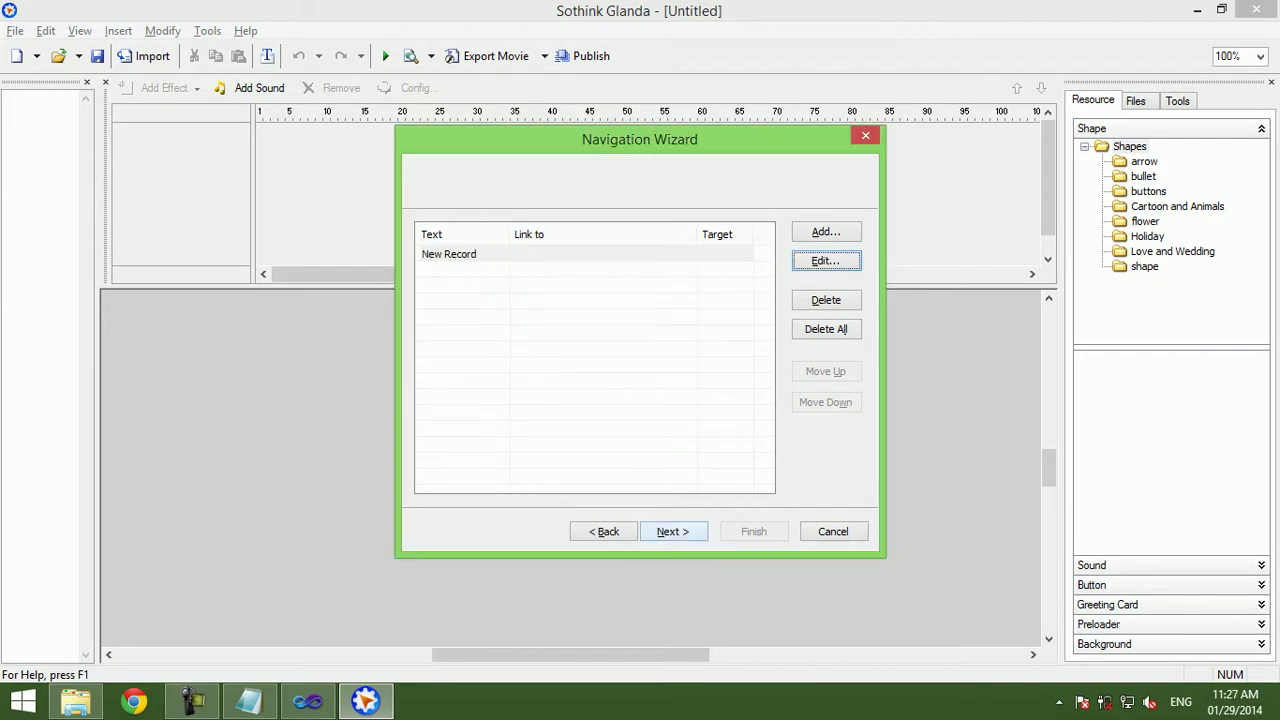
Keep the Horizontal layout and finish the wizard to place the button on stage.
key("Return")
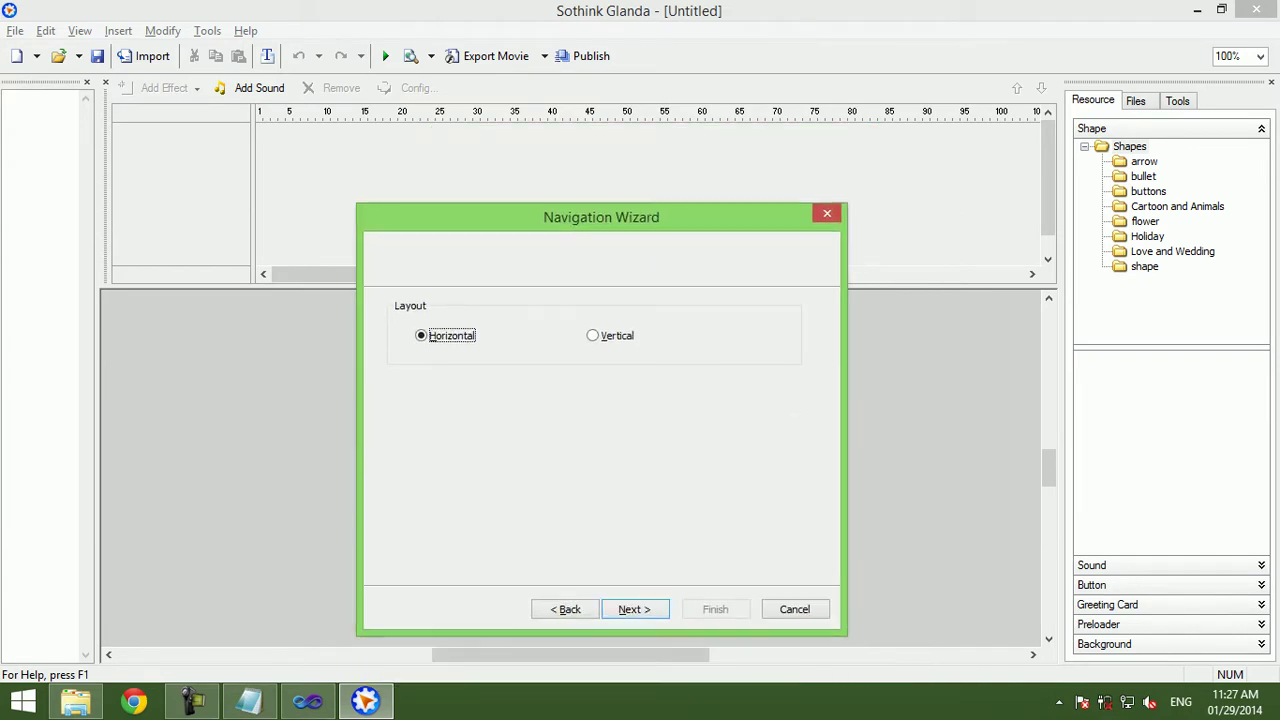
key("Return")
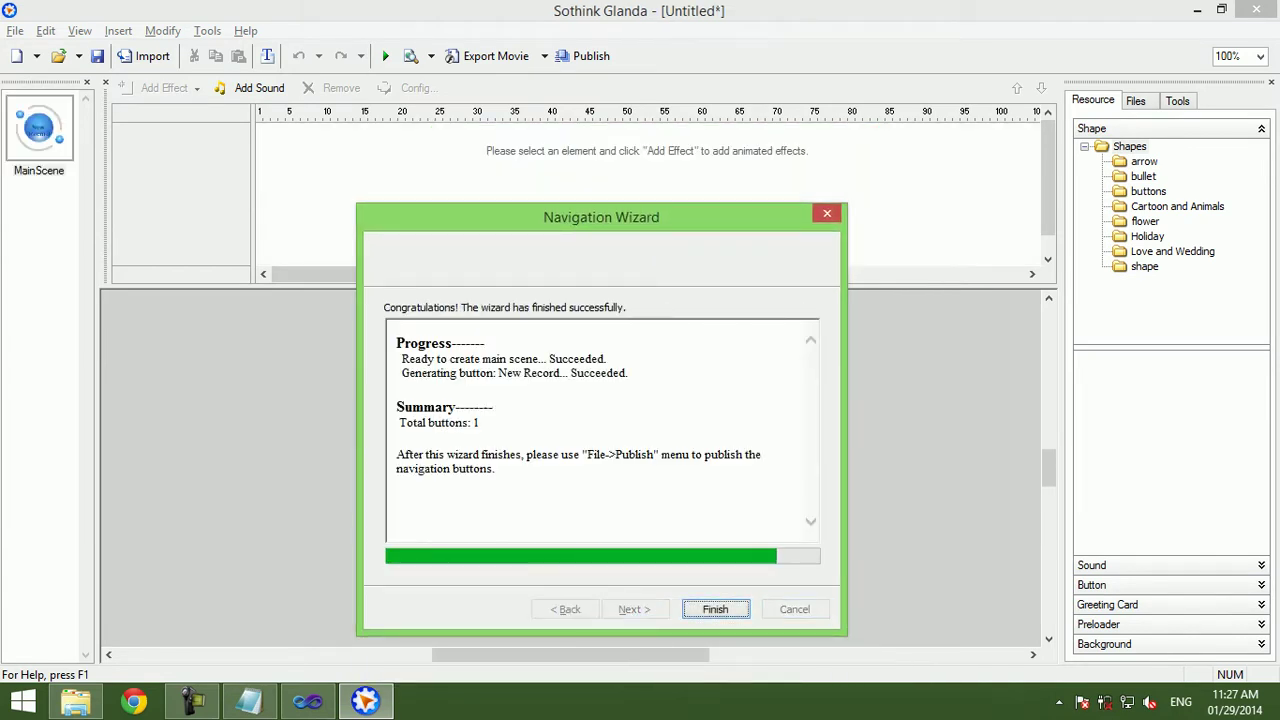
key("Return")
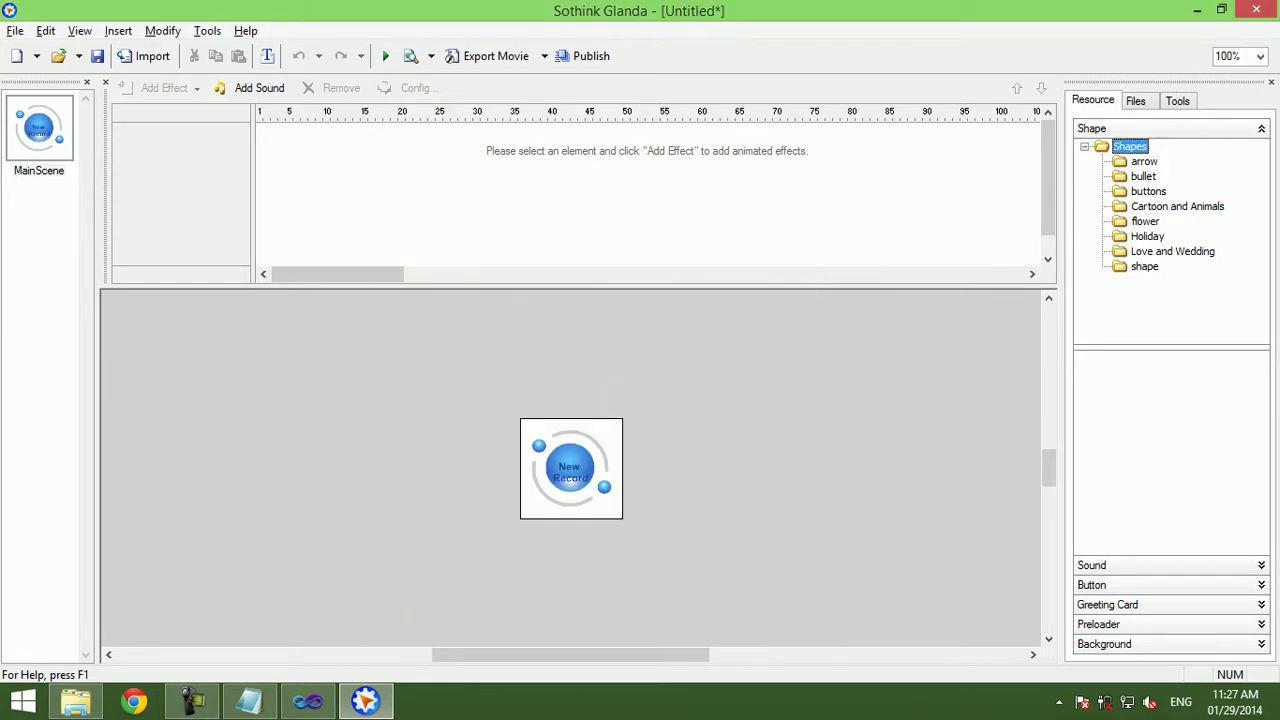
left_click(385, 56)
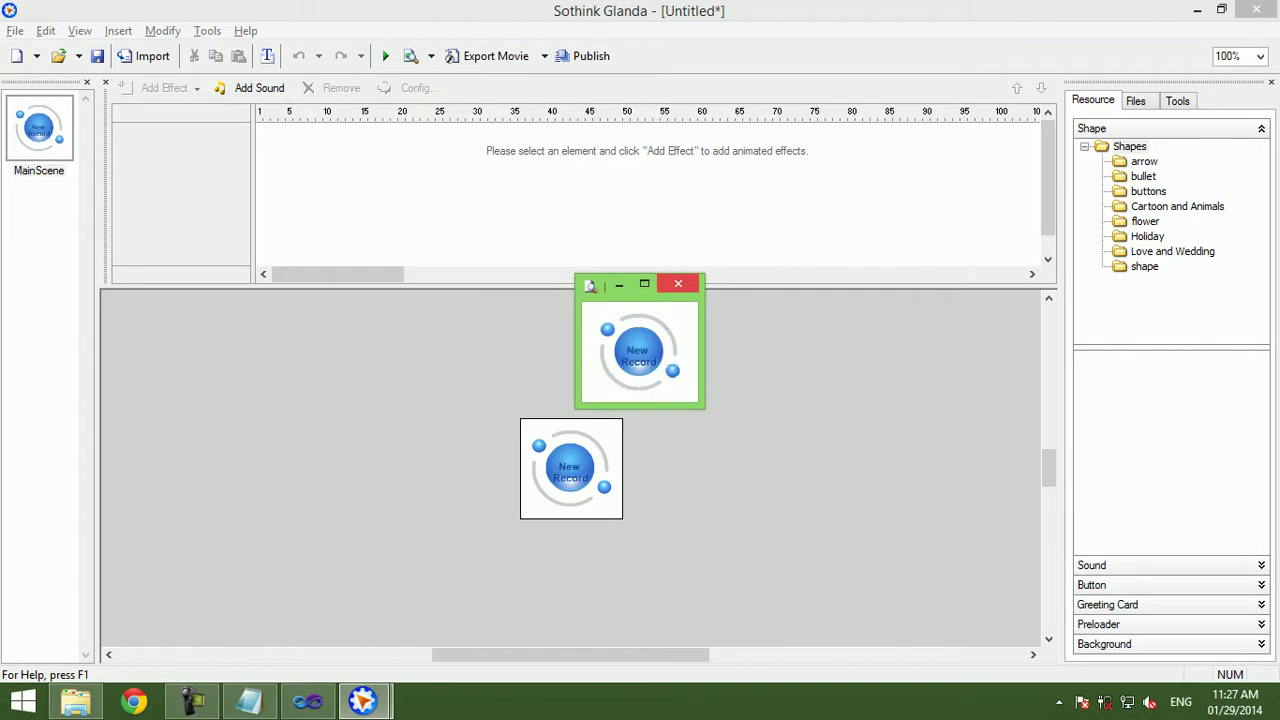
left_click(678, 284)
left_click(570, 467)
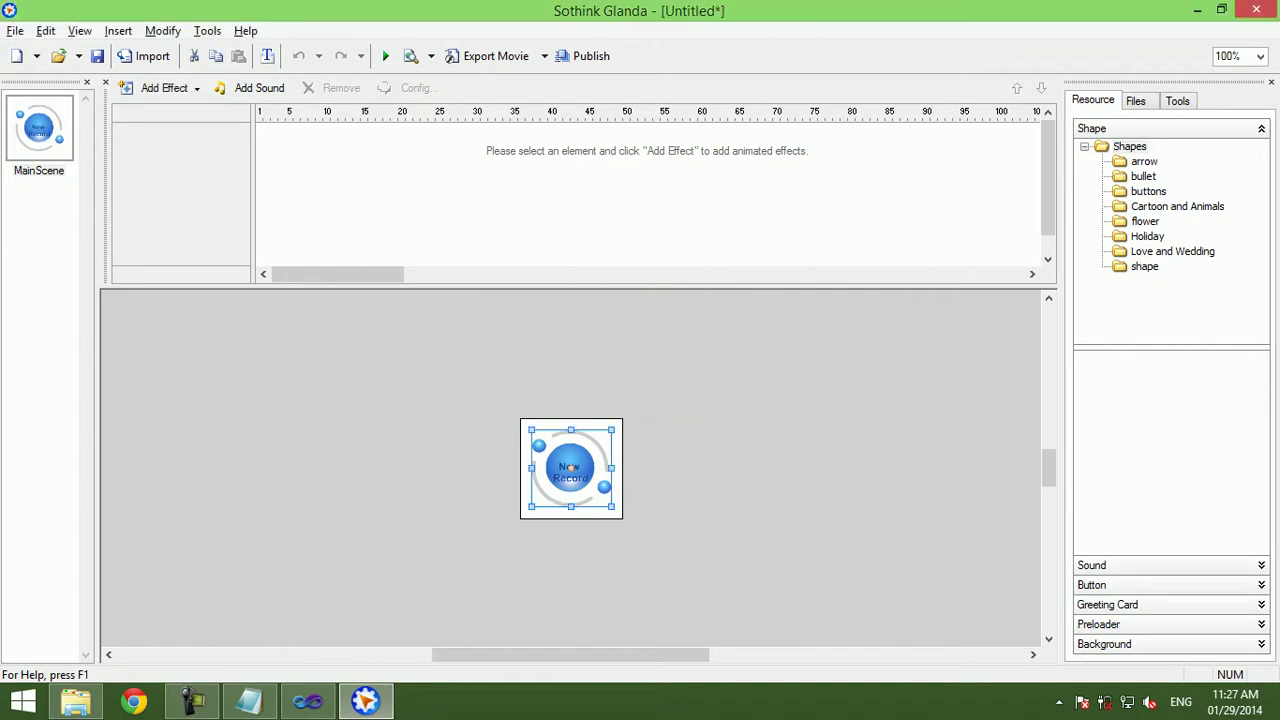
left_click_drag(570, 467, 570, 471)
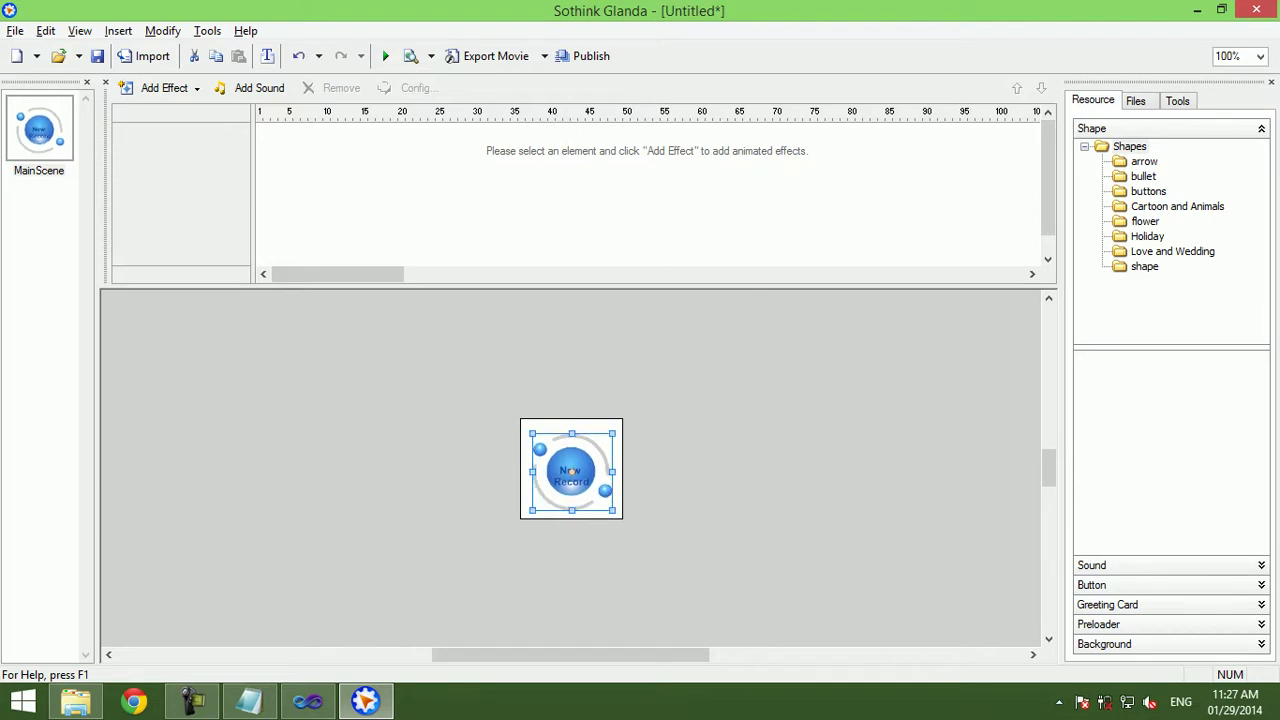
key("Escape")
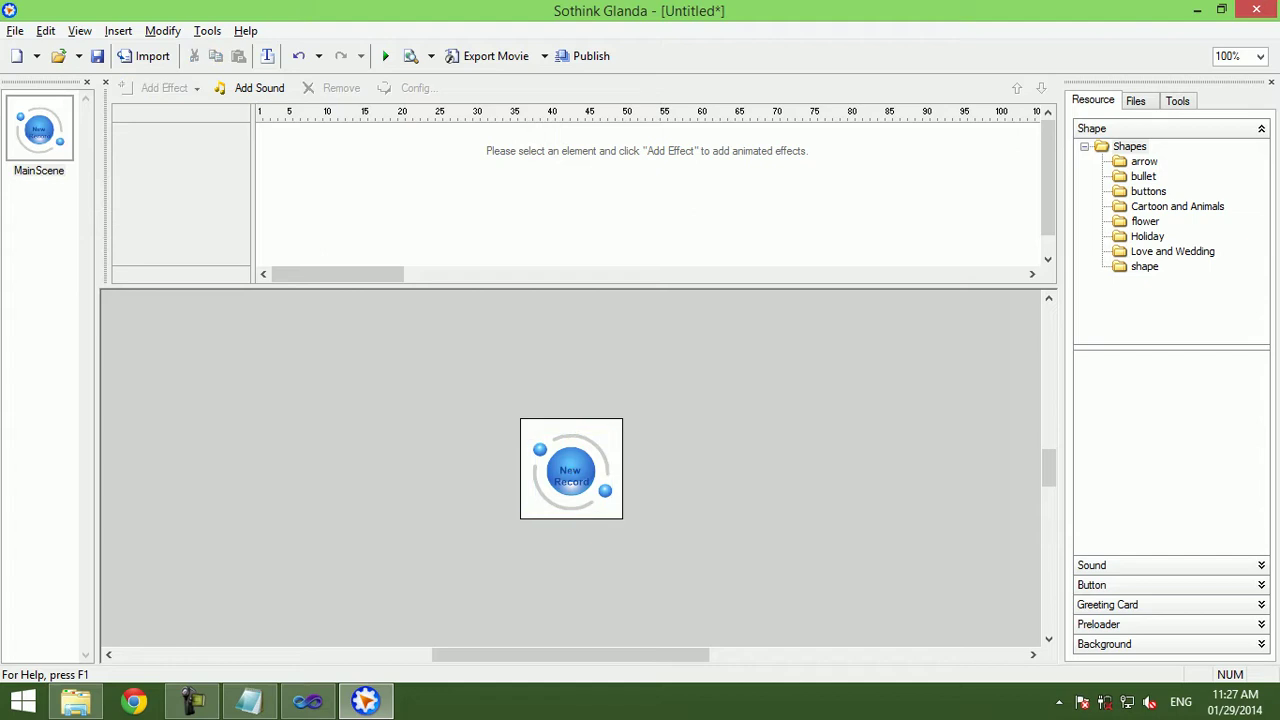
left_click(572, 471)
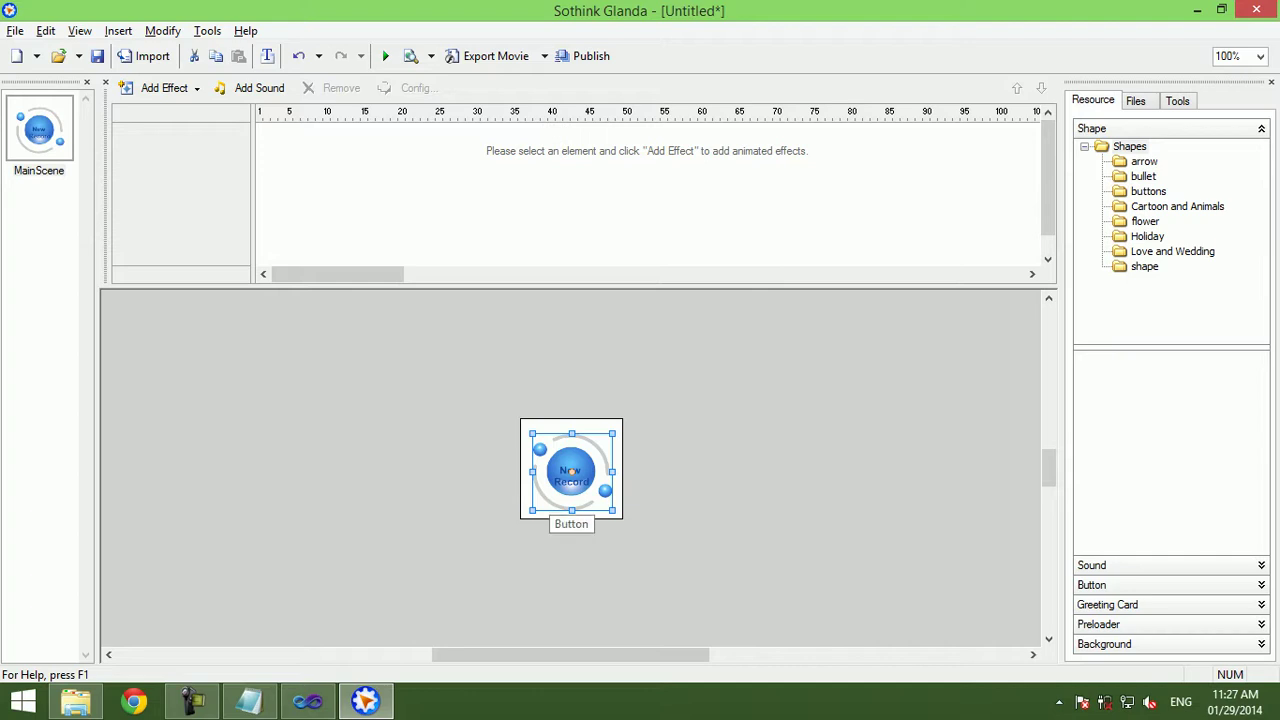
key("ctrl+Return")
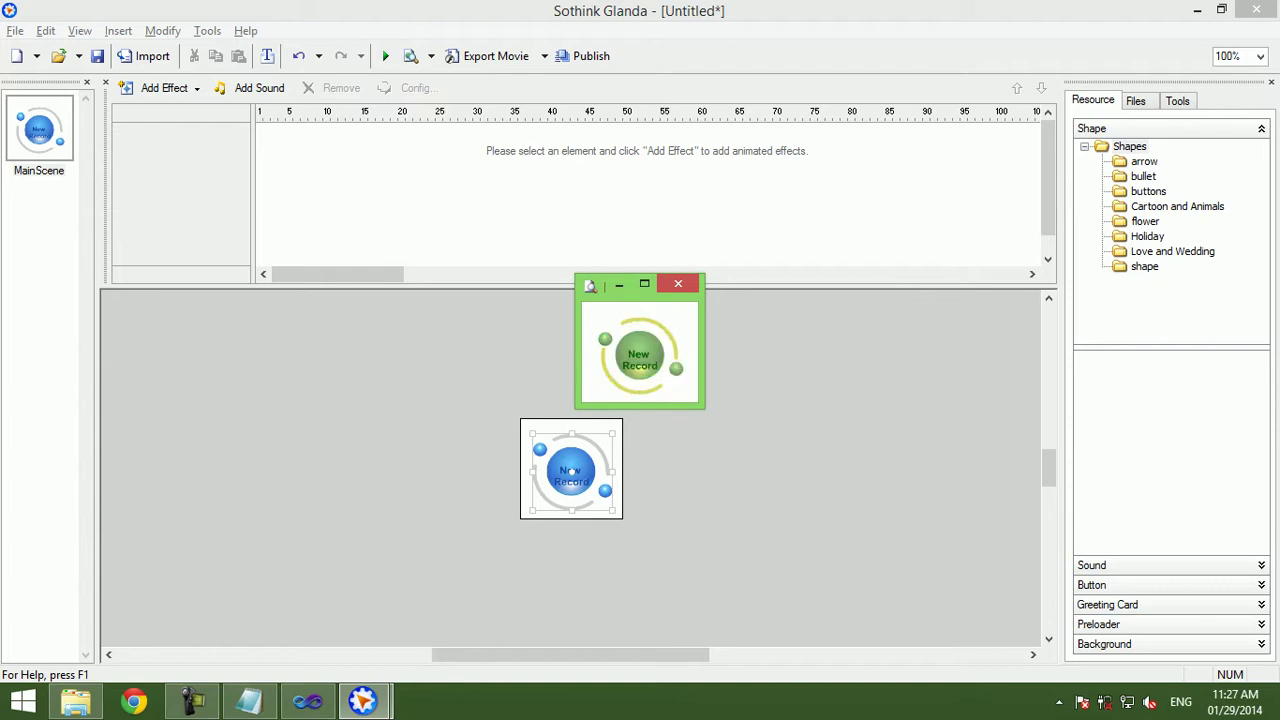
left_click(571, 470)
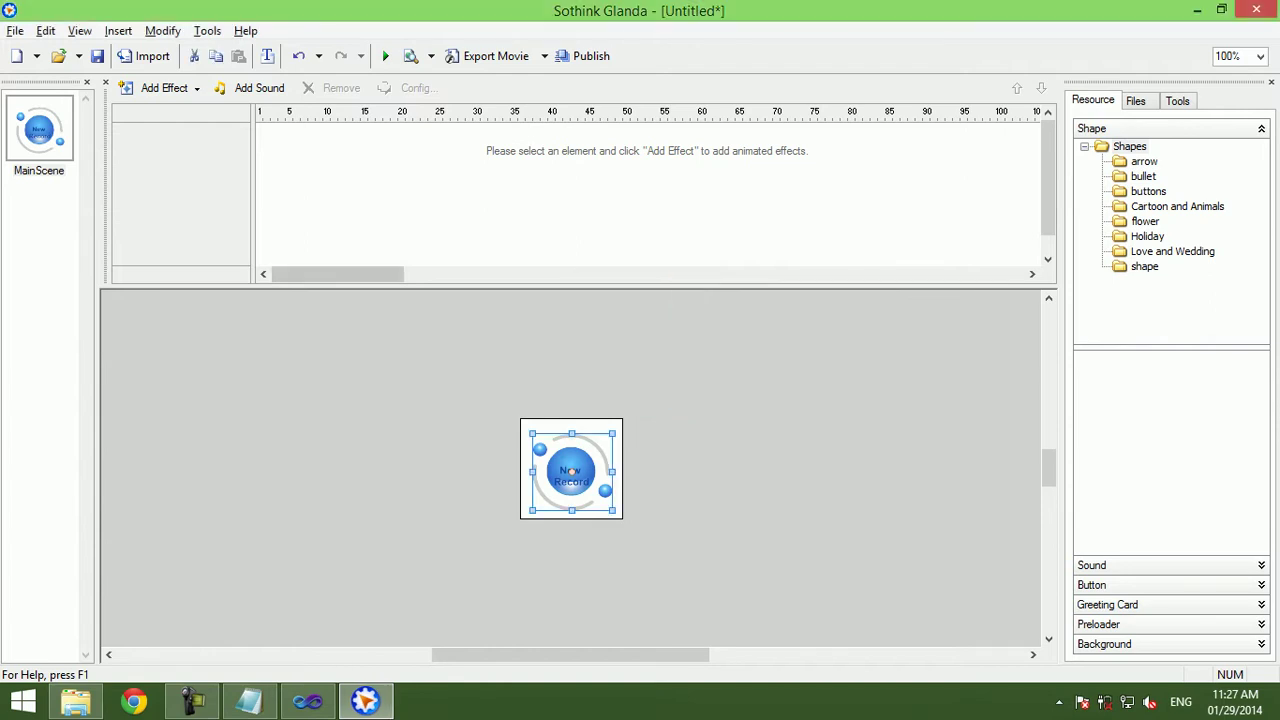
Give the New Record button a custom release script 'onclick()', which fails the syntax check.
right_click(568, 470)
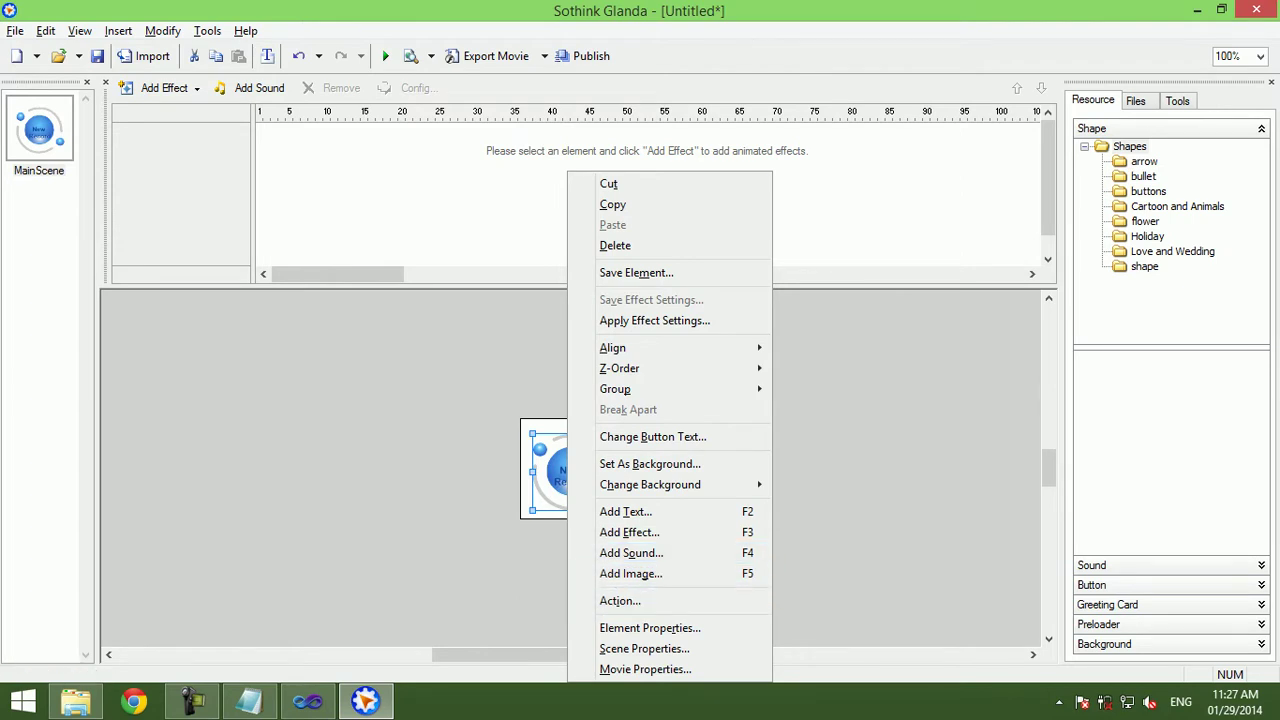
left_click(620, 600)
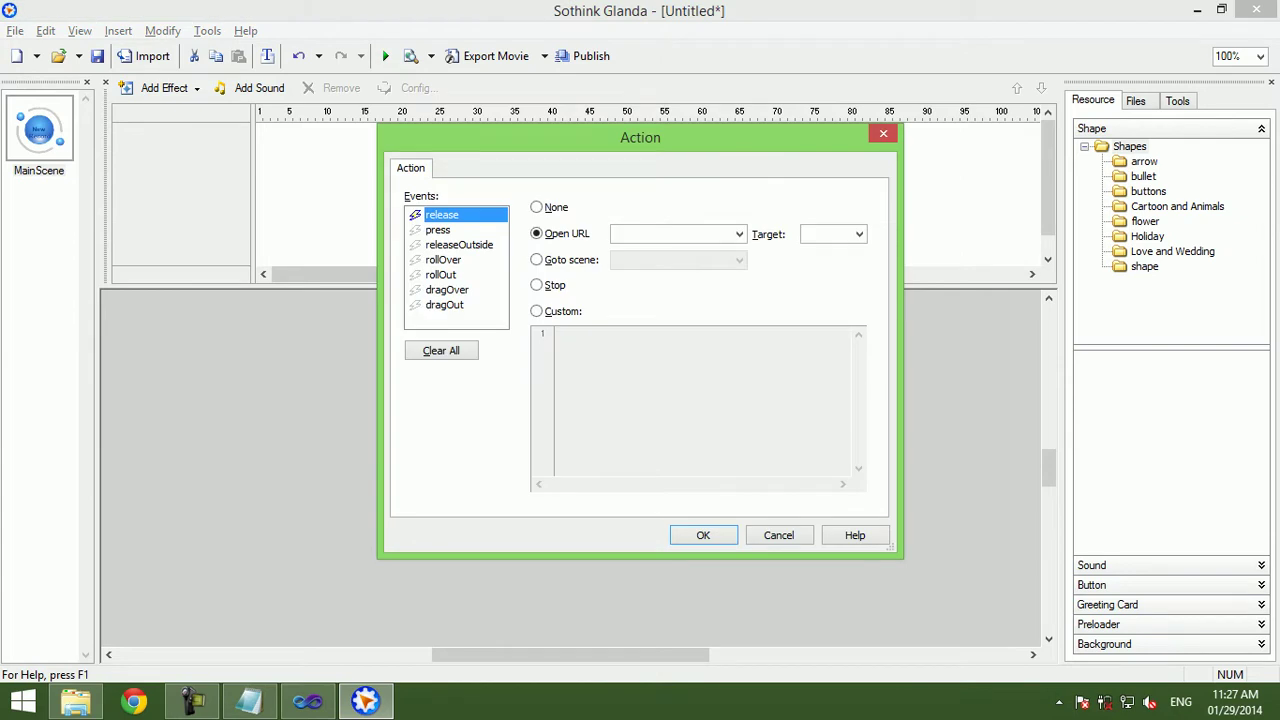
key("alt+c")
type("onclick")
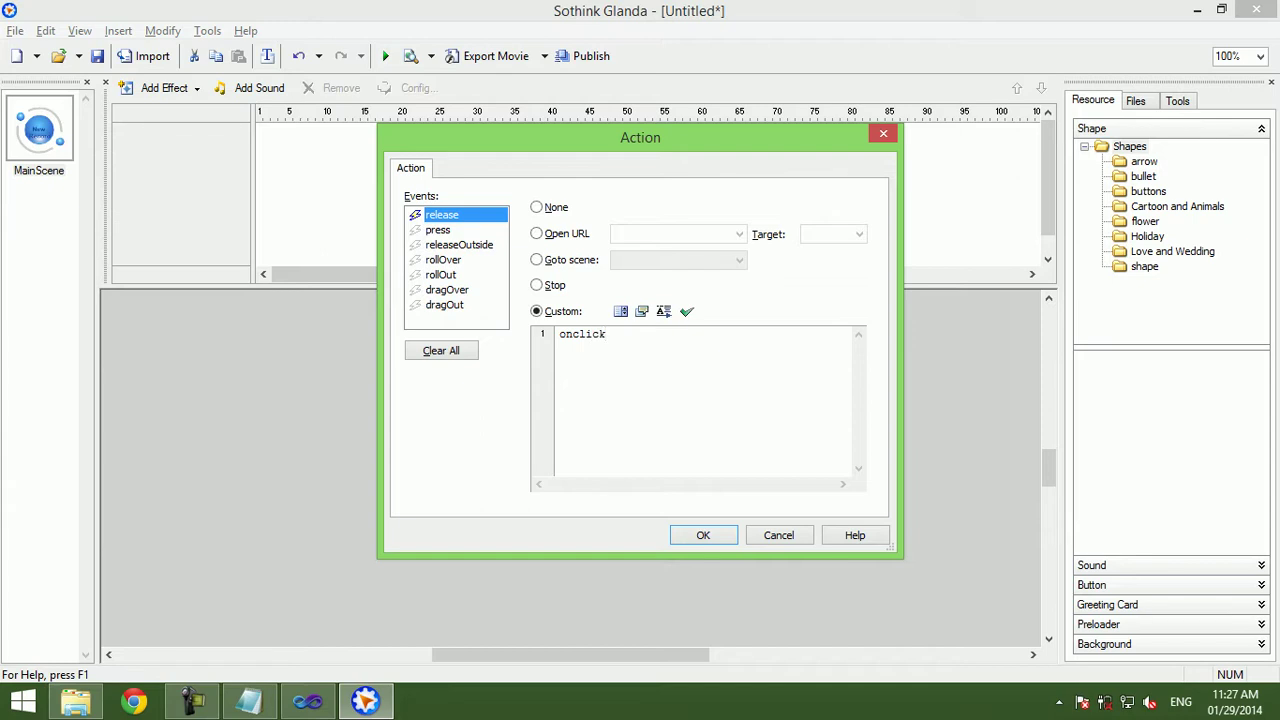
type("()")
key("Left")
key("Left")
key("Left")
key("Left")
key("Left")
key("Left")
left_click(686, 311)
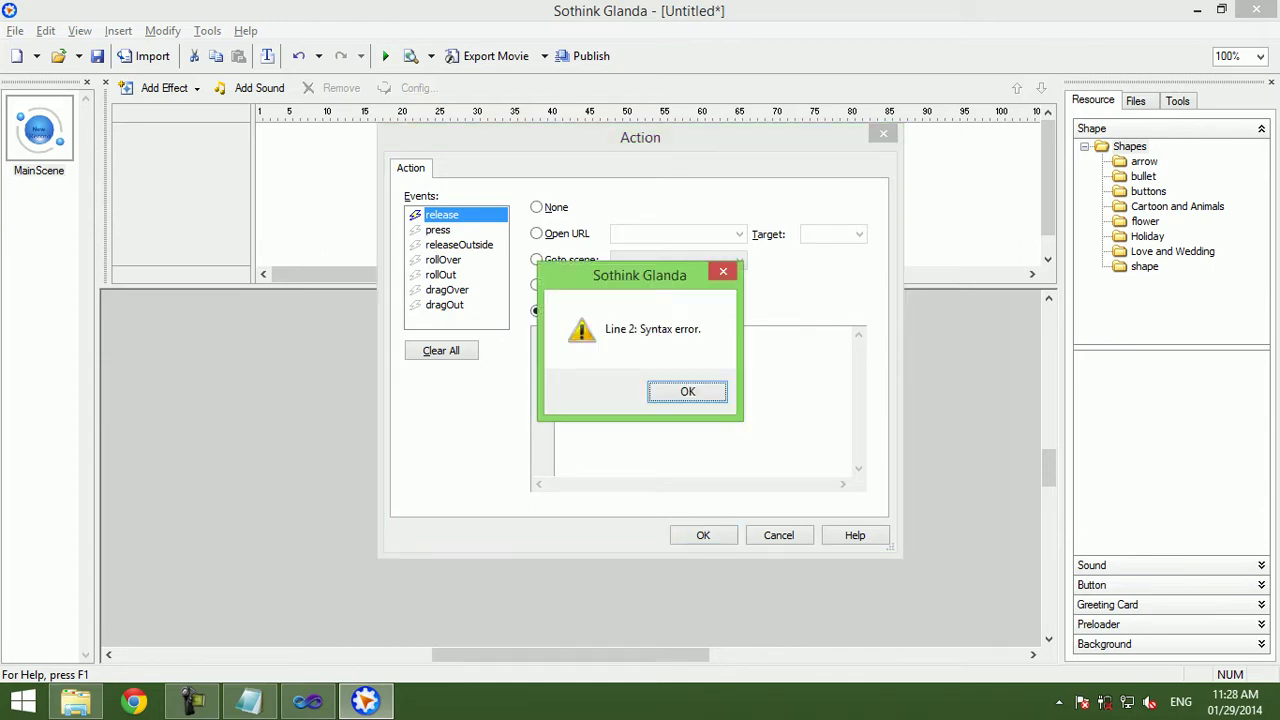
key("Return")
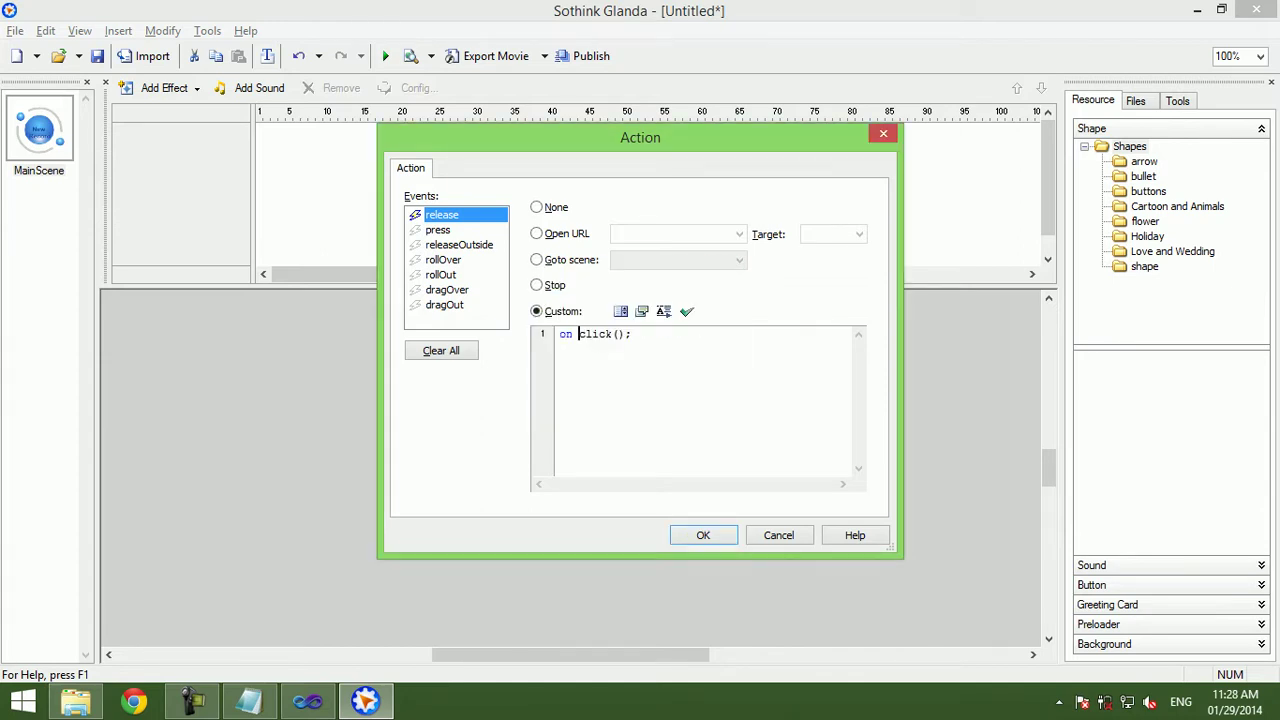
Capitalize the code to 'onClick()' and re-check; the syntax check still reports an error.
key("Left")
key("Left")
key("Left")
key("BackSpace")
type("C")
left_click(686, 311)
key("Return")
left_click(686, 311)
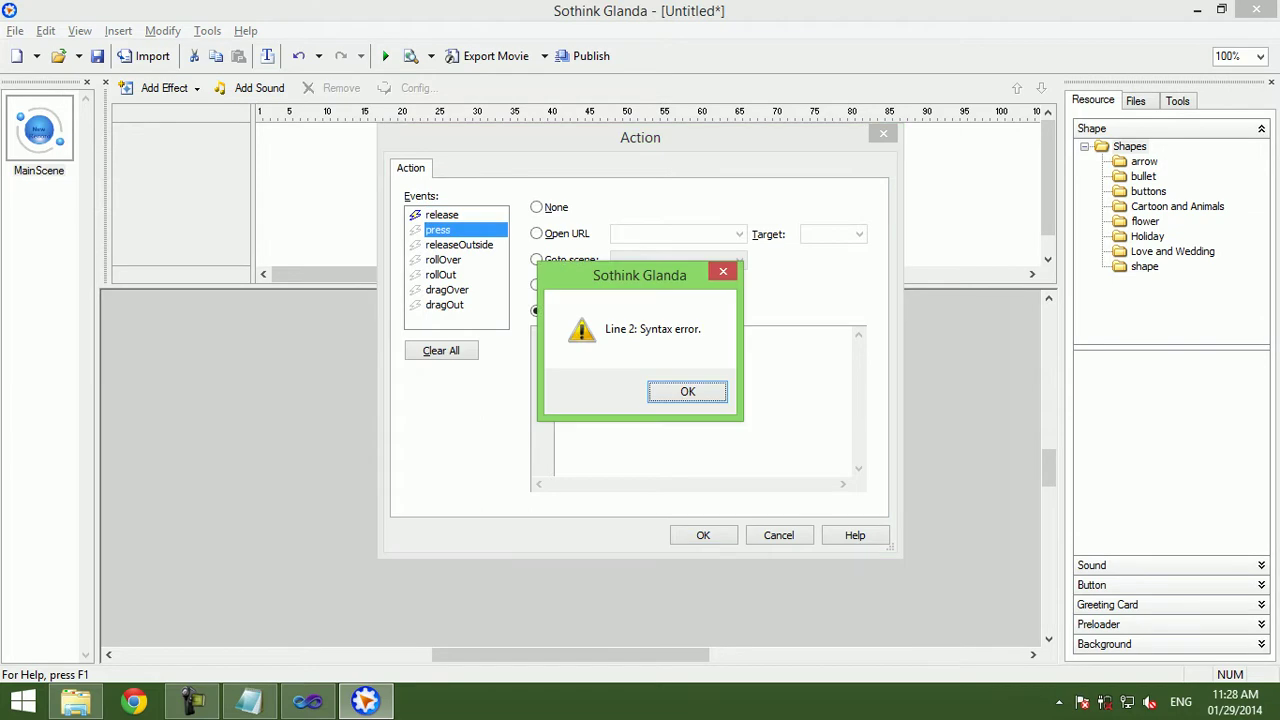
left_click(666, 391)
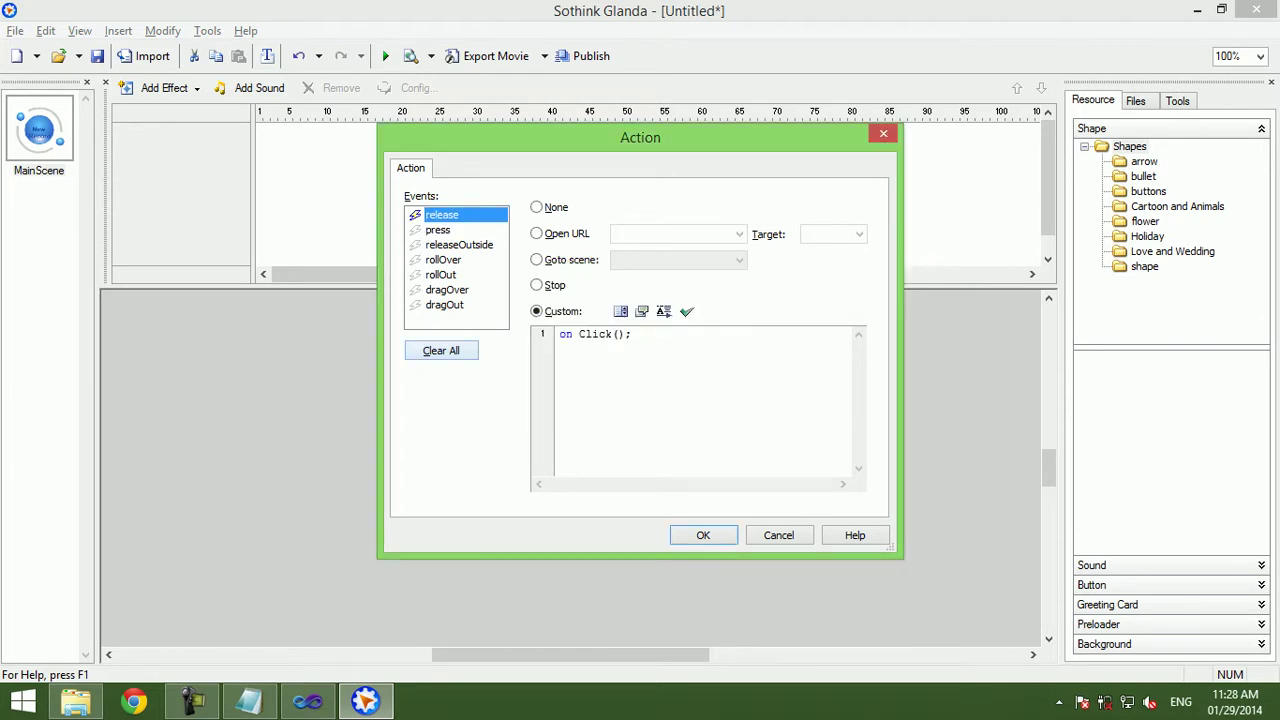
Remove the 'on' prefix so the code is 'Click();', passing the check, and apply it.
key("BackSpace")
key("BackSpace")
key("BackSpace")
left_click(686, 311)
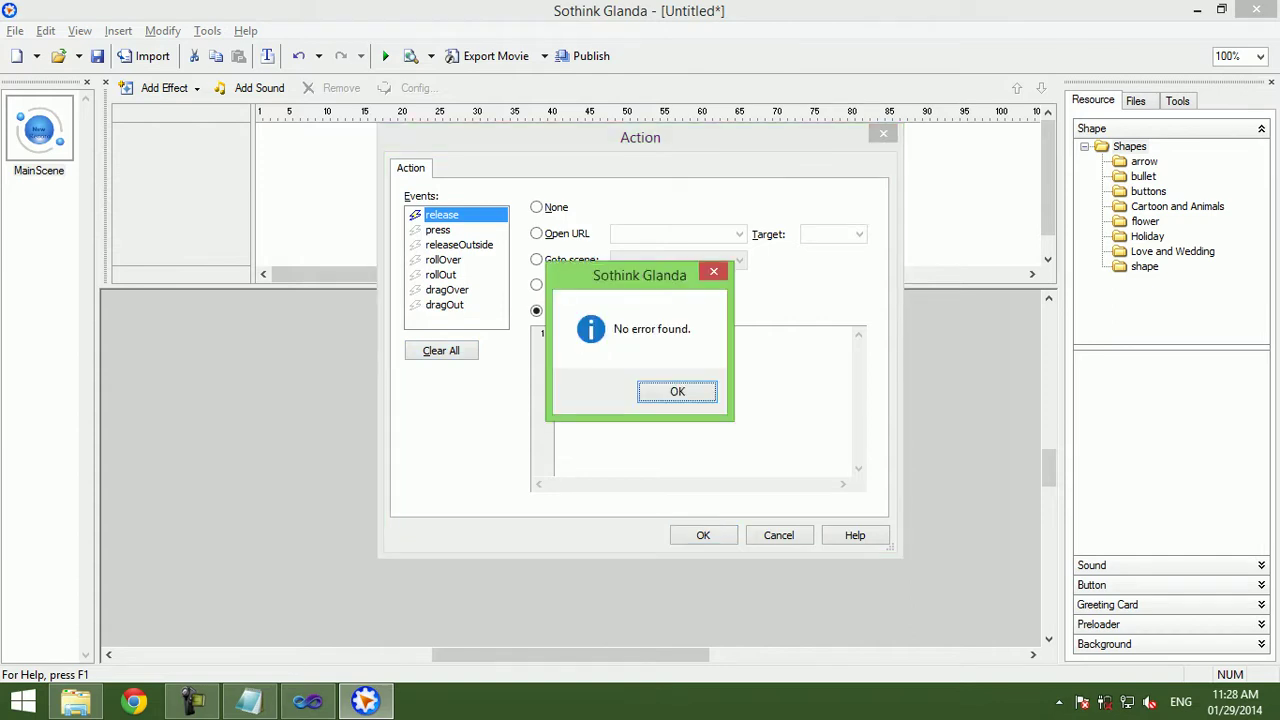
key("Return")
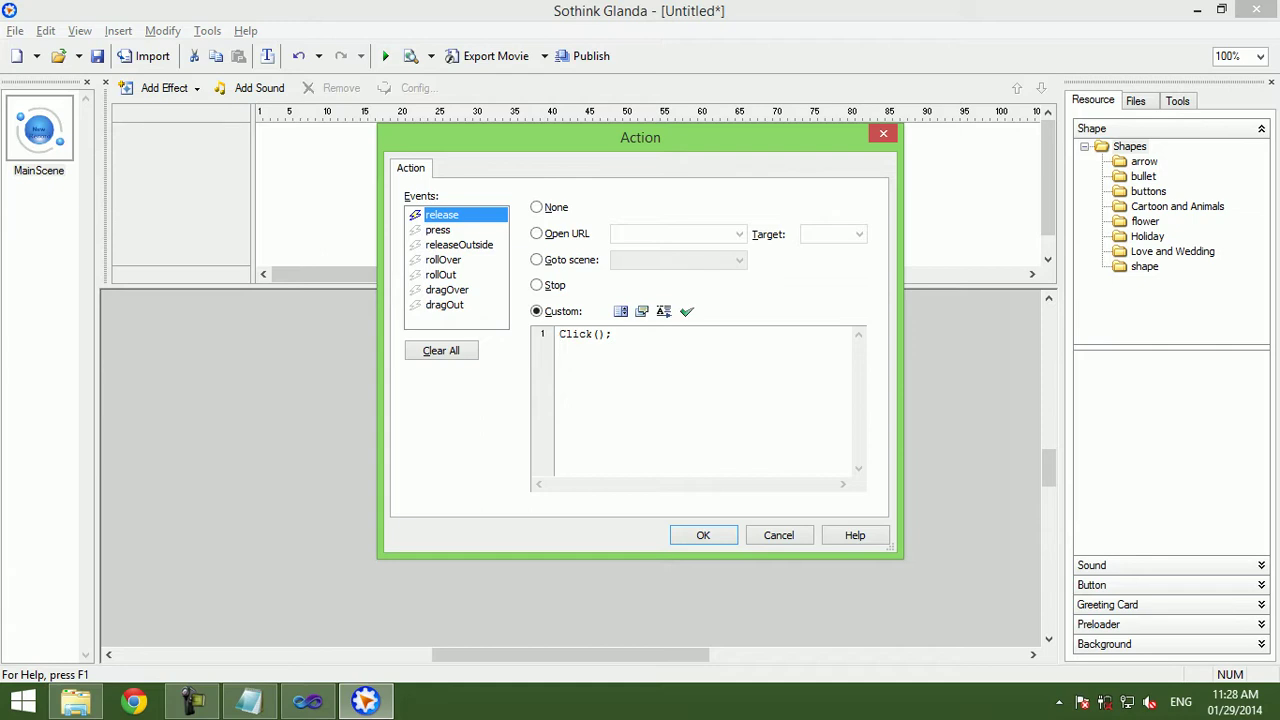
left_click(703, 535)
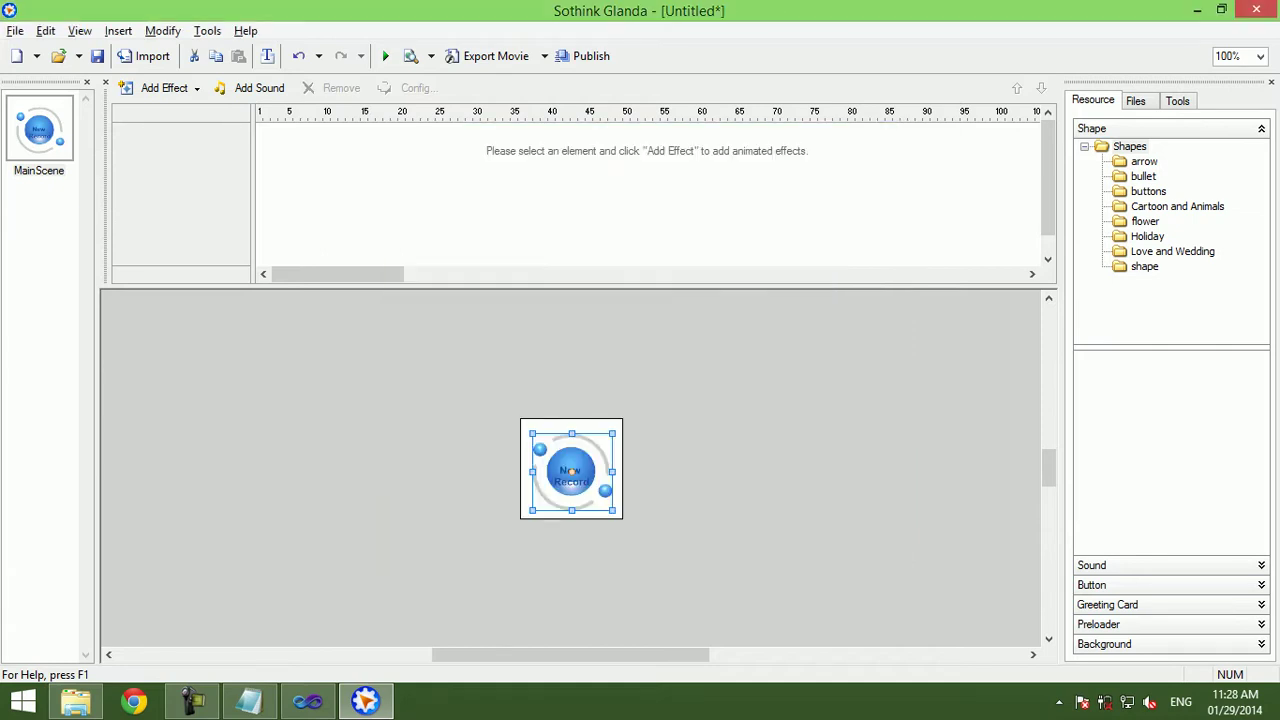
Preview the button movie, then export it as New.swf.
left_click(385, 56)
left_click(678, 284)
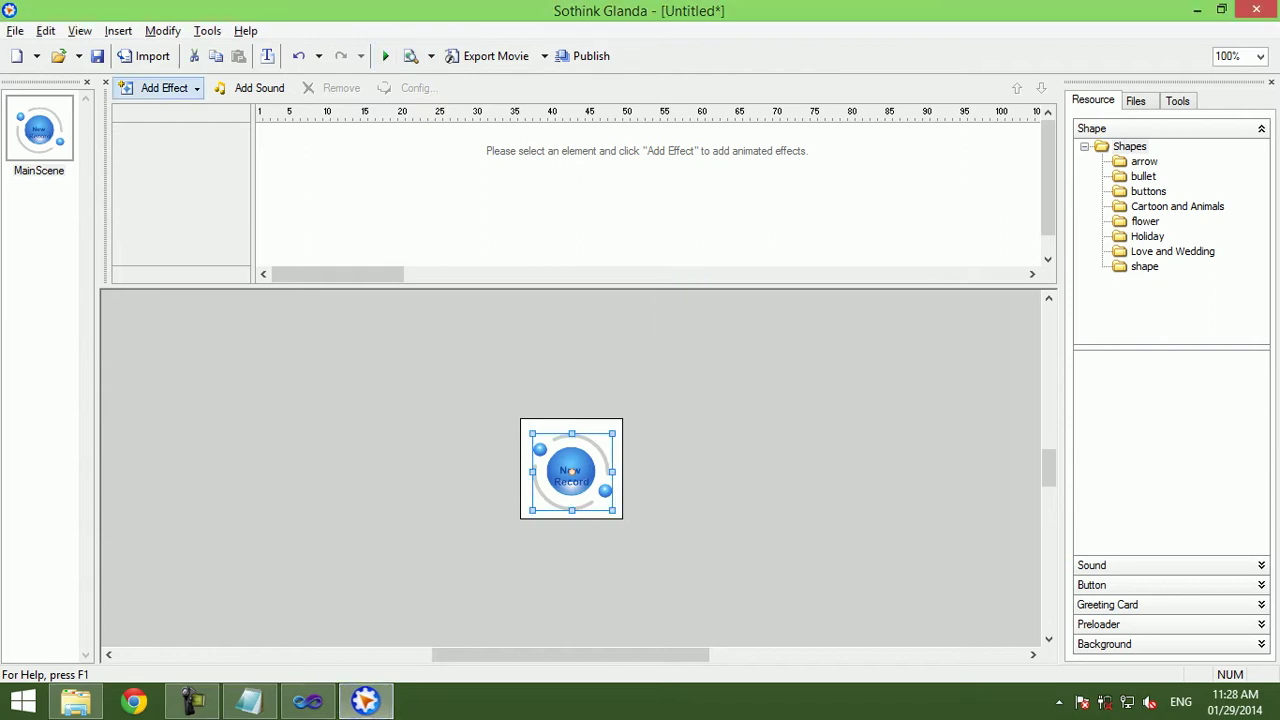
left_click(15, 31)
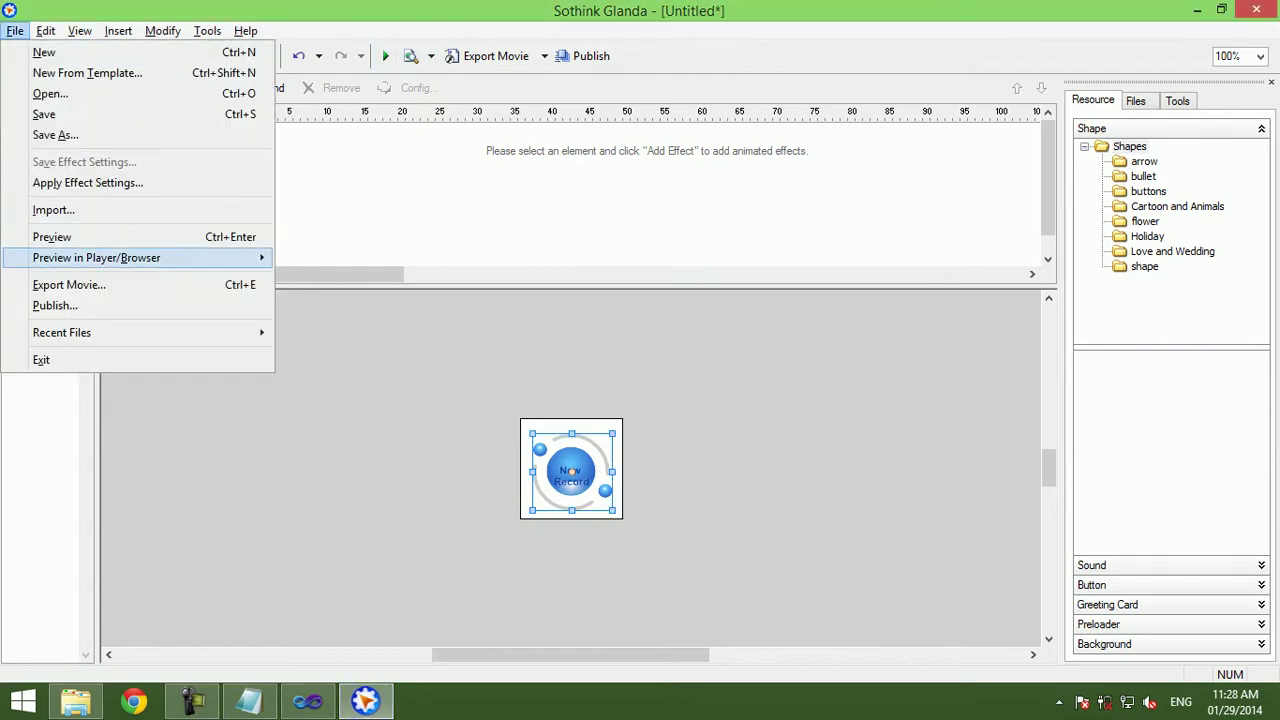
left_click(69, 284)
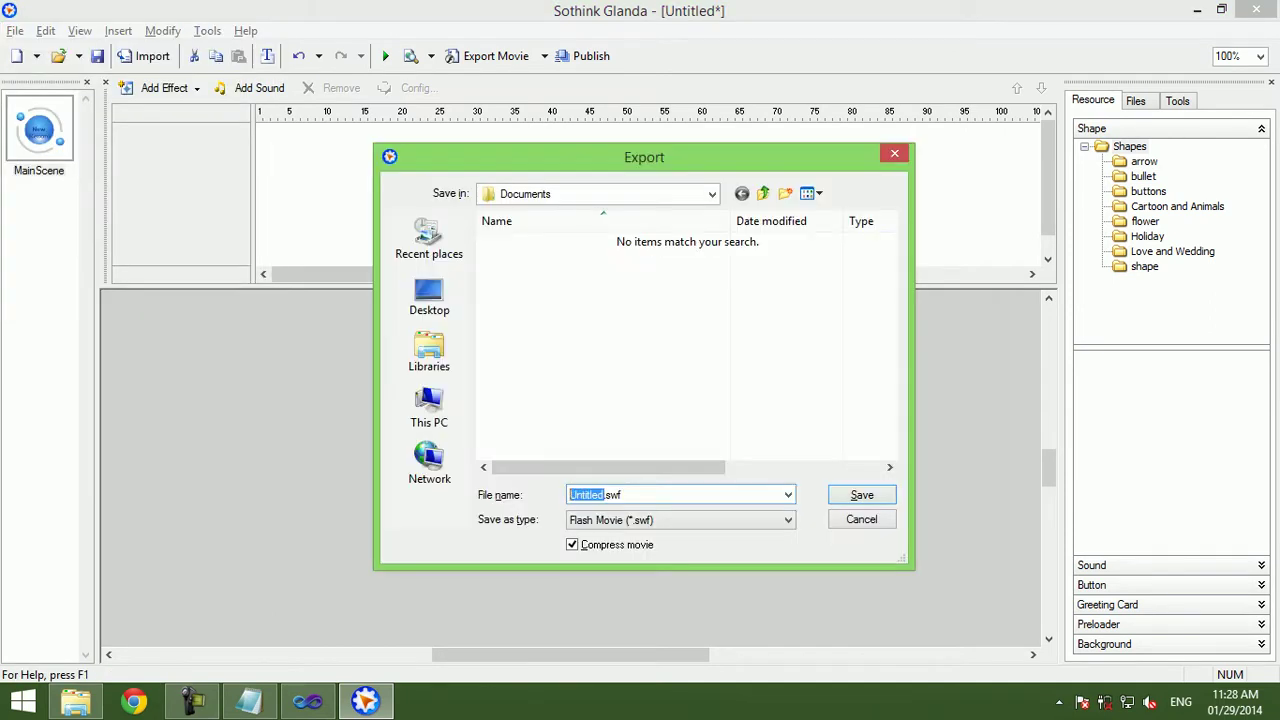
type("New")
key("Return")
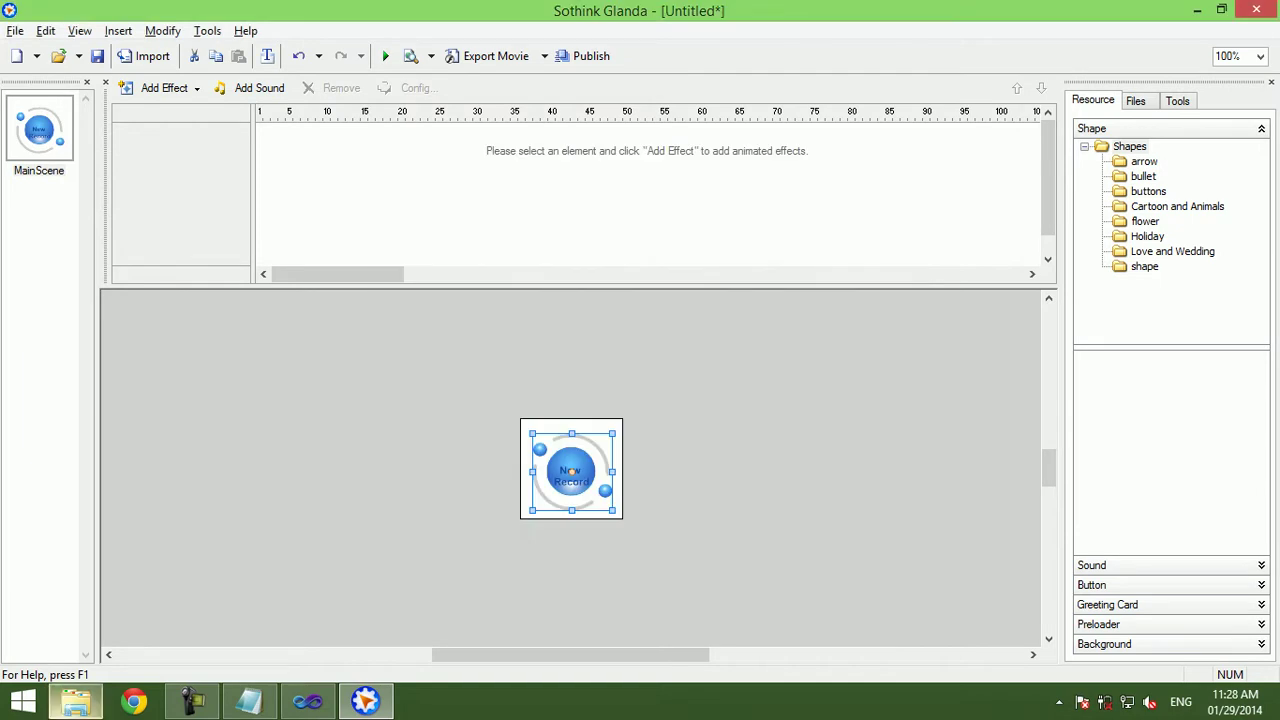
Refresh the Flash folder window to look for New.swf, then return to Glanda.
left_click(75, 701)
right_click(260, 247)
left_click(330, 321)
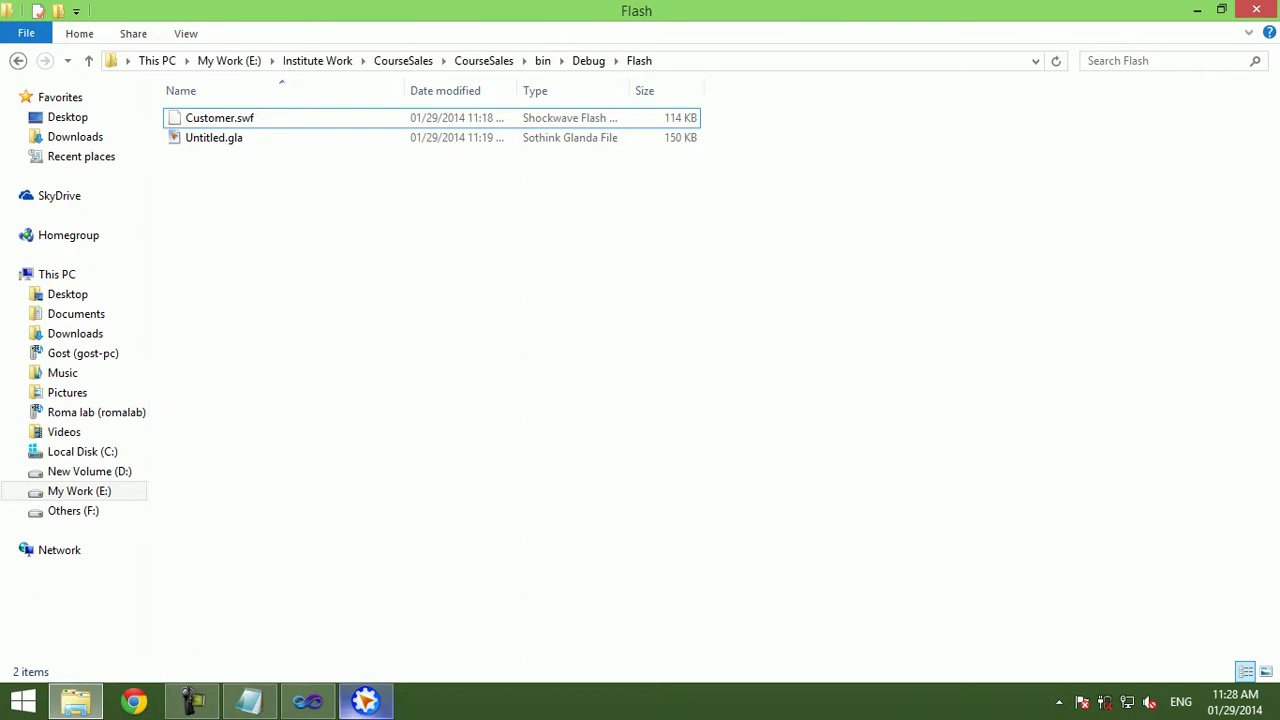
left_click(365, 701)
Reopen Export Movie and cut the misplaced New.swf out of Documents.
left_click(15, 31)
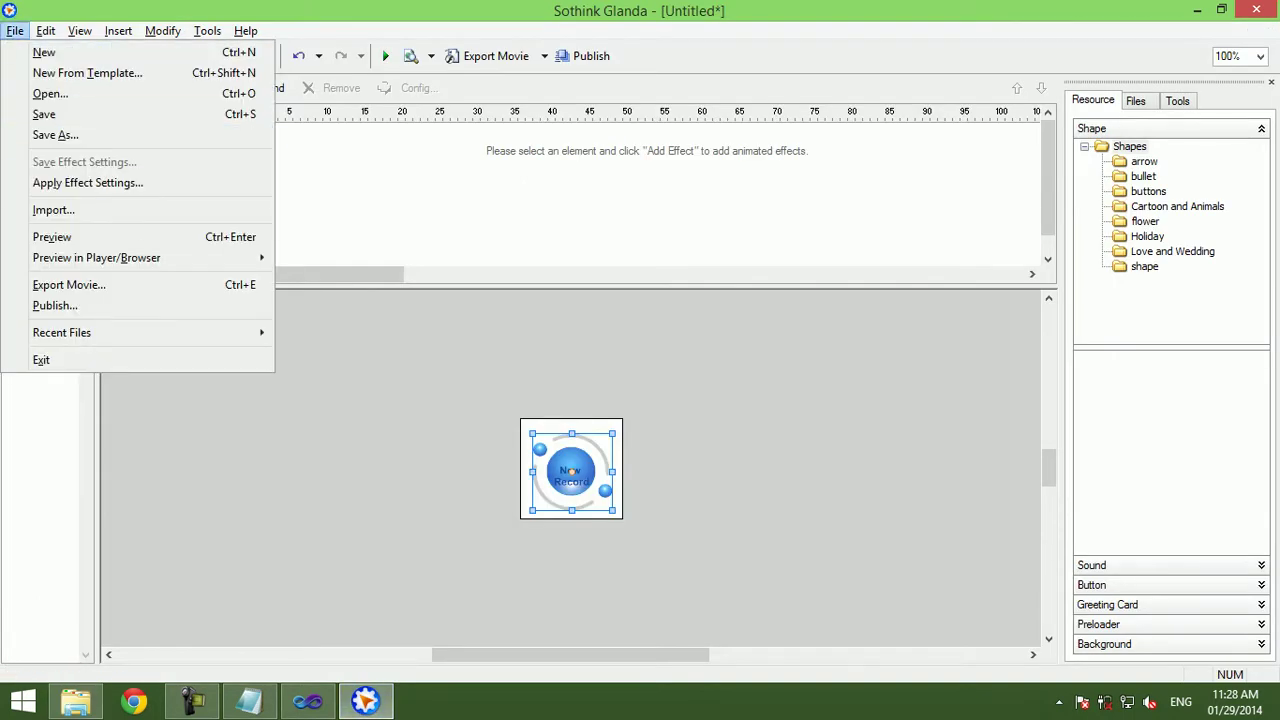
left_click(68, 285)
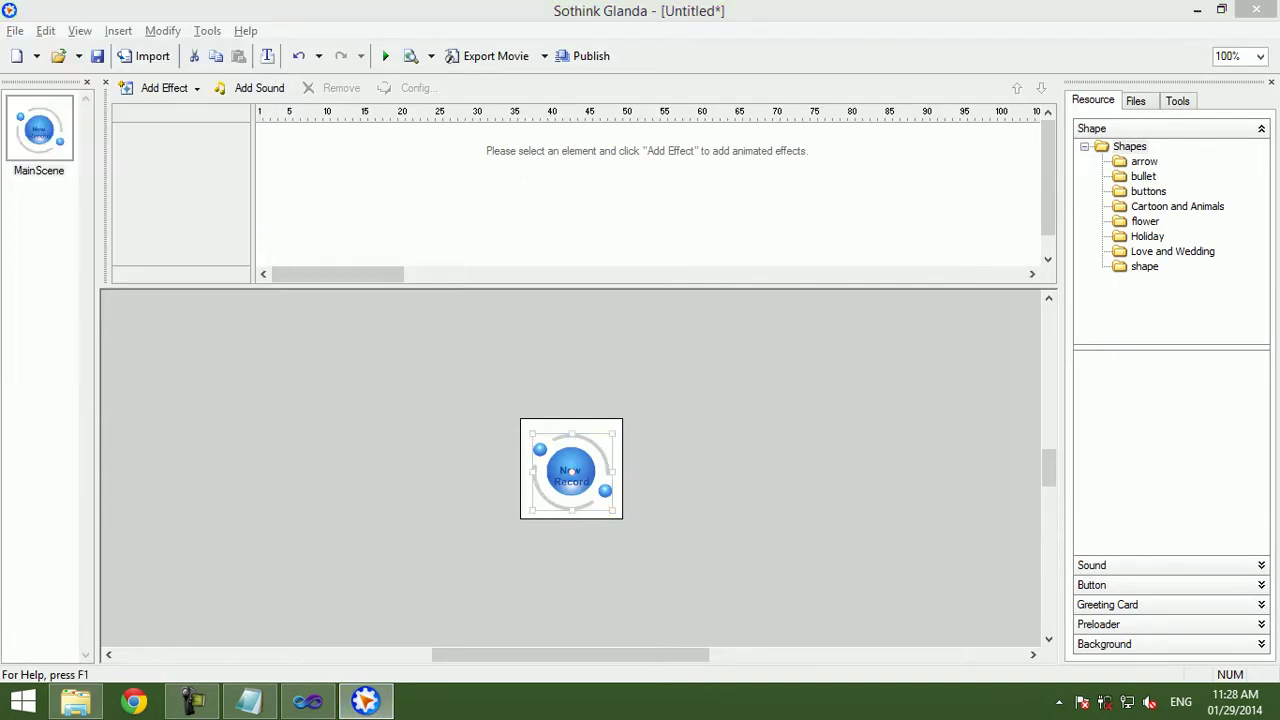
left_click(521, 241)
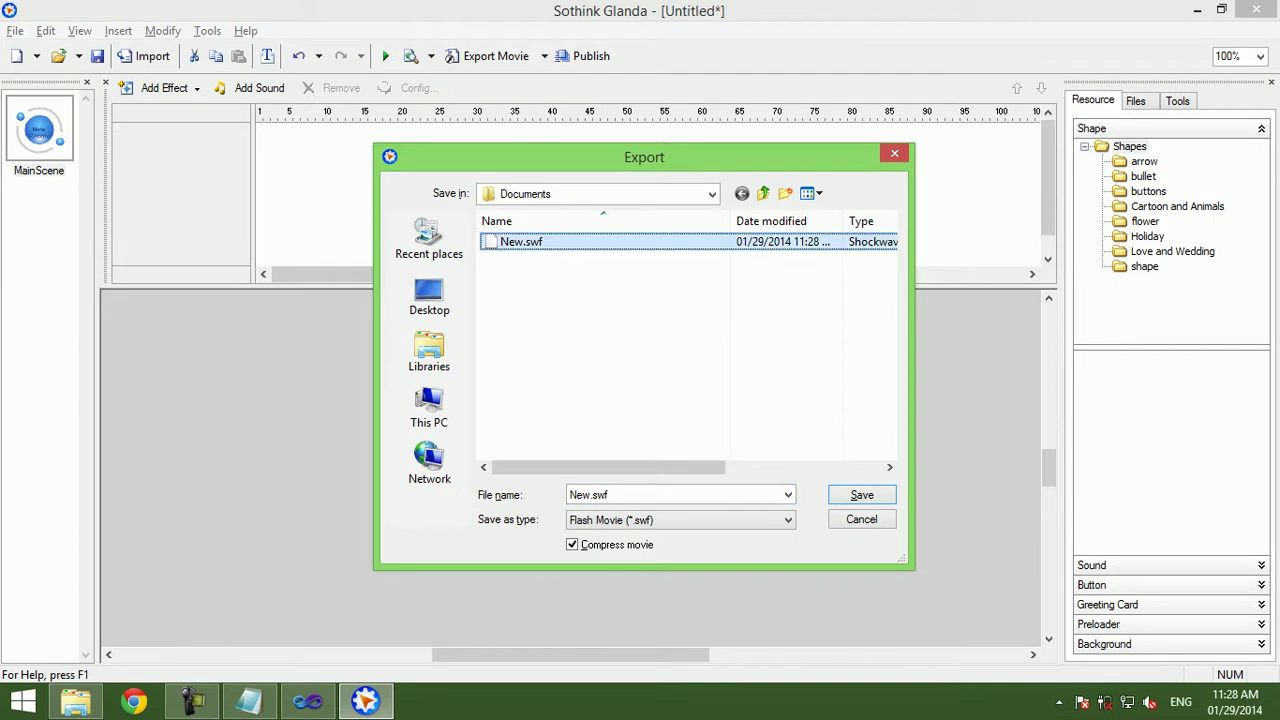
right_click(525, 243)
left_click(600, 491)
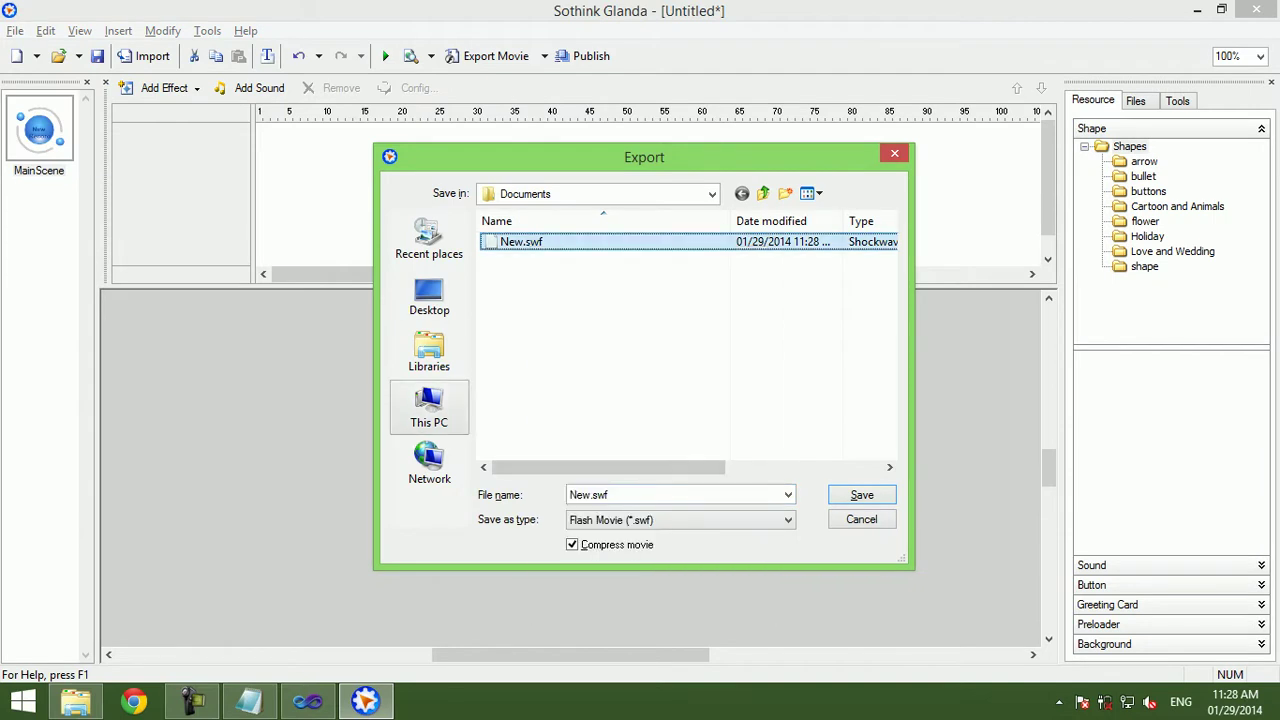
Browse the export dialog to E:\Institute Work\CourseSales\CourseSales\bin\Debug\Flash.
left_click(429, 405)
left_click(548, 405)
scroll(680, 345, "down", 5)
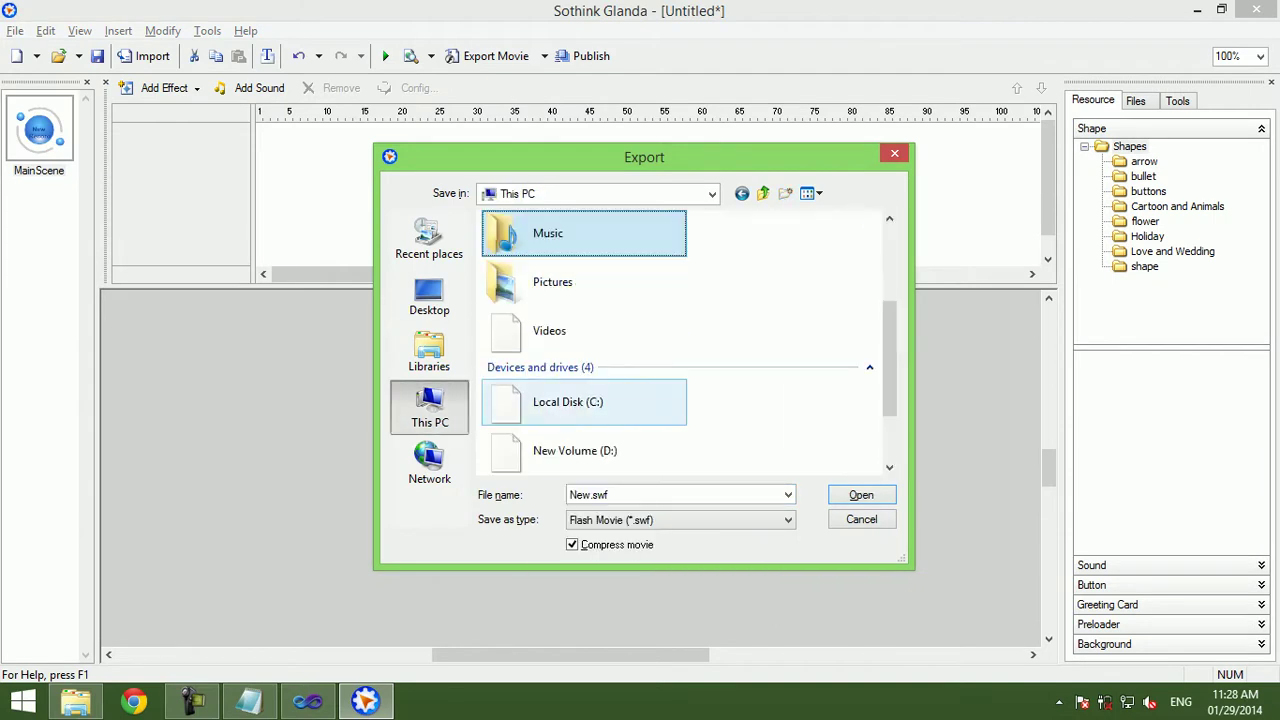
double_click(560, 392)
left_click(535, 313)
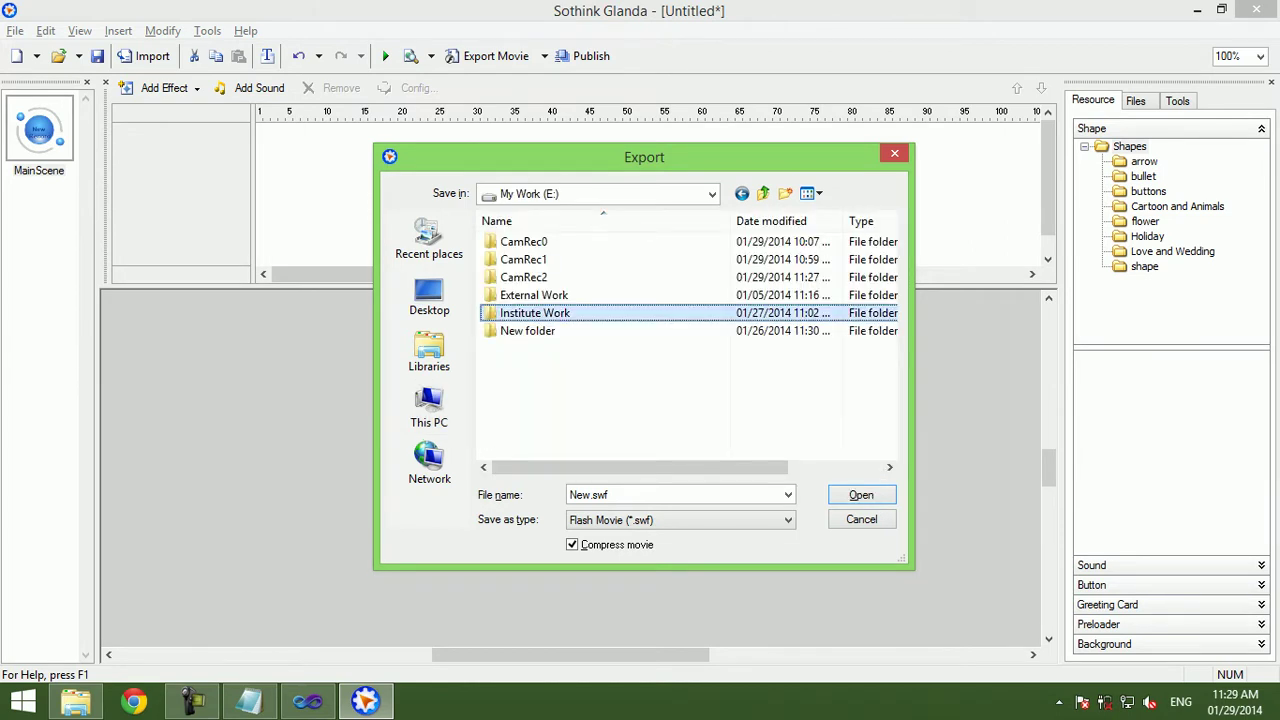
double_click(535, 313)
left_click(528, 294)
double_click(528, 294)
left_click(530, 242)
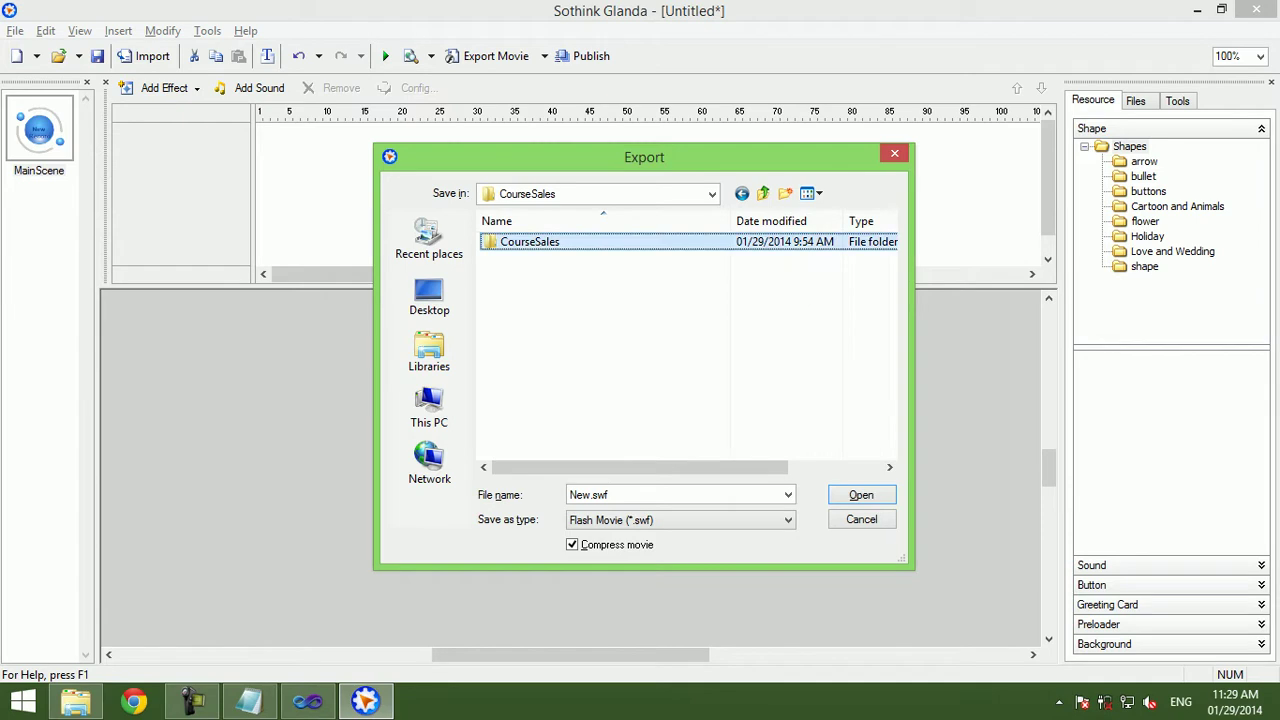
double_click(530, 242)
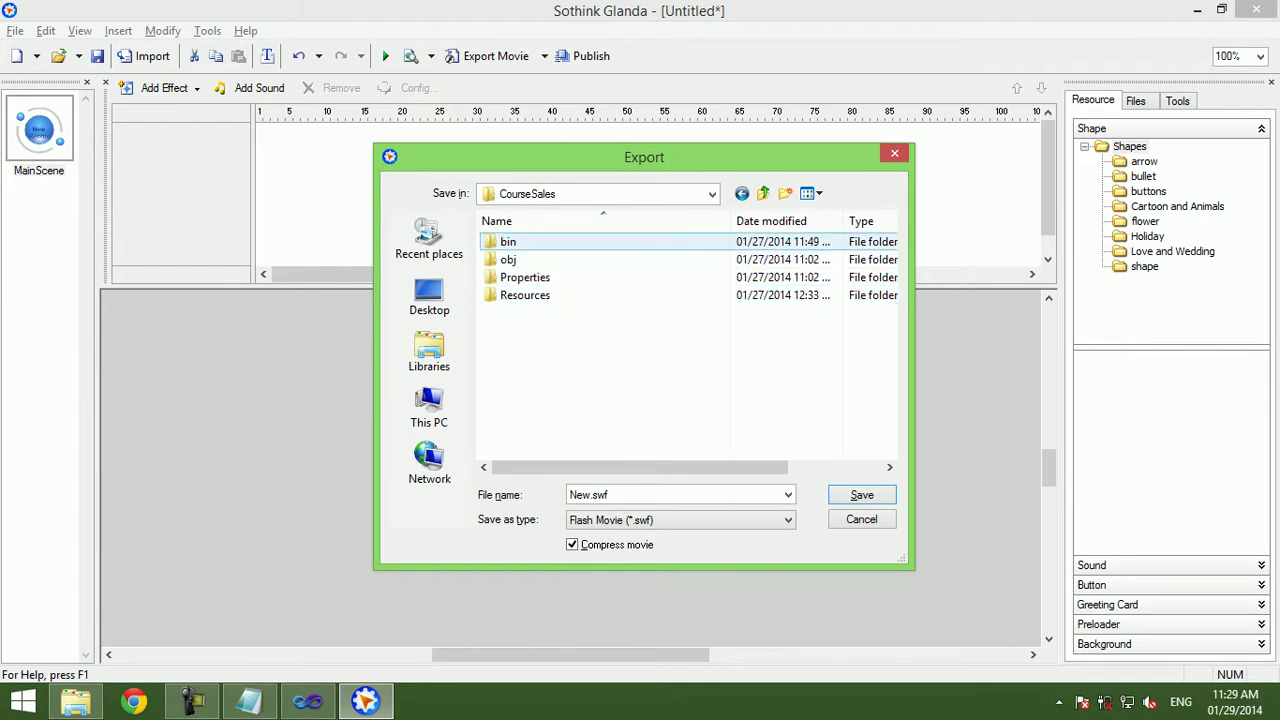
double_click(510, 242)
left_click(516, 242)
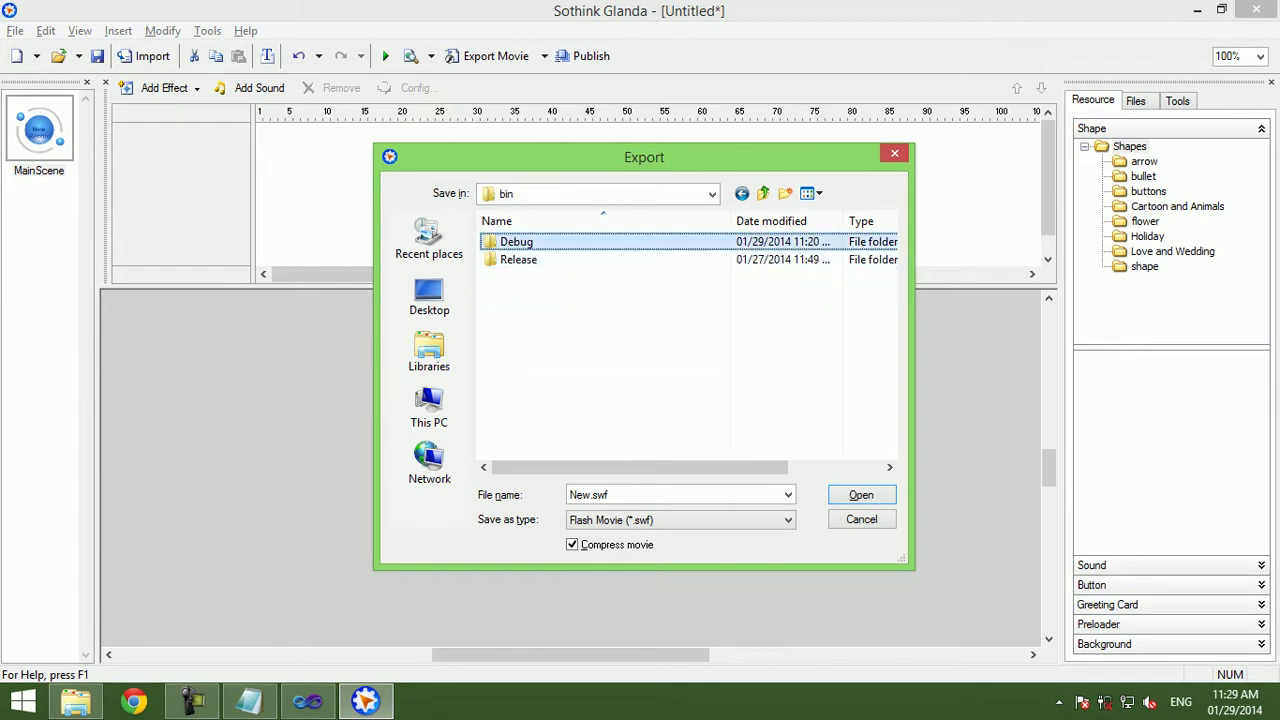
double_click(516, 242)
Paste New.swf into the Flash folder and close the export dialog.
right_click(595, 330)
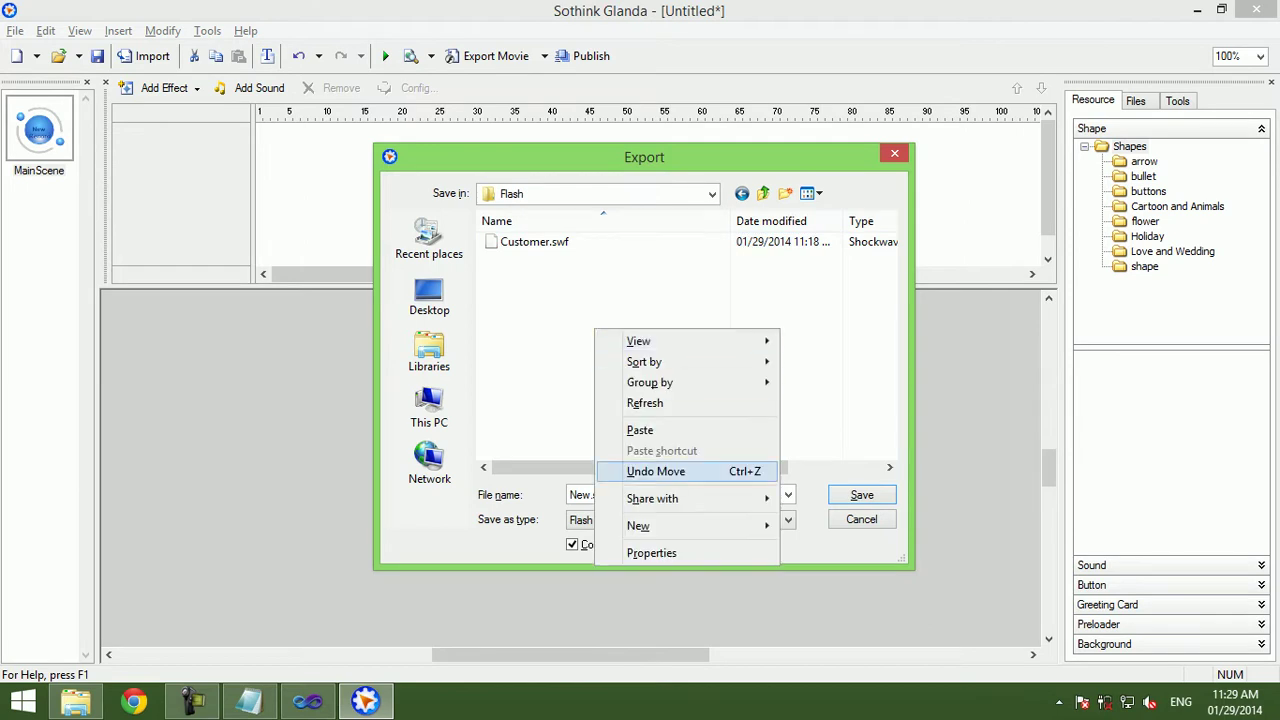
left_click(655, 471)
key("Escape")
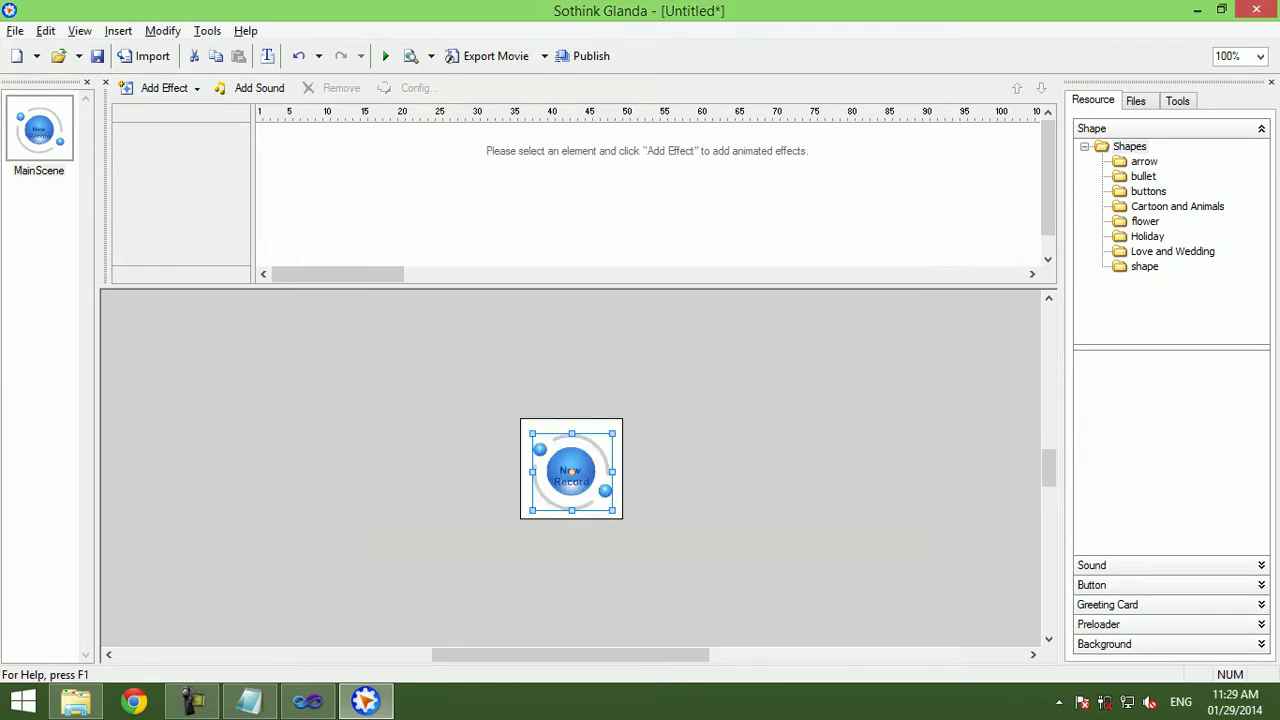
left_click(307, 701)
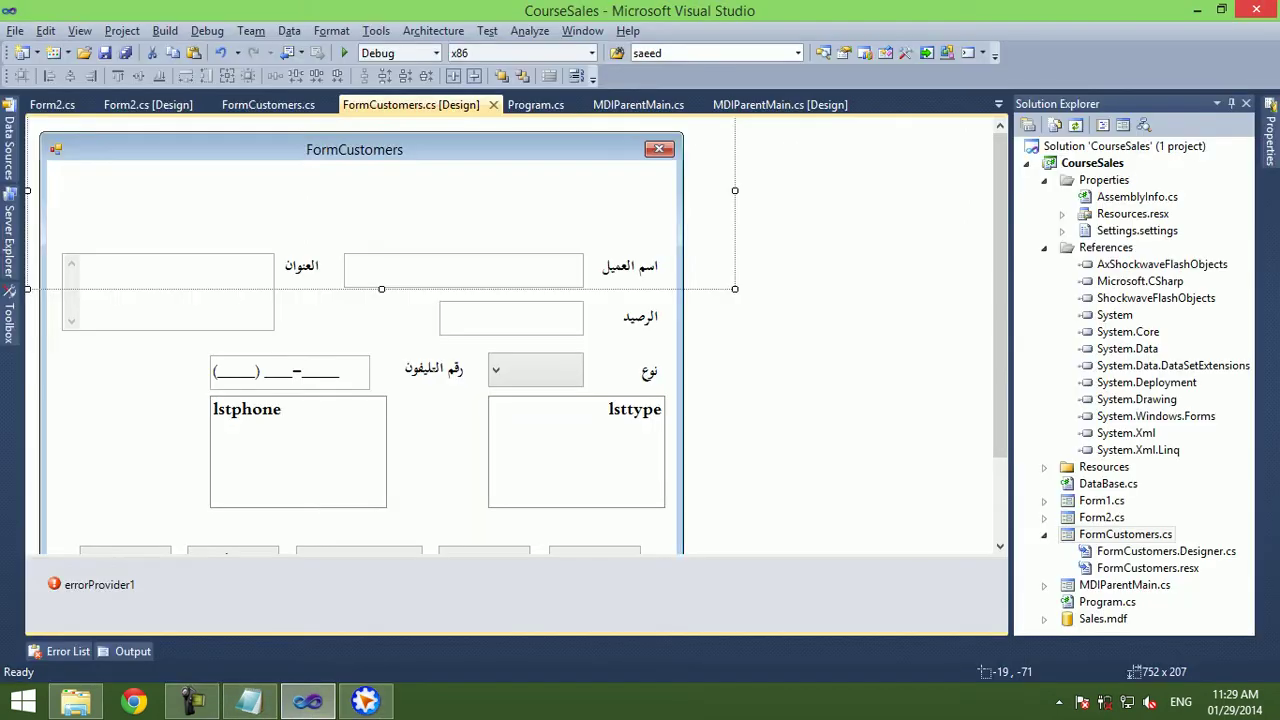
Review the سجل جديد button's btnsave_Click code, then delete that button from the form.
scroll(515, 335, "down", 3)
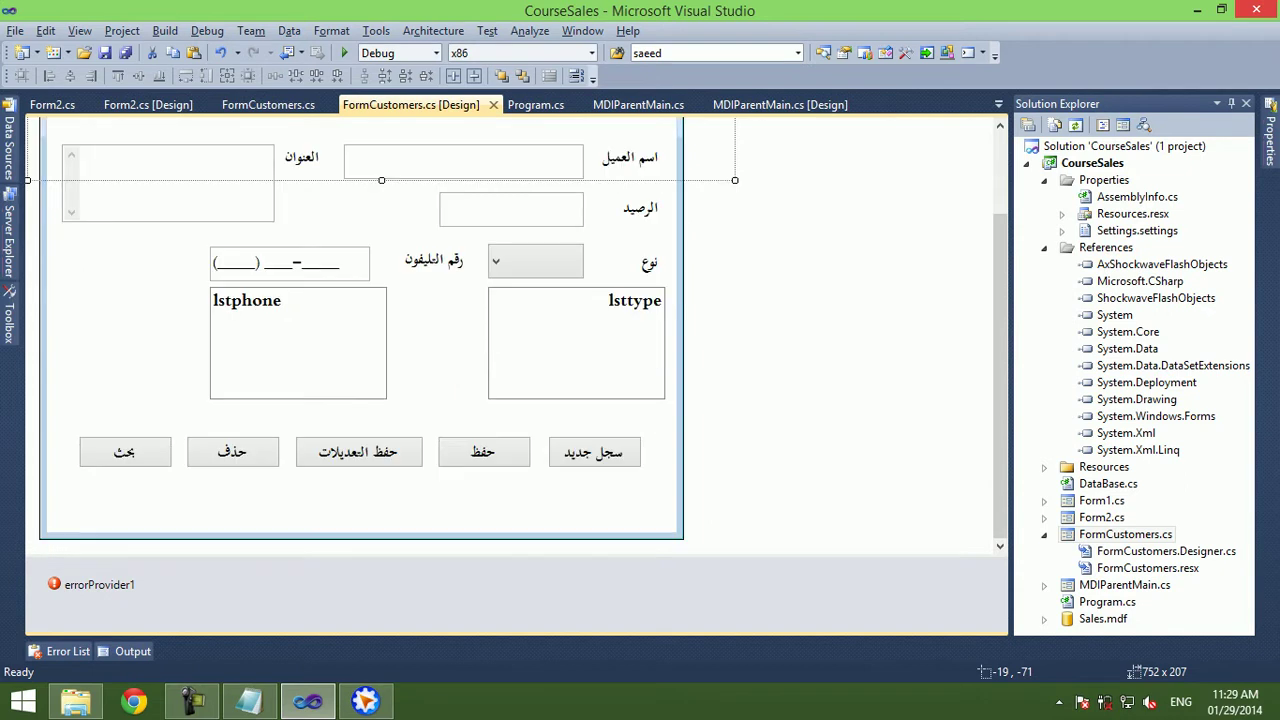
left_click(594, 452)
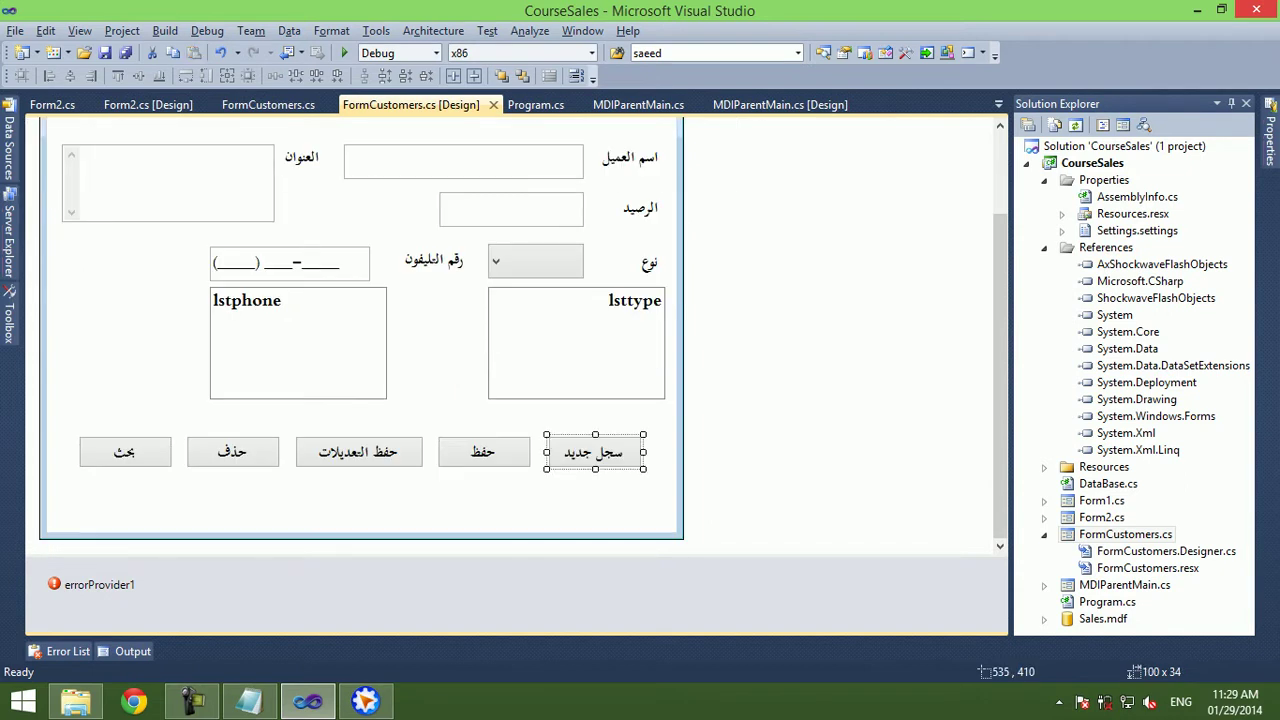
double_click(594, 452)
scroll(500, 380, "up", 10)
scroll(500, 380, "up", 3)
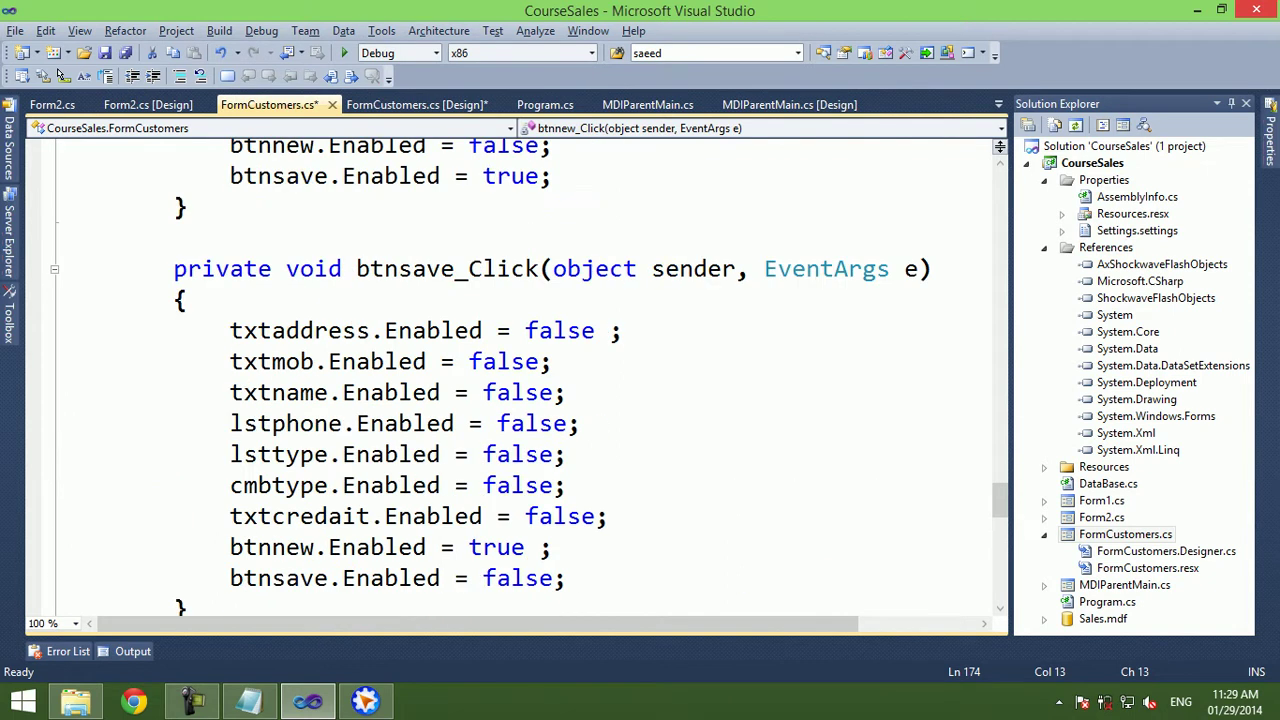
left_click_drag(216, 331, 566, 578)
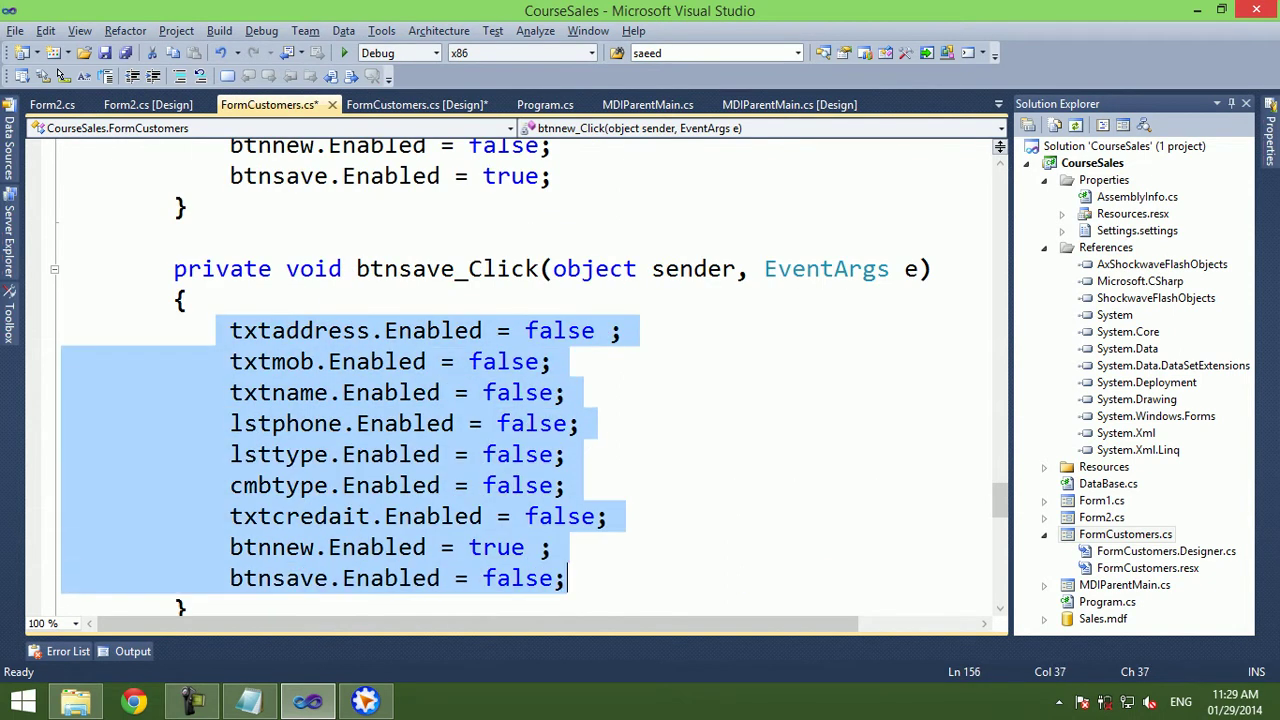
right_click(692, 578)
left_click(759, 353)
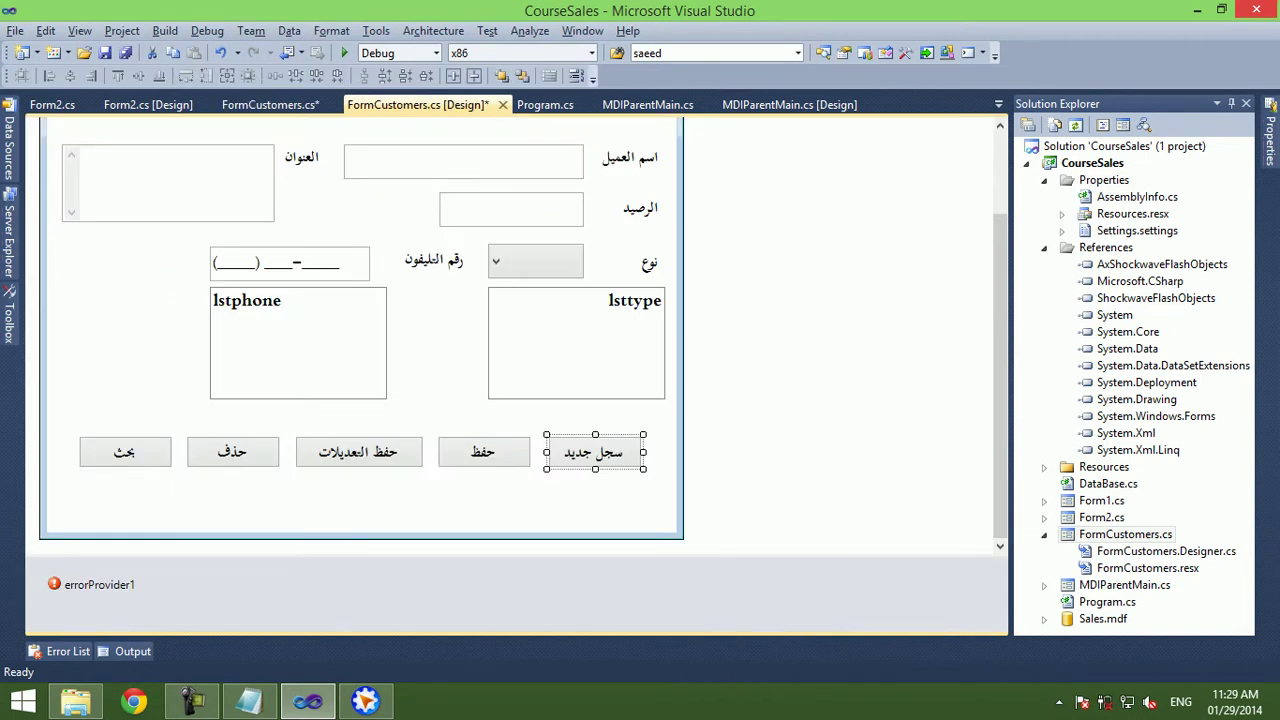
key("Right")
key("Right")
key("Delete")
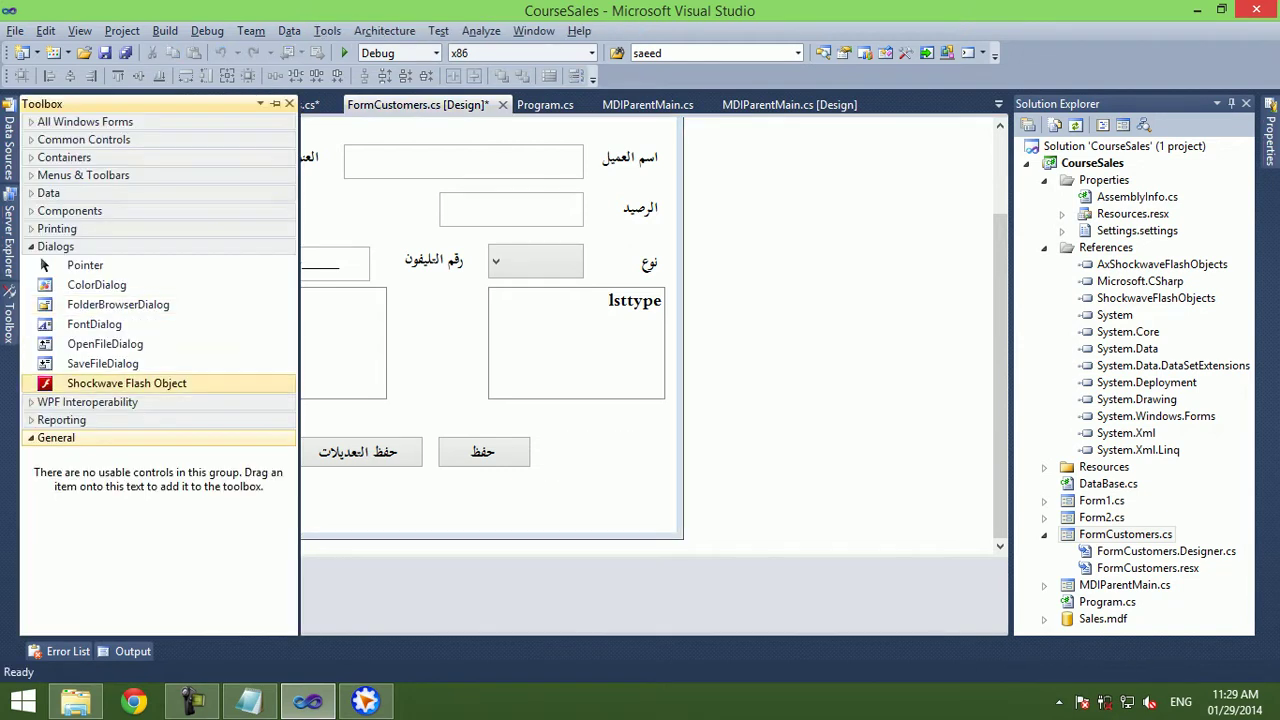
Place a Shockwave Flash Object below the button row, shrunk to about 126x83.
left_click_drag(71, 306, 590, 459)
left_click(583, 452)
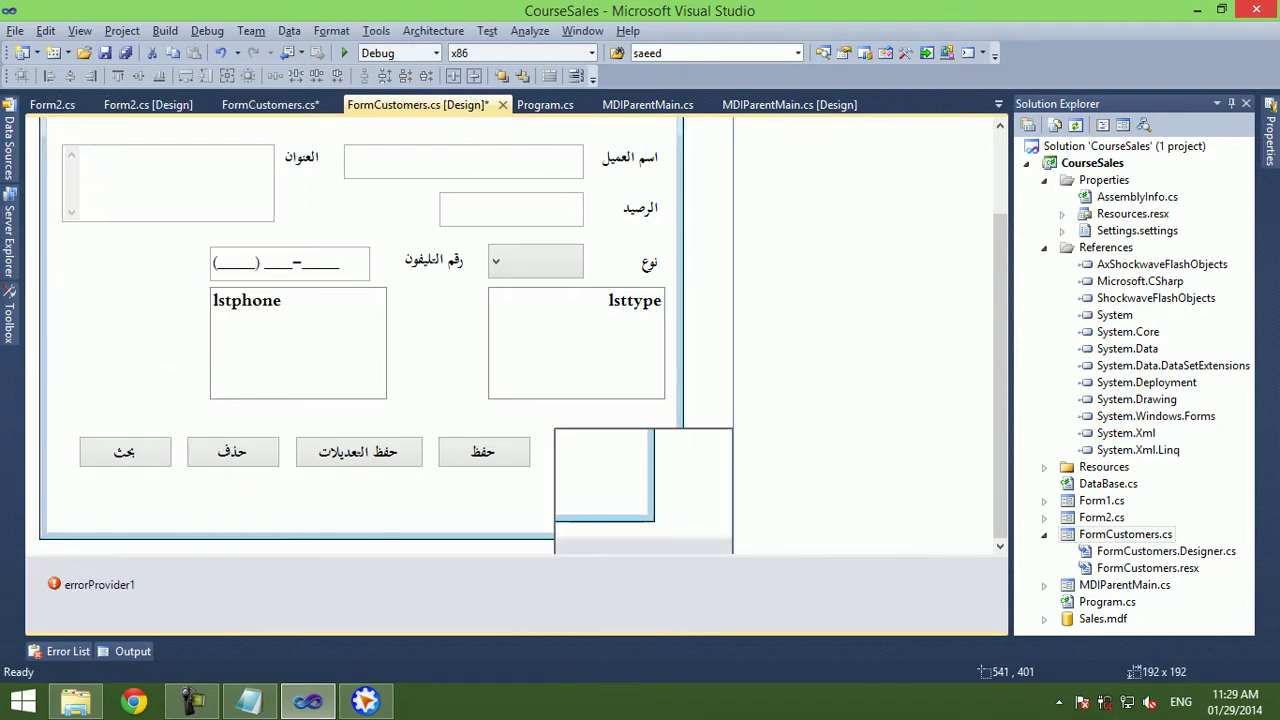
left_click_drag(735, 518, 664, 465)
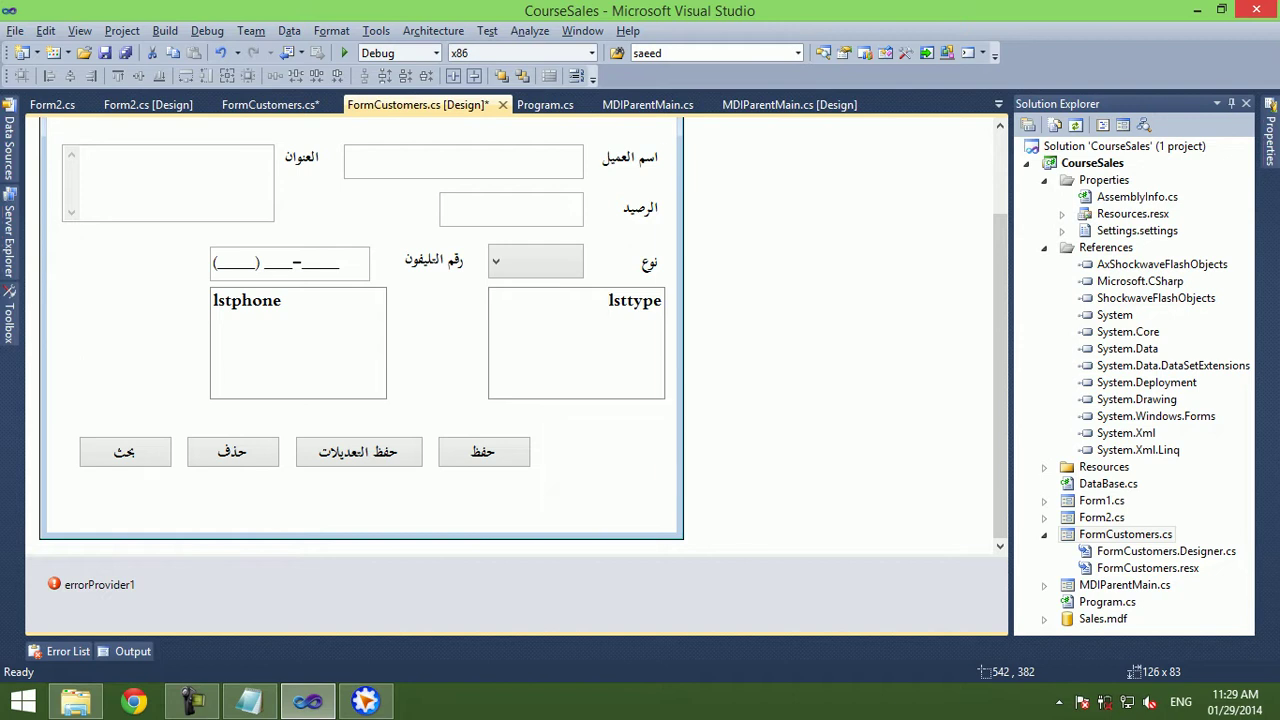
Name the new Flash control btnnew after 'new' is rejected as invalid, then view the code.
key("F4")
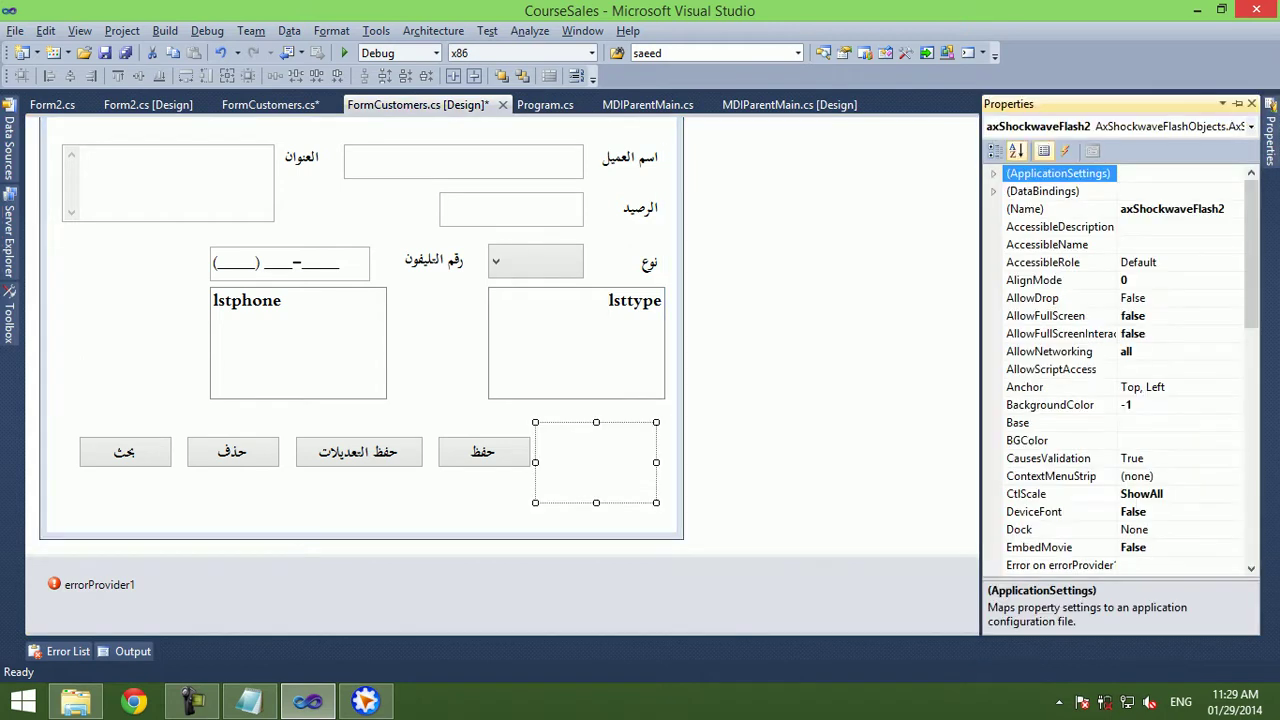
key("Down")
key("Down")
type("new")
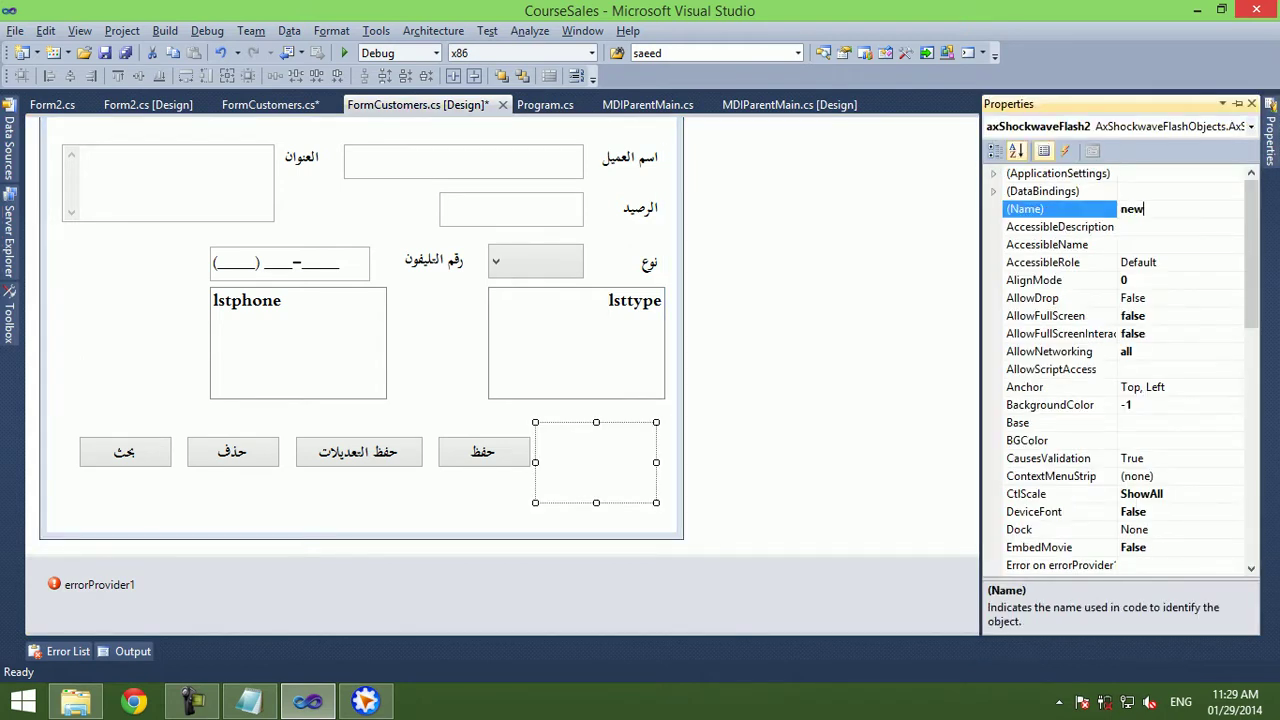
key("Return")
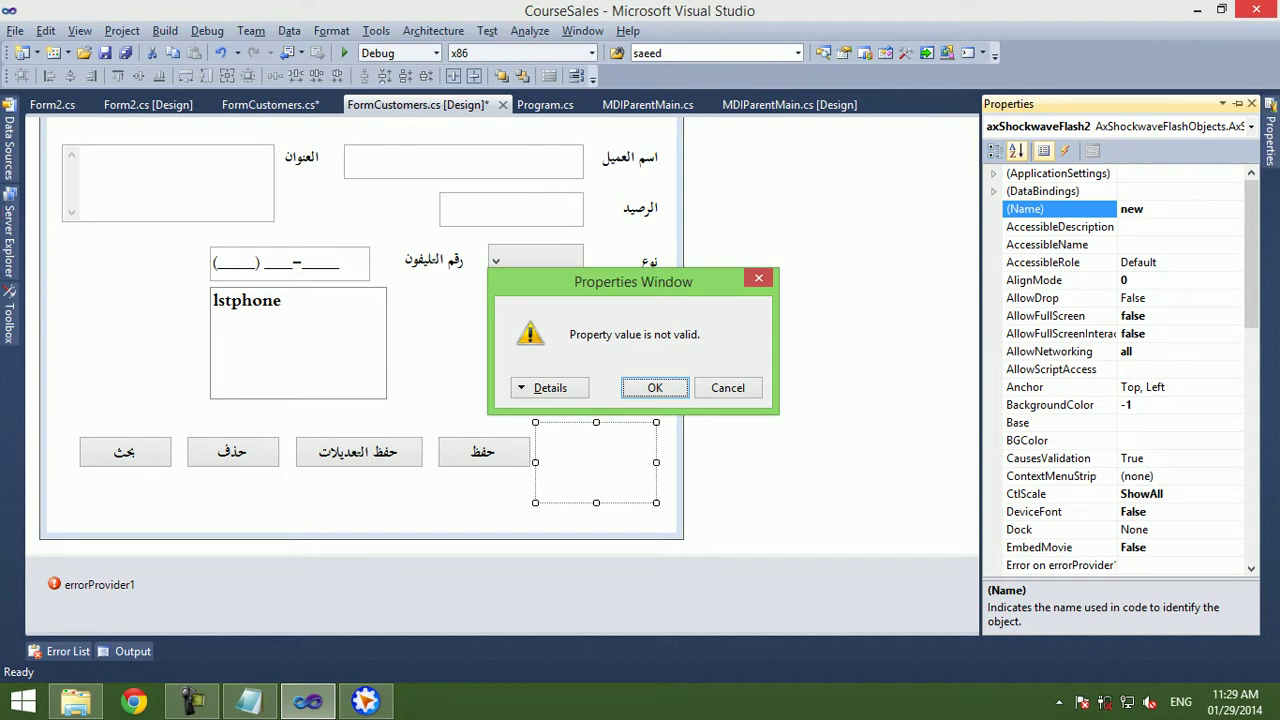
key("Return")
type("btnnew")
key("Return")
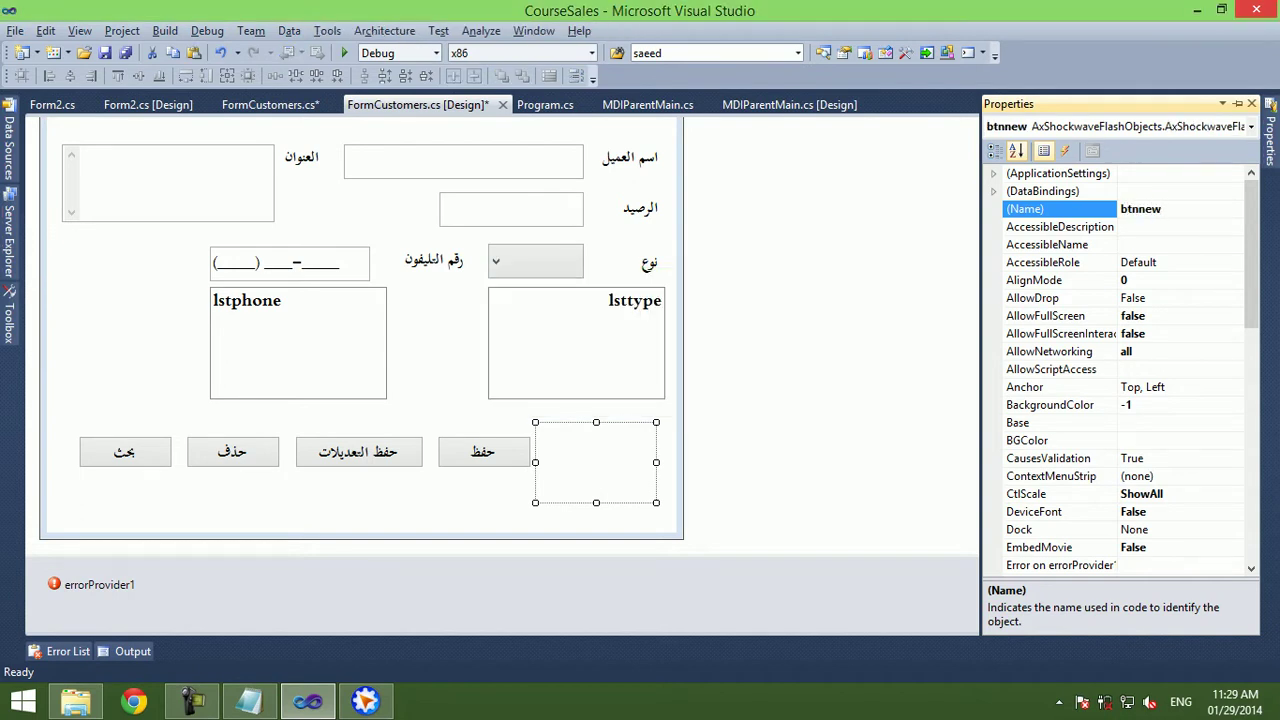
key("F7")
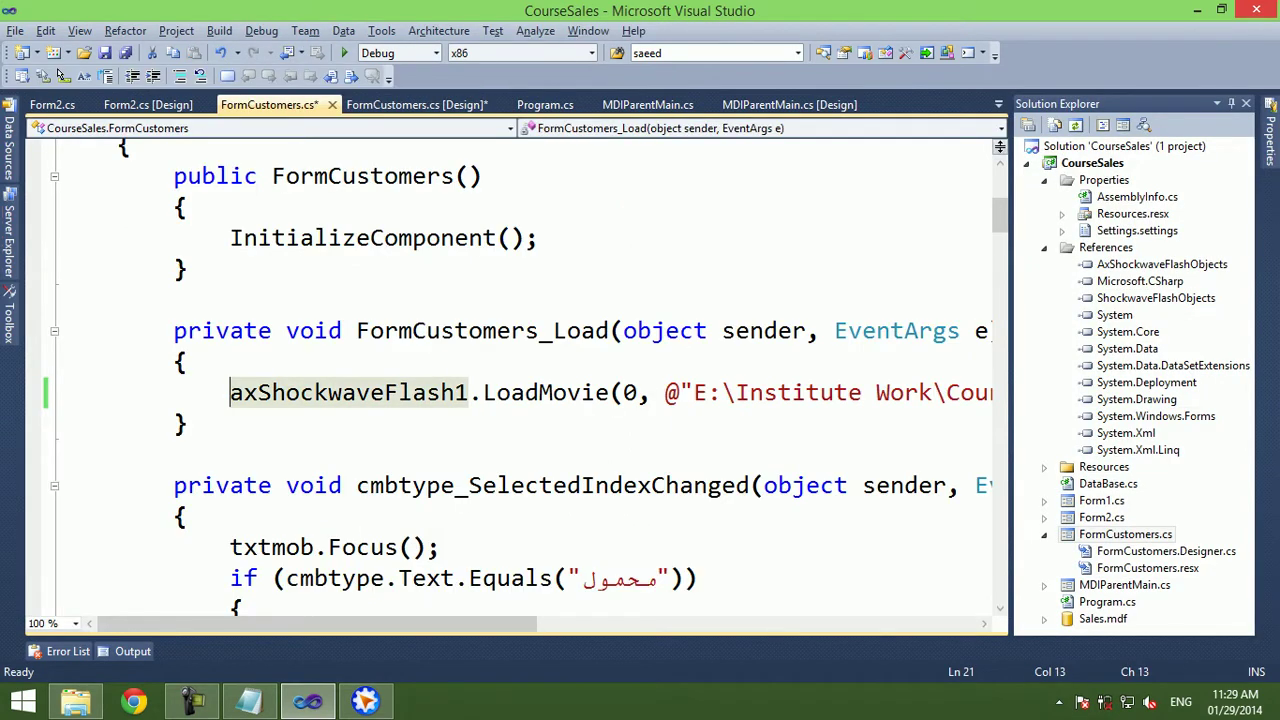
Replace the hard-coded drive path with Application.StartupPath + @"\Flash\Customer.swf" and test-run the app.
scroll(520, 380, "right", 3)
mouse_move(532, 392)
left_mouse_down()
mouse_move(912, 392)
mouse_move(664, 392)
left_mouse_up()
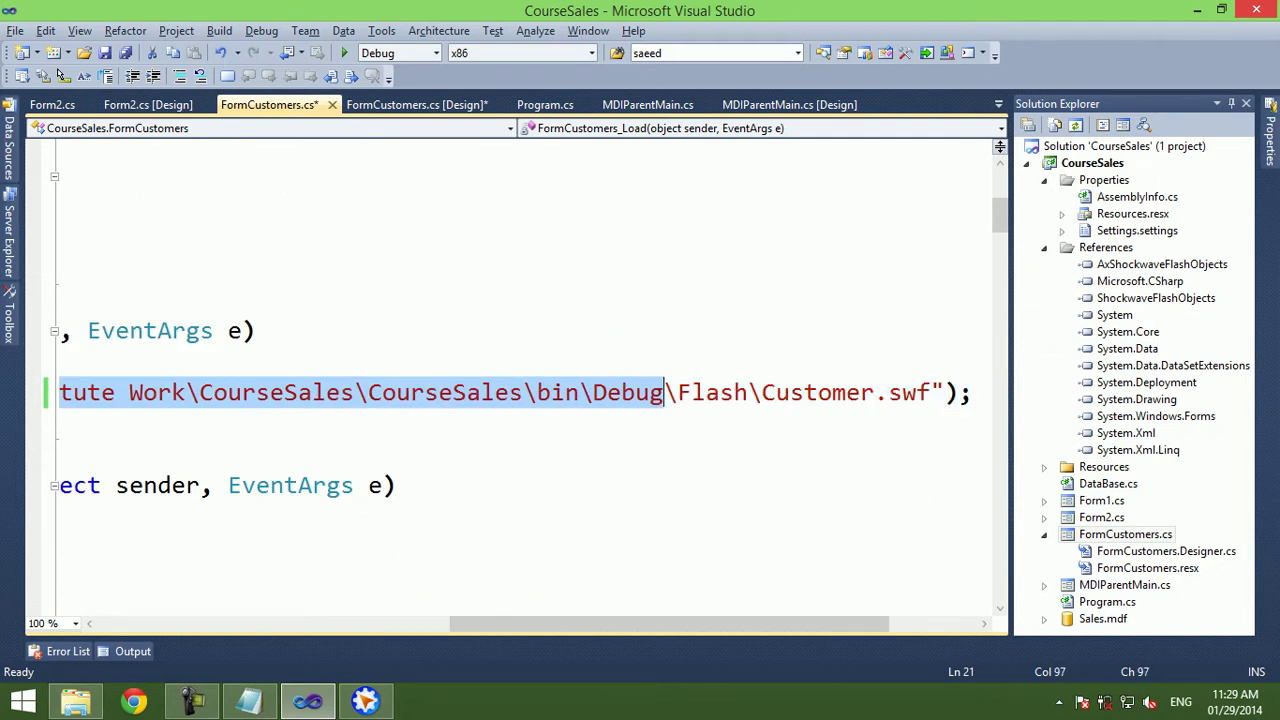
key("Delete")
type("App")
key("BackSpace")
key("BackSpace")
key("Left")
type("Appl")
key("Delete")
type(".st ")
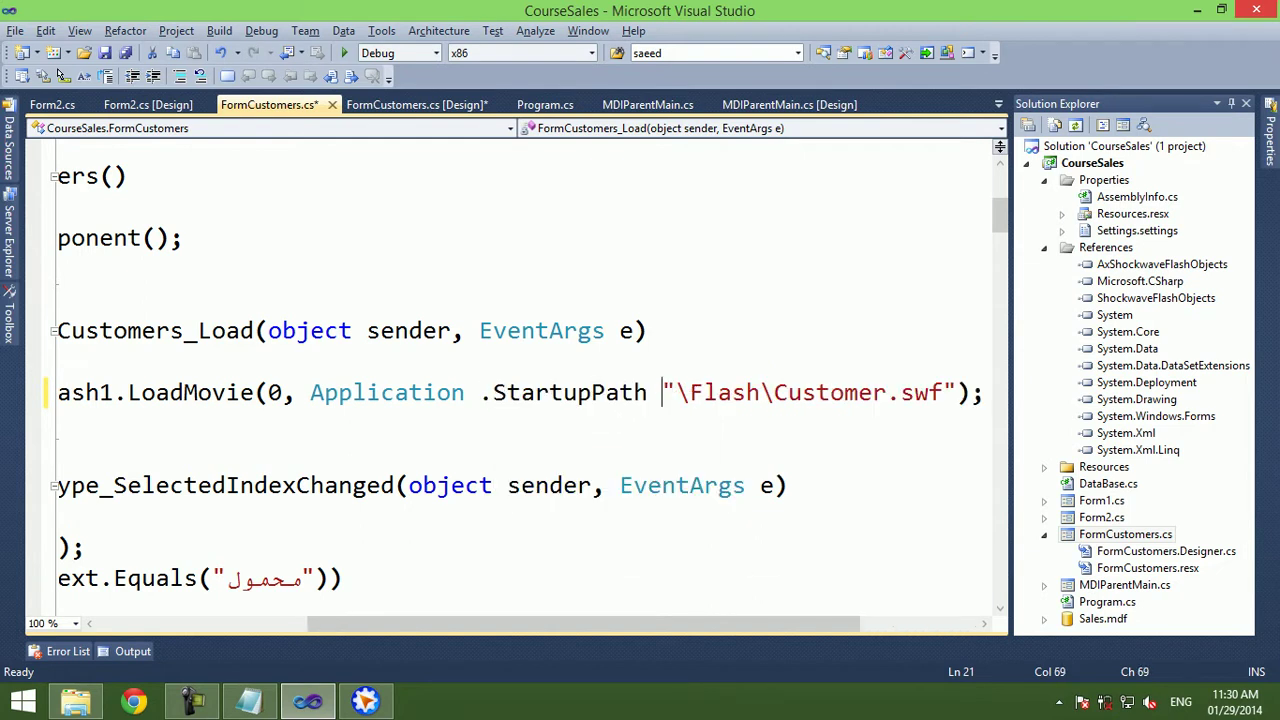
type("+ @")
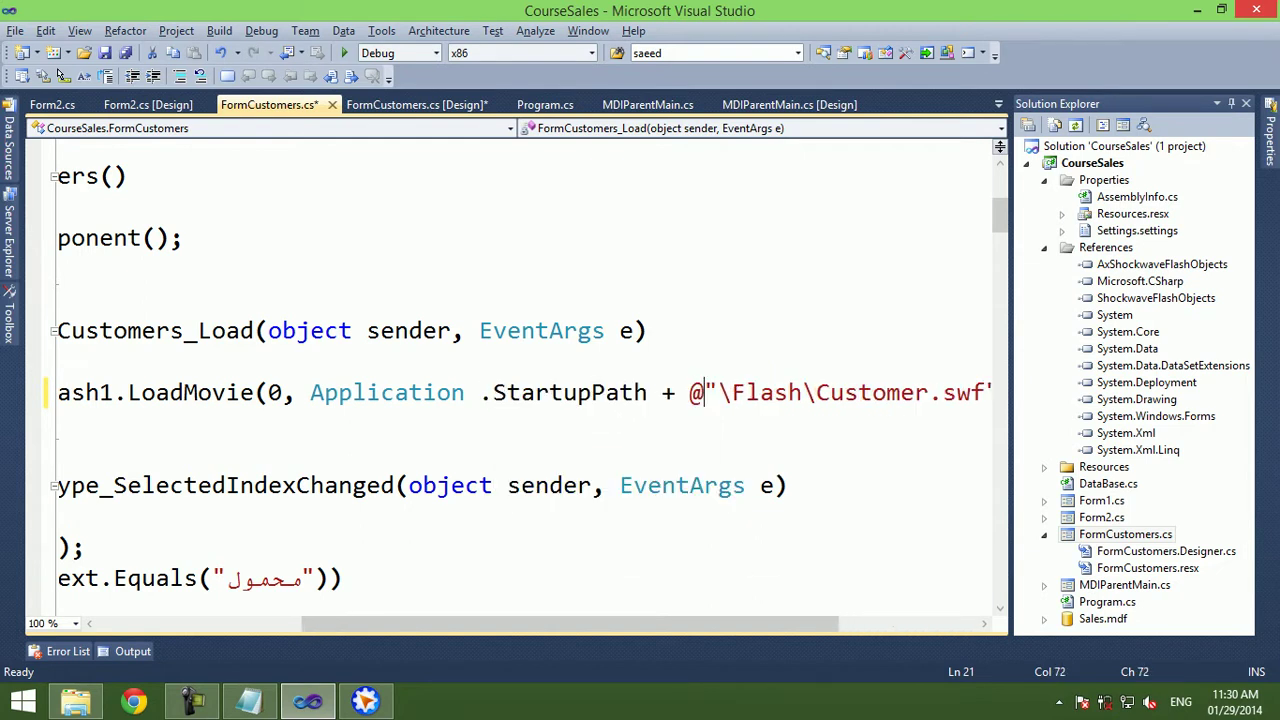
key("Down")
key("Down")
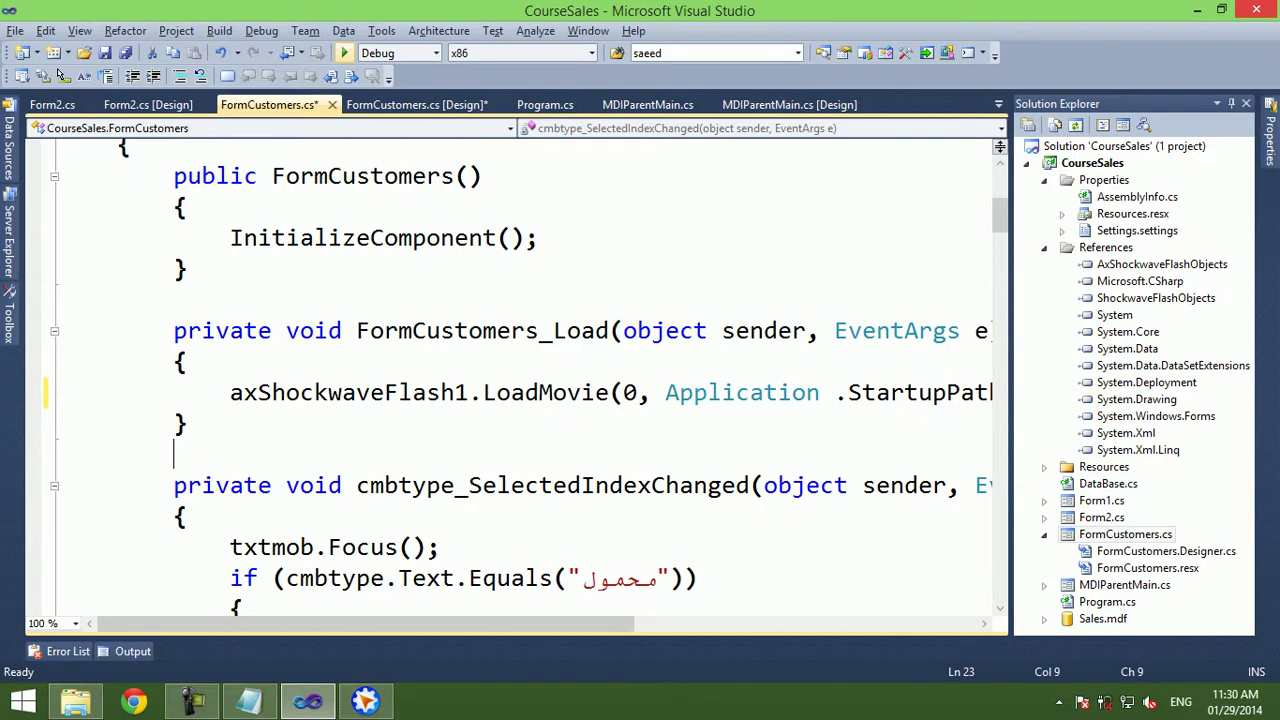
key("F5")
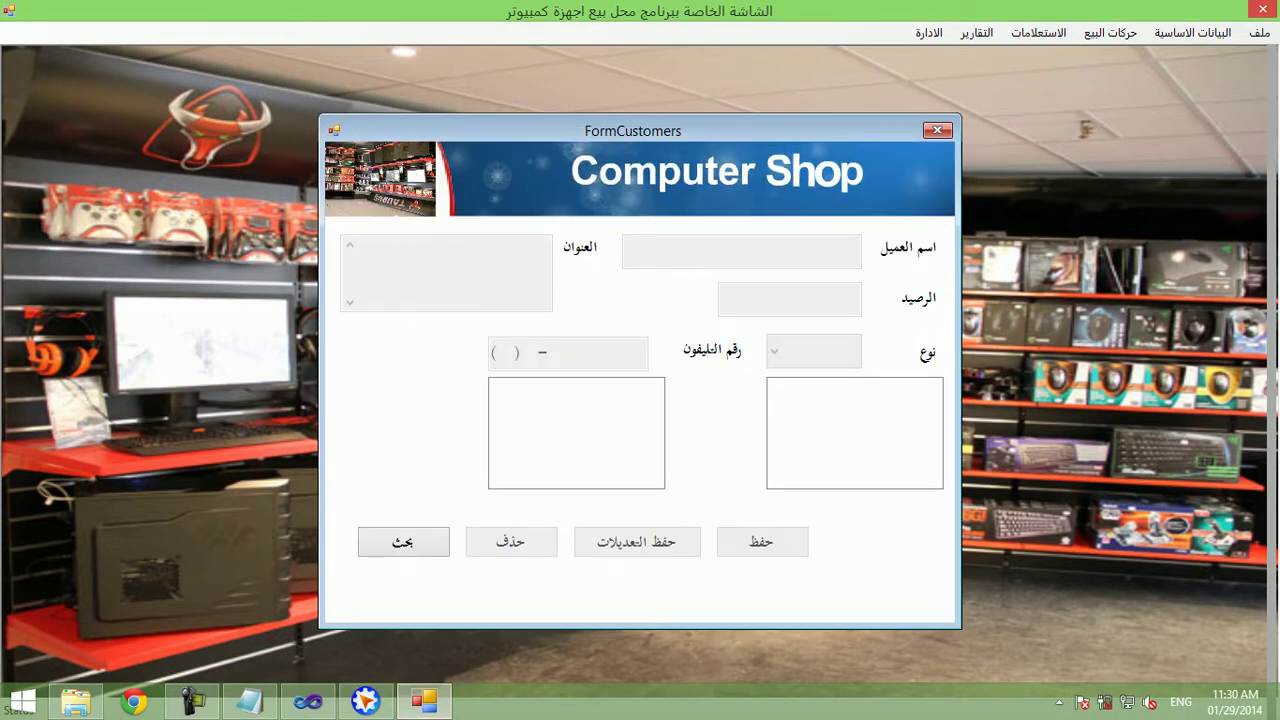
left_click(1256, 9)
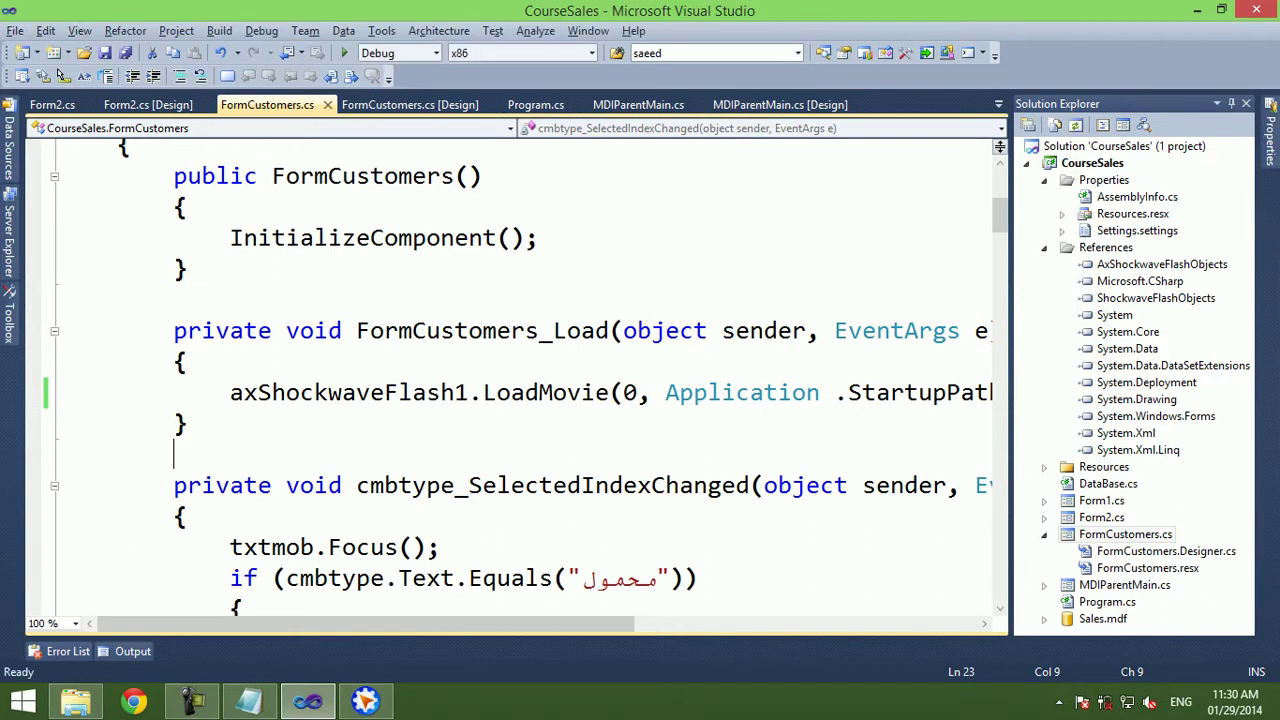
Duplicate the LoadMovie line and point the copy at the btnnew control.
scroll(510, 380, "down", 3)
scroll(510, 380, "up", 2)
scroll(510, 380, "right", 5)
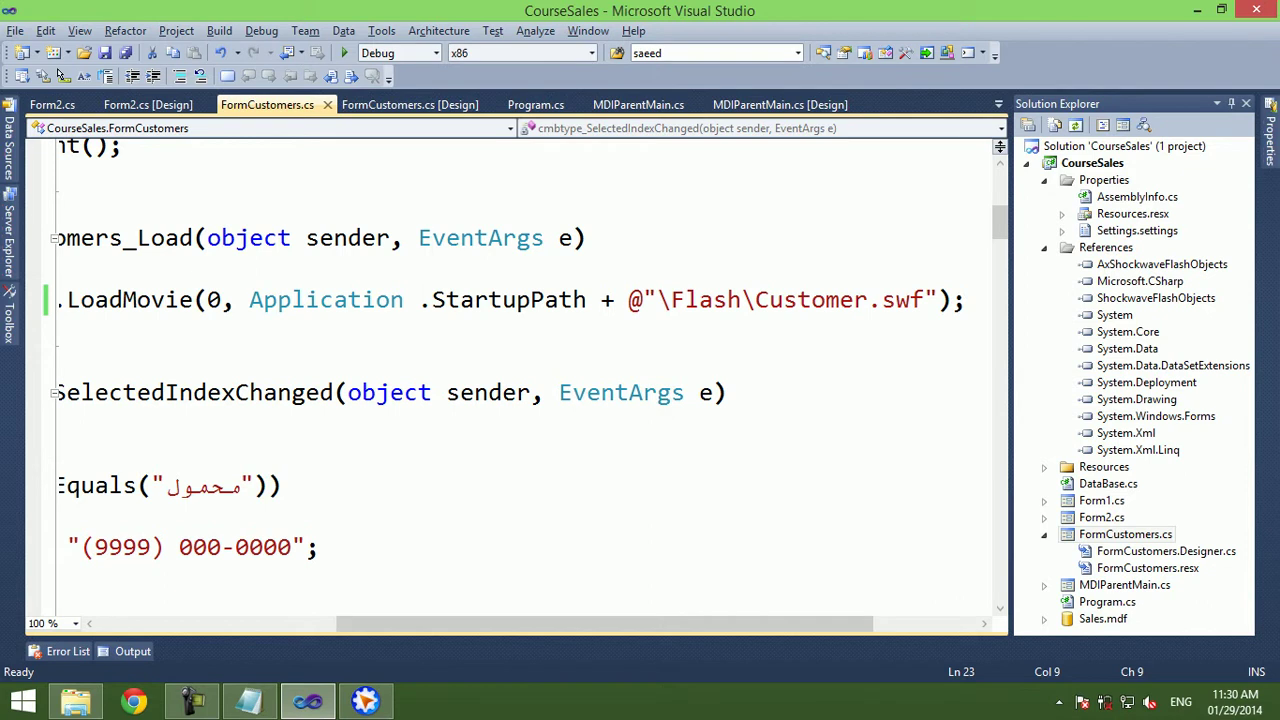
scroll(510, 380, "left", 5)
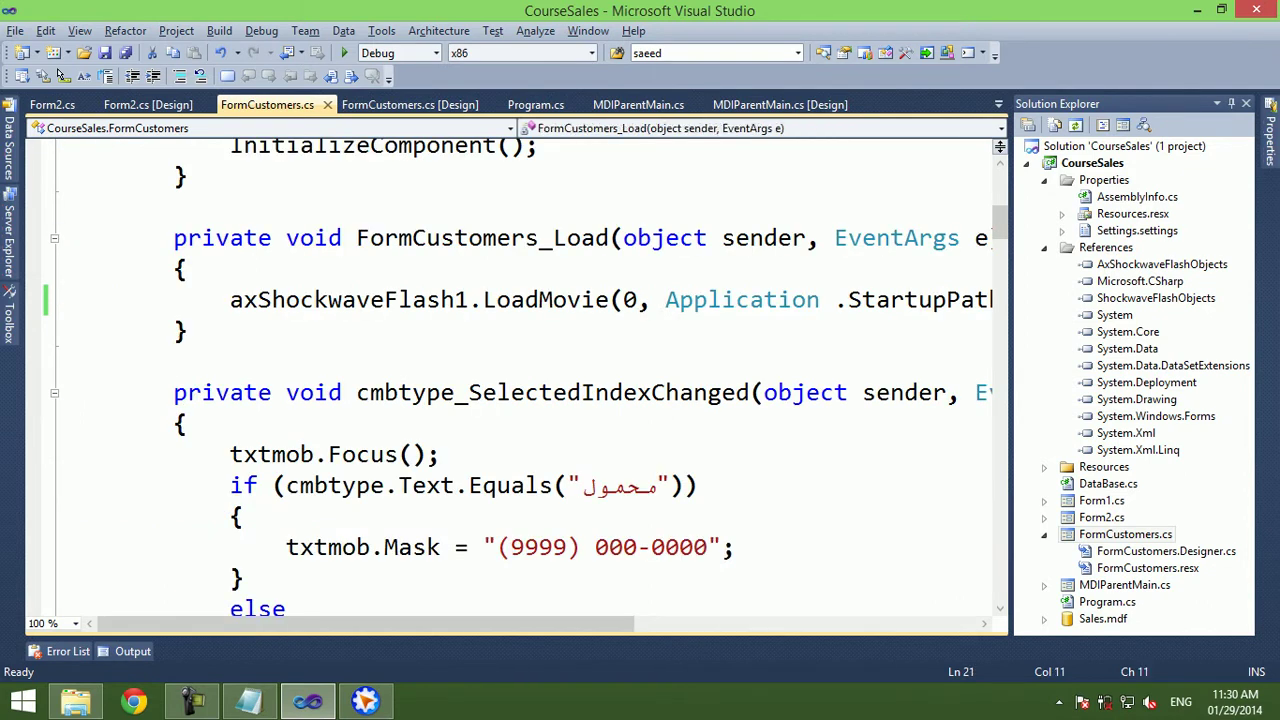
key("shift+End")
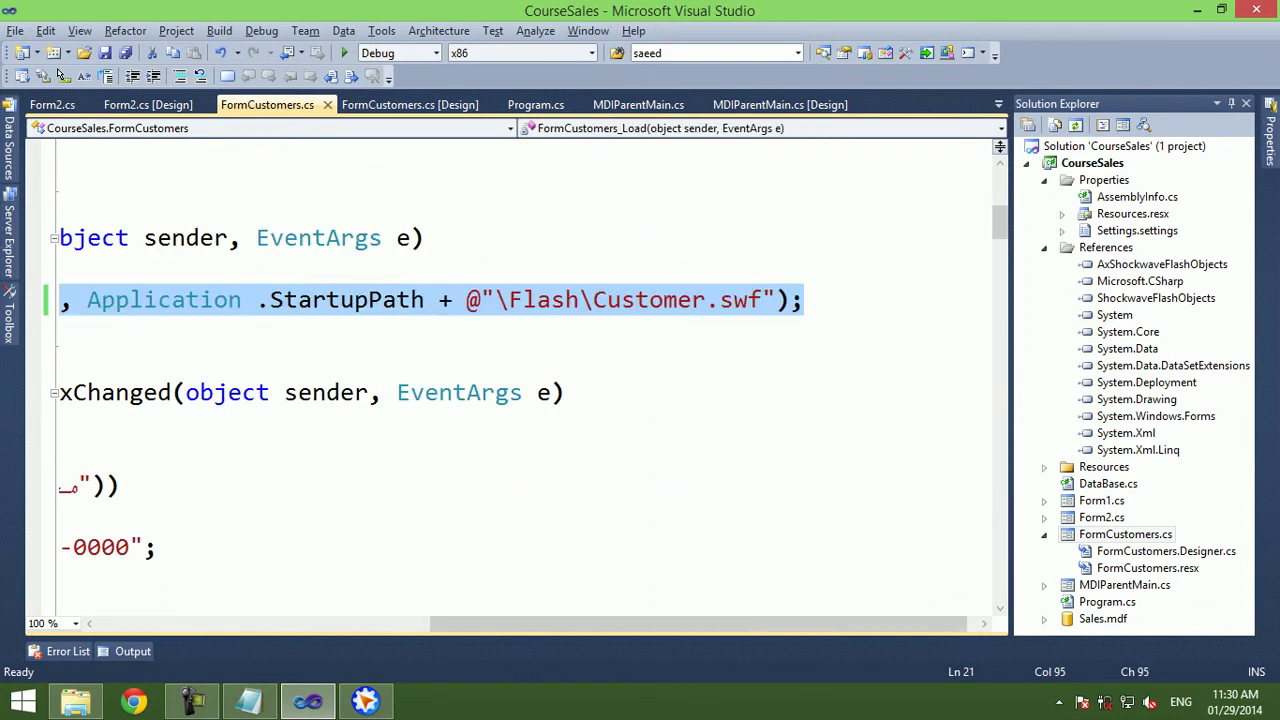
key("ctrl+c")
key("End")
key("Return")
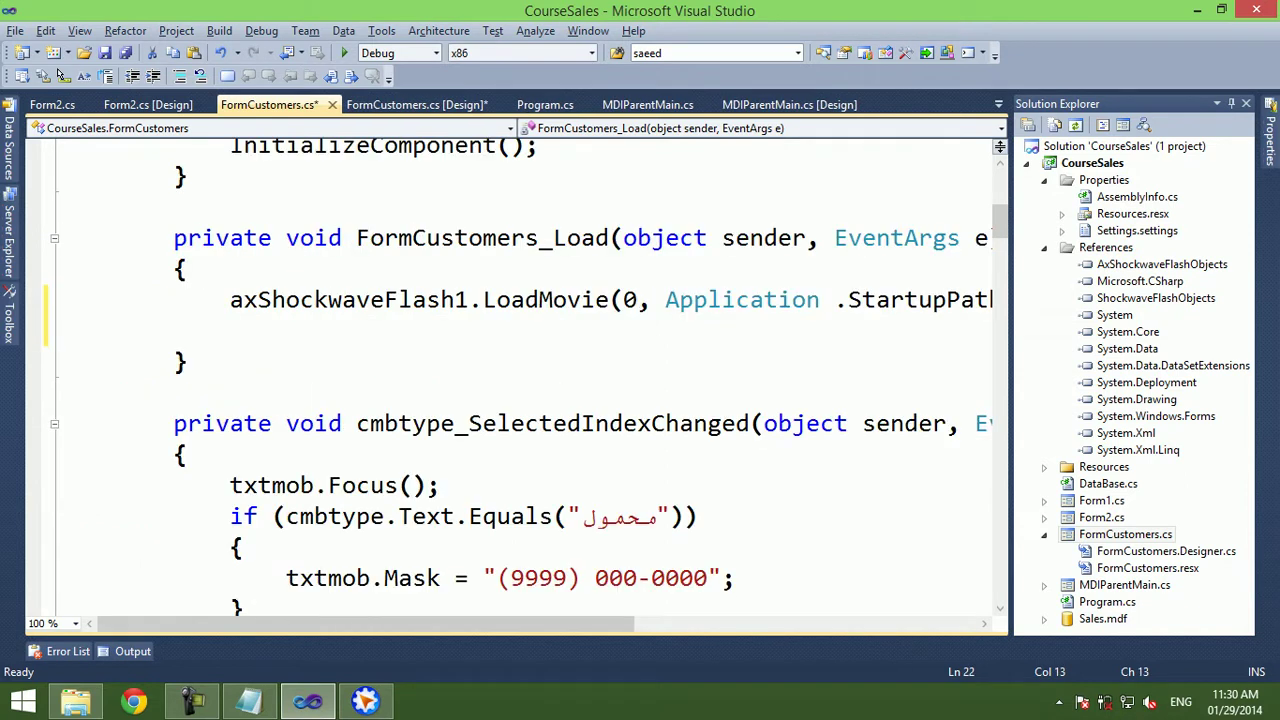
key("ctrl+v")
key("Home")
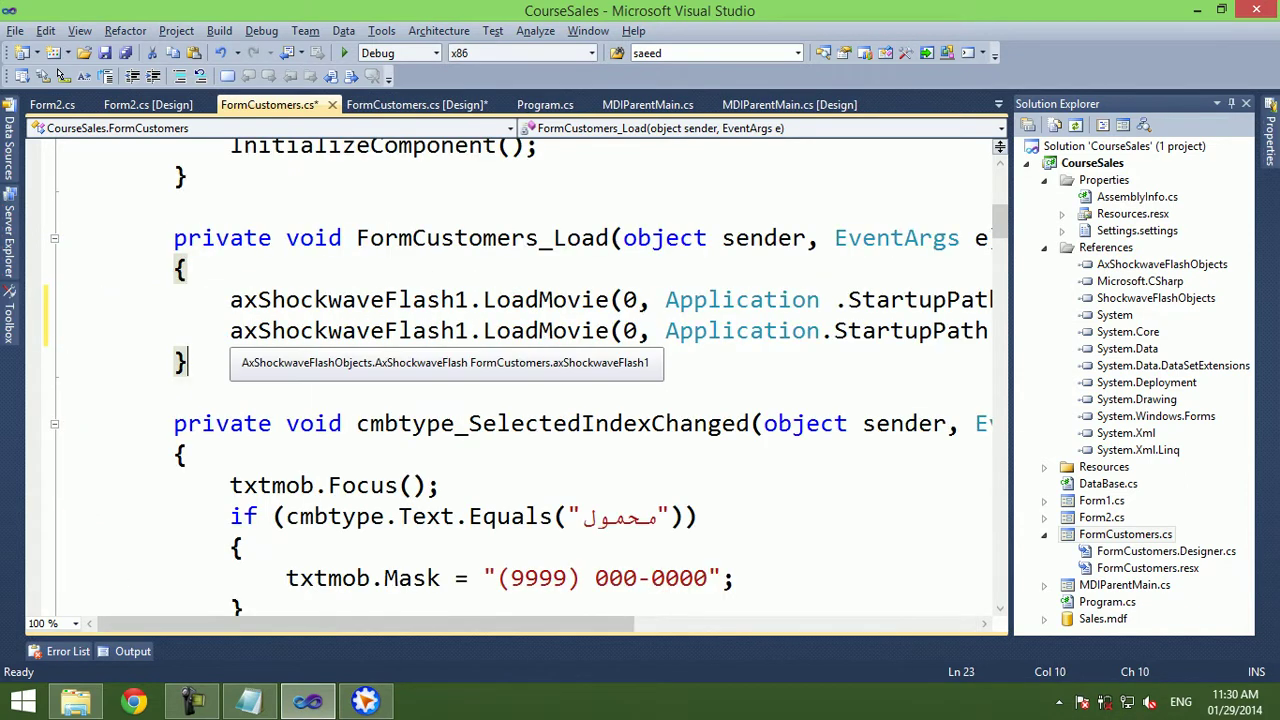
key("ctrl+shift+Right")
type("btn")
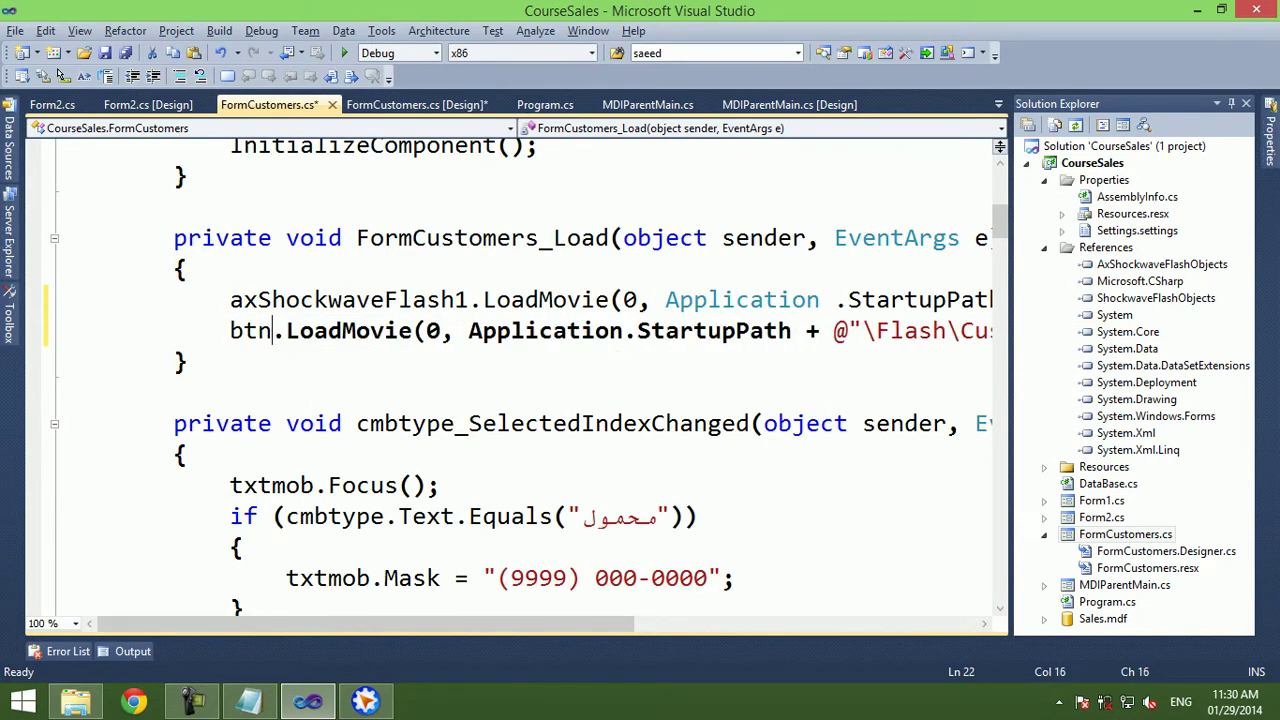
key("Down")
key("Down")
key("Down")
key("Down")
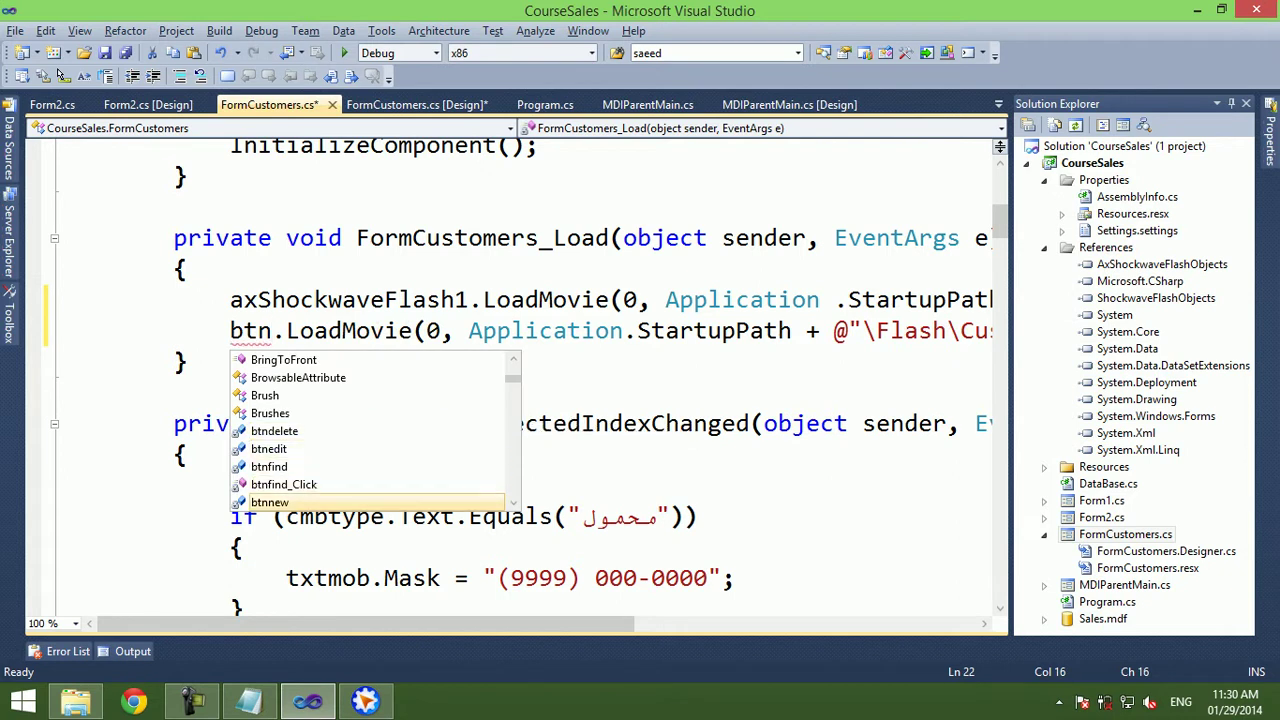
key("Return")
Change the copied path to New.swf, save, confirm the file exists, and run the app.
scroll(495, 335, "right", 5)
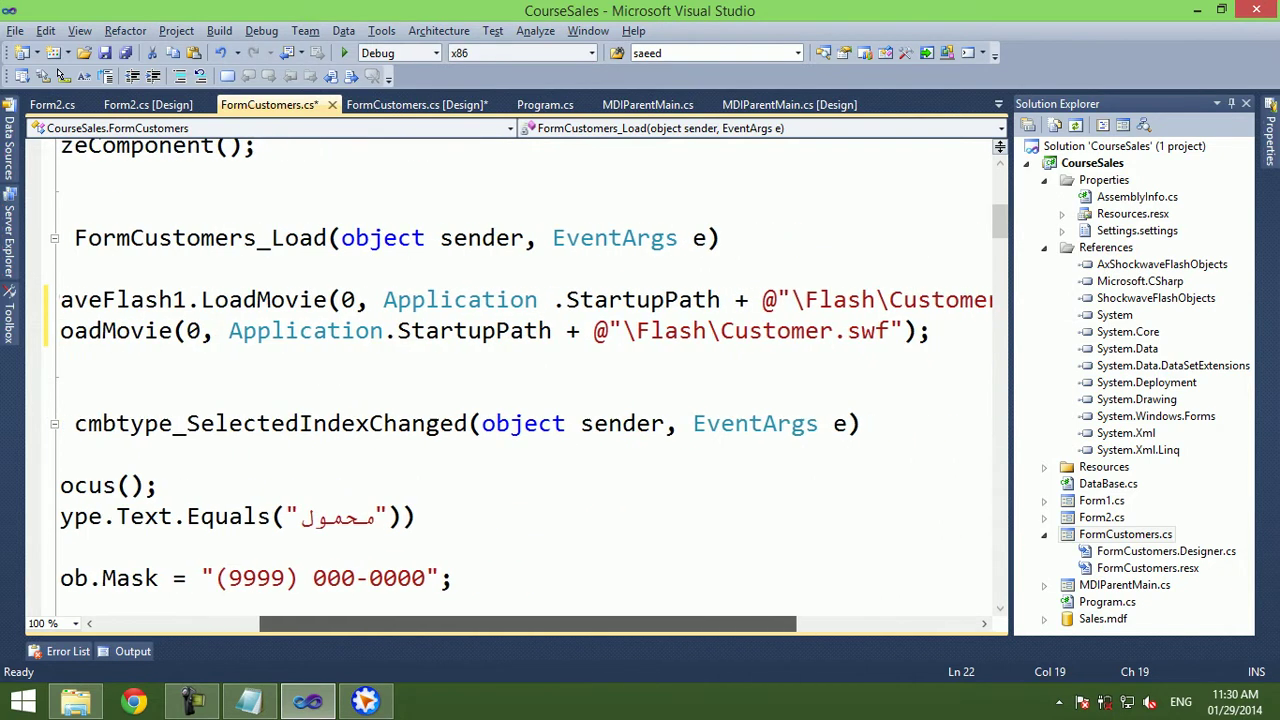
scroll(495, 335, "right", 2)
left_click_drag(732, 331, 620, 331)
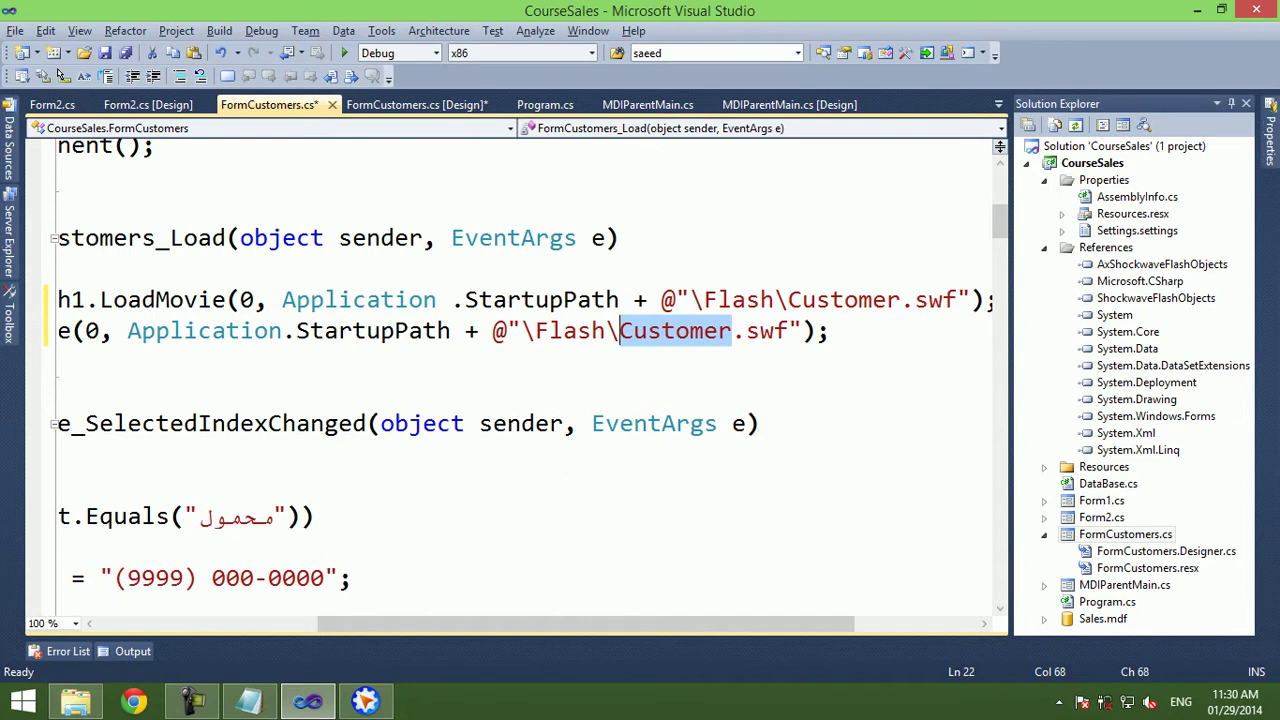
type("New")
key("ctrl+s")
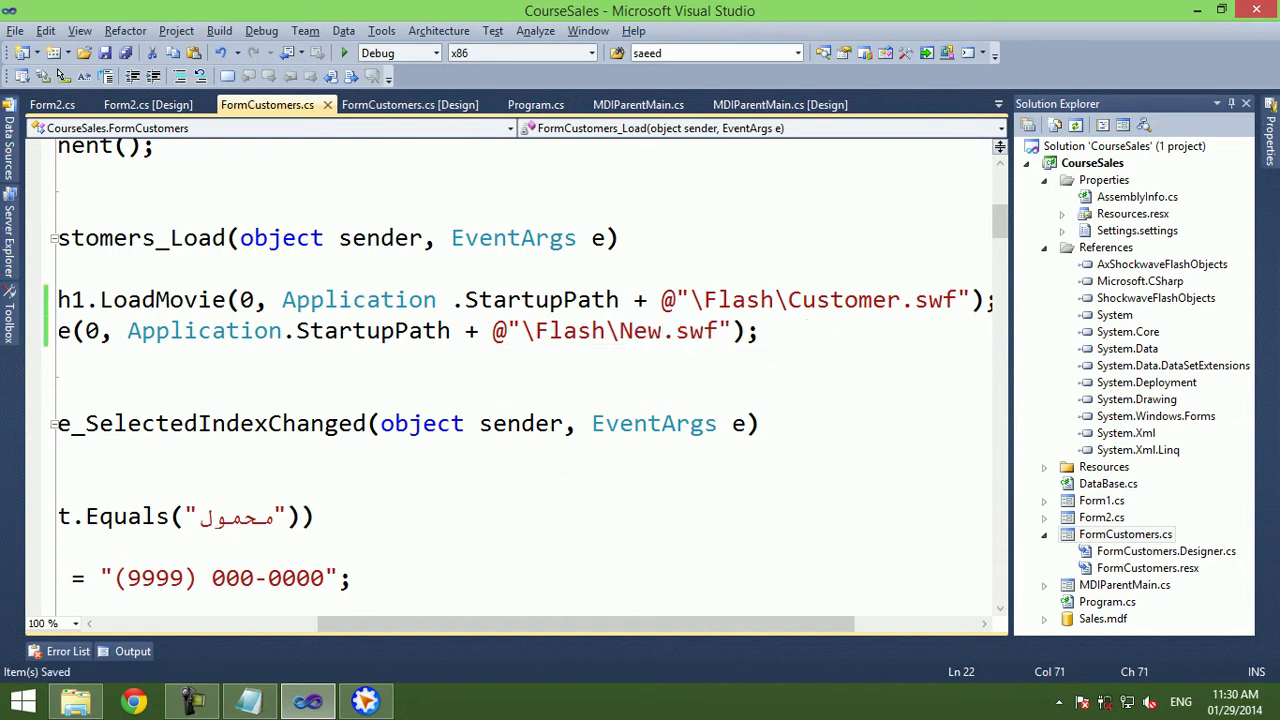
left_click(76, 700)
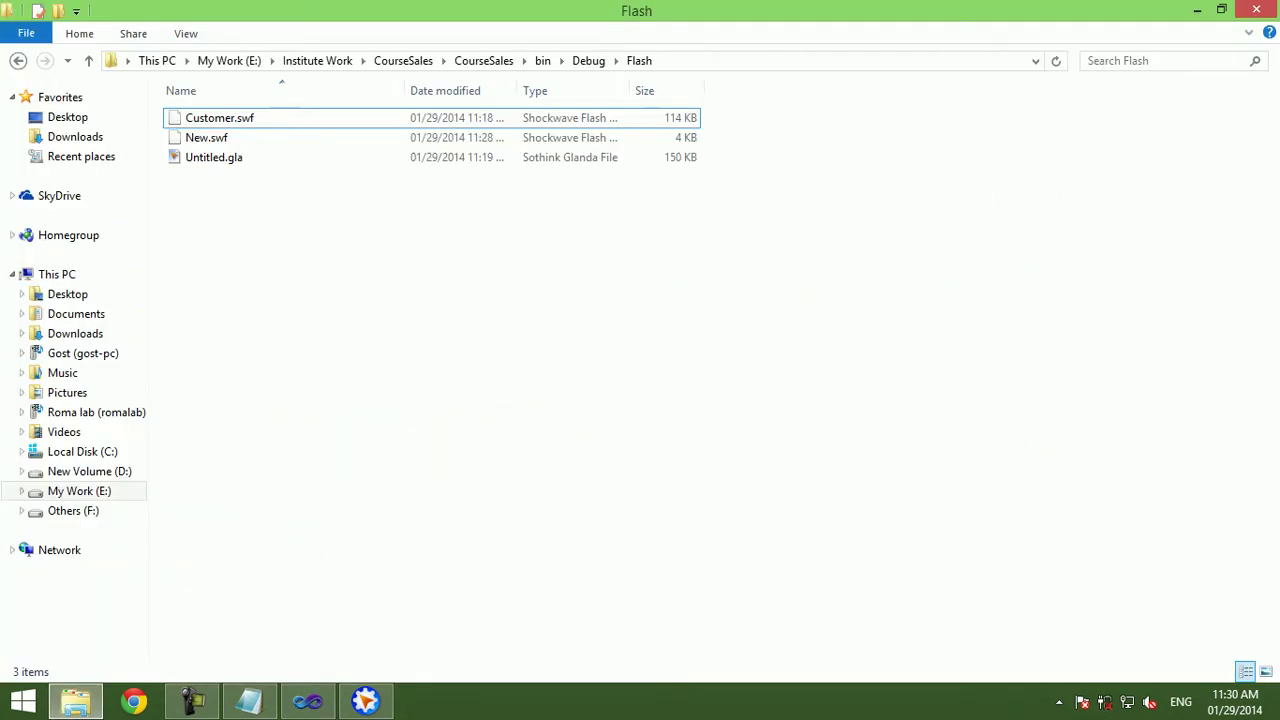
left_click(307, 700)
left_click(343, 52)
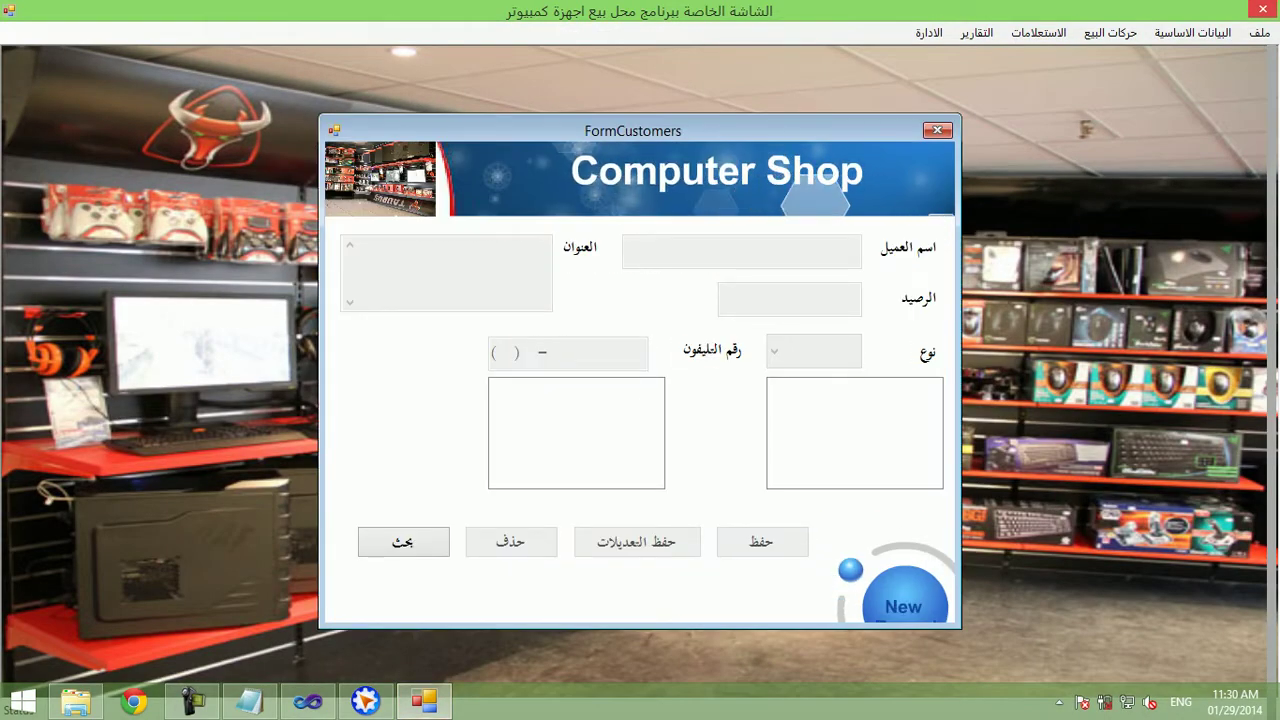
Stop the running app, return to the form designer, and shorten the Flash control, test-running it.
key("alt+Tab")
key("shift+F5")
right_click(750, 226)
left_click(771, 237)
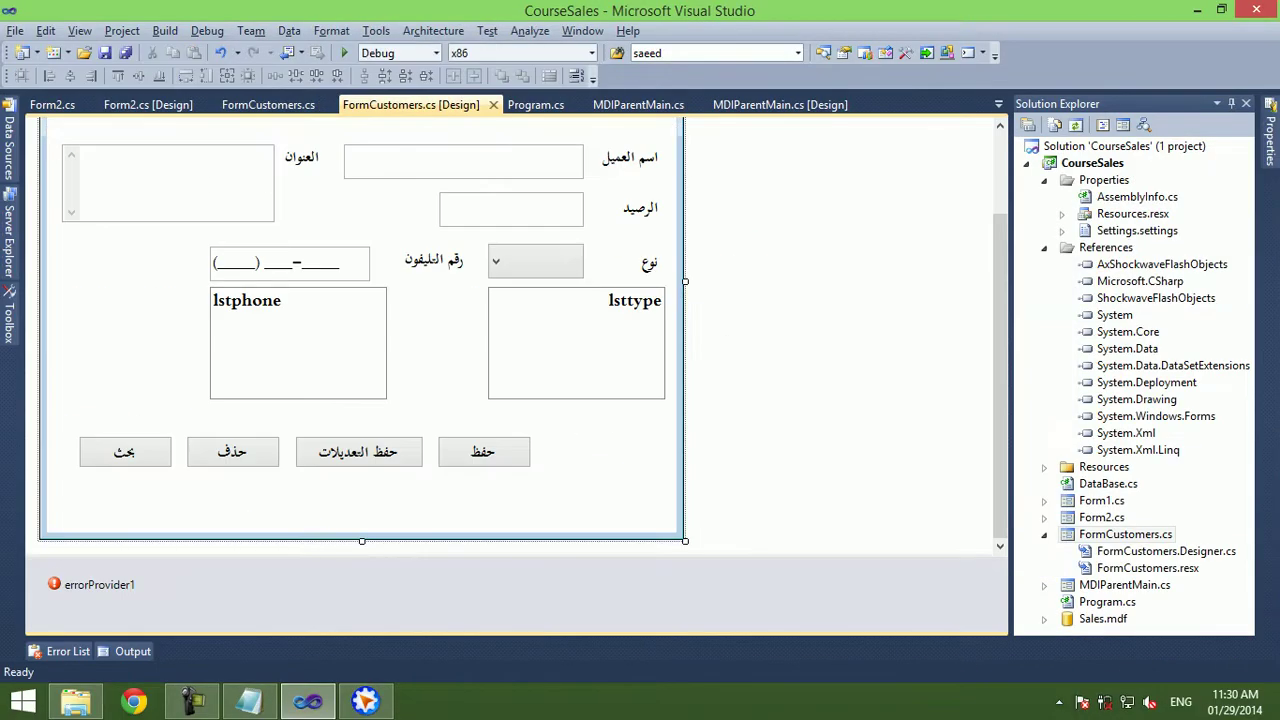
left_click_drag(596, 462, 596, 443)
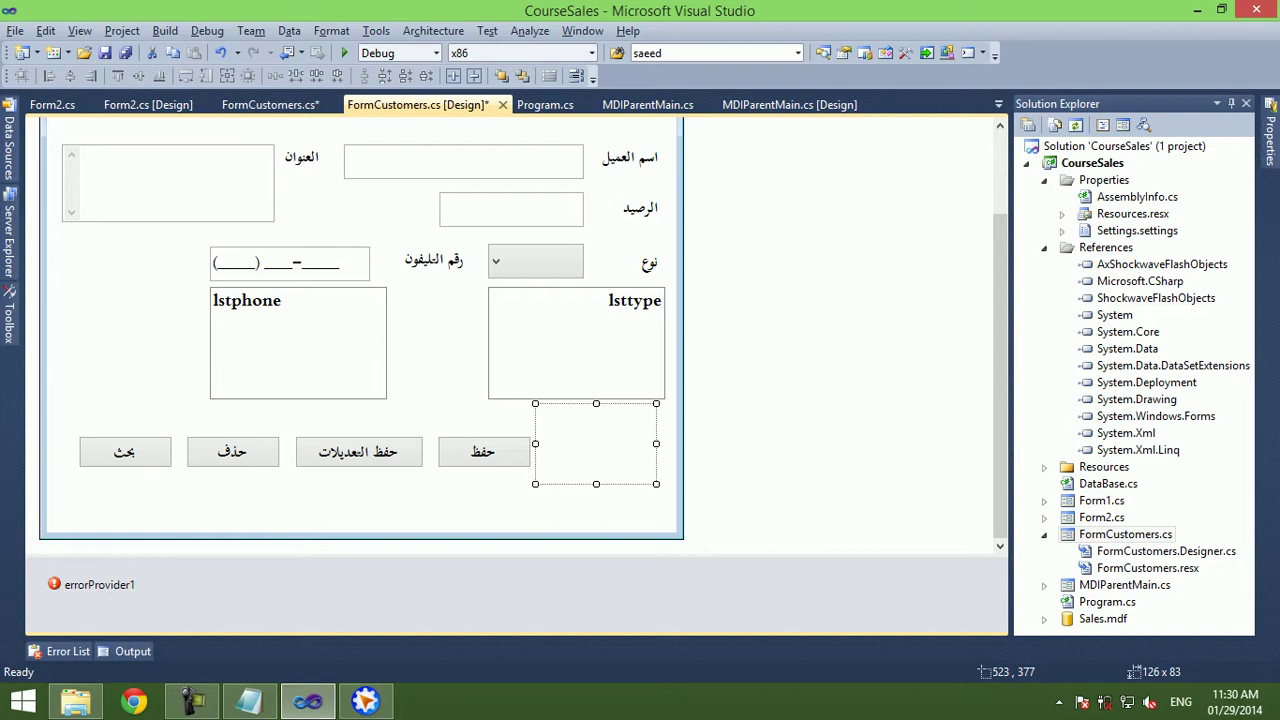
left_click_drag(596, 484, 596, 469)
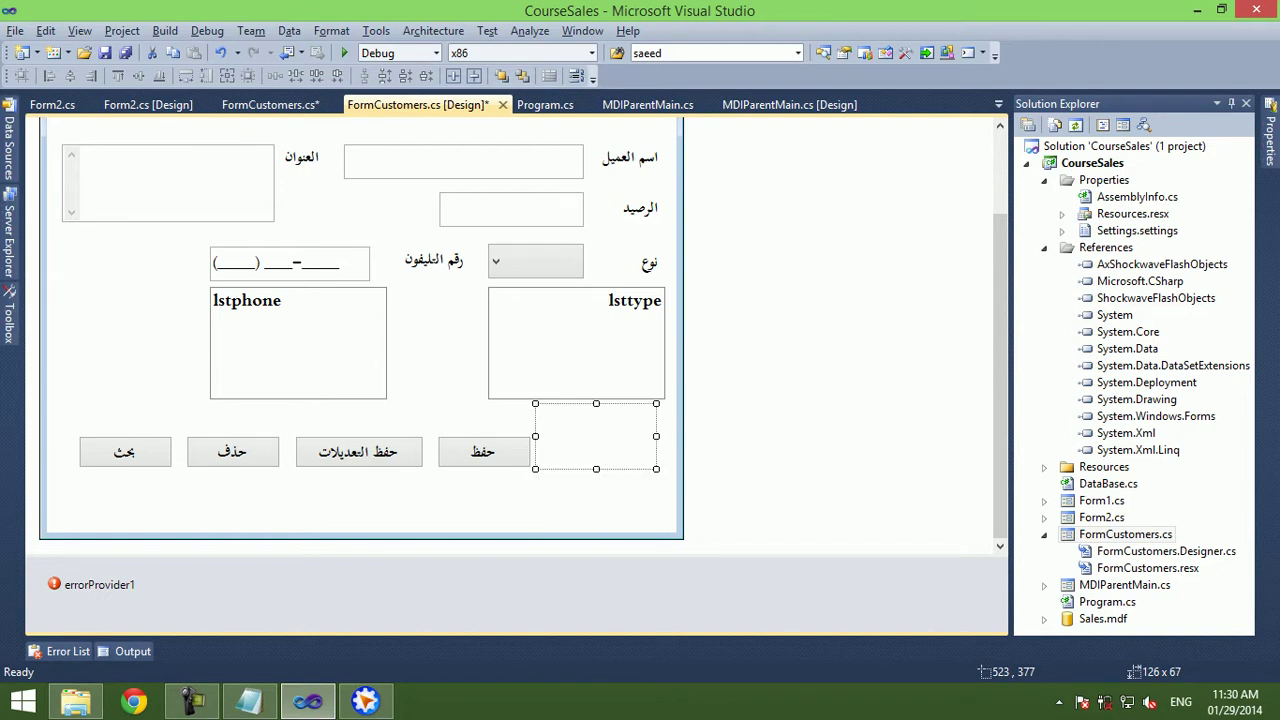
key("F5")
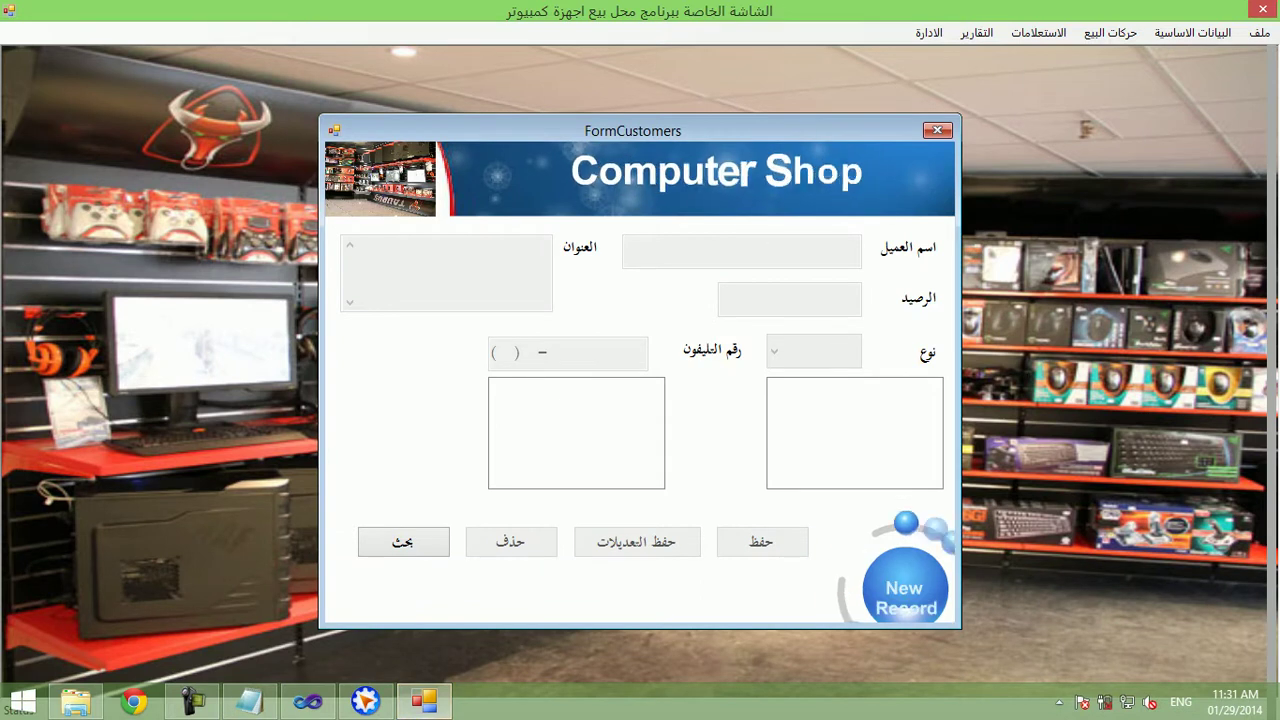
key("alt+F4")
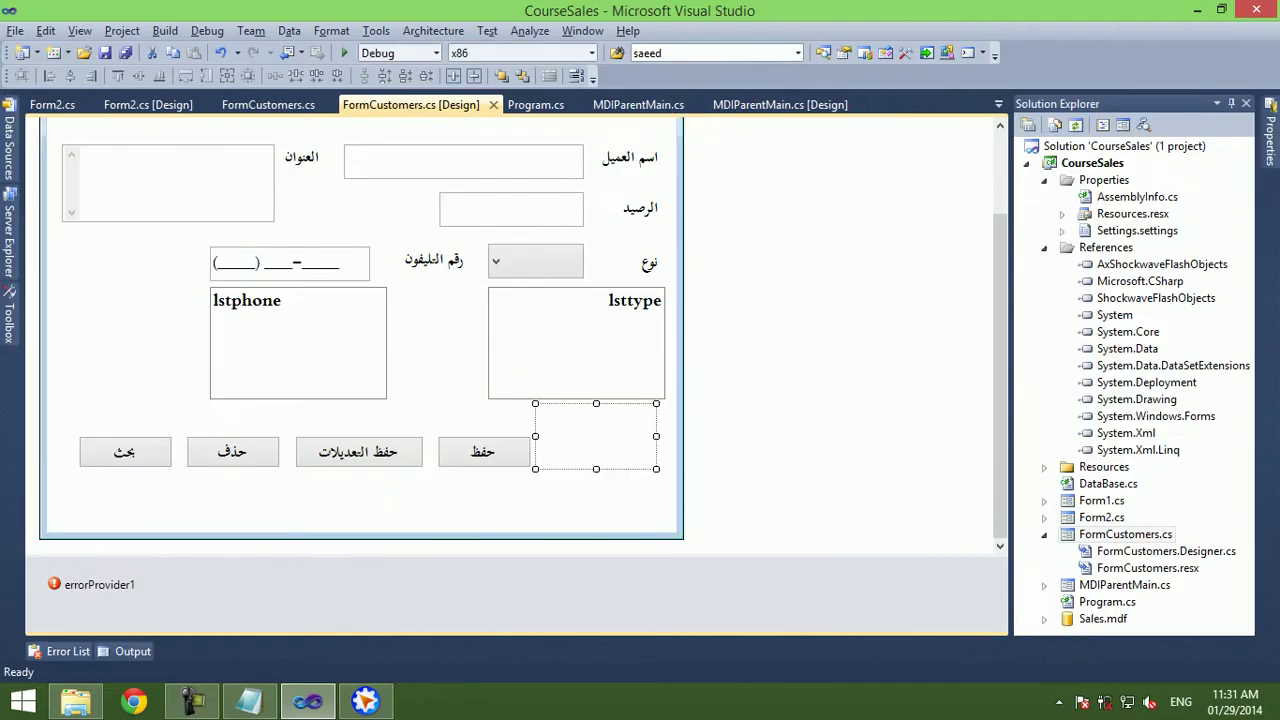
Narrow the Flash control beside حفظ to about 50×45, test-running after each resize.
left_click_drag(656, 436, 618, 436)
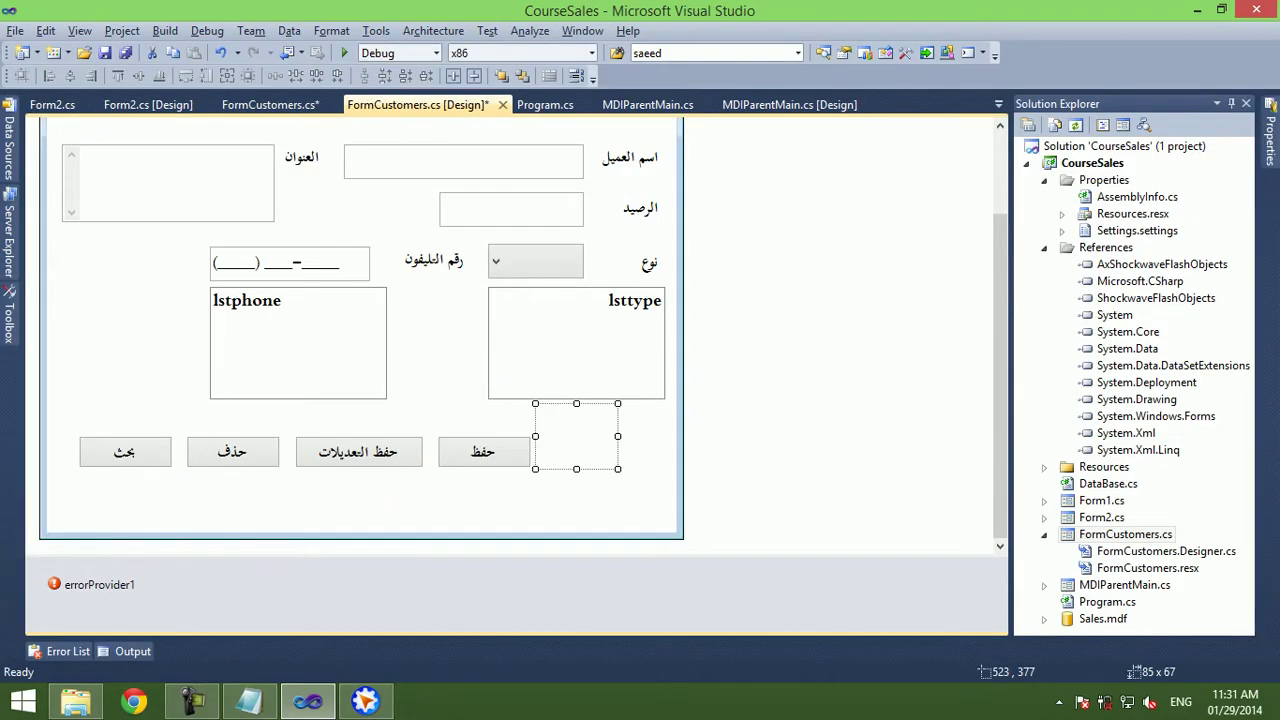
key("F5")
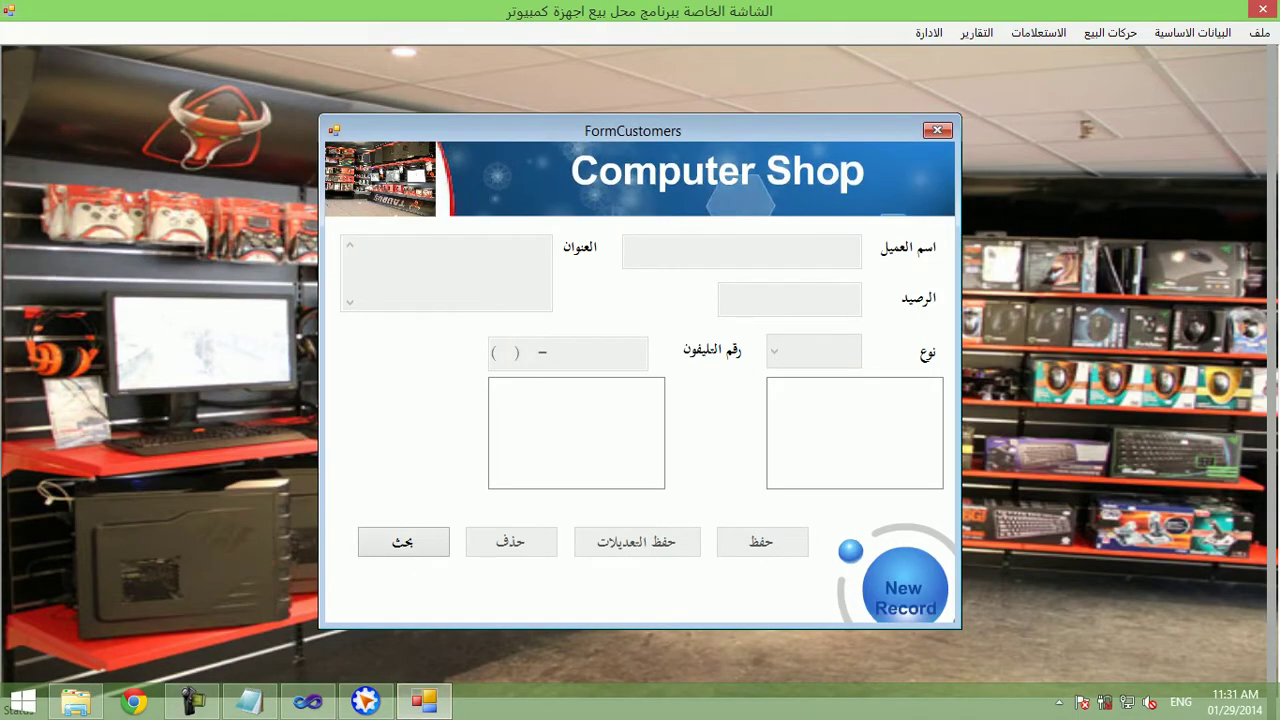
key("alt+F4")
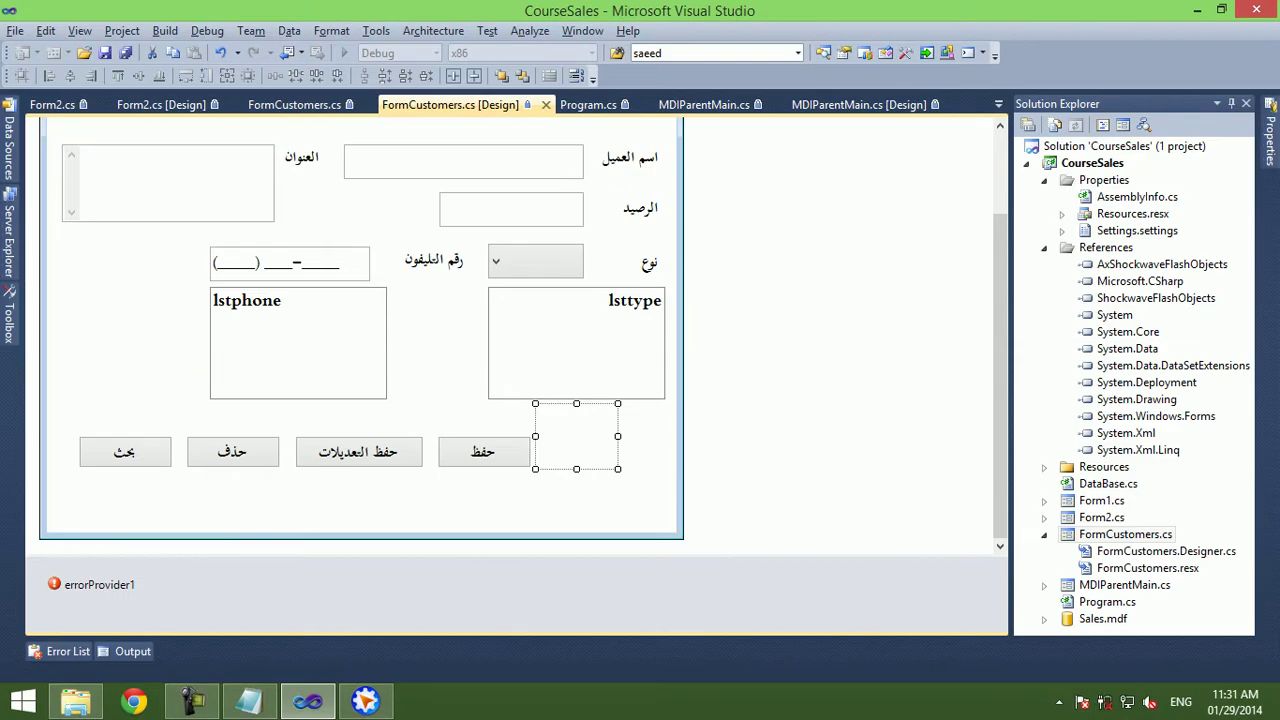
left_click_drag(618, 469, 585, 448)
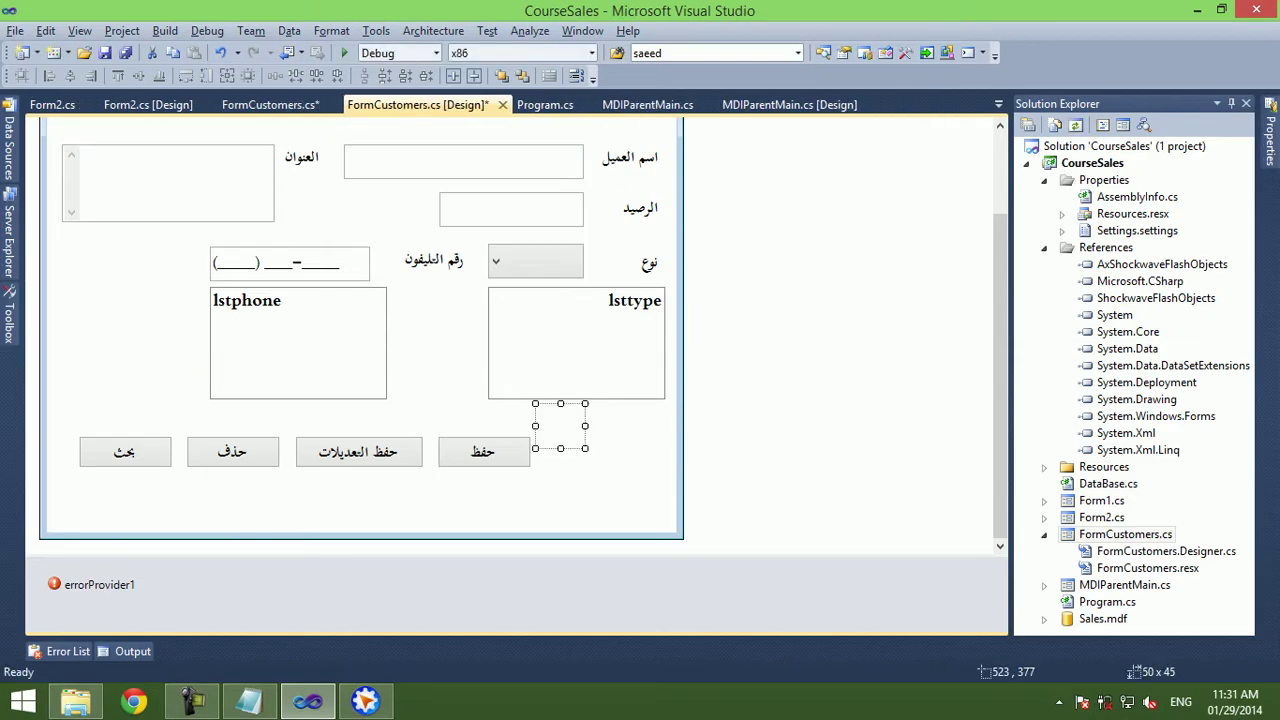
key("F5")
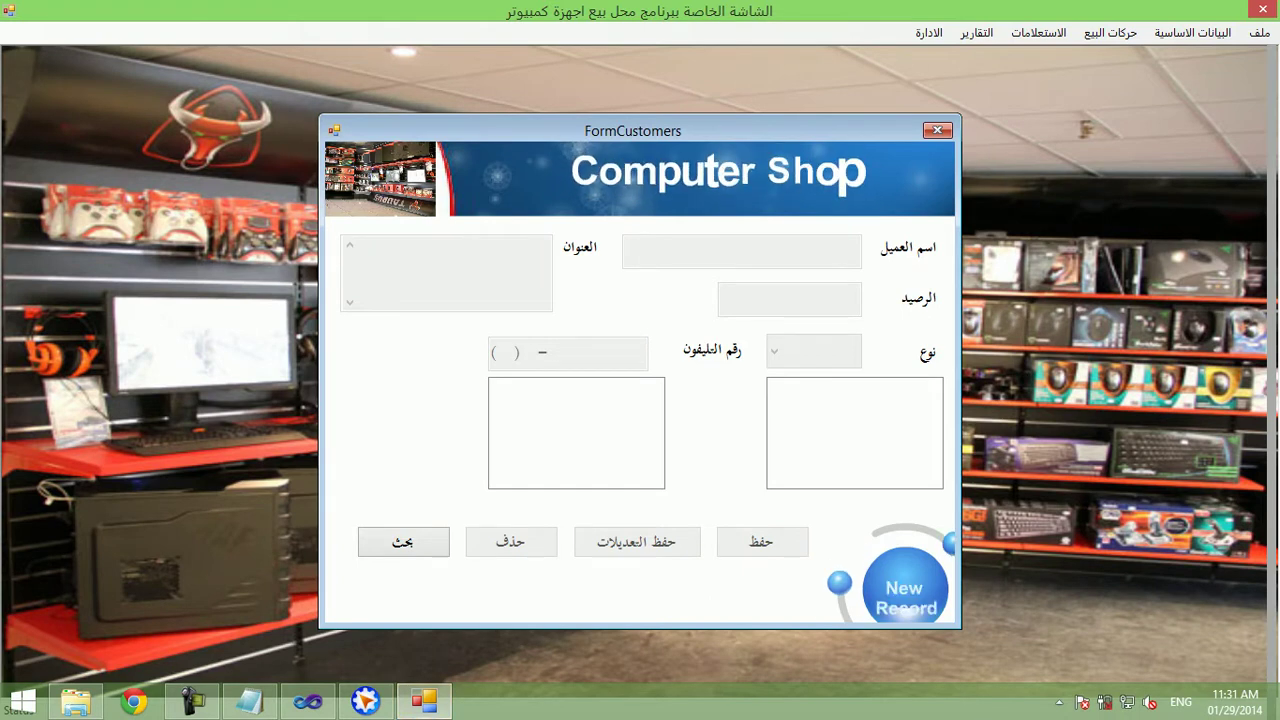
key("alt+F4")
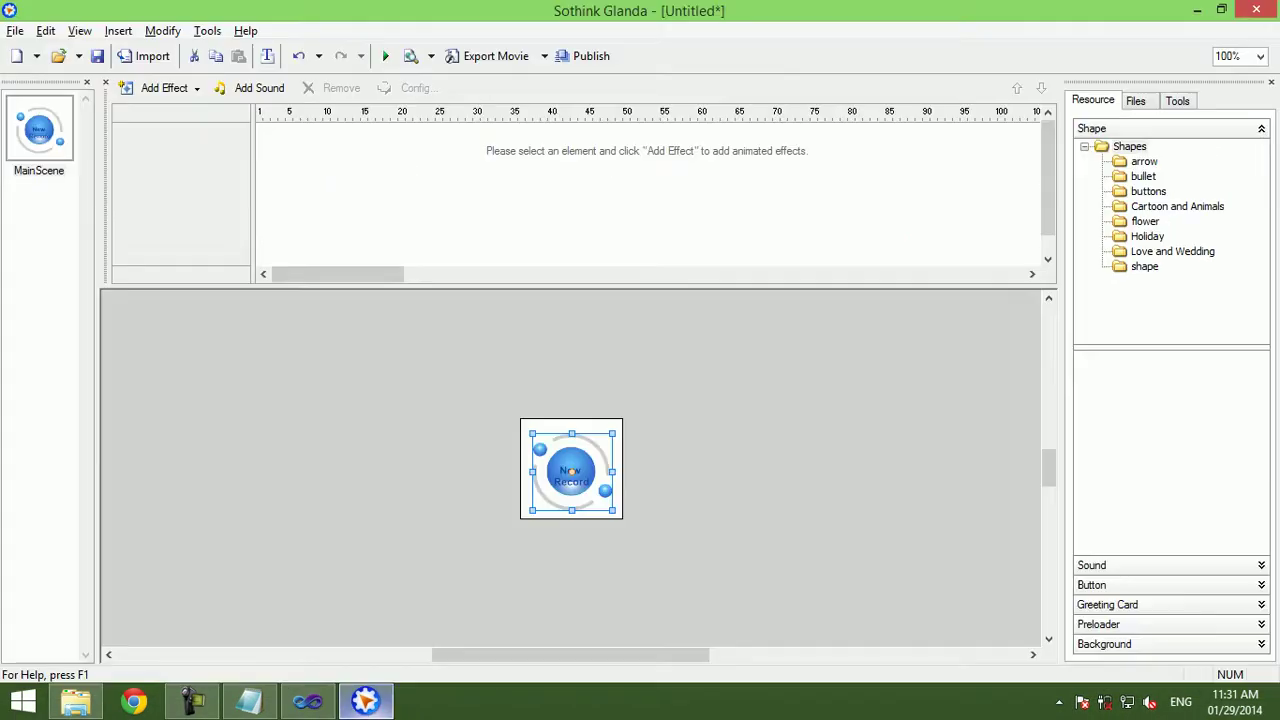
Pull the stage's right edge in toward the New Record button, then reselect the button.
key("Escape")
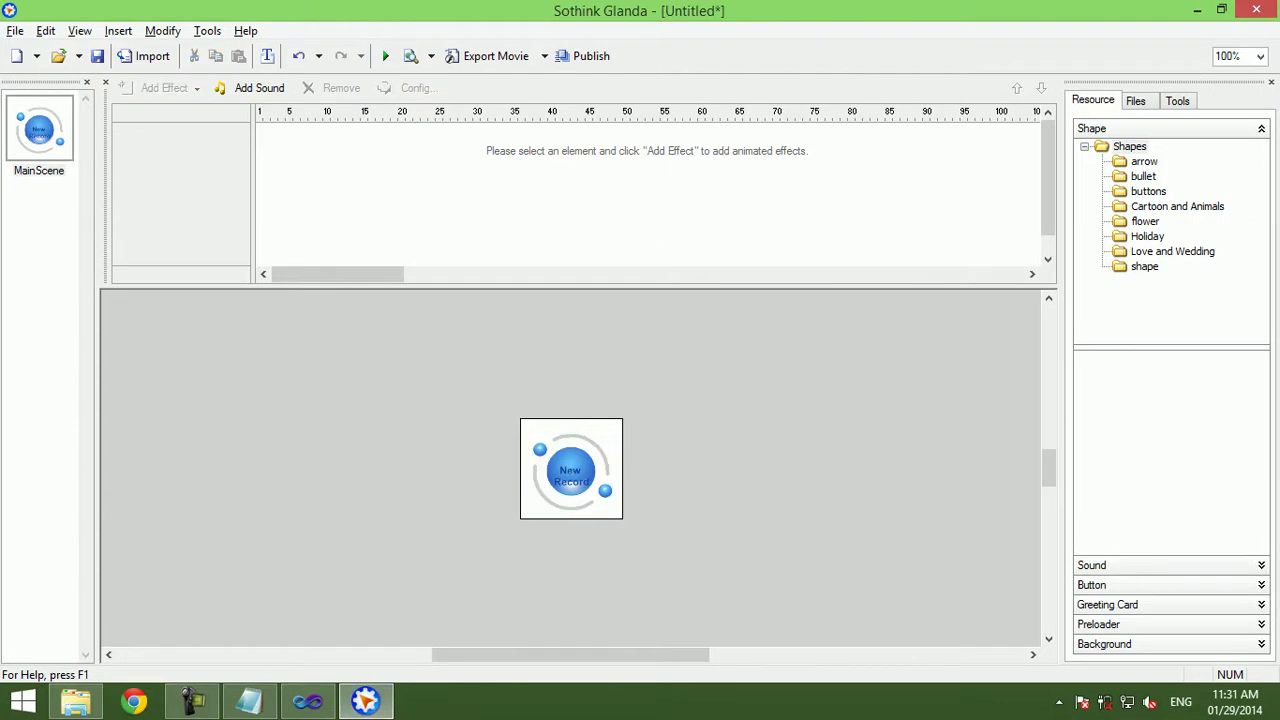
left_click_drag(616, 468, 613, 468)
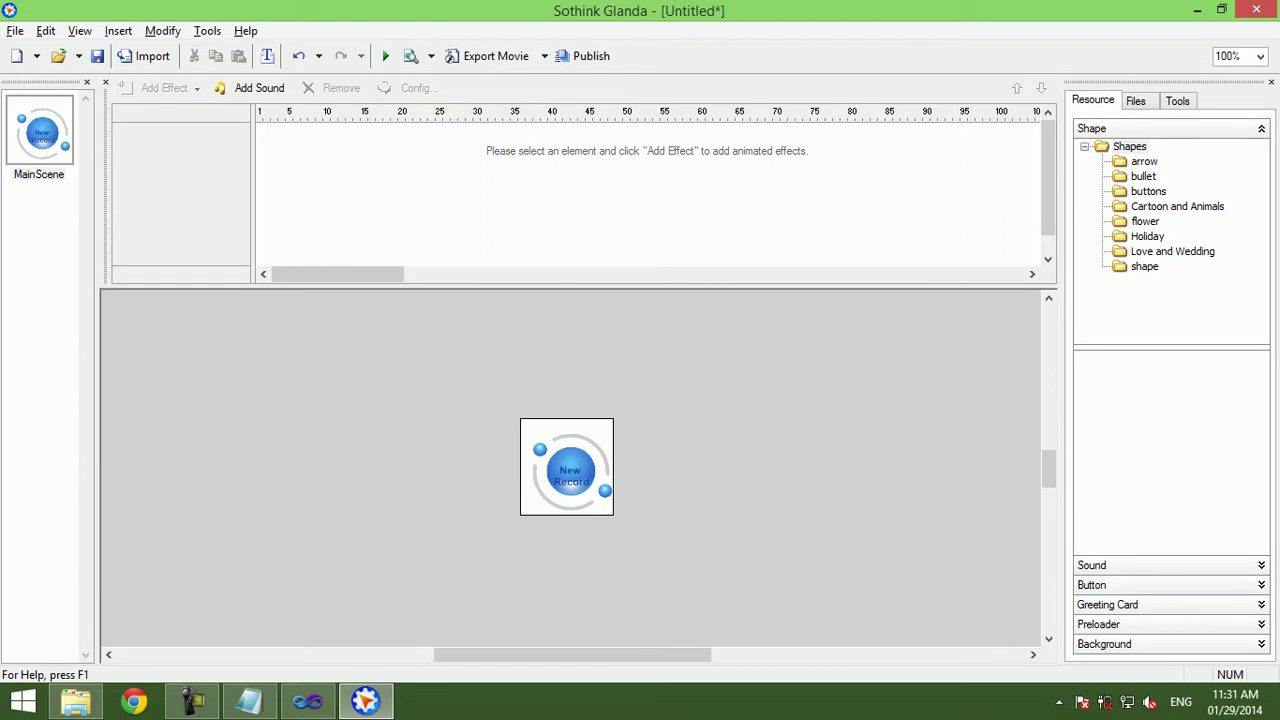
double_click(567, 467)
key("Escape")
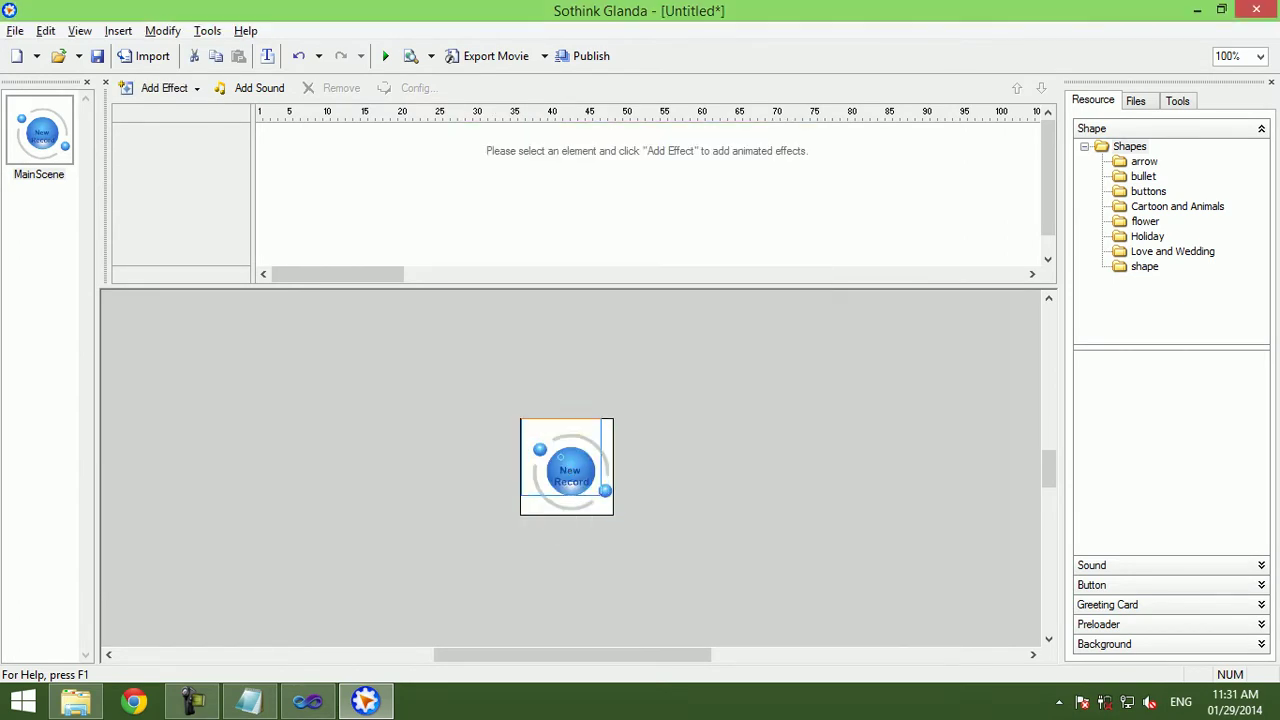
key("Escape")
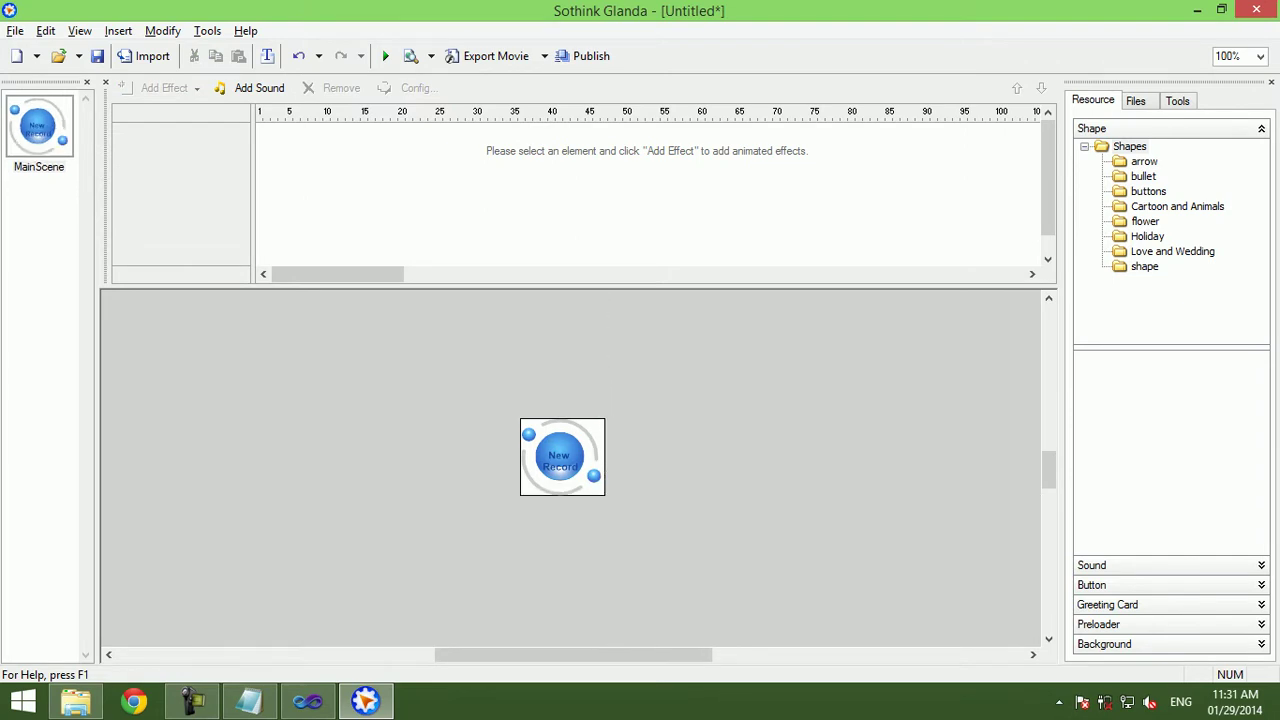
left_click(560, 456)
Review the Up state label on the button's Text tab without making changes.
double_click(560, 456)
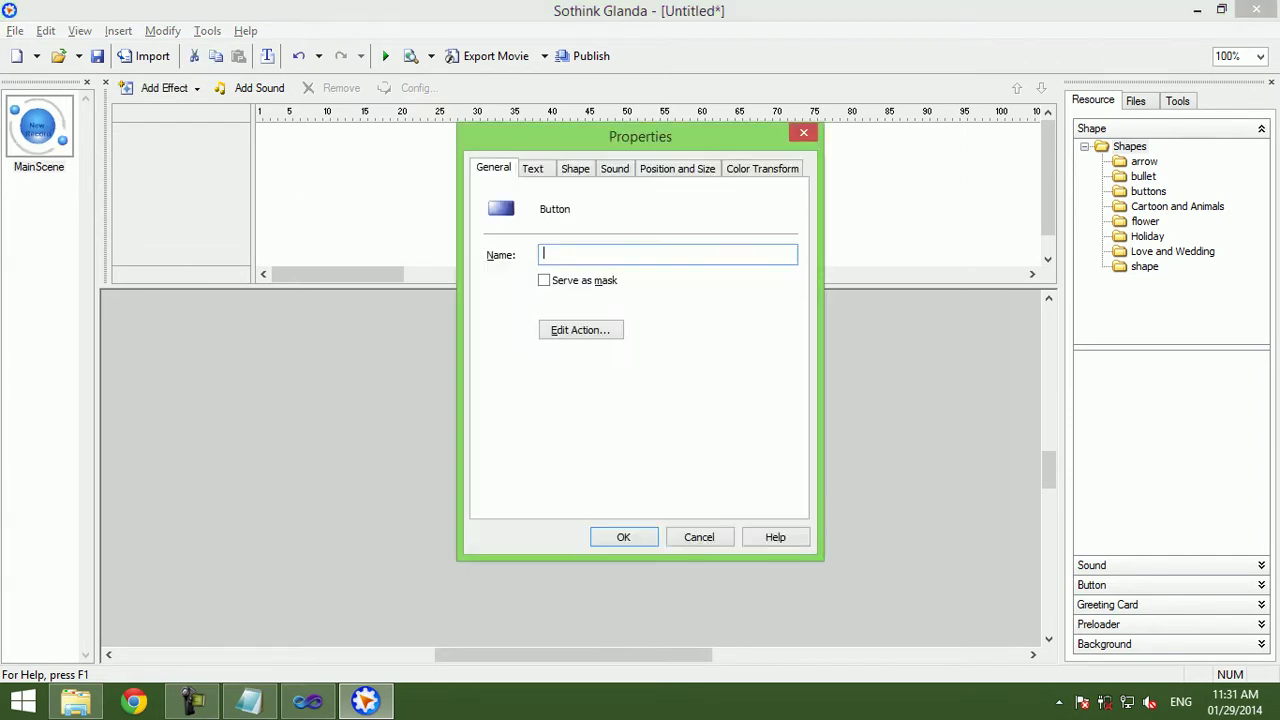
key("ctrl+Tab")
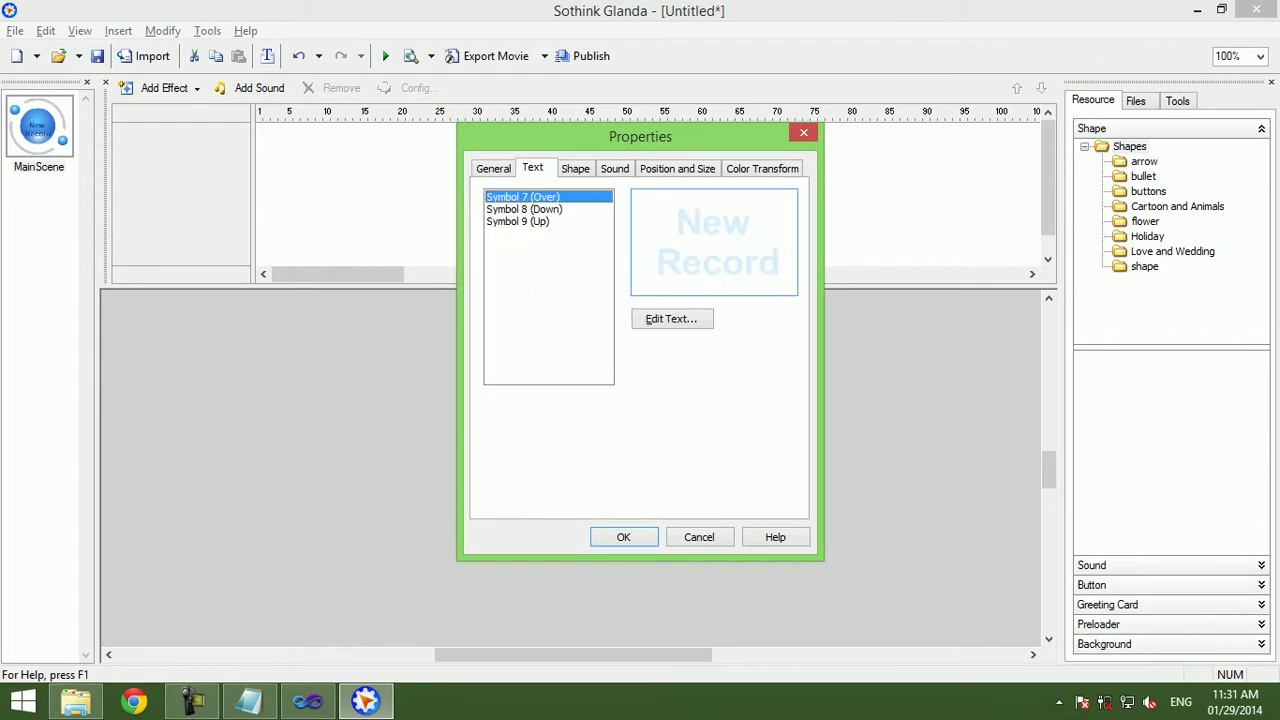
key("Down")
key("Down")
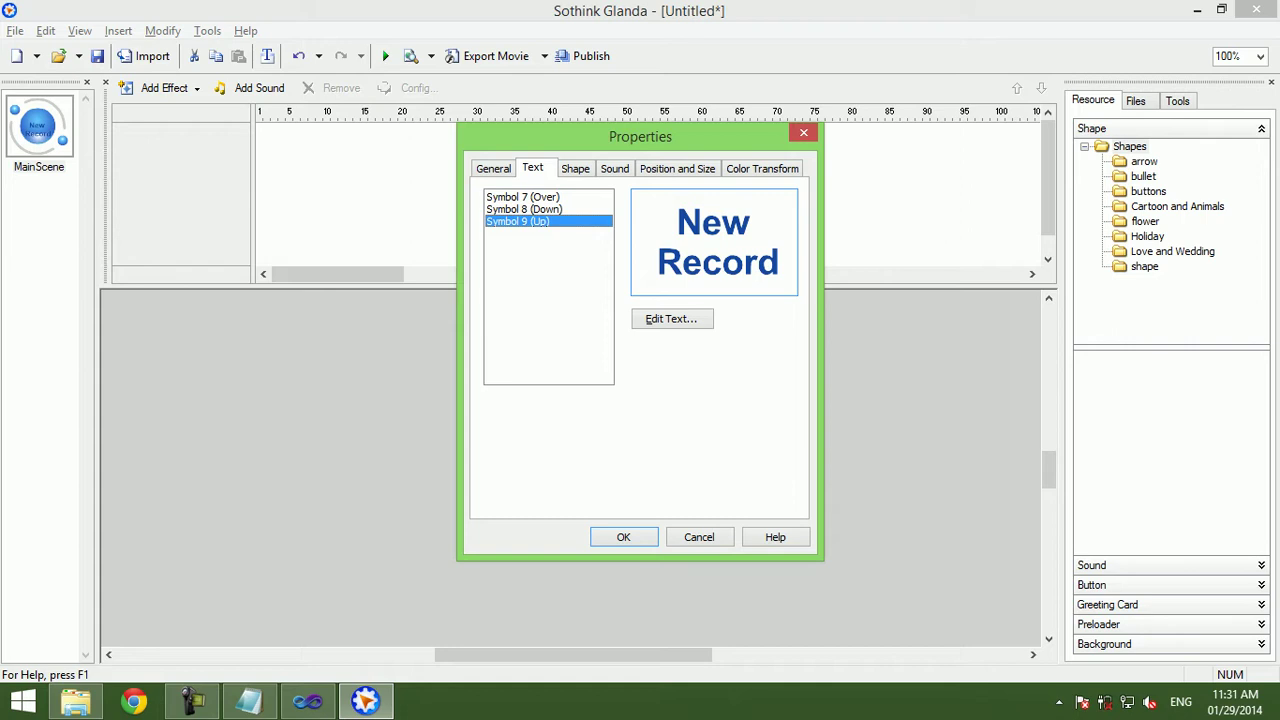
key("Tab")
key("Return")
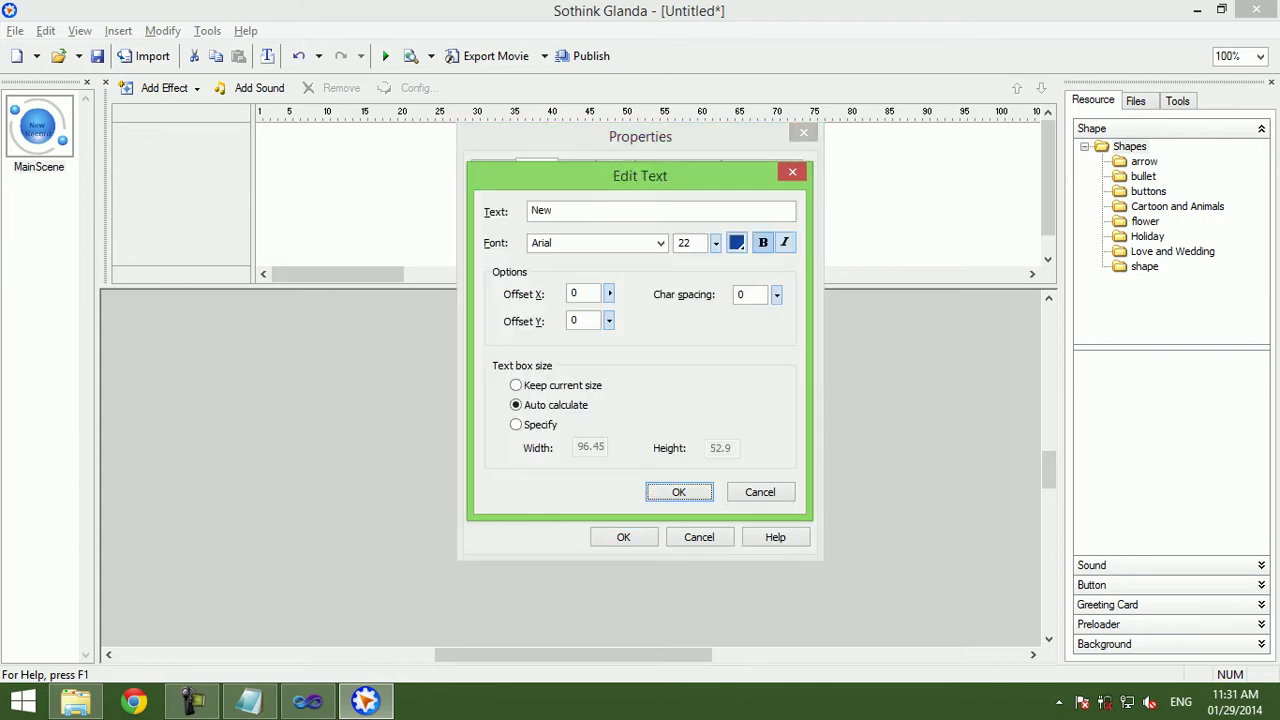
key("Tab")
key("Return")
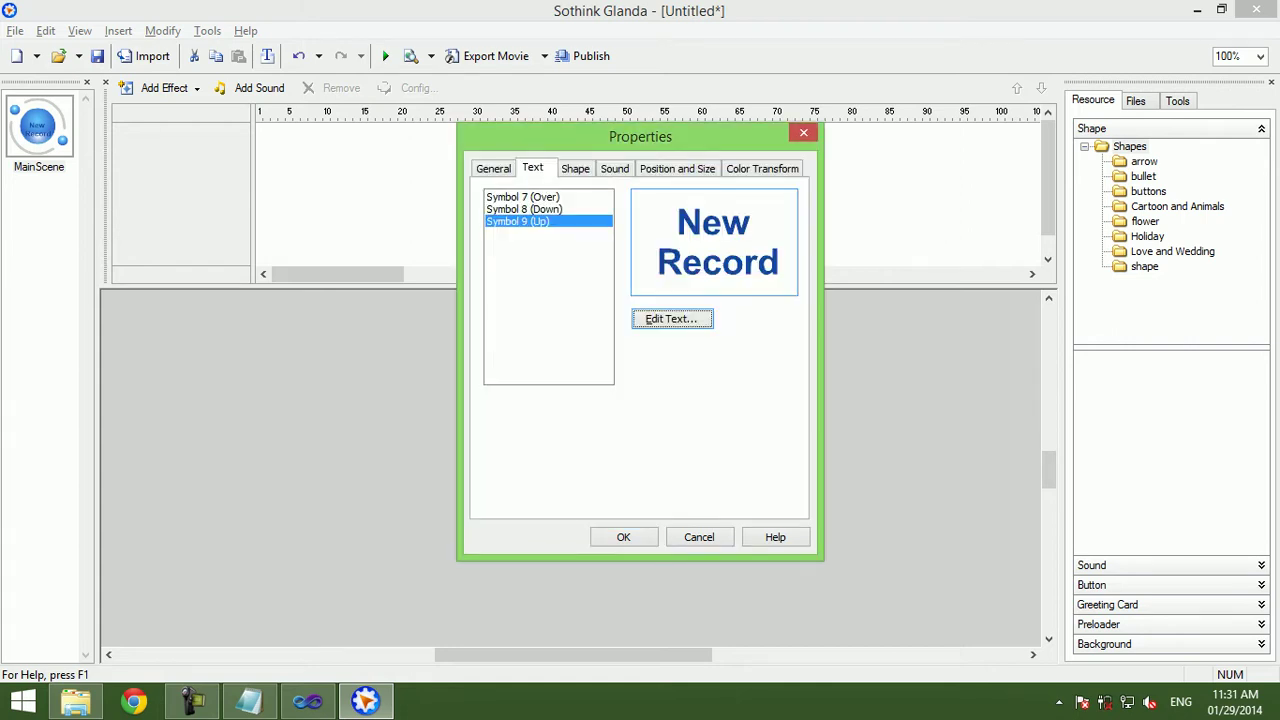
Play the Over-state sound with the volume checked, then view Position and Size.
key("ctrl+Tab")
key("Tab")
key("Return")
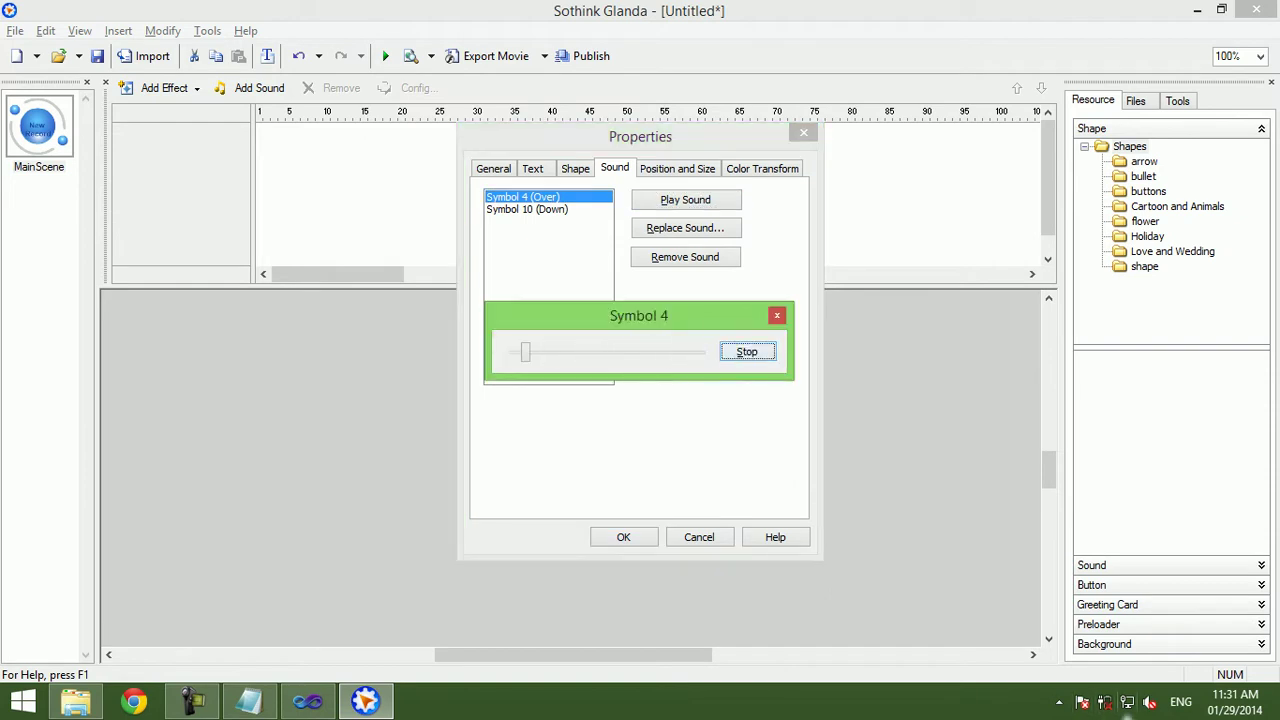
left_click(1149, 702)
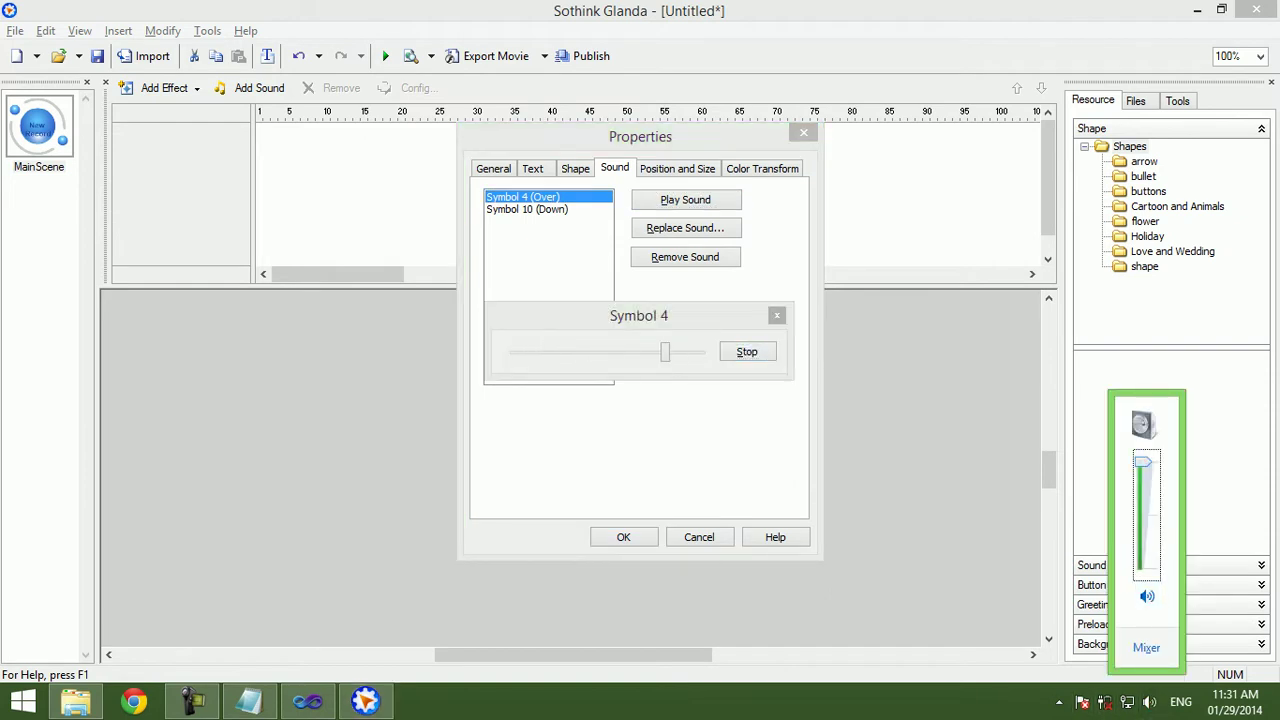
key("Escape")
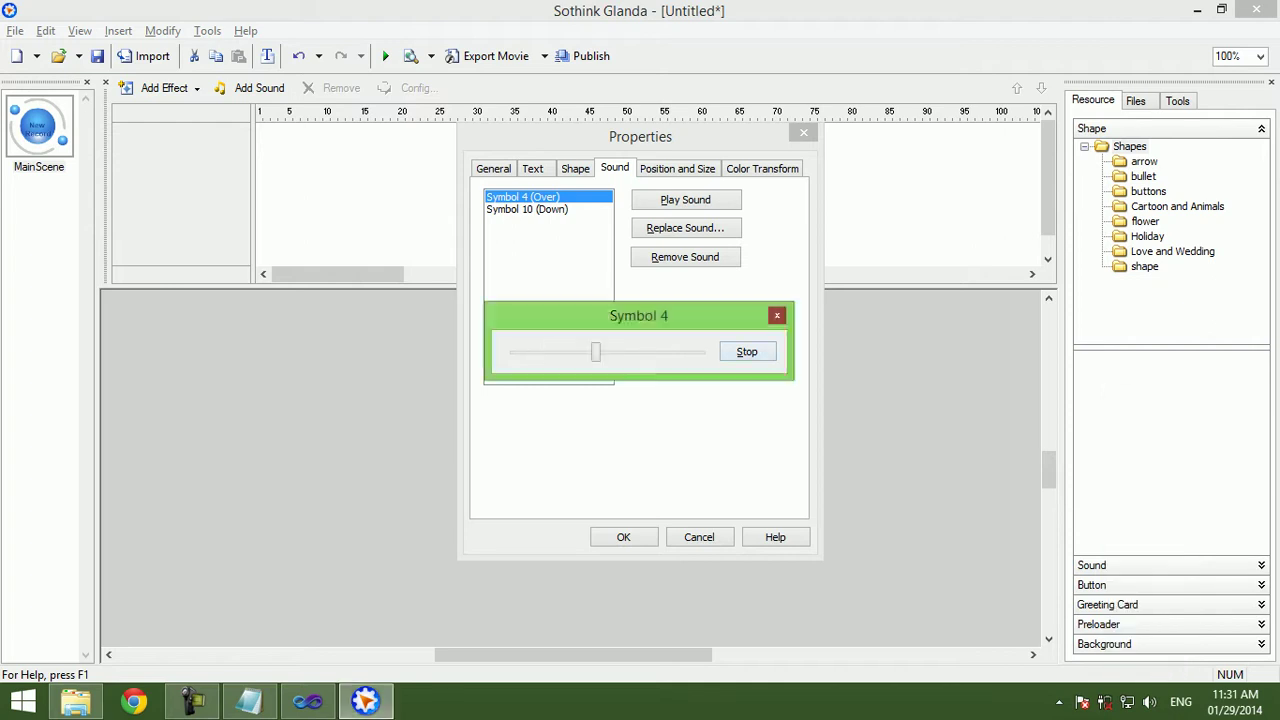
key("Escape")
key("ctrl+Tab")
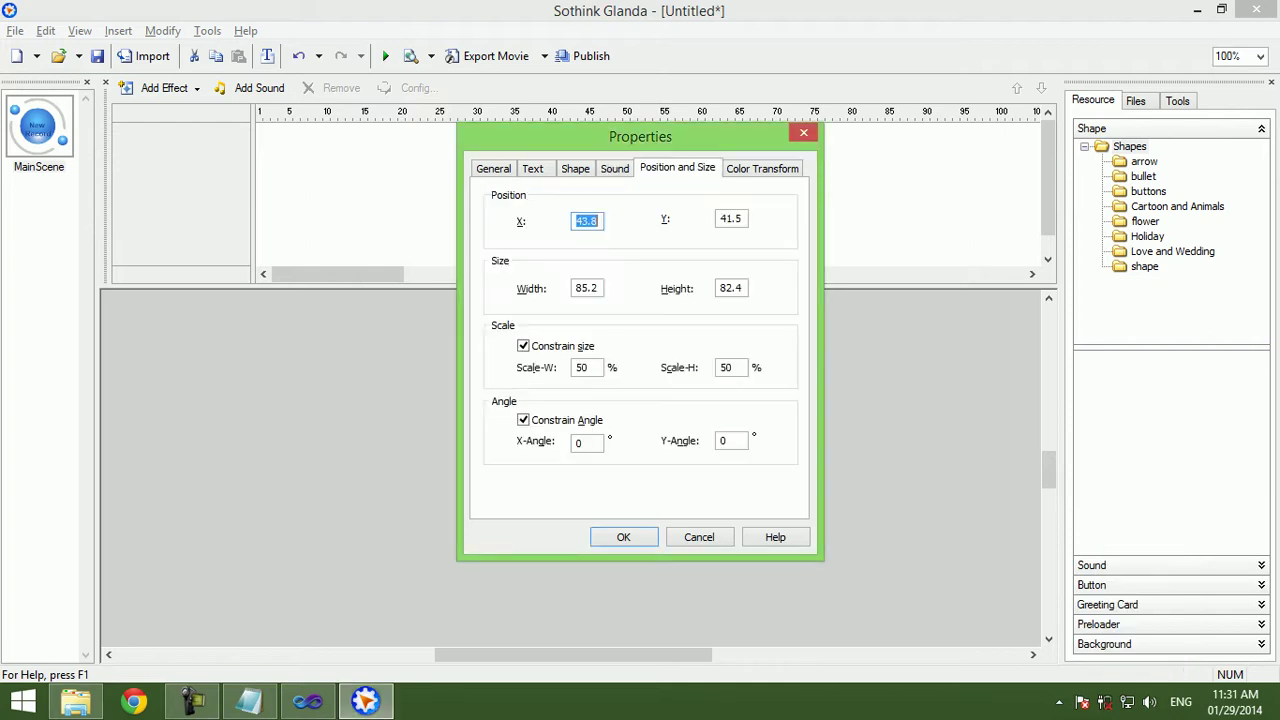
Close the button properties and play a preview of the New Record button.
left_click(623, 537)
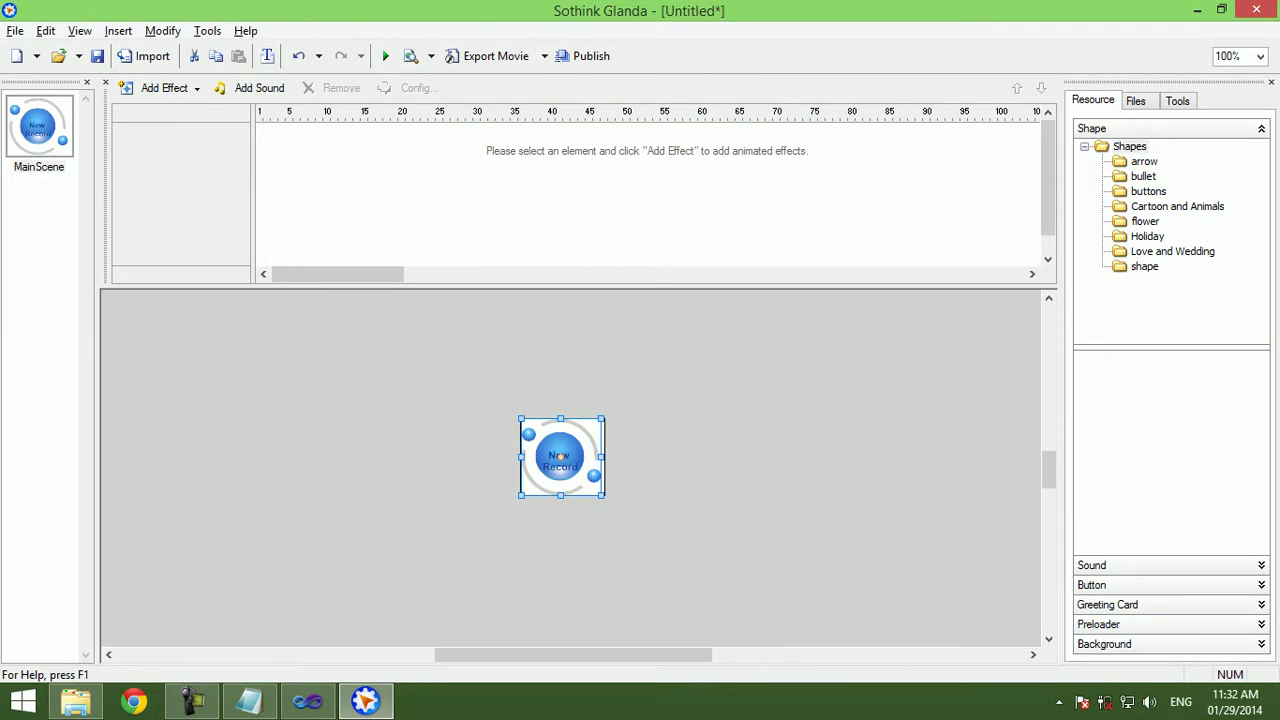
left_click(385, 56)
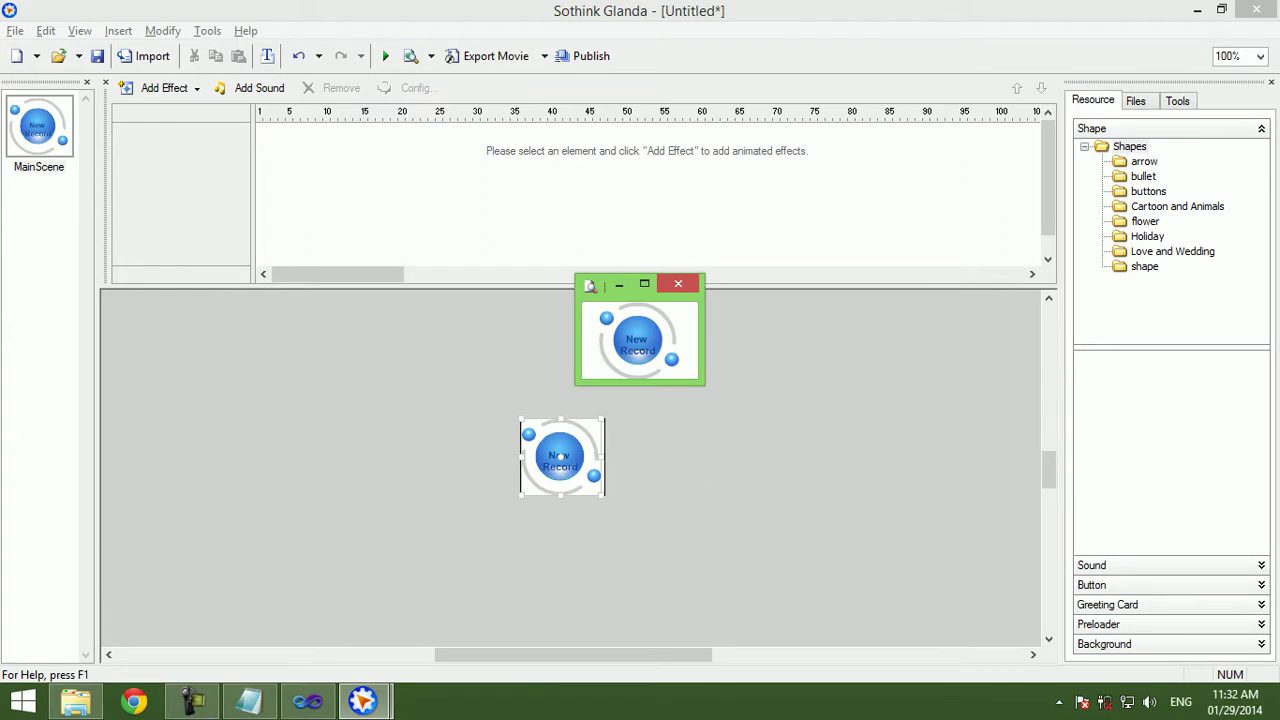
left_click(678, 284)
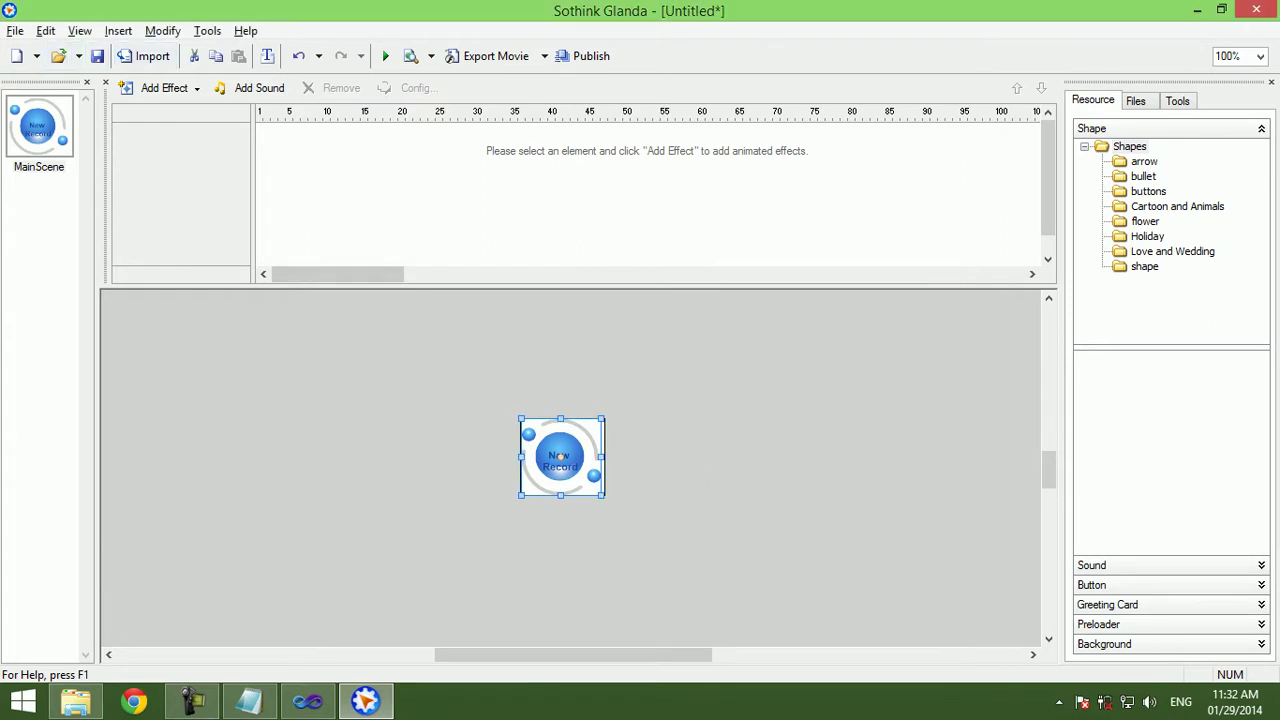
left_click(15, 31)
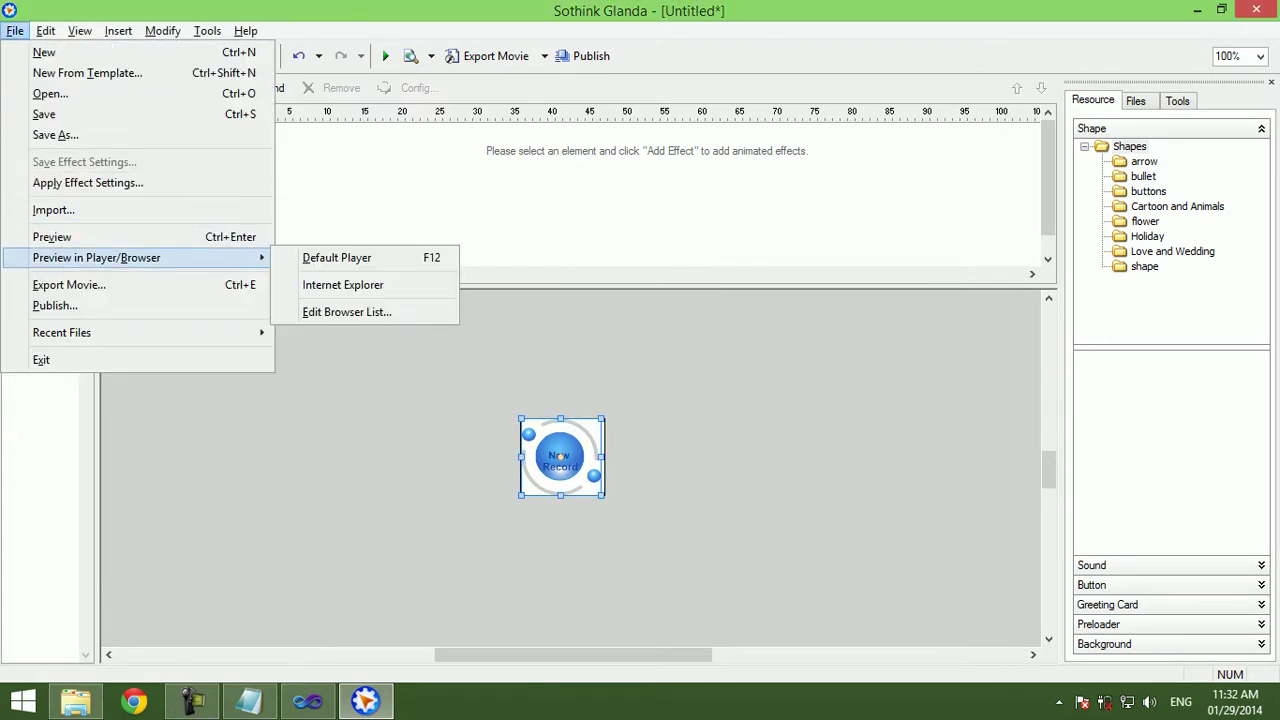
Export the movie as New.swf into CourseSales\bin\Debug's Flash folder, replacing the old file.
left_click(69, 284)
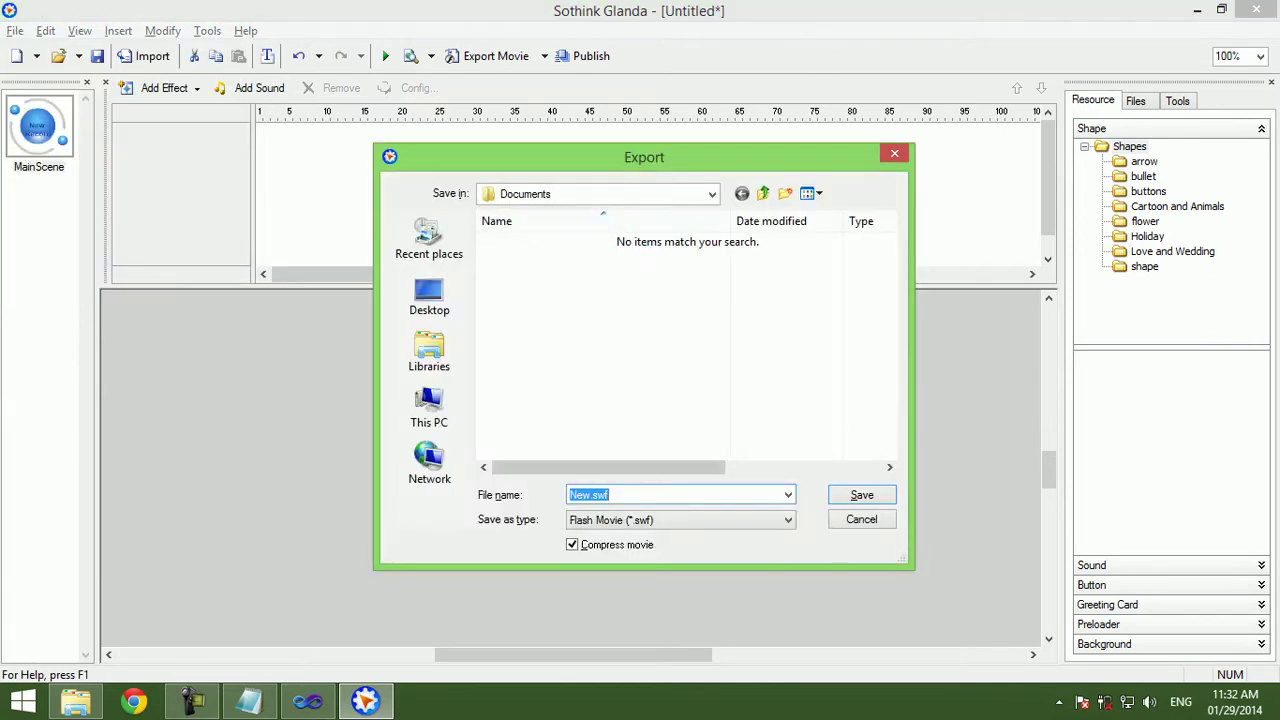
left_click(429, 405)
left_click(584, 404)
scroll(584, 404, "down", 3)
scroll(584, 404, "down", 2)
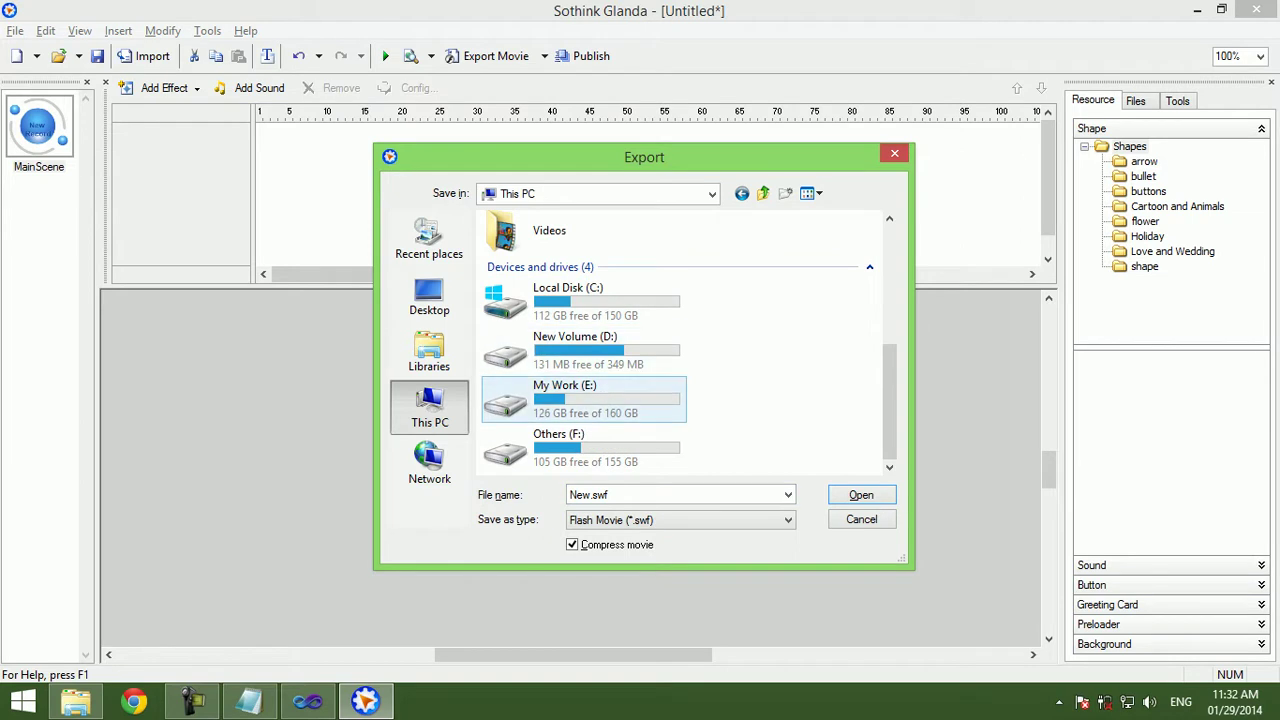
double_click(584, 400)
double_click(530, 312)
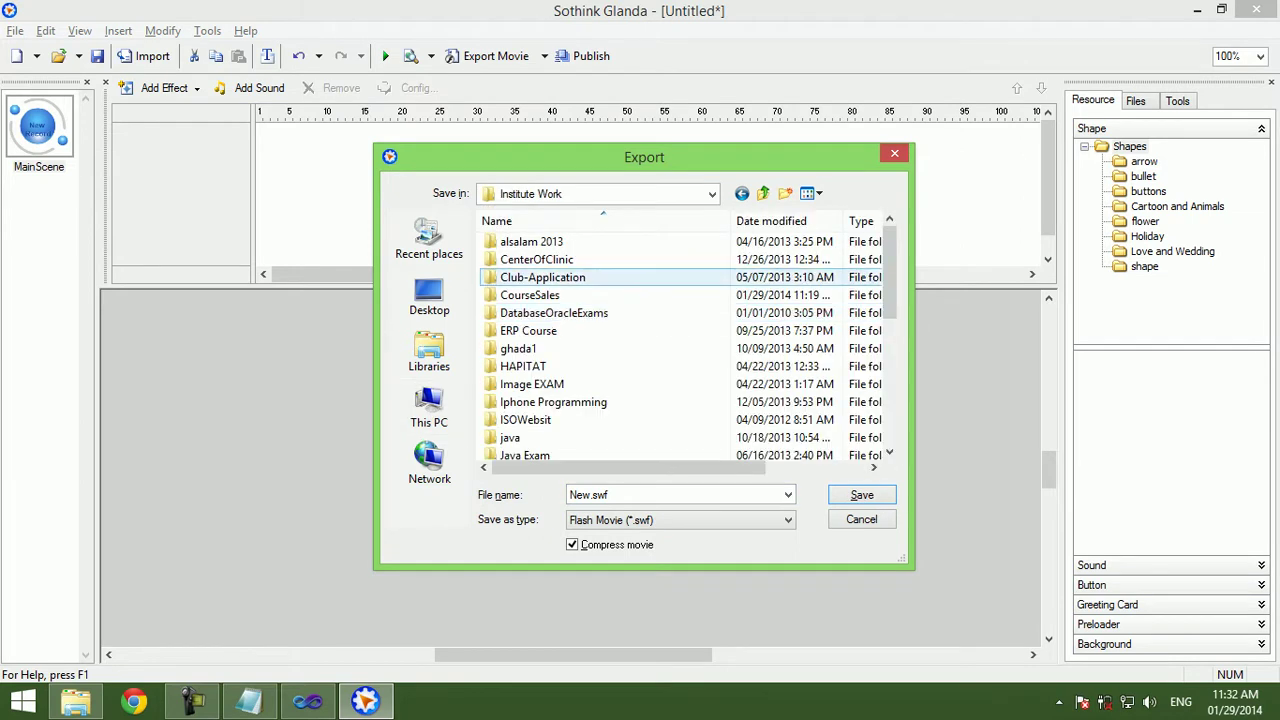
double_click(530, 295)
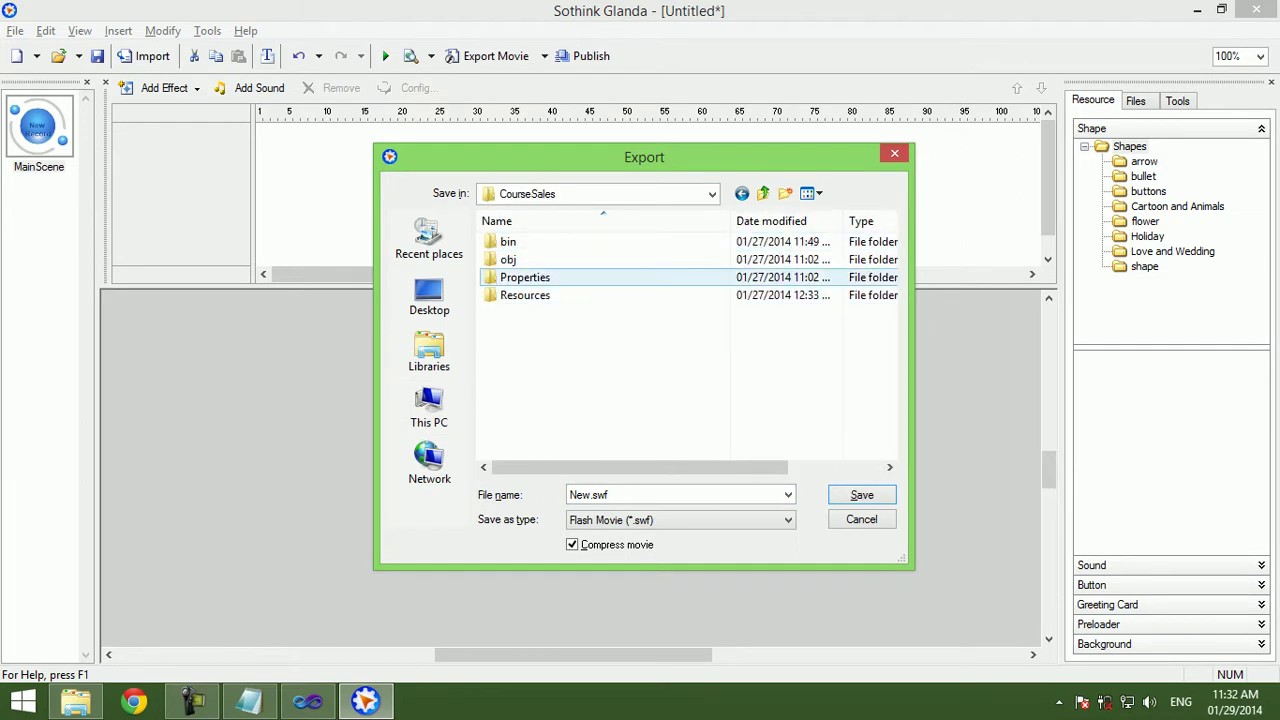
double_click(508, 241)
double_click(512, 241)
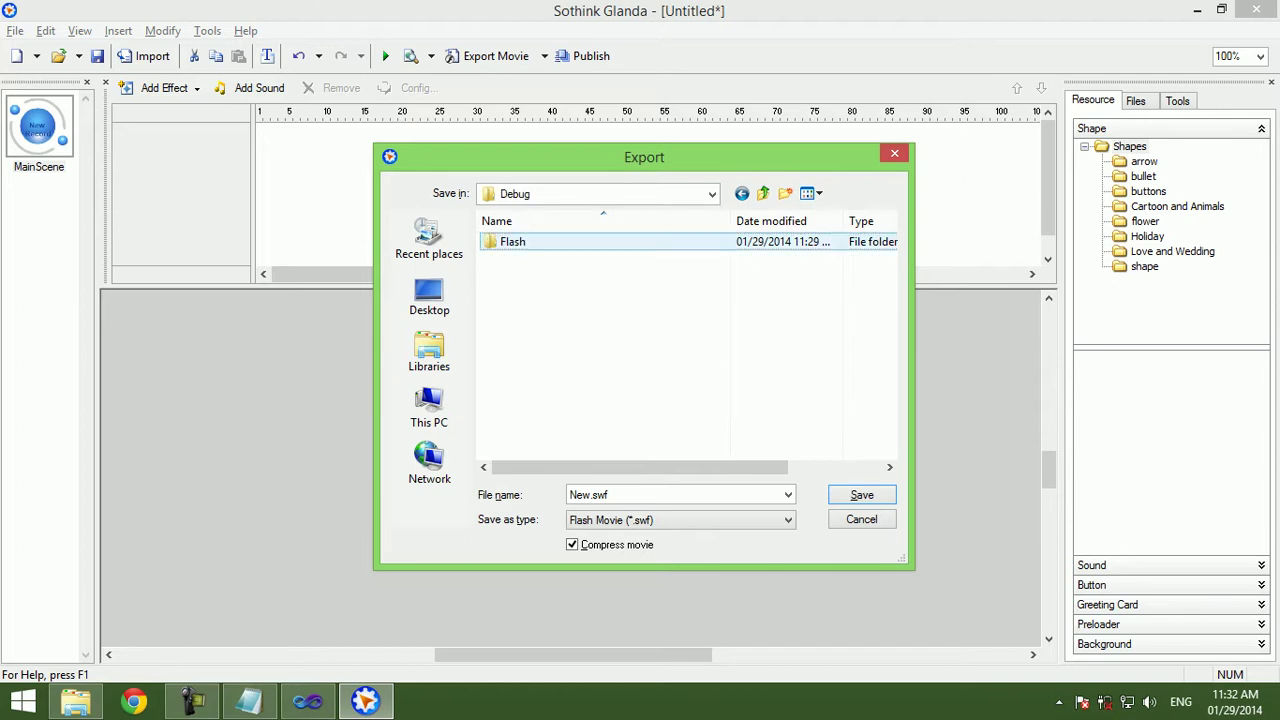
left_click(861, 494)
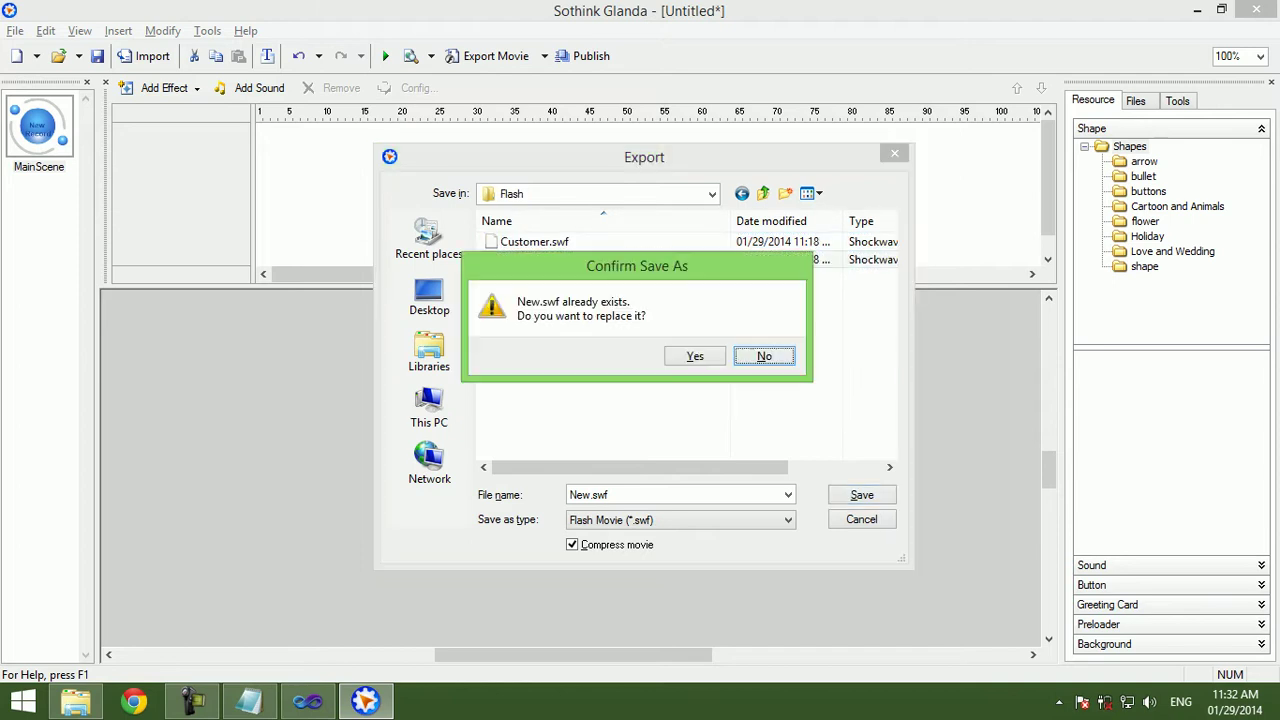
left_click(695, 356)
Test-run CourseSales, enlarge the Flash control to 137×113, and run the form again.
left_click(308, 701)
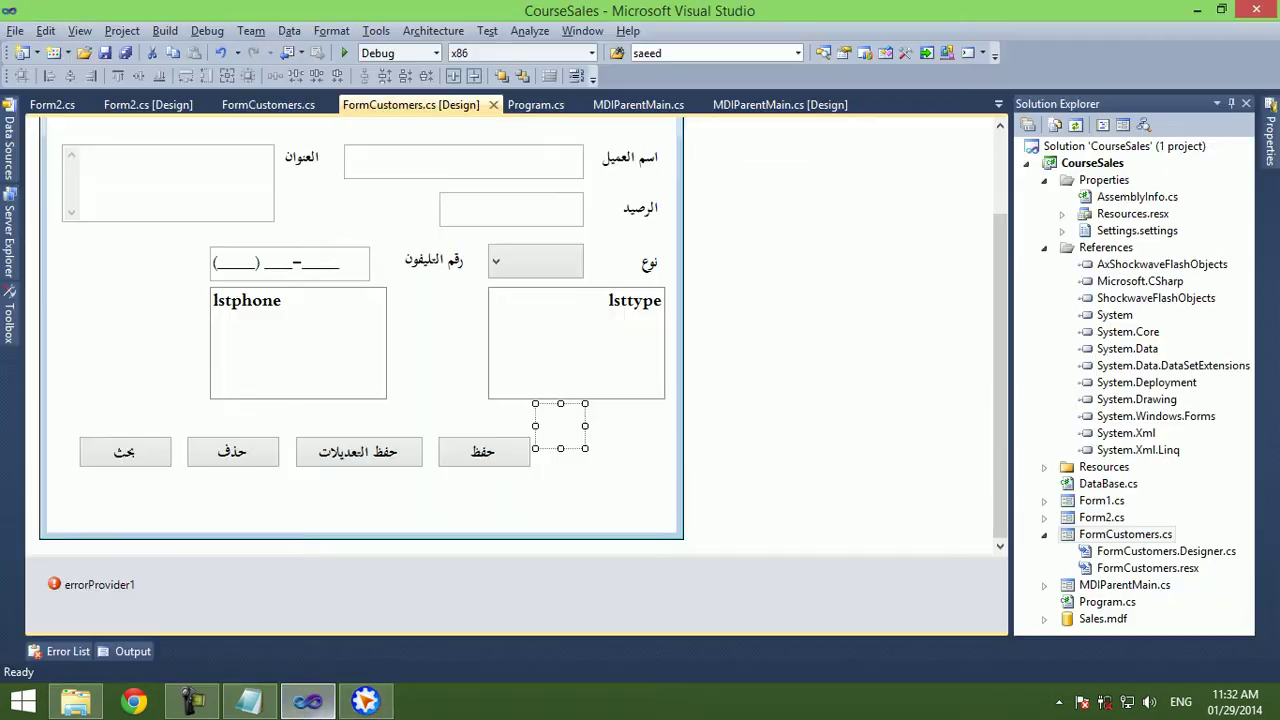
key("F5")
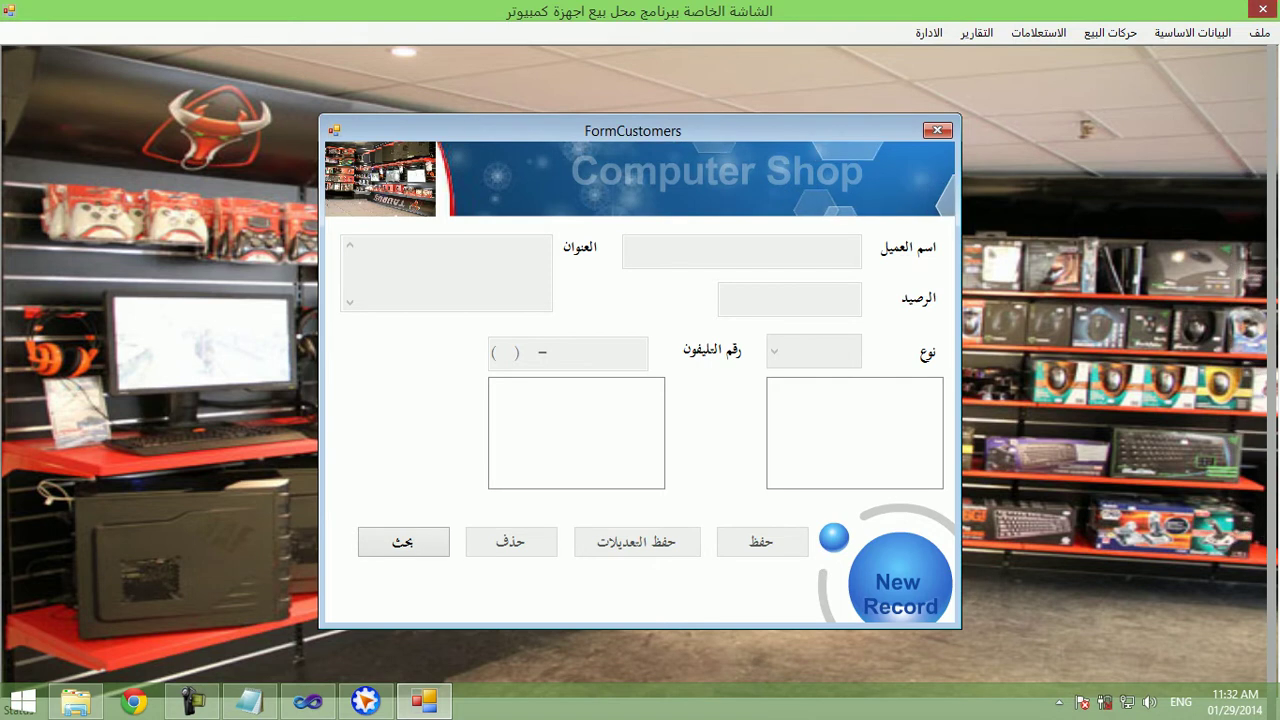
key("alt+F4")
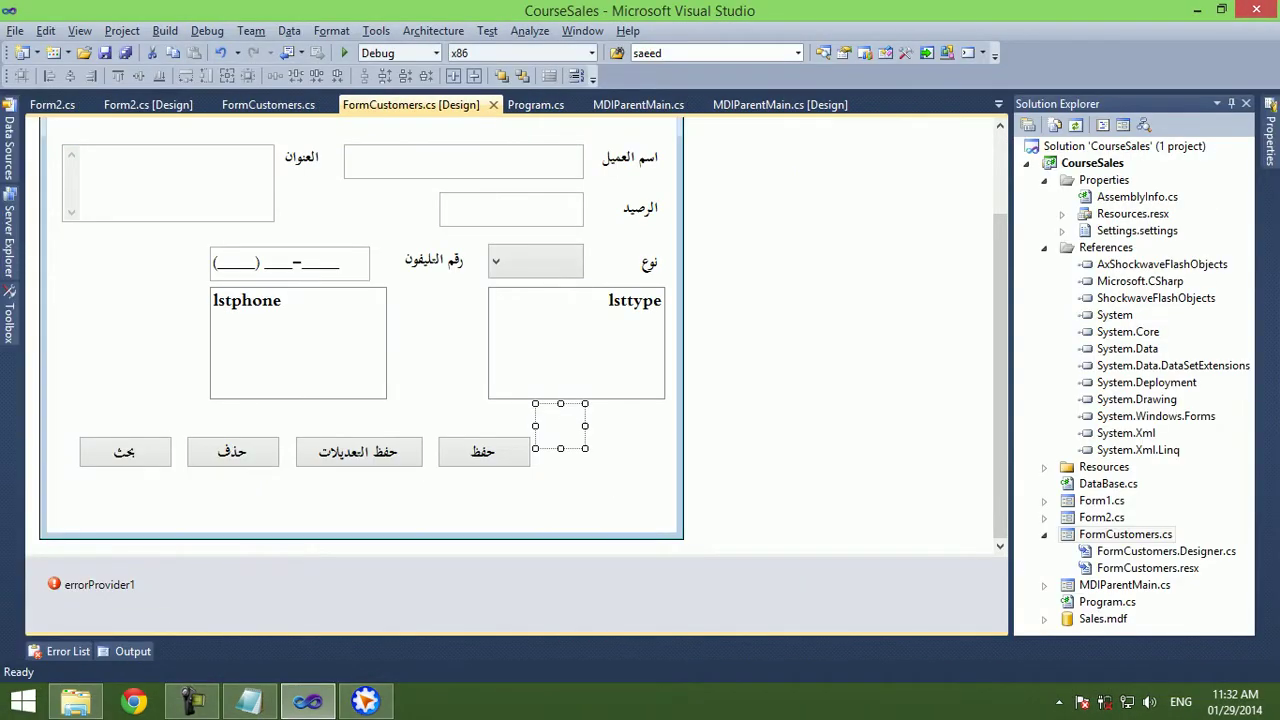
left_click_drag(585, 448, 666, 512)
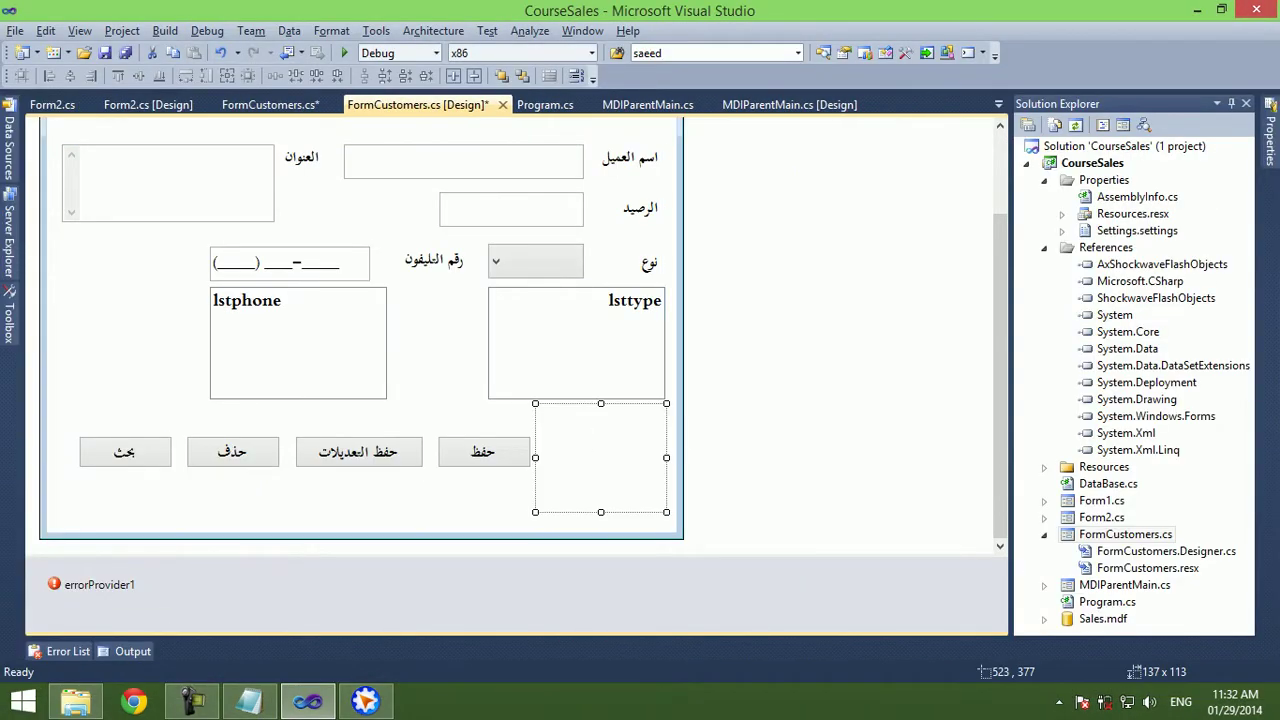
left_click(344, 53)
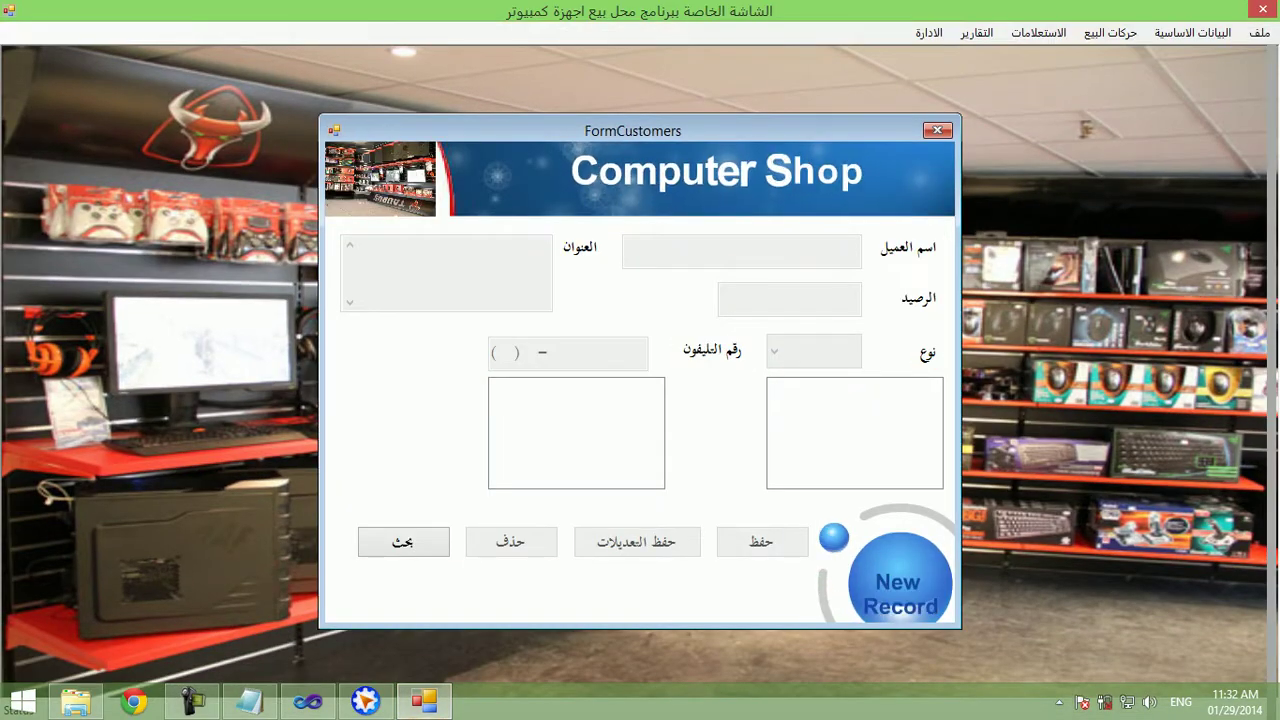
key("alt+F4")
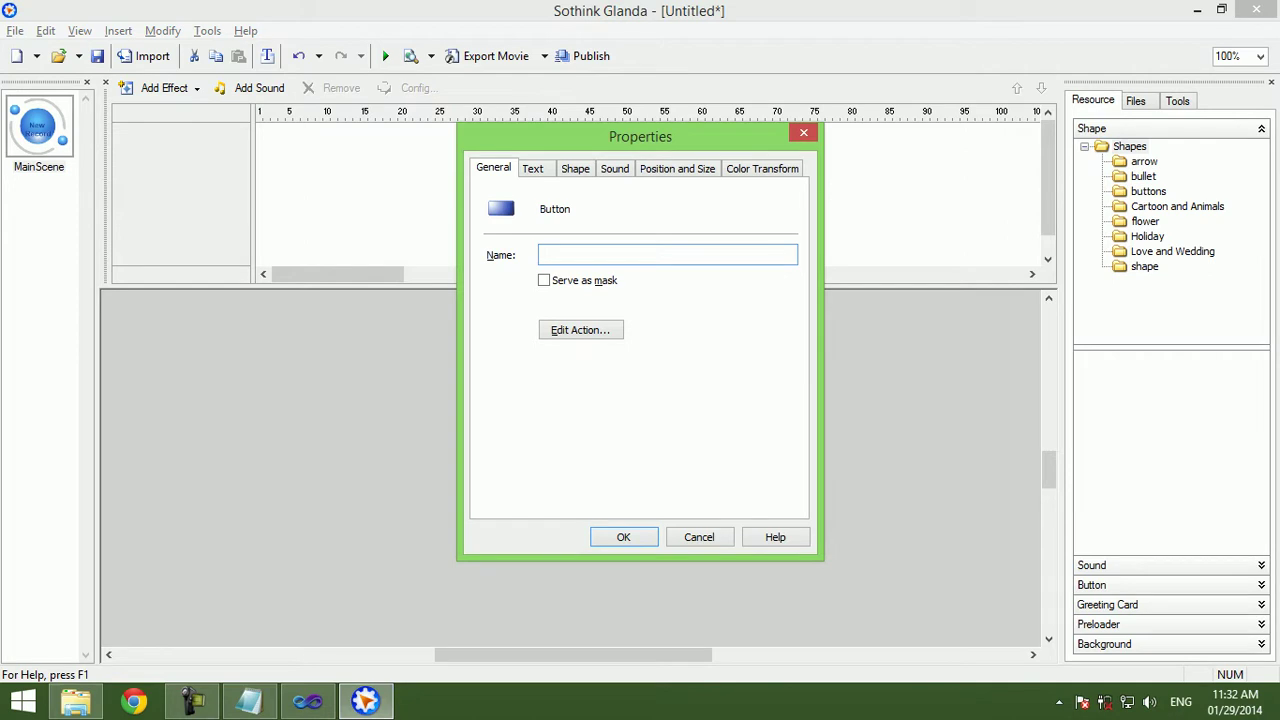
Compare the Symbol 3 and Symbol 2 shapes and inspect Symbol 2 in the shape editor.
key("ctrl+Tab")
key("ctrl+Tab")
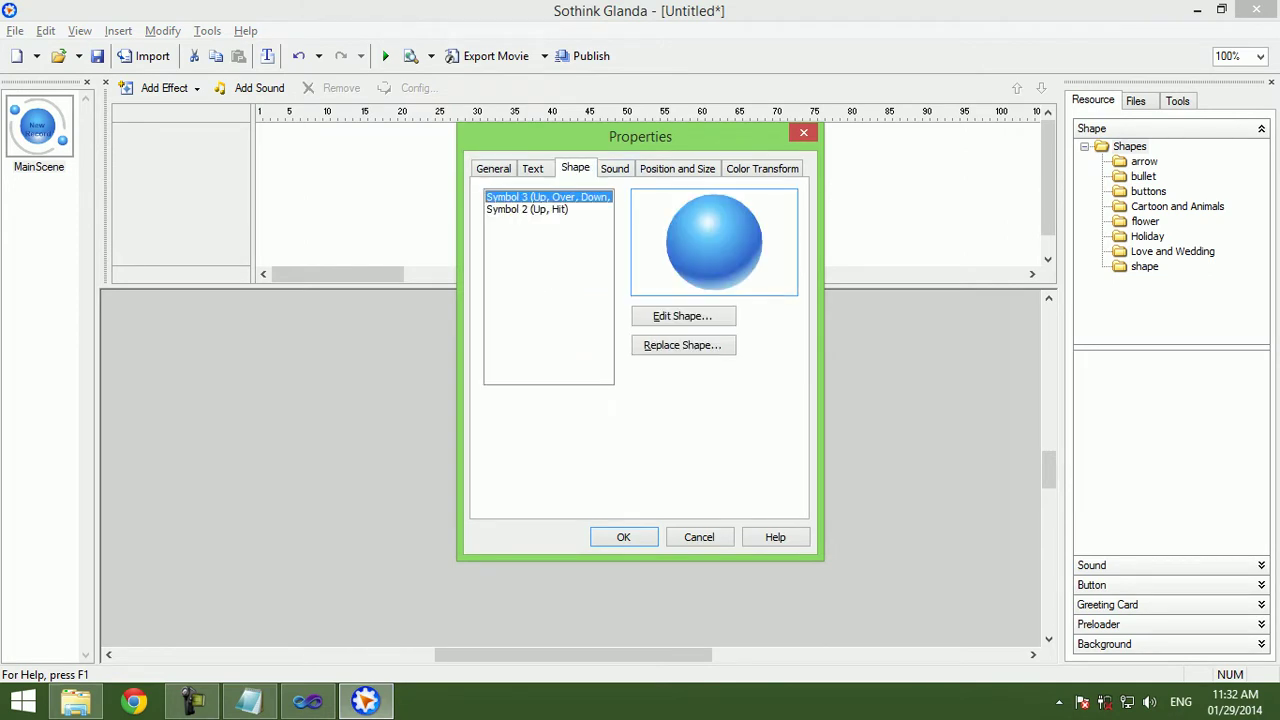
key("Down")
key("Up")
key("Down")
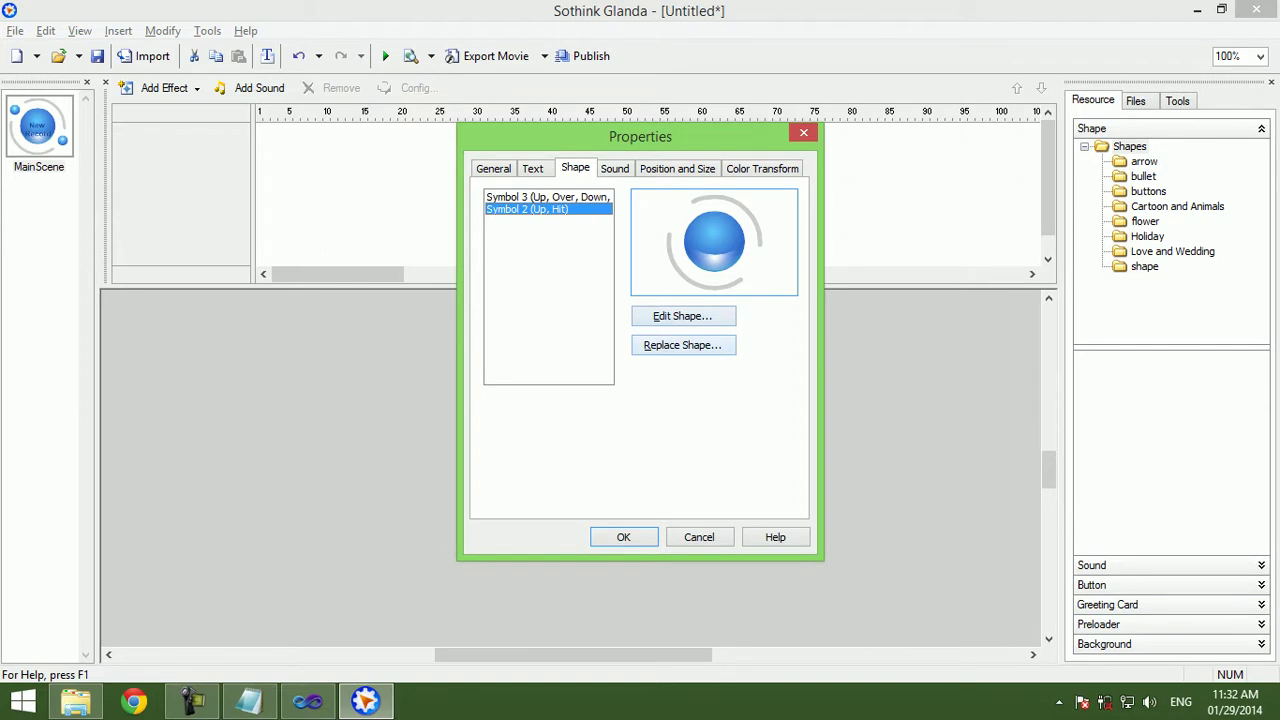
key("alt+e")
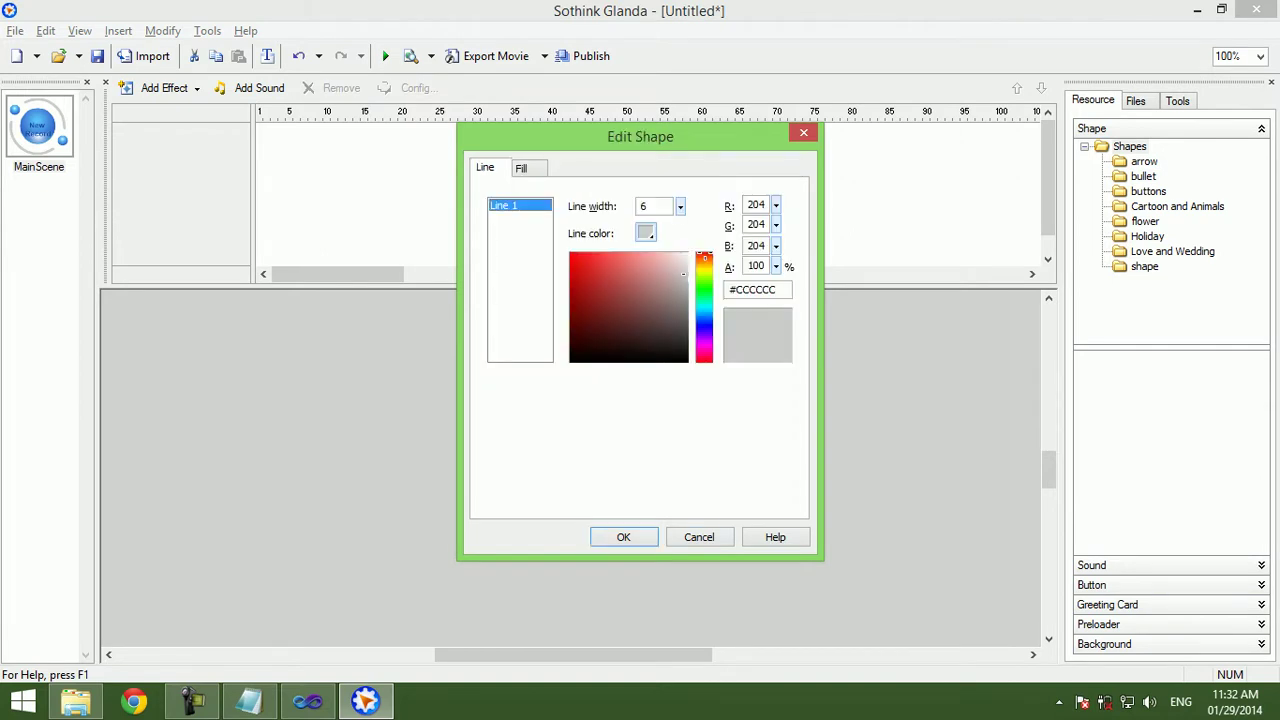
key("Escape")
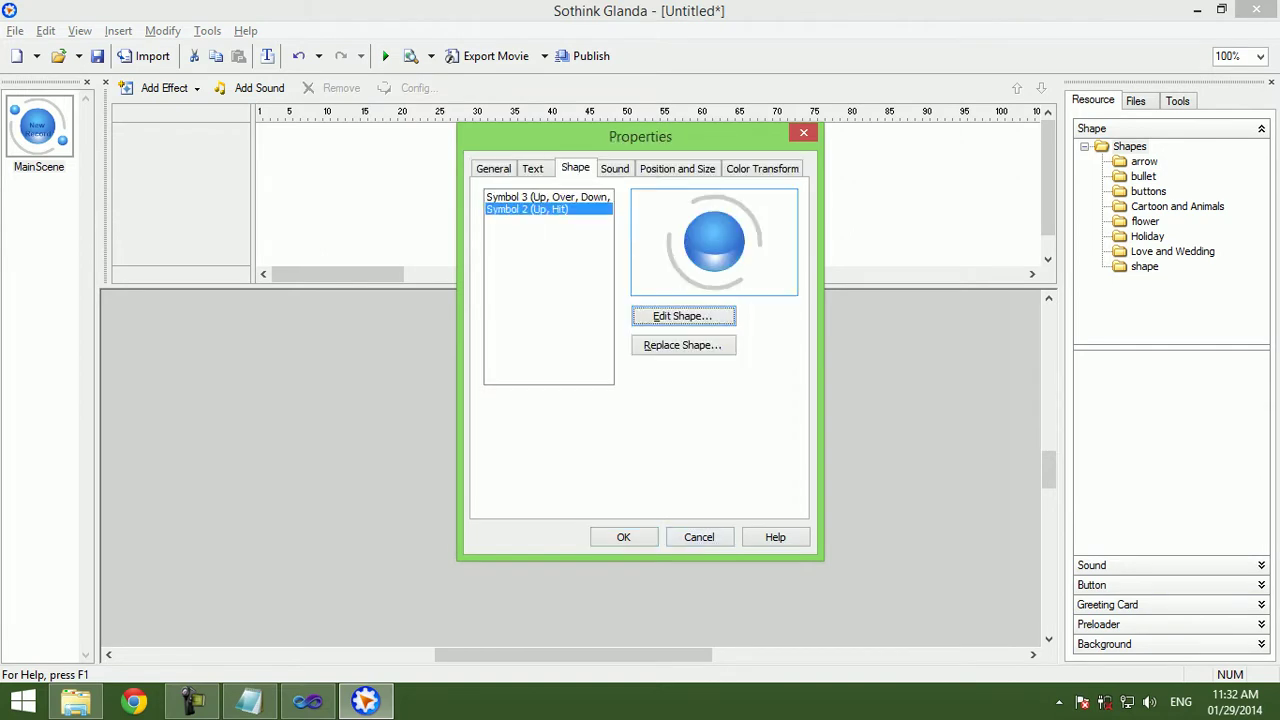
Close the button properties and preview the New Record button movie.
left_click(623, 537)
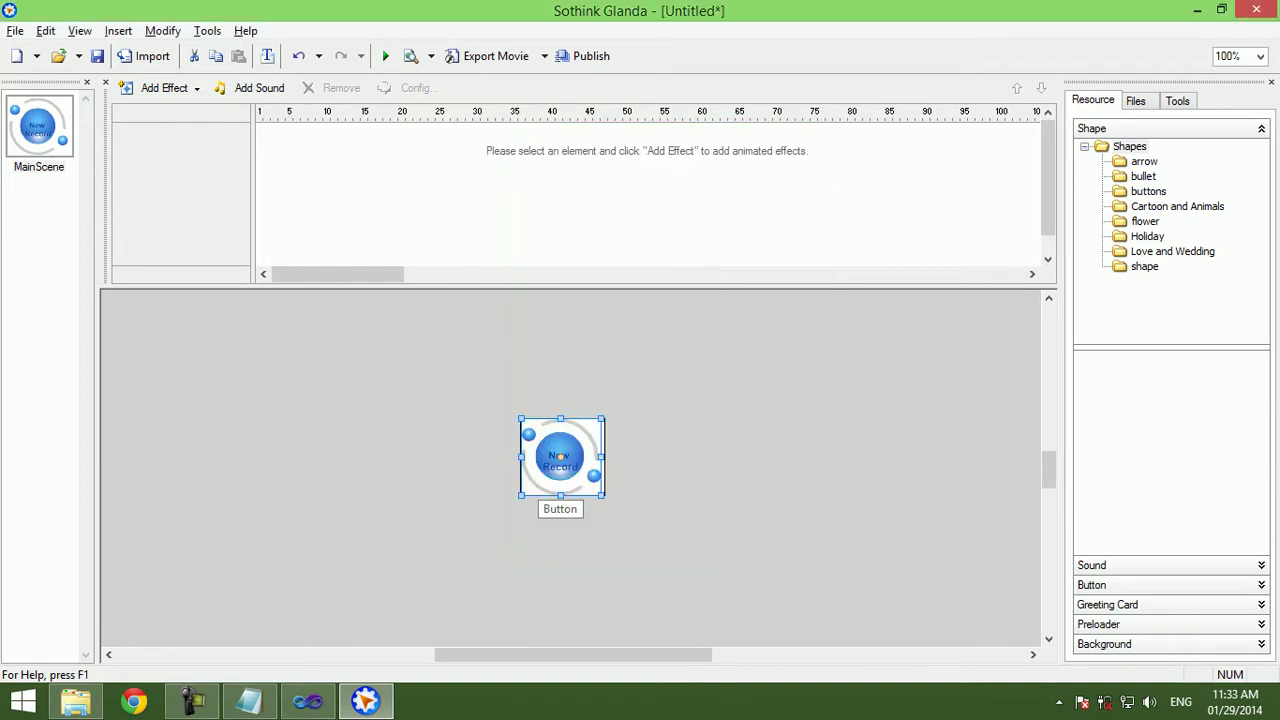
key("ctrl+Return")
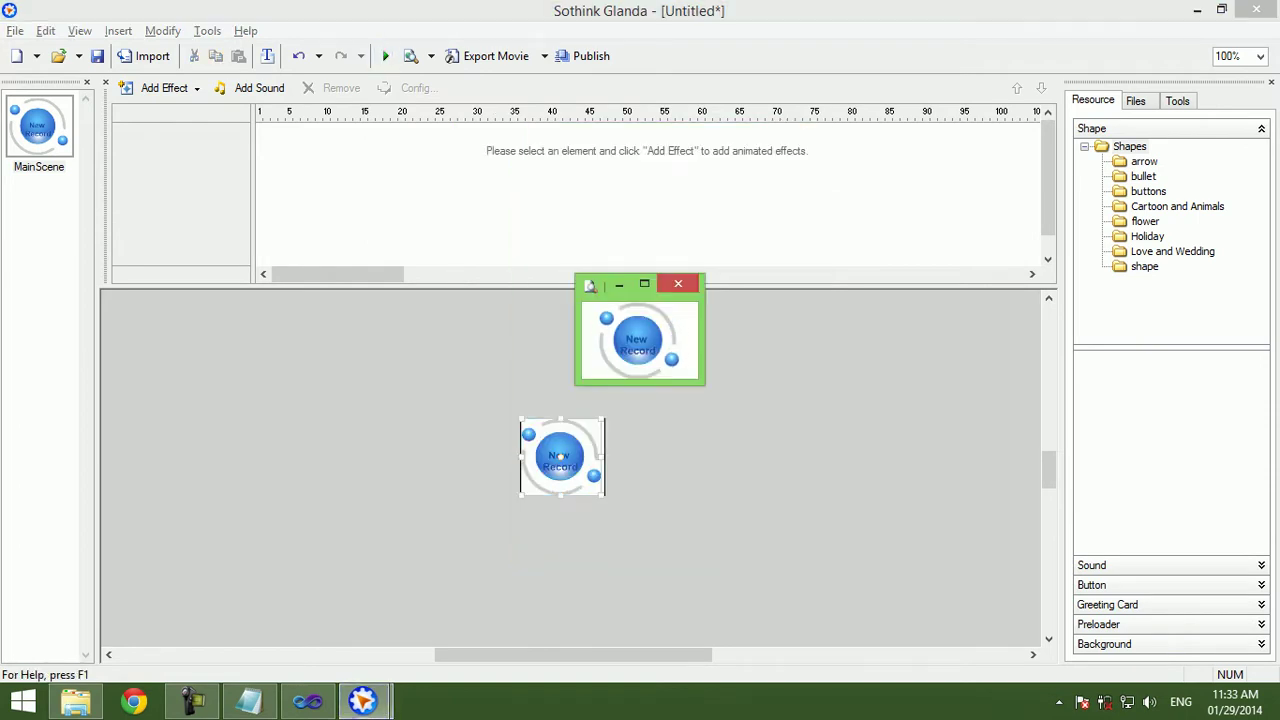
left_click(678, 284)
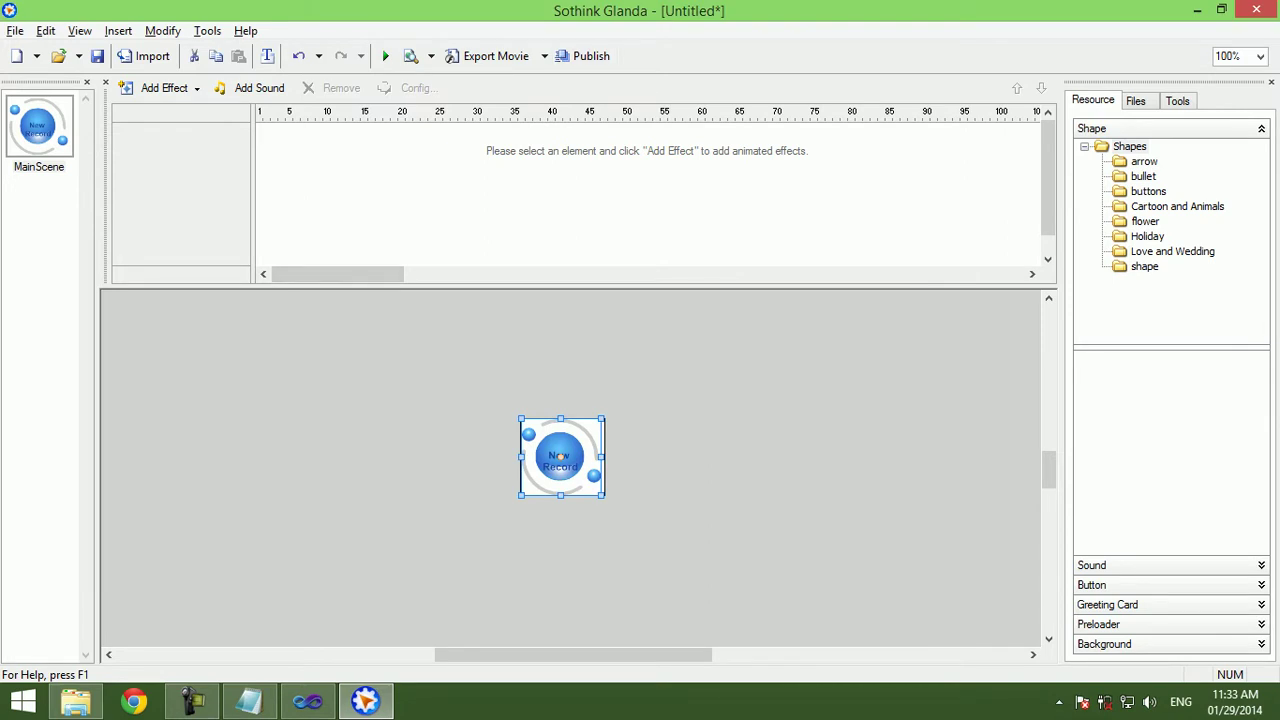
left_click(162, 30)
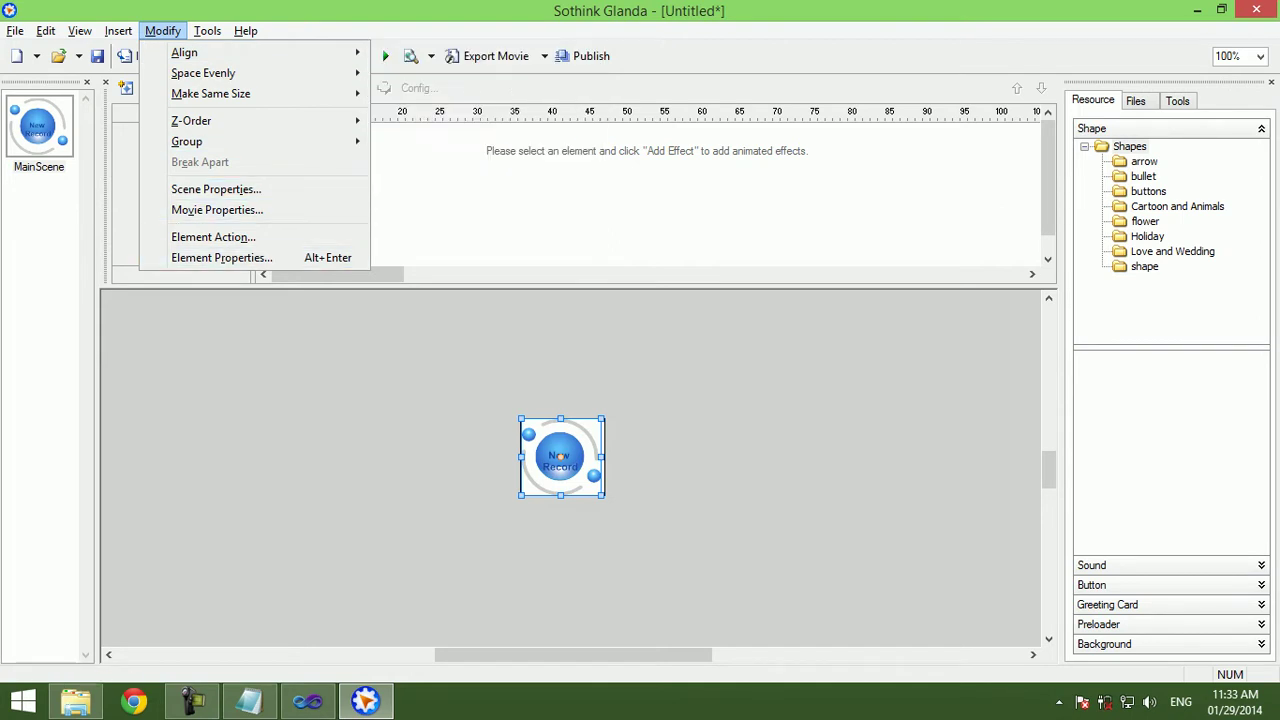
Re-export the movie over New.swf and switch back to Visual Studio.
left_click(15, 31)
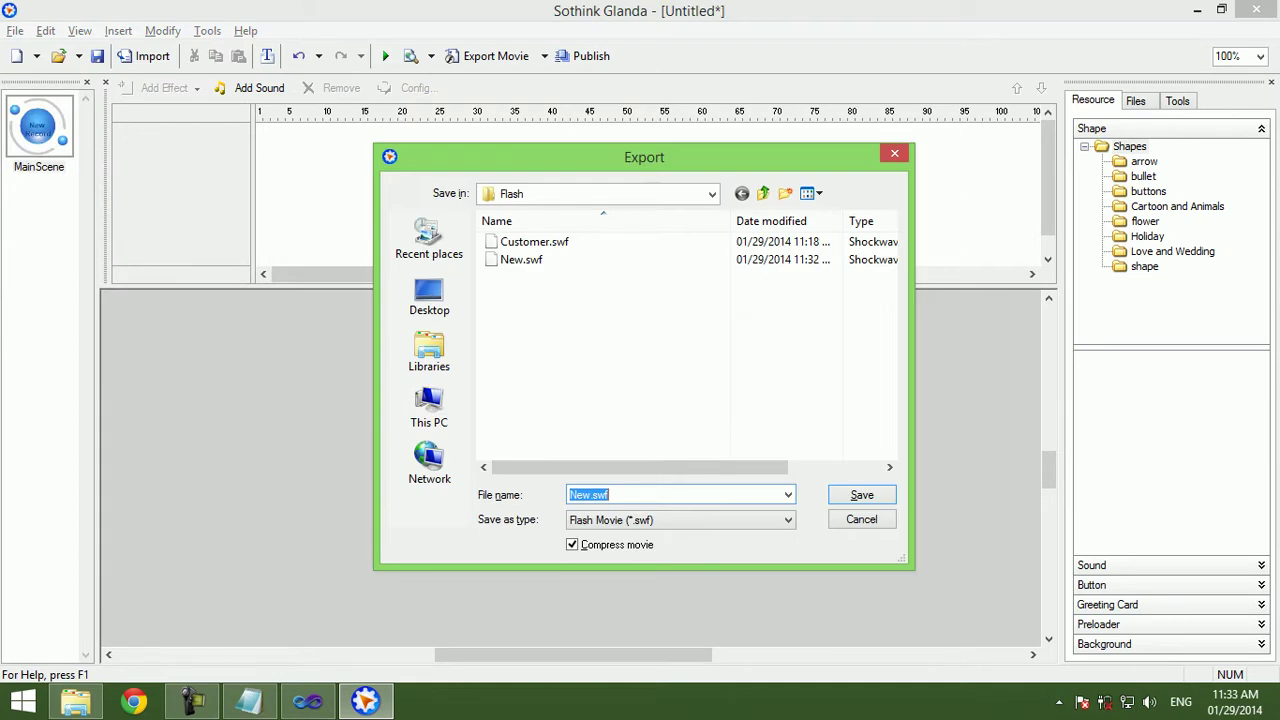
left_click(515, 259)
left_click(861, 494)
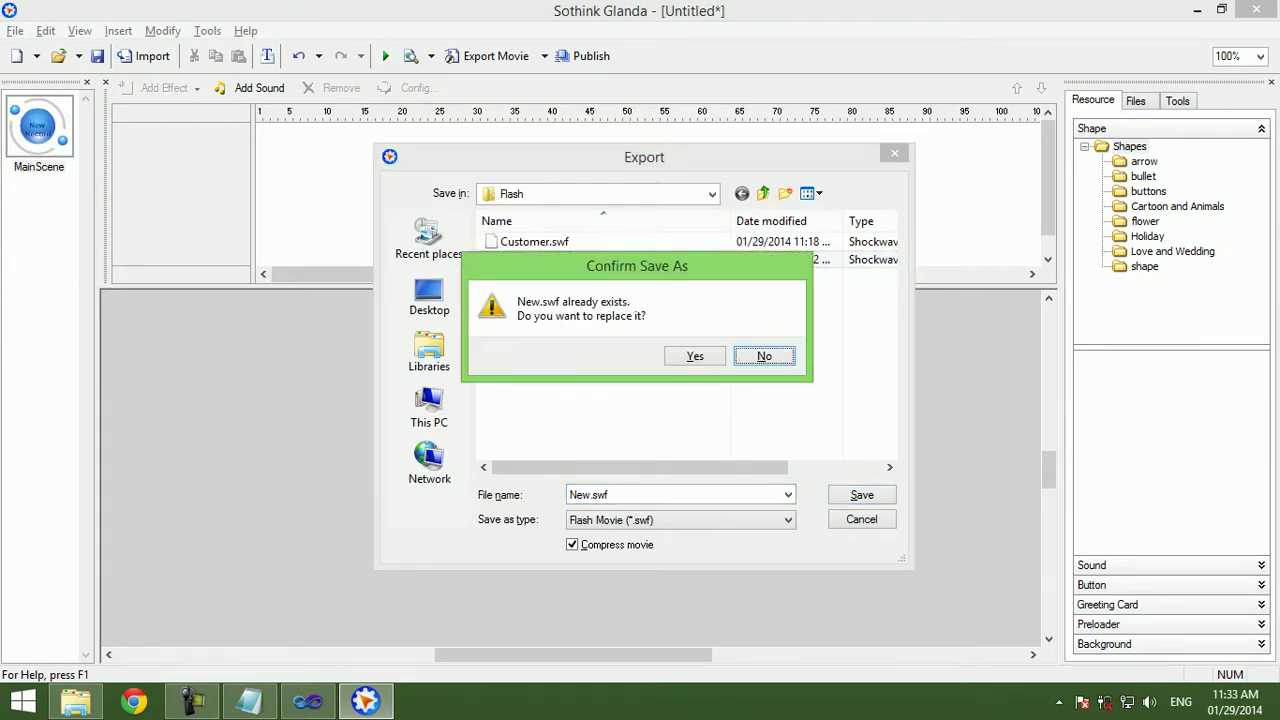
left_click(694, 356)
left_click(307, 701)
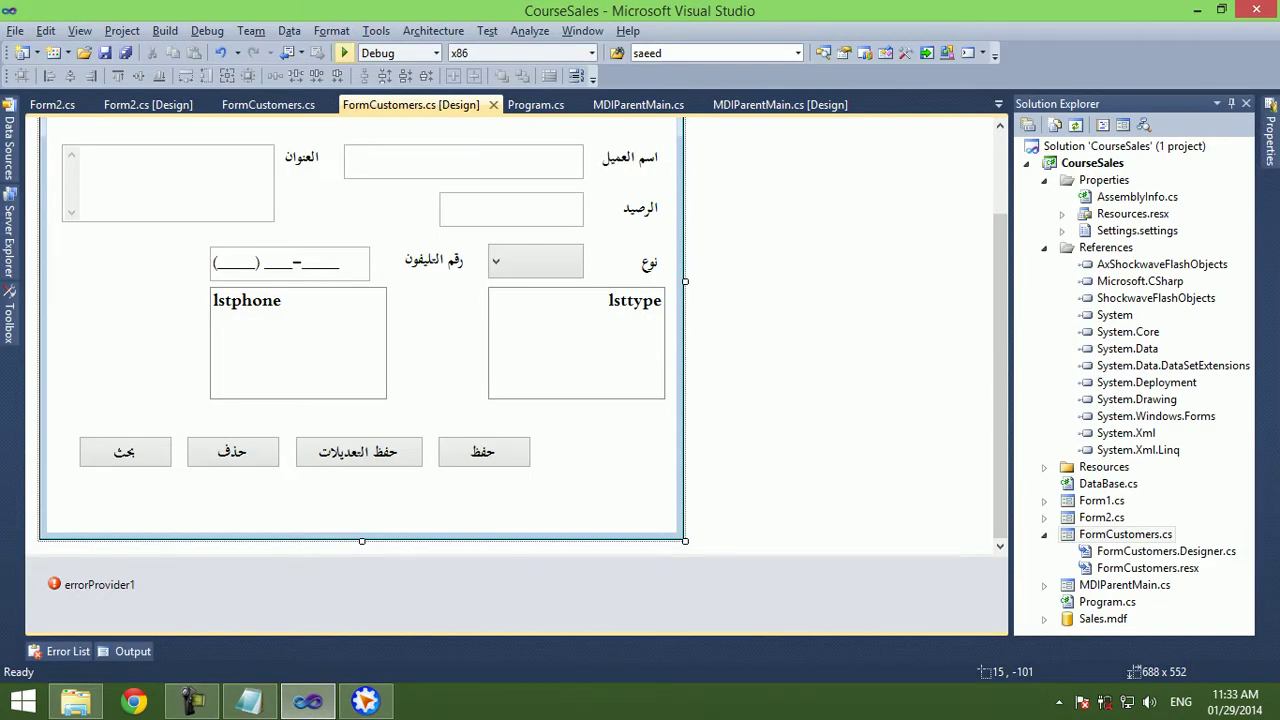
Test-run and stop the app, widen the form, and paste a new Flash control beside حفظ.
key("F5")
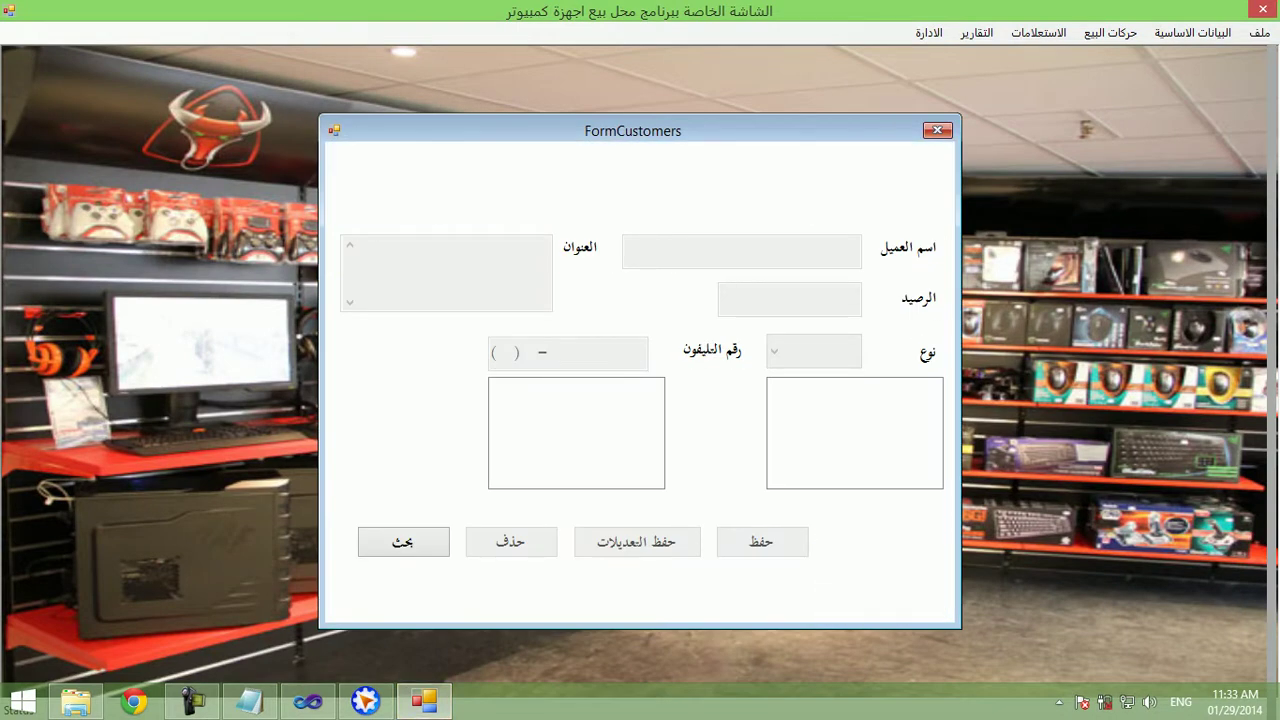
left_click(937, 130)
left_click(307, 701)
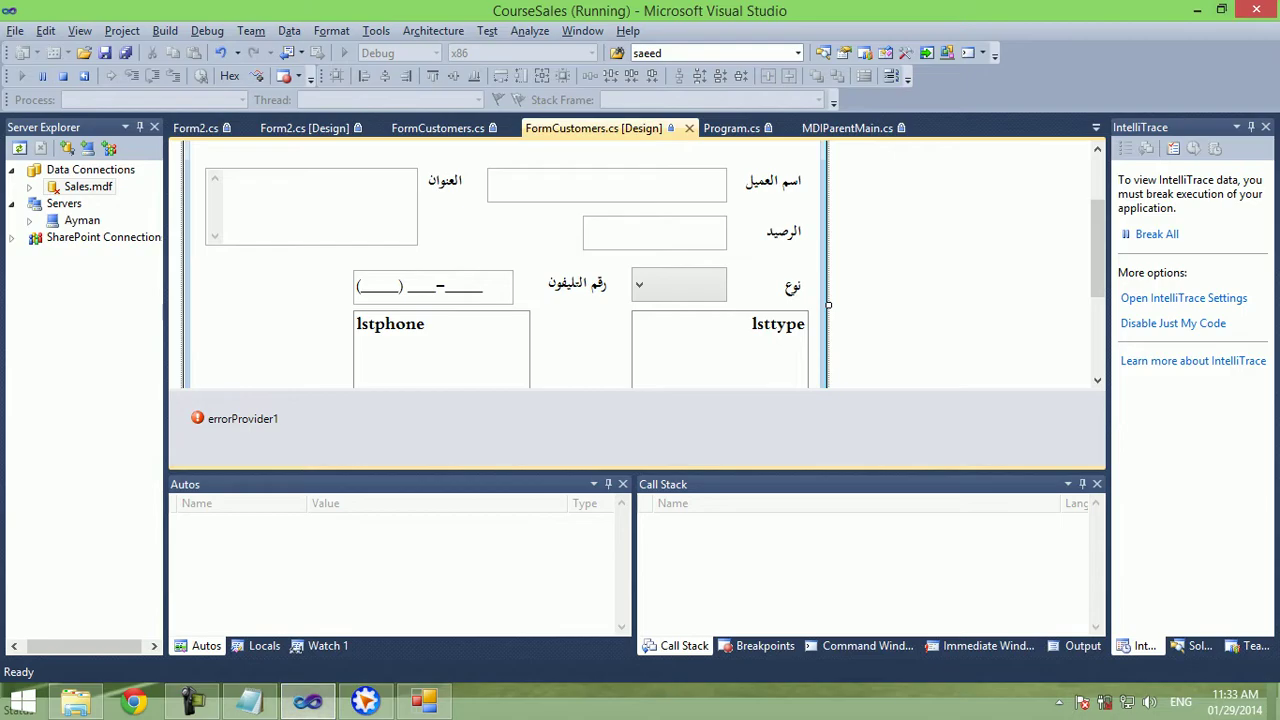
left_click(62, 76)
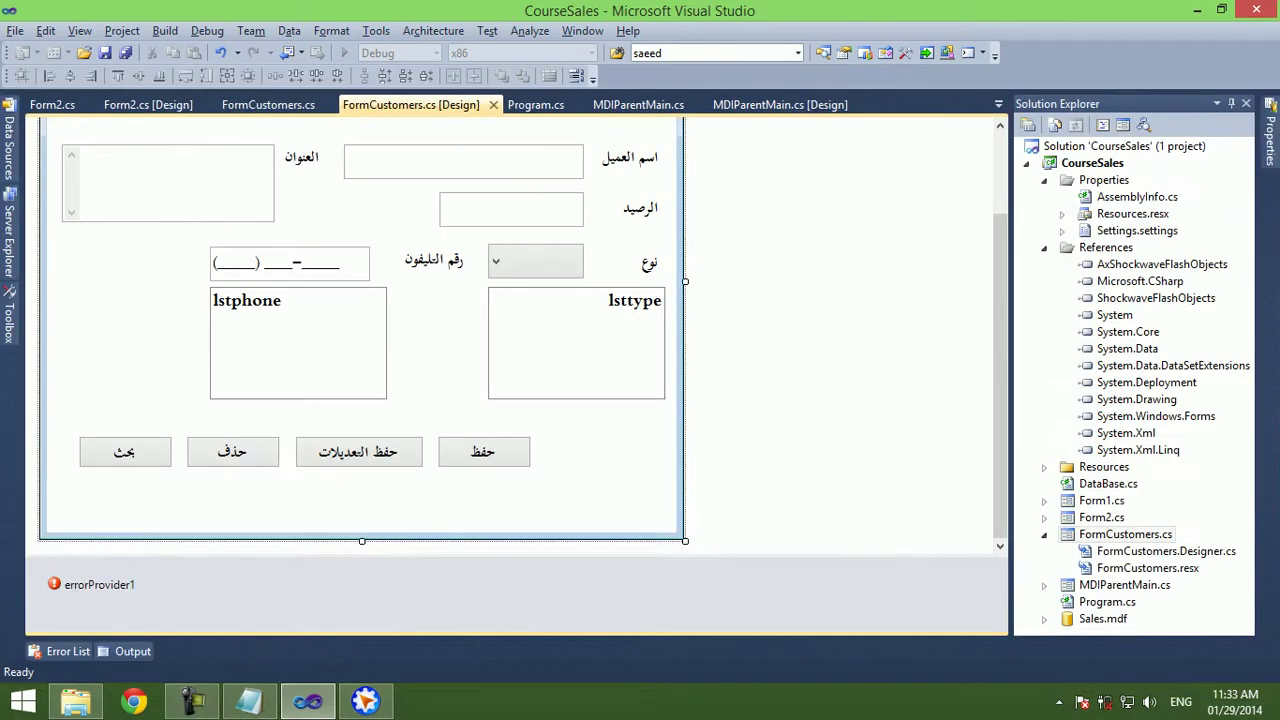
left_click_drag(685, 541, 813, 541)
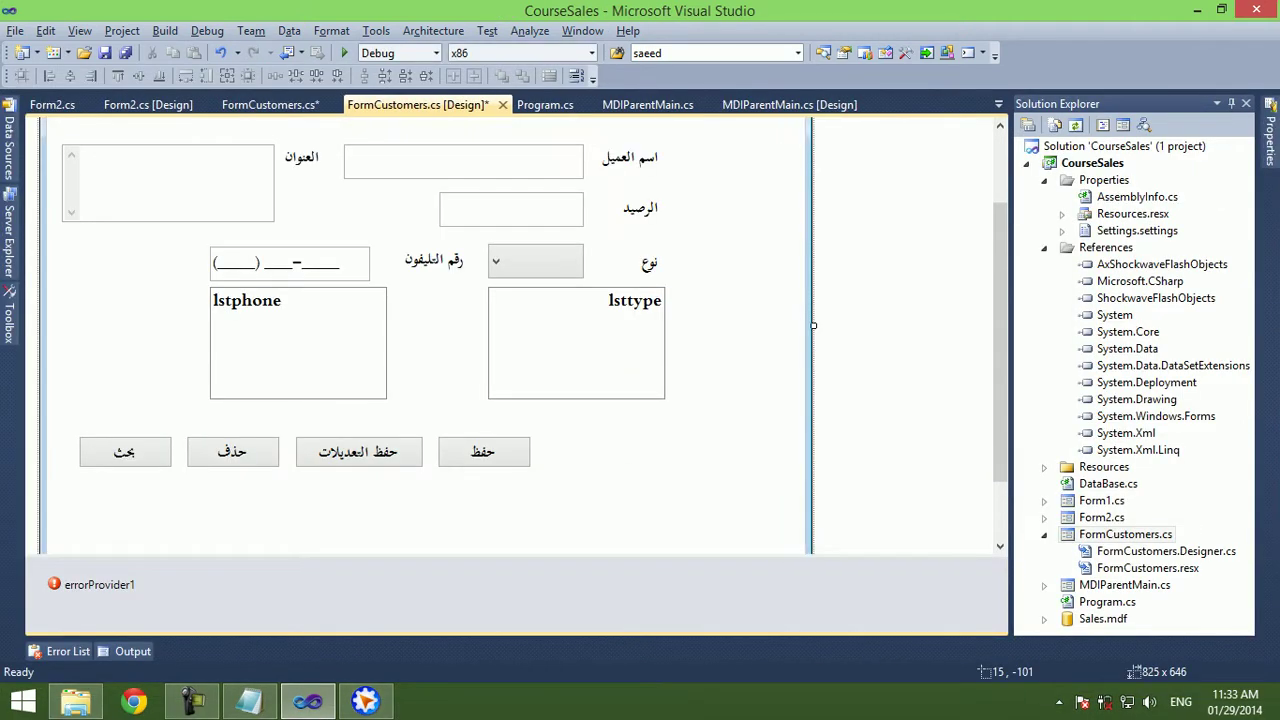
key("ctrl+v")
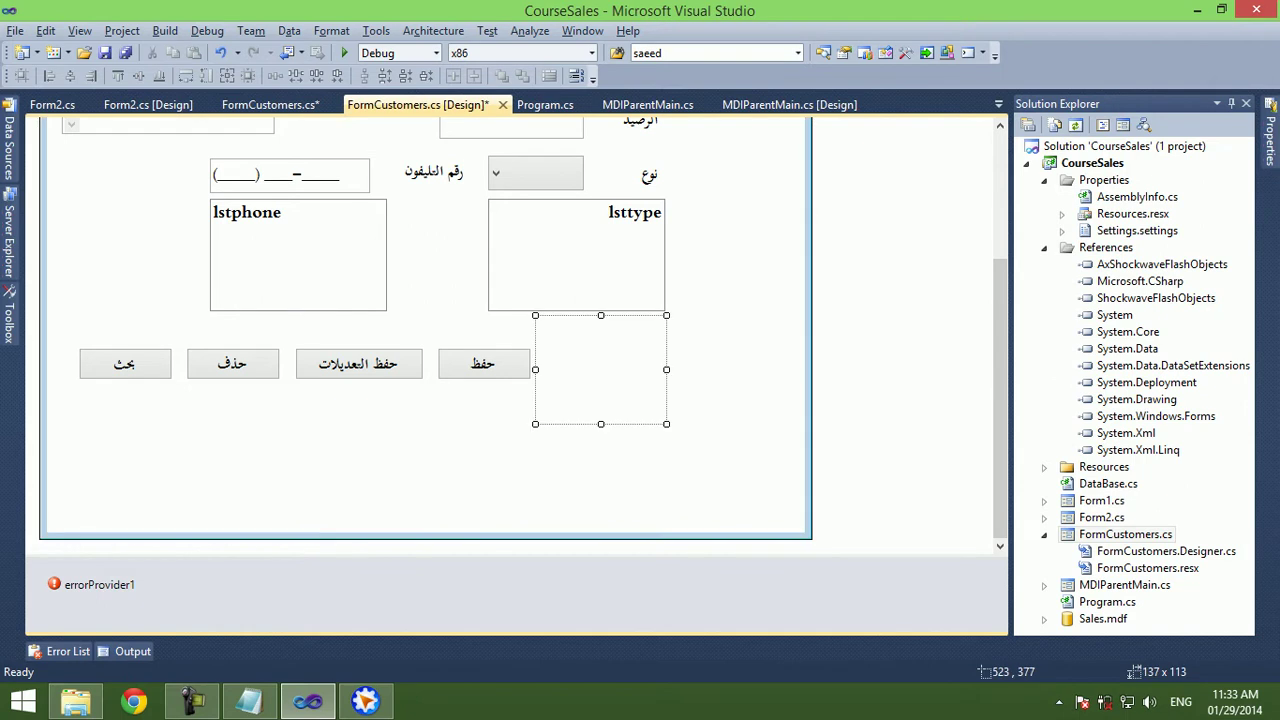
left_click_drag(601, 370, 633, 403)
Test-run the form, shrink the Flash control to 48×46, and test it again.
left_click(344, 53)
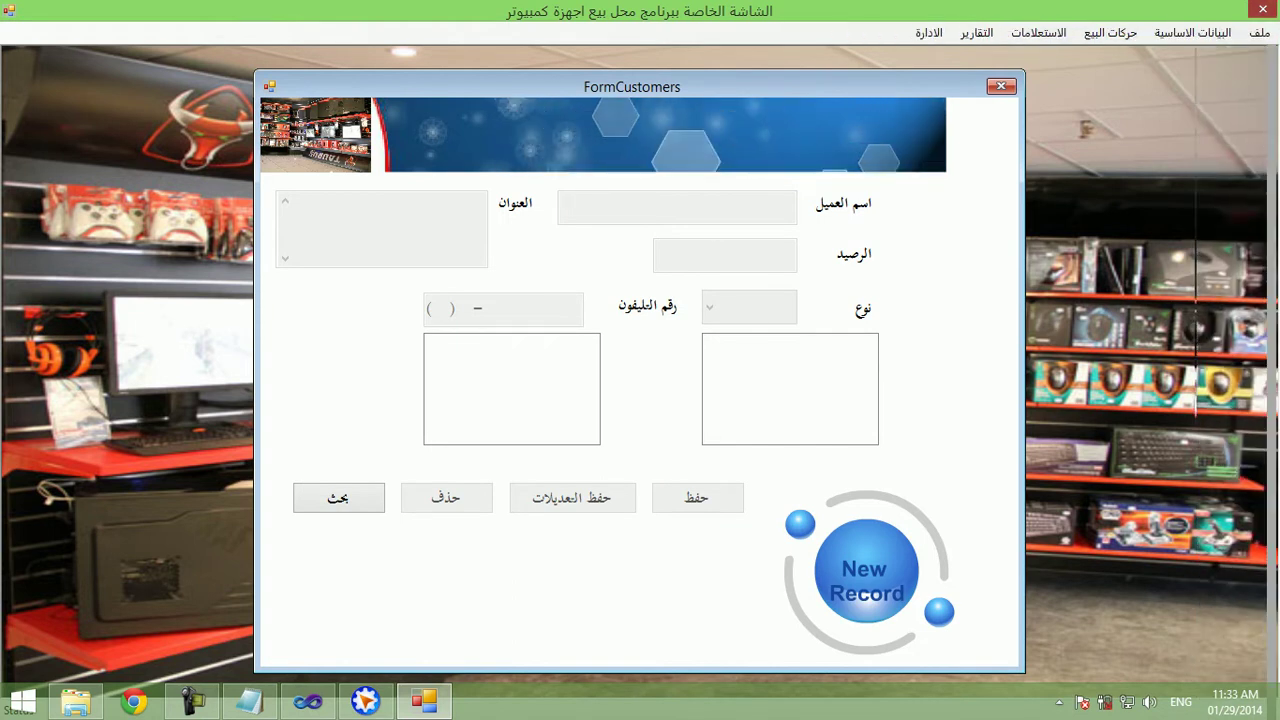
key("alt+F4")
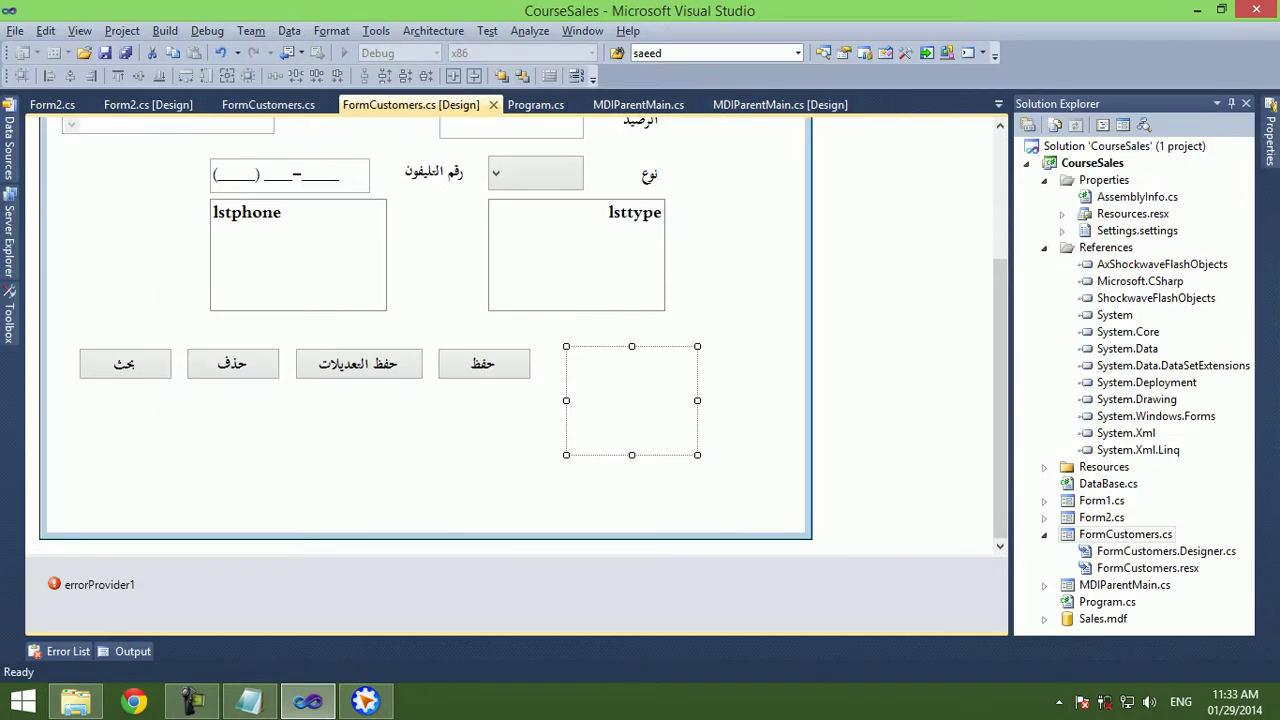
mouse_move(697, 455)
left_mouse_down()
mouse_move(620, 379)
mouse_move(614, 392)
left_mouse_up()
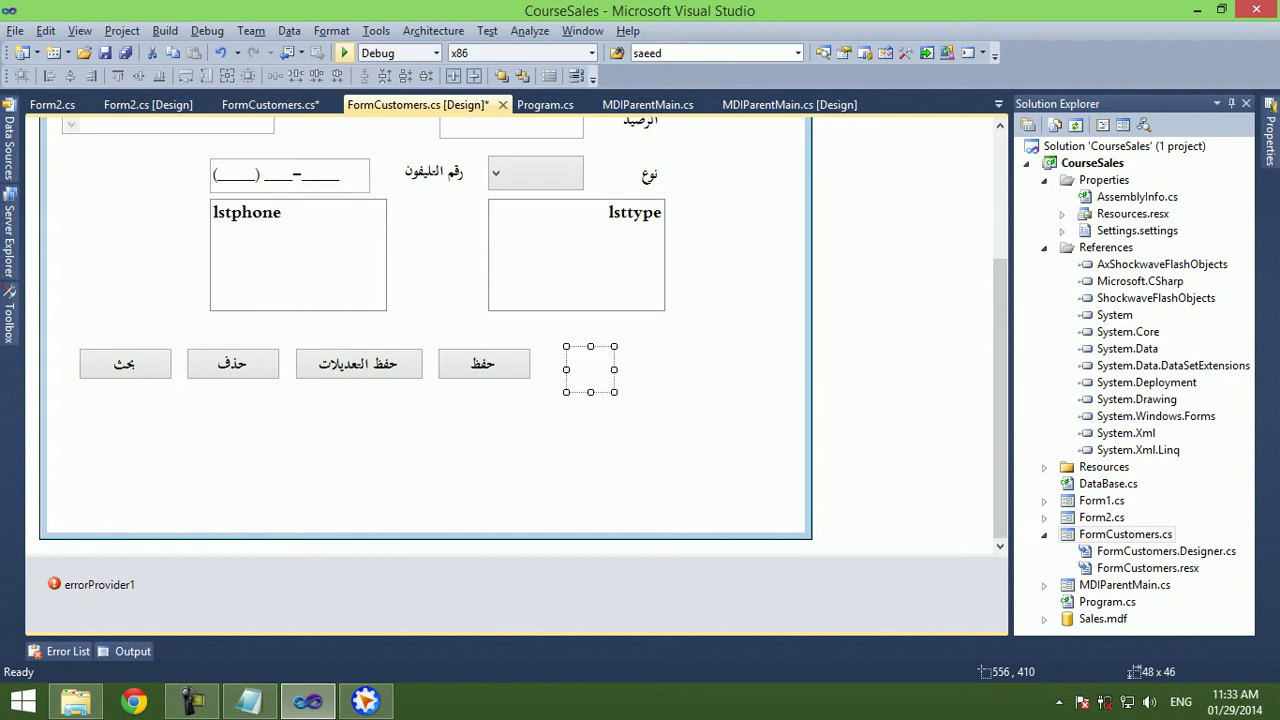
left_click(344, 53)
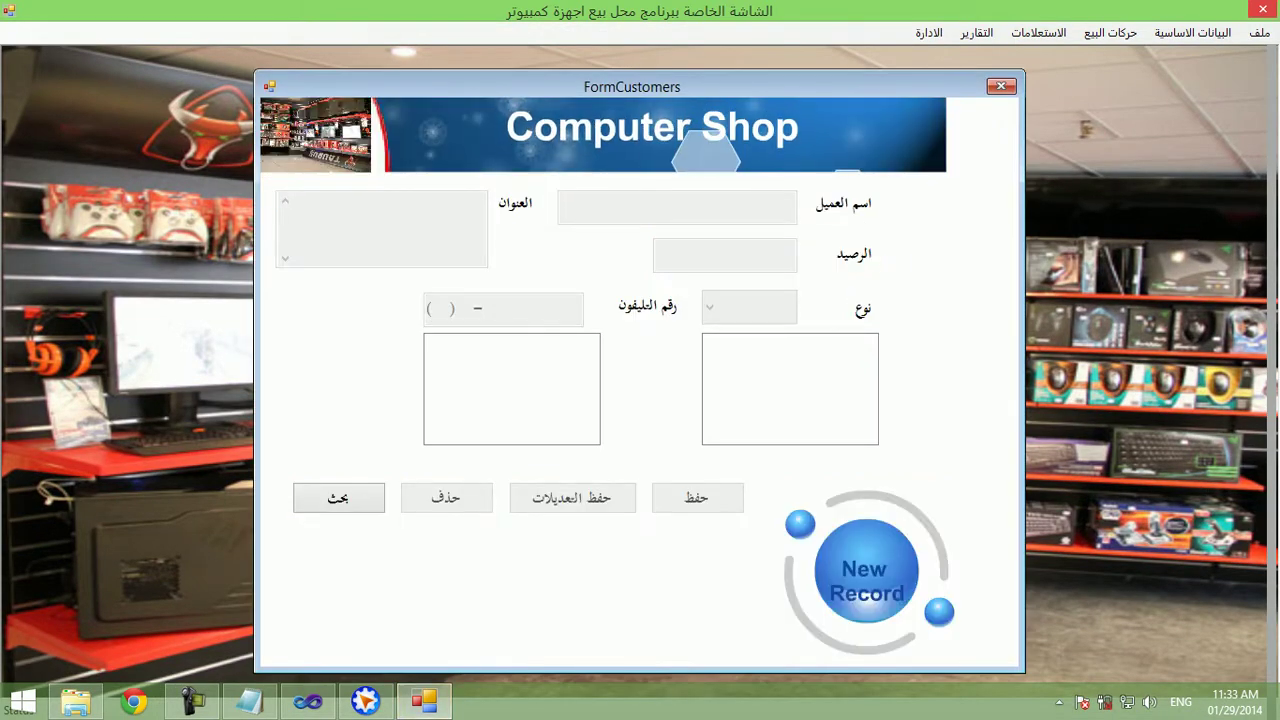
key("alt+F4")
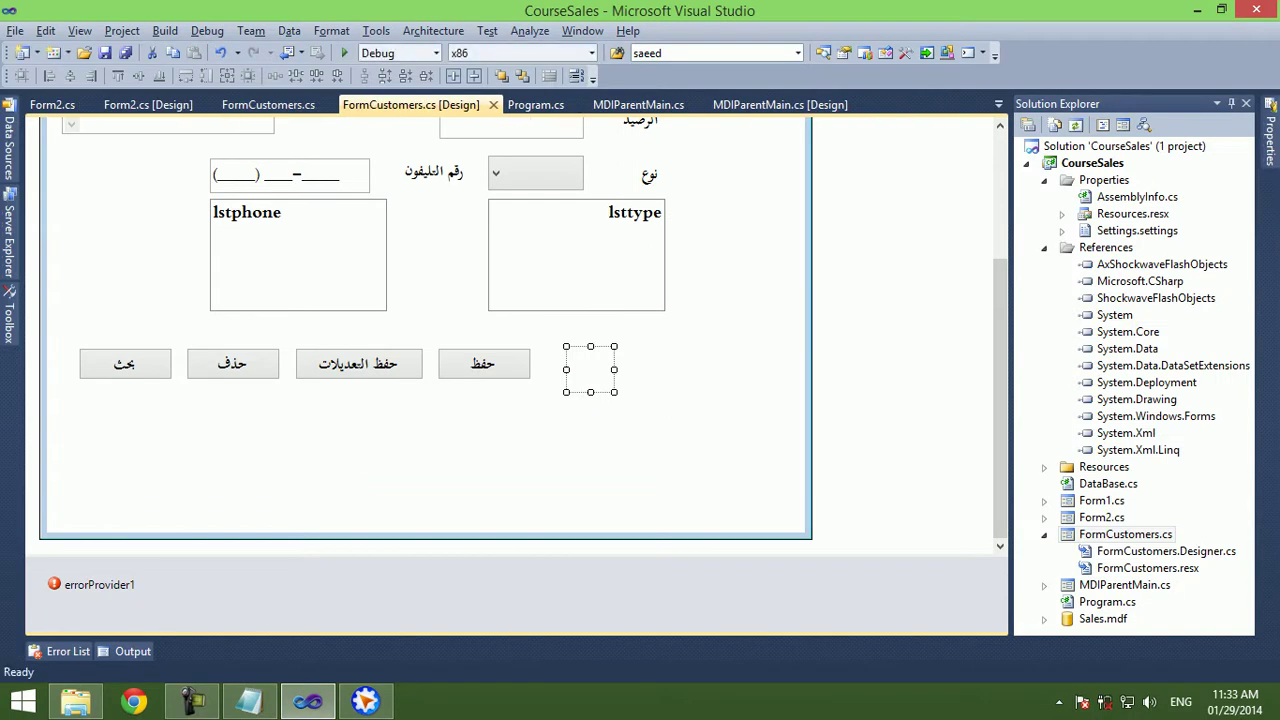
left_click(366, 701)
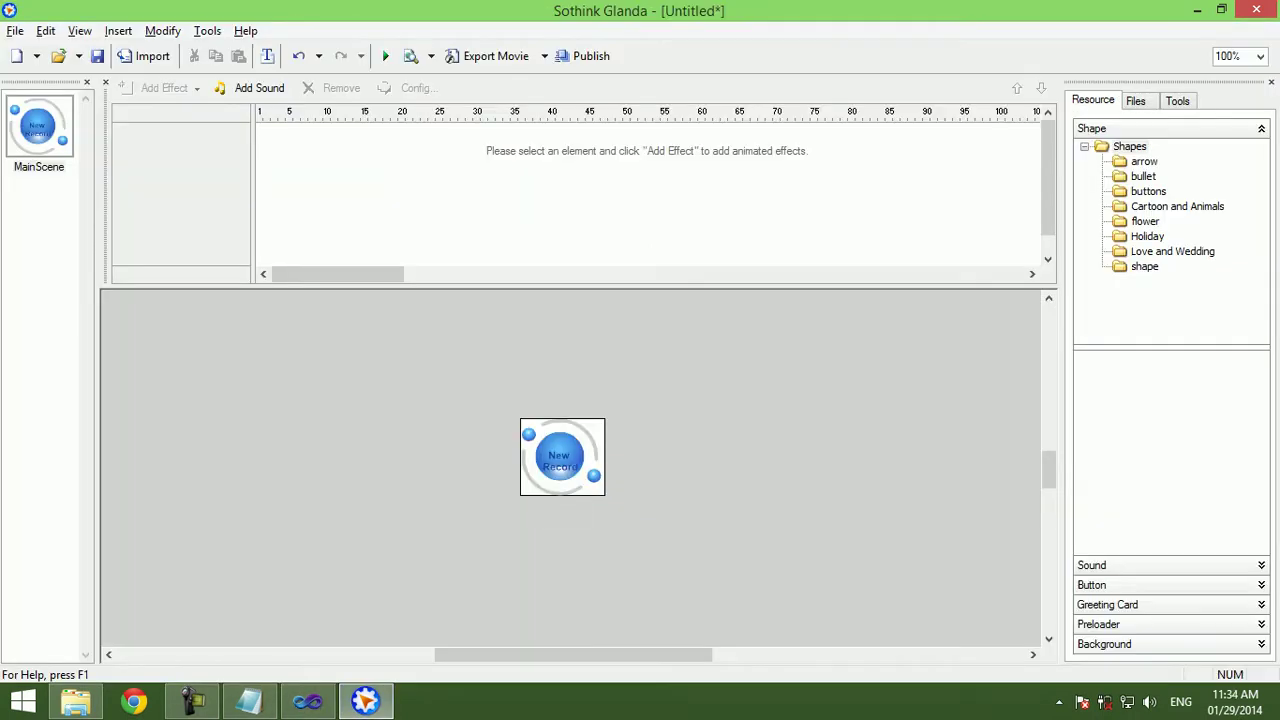
Enter a new, smaller width and height for the movie in Movie Properties.
right_click(599, 460)
left_click(680, 668)
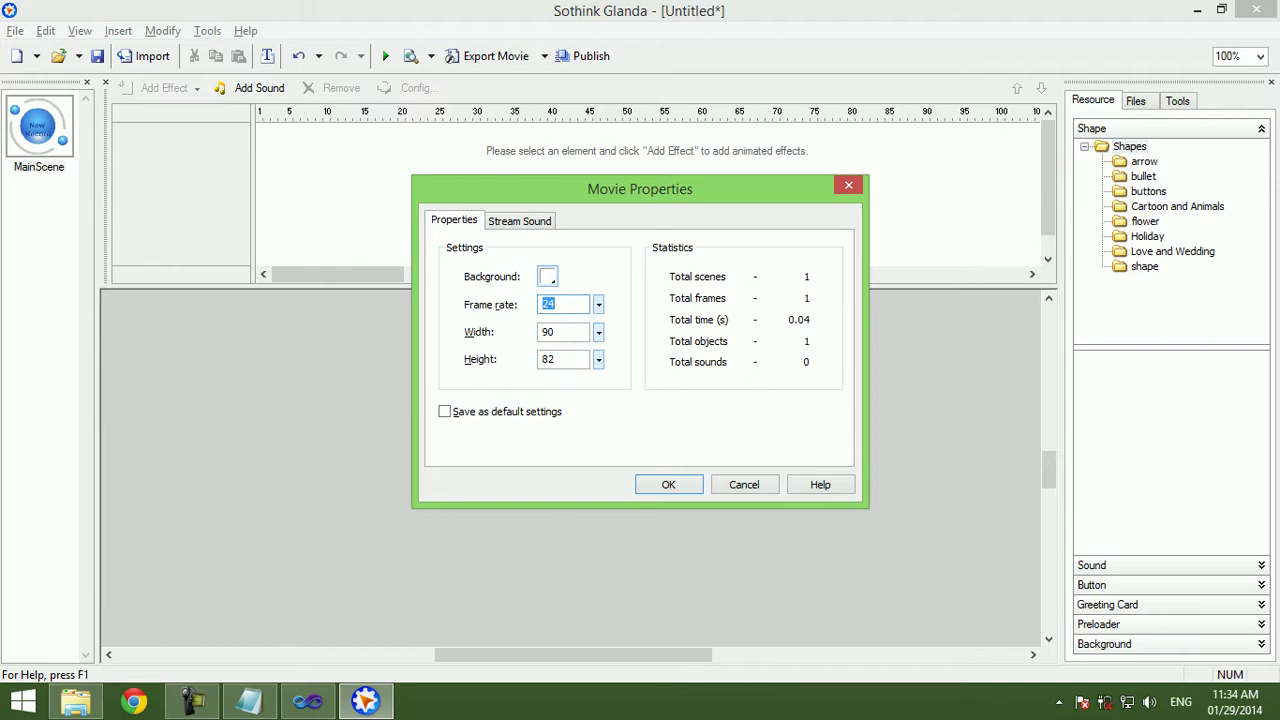
key("Tab")
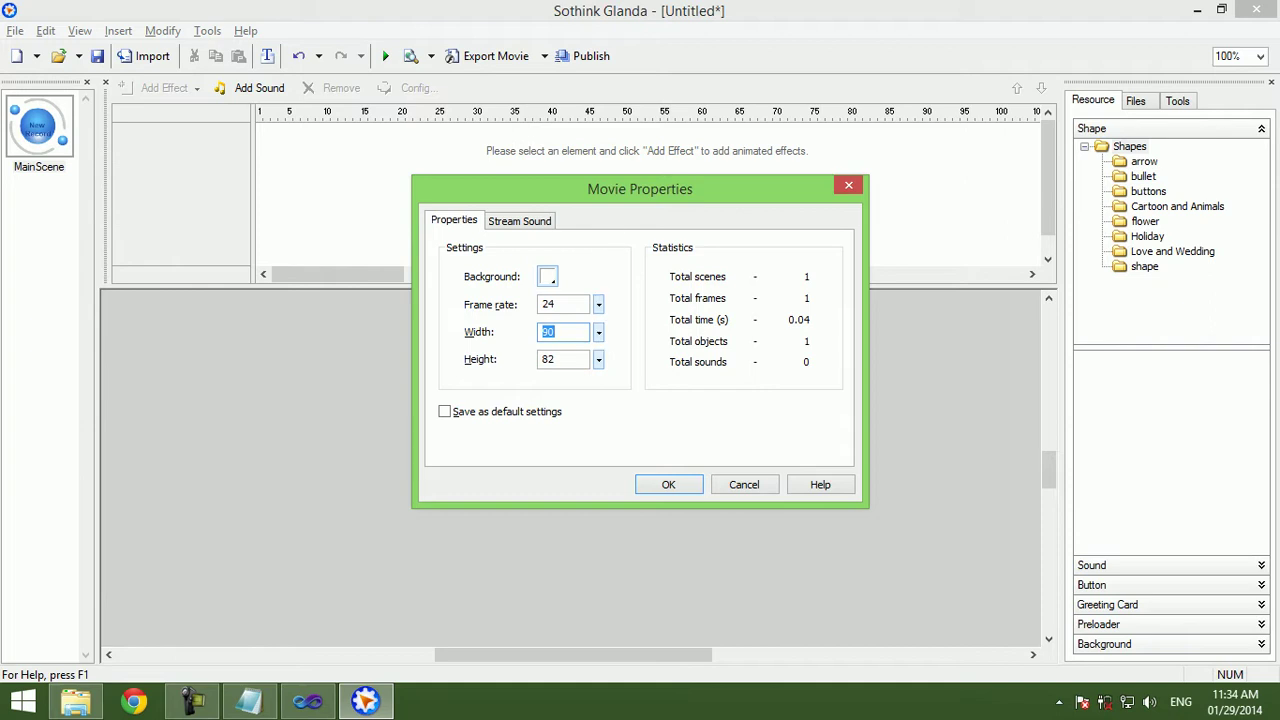
type("800")
key("BackSpace")
key("BackSpace")
key("BackSpace")
type("1")
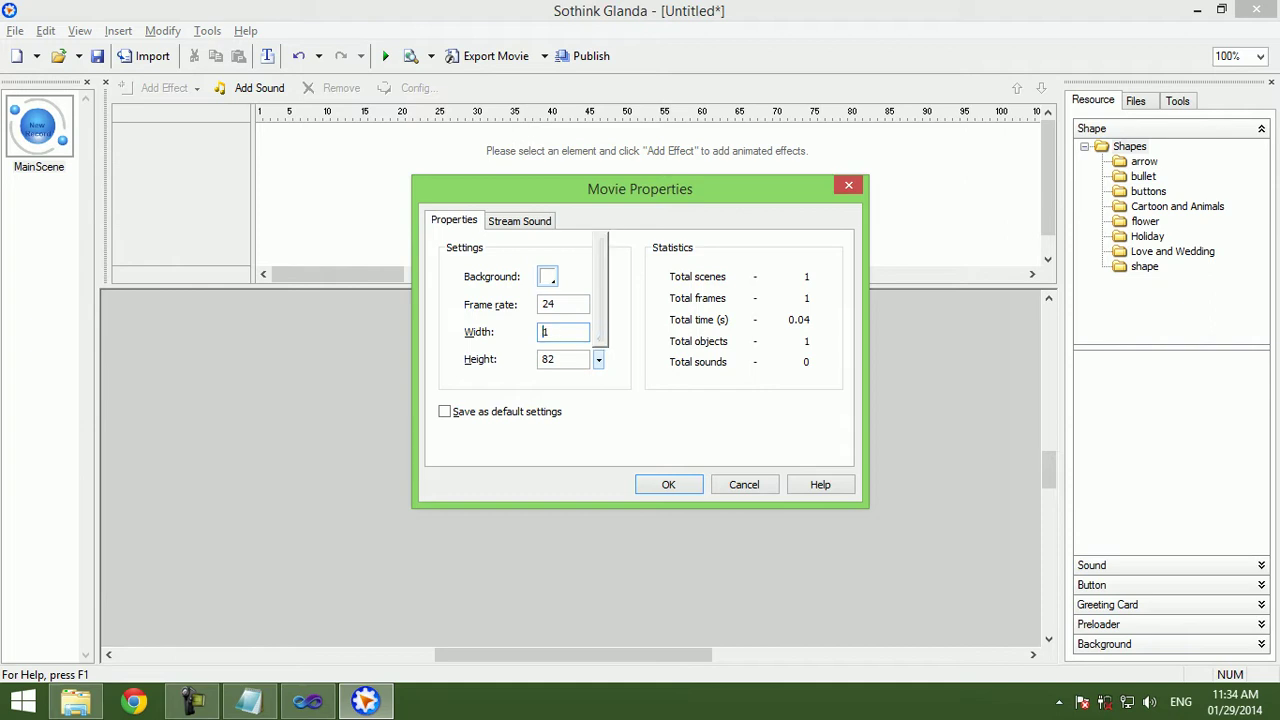
type("0")
key("BackSpace")
key("BackSpace")
key("BackSpace")
type("56")
key("BackSpace")
key("BackSpace")
type("1")
key("Tab")
key("shift+Tab")
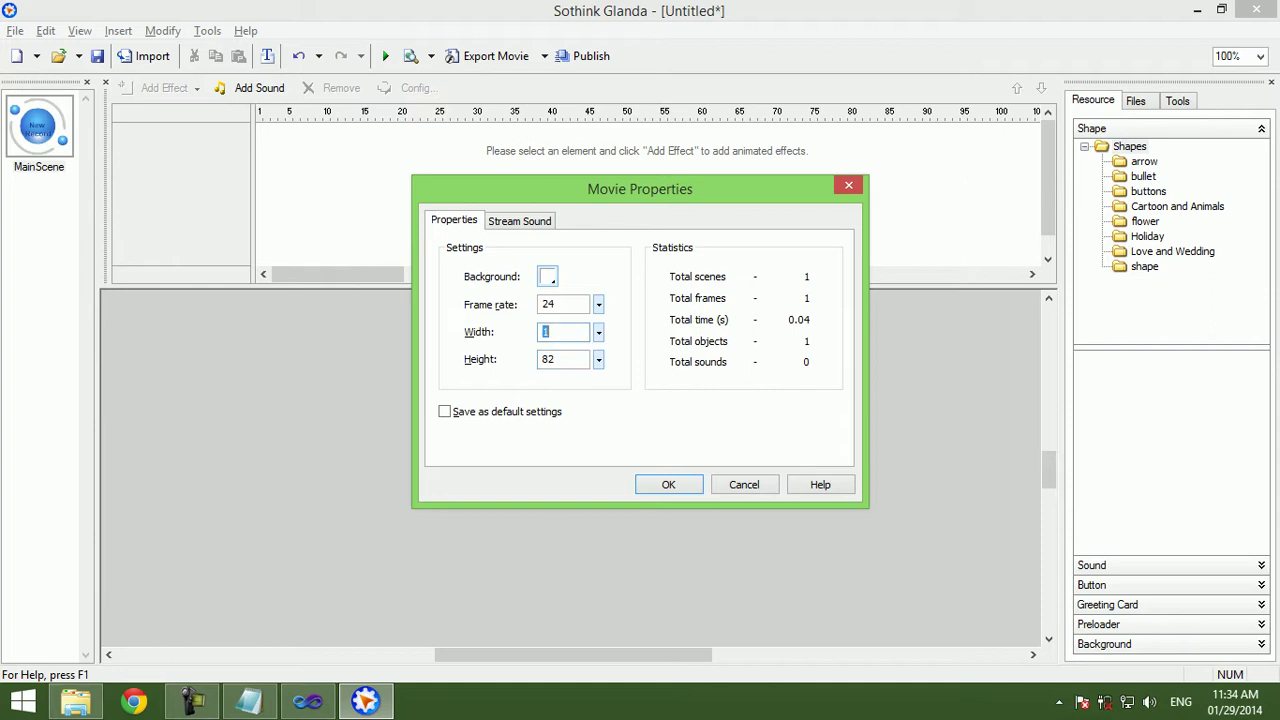
type("40")
key("shift+Home")
type("2")
key("Return")
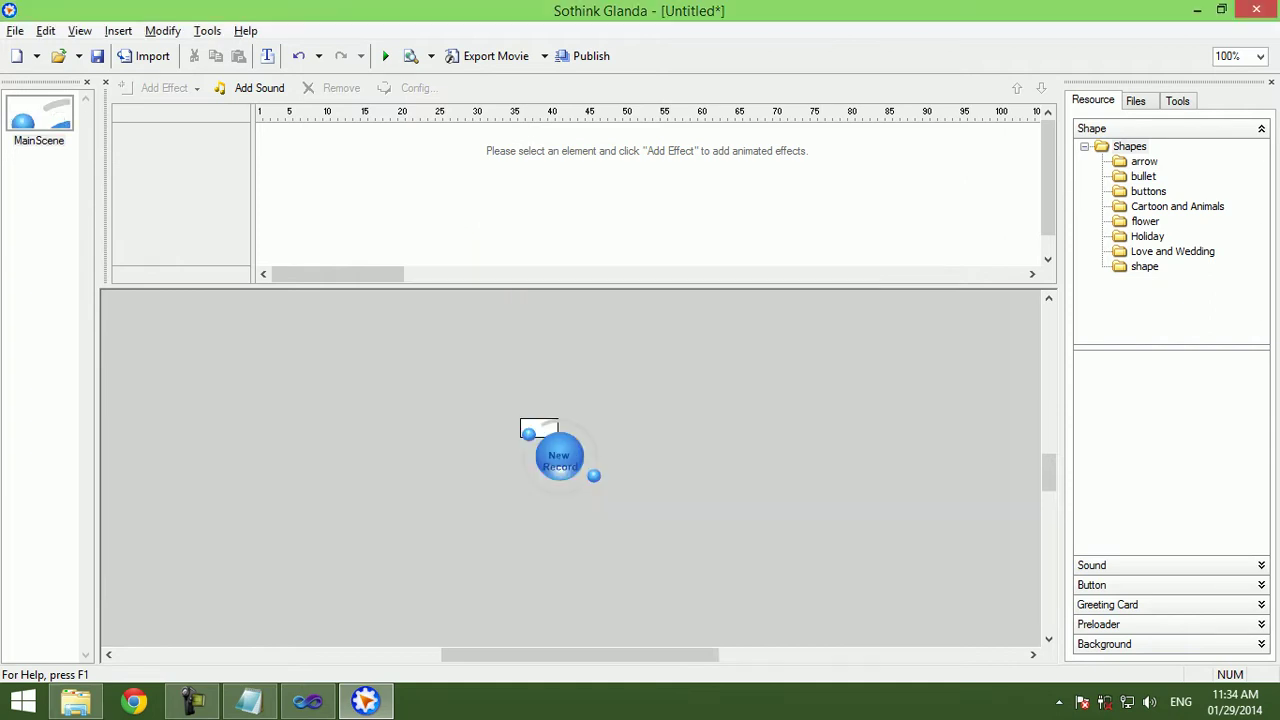
Preview the resized movie, move the button to the stage's upper-left, and trim the stage around it.
left_click(385, 56)
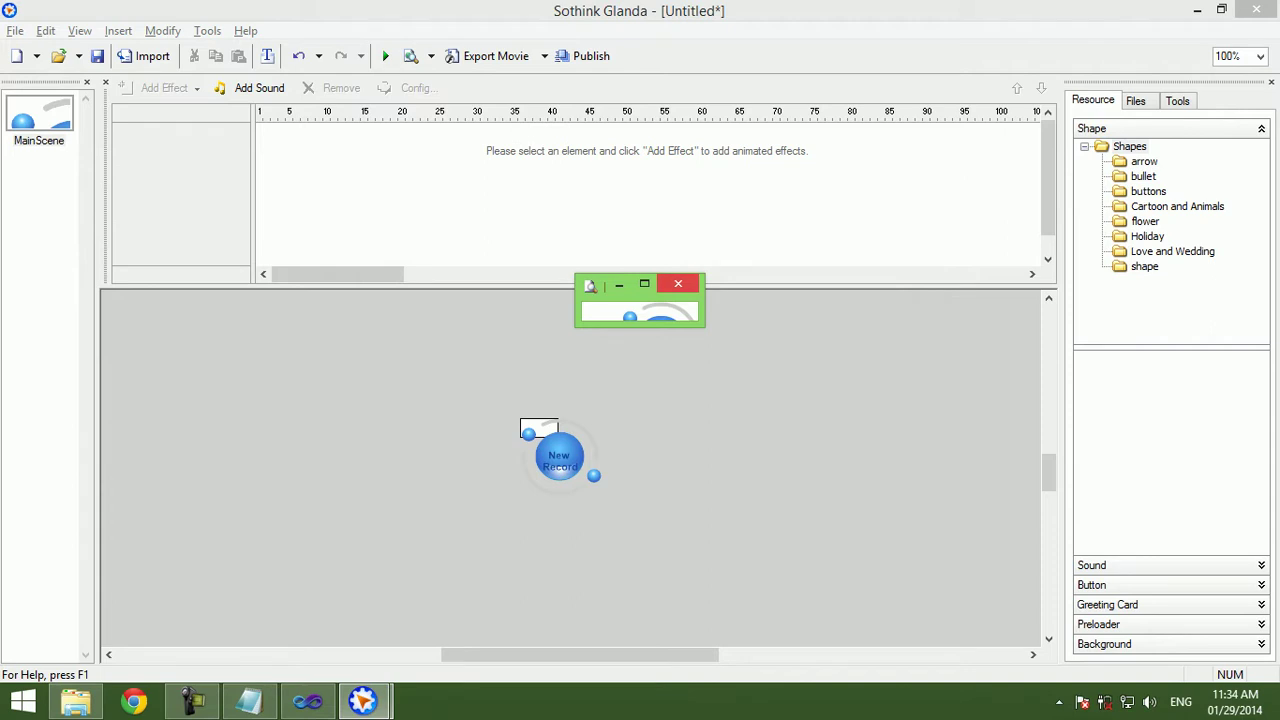
key("Escape")
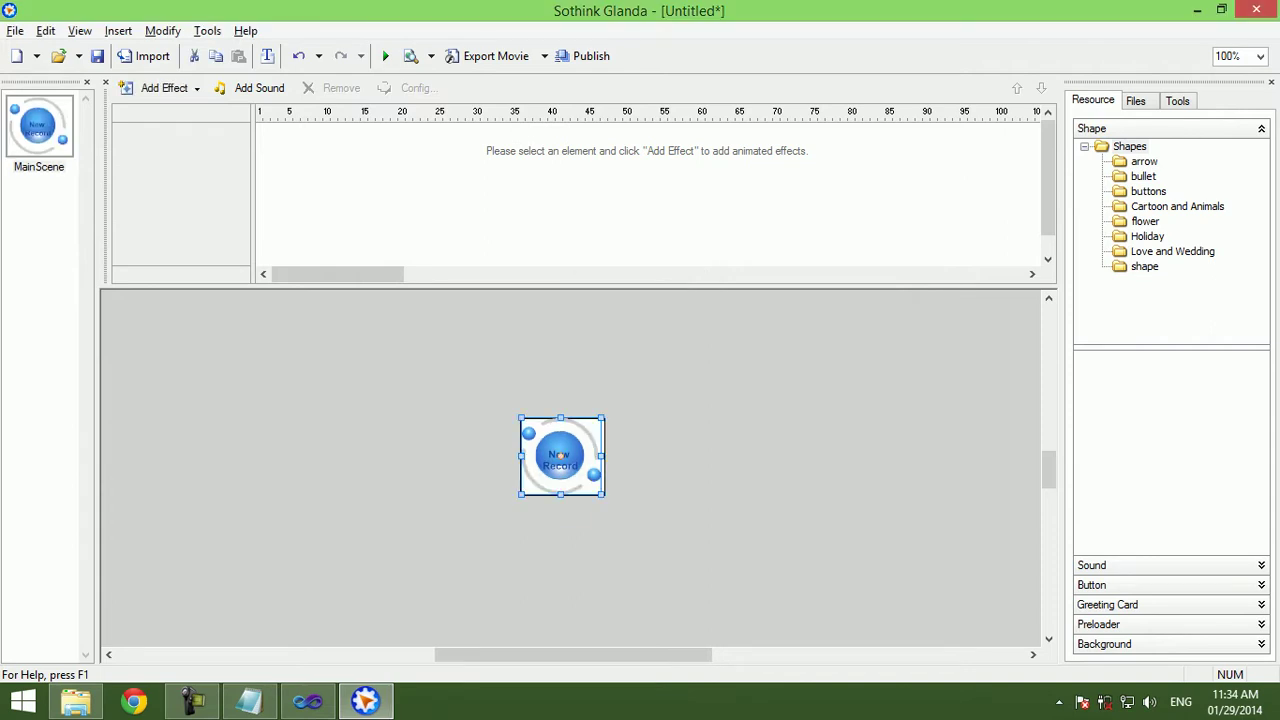
left_click(575, 475)
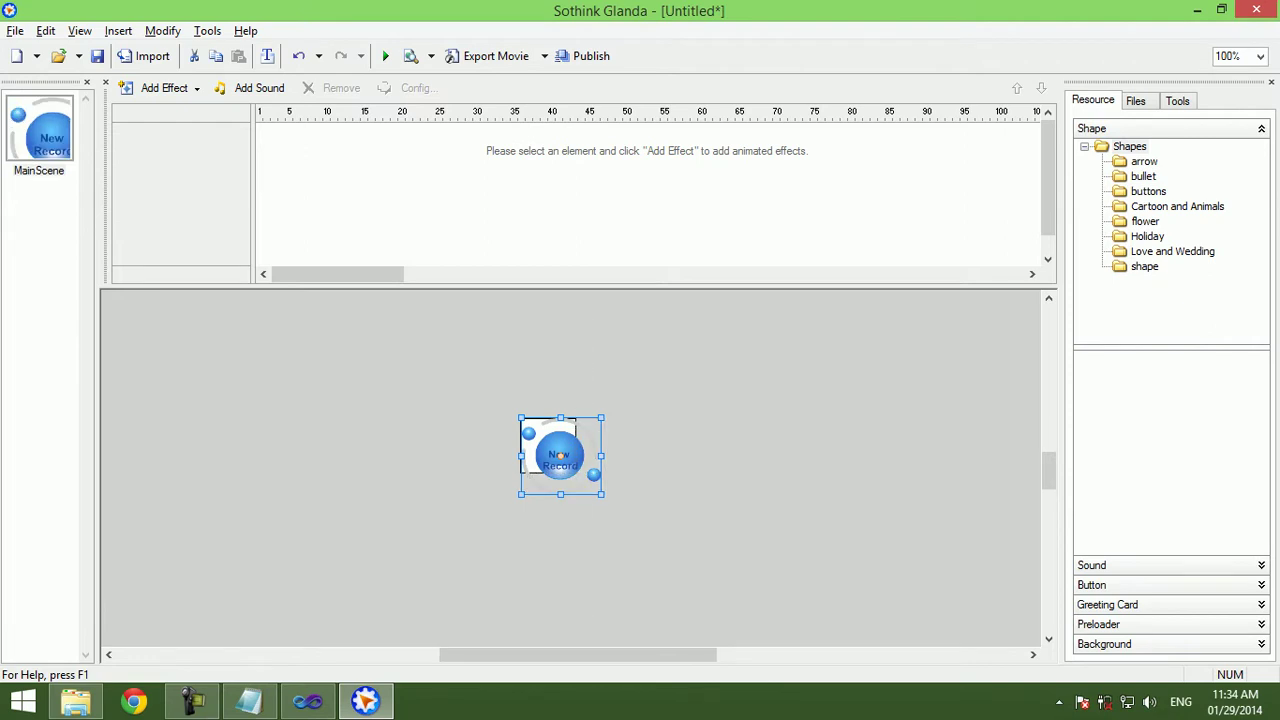
key("ctrl+z")
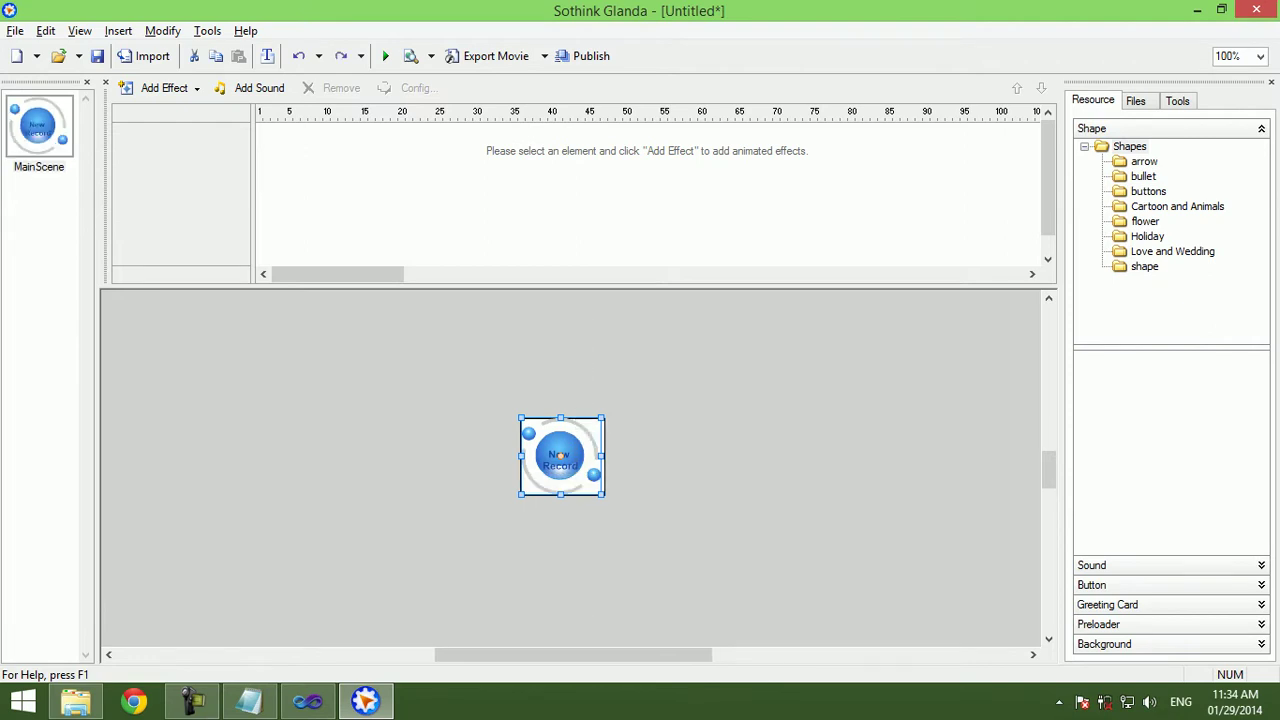
right_click(578, 455)
key("Escape")
left_click_drag(578, 455, 432, 438)
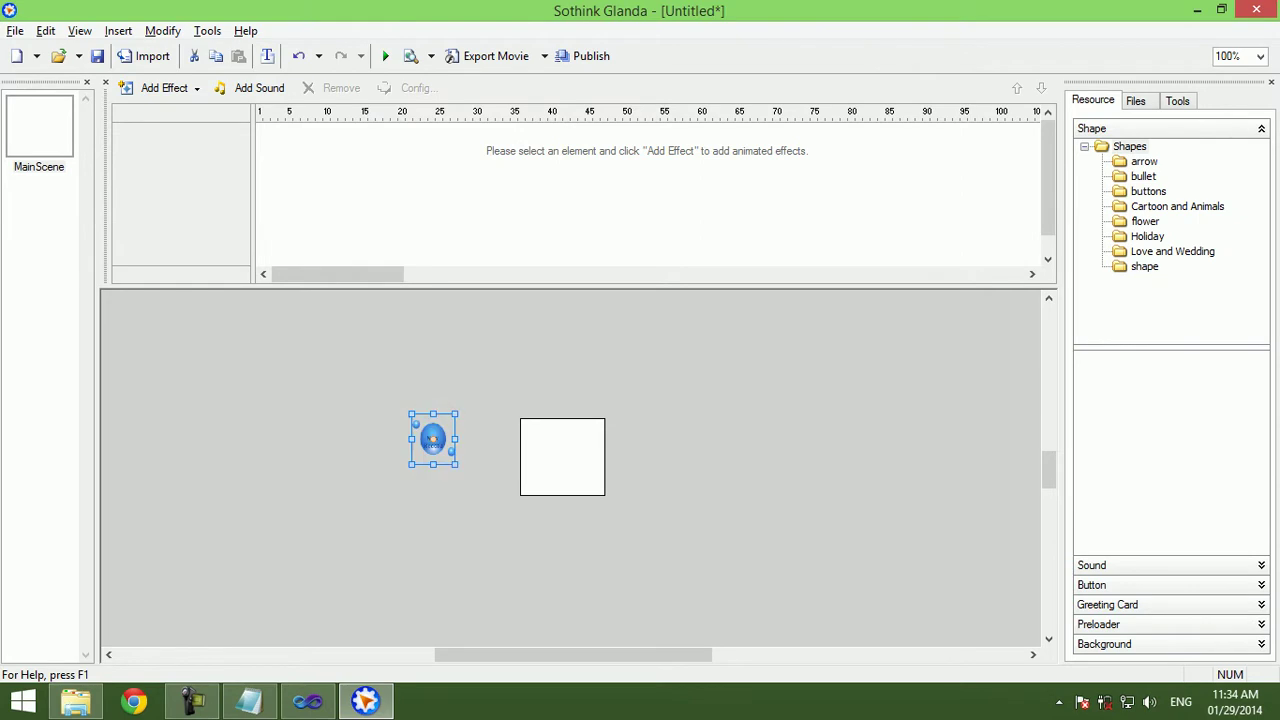
left_click_drag(433, 439, 542, 447)
left_click_drag(605, 495, 570, 473)
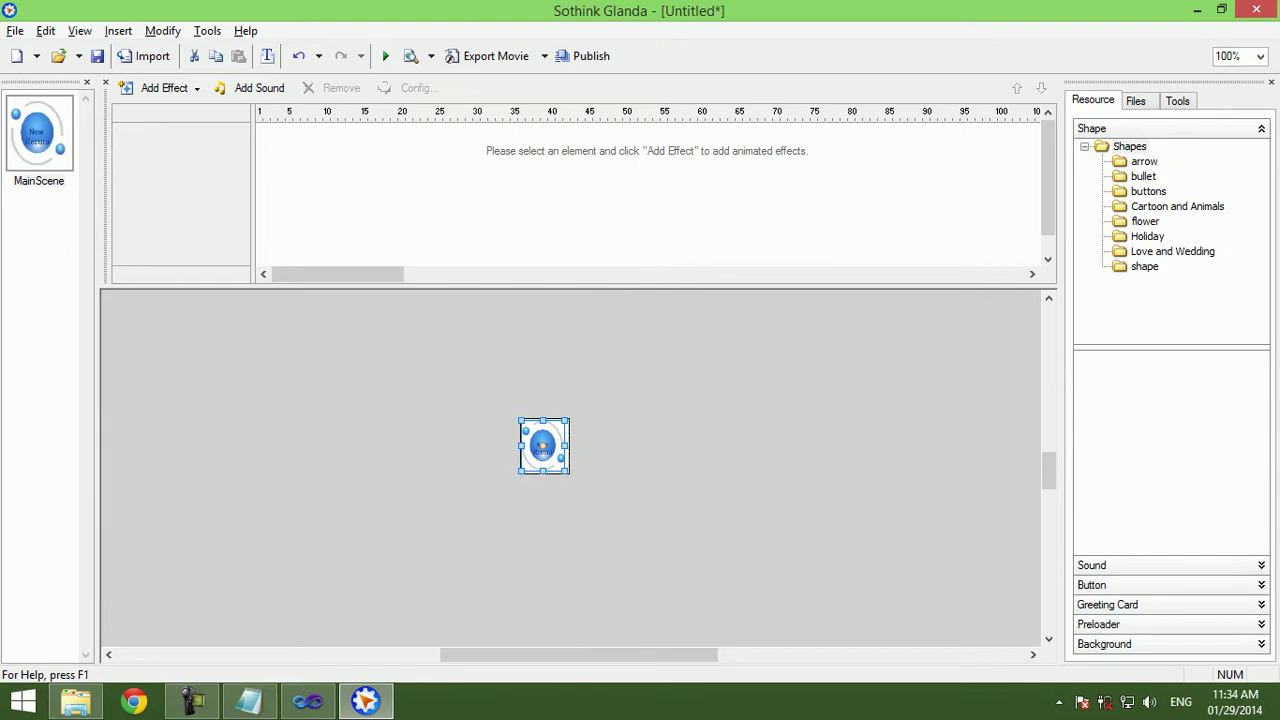
left_click_drag(569, 472, 569, 475)
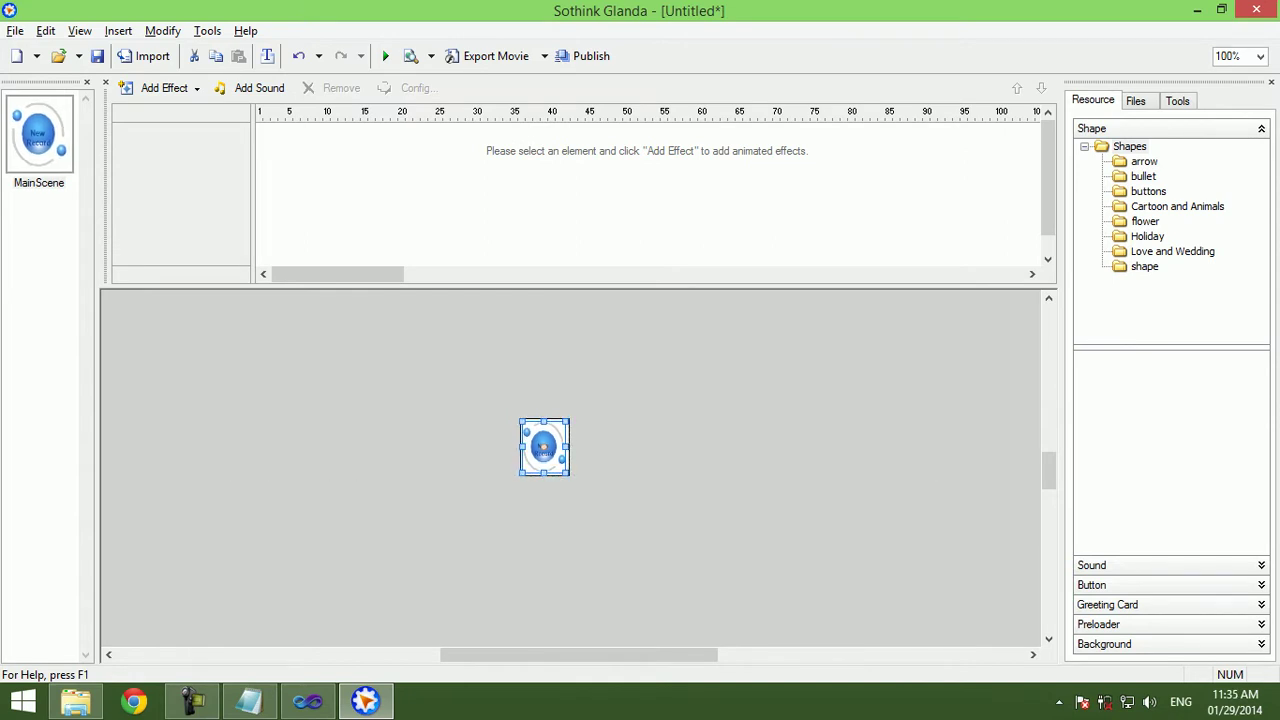
Export the movie again, overwriting New.swf in the Flash folder.
left_click(15, 30)
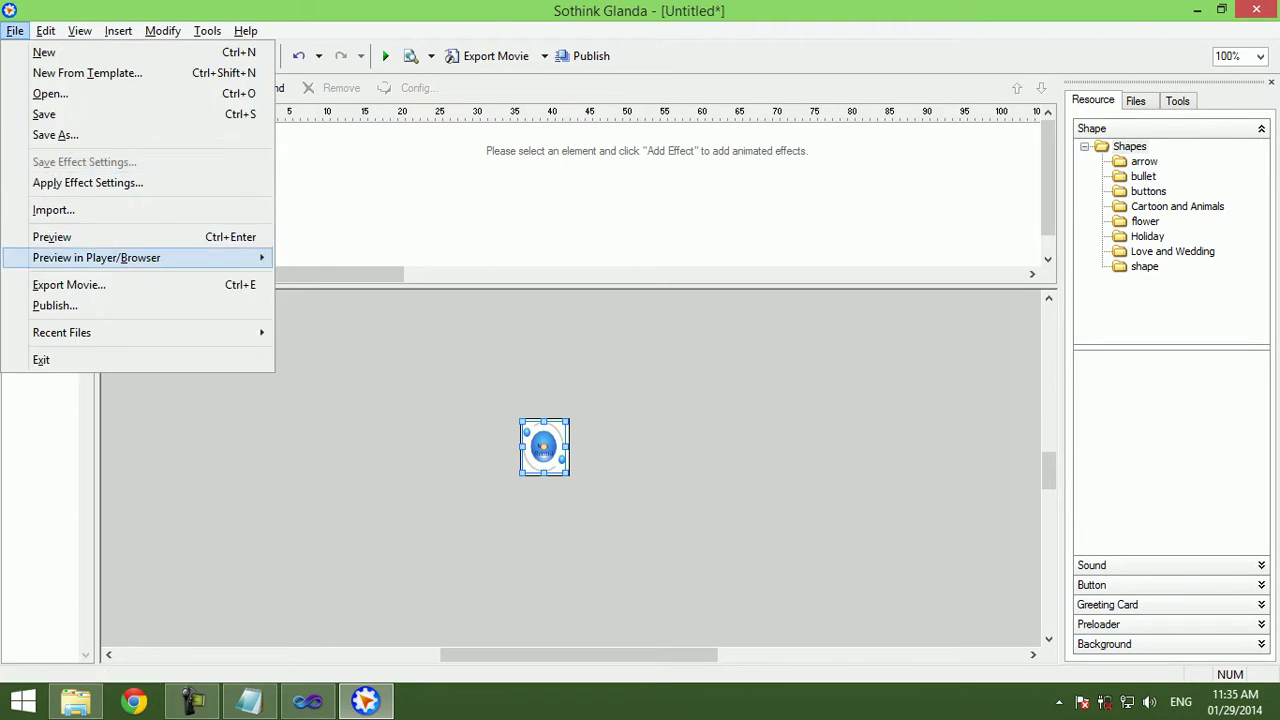
left_click(69, 284)
left_click(521, 259)
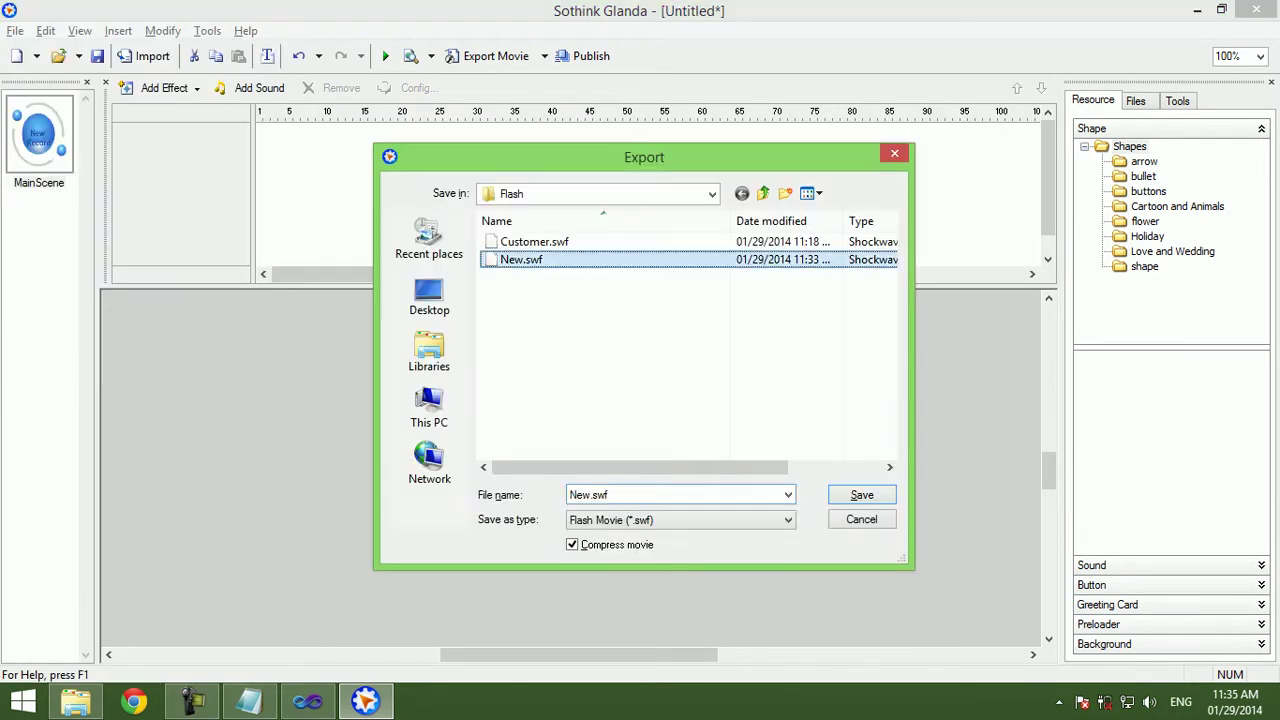
left_click(862, 494)
left_click(694, 354)
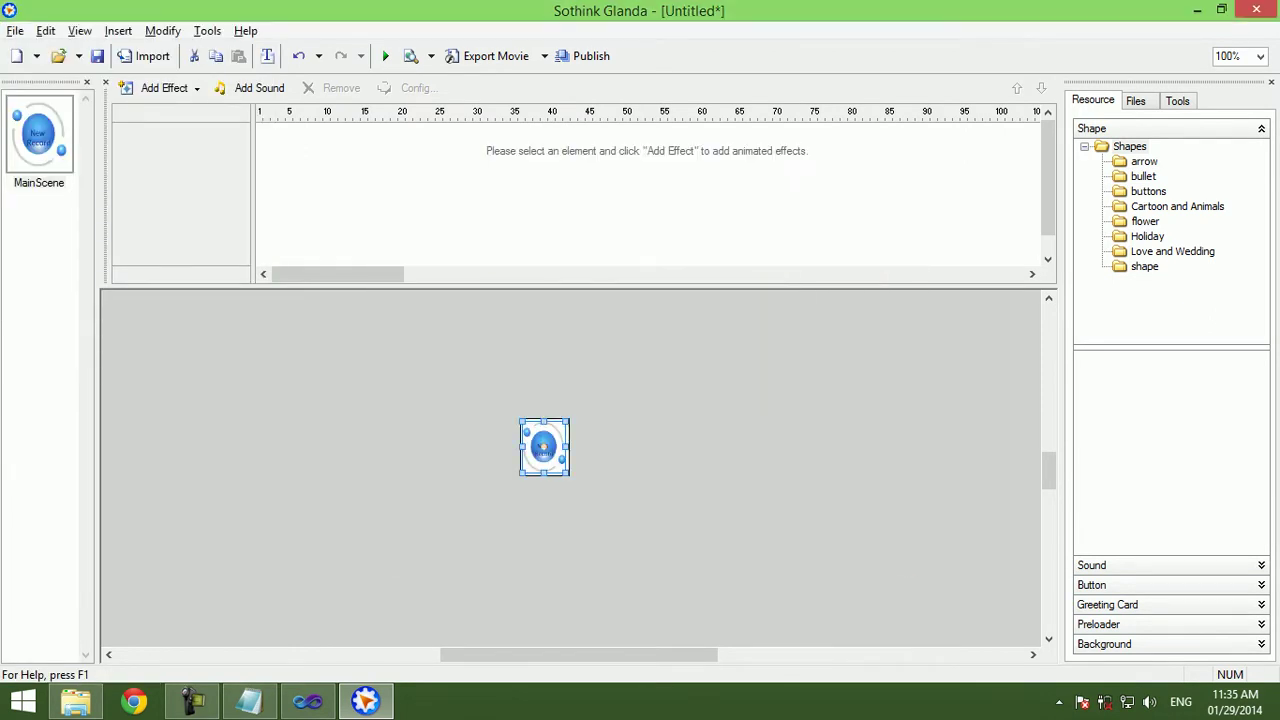
Check the New Record button on the CourseSales customers form, close the app, and switch back to Glanda.
left_click(307, 701)
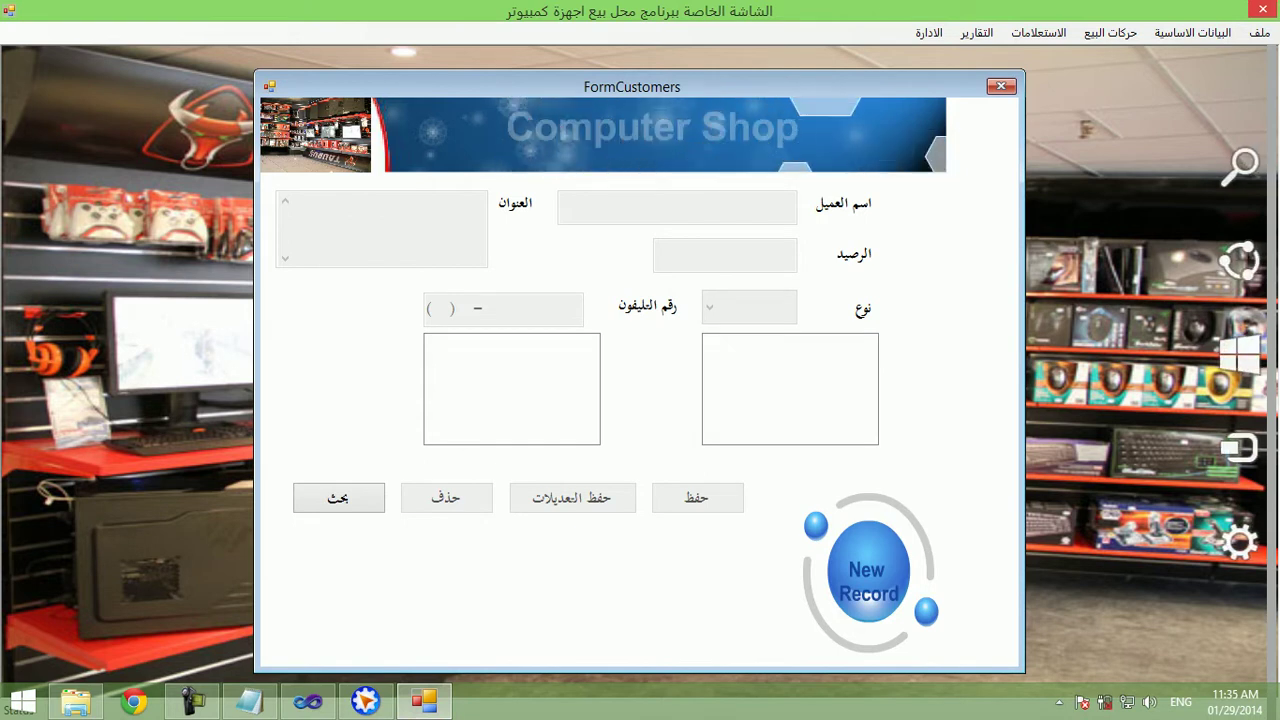
left_click(1262, 9)
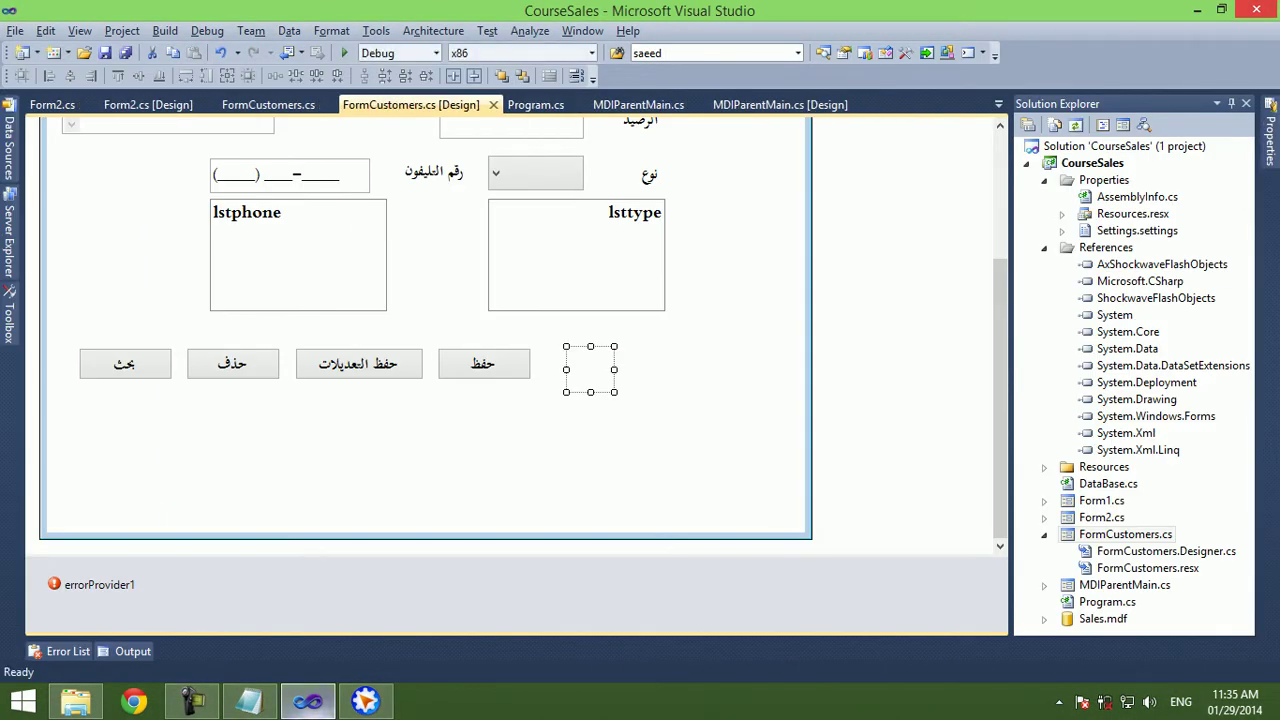
left_click(365, 701)
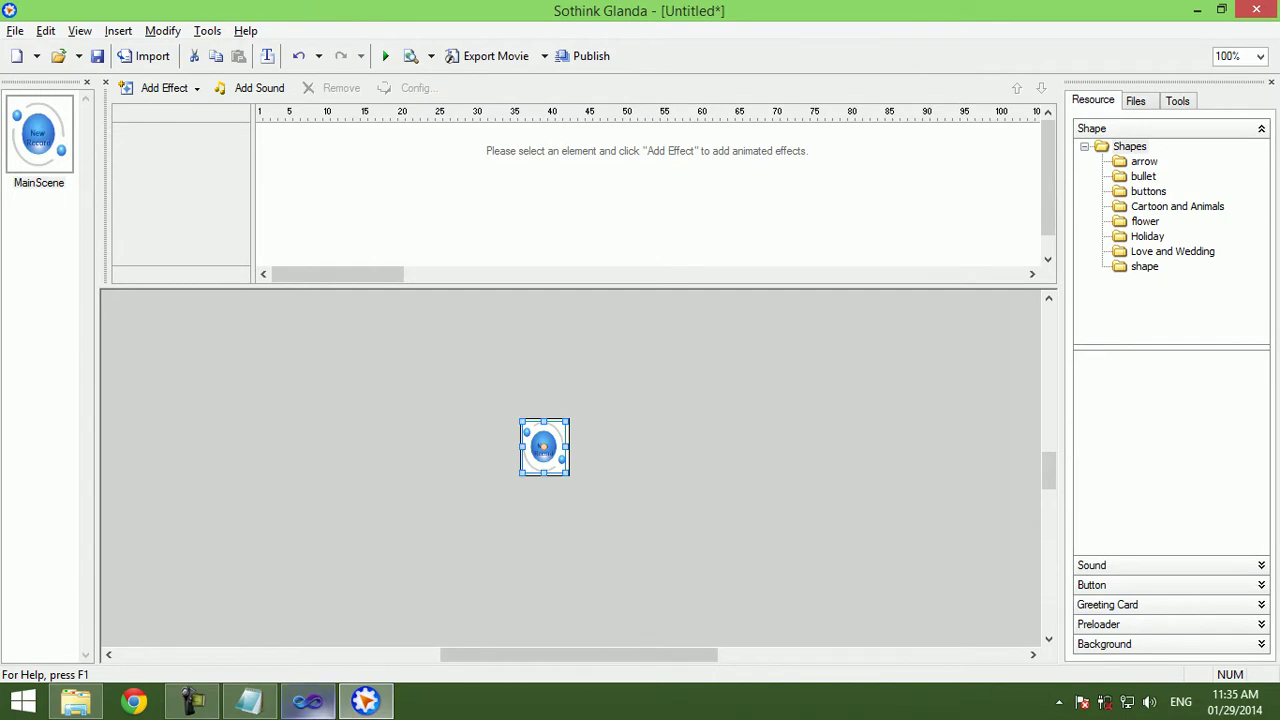
left_click(307, 701)
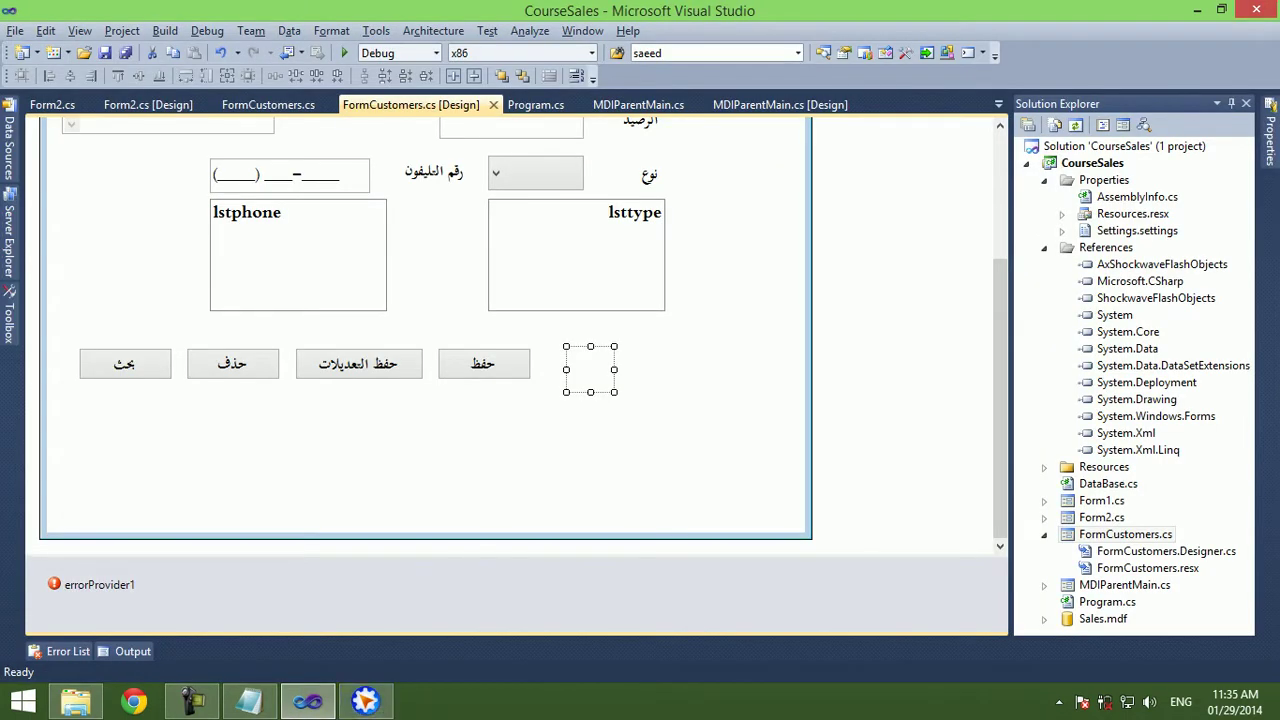
left_click(365, 701)
Start a new Navigation Buttons movie without saving the old one, using the zoomball style.
left_click(15, 30)
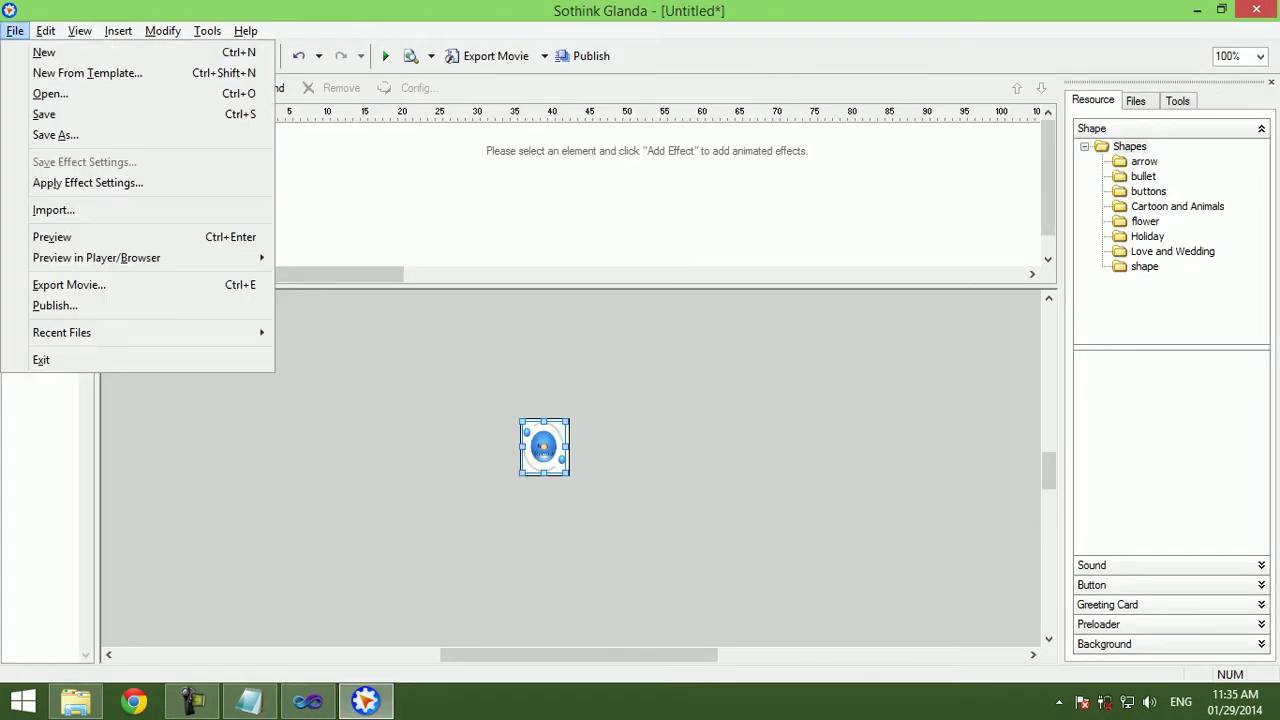
left_click(60, 73)
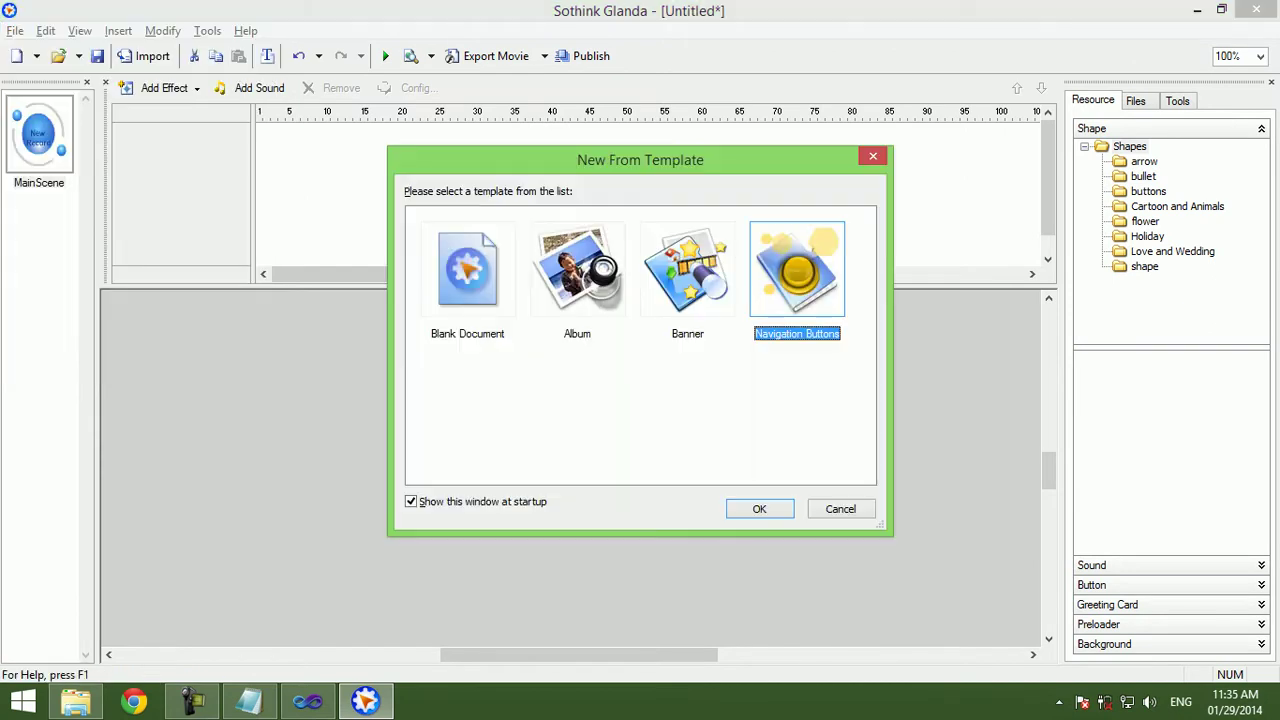
key("Return")
key("n")
key("Down")
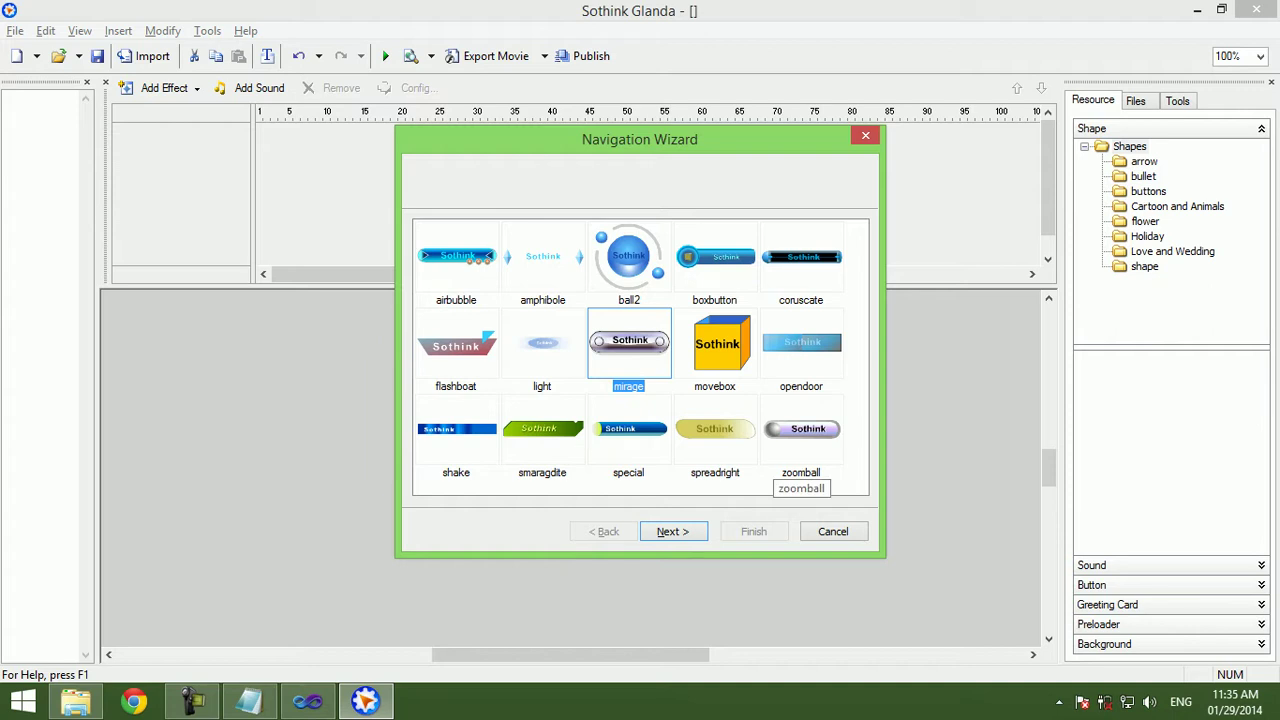
left_click(800, 460)
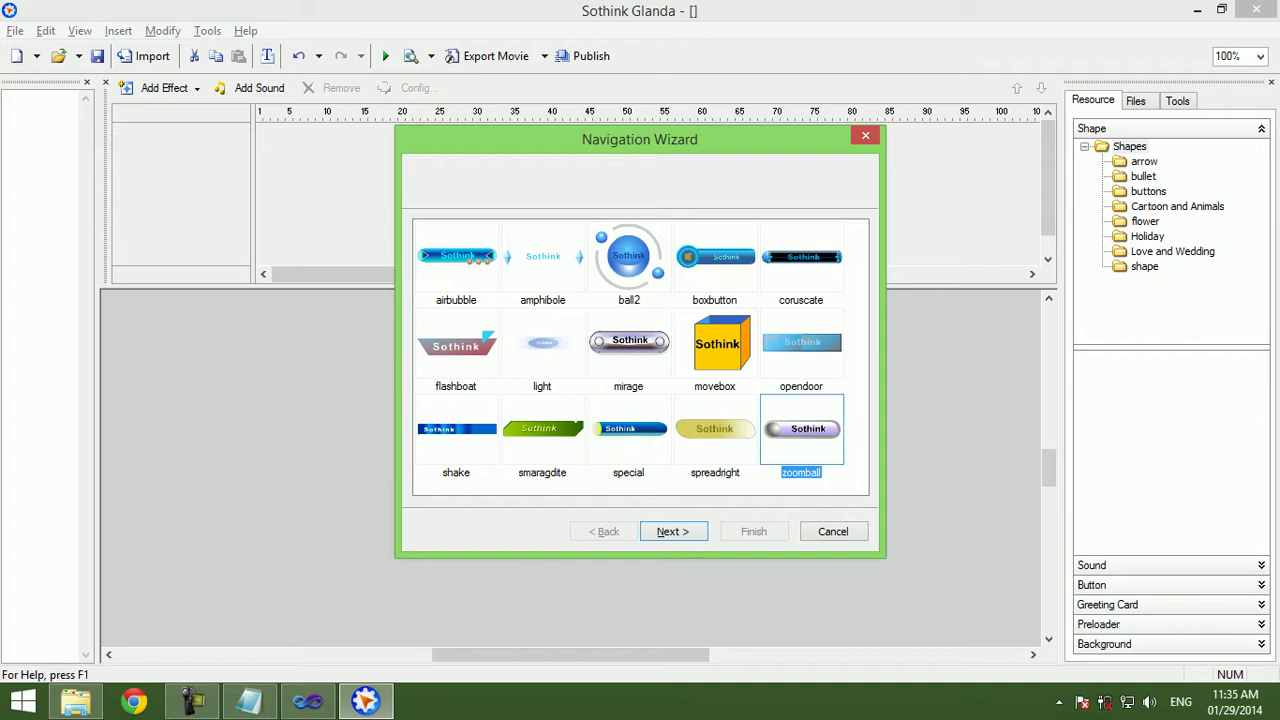
Add a button labelled 'New Record' and keep the horizontal layout.
key("Return")
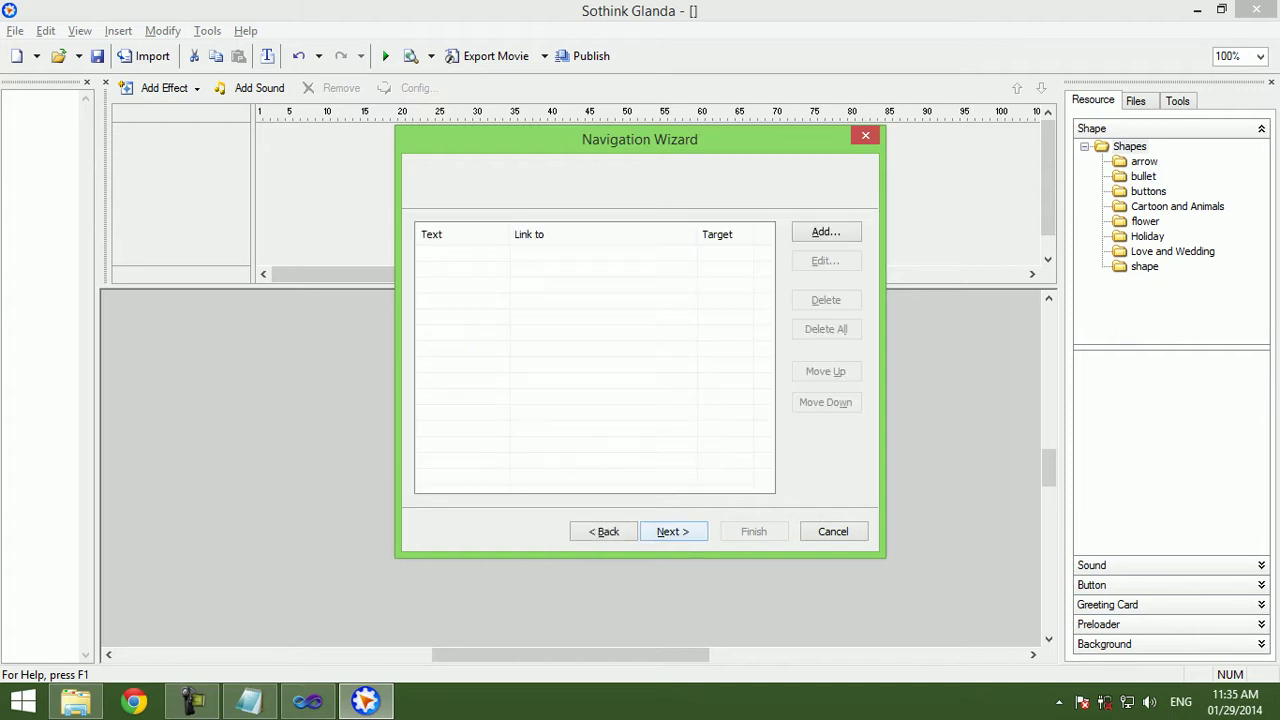
key("alt+a")
type("New Record")
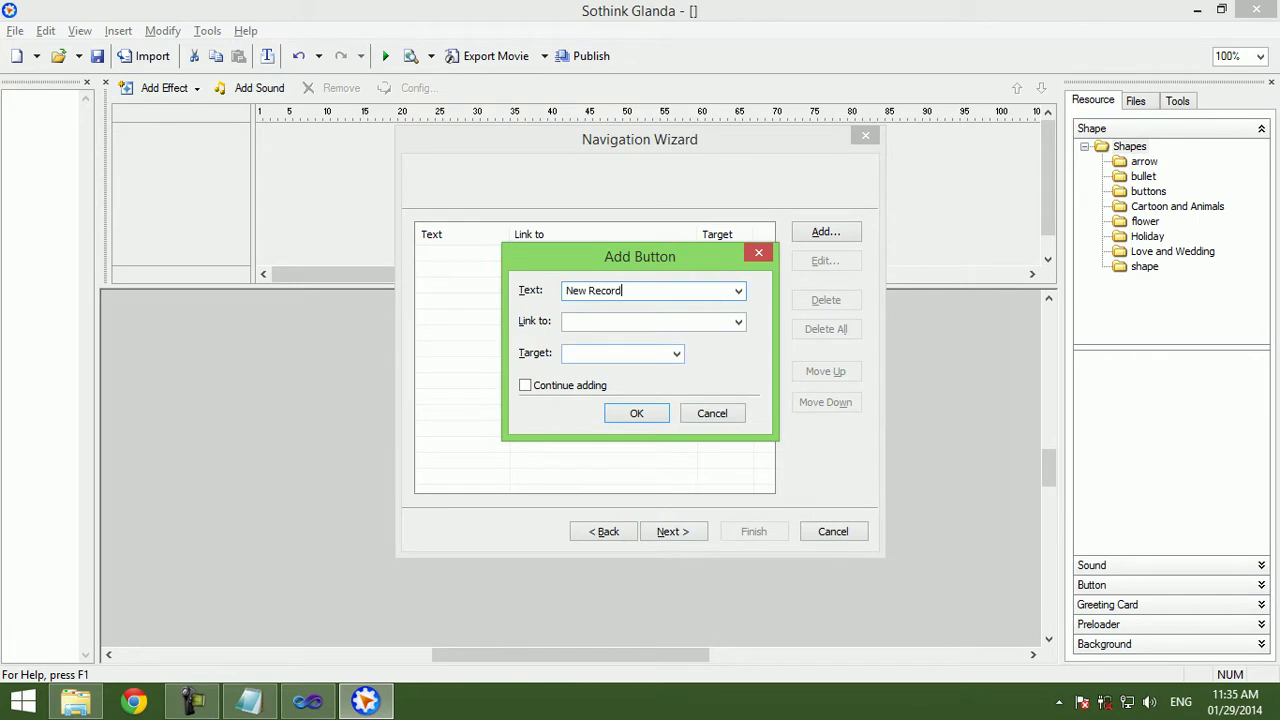
key("Return")
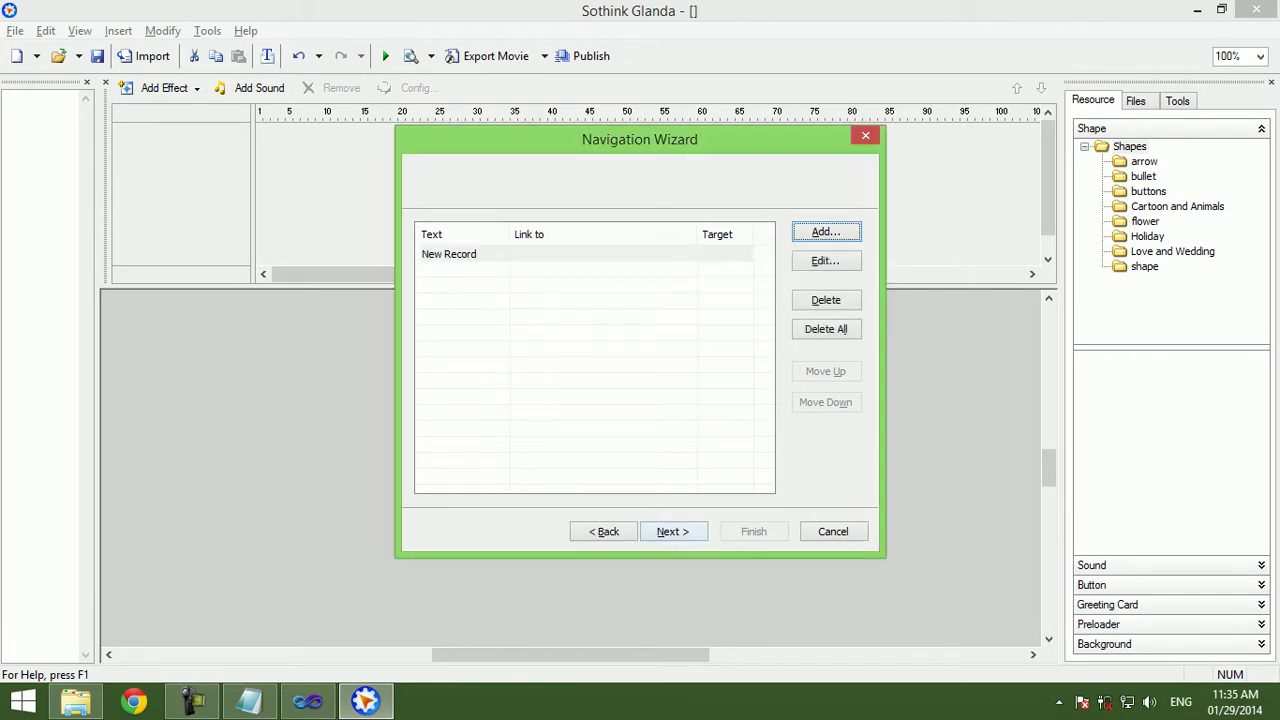
key("alt+n")
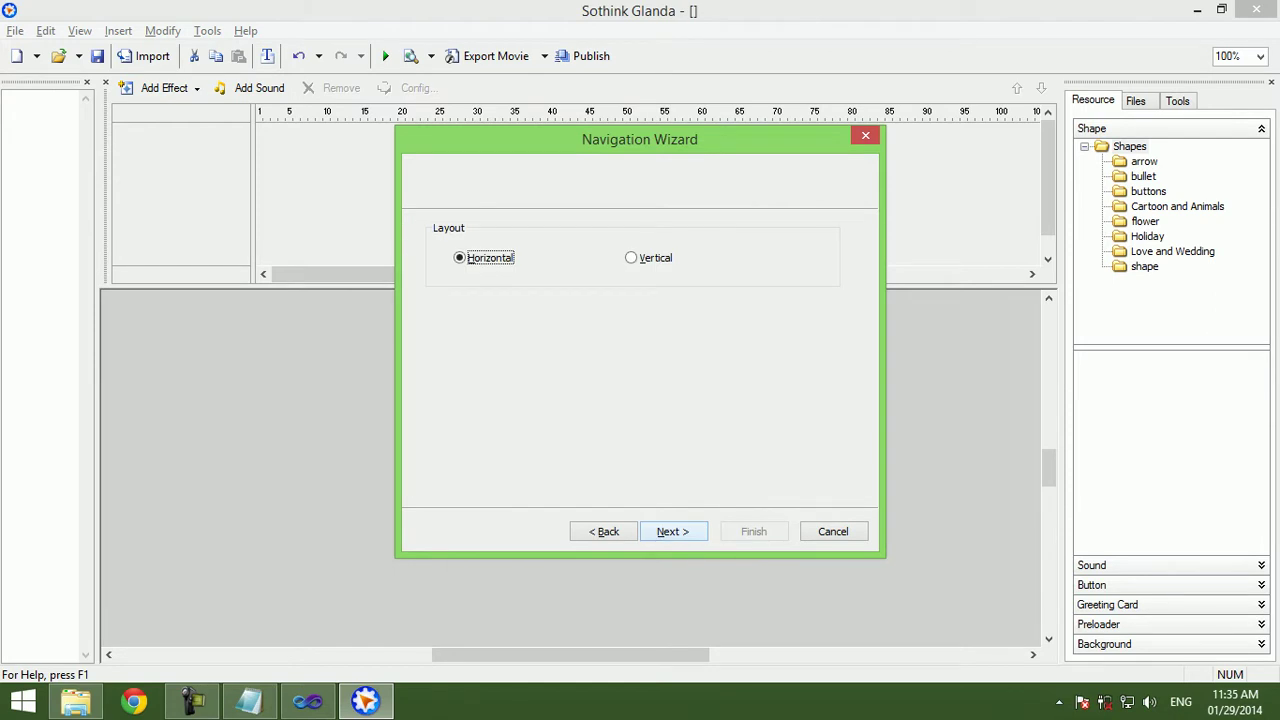
key("alt+n")
Finish the wizard and open the movie properties from the New Record button.
key("Return")
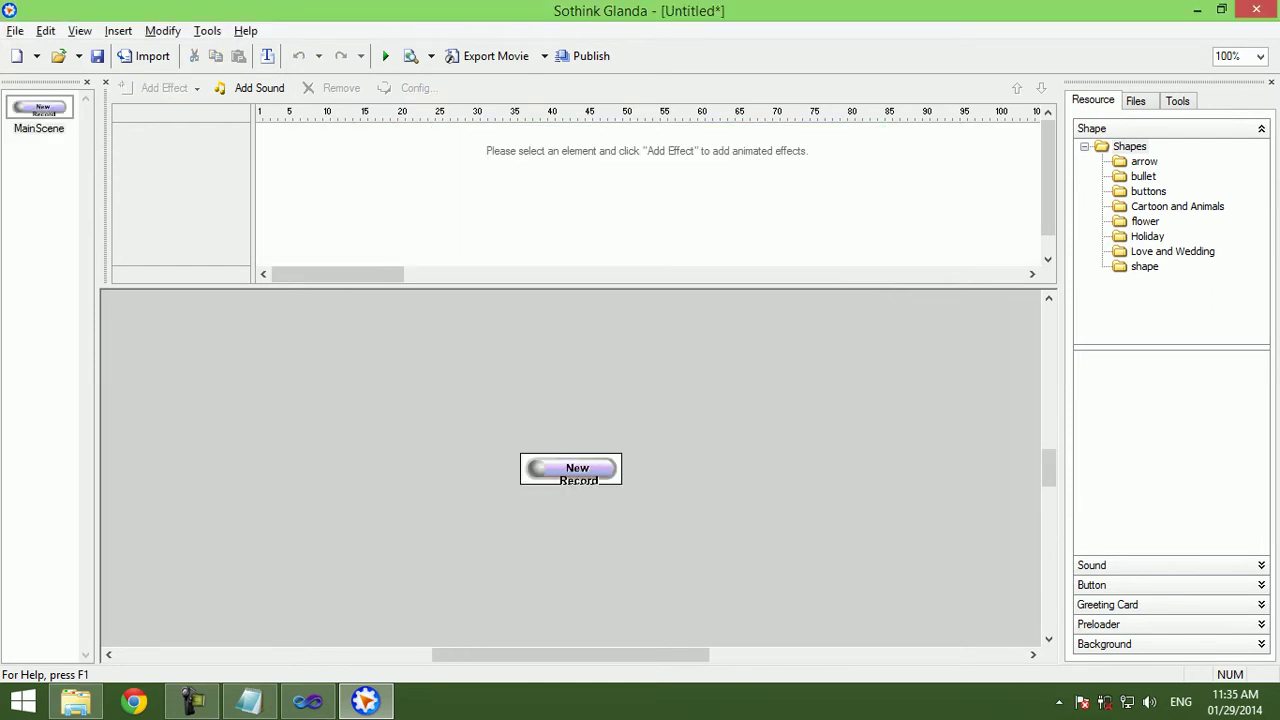
left_click(571, 468)
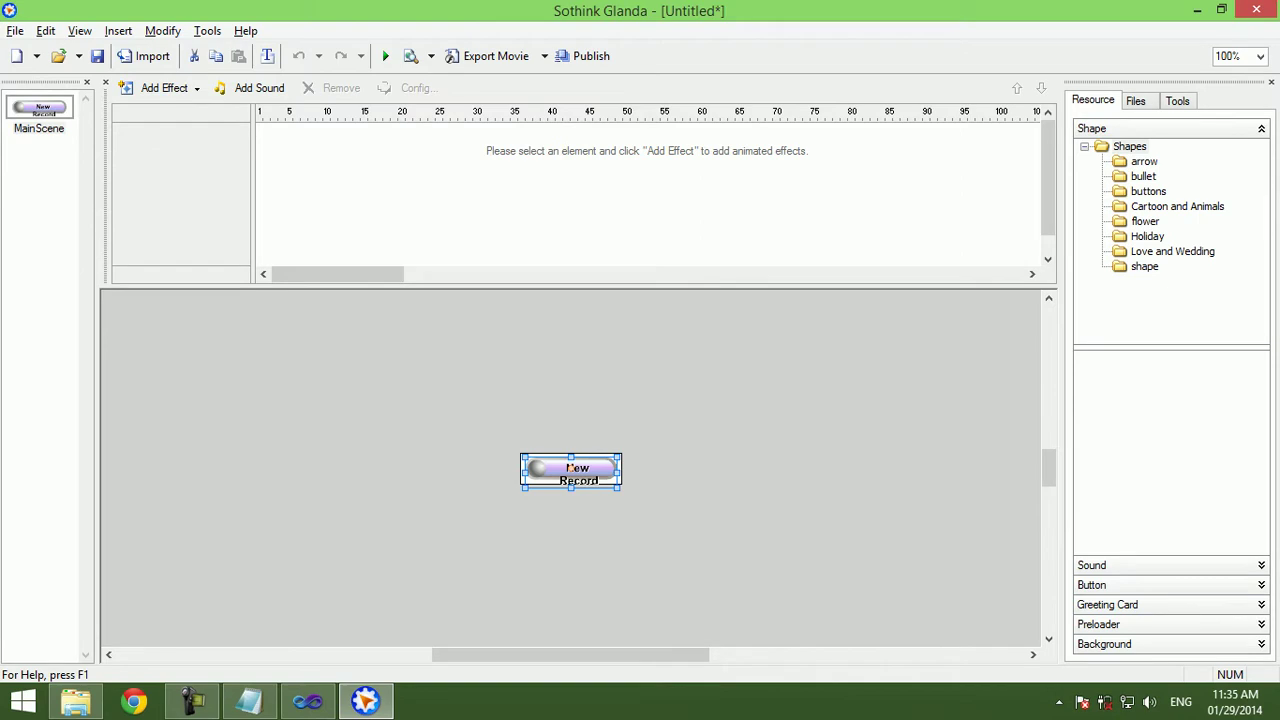
right_click(584, 470)
key("Return")
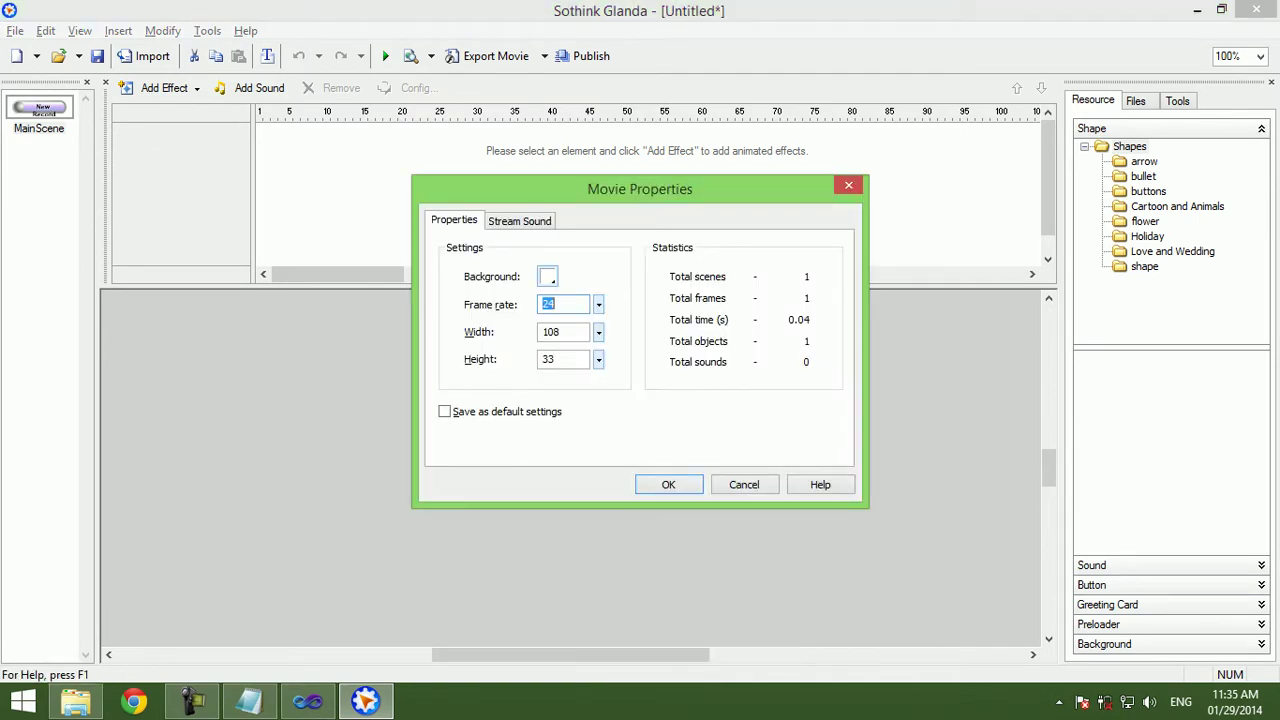
Review the 108 × 33 movie settings, then nudge the New Record button slightly.
key("ctrl+Tab")
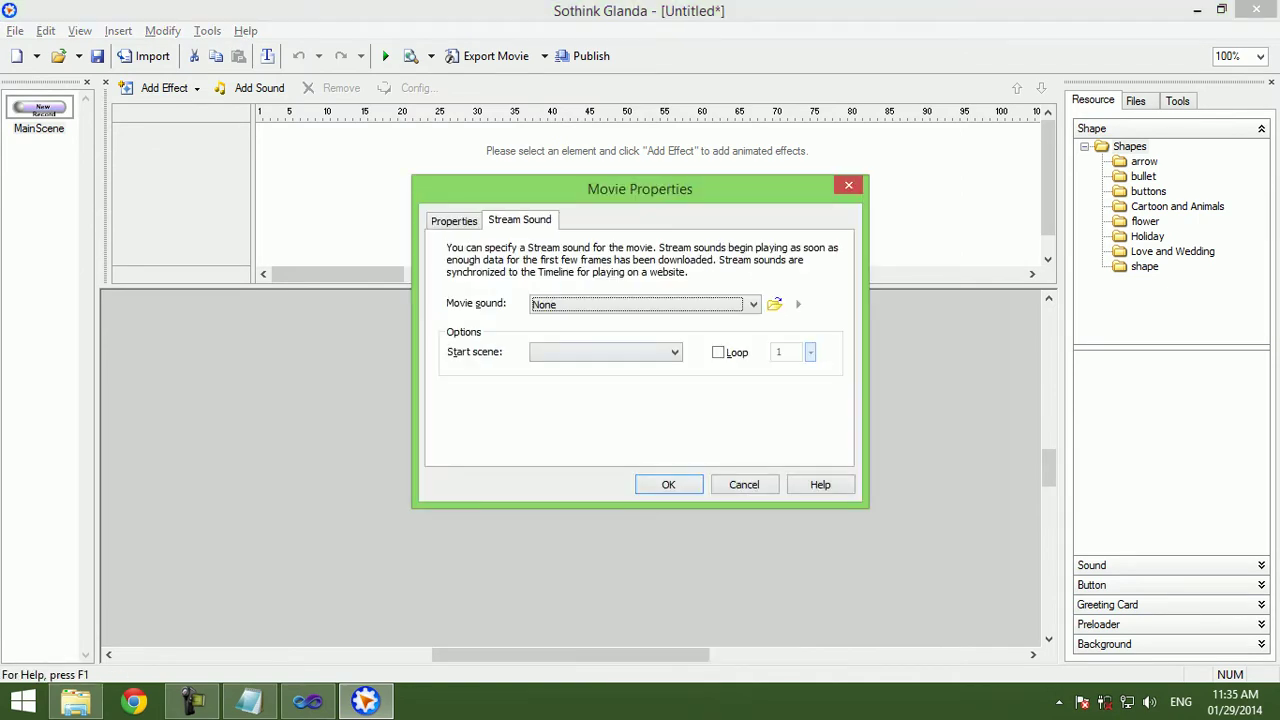
key("Escape")
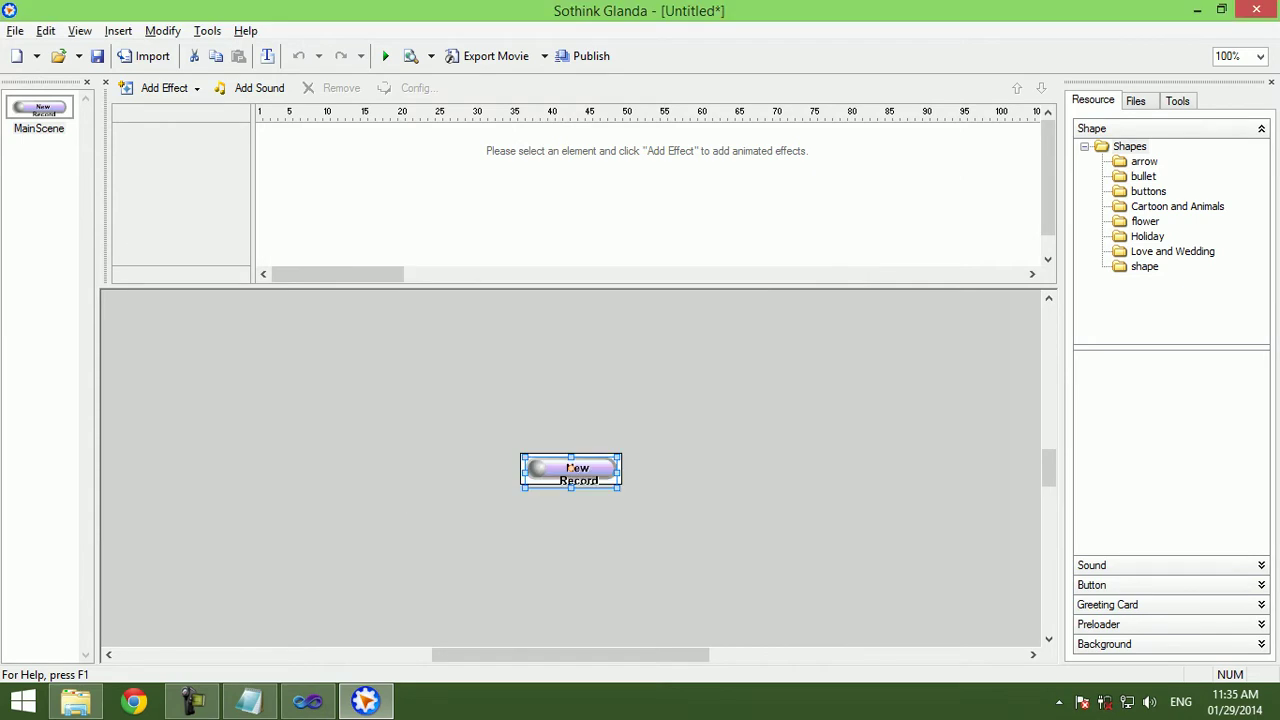
left_click_drag(569, 465, 575, 460)
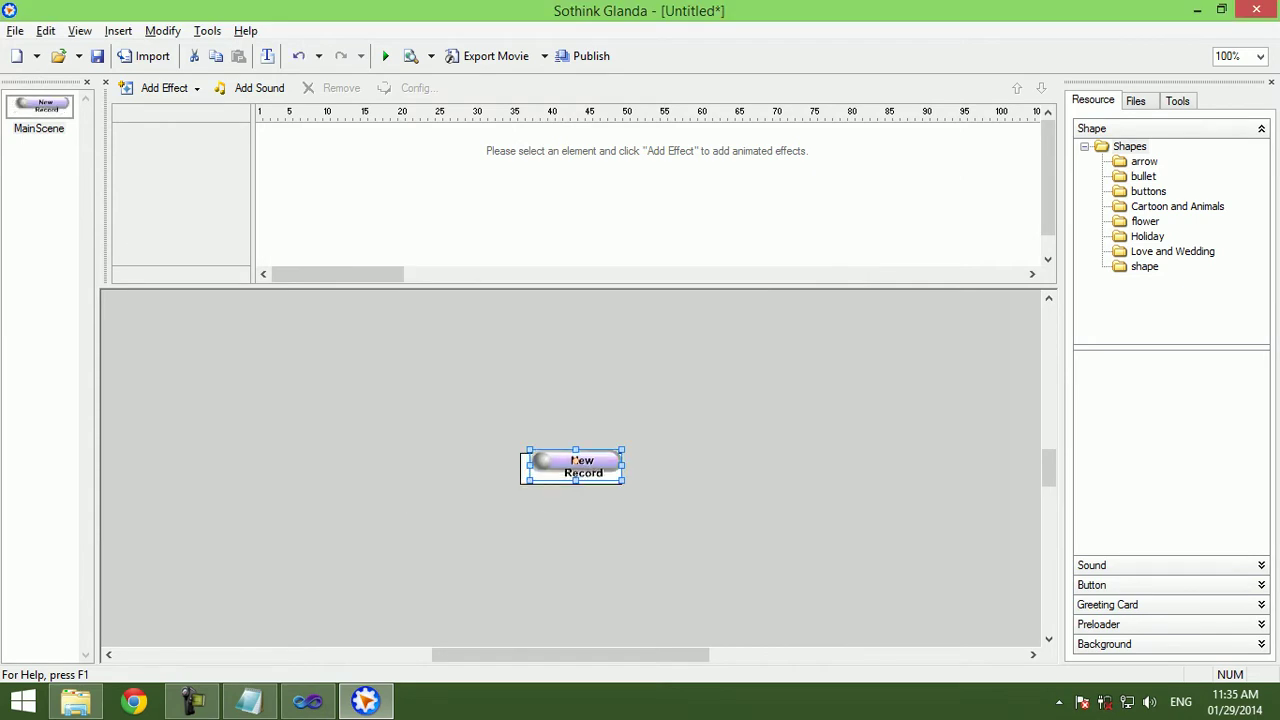
left_click(15, 30)
Start a new Navigation Buttons movie without saving, accepting the zoomball style.
left_click(60, 71)
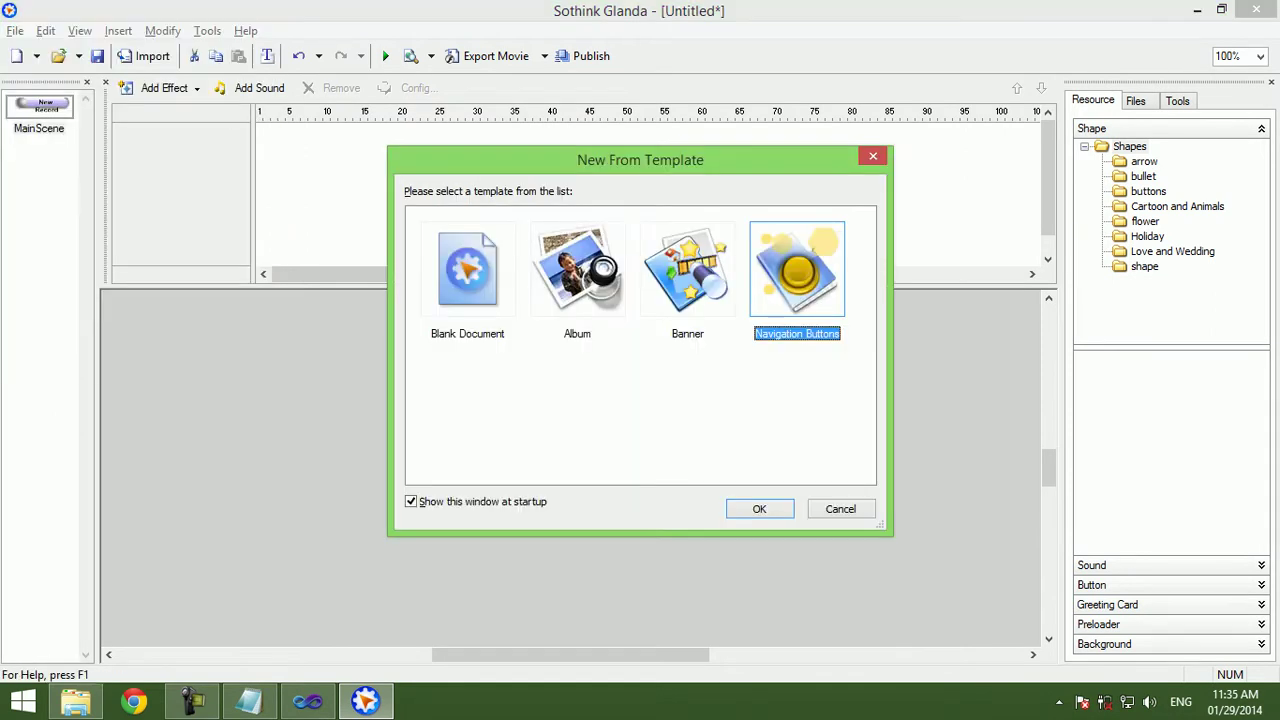
key("Return")
key("n")
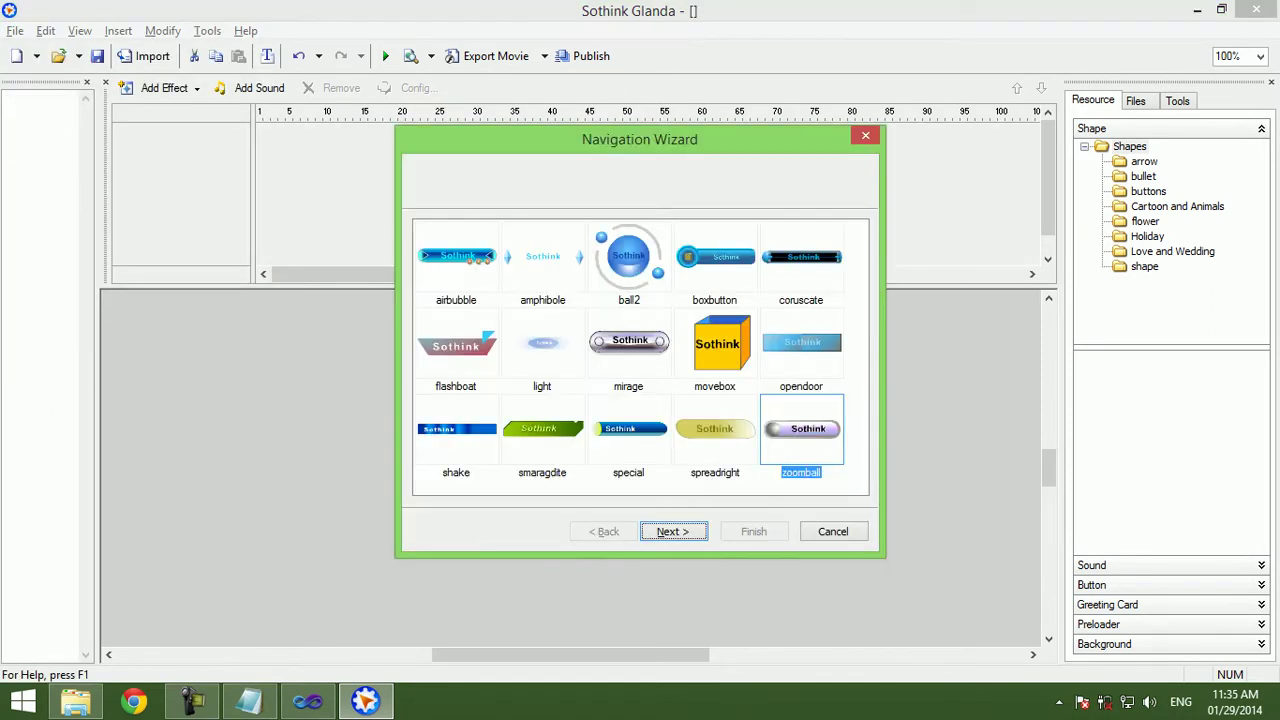
key("Return")
key("Return")
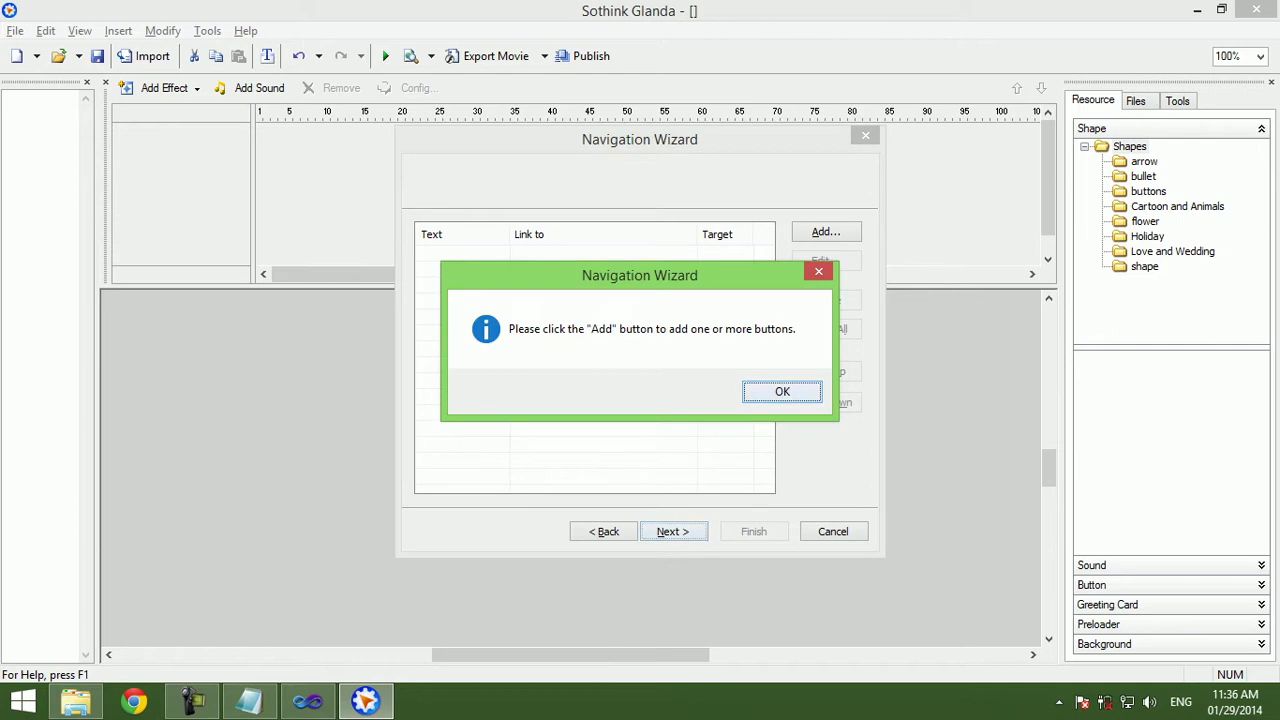
key("Return")
Add a 'New Record' button in vertical layout, finish the wizard, and undo to restore its size.
key("alt+a")
type("New Record")
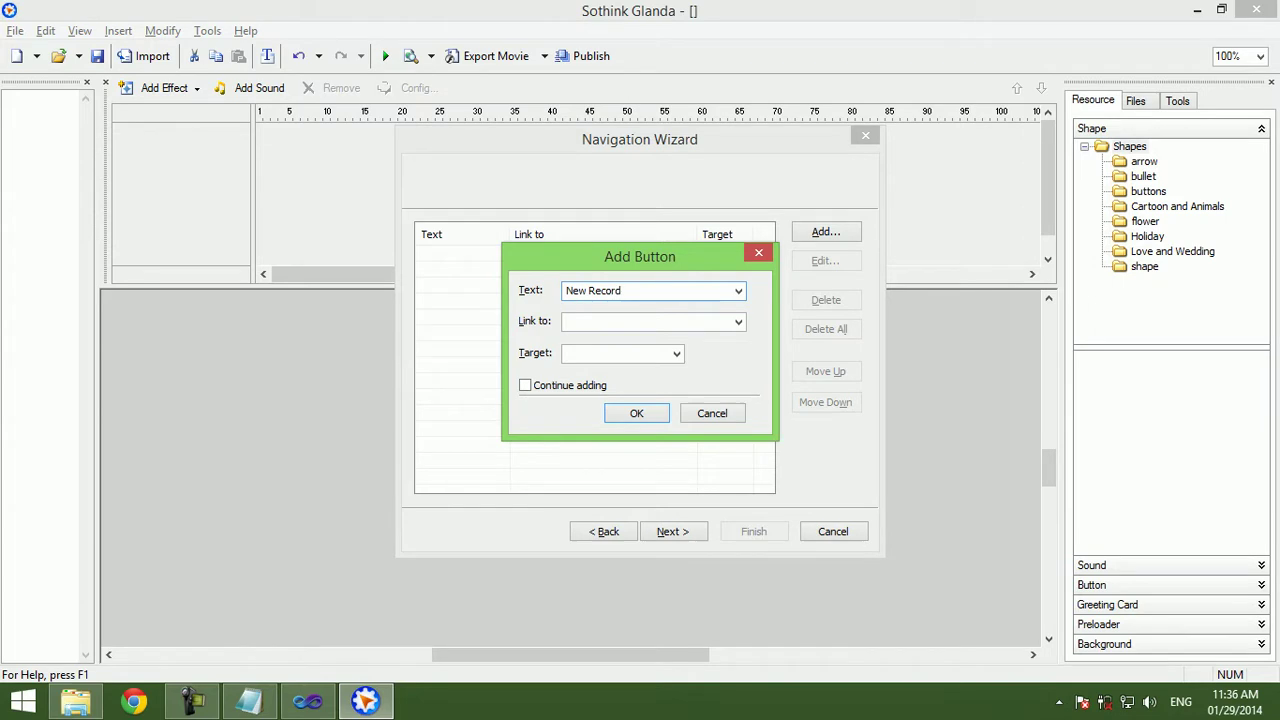
key("Return")
key("alt+n")
key("alt+v")
key("alt+n")
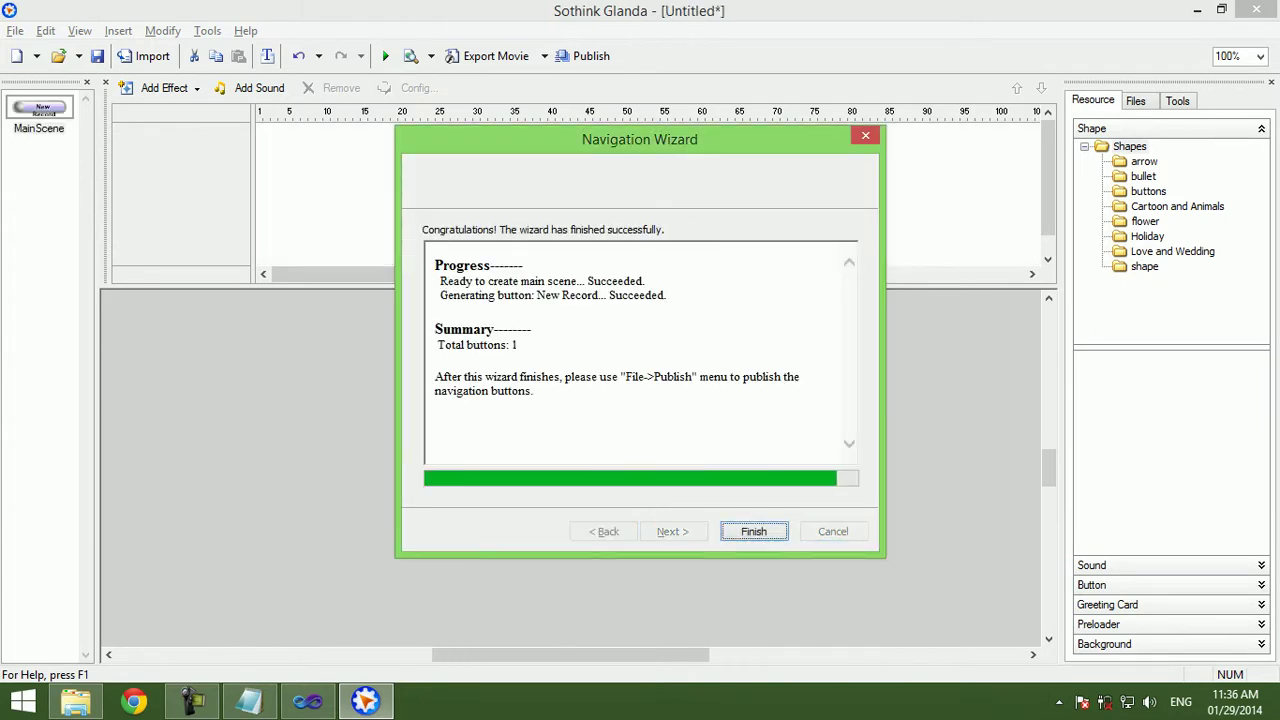
key("Return")
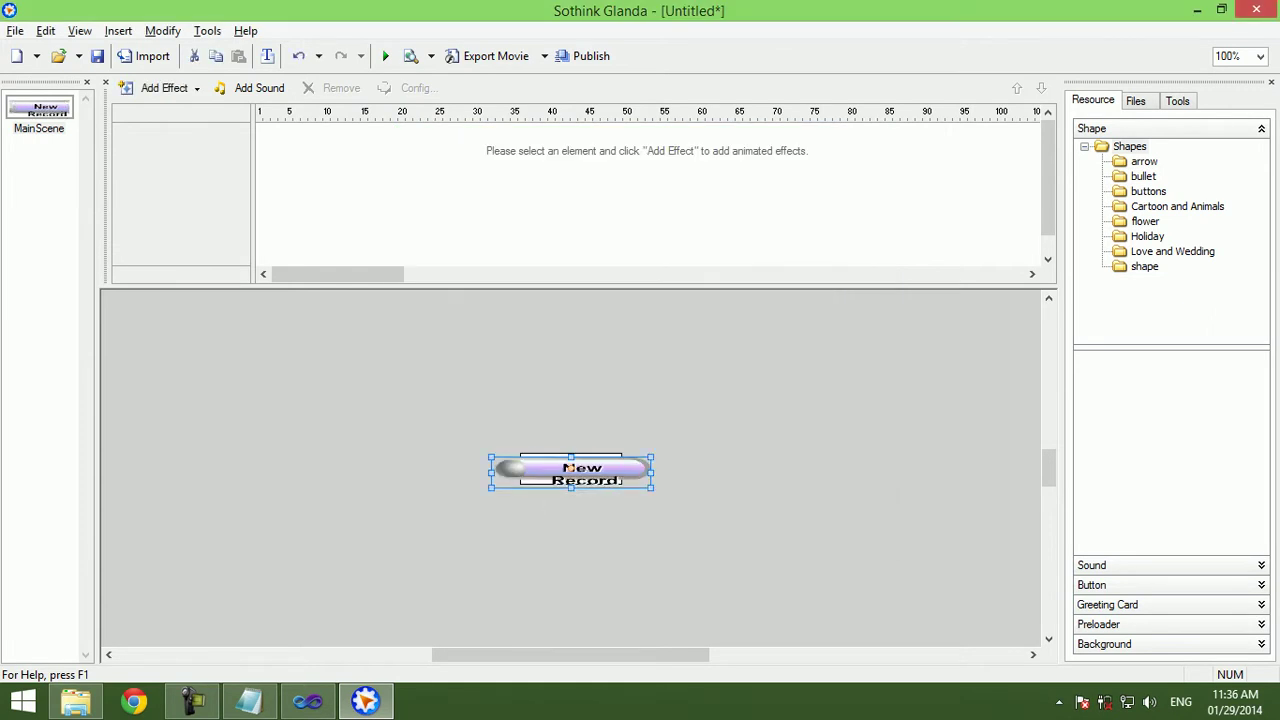
key("ctrl+z")
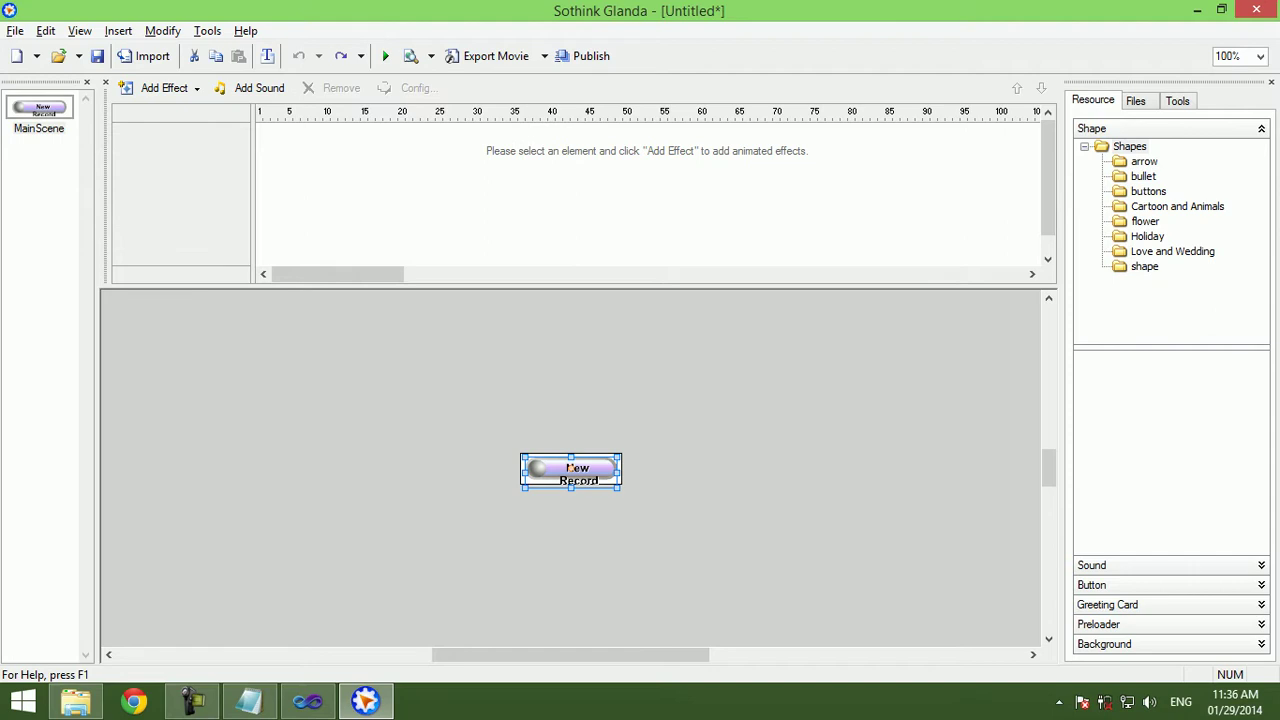
Inspect the New Record button's text, position/size and color transform properties.
double_click(569, 467)
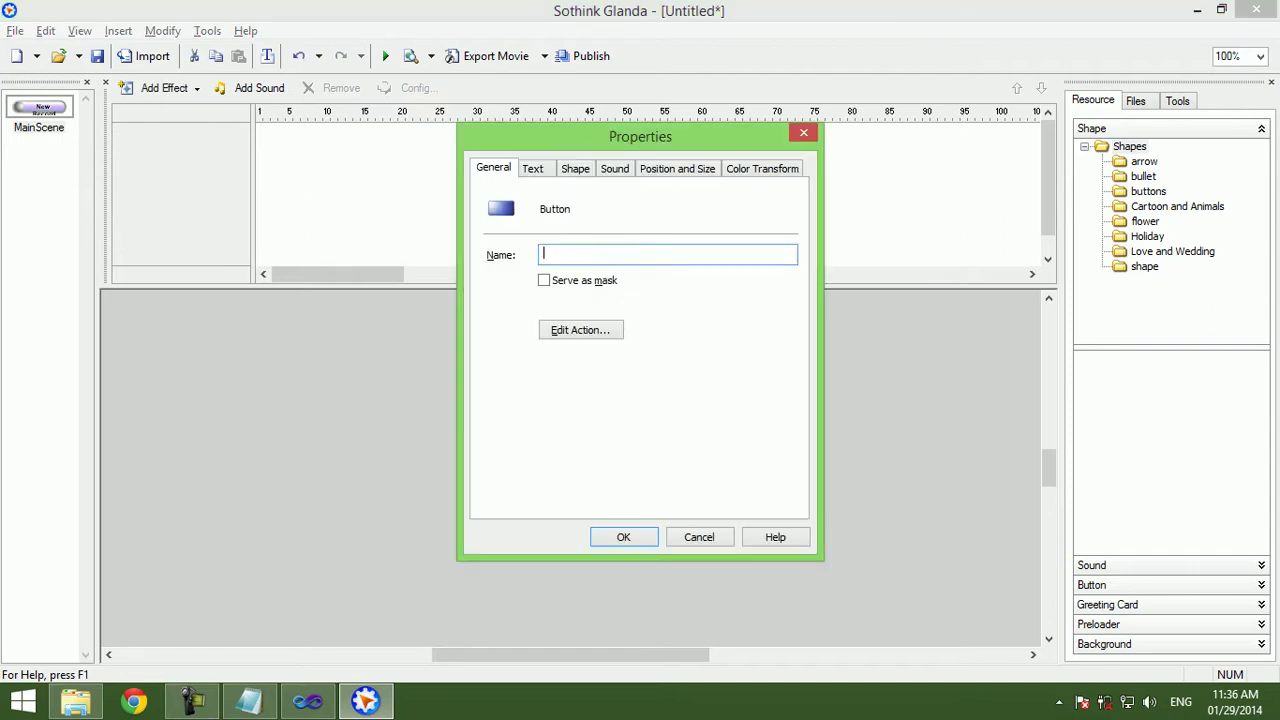
key("ctrl+Tab")
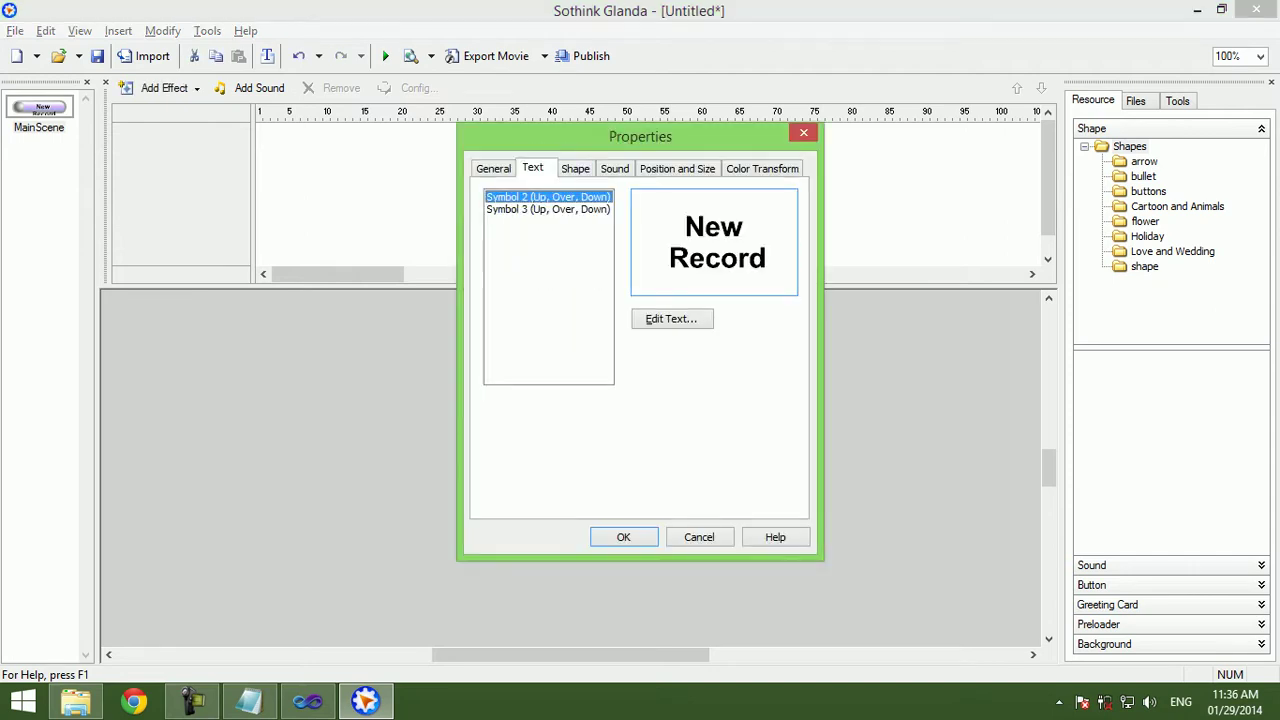
key("Down")
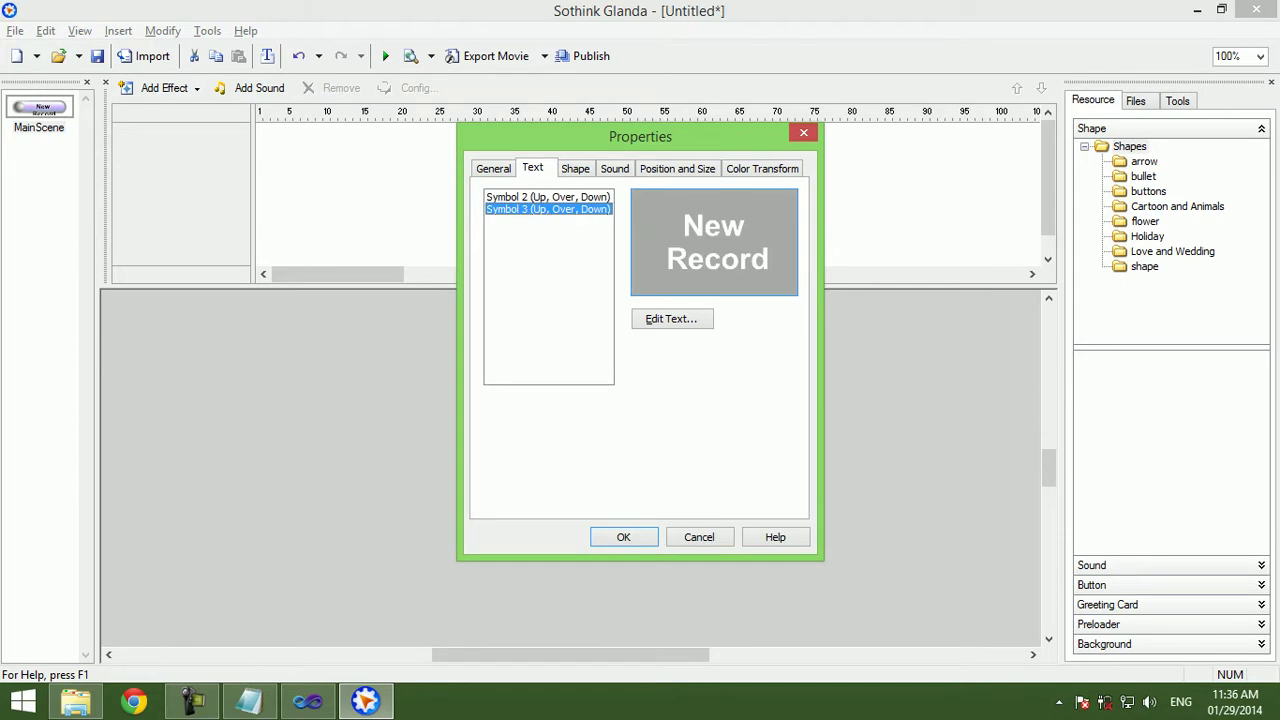
key("Up")
key("ctrl+Tab")
key("ctrl+Tab")
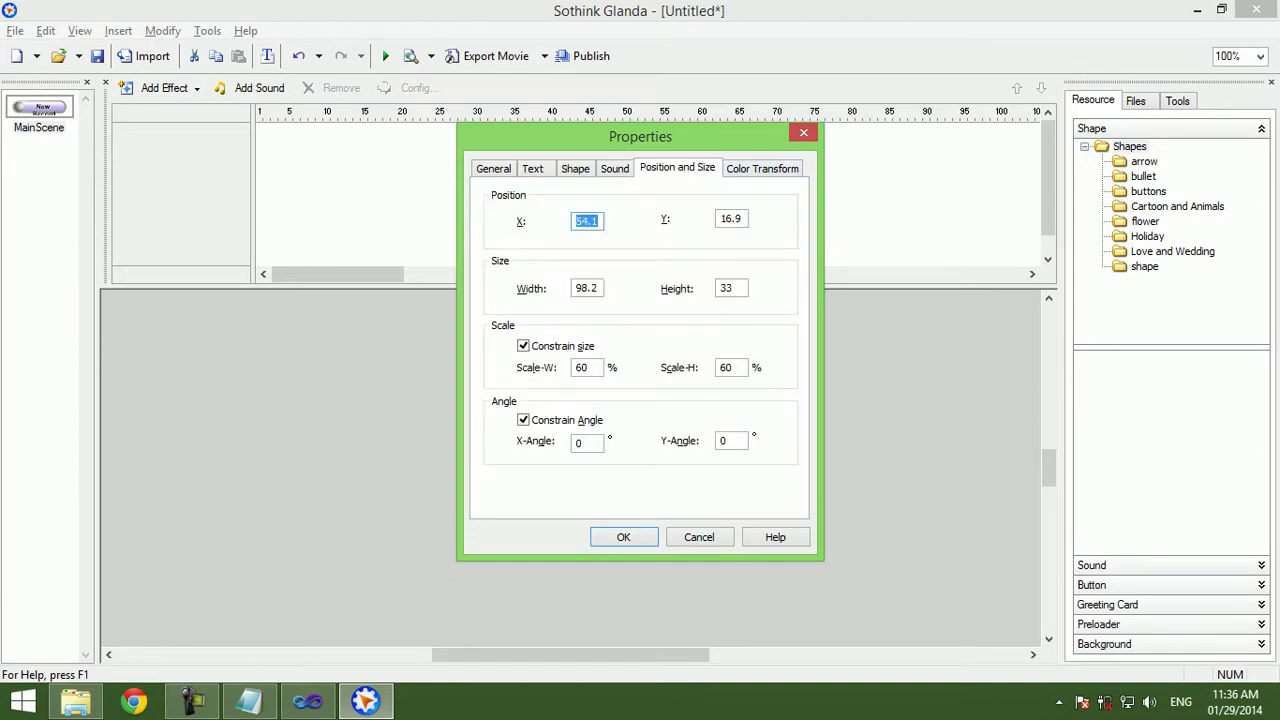
key("ctrl+Tab")
key("ctrl+shift+Tab")
key("Return")
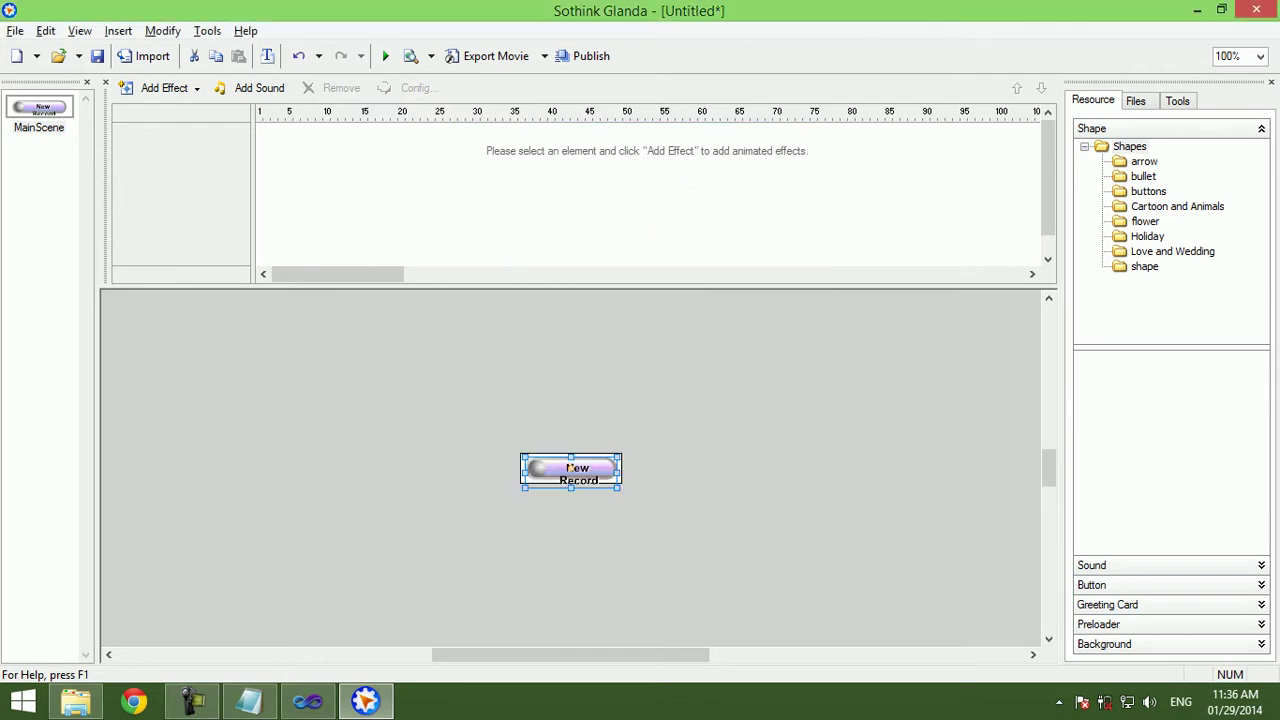
Preview the button movie and export it over the existing New.swf.
left_click(410, 56)
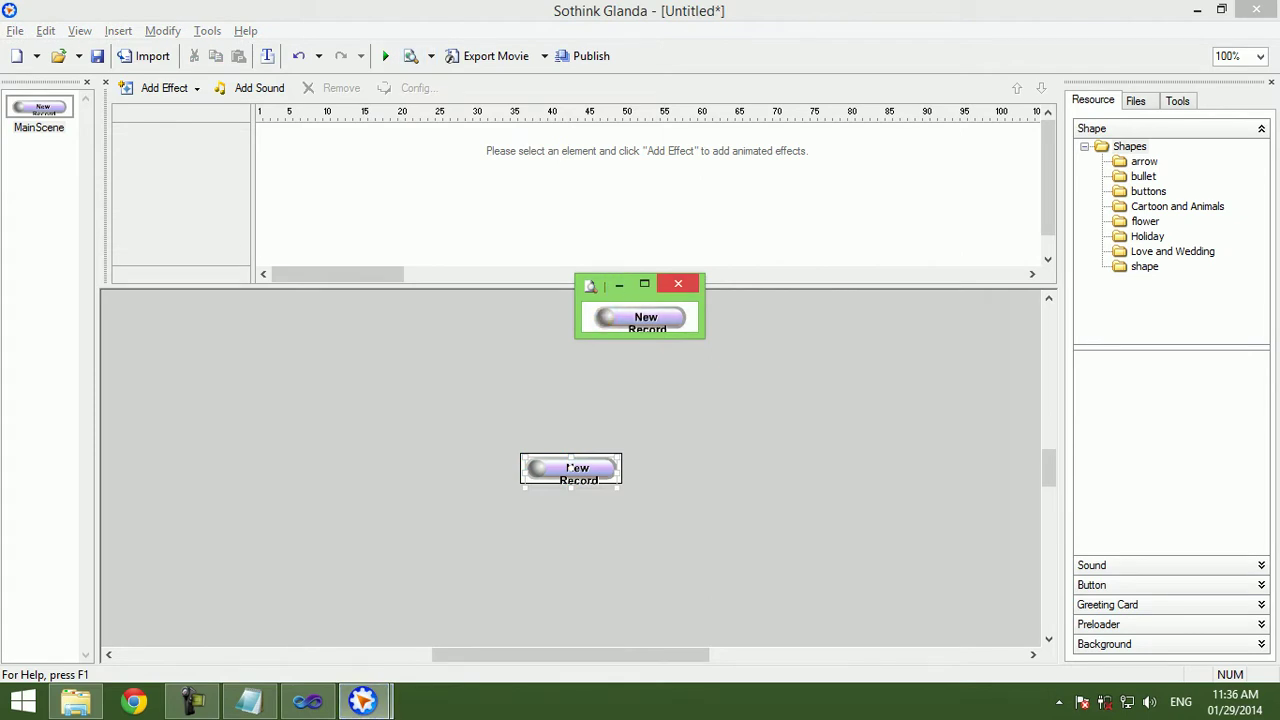
left_click(678, 284)
left_click(15, 31)
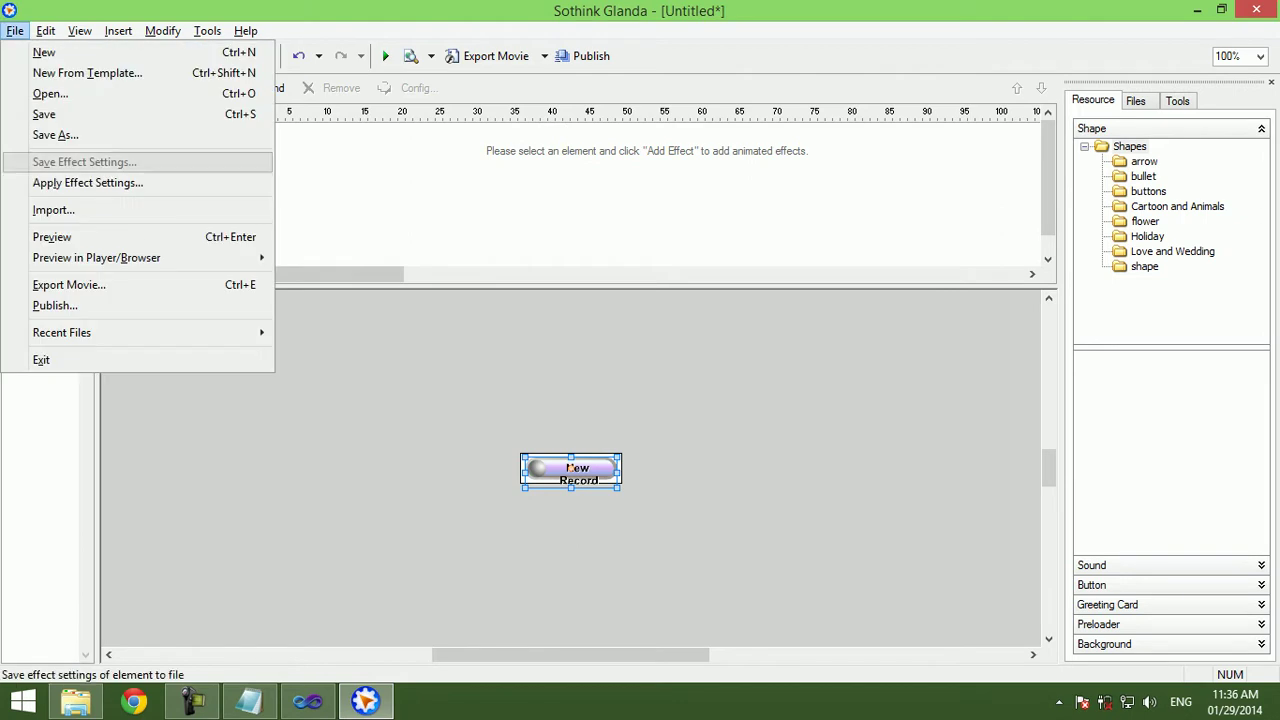
left_click(68, 284)
left_click(521, 259)
key("Return")
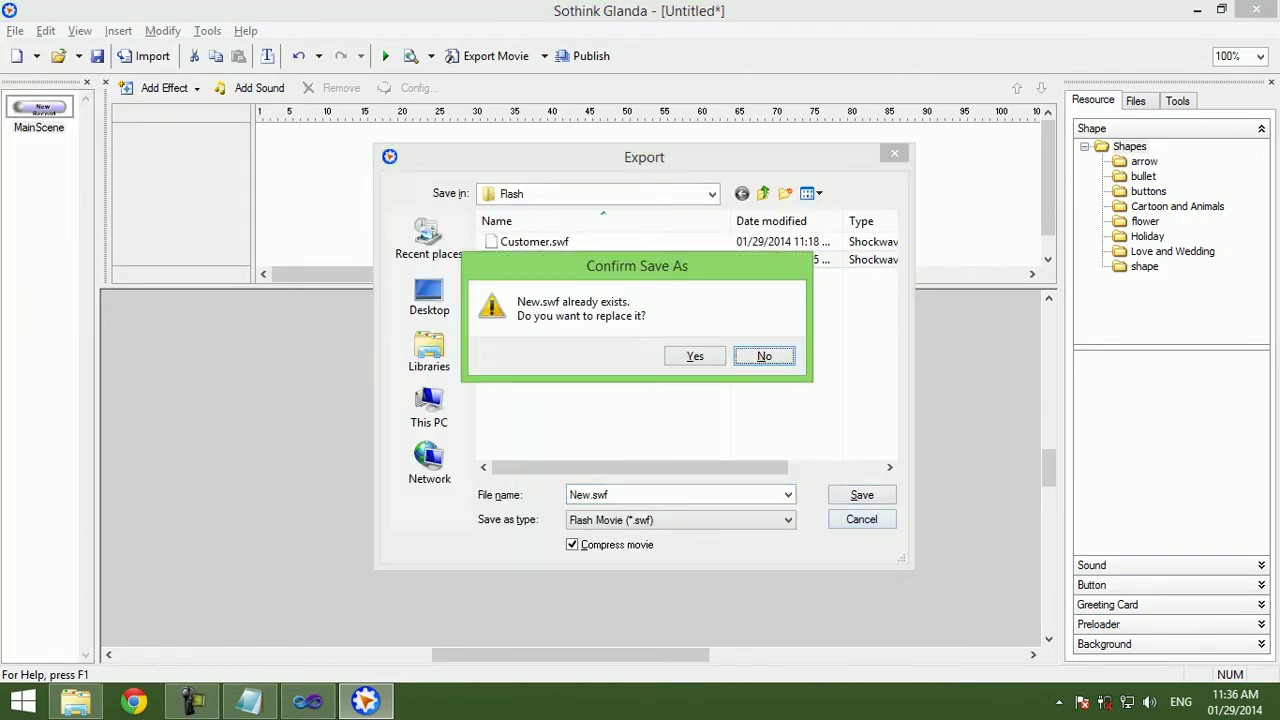
left_click(694, 356)
Run CourseSales to view the New Record button on FormCustomers, then close the app.
left_click(307, 701)
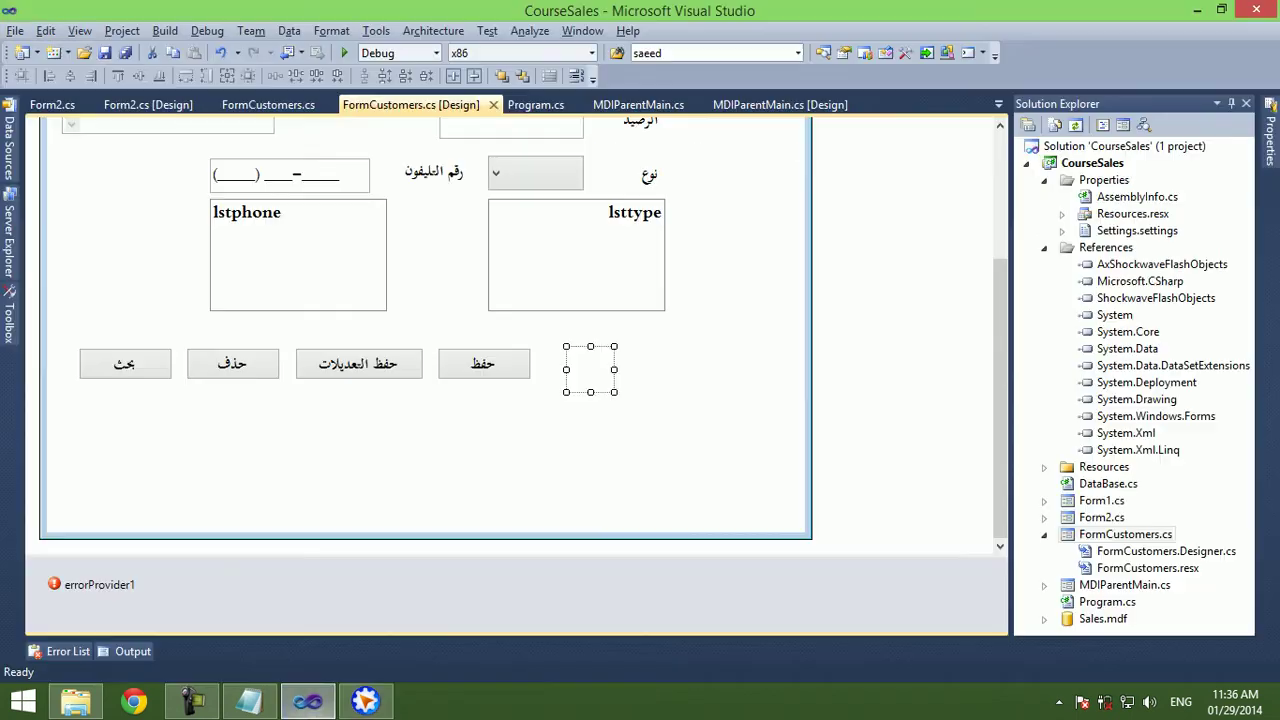
left_click(344, 53)
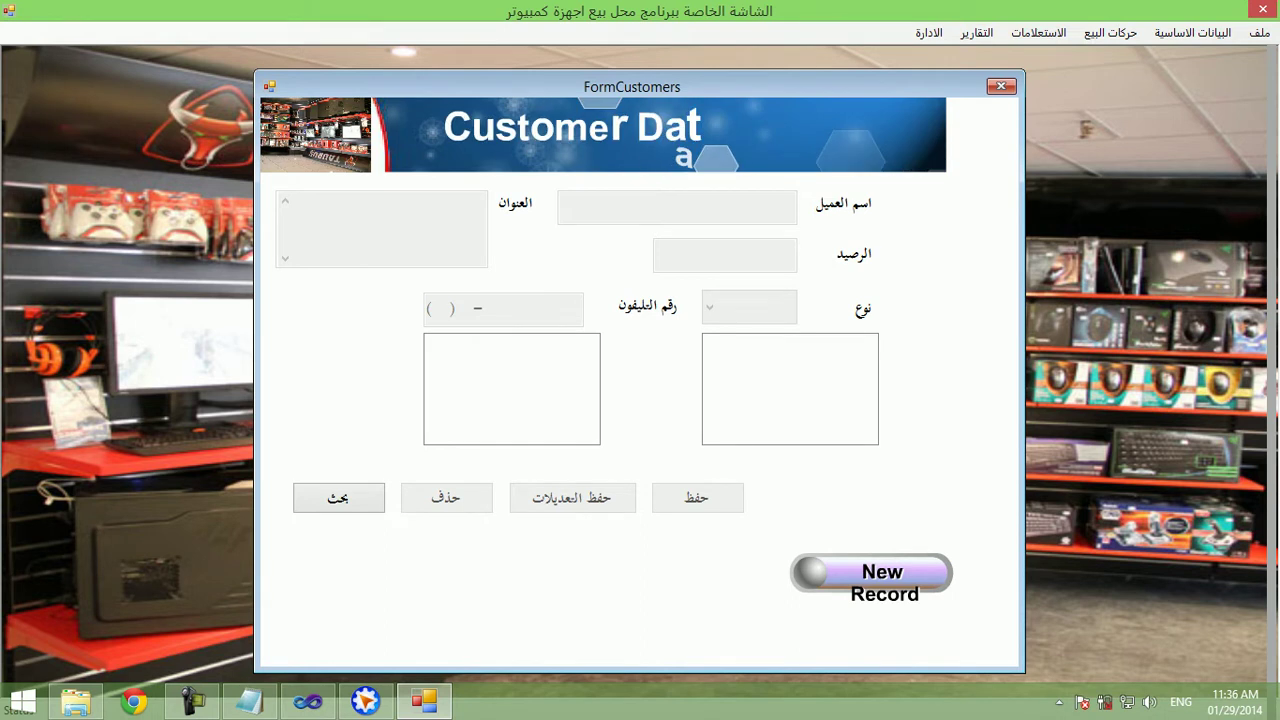
key("alt+F4")
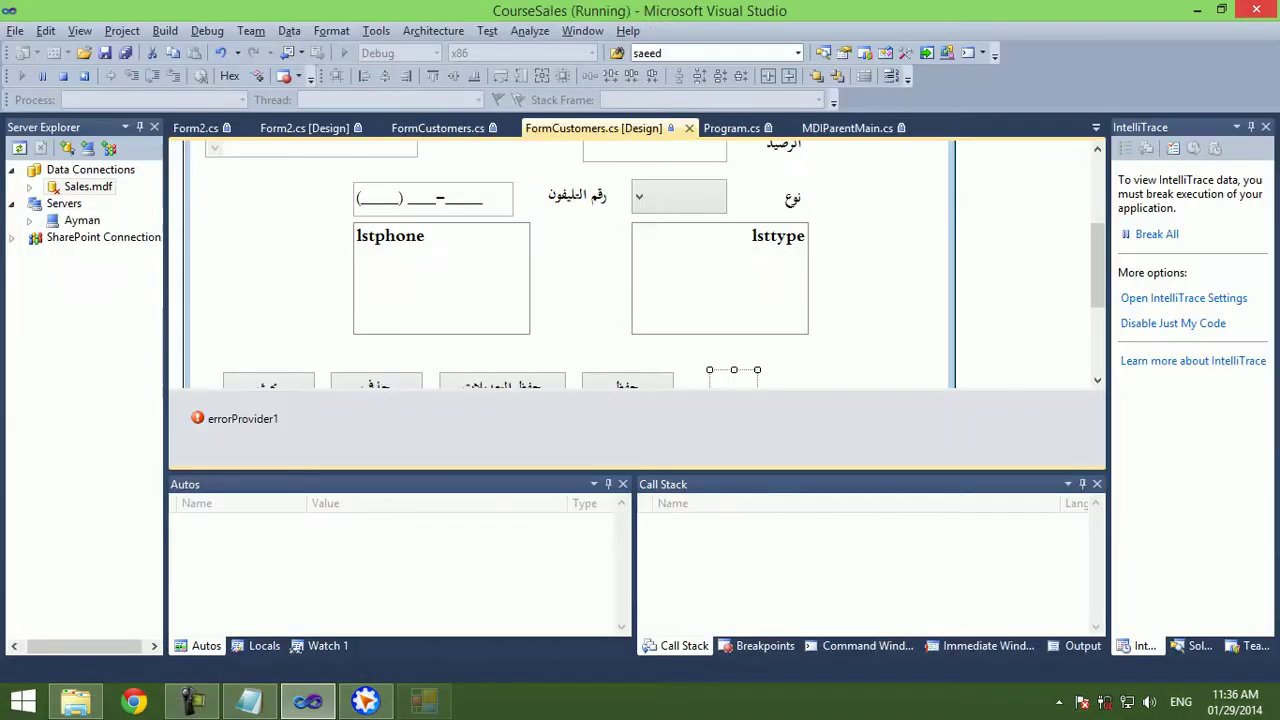
Back in Glanda, start a new Navigation Buttons movie without saving, choosing the boxbutton style.
left_click(365, 701)
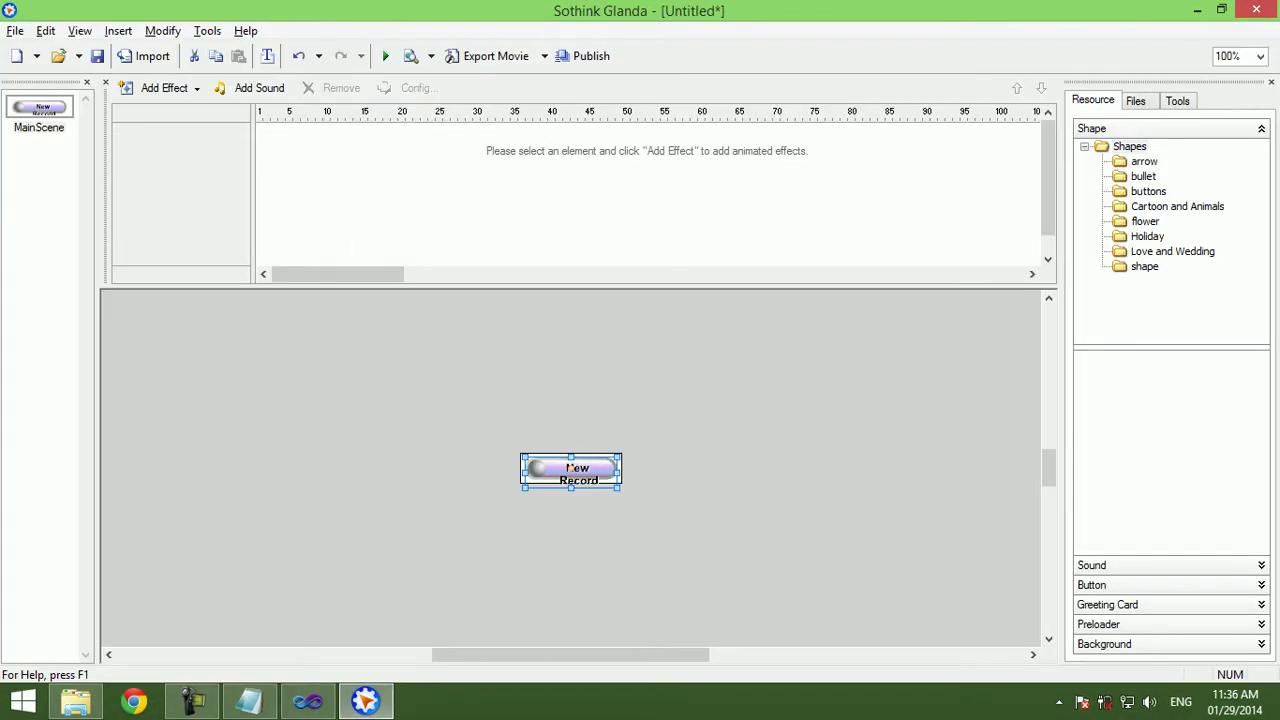
left_click(15, 31)
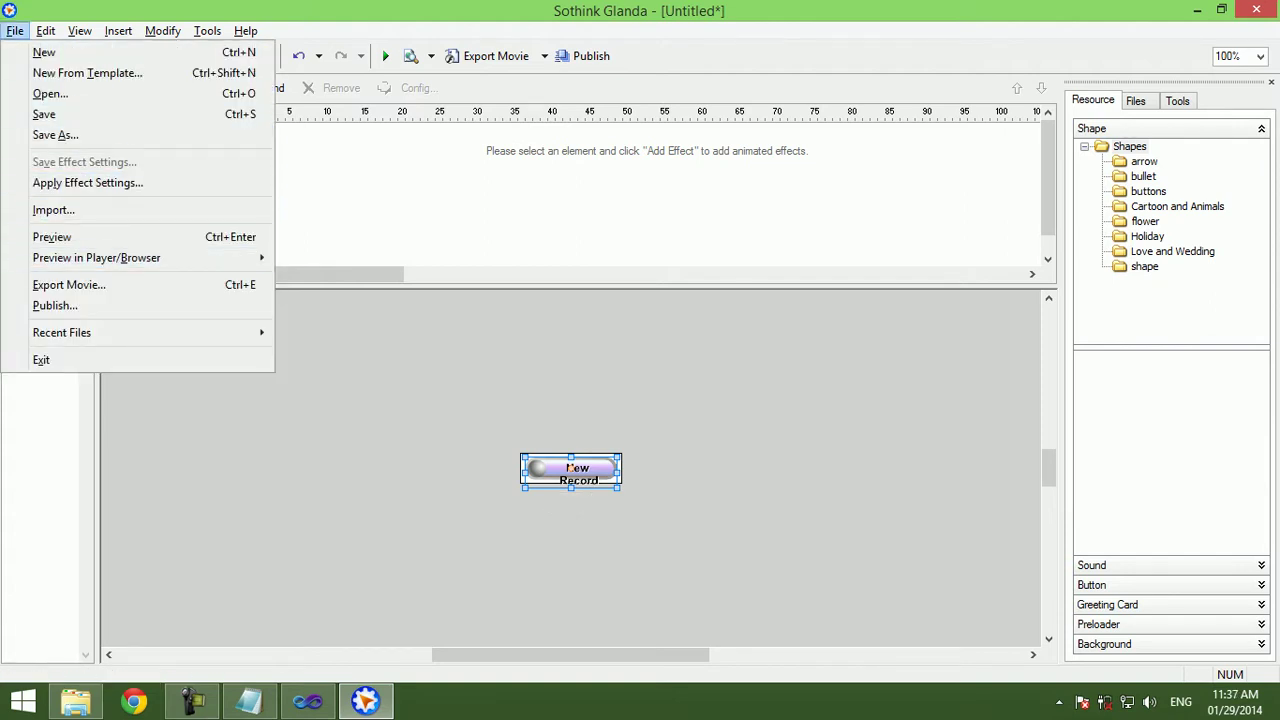
left_click(87, 73)
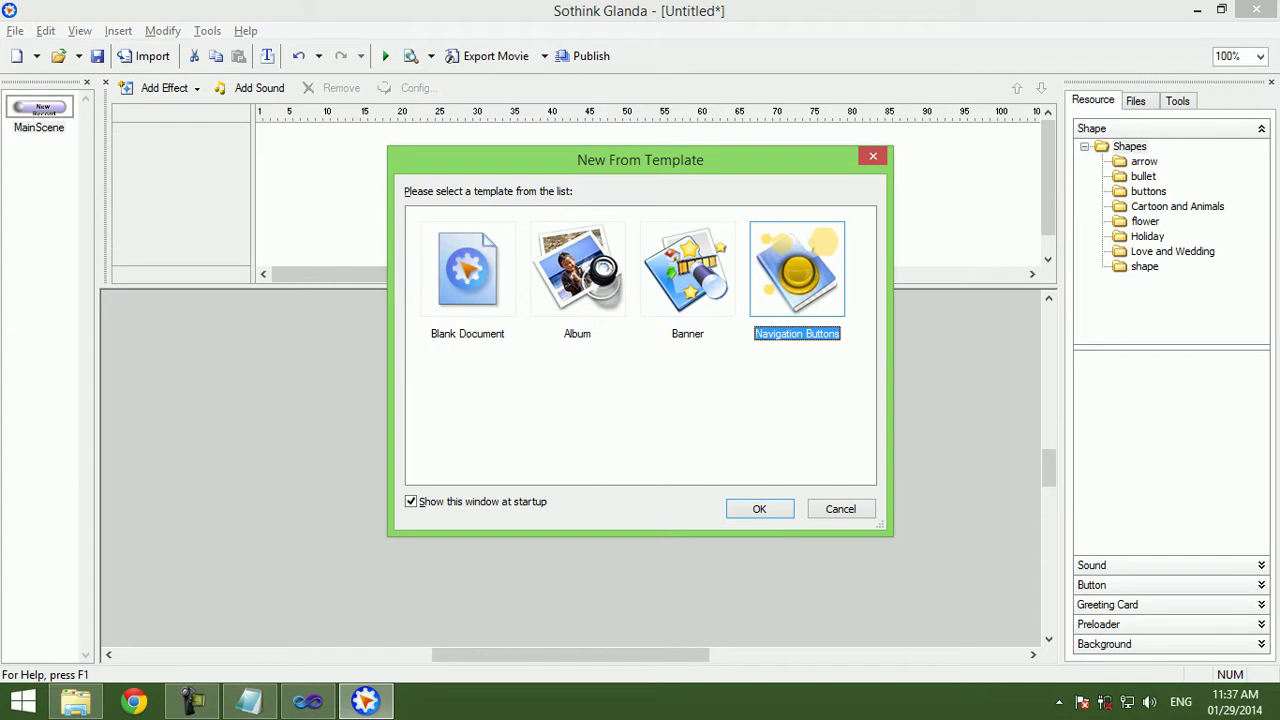
key("Return")
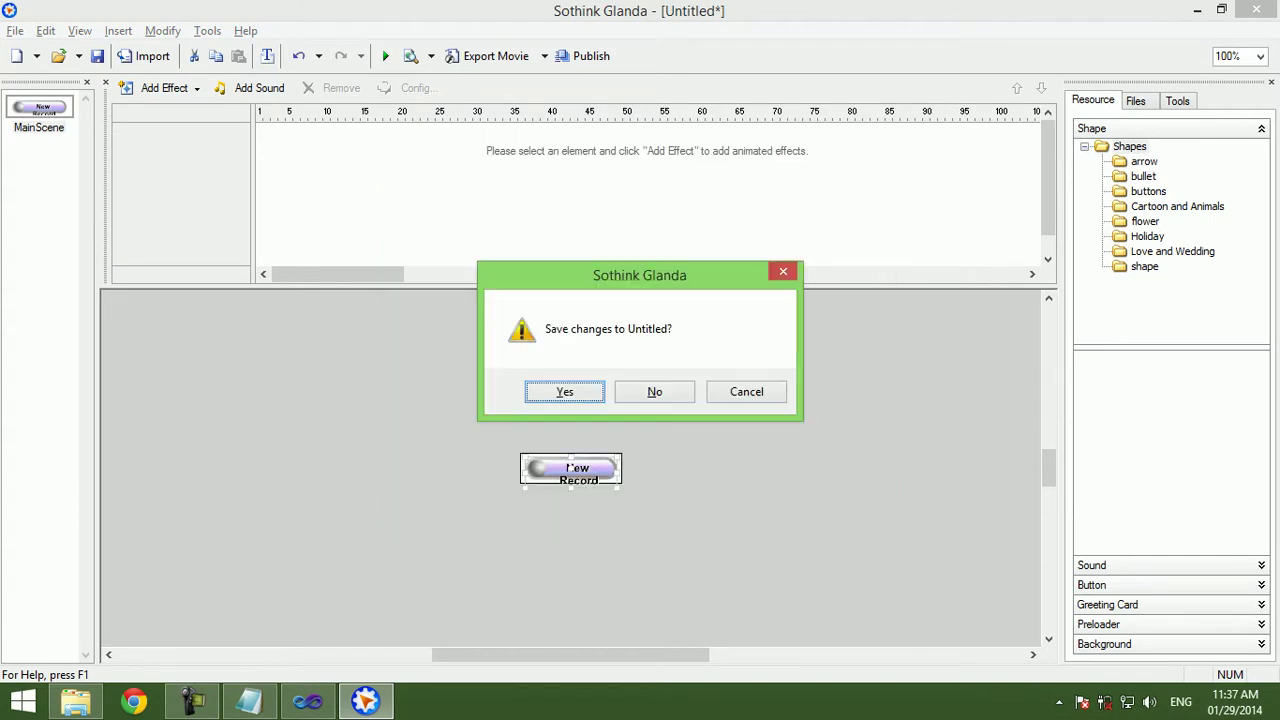
key("n")
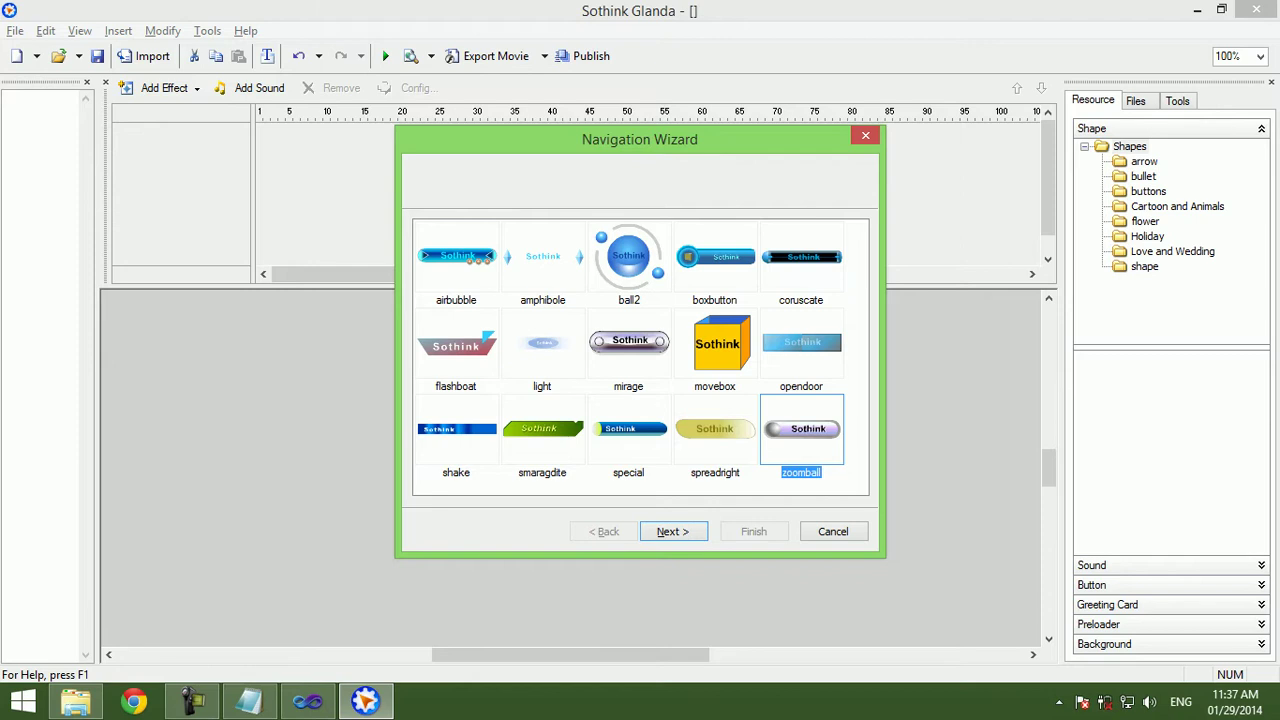
key("Home")
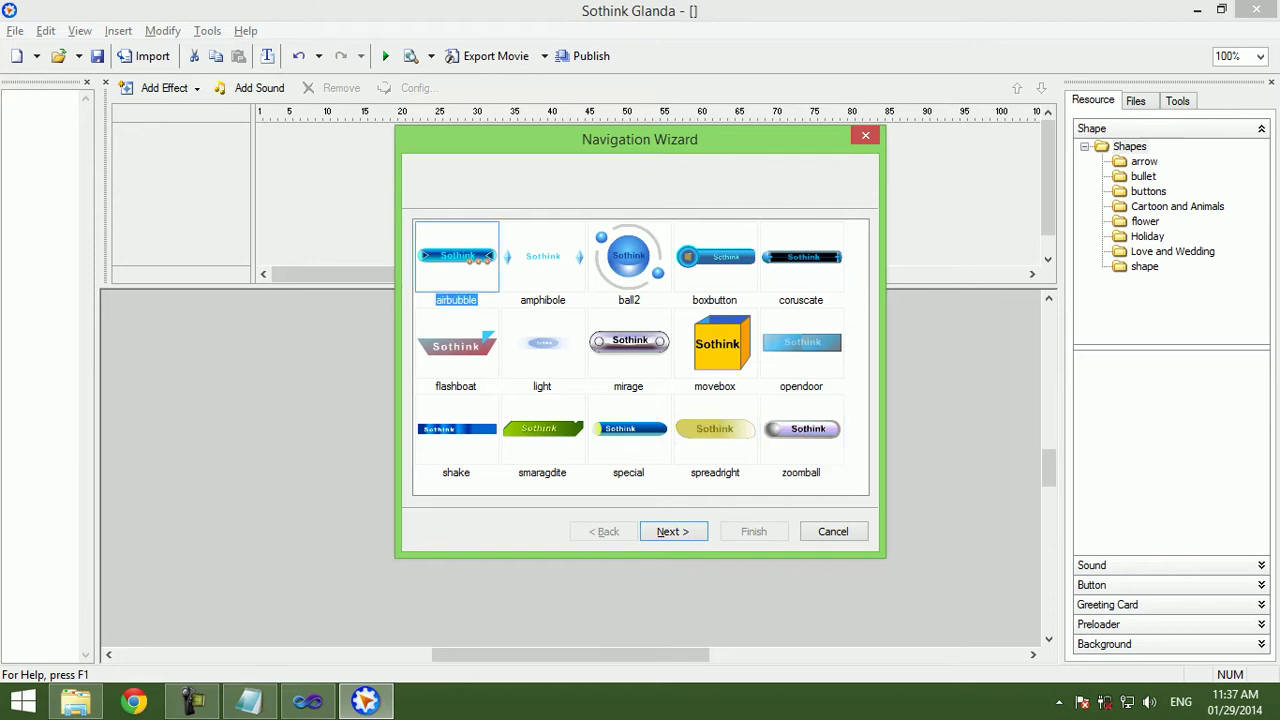
key("Right")
key("Right")
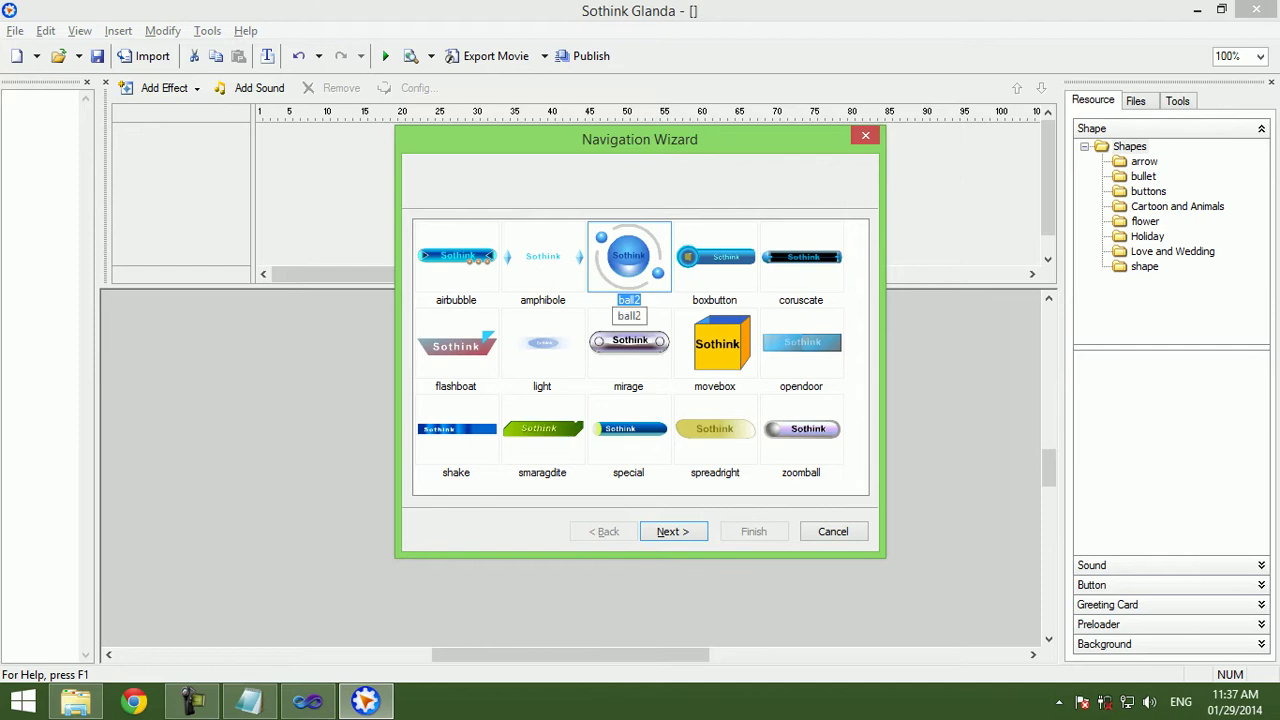
key("Right")
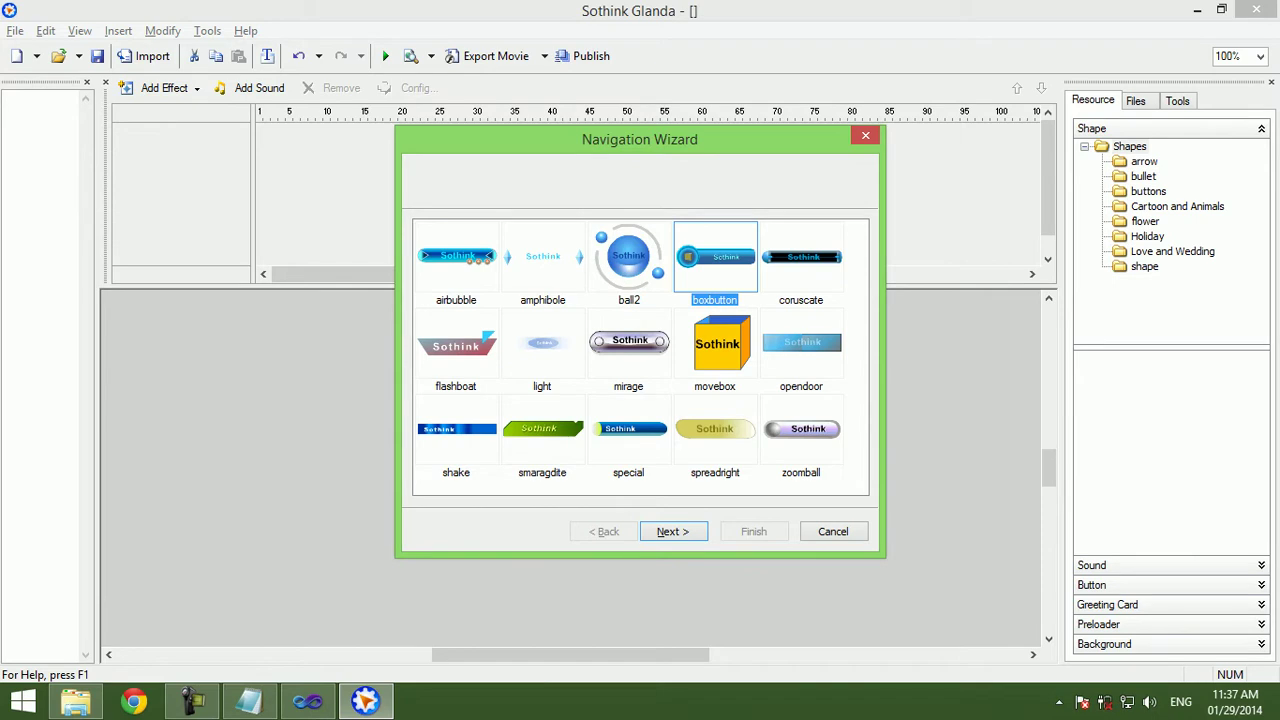
key("Return")
Add a 'New Record' button with horizontal layout and finish the wizard.
key("alt+a")
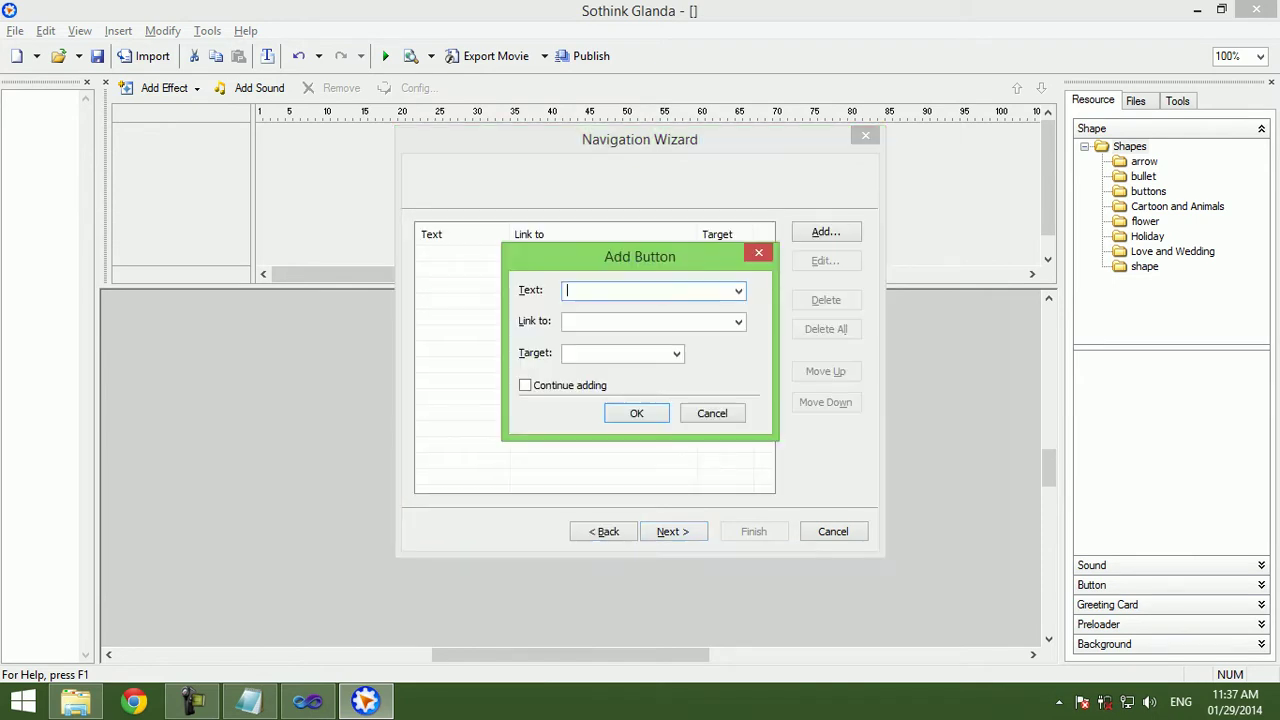
type("New Record")
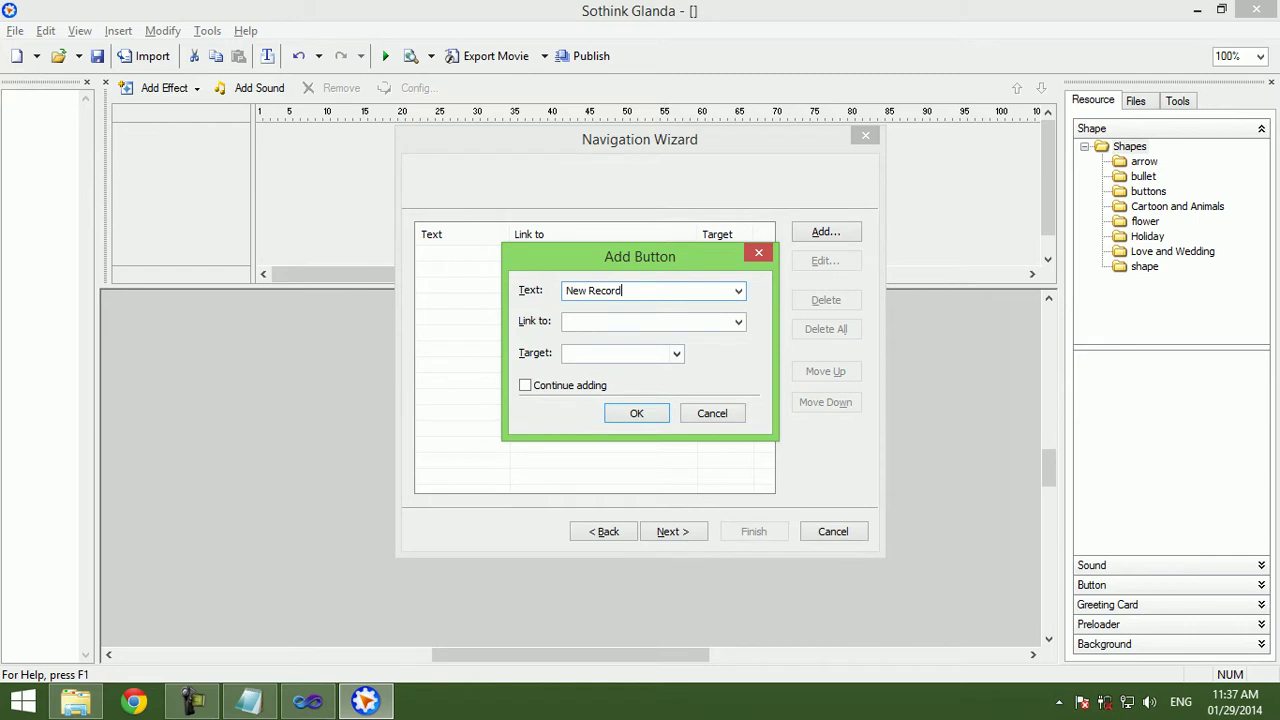
key("Return")
key("alt+n")
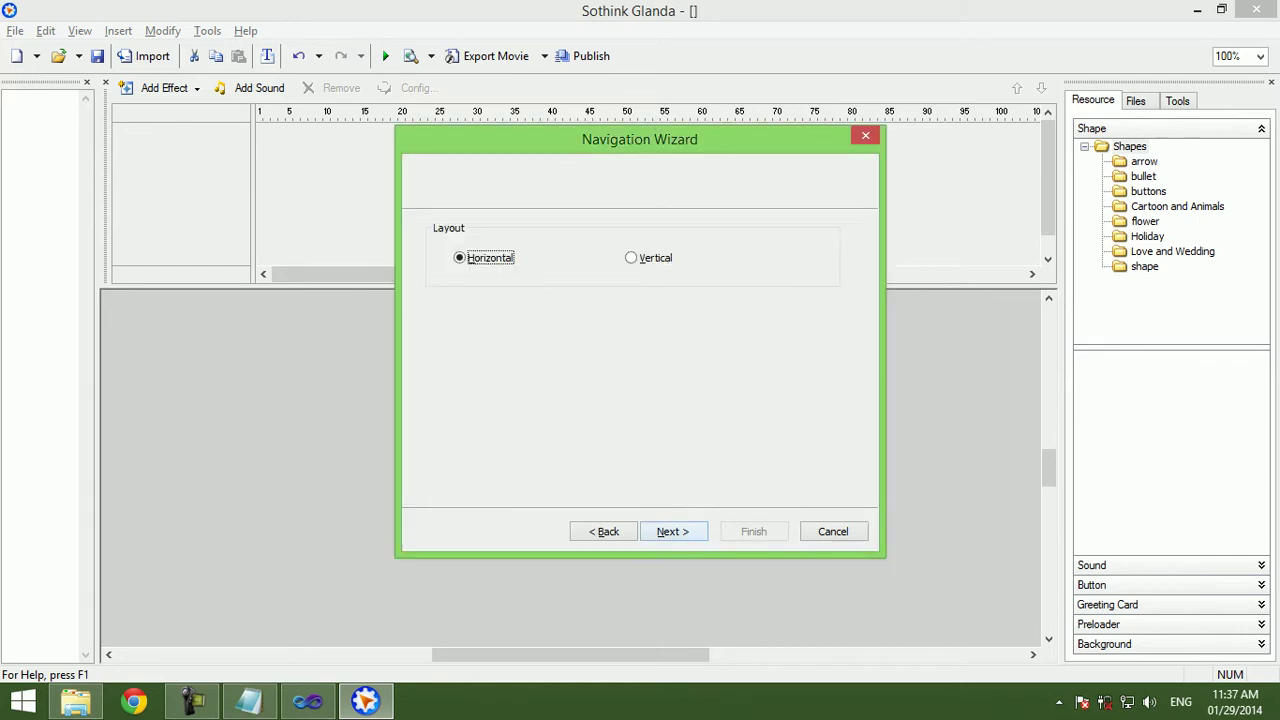
key("alt+v")
key("alt+h")
key("alt+n")
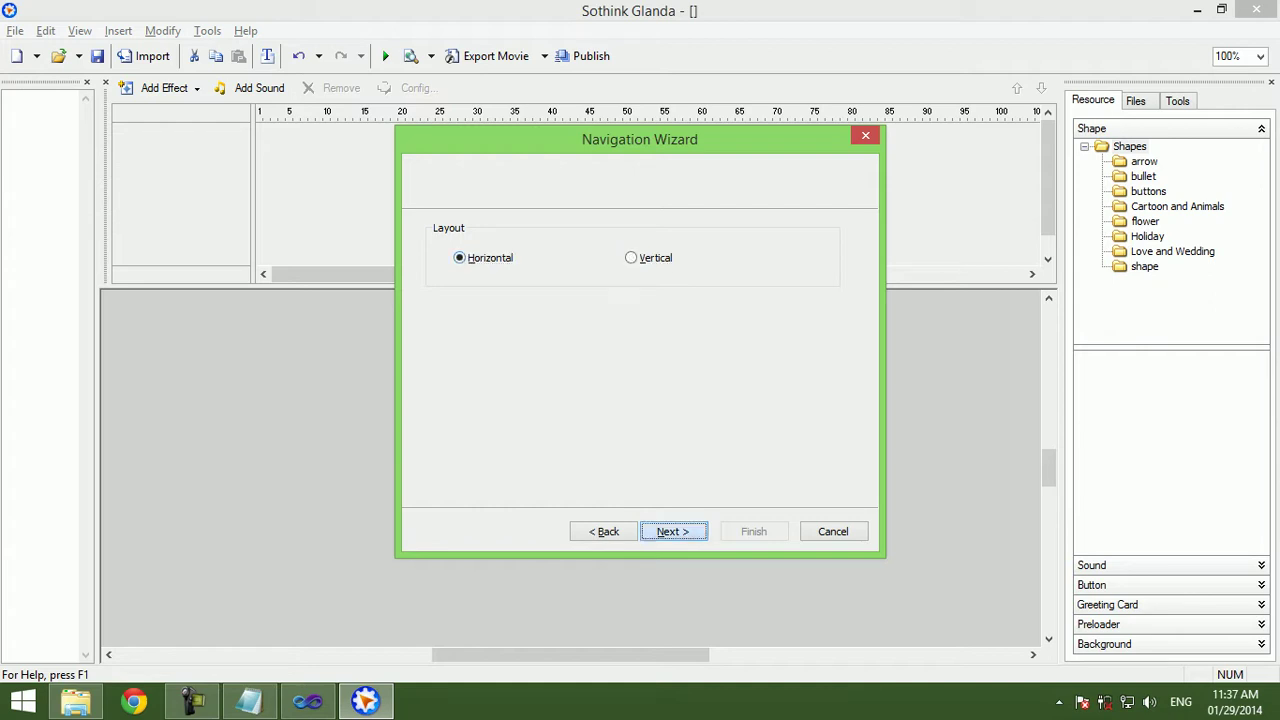
key("Return")
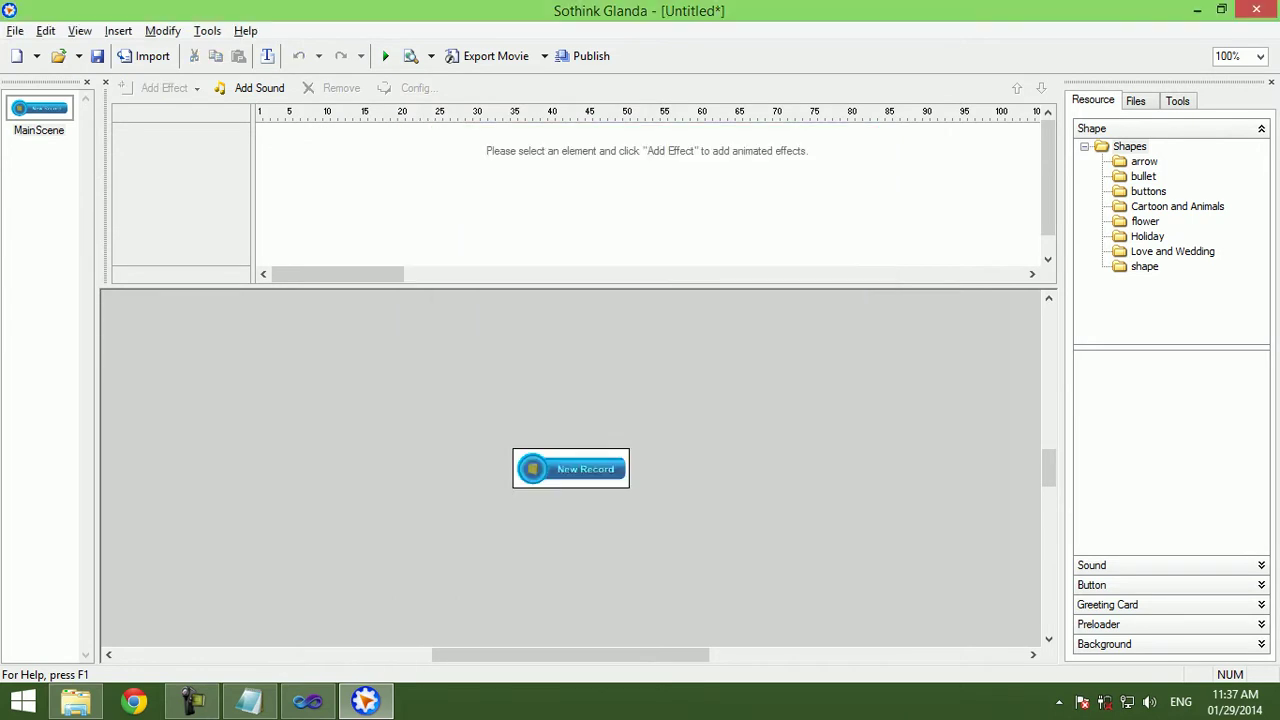
left_click(385, 56)
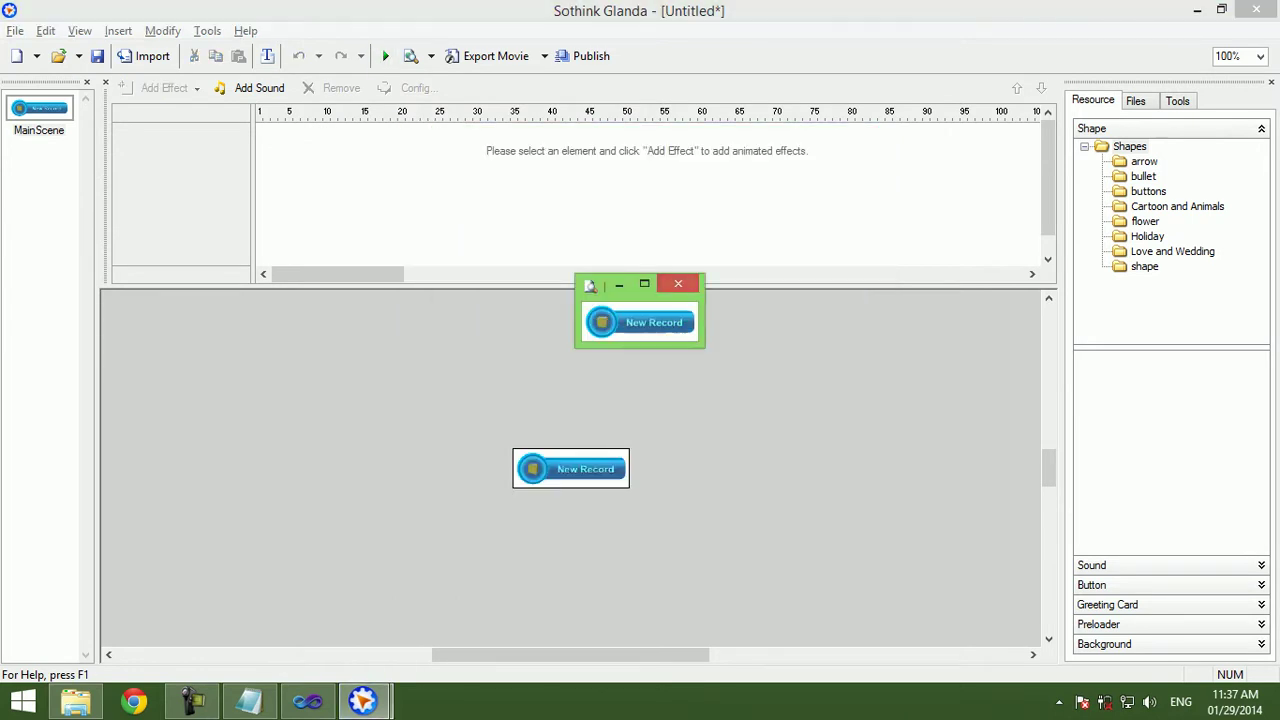
key("alt+F4")
right_click(597, 468)
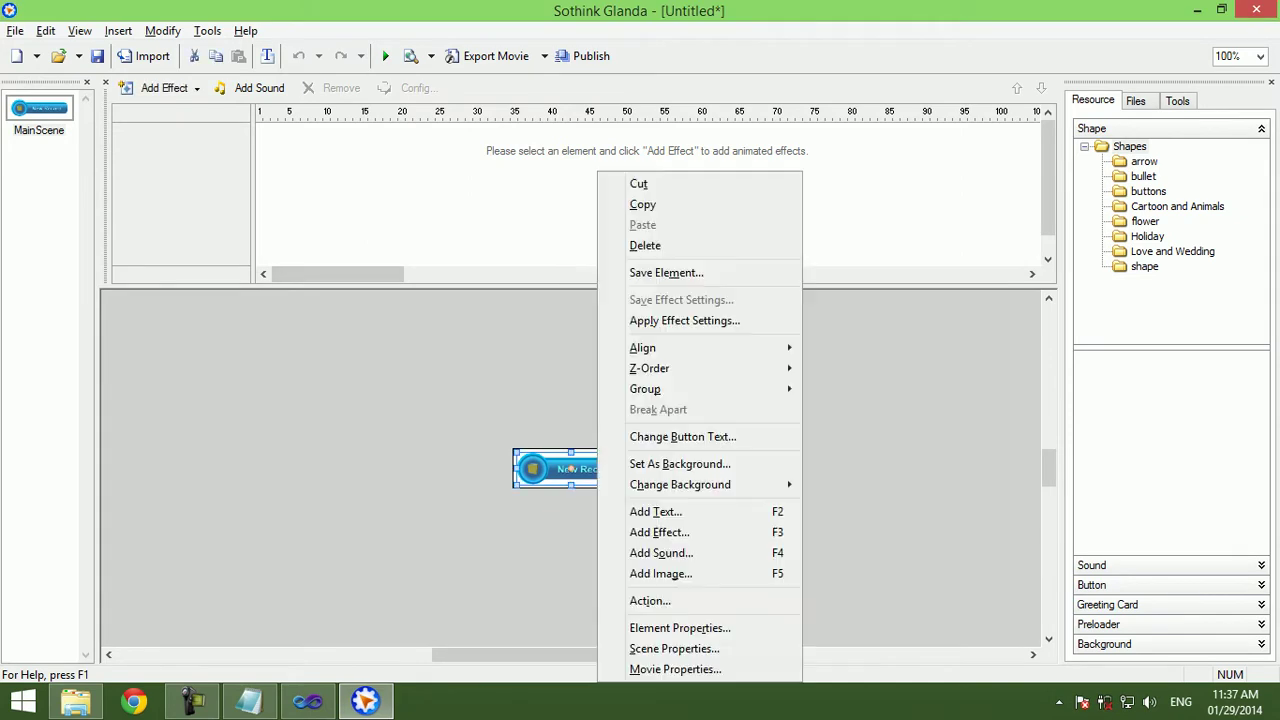
left_click(665, 669)
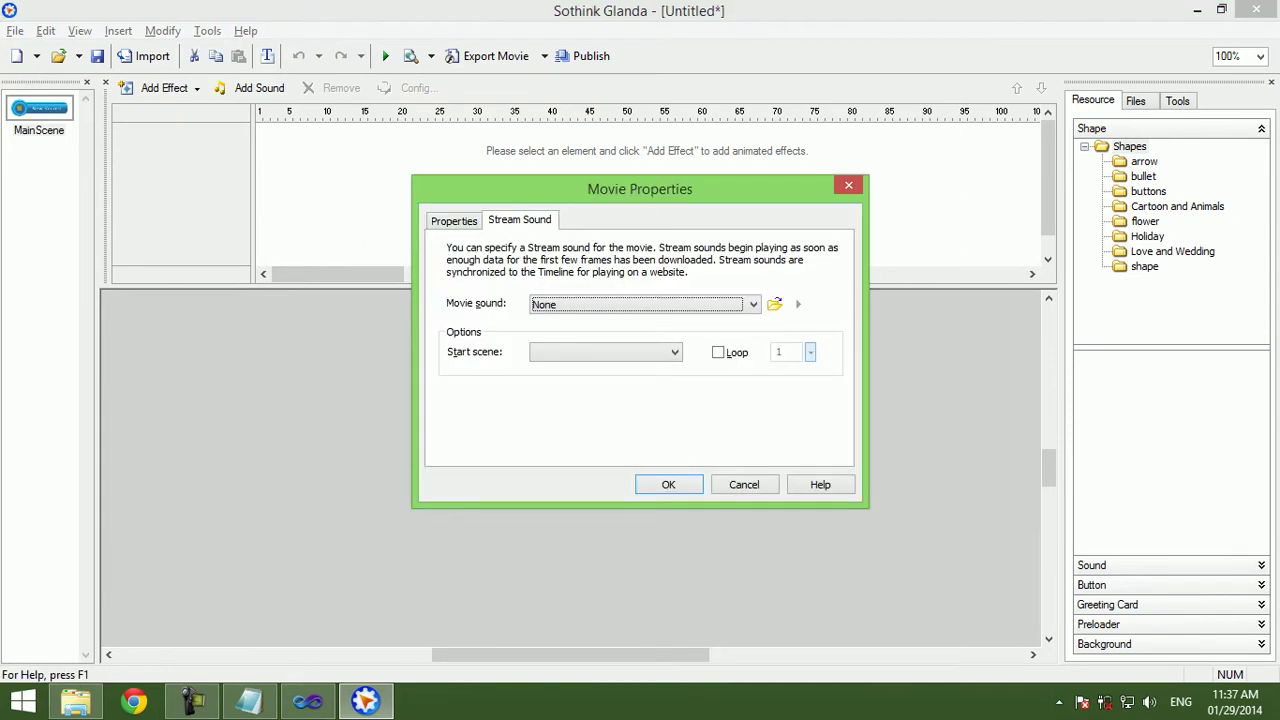
key("ctrl+shift+Tab")
key("Return")
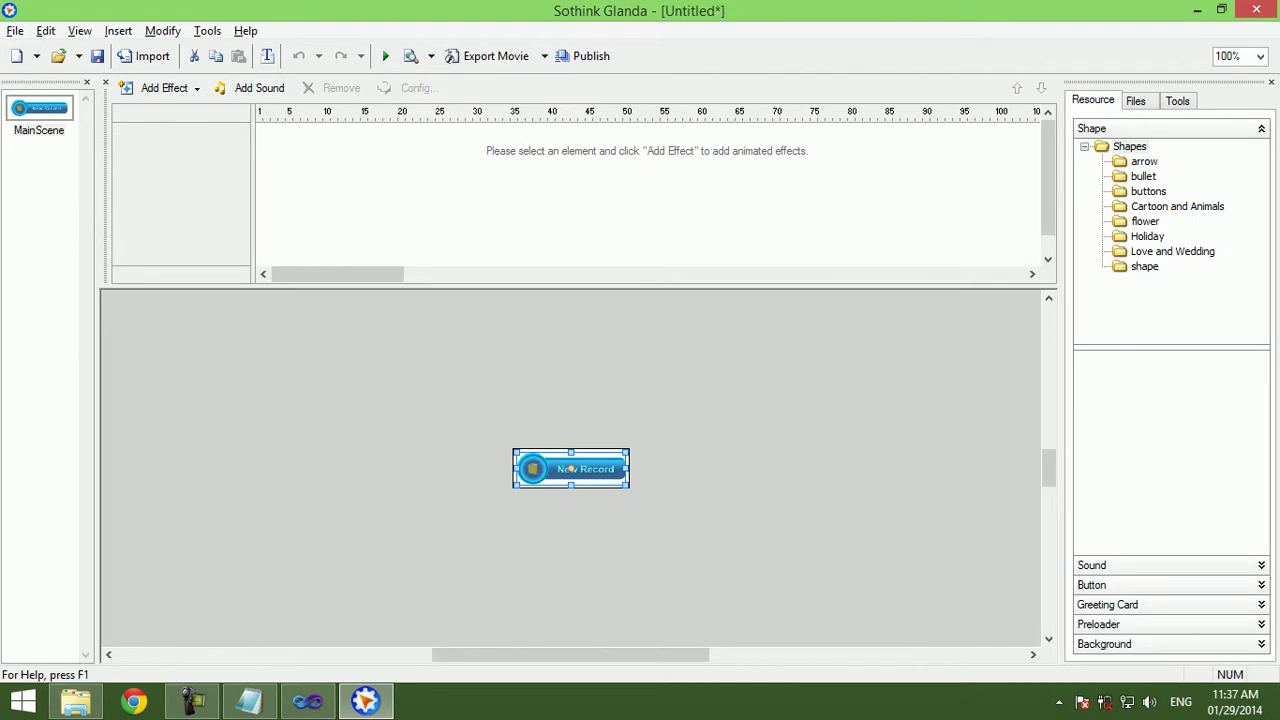
right_click(567, 468)
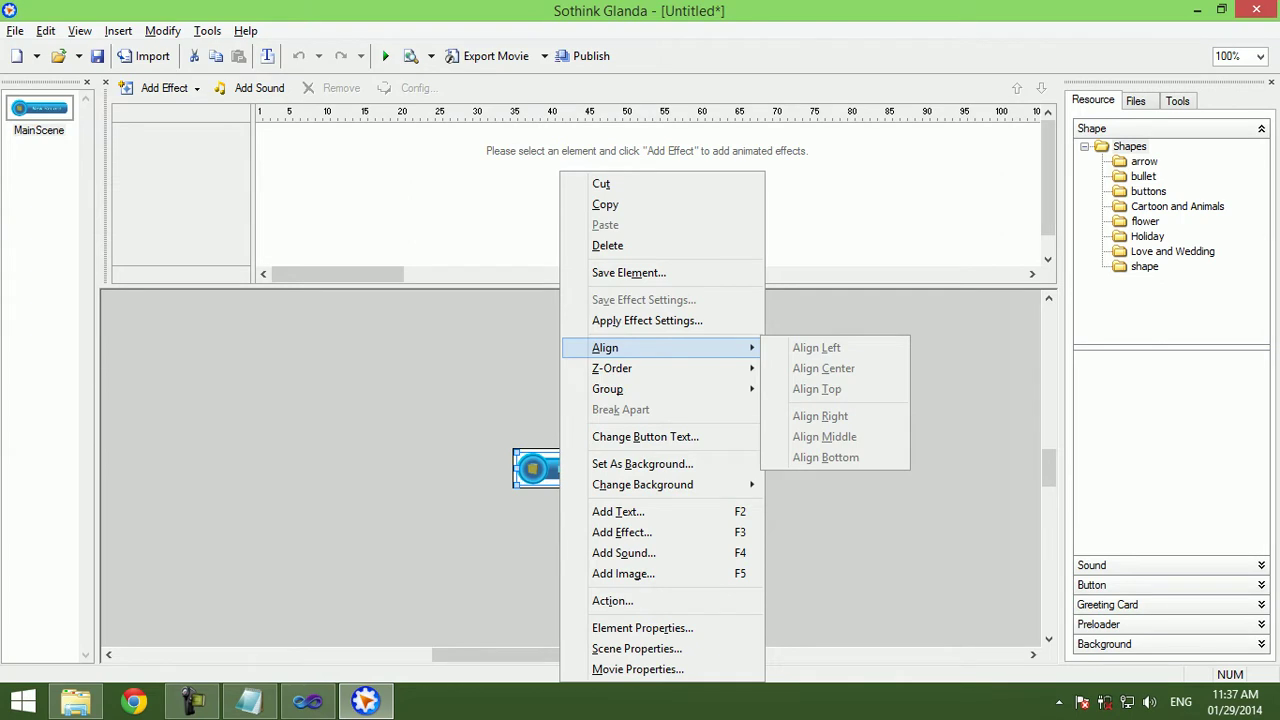
key("Escape")
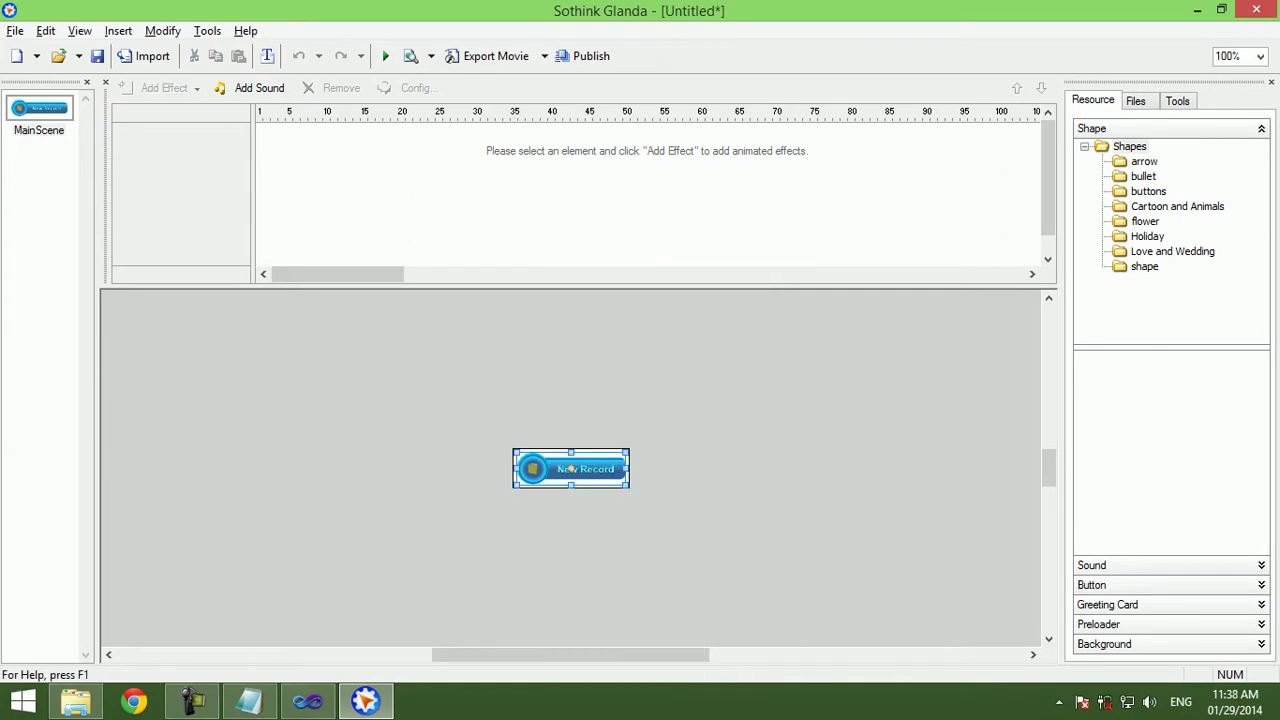
right_click(570, 469)
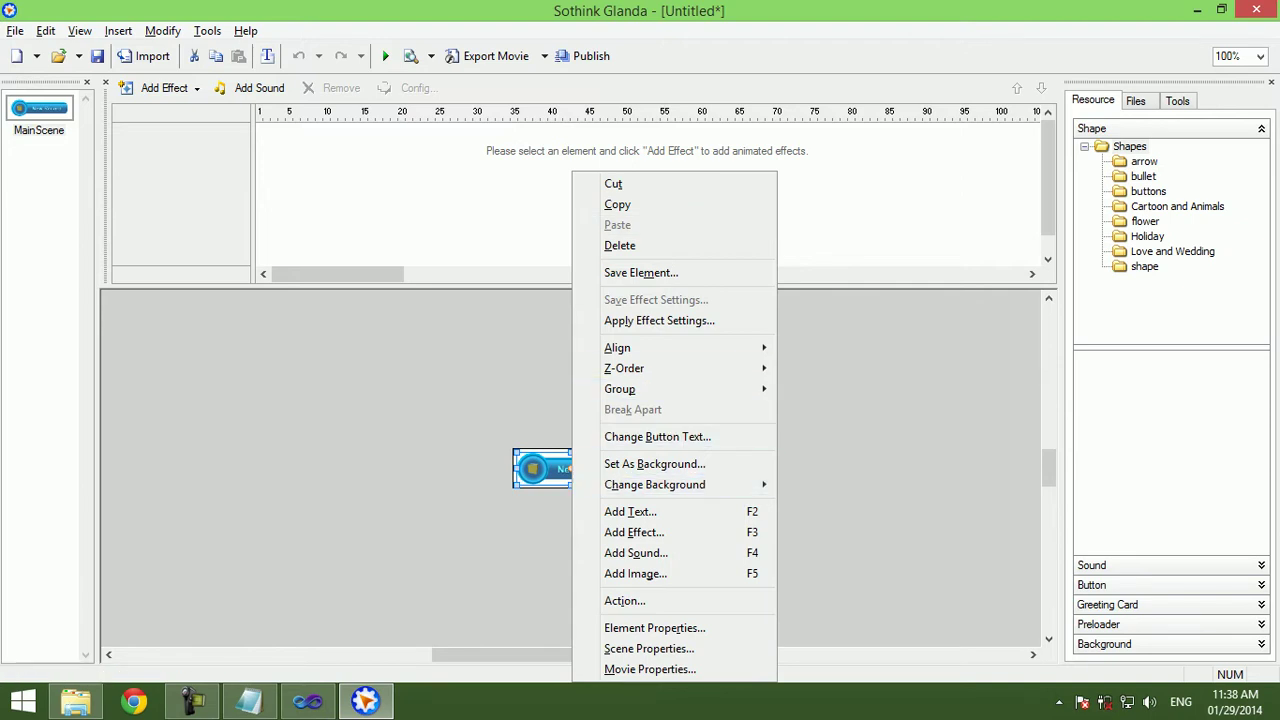
left_click(568, 469)
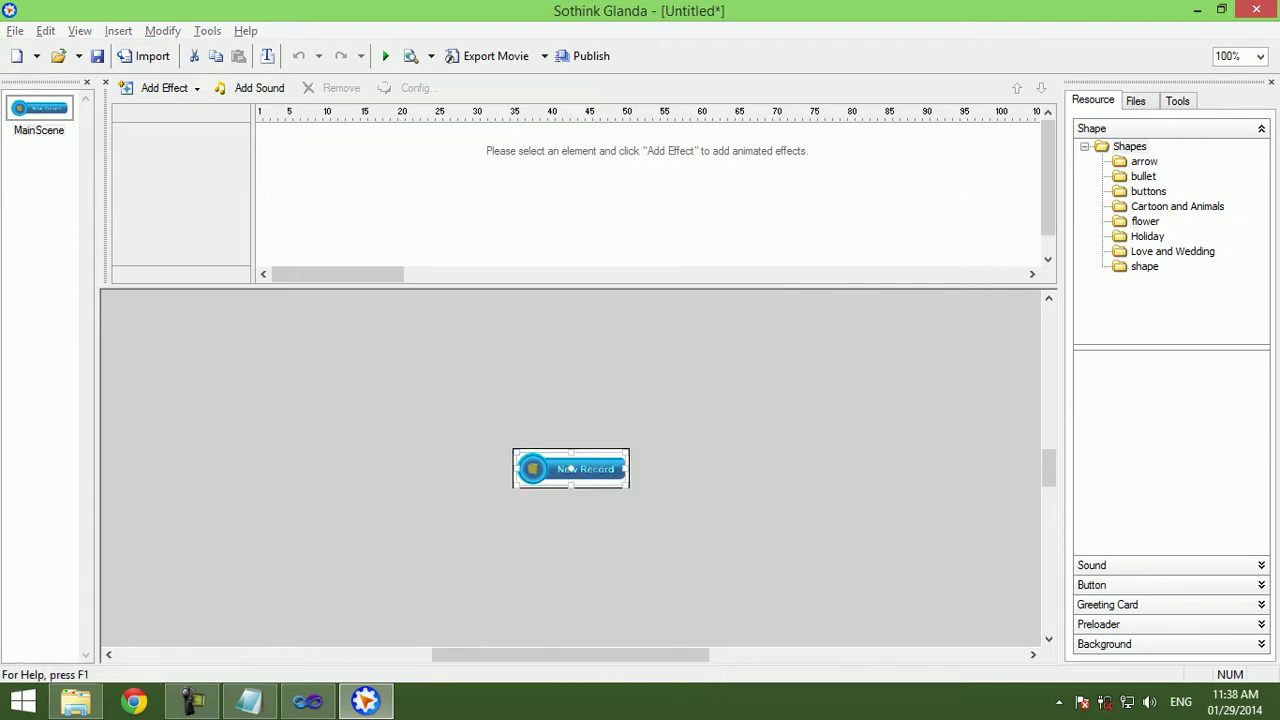
Set the release event to a custom script 'click();' and run the syntax check twice.
key("alt+c")
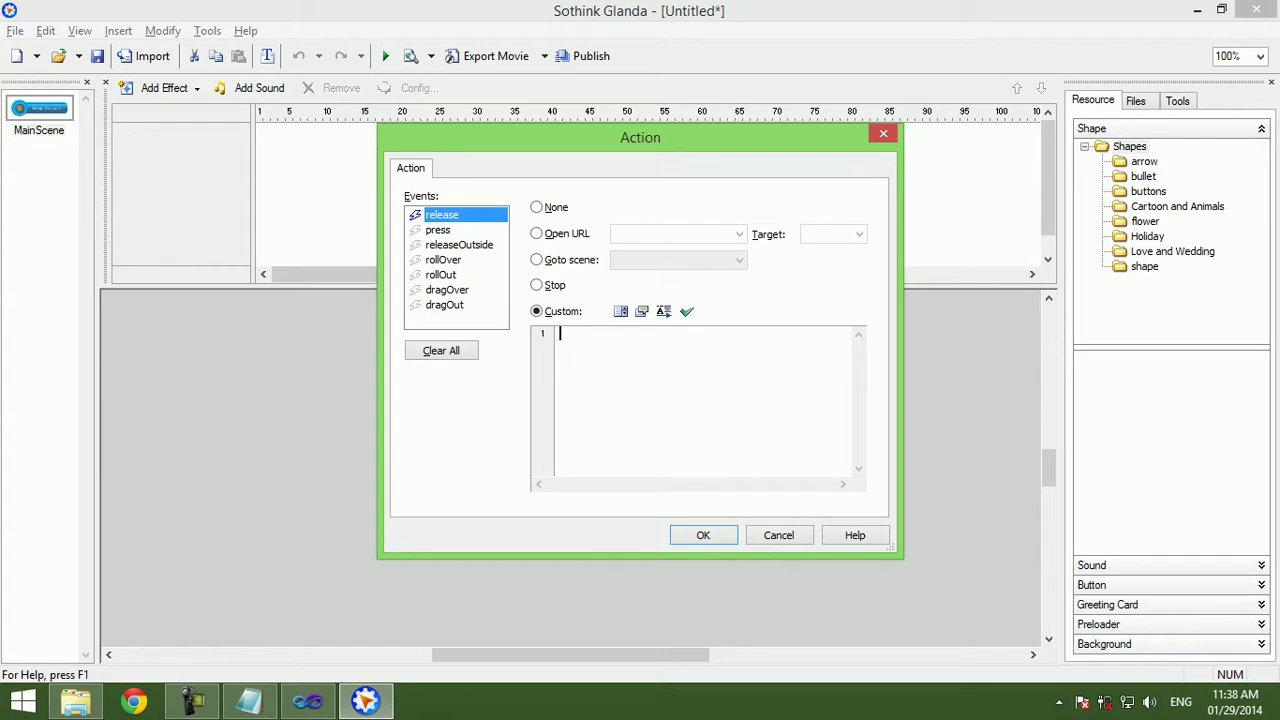
type("click")
type("();")
left_click(687, 311)
left_click(674, 389)
left_click(687, 311)
left_click(674, 389)
Cut the script back to 'cl' and bring up its code-hint suggestions.
left_click(620, 311)
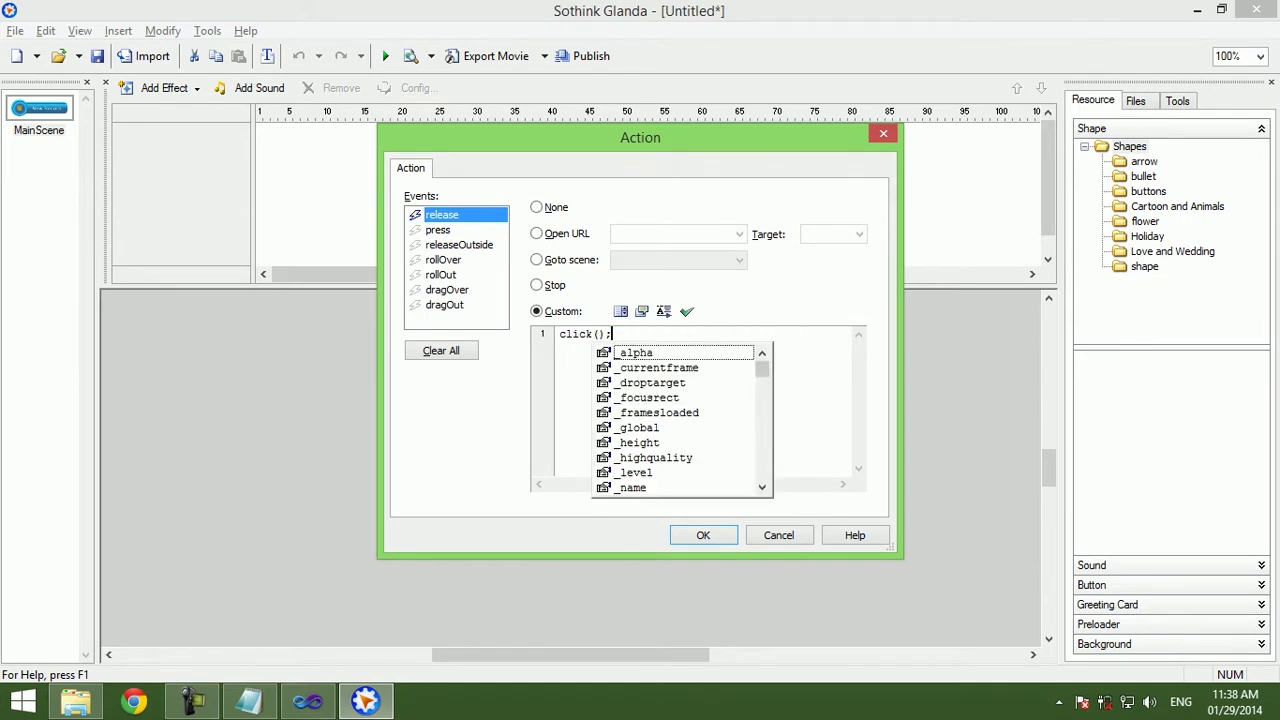
key("BackSpace")
key("BackSpace")
key("BackSpace")
key("BackSpace")
key("BackSpace")
key("BackSpace")
key("BackSpace")
type("cl")
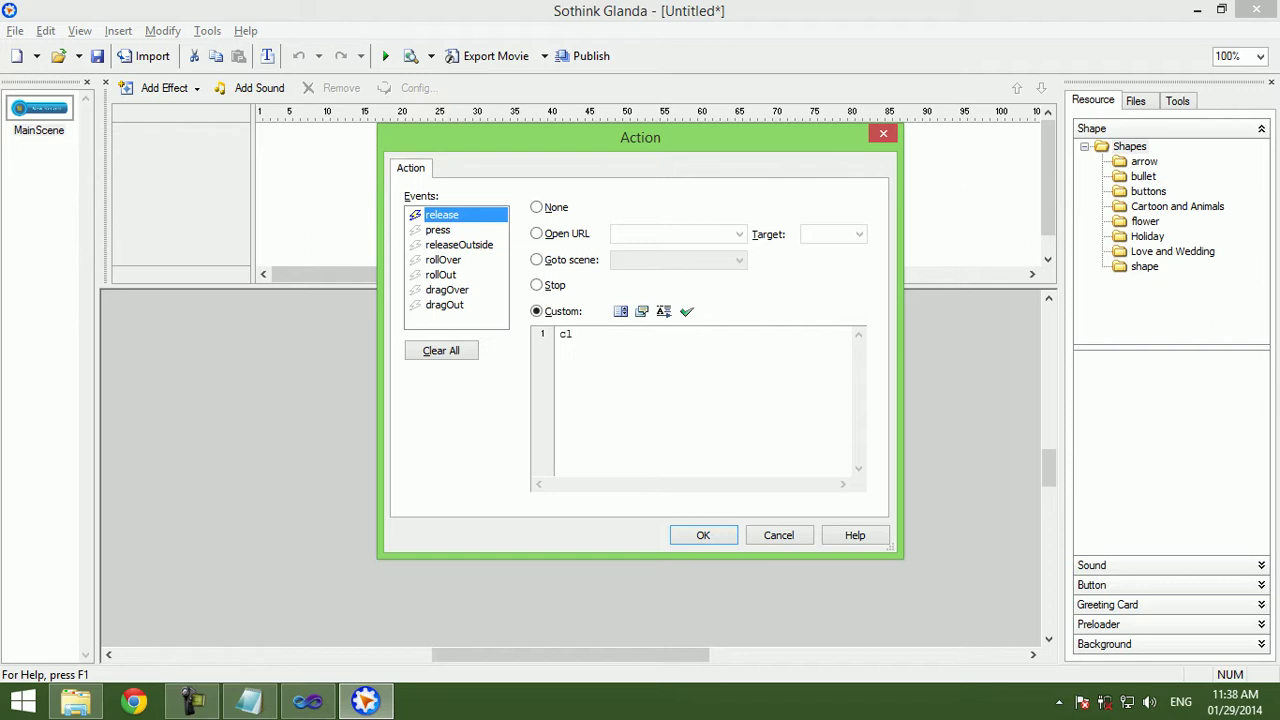
left_click(620, 311)
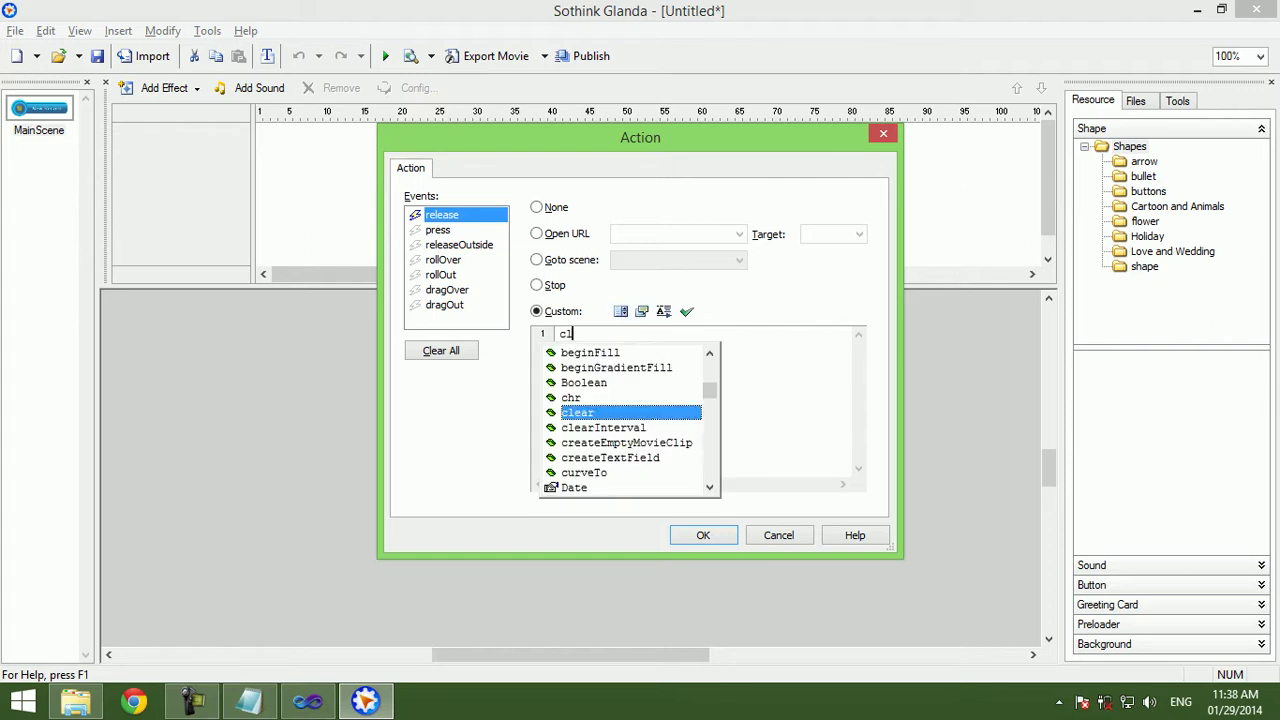
scroll(625, 420, "down", 6)
scroll(625, 420, "down", 4)
scroll(625, 420, "down", 3)
scroll(625, 420, "up", 3)
scroll(625, 420, "down", 1)
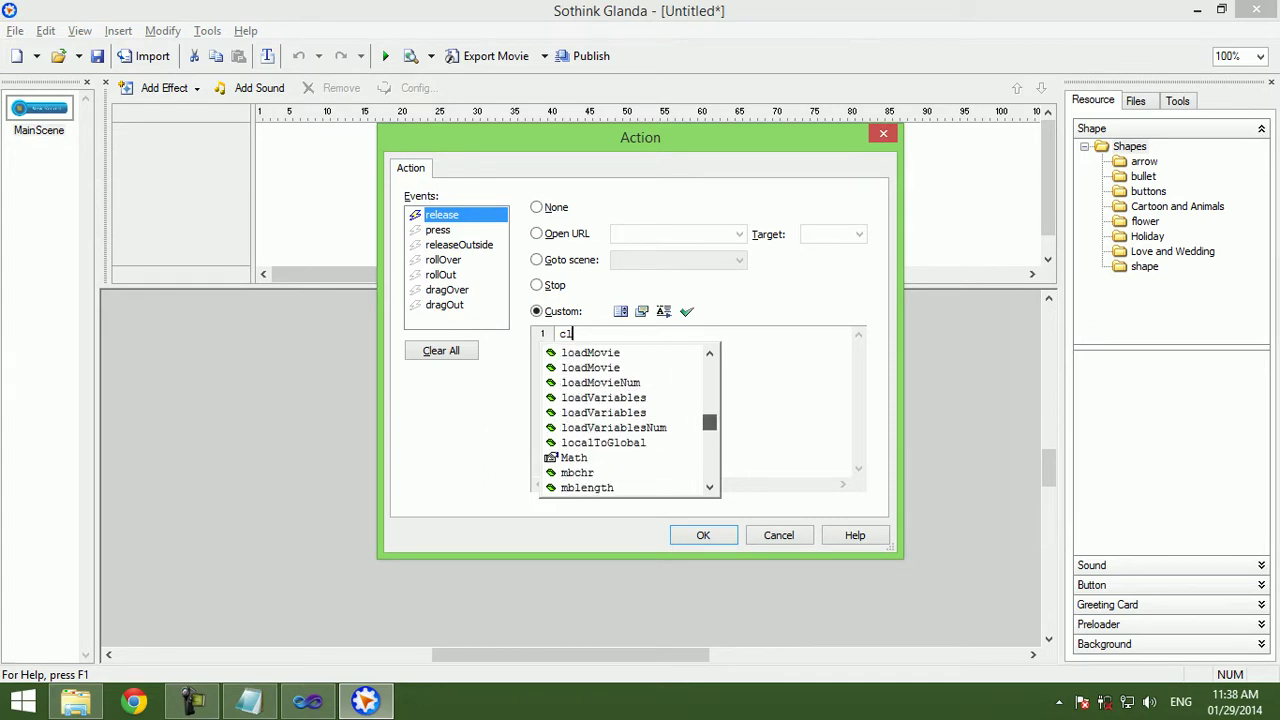
scroll(625, 420, "up", 8)
scroll(625, 420, "down", 2)
scroll(625, 420, "down", 2)
scroll(625, 420, "down", 2)
scroll(625, 420, "down", 2)
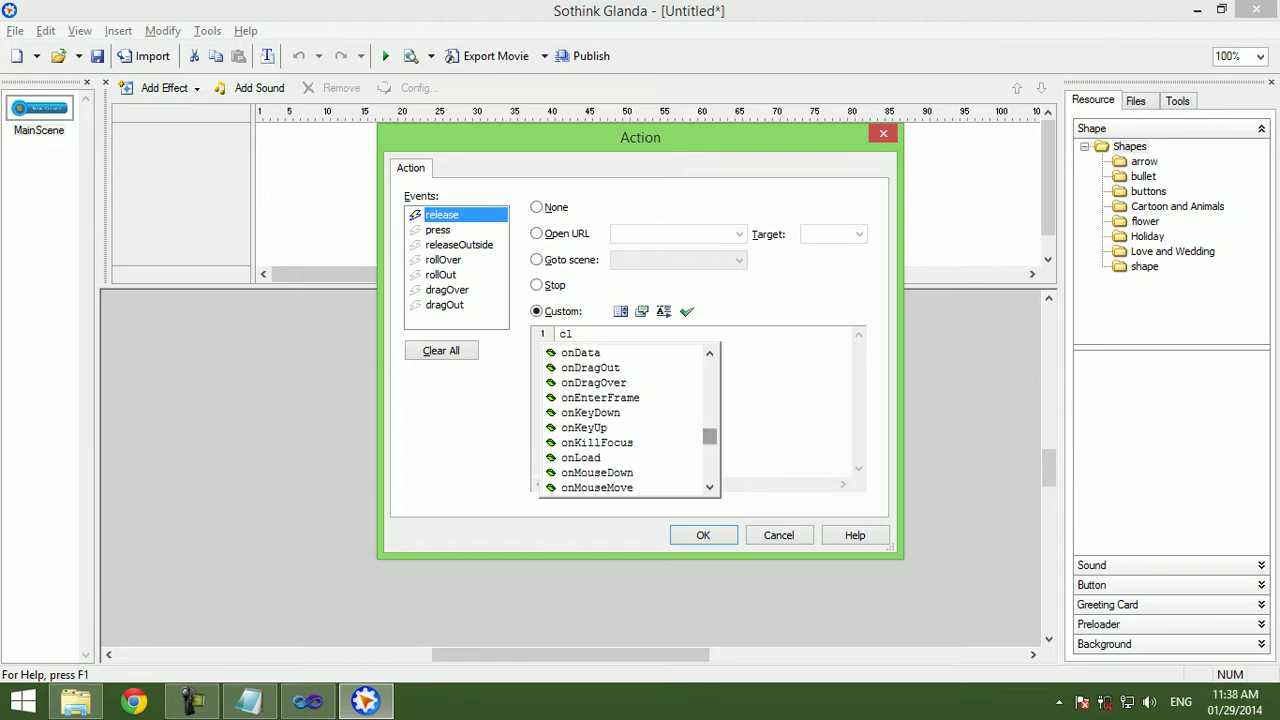
Browse the code hints, highlighting onMouseDown, onMouseMove, onKeyUp, onRelease and onPress.
left_click(597, 472)
key("Down")
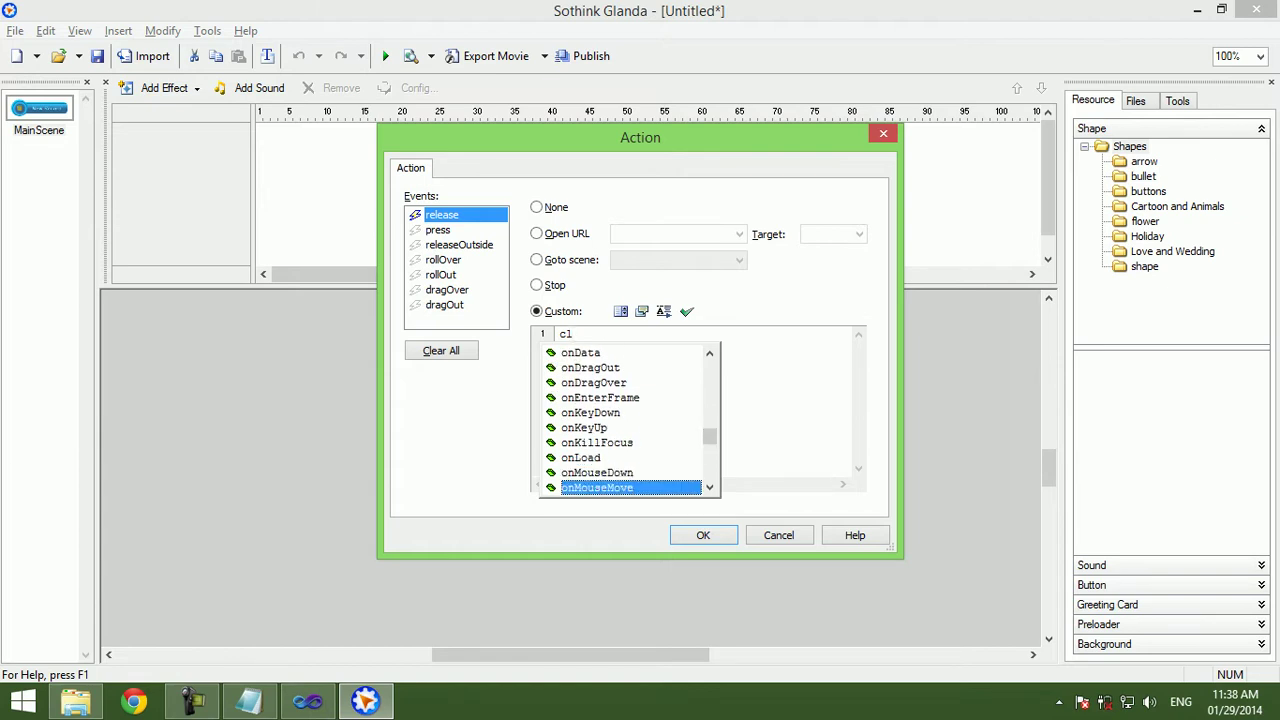
key("Up")
key("Up")
key("Up")
key("Up")
key("Up")
key("Up")
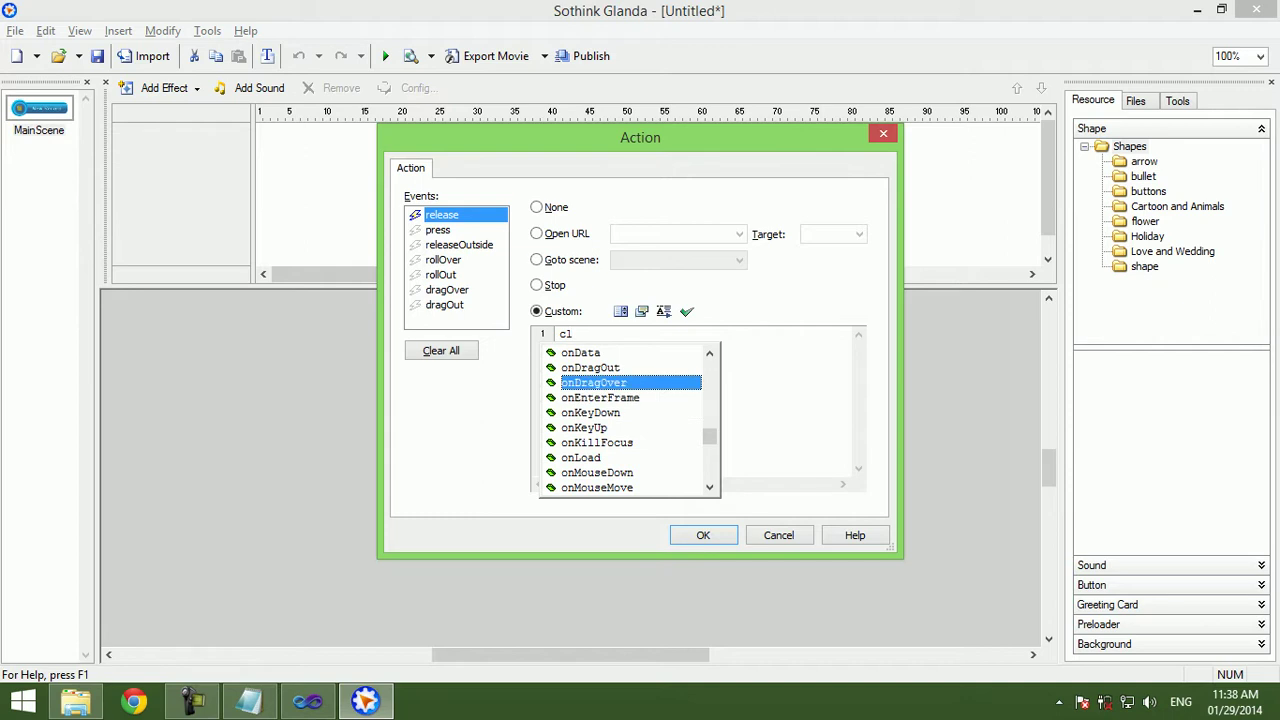
scroll(625, 420, "down", 1)
scroll(625, 420, "down", 1)
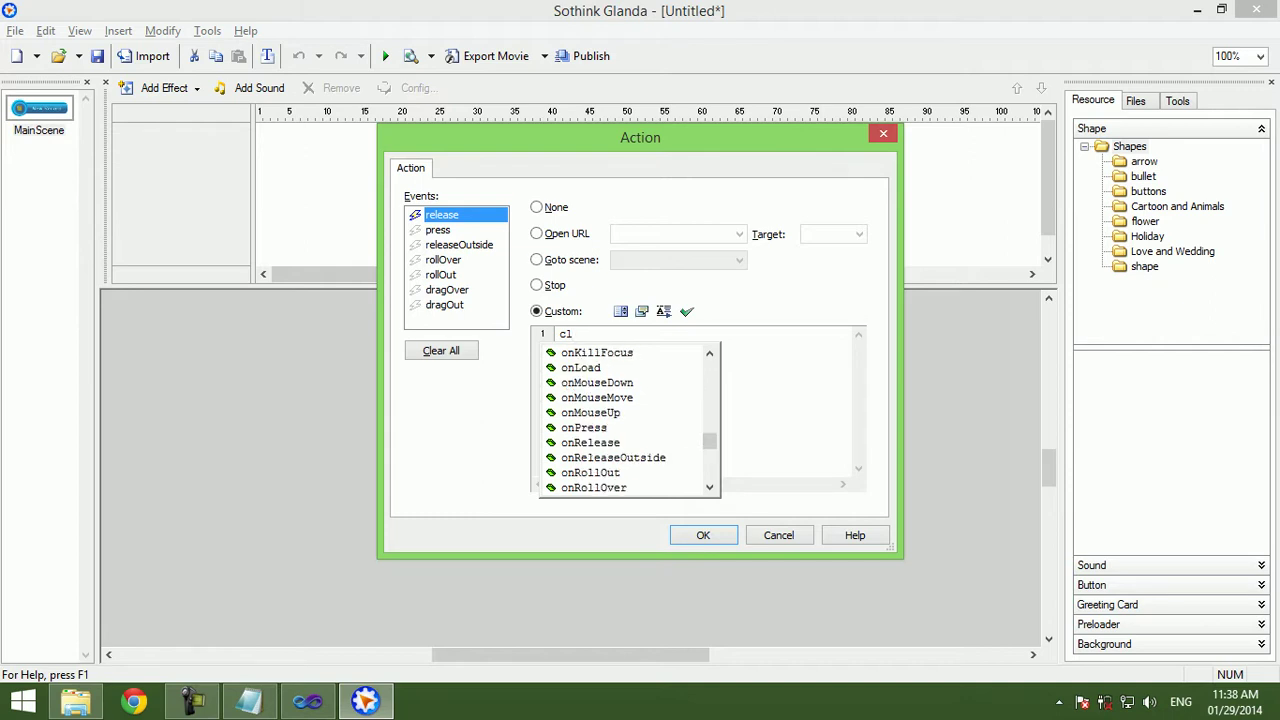
left_click(590, 442)
scroll(625, 420, "down", 2)
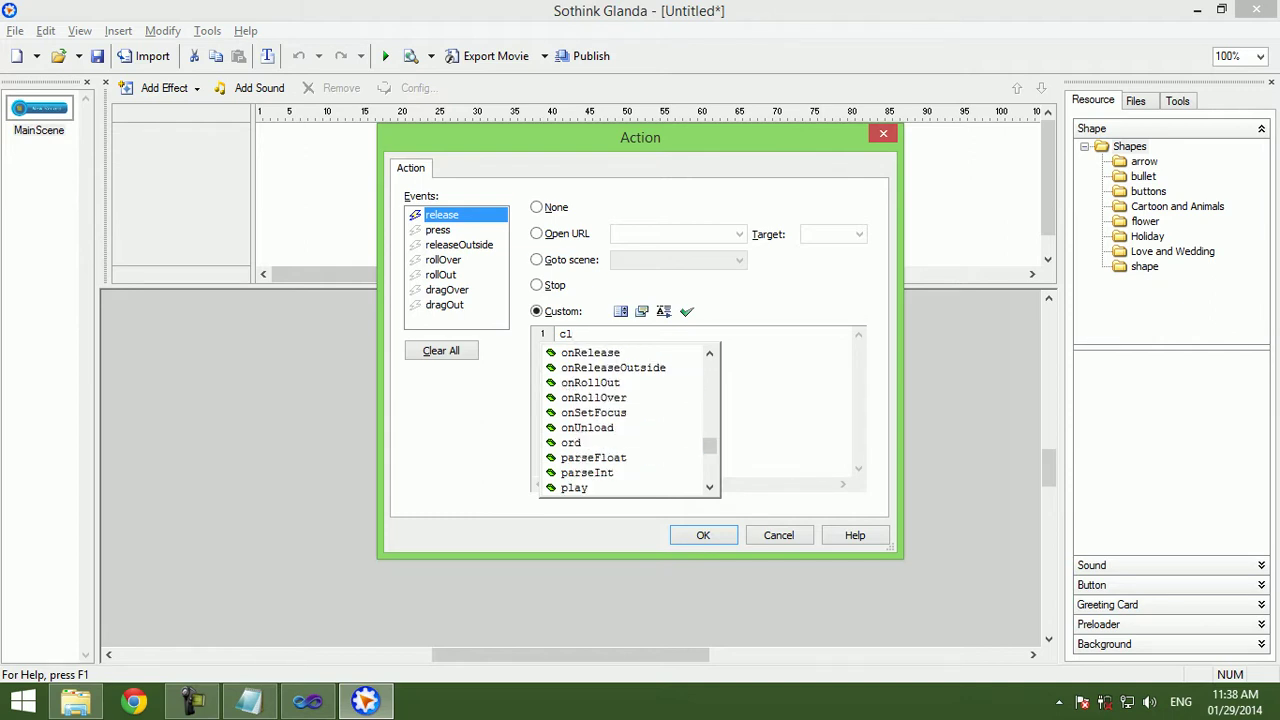
scroll(625, 420, "down", 2)
scroll(625, 420, "down", 1)
scroll(625, 420, "down", 1)
scroll(625, 420, "up", 3)
scroll(625, 420, "up", 3)
left_click(600, 427)
scroll(625, 420, "up", 1)
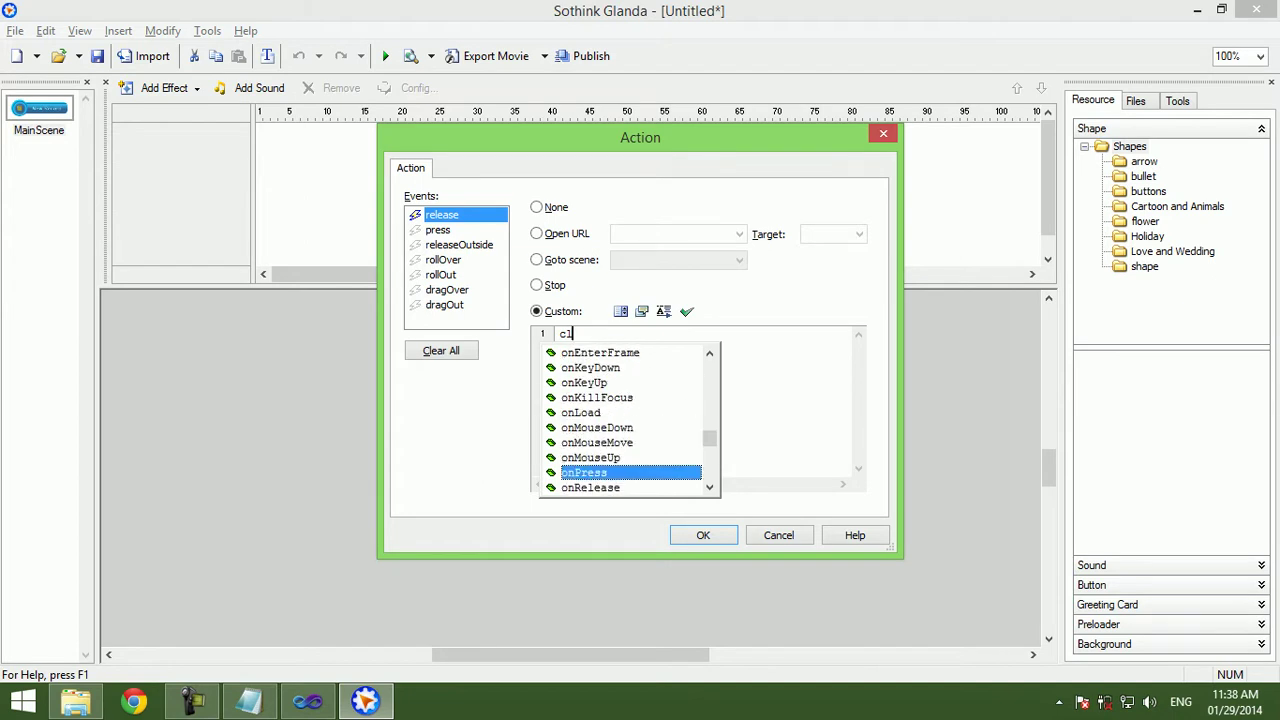
scroll(625, 420, "up", 2)
scroll(625, 420, "up", 1)
scroll(625, 420, "up", 1)
scroll(625, 420, "up", 1)
scroll(625, 420, "up", 1)
scroll(625, 420, "up", 1)
scroll(625, 420, "up", 2)
scroll(625, 420, "up", 2)
scroll(625, 420, "down", 3)
scroll(625, 420, "down", 2)
scroll(625, 420, "down", 3)
scroll(625, 420, "down", 2)
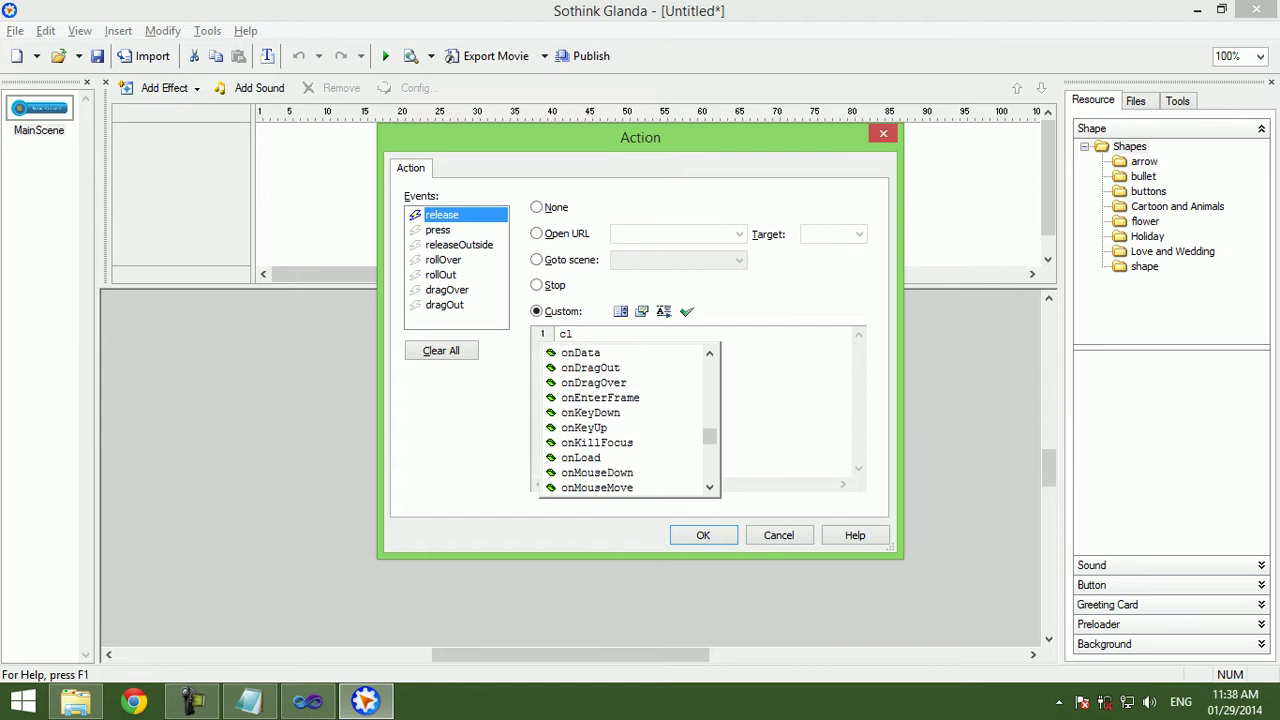
scroll(625, 420, "down", 2)
left_click(600, 427)
scroll(625, 420, "up", 1)
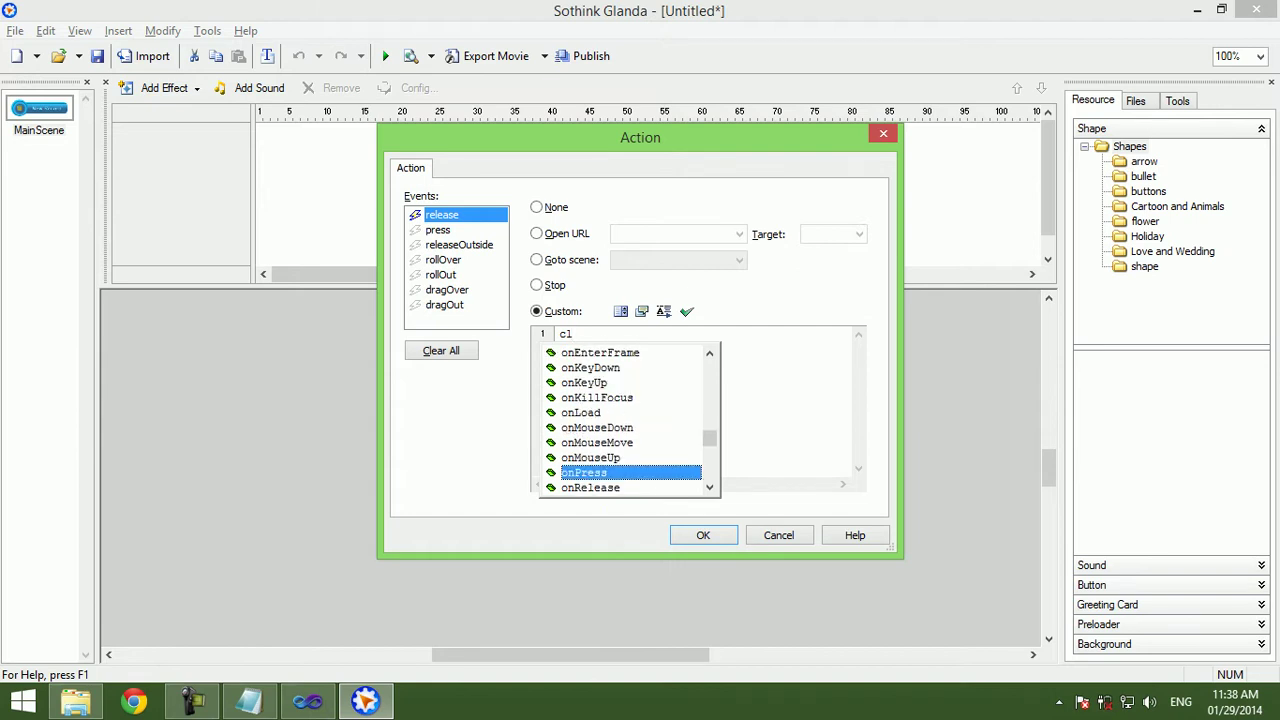
key("Up")
key("Up")
key("Up")
key("Up")
key("Up")
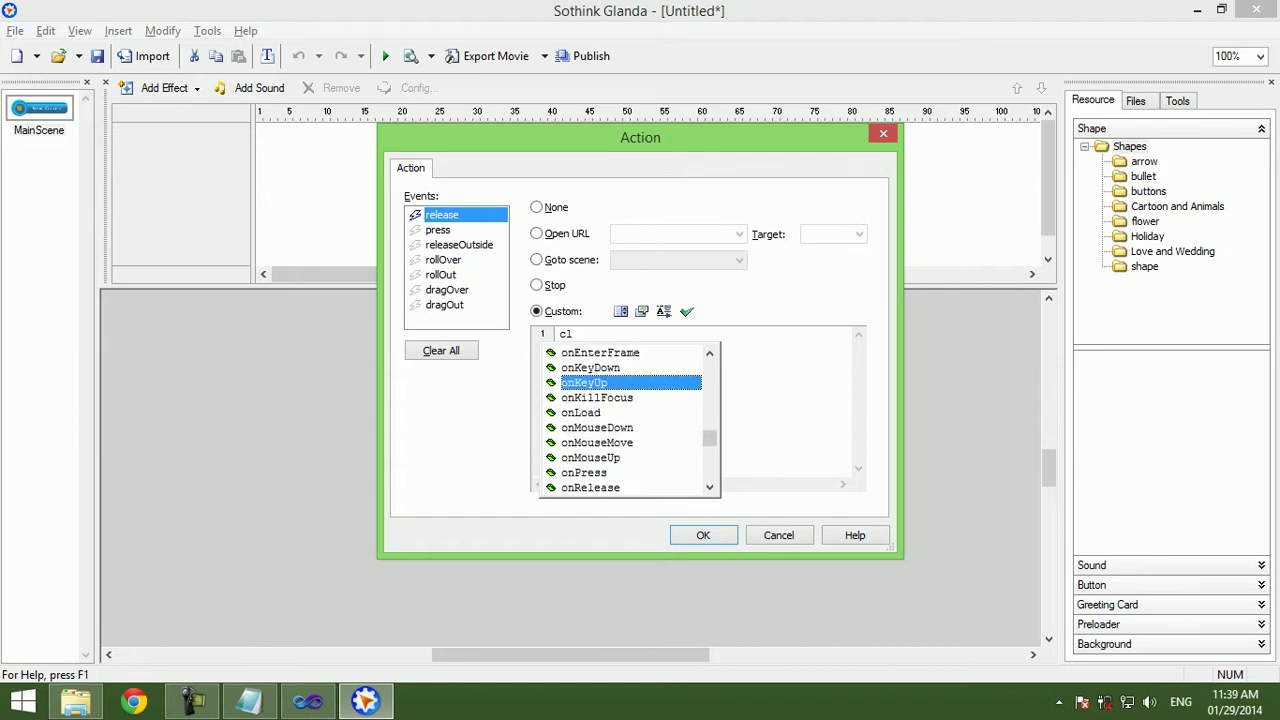
key("Down")
key("Down")
key("Down")
key("Up")
key("Down")
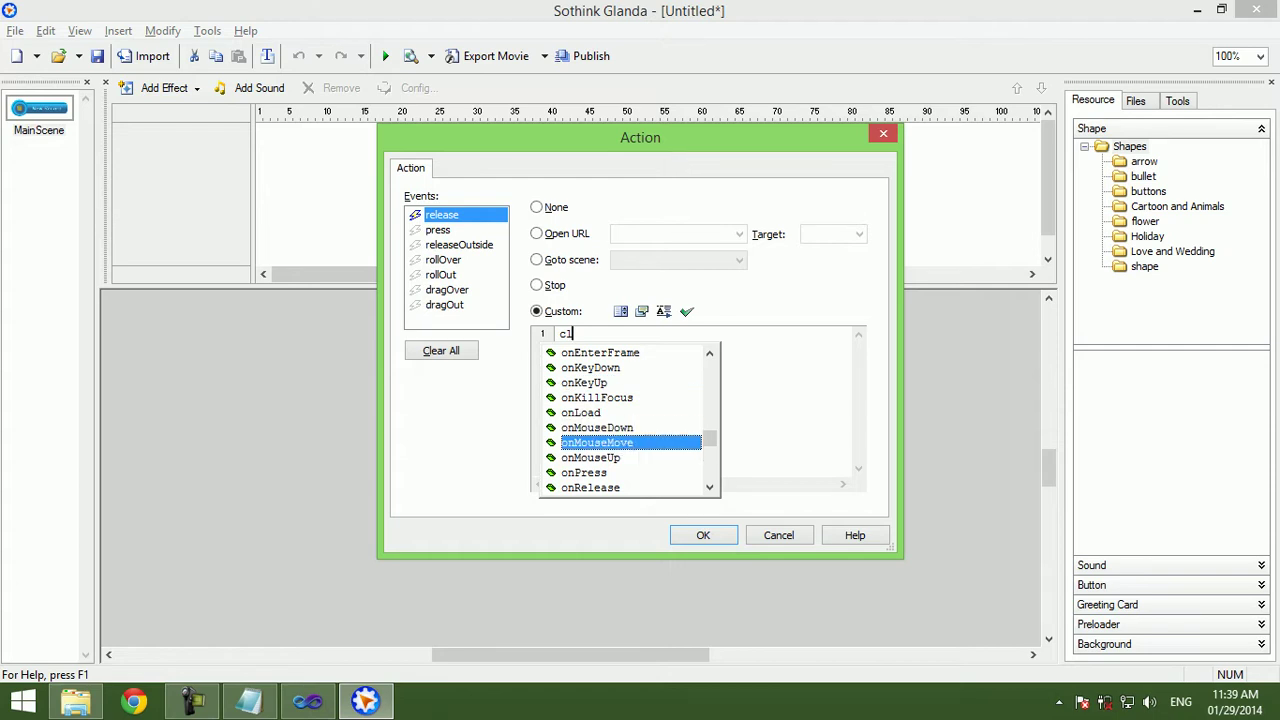
key("Down")
key("Down")
scroll(625, 420, "down", 1)
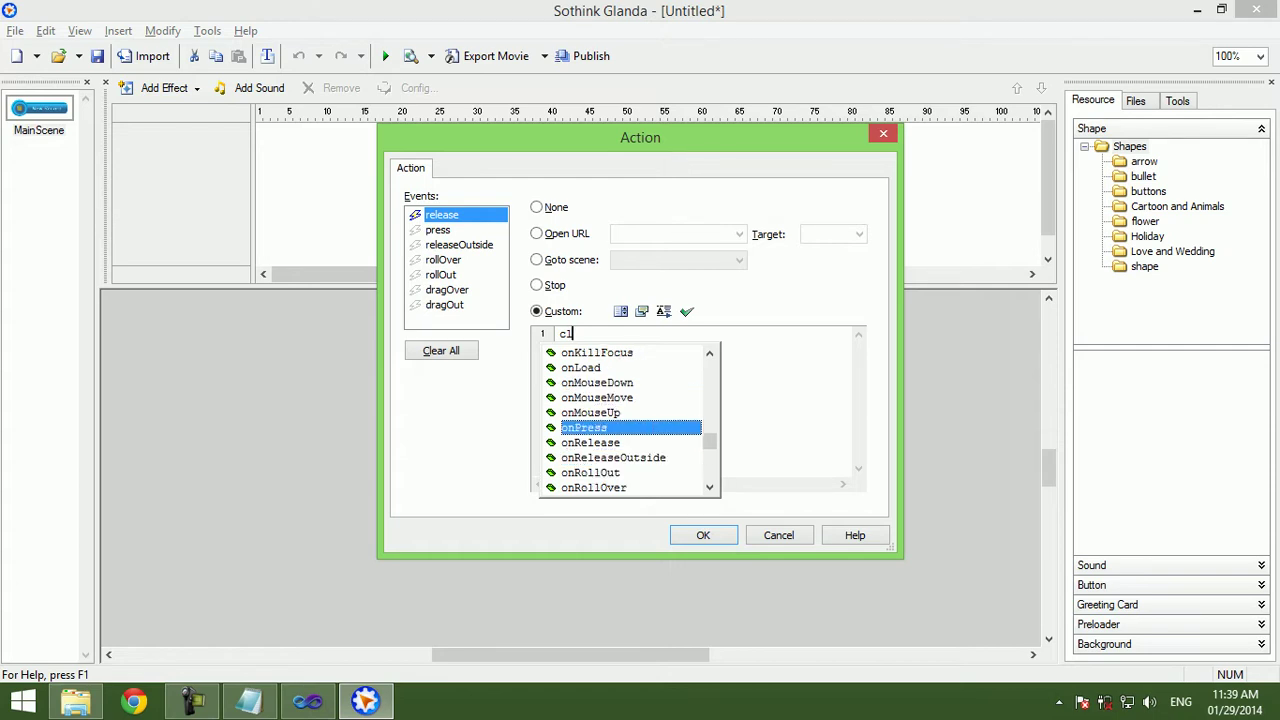
key("Down")
key("Down")
key("Up")
key("Up")
scroll(625, 420, "down", 2)
scroll(625, 420, "down", 2)
scroll(625, 420, "down", 2)
scroll(625, 420, "down", 1)
scroll(625, 420, "down", 3)
scroll(625, 420, "down", 3)
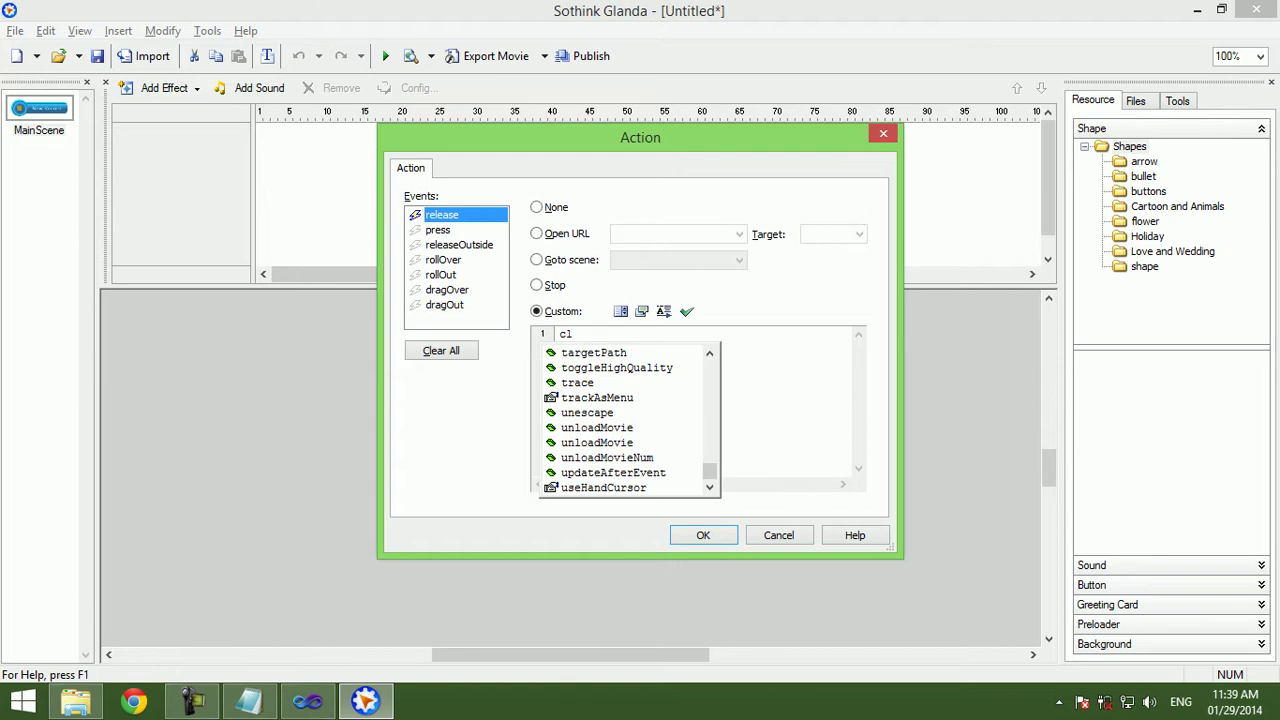
scroll(625, 420, "up", 4)
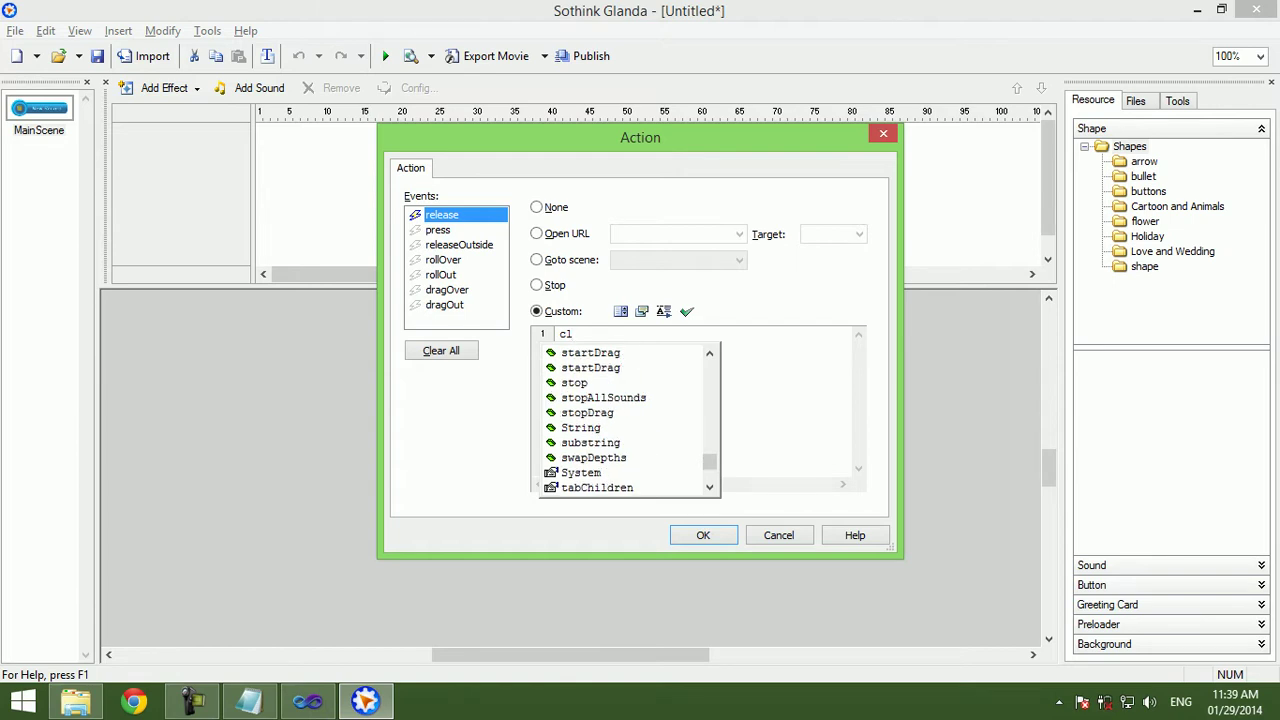
scroll(625, 420, "up", 3)
scroll(625, 420, "up", 2)
scroll(625, 420, "up", 2)
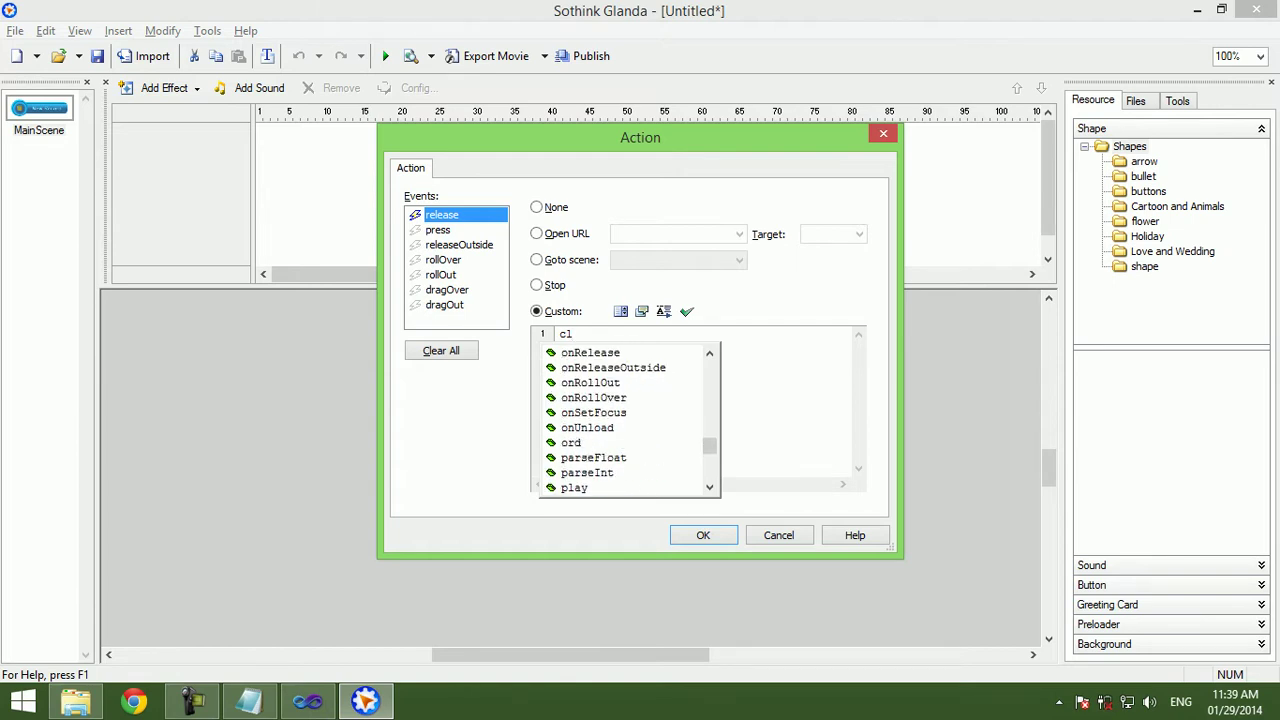
scroll(625, 420, "up", 3)
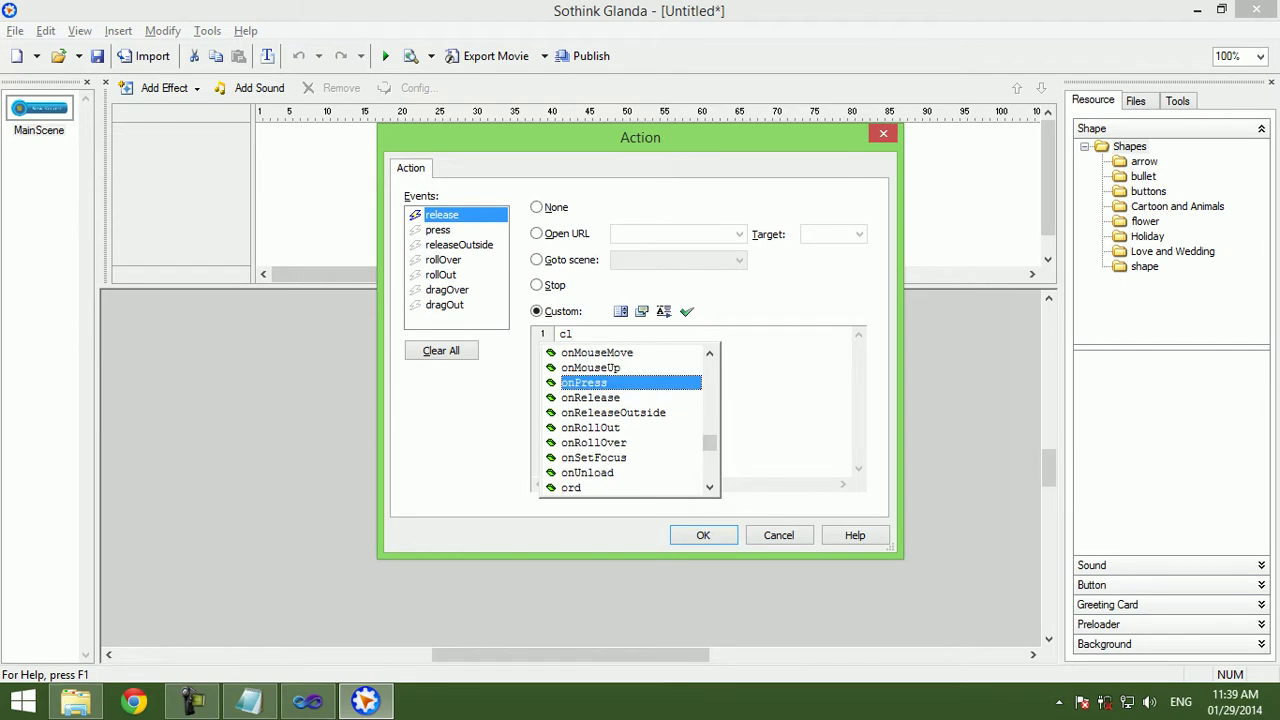
scroll(625, 420, "down", 1)
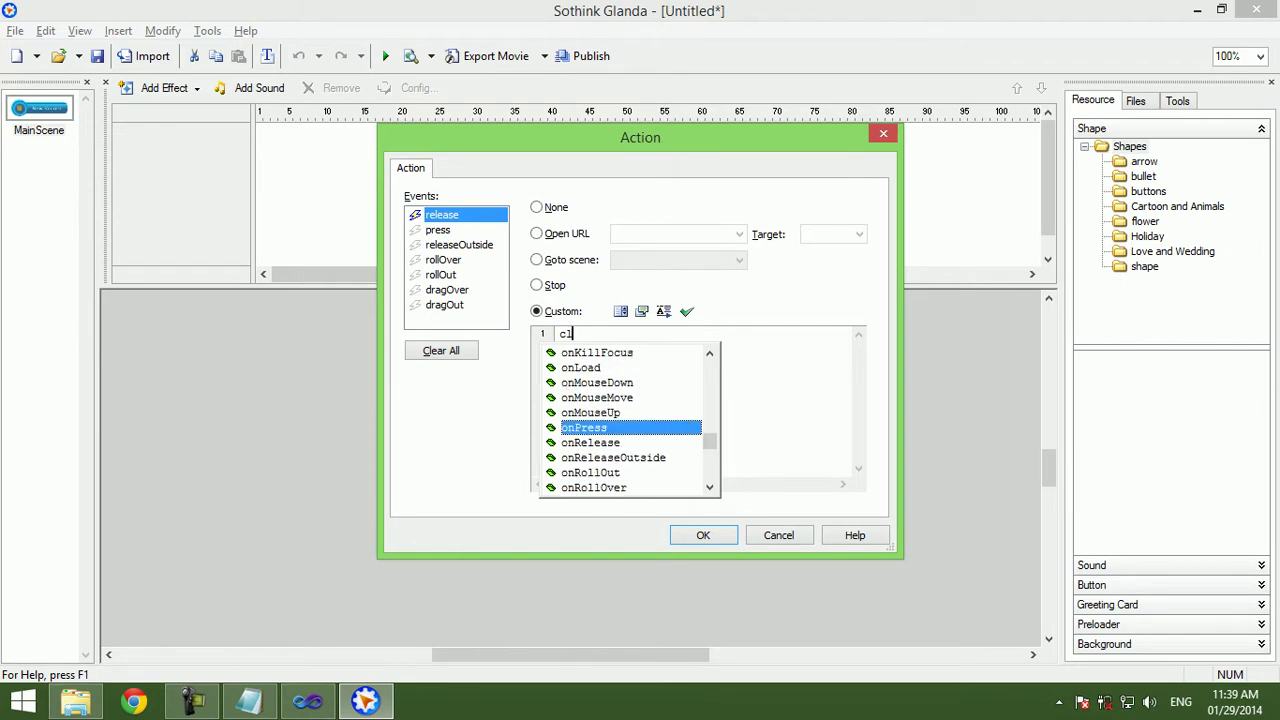
scroll(625, 420, "up", 1)
scroll(625, 420, "up", 3)
scroll(625, 420, "up", 1)
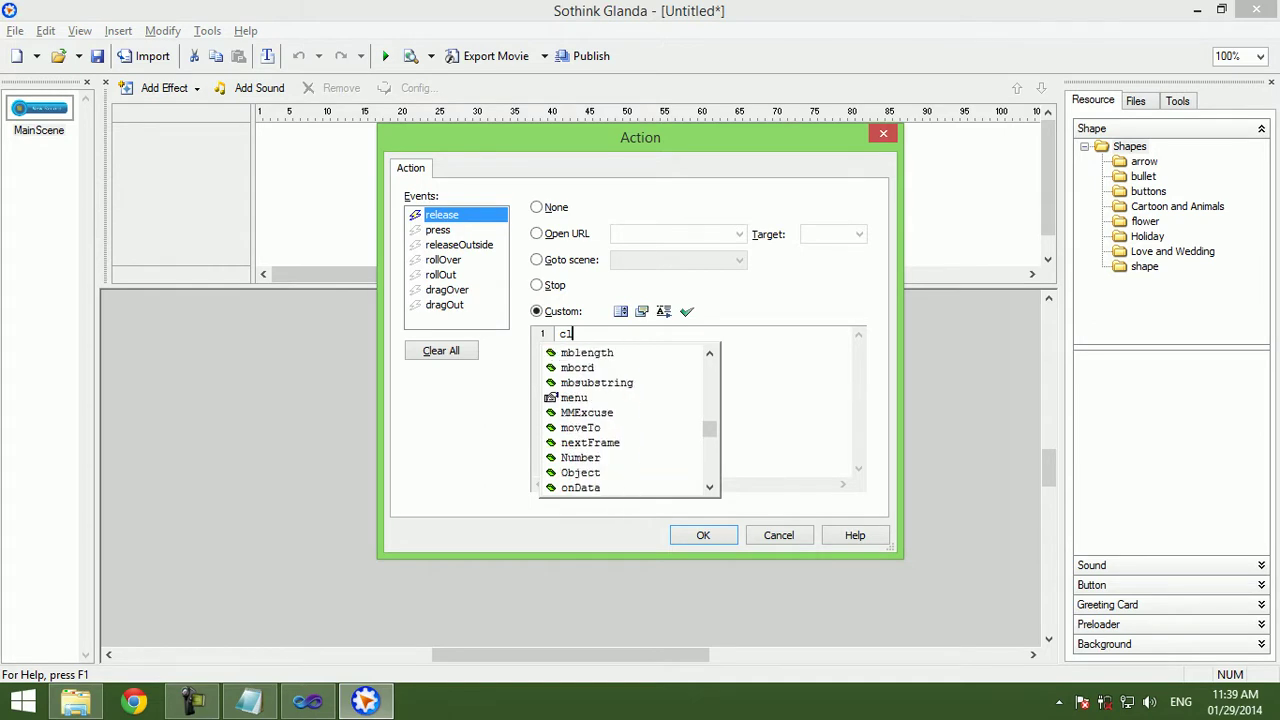
scroll(625, 420, "down", 4)
Dismiss the line 3 syntax error and delete the stray 'cl' text.
left_click(703, 535)
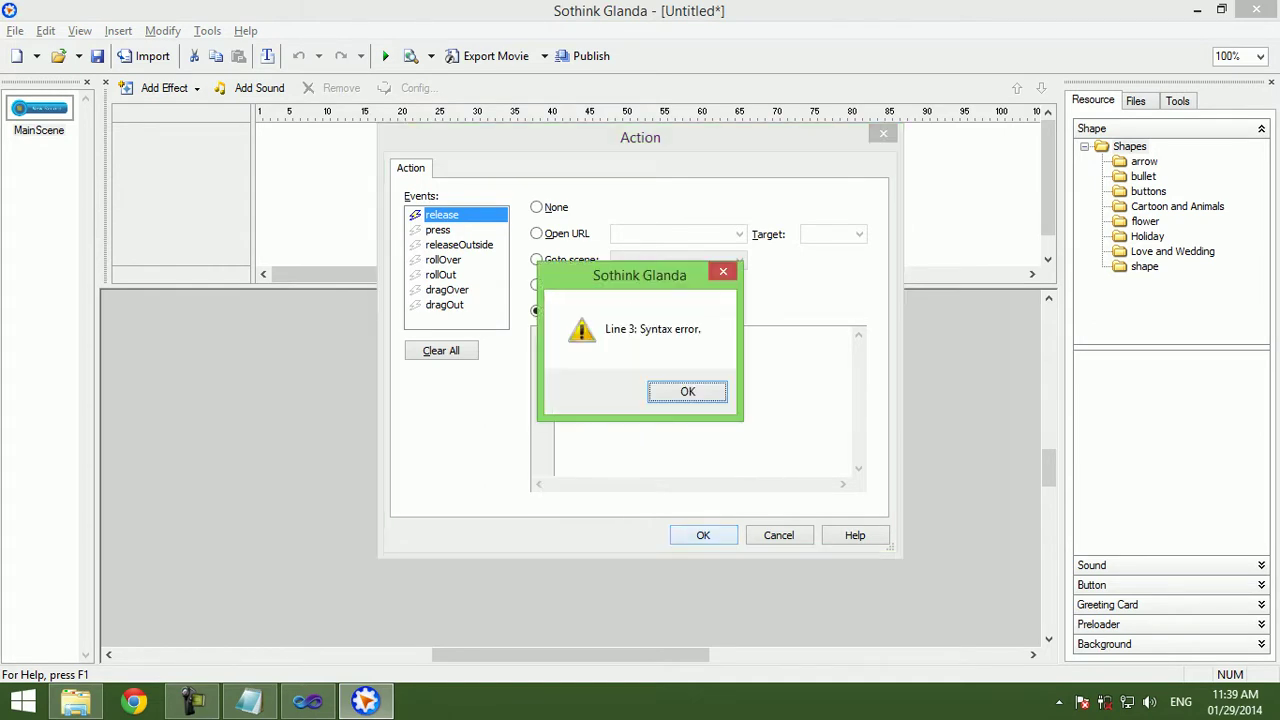
left_click(683, 391)
key("BackSpace")
Insert onPress into the script from the code-hint list.
left_click(620, 311)
scroll(629, 420, "down", 5)
scroll(629, 420, "down", 3)
scroll(629, 420, "down", 3)
scroll(629, 420, "down", 3)
scroll(629, 420, "down", 3)
scroll(629, 420, "down", 3)
scroll(625, 420, "down", 1)
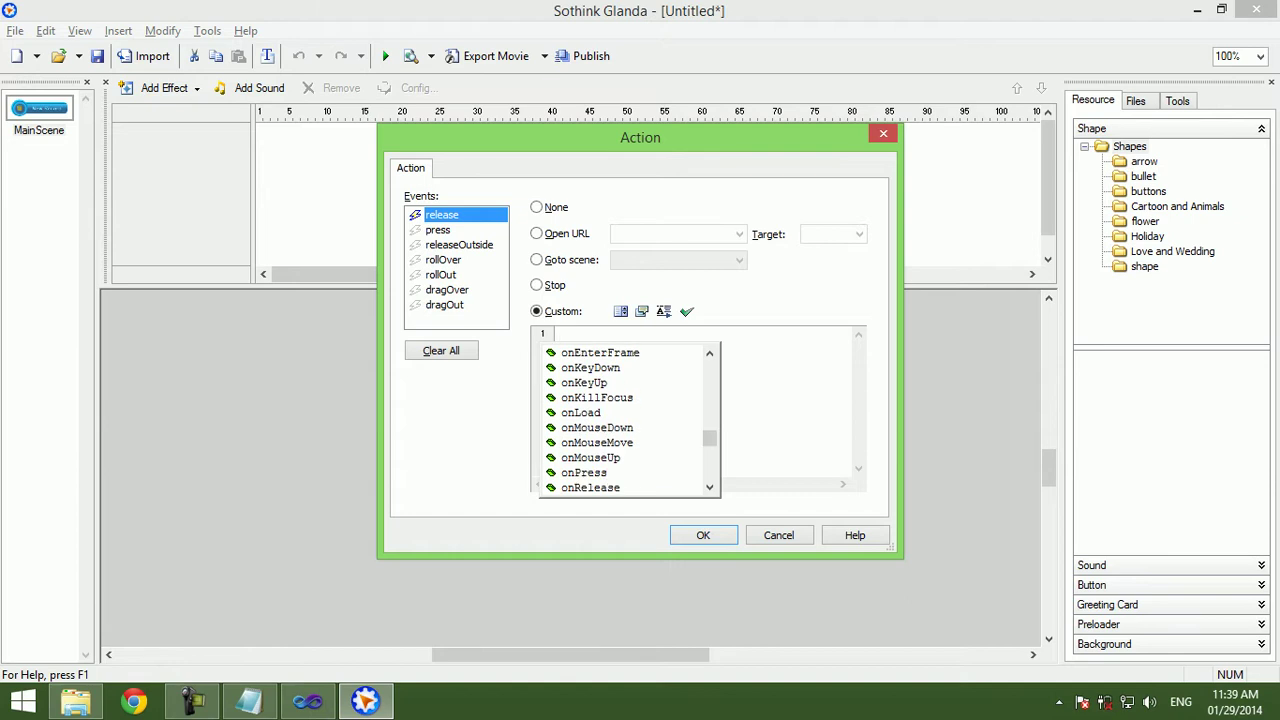
left_click(584, 472)
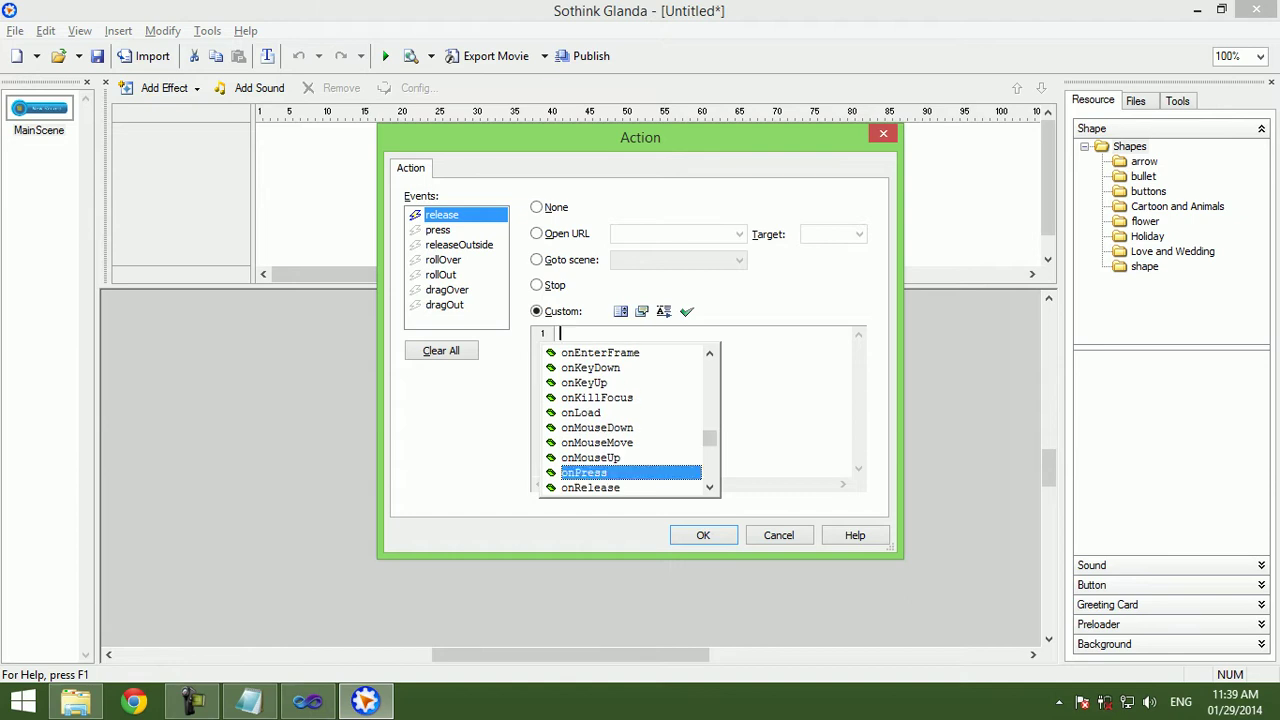
double_click(584, 472)
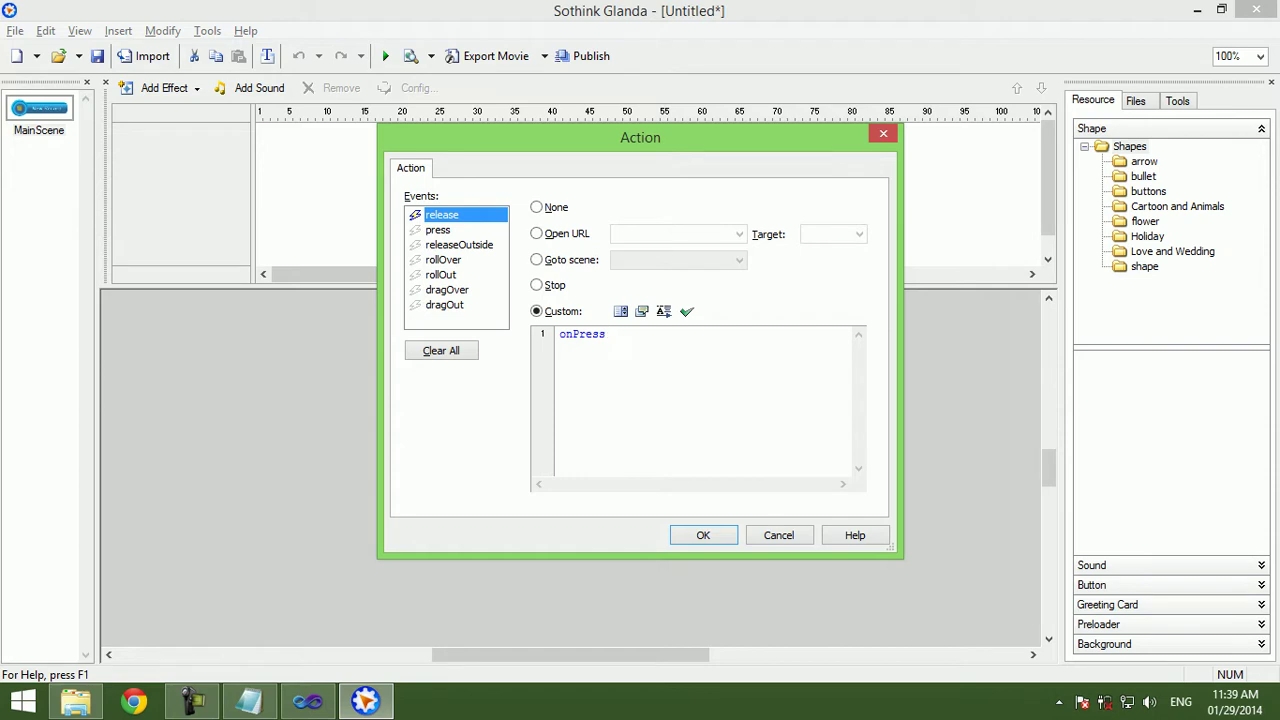
Complete the script as 'onPress();' and confirm the syntax check finds no error.
left_click(686, 311)
left_click(665, 392)
type("();")
left_click(686, 311)
left_click(677, 391)
Confirm the action, then export the movie over New.swf in the Flash folder.
left_click(703, 535)
left_click(15, 30)
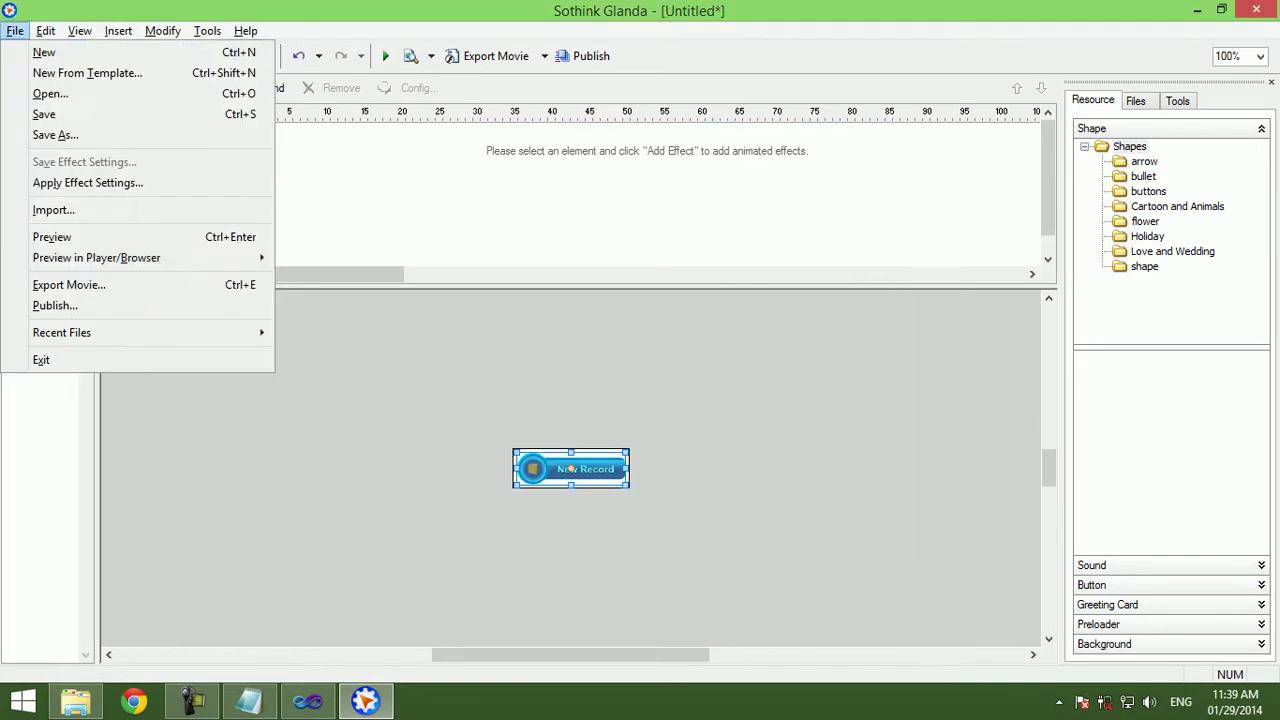
left_click(40, 284)
left_click(521, 259)
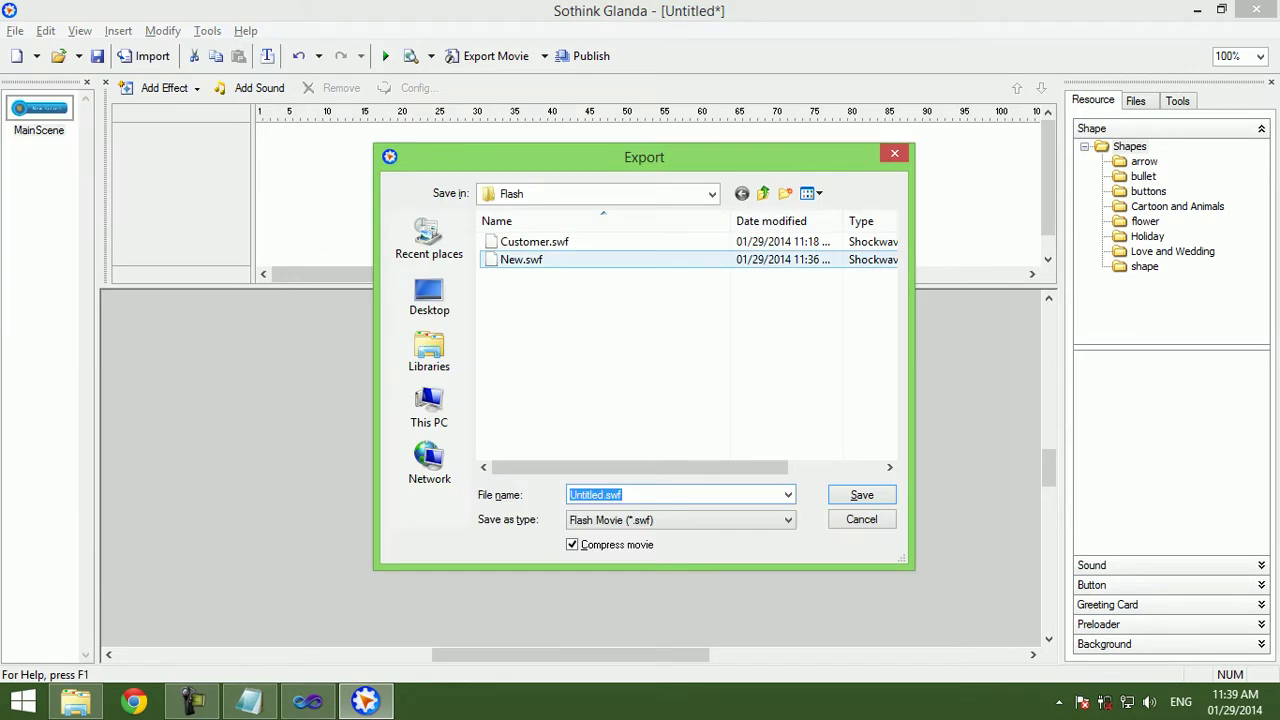
left_click(861, 494)
left_click(694, 354)
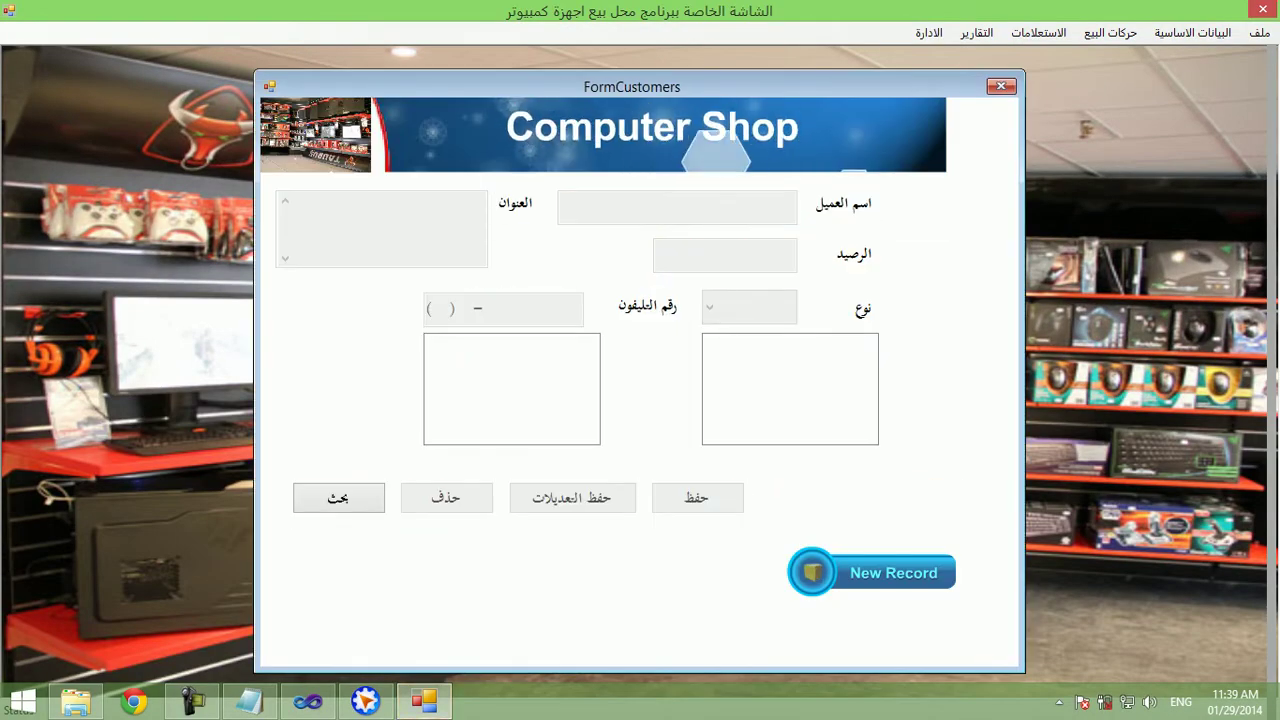
Close the running app, delete the empty control and narrow the customers form to 691 wide.
key("alt+F4")
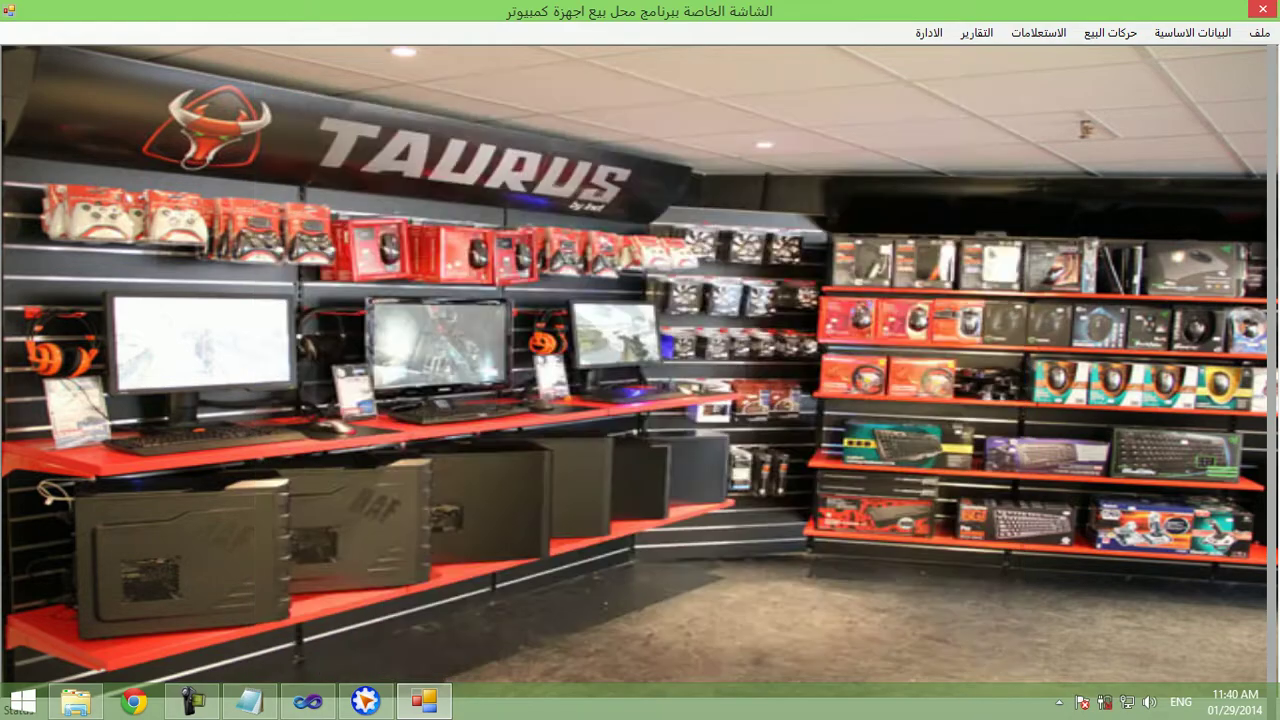
key("alt+F4")
key("Delete")
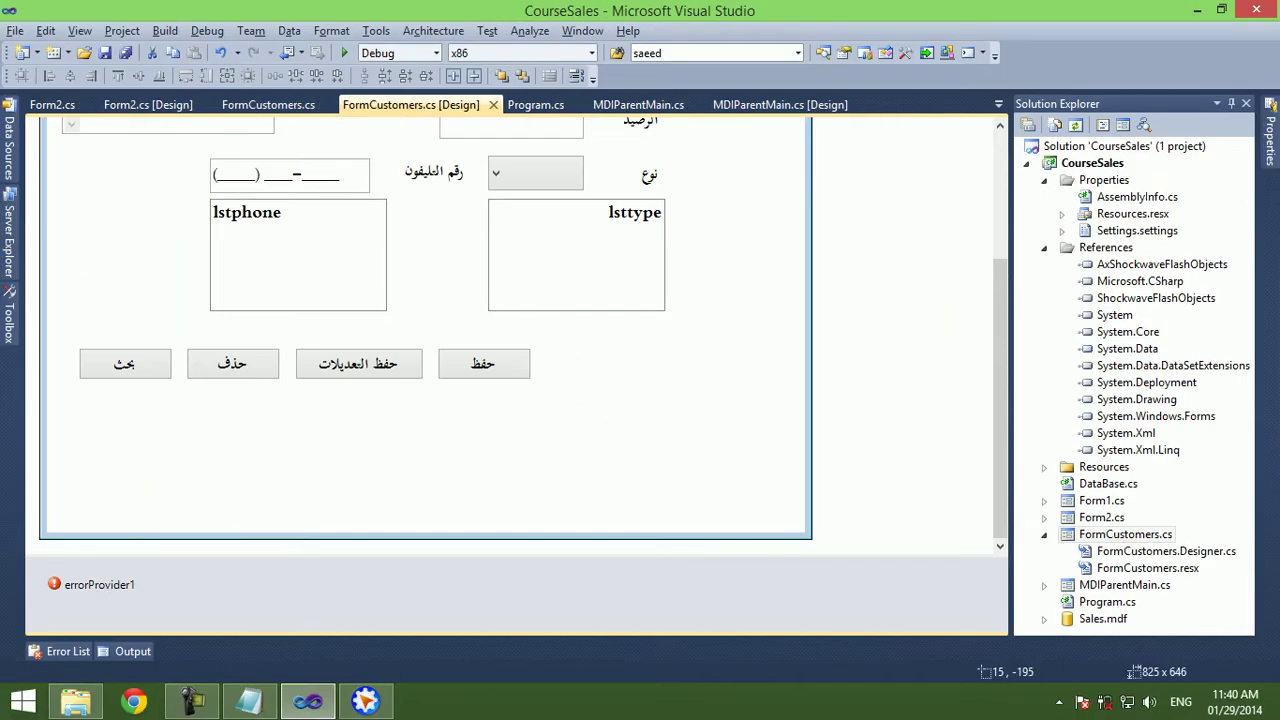
left_click_drag(813, 237, 688, 237)
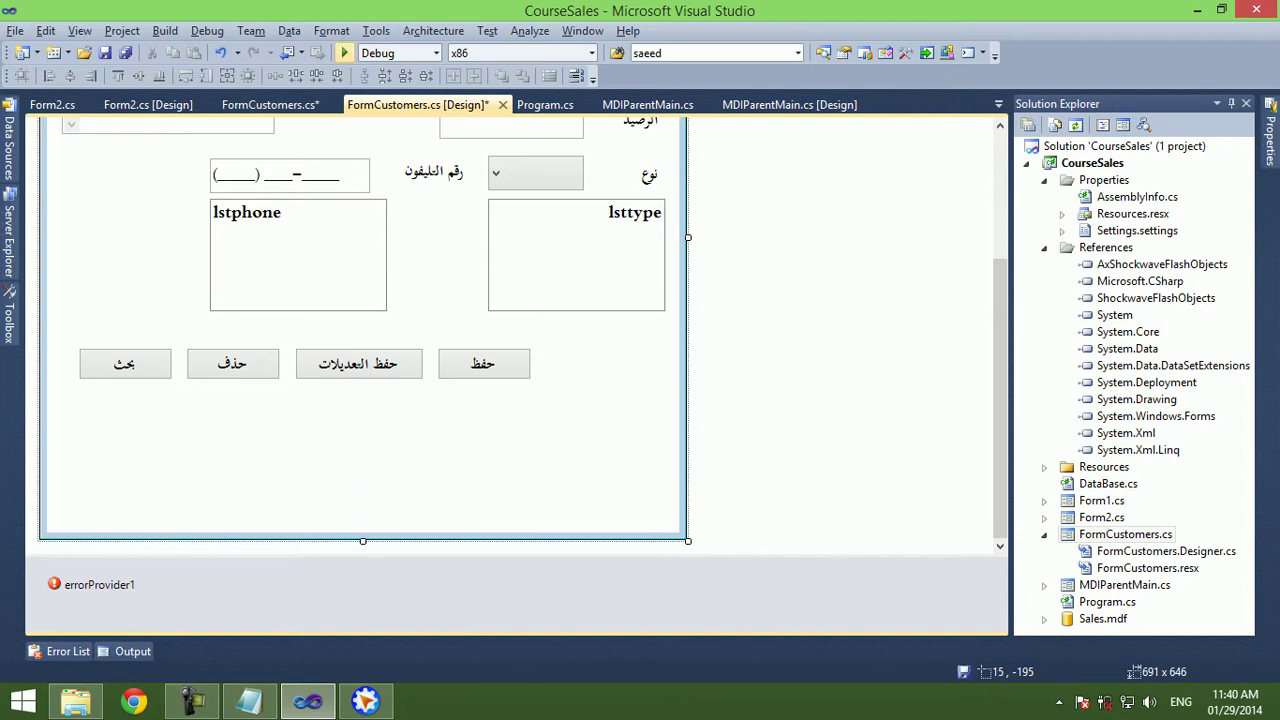
Test-run the form, then draw a new small control beside the حفظ button.
key("F5")
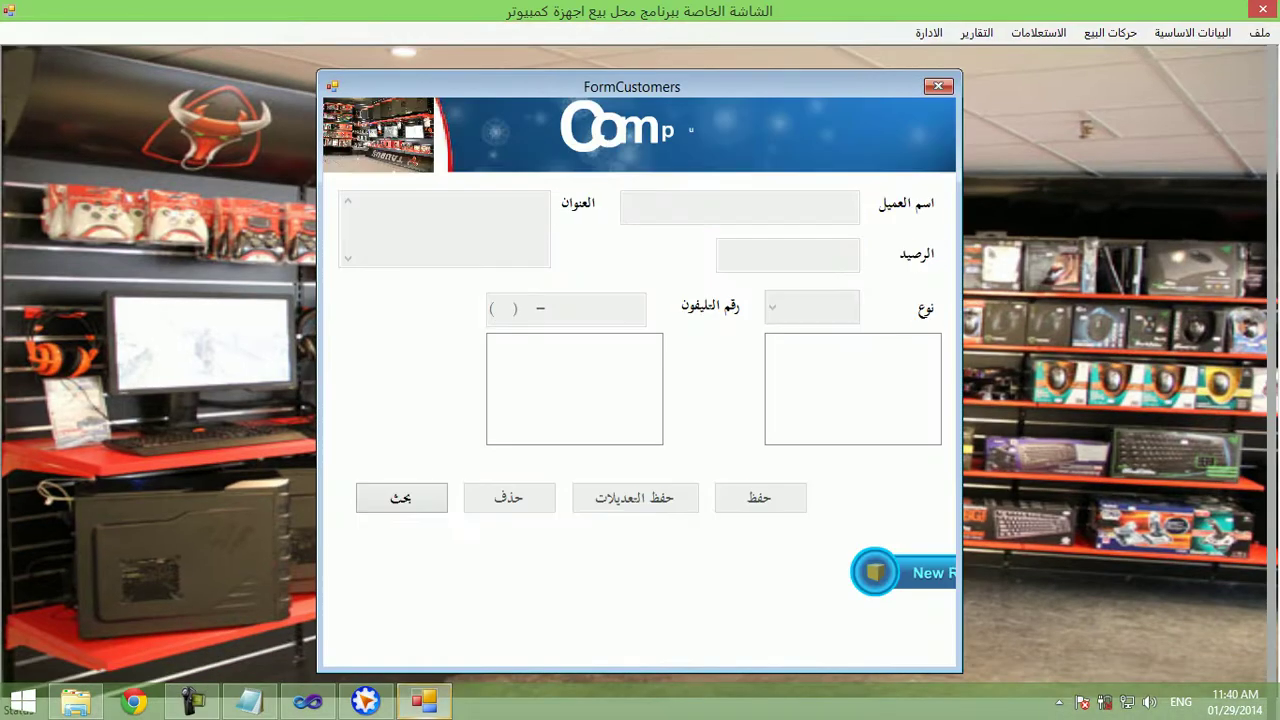
key("alt+F4")
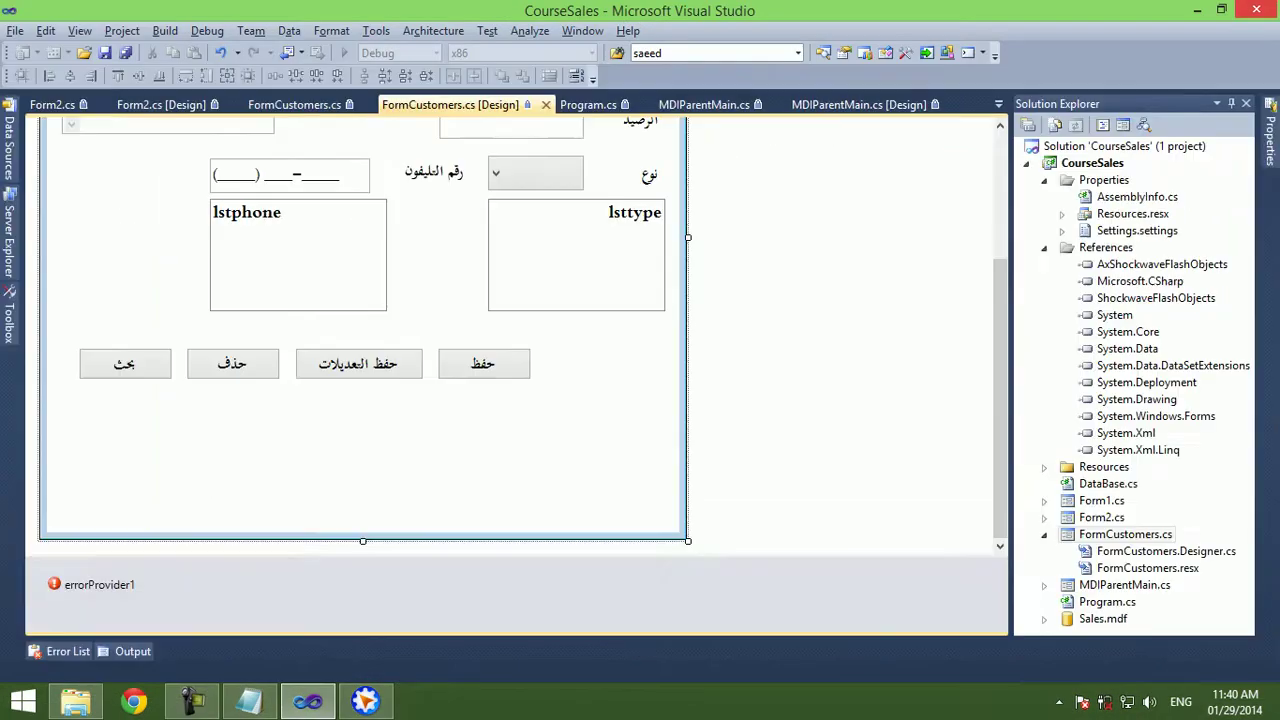
left_click_drag(566, 346, 614, 392)
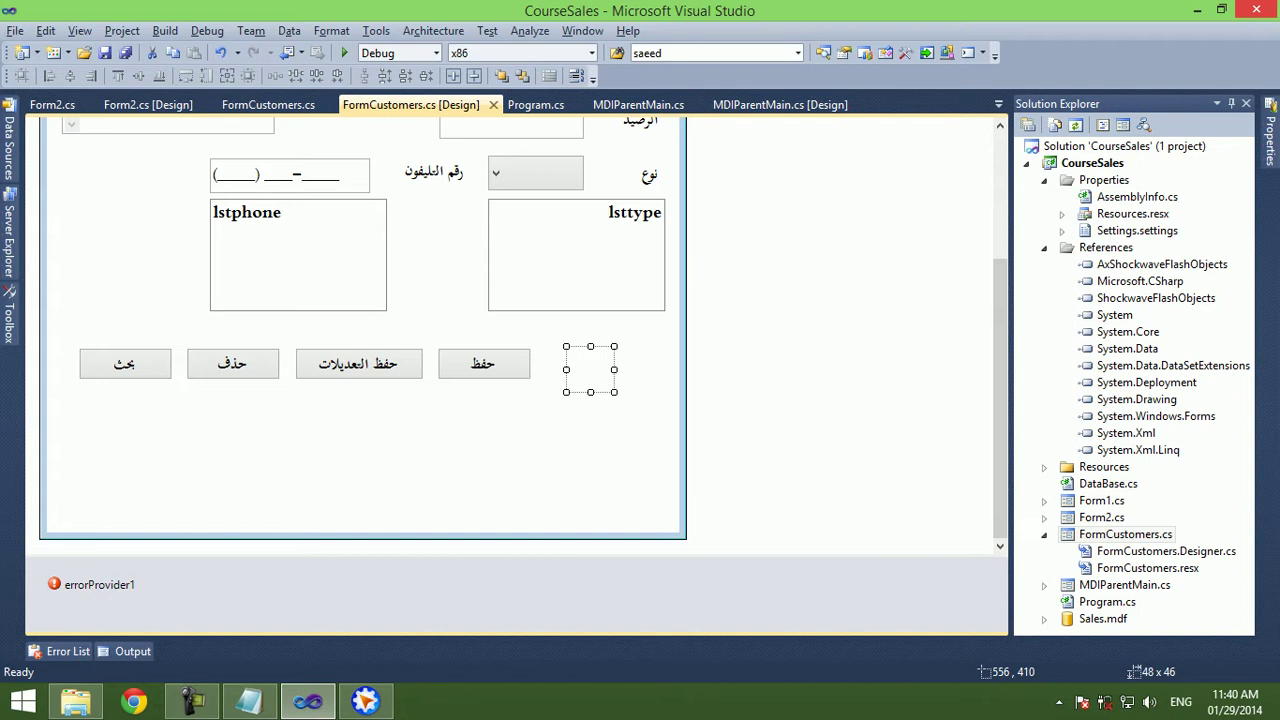
Move the small control into the lsttype box and test-run the app.
left_click_drag(590, 369, 548, 290)
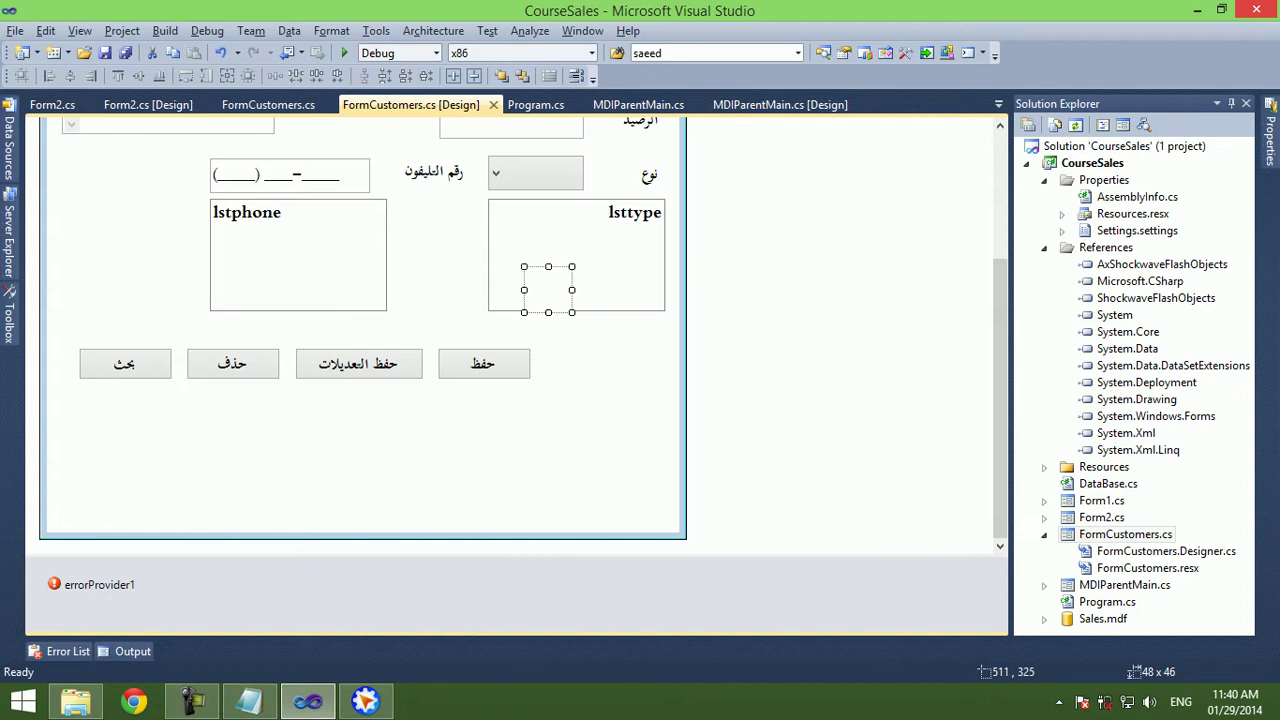
key("F5")
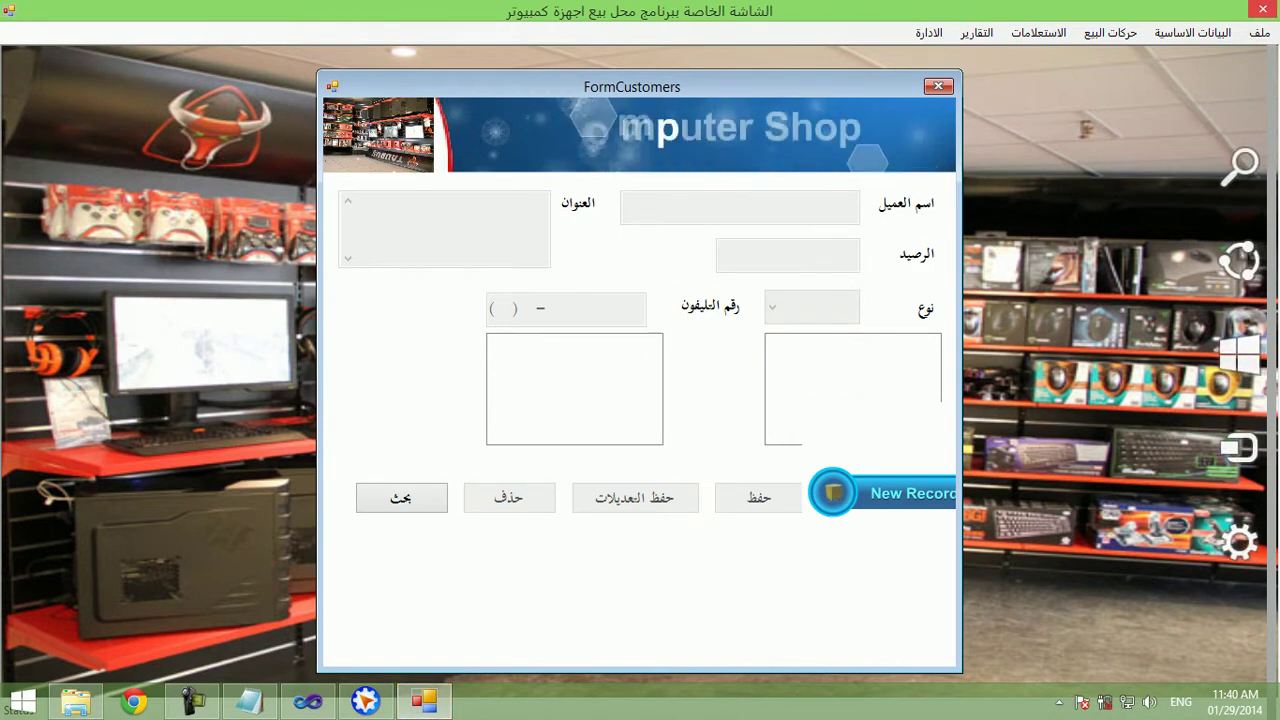
left_click(1256, 9)
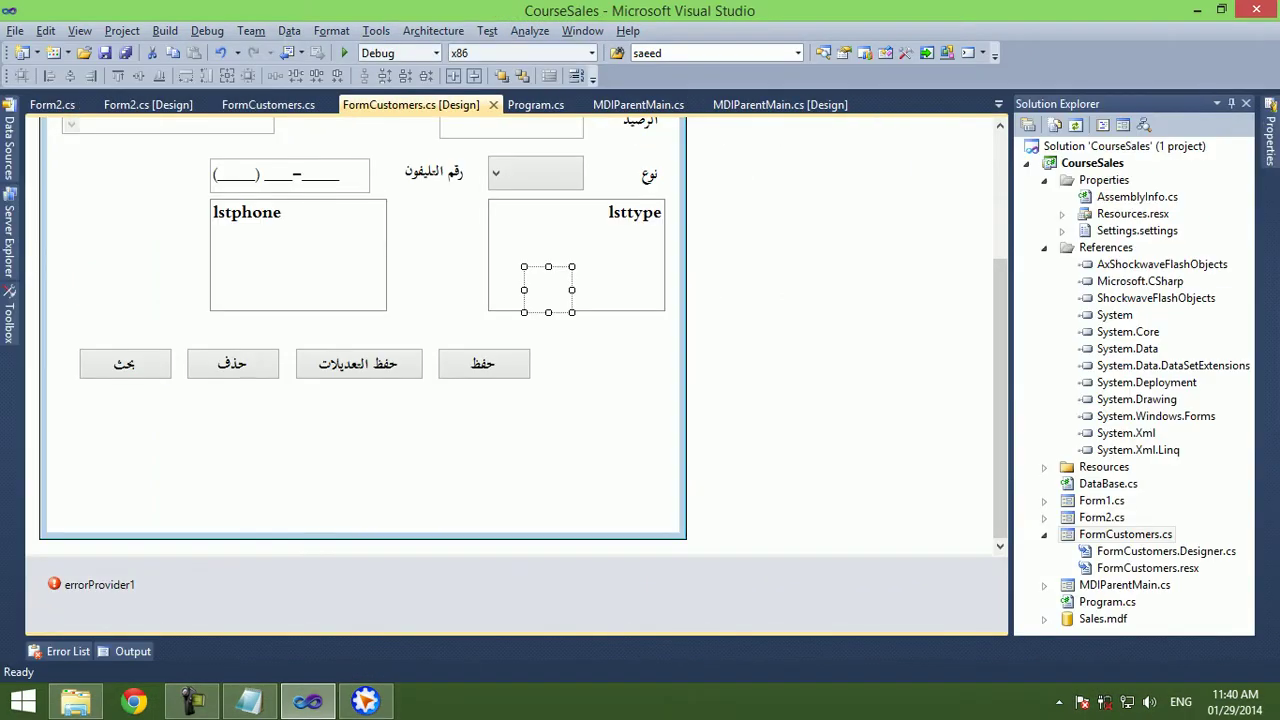
Cut and paste lsttype back under the نوع field, then run the app again.
right_click(540, 297)
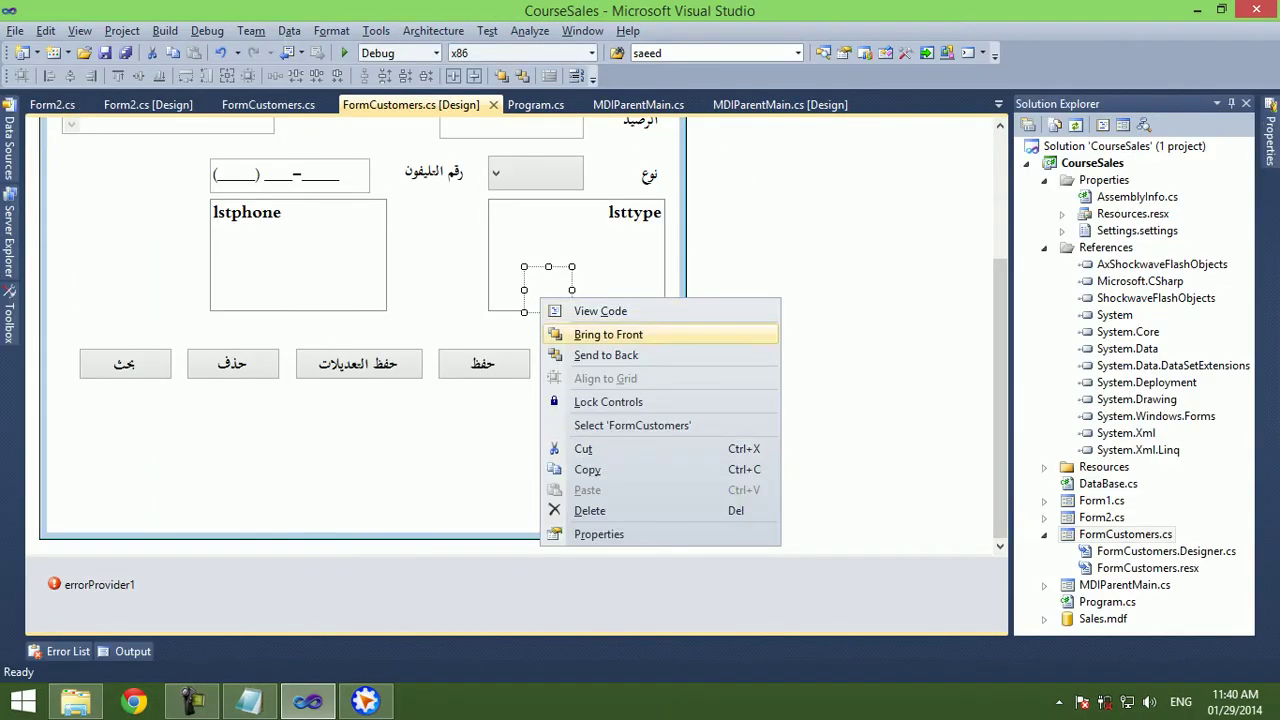
left_click(505, 260)
right_click(634, 258)
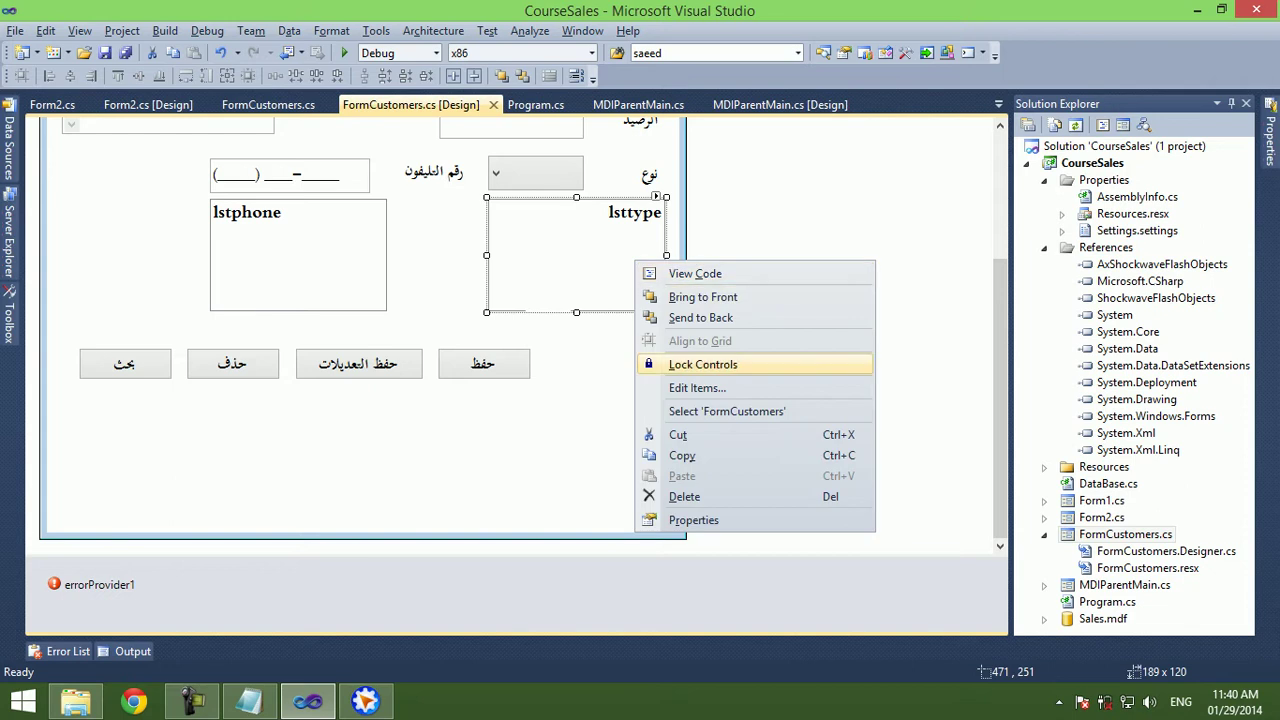
left_click(680, 435)
right_click(510, 296)
left_click(557, 355)
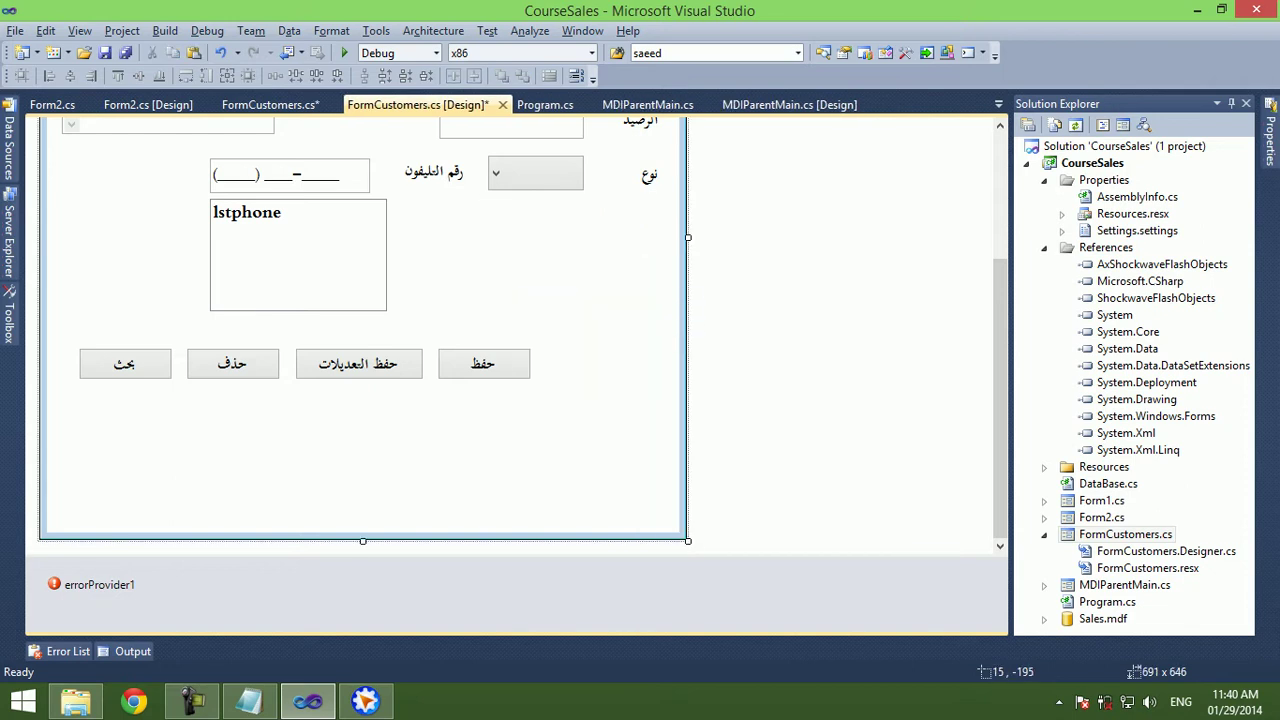
mouse_move(300, 240)
left_mouse_down()
mouse_move(465, 258)
mouse_move(512, 247)
left_mouse_up()
key("F5")
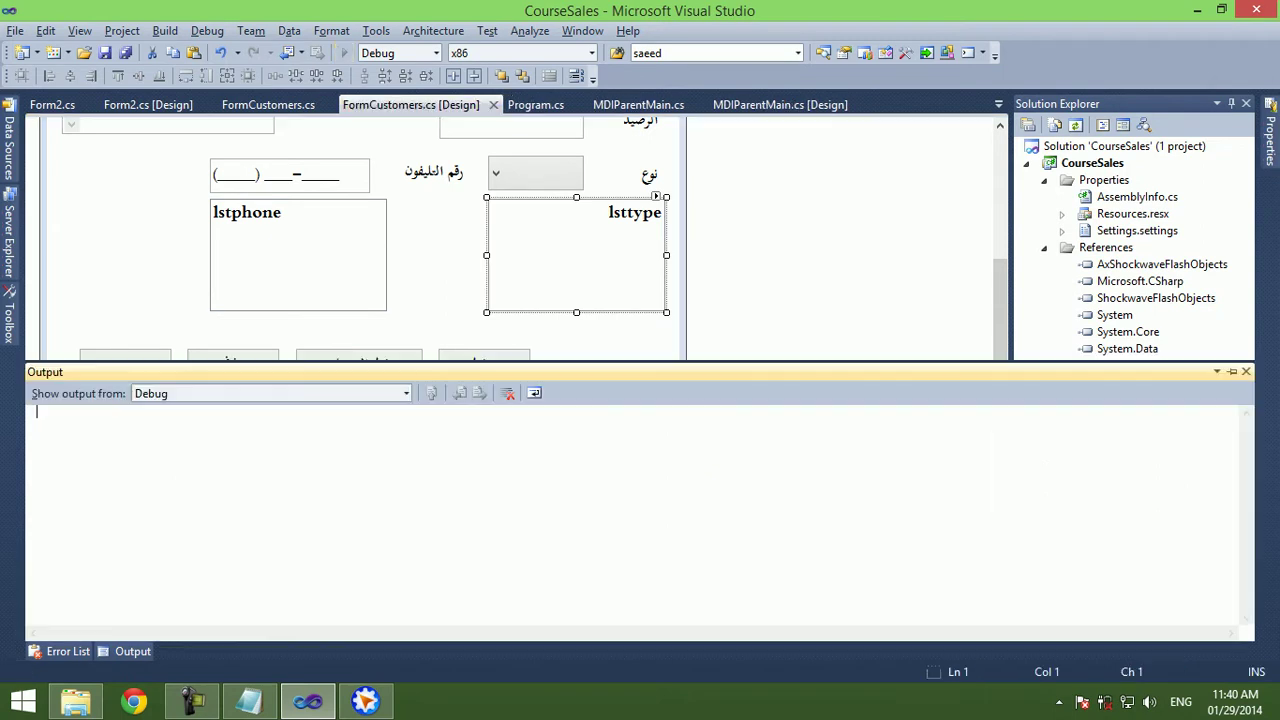
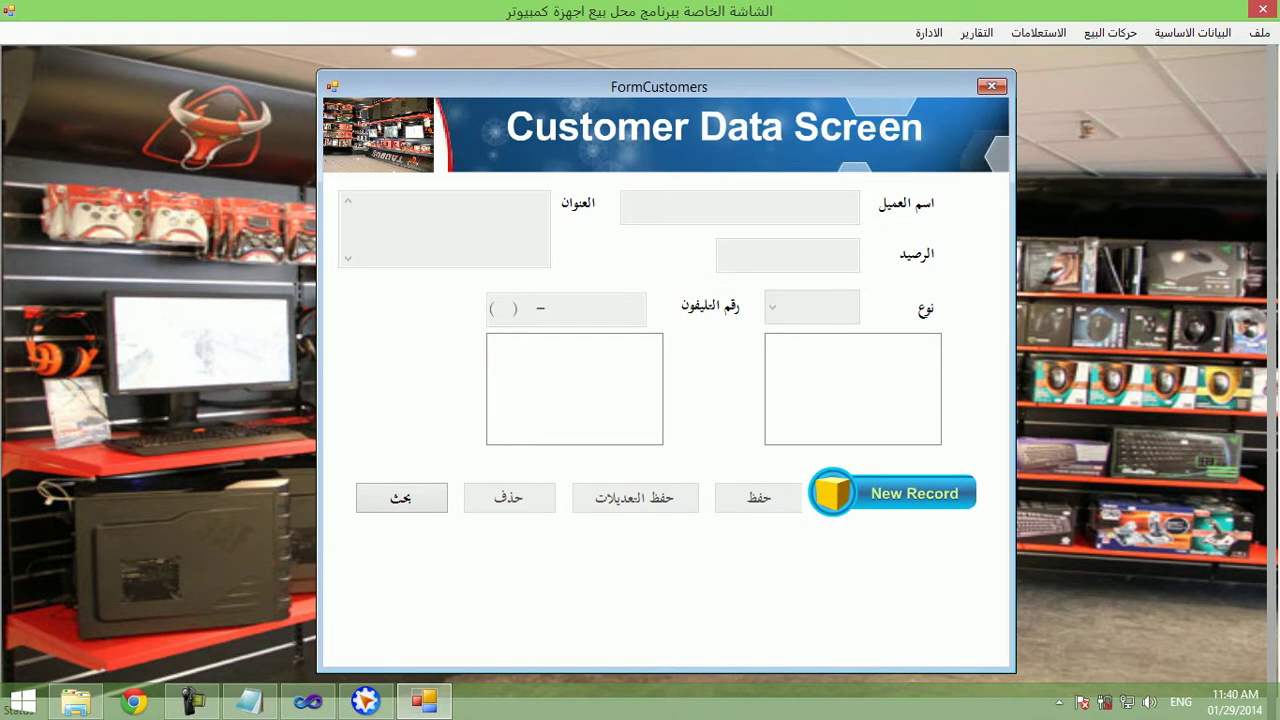
Stop the running customer app and widen the customer form.
key("alt+F4")
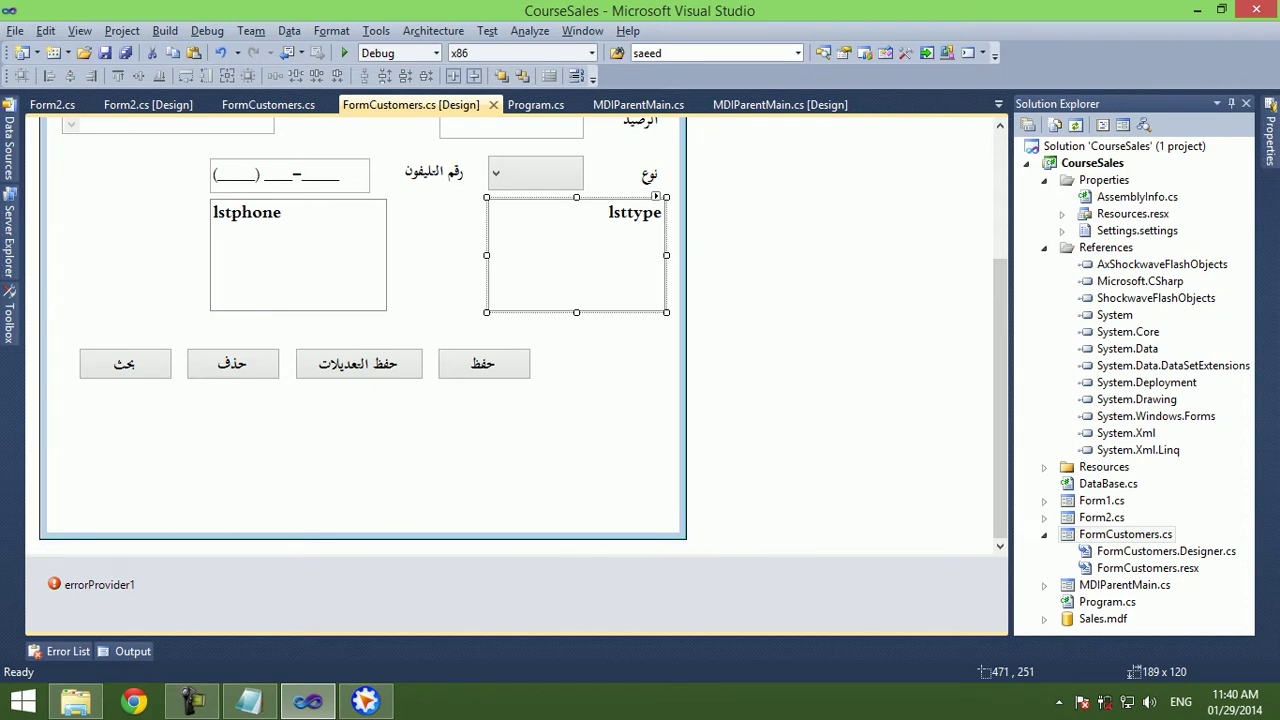
left_click_drag(688, 434, 749, 434)
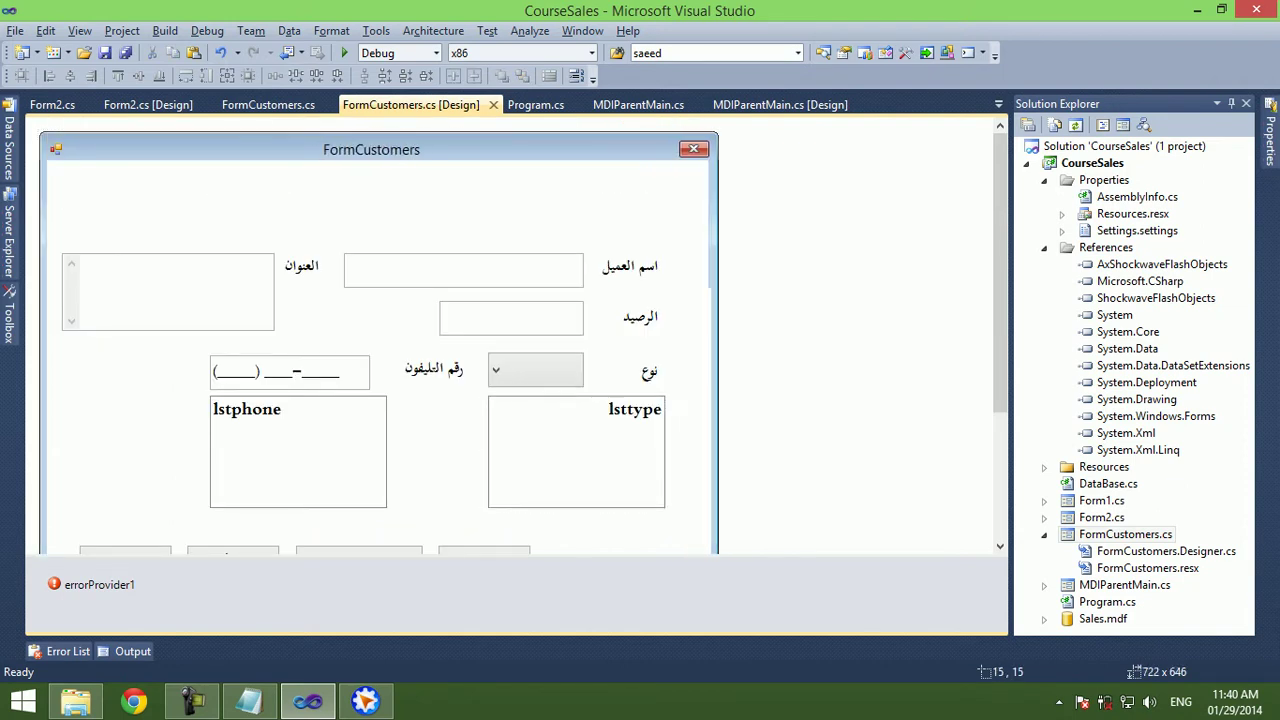
scroll(500, 350, "down", 3)
scroll(400, 330, "up", 2)
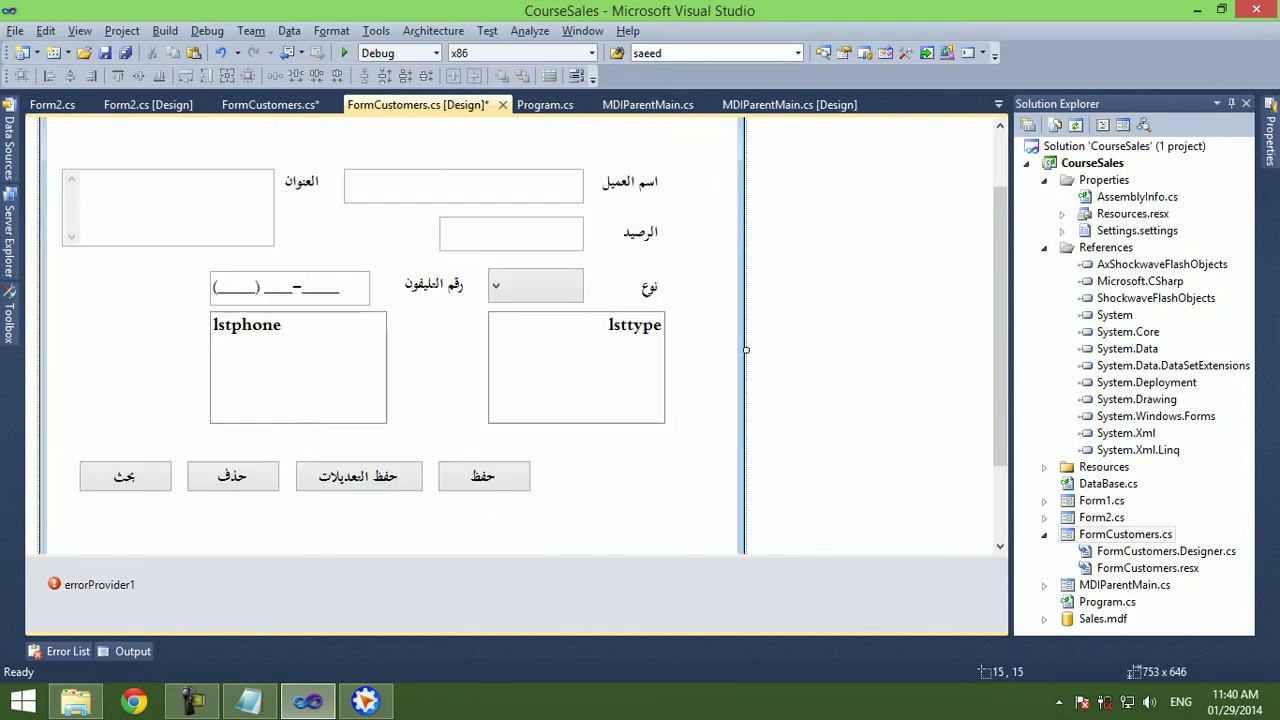
Shorten the lsttype list to 189x62 and place the small 48x46 Flash control below it.
left_click(610, 195)
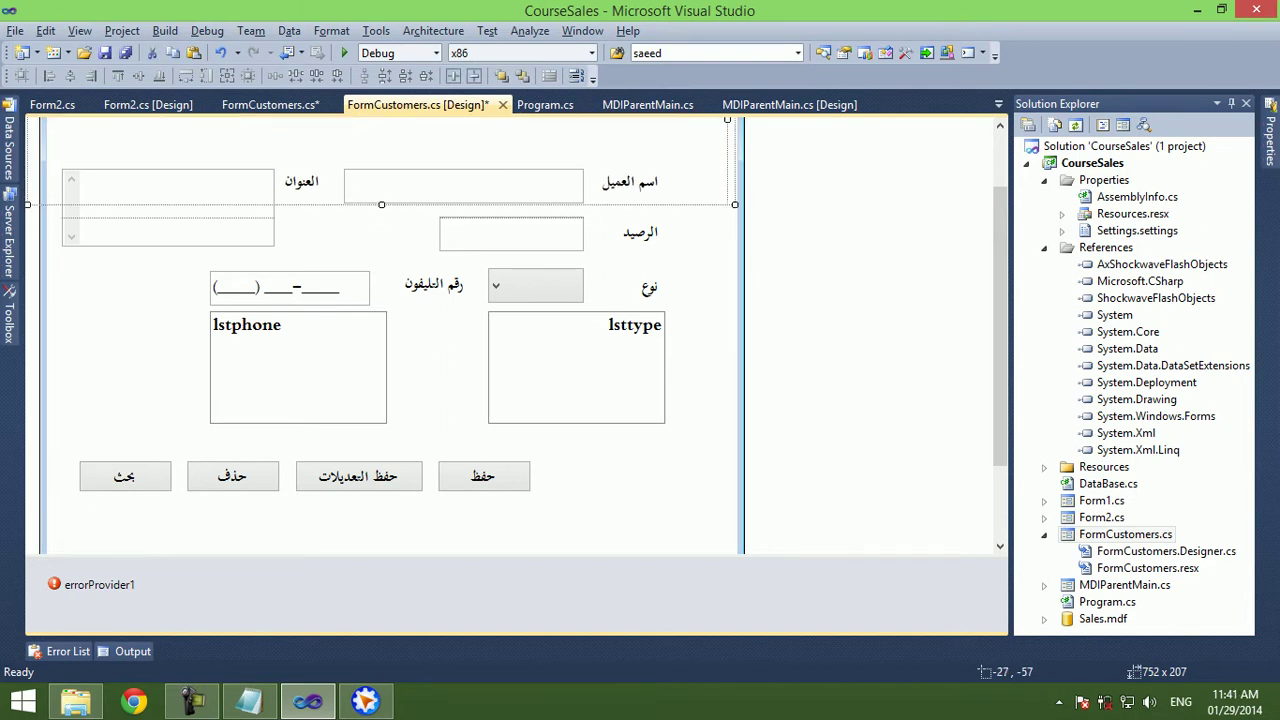
left_click(576, 367)
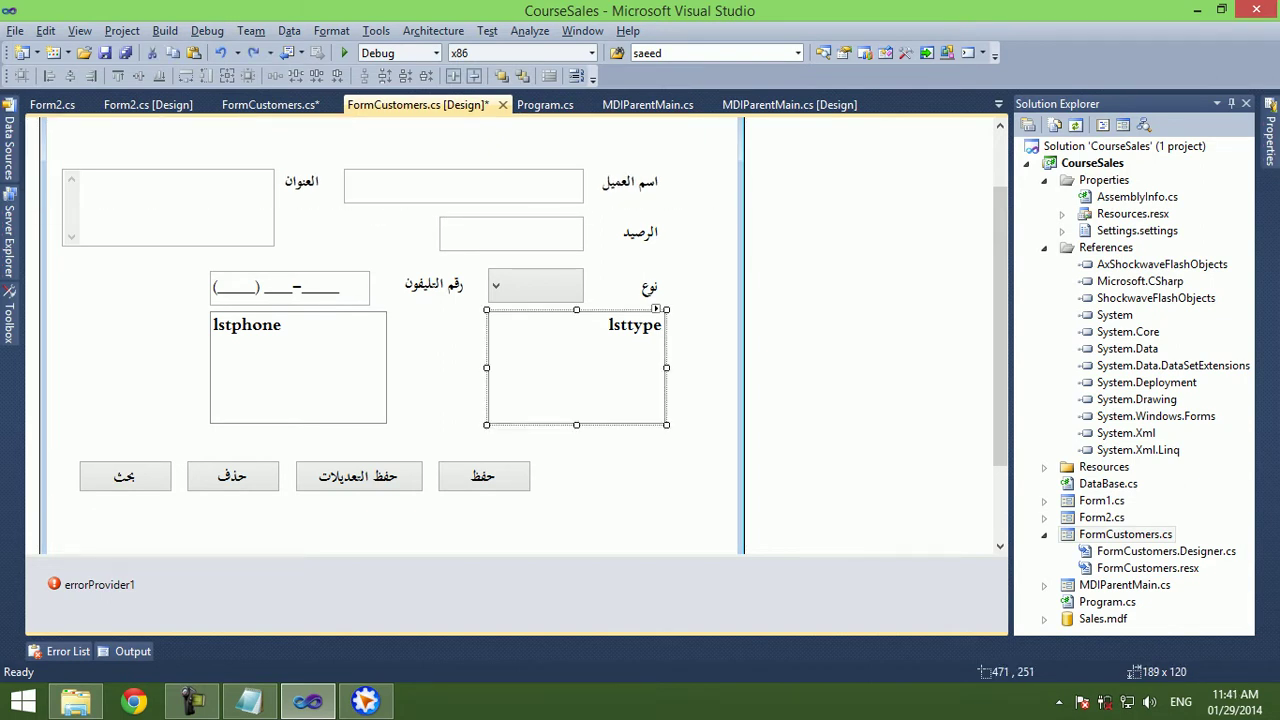
left_click_drag(576, 425, 576, 369)
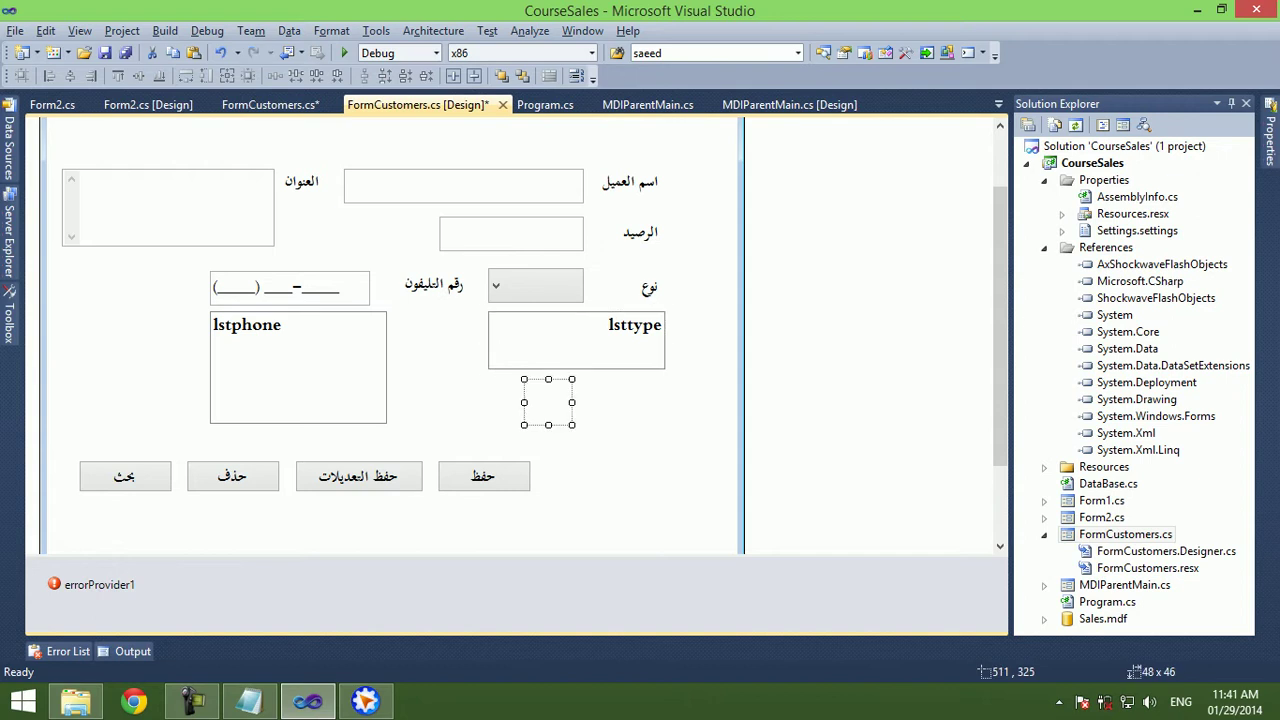
left_click_drag(548, 402, 400, 402)
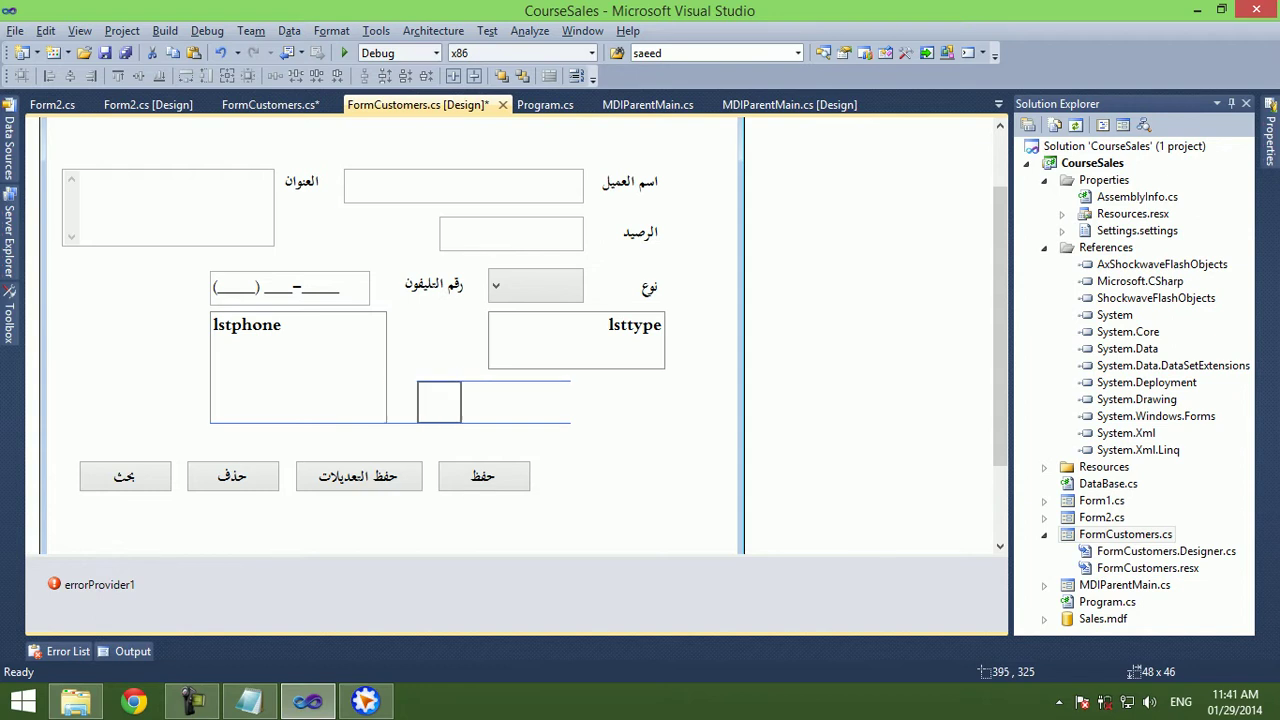
left_click_drag(400, 402, 437, 402)
key("ctrl+z")
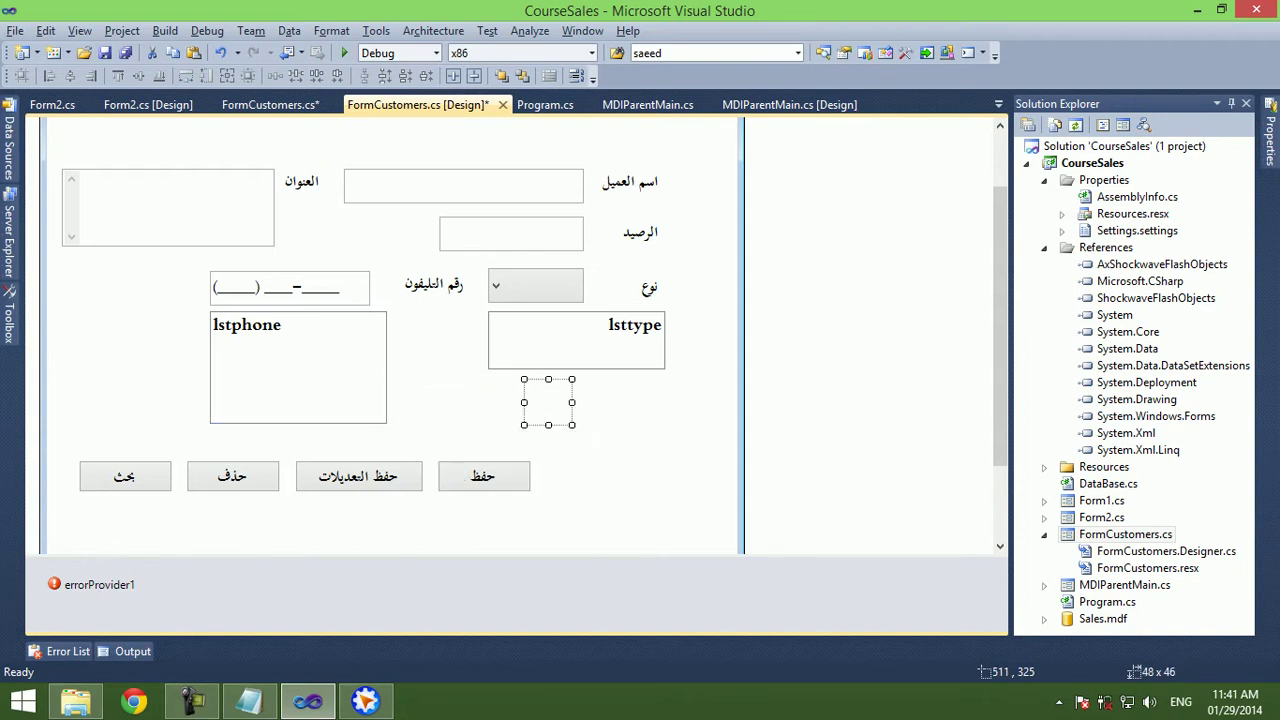
Copy and paste the small Flash control, then undo the oversized pasted copy.
right_click(543, 405)
left_click(600, 571)
right_click(470, 428)
left_click(516, 485)
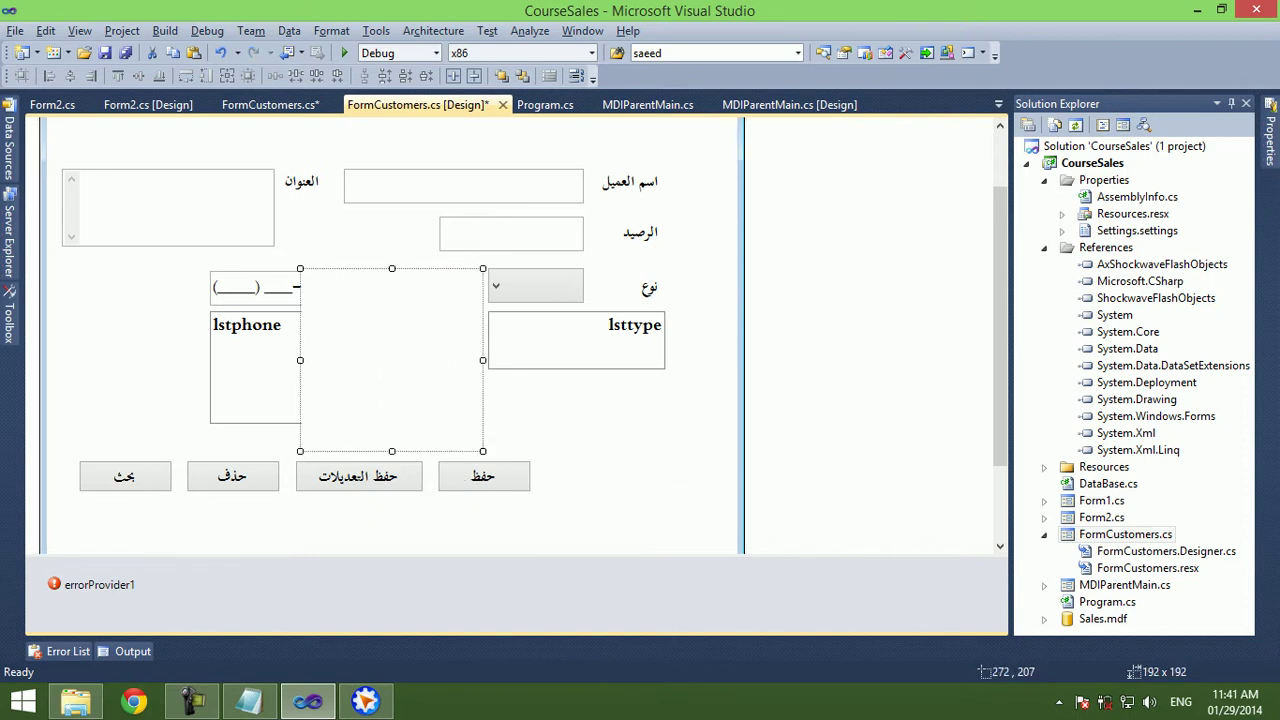
key("ctrl+z")
key("ctrl+z")
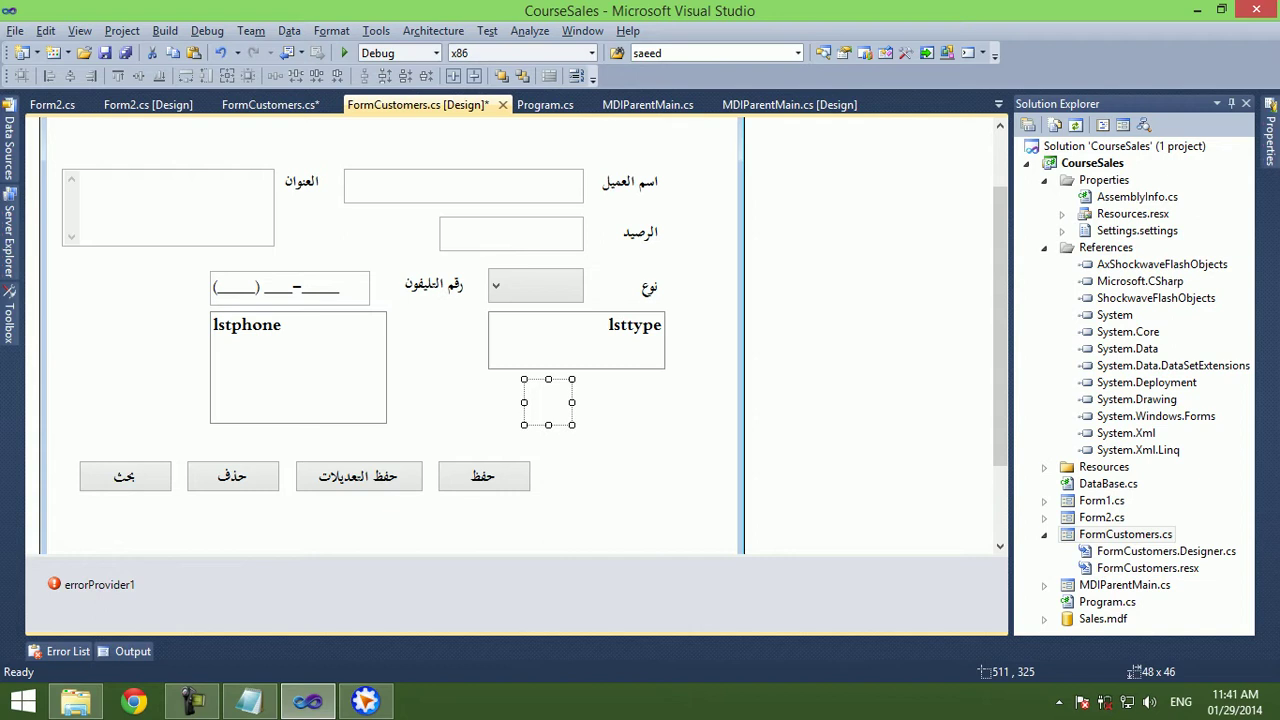
Paste a second Flash control, size it 61x52 at lstphone's corner, and show its properties.
right_click(544, 402)
left_click(590, 572)
right_click(454, 407)
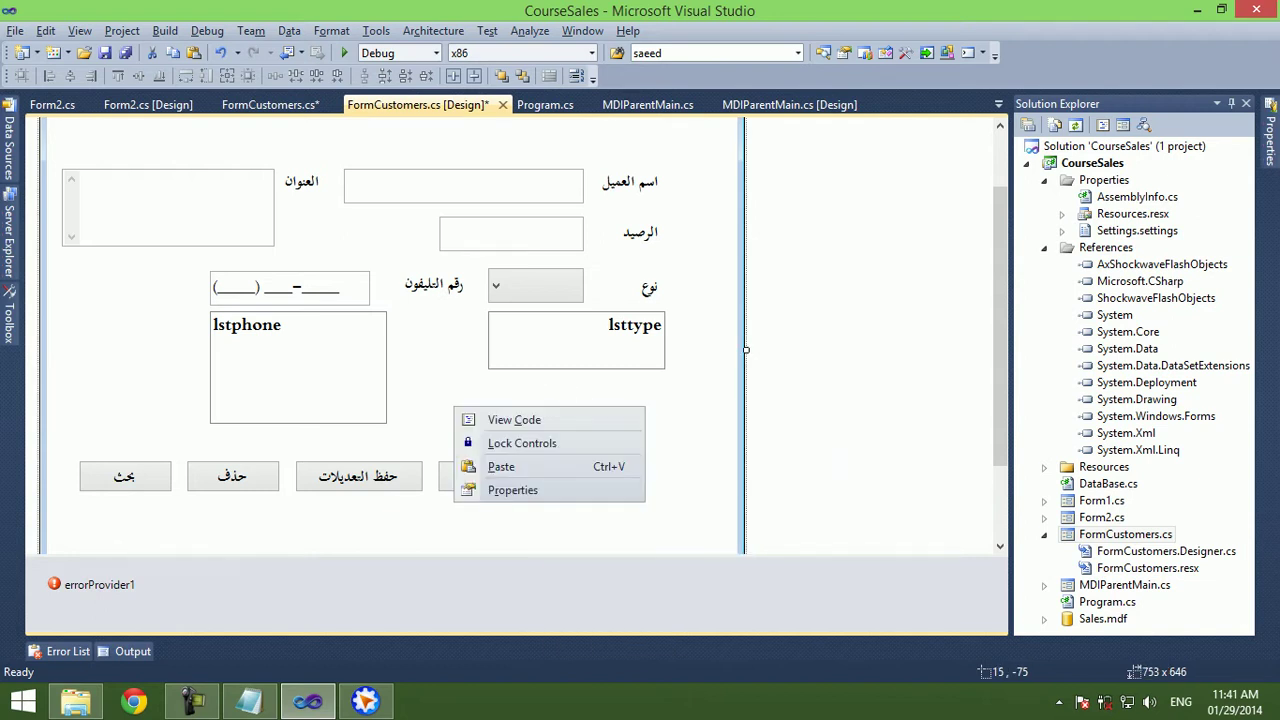
left_click(501, 466)
mouse_move(300, 269)
left_mouse_down()
mouse_move(386, 391)
mouse_move(431, 409)
mouse_move(397, 403)
left_mouse_up()
key("Escape")
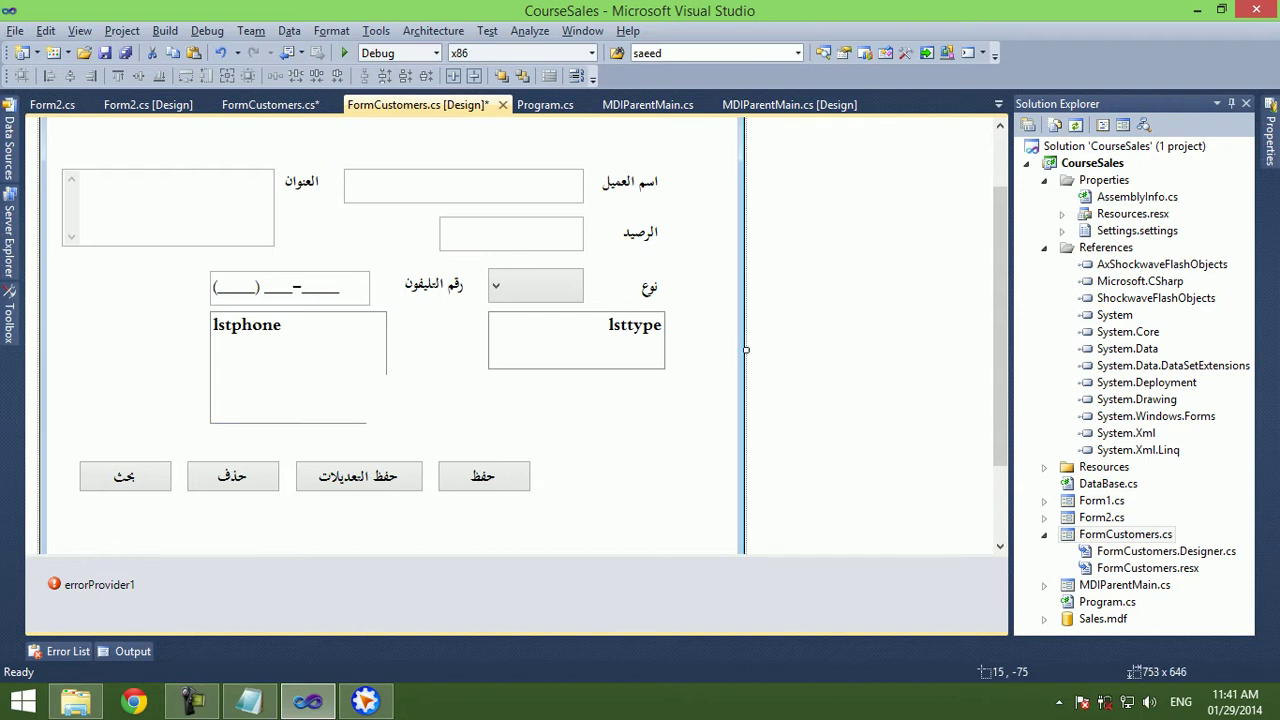
left_click_drag(560, 410, 380, 405)
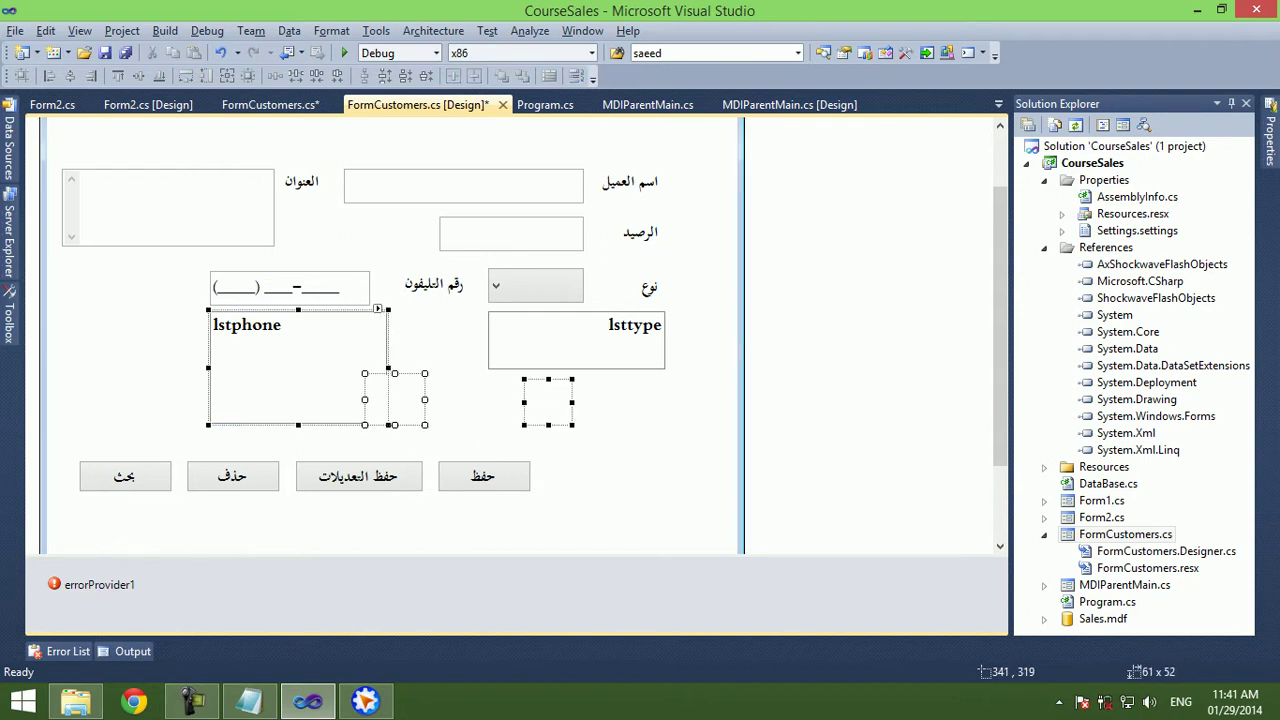
key("Escape")
left_click(395, 399)
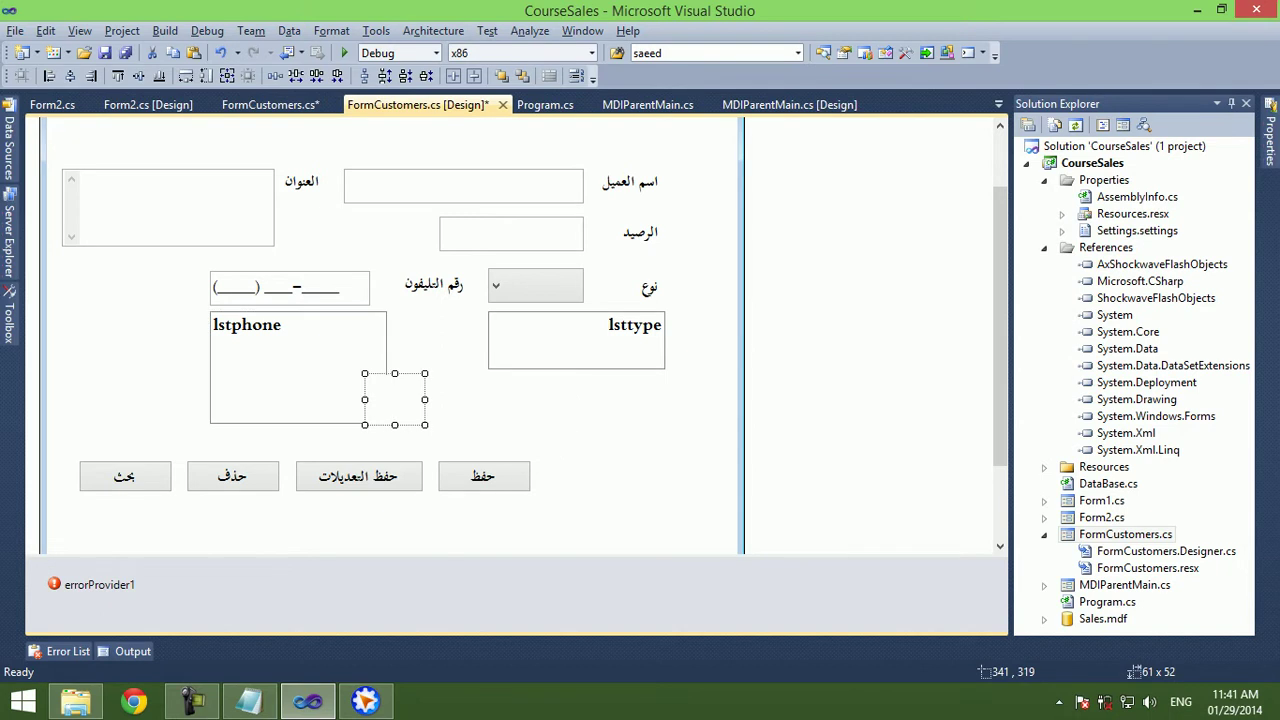
key("F4")
type("btnsav")
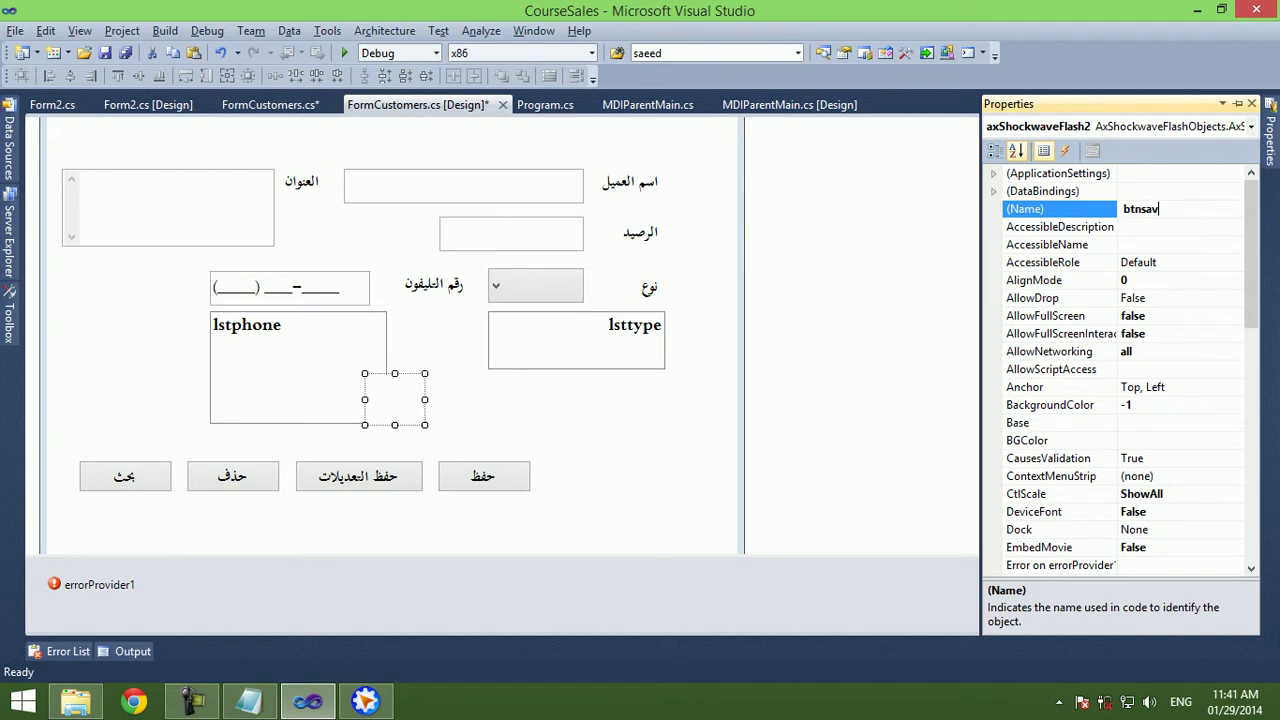
Dismiss the invalid-name error and delete the old حفظ button.
type("e")
key("Return")
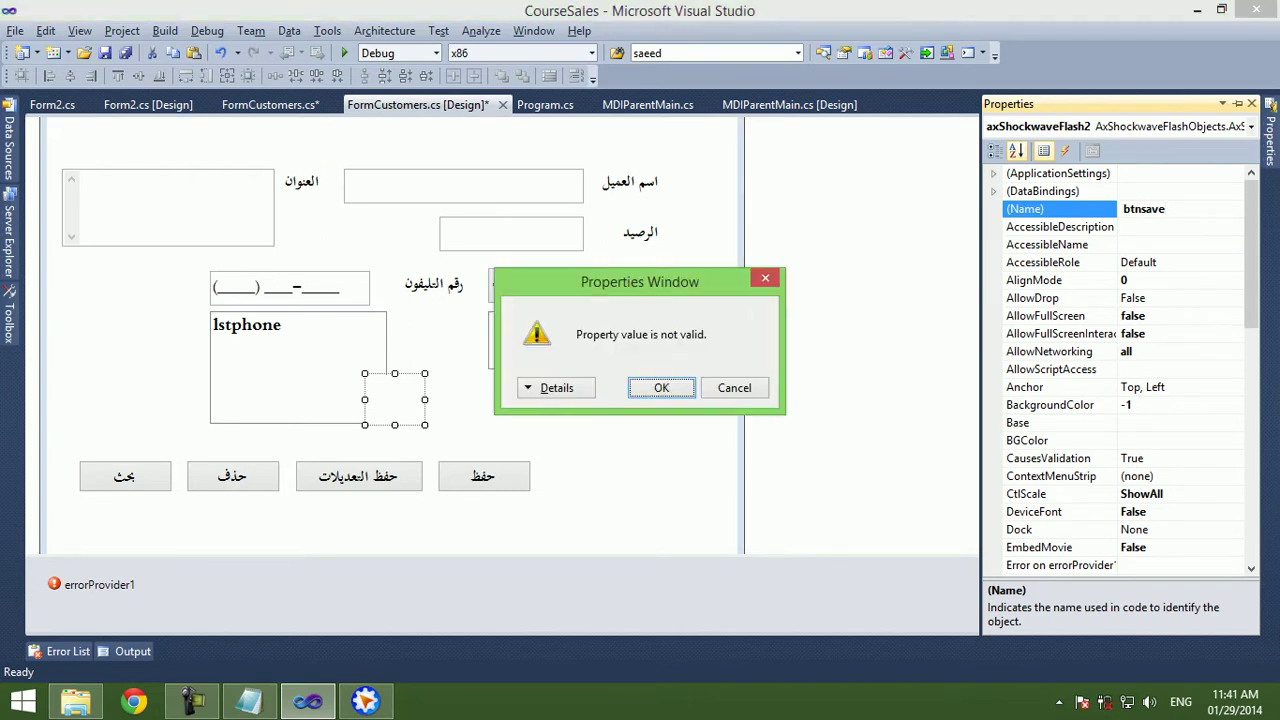
key("Return")
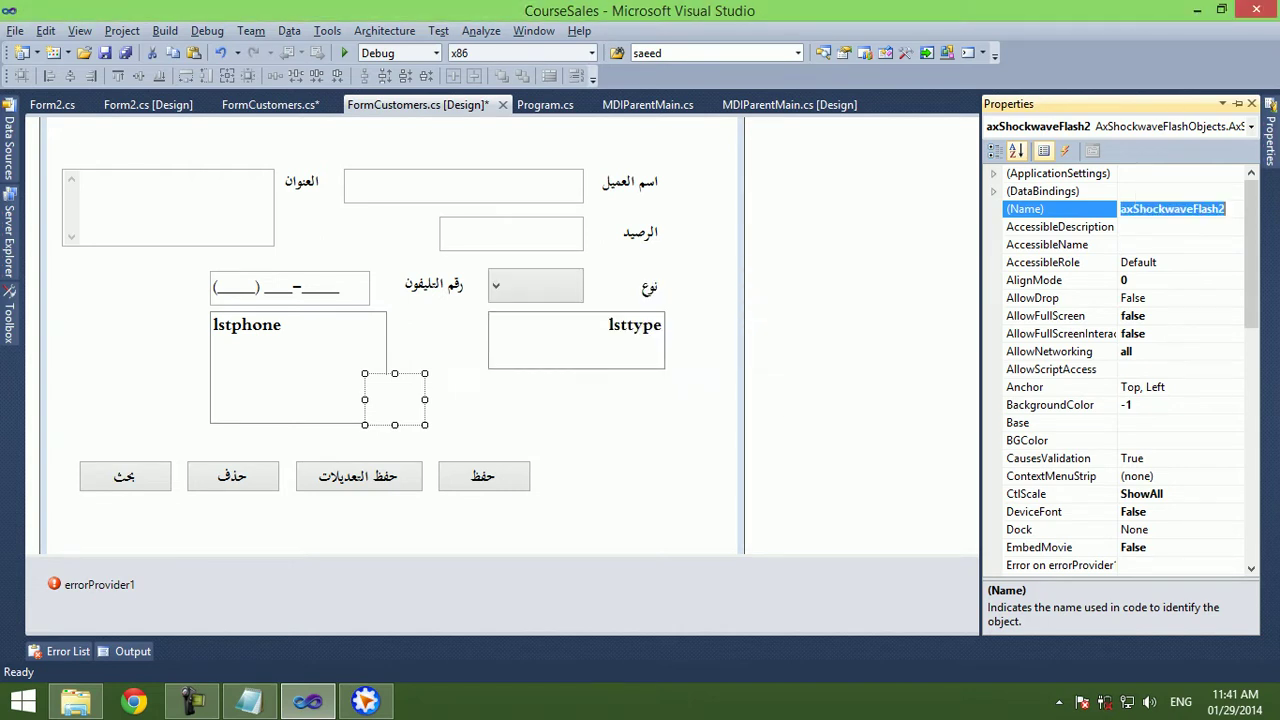
key("ctrl+z")
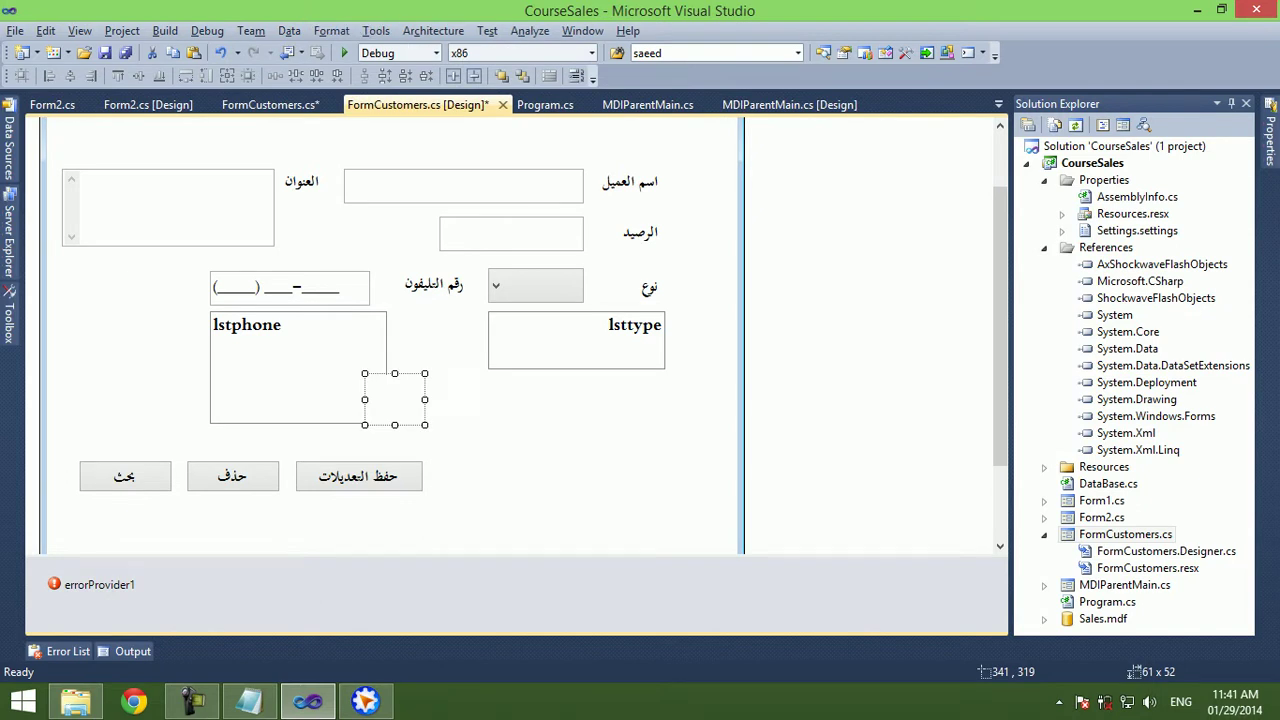
Set the new Flash control's (Name) to btnsave and view the form's code.
key("F4")
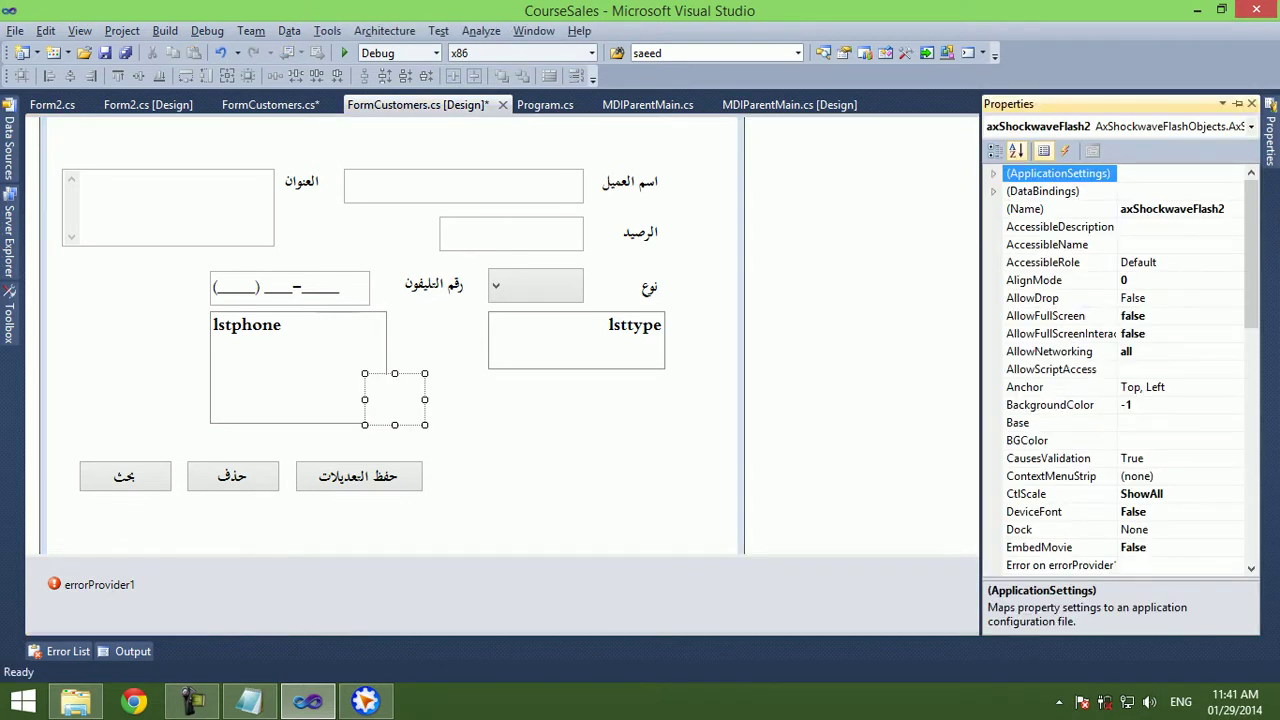
key("Down")
type("b")
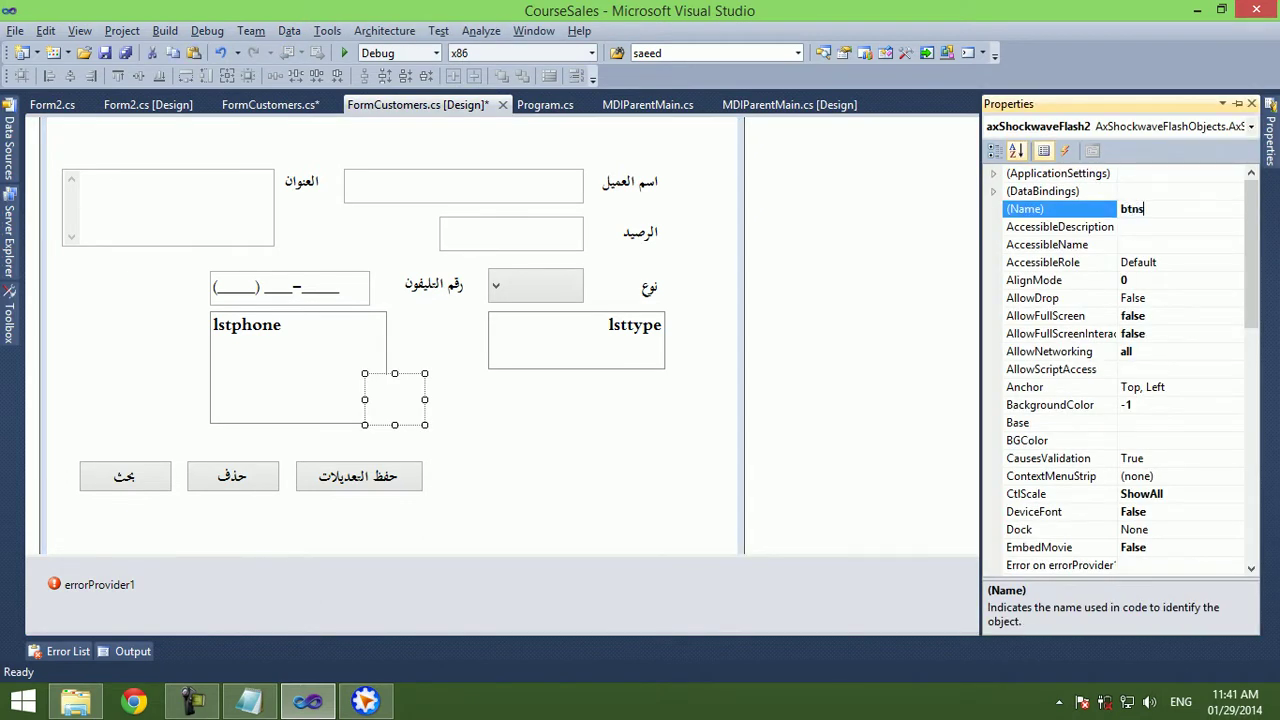
key("Return")
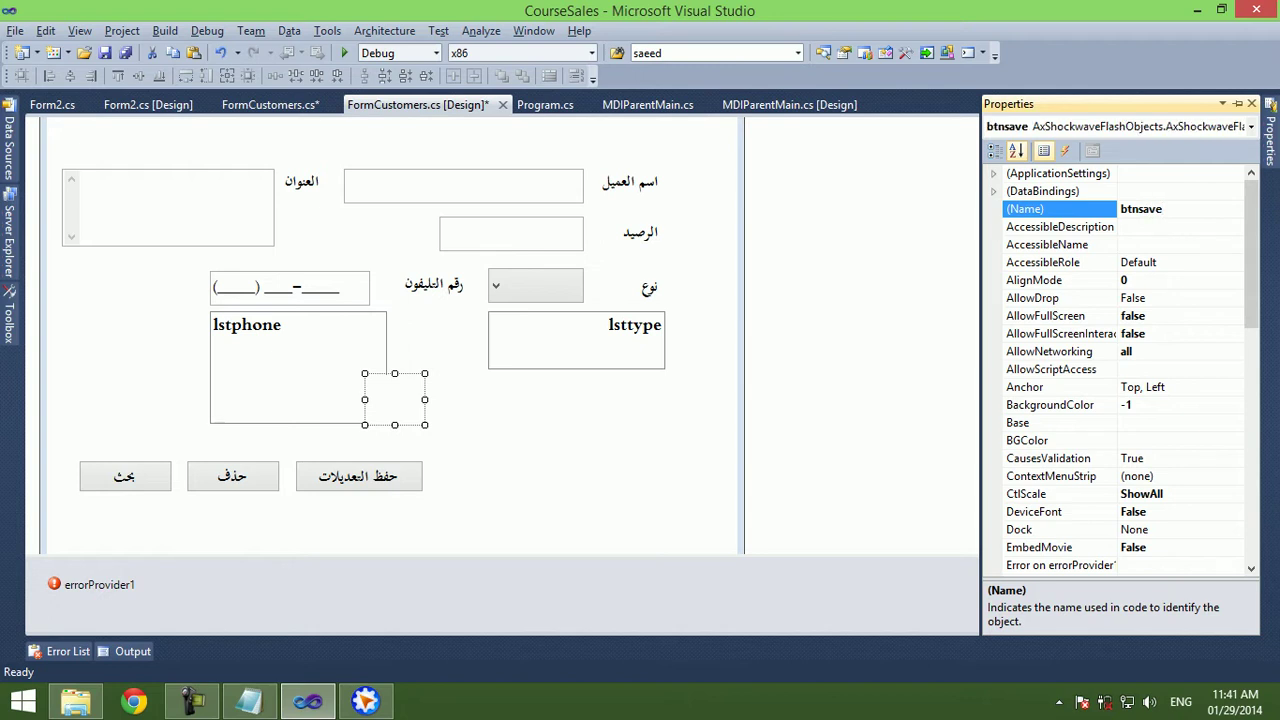
key("F7")
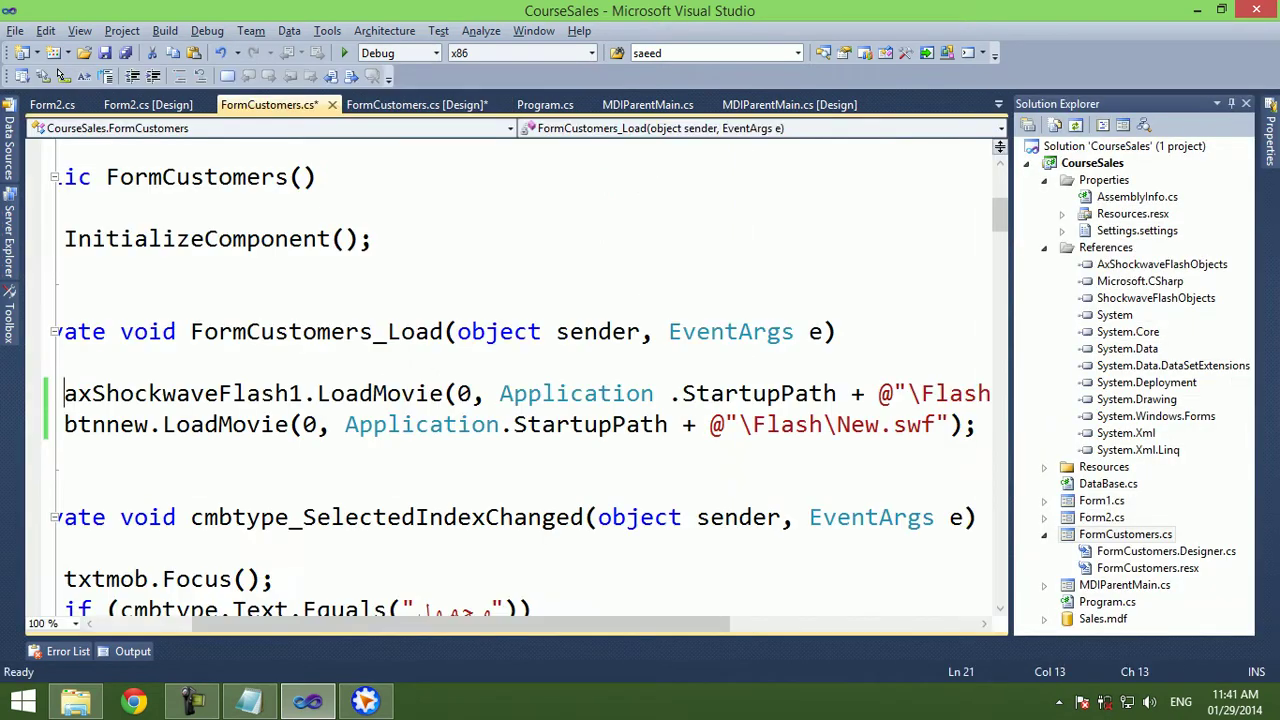
In Sothink Glanda, start a new movie from the Navigation Buttons template, discarding changes.
left_click(365, 701)
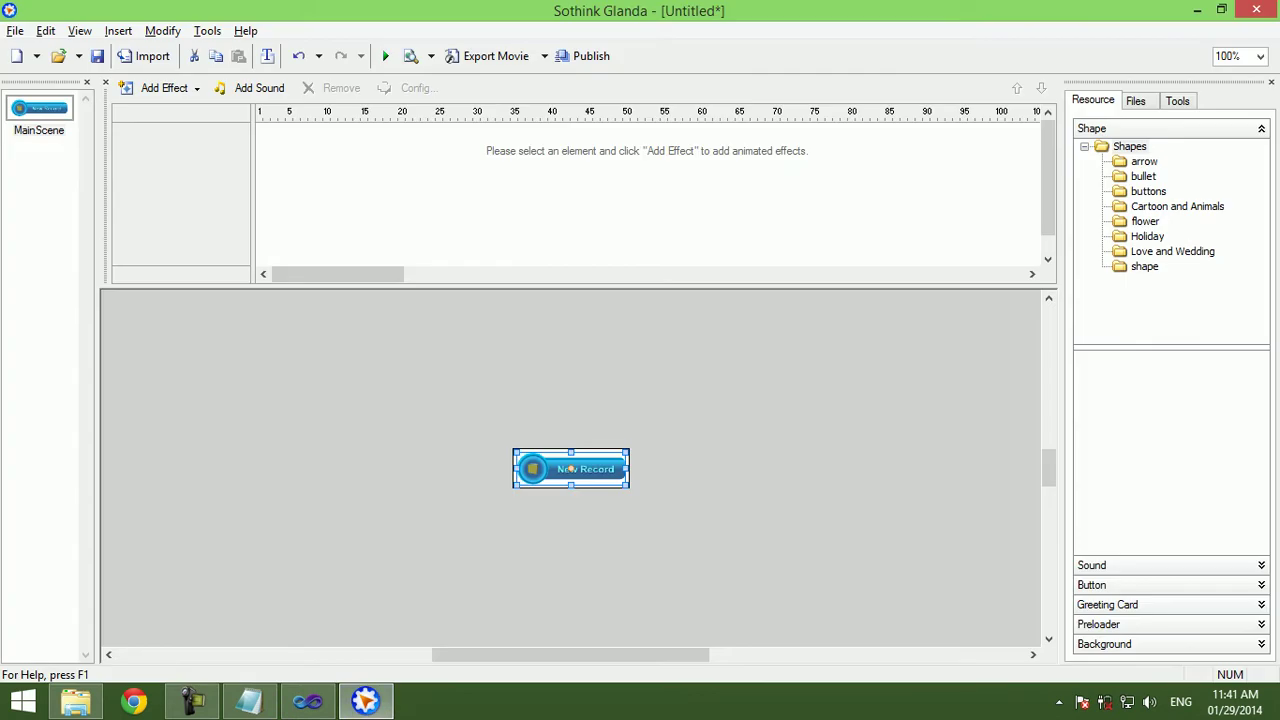
left_click(15, 30)
left_click(87, 73)
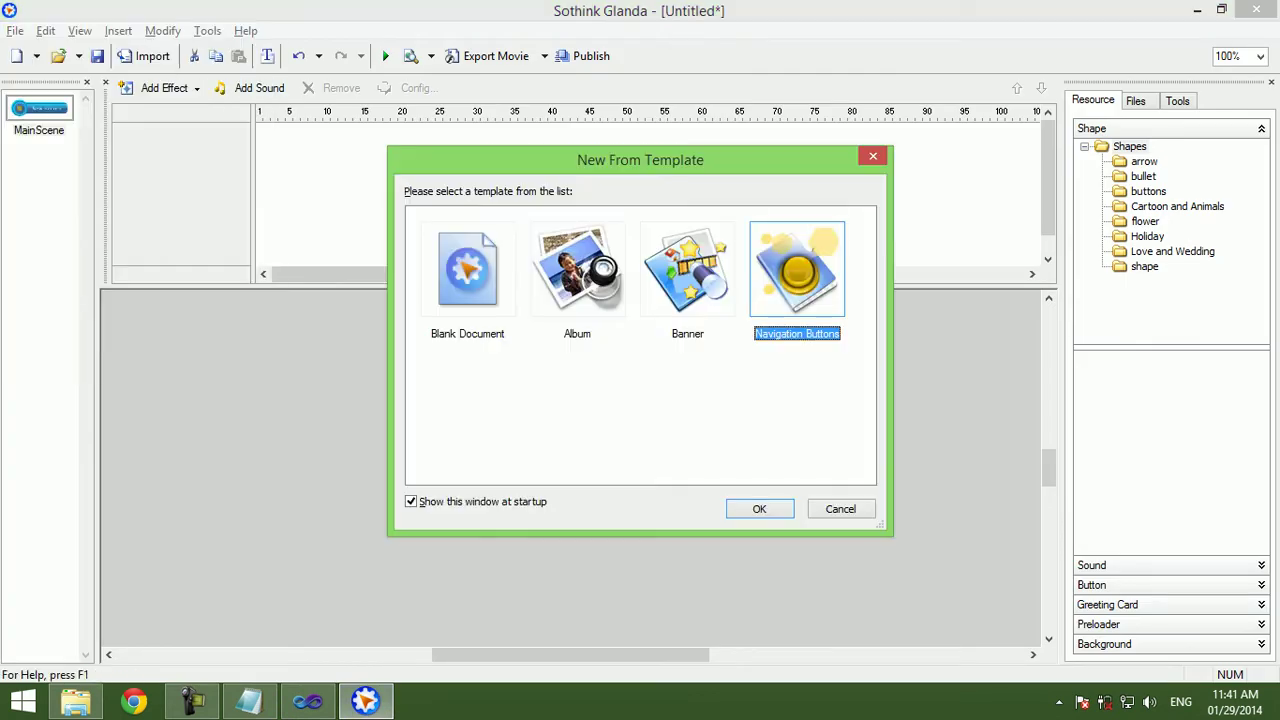
key("Return")
key("n")
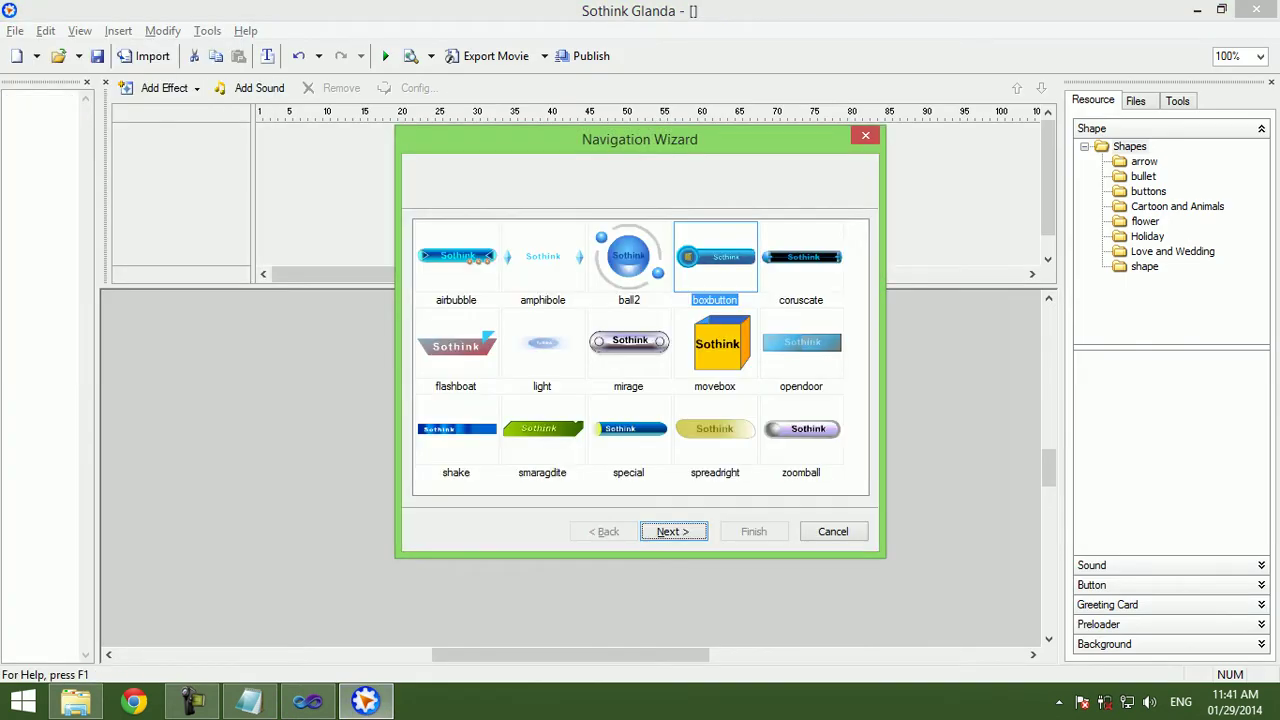
Add one boxbutton-style button labelled Save with a horizontal layout.
key("Return")
key("alt+a")
type("Save")
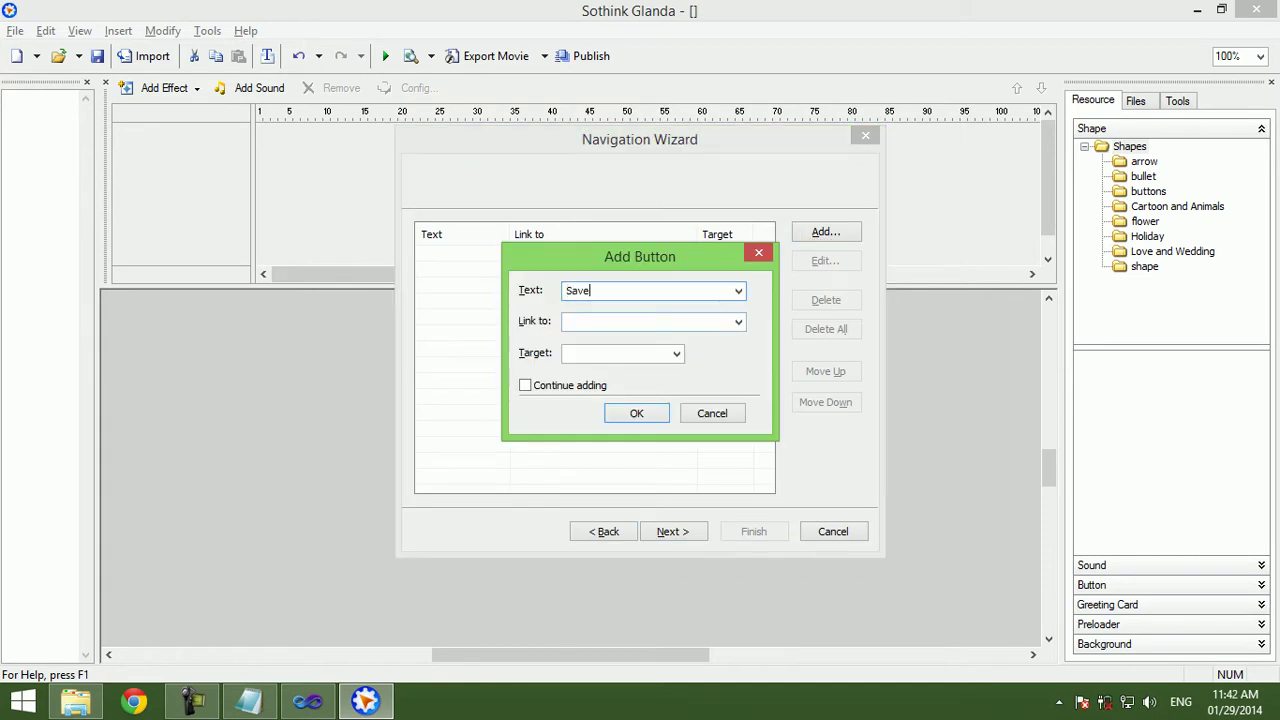
key("Return")
key("alt+n")
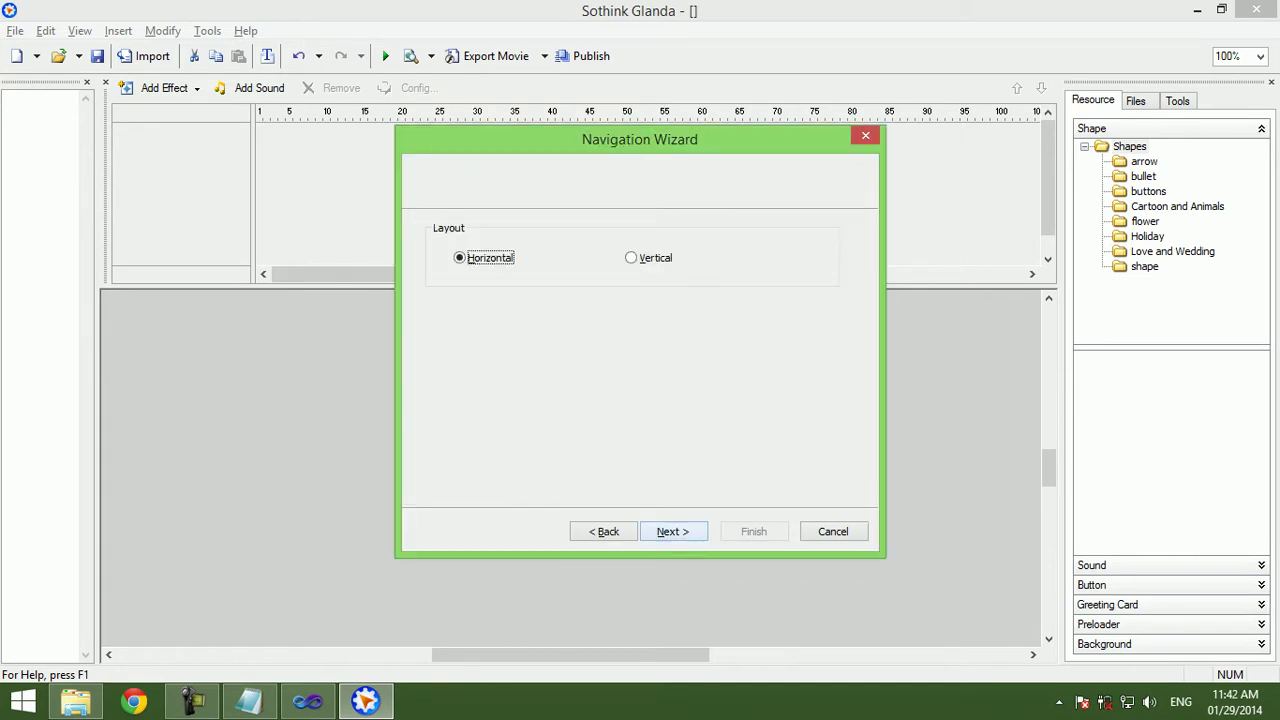
key("Return")
key("Return")
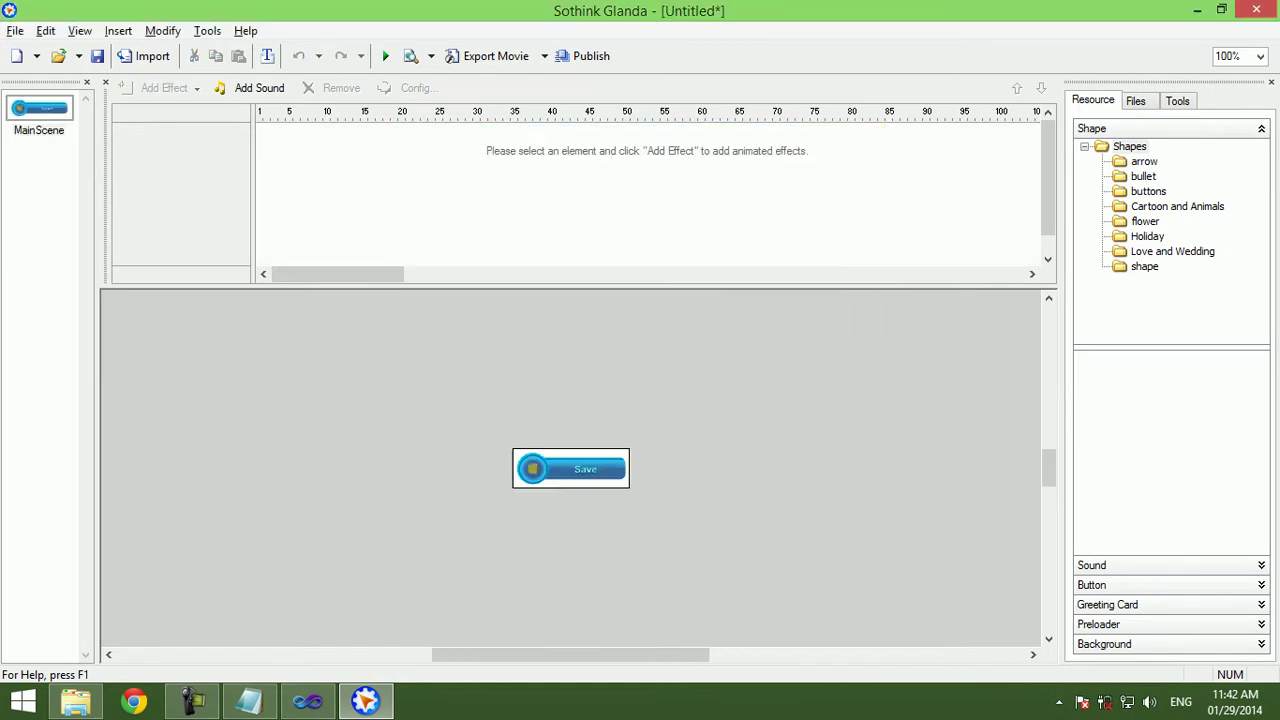
Set the Save button's release action to Custom, picking onRelease from the member list.
right_click(614, 468)
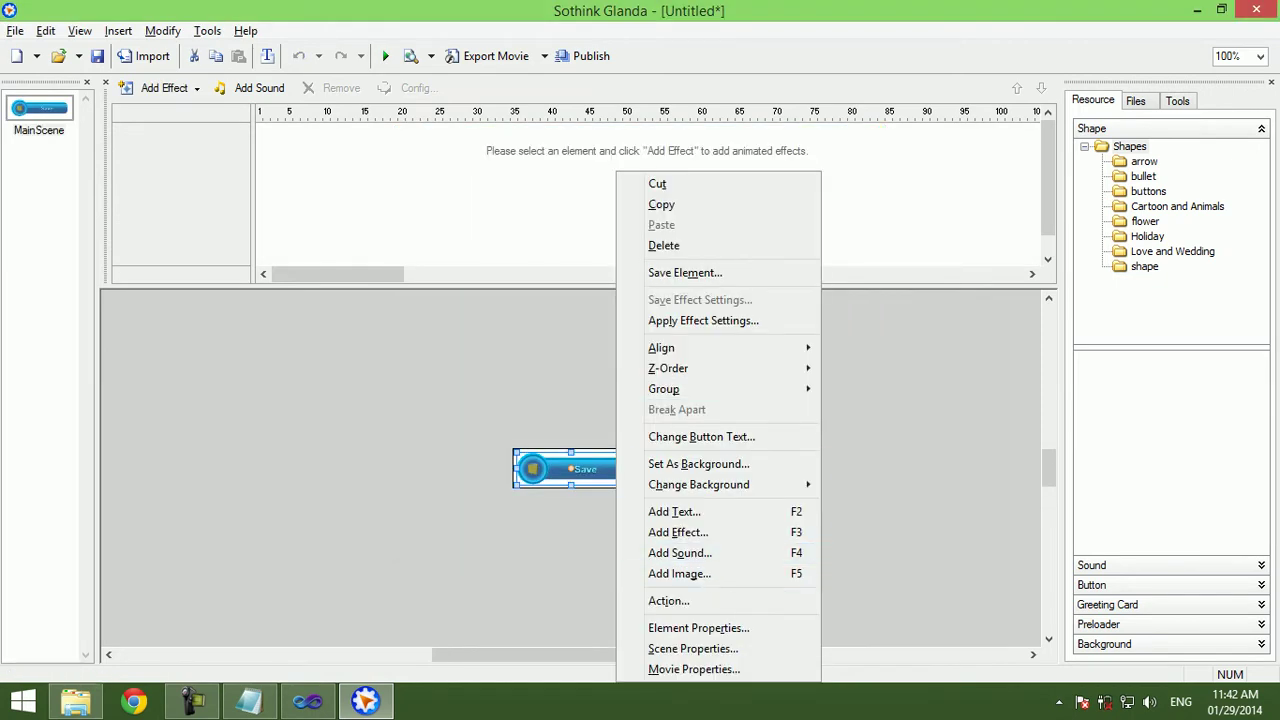
left_click(660, 600)
key("alt+c")
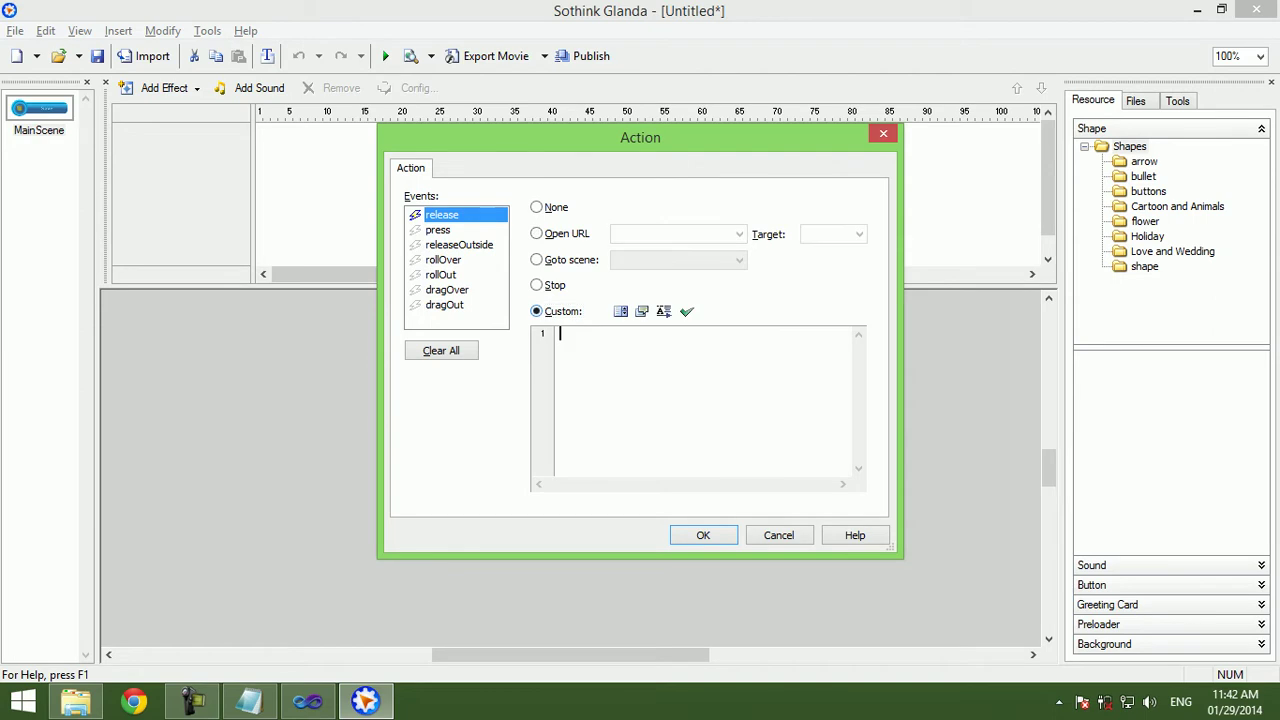
left_click(620, 311)
scroll(625, 420, "down", 10)
scroll(625, 420, "down", 5)
scroll(625, 420, "down", 5)
scroll(625, 420, "down", 5)
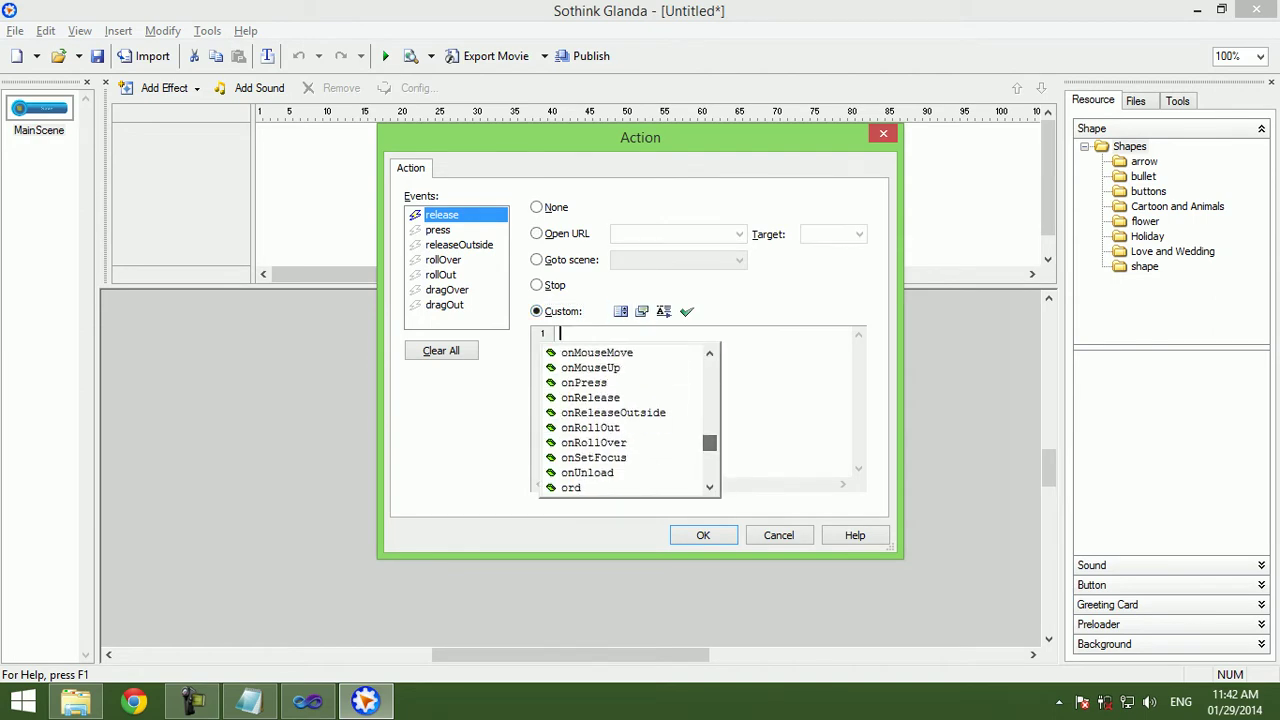
left_click(590, 397)
left_click(703, 535)
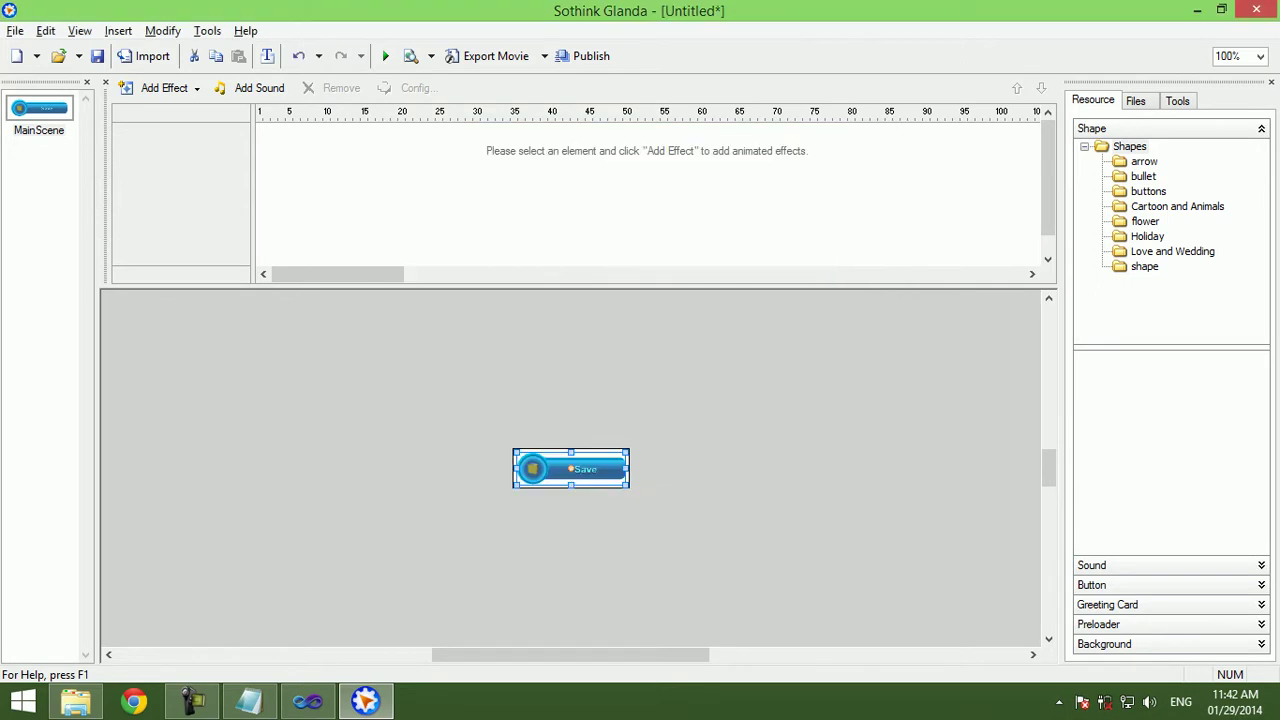
Redo the Save button's custom release action as onRelease(); and confirm it.
right_click(592, 469)
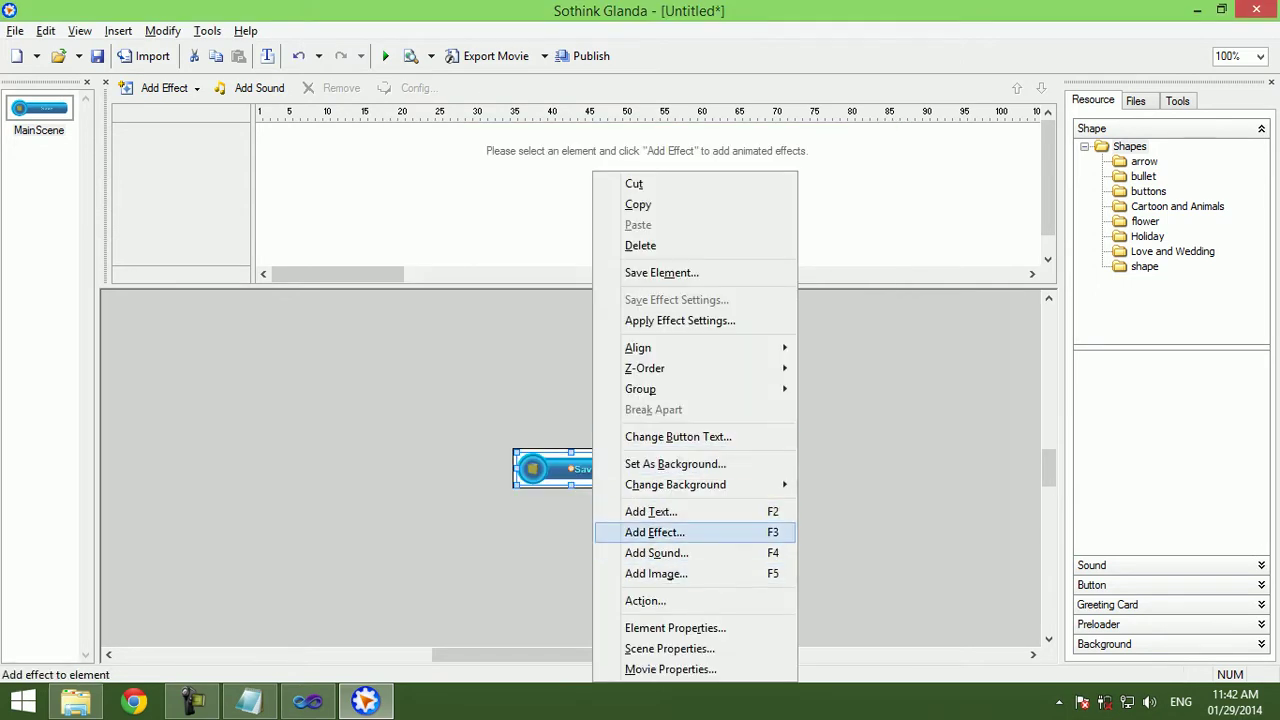
left_click(645, 600)
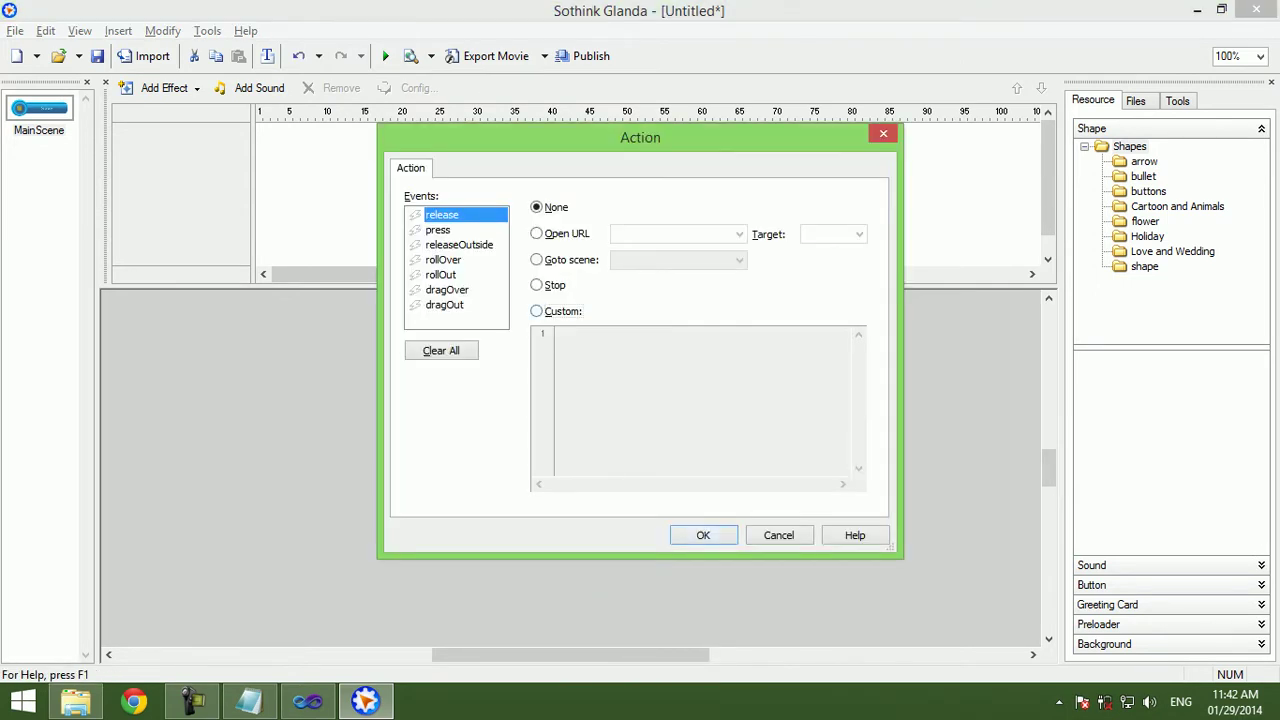
key("alt+c")
scroll(625, 420, "down", 5)
scroll(625, 420, "down", 10)
scroll(625, 420, "down", 5)
scroll(625, 420, "down", 3)
scroll(625, 420, "down", 10)
scroll(625, 420, "up", 2)
scroll(625, 420, "up", 4)
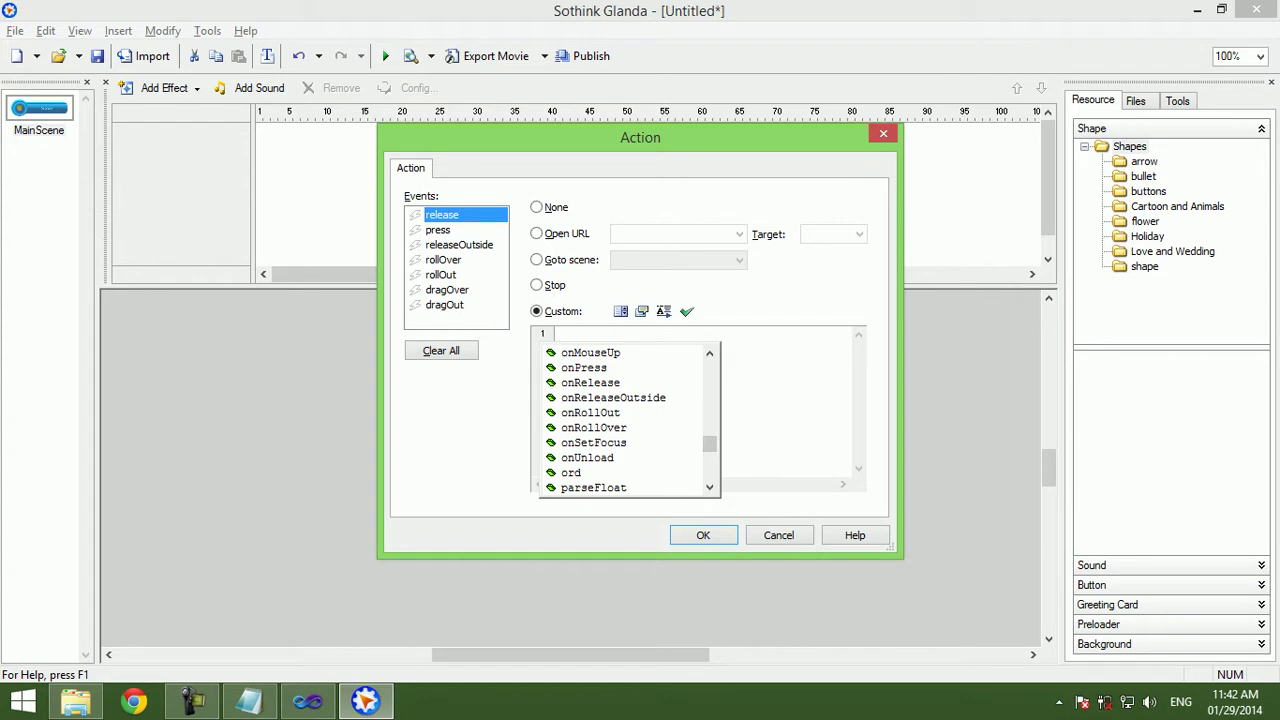
double_click(590, 382)
type("();")
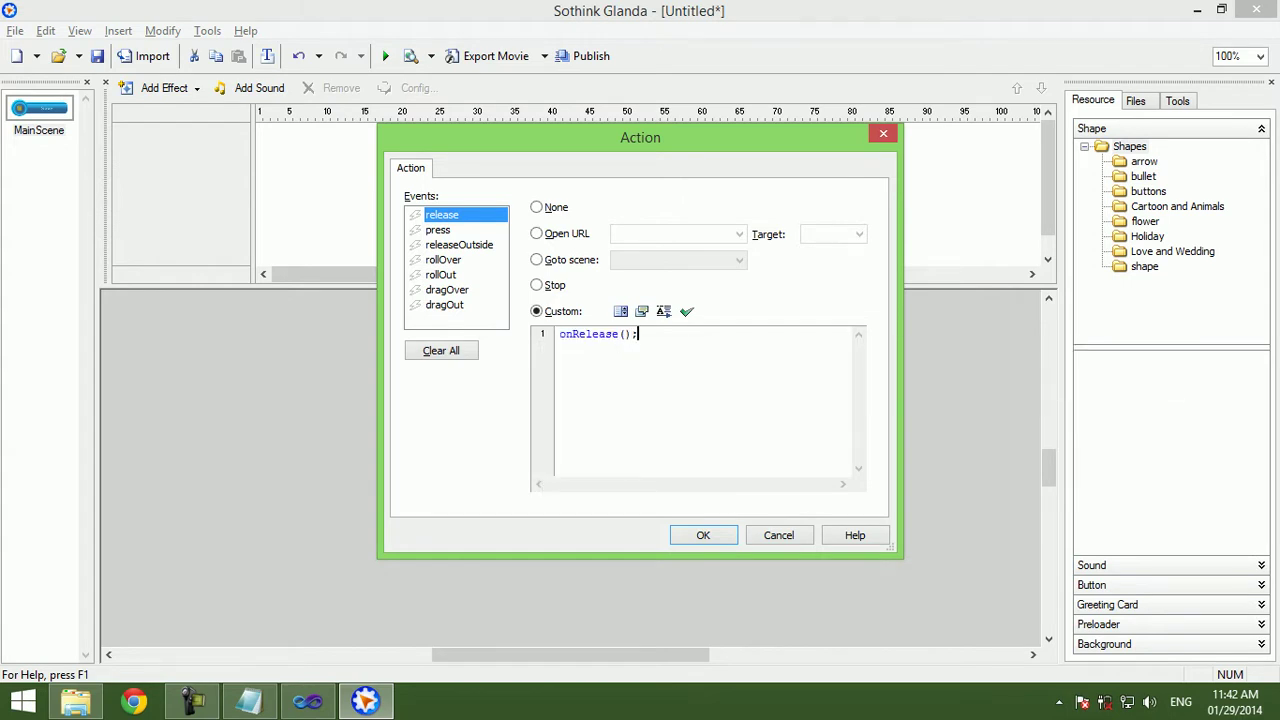
key("Return")
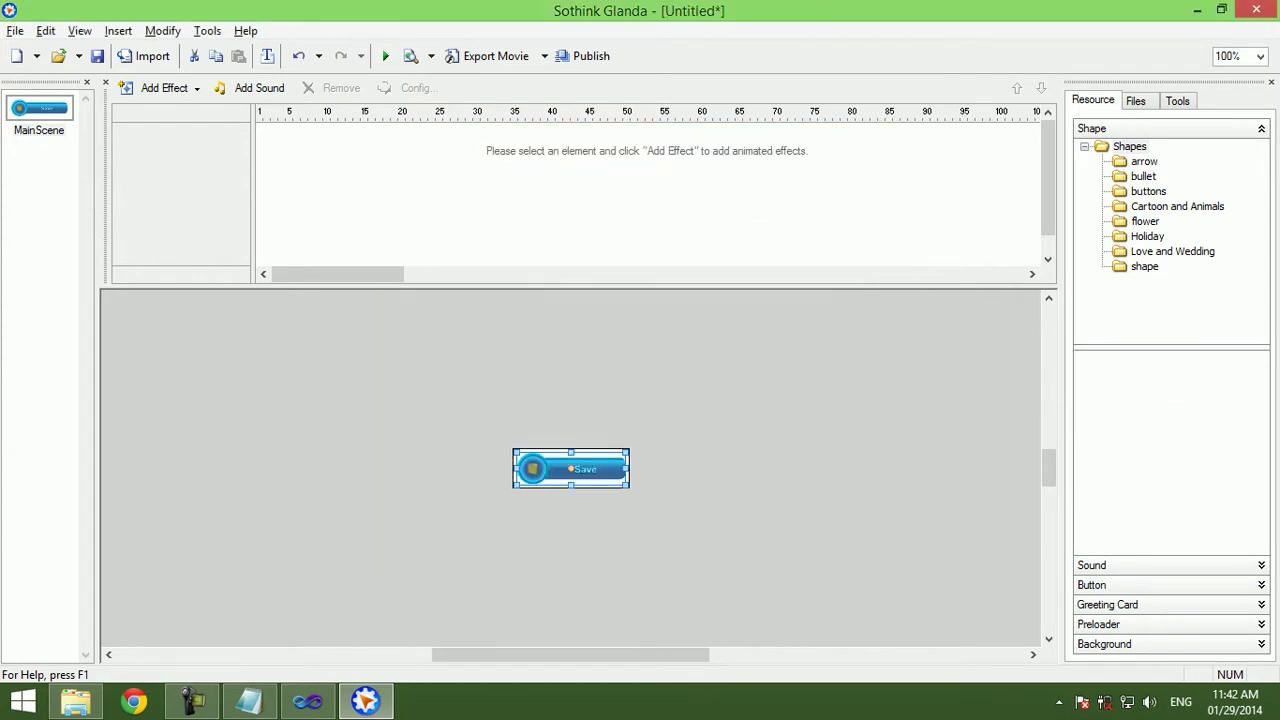
left_click(15, 30)
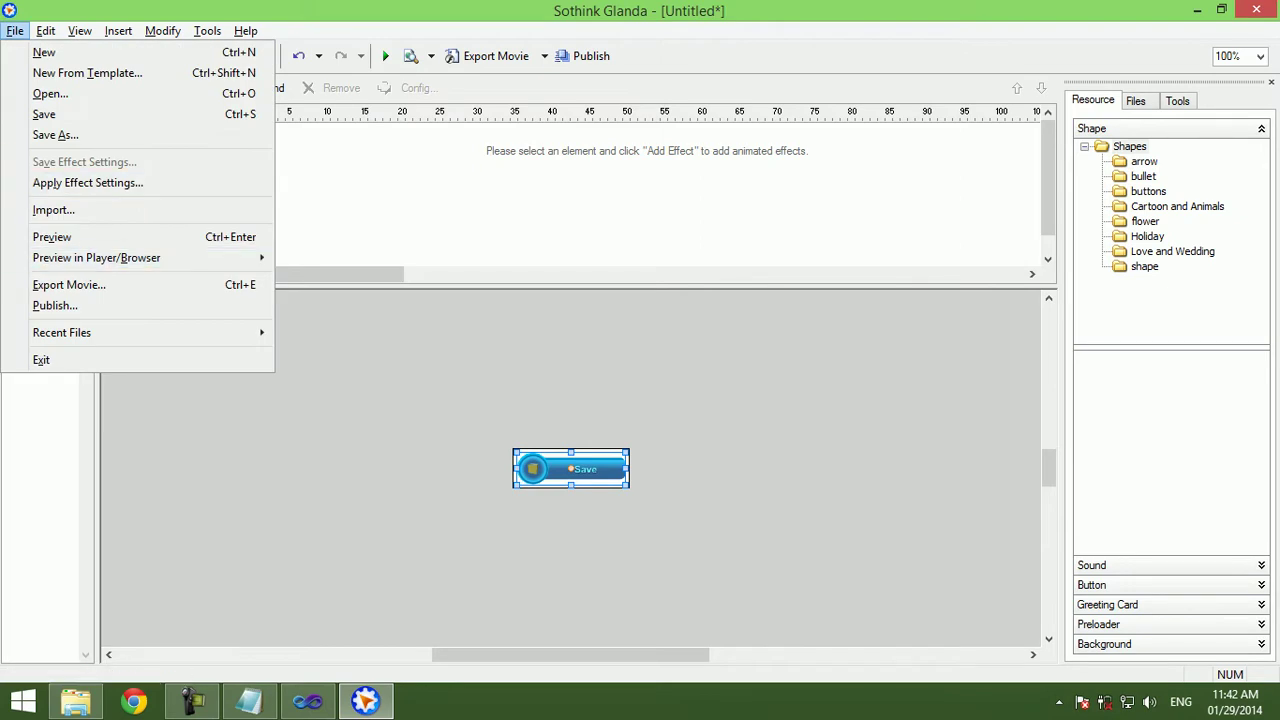
Export the movie as Save.swf into the Flash folder and return to Visual Studio.
key("Return")
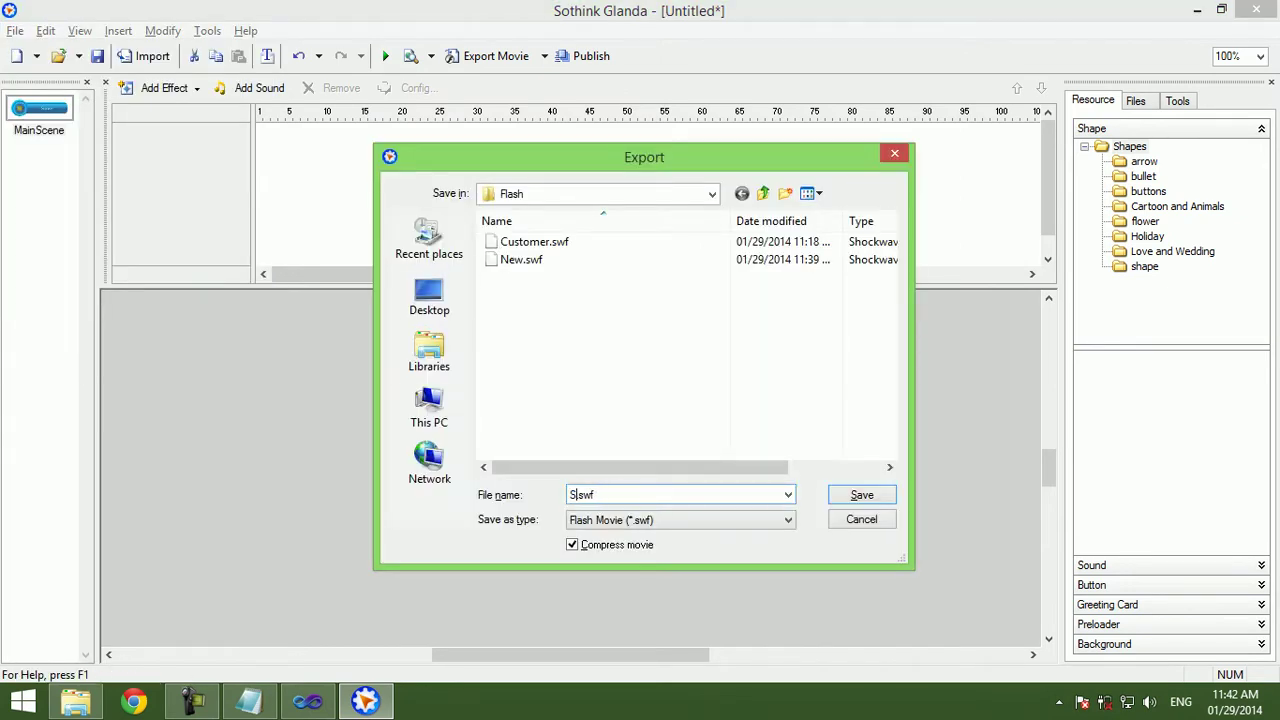
key("Return")
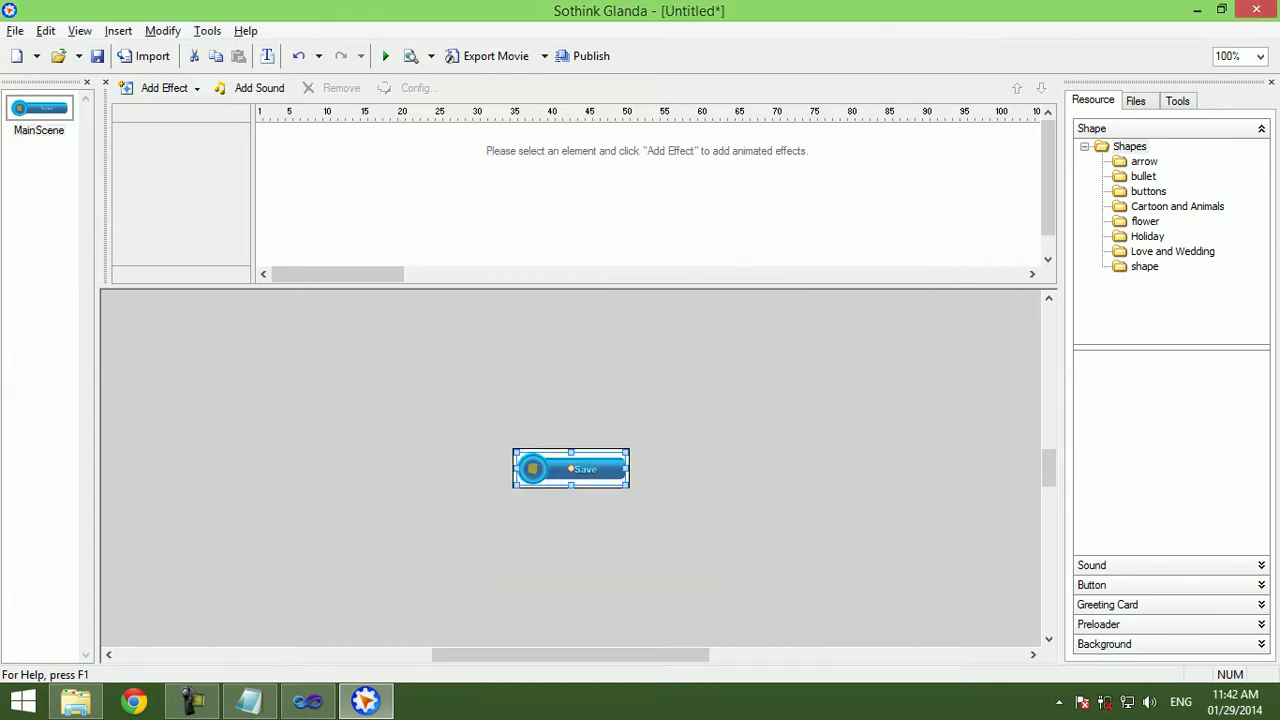
left_click(308, 701)
Duplicate the btnnew.LoadMovie line in FormCustomers_Load.
right_click(436, 238)
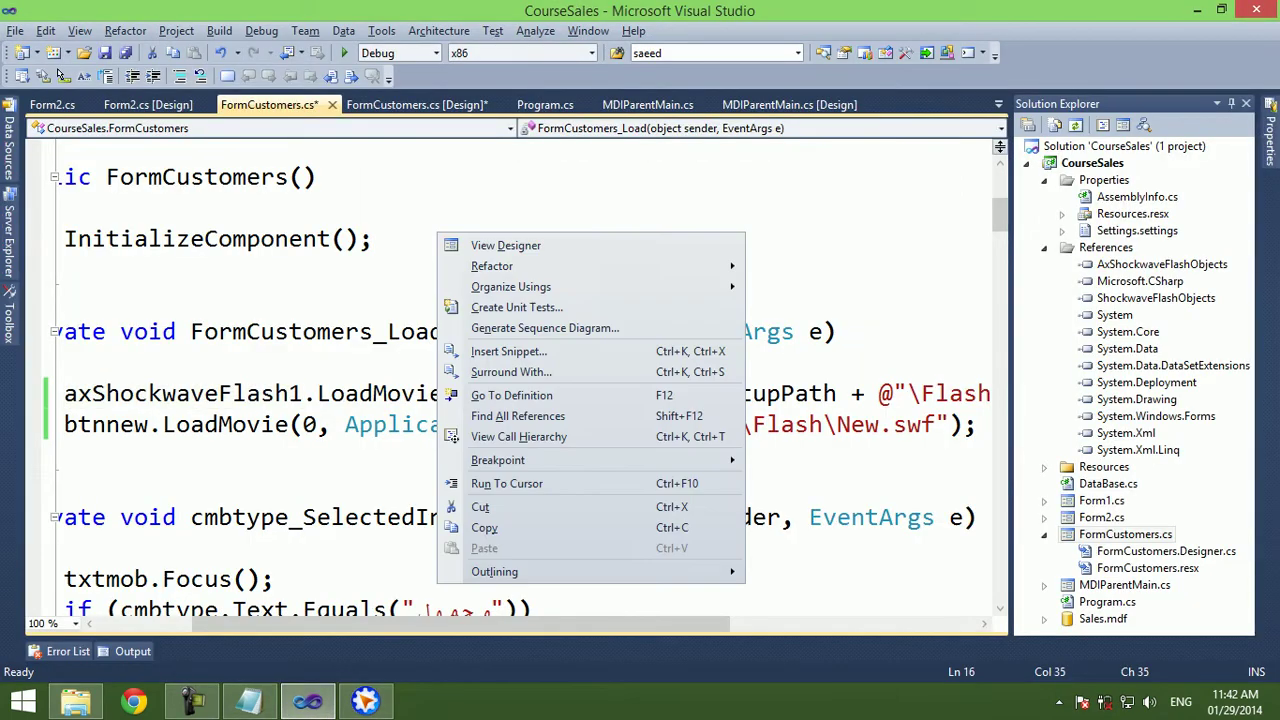
key("Escape")
key("shift+F7")
key("F7")
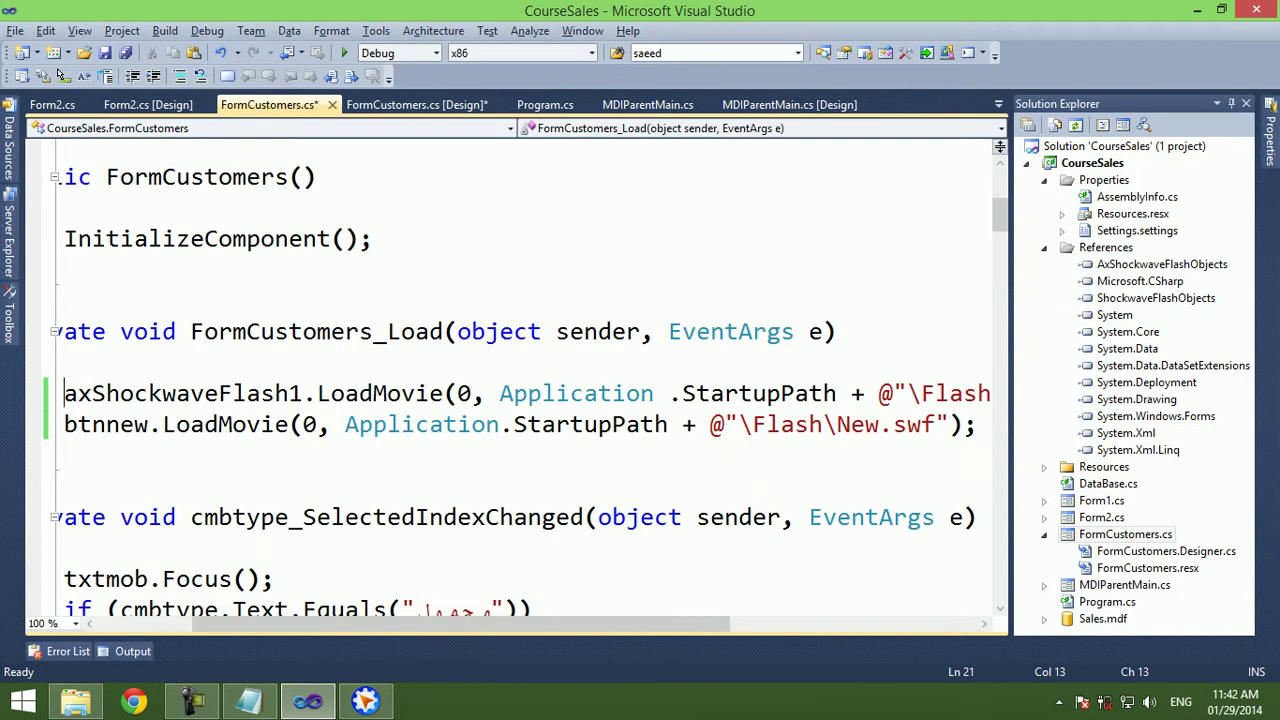
key("Home")
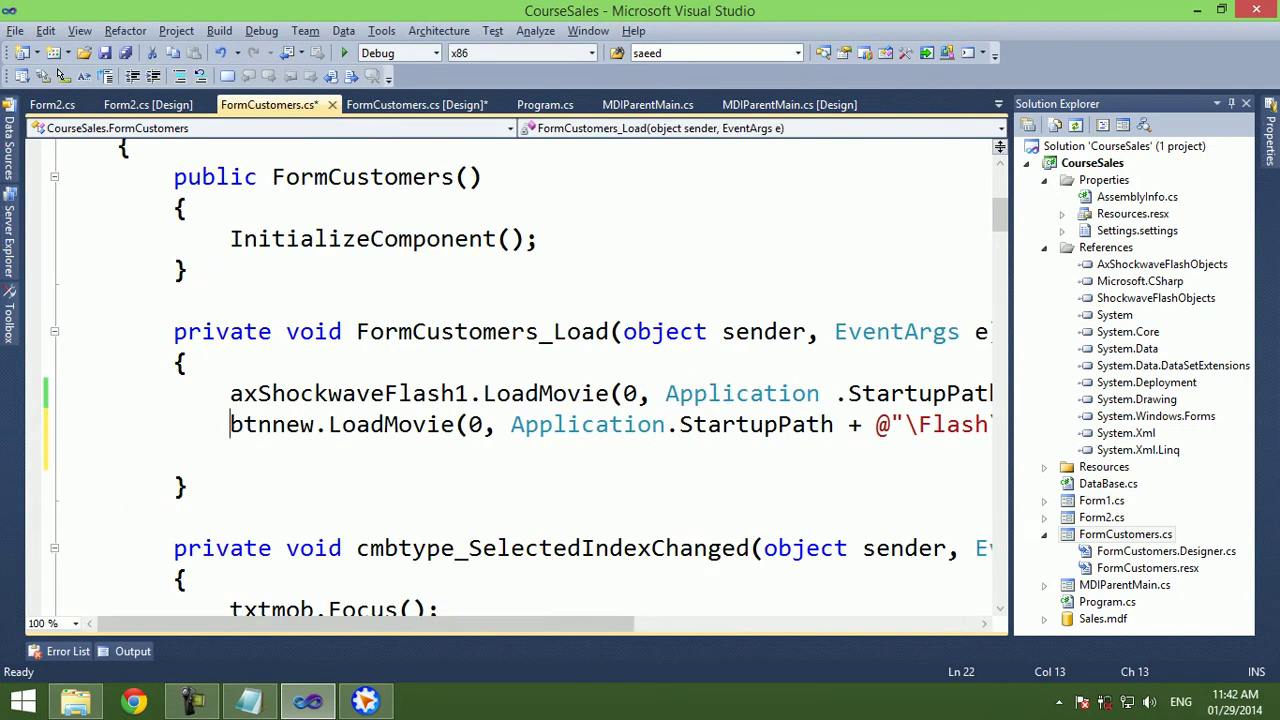
key("shift+End")
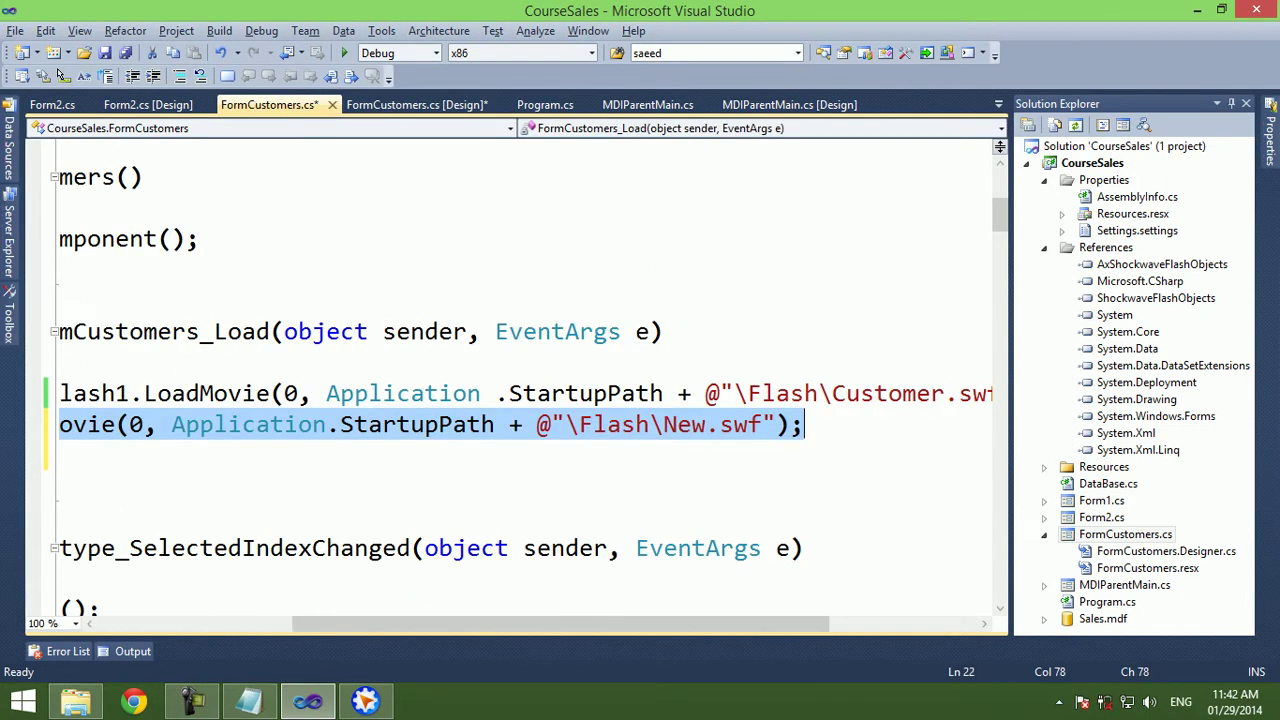
key("ctrl+c")
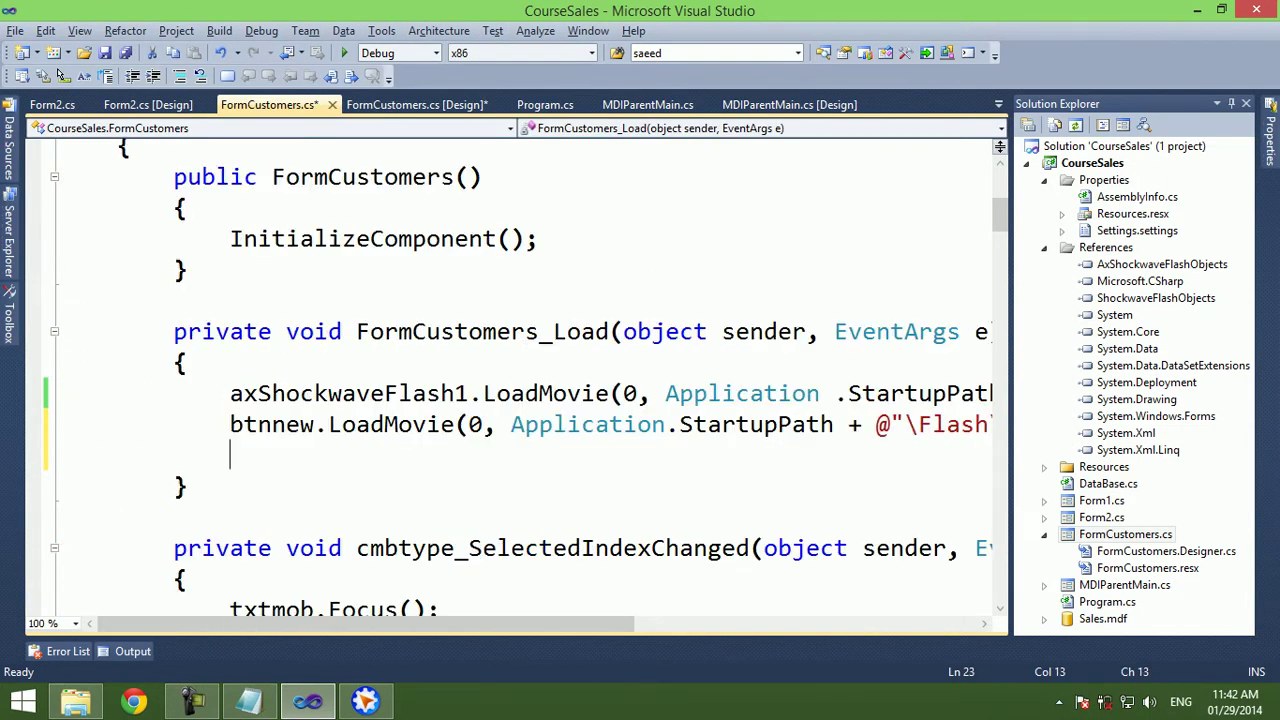
key("End")
key("Return")
key("ctrl+v")
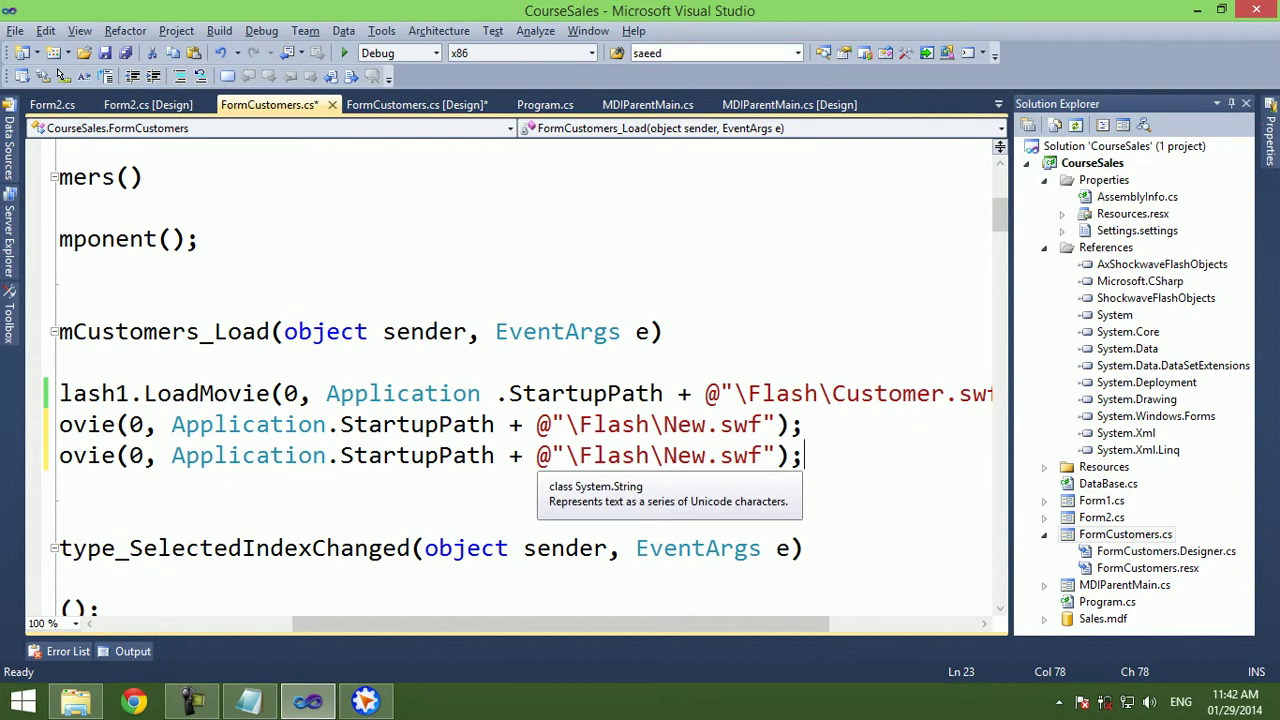
Change the copied line to load Save.swf into btnsave, then run the app.
double_click(685, 455)
type("Save")
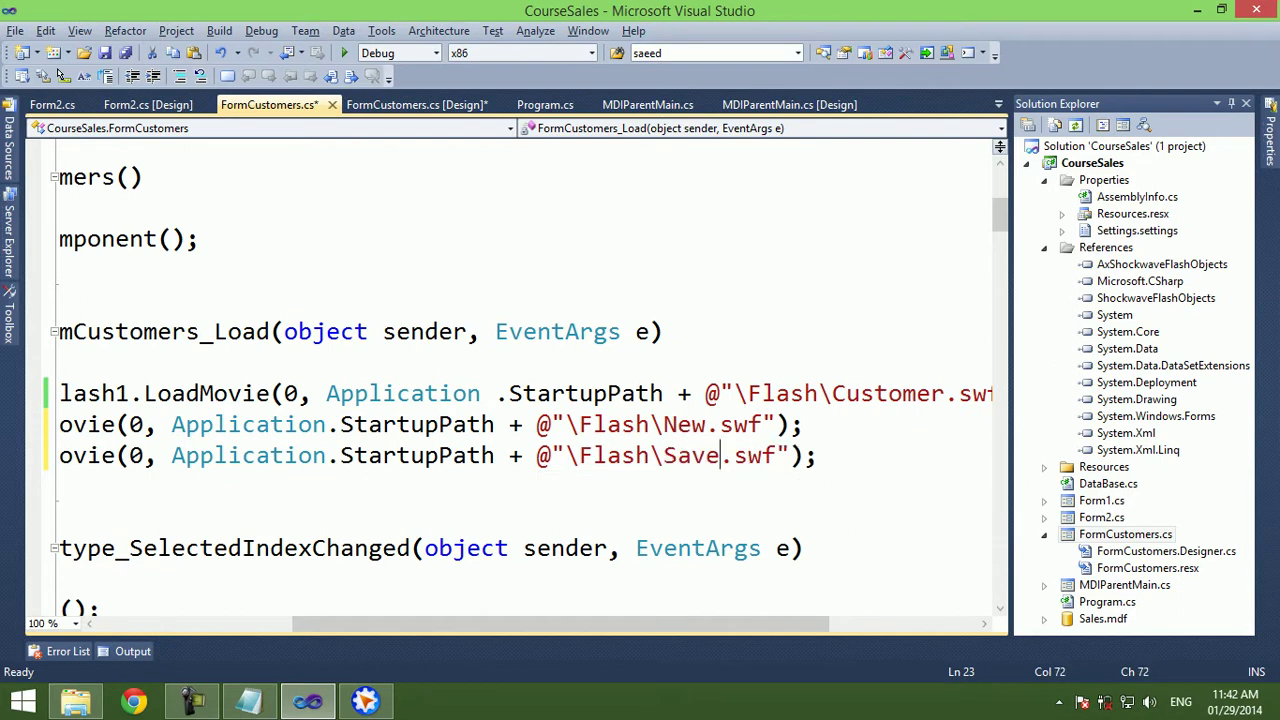
key("Down")
double_click(272, 455)
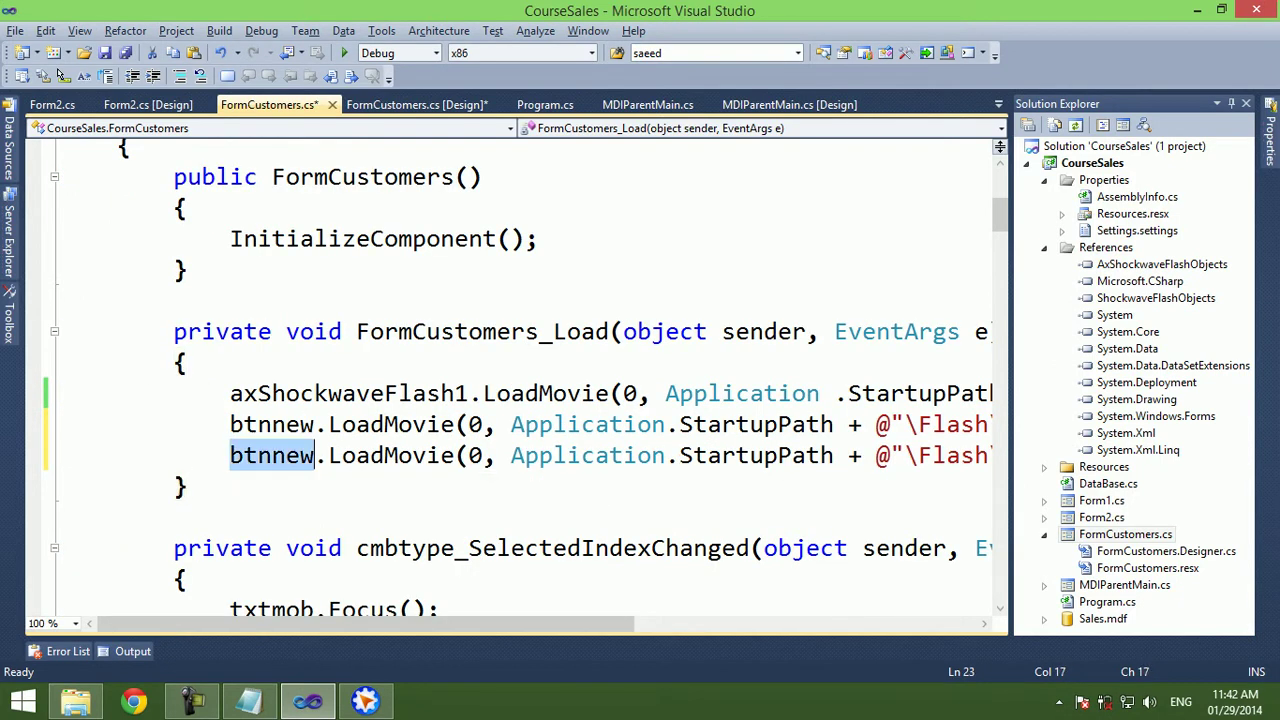
type("btns")
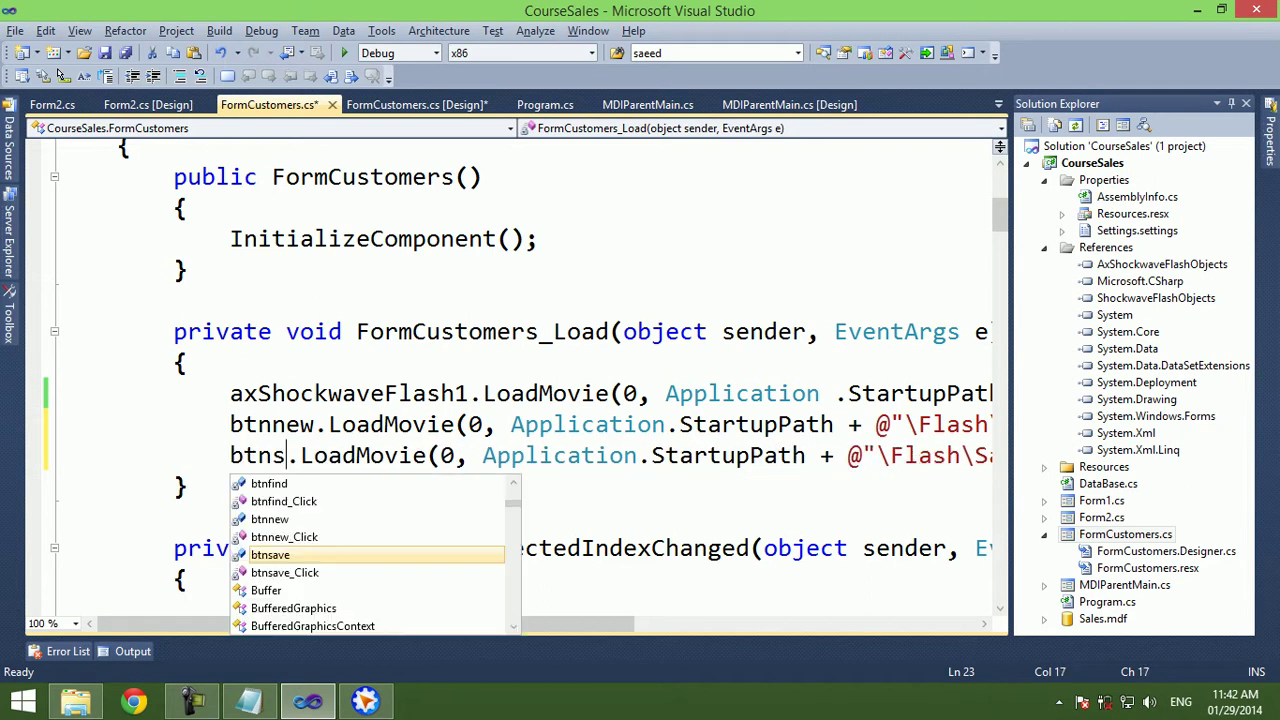
key("Tab")
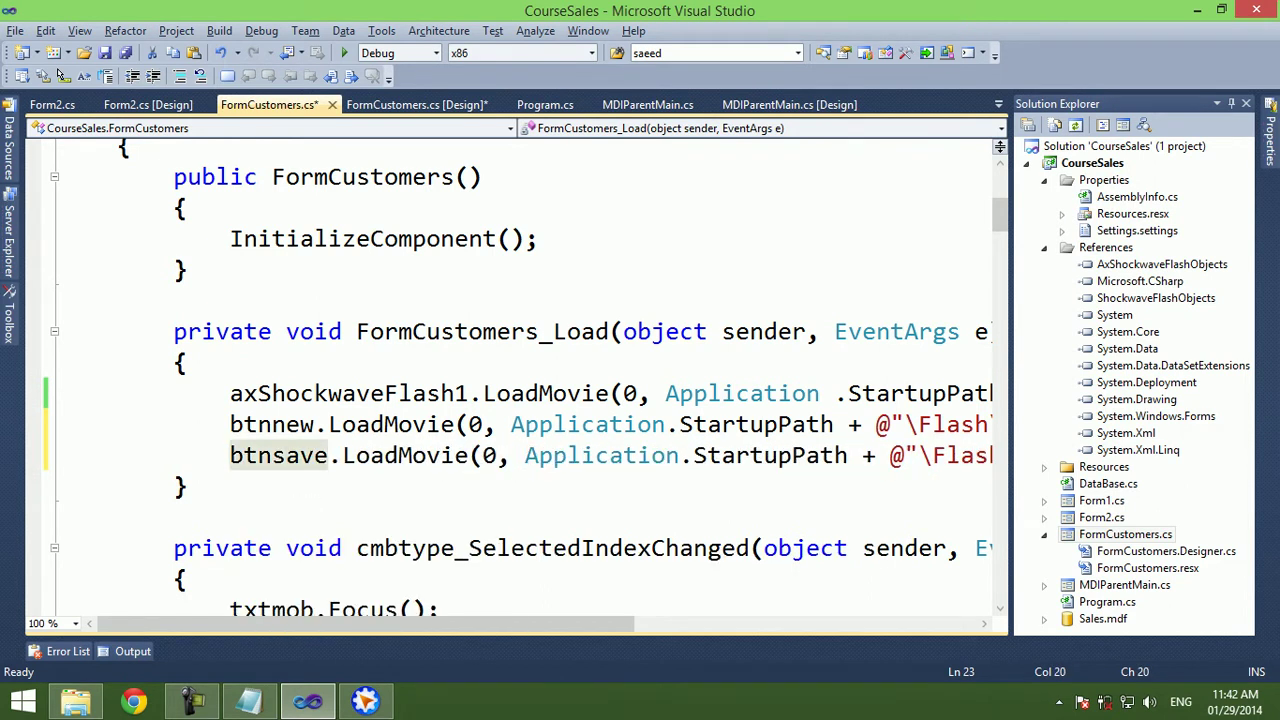
key("F5")
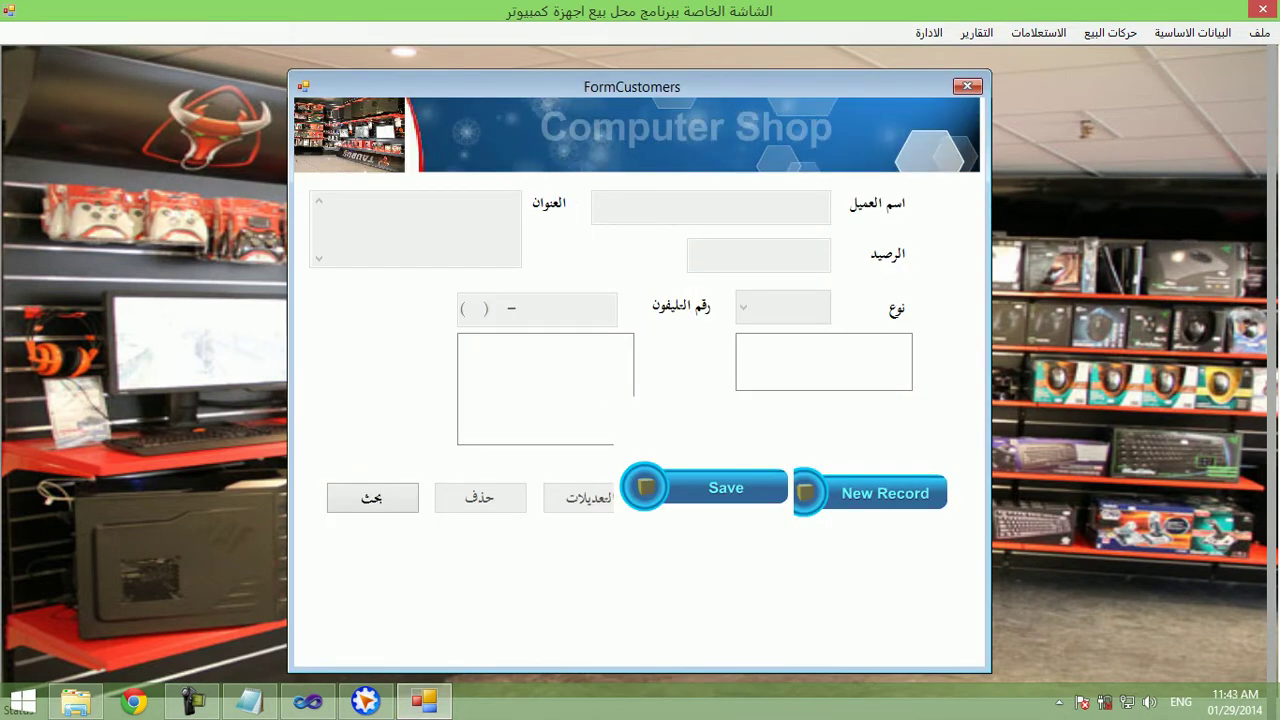
Close the app and move the small placeholder control under lsttype in the designer.
left_click(1256, 9)
right_click(726, 242)
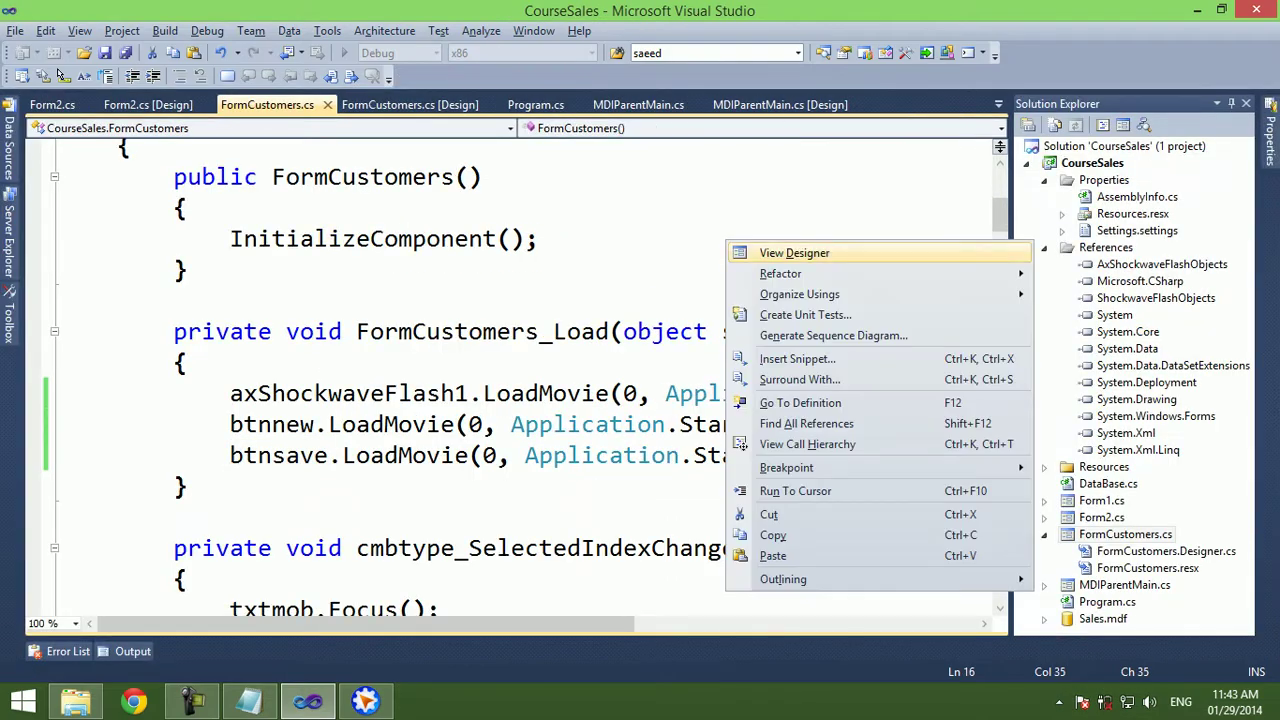
left_click(794, 253)
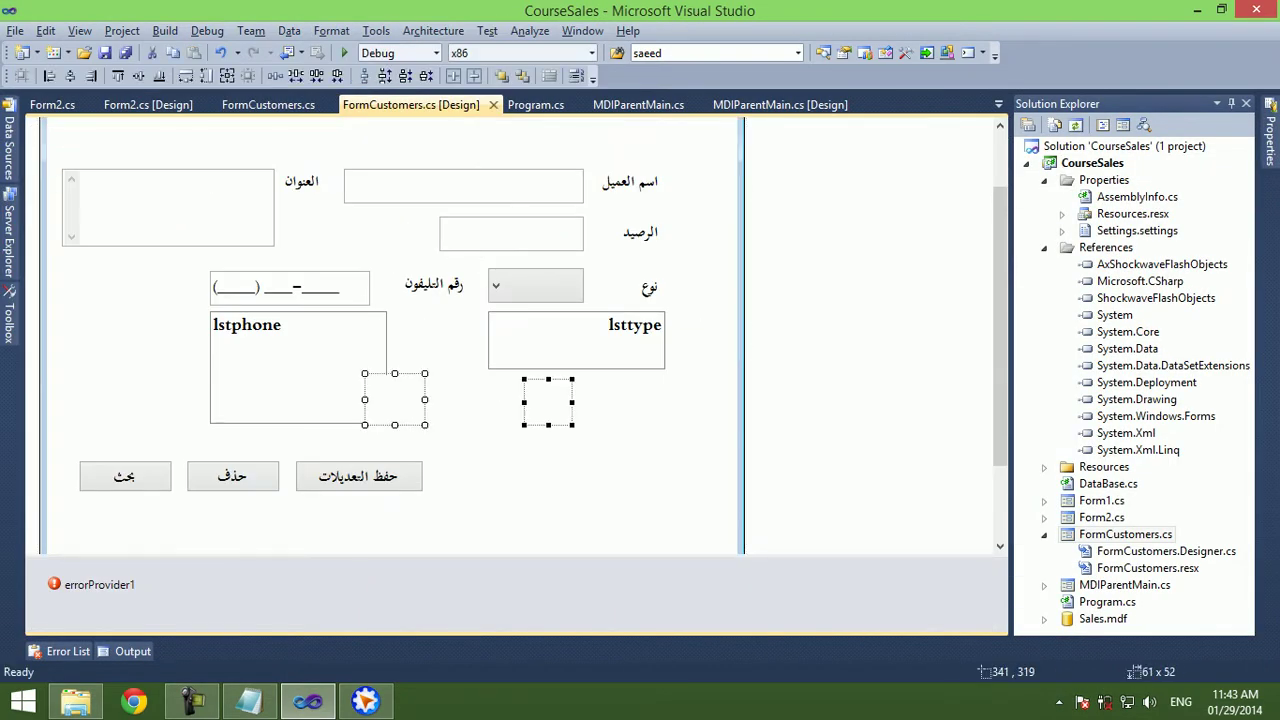
left_click_drag(545, 410, 605, 402)
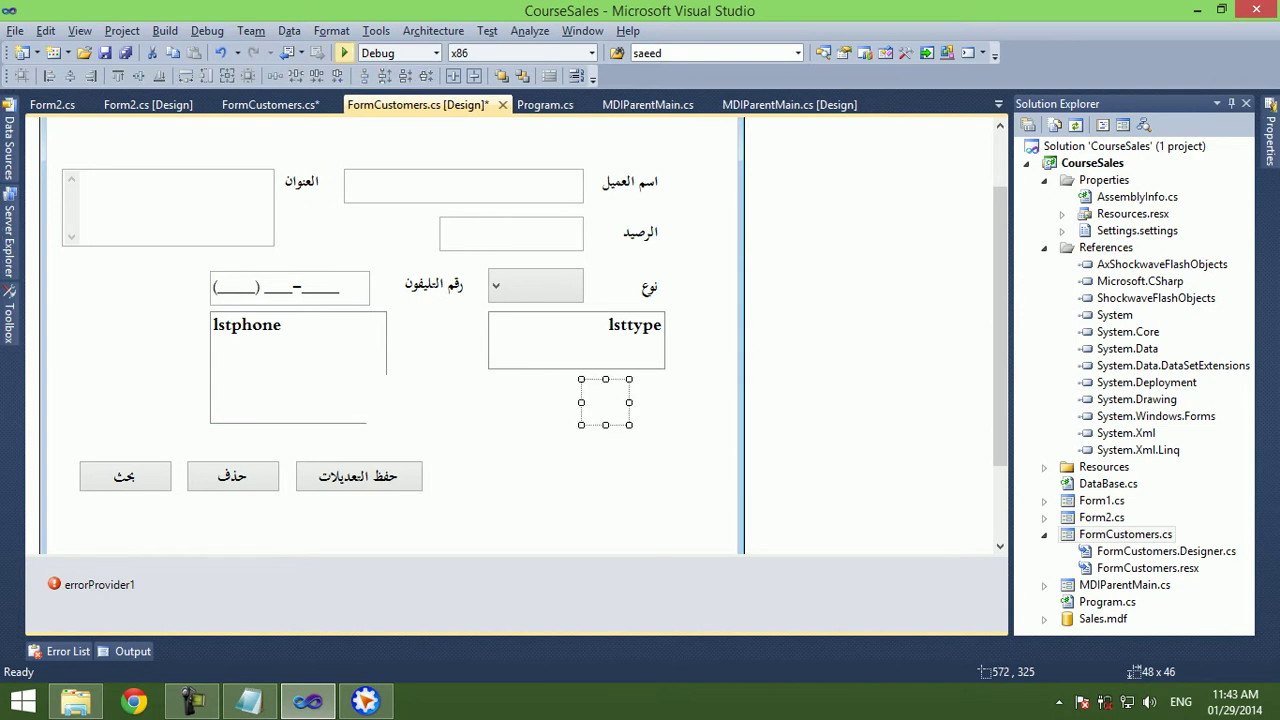
Run, stop and rerun the app to test the customer form, then close it.
key("F5")
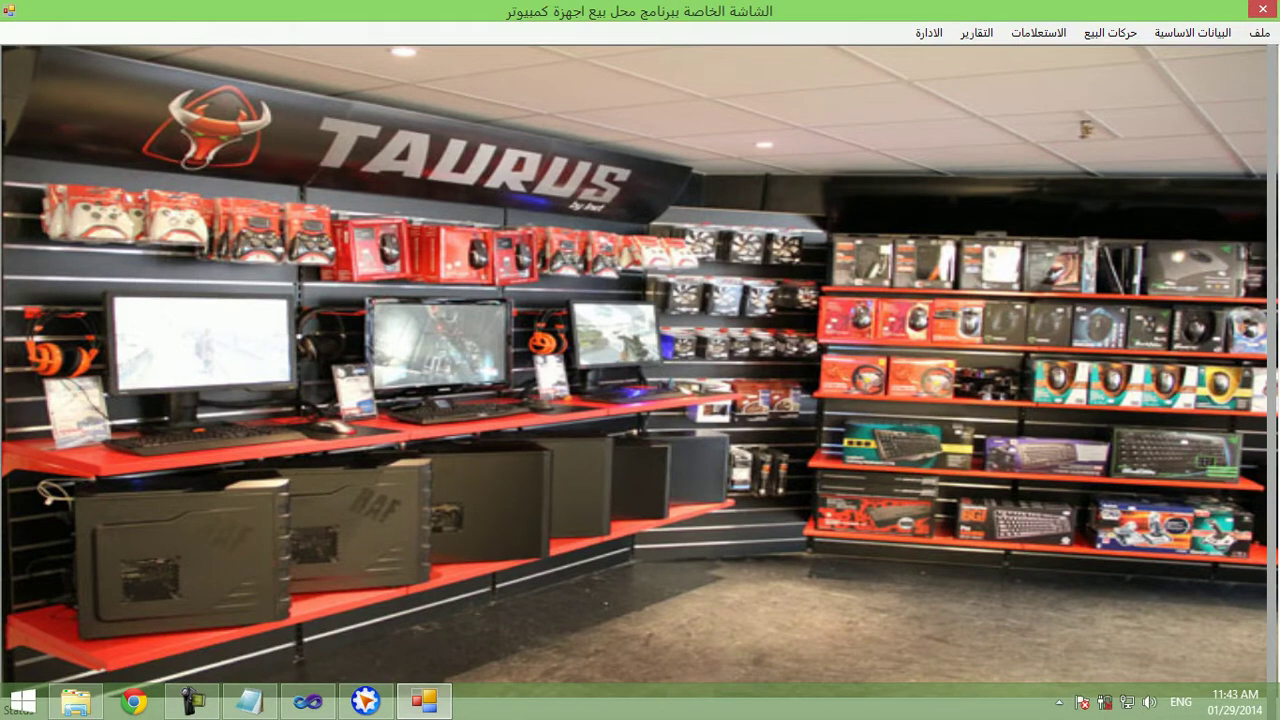
key("alt+Tab")
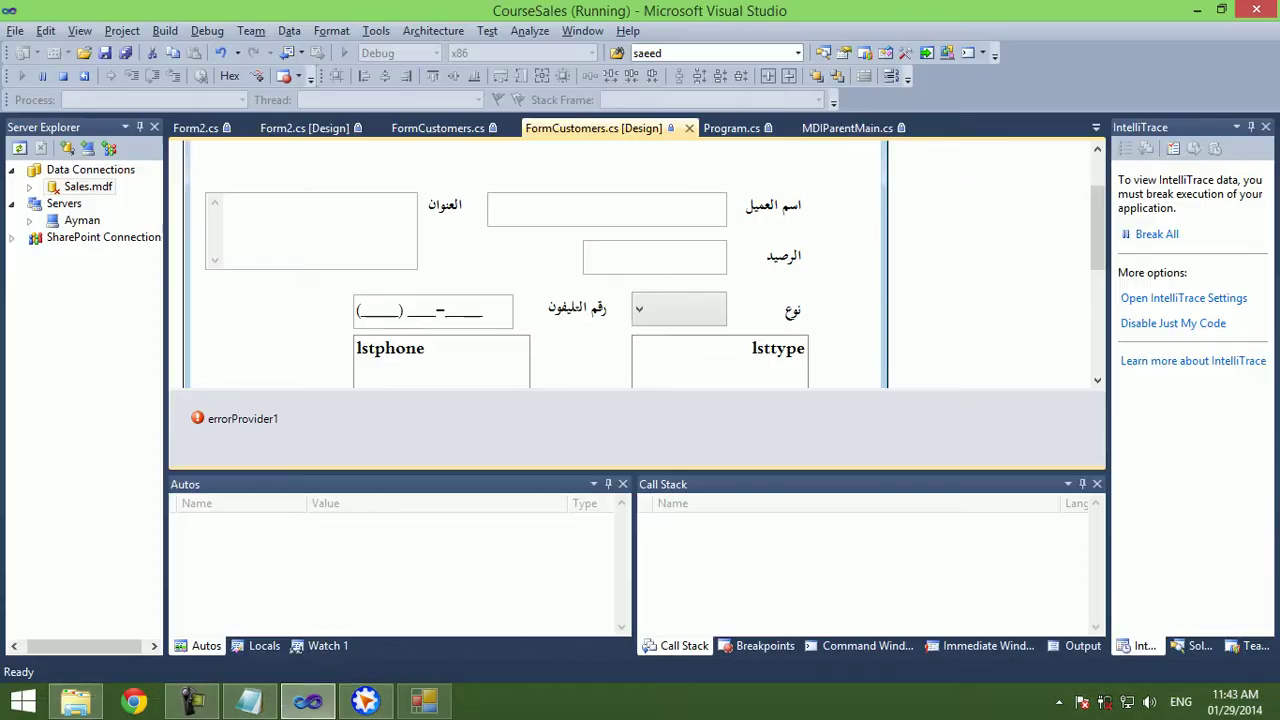
key("shift+F5")
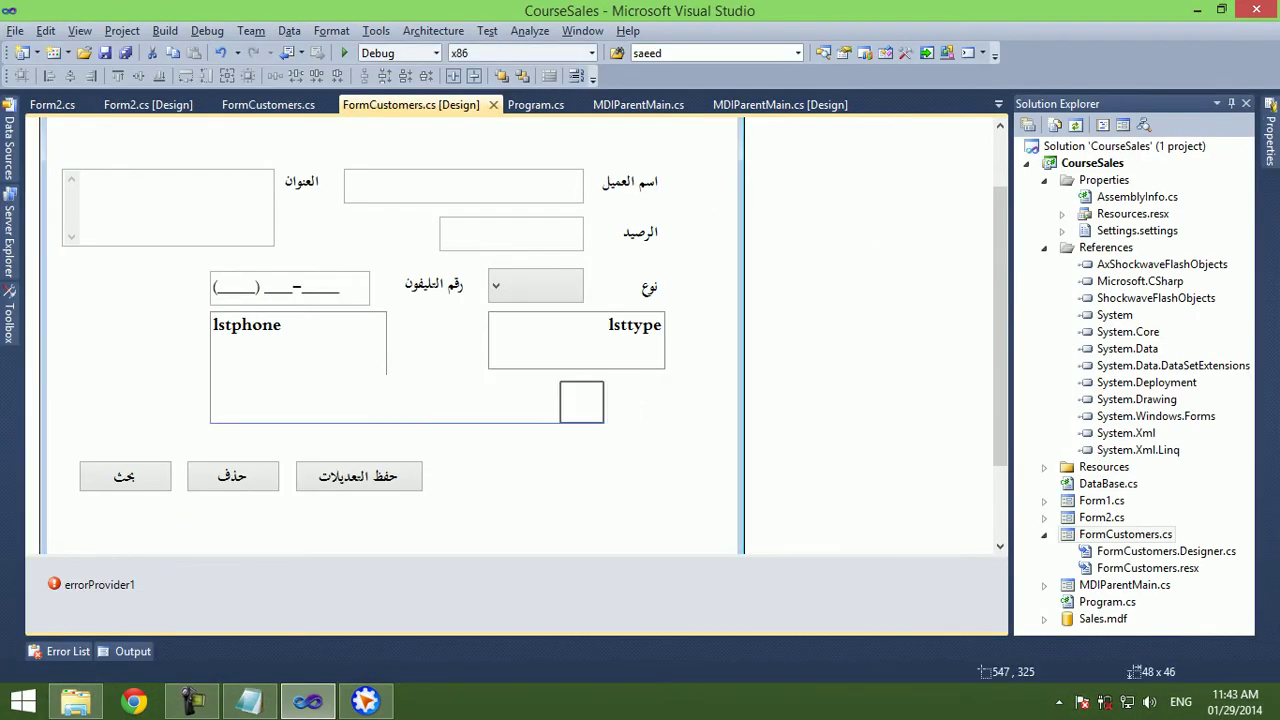
key("F5")
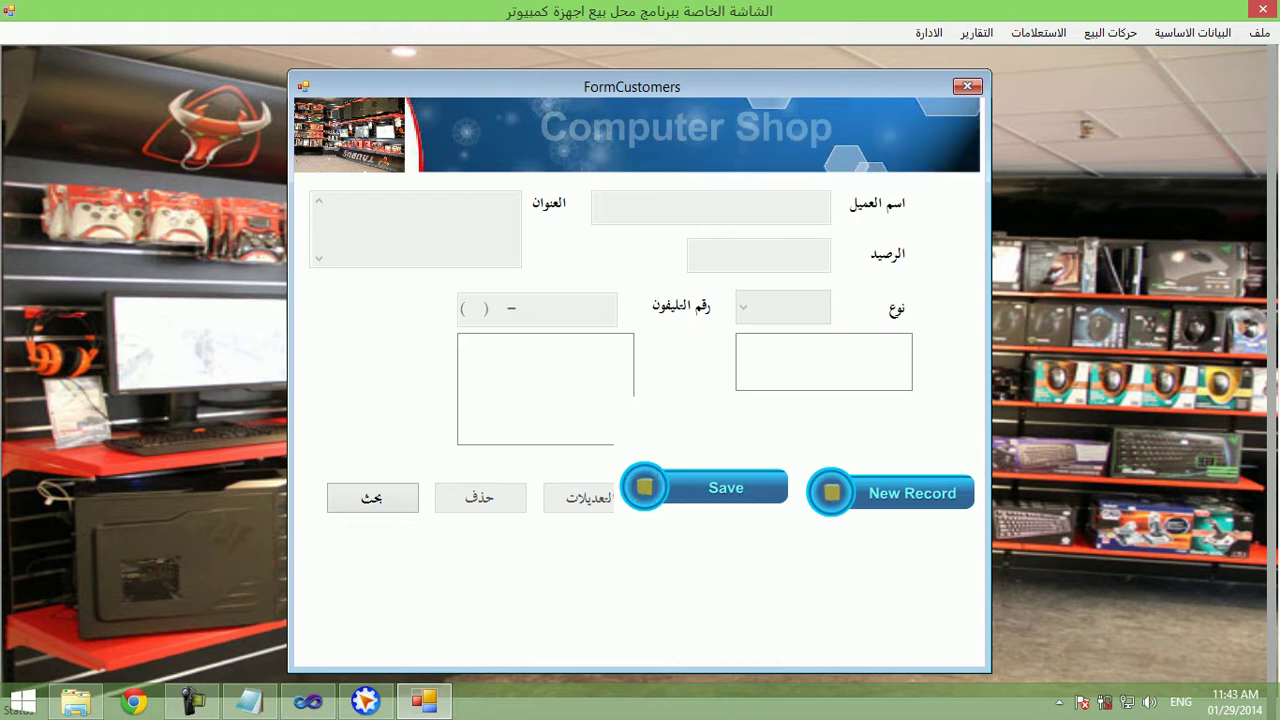
key("alt+F4")
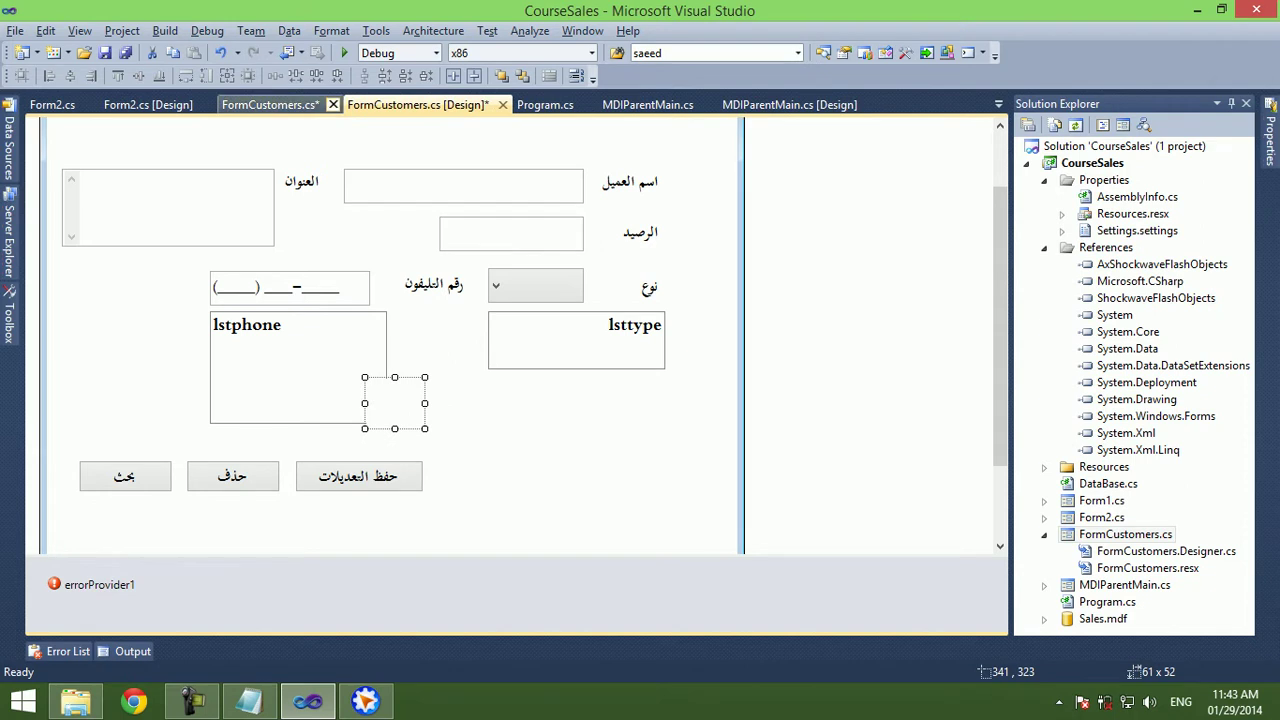
left_click(344, 53)
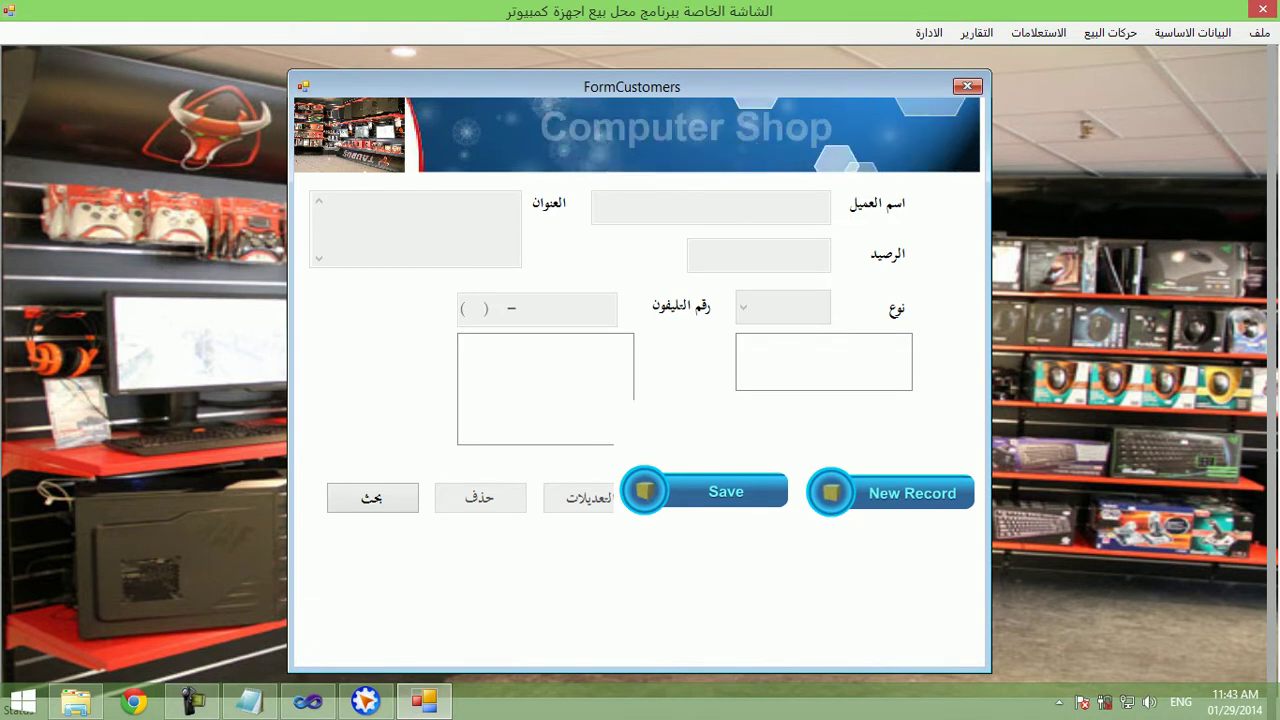
key("alt+F4")
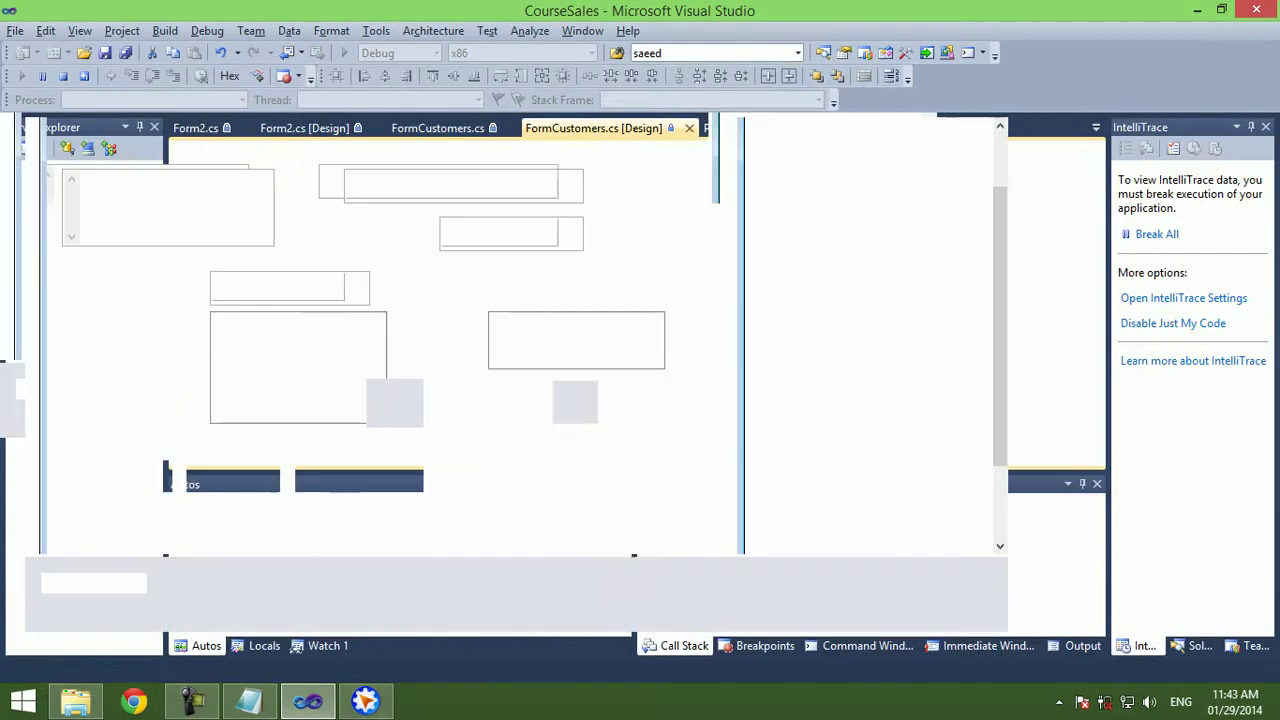
Delete the three old buttons including حذف and بحث, and stretch lsttype taller.
left_click(232, 476, "ctrl")
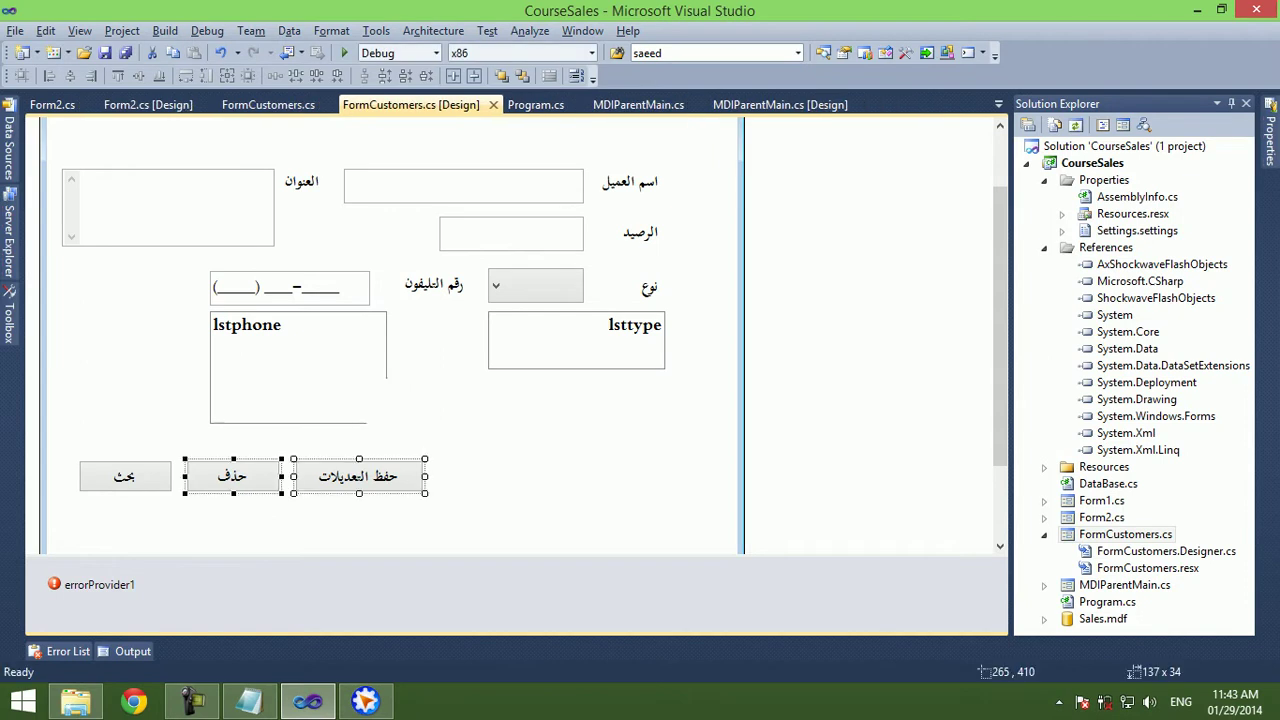
left_click(125, 476, "ctrl")
key("Delete")
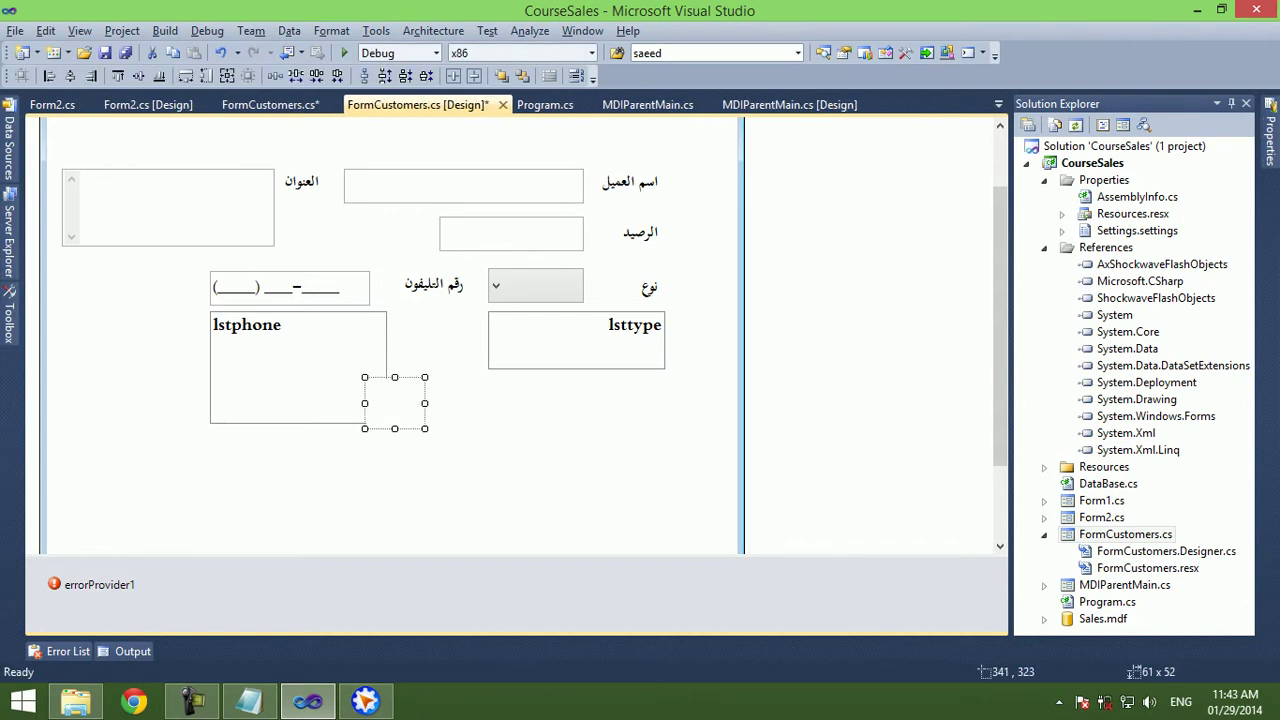
left_click_drag(682, 393, 364, 420)
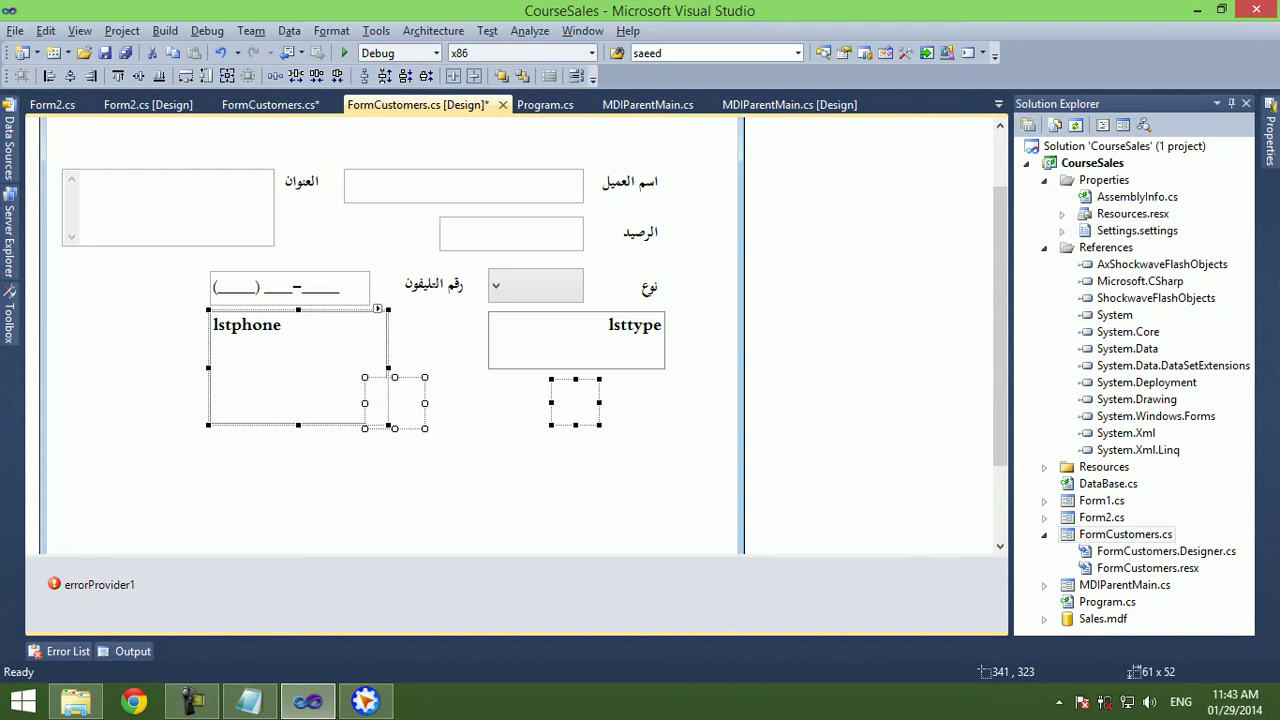
left_click(576, 340)
left_click_drag(576, 369, 576, 425)
Build, jump to the first error, and comment out its btnedit and btndelete lines.
left_click(344, 53)
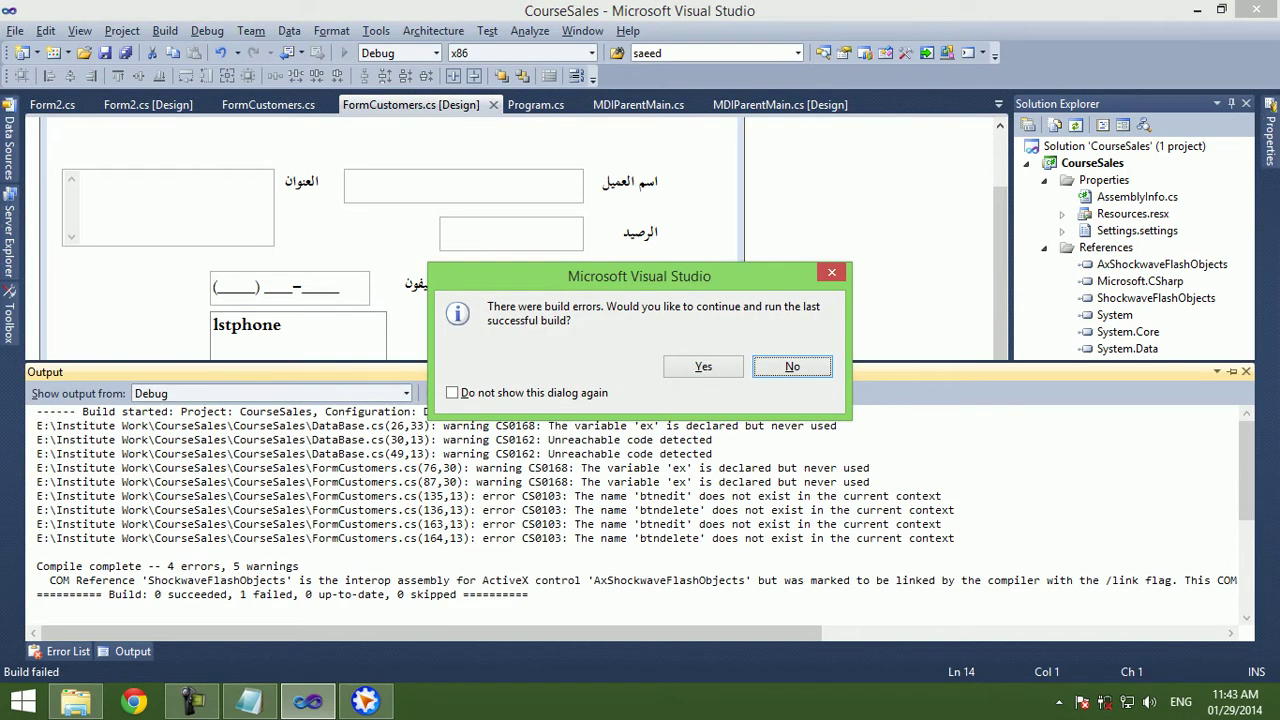
key("Return")
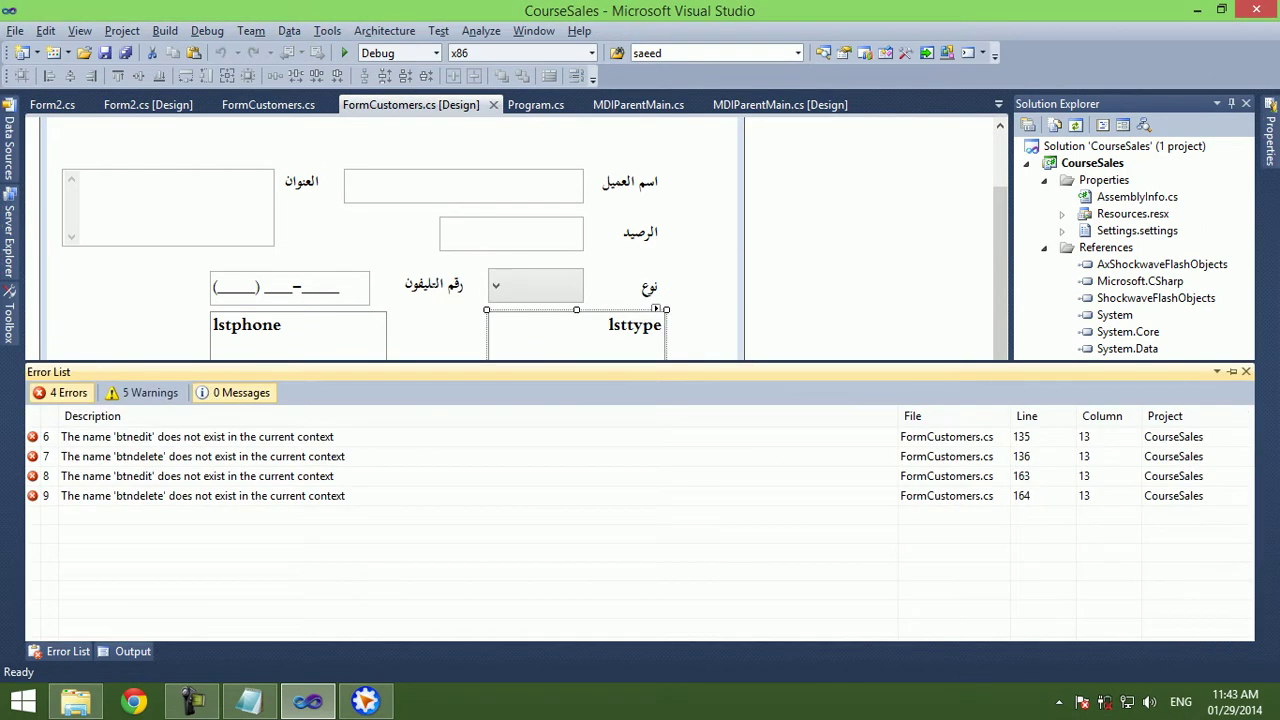
double_click(200, 456)
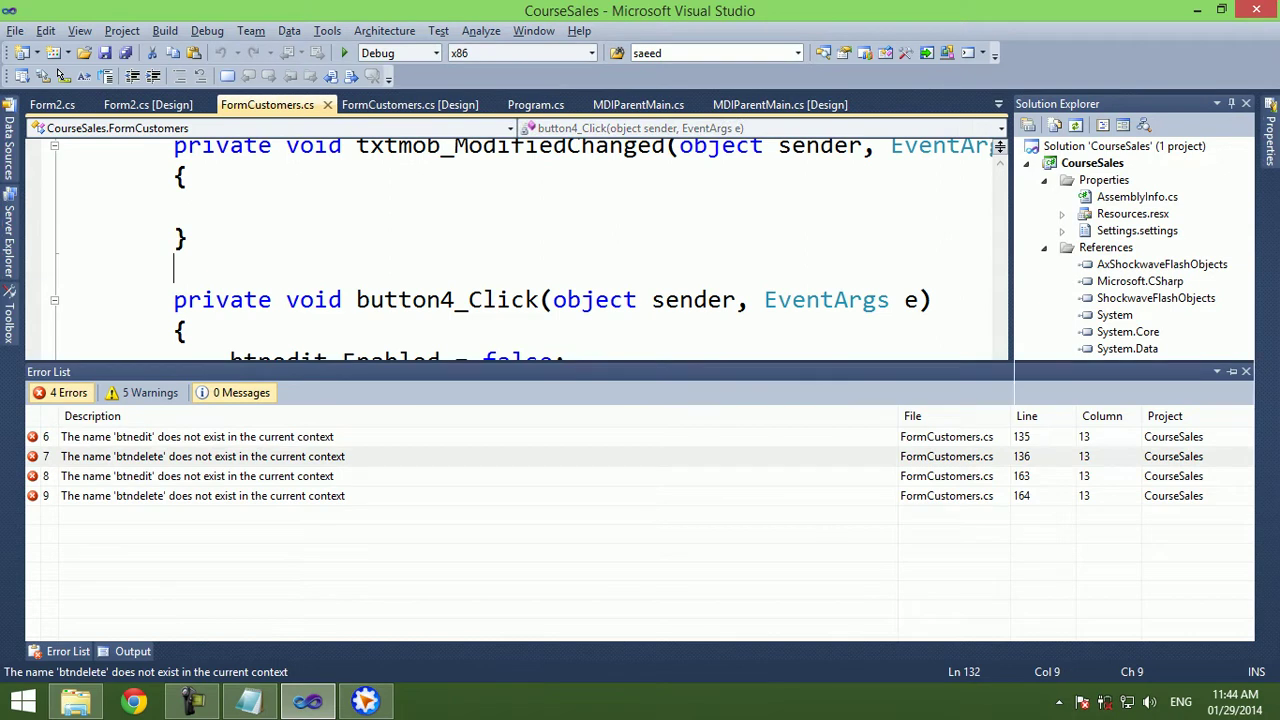
left_click_drag(201, 361, 428, 392)
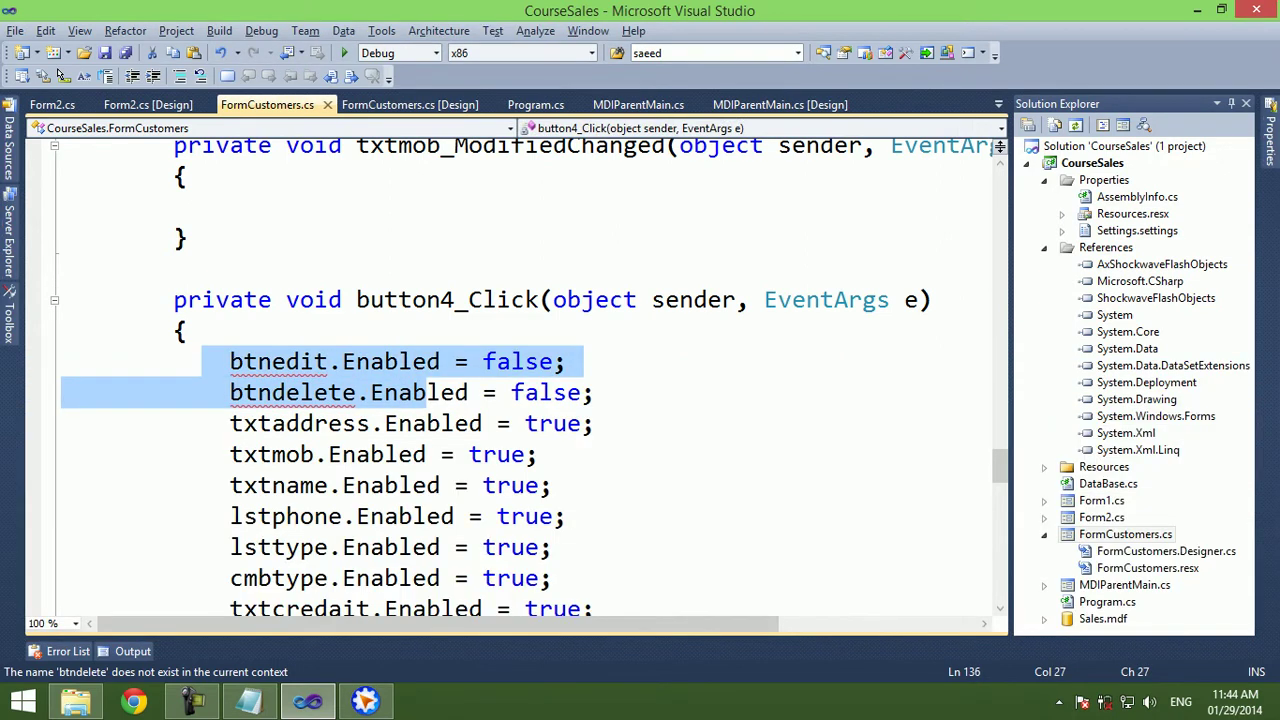
left_click(180, 76)
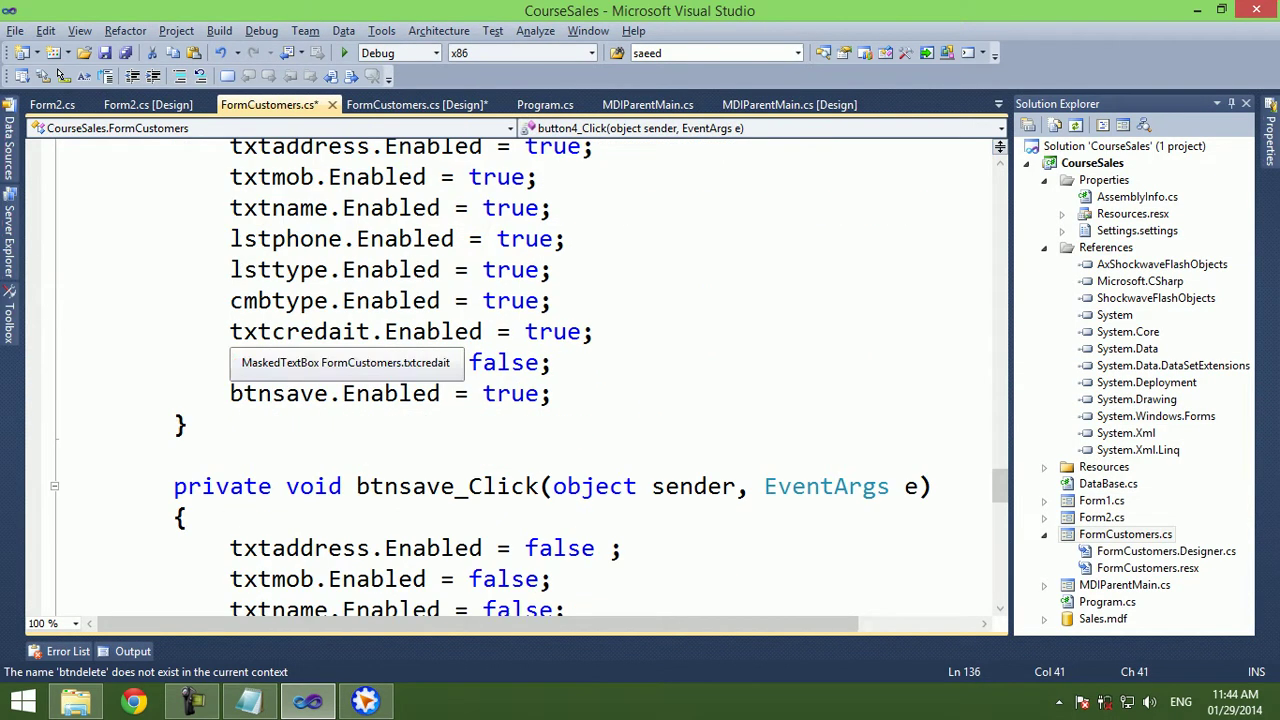
Comment out the btnedit and btndelete lines in btnfind_Click, run, and return to the designer.
key("F5")
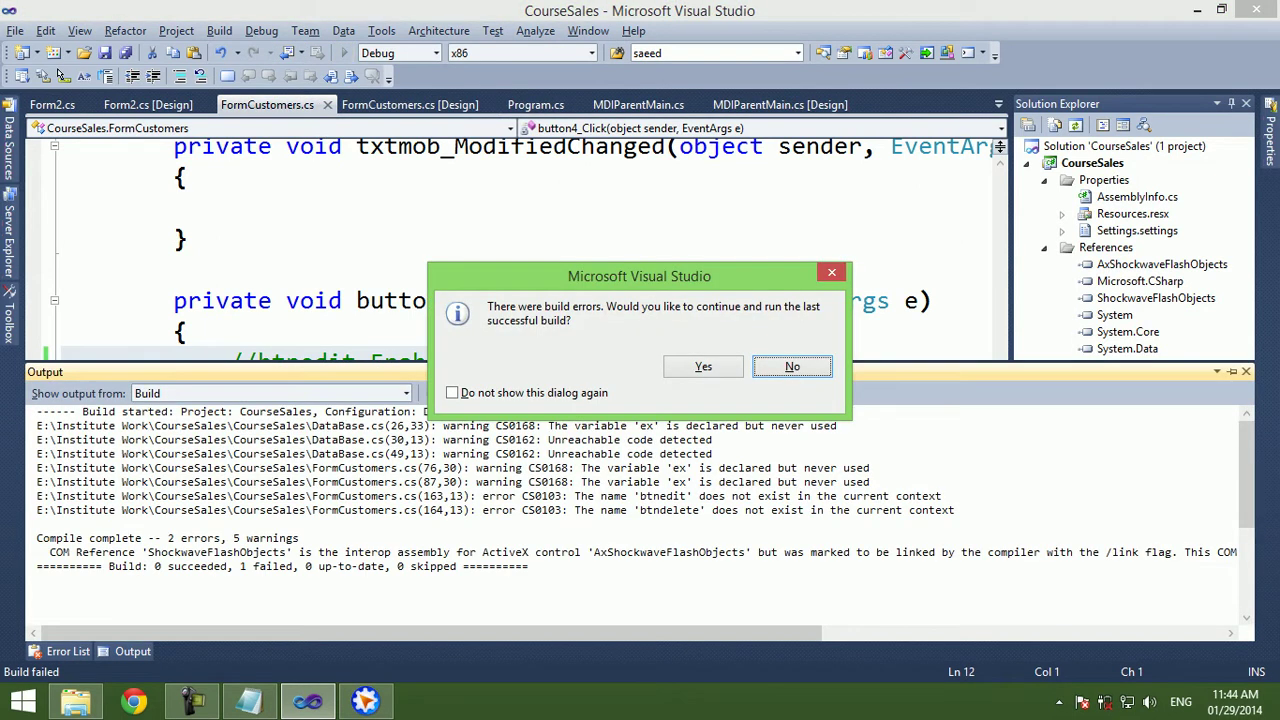
key("Return")
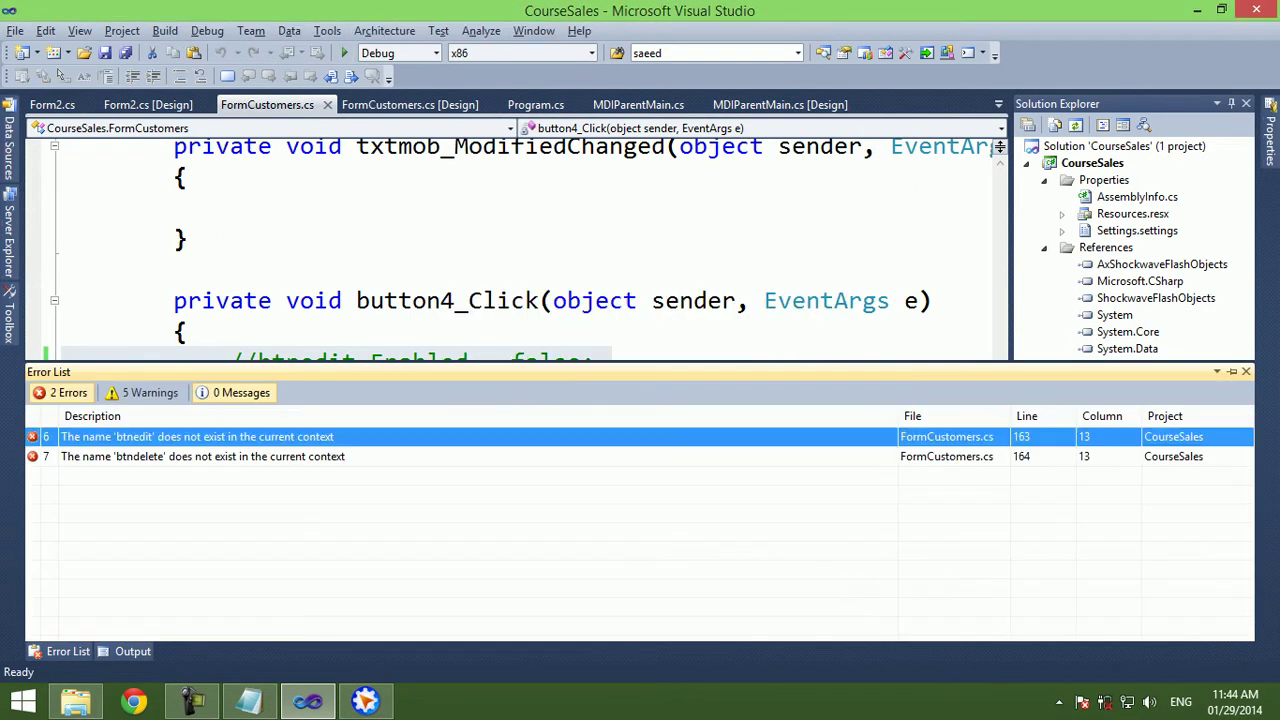
double_click(150, 437)
left_click_drag(202, 392, 272, 424)
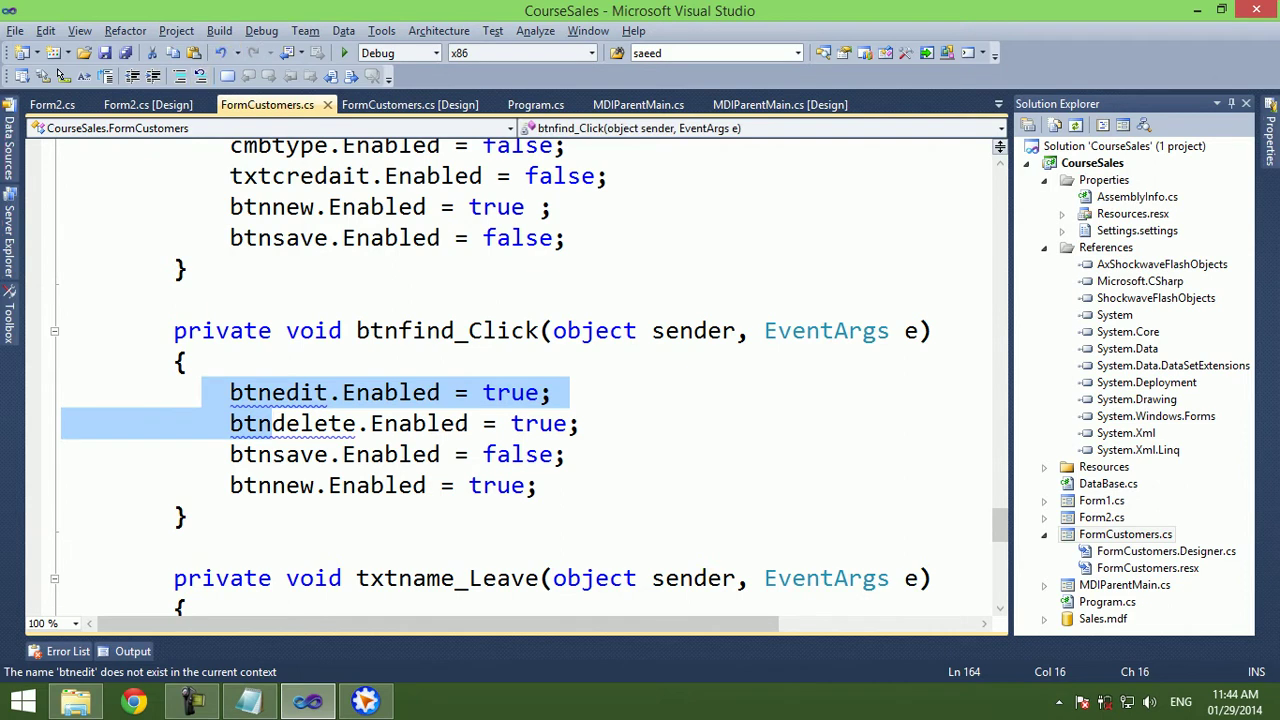
key("ctrl+k")
key("ctrl+c")
key("F5")
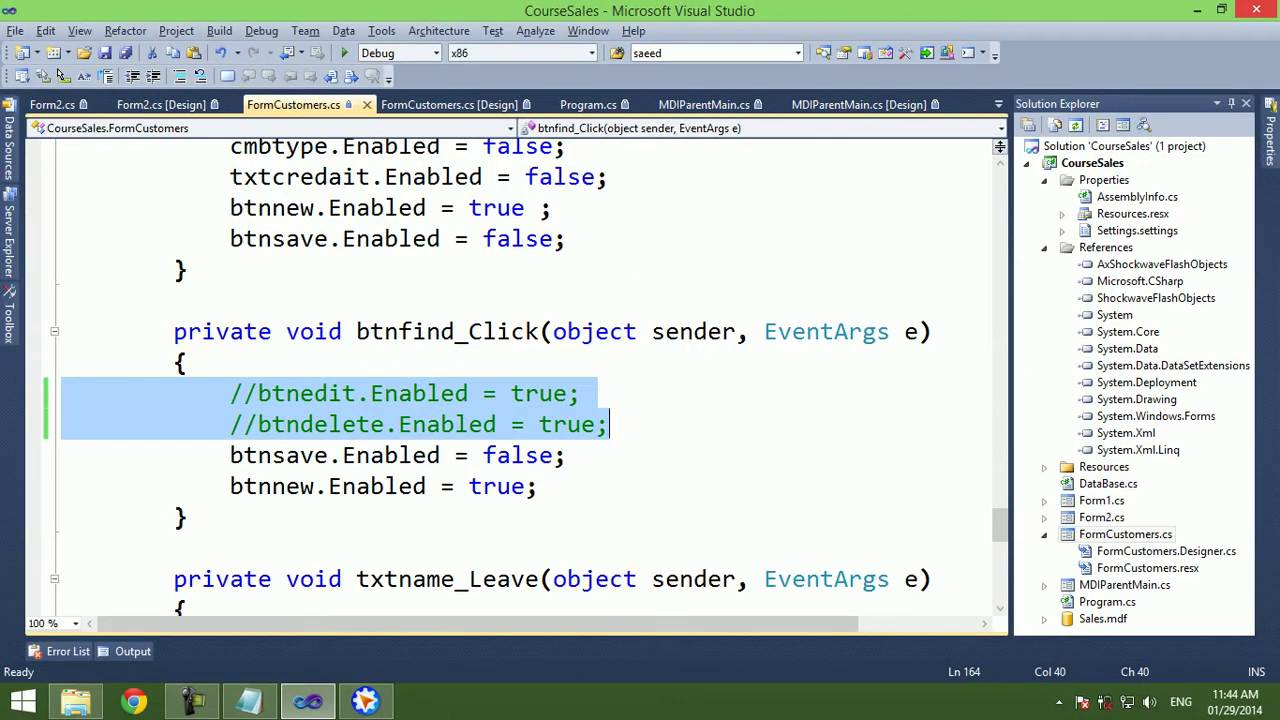
right_click(634, 250)
left_click(680, 260)
Rearrange the small controls in the lower form area and nudge lsttype down.
key("Escape")
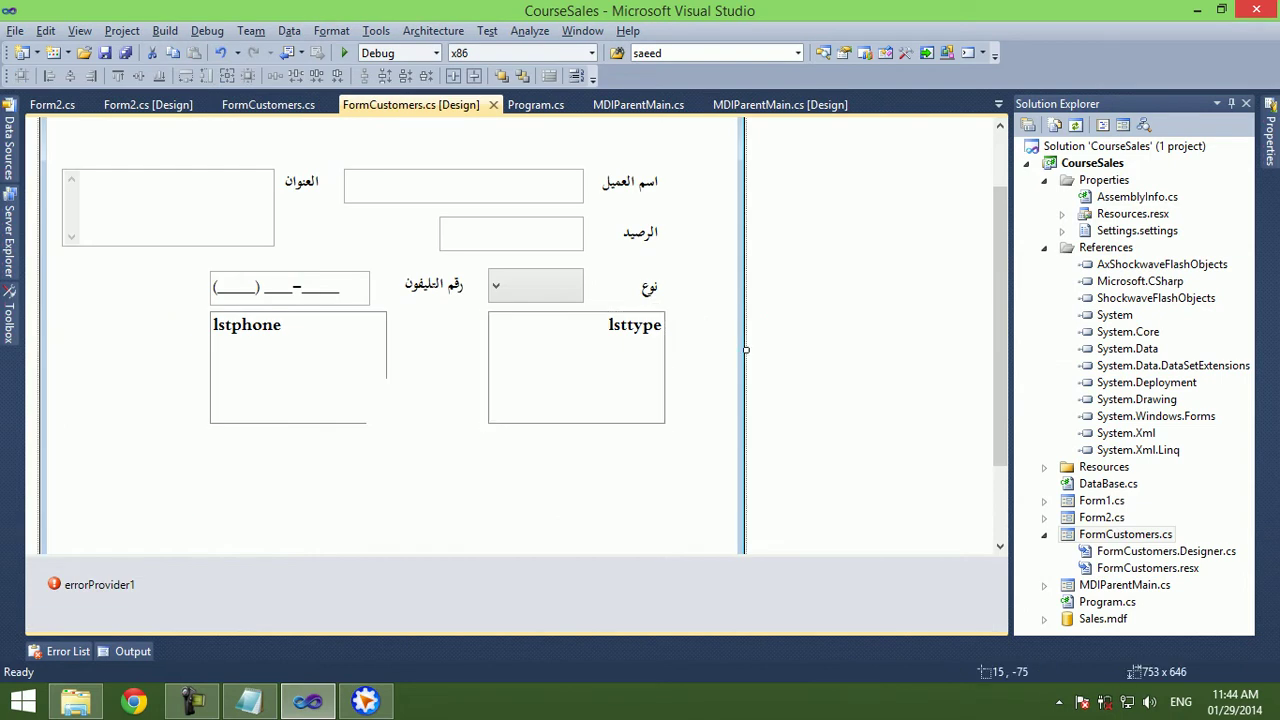
left_click_drag(654, 448, 360, 302)
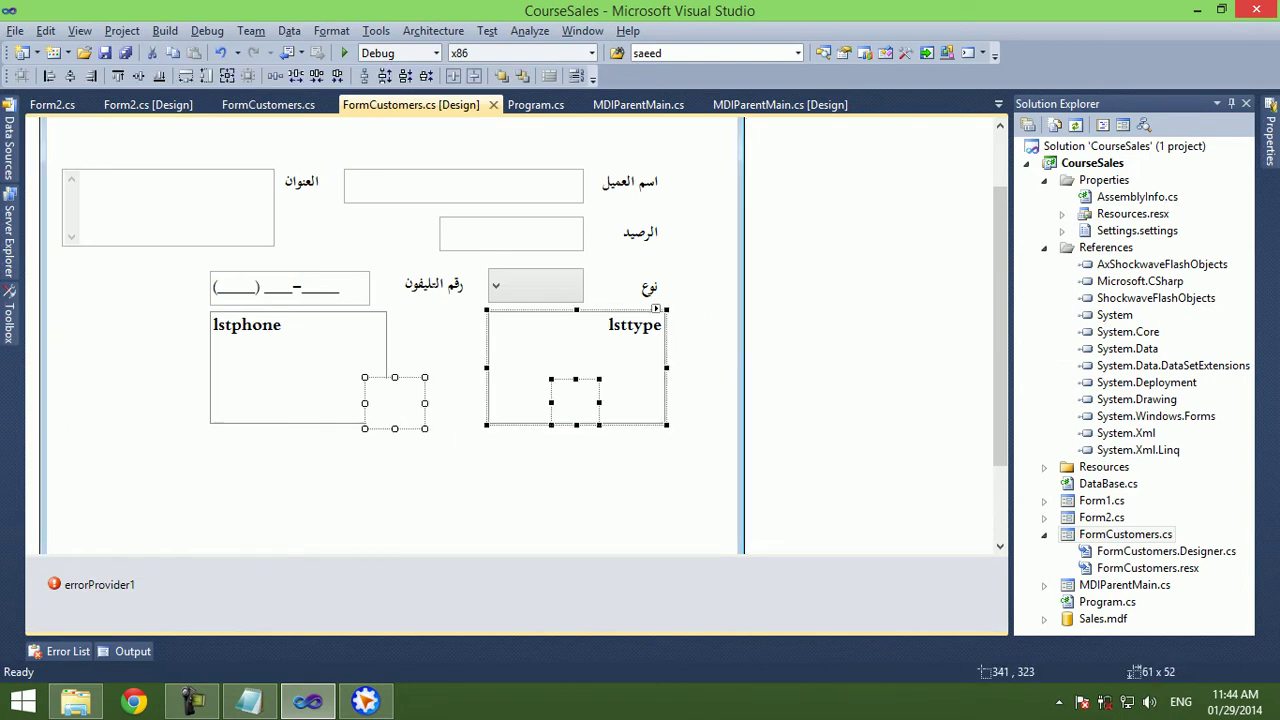
key("Tab")
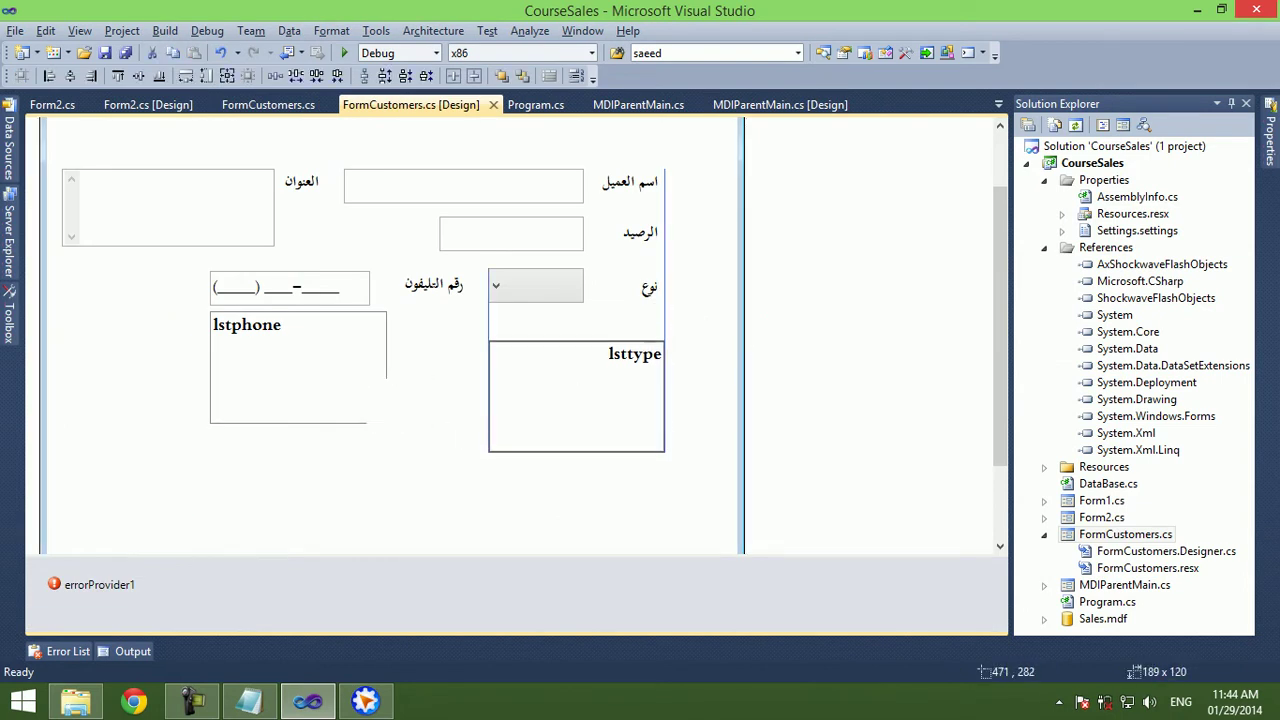
key("Down")
key("Down")
key("Down")
key("Tab")
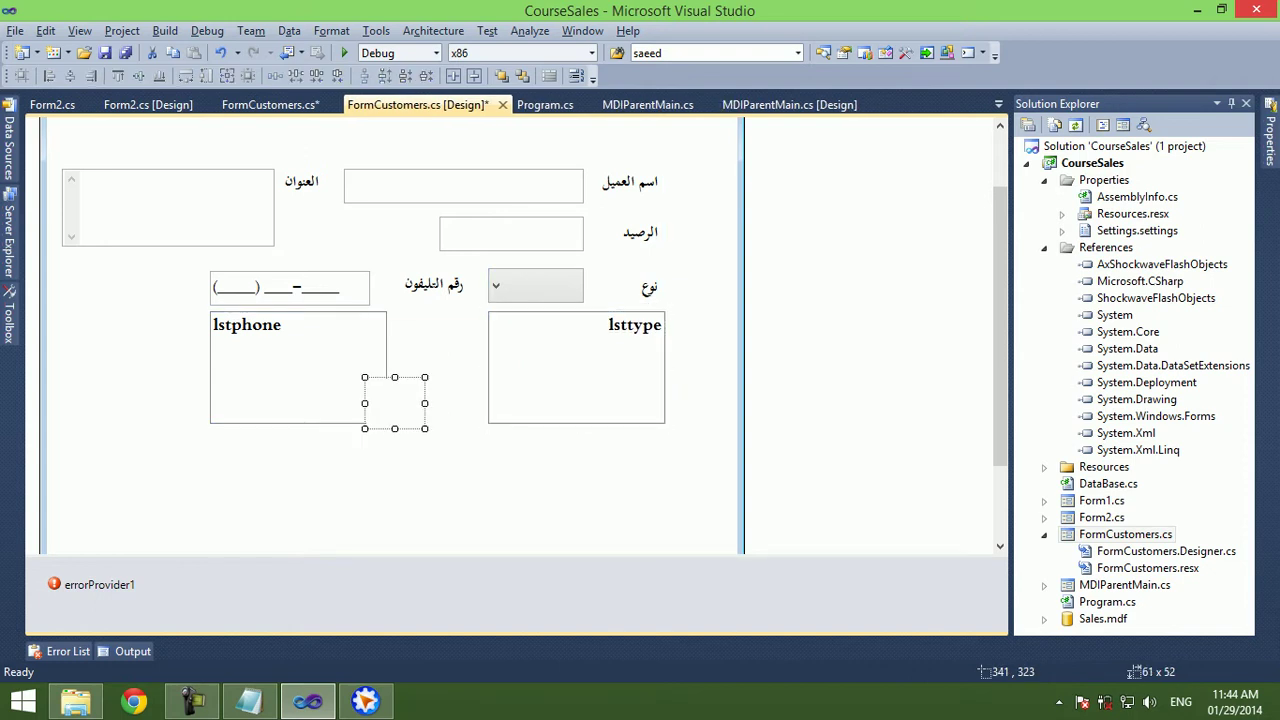
key("F7")
right_click(548, 308)
left_click(606, 320)
Move the small control lower, resize lsttype to 189x120, and test-run the form.
left_click_drag(395, 403, 395, 461)
left_click(576, 370)
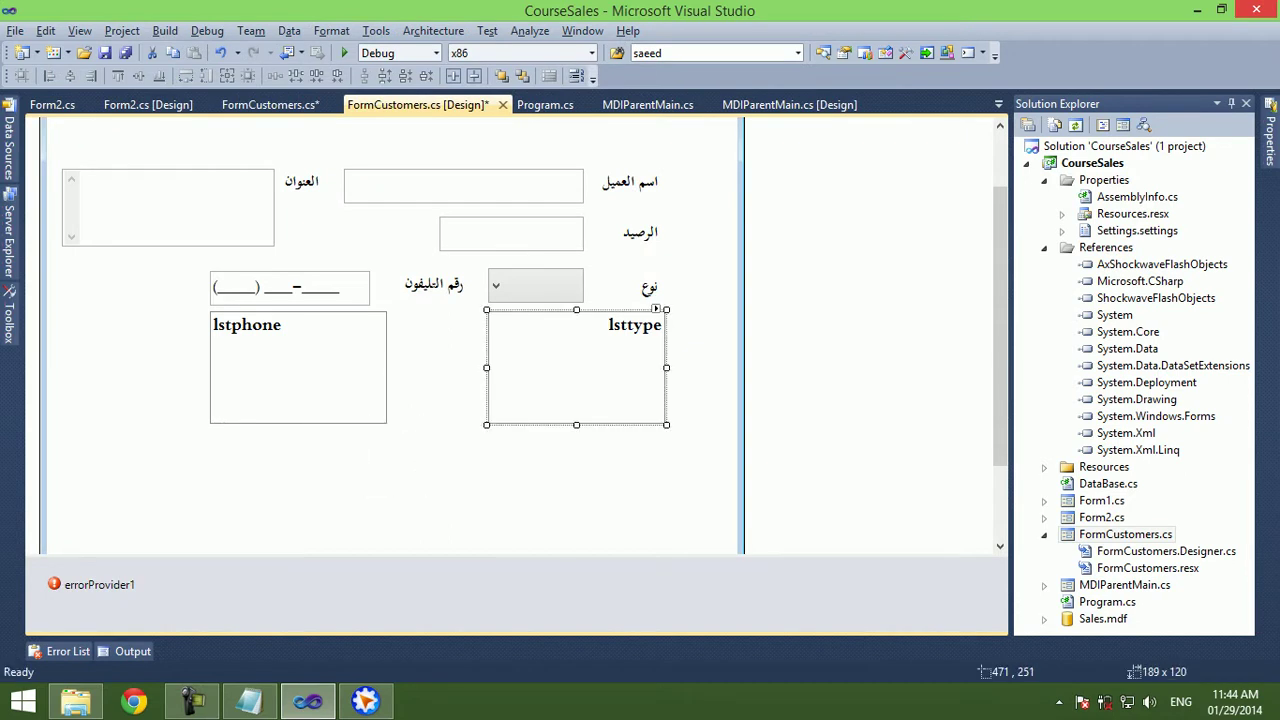
mouse_move(576, 424)
left_mouse_down()
mouse_move(576, 369)
mouse_move(570, 462)
left_mouse_up()
left_click(576, 345)
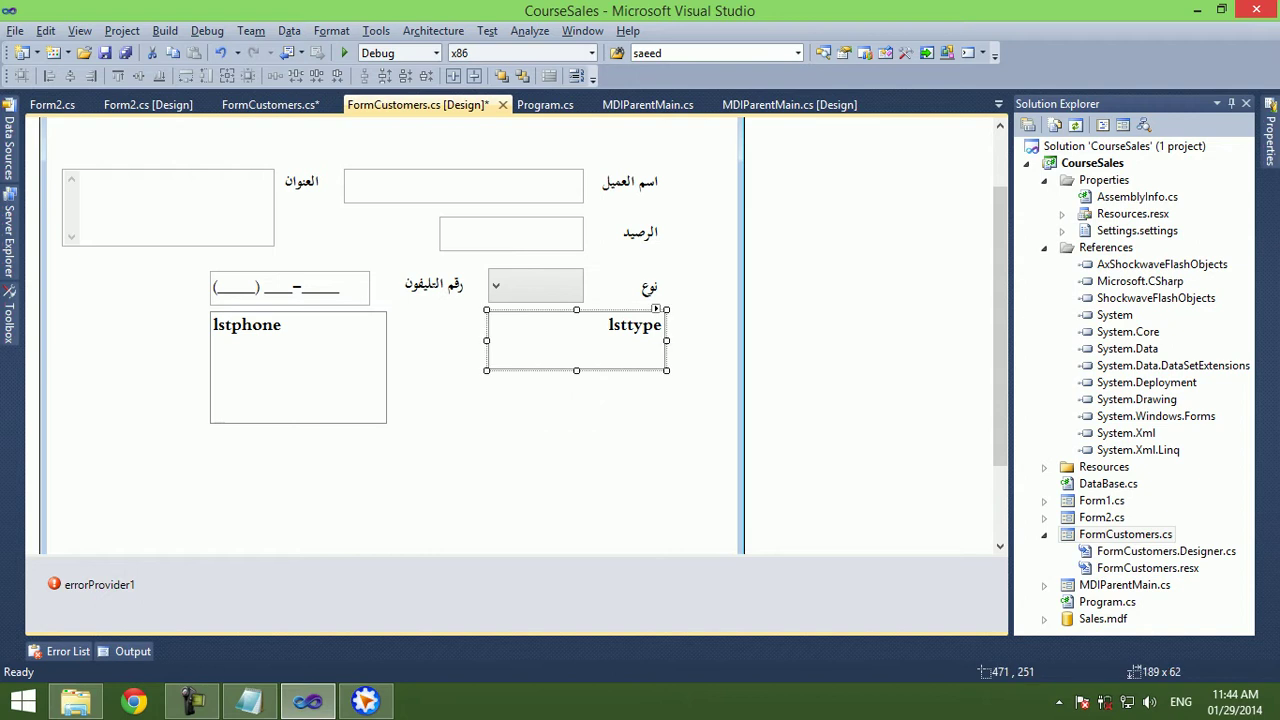
left_click_drag(576, 370, 576, 424)
key("F5")
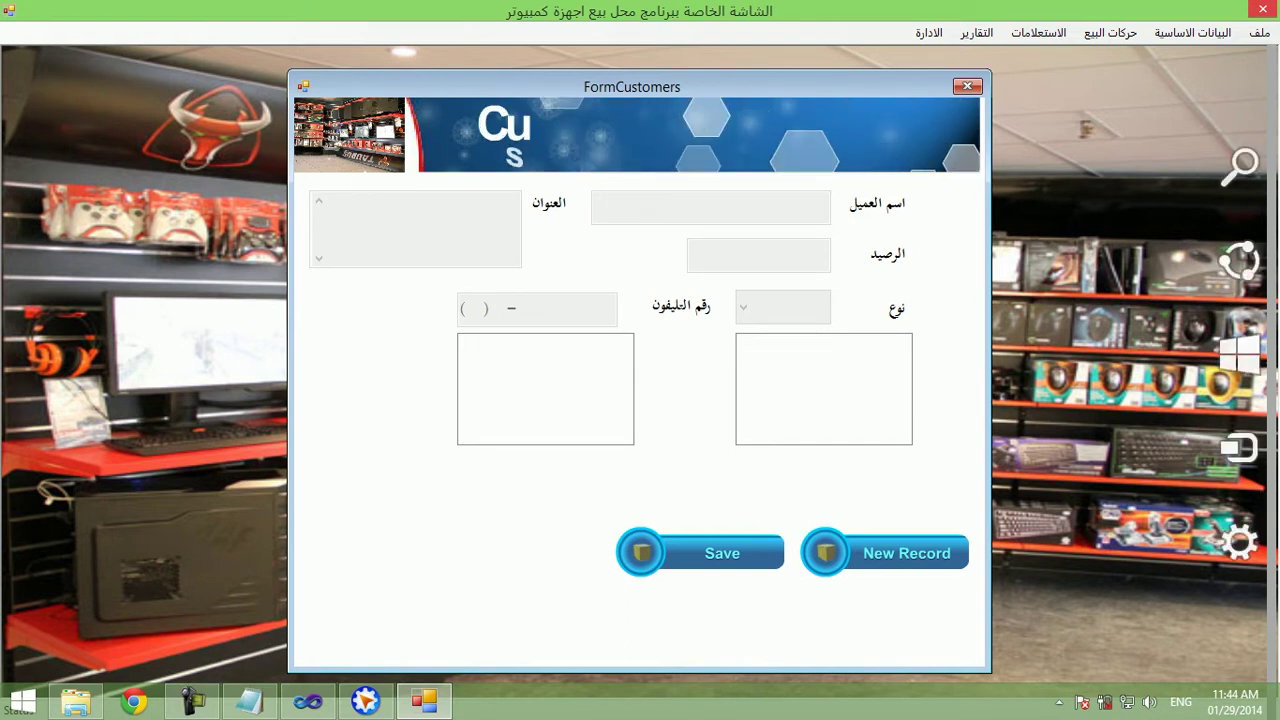
key("alt+F4")
Position a small Flash control directly beneath the lstphone list.
left_click_drag(545, 439, 597, 485)
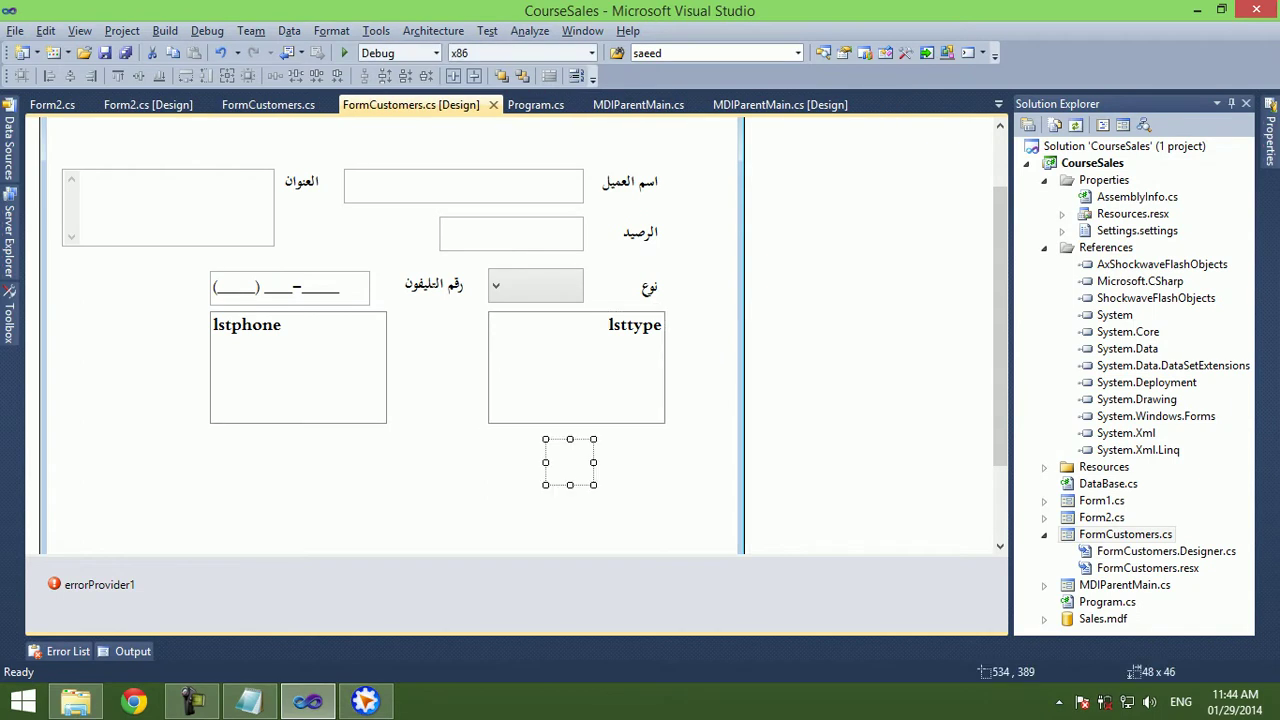
left_click_drag(361, 439, 421, 490)
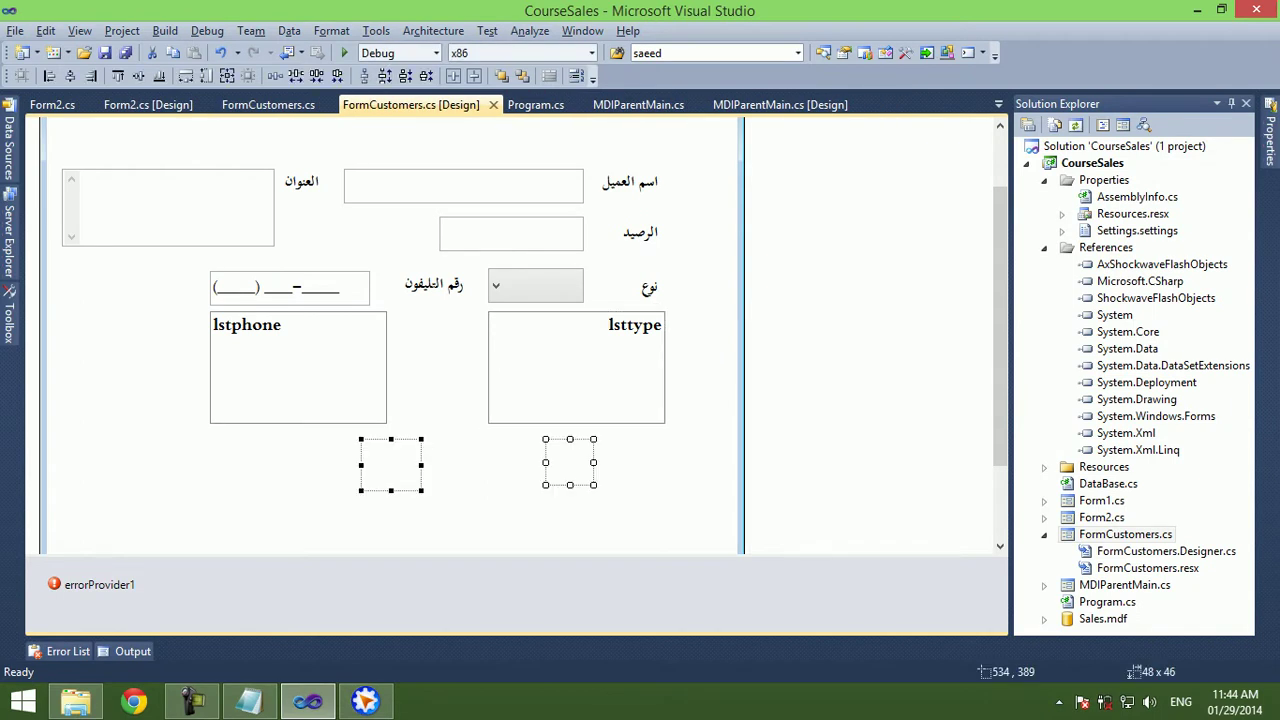
key("Tab")
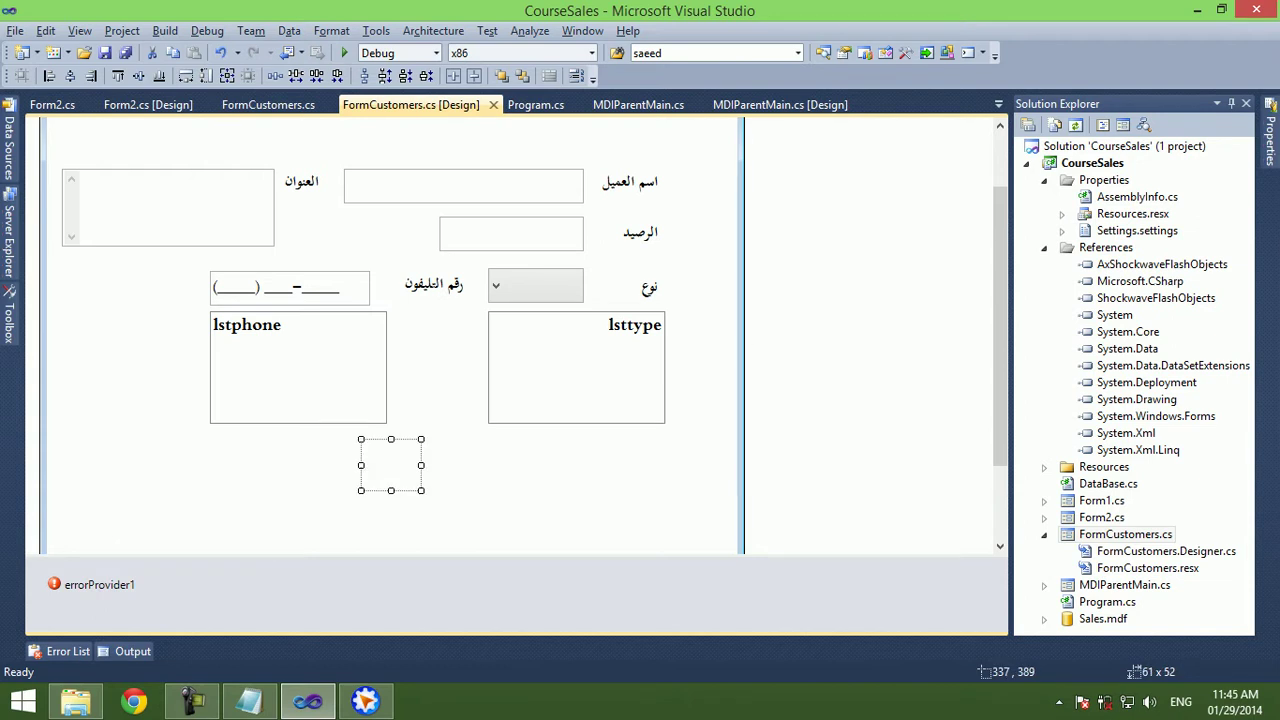
key("Tab")
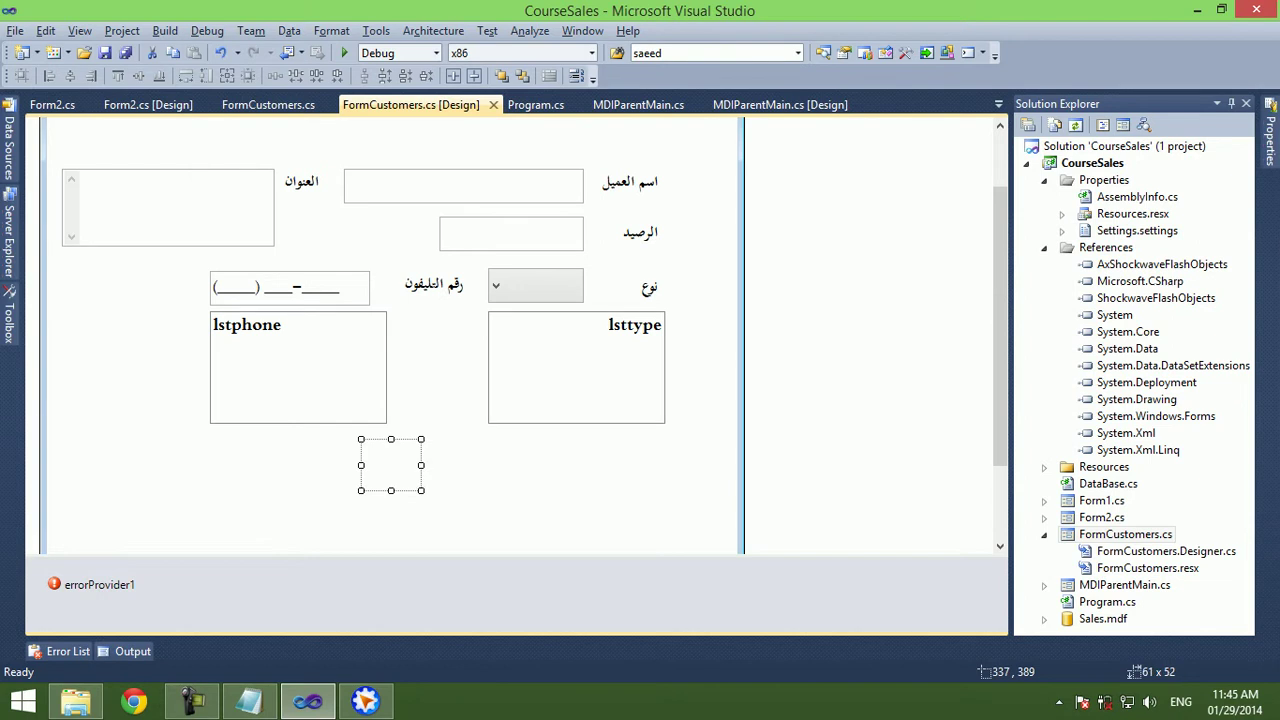
left_click_drag(391, 464, 278, 464)
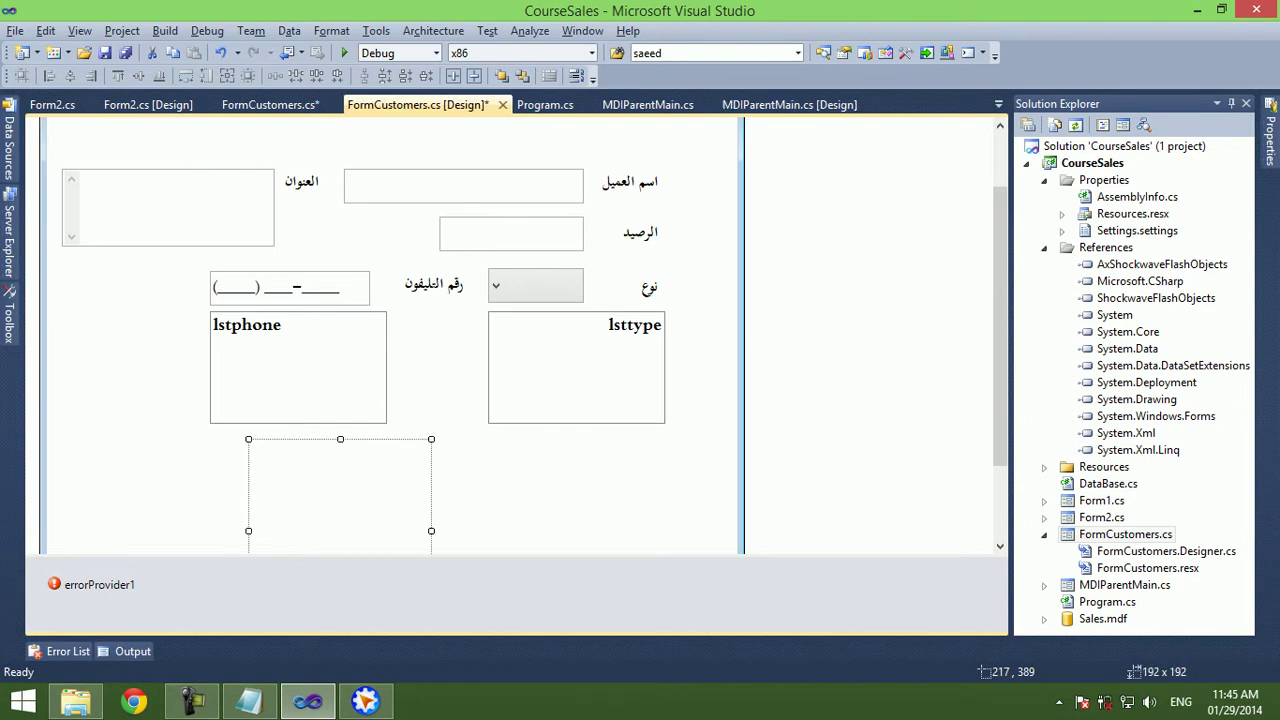
scroll(390, 335, "down", 3)
mouse_move(431, 509)
left_mouse_down()
mouse_move(313, 370)
mouse_move(391, 352)
left_mouse_up()
key("ctrl+z")
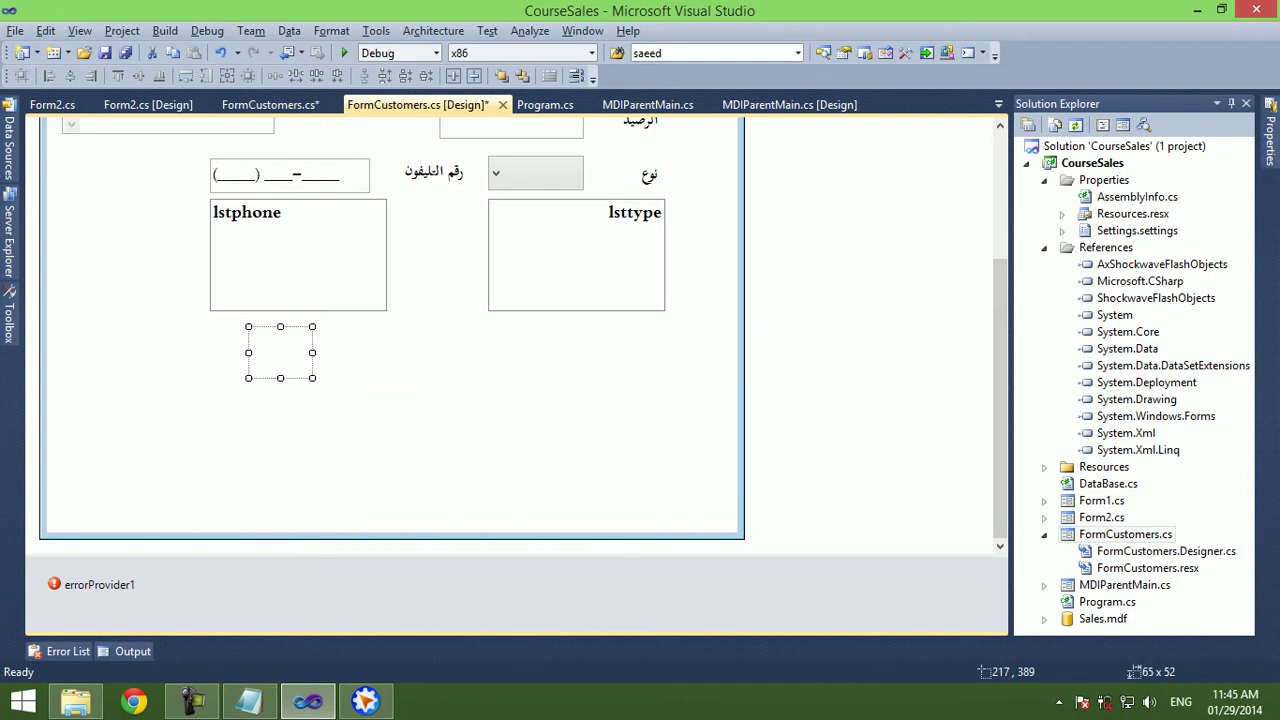
scroll(390, 330, "up", 4)
Set the new Flash control's (Name) to btnupdate.
key("F4")
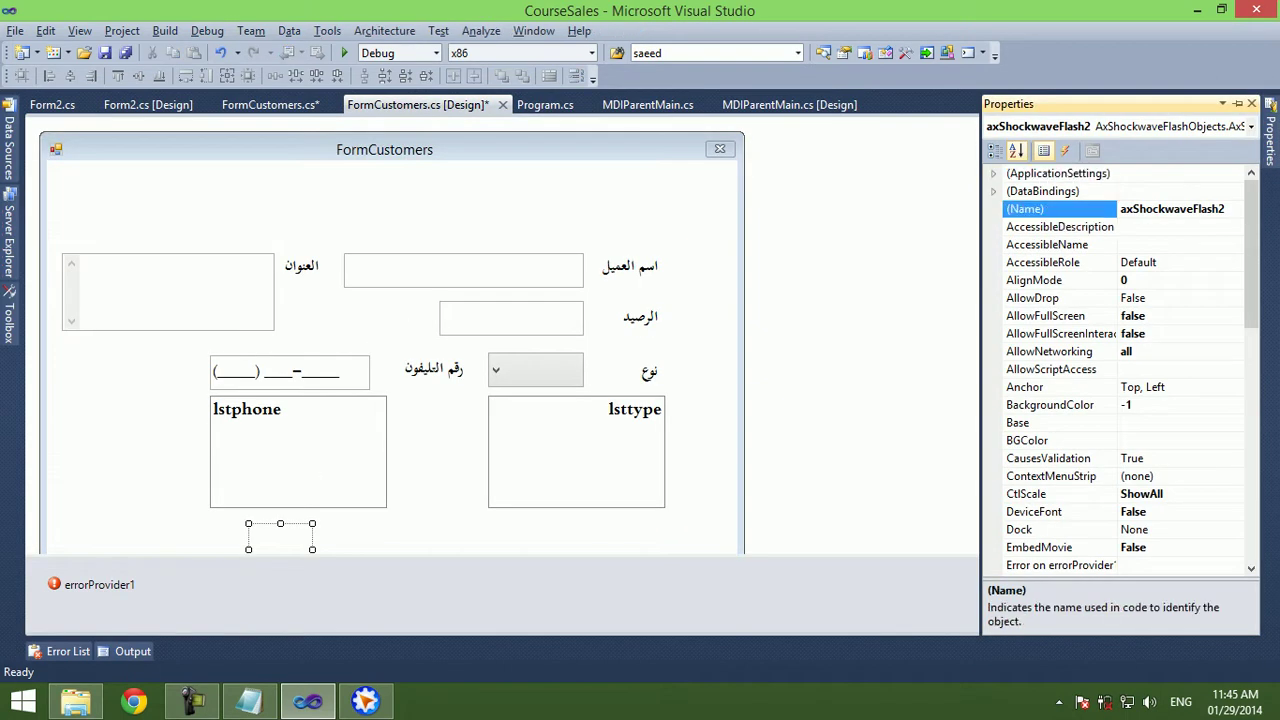
type("btnup")
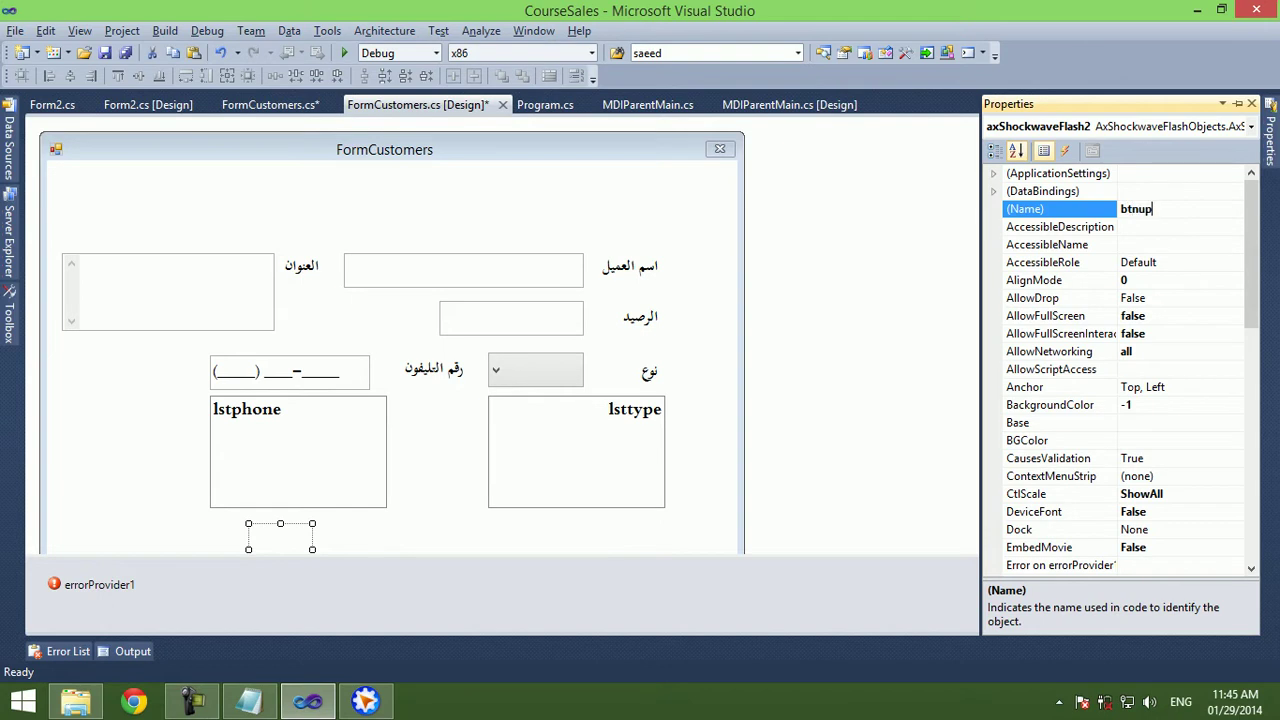
type("date")
key("Return")
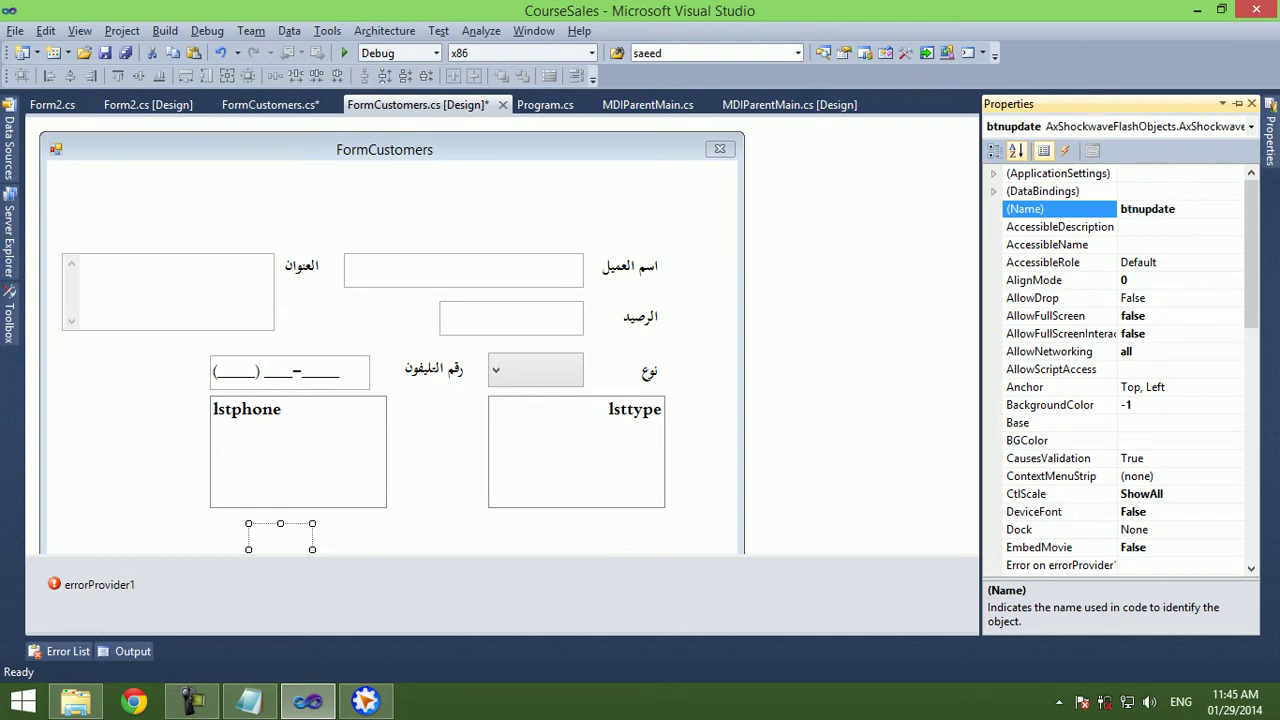
scroll(1120, 370, "down", 2)
scroll(500, 330, "down", 3)
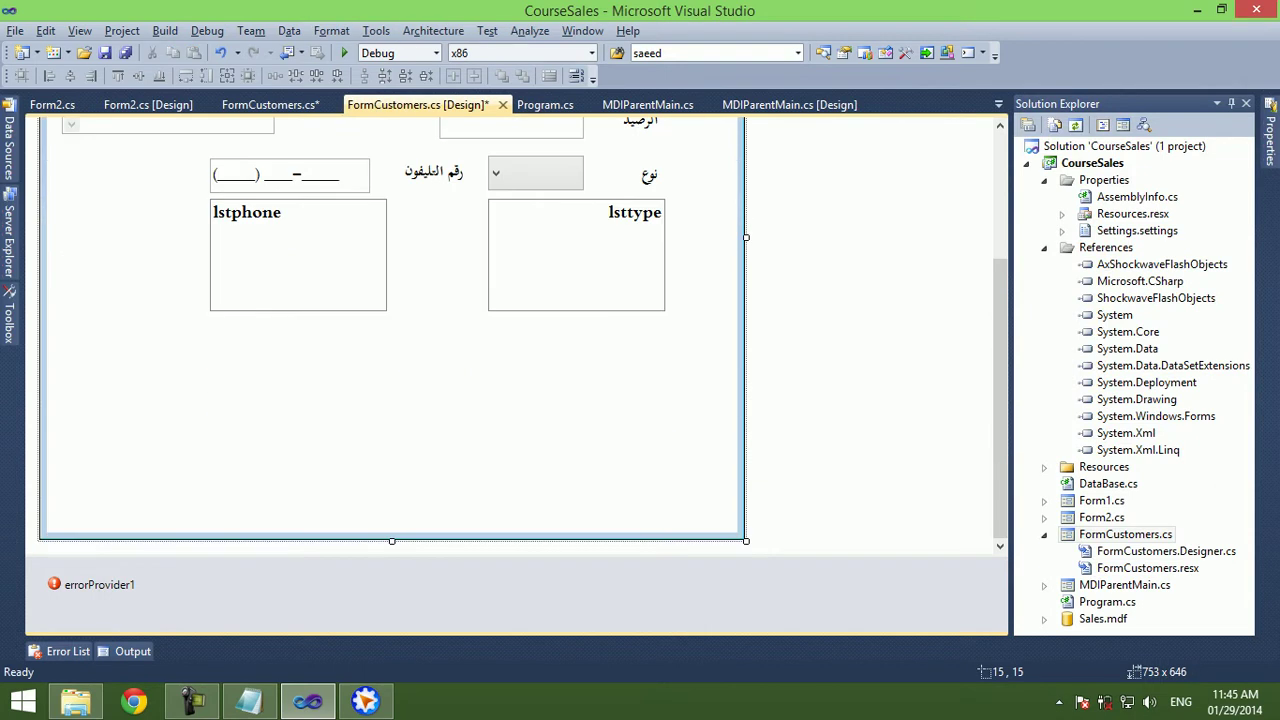
In Sothink Glanda, start a new Navigation Buttons template document, discarding the untitled one.
left_click(365, 701)
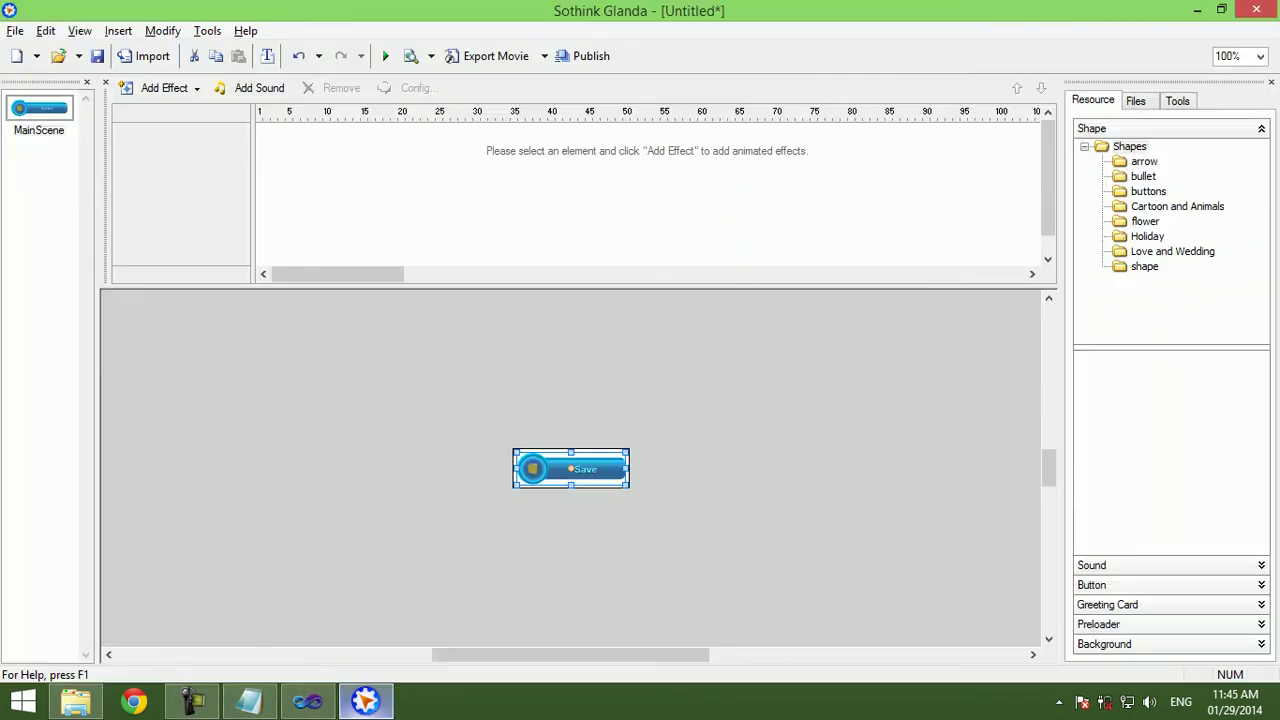
left_click(15, 30)
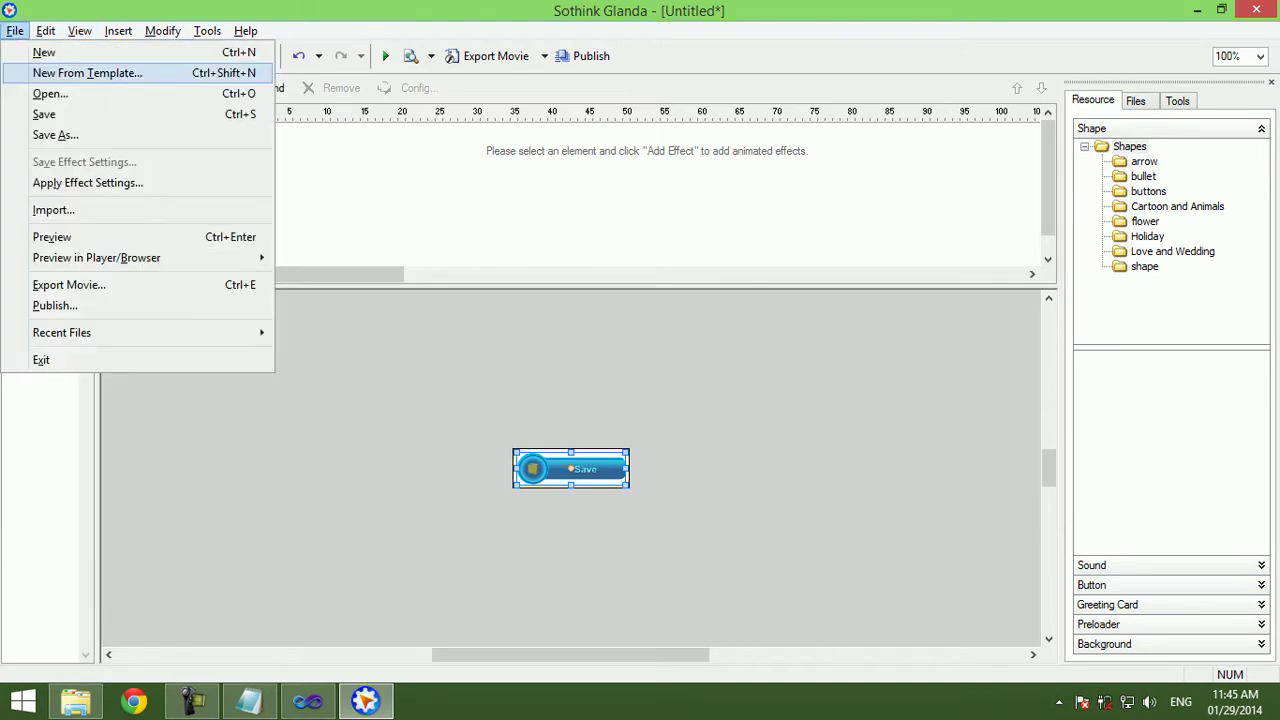
left_click(60, 74)
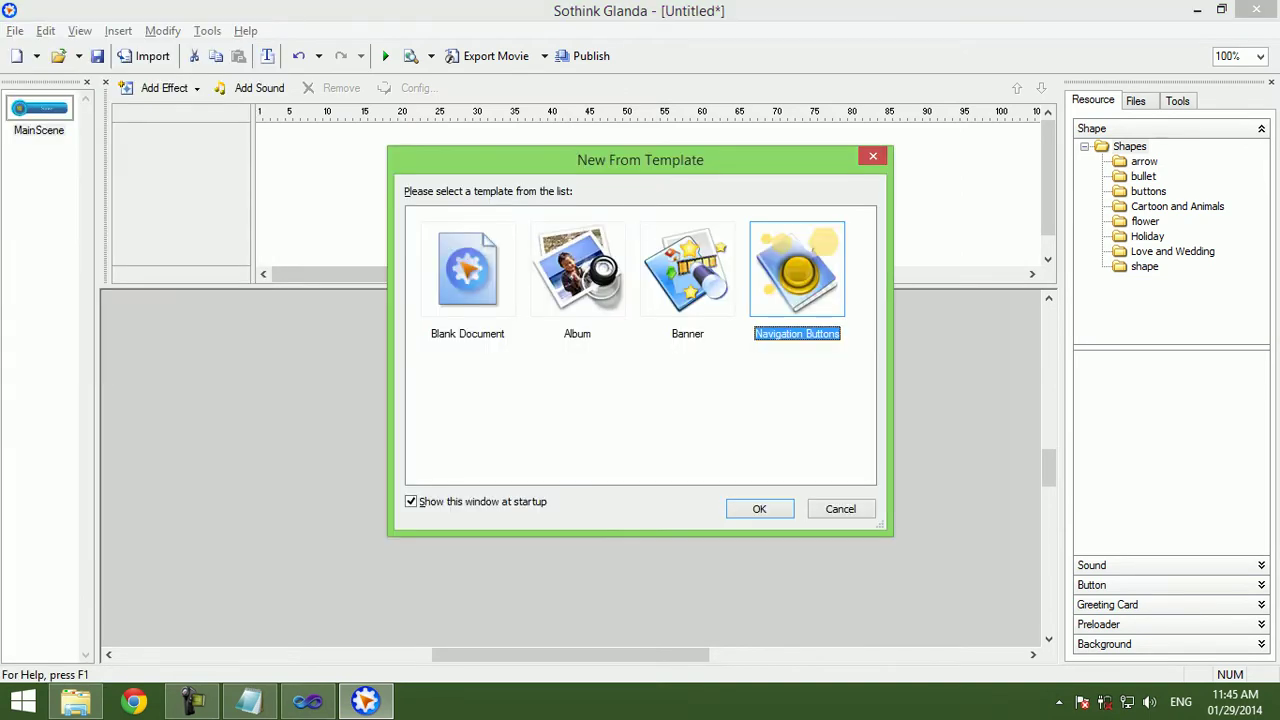
key("Return")
key("n")
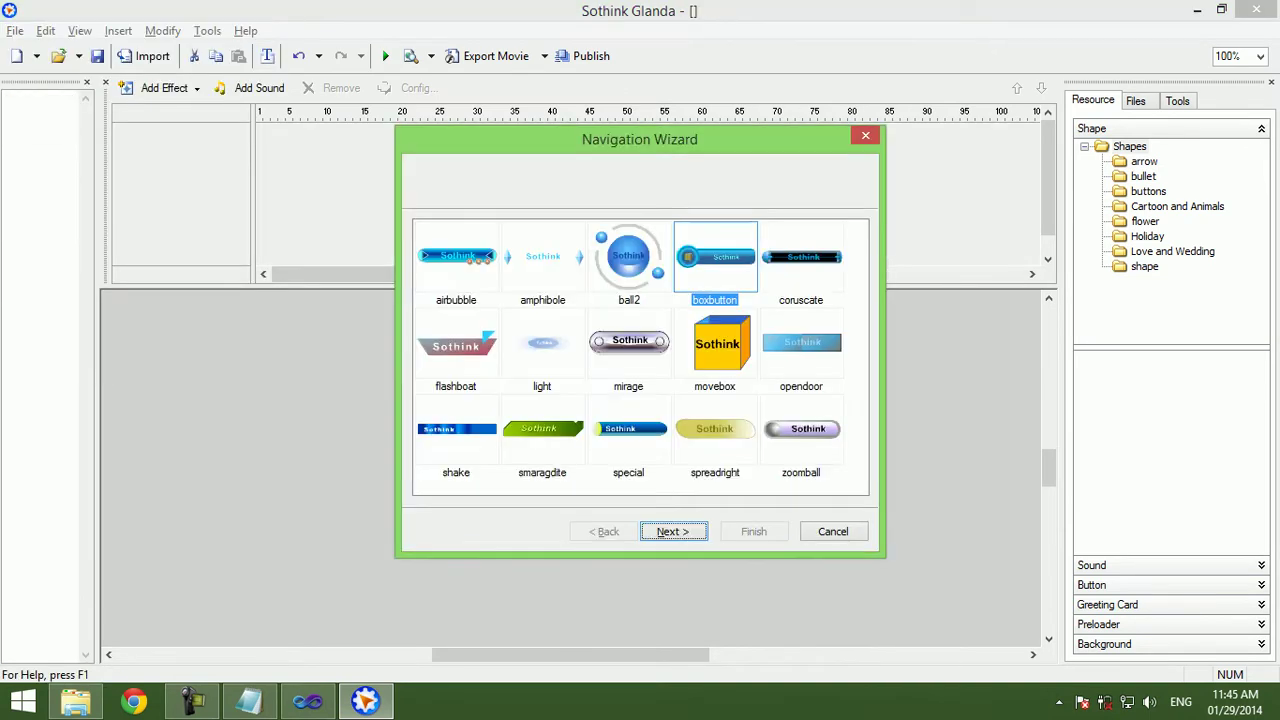
key("Return")
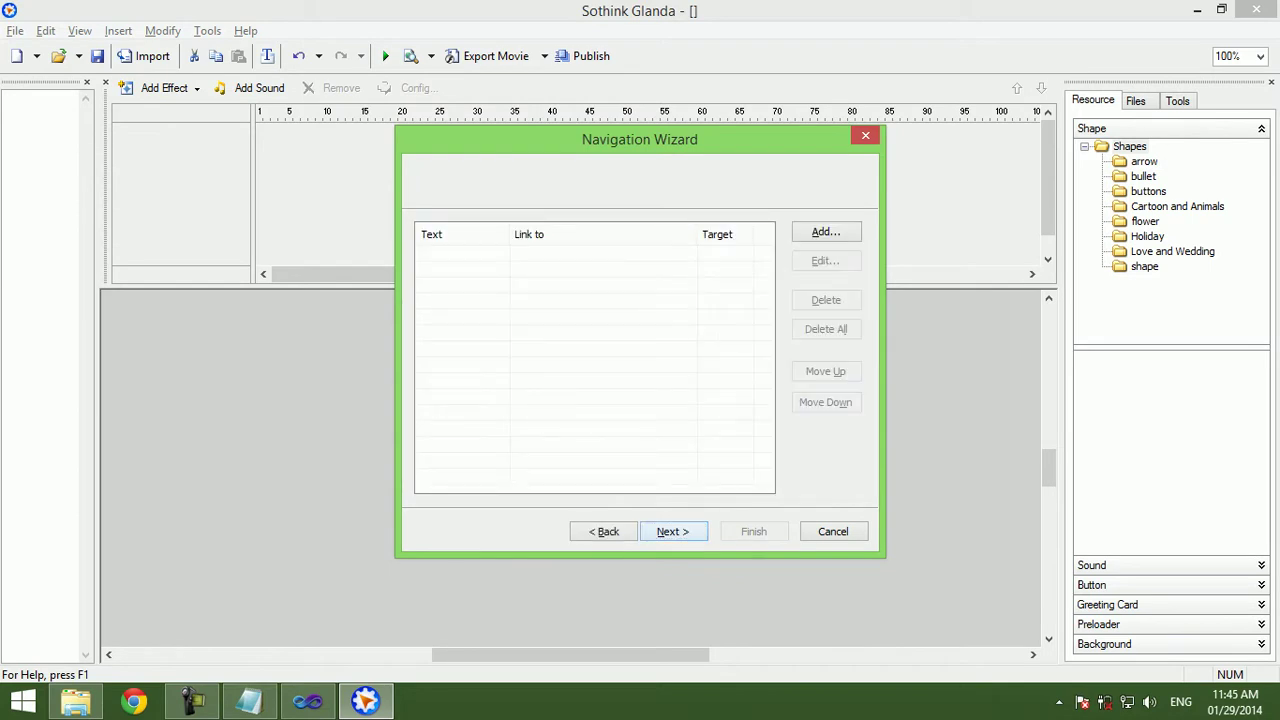
Add a single 'Save Update' button and generate the boxbutton movie.
key("alt+a")
type("Ups")
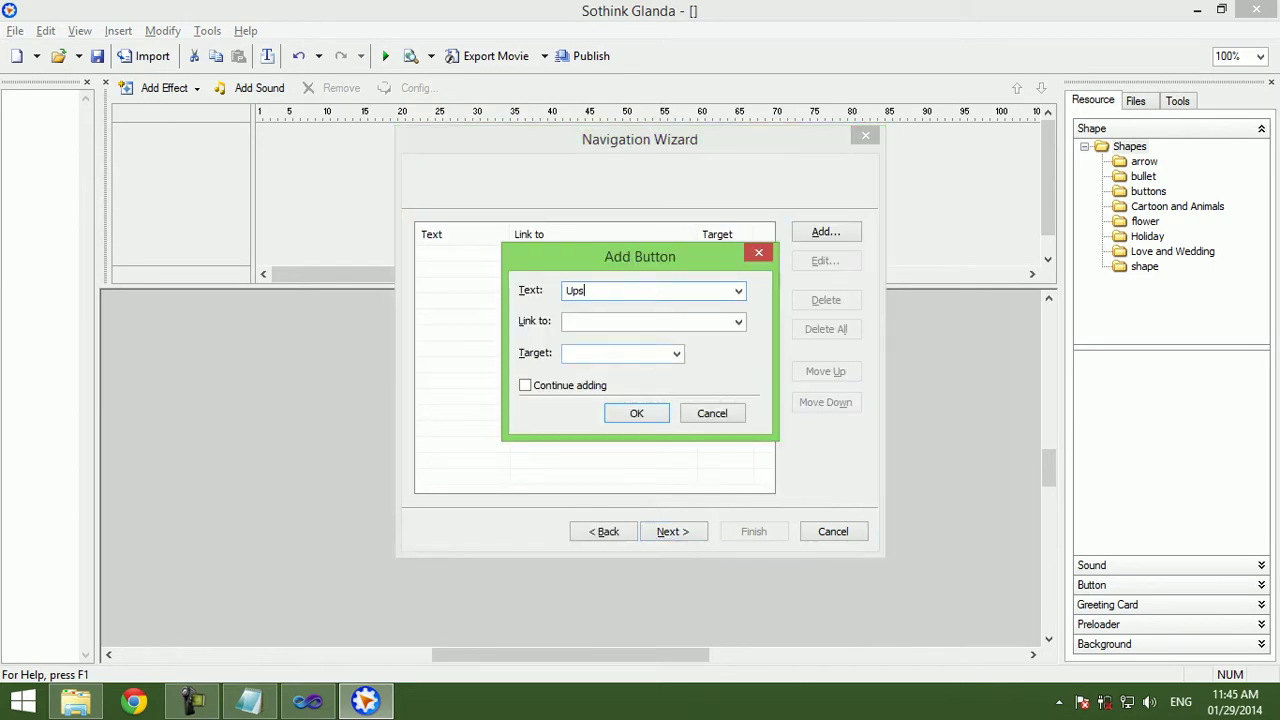
type("date")
key("Return")
key("Return")
key("Return")
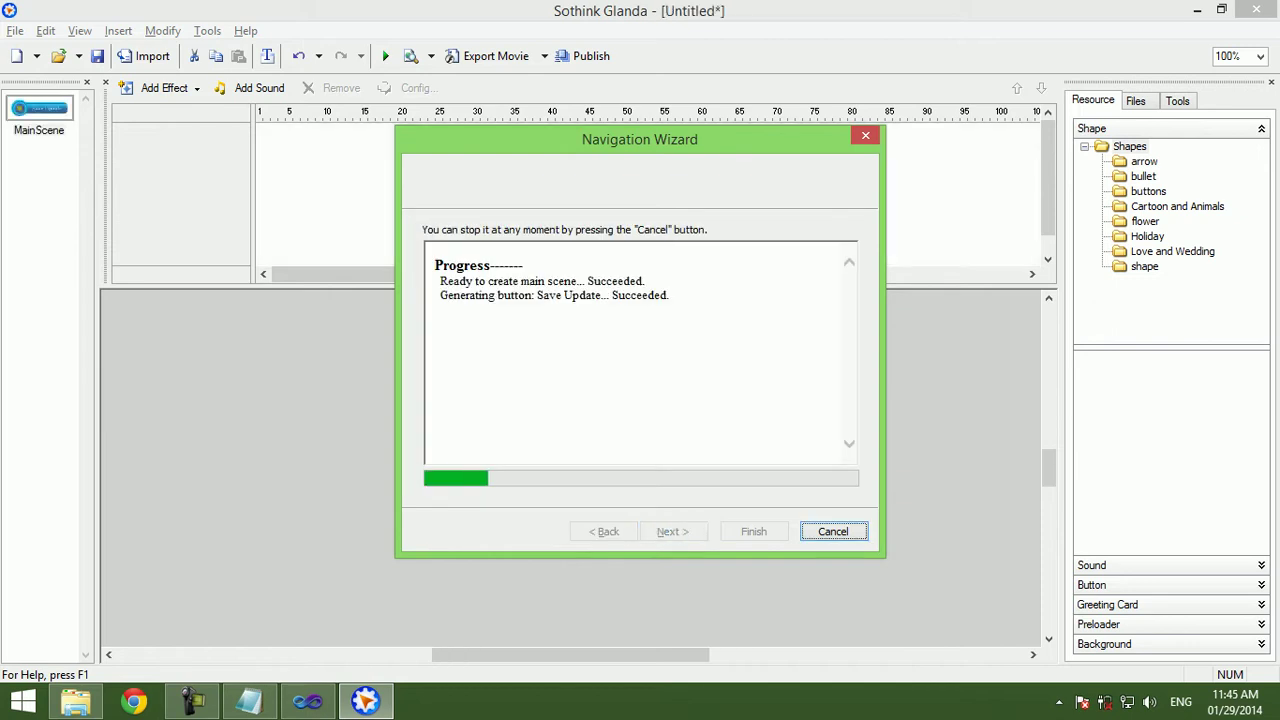
key("Return")
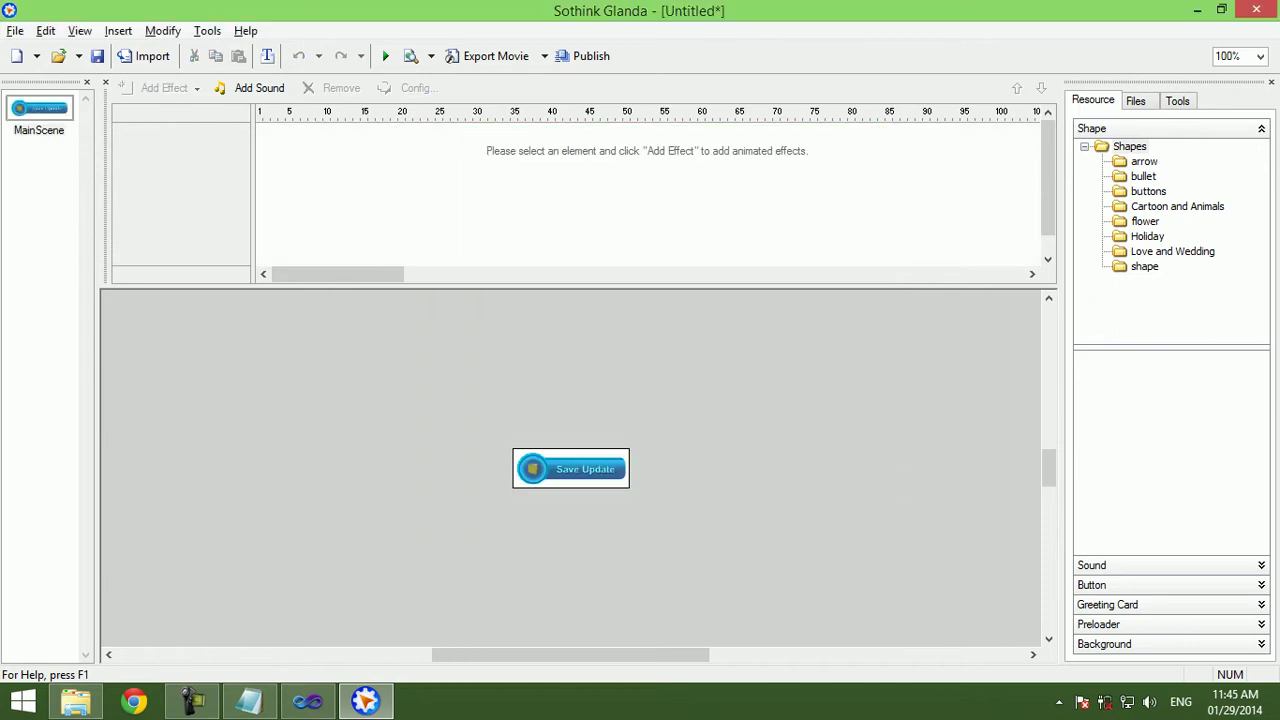
Select the Save Update button and set its release action to Custom.
right_click(597, 480)
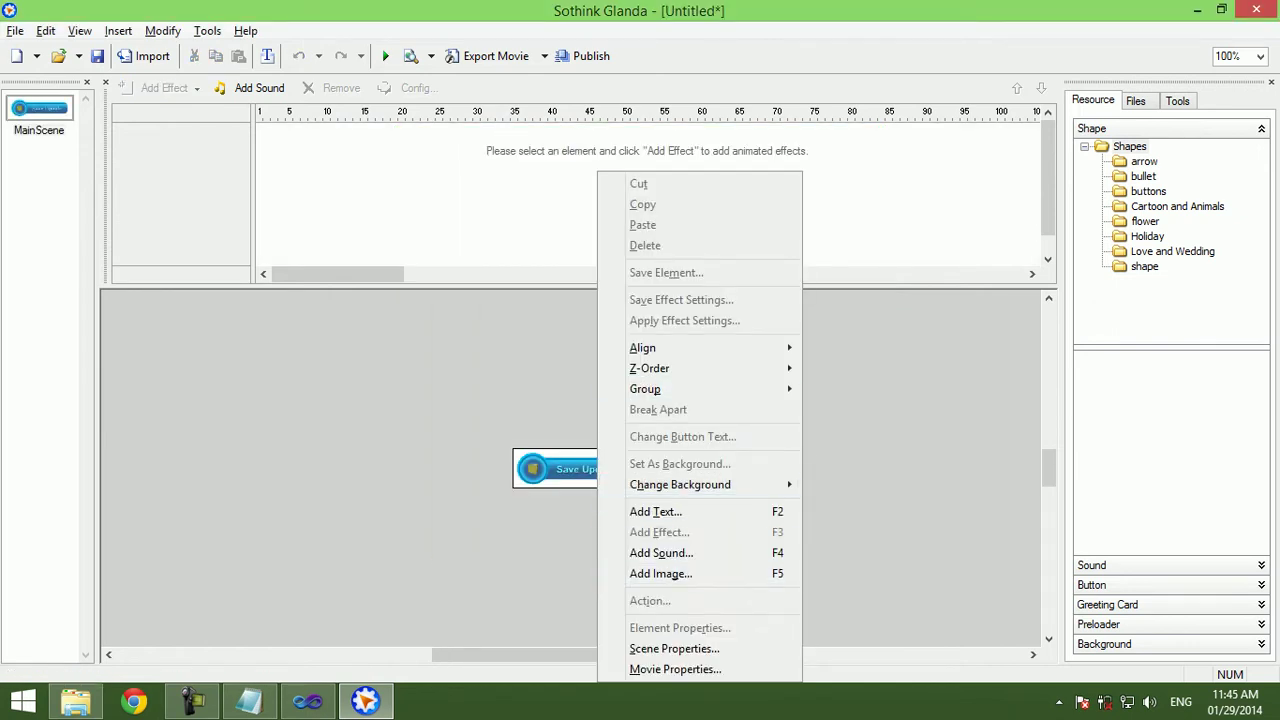
left_click(540, 468)
right_click(546, 468)
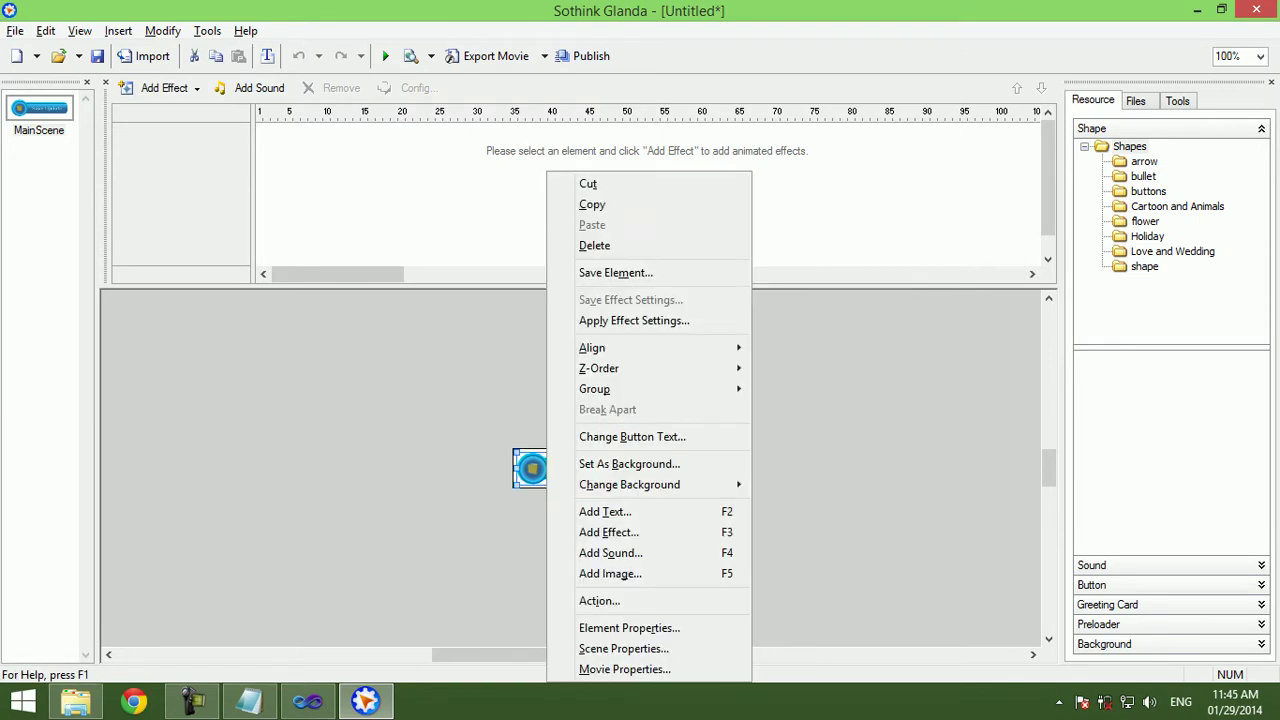
left_click(599, 600)
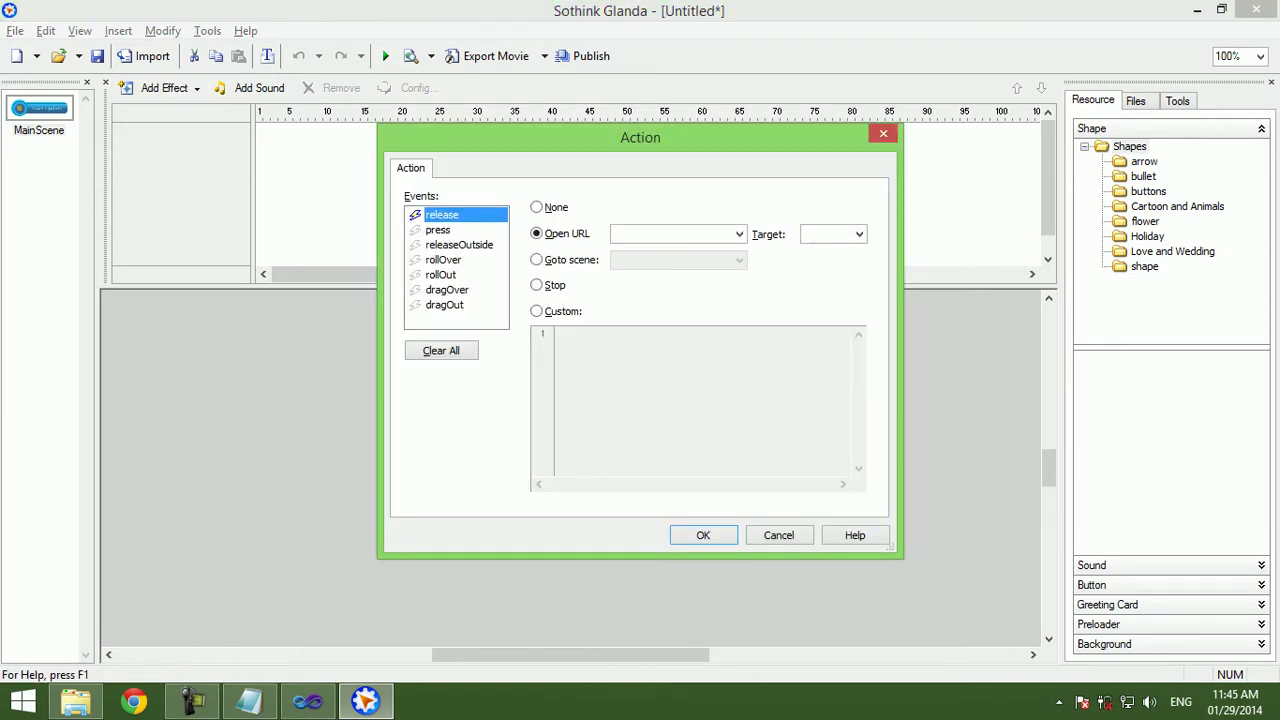
left_click(536, 311)
Enter onRelease(); as the button's custom action code.
left_click(620, 311)
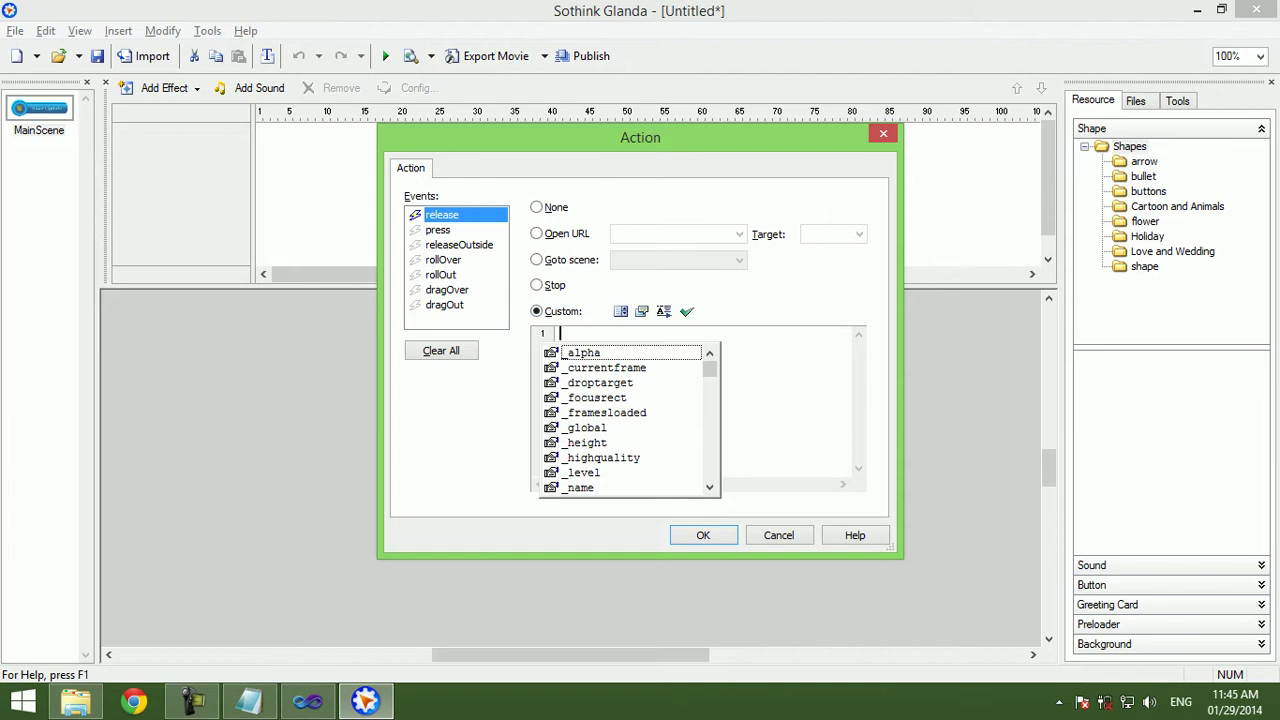
scroll(625, 420, "down", 5)
scroll(625, 420, "down", 5)
scroll(625, 420, "down", 5)
scroll(625, 420, "down", 5)
scroll(625, 420, "down", 2)
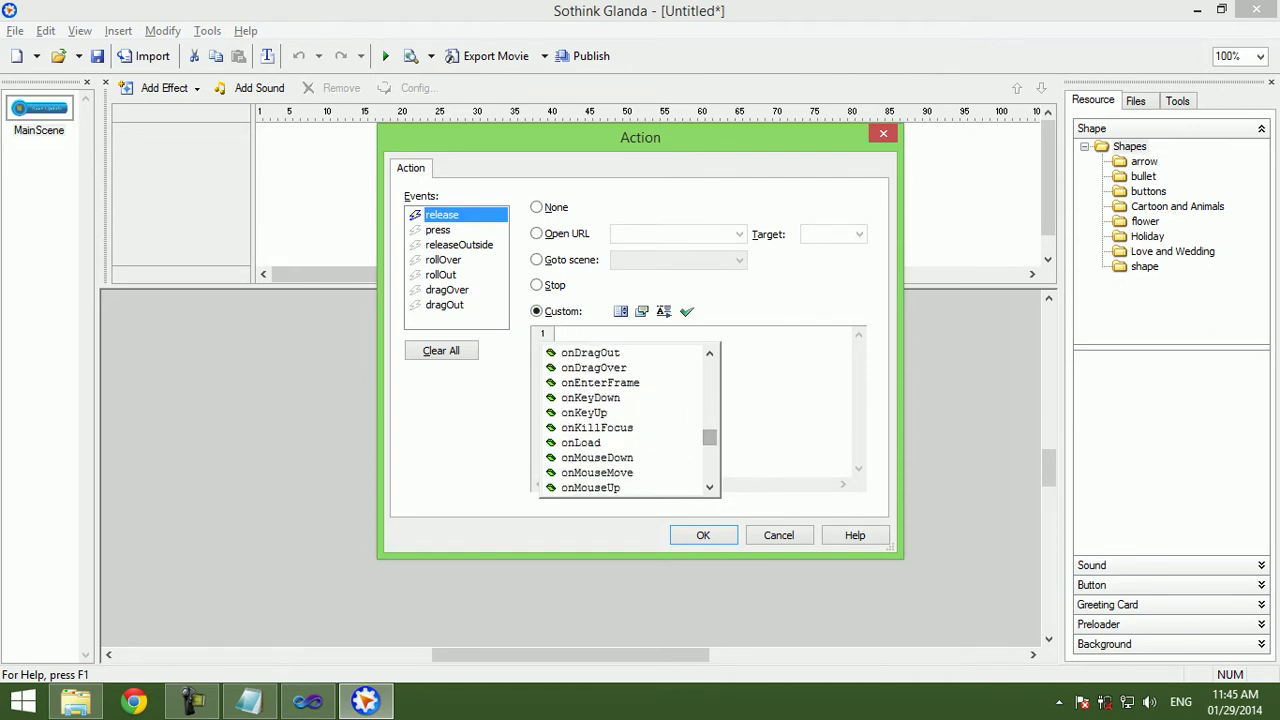
left_click(581, 442)
scroll(625, 420, "down", 1)
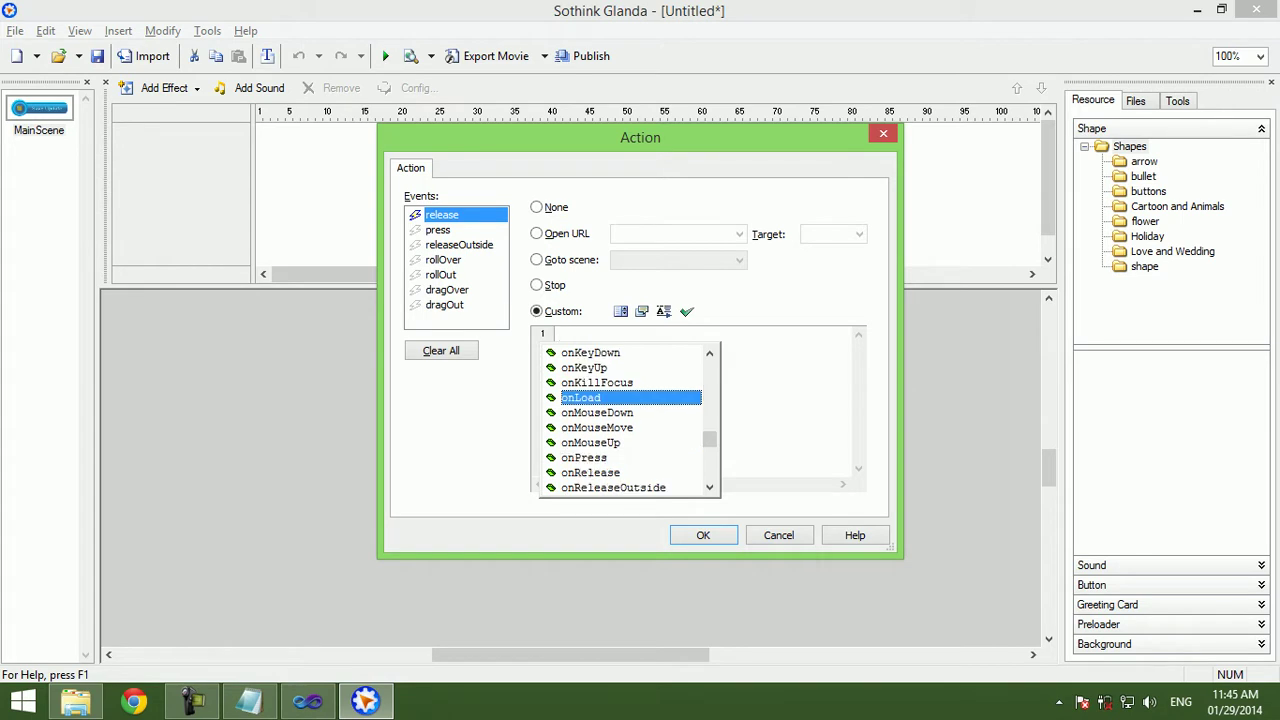
key("Down")
key("Down")
key("Down")
key("Return")
type("();")
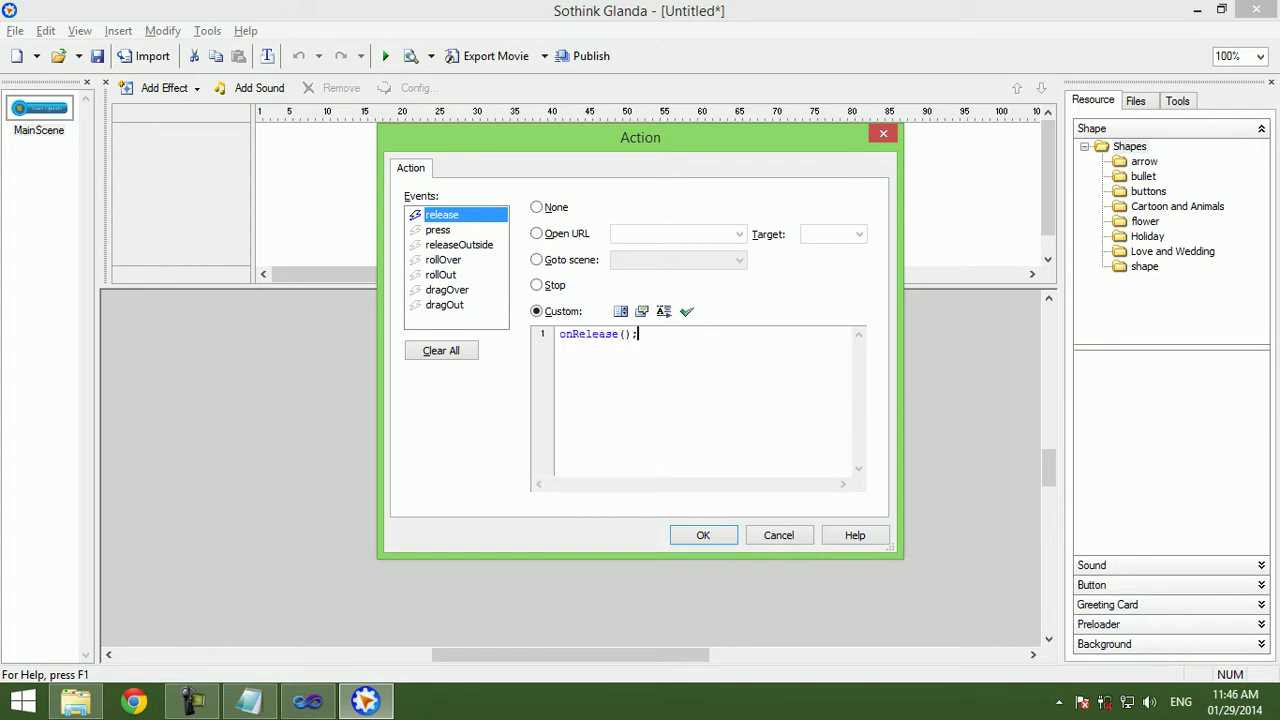
left_click(703, 535)
Export the movie as a .swf into the Flash folder.
left_click(15, 30)
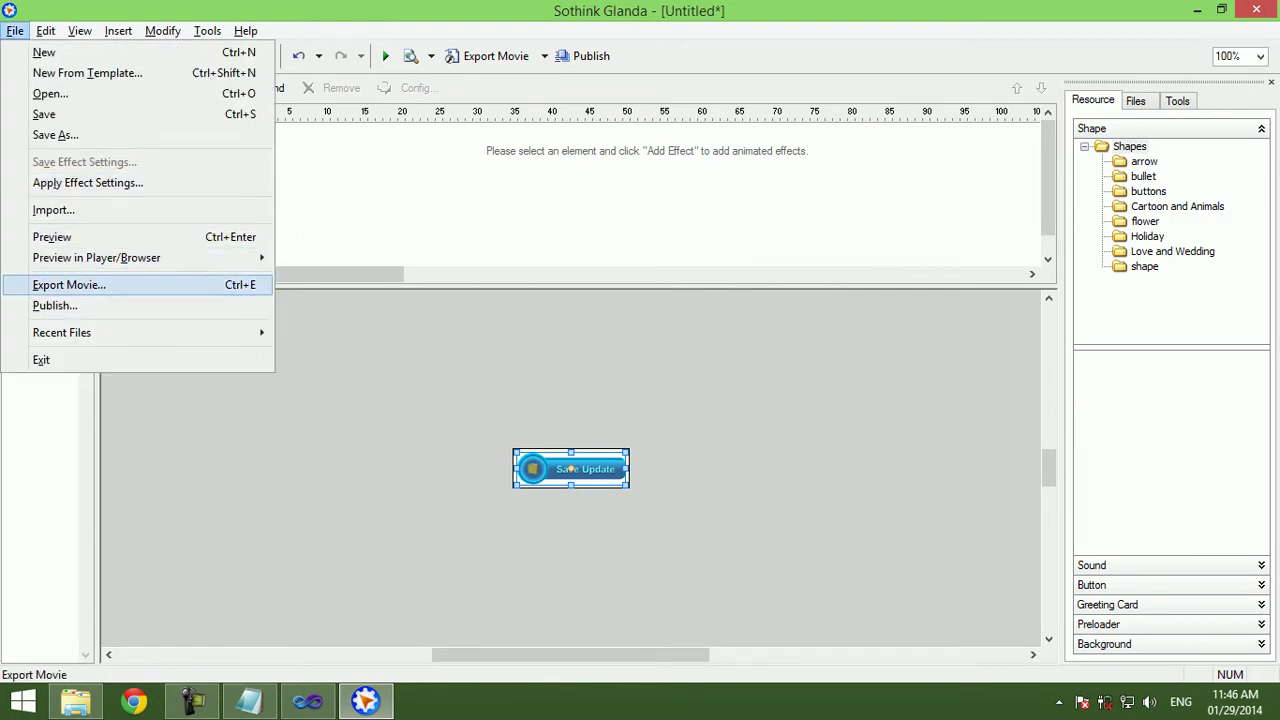
left_click(69, 284)
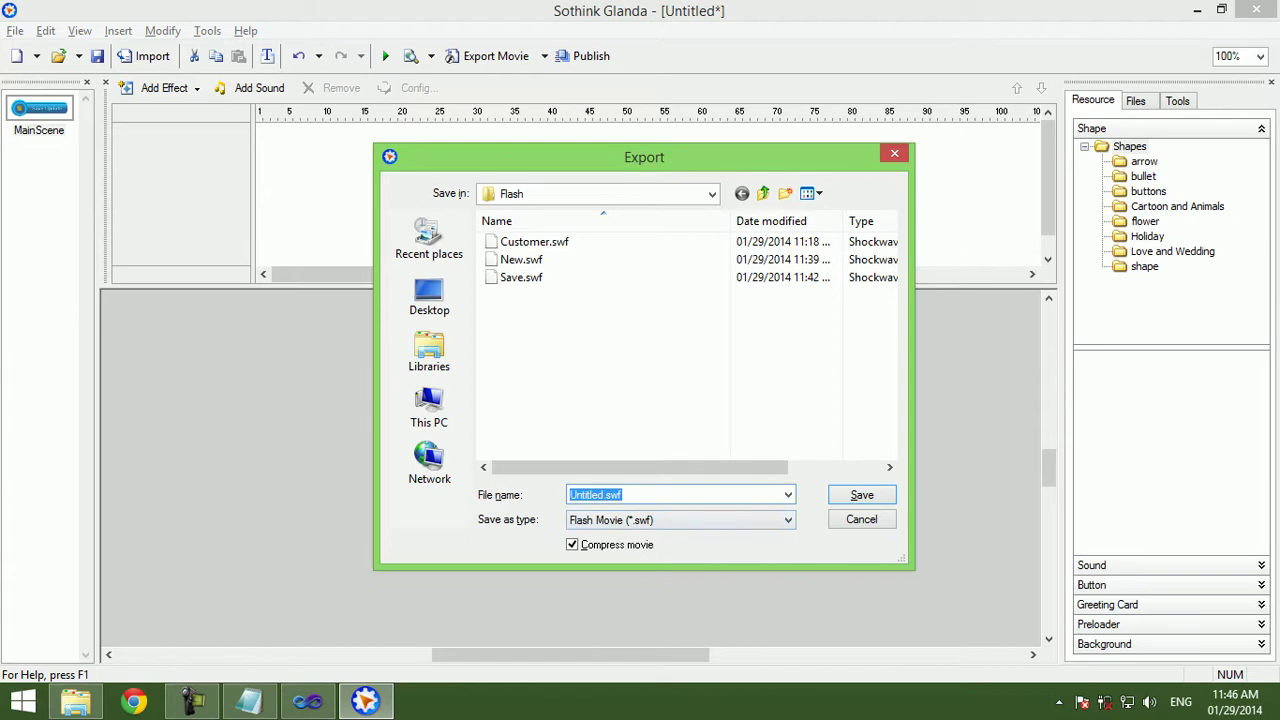
type("U")
key("Return")
Rename the new Flash control to btnEdit in Visual Studio.
left_click(308, 700)
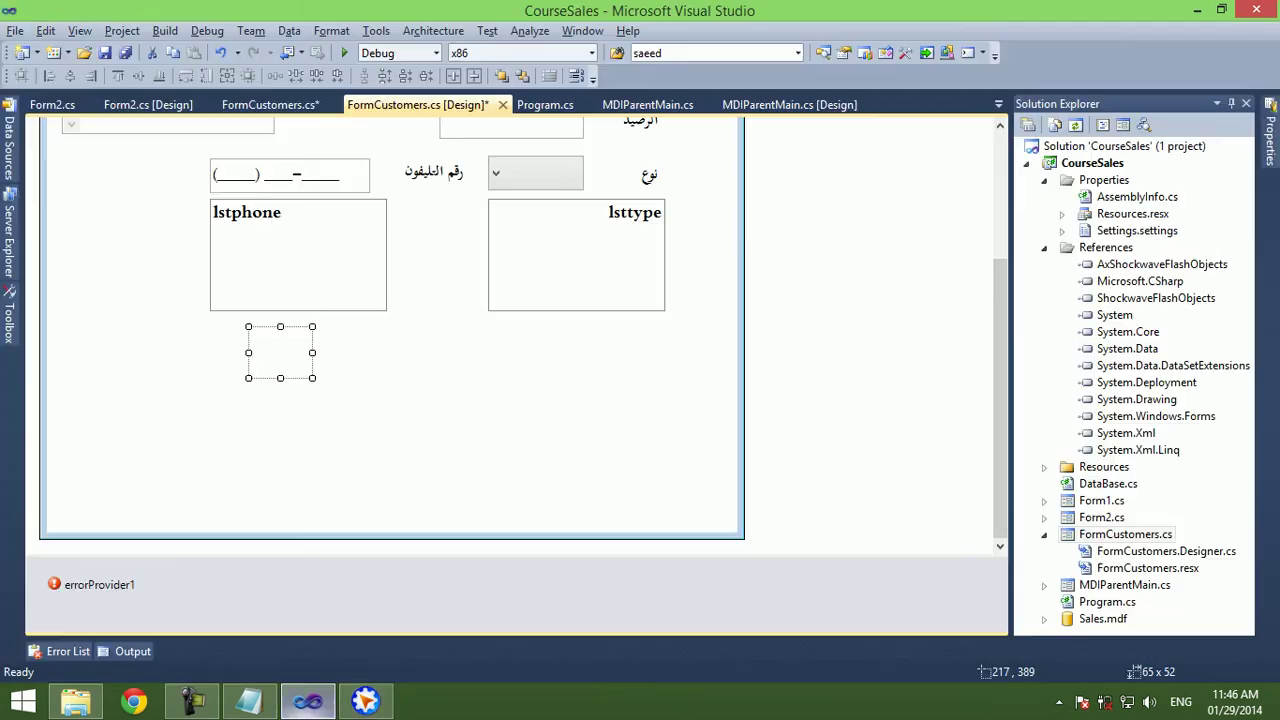
key("F4")
type("btnEdit")
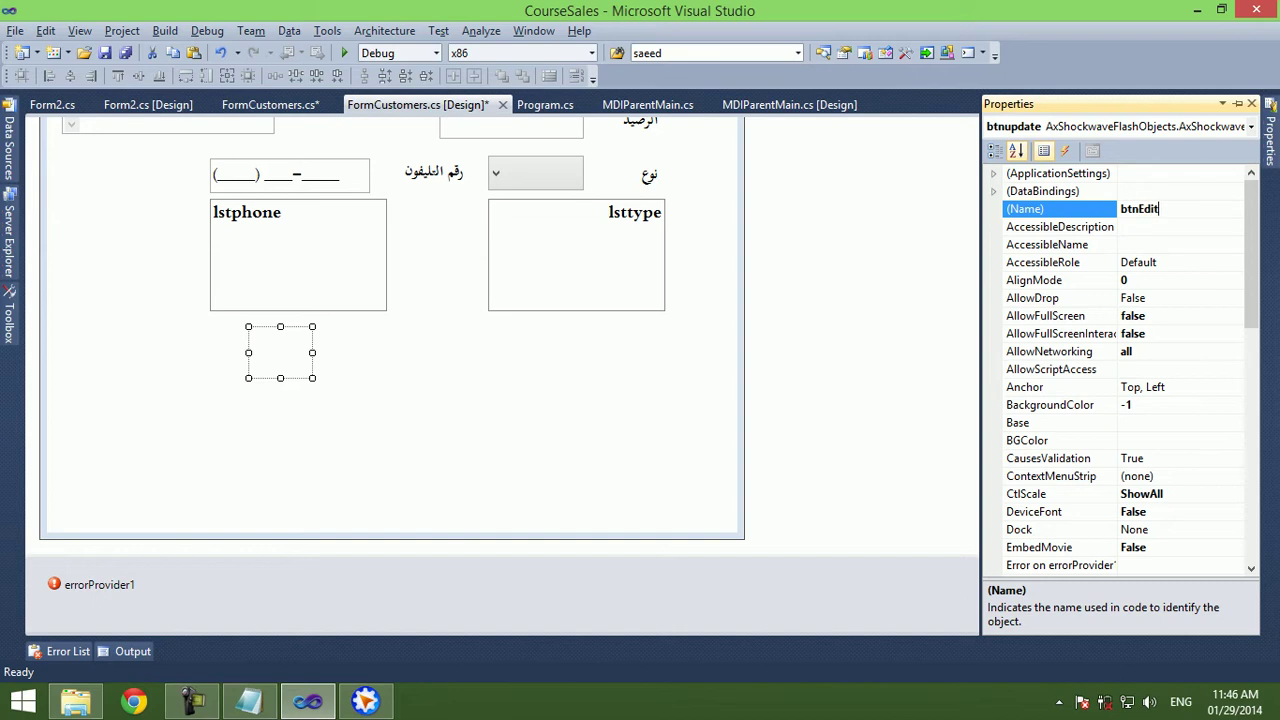
key("Return")
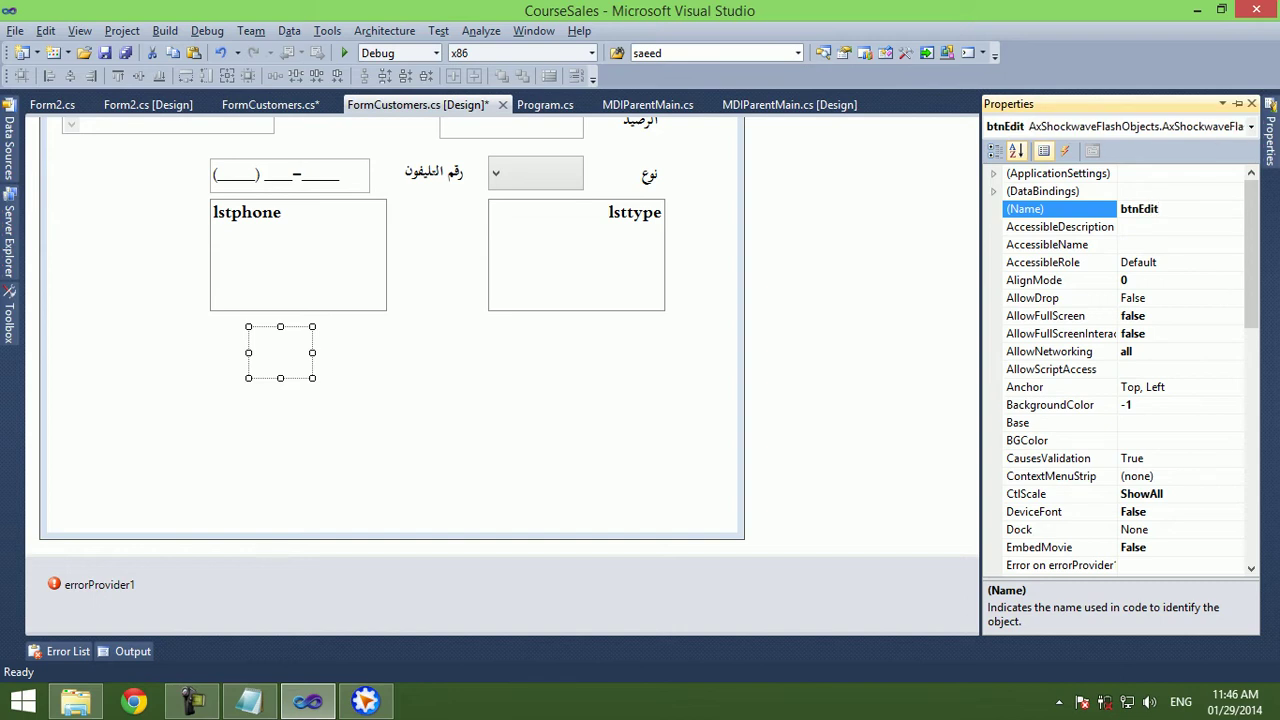
Duplicate the btnsave.LoadMovie line in FormCustomers.cs.
key("F7")
key("shift+End")
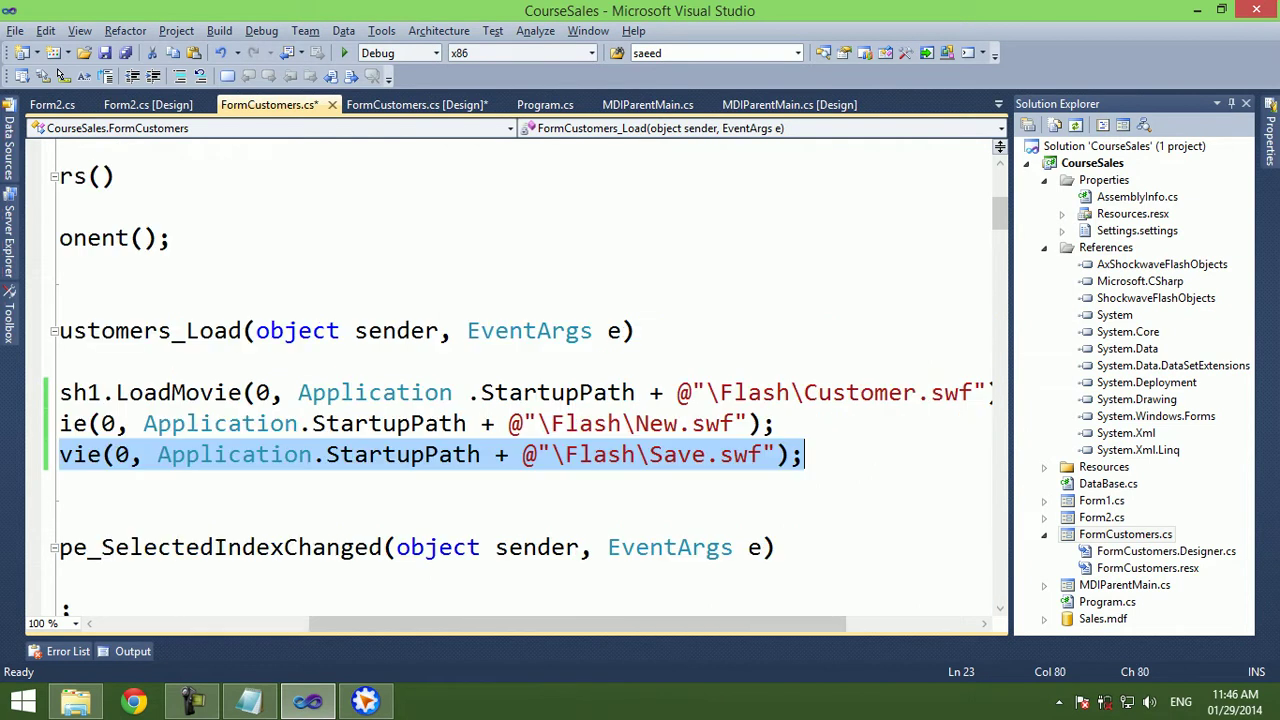
key("ctrl+c")
key("End")
key("Return")
key("ctrl+v")
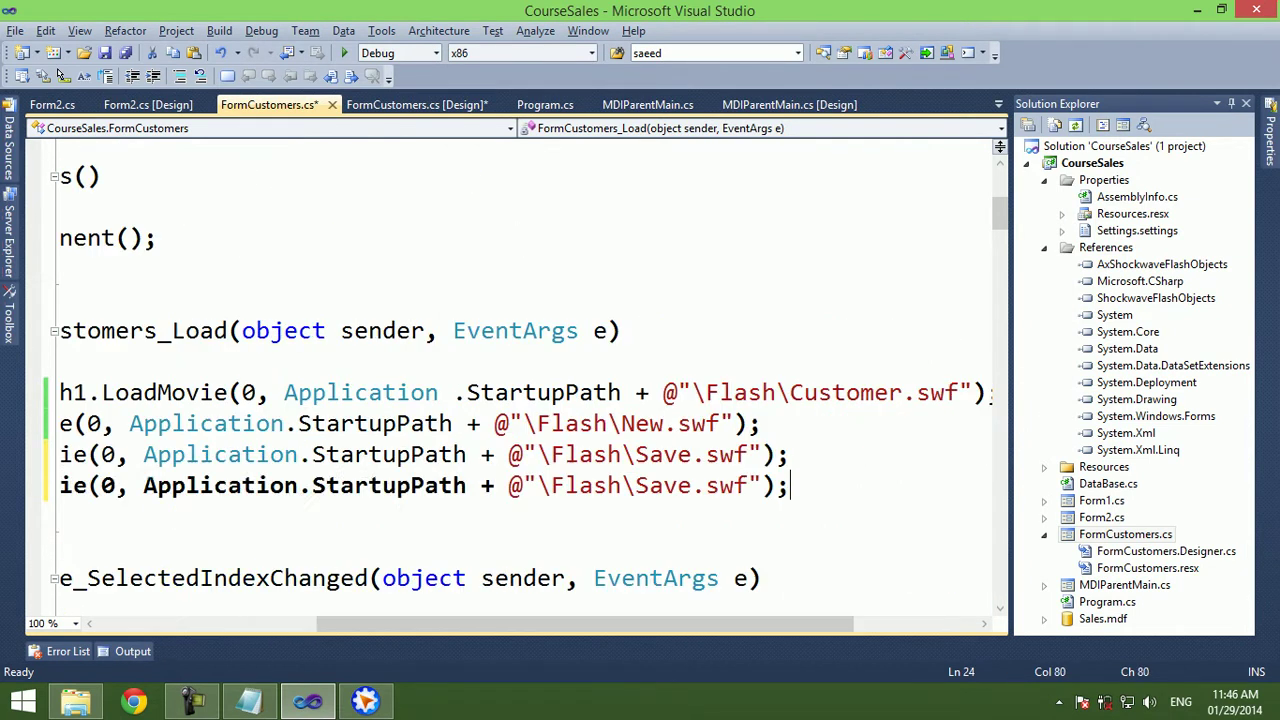
Change the copy to btnEdit.LoadMovie with \Flash\Edit.swf and run the app.
key("Left")
key("Left")
key("Left")
key("shift+Right")
key("shift+Right")
key("shift+Right")
key("shift+Right")
type("Edit")
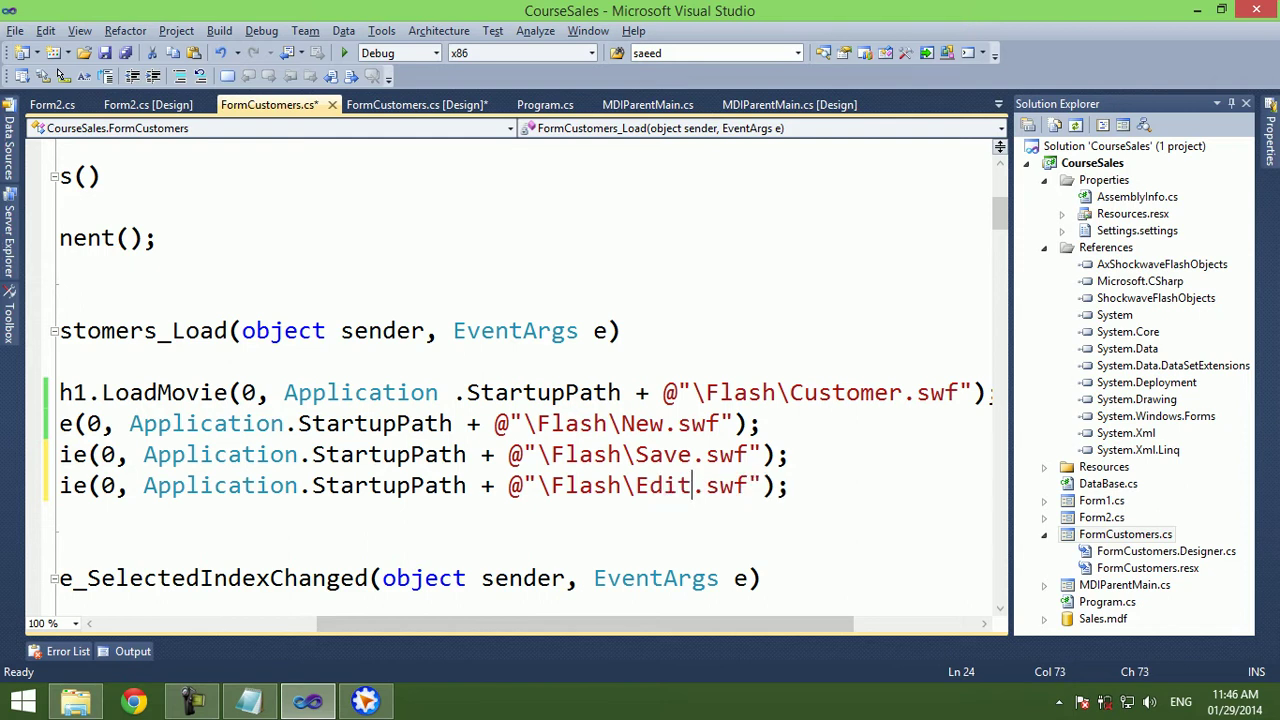
key("Home")
key("Right")
key("Right")
key("Right")
key("ctrl+w")
type("btnEdit")
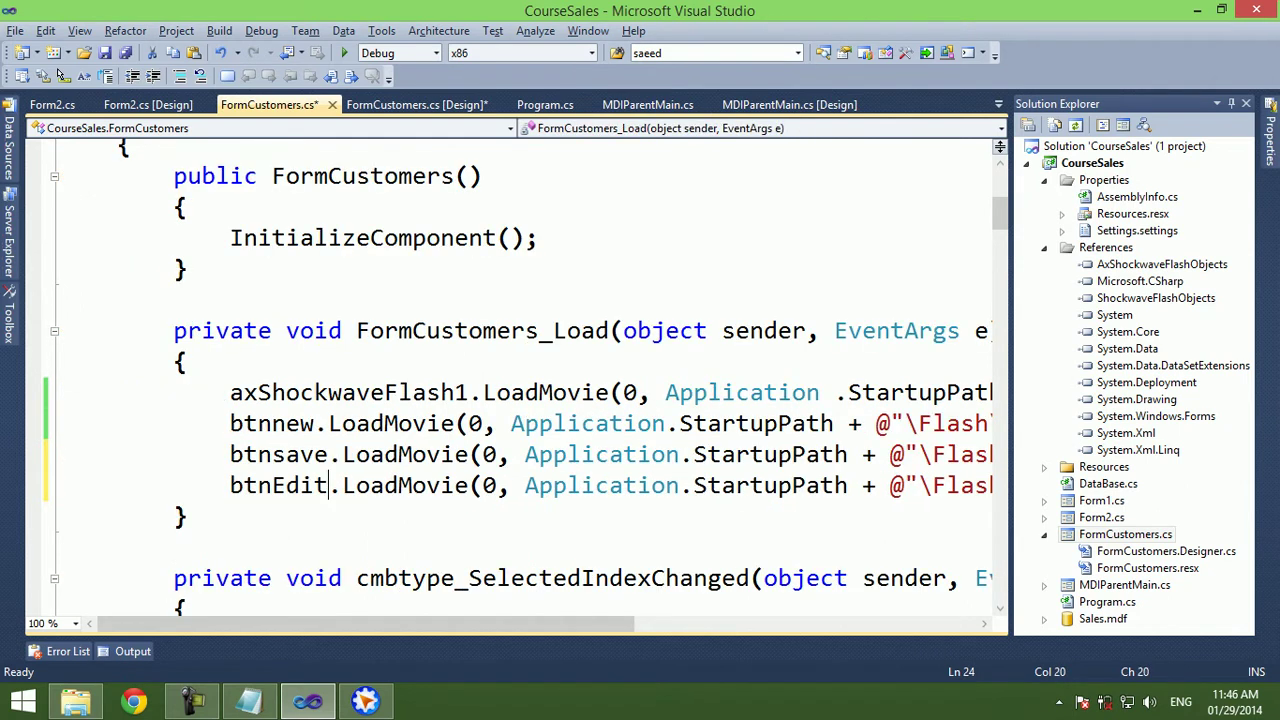
left_click(343, 53)
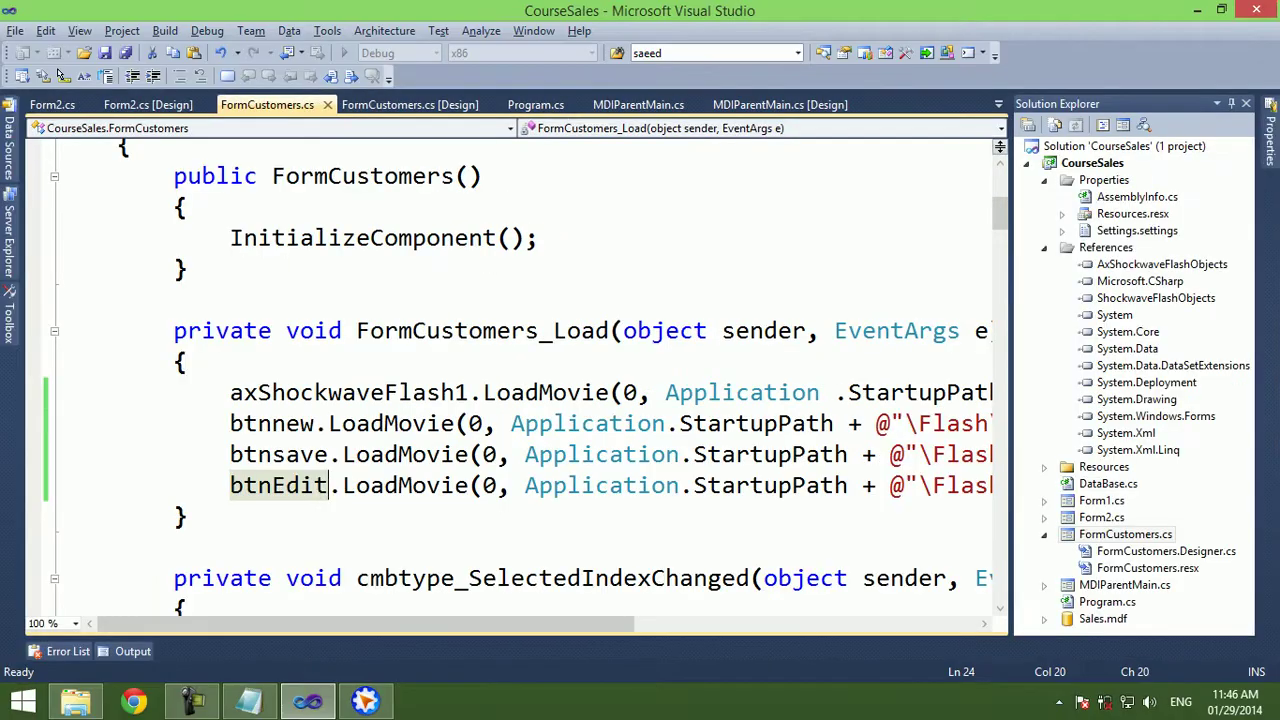
Move the Flash control left below lstphone and test-run the form's Save Update, Save, New Record buttons.
right_click(614, 263)
left_click(657, 277)
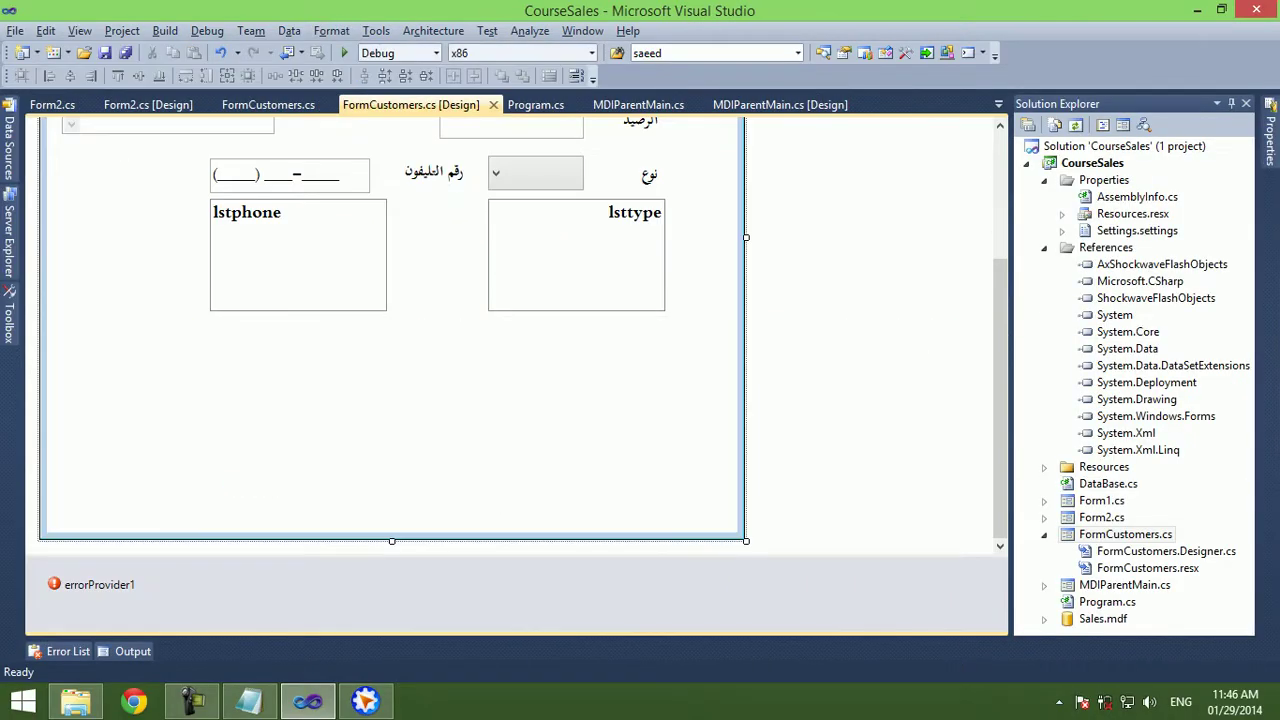
left_click_drag(702, 374, 182, 432)
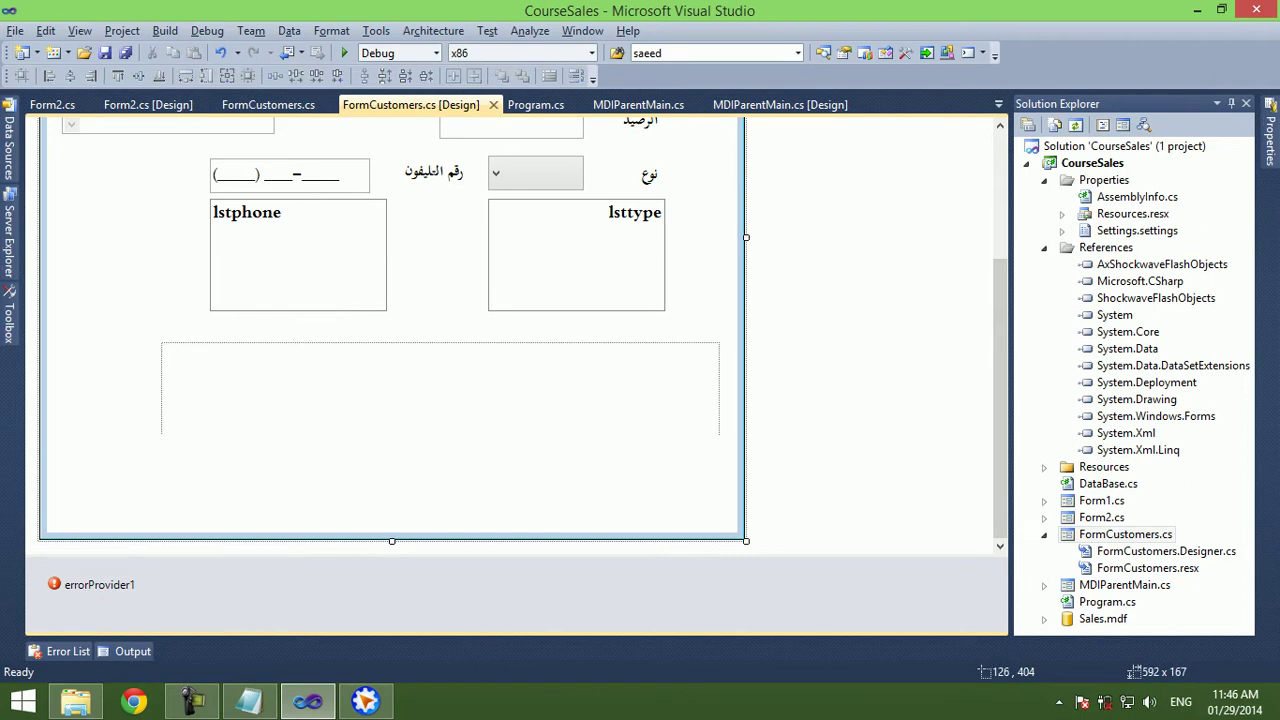
left_click_drag(720, 342, 48, 436)
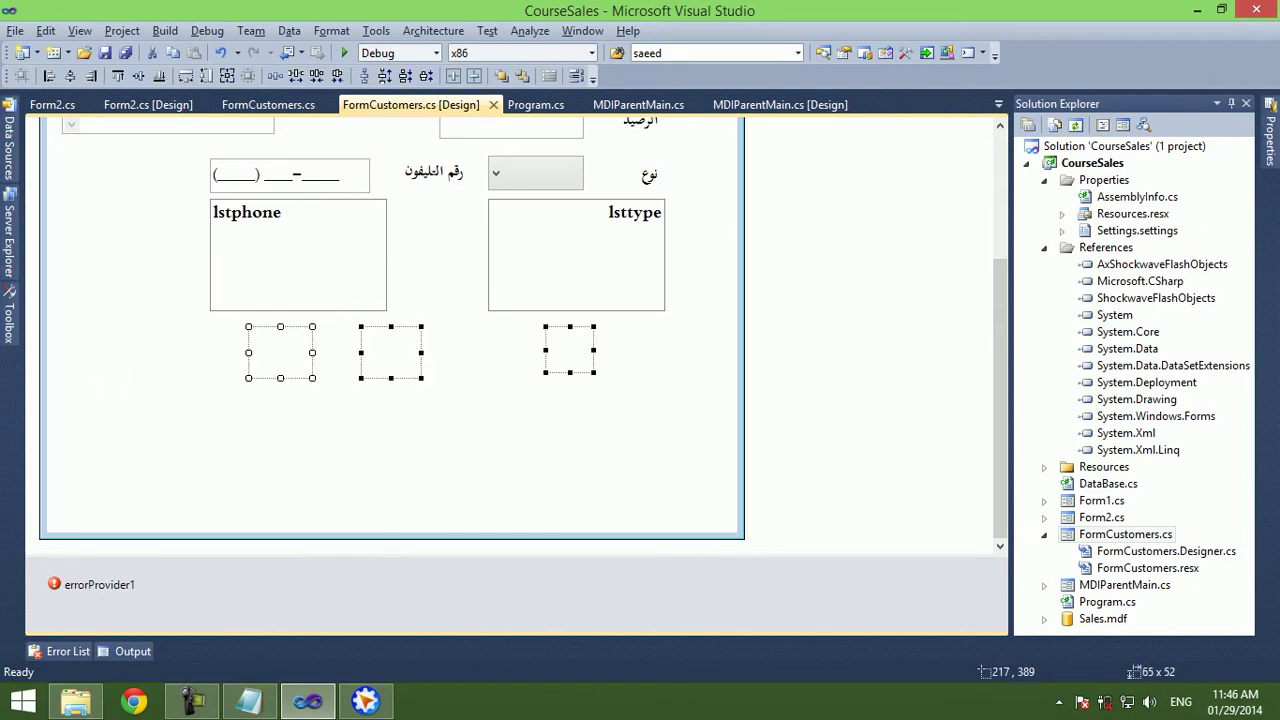
double_click(280, 352)
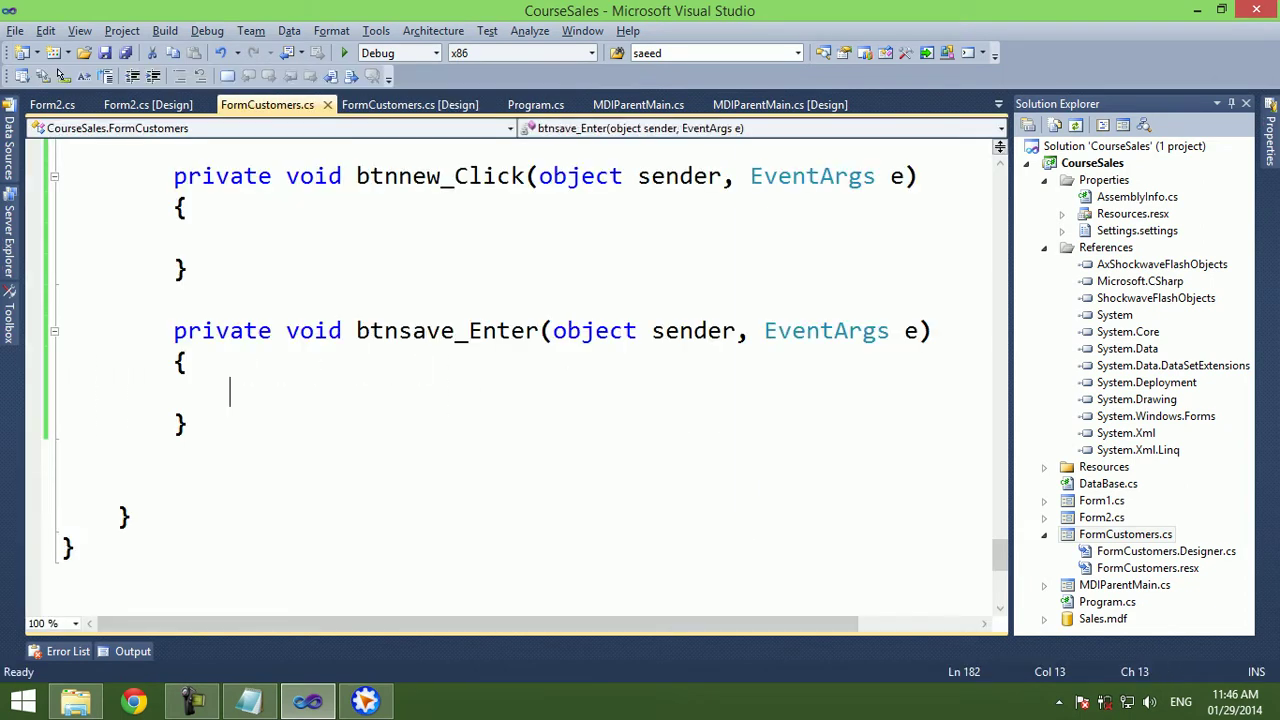
right_click(264, 328)
left_click(300, 340)
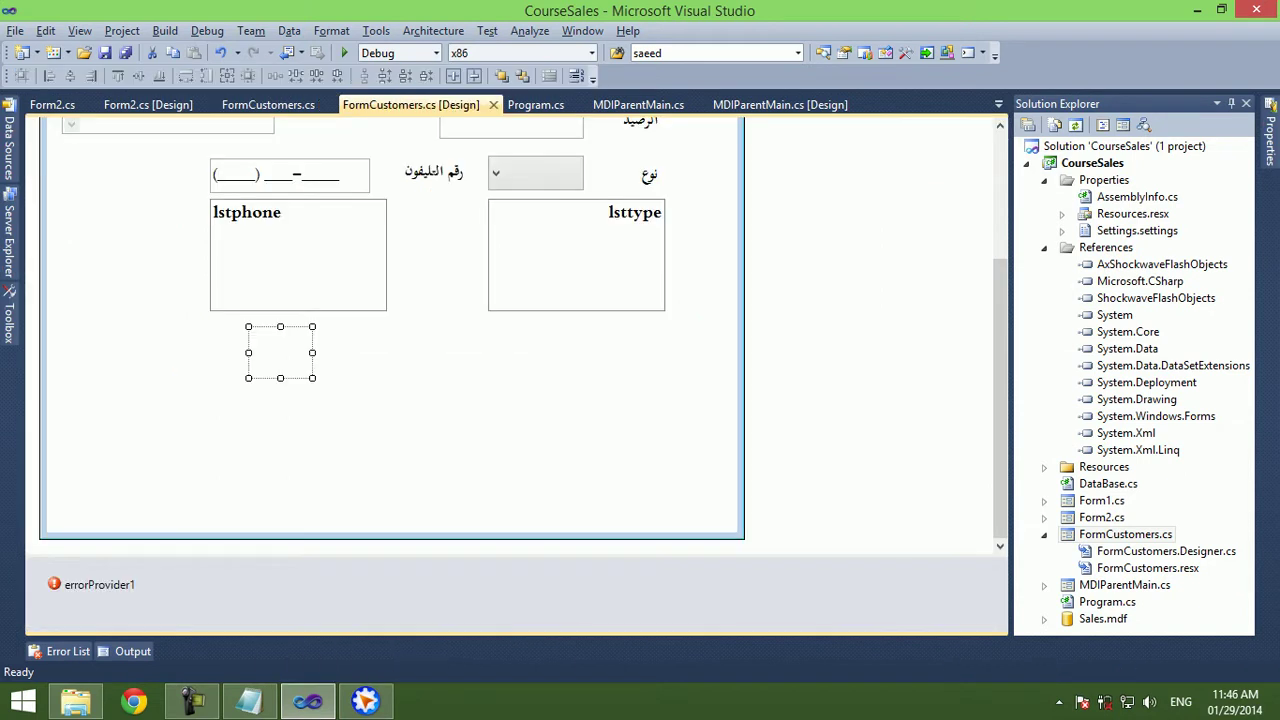
left_click_drag(280, 352, 207, 352)
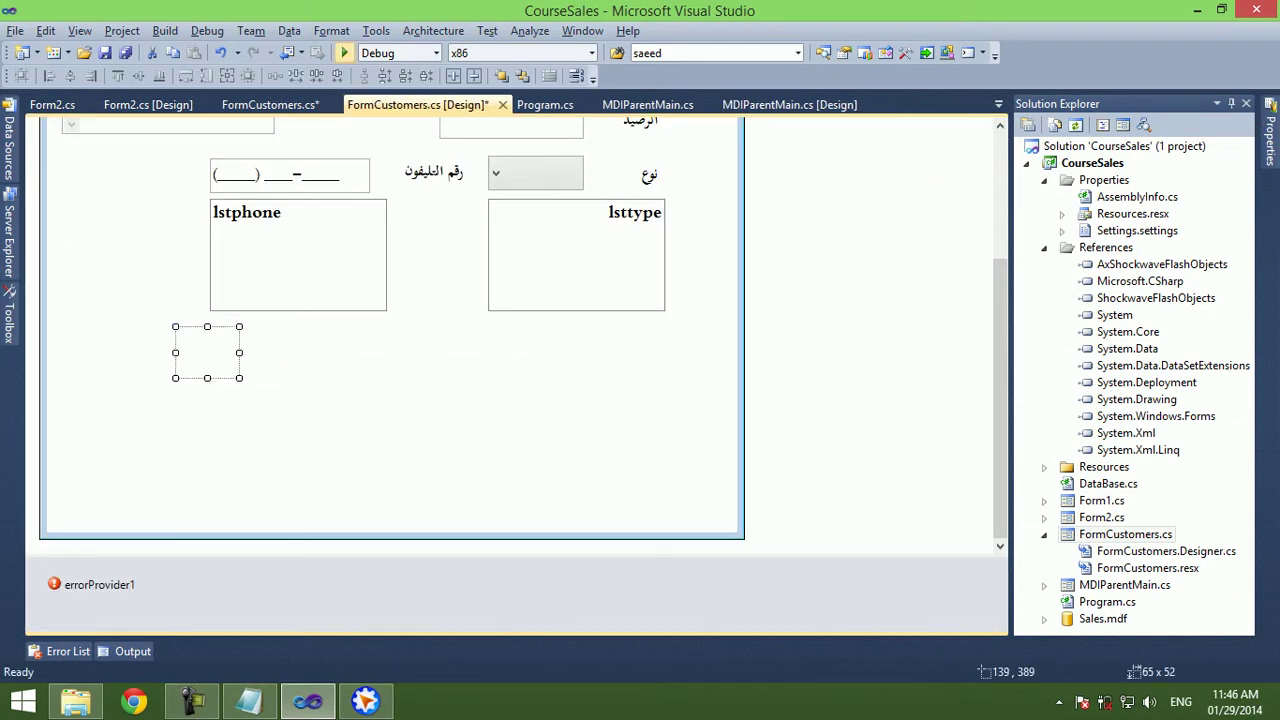
key("F5")
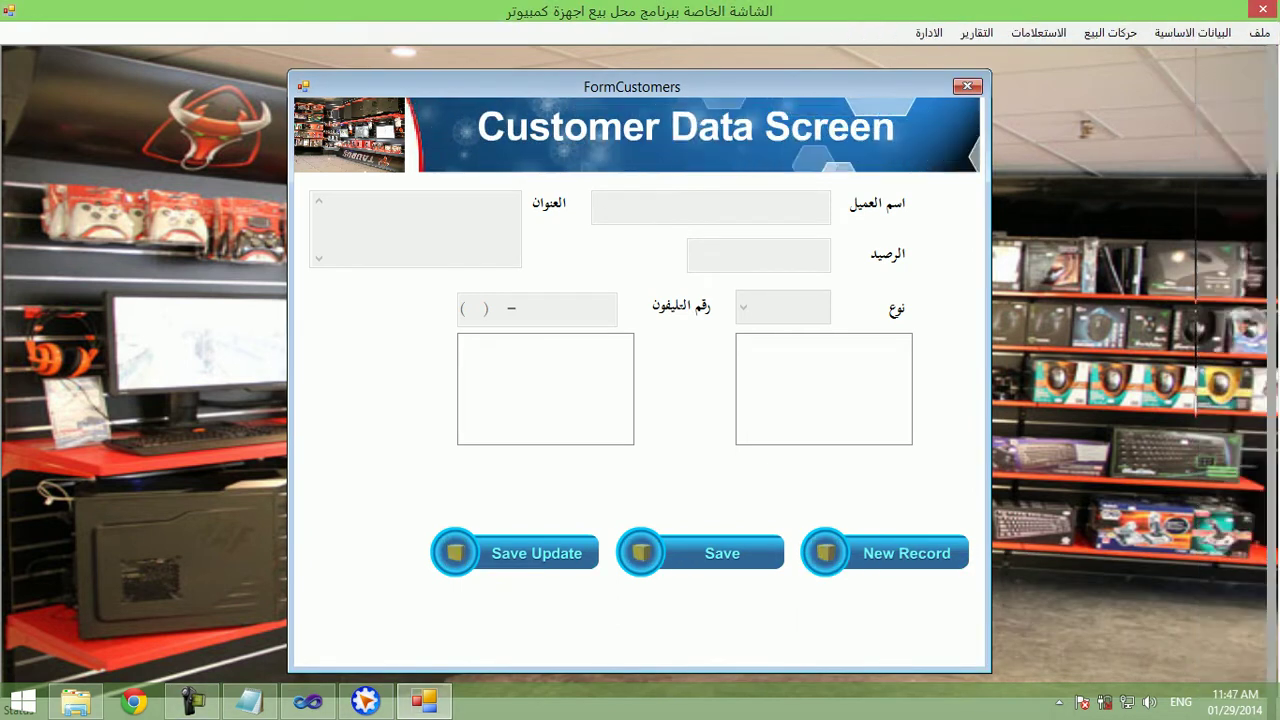
key("alt+F4")
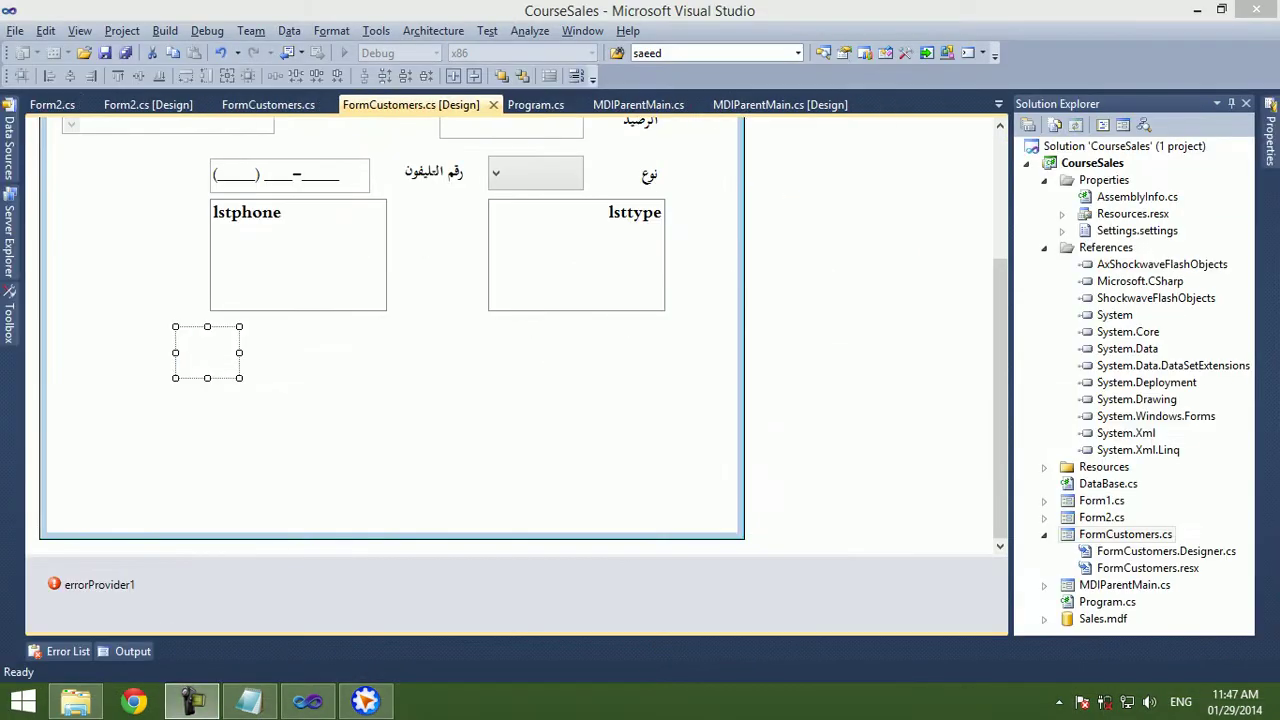
Shift the three Flash button controls right and relaunch the form to check them.
left_click_drag(126, 326, 709, 435)
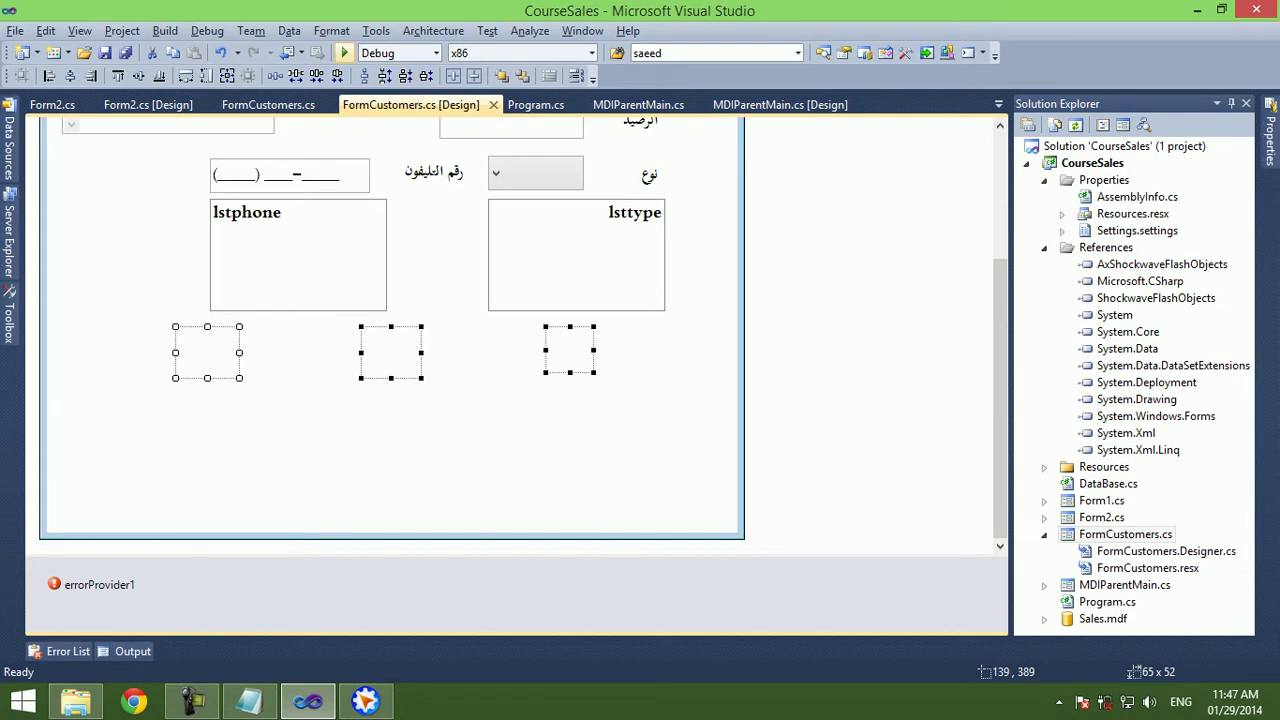
left_click(344, 52)
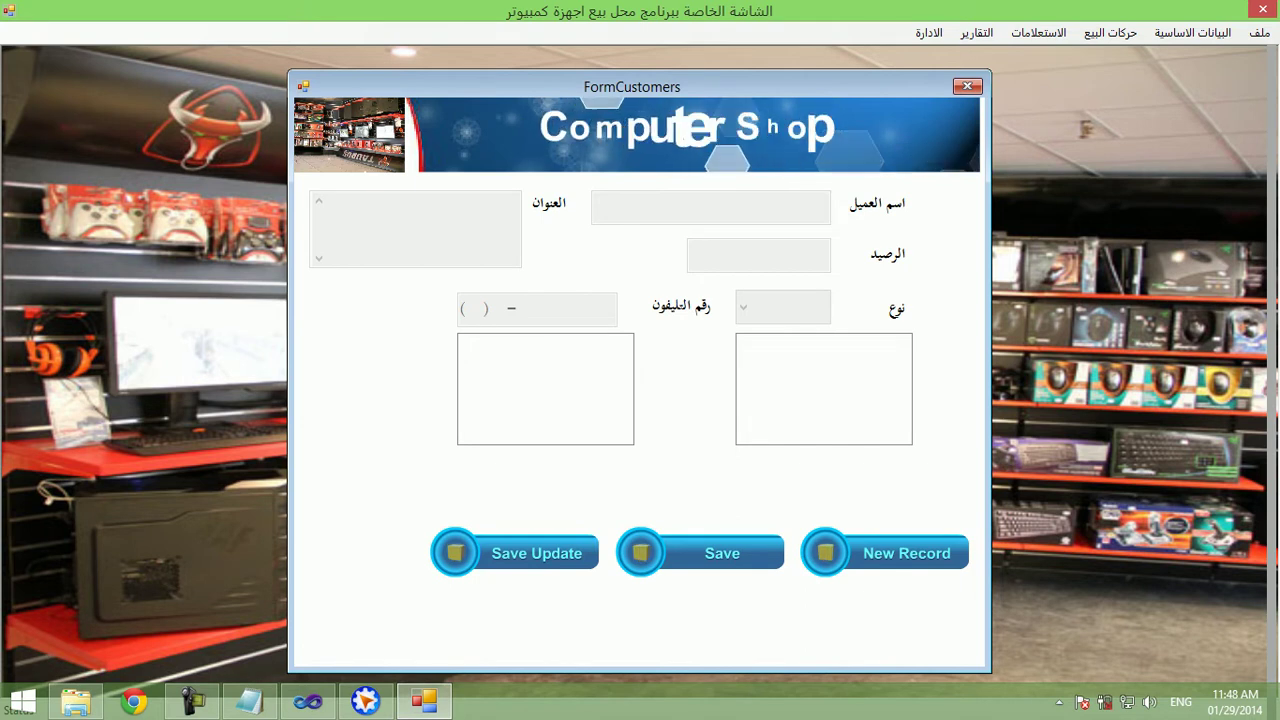
key("alt+Tab")
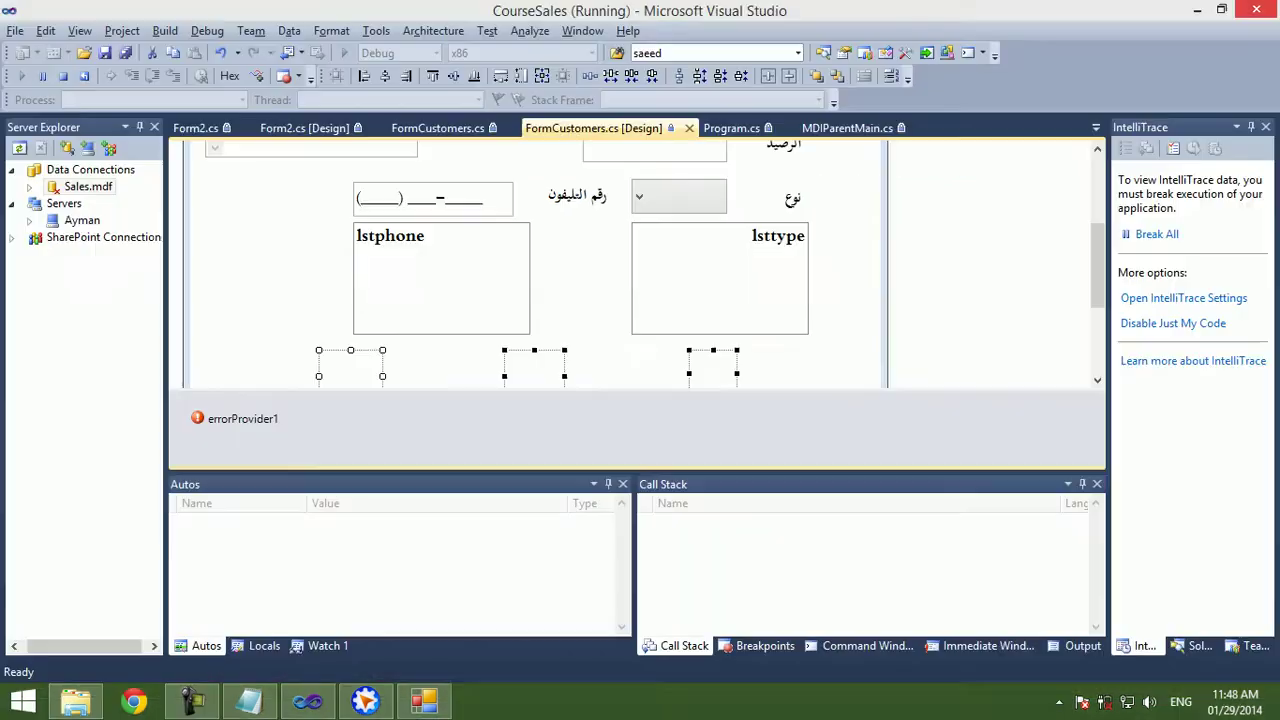
key("shift+F5")
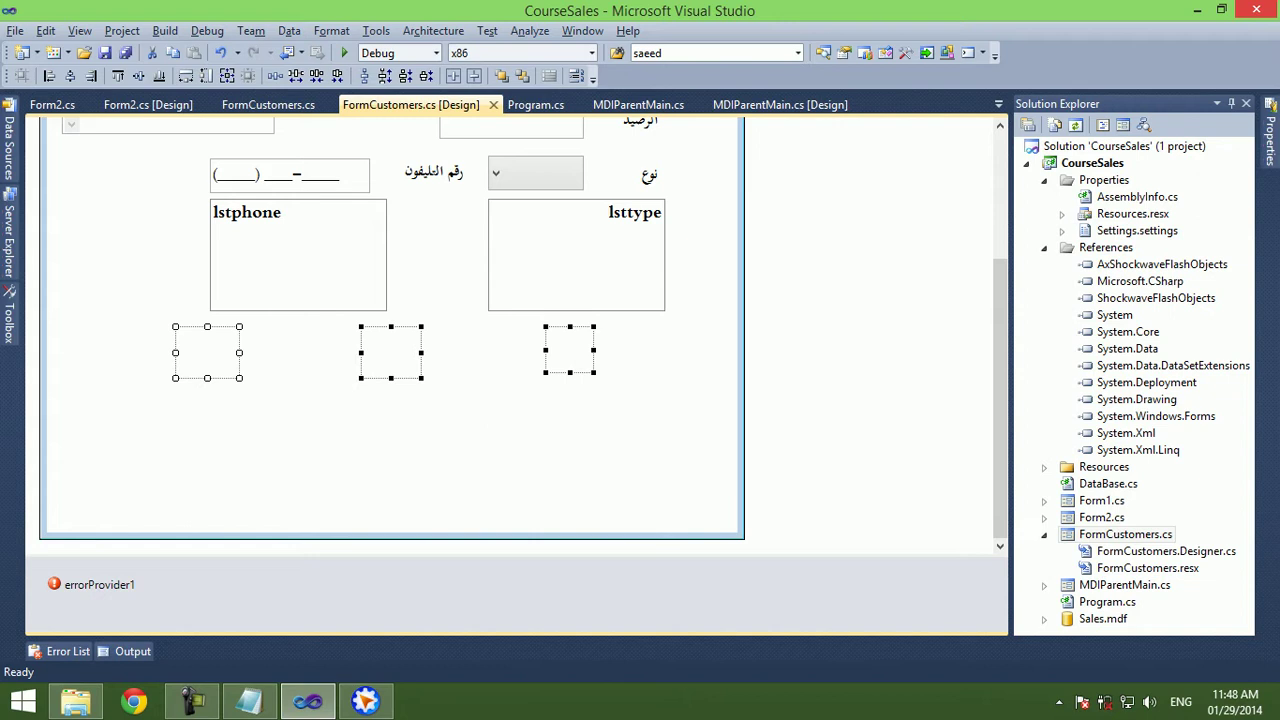
mouse_move(570, 349)
left_mouse_down()
mouse_move(705, 354)
mouse_move(694, 355)
left_mouse_up()
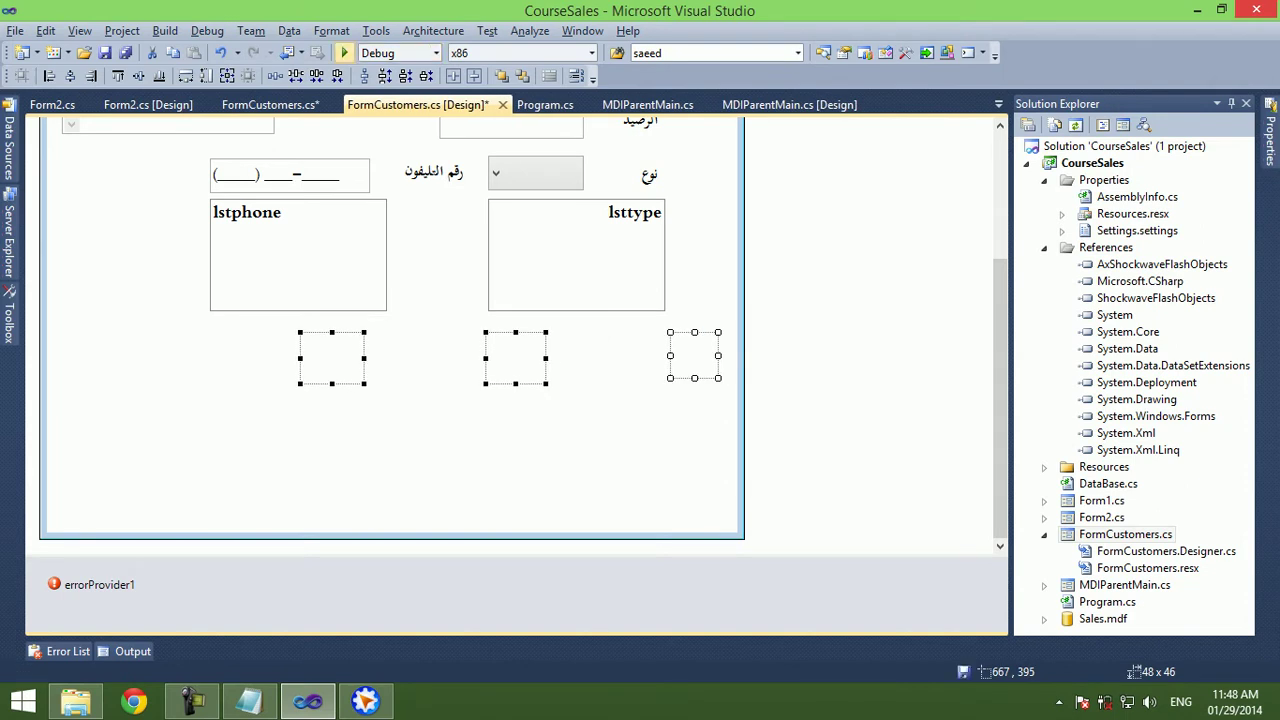
key("F5")
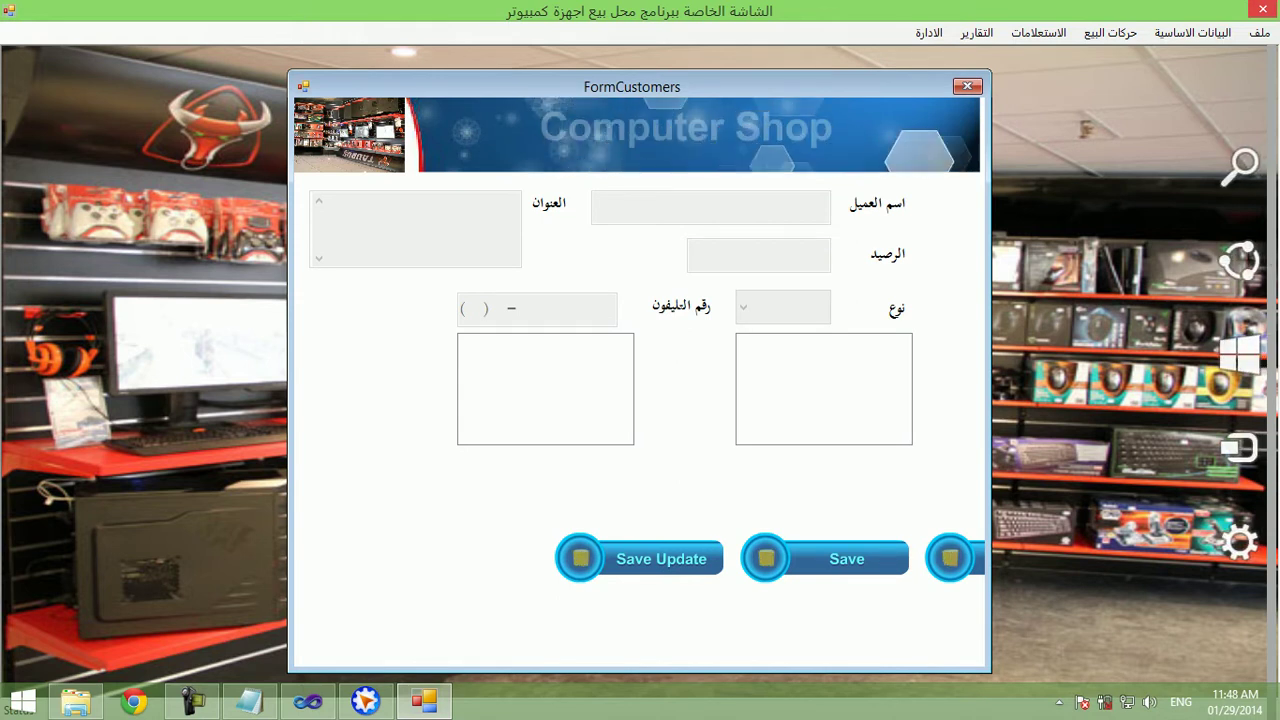
left_click(1256, 9)
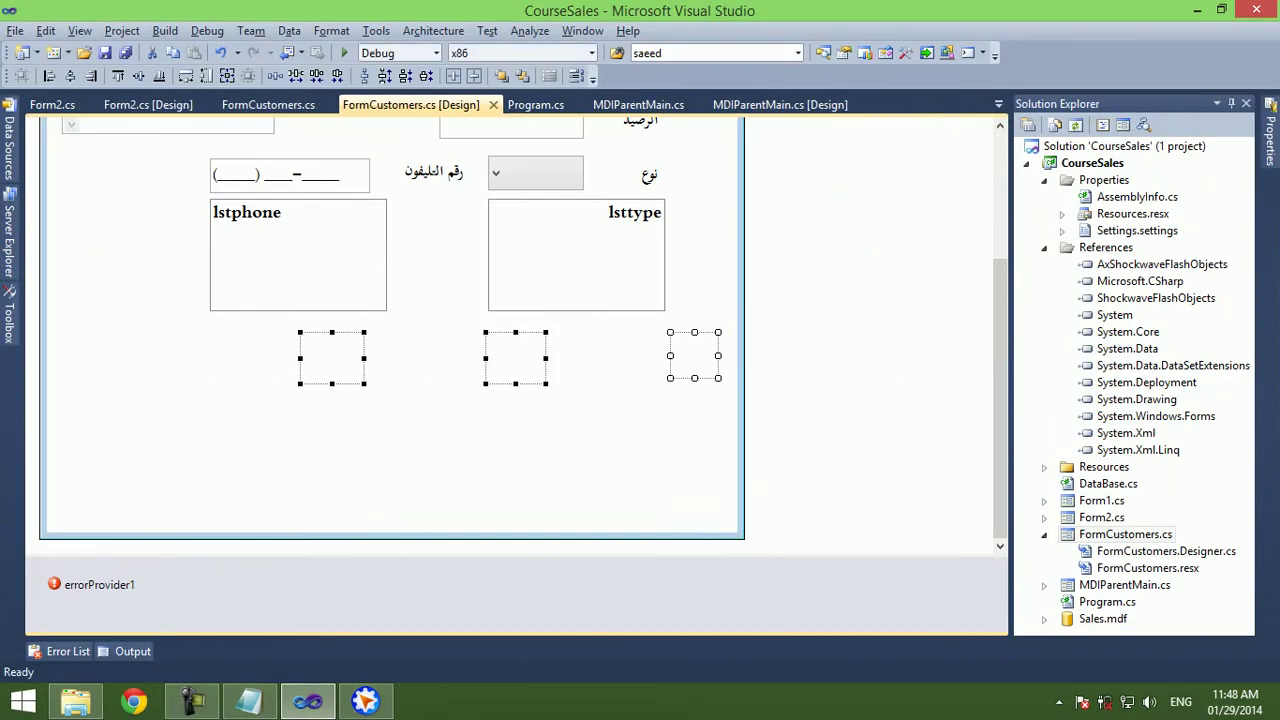
Browse the Flash control's properties down to Menu, then move the three controls about 70 px left.
right_click(704, 360)
left_click(760, 597)
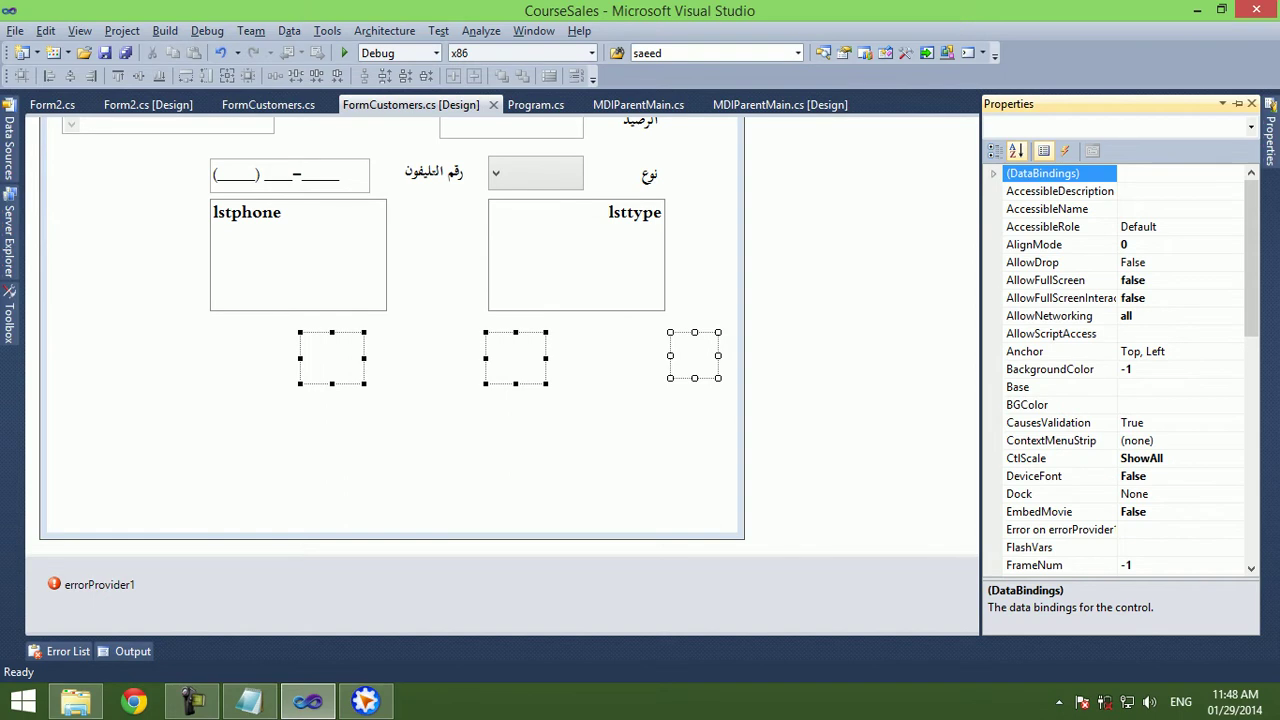
left_click(1049, 315)
scroll(1120, 370, "down", 1)
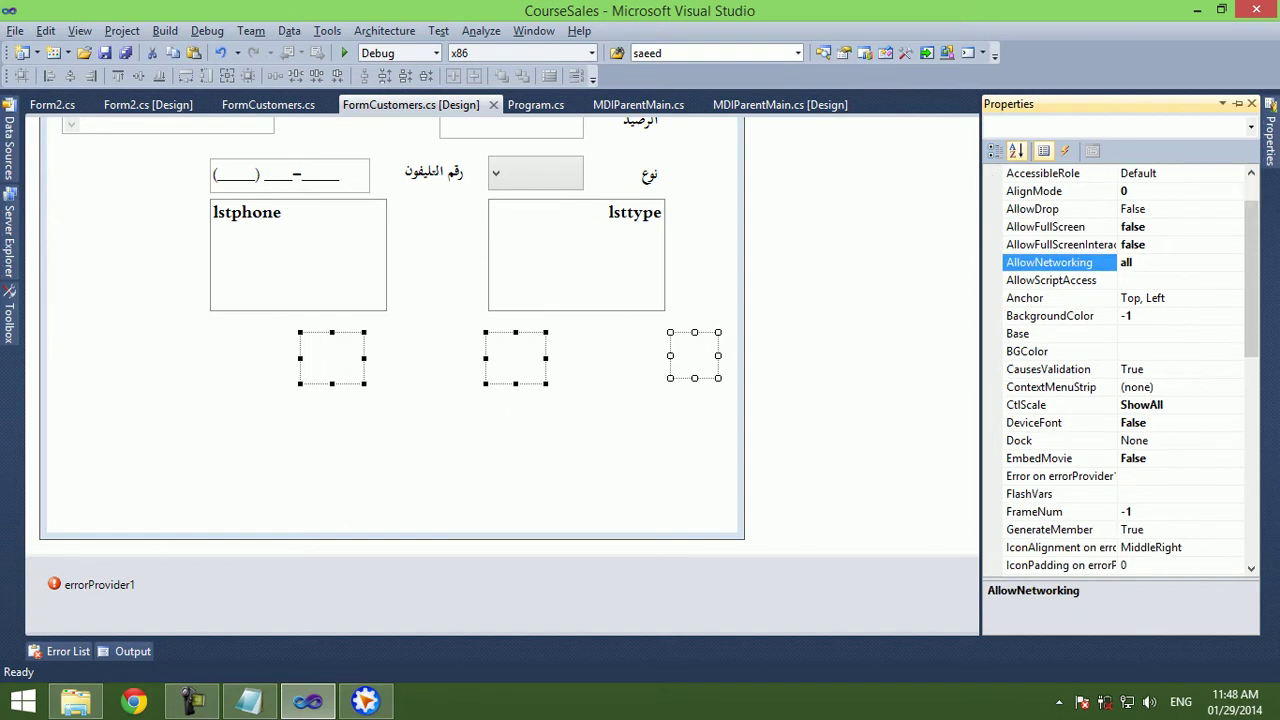
left_click(1030, 404)
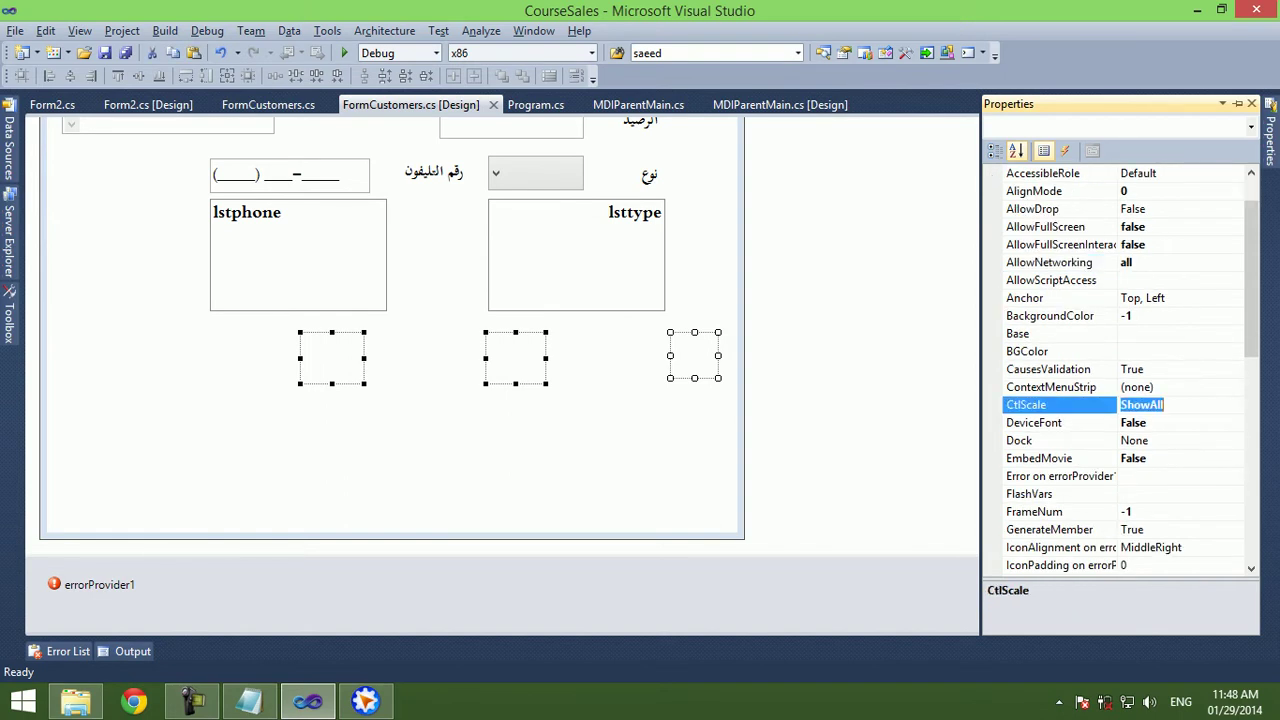
key("Down")
scroll(1130, 370, "down", 1)
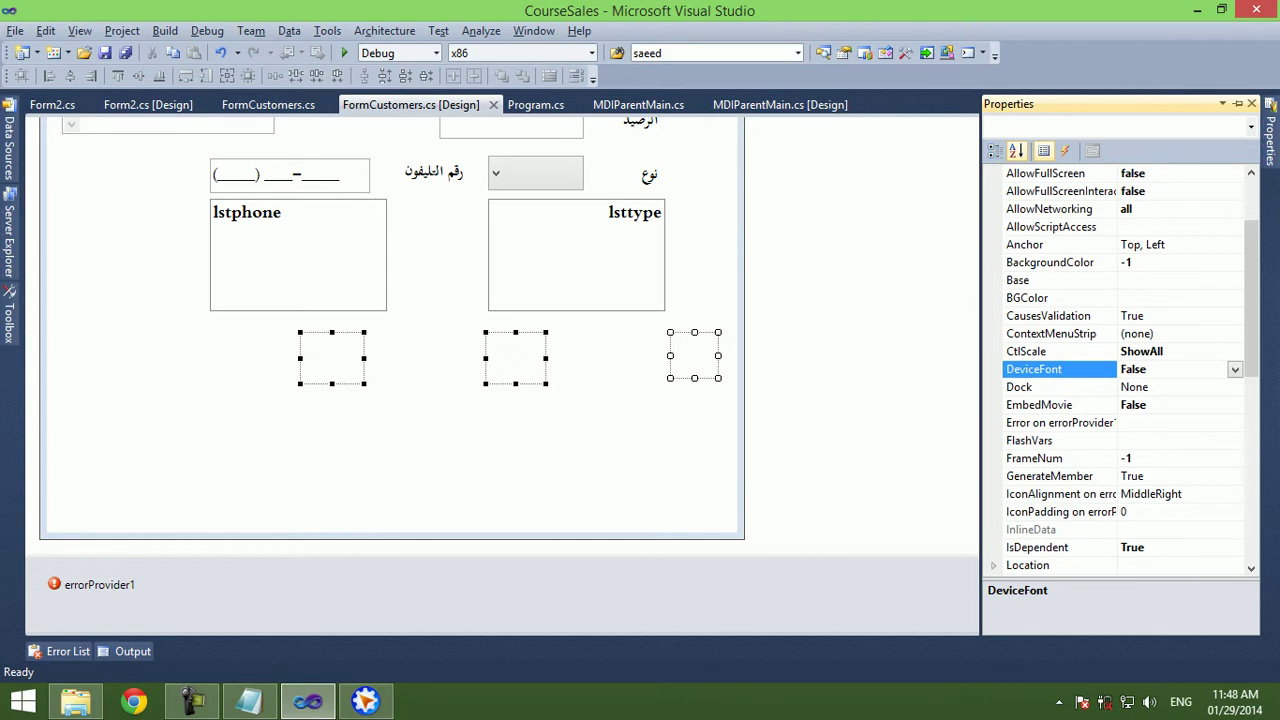
key("Down")
key("Down")
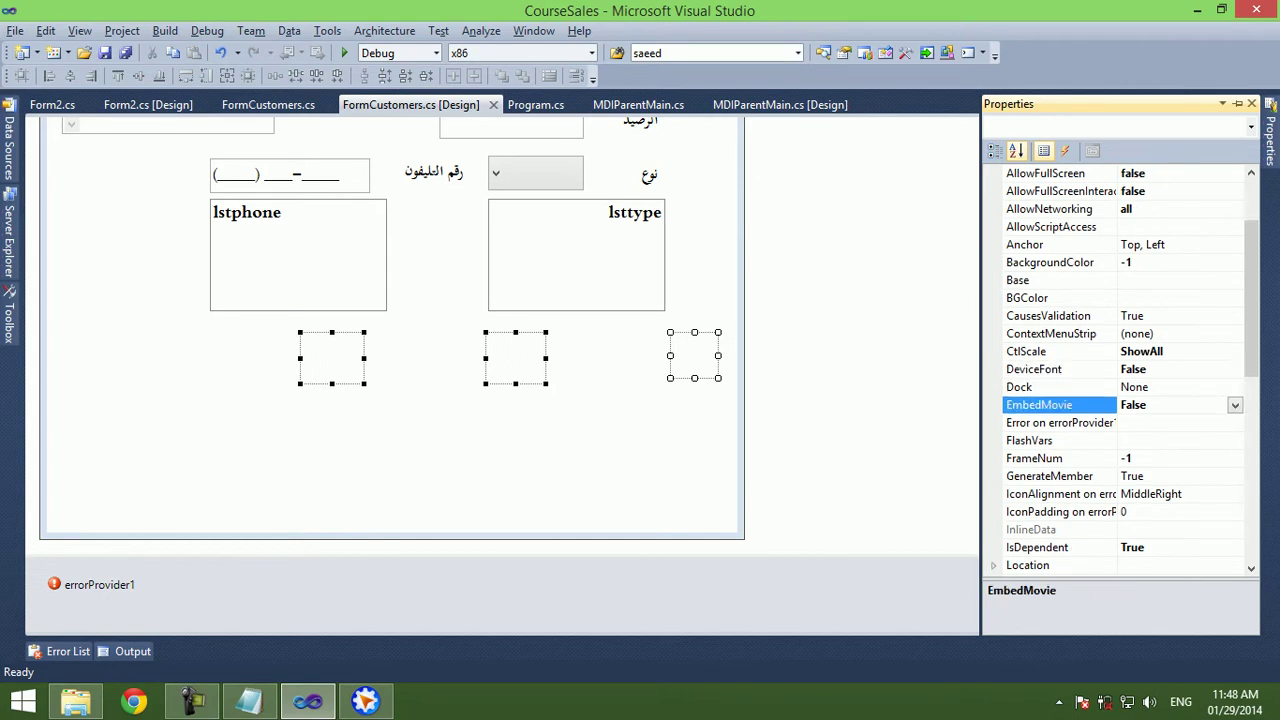
scroll(1120, 370, "down", 3)
key("Down")
key("Down")
key("Down")
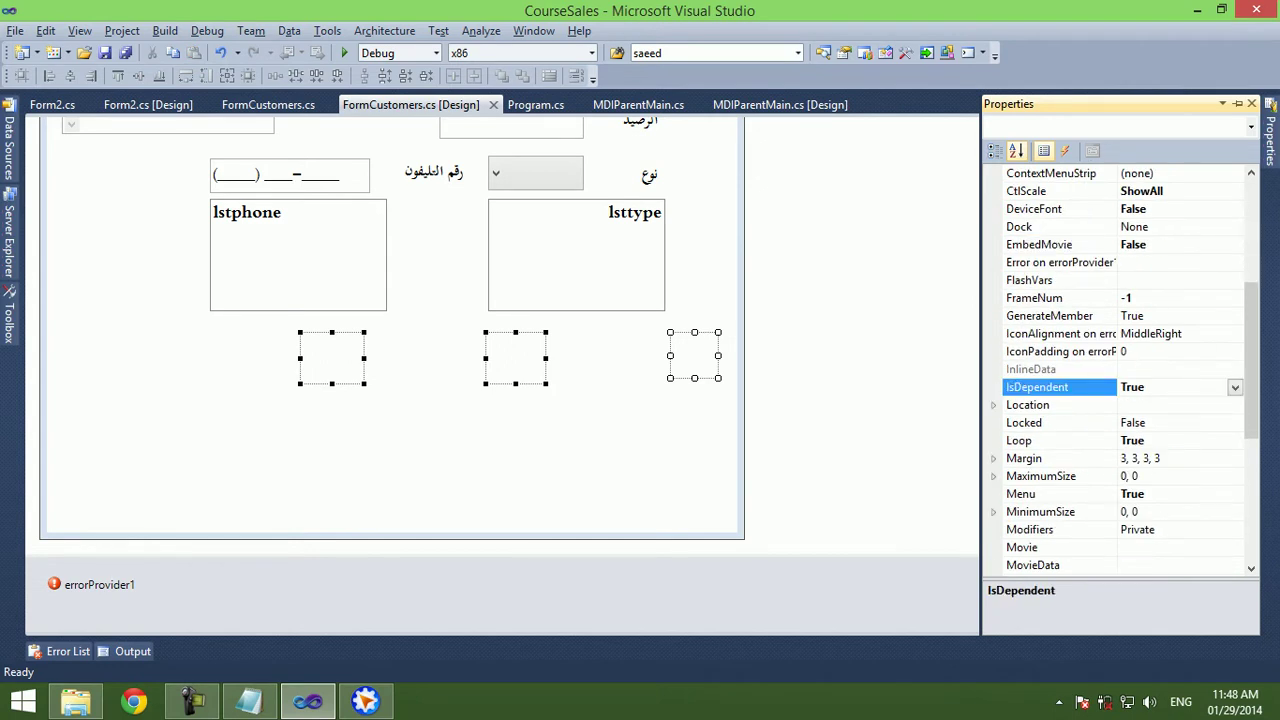
key("Down")
key("Down")
key("Down")
scroll(1120, 370, "down", 2)
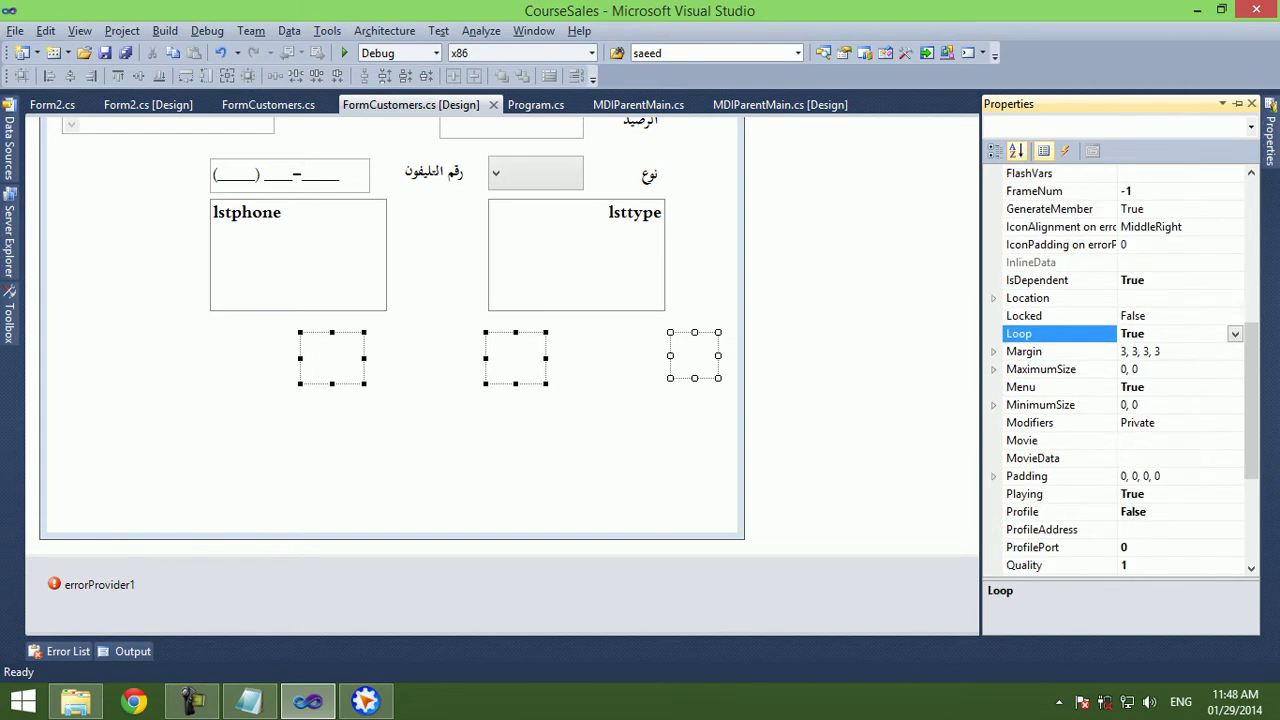
scroll(1120, 370, "down", 1)
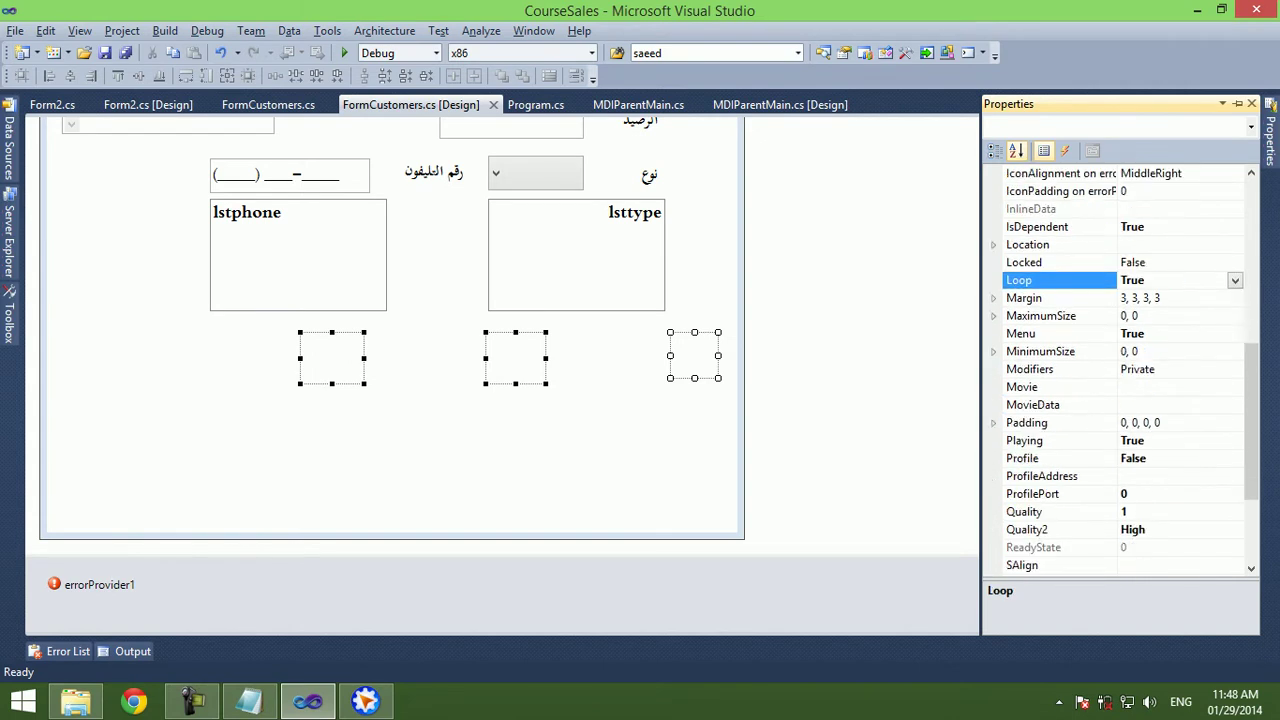
key("Down")
key("Down")
key("Down")
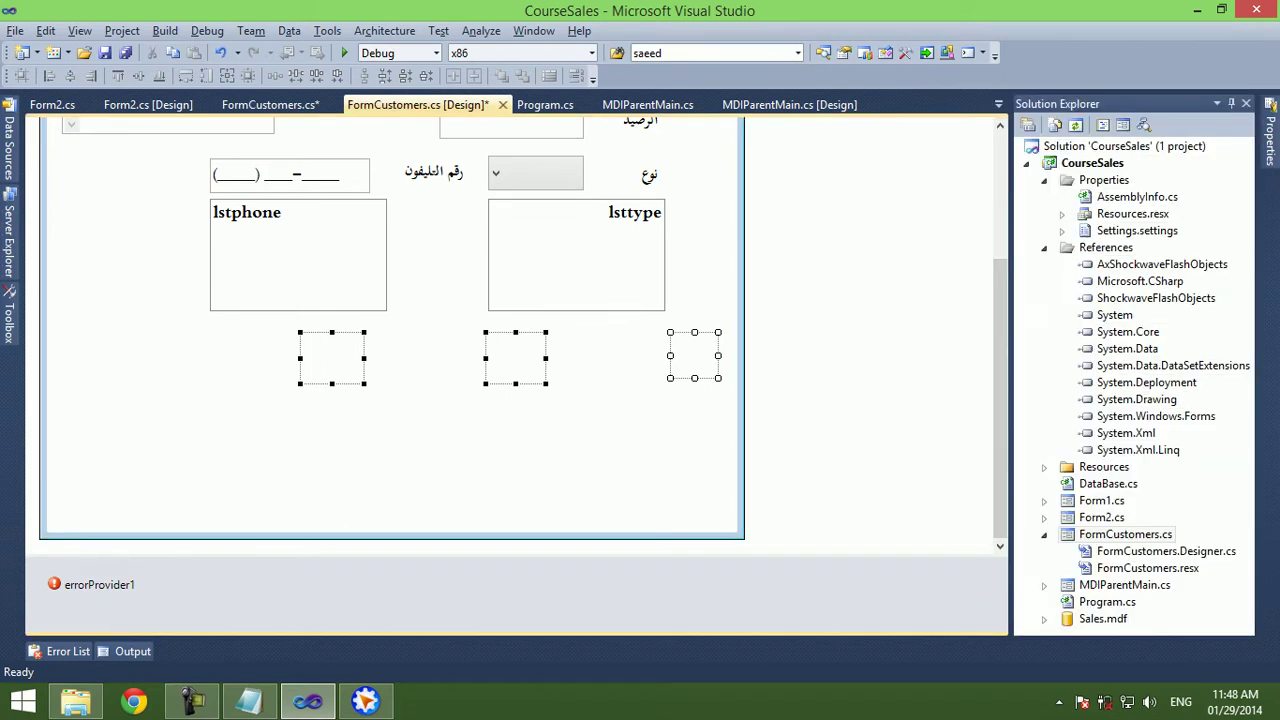
left_click_drag(695, 355, 625, 356)
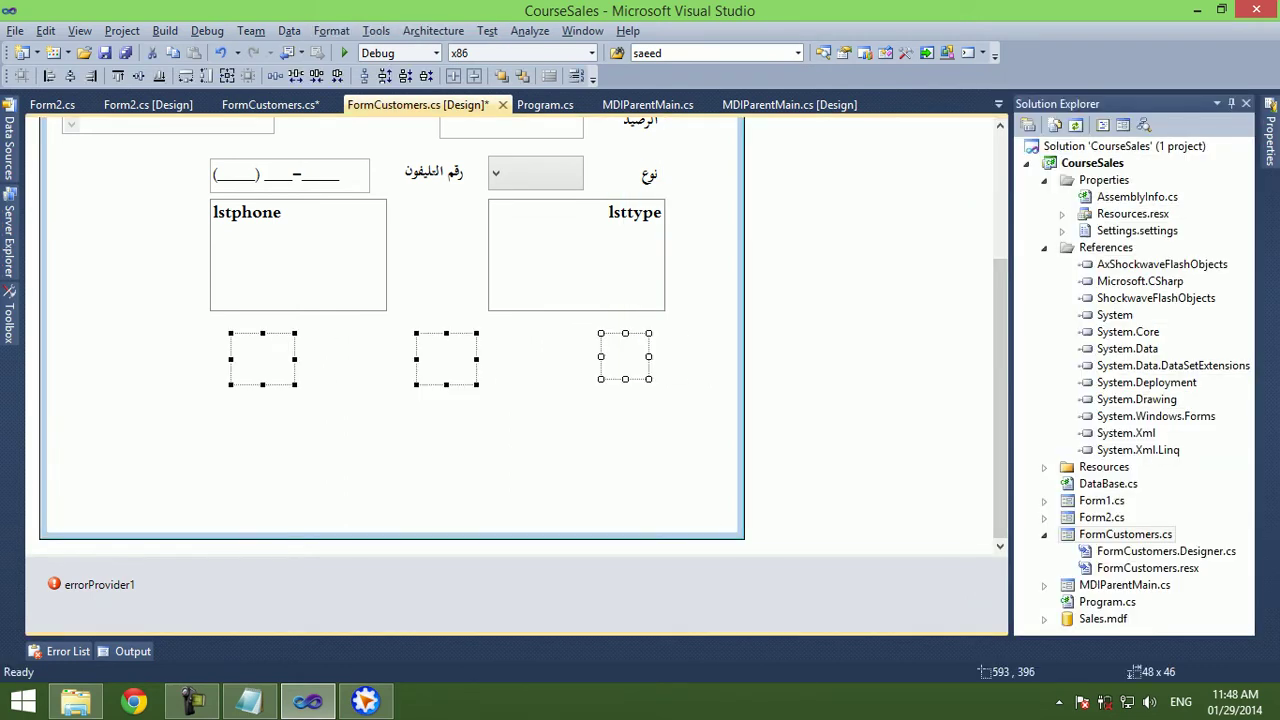
Test-run the form three times, undo a stray move, and remove two of the three Flash controls.
key("F5")
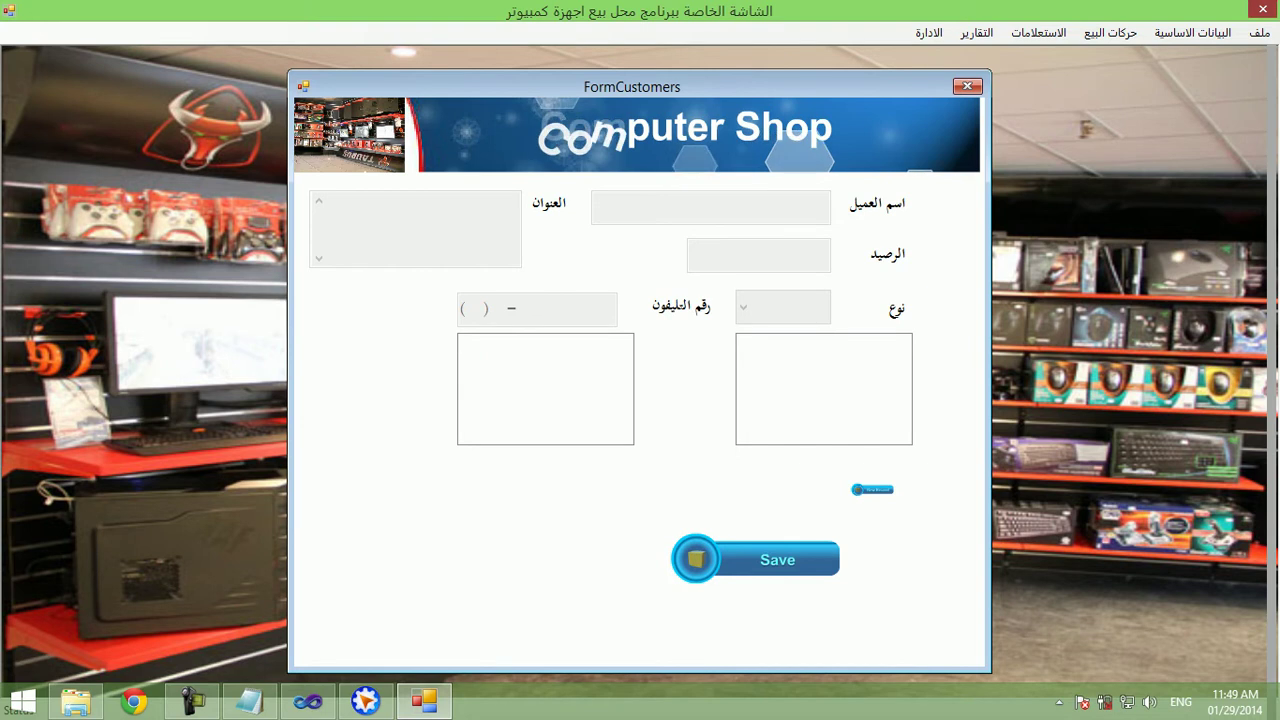
key("alt+F4")
left_click_drag(262, 358, 331, 357)
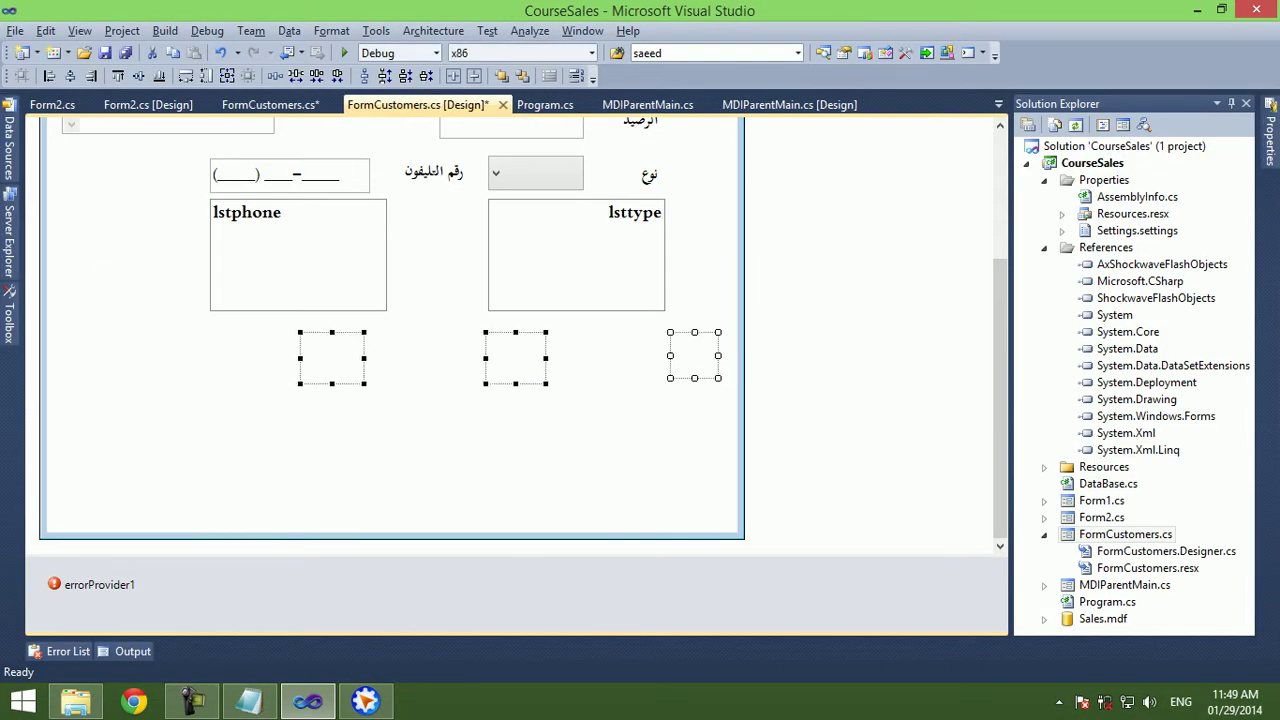
key("ctrl+z")
key("ctrl+z")
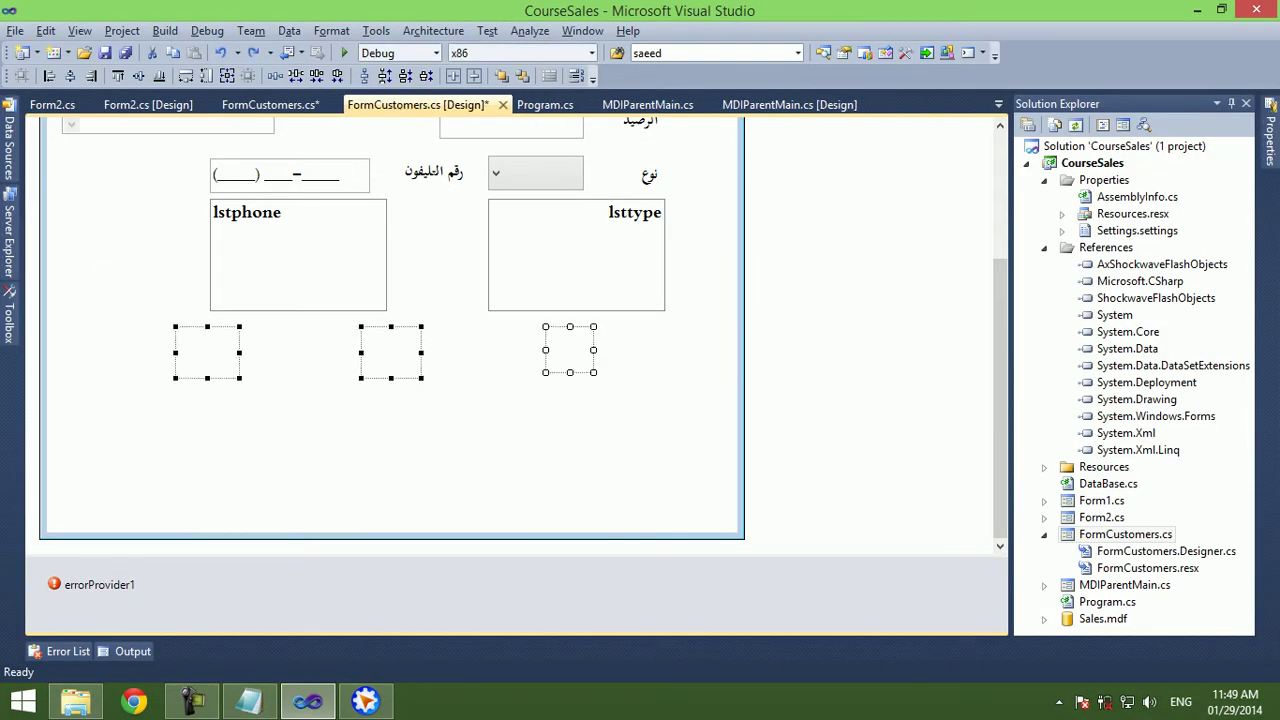
key("F5")
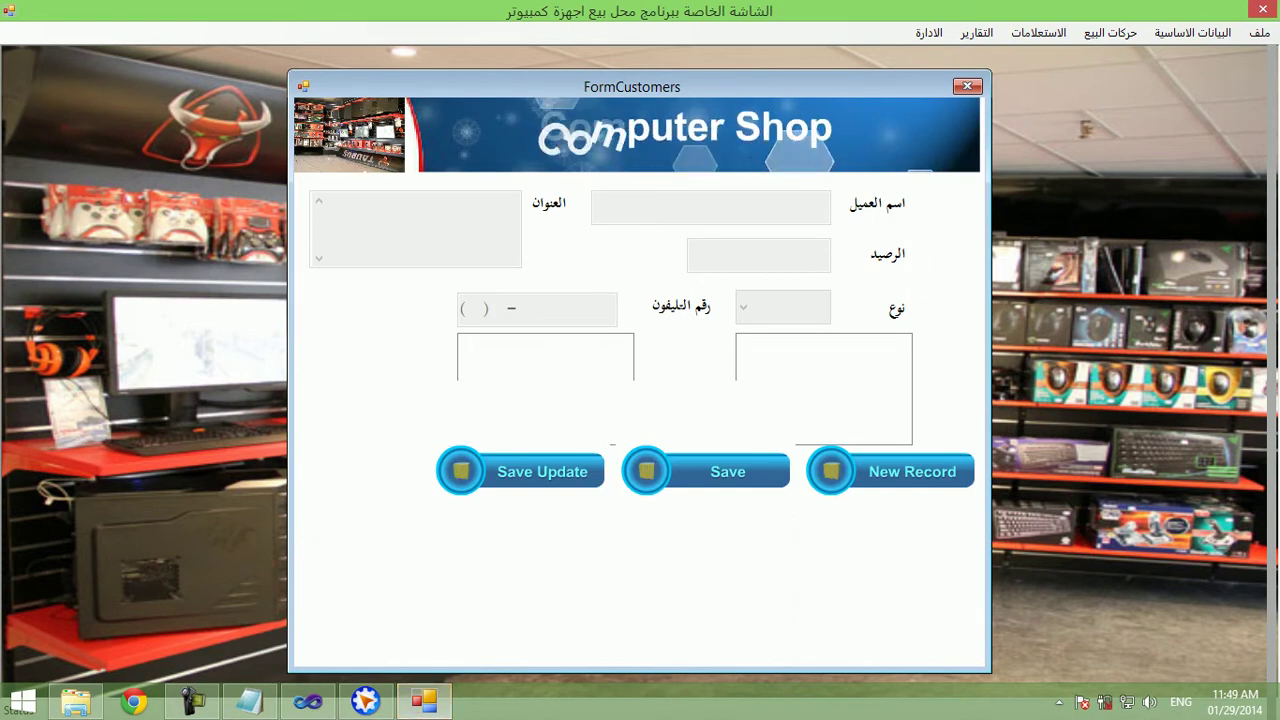
key("alt+F4")
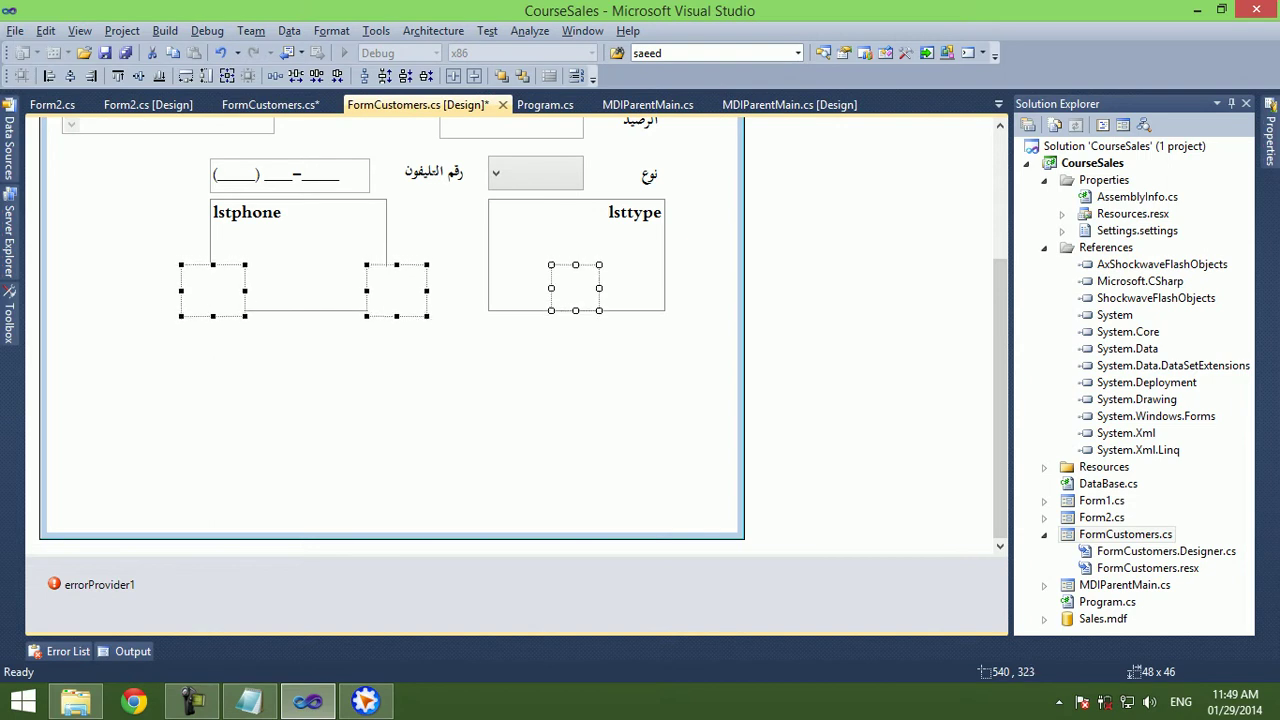
key("F5")
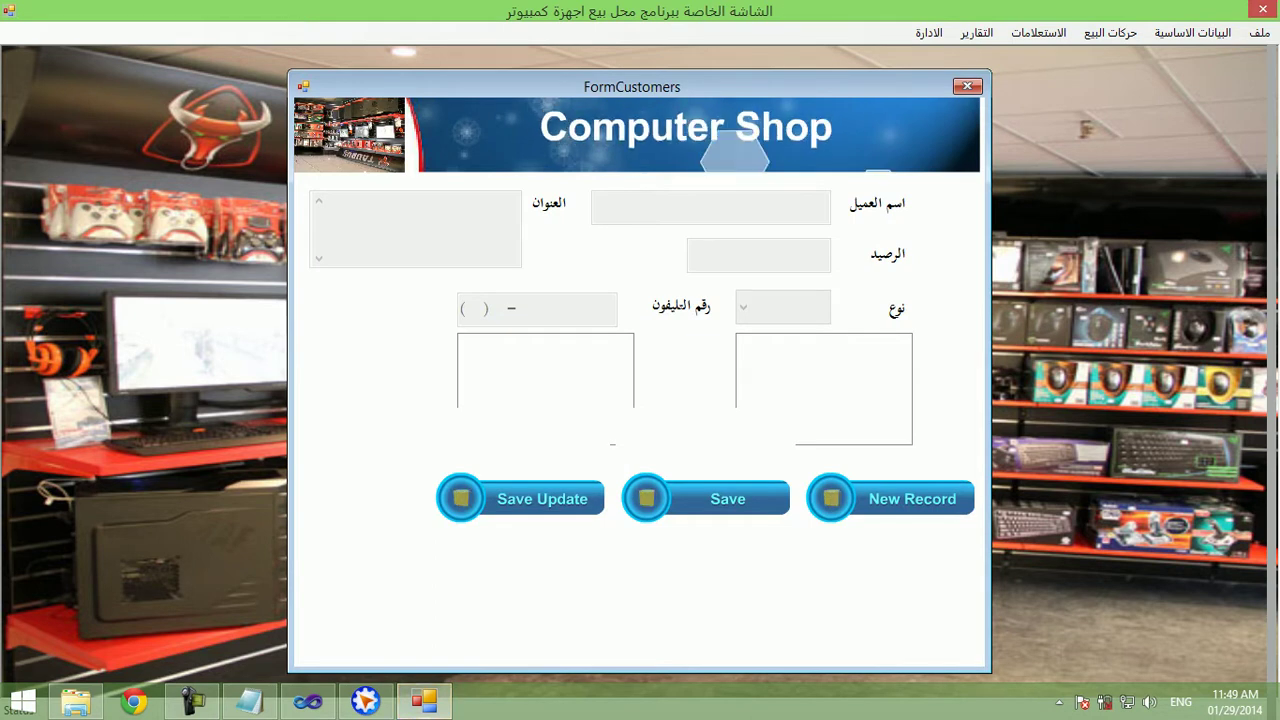
key("alt+F4")
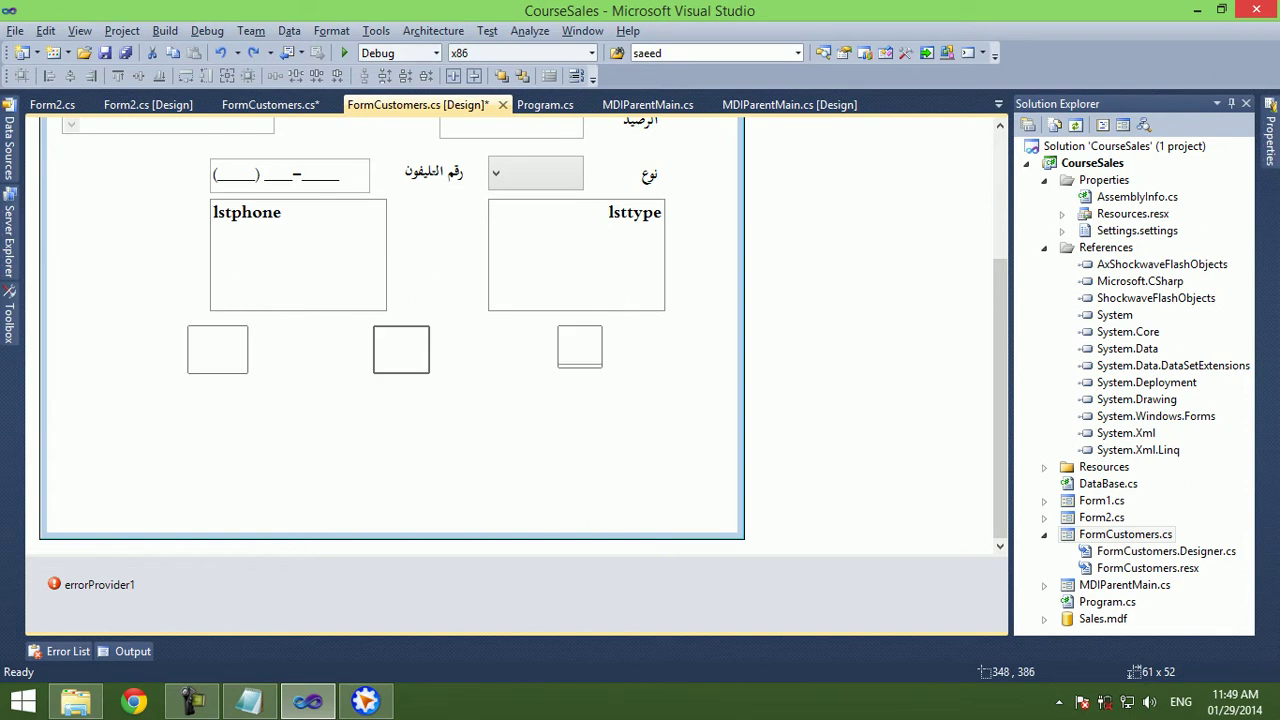
key("ctrl+z")
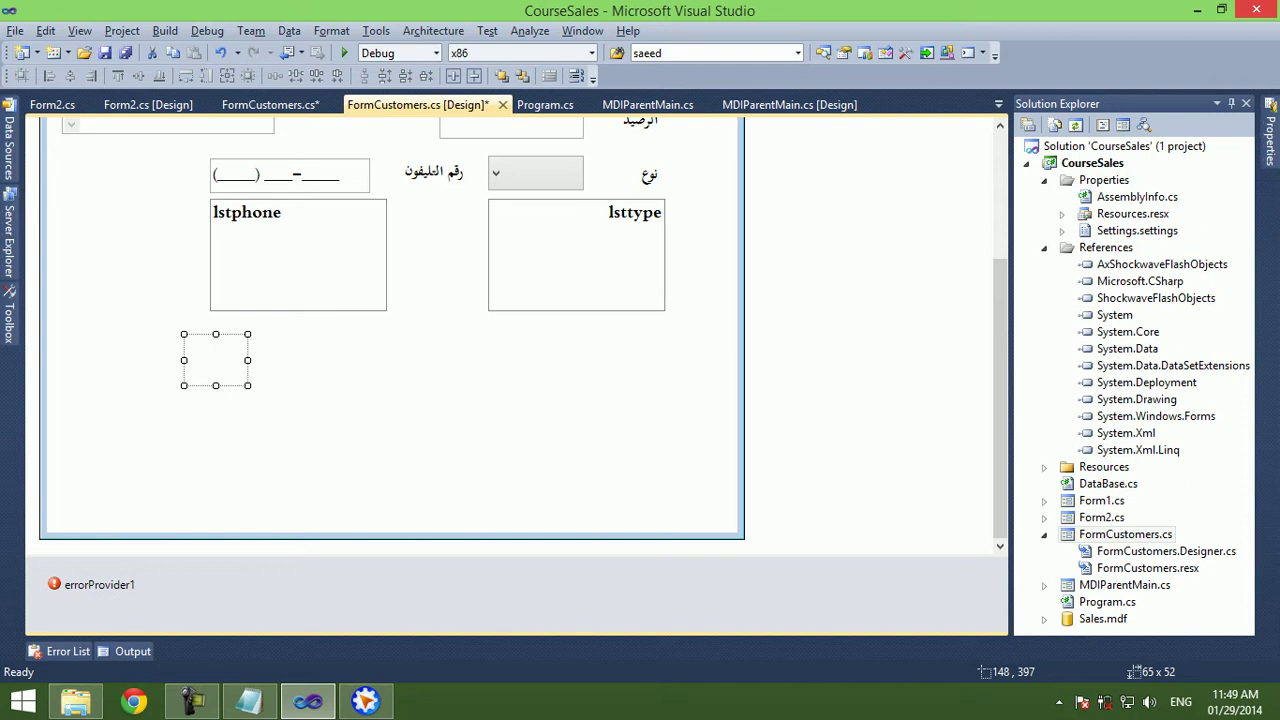
Delete the remaining Flash control and paste a copied one onto the form.
key("Delete")
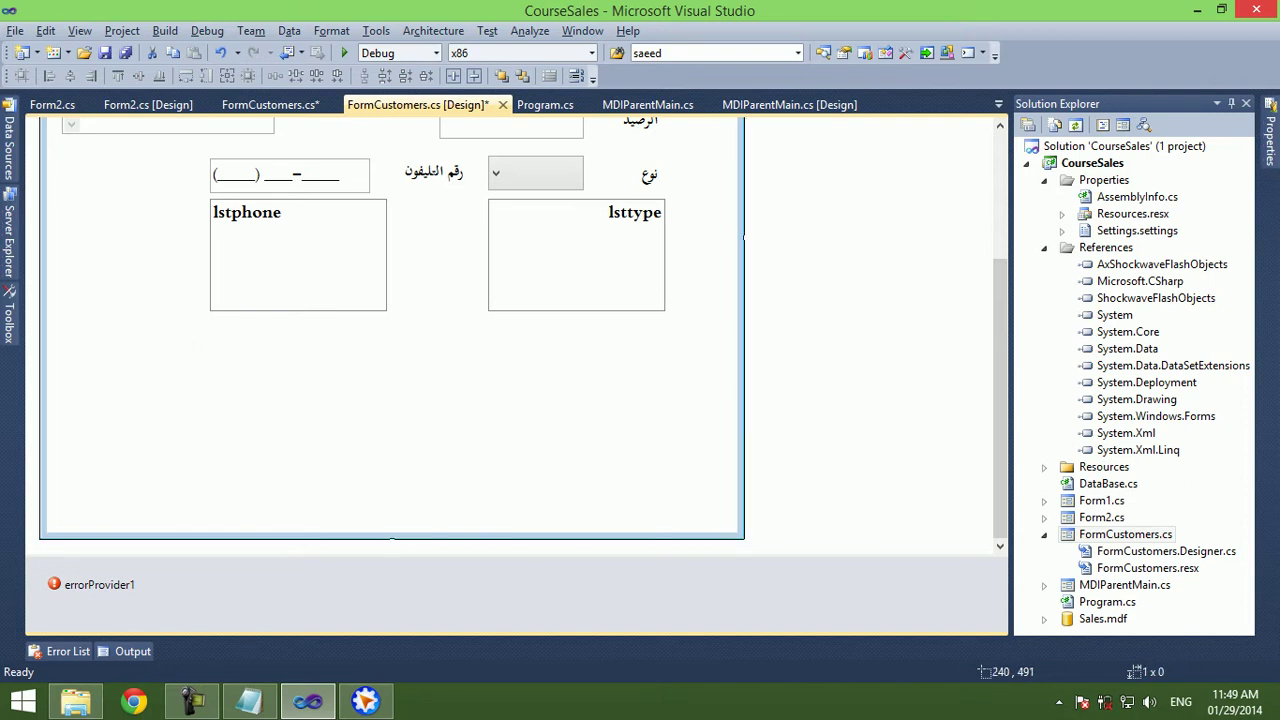
right_click(220, 366)
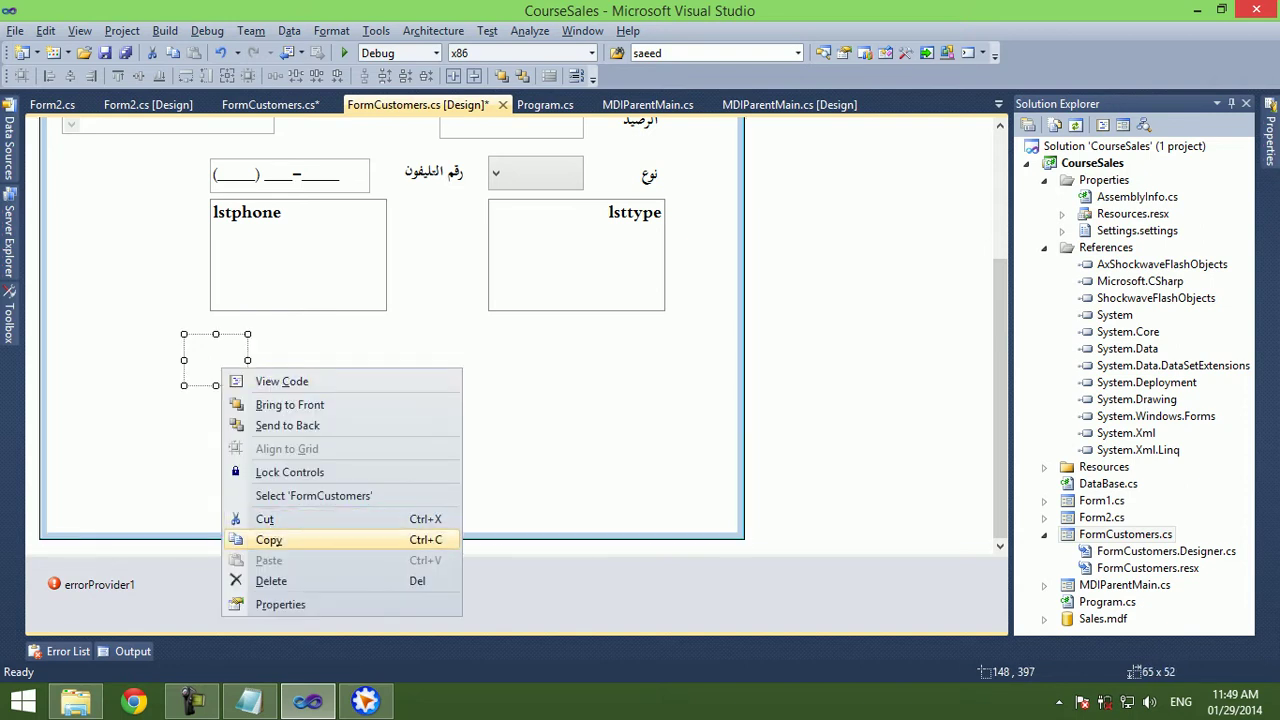
left_click(270, 537)
right_click(304, 486)
left_click(351, 545)
Resize the pasted Flash control to about 89x44 and move it to the form's left edge.
left_click_drag(392, 248, 364, 340)
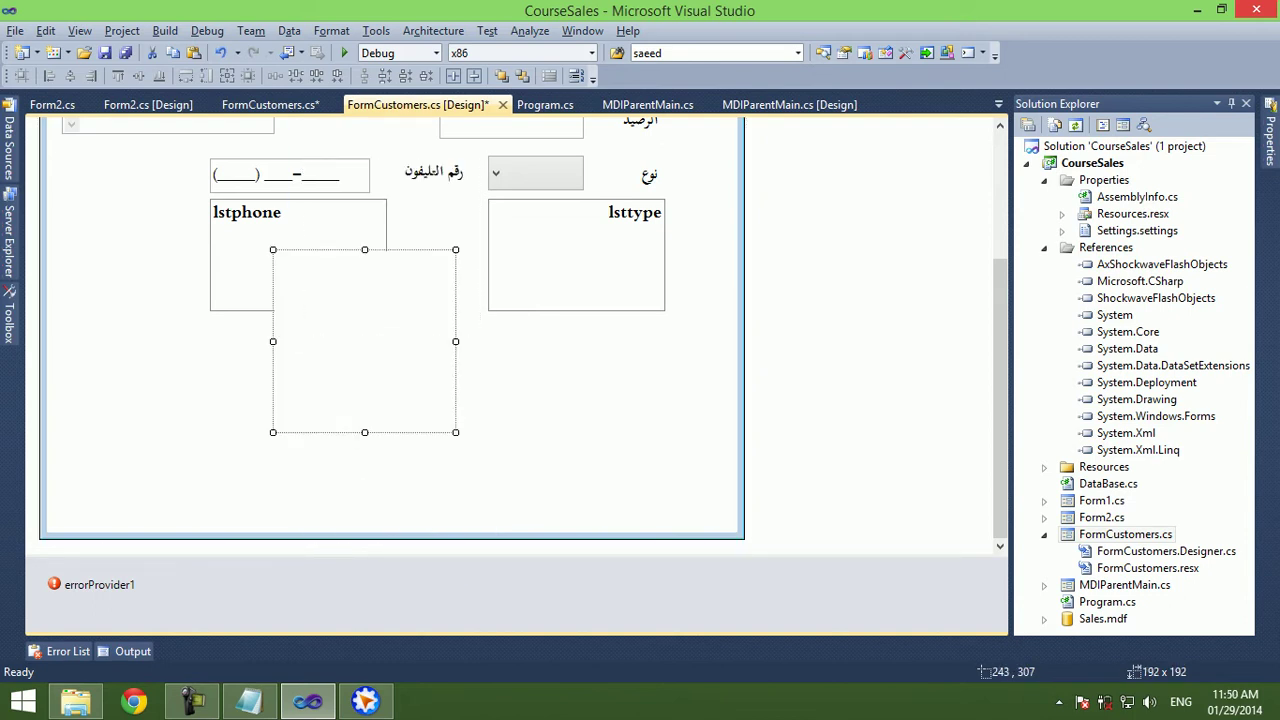
left_click_drag(273, 249, 371, 399)
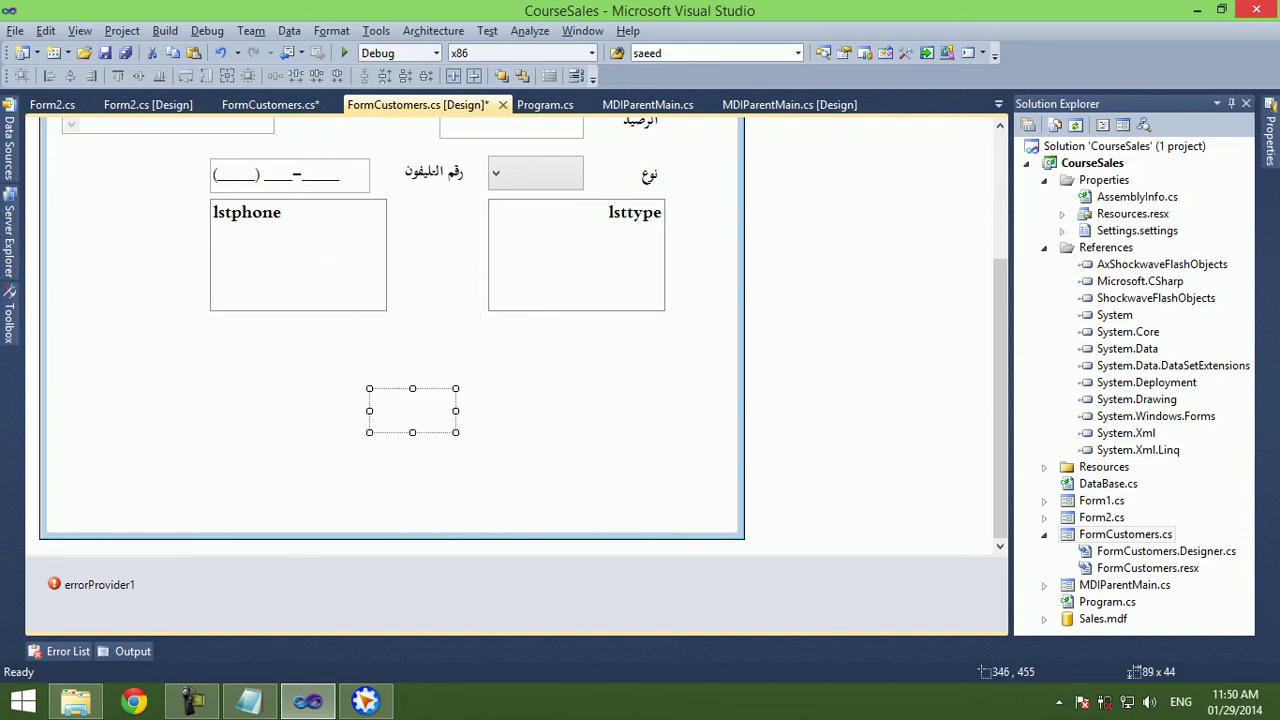
left_click_drag(127, 388, 215, 360)
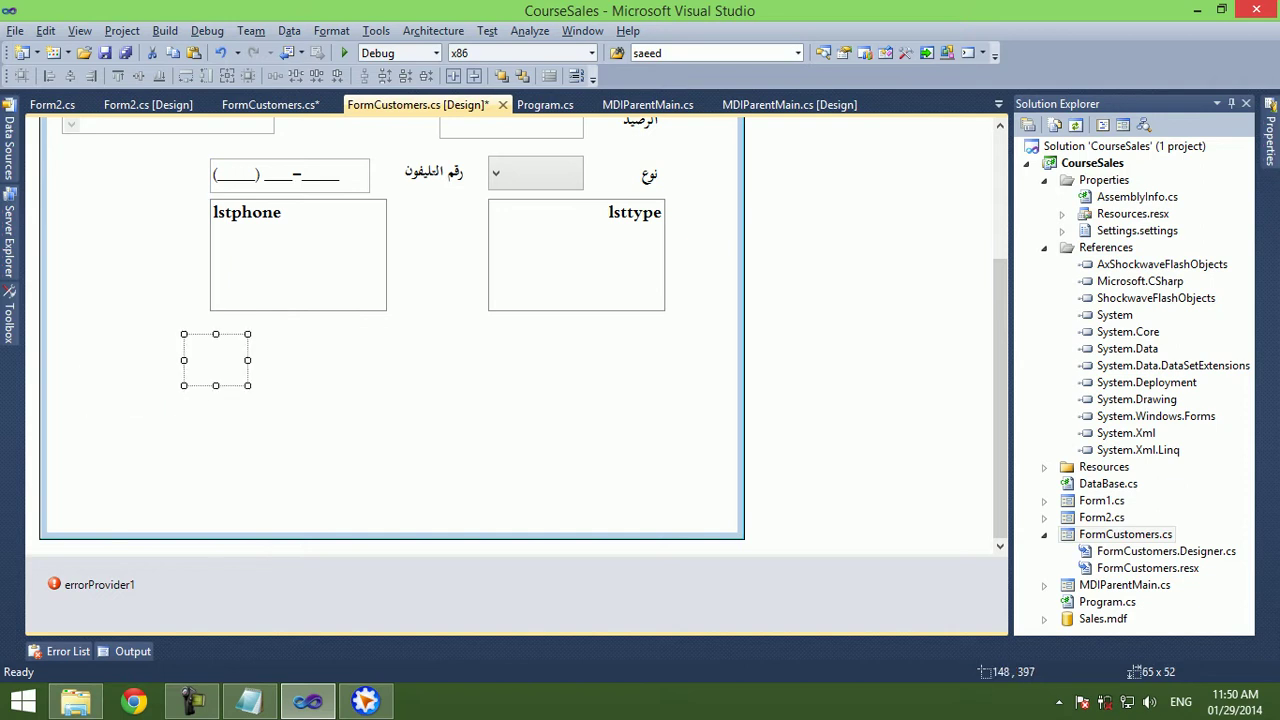
key("ctrl+z")
mouse_move(127, 388)
left_mouse_down()
mouse_move(144, 363)
mouse_move(70, 356)
left_mouse_up()
Set the Flash control's (Name) to btndelete.
key("F4")
scroll(1120, 370, "up", 4)
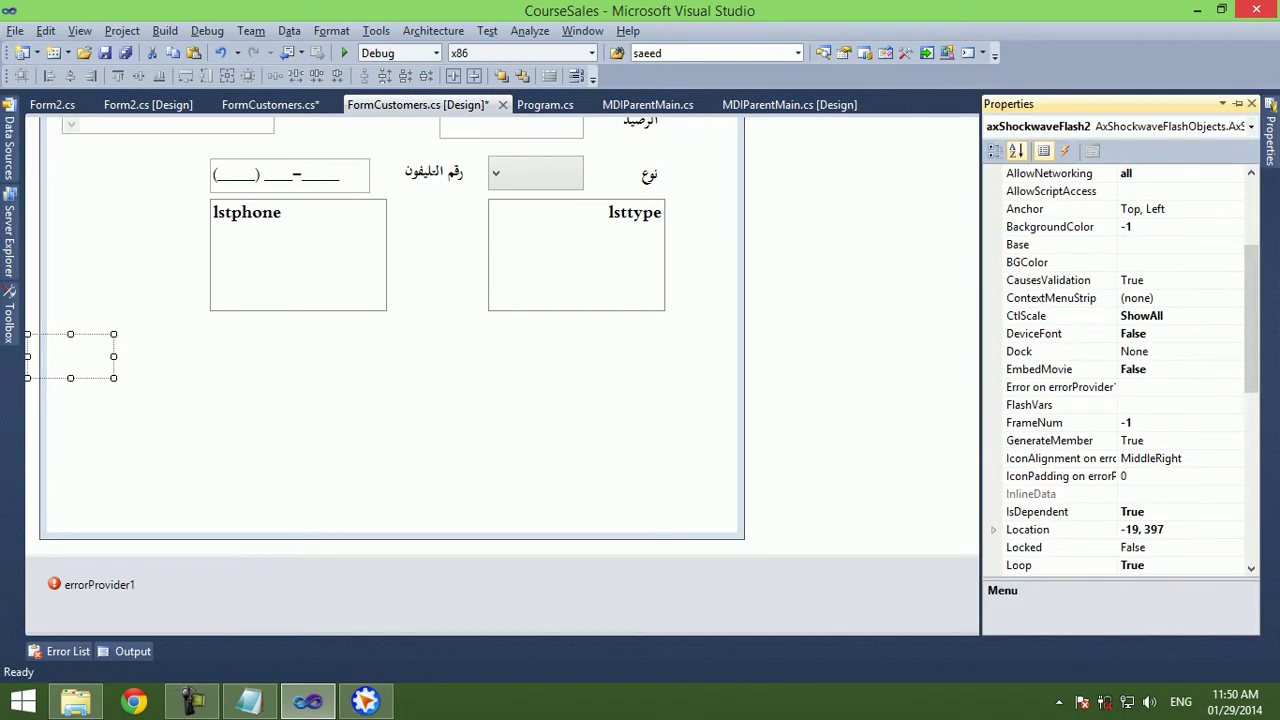
scroll(1120, 370, "up", 3)
left_click(1060, 209)
type("btndelete")
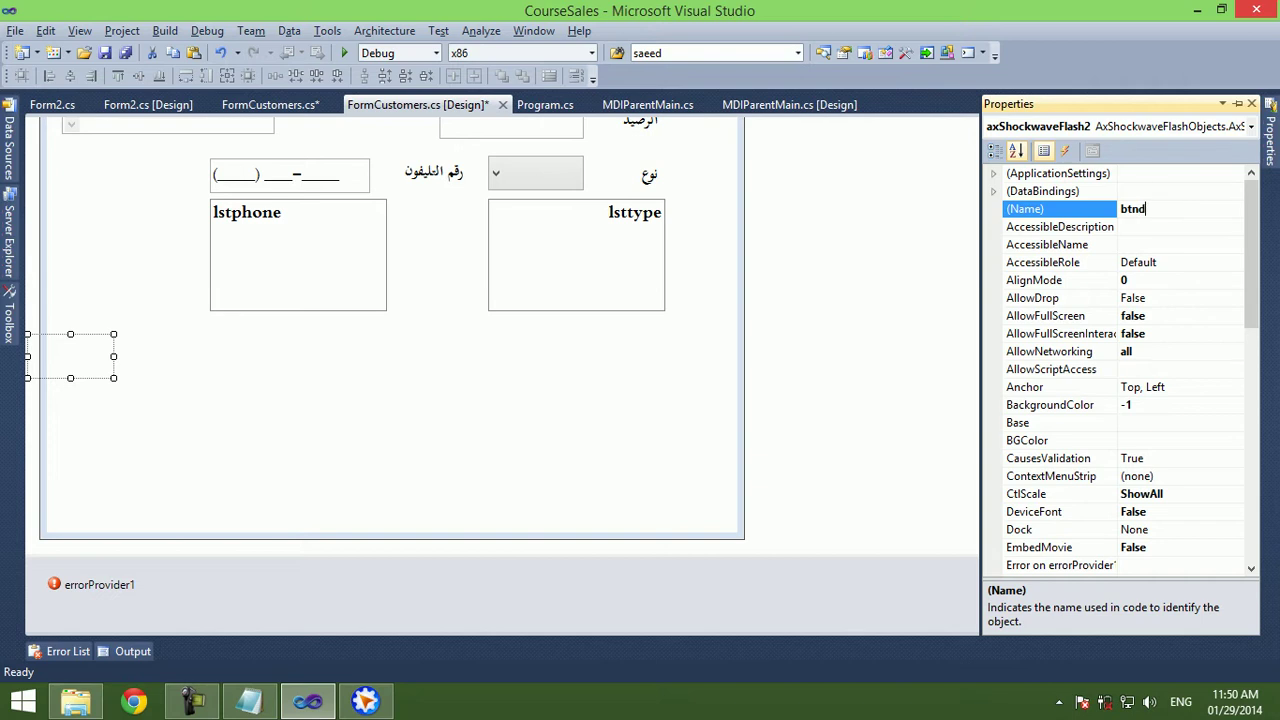
key("Return")
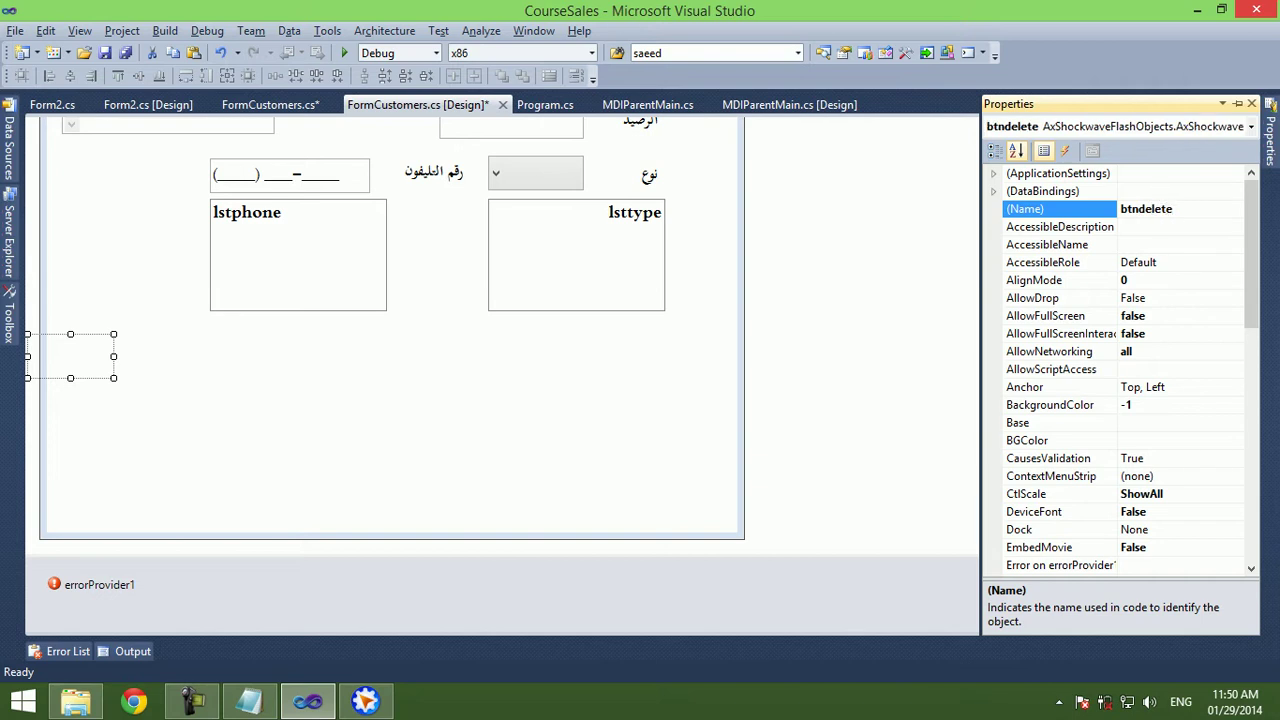
left_click(365, 701)
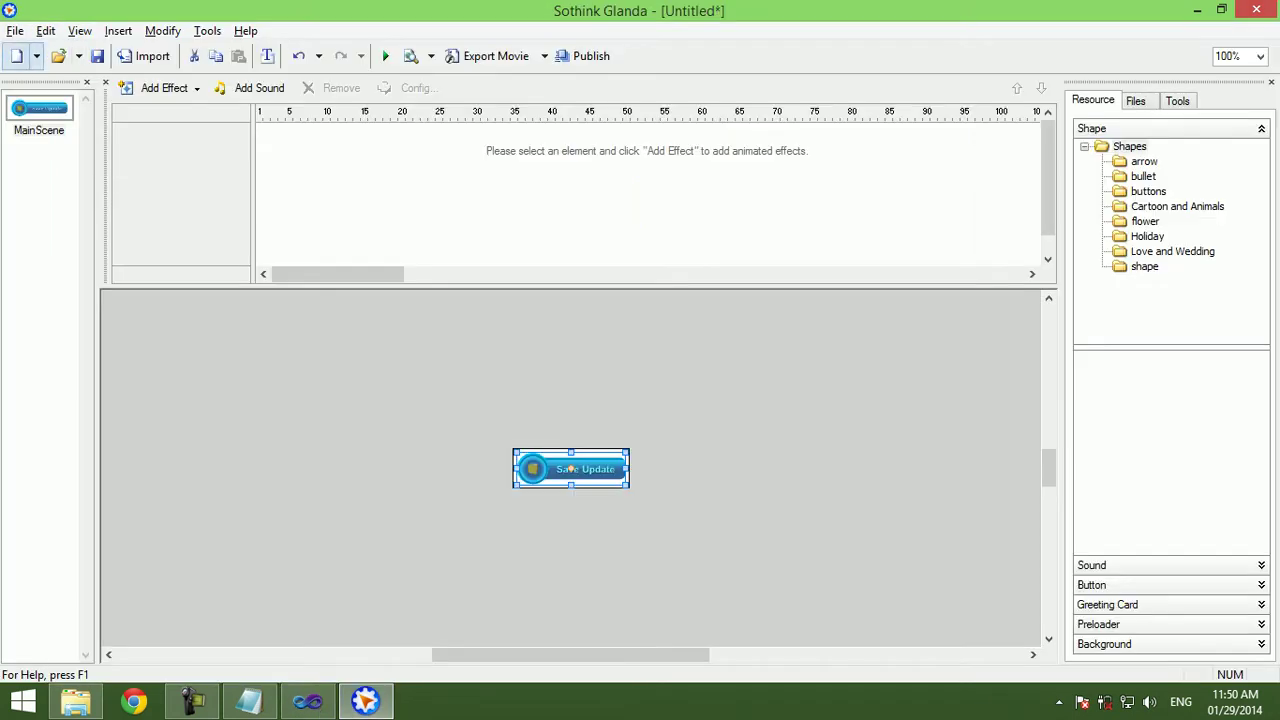
Generate a horizontal boxbutton Navigation Buttons movie with a single 'Delete' button.
left_click(15, 31)
left_click(87, 73)
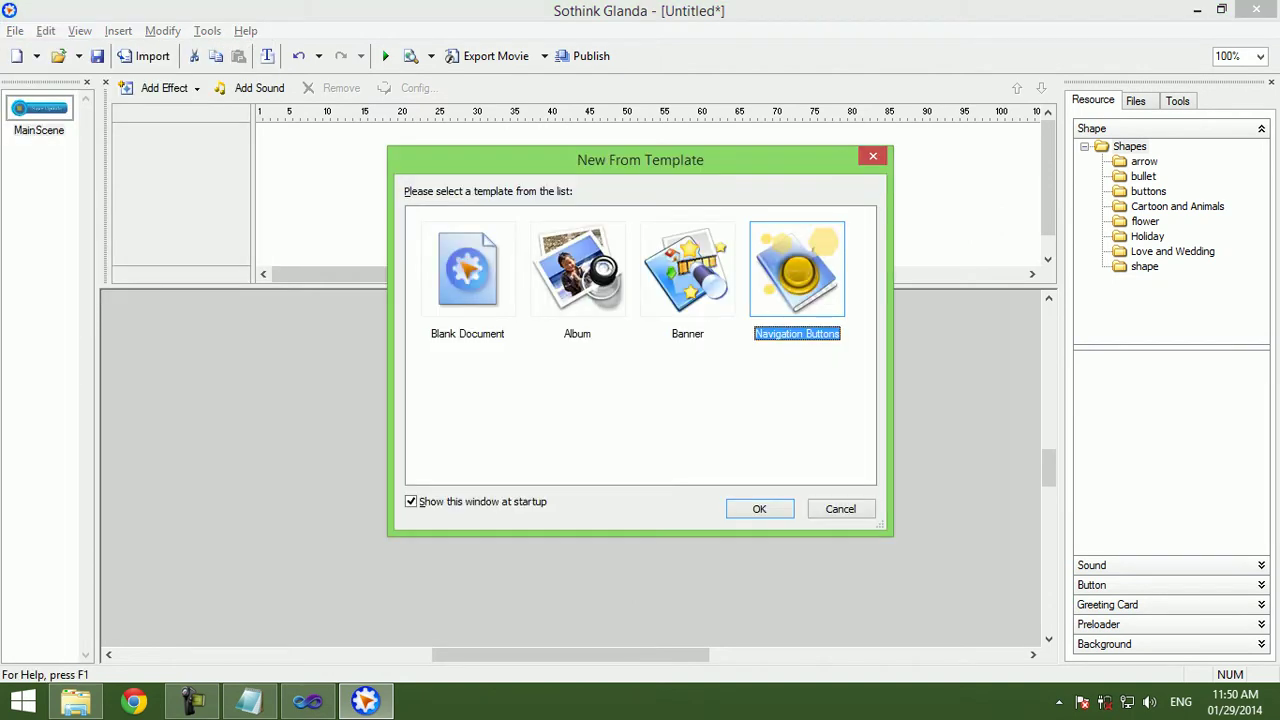
key("Return")
key("Tab")
key("Return")
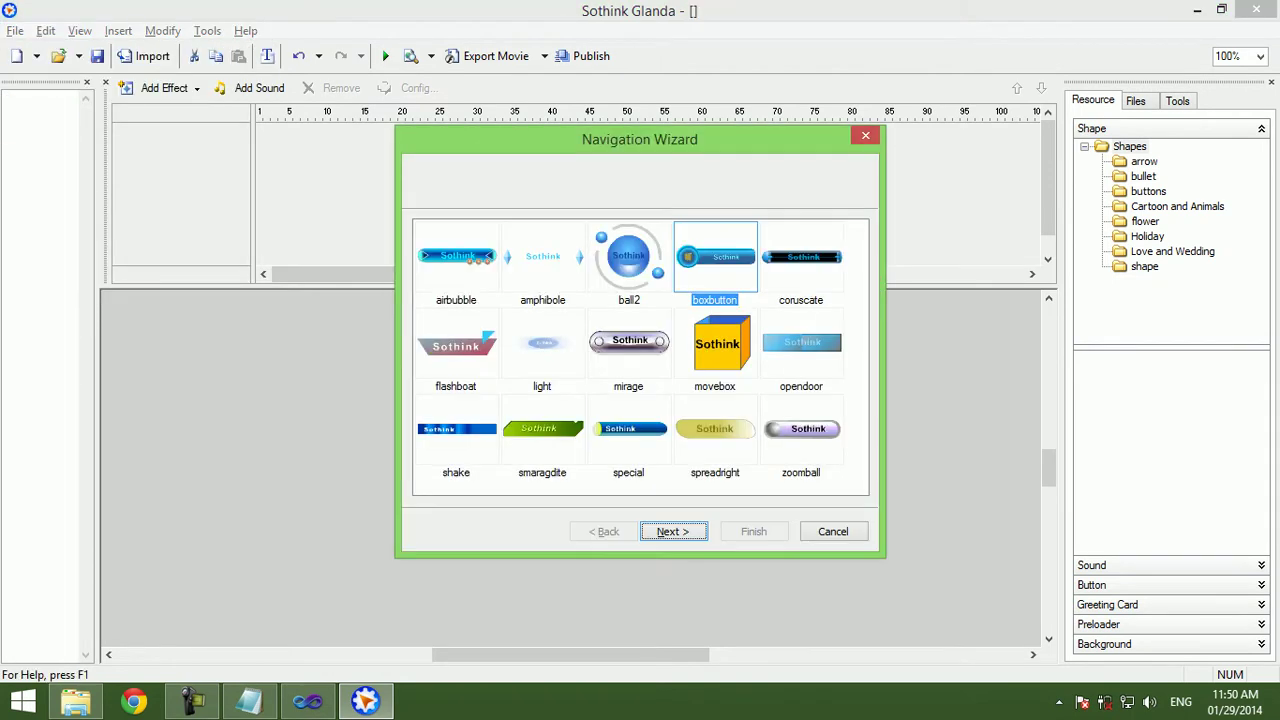
key("Return")
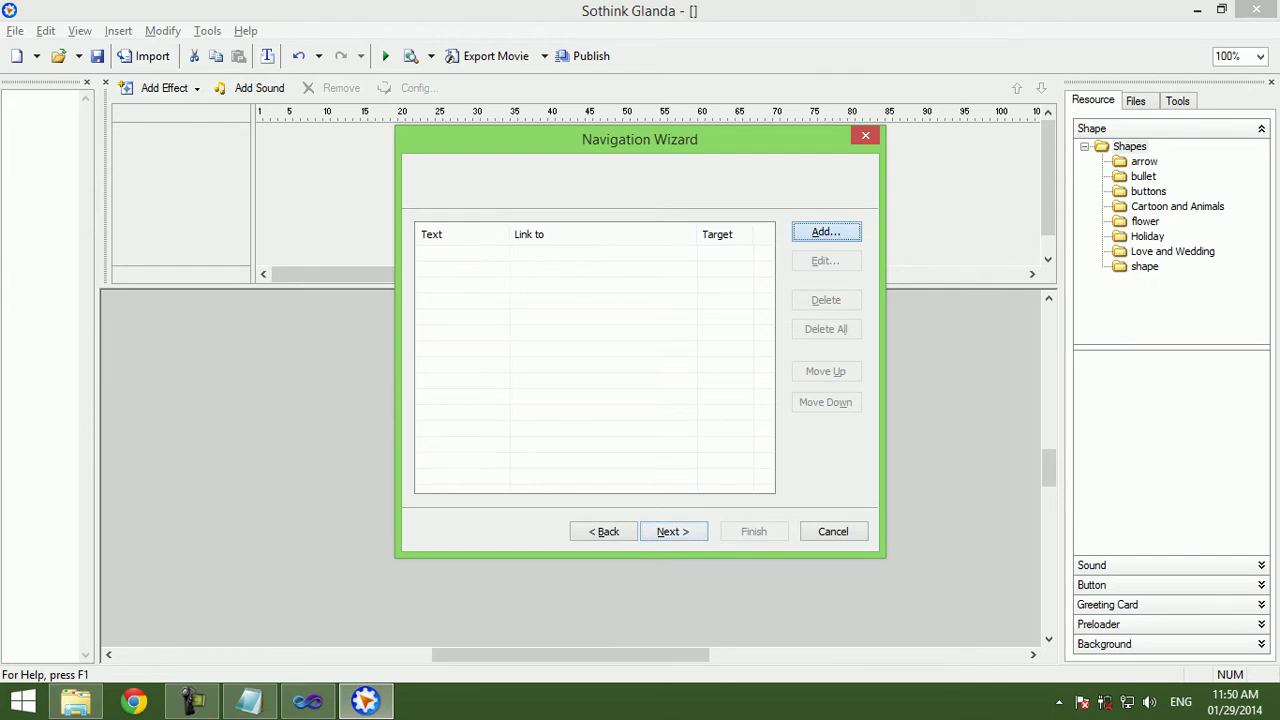
key("Return")
type("Delete")
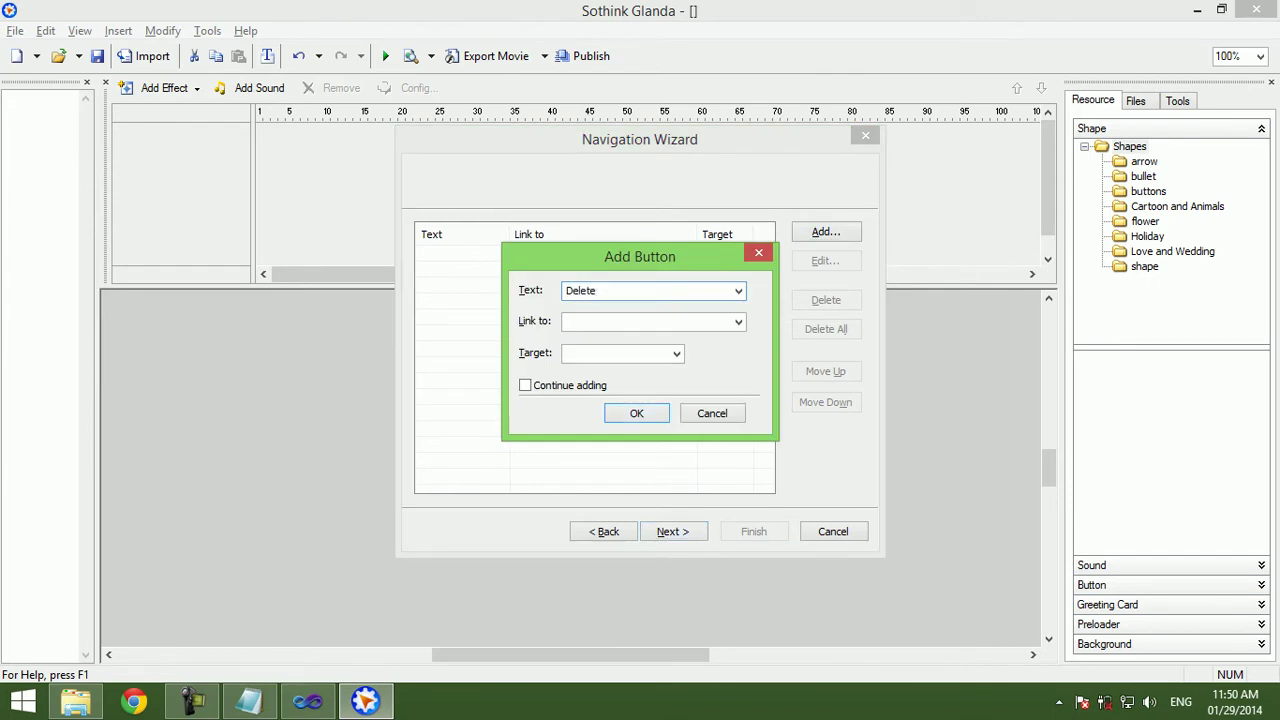
key("Return")
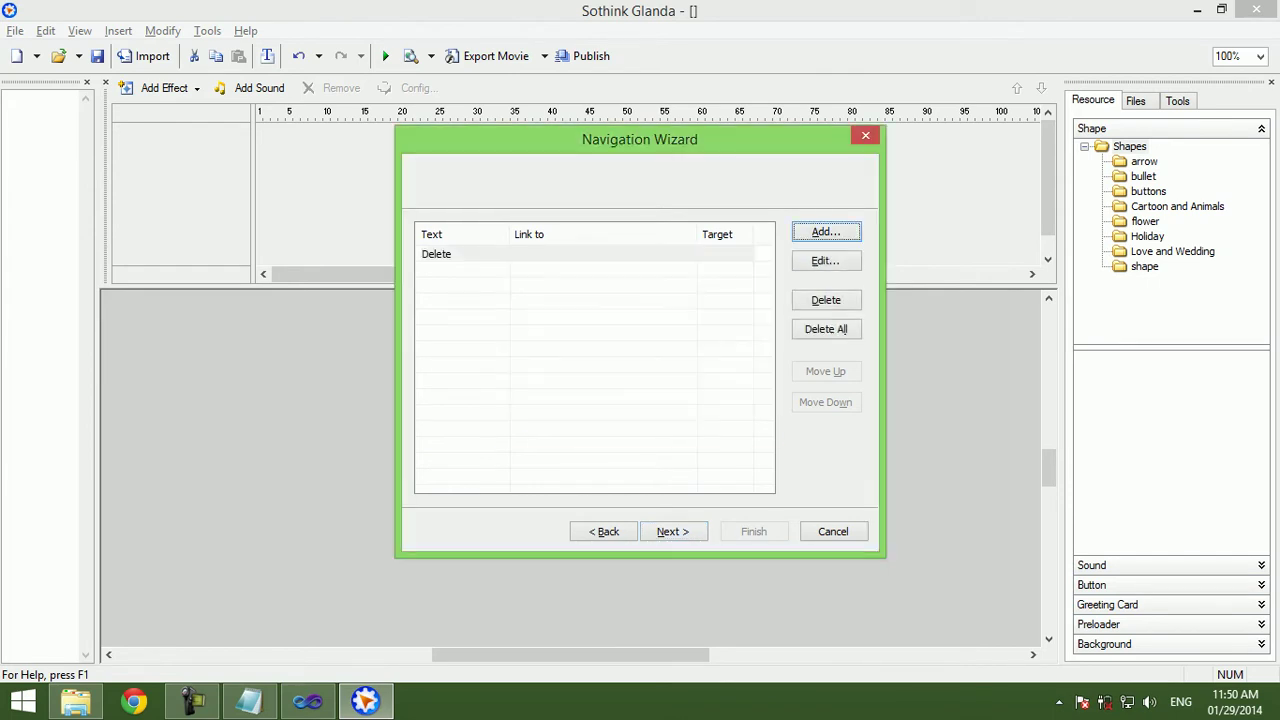
key("alt+n")
key("Return")
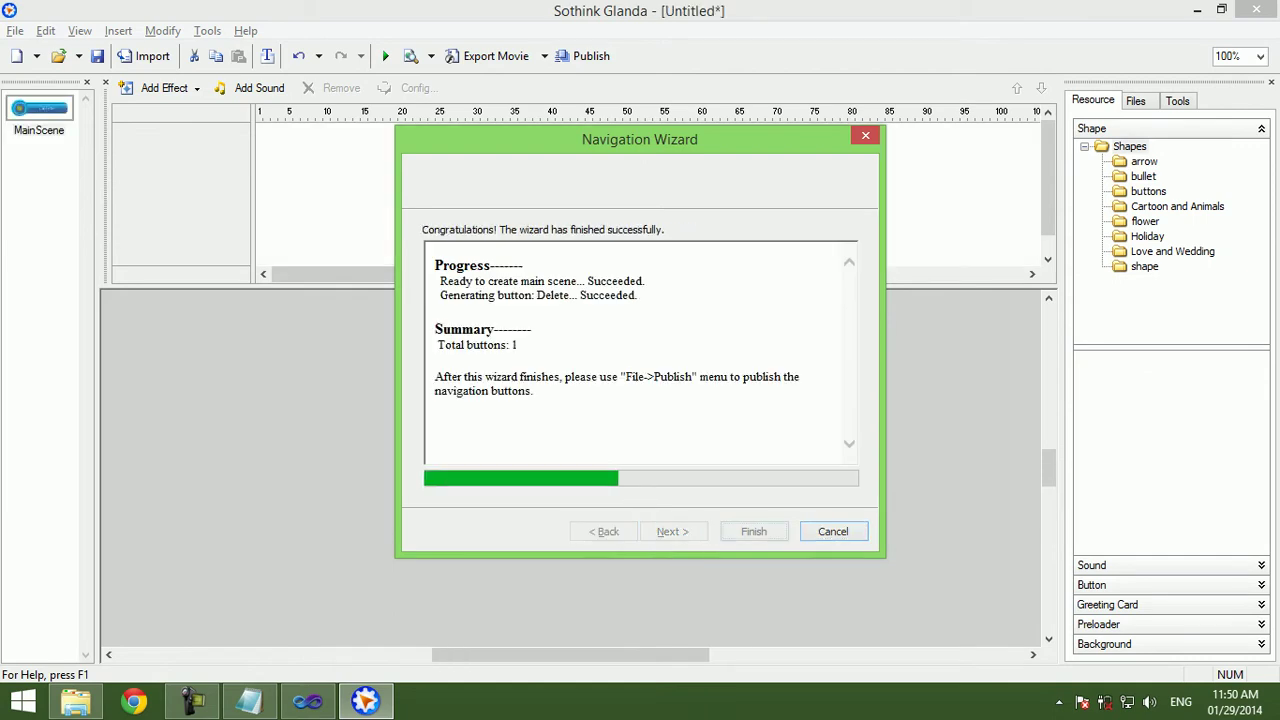
key("Return")
Give the Delete button a custom onRelease() release action.
right_click(565, 470)
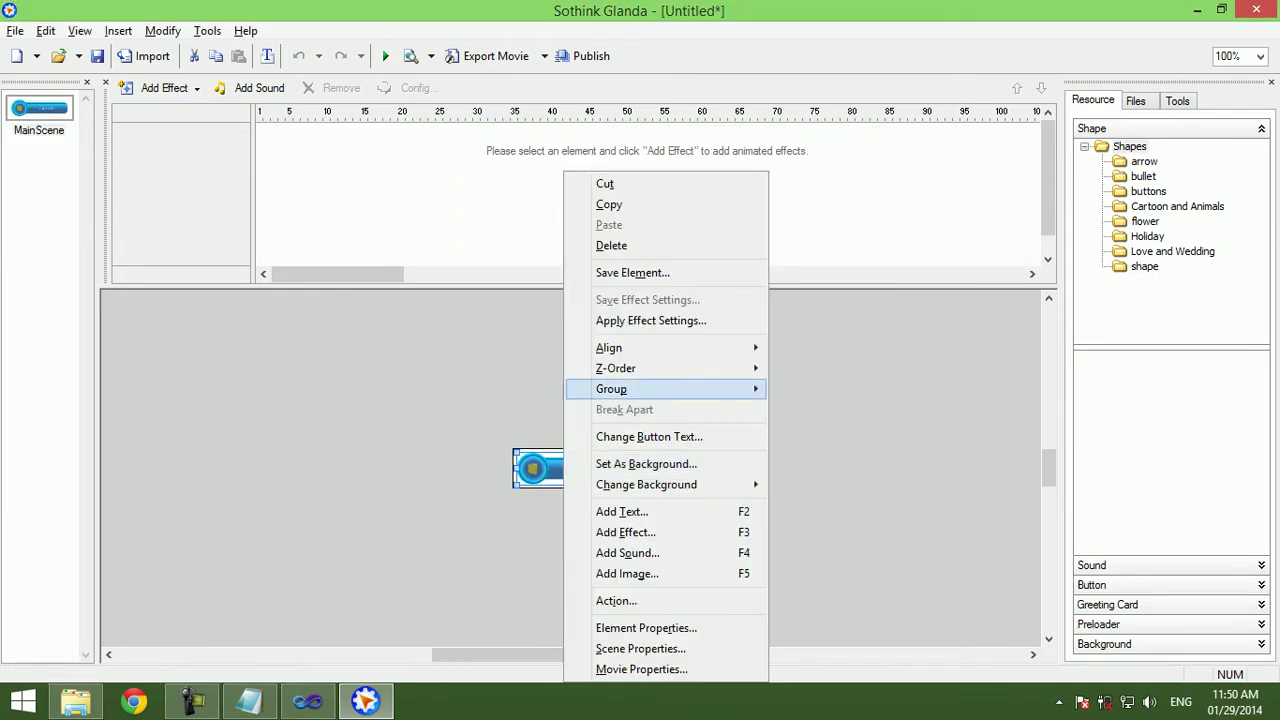
left_click(616, 600)
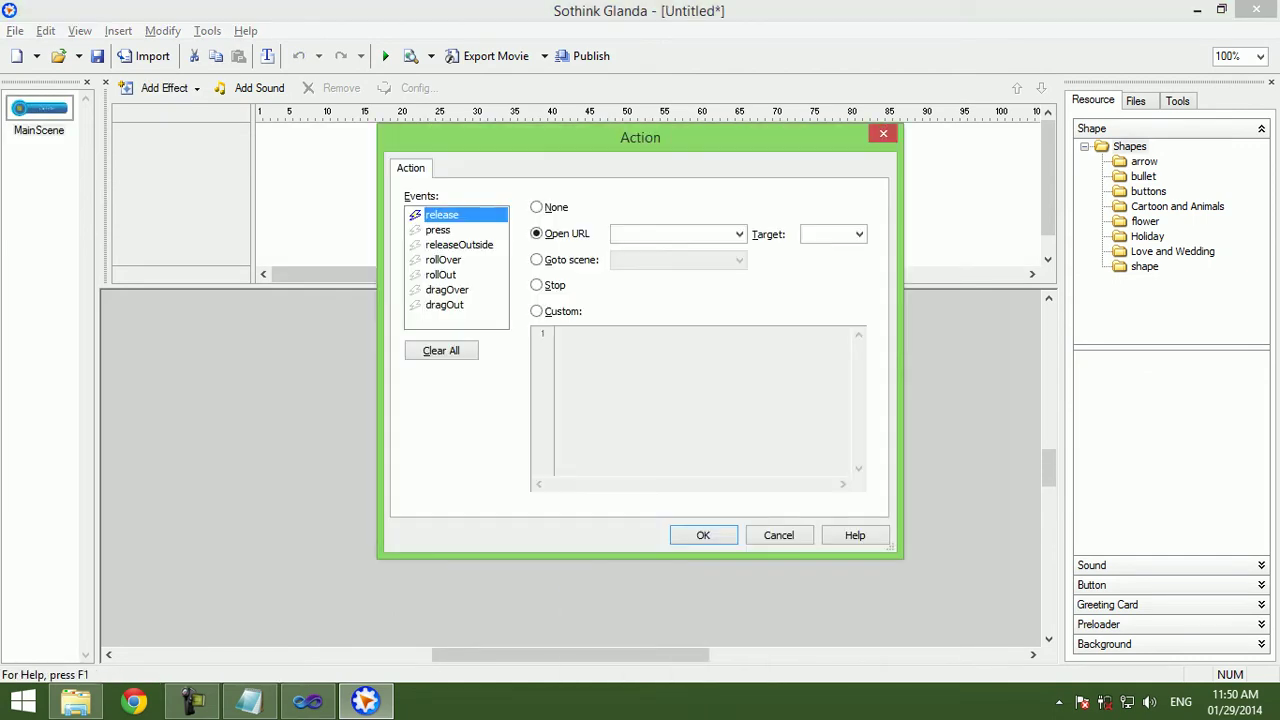
left_click(560, 311)
type("on")
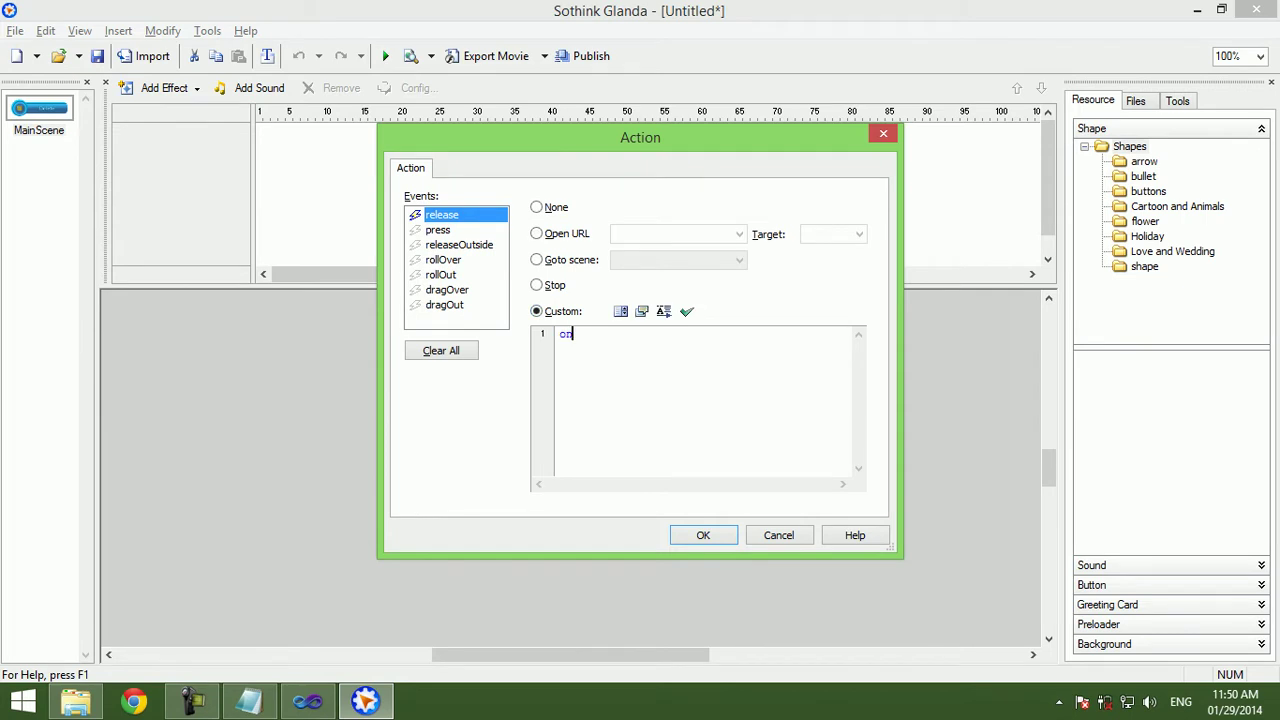
left_click(620, 311)
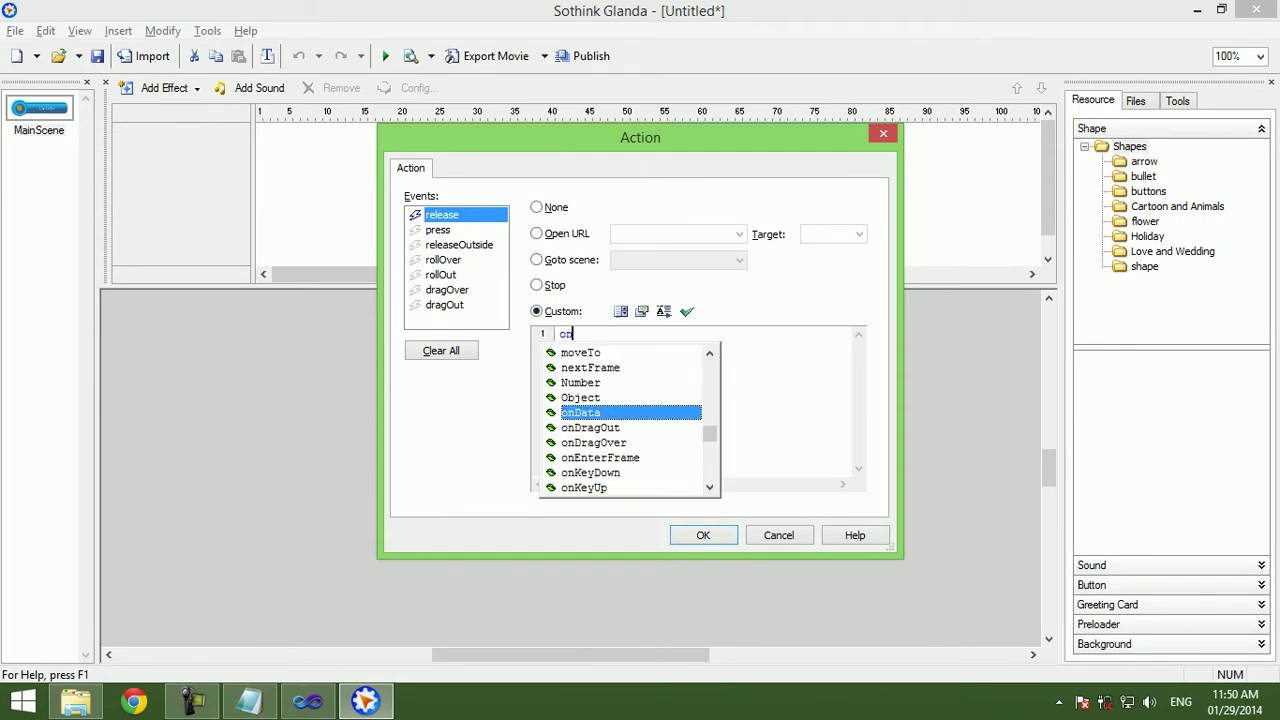
key("Down")
key("Down")
key("Down")
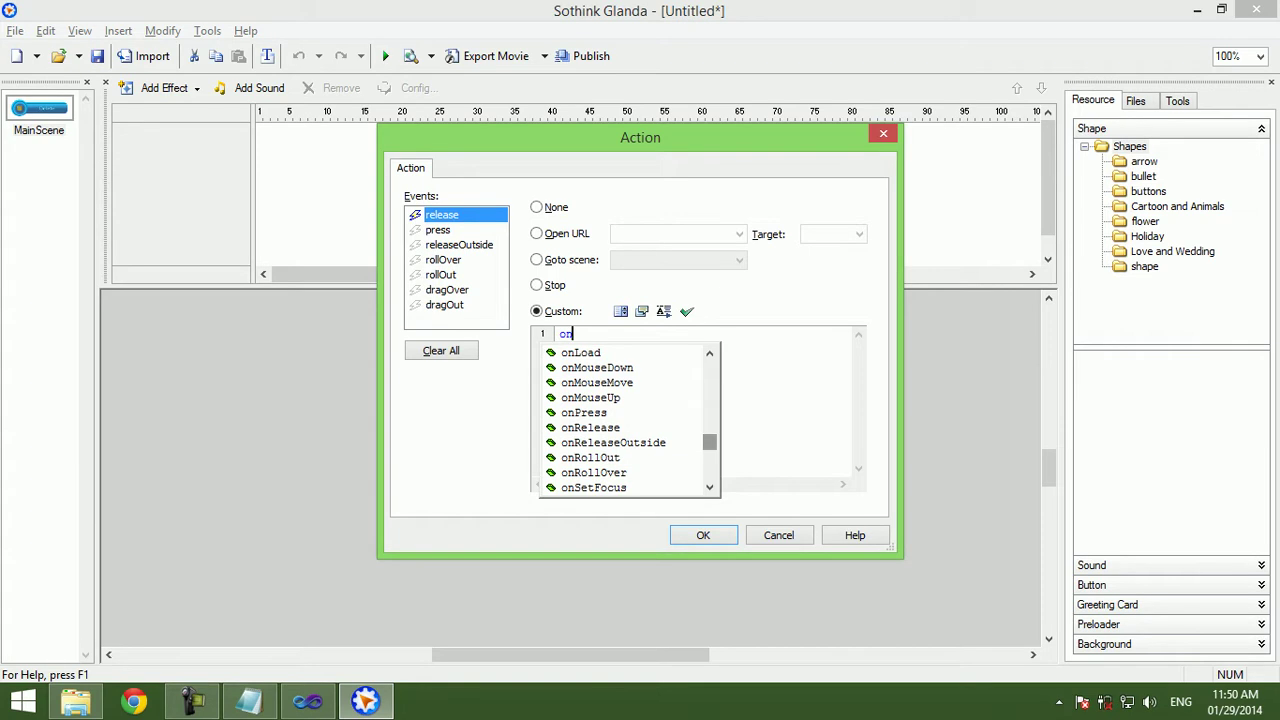
key("Return")
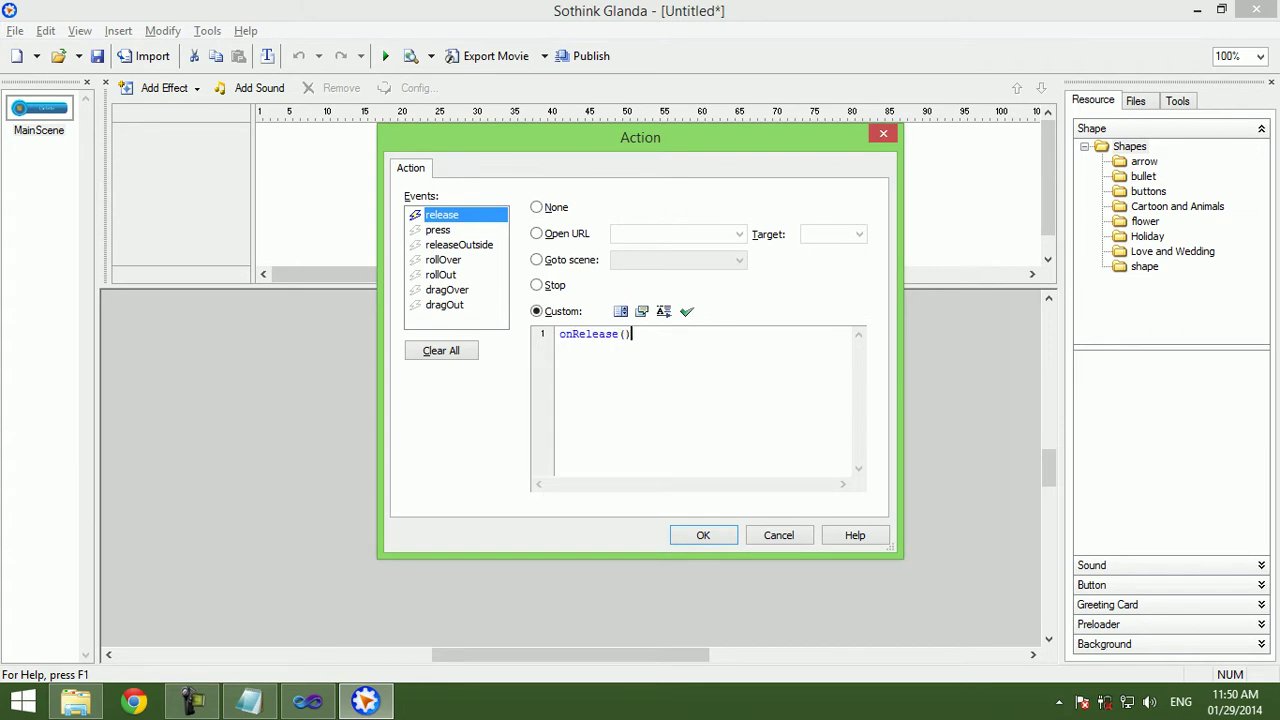
left_click(703, 535)
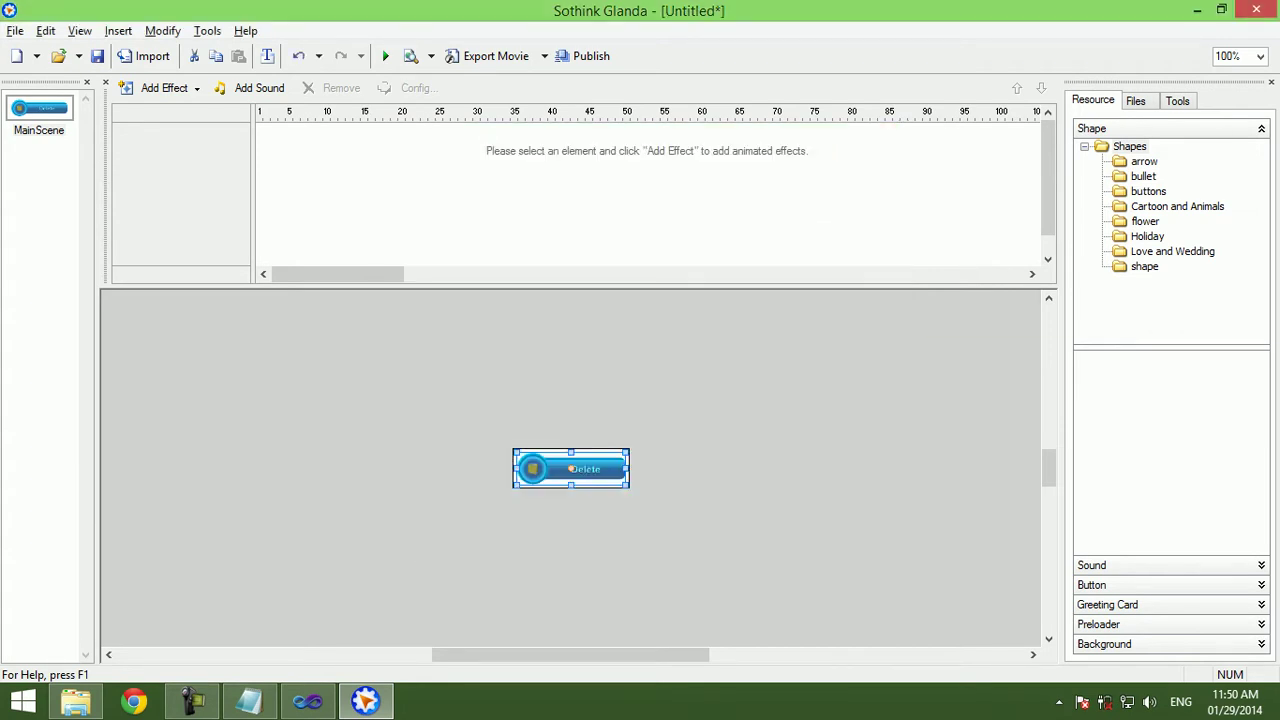
Export the movie as Delete.swf into the Flash folder.
left_click(15, 30)
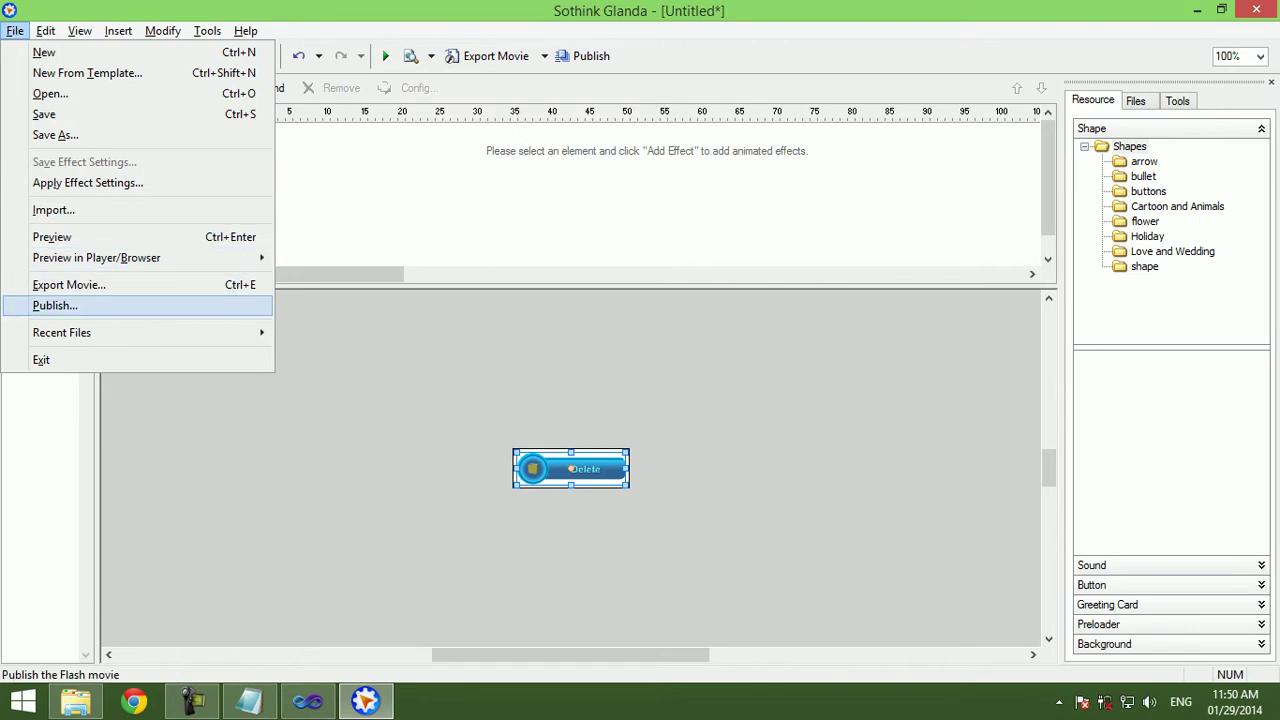
left_click(69, 284)
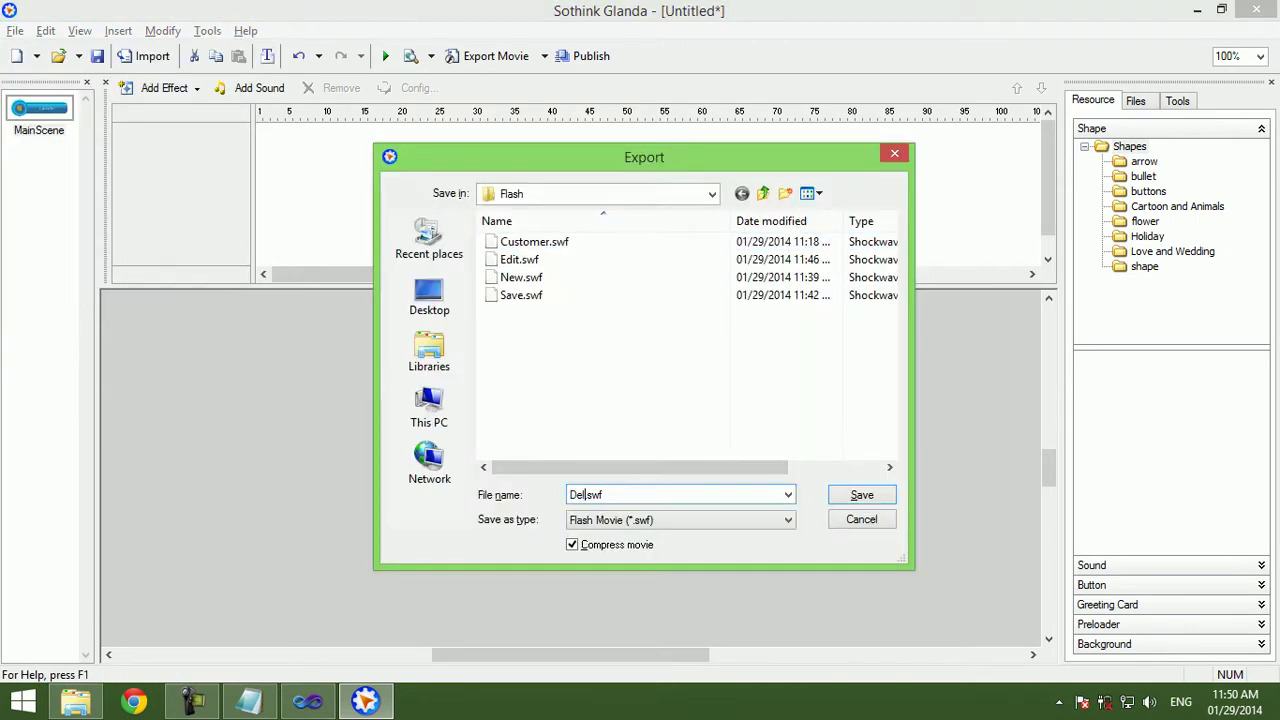
key("Return")
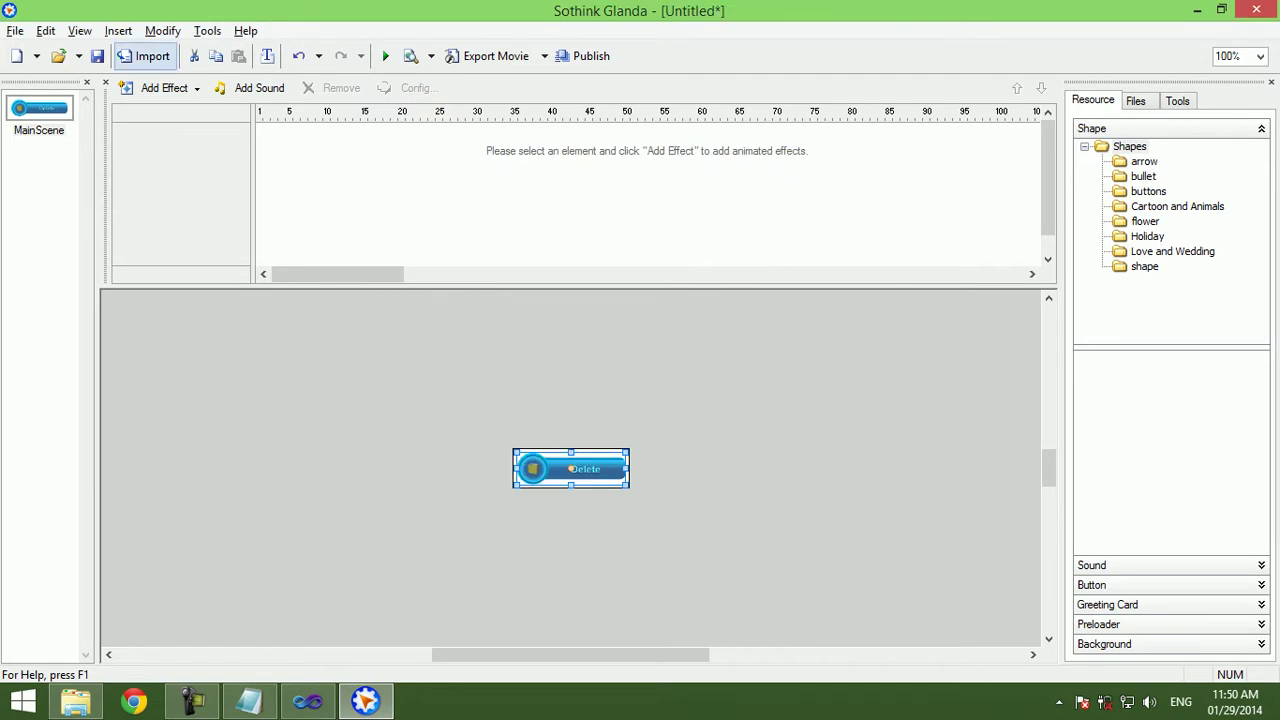
Create a new boxbutton from the Navigation Buttons template with a single Find button entry.
left_click(15, 30)
left_click(87, 73)
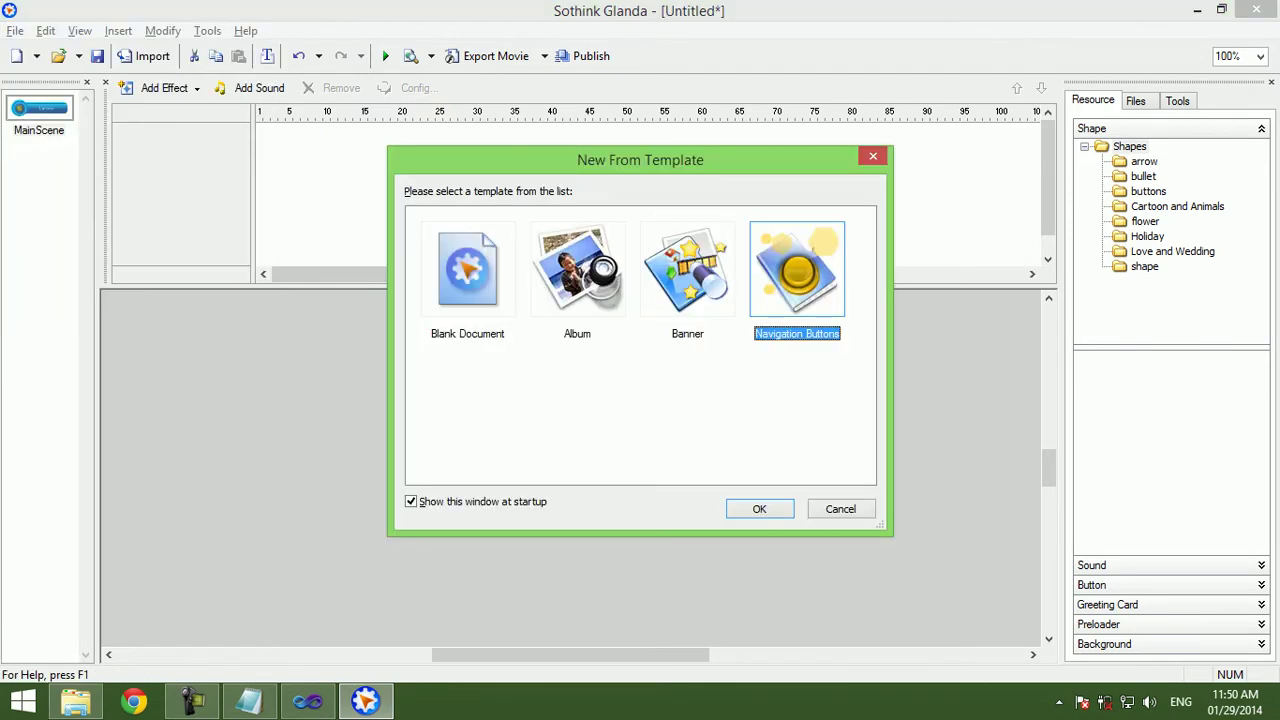
key("Return")
key("n")
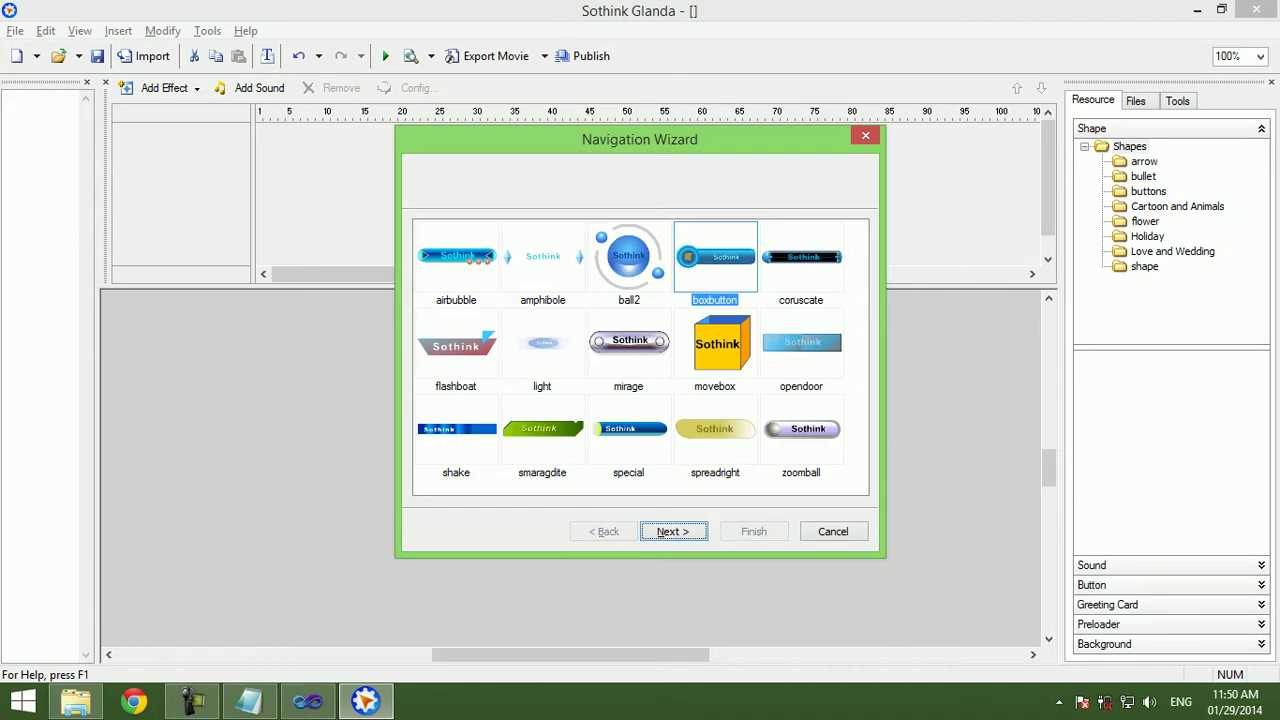
key("Return")
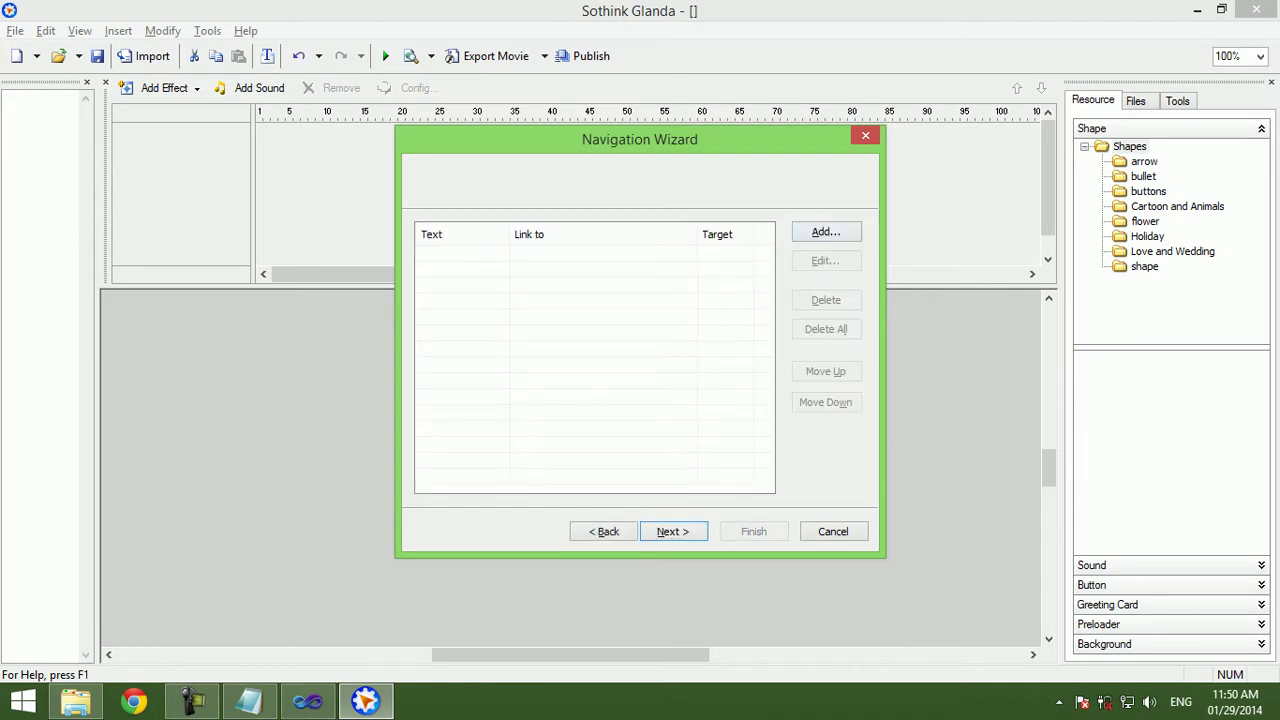
key("alt+a")
type("Find")
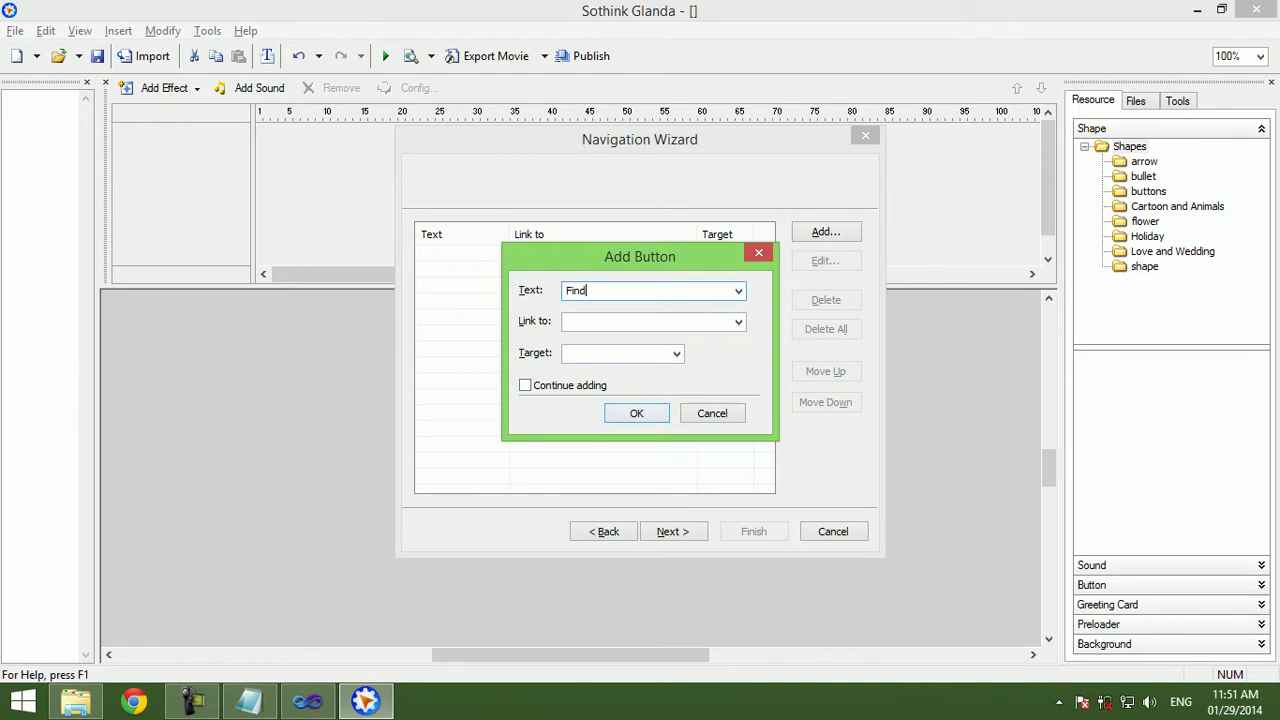
key("Return")
key("alt+n")
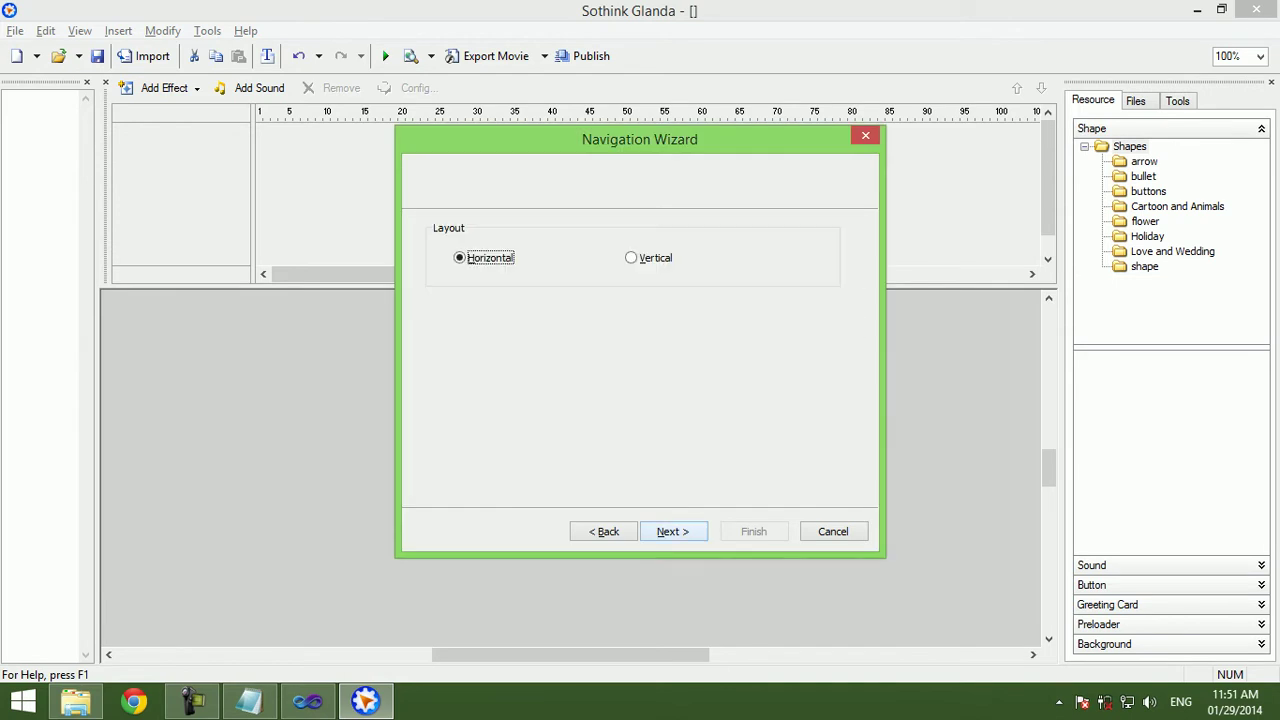
key("alt+n")
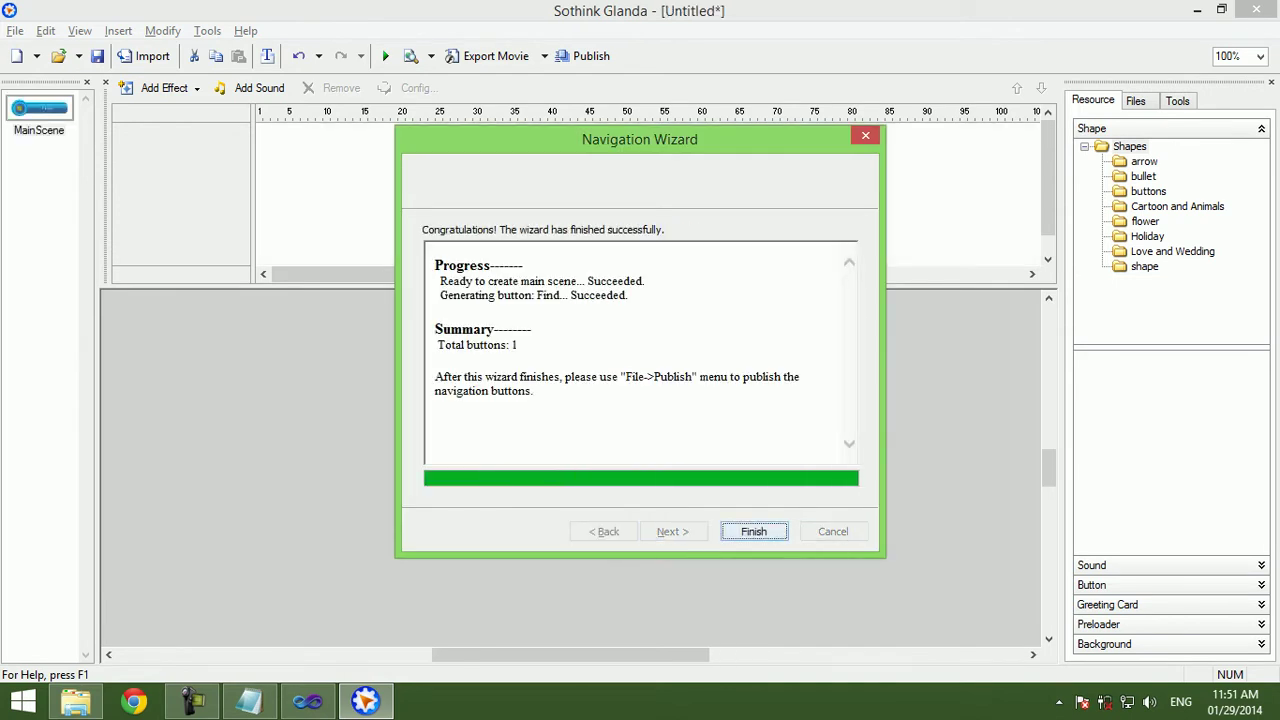
key("Return")
Give the Find button a custom onPress(); action and verify it has no syntax errors.
right_click(594, 470)
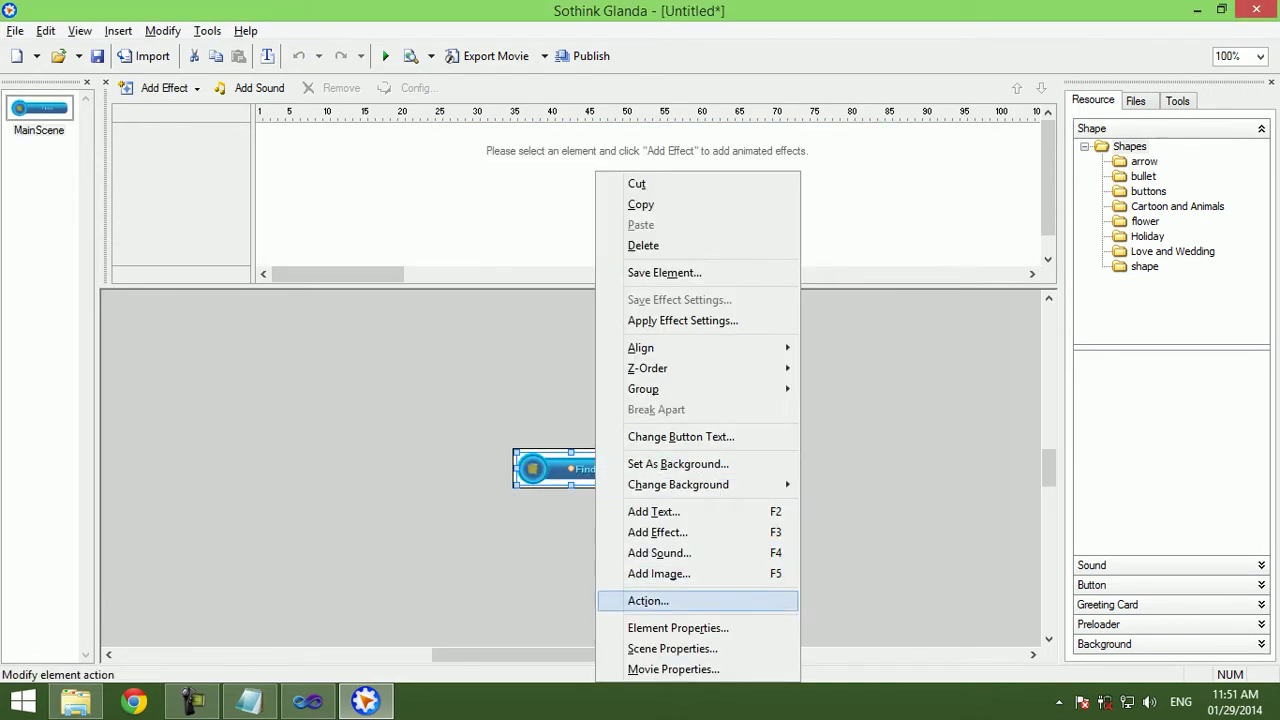
left_click(630, 600)
key("alt+c")
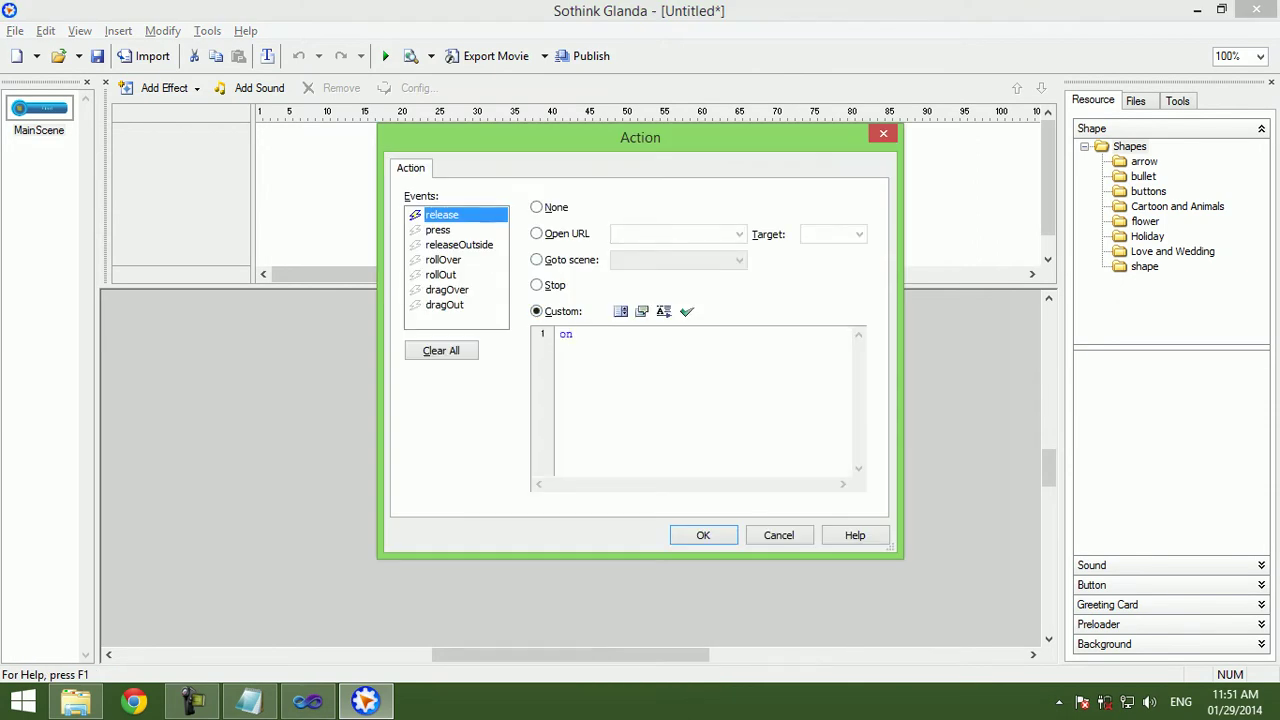
scroll(625, 420, "down", 4)
scroll(625, 420, "down", 4)
scroll(625, 420, "up", 2)
scroll(625, 420, "up", 3)
scroll(625, 420, "up", 1)
double_click(590, 408)
type("();")
left_click(686, 311)
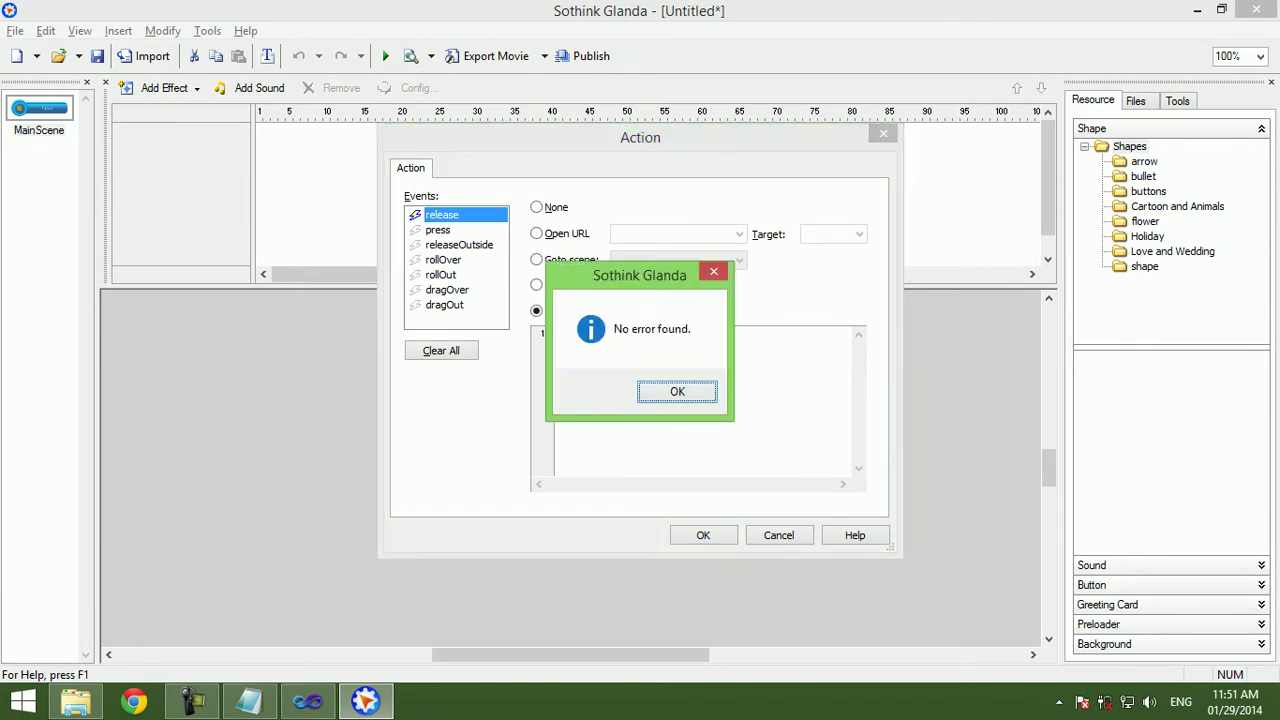
key("Return")
key("Return")
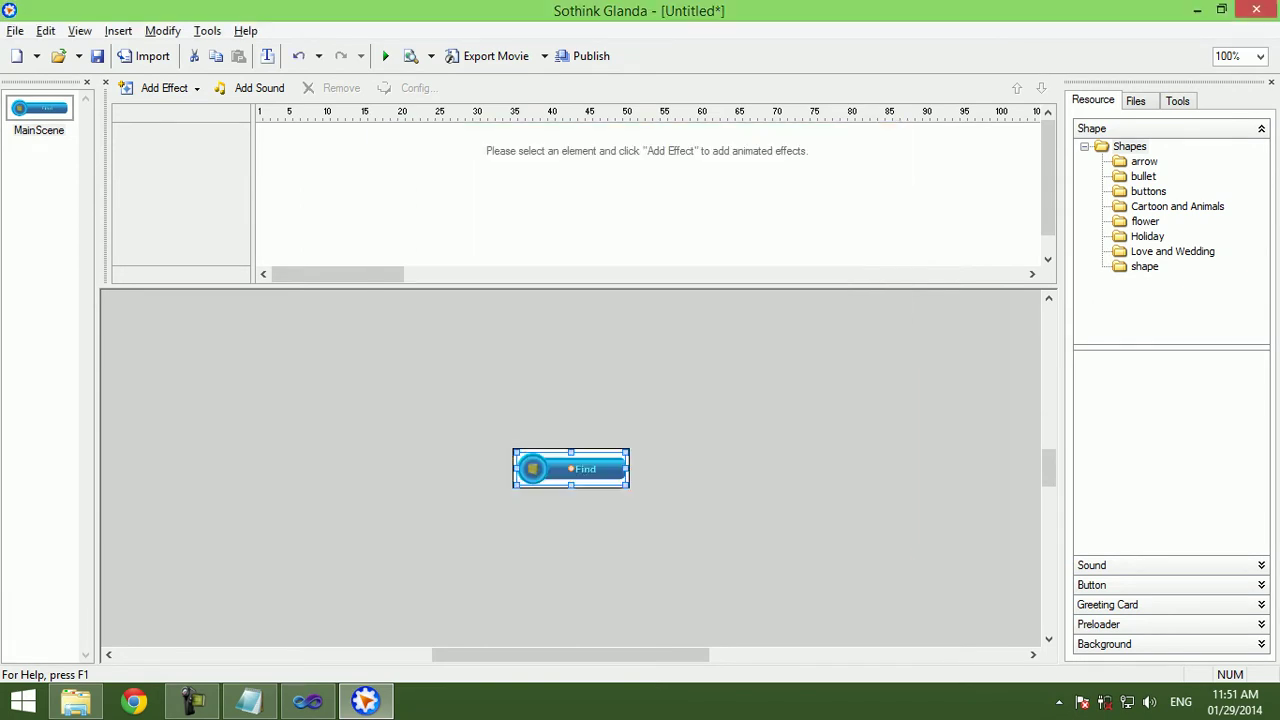
Export the Find button movie as Find.swf and return to Visual Studio.
left_click(15, 31)
left_click(57, 283)
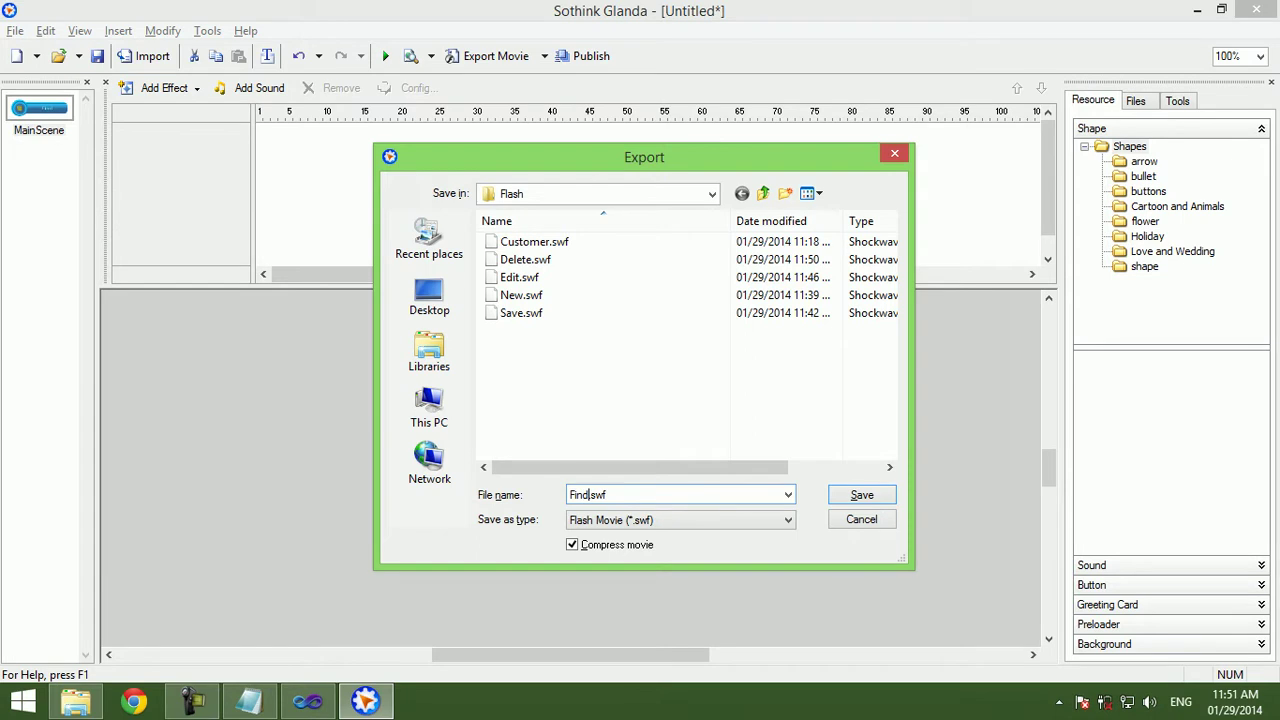
key("Return")
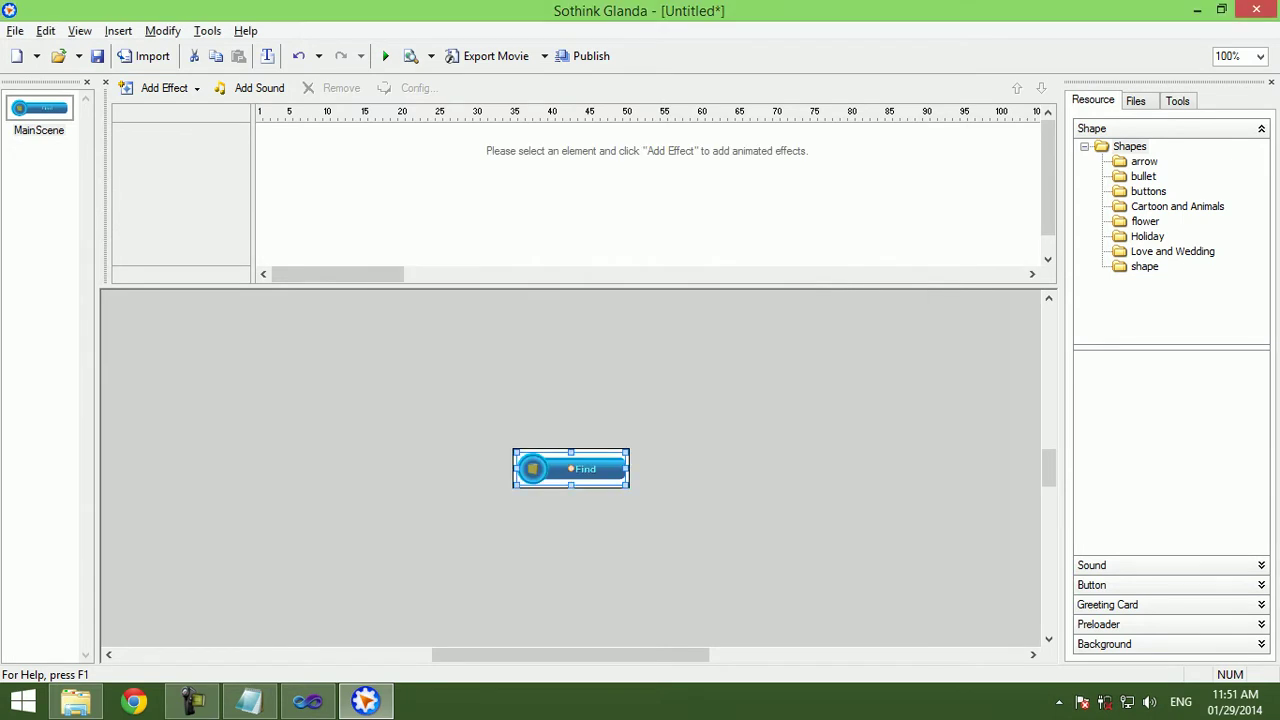
left_click(308, 701)
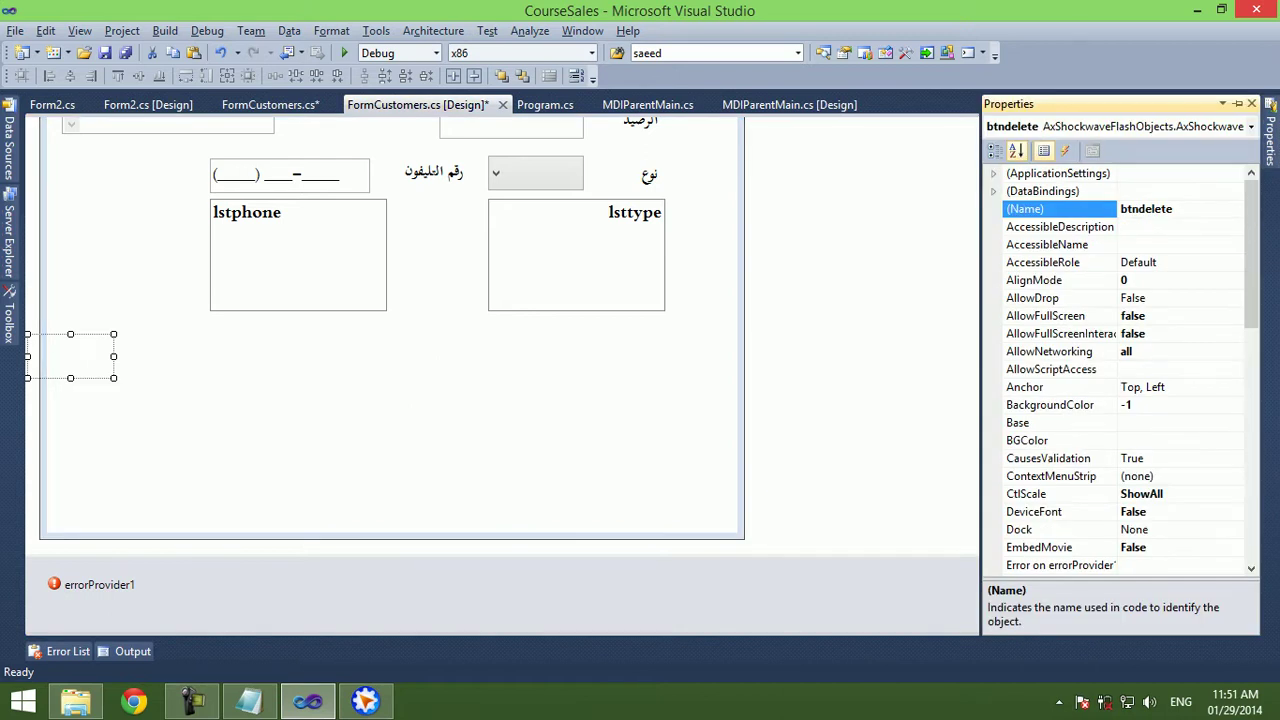
Duplicate the btnEdit LoadMovie line in FormCustomers_Load, changing Edit.swf to Delete.swf.
key("F7")
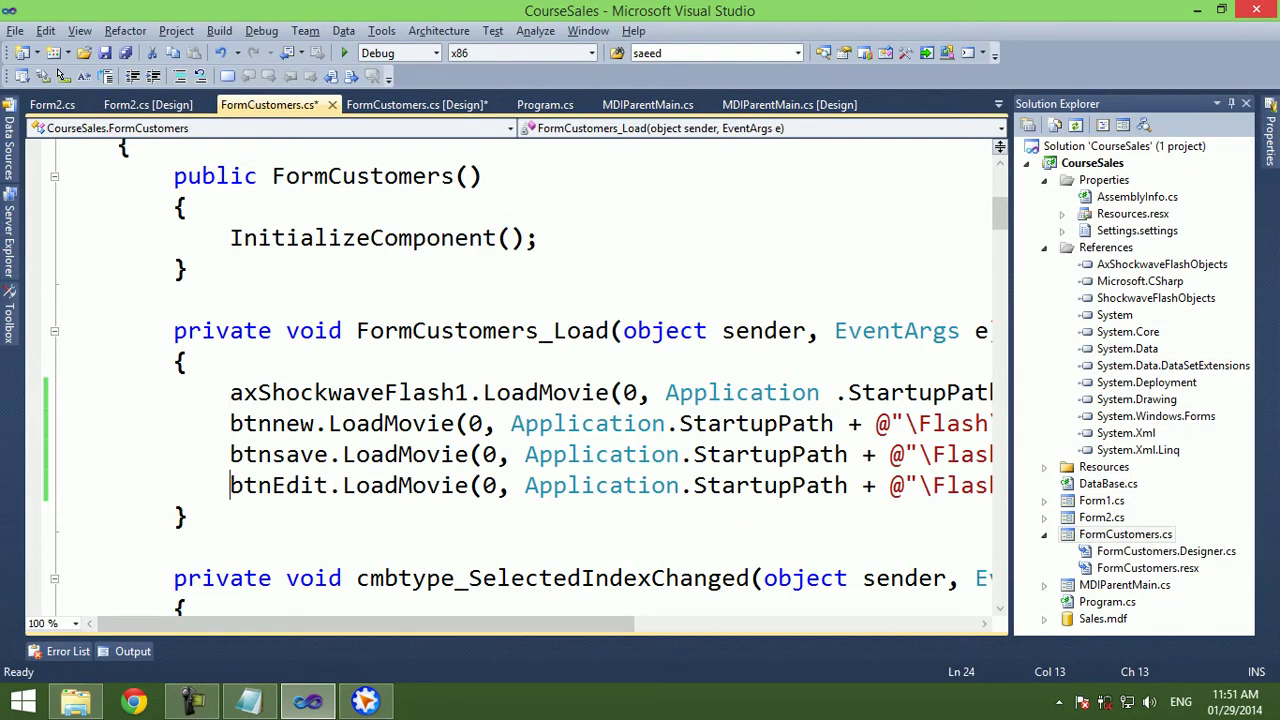
key("shift+End")
key("ctrl+c")
key("End")
key("Return")
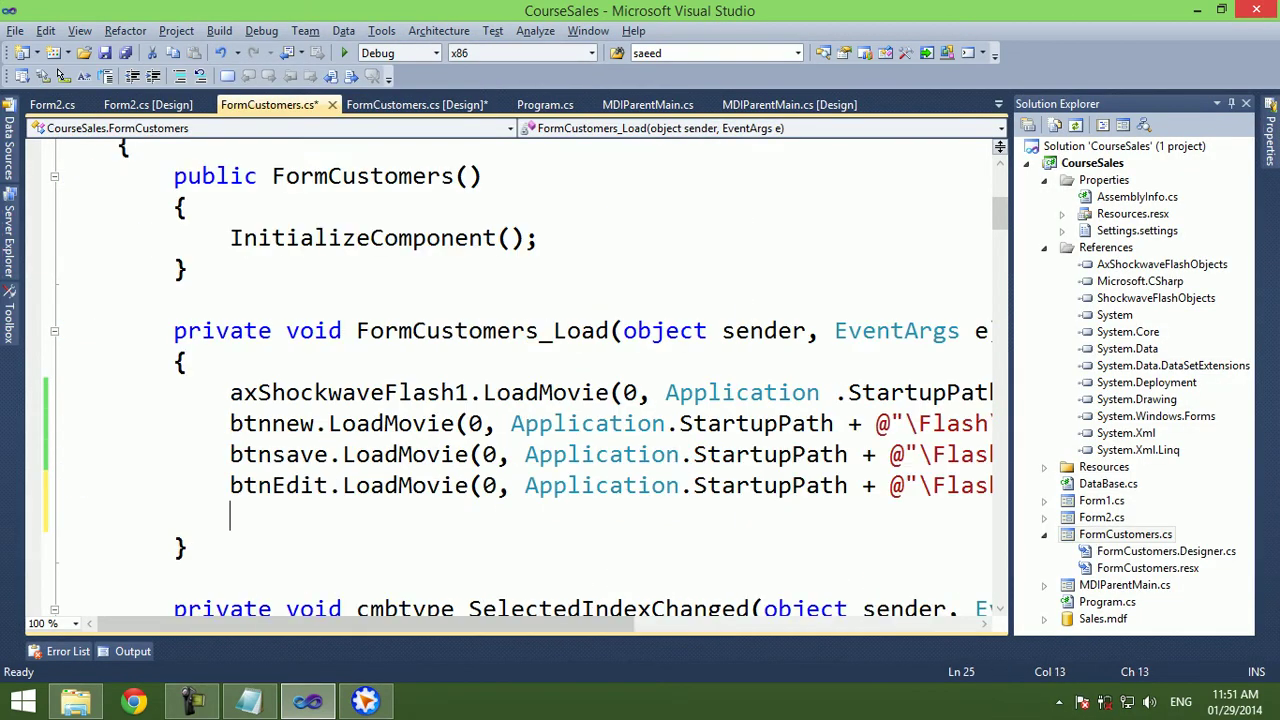
key("ctrl+v")
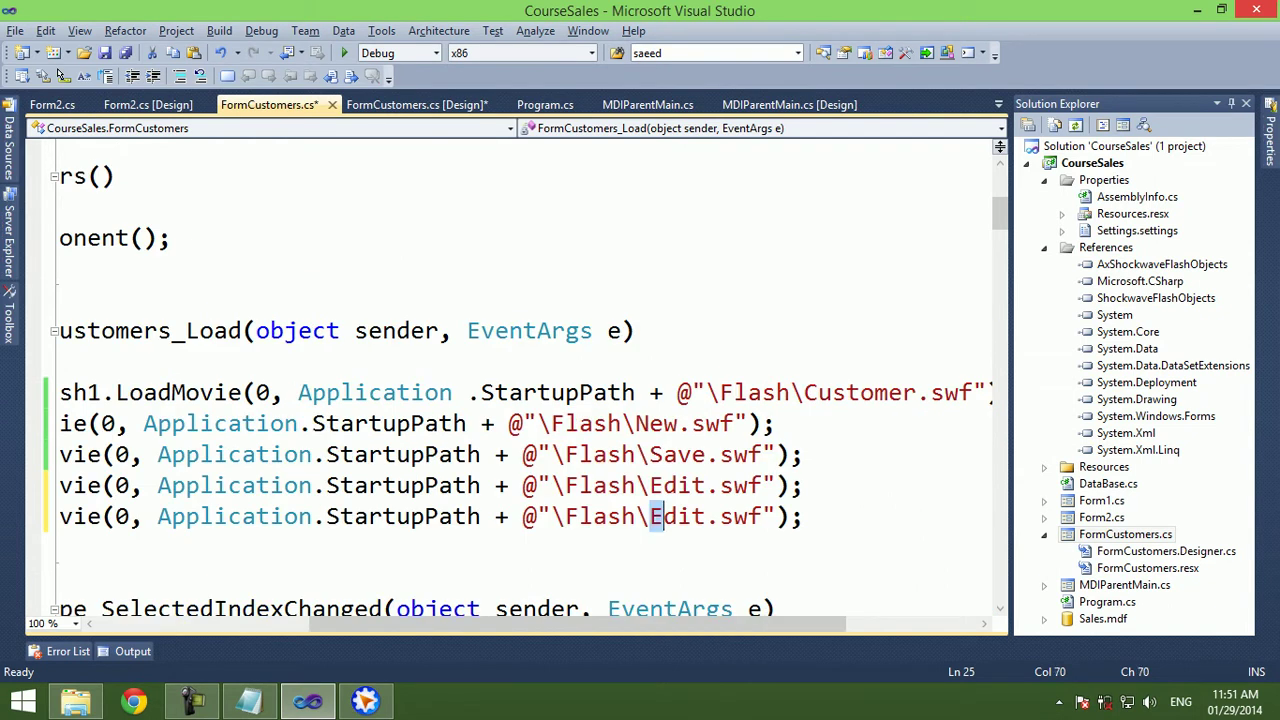
key("shift+Right")
key("shift+Right")
key("shift+Right")
type("Delete")
Point the duplicated line at btndelete and run the app with F5.
key("Down")
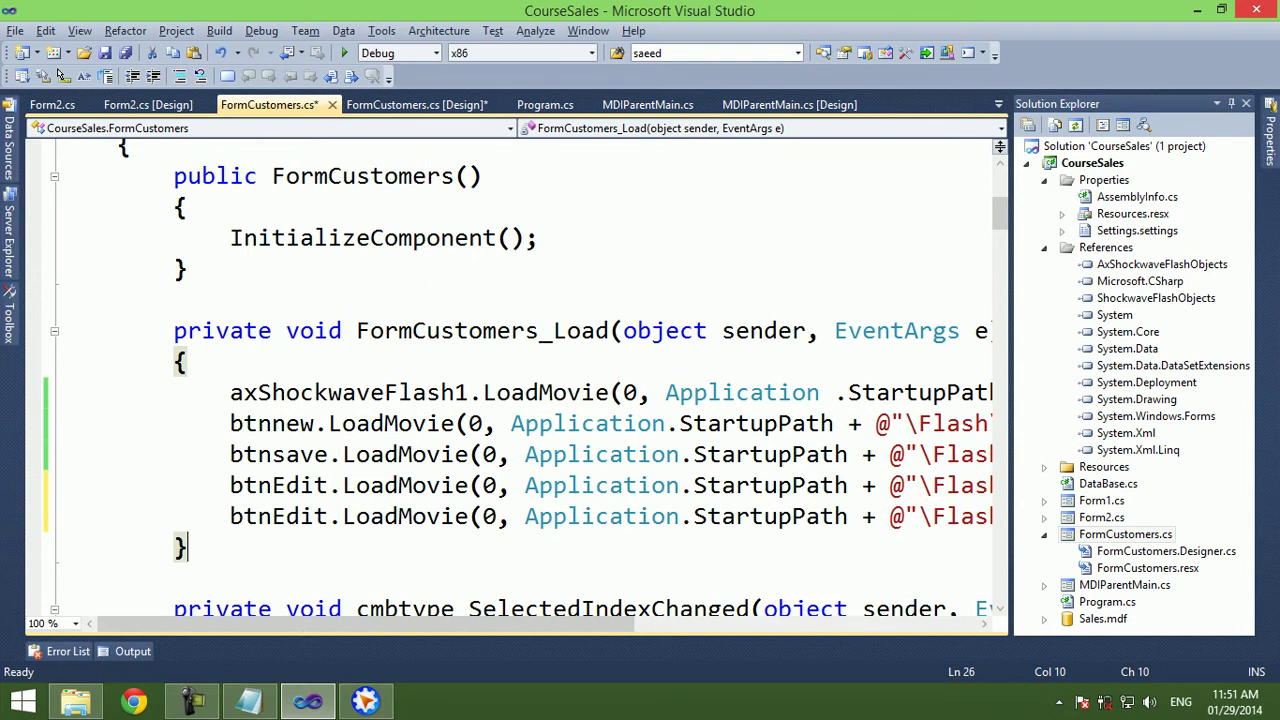
key("Up")
key("Home")
key("ctrl+shift+Right")
type("btndelete")
key("F5")
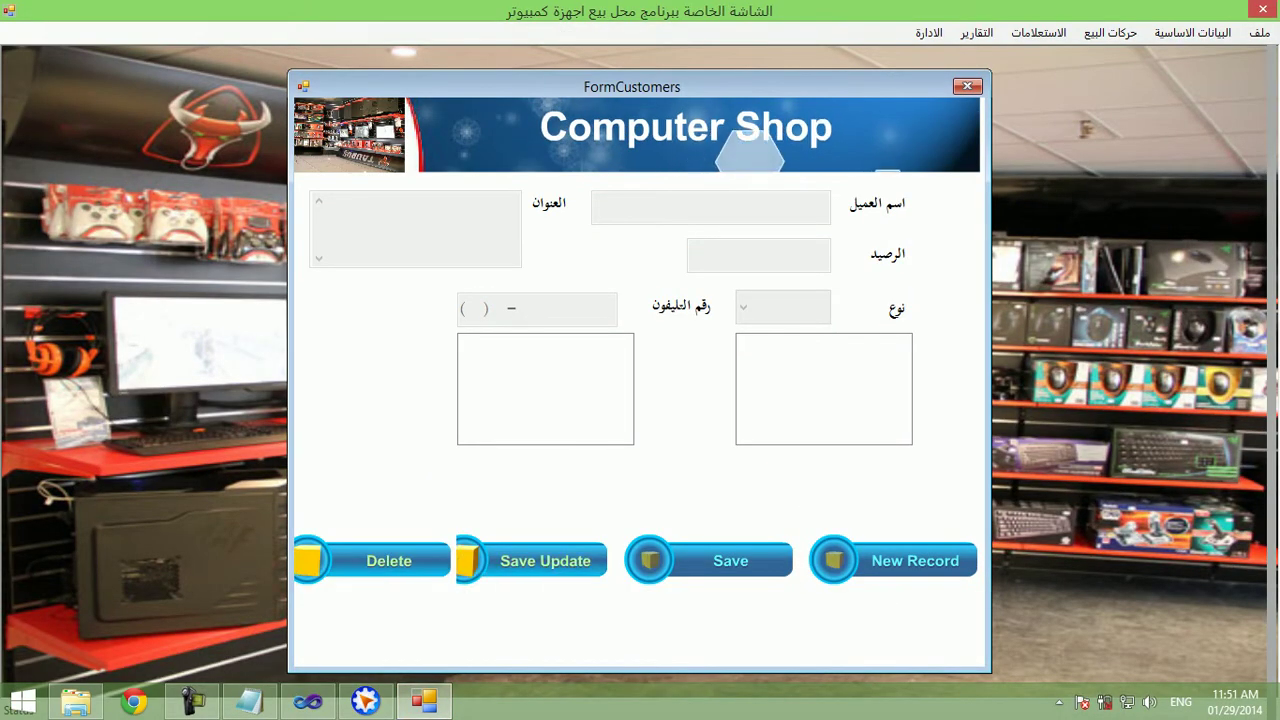
Stop the app and, in the FormCustomers designer, shift the third, second and leftmost Flash buttons right.
key("alt+F4")
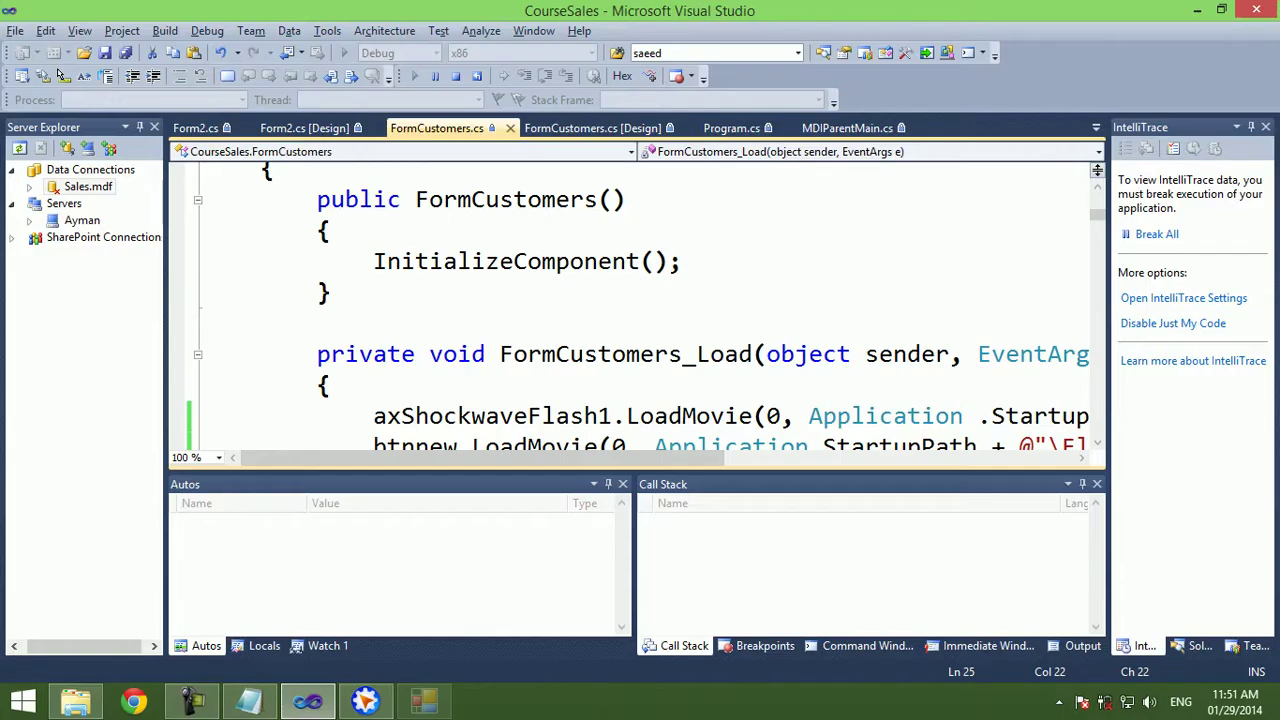
right_click(490, 220)
left_click(558, 233)
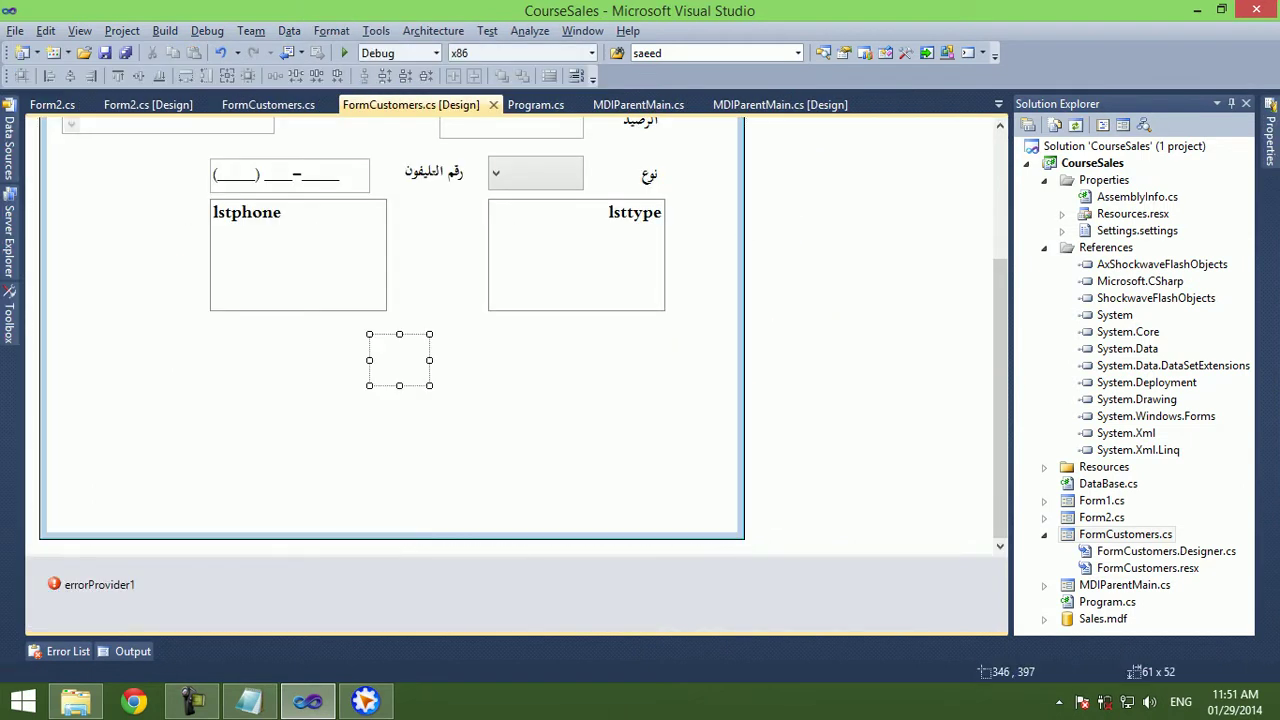
left_click_drag(708, 436, 58, 328)
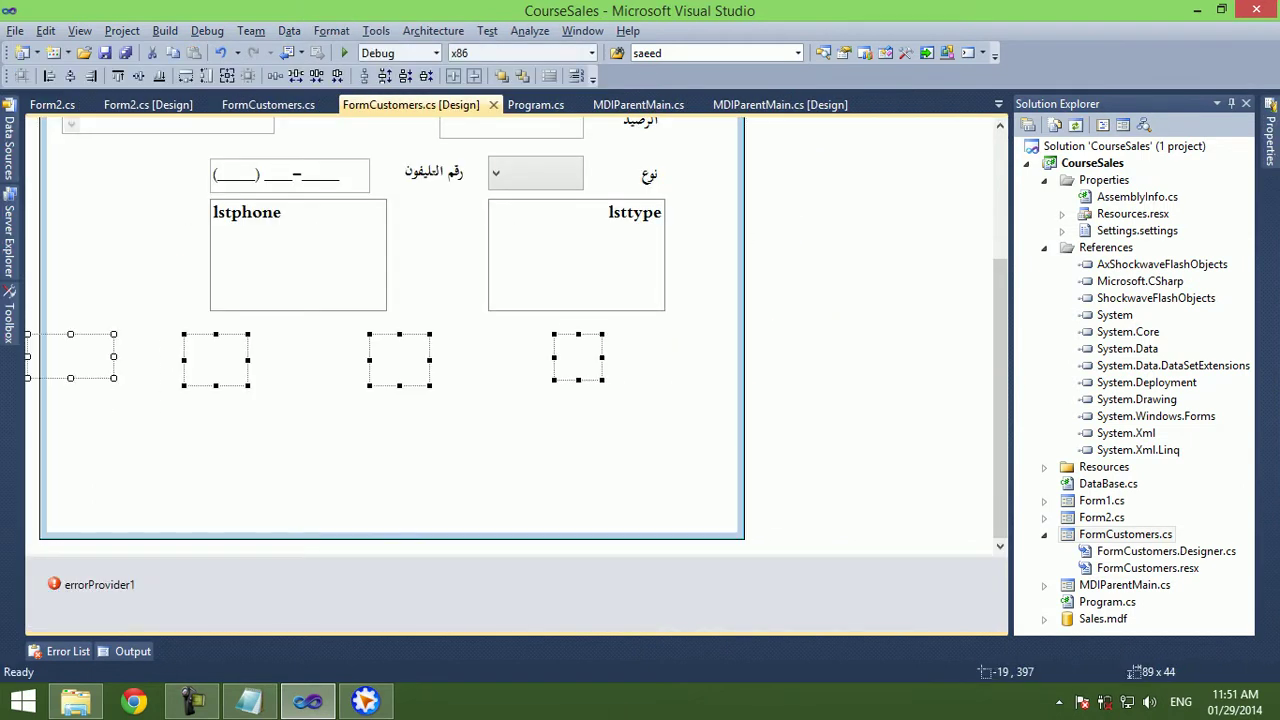
key("Escape")
key("Tab")
key("Right")
key("Right")
key("Right")
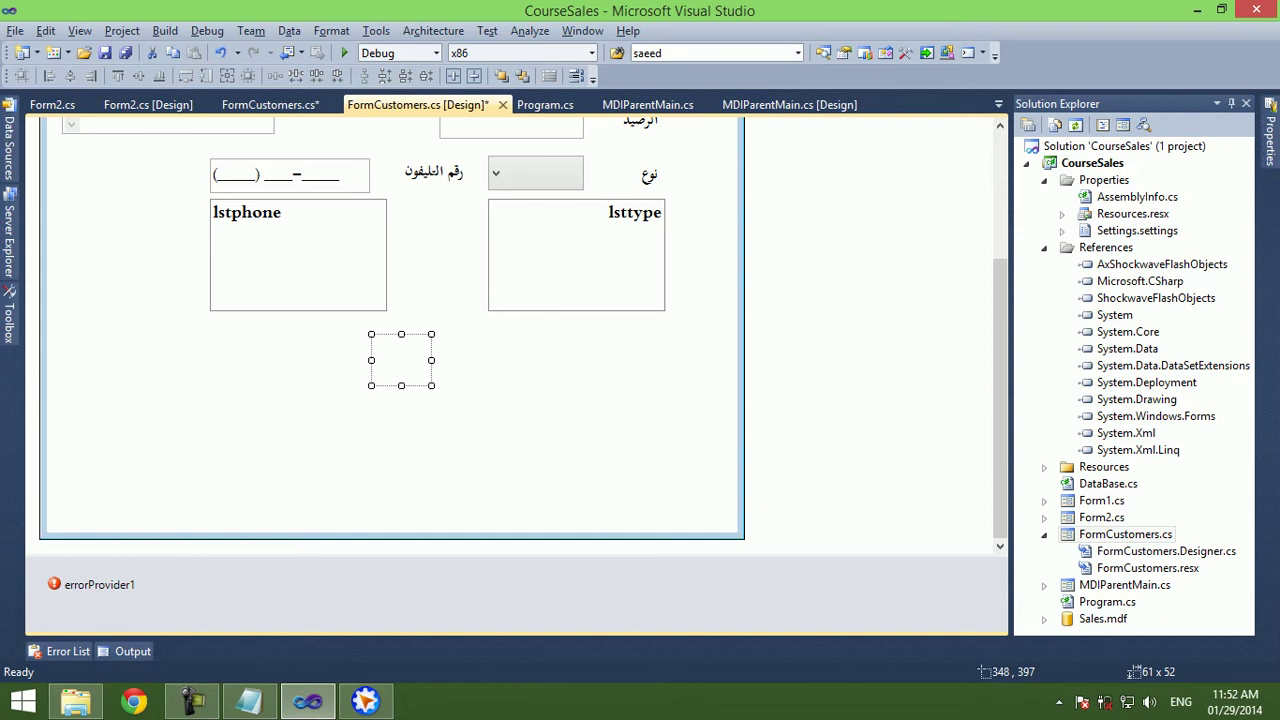
key("Tab")
key("Right")
key("Right")
key("Right")
key("Right")
key("Right")
key("Right")
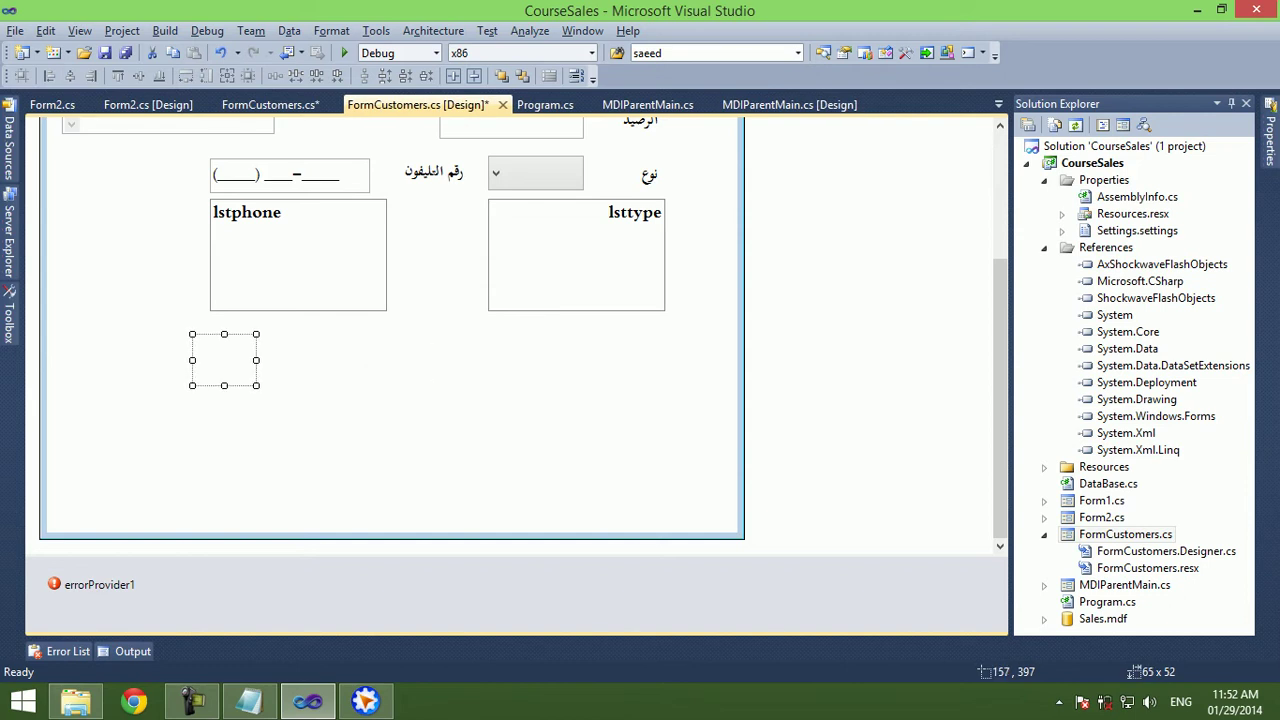
key("Tab")
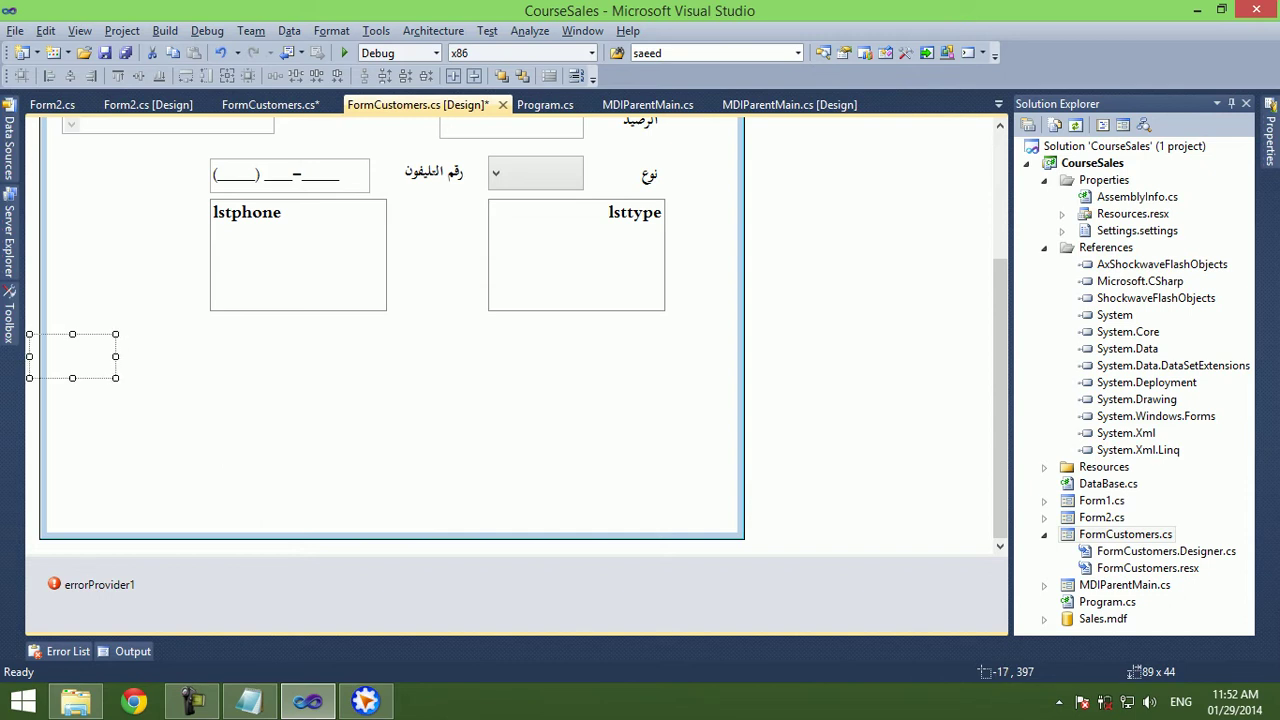
left_click_drag(33, 356, 60, 356)
Fine-tune the second Flash button's position, test-running the app after each adjustment.
key("F5")
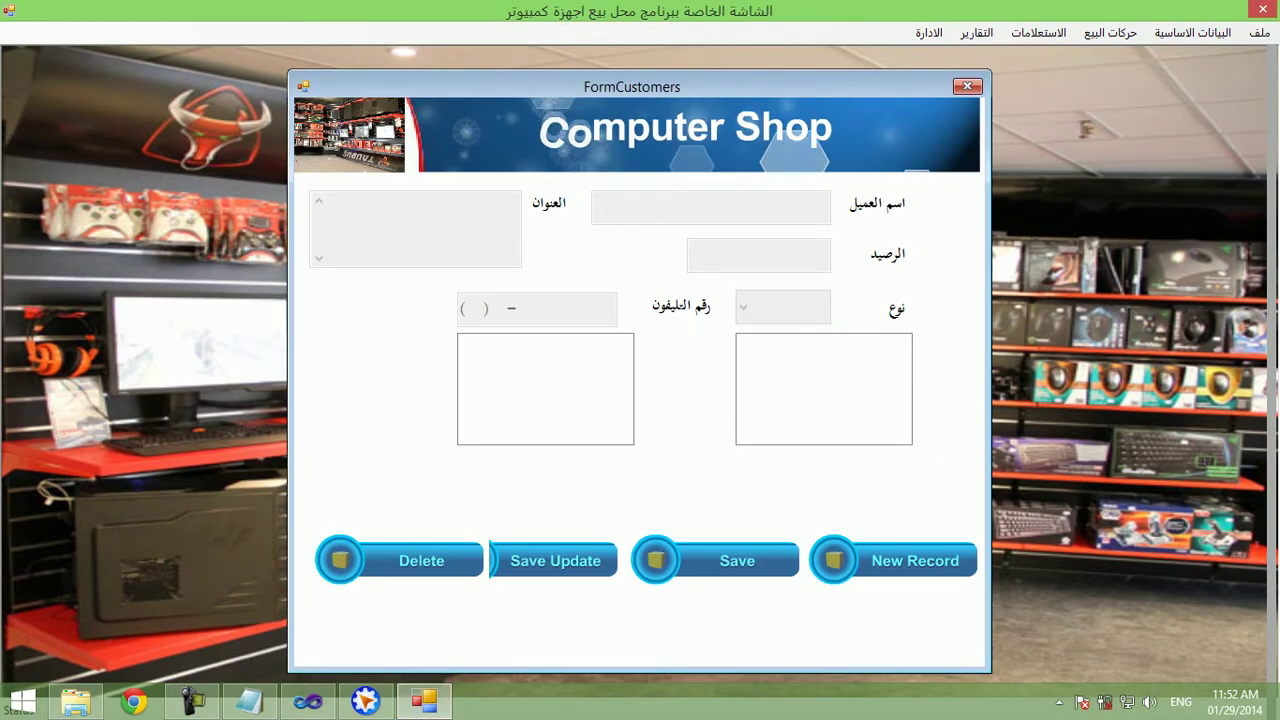
left_click(1258, 9)
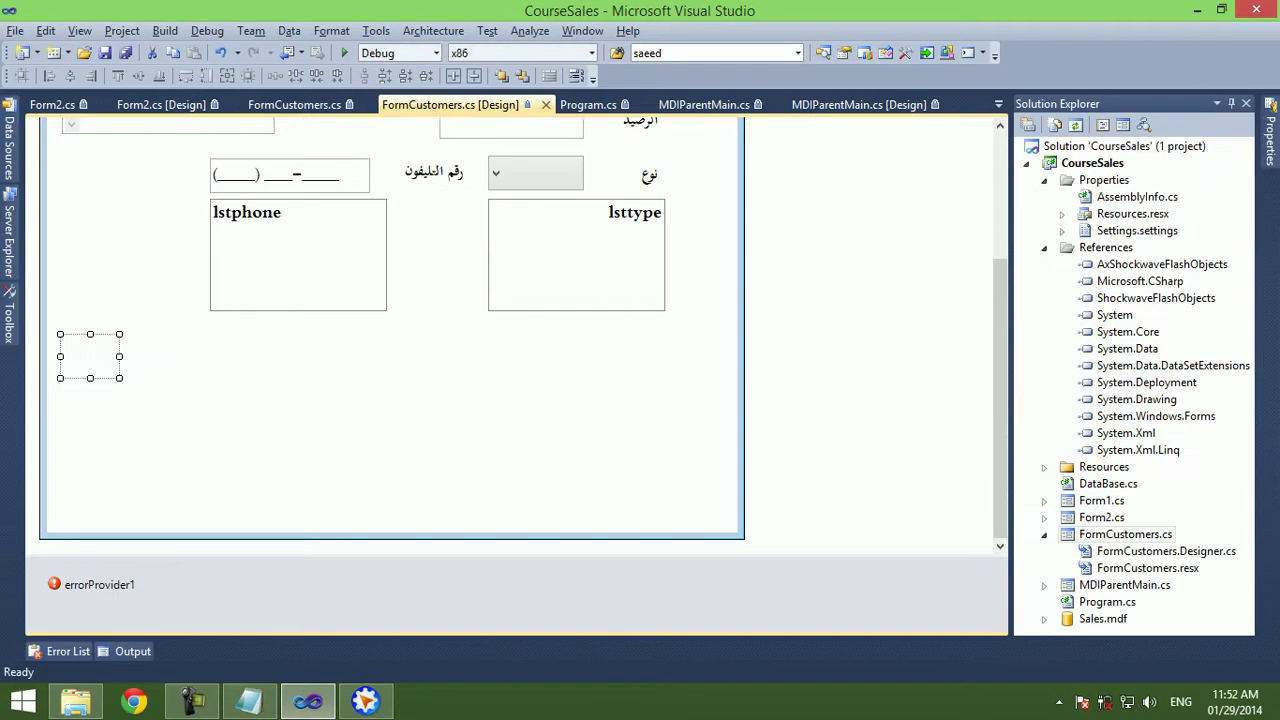
key("Right")
key("Right")
key("Right")
key("Right")
key("Right")
key("Right")
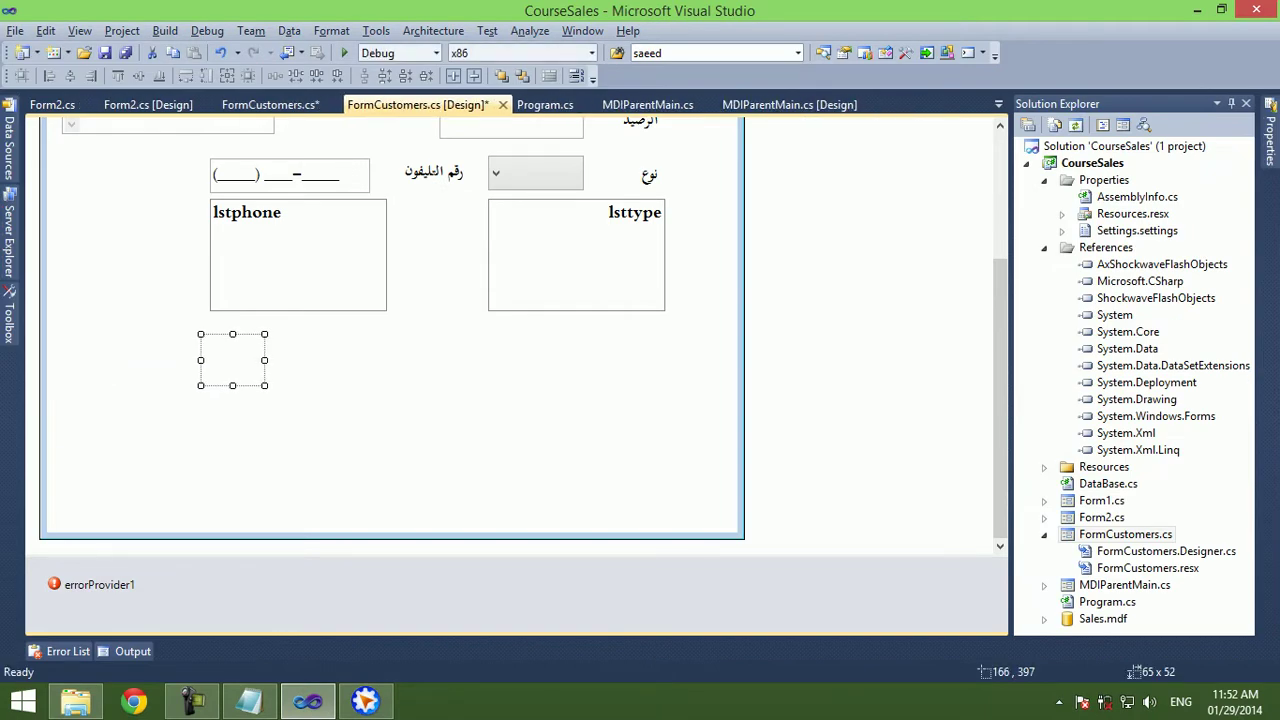
key("F5")
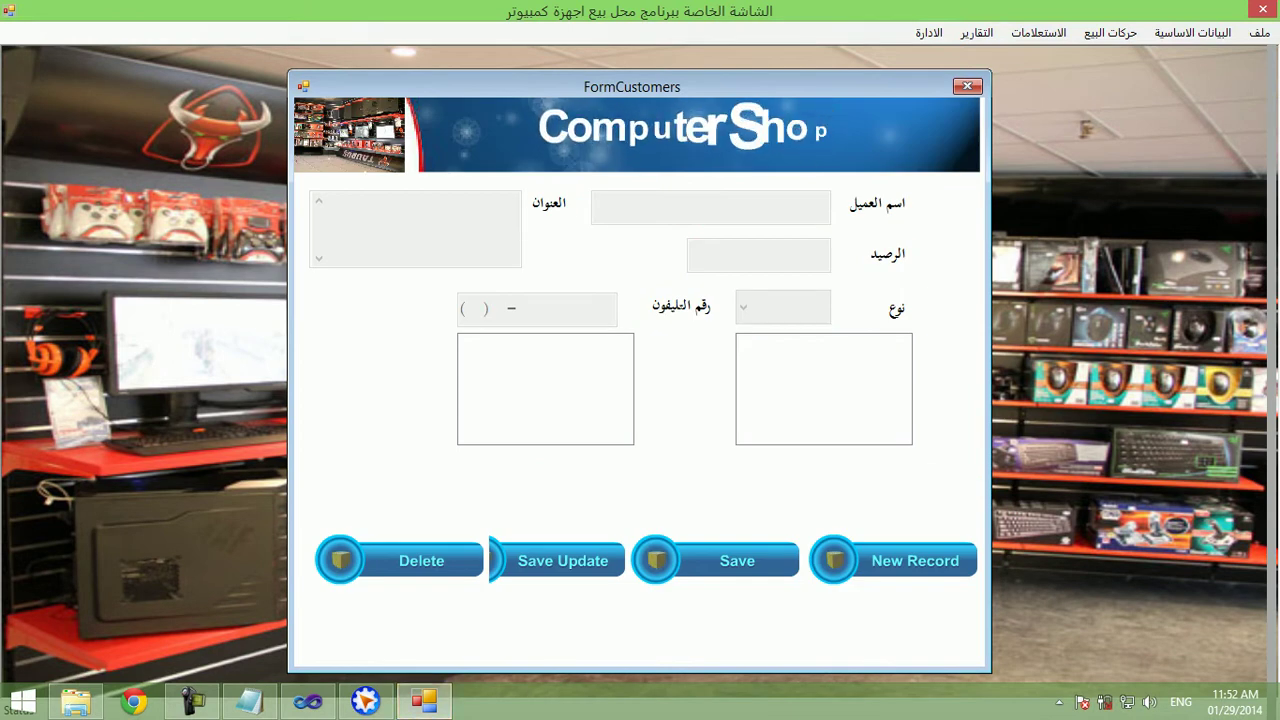
key("shift+F5")
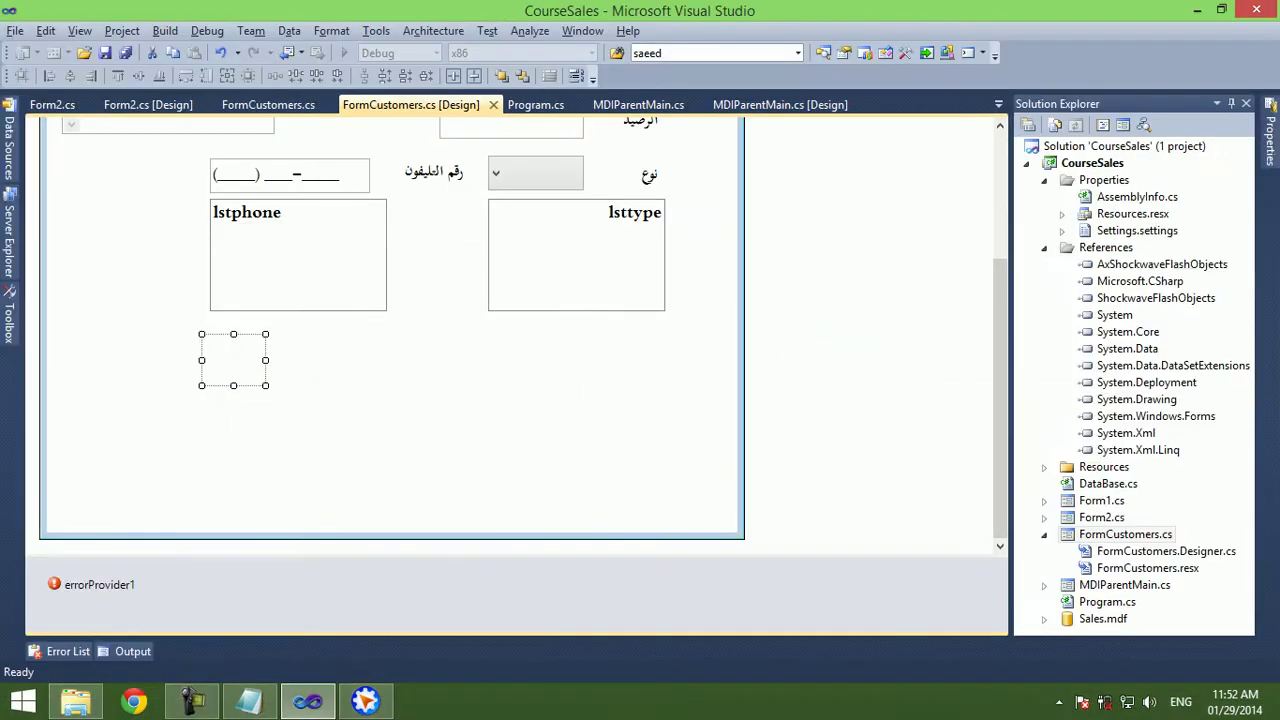
left_click_drag(233, 360, 276, 360)
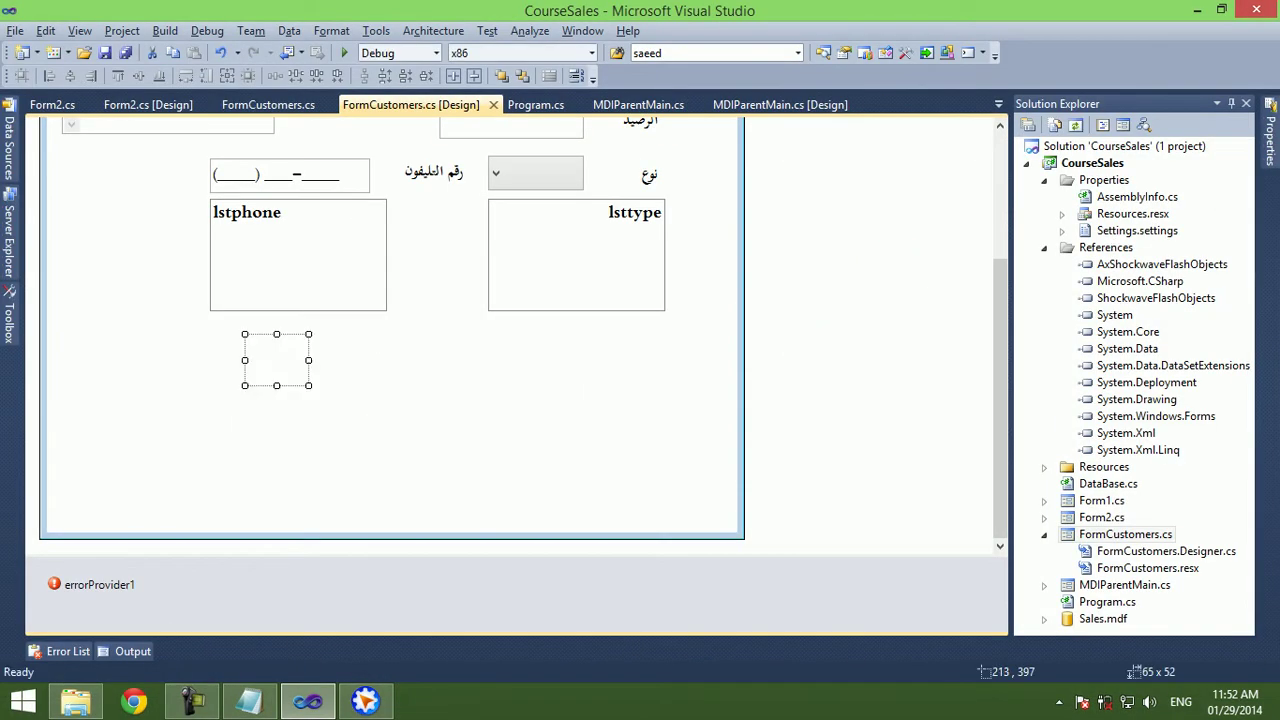
key("F5")
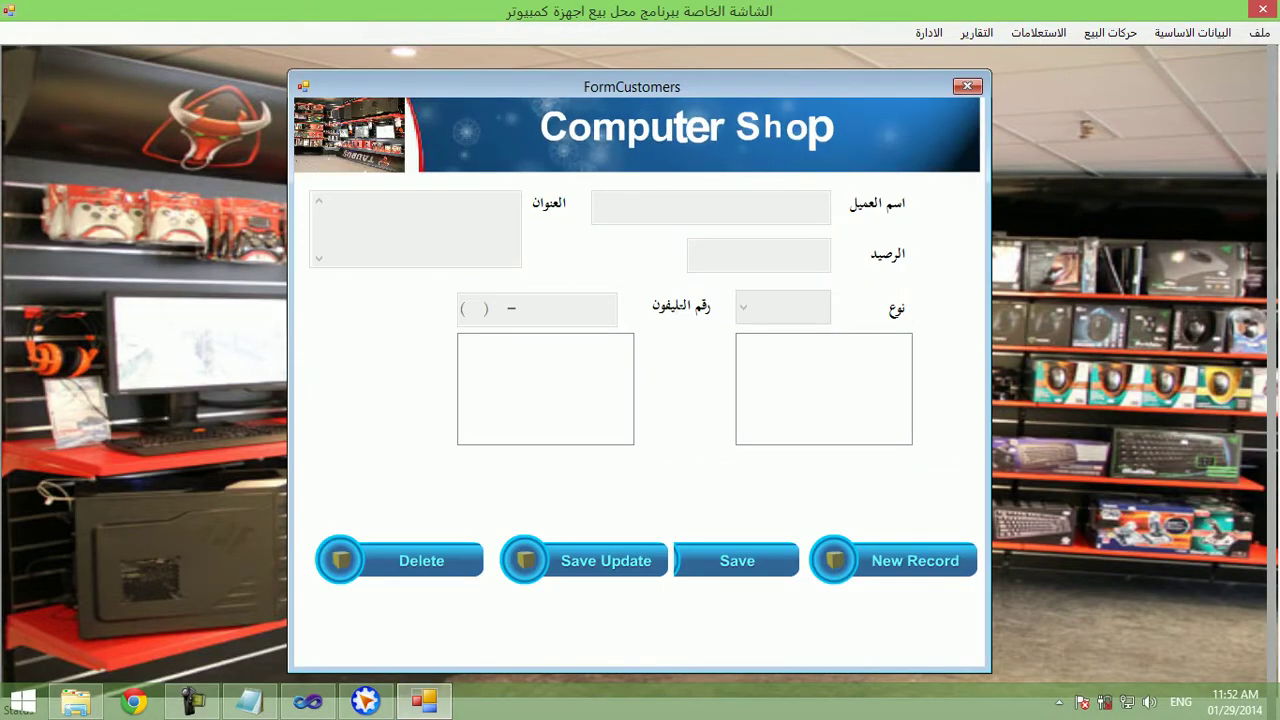
key("shift+F5")
left_click_drag(276, 360, 257, 360)
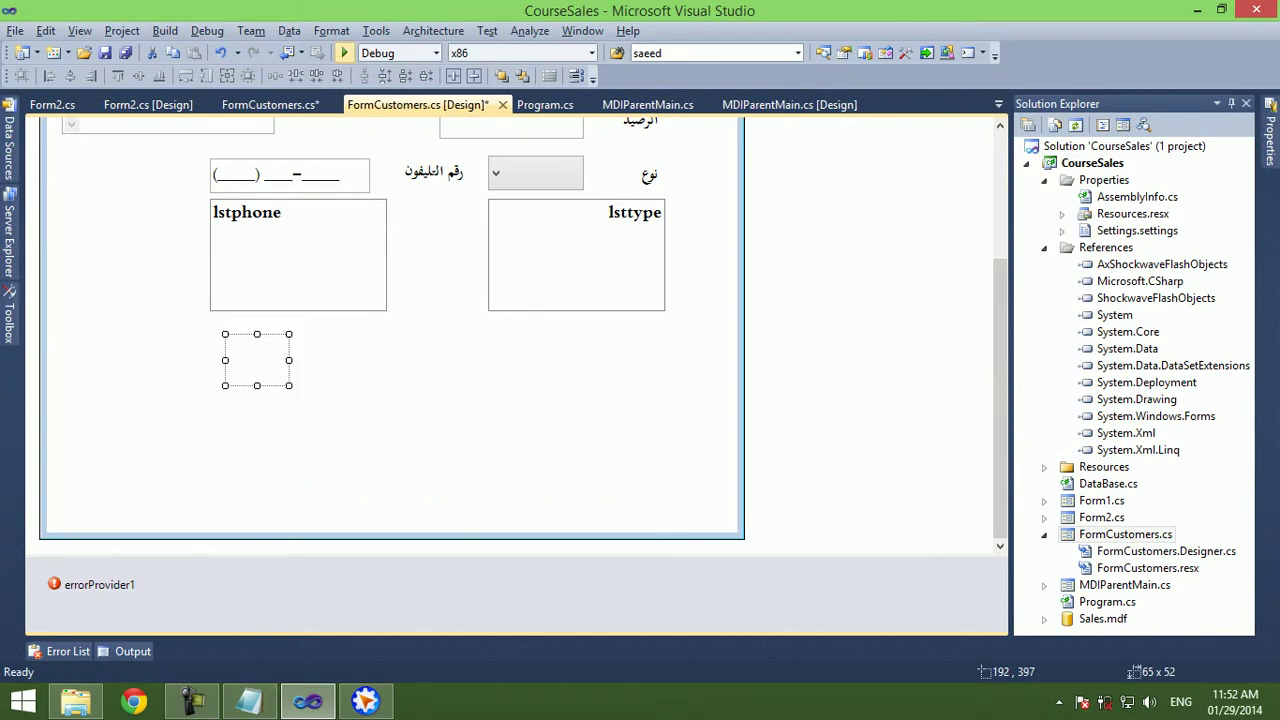
key("F5")
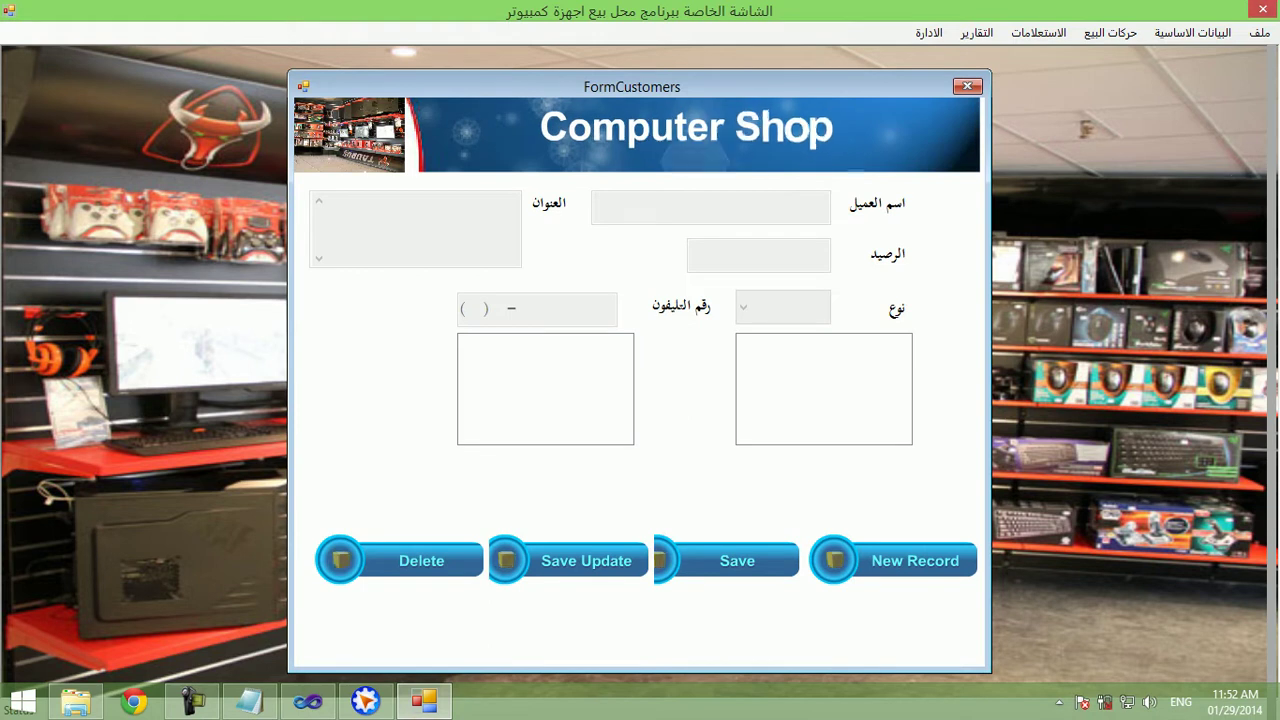
key("alt+F4")
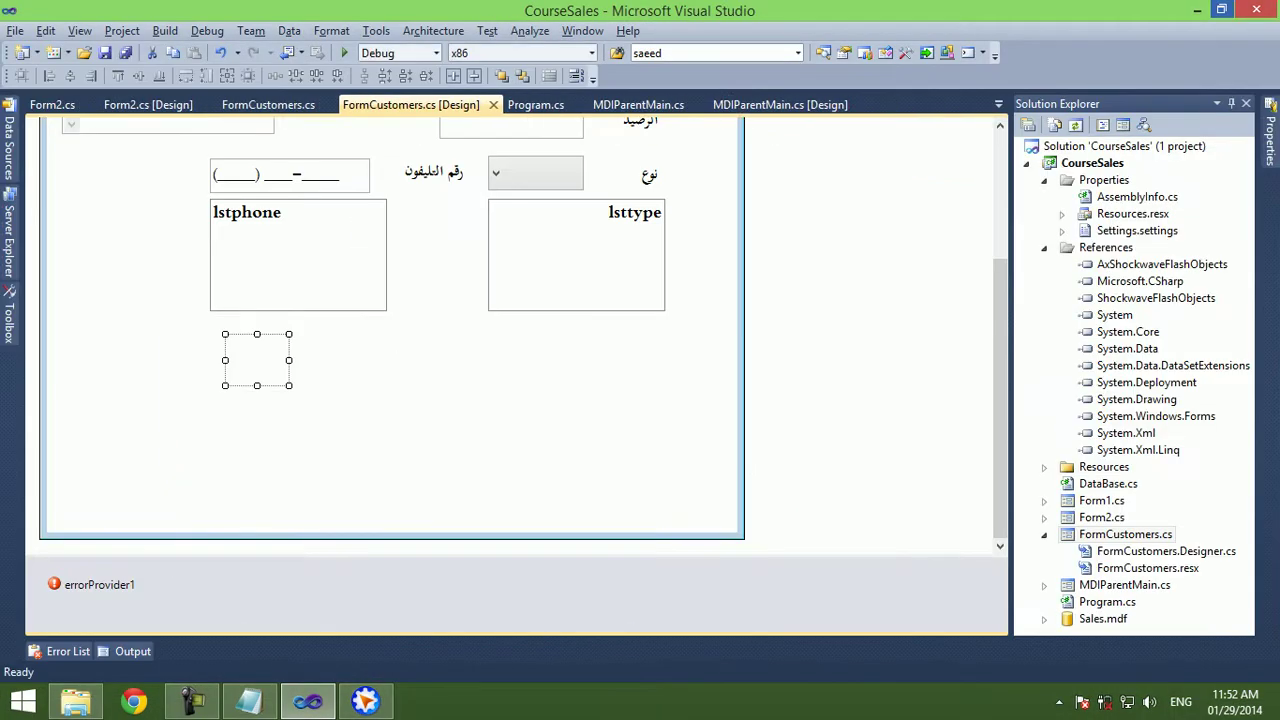
Shift the rightmost Flash button slightly right, select the third and leftmost buttons, and run the app.
left_click_drag(554, 334, 602, 380)
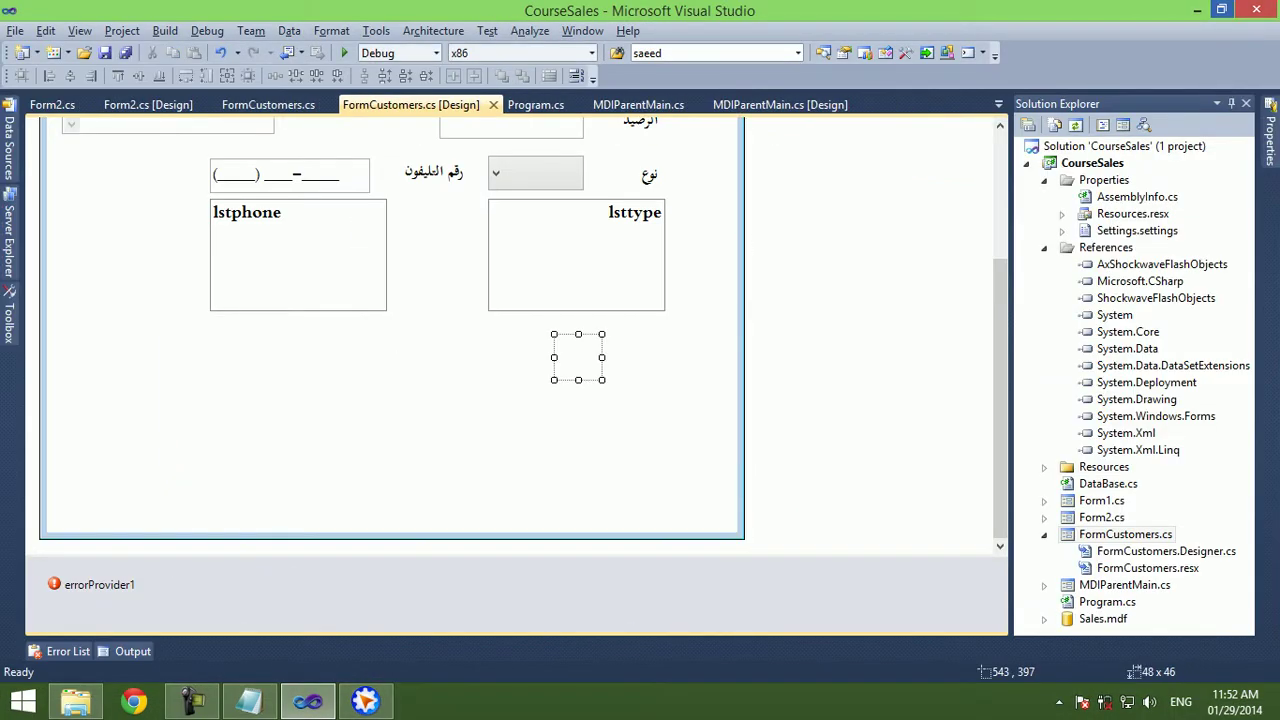
left_click_drag(578, 357, 589, 355)
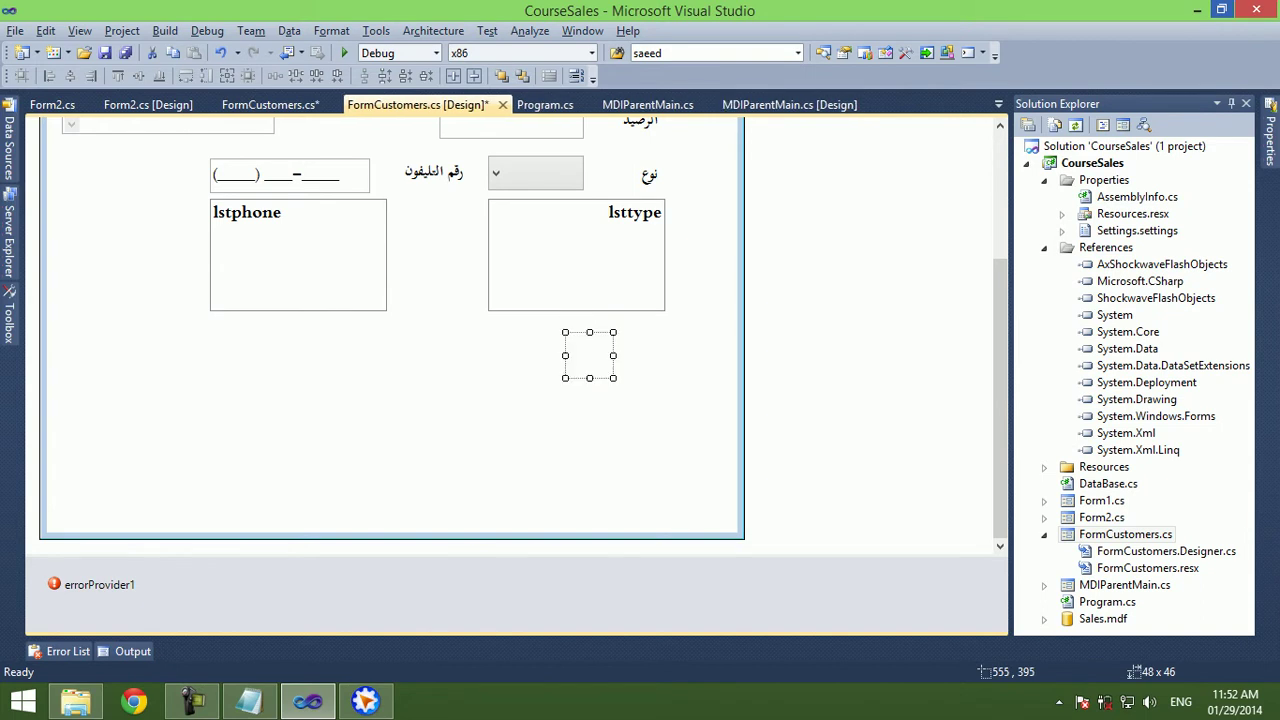
mouse_move(376, 334)
left_mouse_down()
mouse_move(437, 386)
mouse_move(433, 360)
mouse_move(255, 358)
mouse_move(270, 358)
left_mouse_up()
left_click_drag(60, 334, 119, 378)
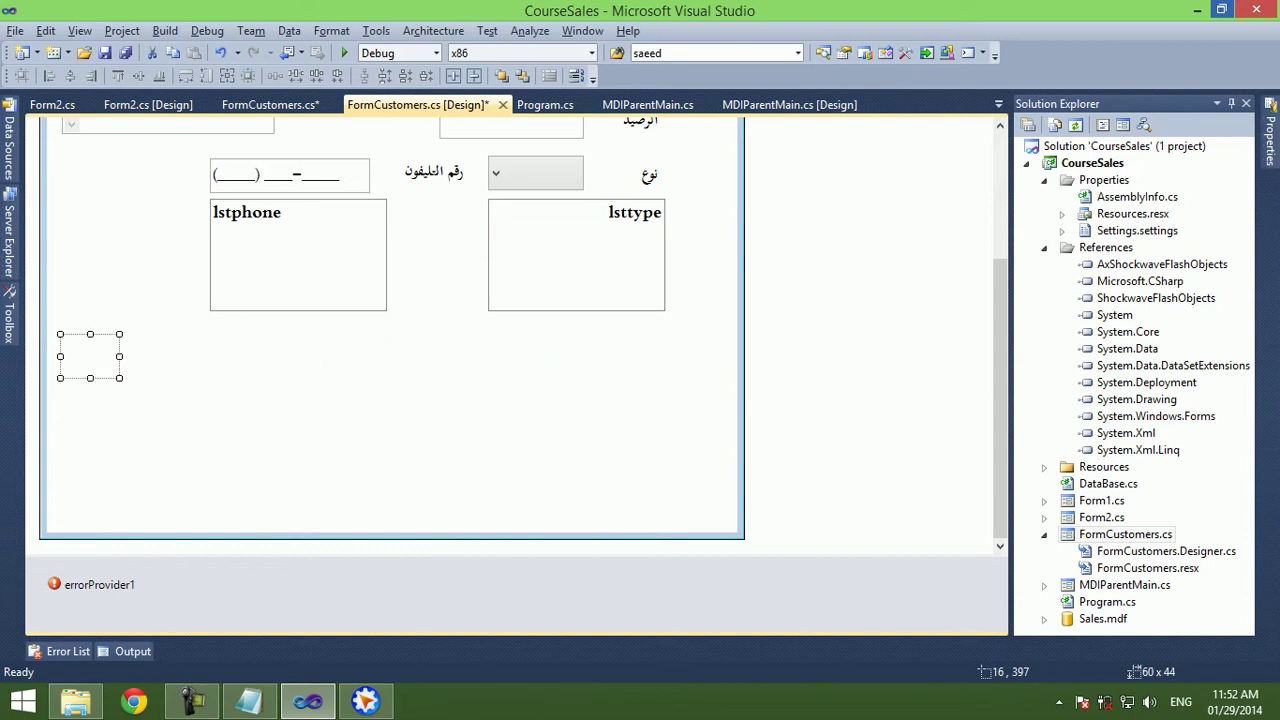
key("F5")
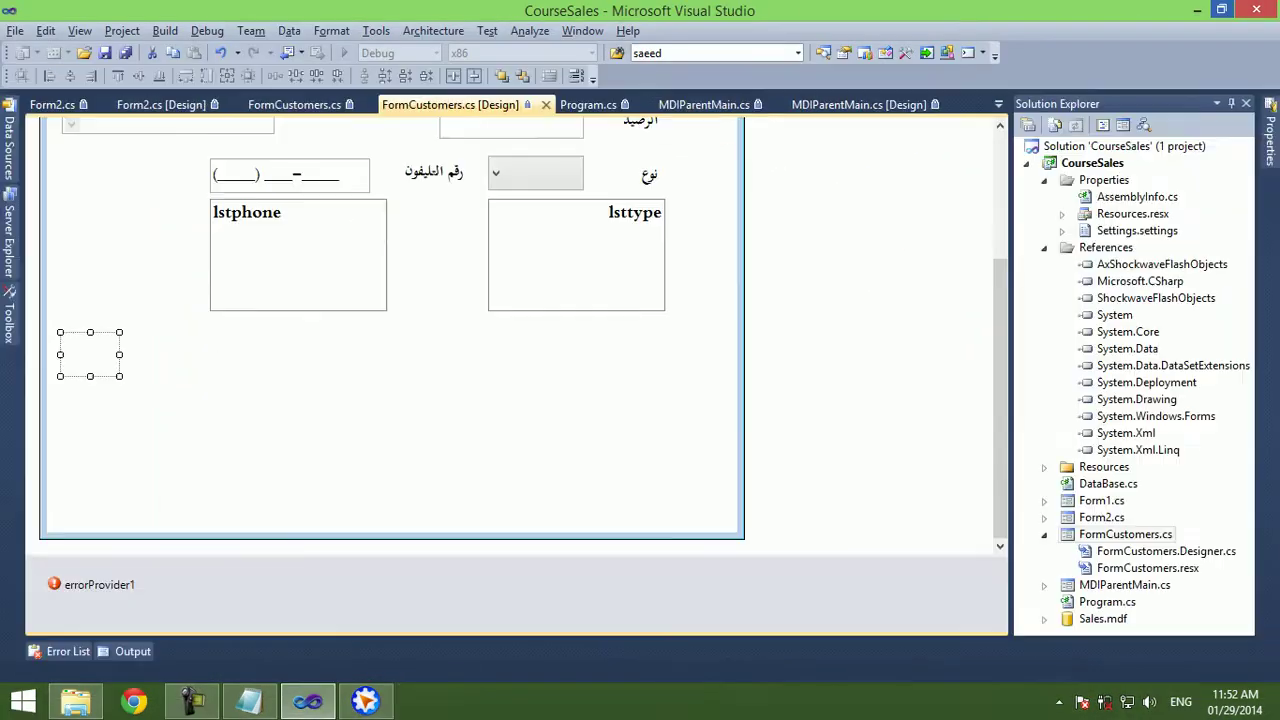
Nudge the leftmost and second Flash buttons left and run the app to view the final spacing.
key("Left")
key("Left")
key("Left")
key("Left")
key("Left")
key("Left")
key("Left")
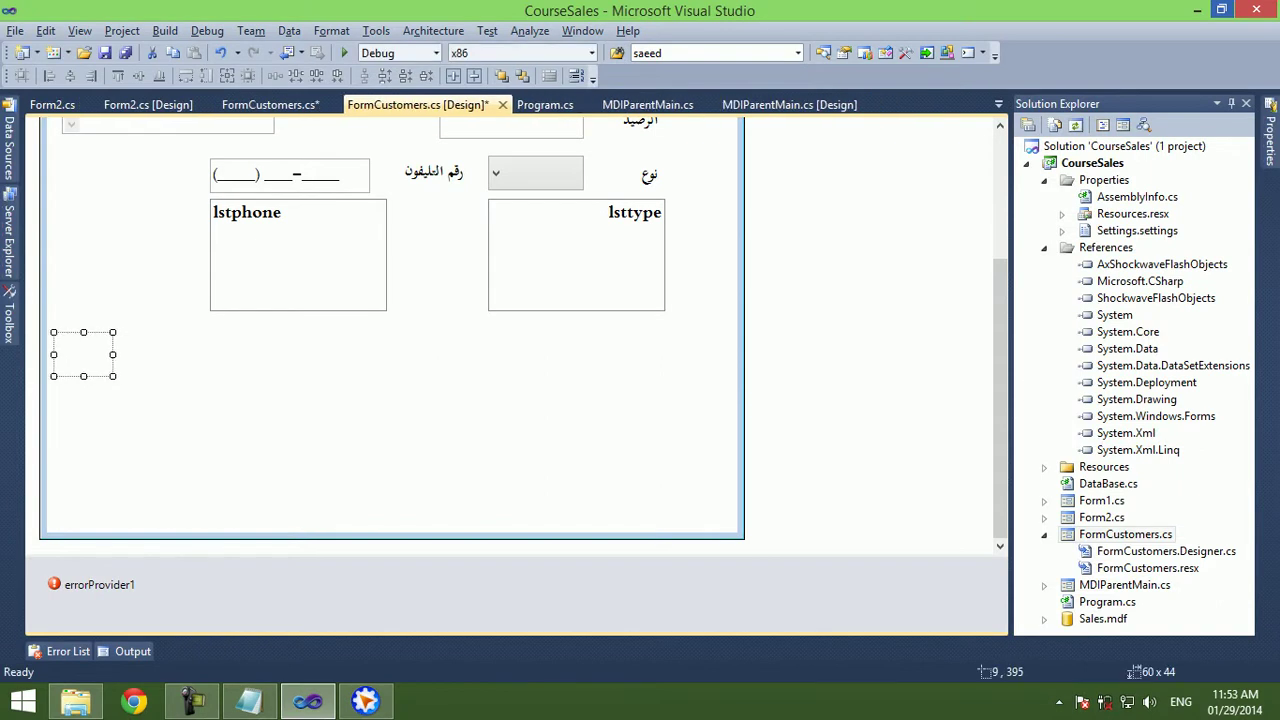
key("ctrl+z")
key("ctrl+Left")
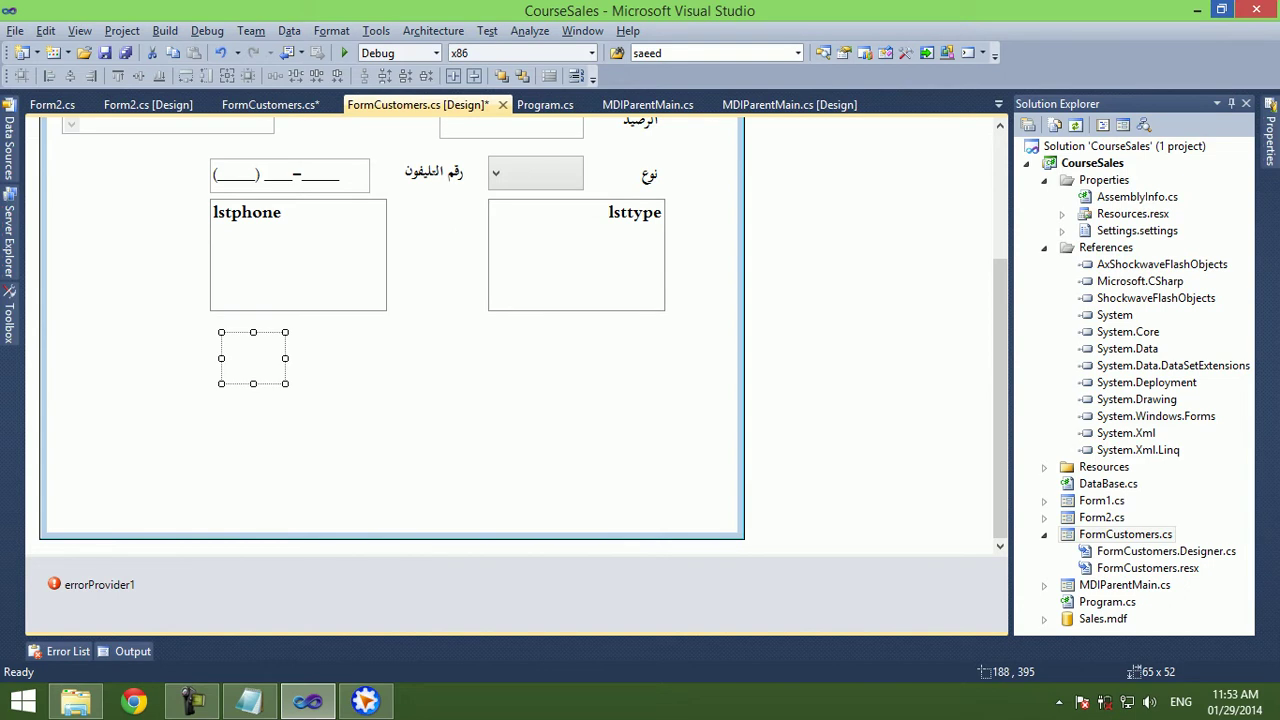
key("ctrl+z")
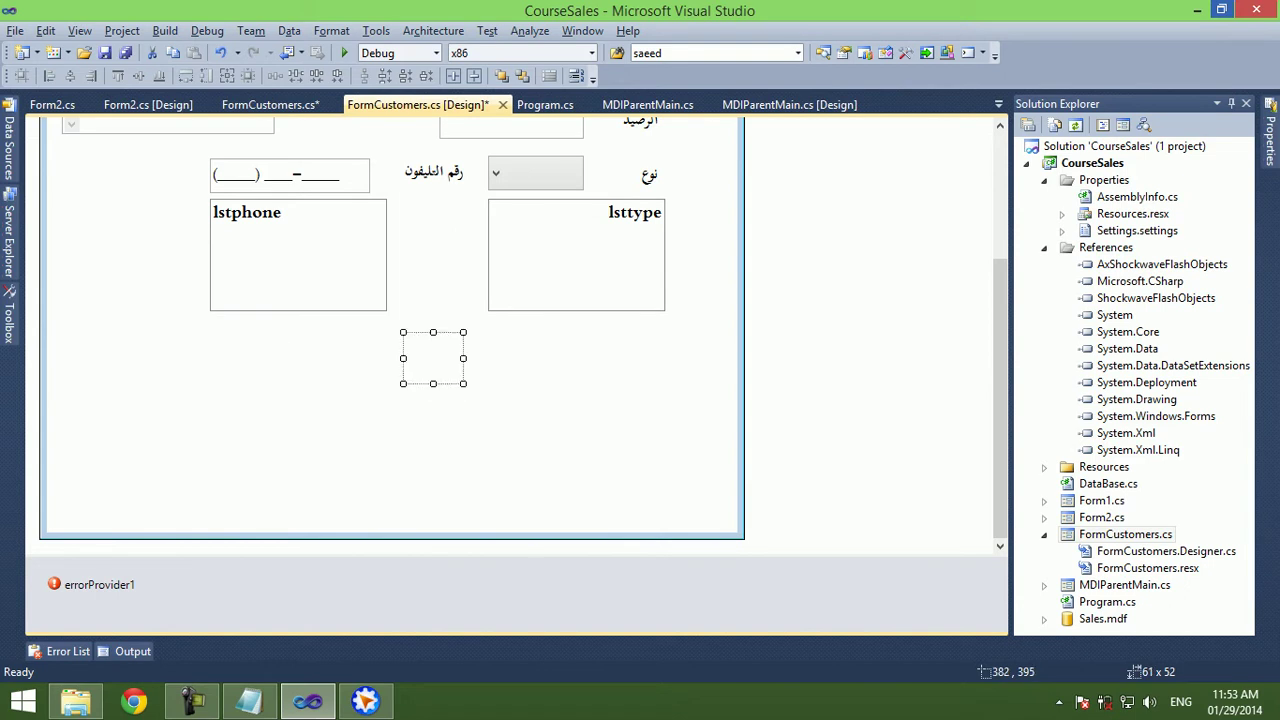
key("F5")
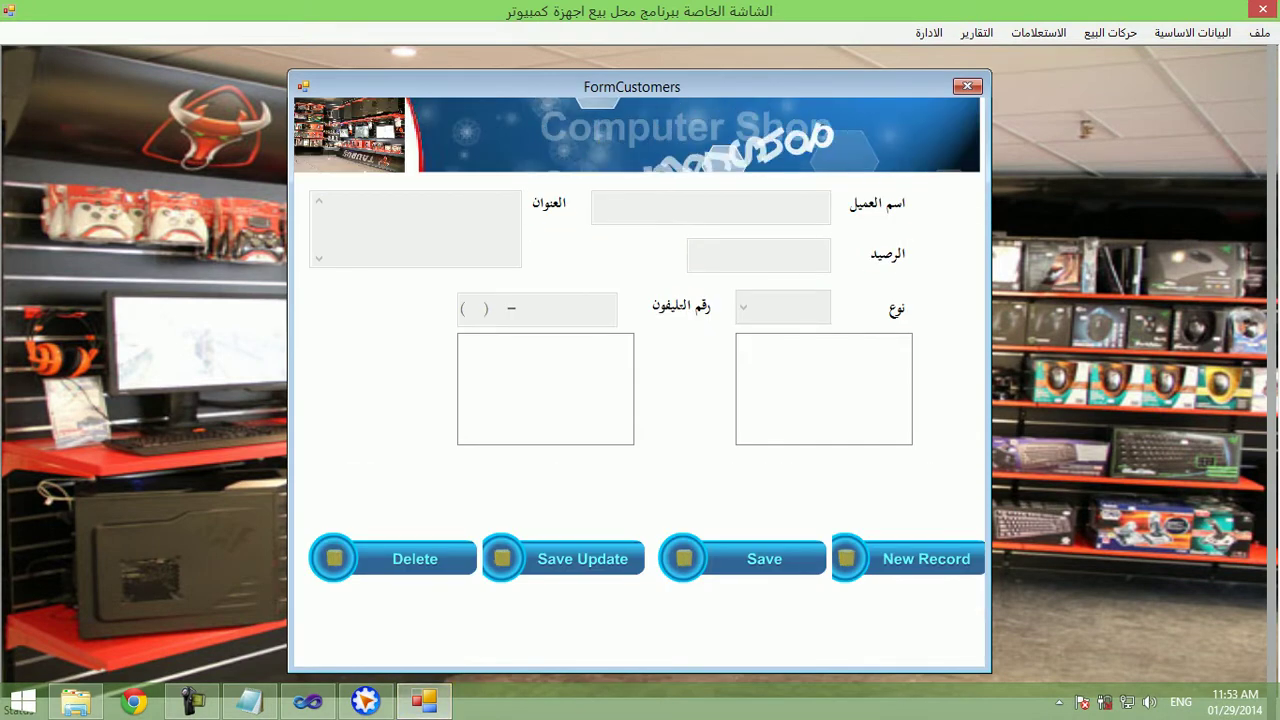
key("alt+F4")
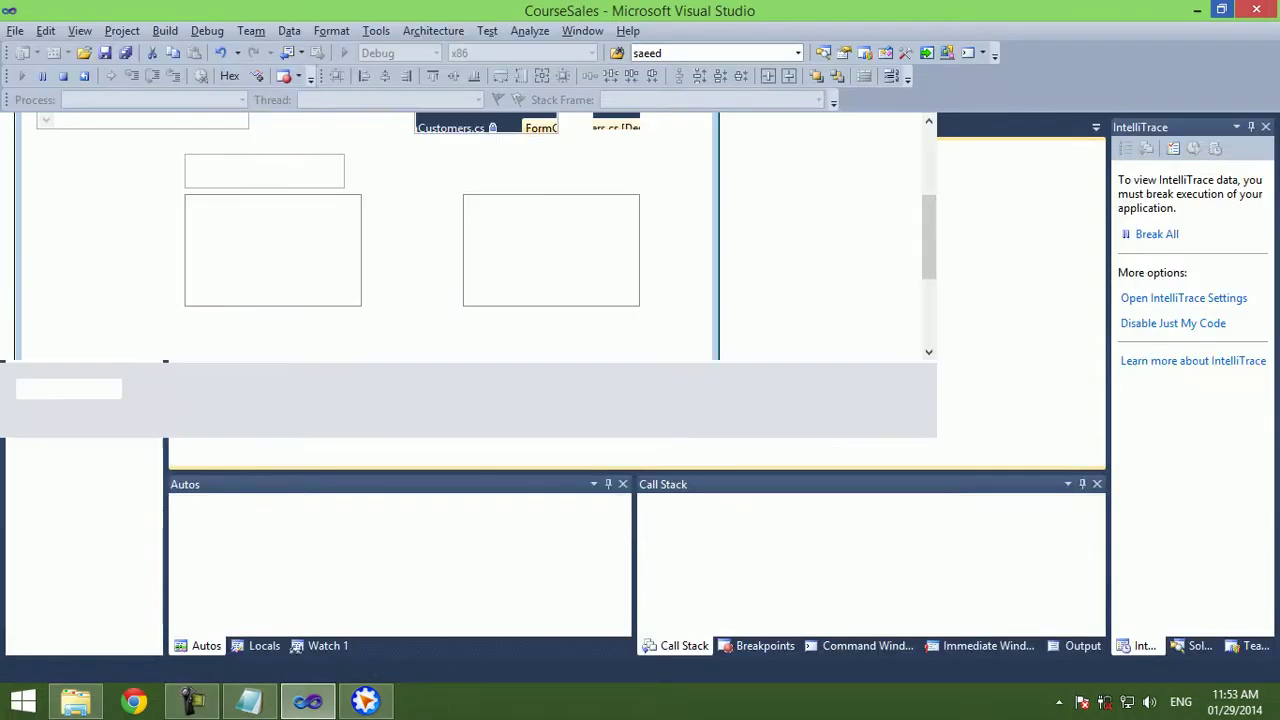
left_click_drag(403, 332, 463, 383)
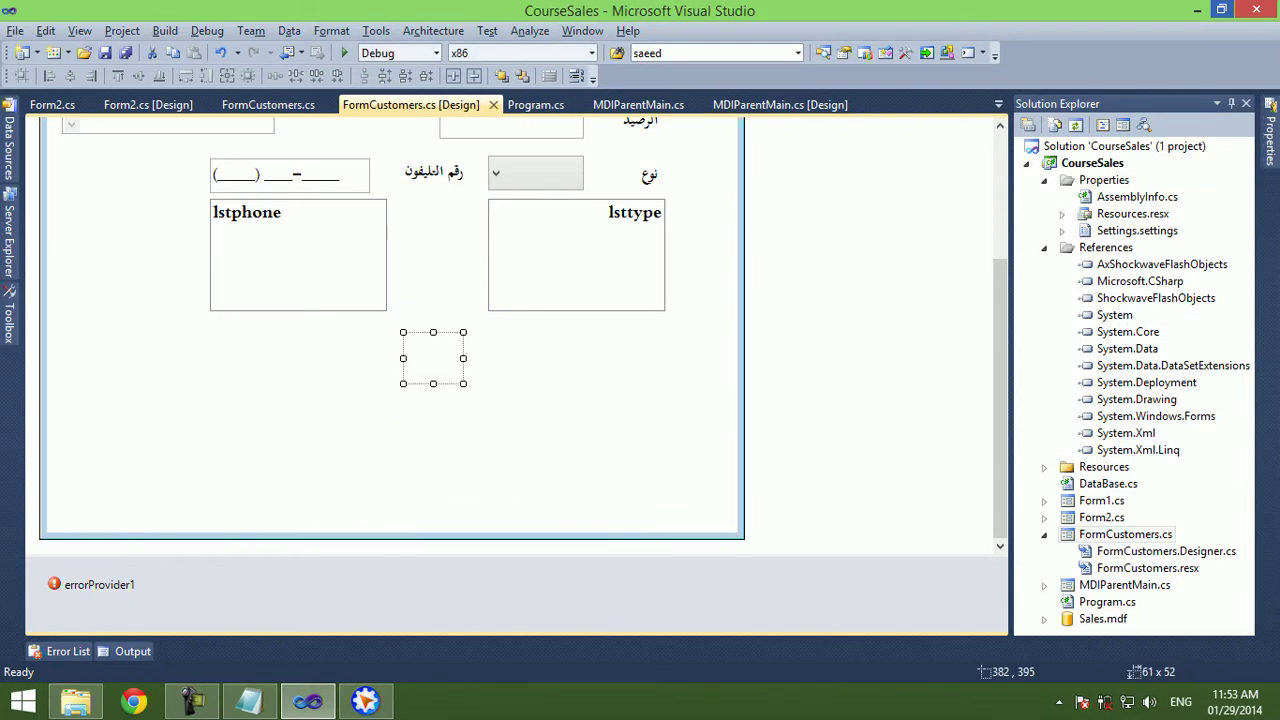
left_click_drag(565, 332, 616, 378)
key("ctrl+z")
key("ctrl+z")
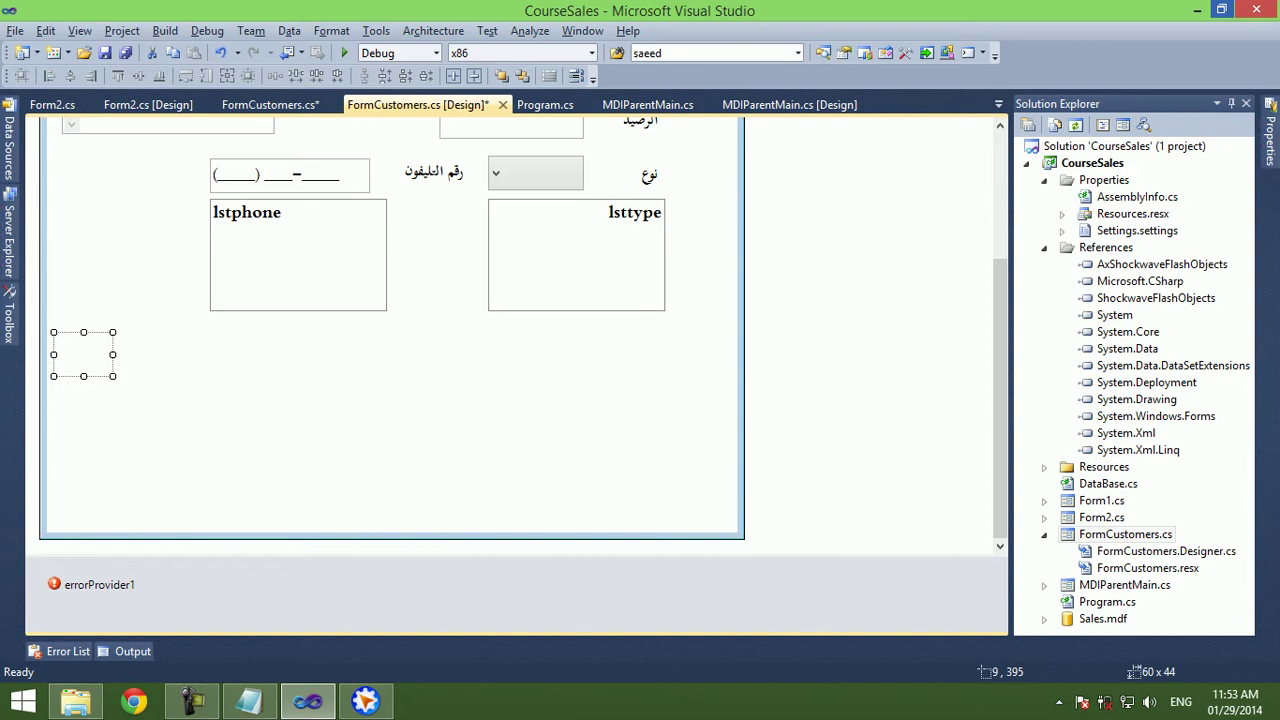
key("F5")
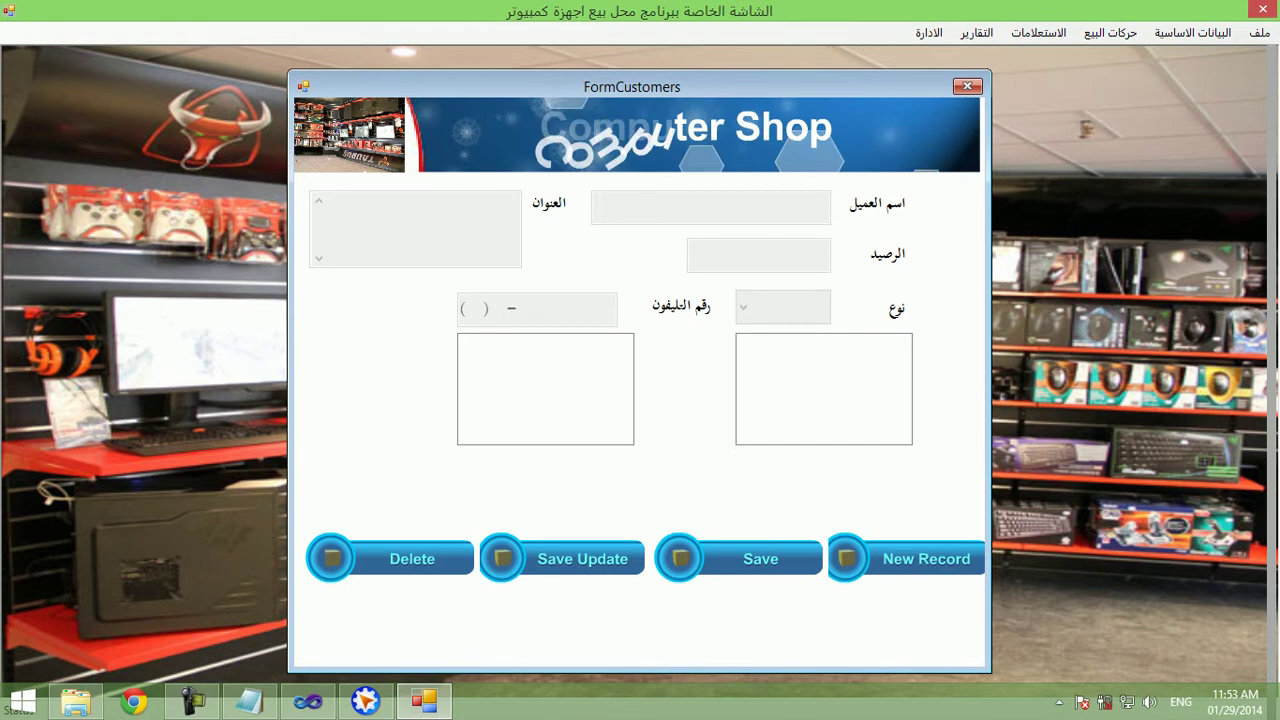
Narrow the small blank control below the phone list to 42 pixels, nudge it left, and rerun.
key("alt+F4")
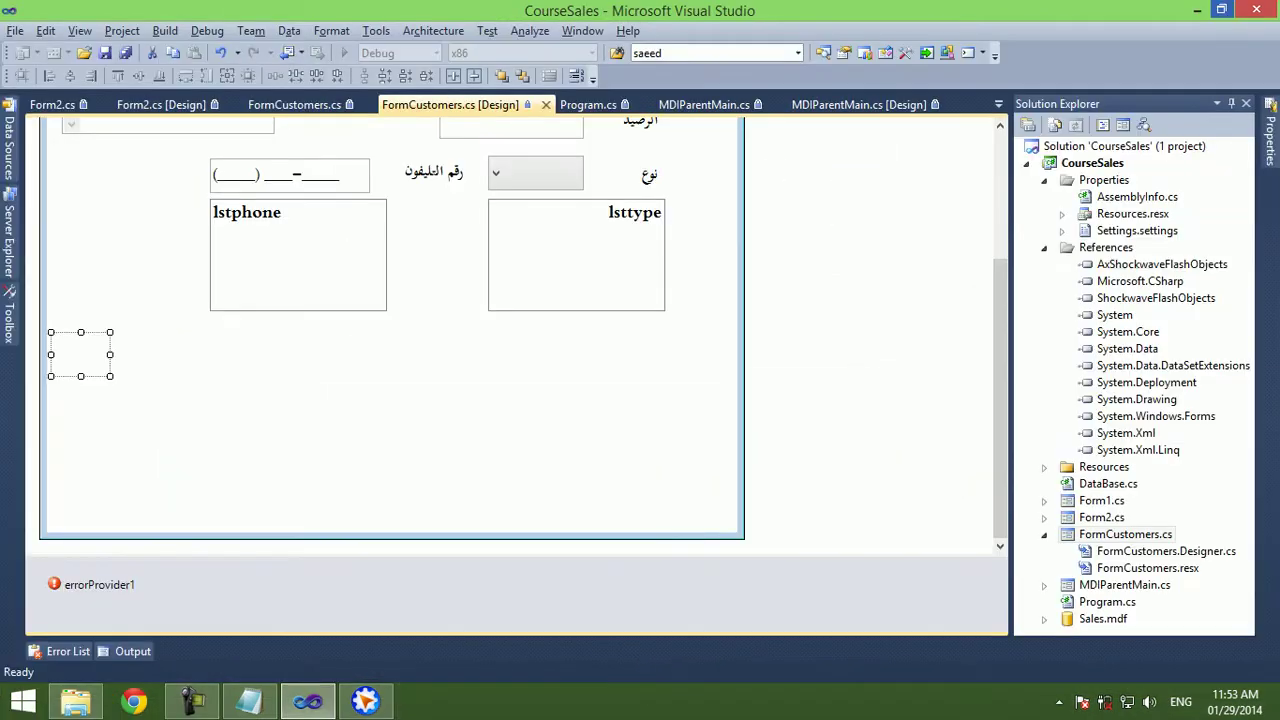
left_click_drag(110, 354, 93, 354)
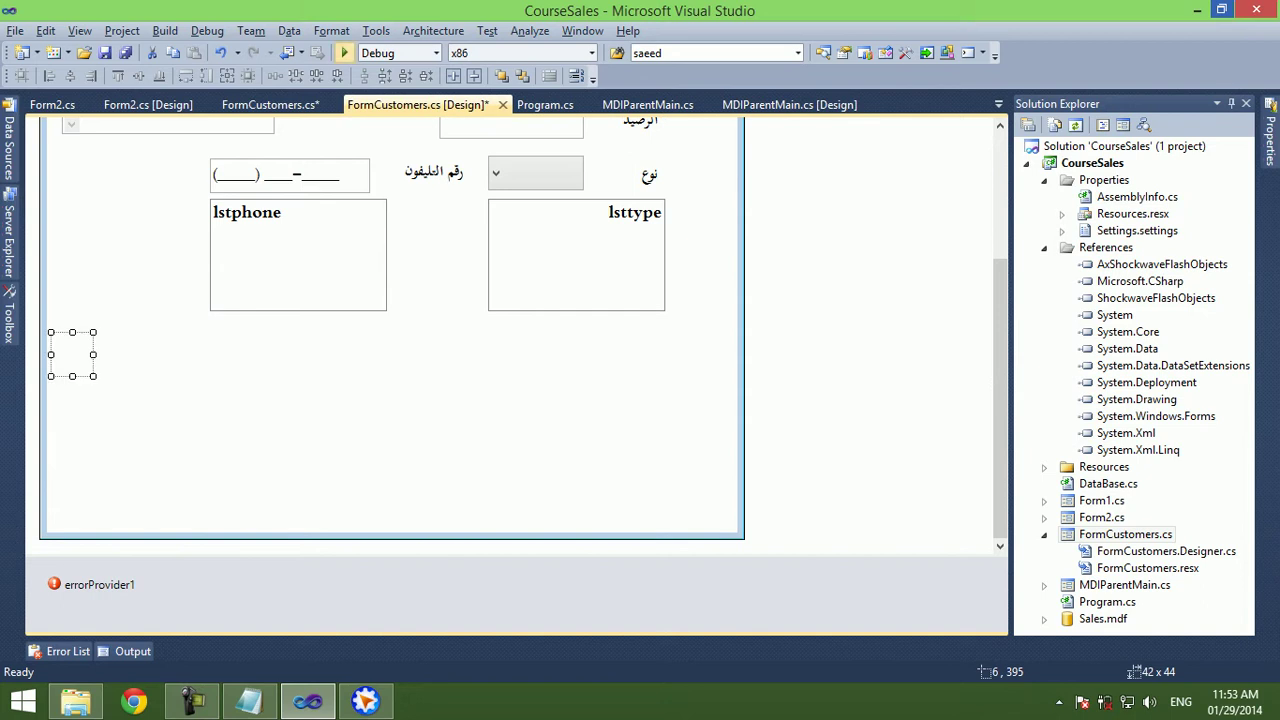
key("F5")
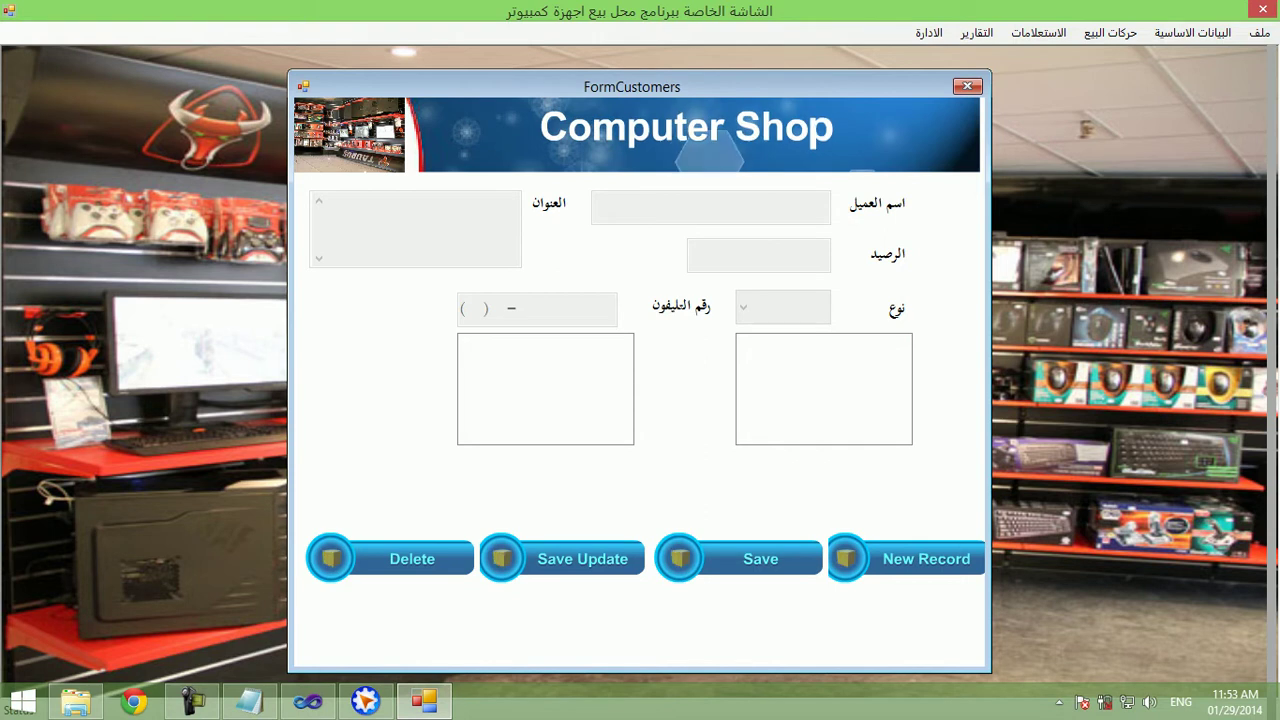
left_click(1256, 9)
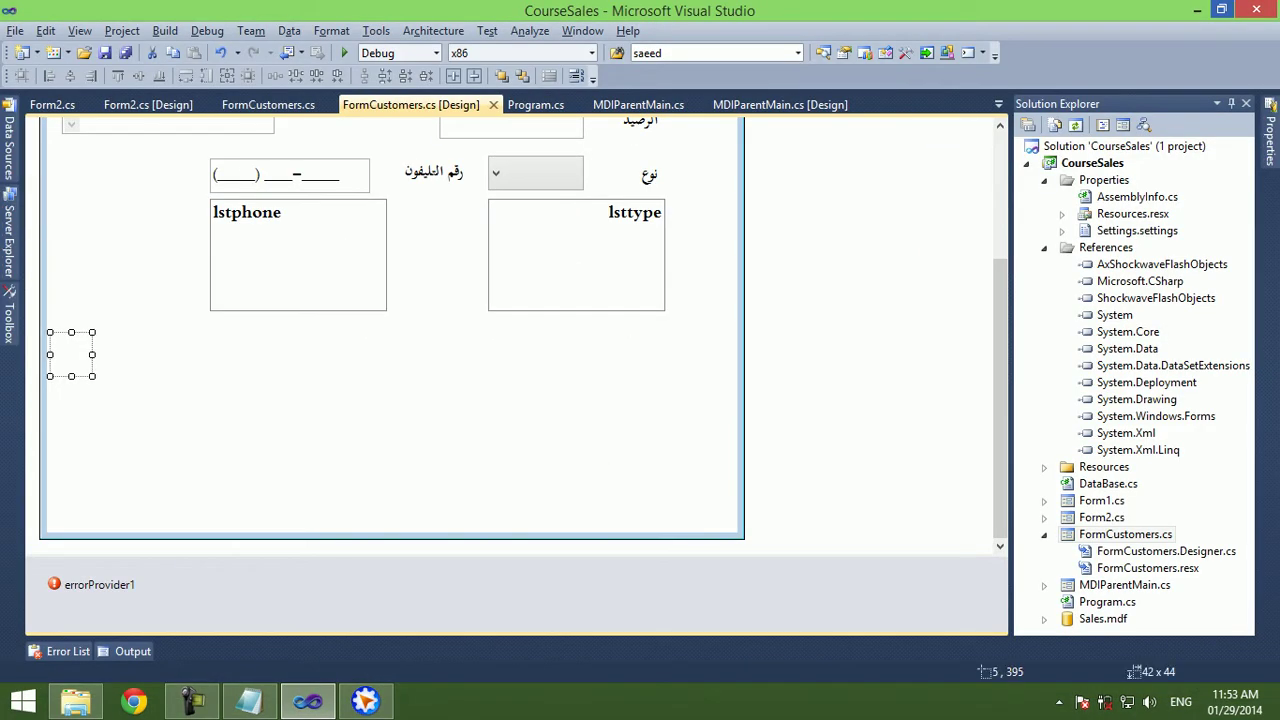
key("Left")
key("Left")
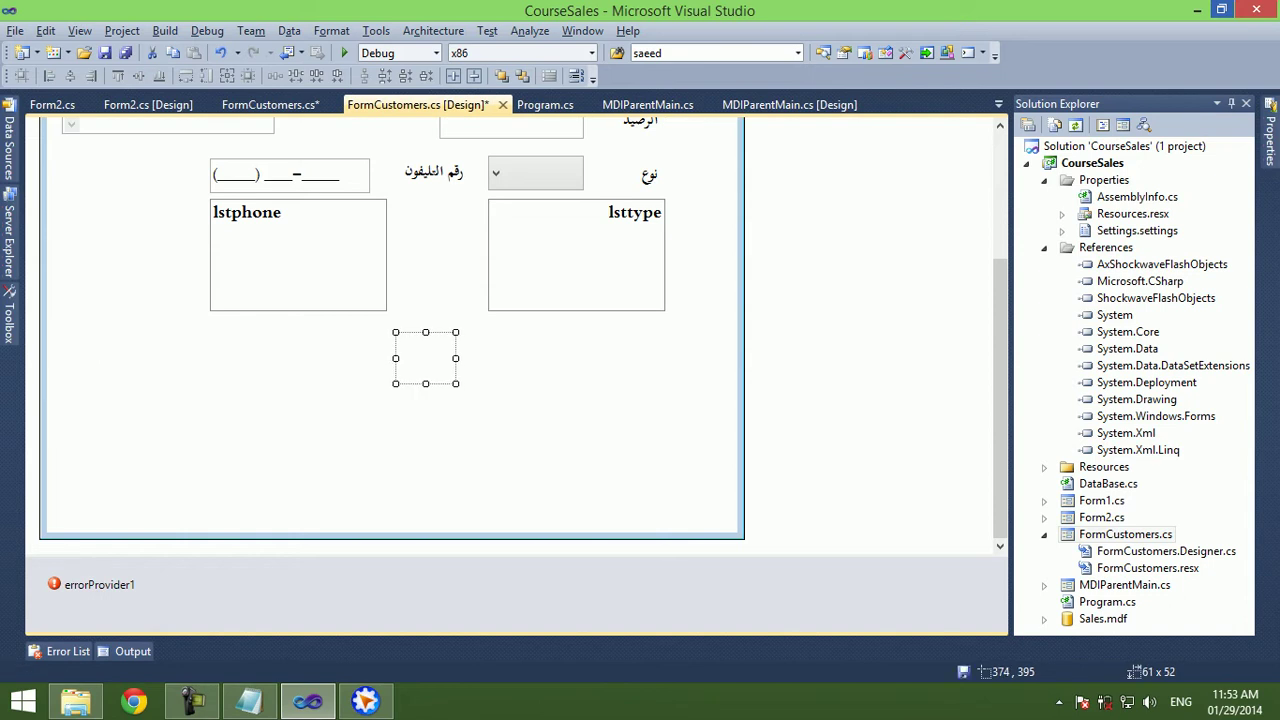
key("F5")
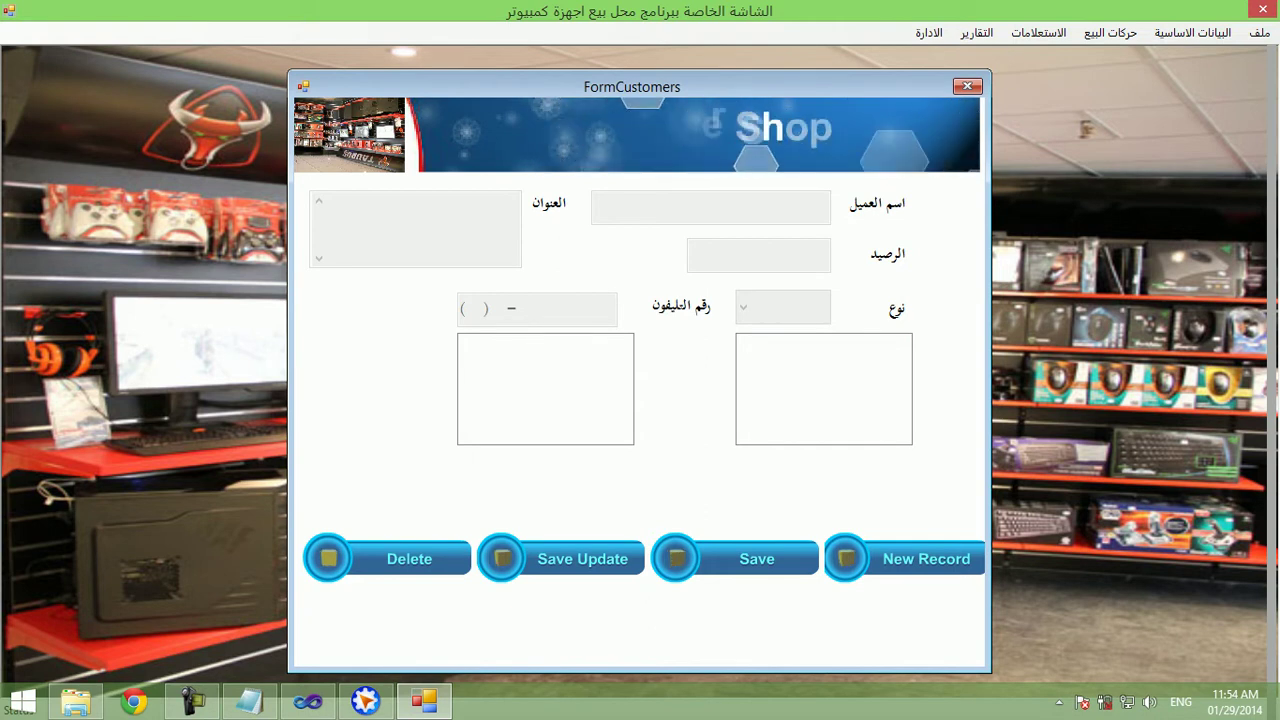
Open Google in Chrome and find an orange-handled magnifying-glass image among the find icon results.
left_click(134, 701)
key("ctrl+l")
type("g")
key("Return")
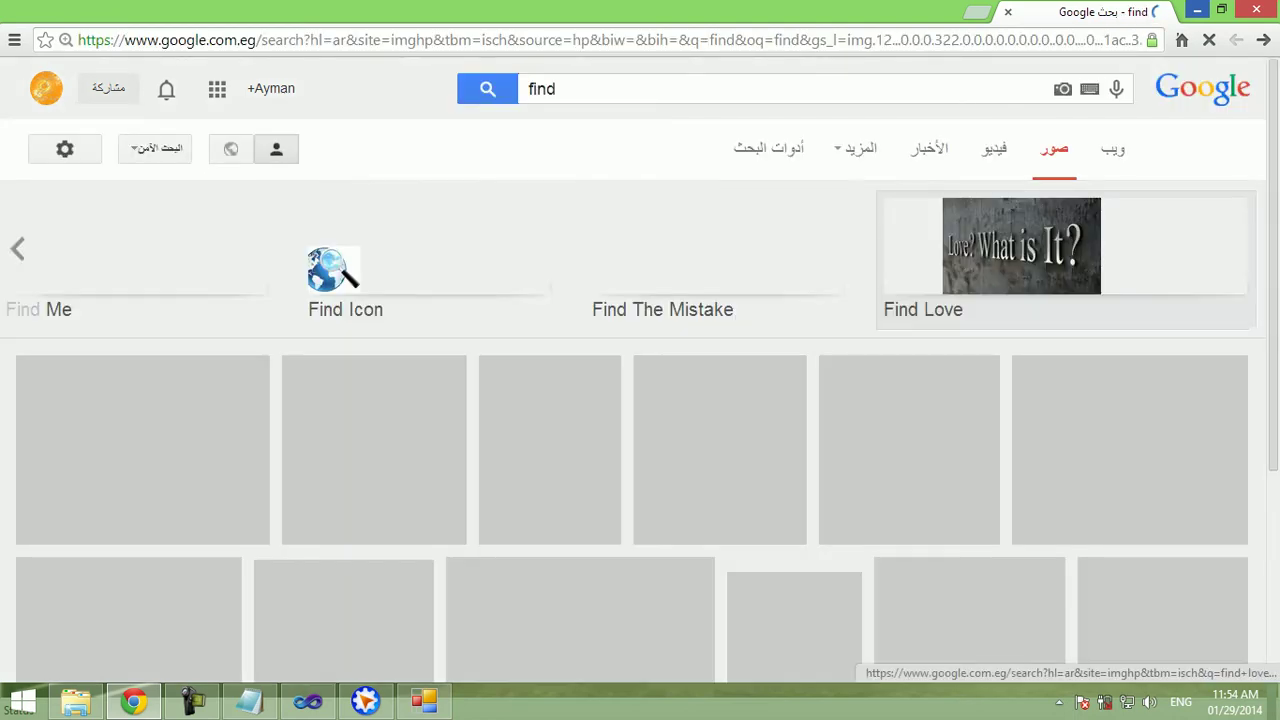
middle_click(430, 260)
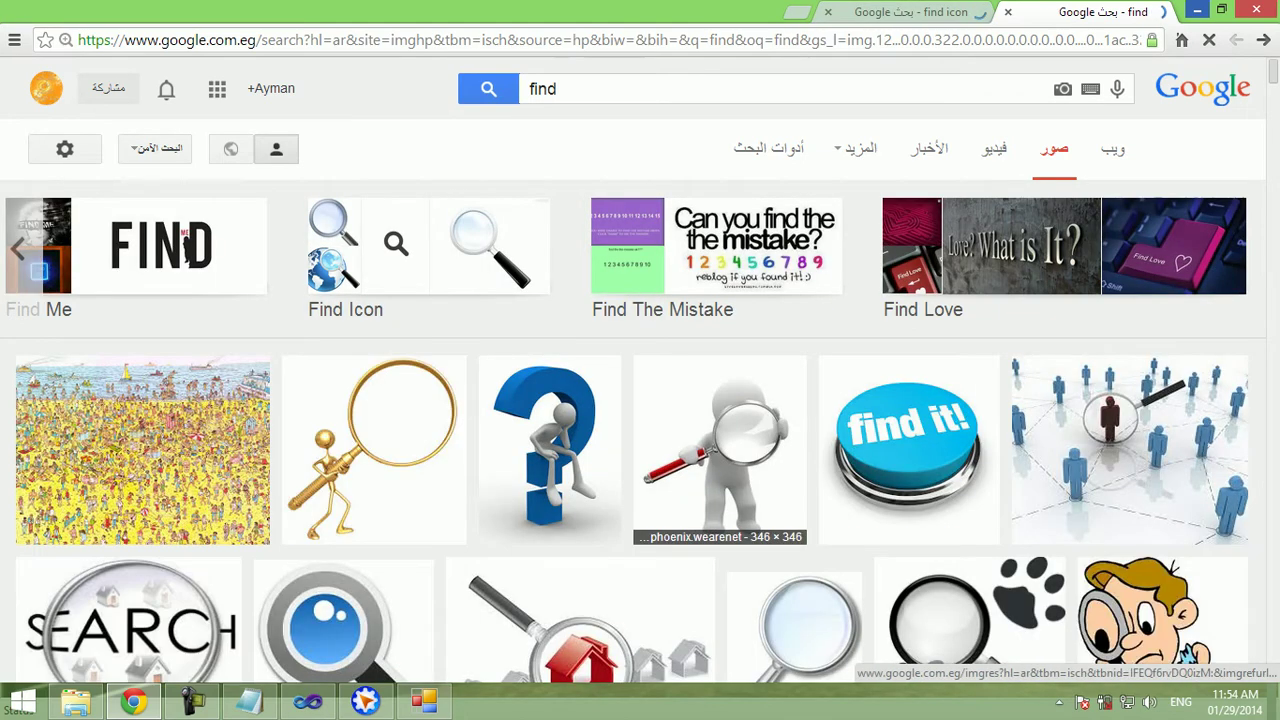
scroll(720, 450, "down", 1)
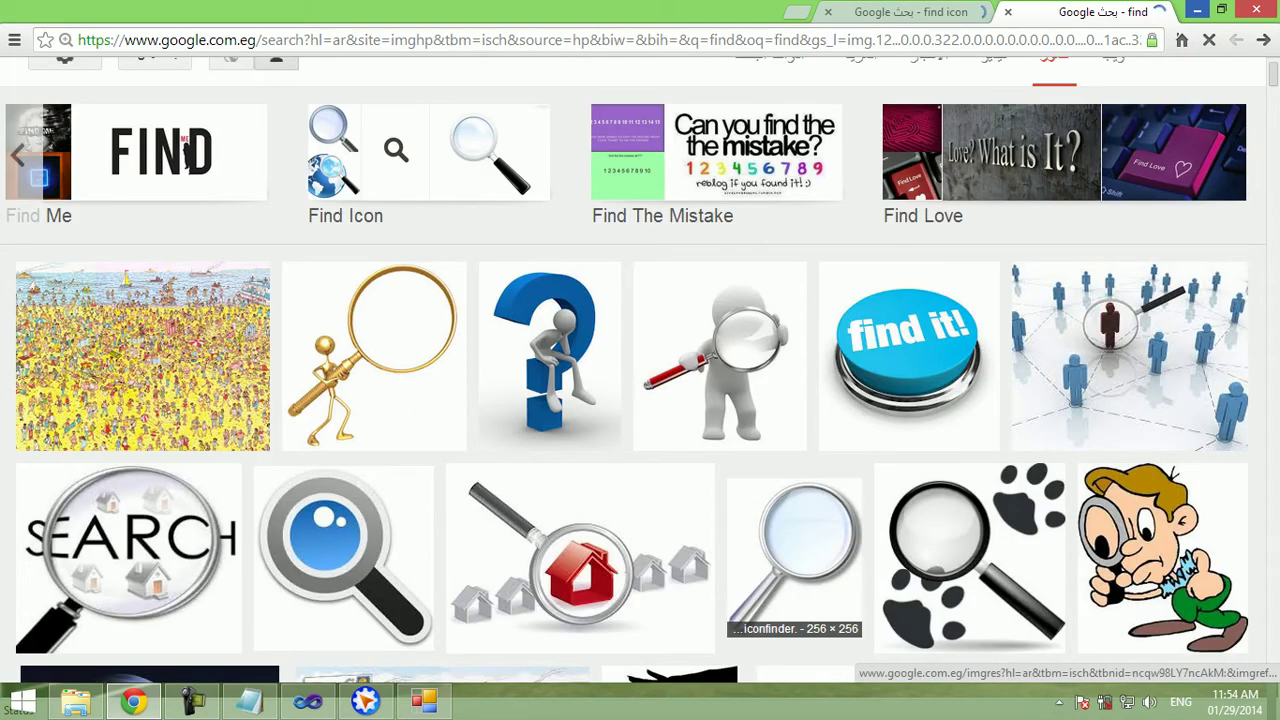
middle_click(795, 555)
left_click(828, 12)
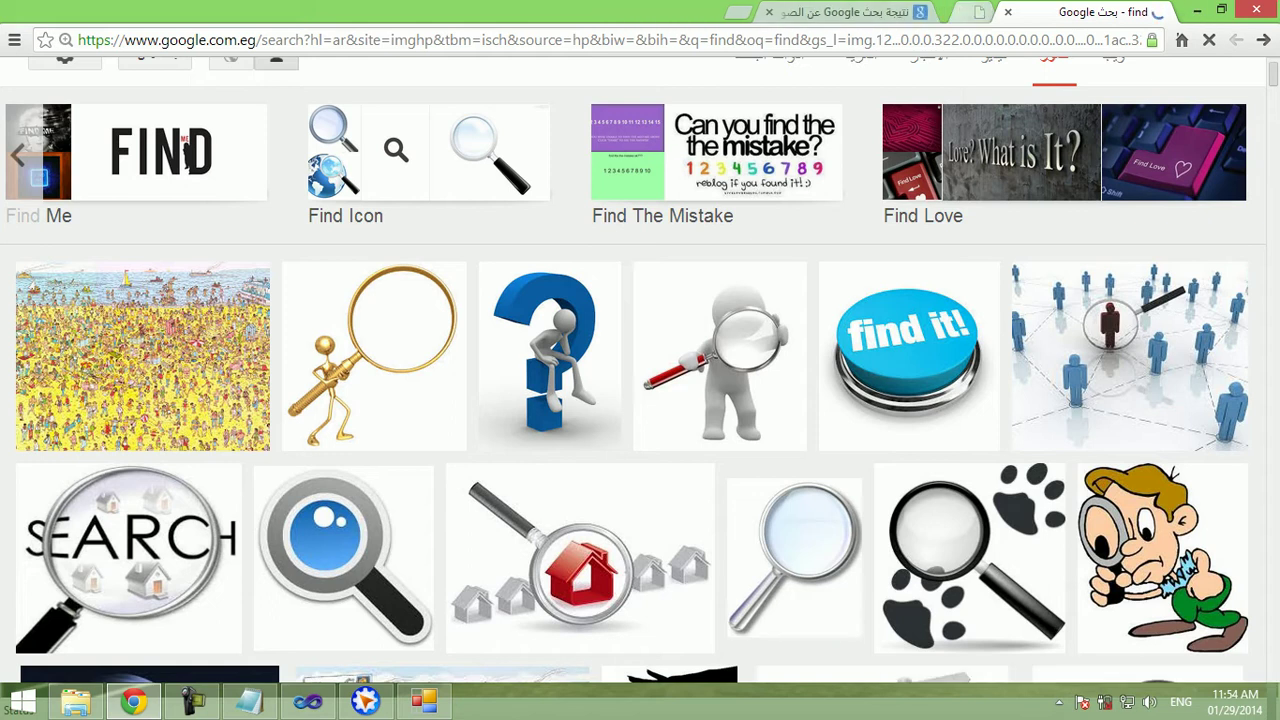
left_click(905, 12)
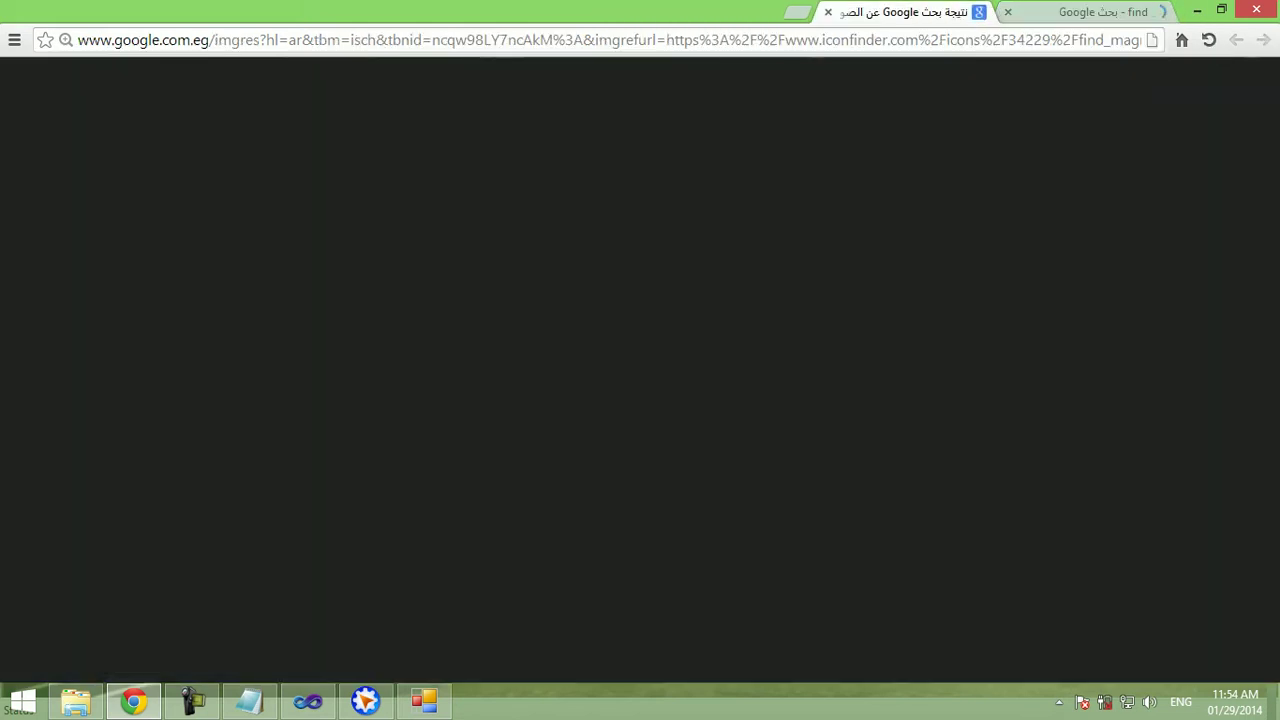
left_click(1090, 12)
scroll(795, 555, "down", 2)
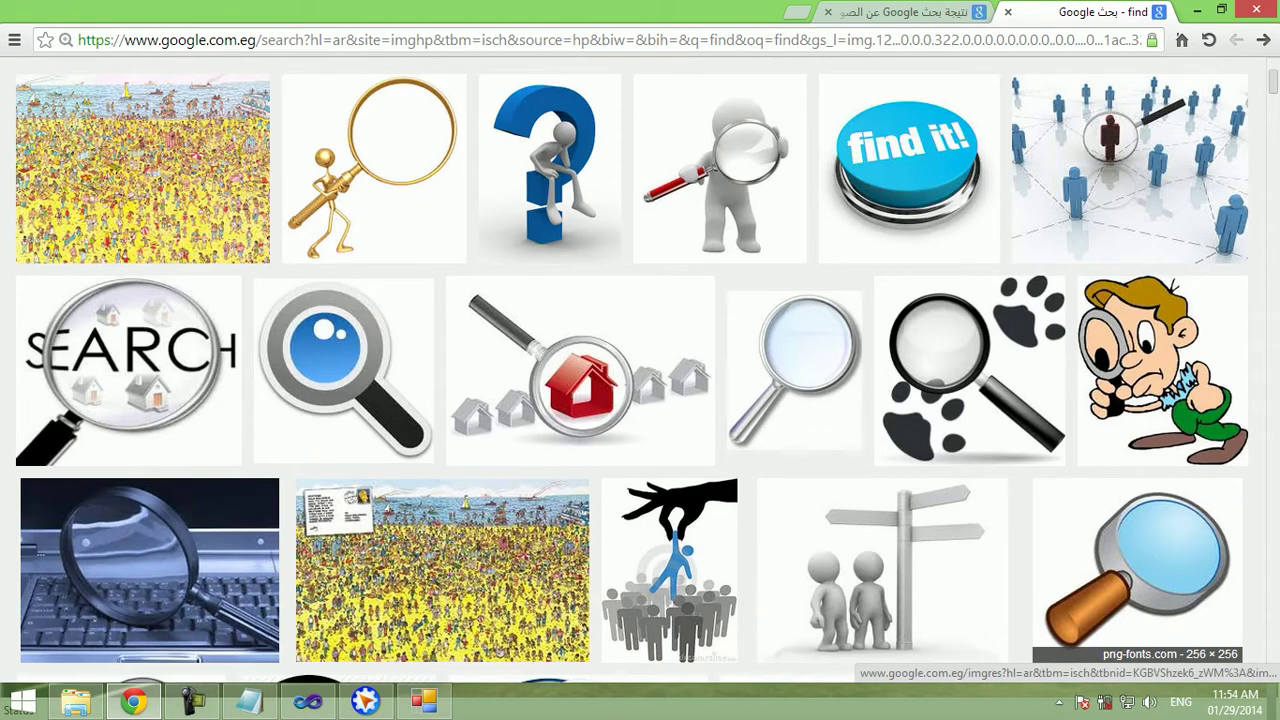
middle_click(1137, 565)
key("ctrl+shift+Tab")
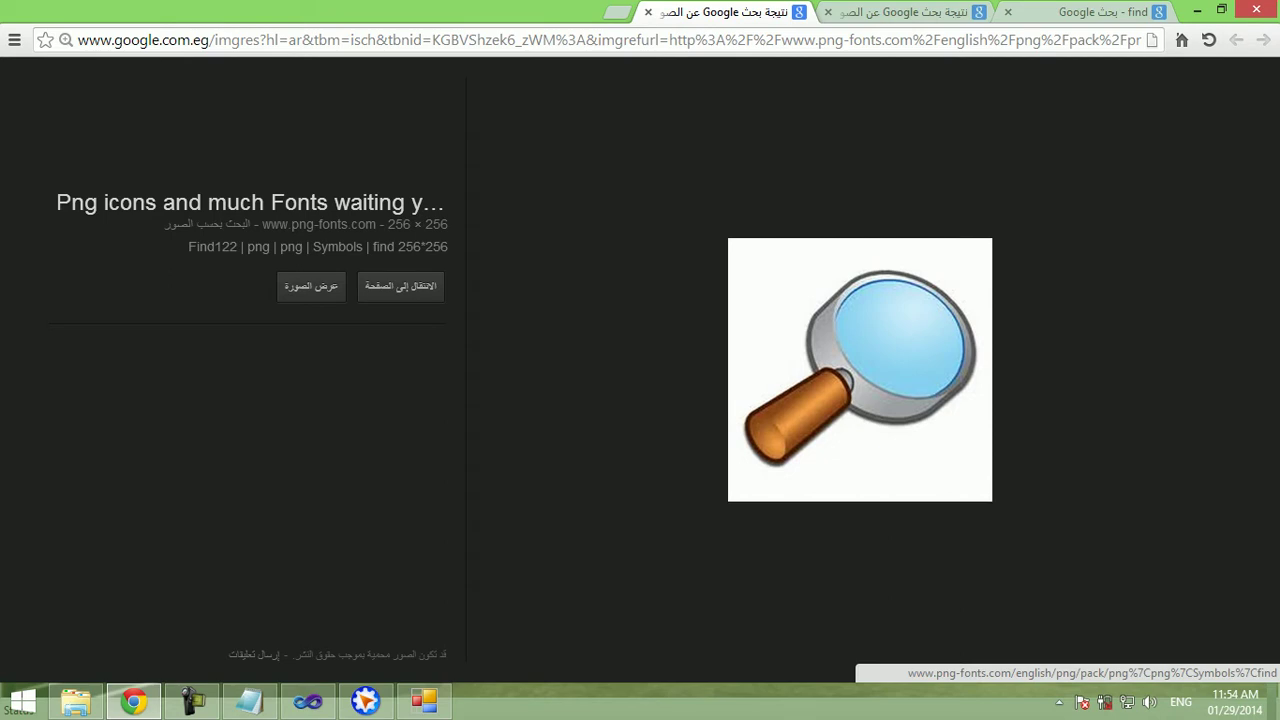
Save the magnifier image as images.jpg in the CourseSales folder and return to Visual Studio.
right_click(874, 378)
left_click(780, 512)
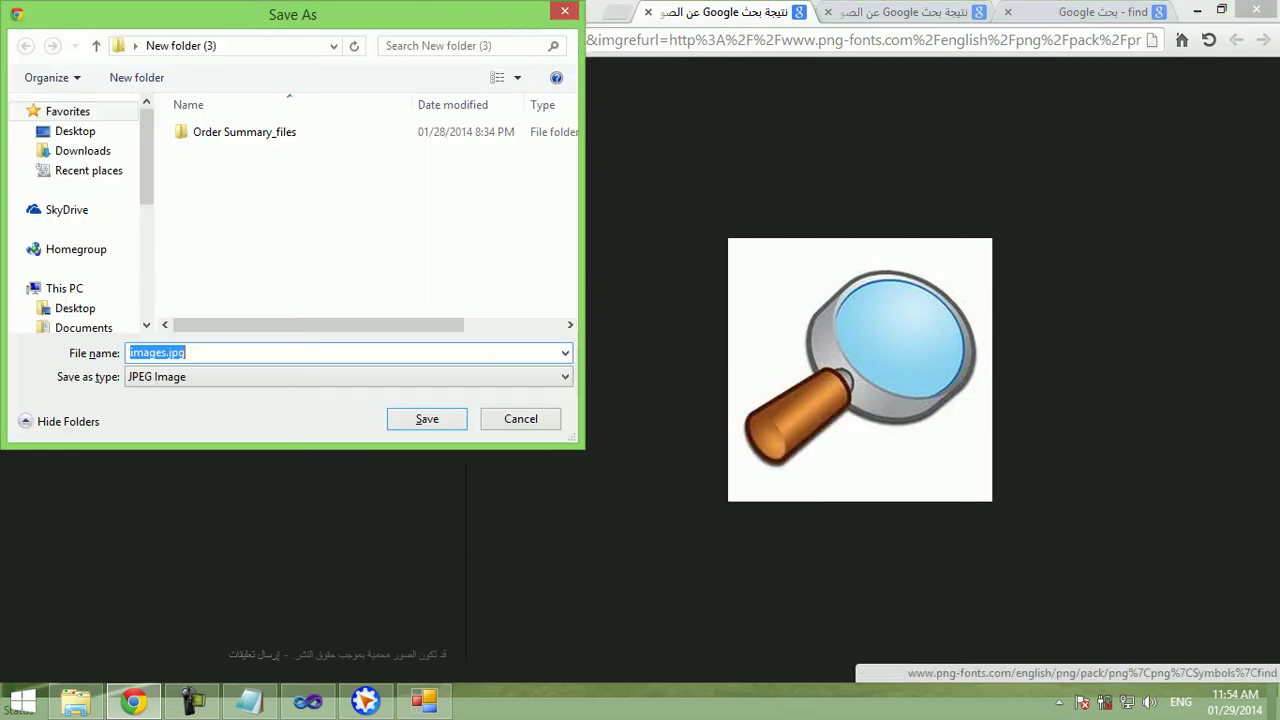
scroll(80, 210, "down", 4)
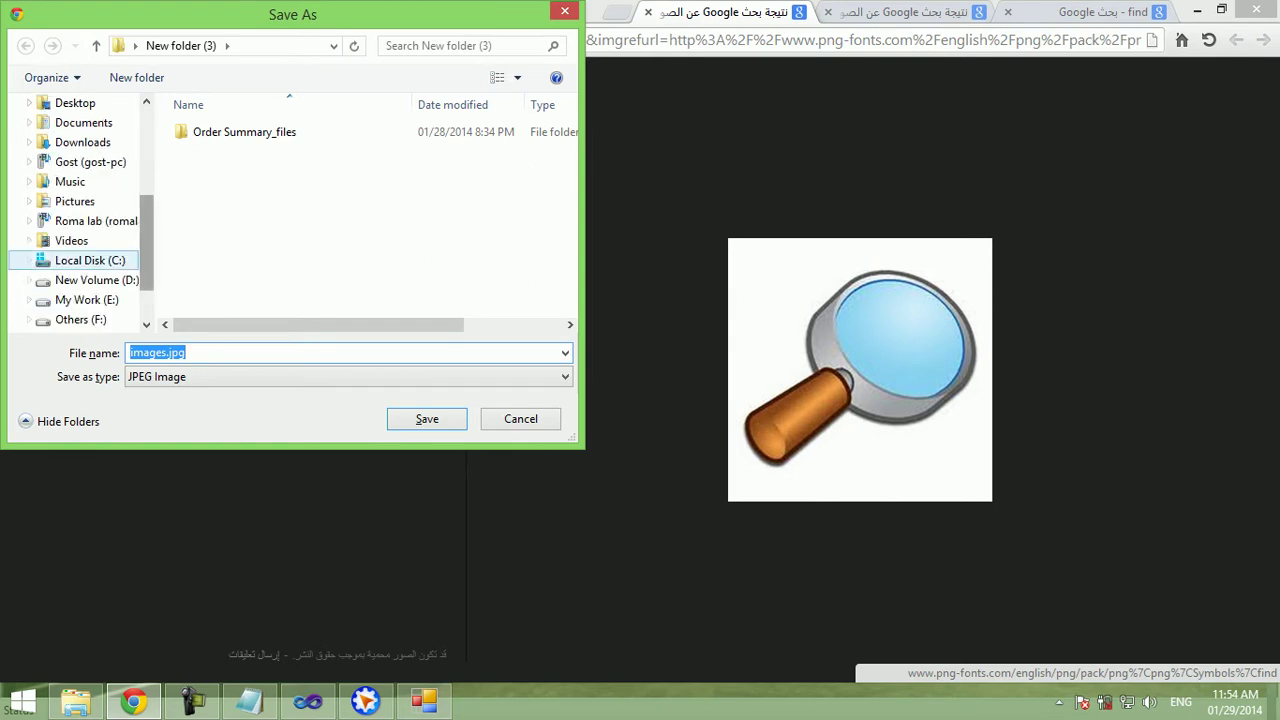
scroll(80, 210, "down", 1)
left_click(86, 241)
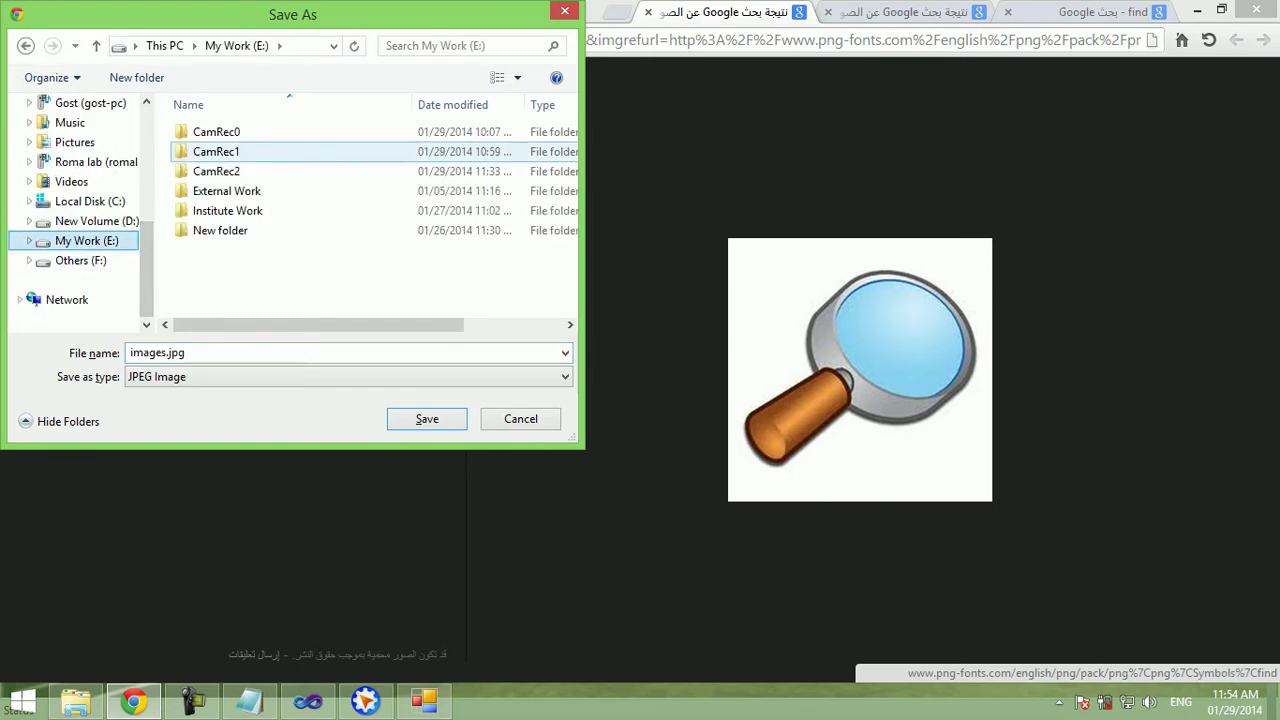
double_click(230, 211)
double_click(222, 191)
double_click(222, 131)
double_click(200, 131)
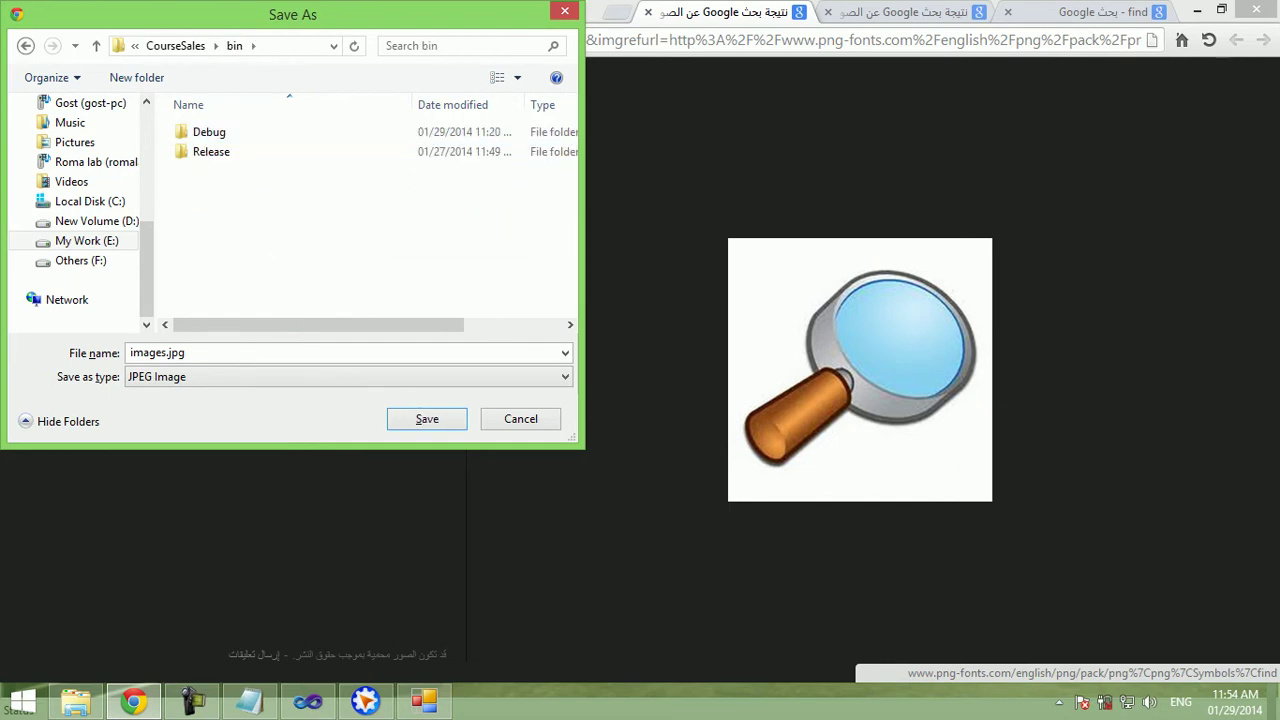
double_click(205, 131)
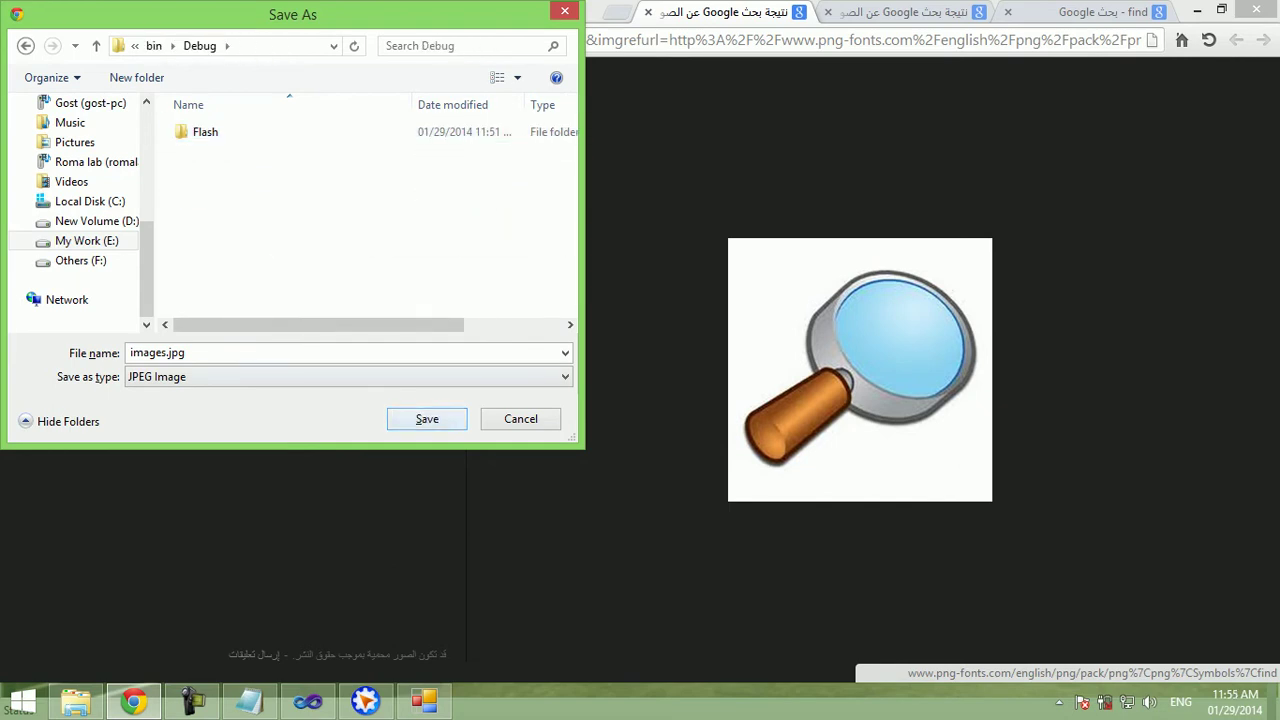
key("BackSpace")
key("BackSpace")
key("BackSpace")
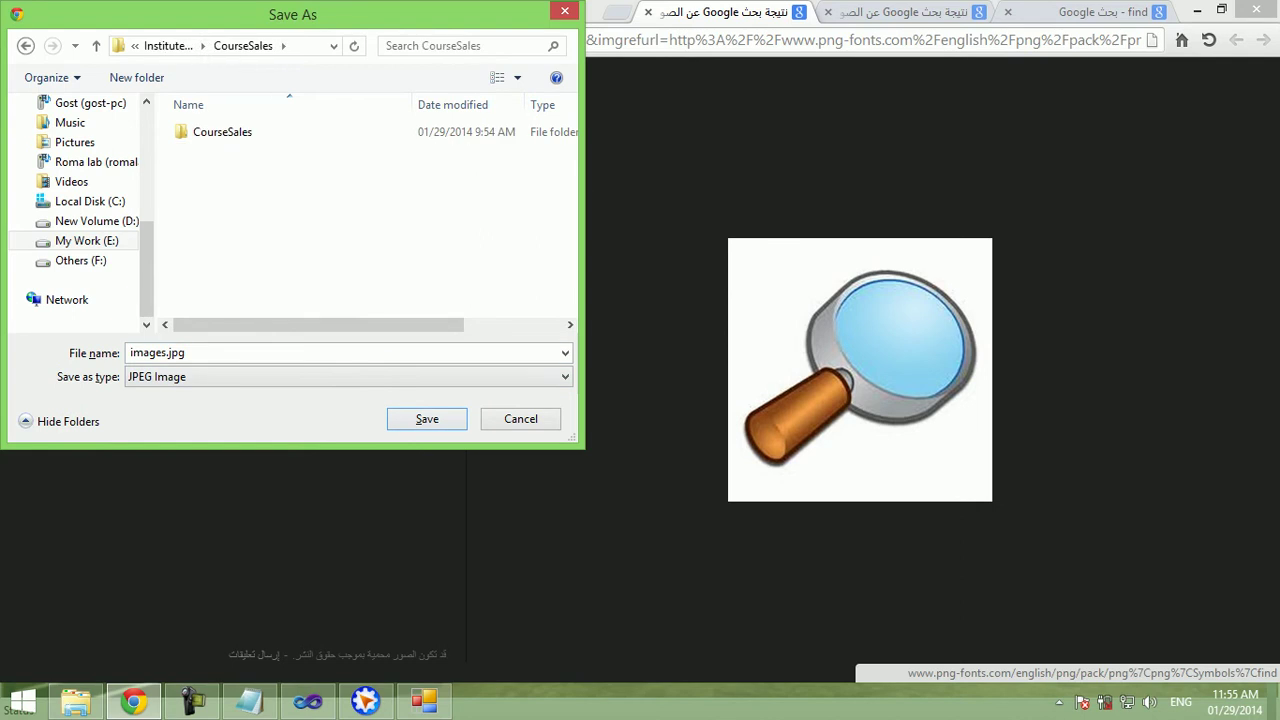
key("Return")
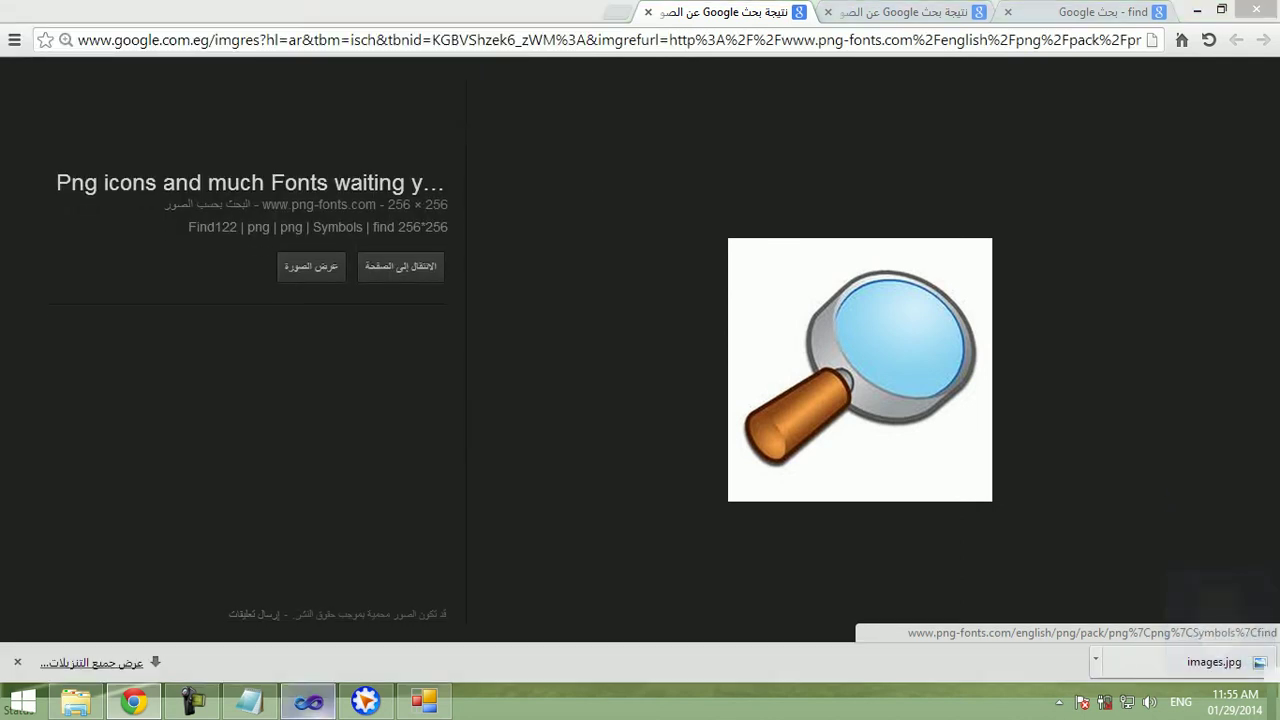
key("alt+Tab")
key("Escape")
Stop debugging and start adding an existing file on the CourseSales project's Resources page.
left_click(62, 76)
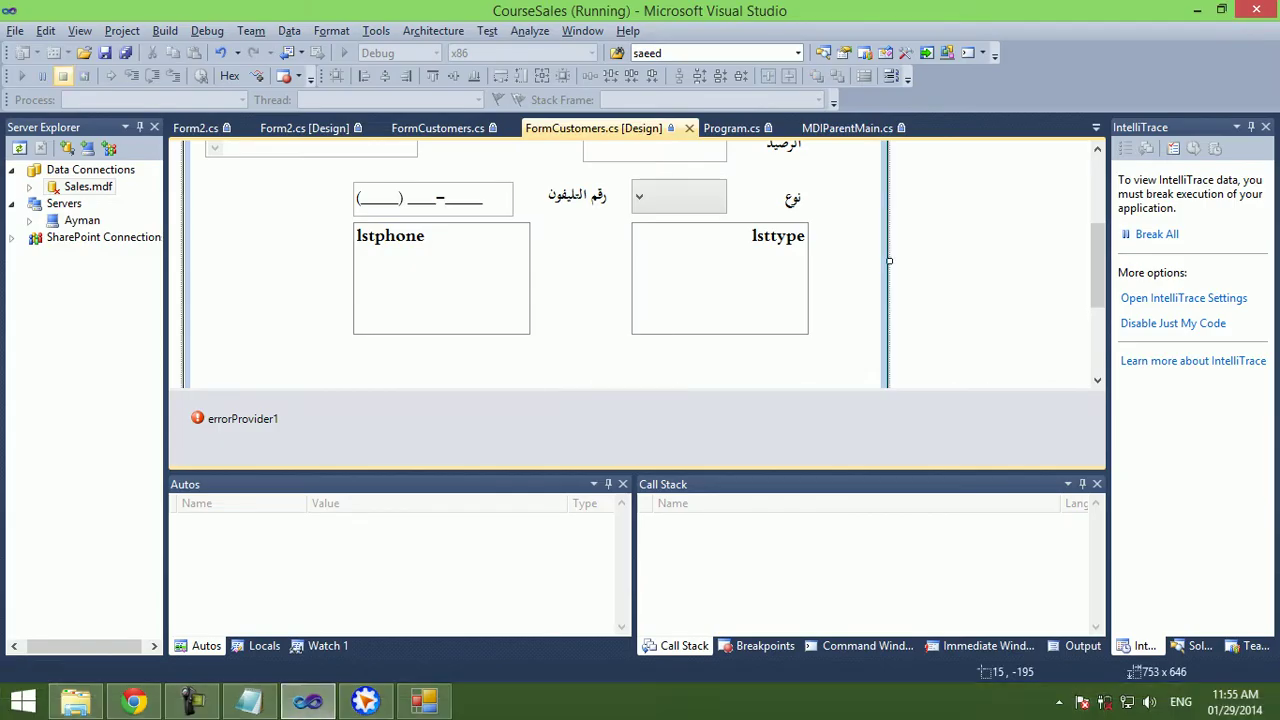
left_click(122, 30)
left_click(192, 314)
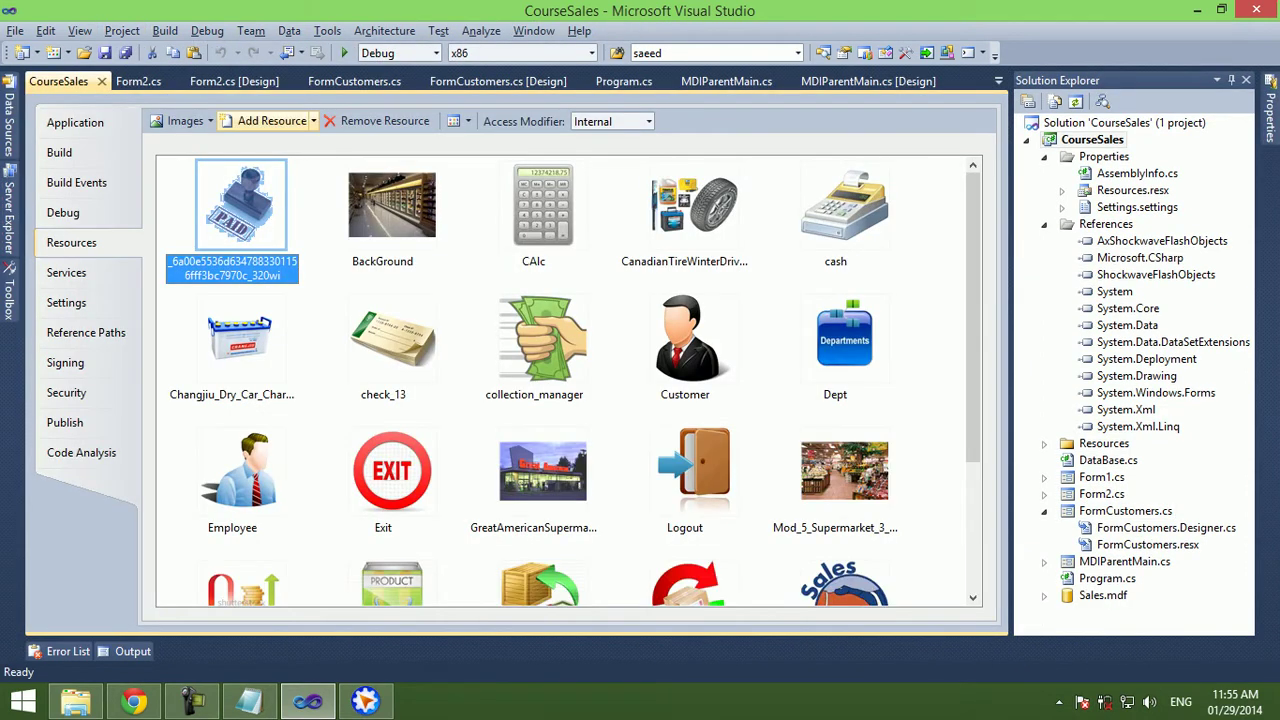
left_click(313, 121)
left_click(296, 144)
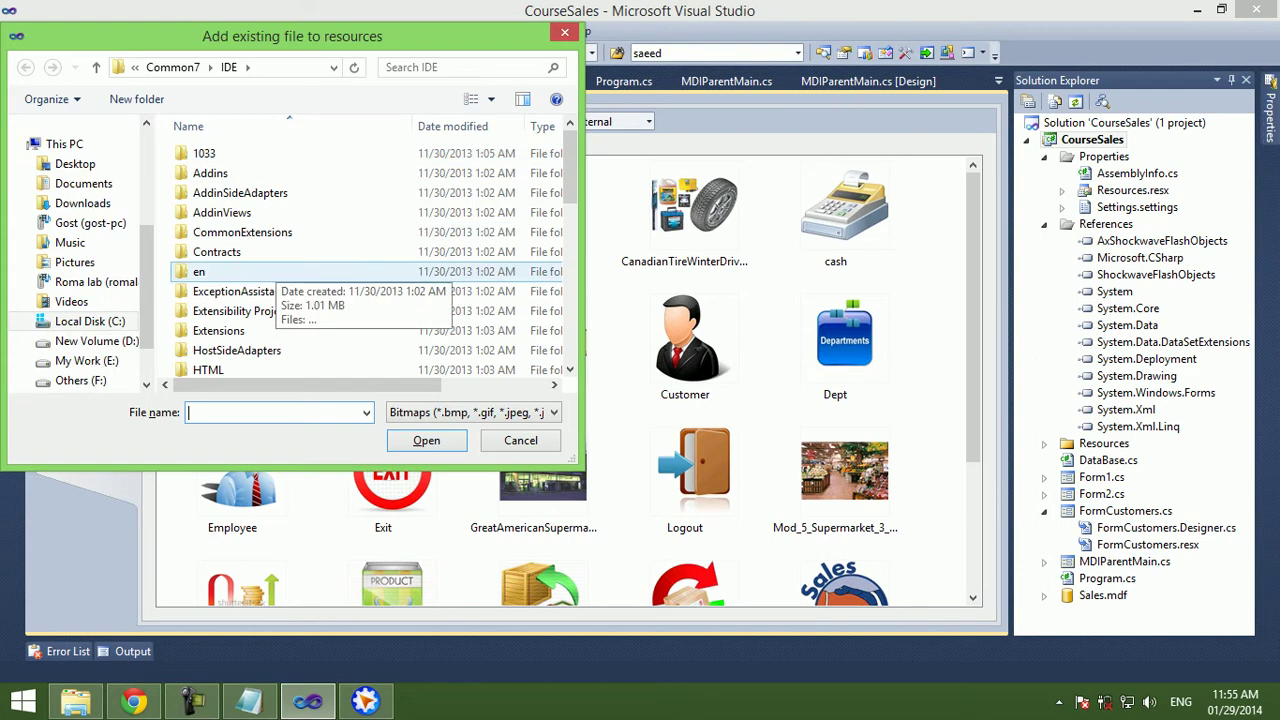
Add images.jpg from the CourseSales folder as a resource and save the project properties.
scroll(80, 300, "down", 1)
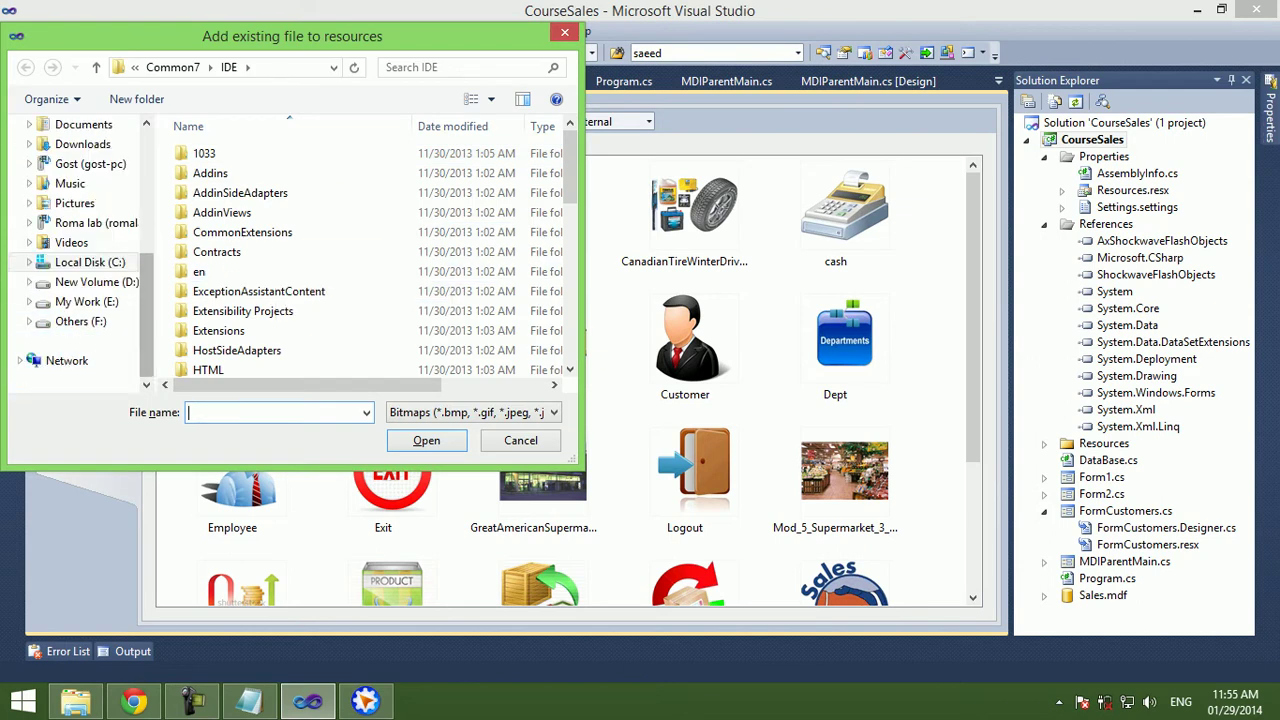
left_click(87, 301)
double_click(227, 232)
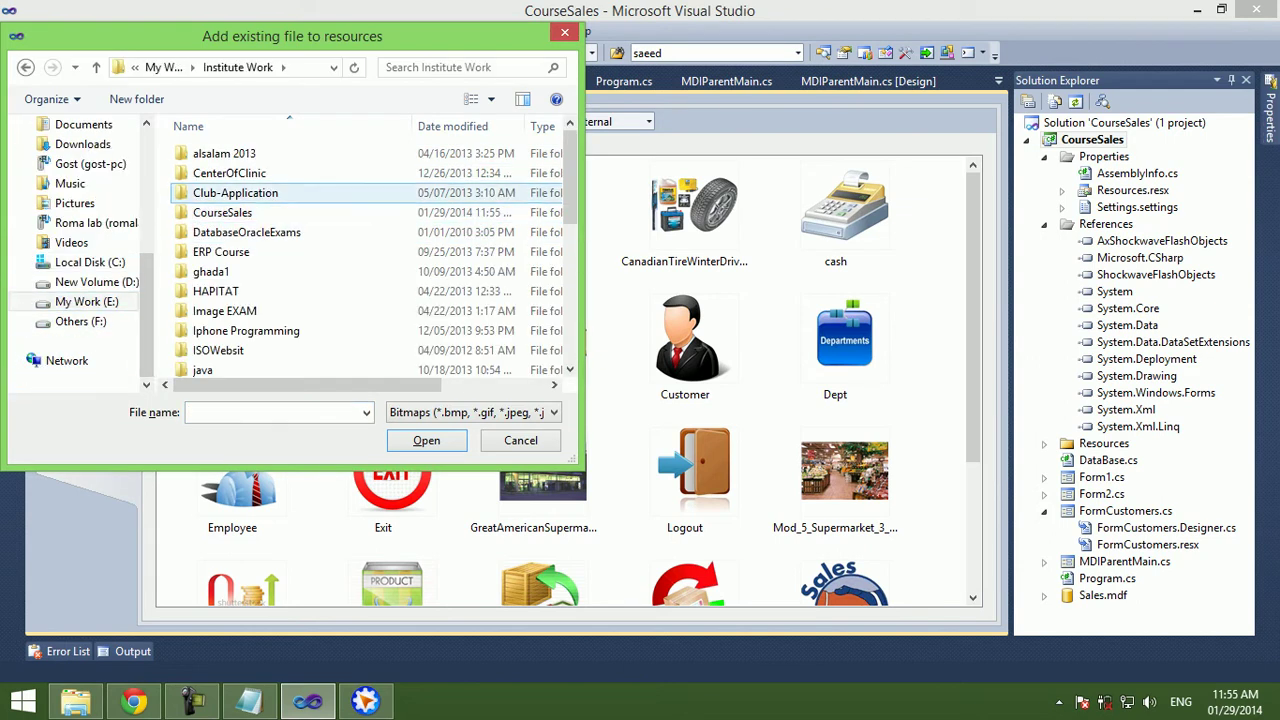
double_click(215, 212)
double_click(320, 170)
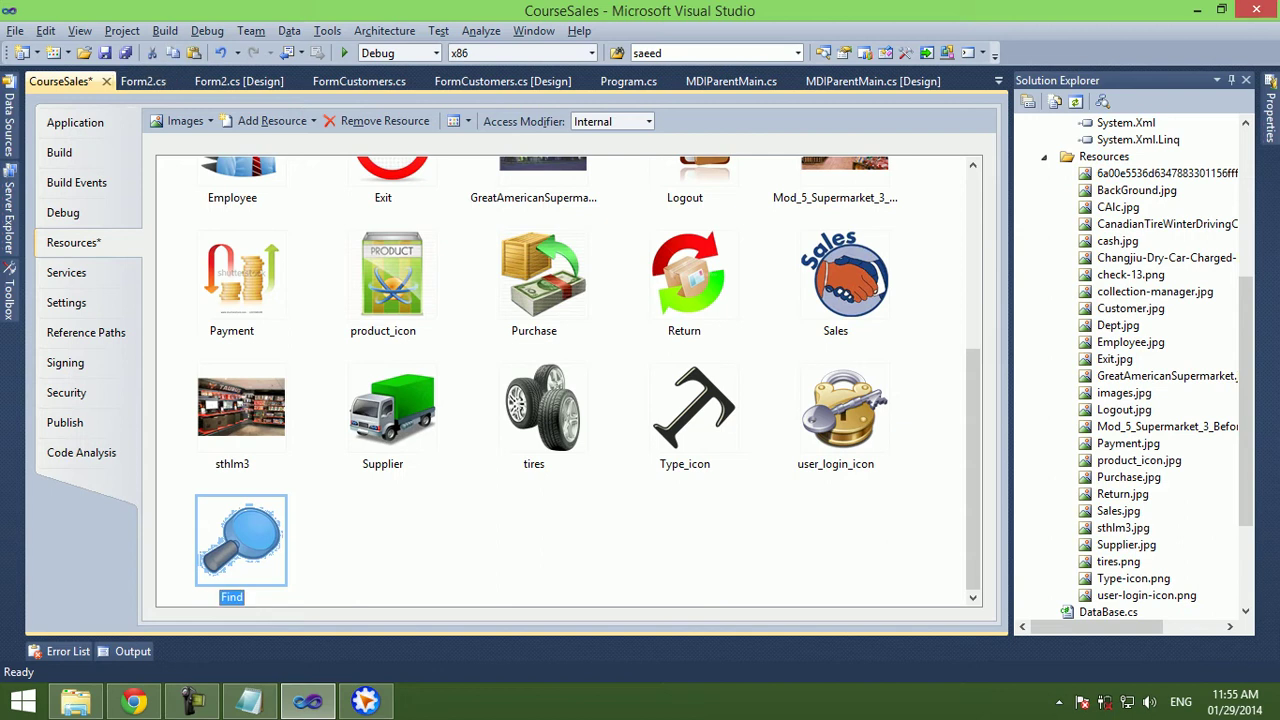
left_click(106, 81)
key("Return")
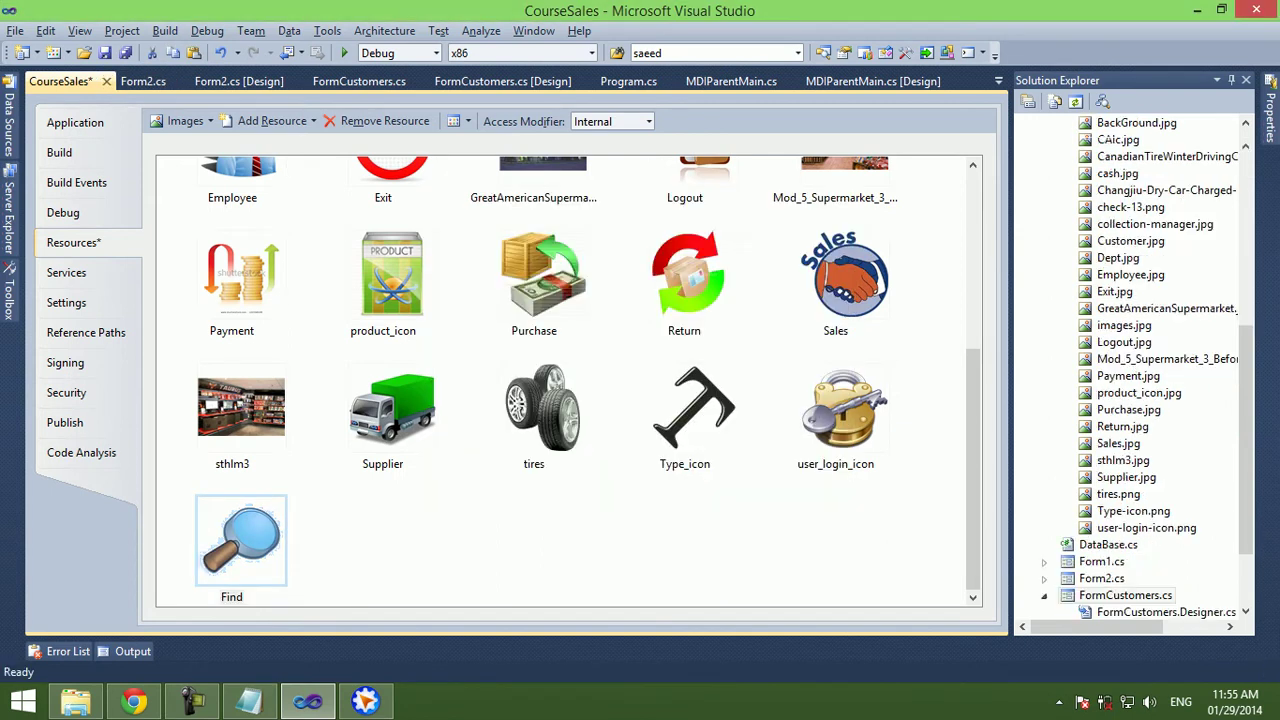
scroll(390, 330, "up", 3)
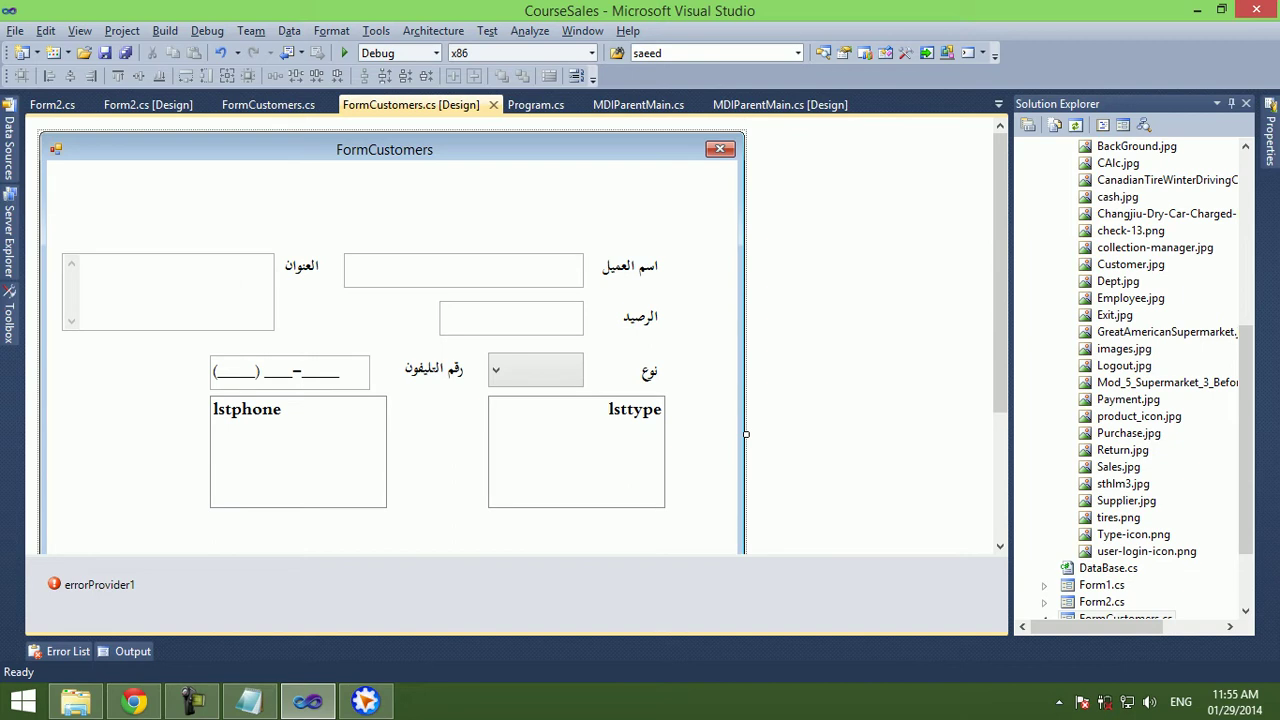
Narrow the customer name box from the left and add a PictureBox beside it.
key("Tab")
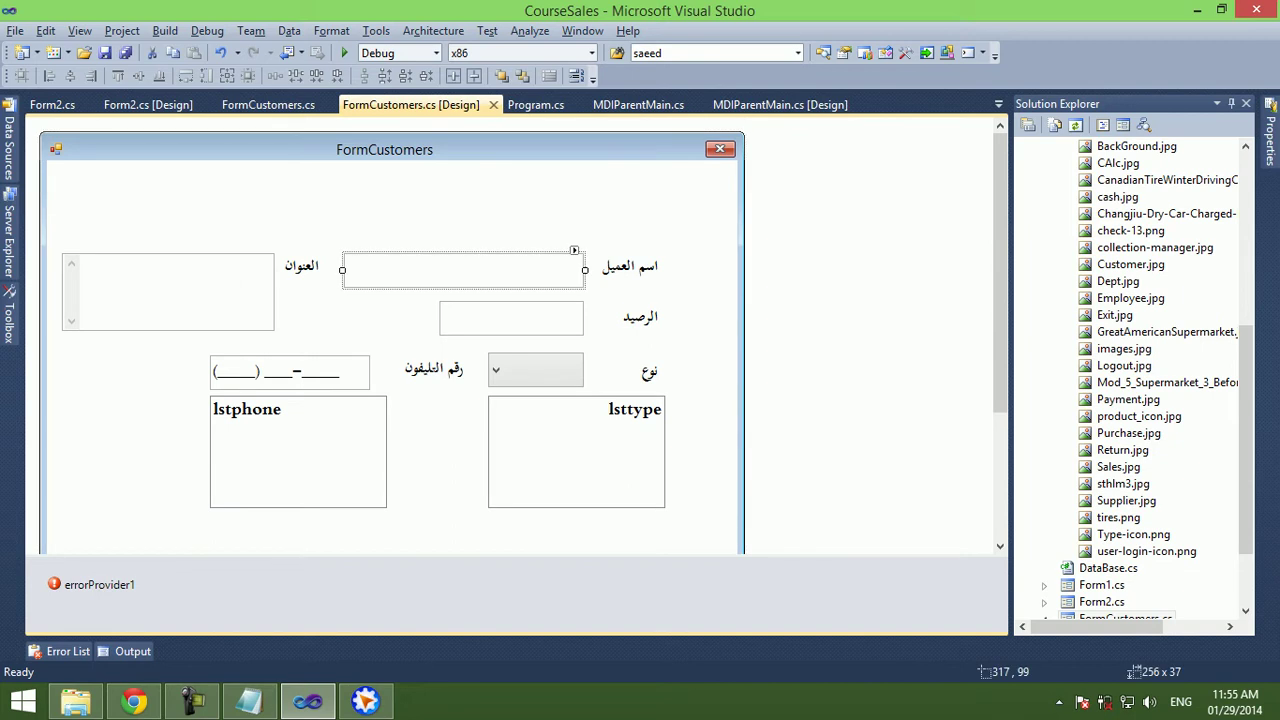
left_click_drag(342, 270, 360, 270)
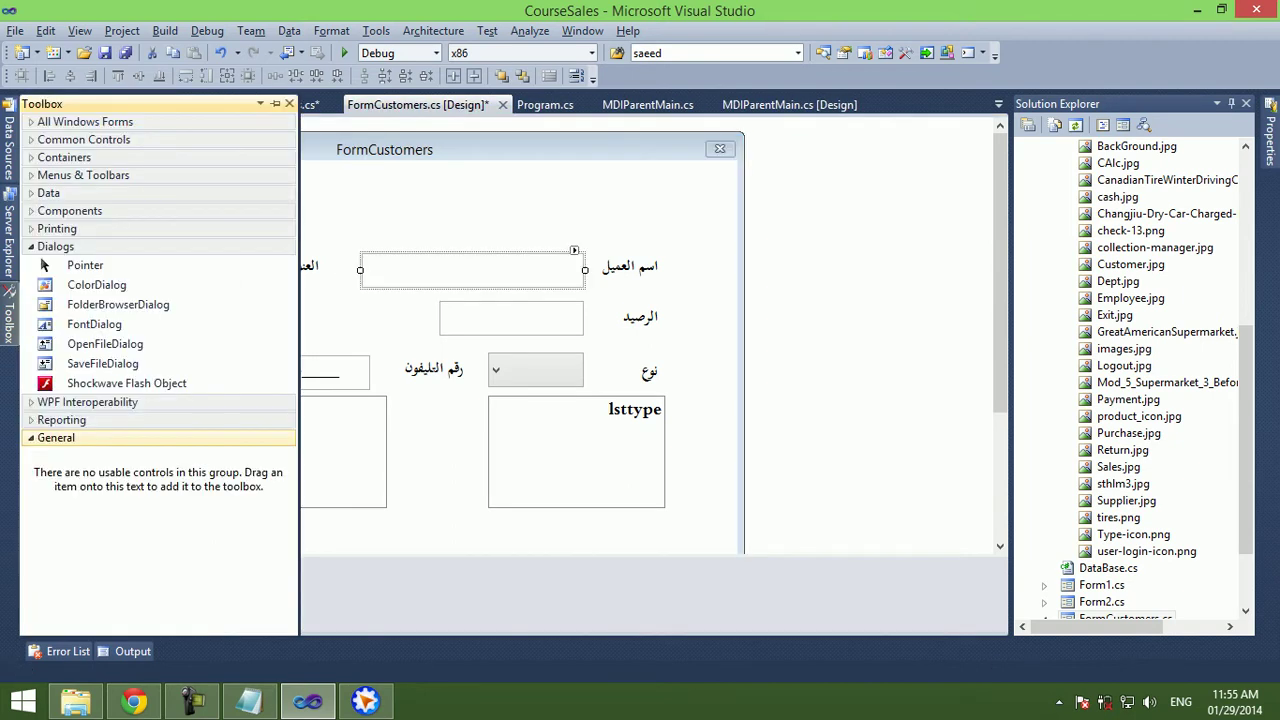
left_click(80, 139)
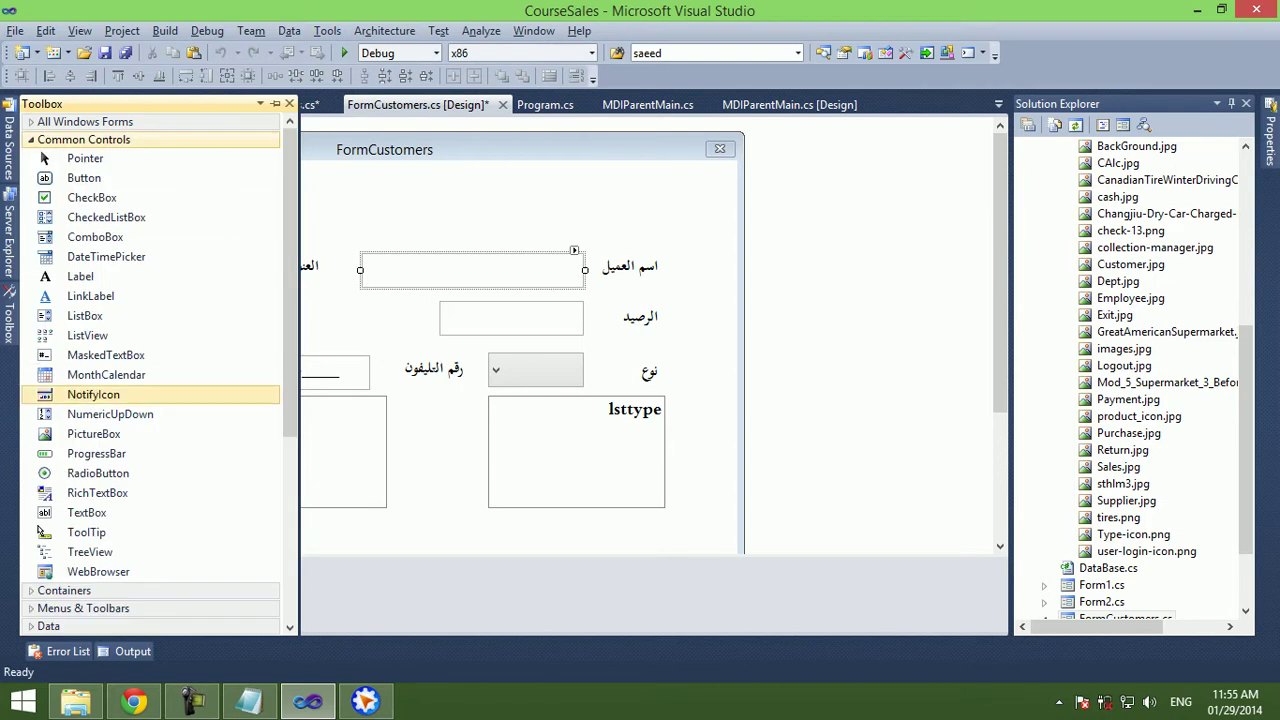
mouse_move(92, 433)
left_mouse_down()
mouse_move(329, 279)
mouse_move(331, 231)
left_mouse_up()
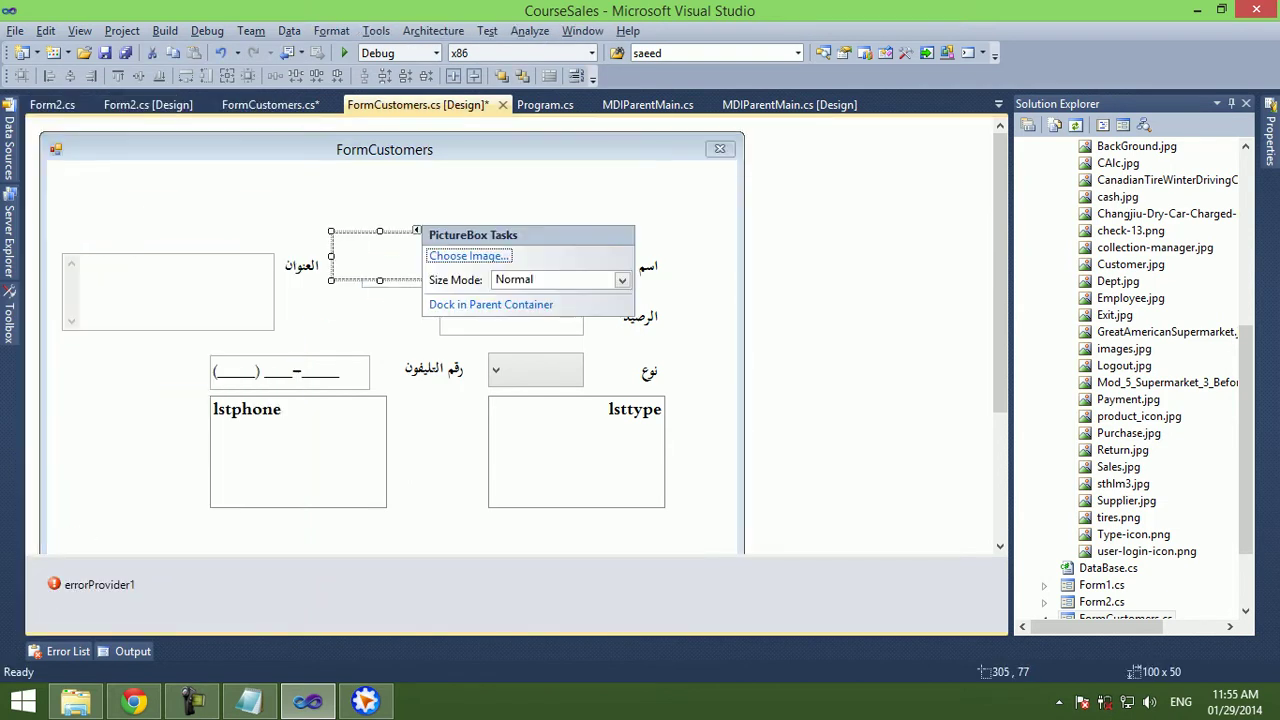
Give the PictureBox the Find image in StretchImage mode and shrink it to 40x36.
key("Return")
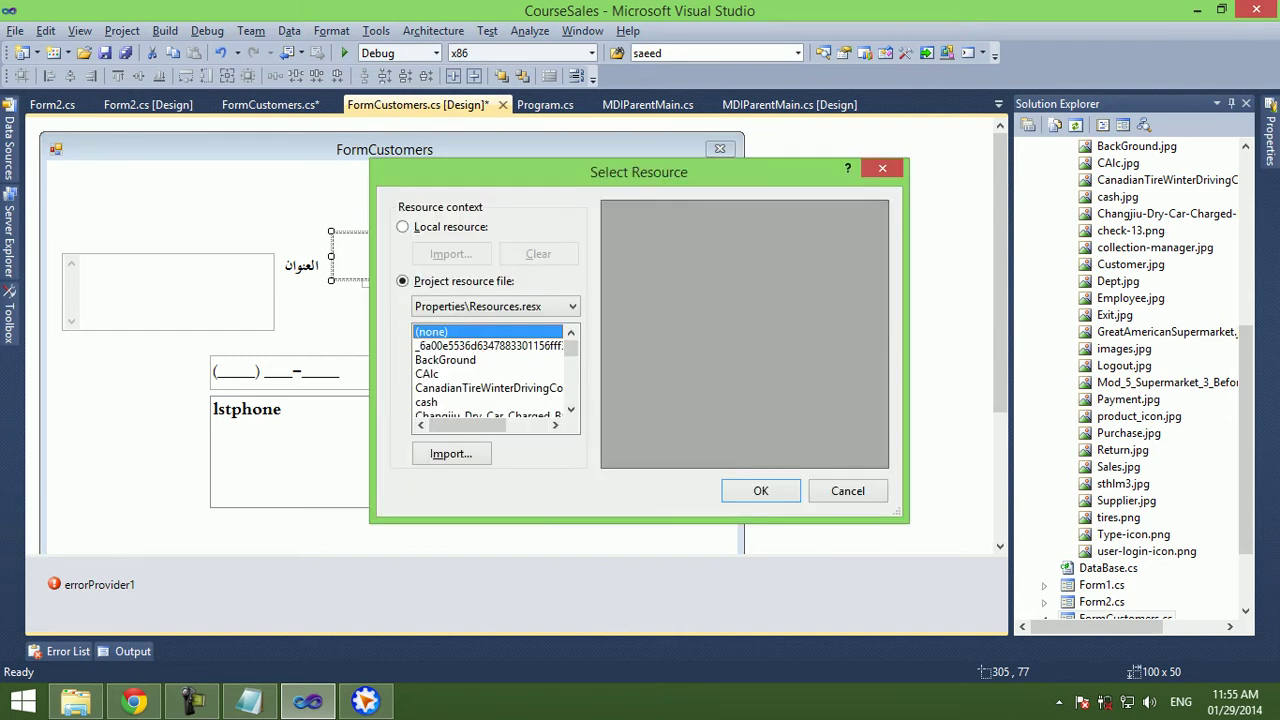
scroll(490, 370, "down", 2)
scroll(490, 370, "down", 1)
scroll(490, 370, "down", 1)
left_click(426, 373)
key("Return")
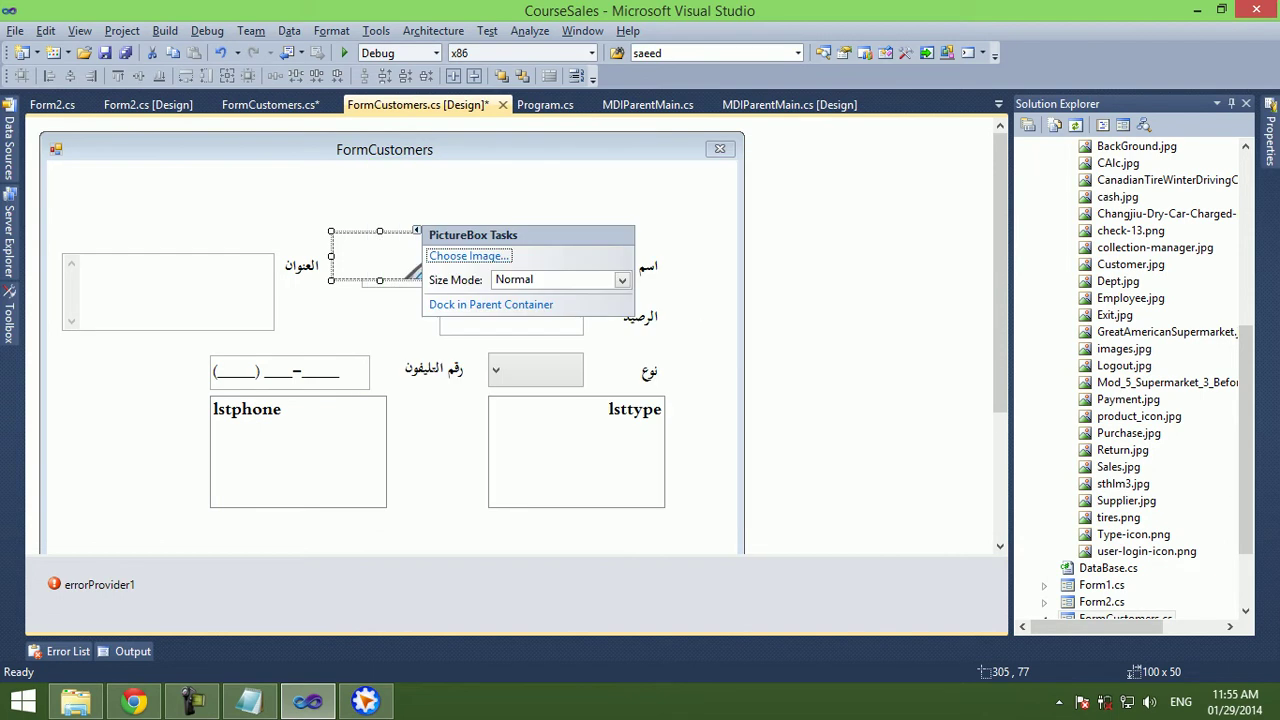
key("Tab")
key("alt+Down")
key("Down")
key("Return")
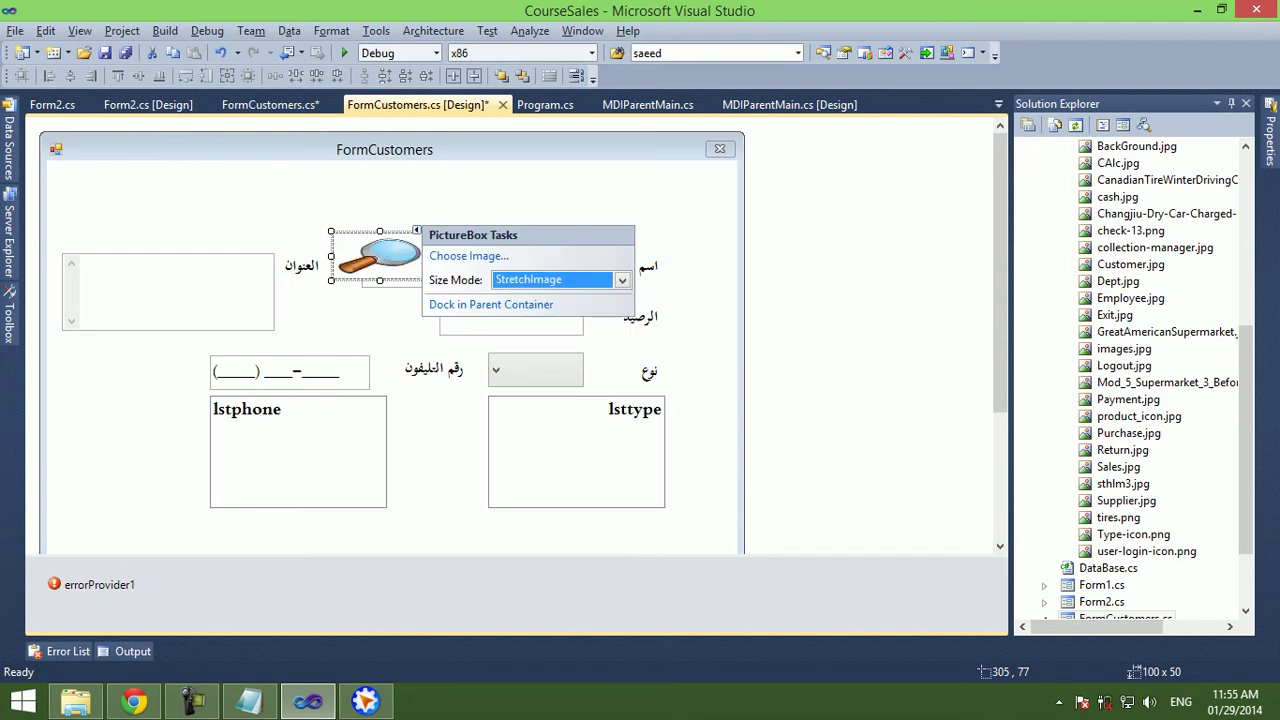
key("Escape")
left_click_drag(428, 255, 351, 271)
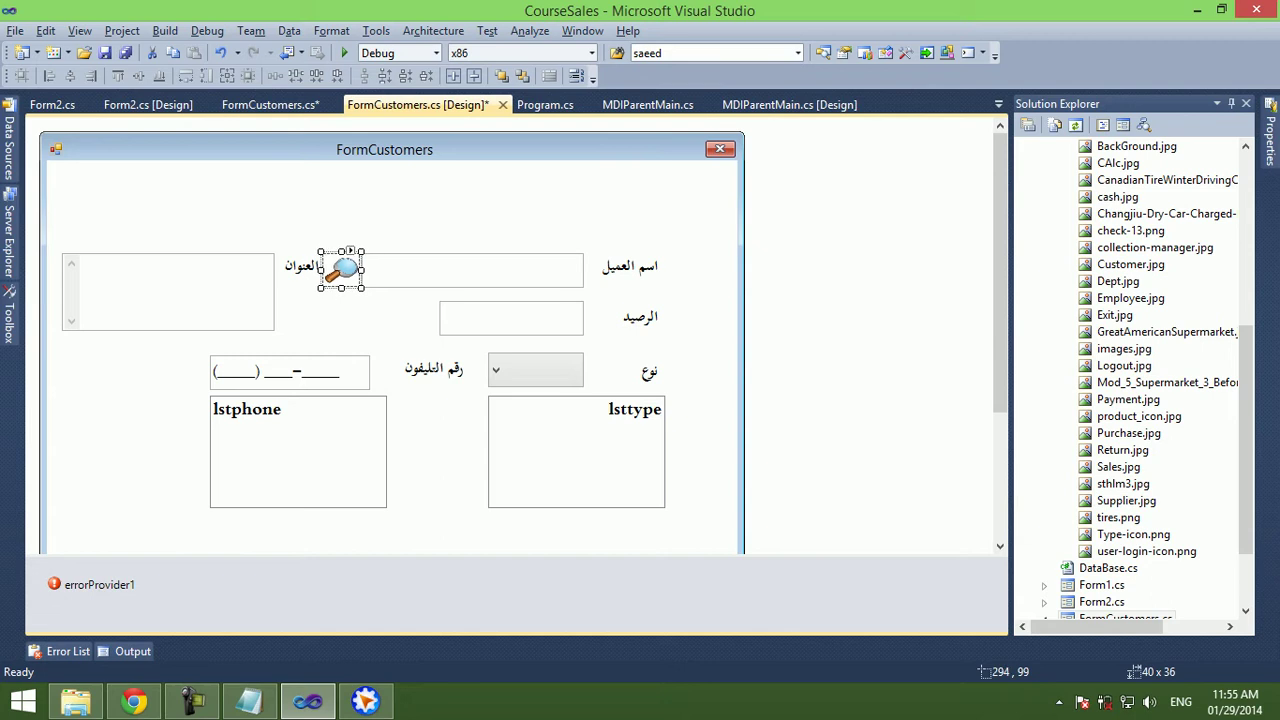
key("Escape")
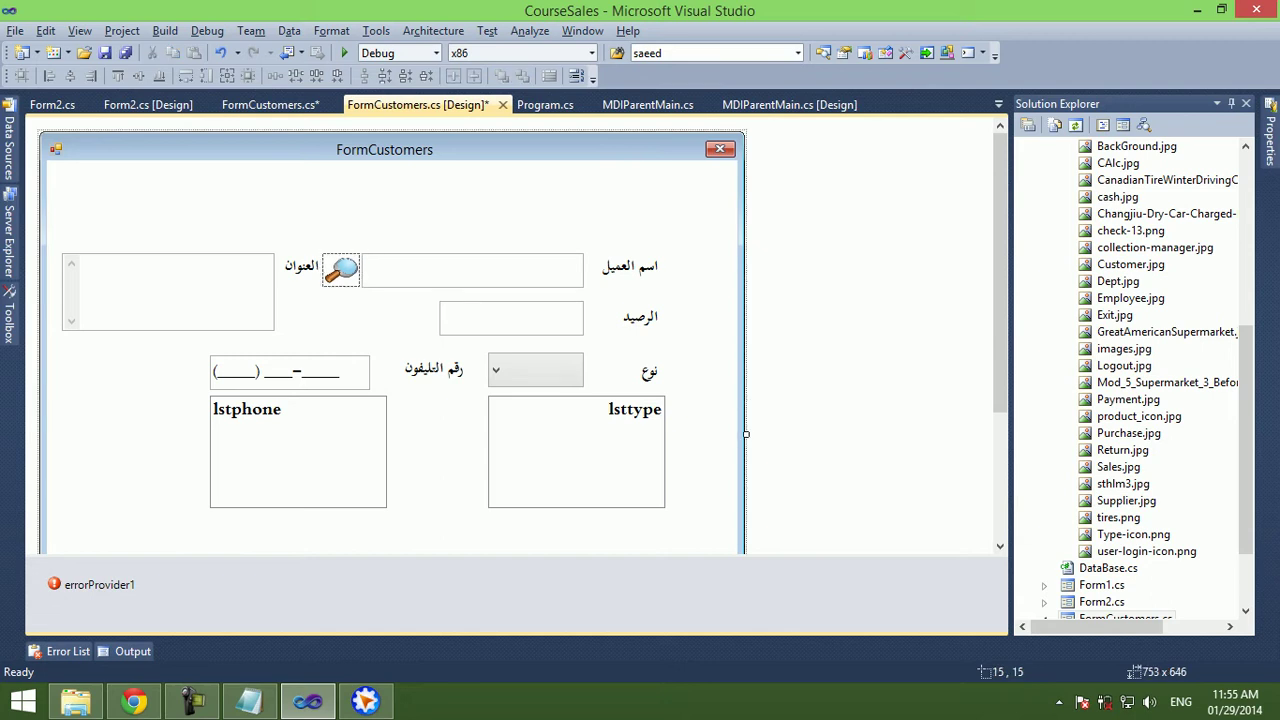
key("F5")
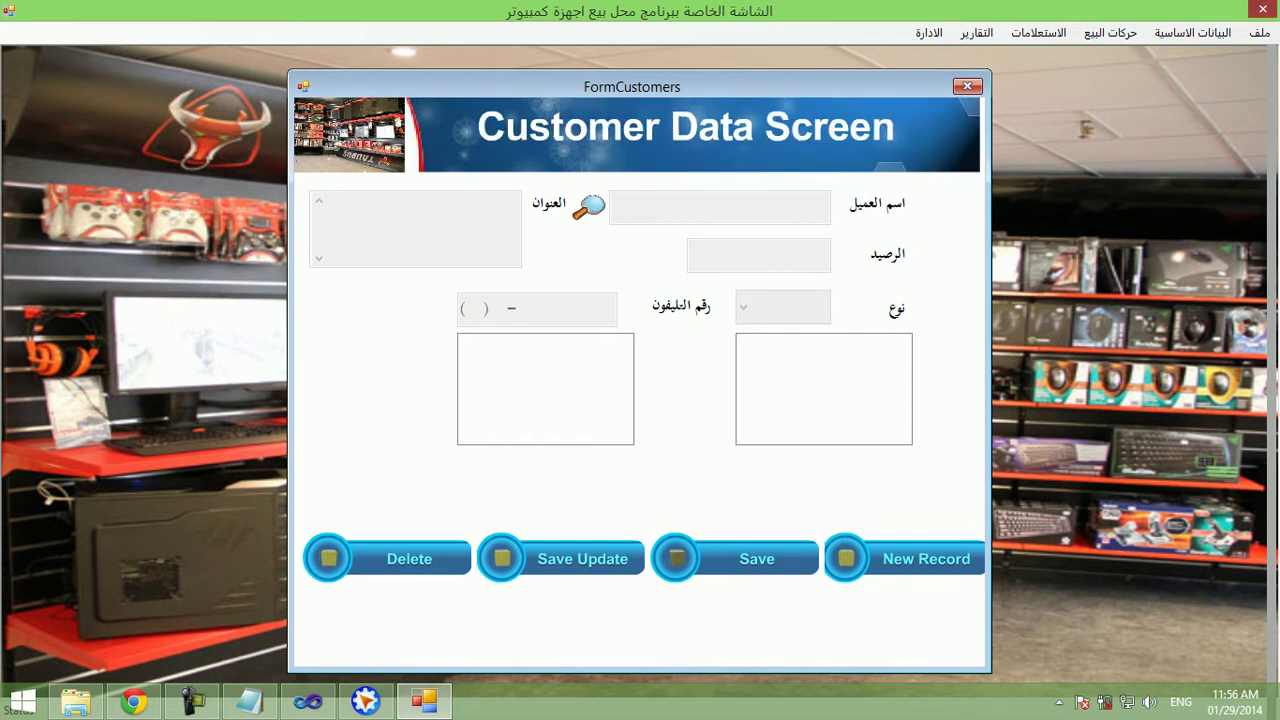
key("alt+F4")
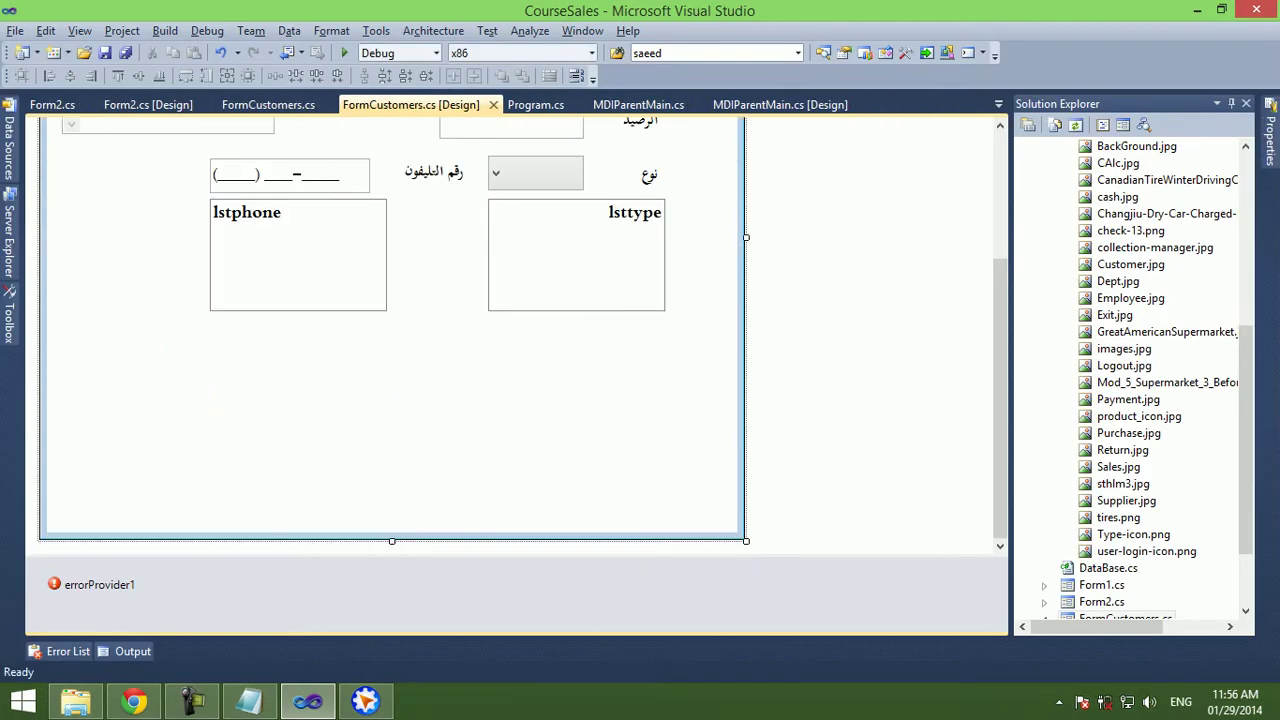
left_click(590, 355)
left_click_drag(726, 324, 46, 434)
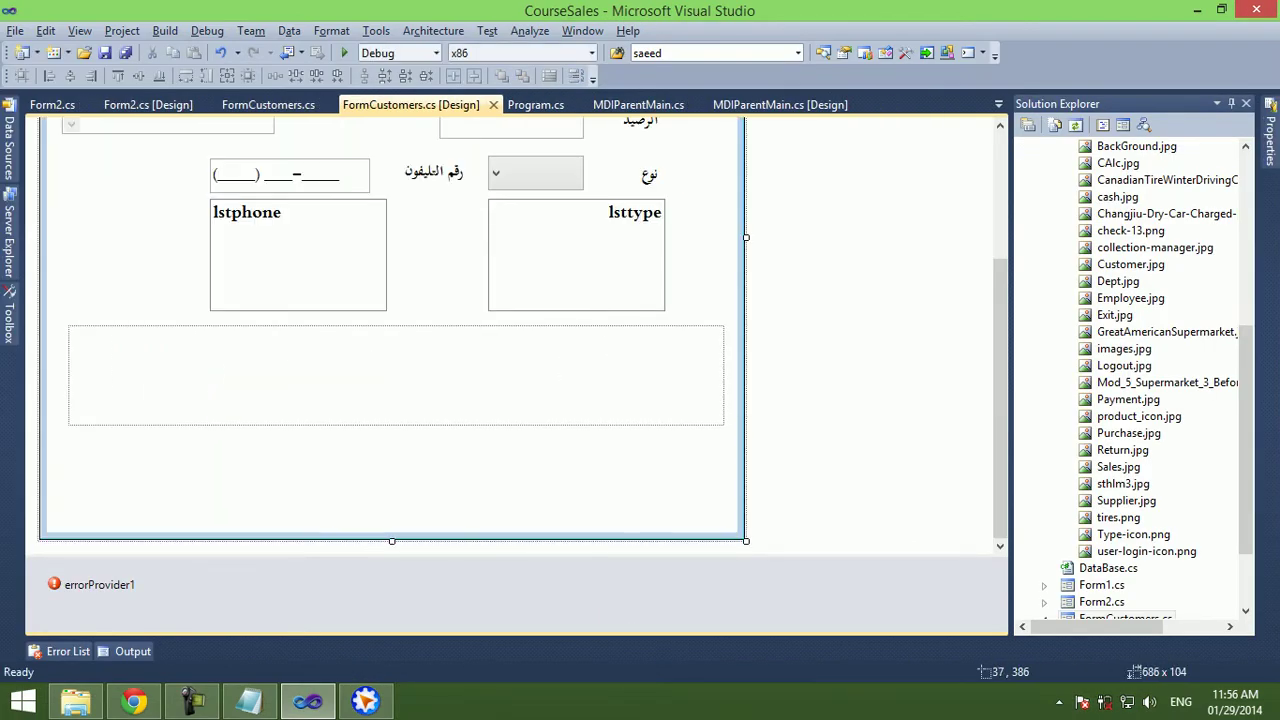
key("Delete")
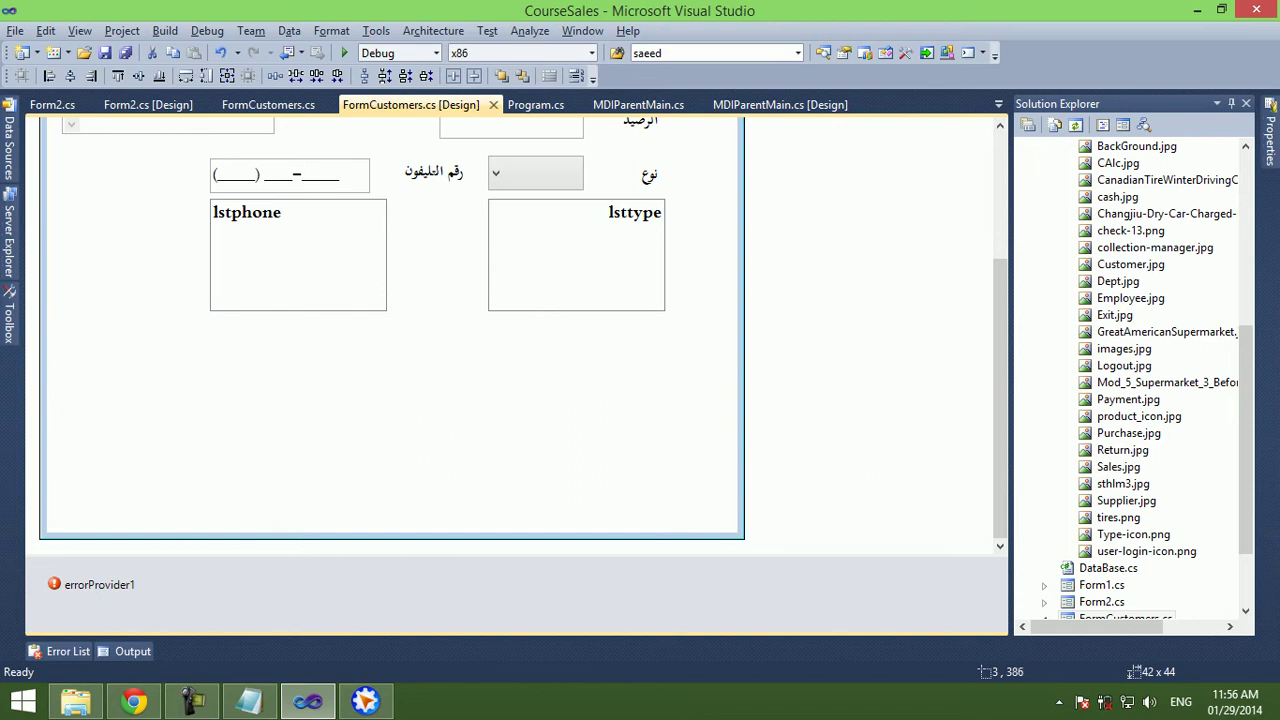
key("ctrl+z")
key("Up")
key("Up")
key("Up")
key("Up")
key("Up")
key("Up")
key("Down")
key("Down")
key("Down")
key("Tab")
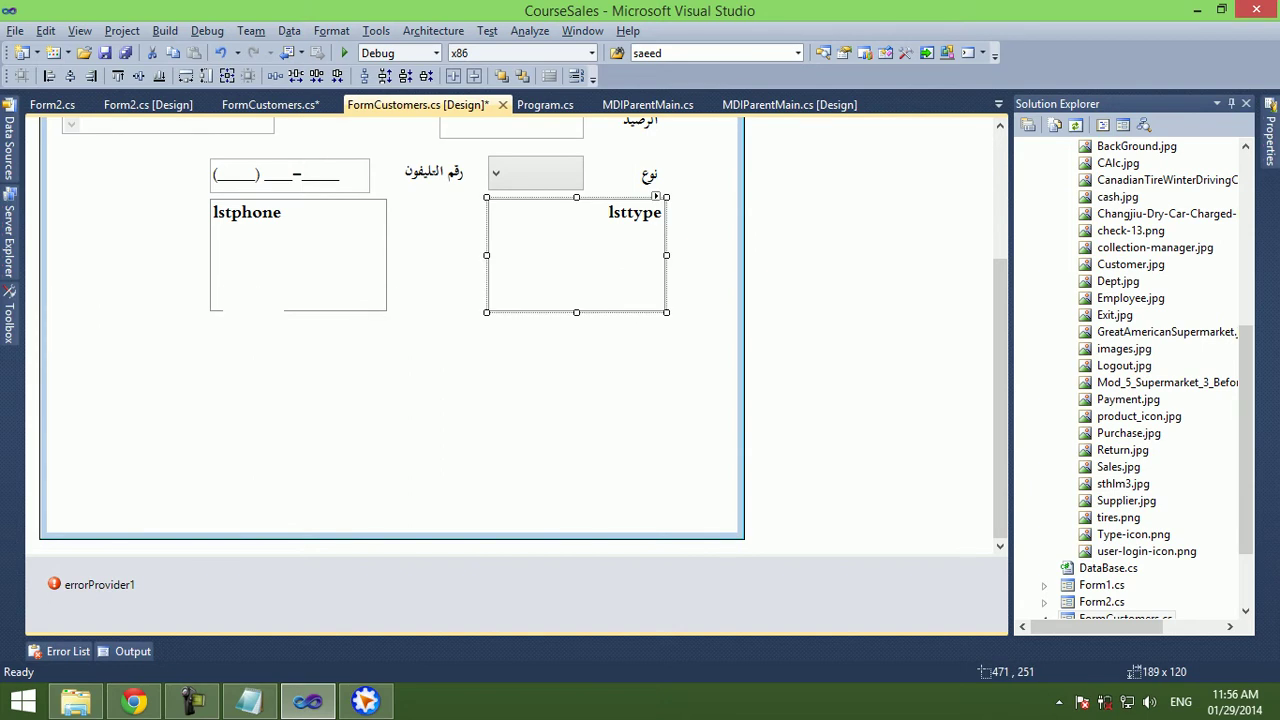
right_click(365, 249)
left_click(420, 399)
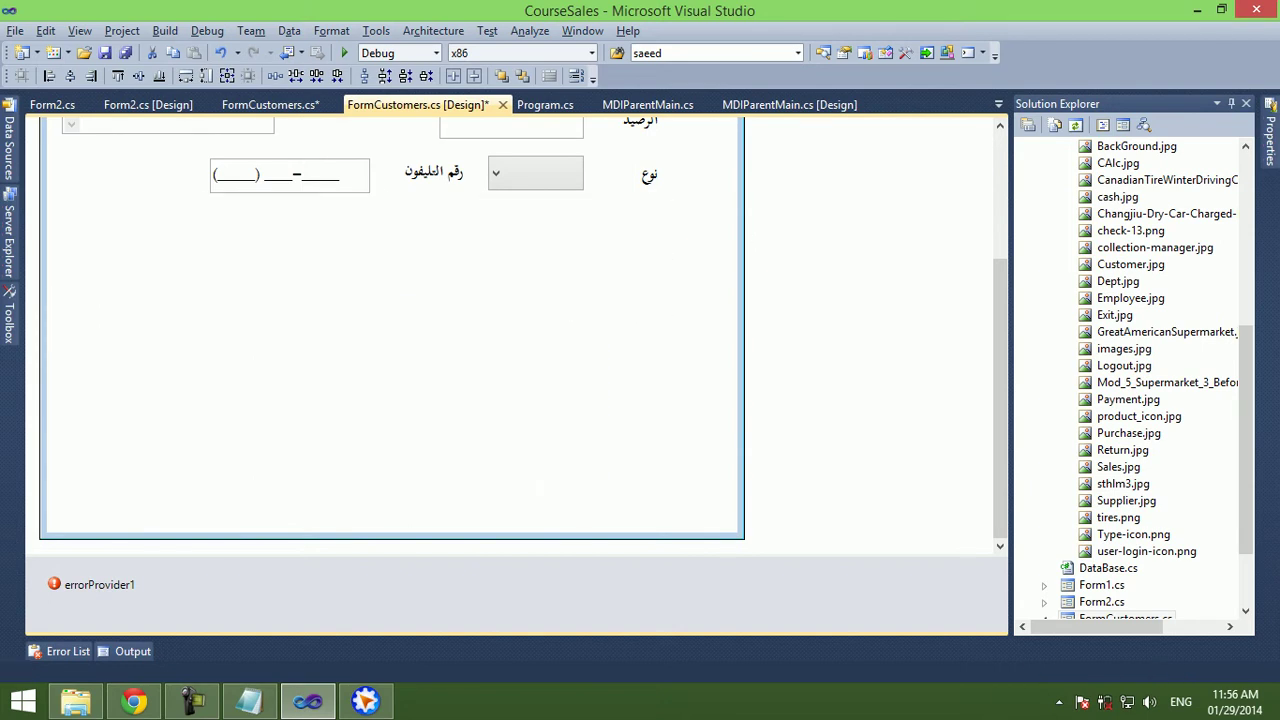
right_click(416, 243)
left_click(460, 303)
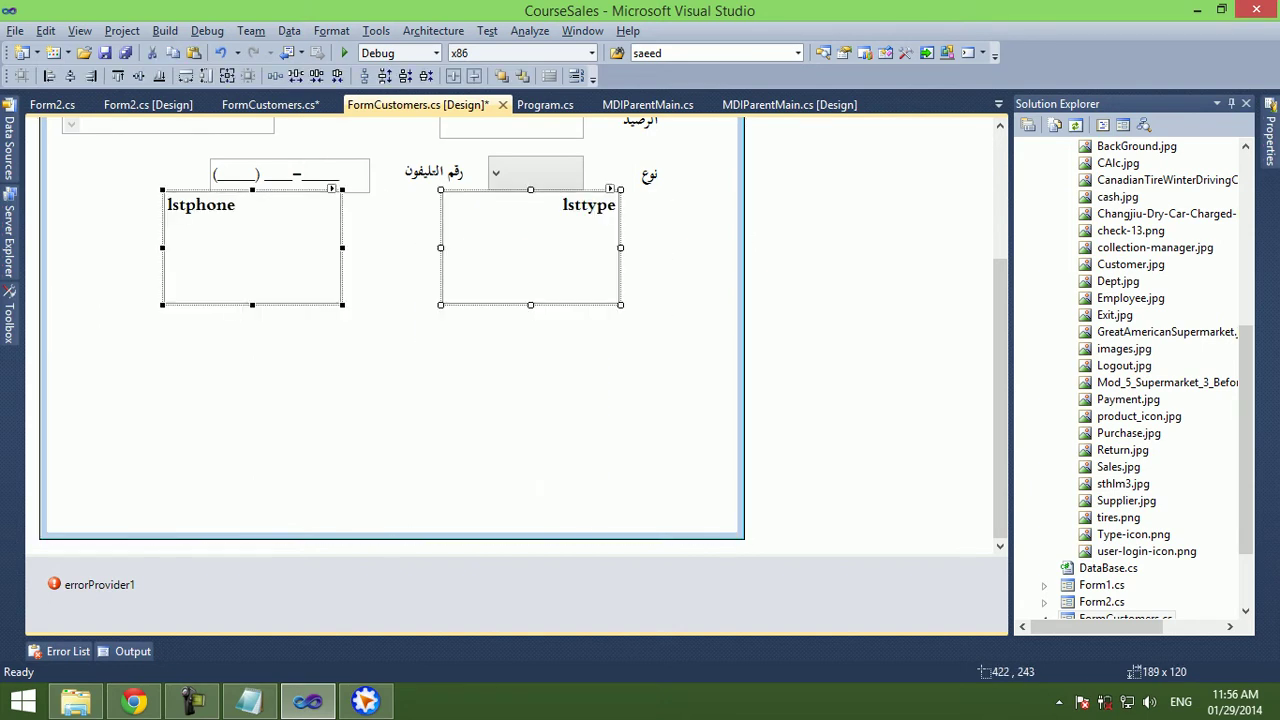
left_click_drag(531, 250, 579, 255)
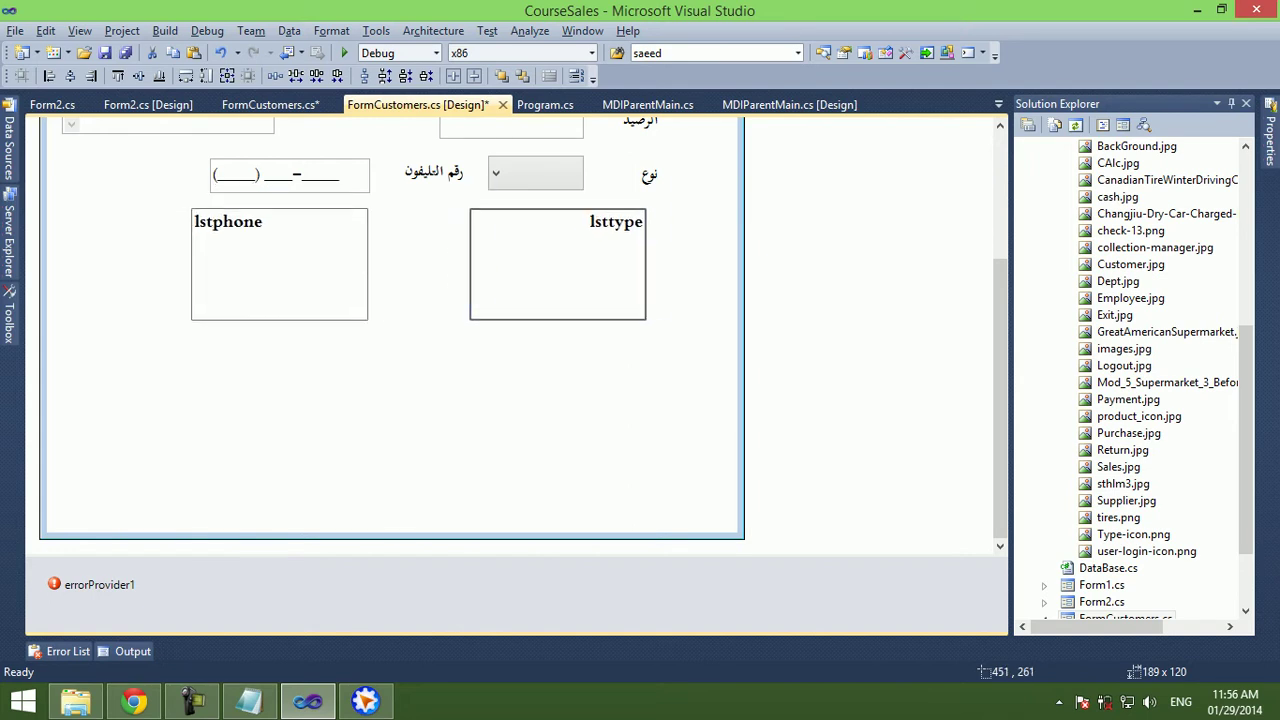
key("F5")
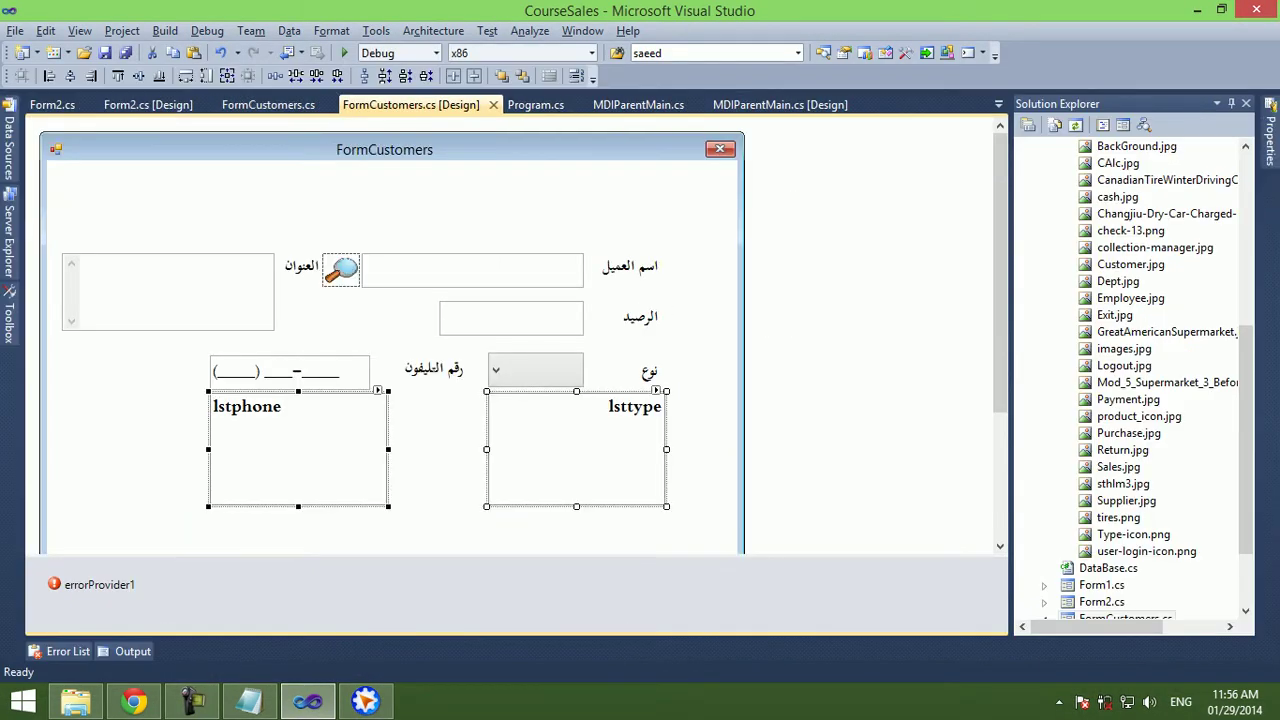
Shift the name, balance and type fields, their labels and lsttype about 43 px right, and place the magnifier beside the name box.
key("Escape")
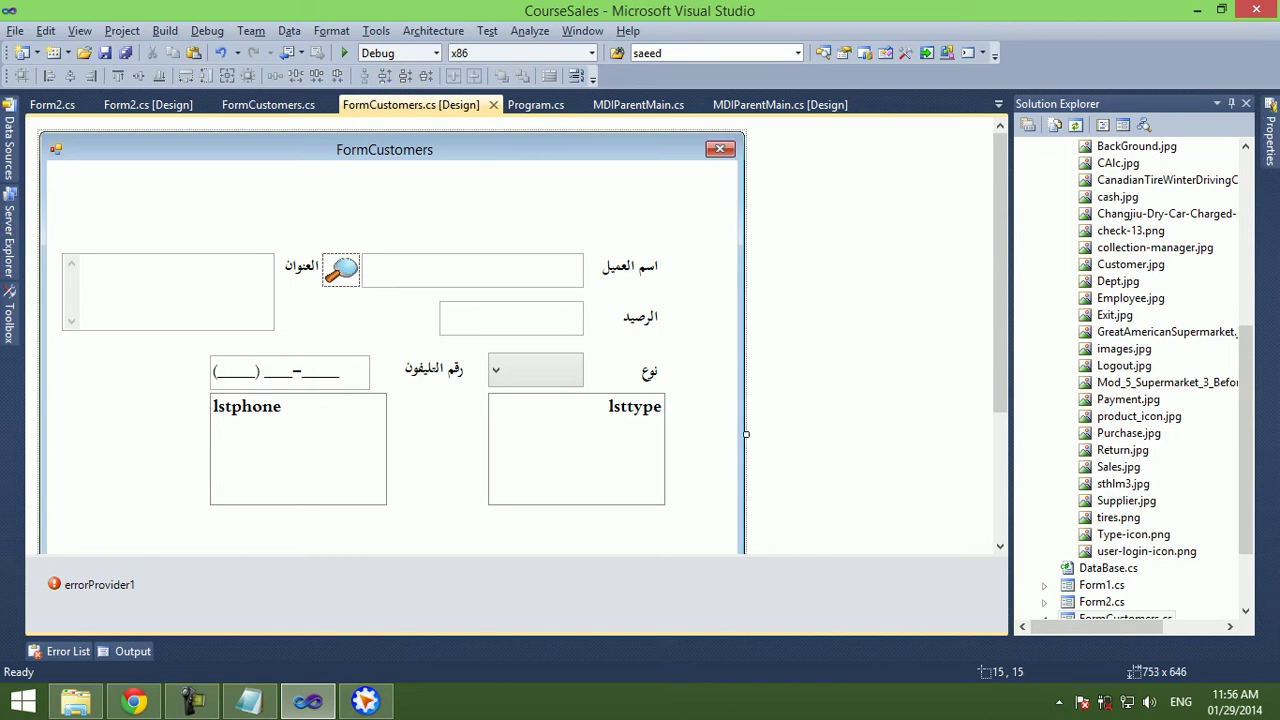
left_click_drag(704, 258, 554, 468)
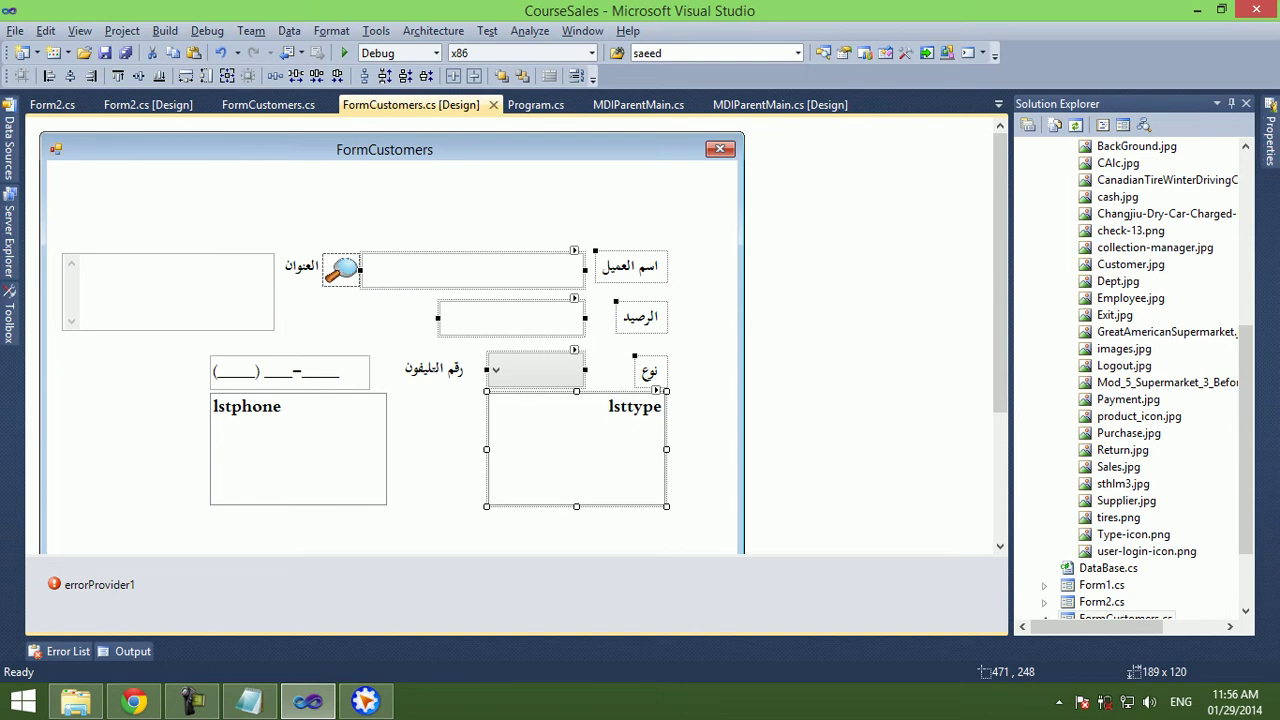
left_click_drag(576, 450, 636, 456)
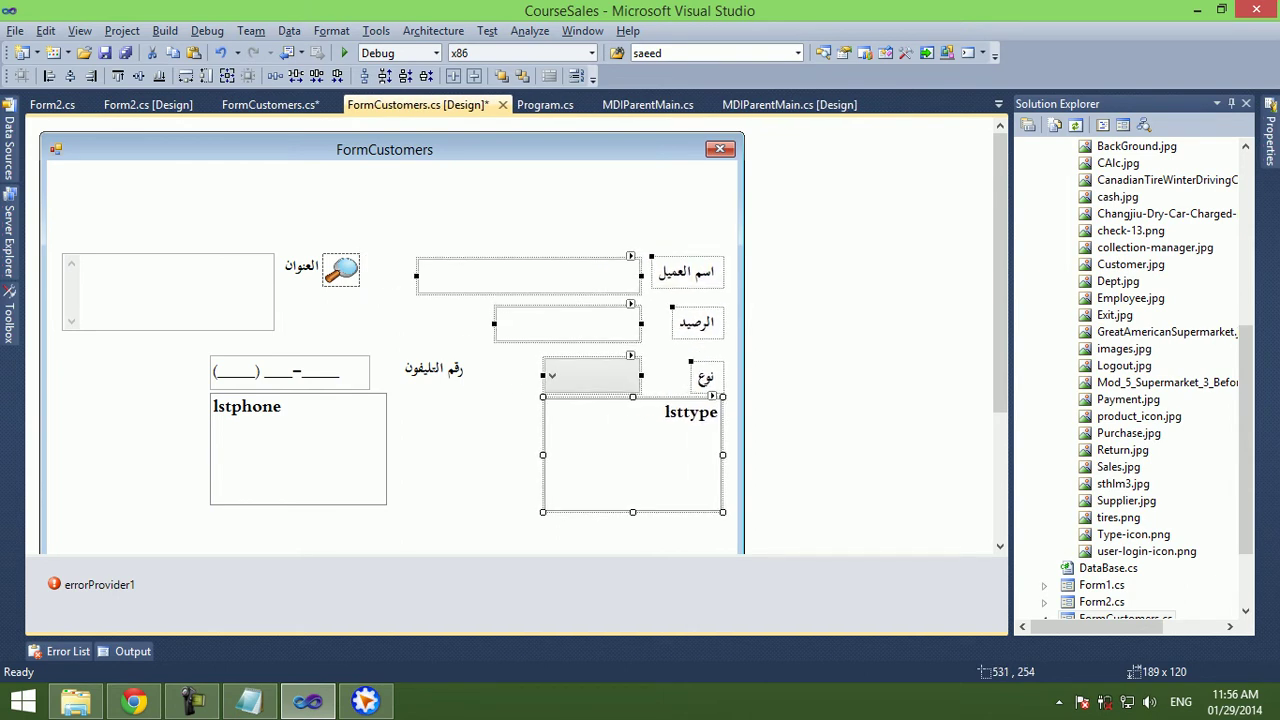
left_click_drag(340, 270, 393, 276)
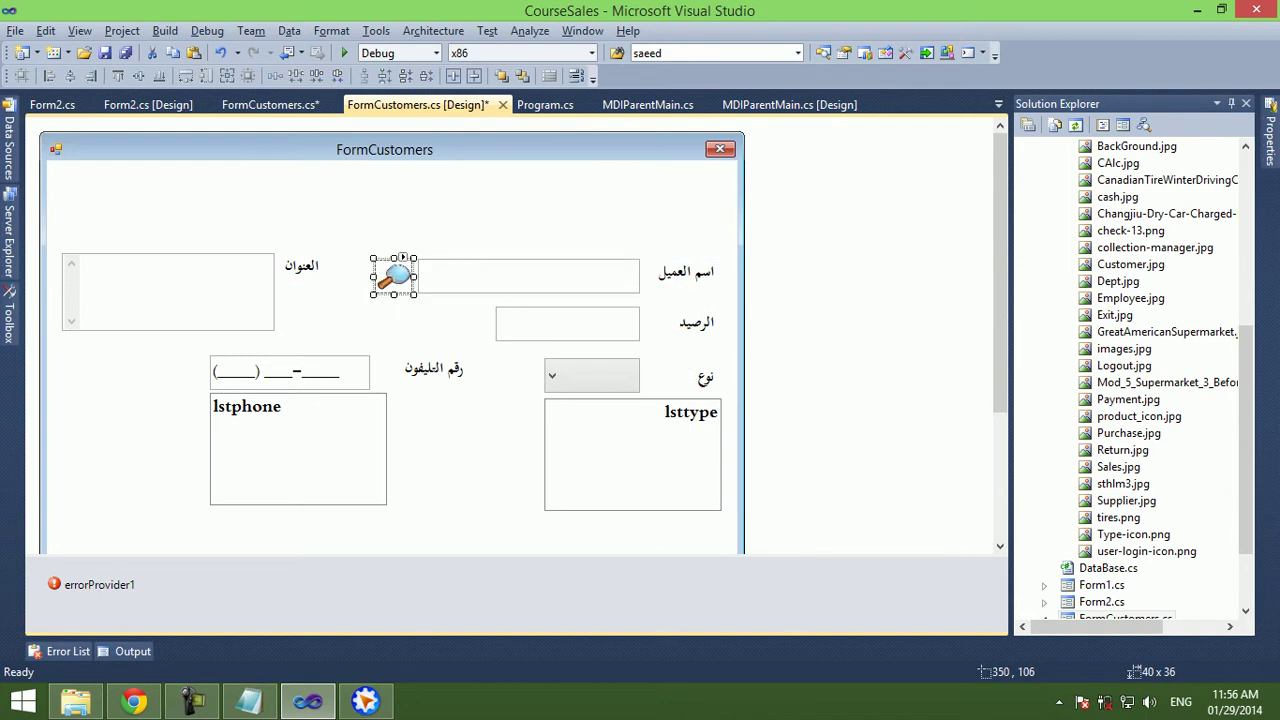
Shorten the customer form's height to 627.
scroll(500, 330, "down", 3)
key("Escape")
key("shift+Up")
key("shift+Up")
key("shift+Up")
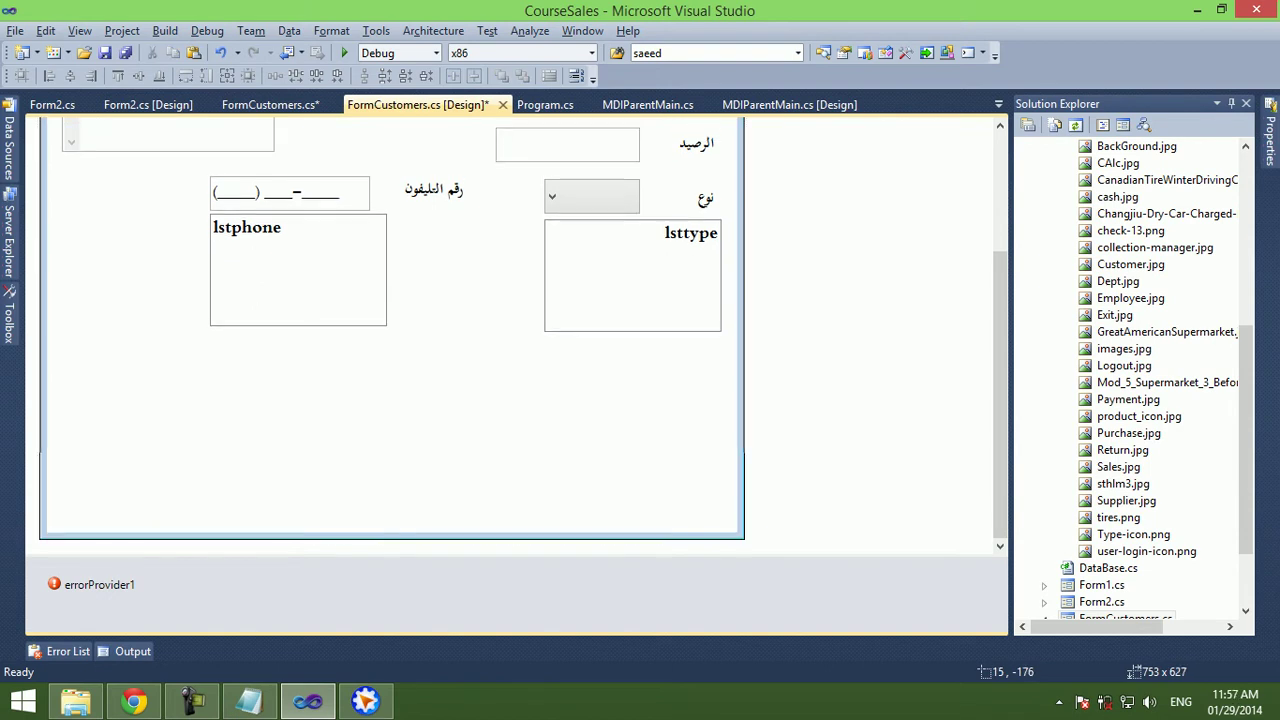
Run the CourseSales app, stop it, then rerun it to view FormCustomers with the magnifier.
key("F5")
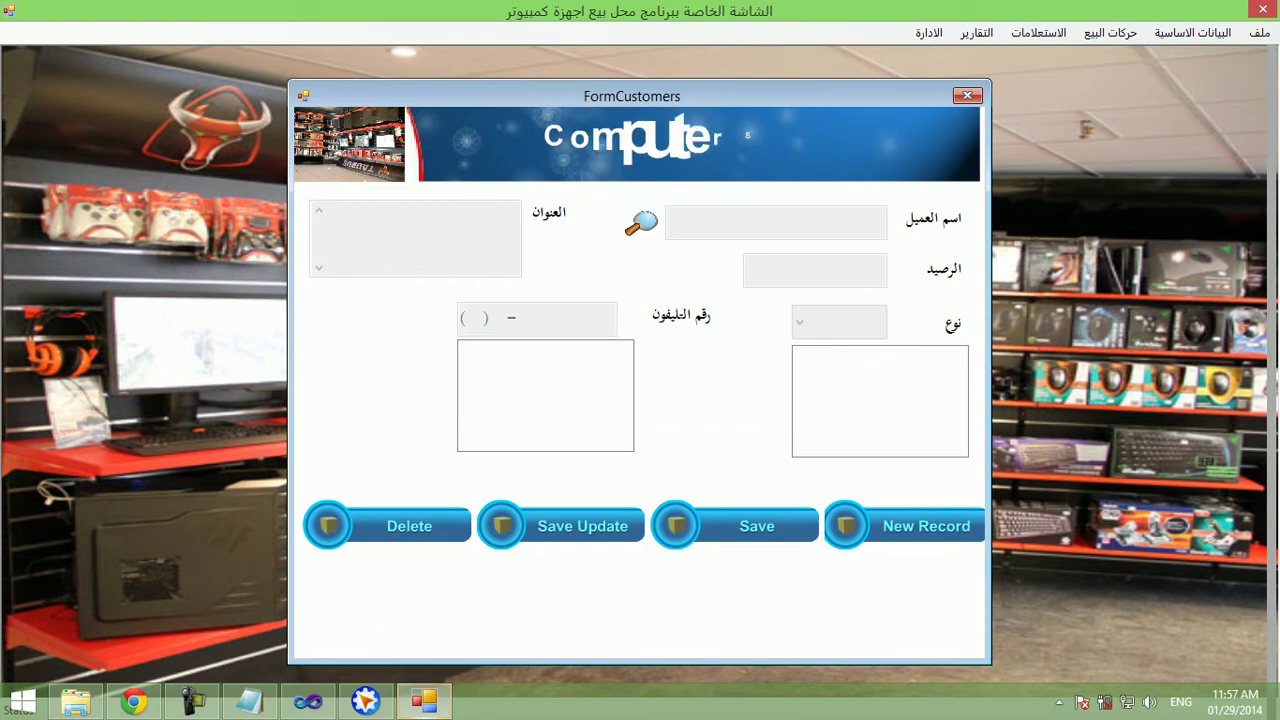
key("alt+Tab")
key("shift+F5")
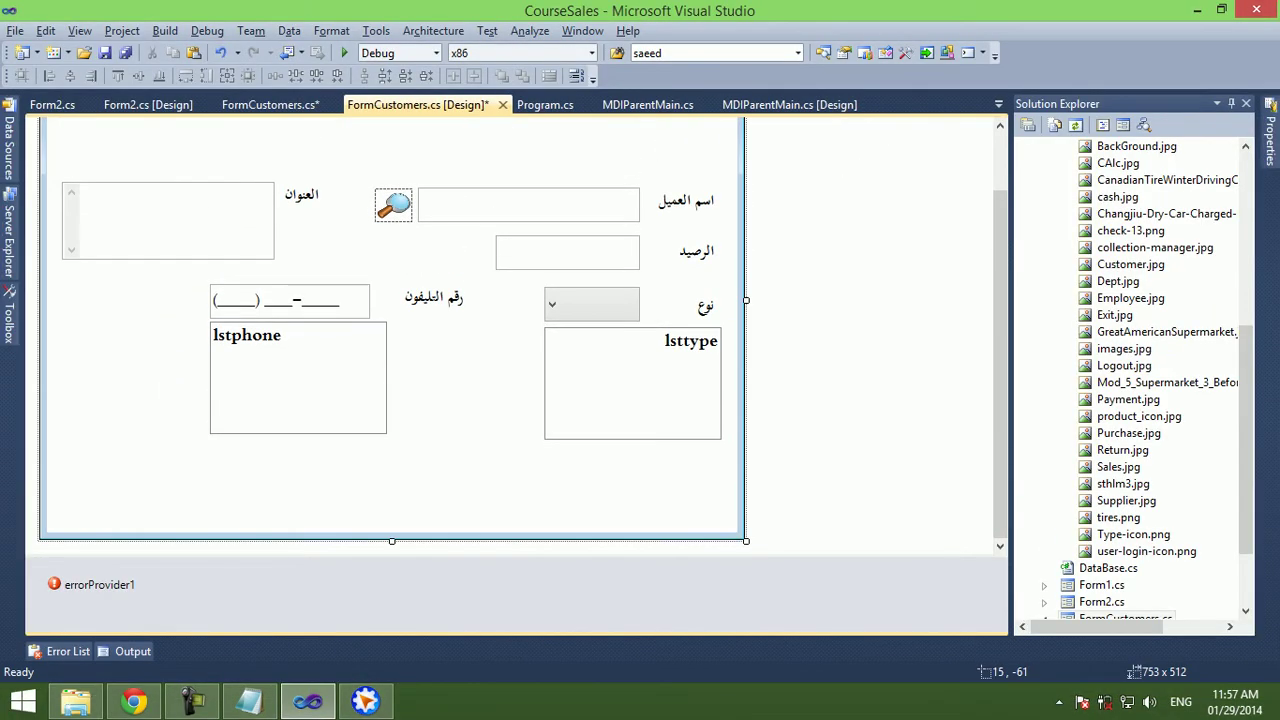
key("F5")
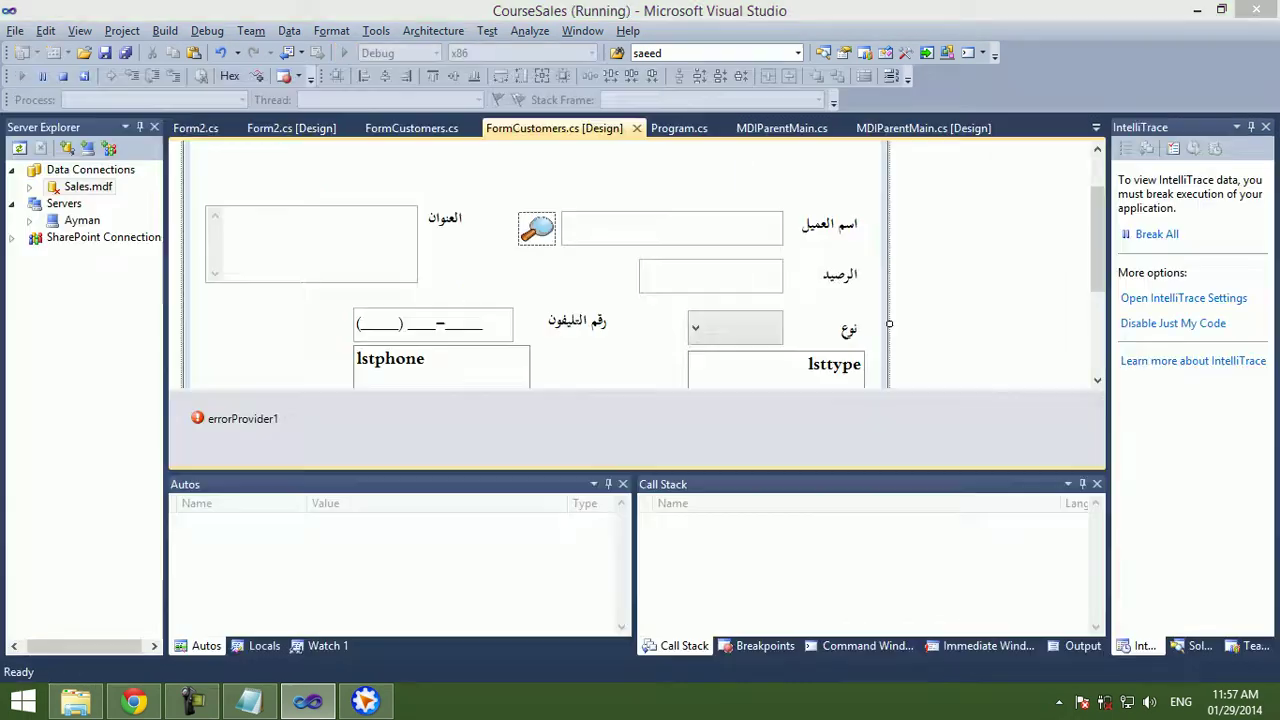
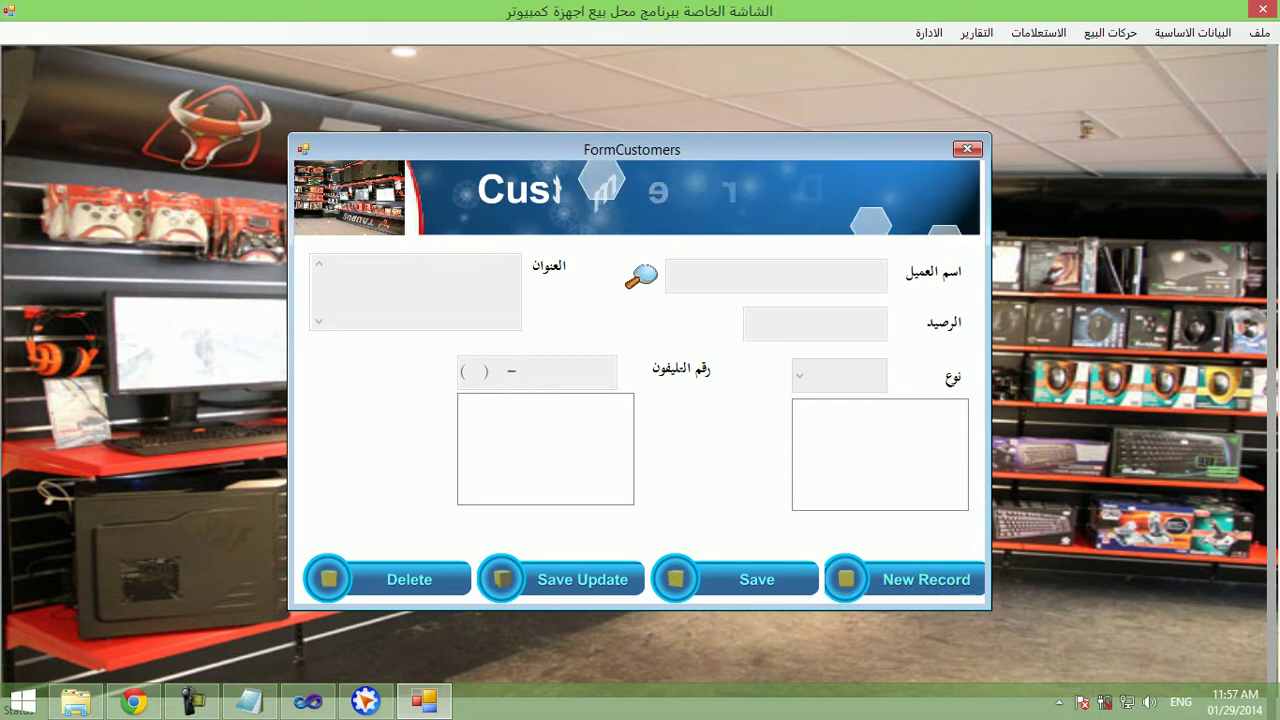
Stop the running customer form, select the small control under lsttype, and open FormCustomers.cs code.
key("shift+F5")
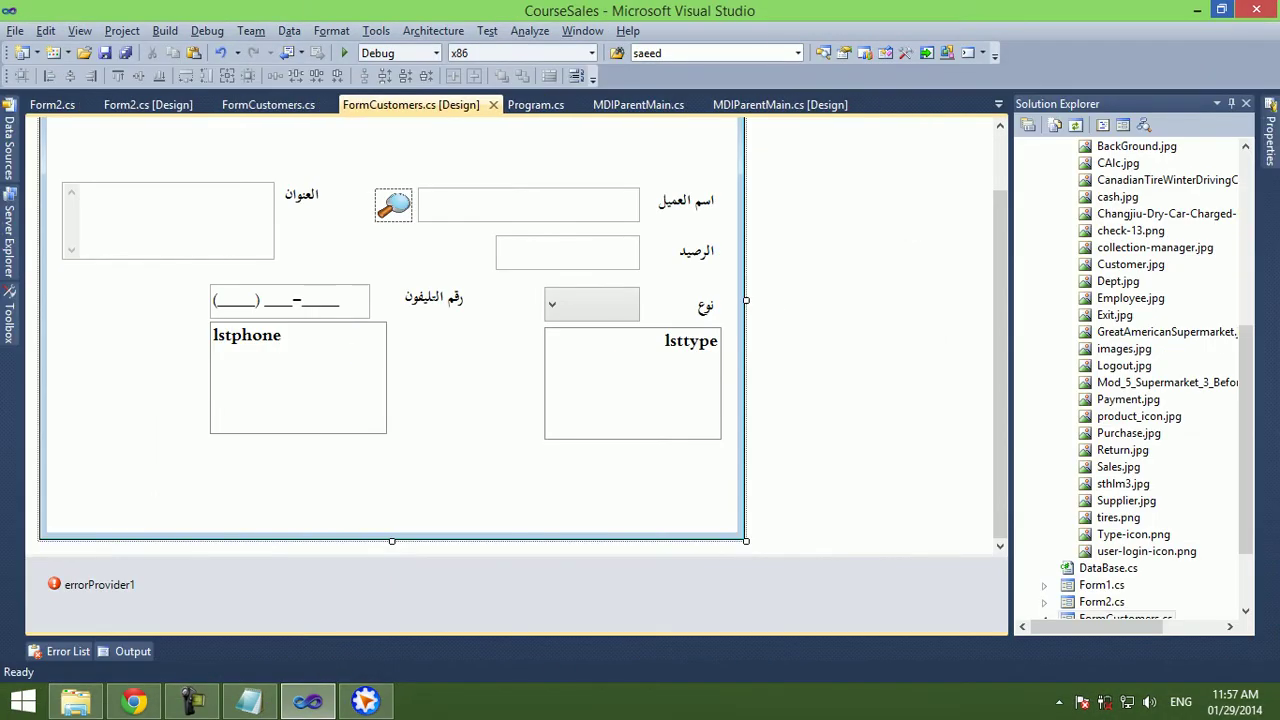
left_click(632, 385)
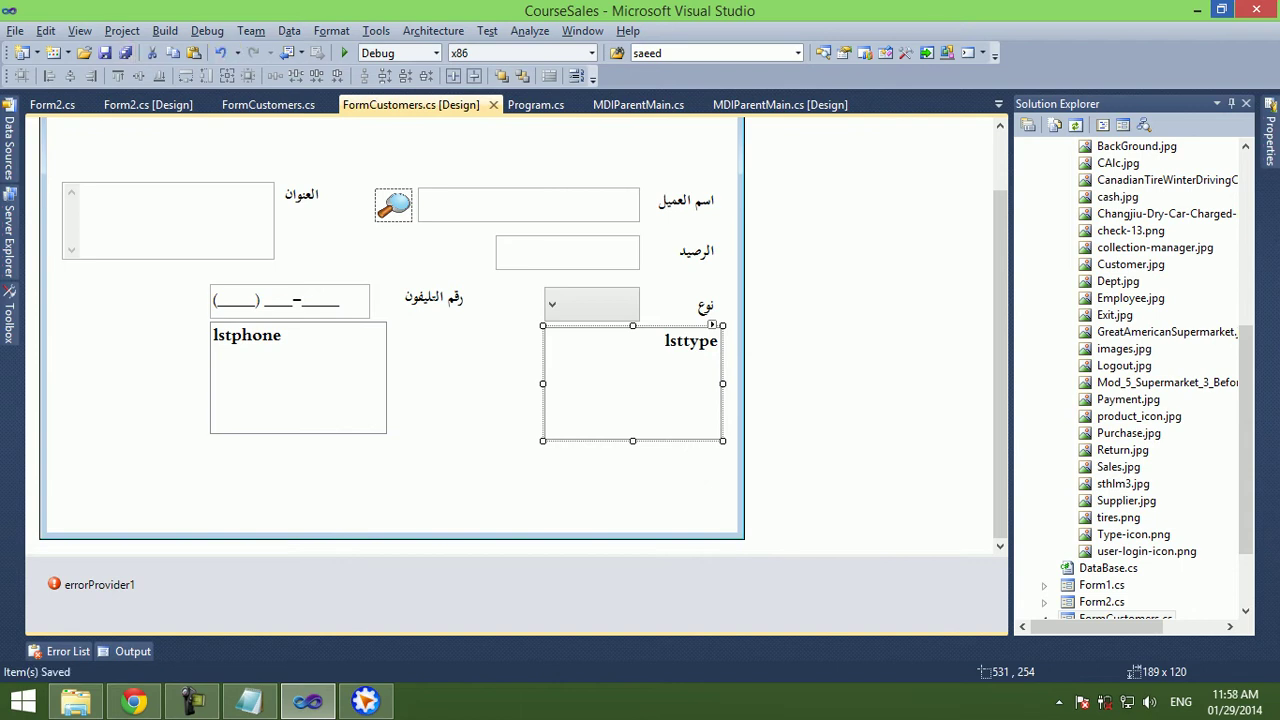
left_click(466, 432)
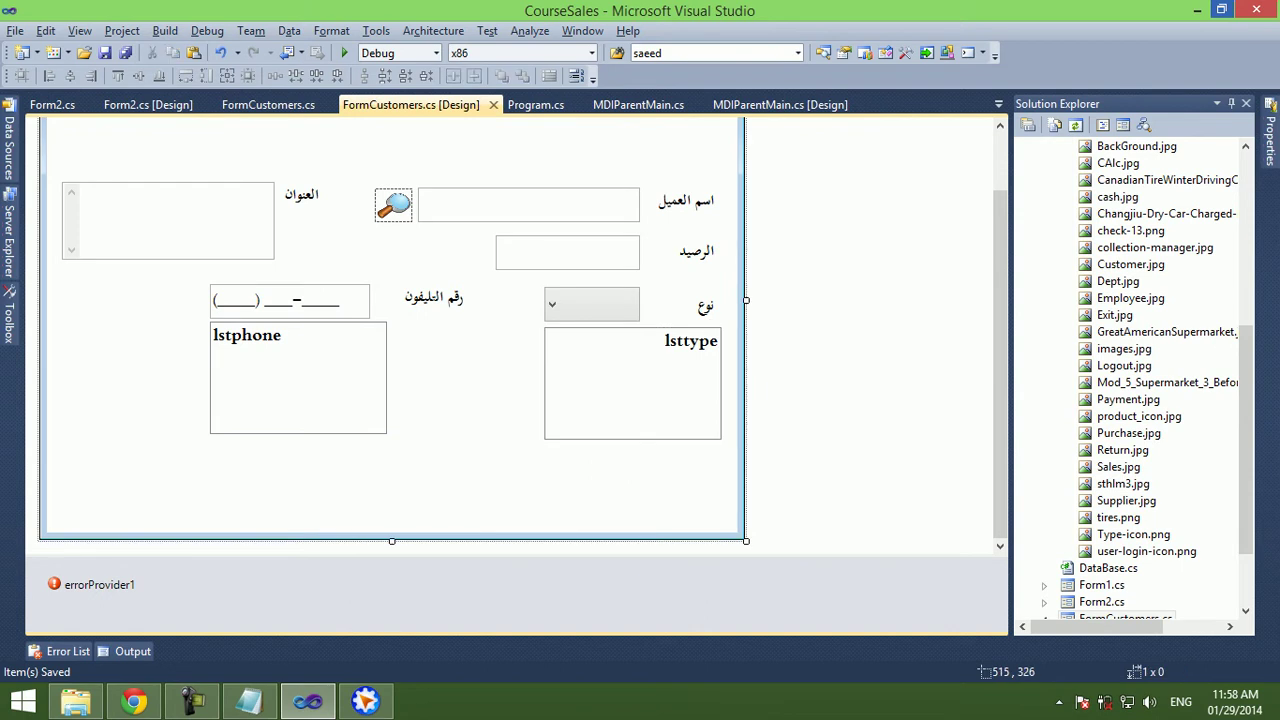
left_click_drag(722, 520, 42, 364)
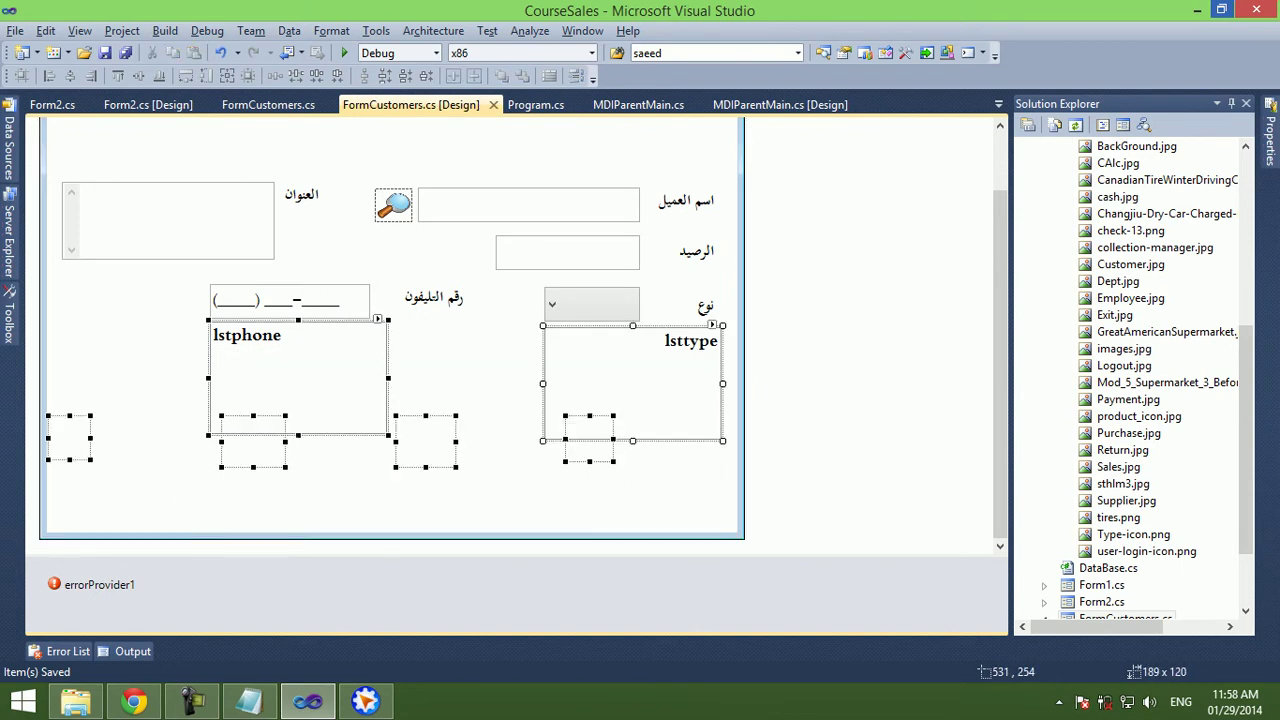
key("Tab")
key("Tab")
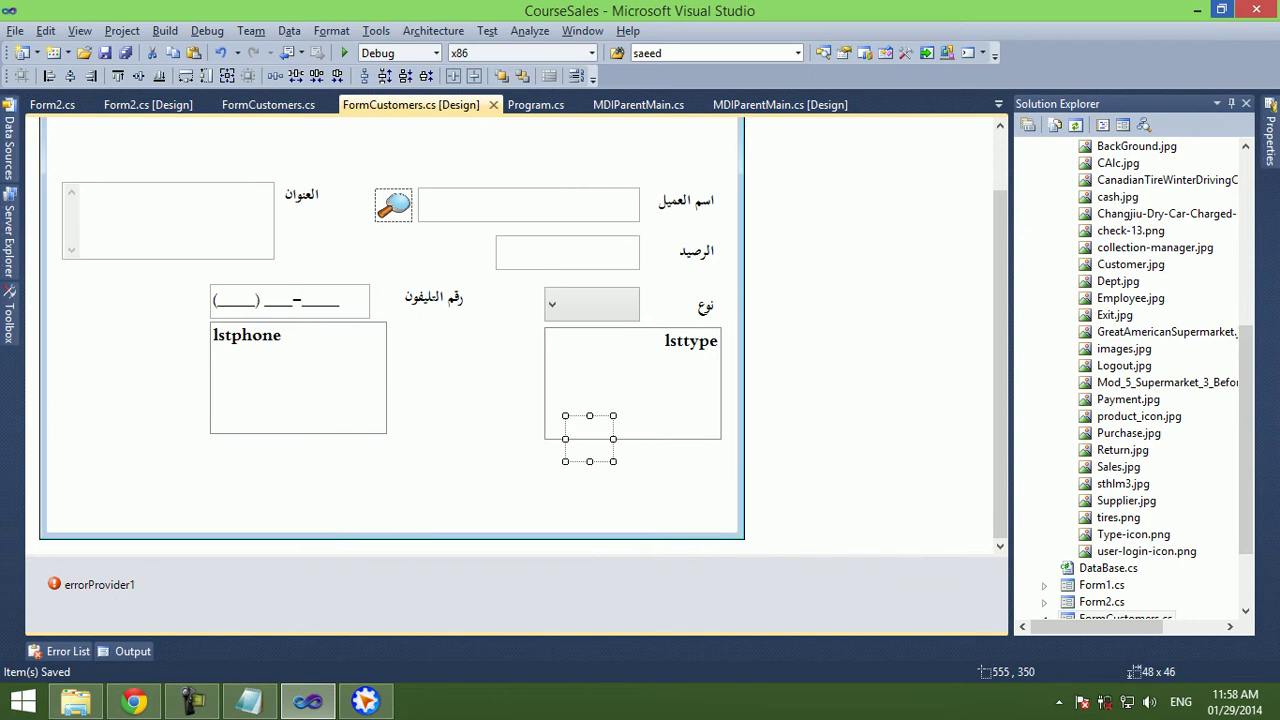
key("F7")
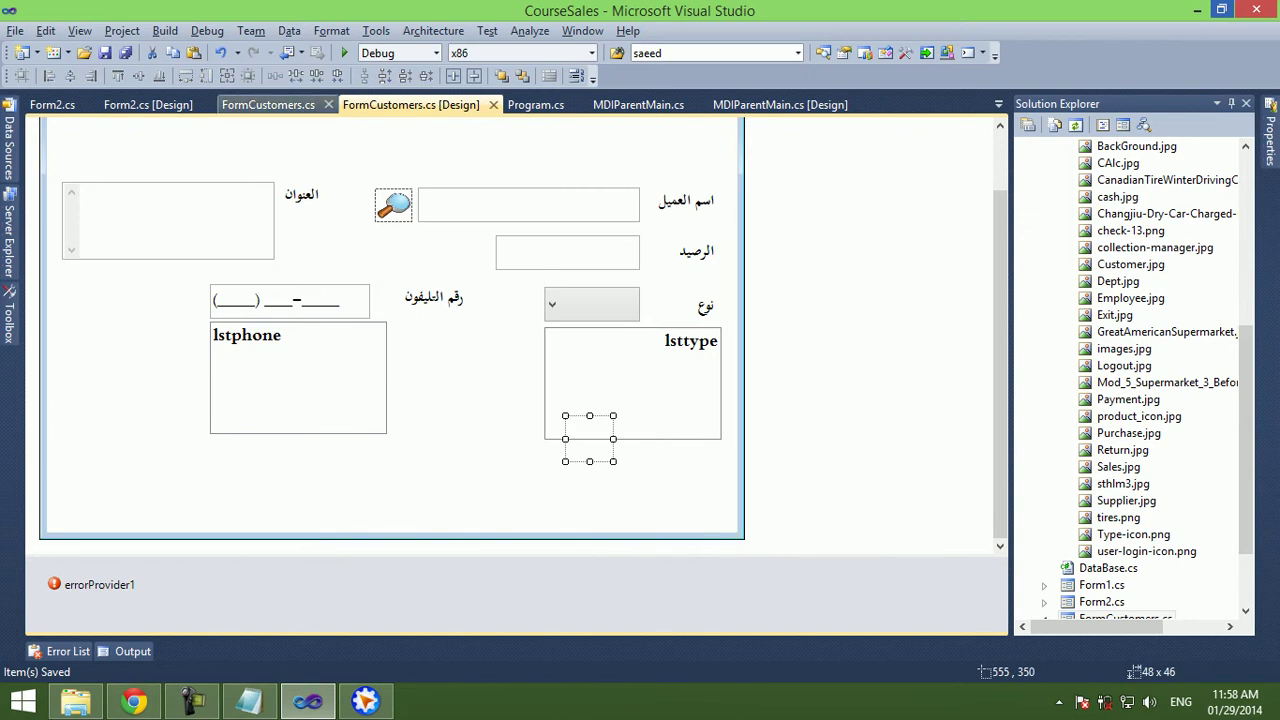
Uncomment the btnedit and btndelete disabling lines in button4_Click.
scroll(60, 76, "up", 1)
scroll(60, 76, "down", 3)
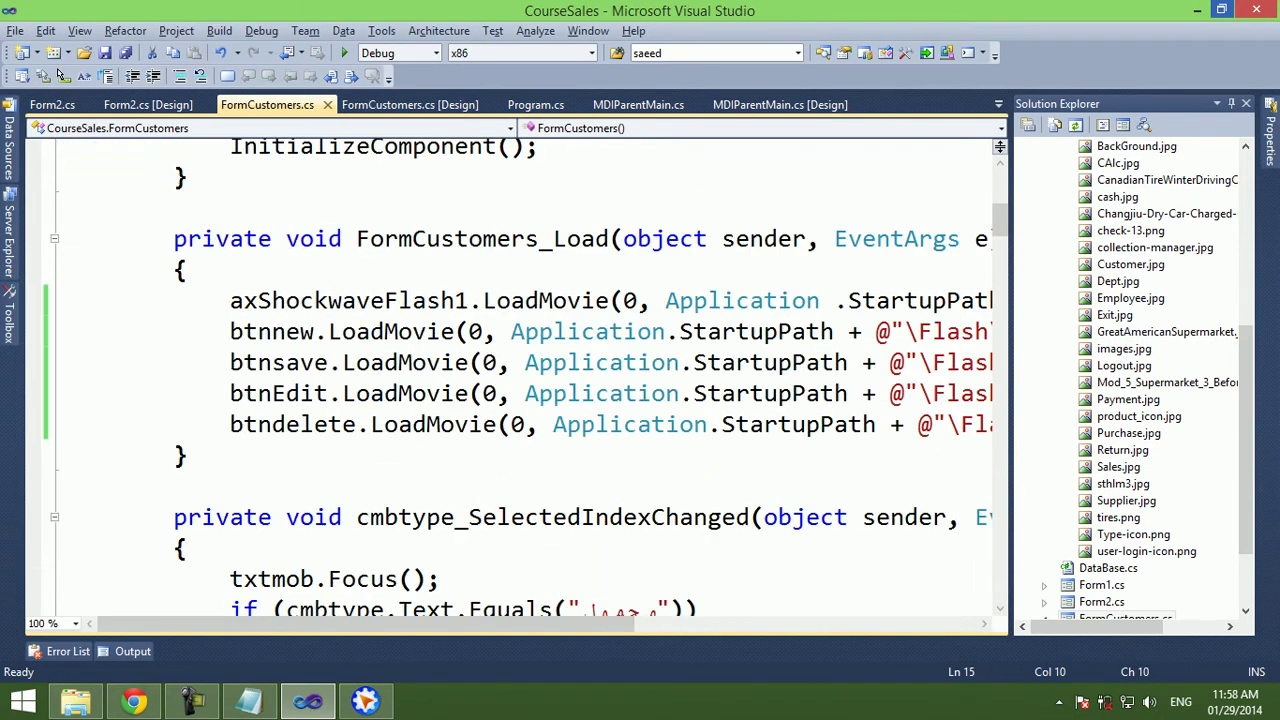
scroll(60, 76, "down", 4)
scroll(60, 76, "down", 5)
scroll(60, 76, "down", 5)
scroll(60, 76, "down", 5)
scroll(60, 76, "down", 6)
scroll(60, 76, "down", 4)
scroll(60, 76, "down", 2)
scroll(60, 76, "down", 4)
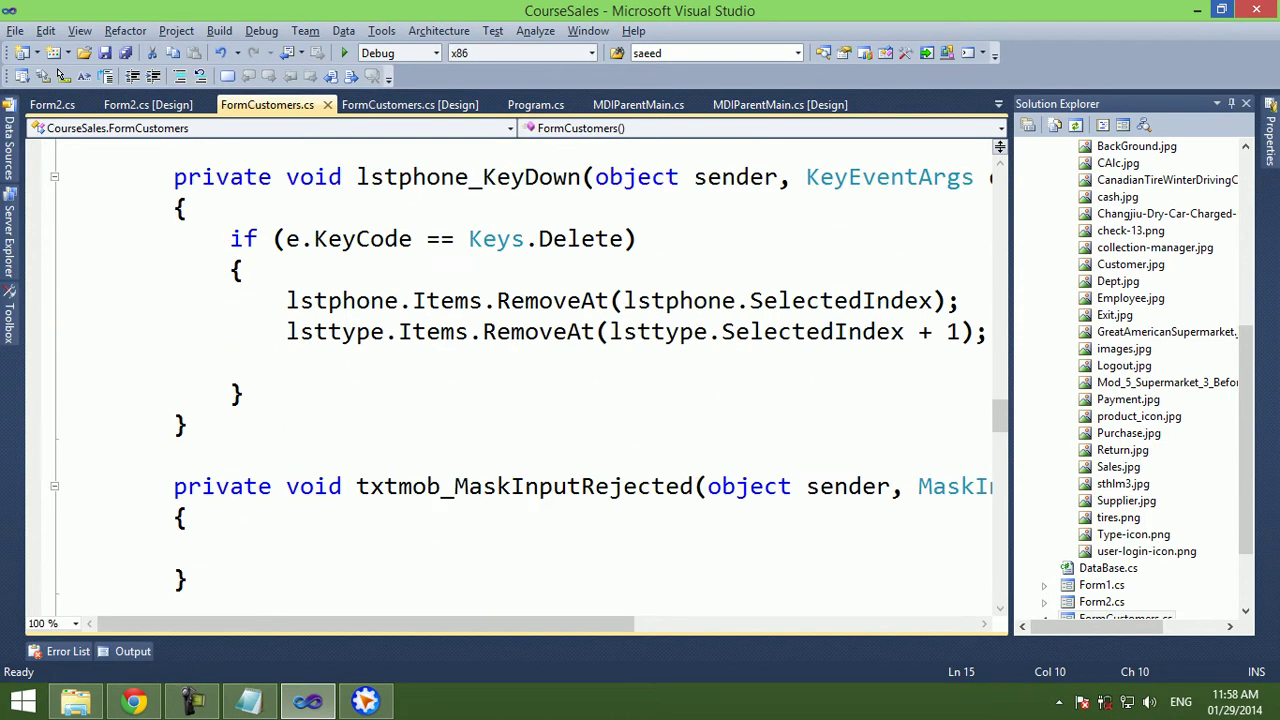
scroll(60, 76, "down", 6)
scroll(60, 76, "down", 4)
scroll(60, 76, "up", 2)
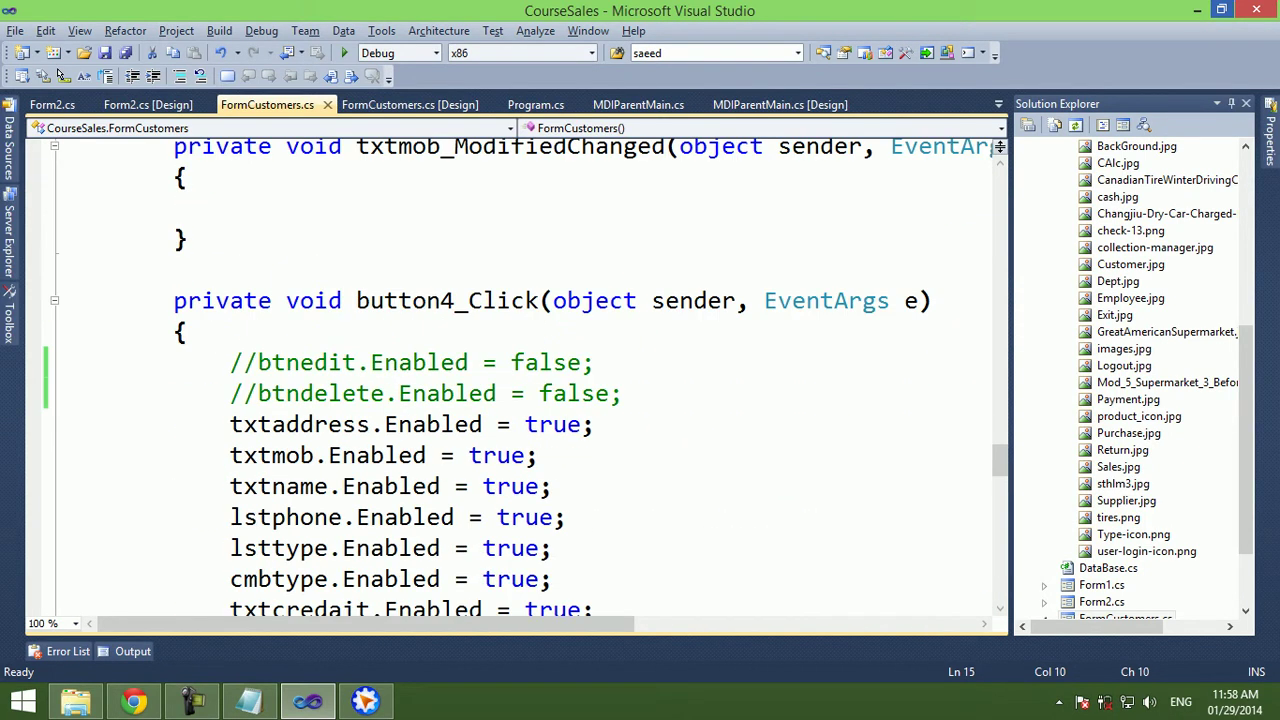
left_click_drag(230, 362, 272, 393)
key("ctrl+k")
key("ctrl+u")
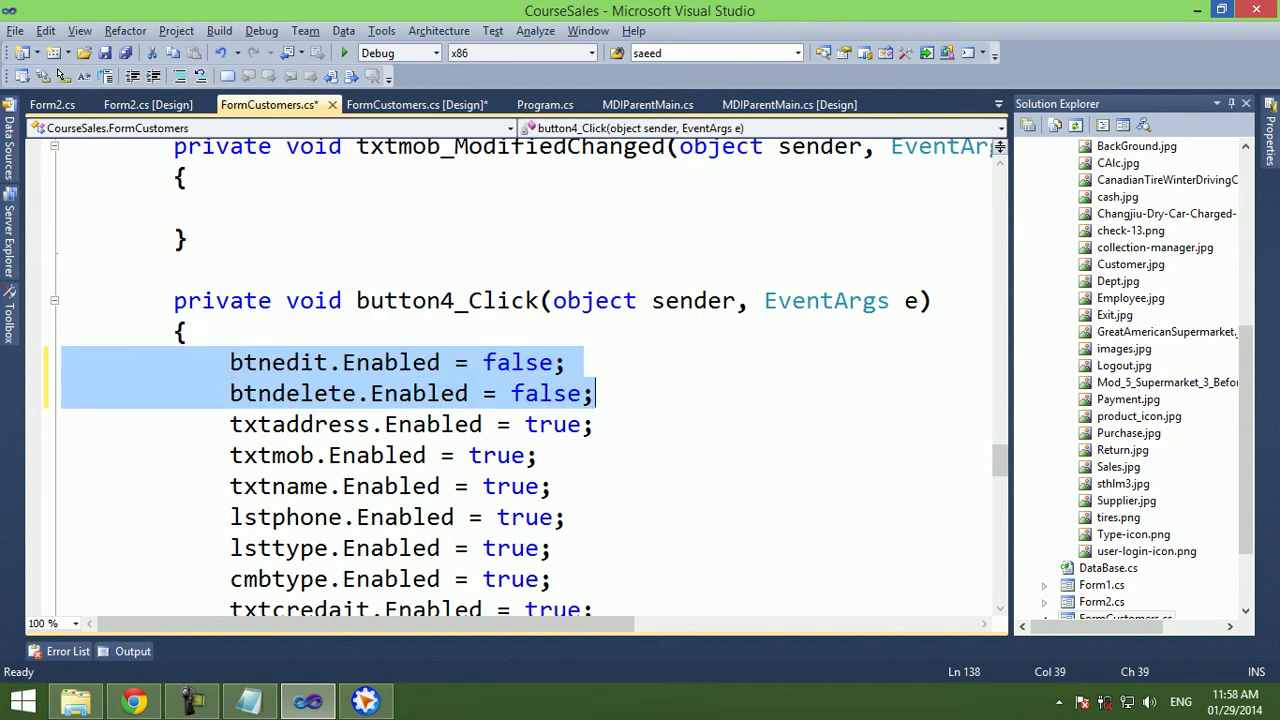
key("Up")
key("Up")
key("Up")
Rename btnedit to btnEdit via IntelliSense and select the Enabled assignments in button4_Click.
scroll(60, 76, "down", 2)
left_click_drag(216, 176, 455, 424)
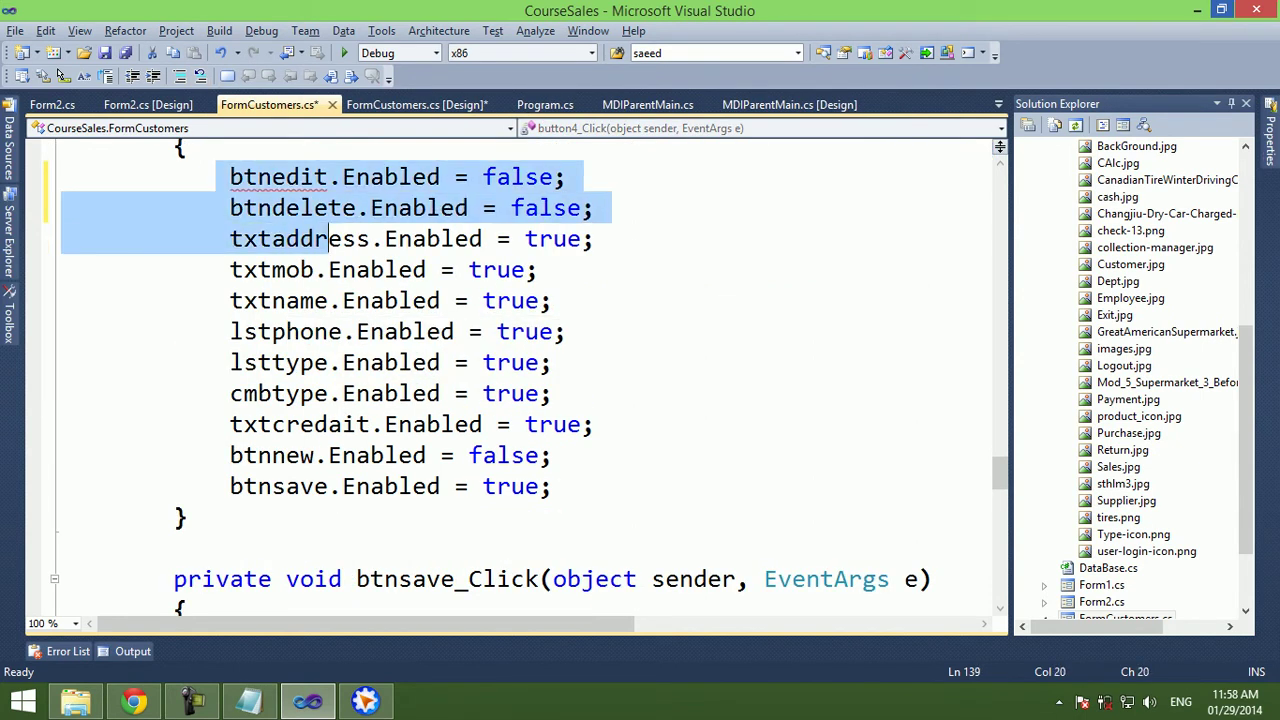
double_click(280, 176)
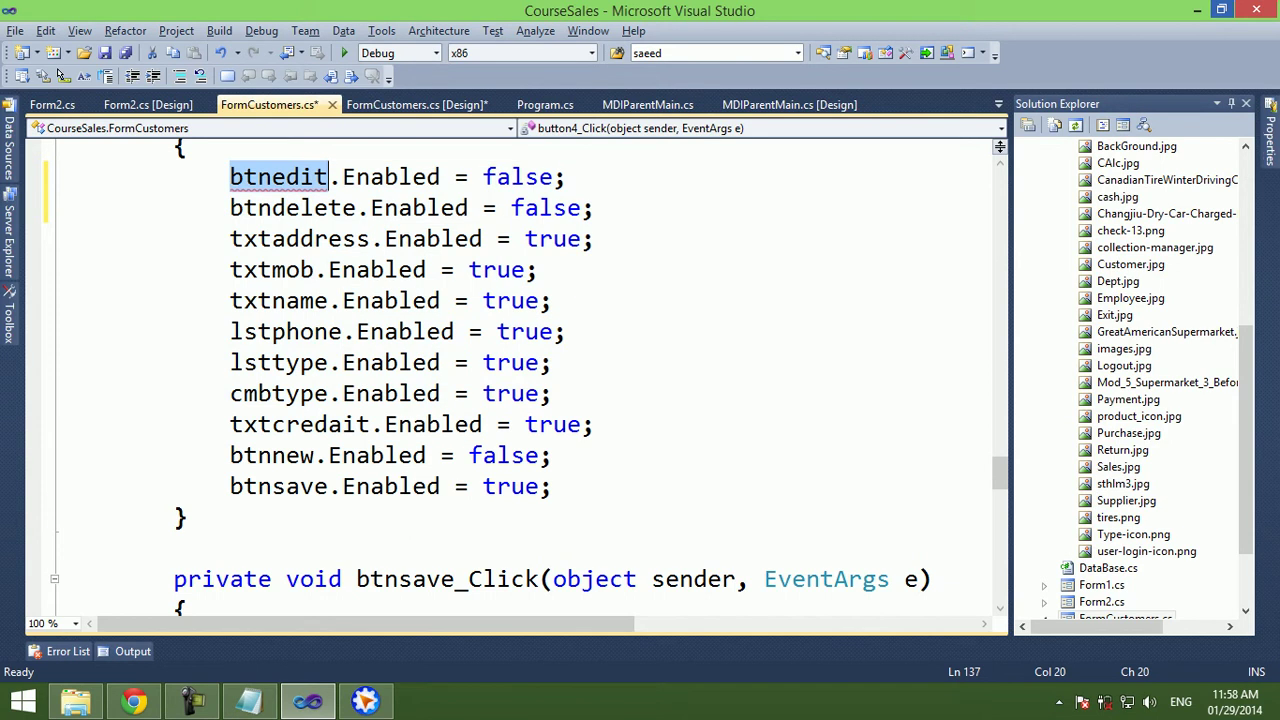
type("b tn")
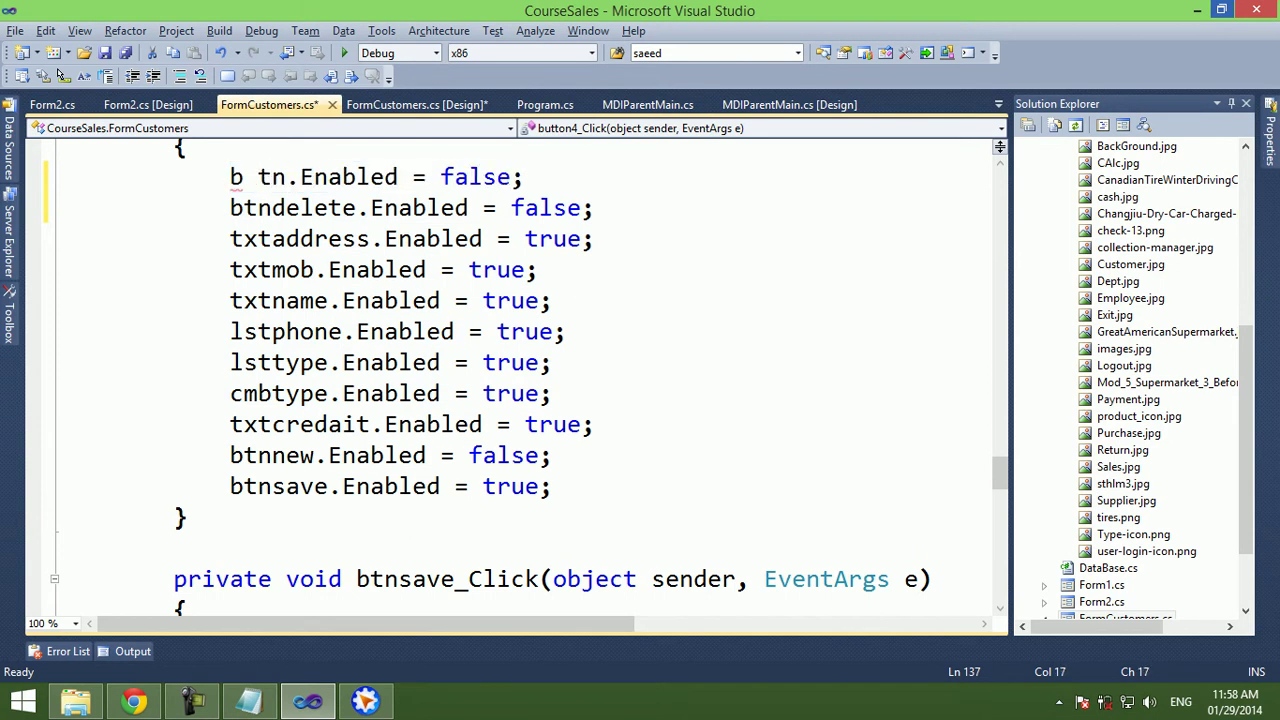
key("BackSpace")
key("BackSpace")
key("BackSpace")
type("tn")
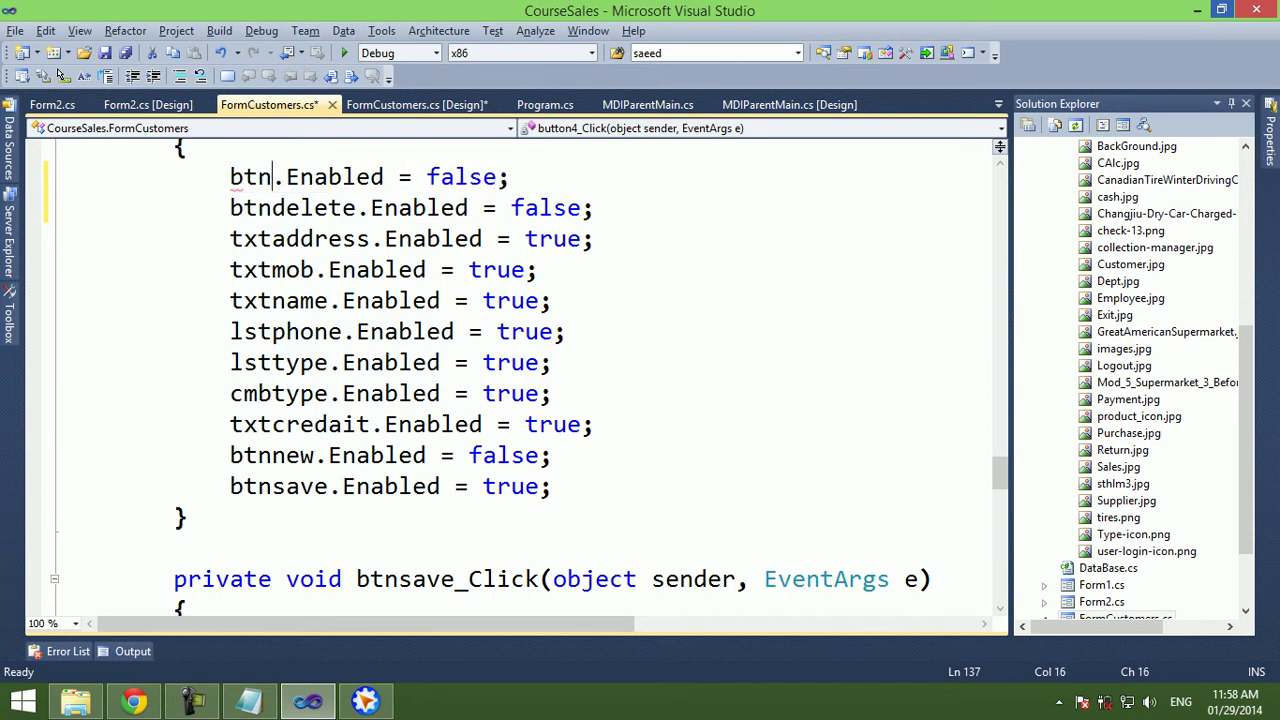
type("ed")
key("Tab")
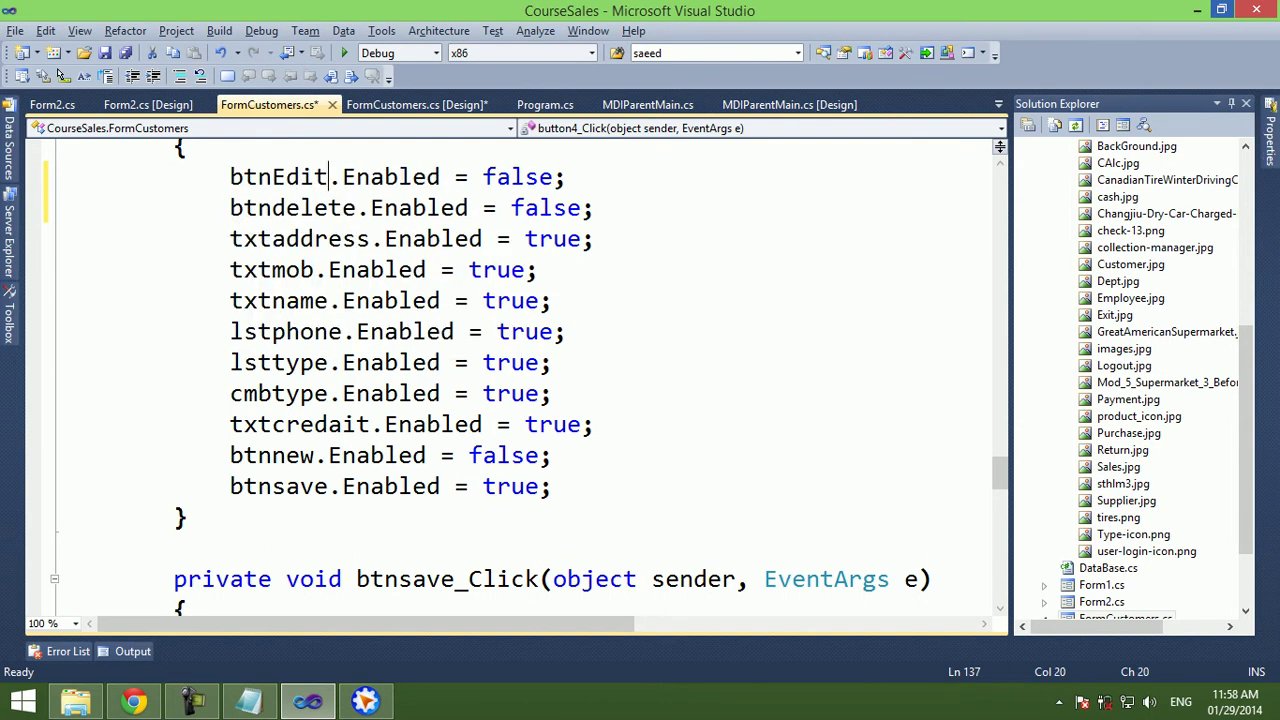
left_click_drag(216, 176, 553, 486)
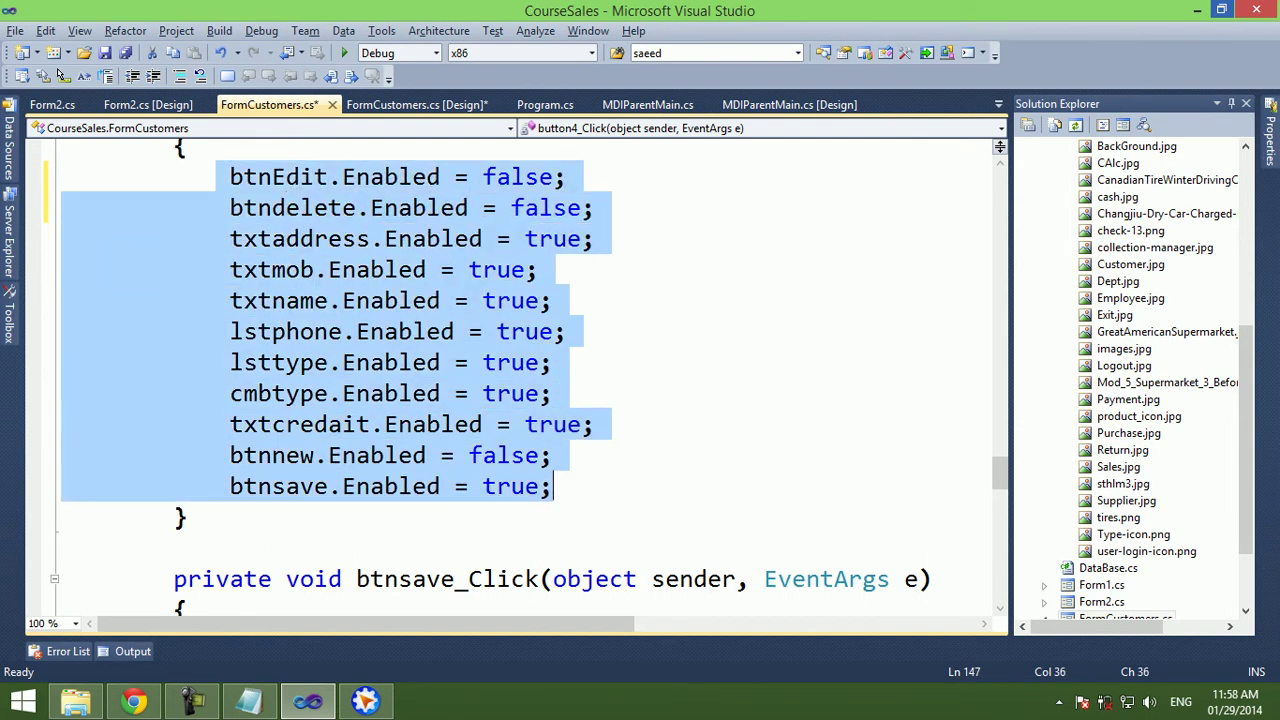
Cut the Enabled assignments from button4_Click and switch to the form designer.
right_click(571, 374)
left_click(610, 295)
right_click(668, 253)
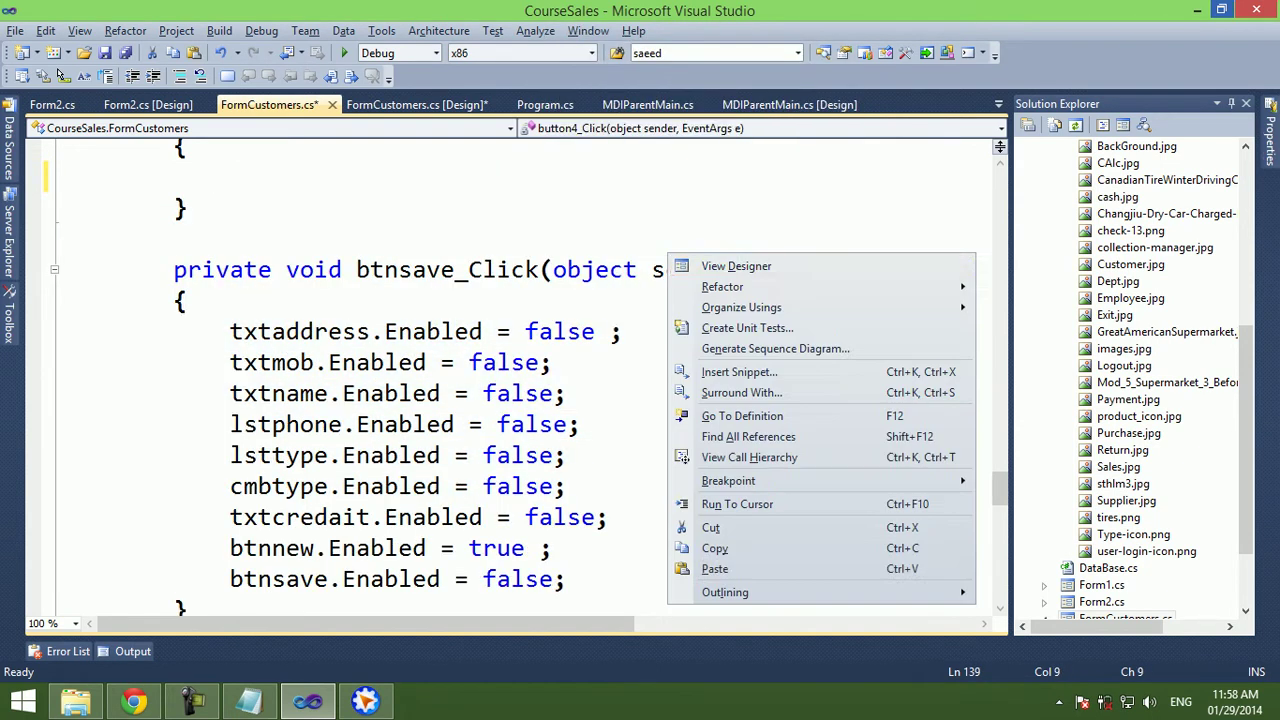
left_click(736, 266)
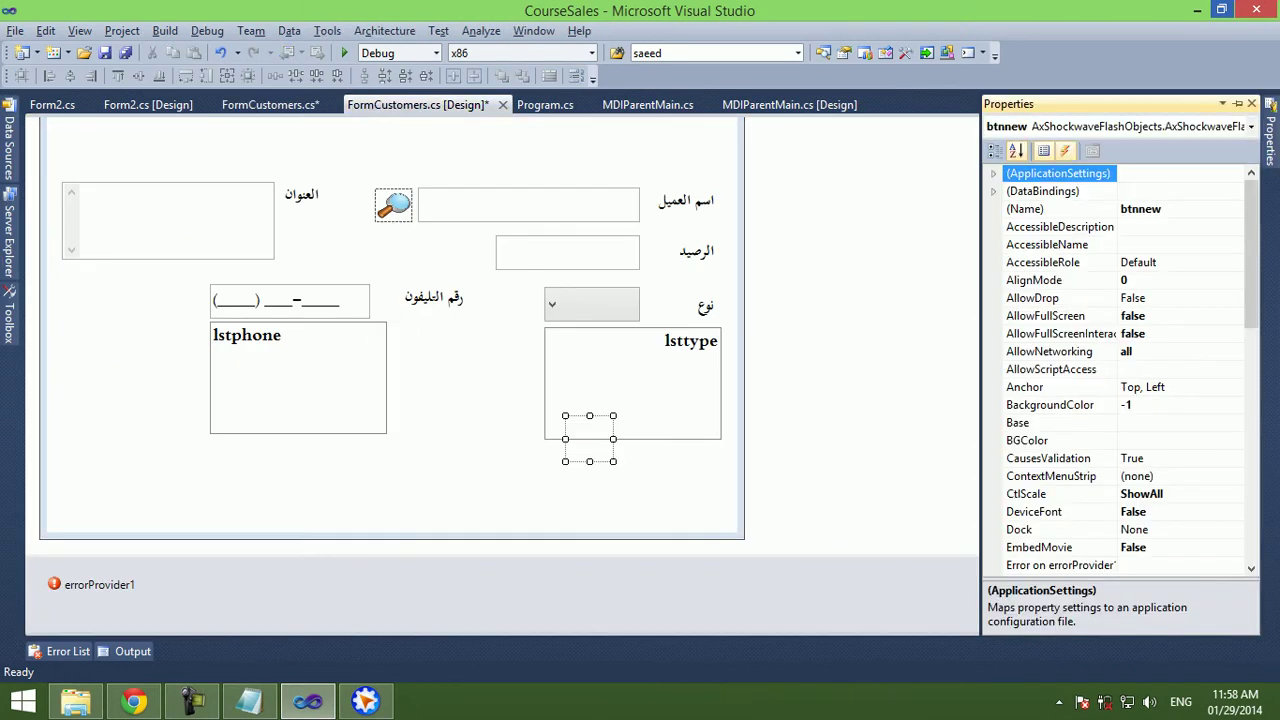
Create a btnnew_FSCommand handler, paste the Enabled assignments into it, and run the project.
left_click(1065, 150)
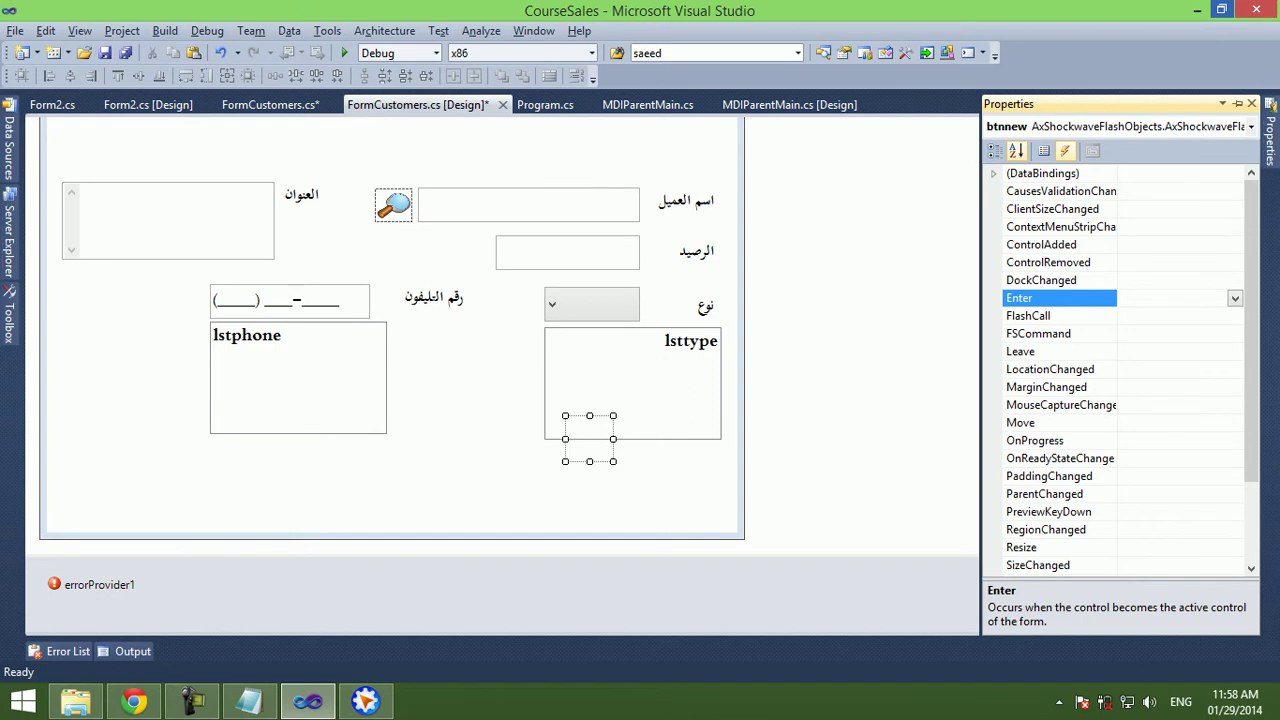
scroll(1060, 370, "down", 2)
left_click(1035, 333)
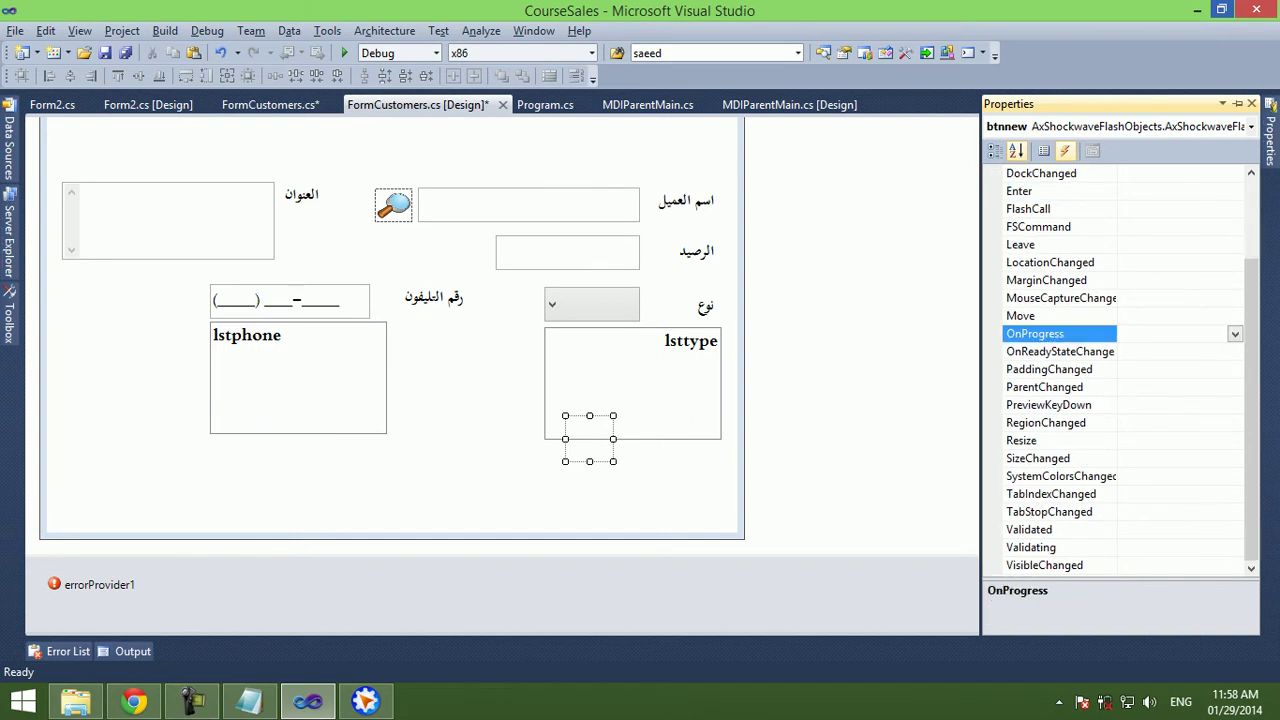
scroll(1060, 370, "up", 1)
scroll(1060, 370, "up", 1)
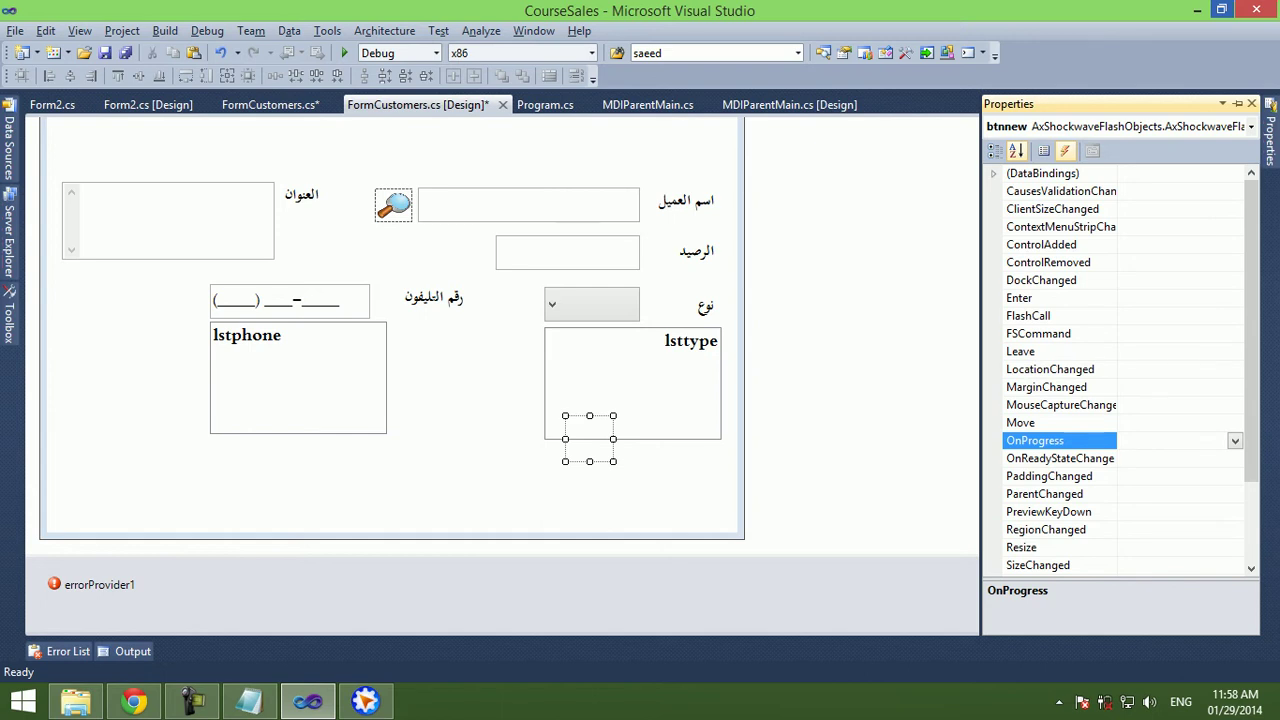
key("Down")
scroll(1060, 370, "down", 2)
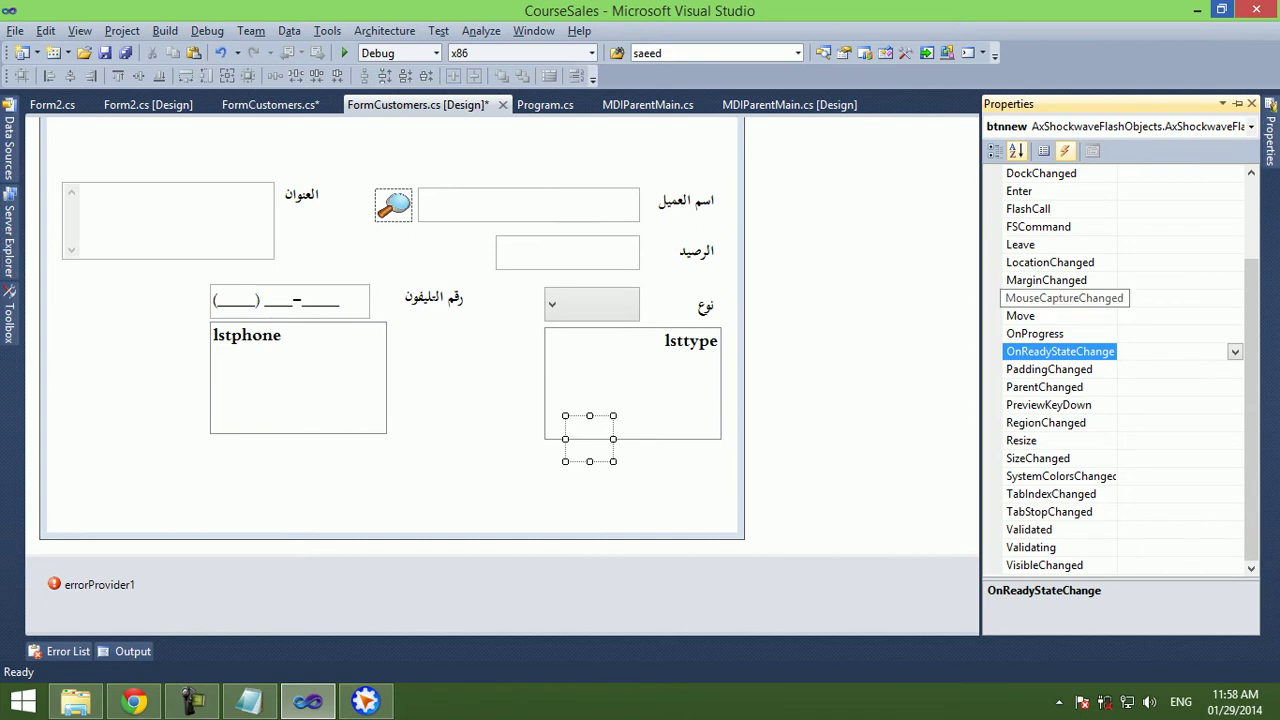
key("Up")
key("Up")
key("Up")
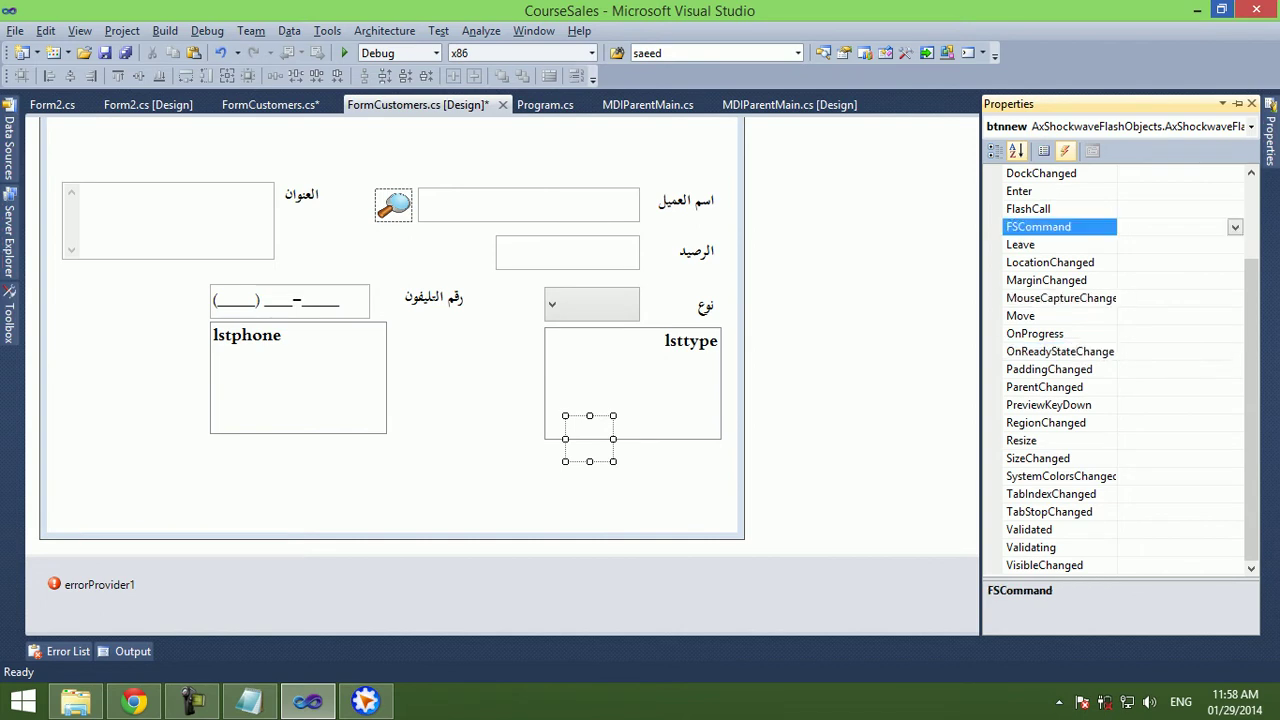
key("alt+Down")
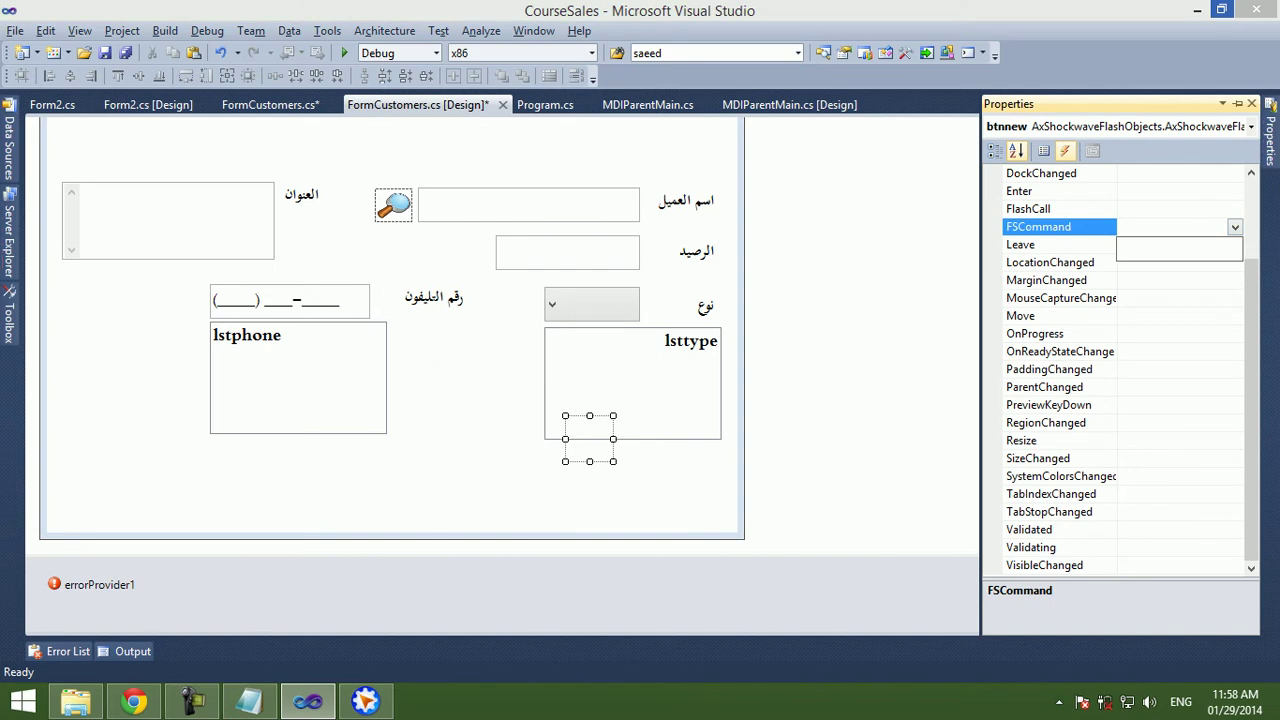
key("Return")
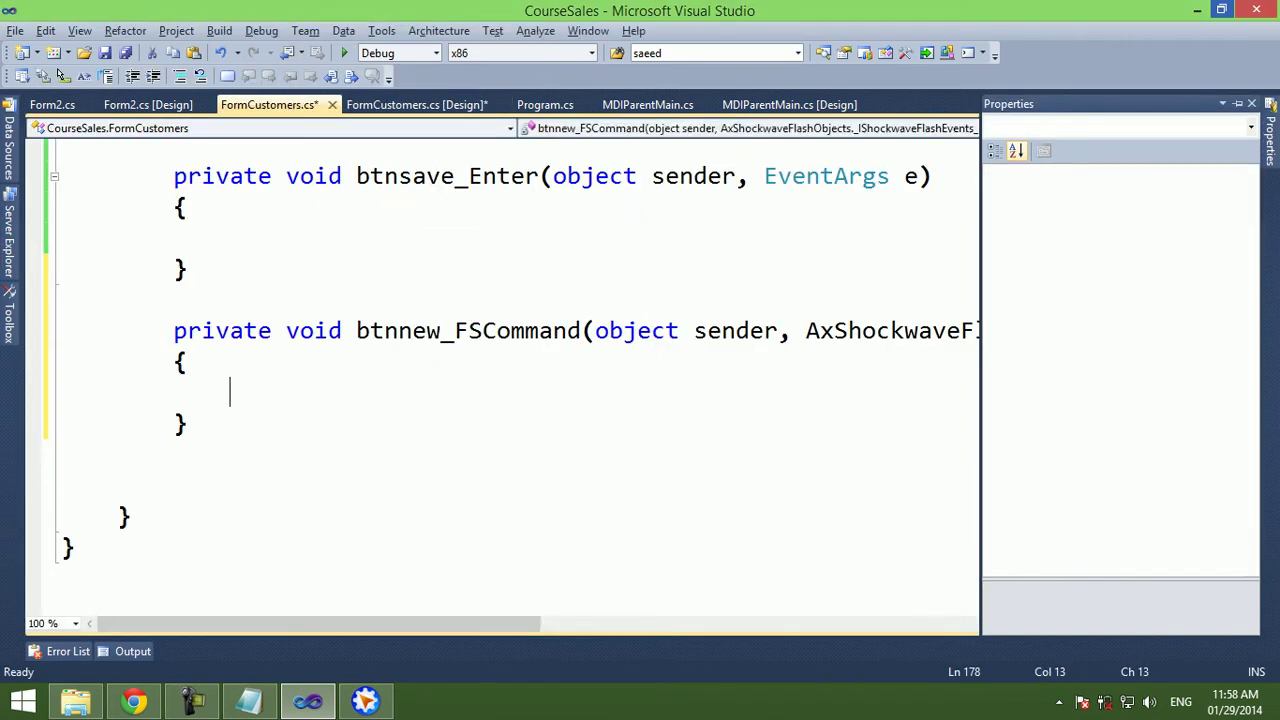
key("ctrl+v")
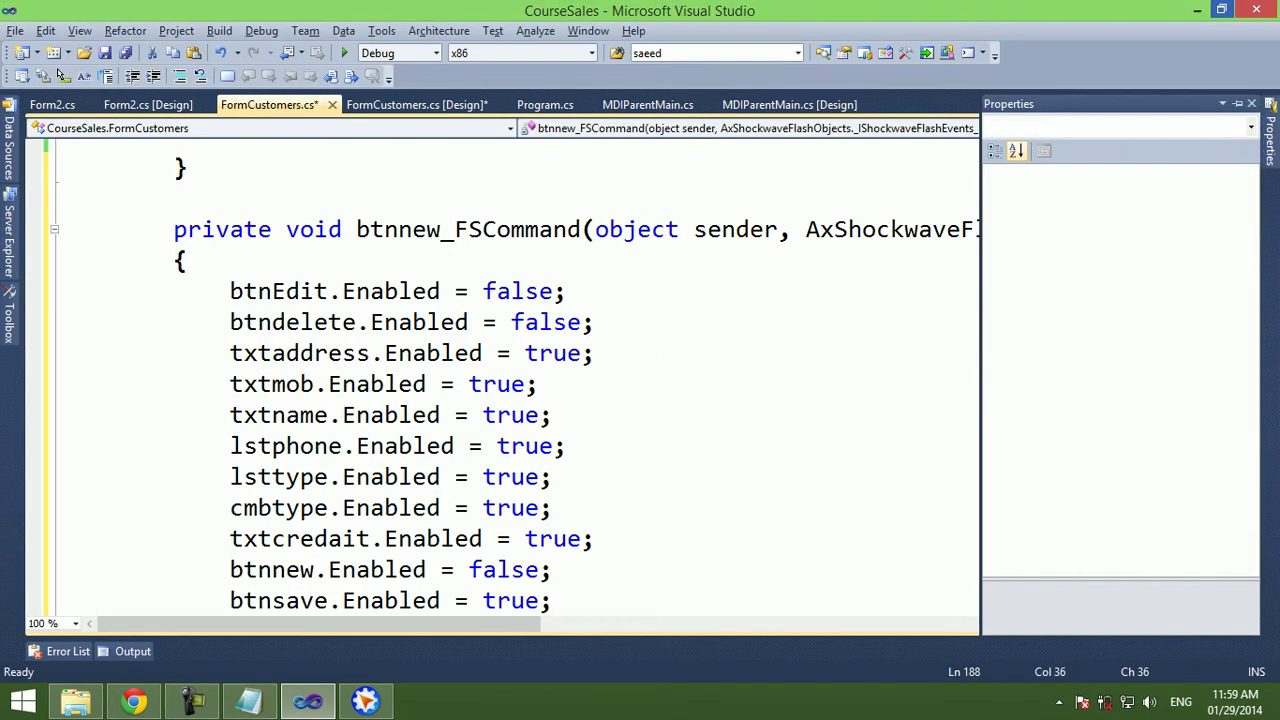
left_click(344, 52)
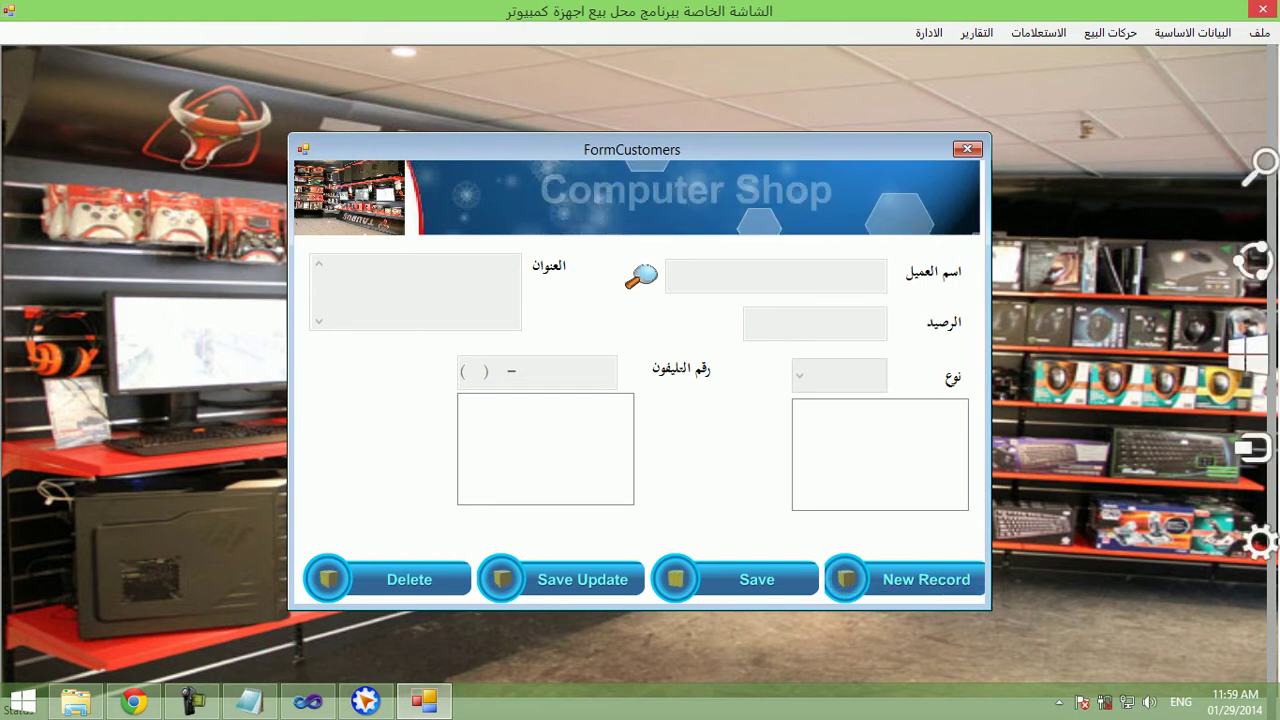
Close the app, cut the Enabled statements from btnnew_FSCommand, and return to the FormCustomers designer.
left_click(1256, 10)
right_click(851, 244)
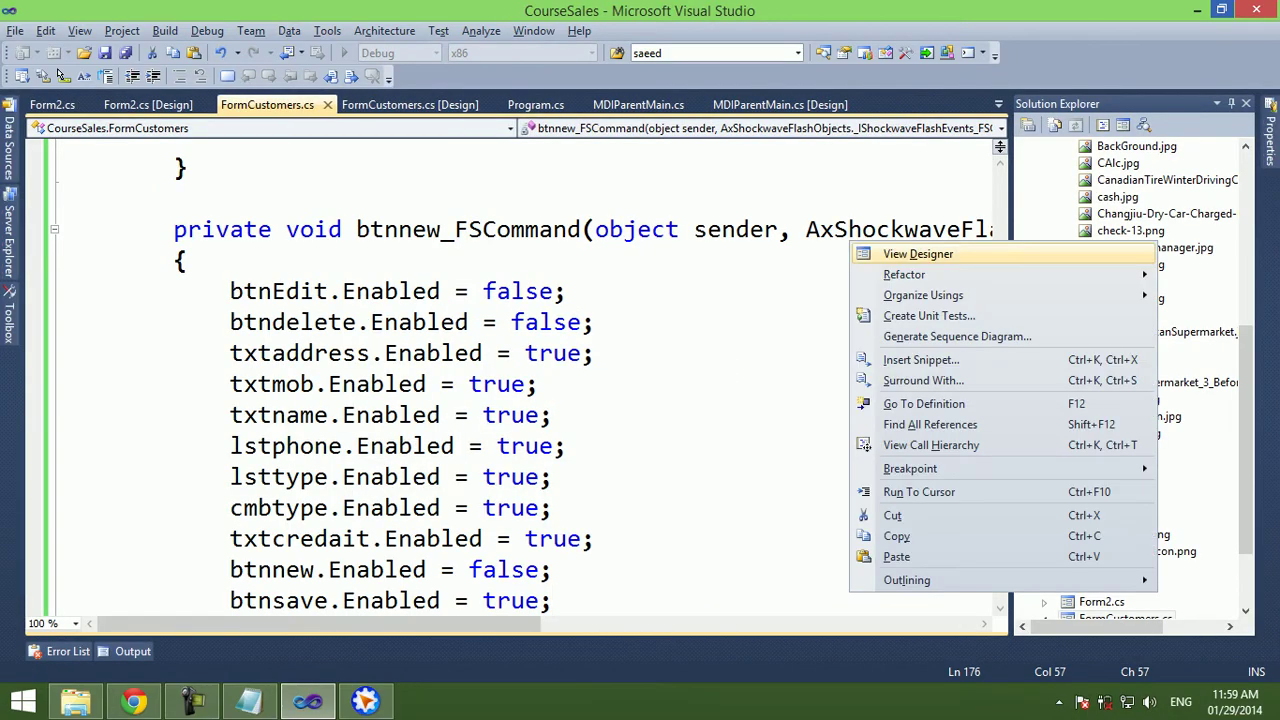
left_click(60, 290)
left_click_drag(60, 290, 60, 570)
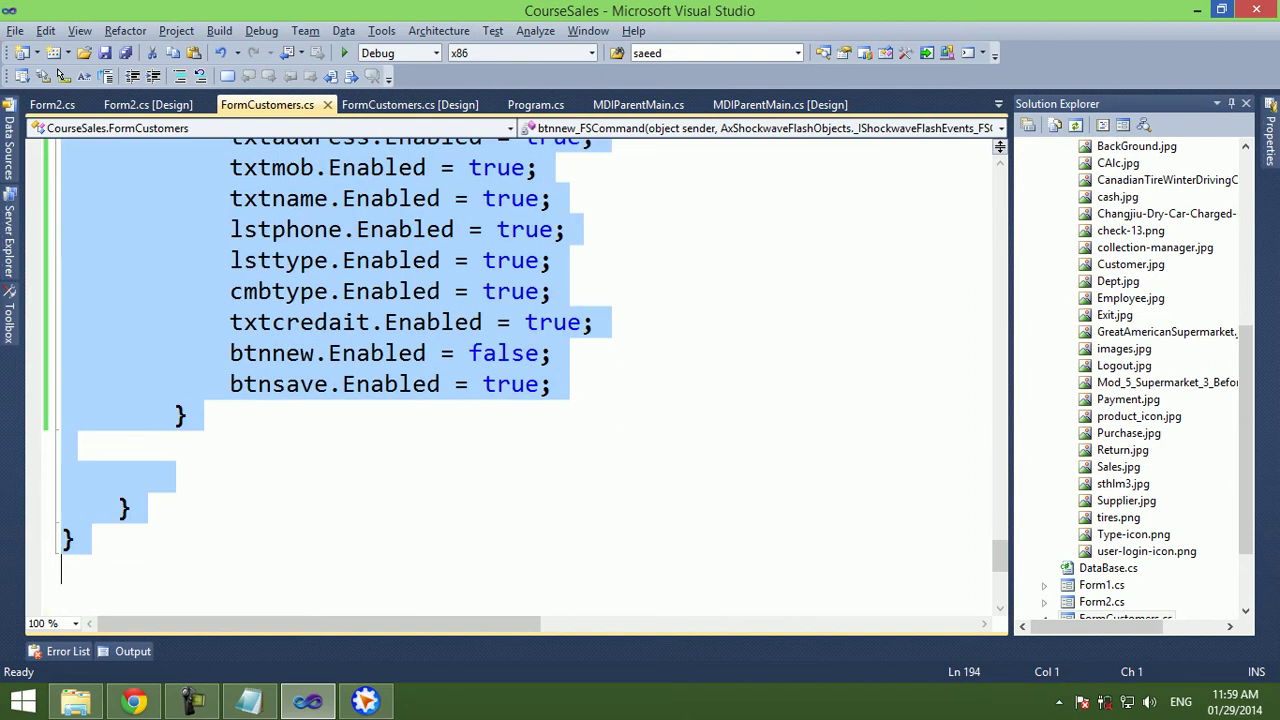
left_click_drag(60, 145, 552, 371)
right_click(428, 232)
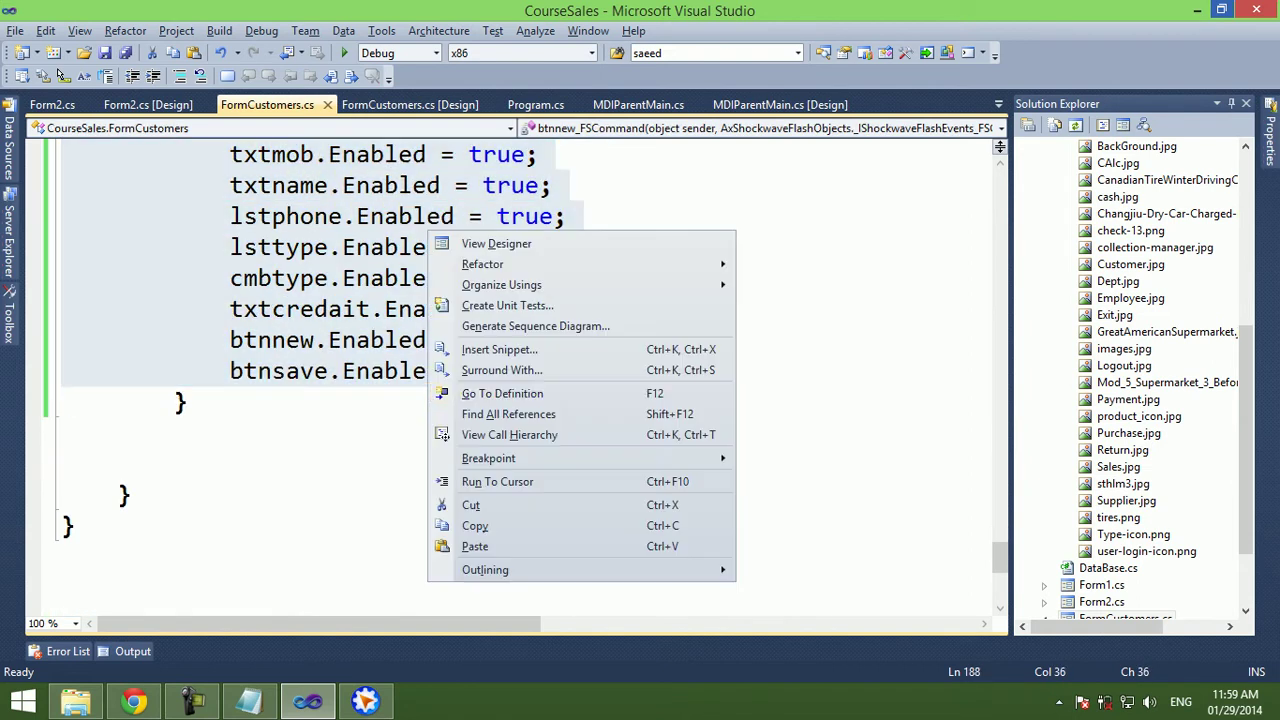
left_click(471, 505)
right_click(621, 297)
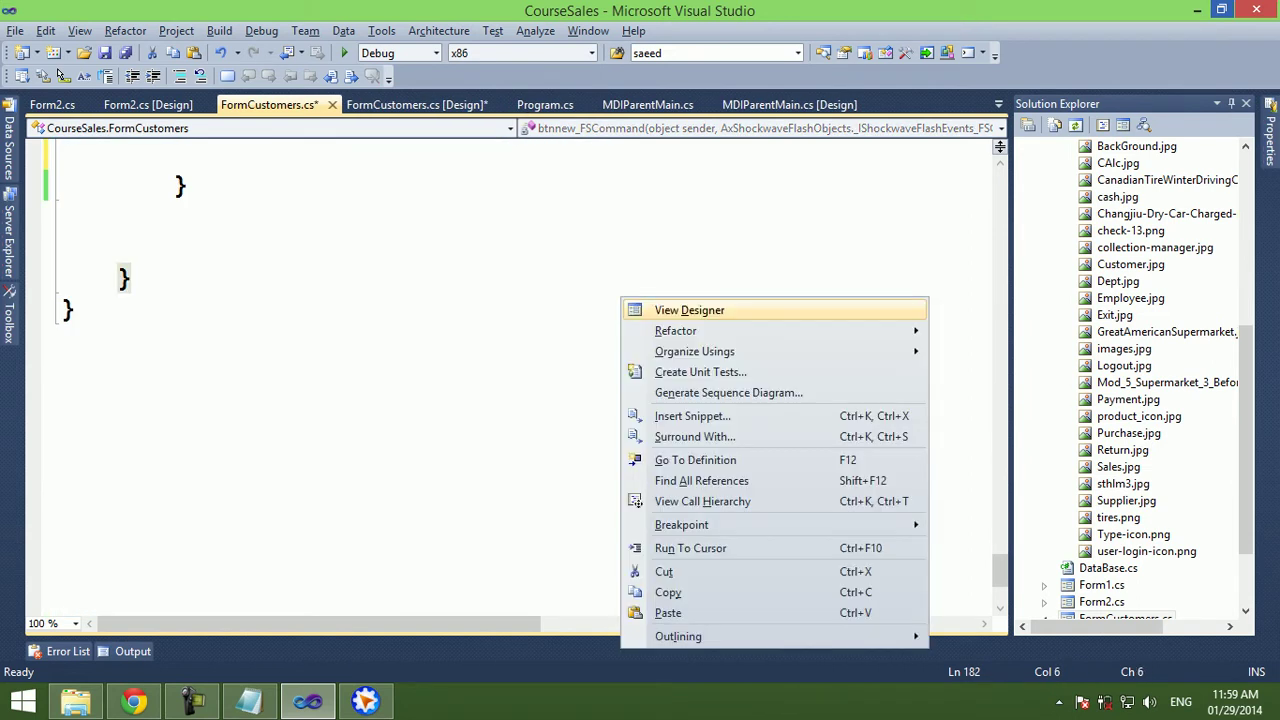
left_click(689, 310)
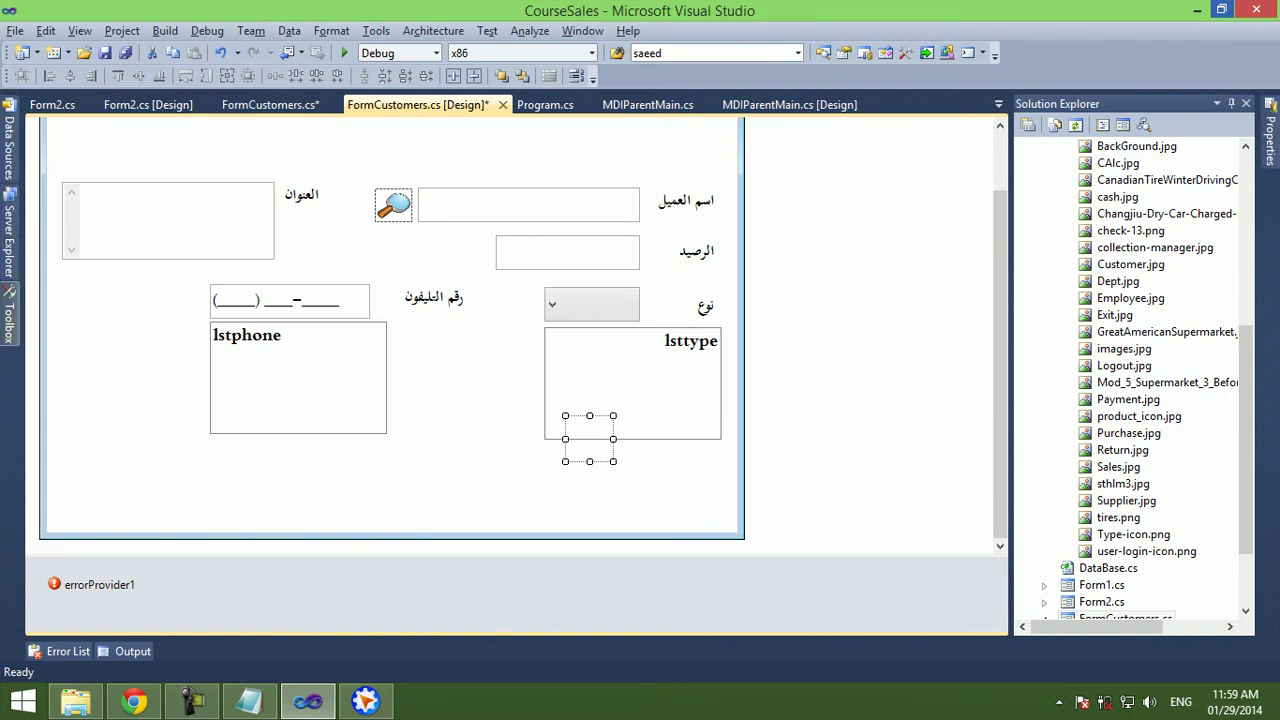
Try placing a label and then a text box near the form bottom, removing both.
left_click(9, 315)
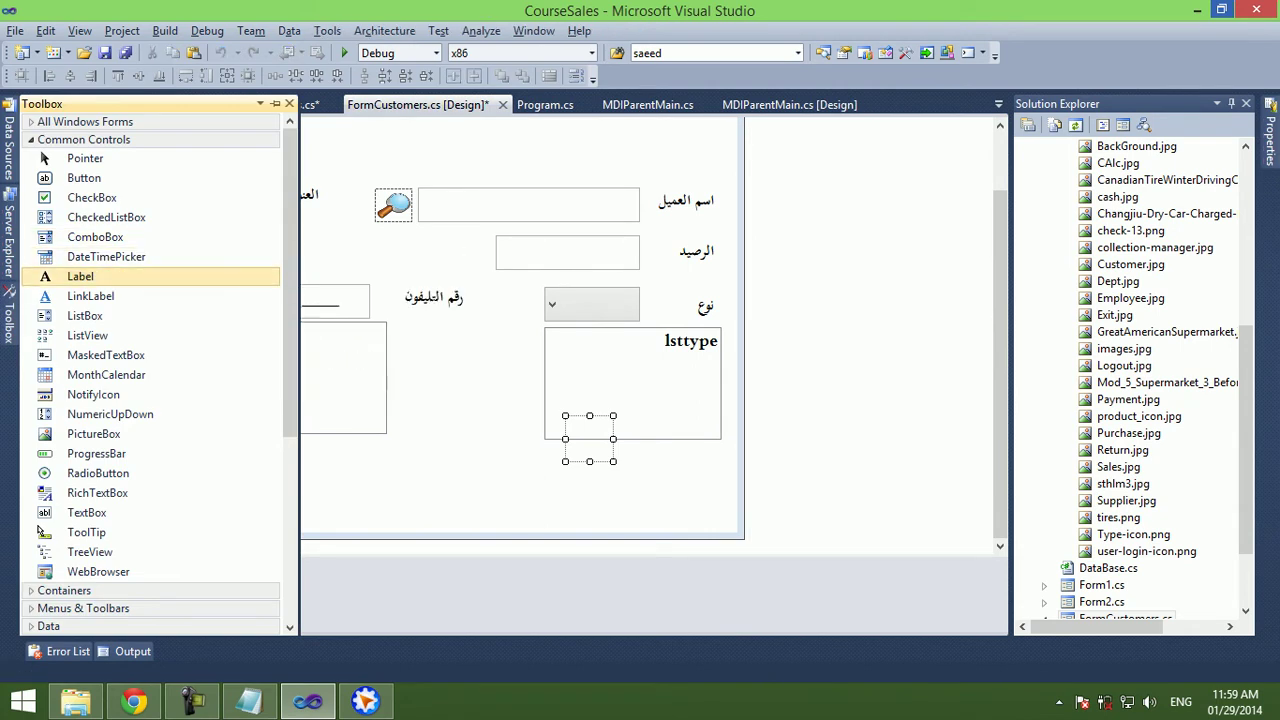
key("Escape")
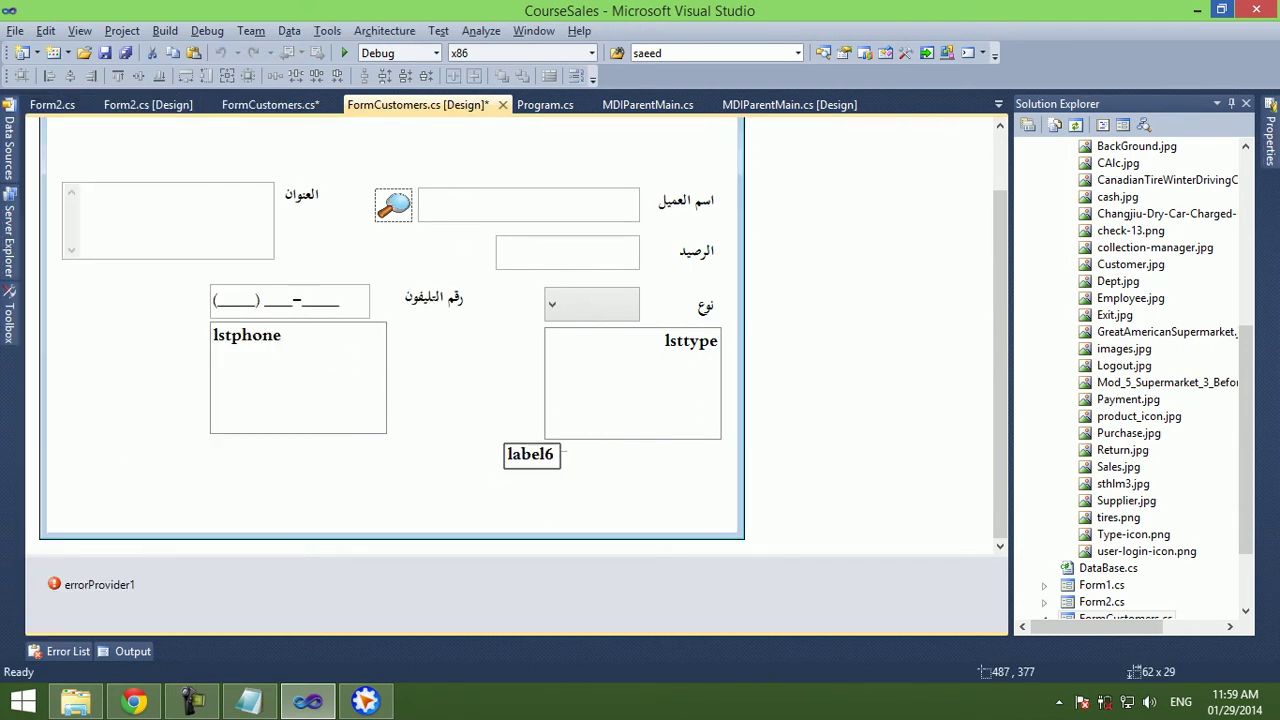
left_click_drag(486, 465, 510, 452)
key("ctrl+z")
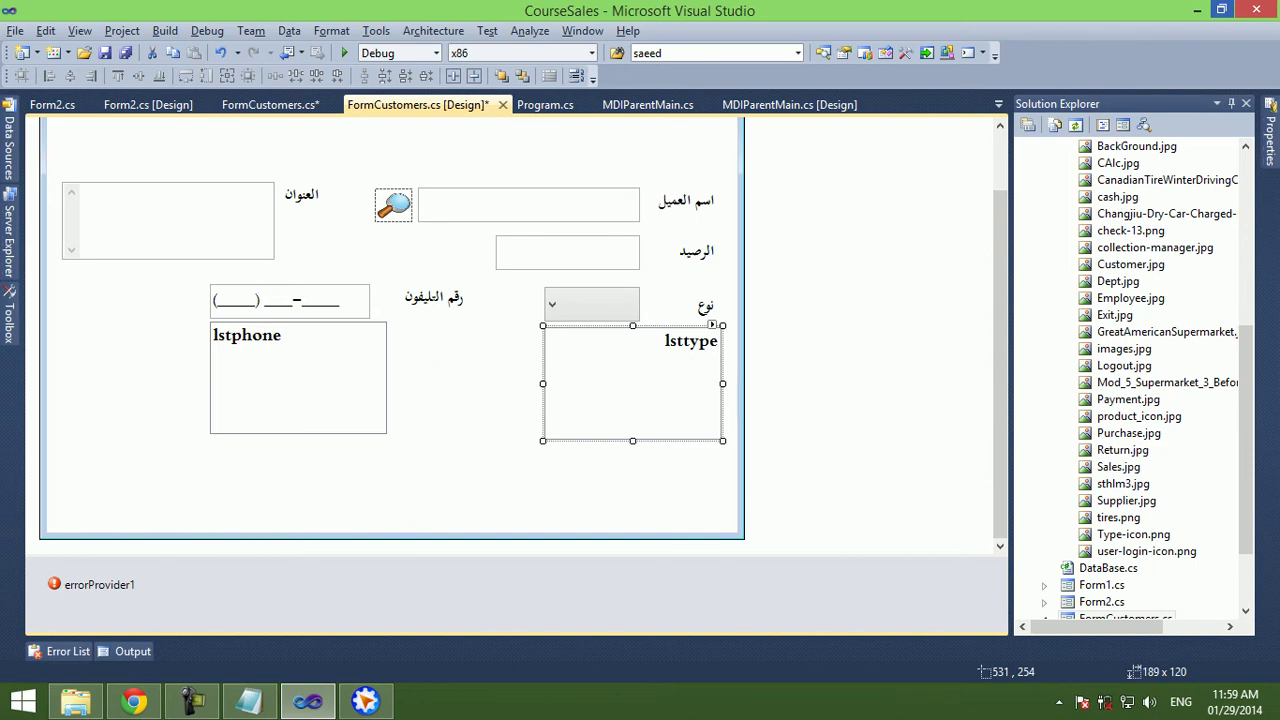
left_click(8, 310)
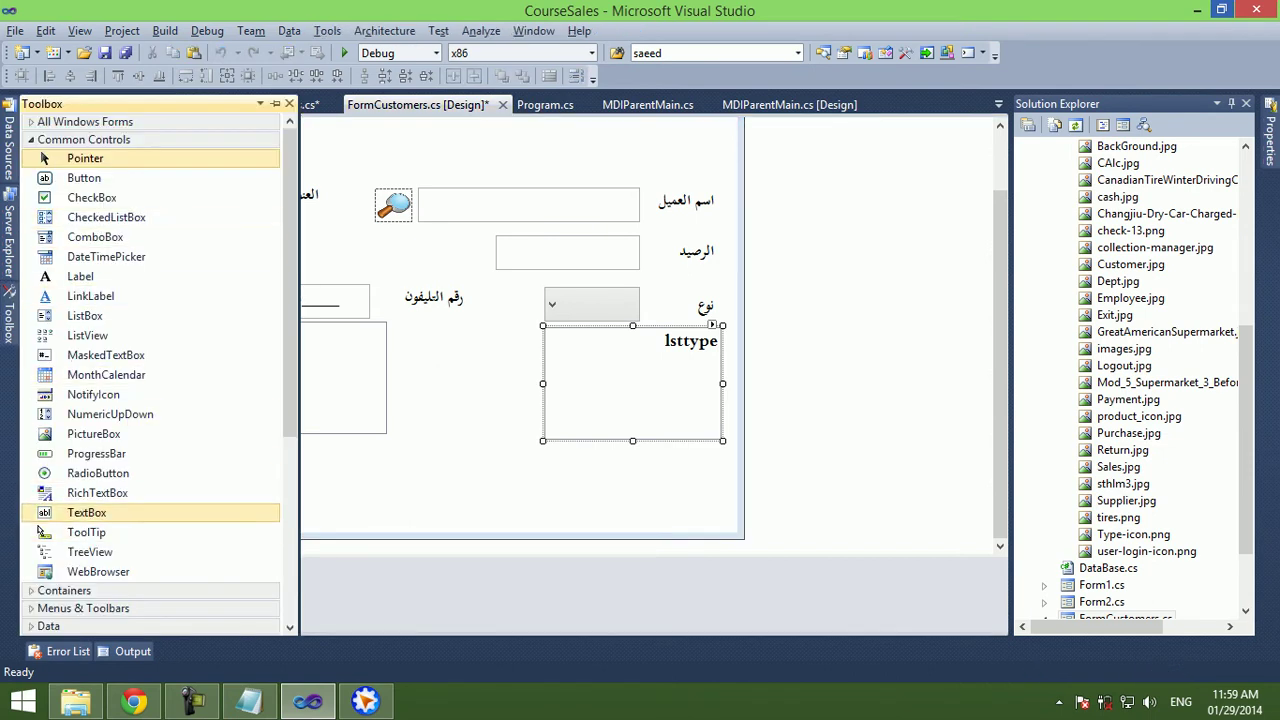
left_click(40, 516)
left_click(376, 477)
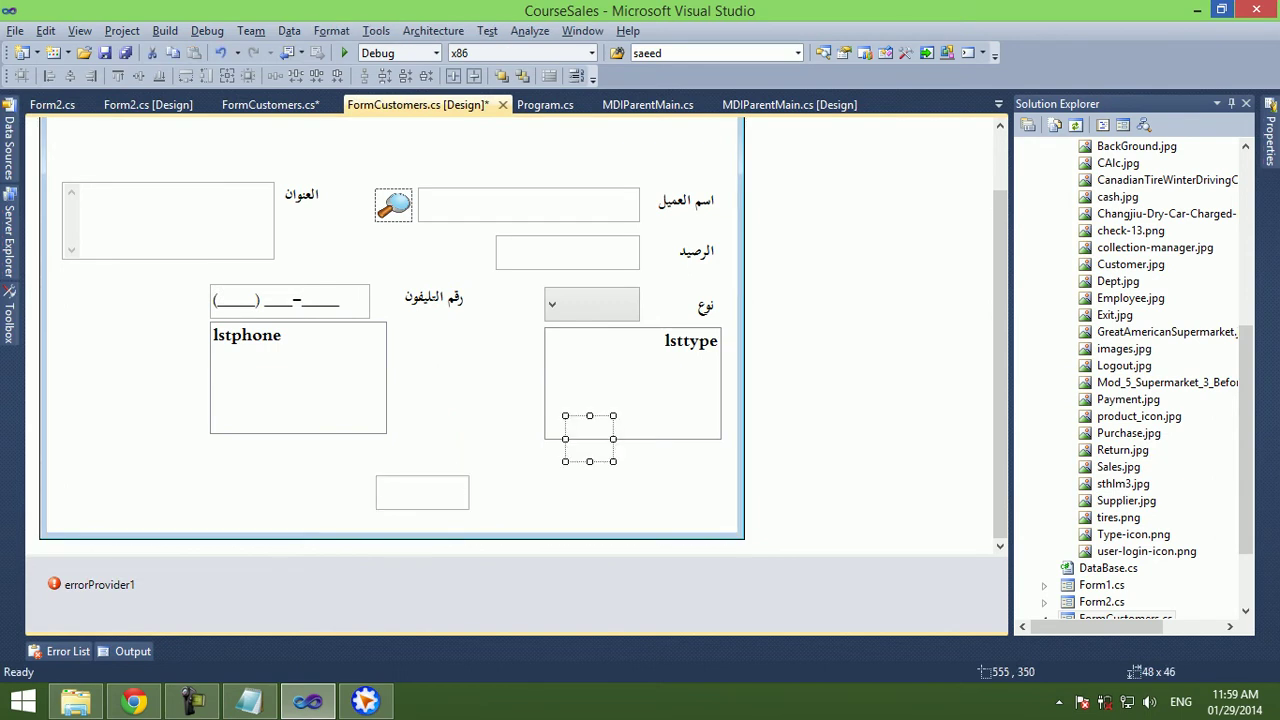
left_click_drag(470, 492, 432, 492)
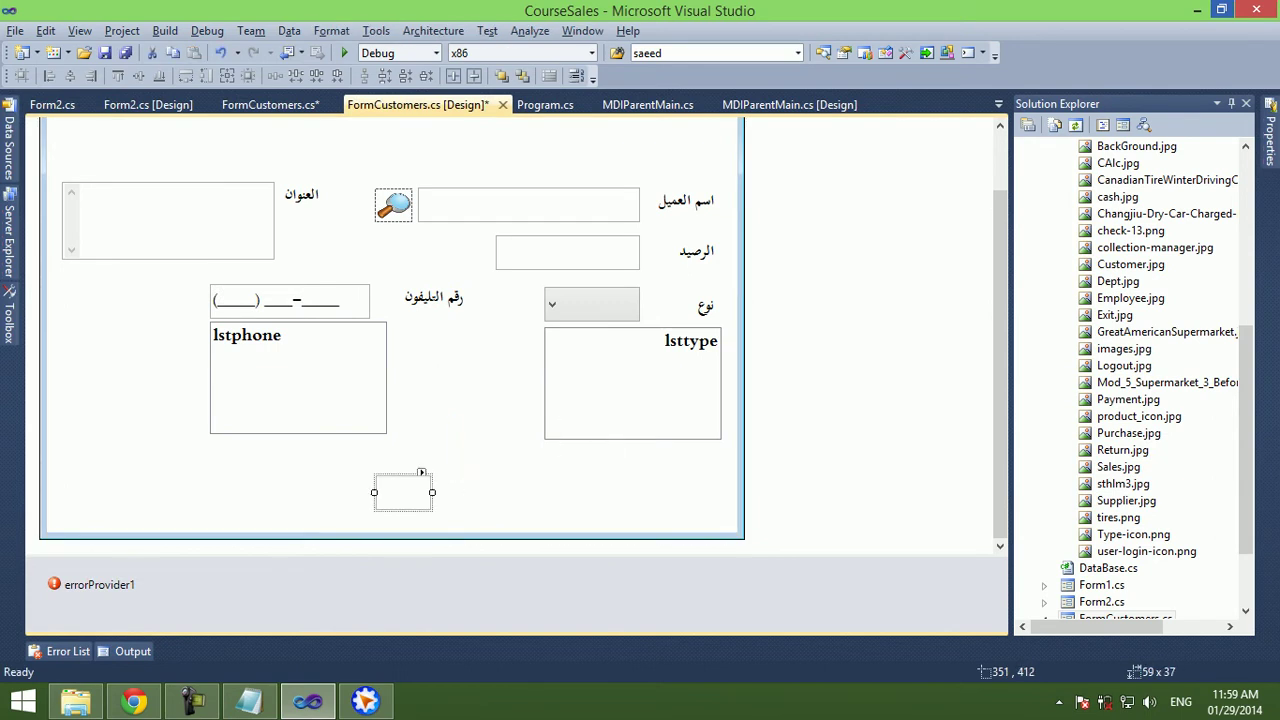
left_click(422, 472)
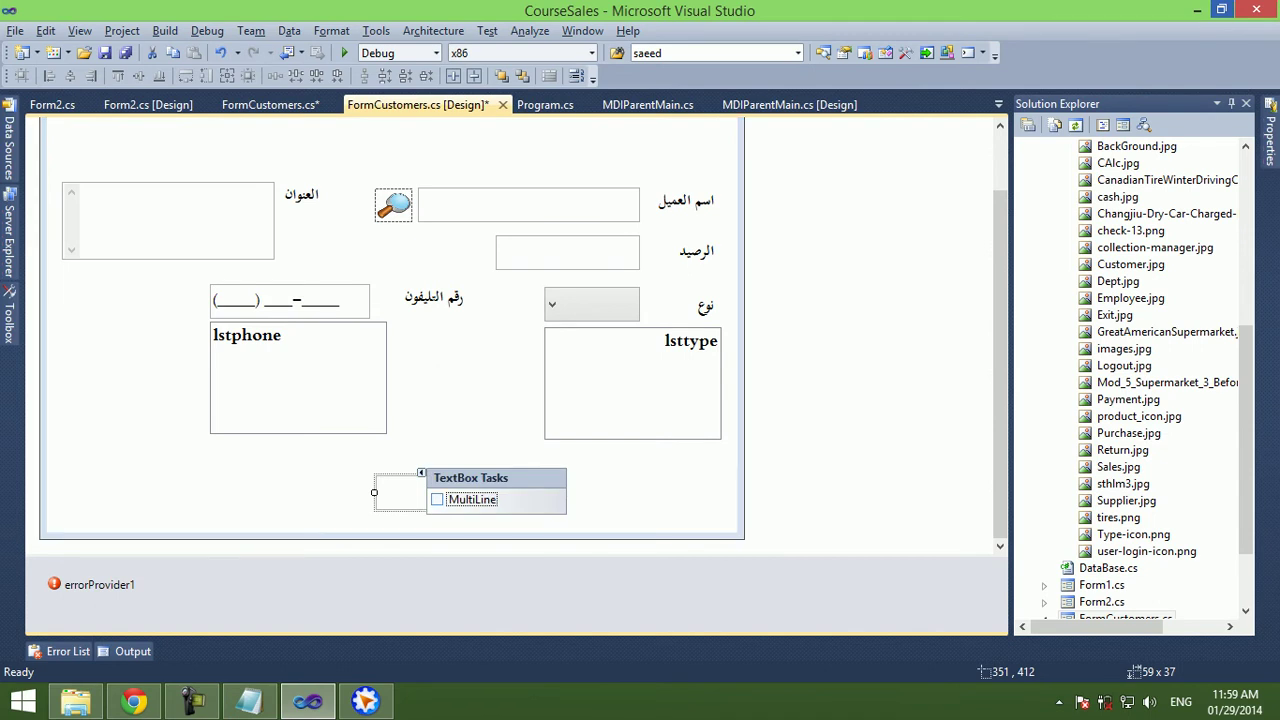
left_click_drag(403, 522, 403, 522)
left_click_drag(565, 415, 613, 461)
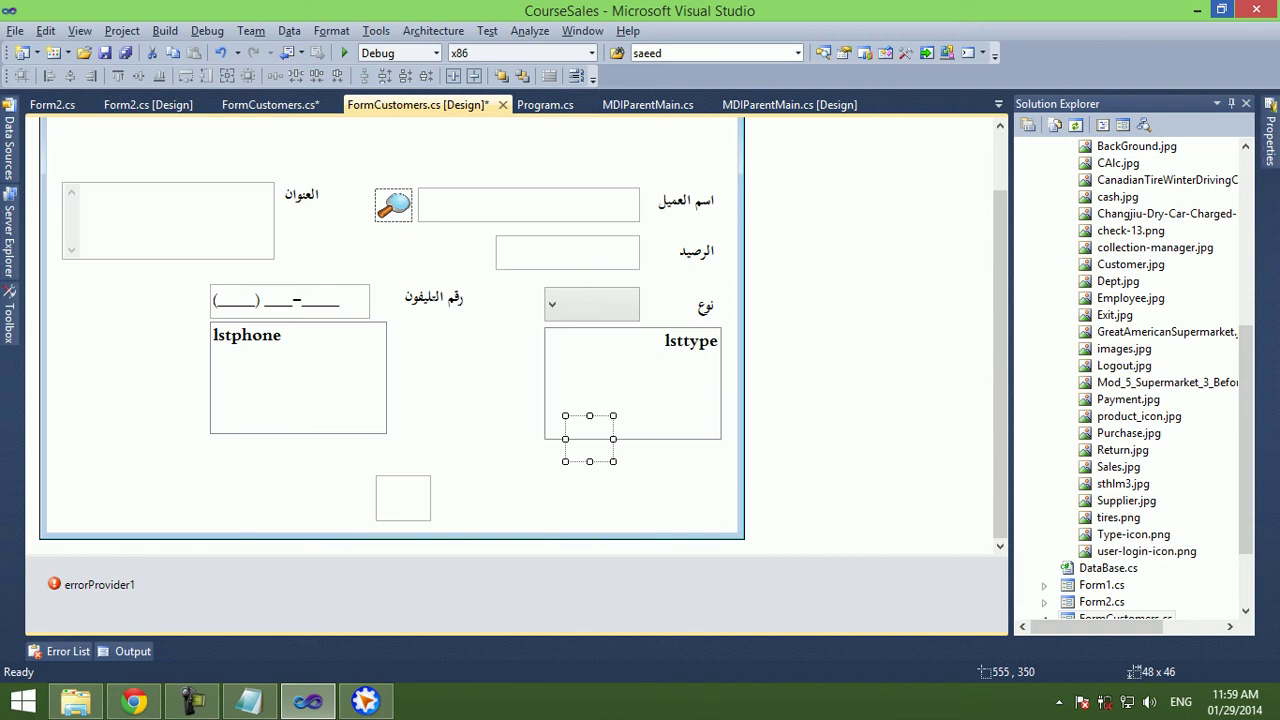
key("Escape")
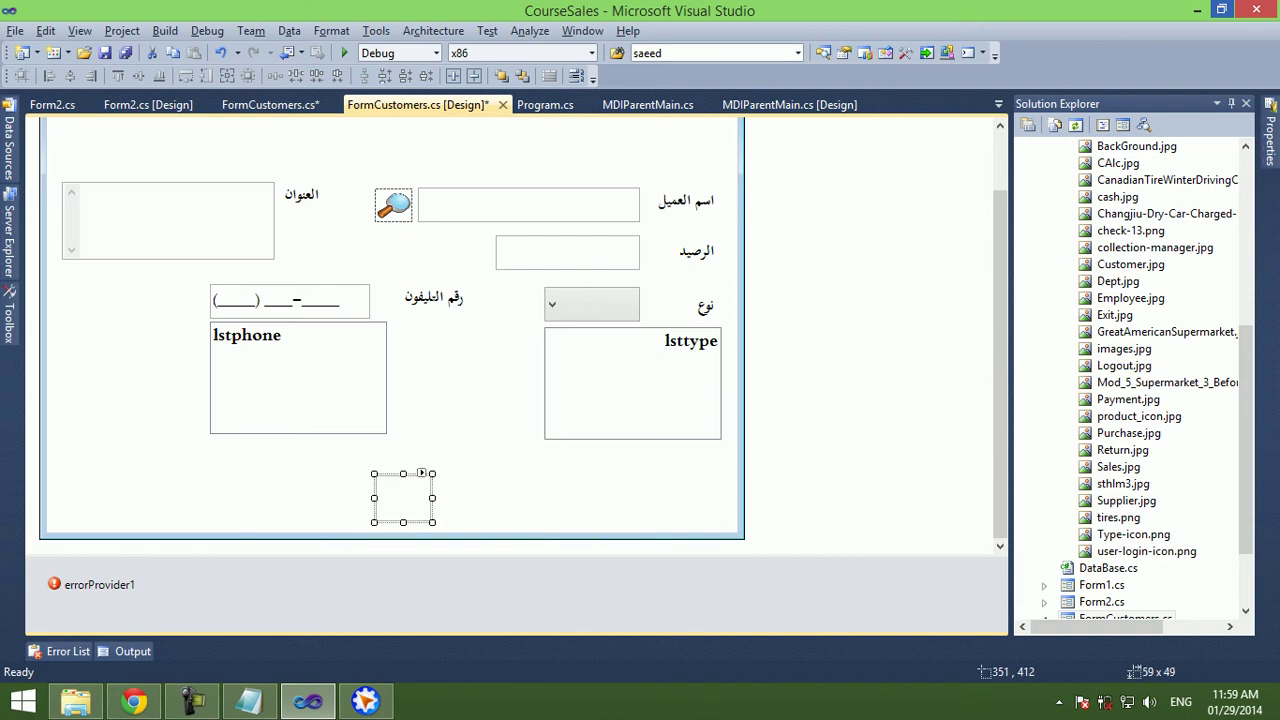
key("Delete")
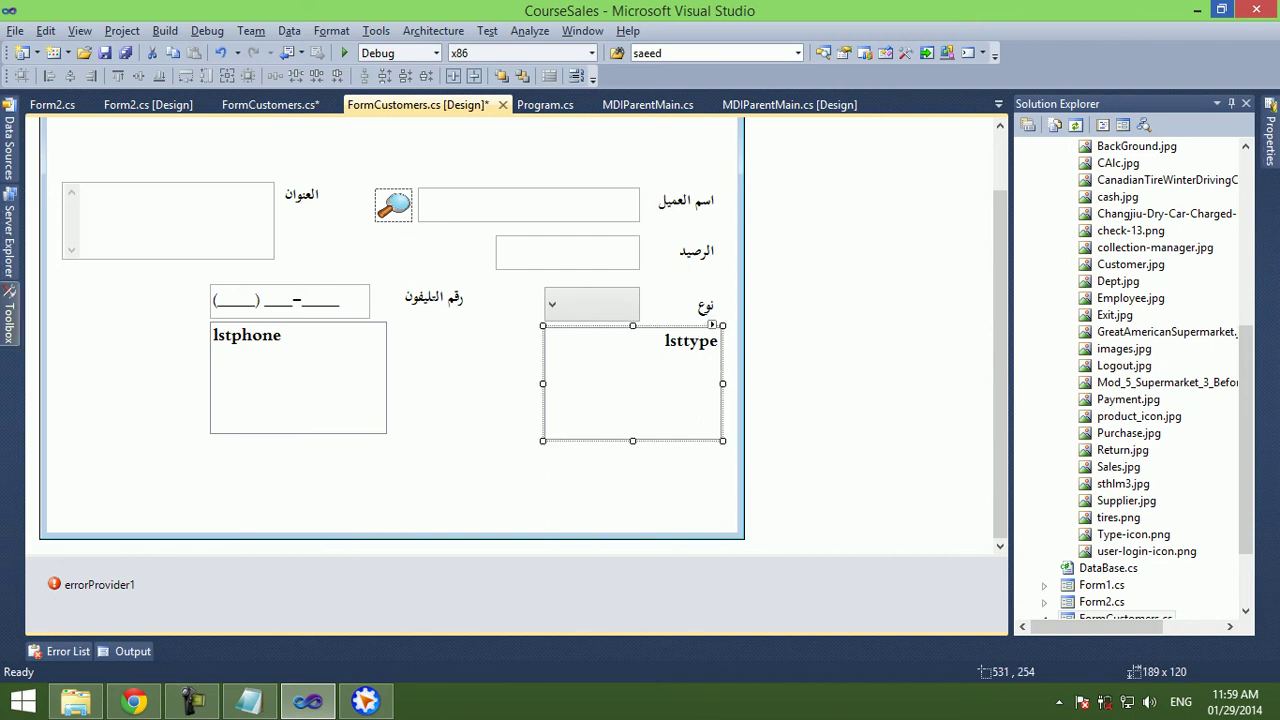
Place a new Label, label6, just below the lsttype list box.
left_click(8, 315)
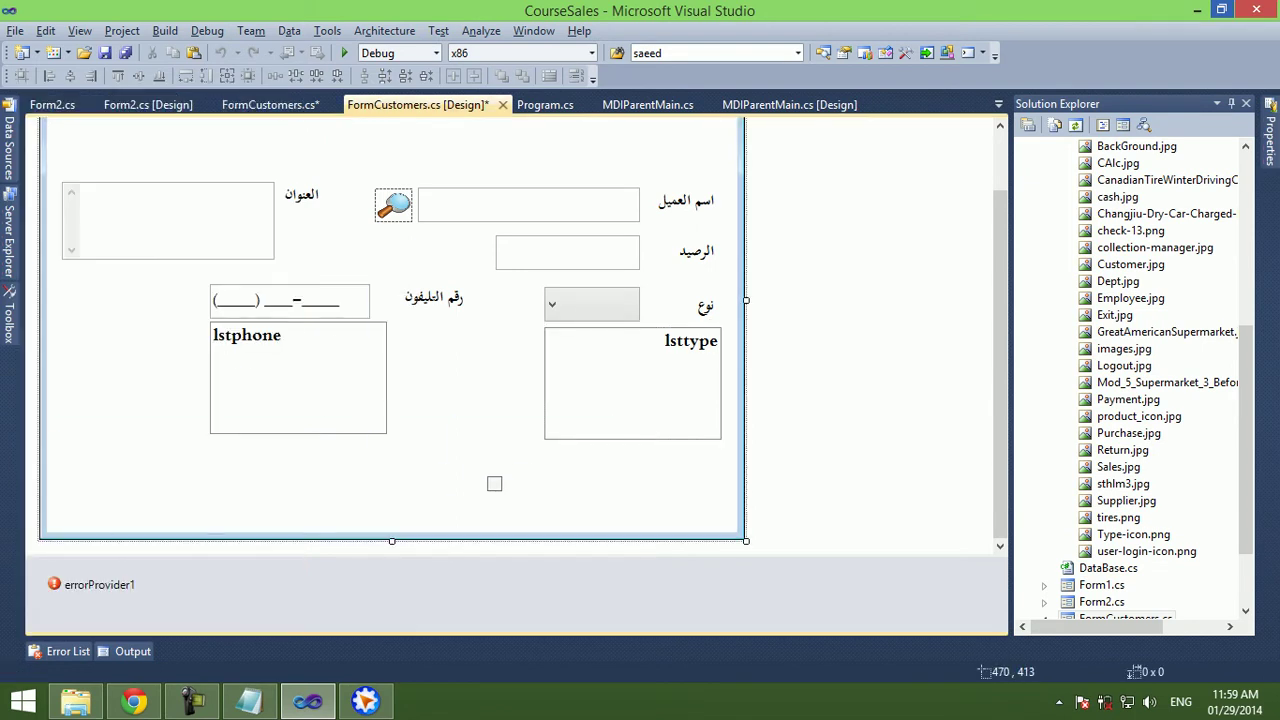
mouse_move(145, 277)
left_mouse_down()
mouse_move(476, 468)
mouse_move(589, 442)
left_mouse_up()
key("Tab")
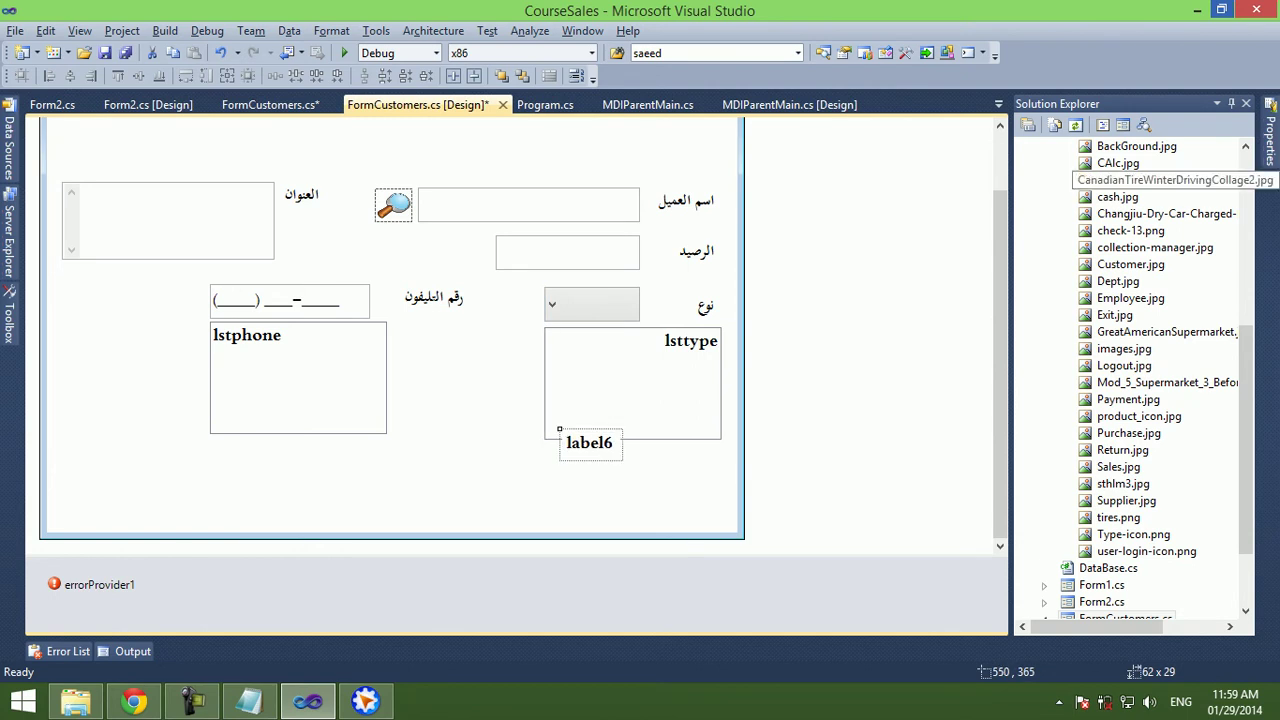
scroll(1120, 350, "down", 3)
Clear label6's Text property so the label is invisible.
left_click(1043, 150)
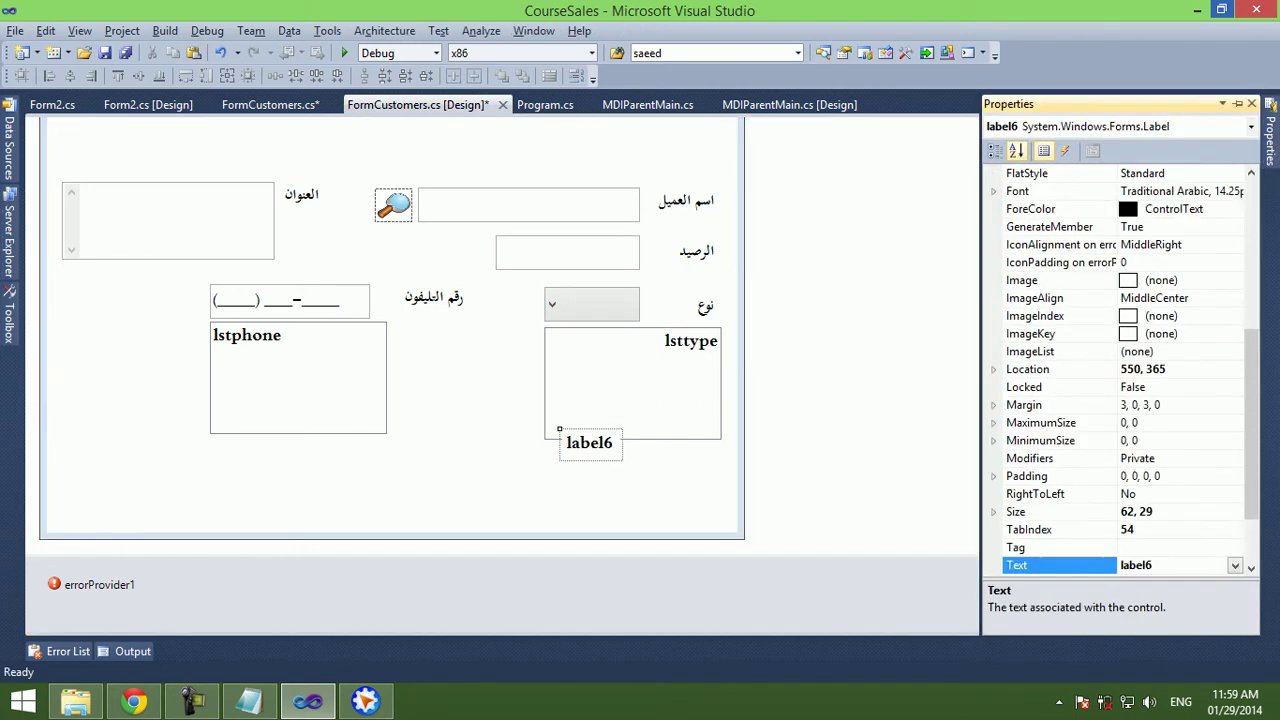
scroll(1120, 370, "down", 2)
key("Return")
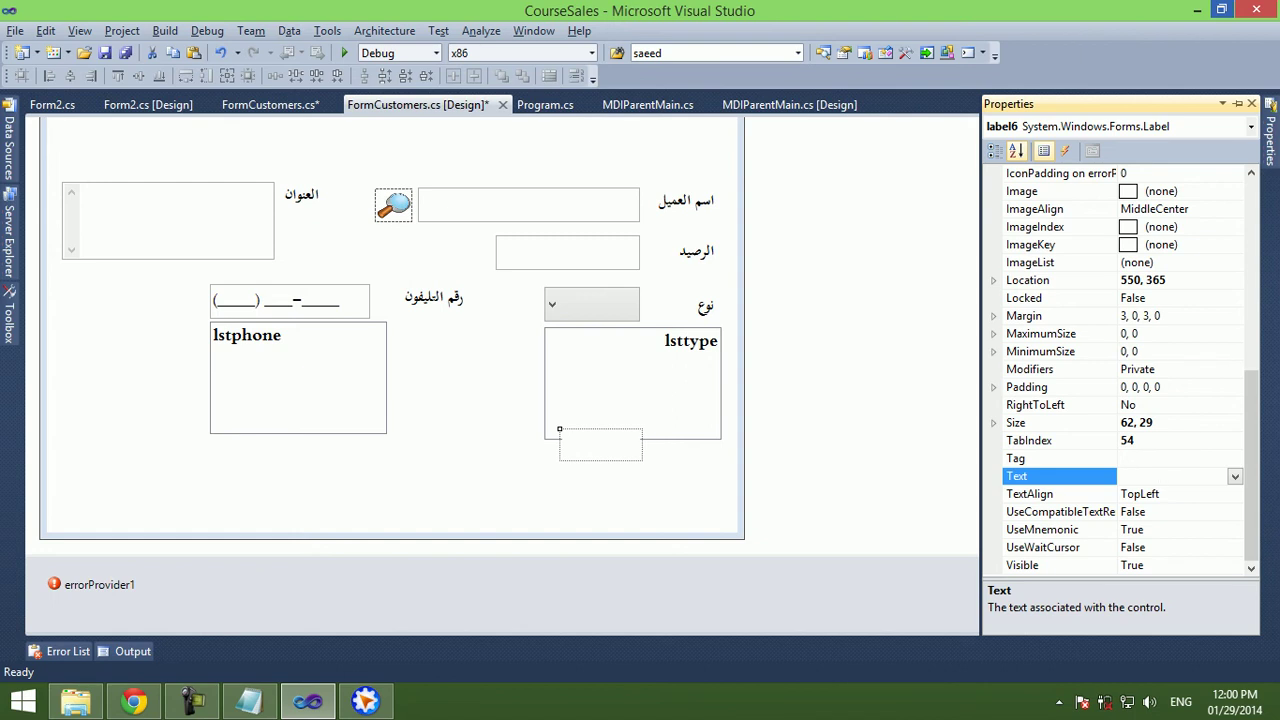
key("Return")
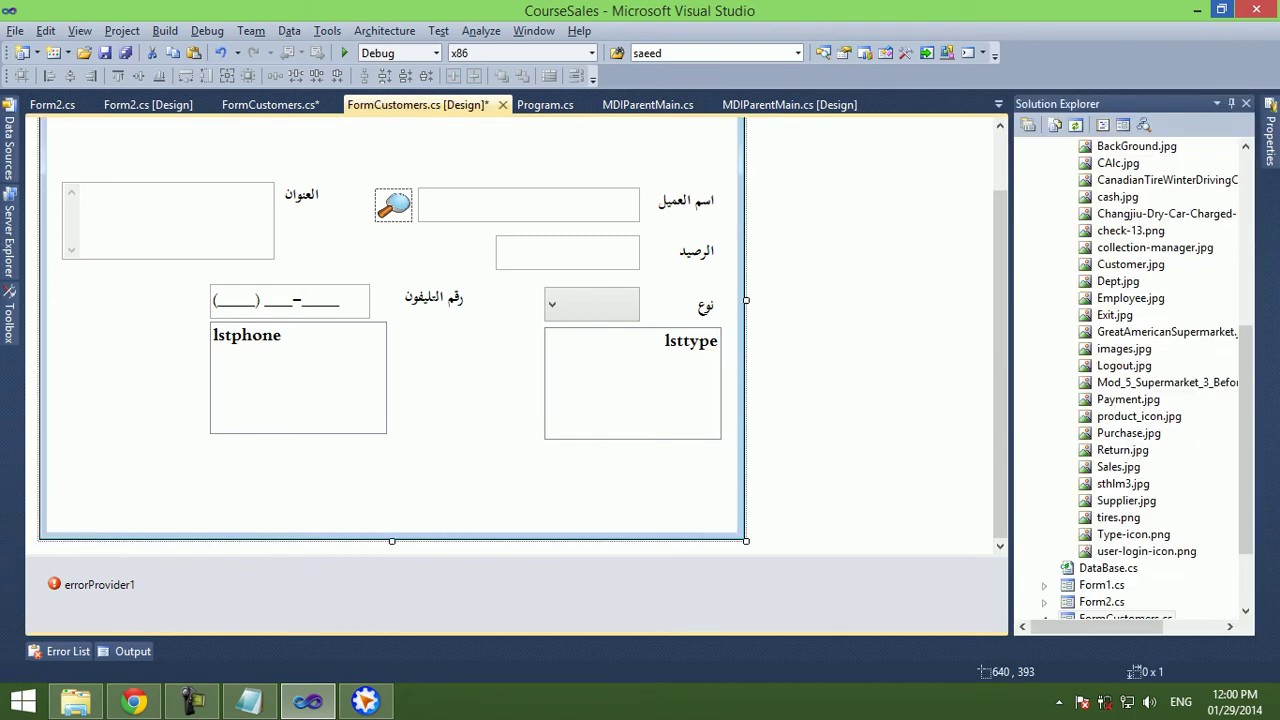
Generate an empty label6_Click event handler in the FormCustomers code.
left_click(560, 428, "ctrl")
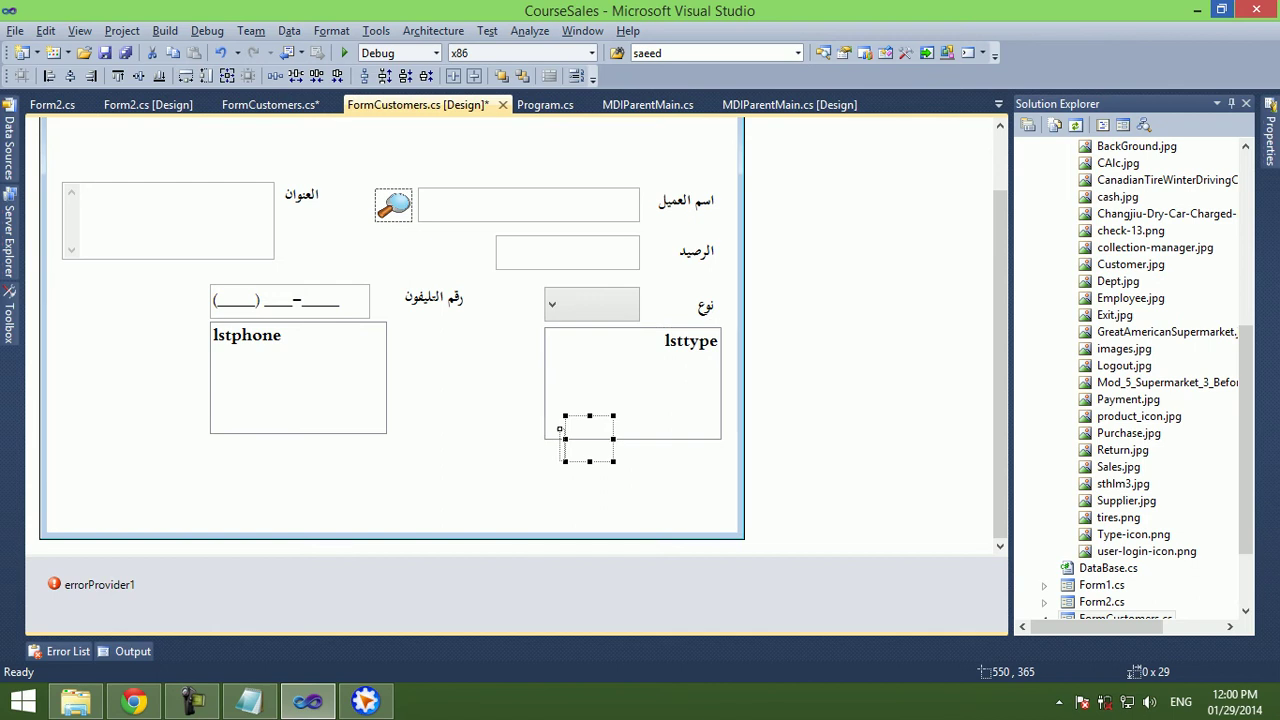
key("F4")
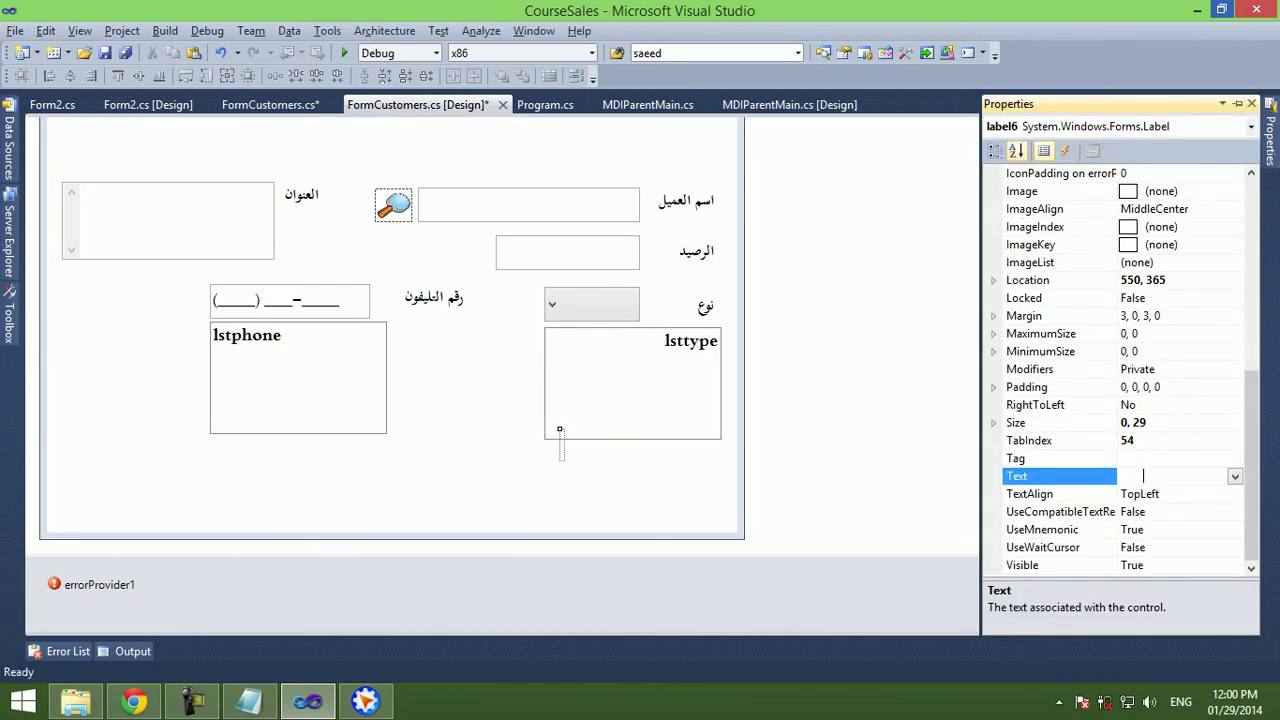
double_click(587, 445)
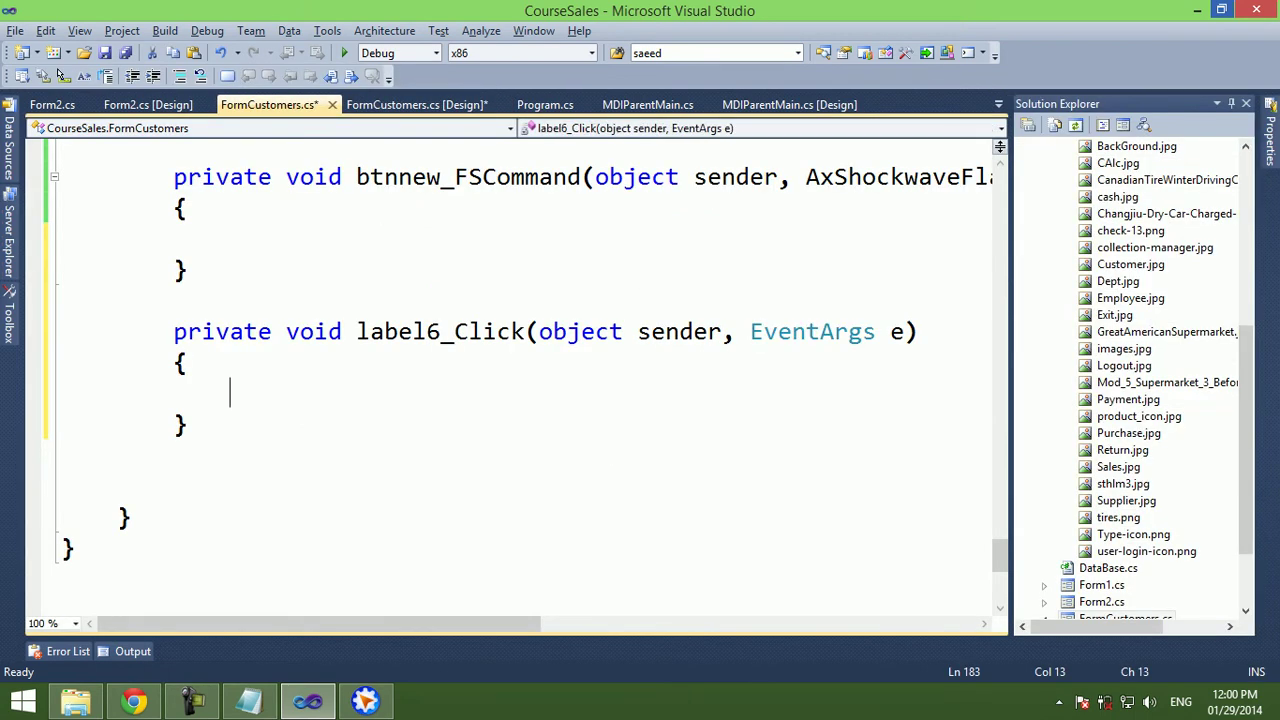
Paste the Enabled assignments into label6_Click and build and run the app.
type("btnEdit.Enabled = false;             btndelete.Enabled = false;             txtaddress.Enabled = true;             txtmob.Enabled = true;             txtname.Enabled = true;             lstphone.Enabled = true;             lsttype.Enabled = true;             cmbtype.Enabled = true;             txtcredait.Enabled = true;             btnnew.Enabled = false;             btnsave.Enabled = true;")
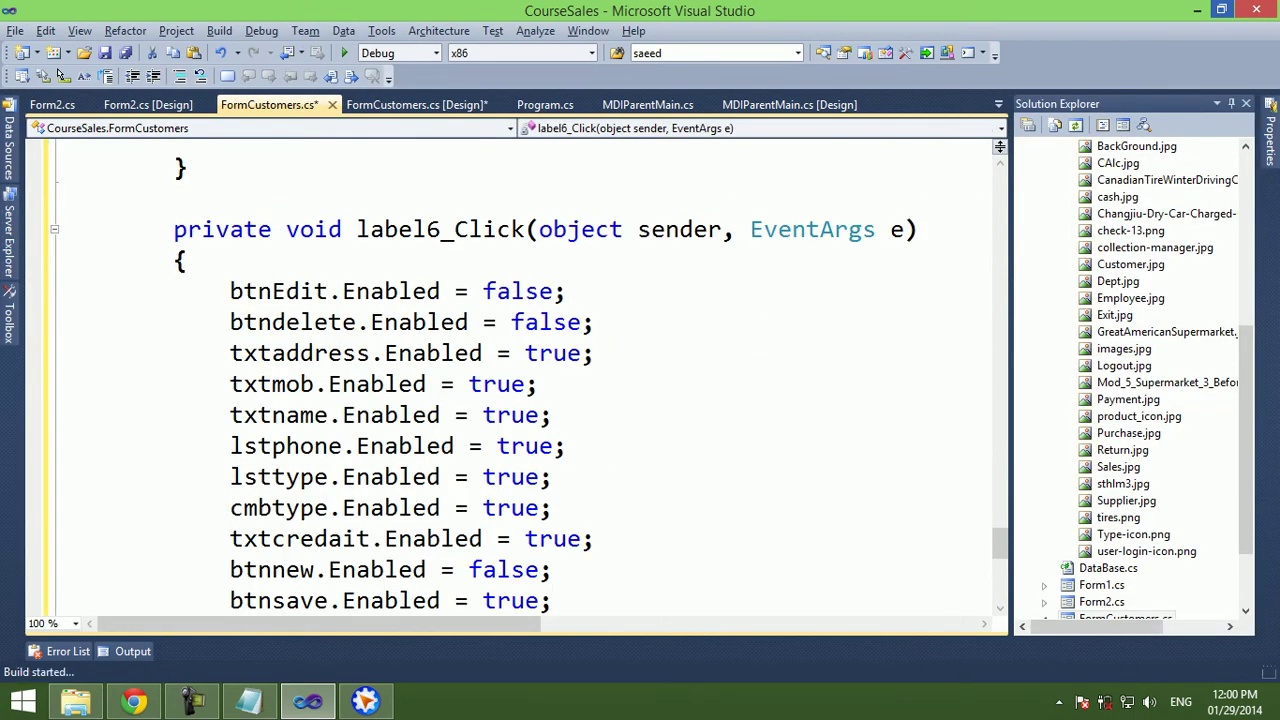
key("F5")
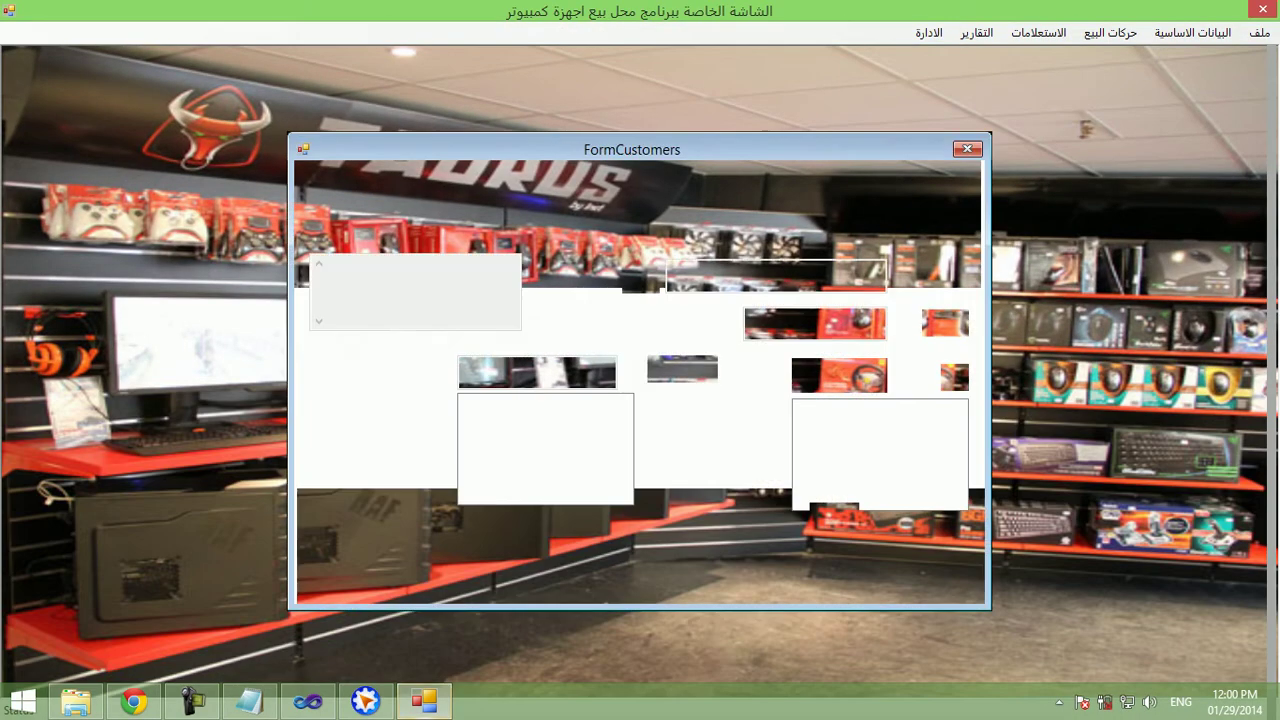